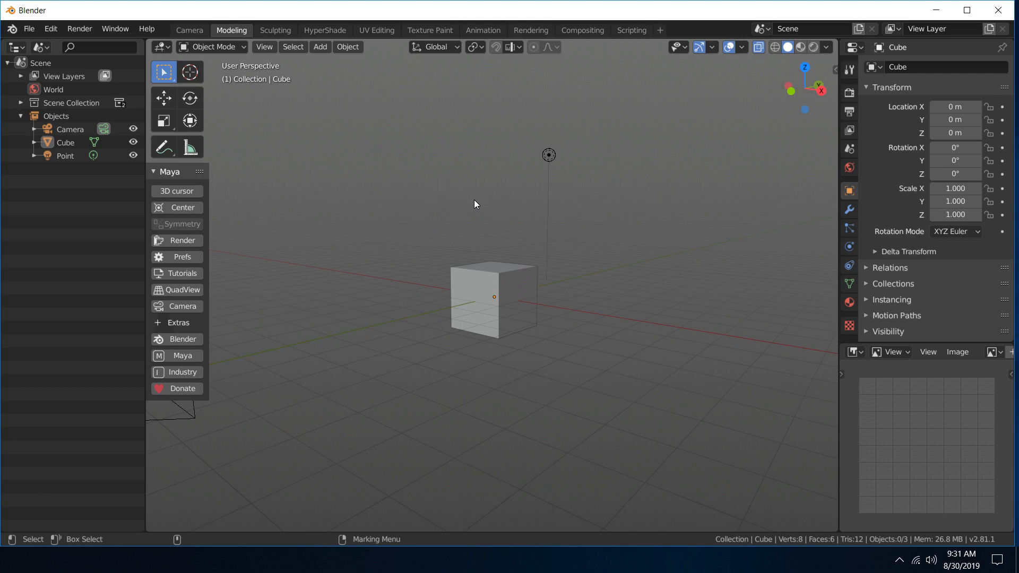
- Select the cube and bring up its marking menu to view the component modes and isolate options
scroll(466, 224, "up", 3)
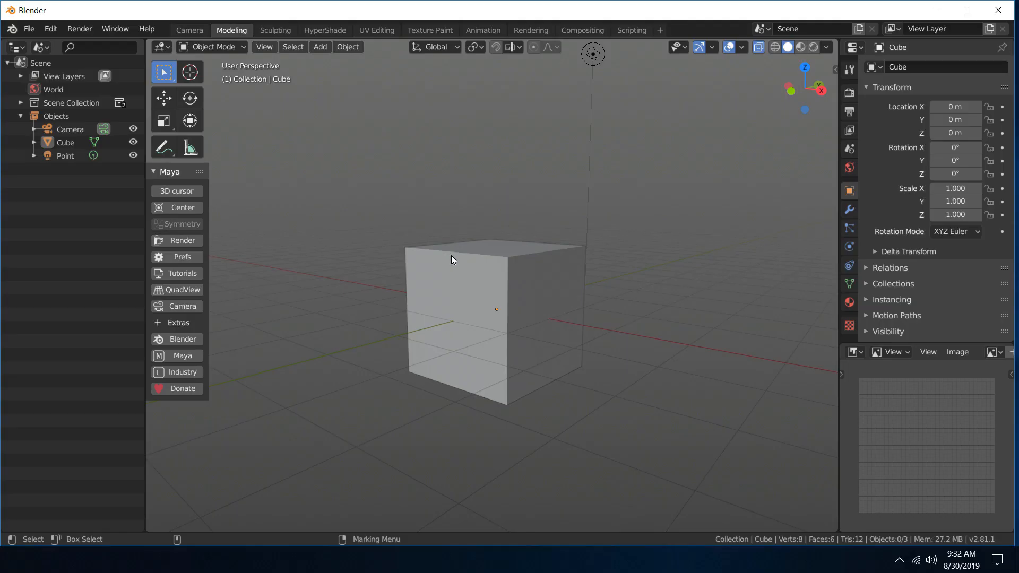
left_click(451, 256)
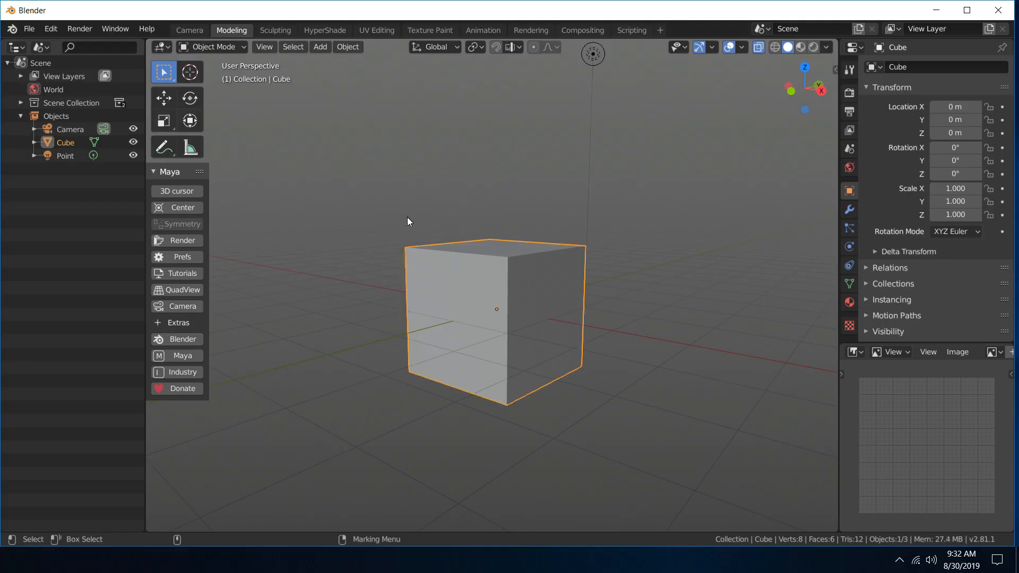
right_click(450, 201)
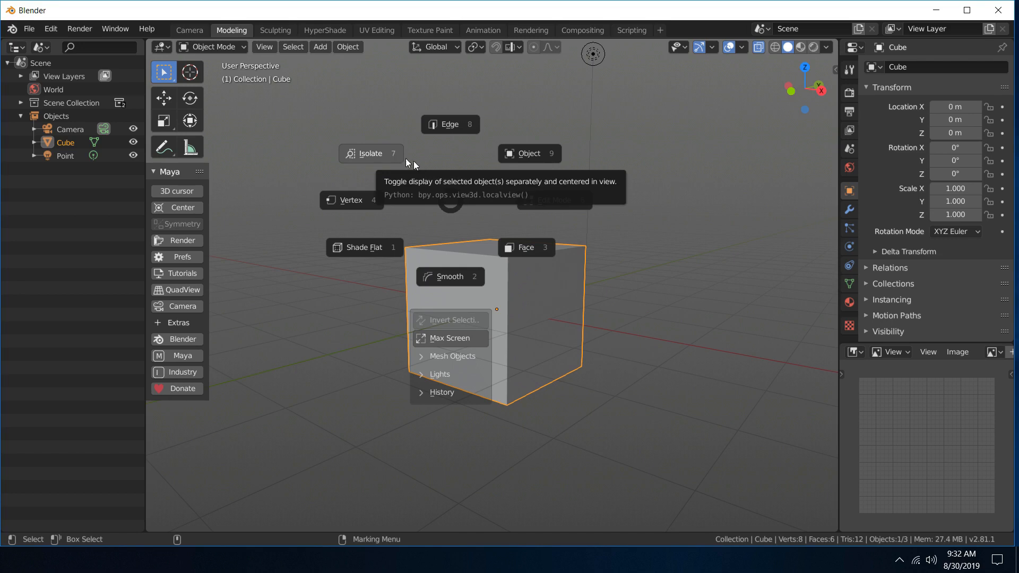
left_click(453, 197)
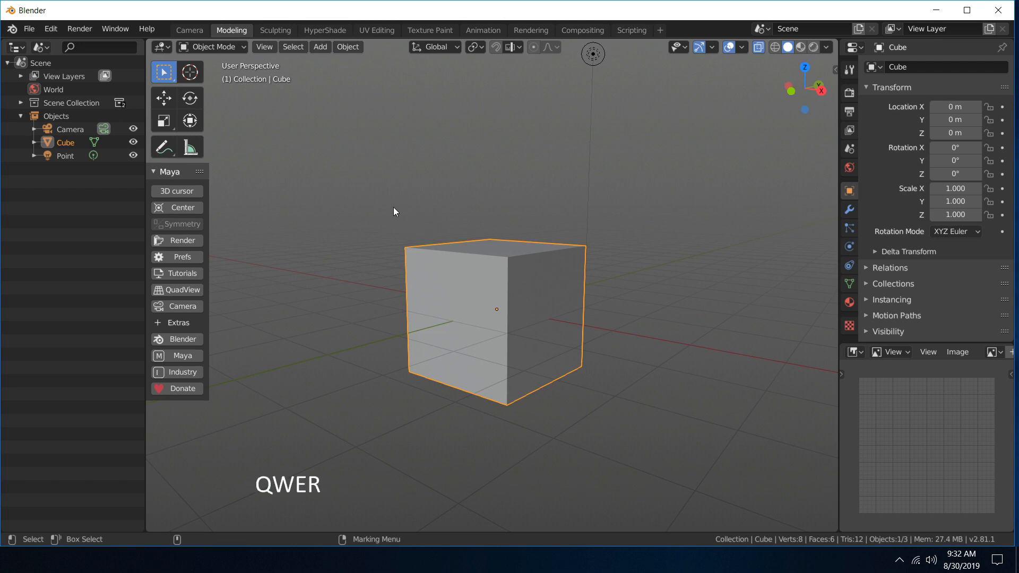
- Cycle through the Move, Rotate and Scale tools on the cube and return to the Select tool
key("w")
key("e")
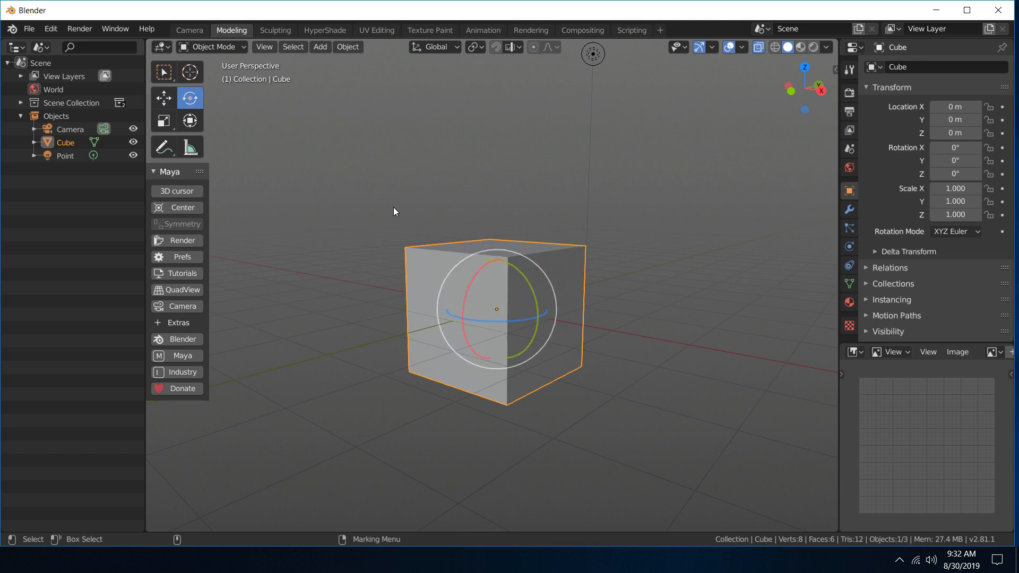
key("r")
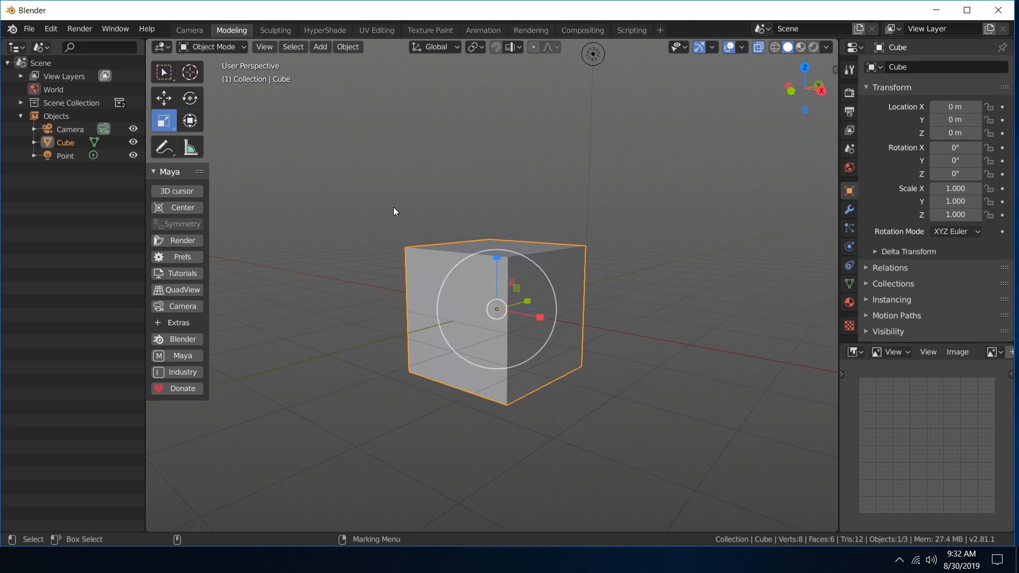
key("q")
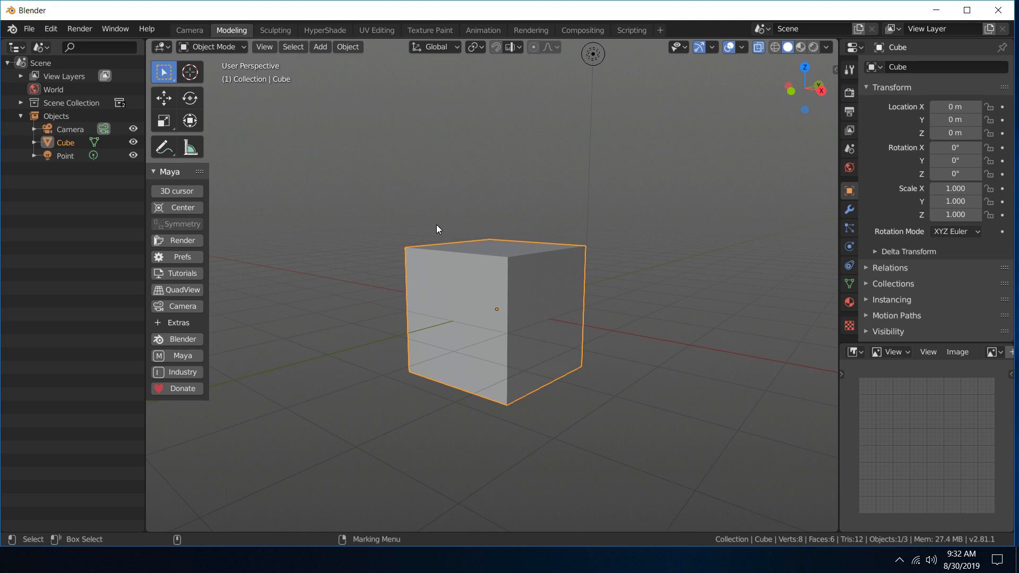
- Reselect the cube and switch the view to orthographic projection and back to perspective
left_click(431, 197)
left_click(457, 247)
key("space")
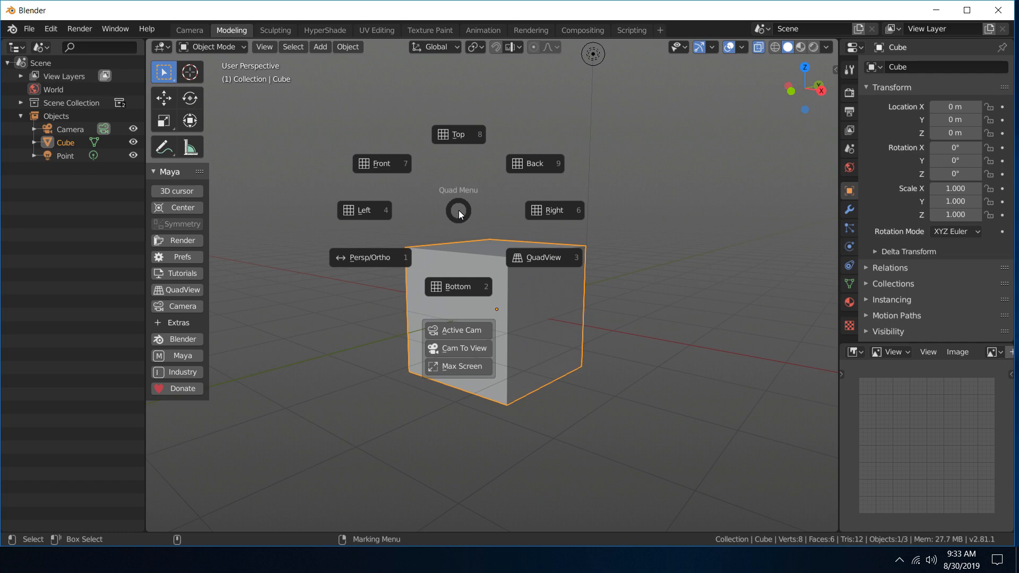
left_click(371, 260)
key("space")
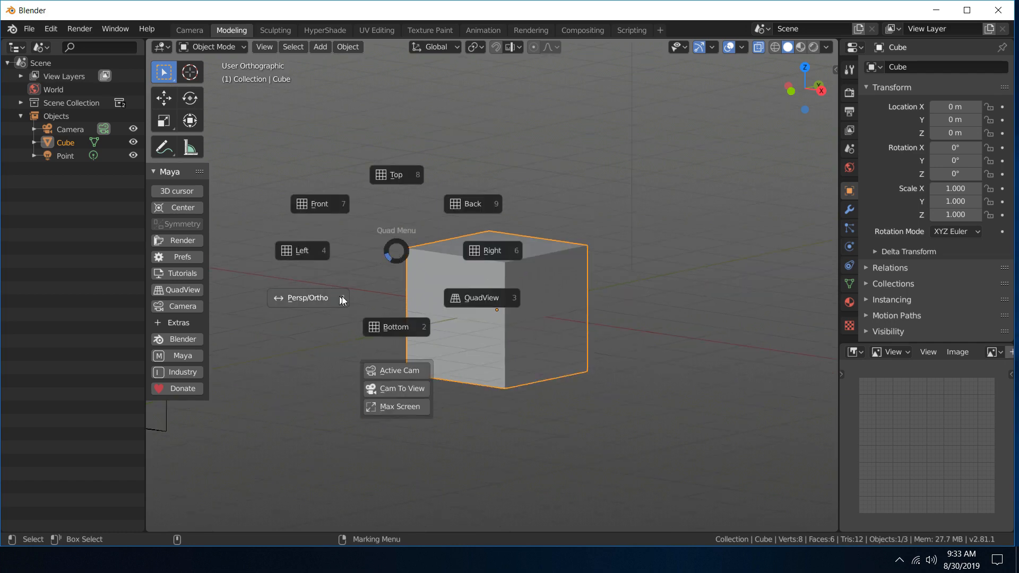
left_click(390, 251)
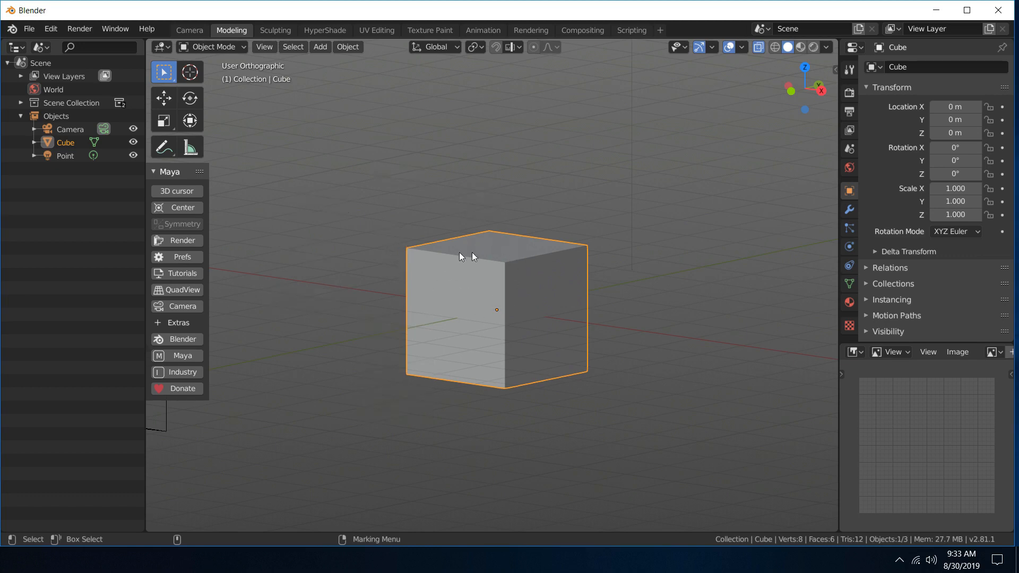
key("space")
left_click(367, 296)
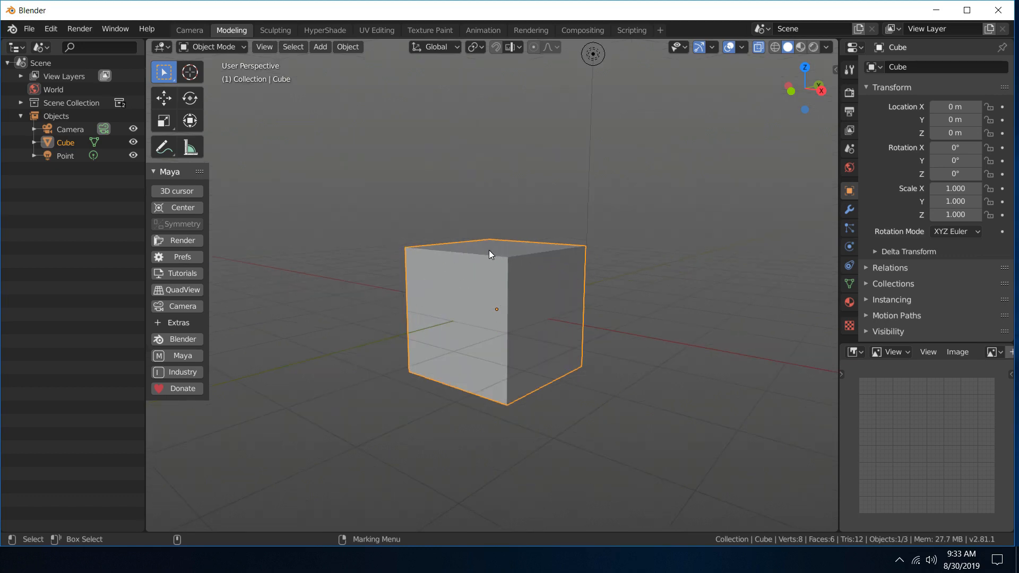
- View the cube from the back in orthographic projection
key("space")
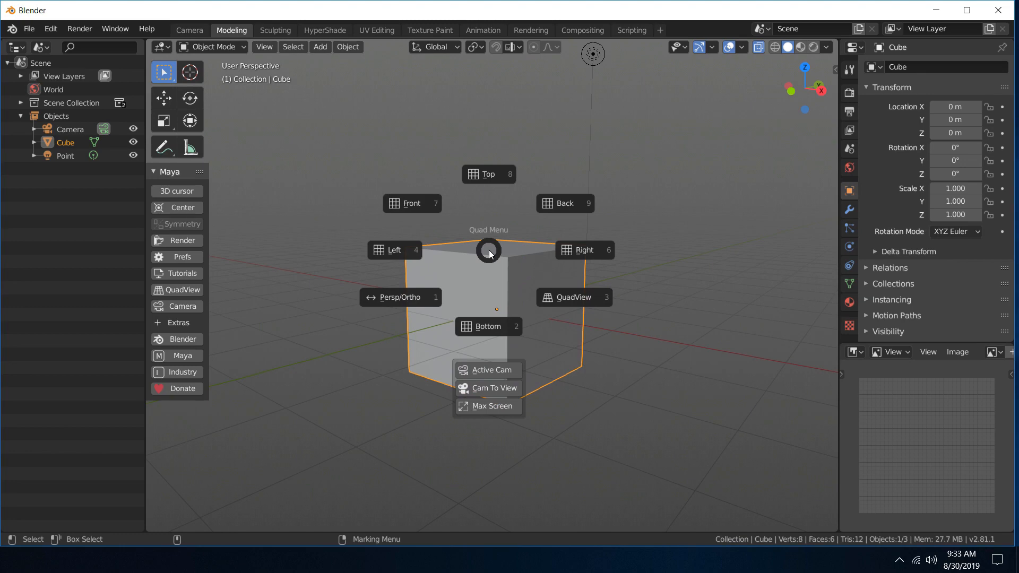
left_click(555, 206)
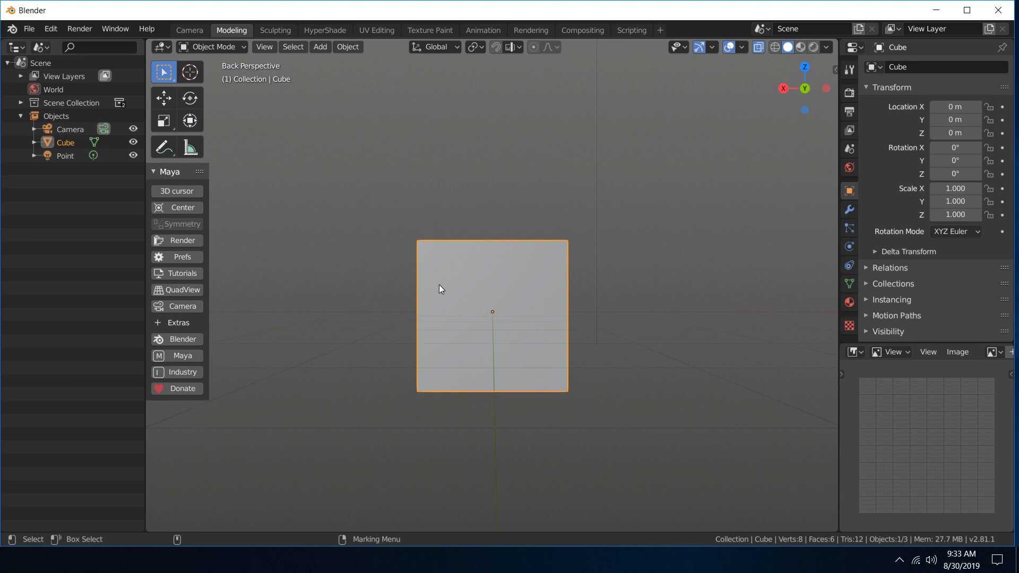
key("grave")
left_click(364, 310)
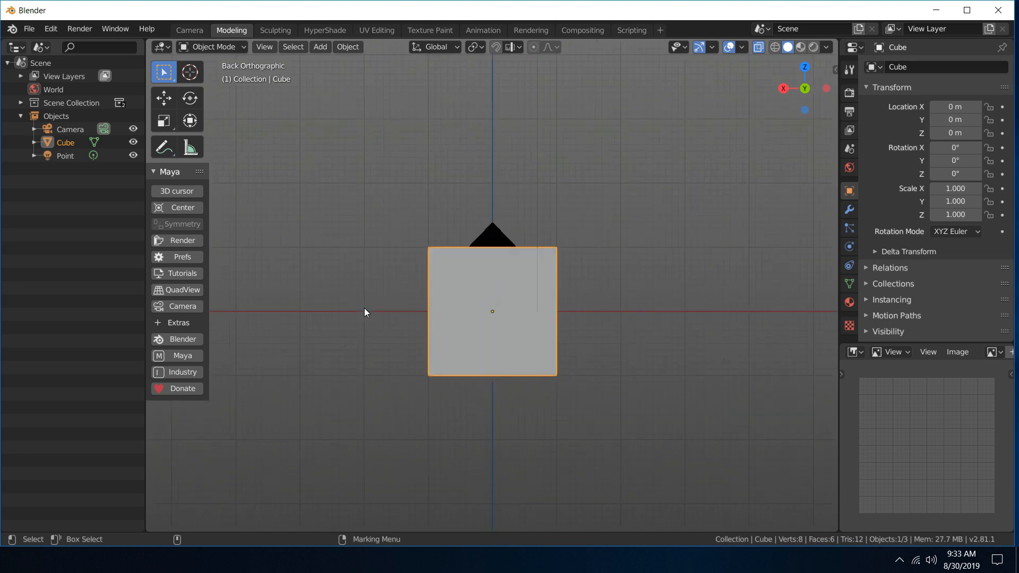
scroll(534, 333, "up", 4)
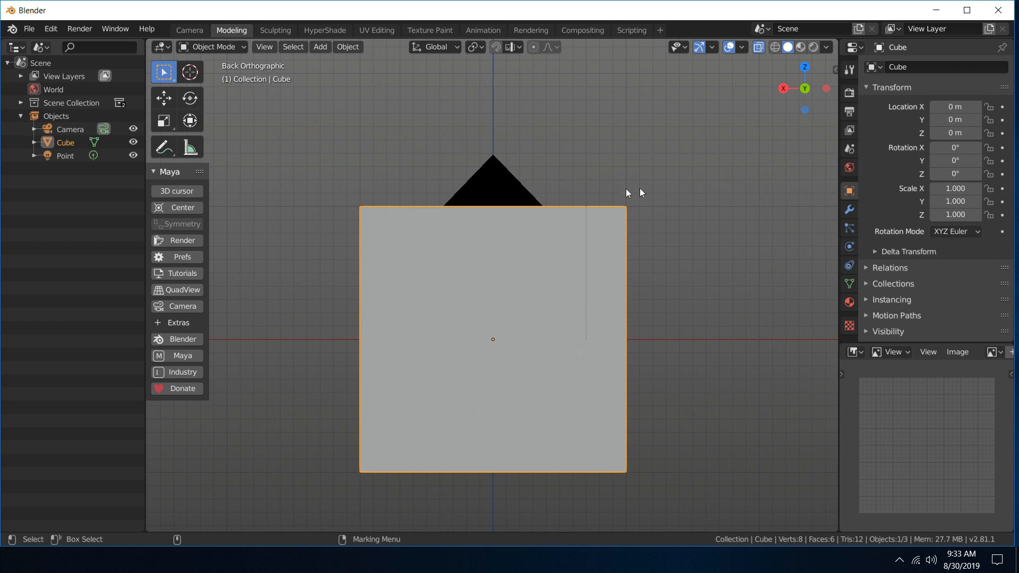
- Return the view to perspective and orbit, pan and zoom around the cube to examine it from an angle
key("grave")
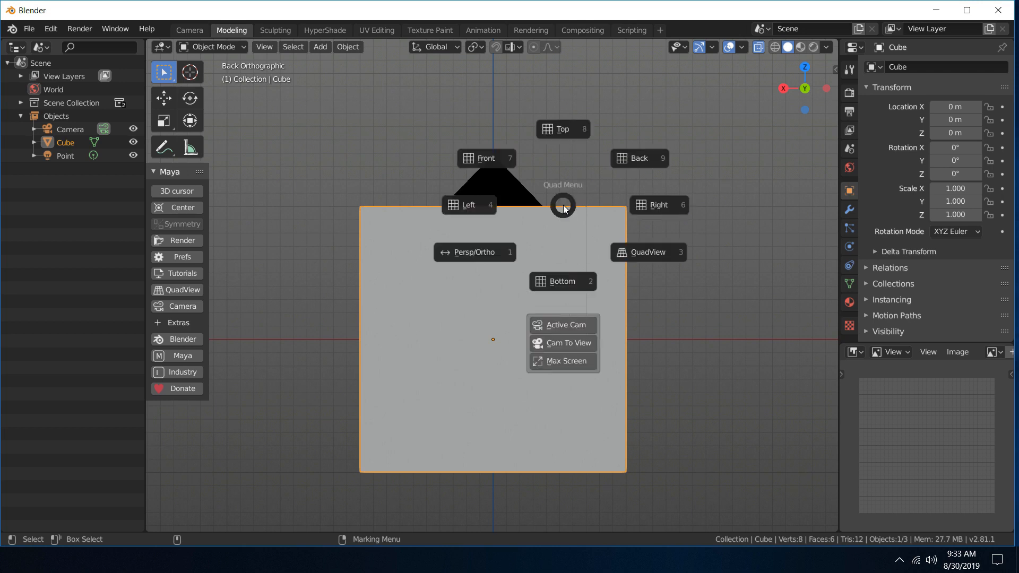
left_click(492, 253)
scroll(490, 265, "down", 4)
left_click_drag(432, 248, 463, 272, "alt")
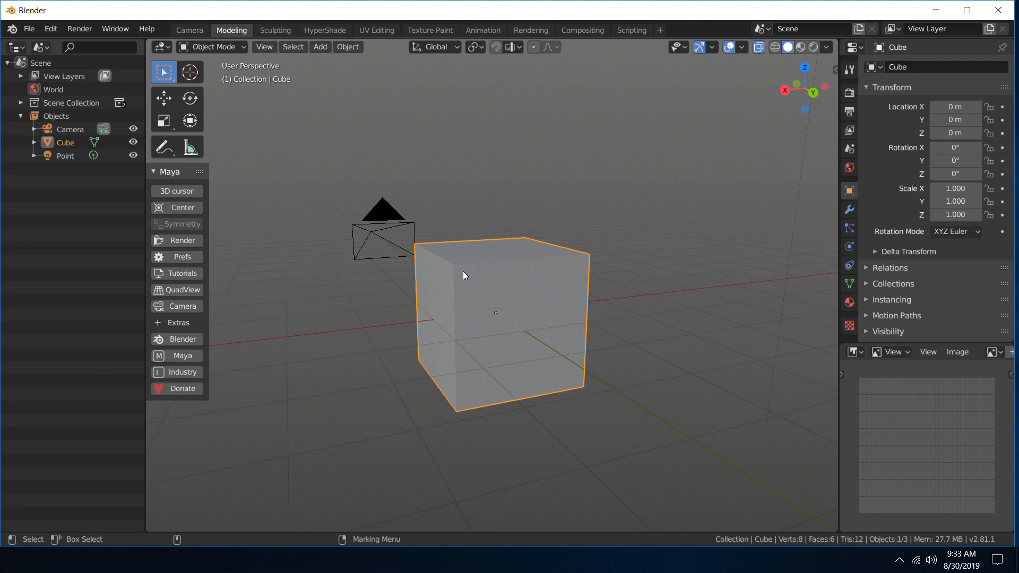
mouse_move(464, 280)
left_mouse_down("alt")
mouse_move(423, 246)
mouse_move(482, 243)
mouse_move(479, 265)
mouse_move(449, 275)
left_mouse_up("alt")
middle_click_drag(448, 275, 383, 253, "alt")
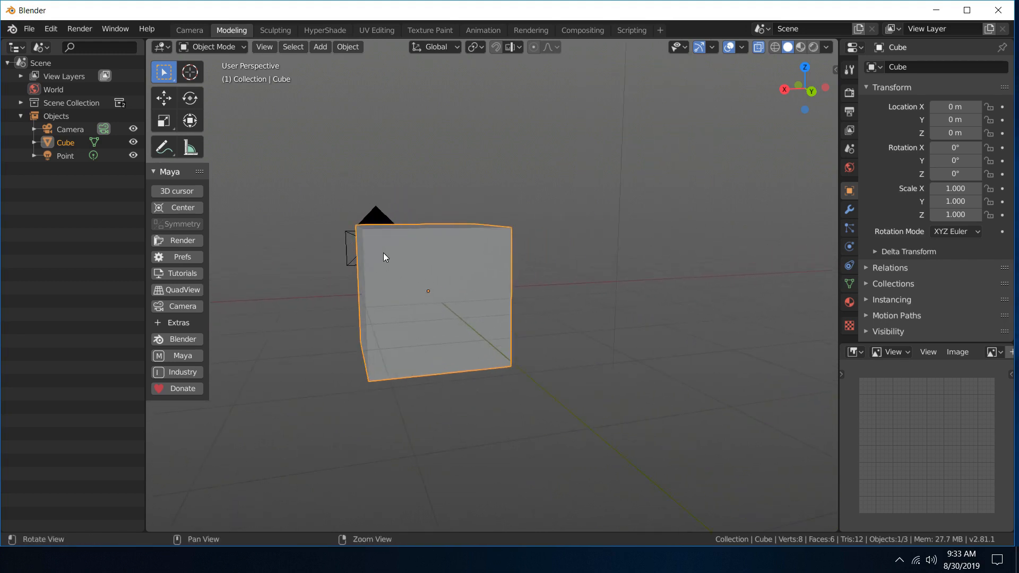
right_click_drag(383, 253, 408, 219, "alt")
left_click_drag(375, 216, 399, 224, "alt")
middle_click_drag(399, 224, 446, 222, "alt")
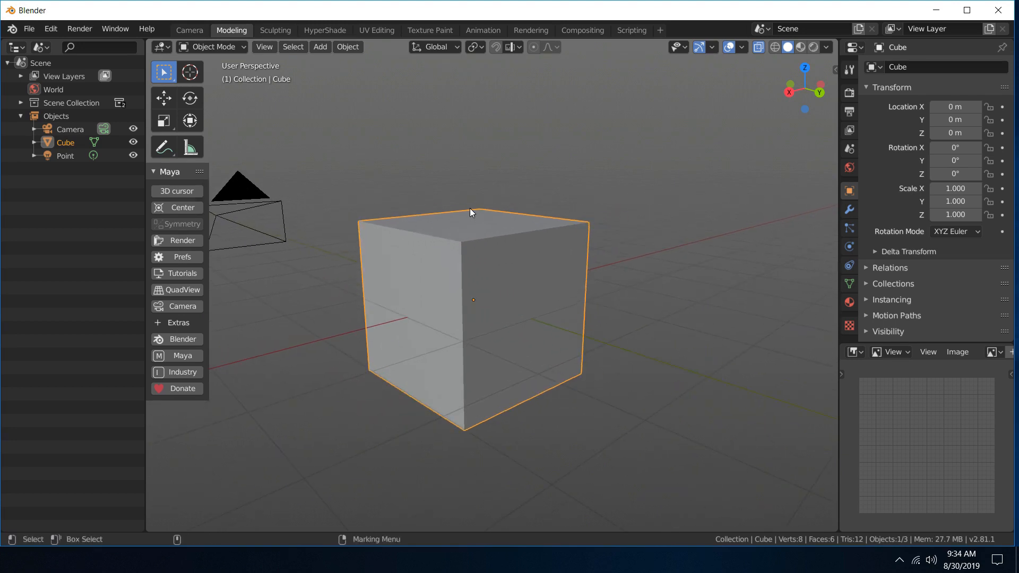
- Enter face mode with the cube's top face selected and try extruding that face upward
right_click(460, 225)
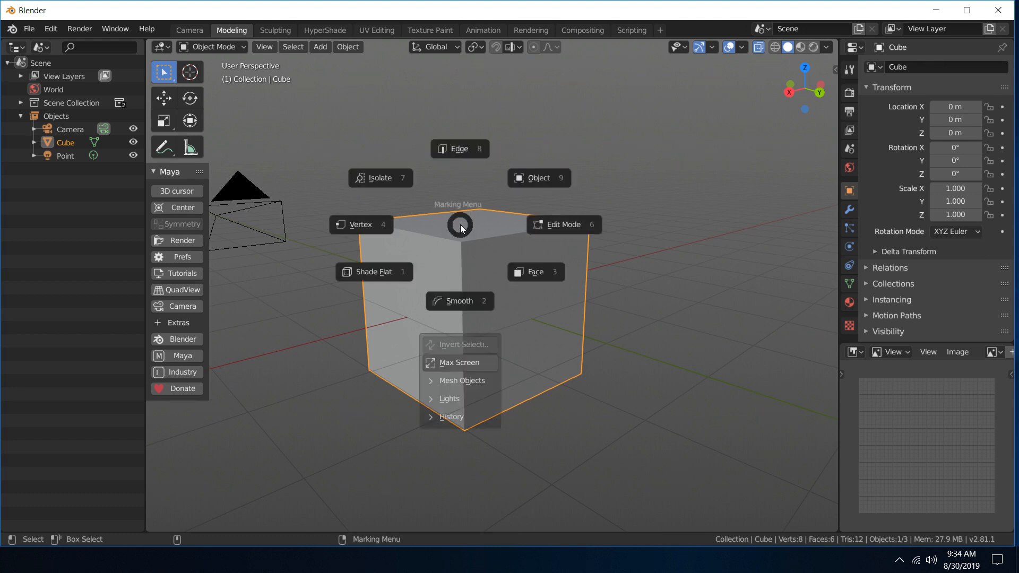
left_click(524, 264)
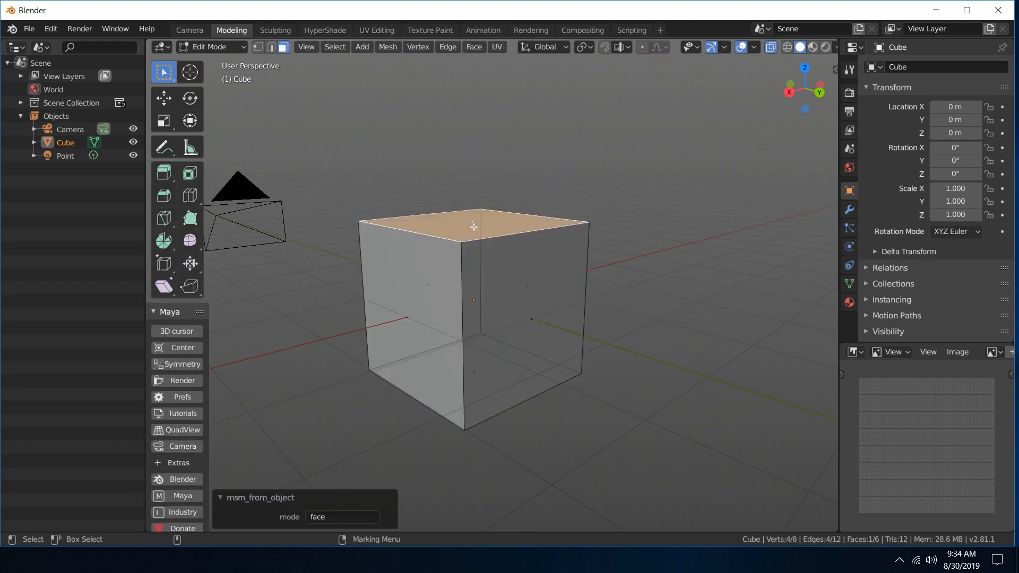
key("ctrl+e")
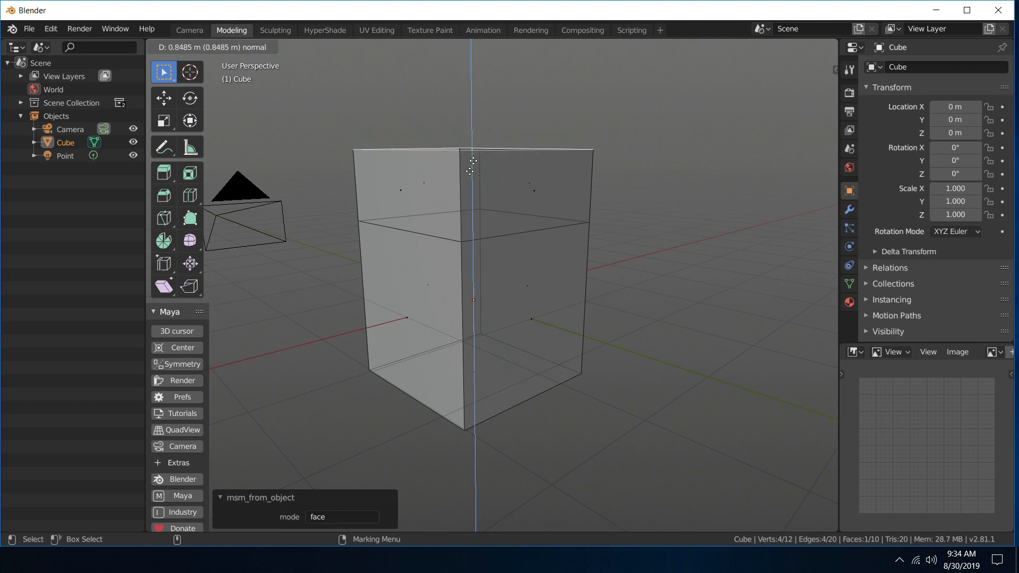
left_click(471, 179)
key("ctrl+z")
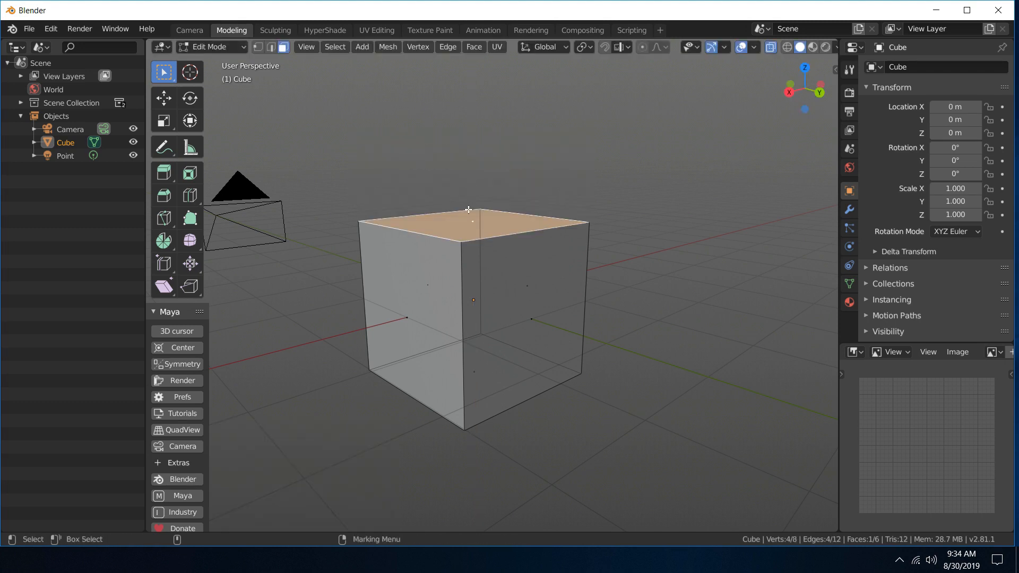
- Delete the cube's top face and close the opening with a new face between two opposite top edges in edge mode
middle_click_drag(459, 161, 478, 185)
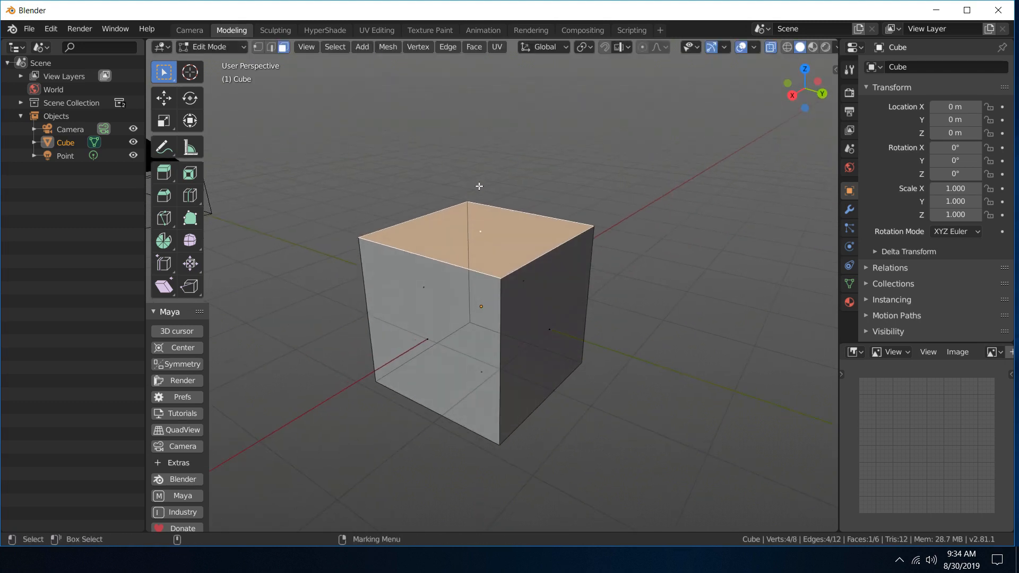
key("x")
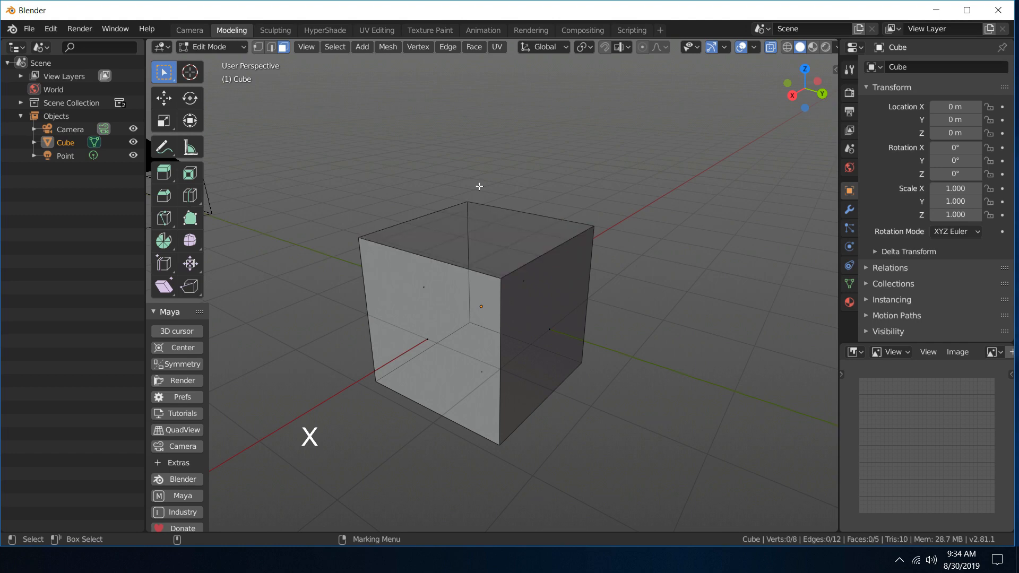
right_click(482, 208)
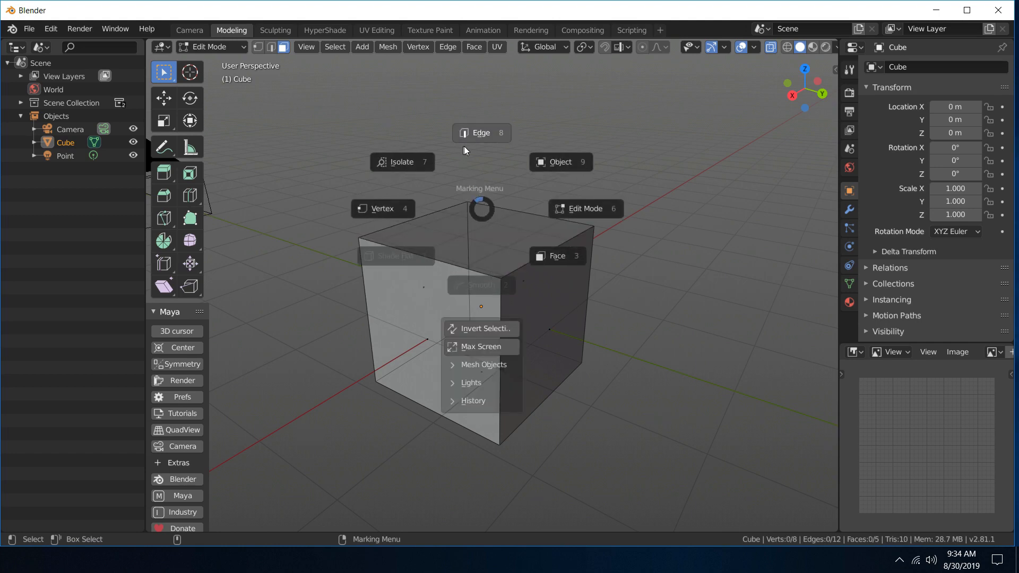
left_click(482, 134)
left_click(514, 211)
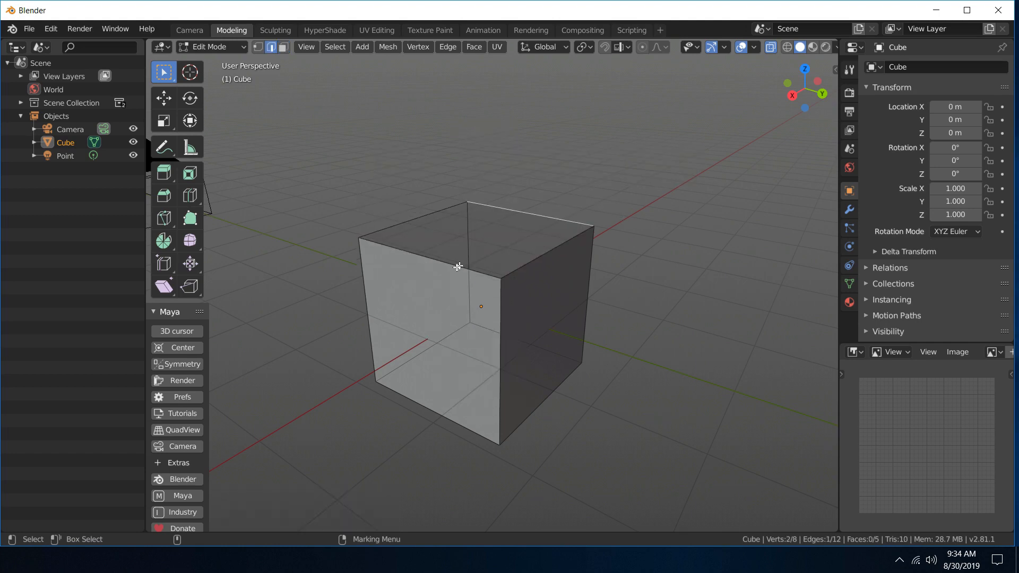
left_click(445, 265, "shift")
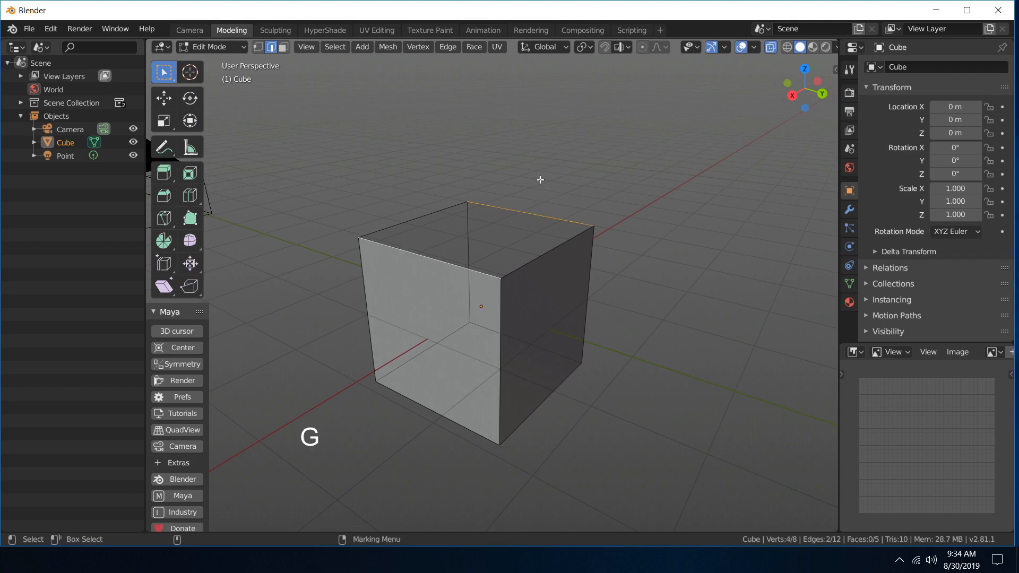
key("g")
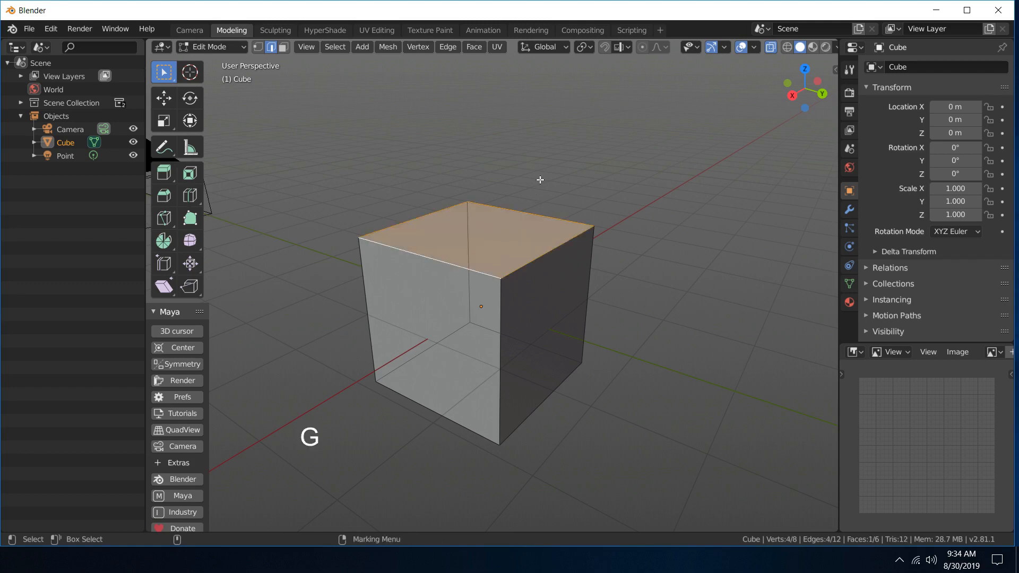
- Select the cube's four top vertices in vertex mode and bevel the top edges with a width of about 0.245 m
left_click_drag(462, 199, 495, 191, "alt")
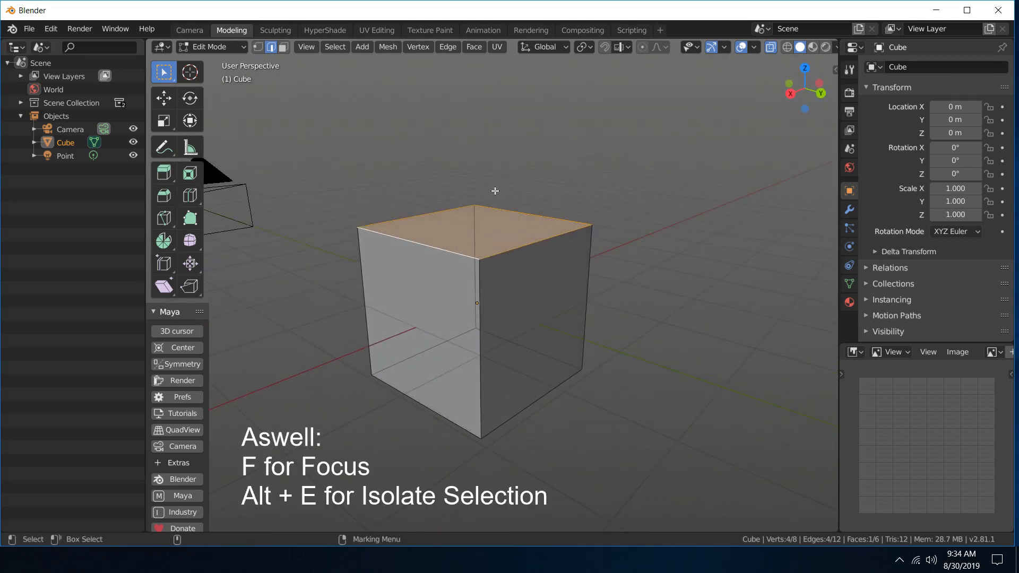
right_click(469, 217)
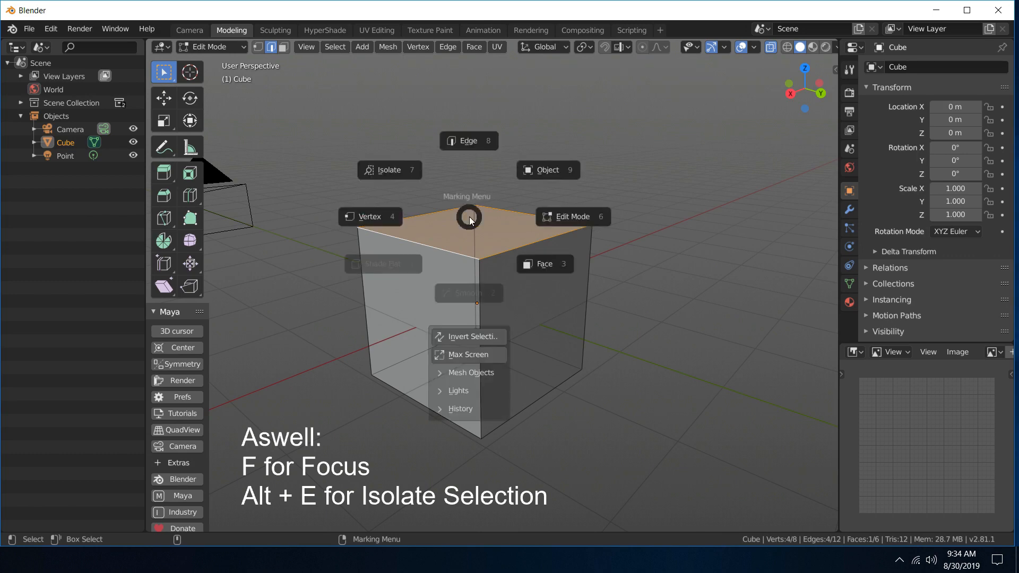
right_click(444, 255)
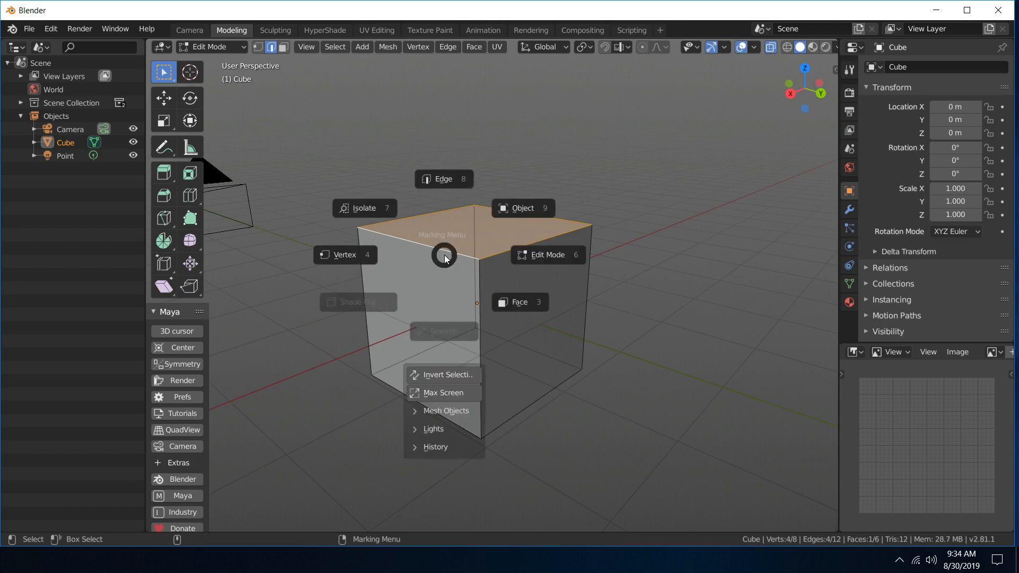
left_click(375, 250)
left_click_drag(318, 143, 615, 269)
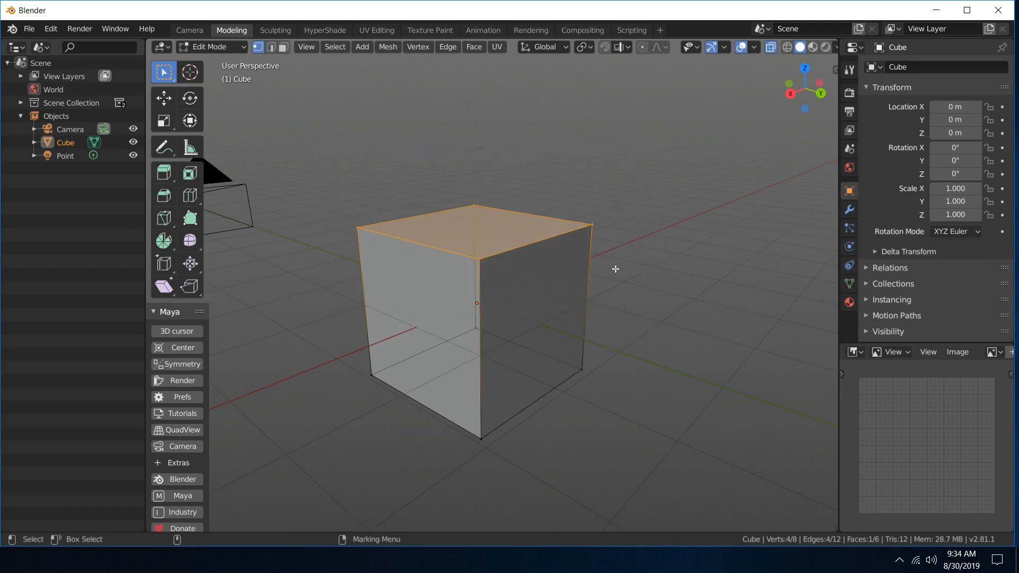
key("ctrl+b")
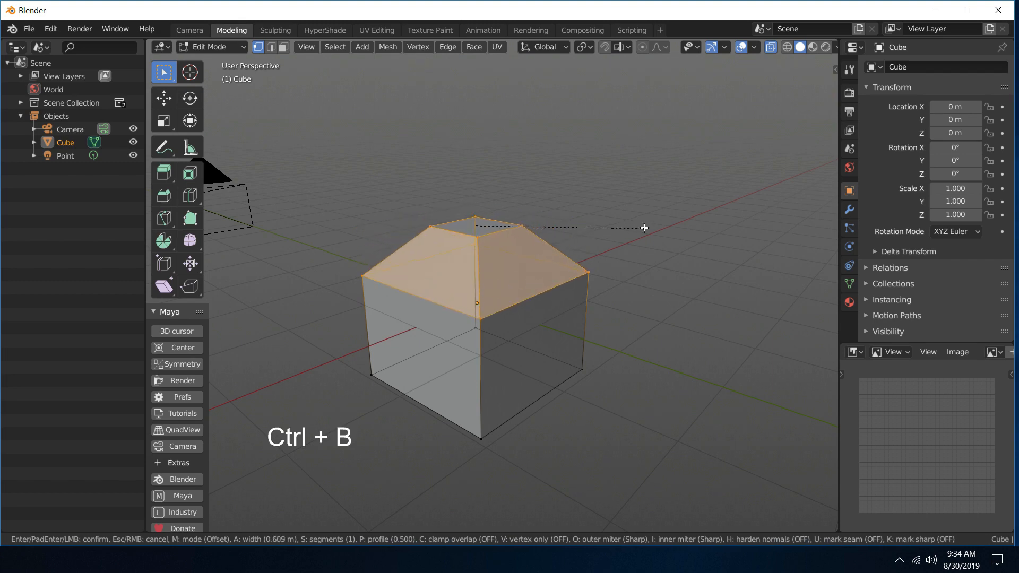
left_click(614, 230)
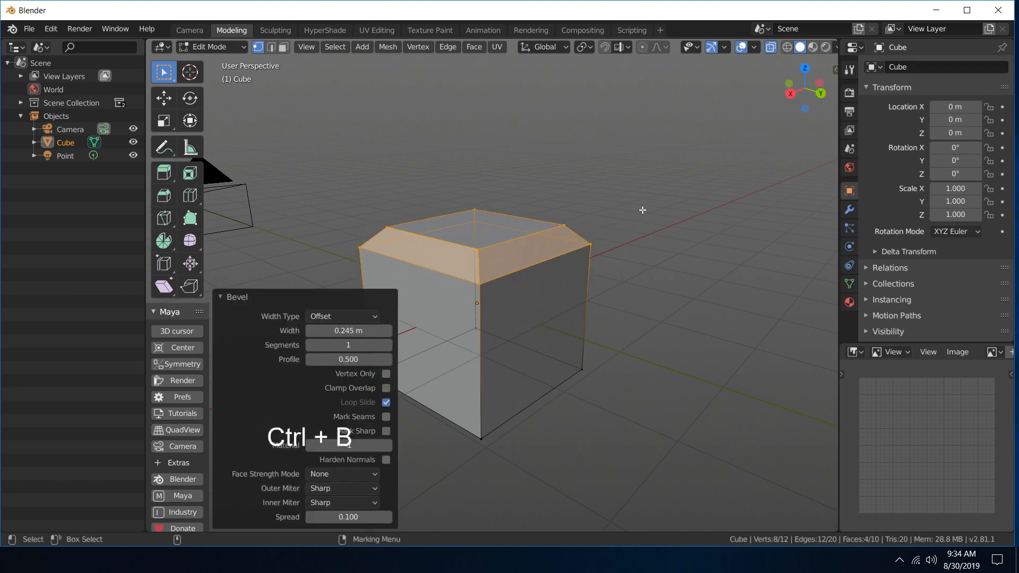
- Undo the bevel on the cube's top edges
key("ctrl+z")
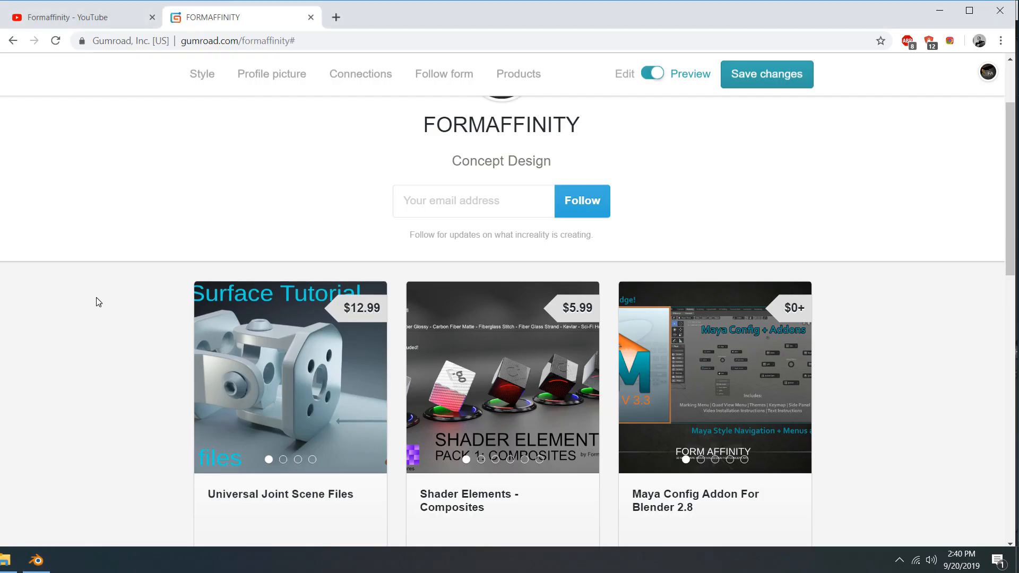
- Open the Universal Joint Scene Files product in the browser and go through its preview images
mouse_move(229, 329)
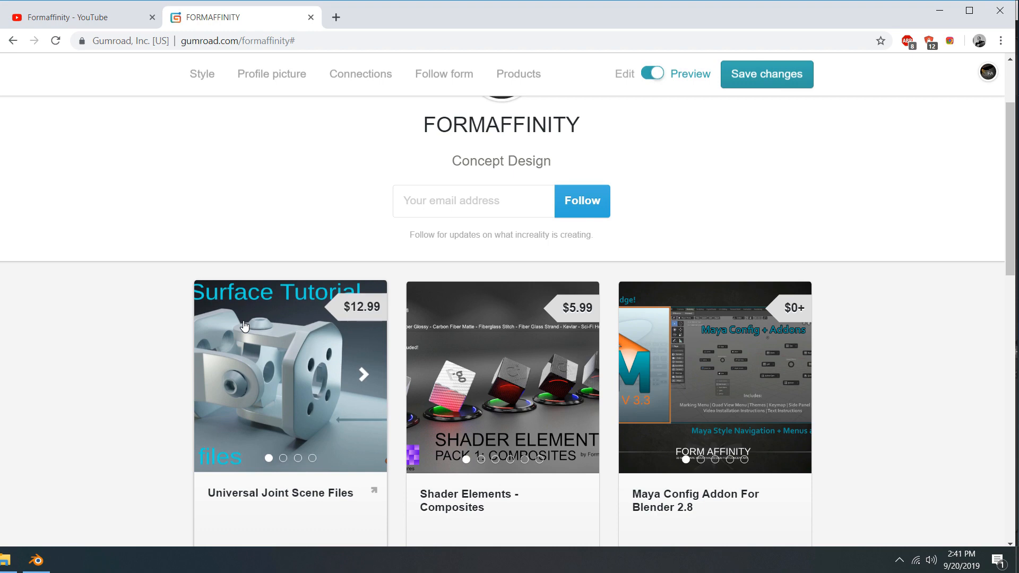
left_click(244, 326)
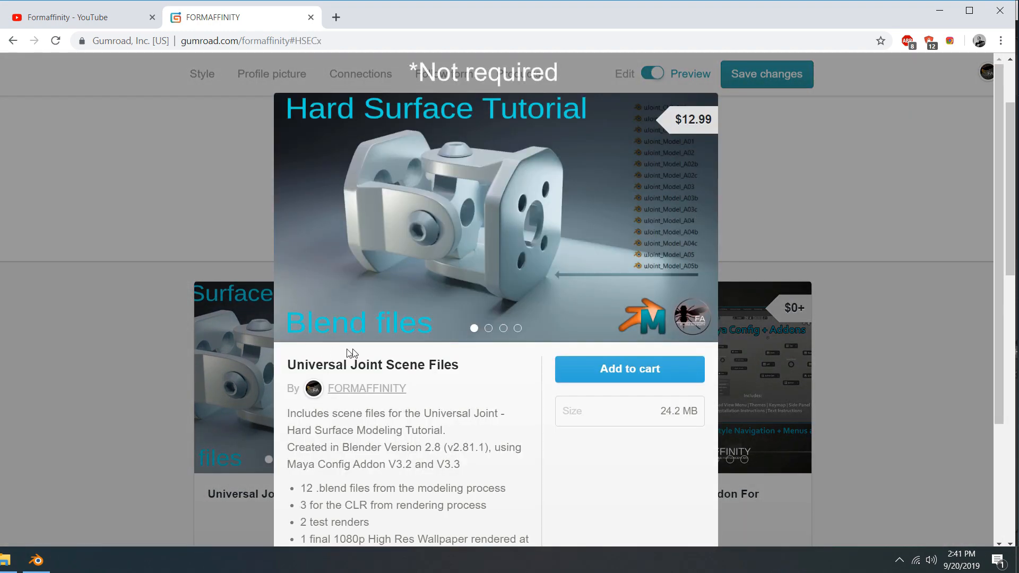
scroll(472, 417, "down", 2)
scroll(473, 418, "up", 2)
left_click(694, 216)
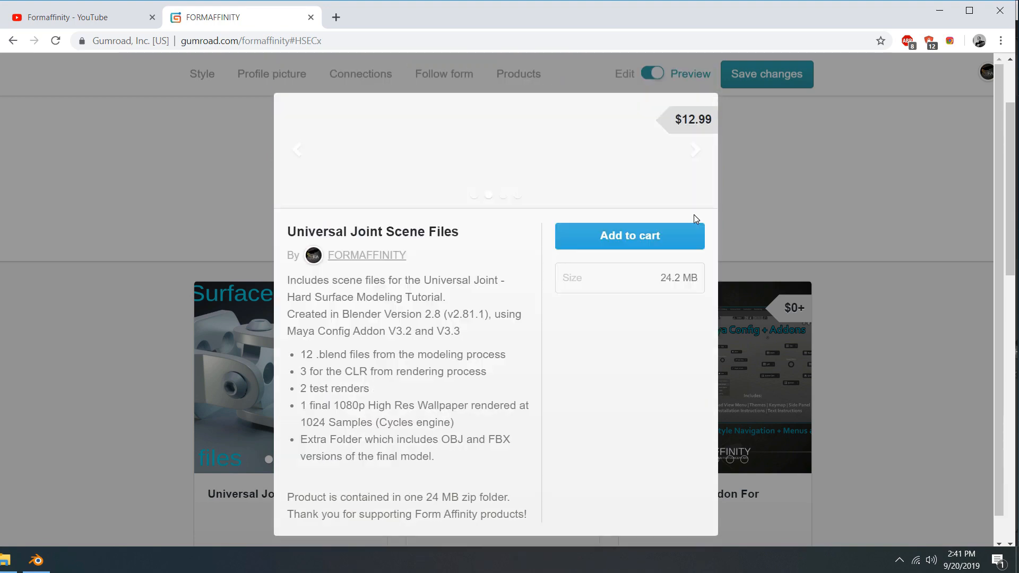
left_click(692, 155)
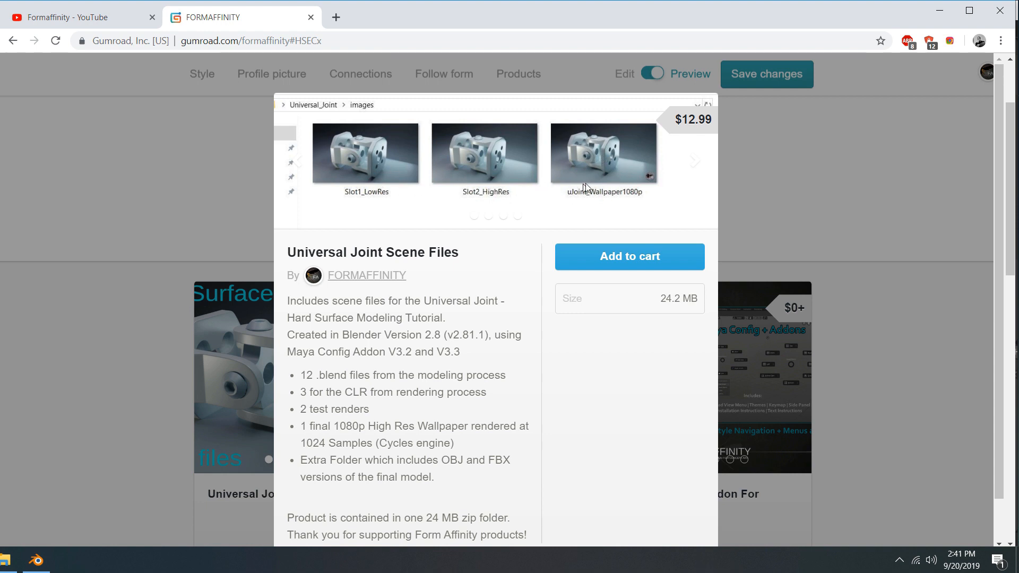
left_click(693, 162)
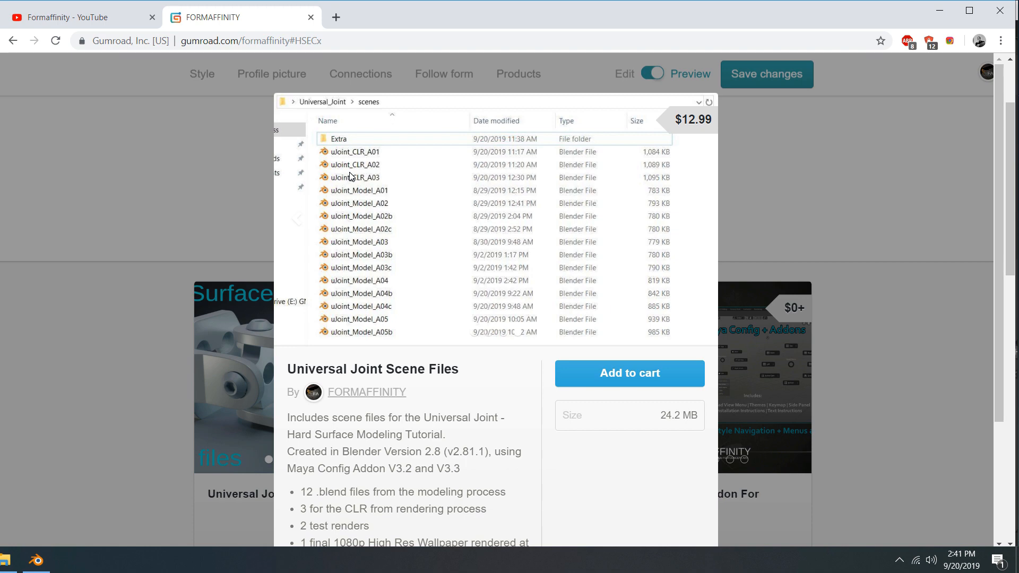
- Examine the list of uJoint scene files and the product description of the Universal Joint Scene Files
scroll(432, 240, "down", 3)
scroll(421, 376, "up", 2)
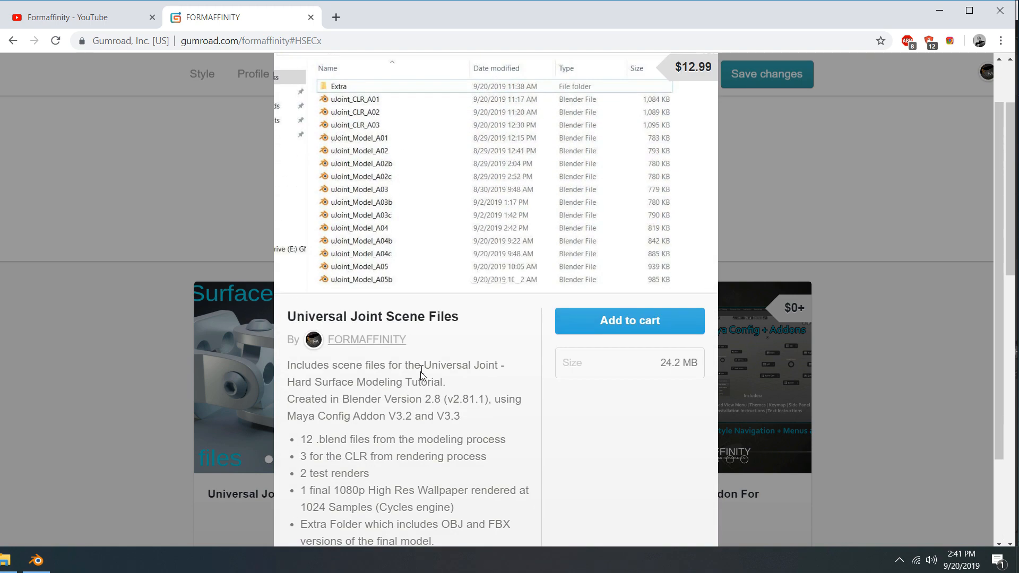
scroll(371, 261, "up", 1)
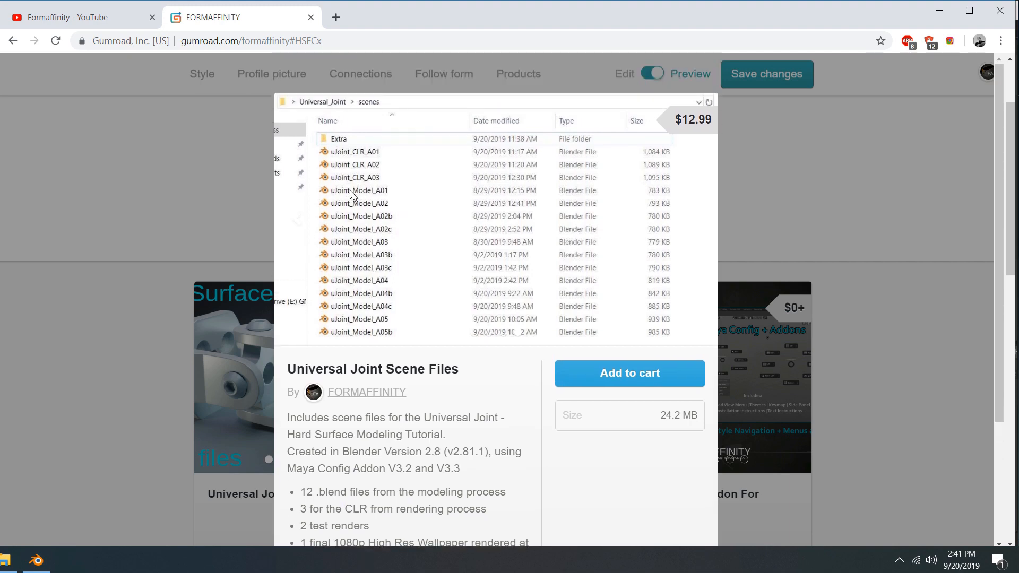
scroll(367, 314, "down", 3)
scroll(411, 368, "up", 2)
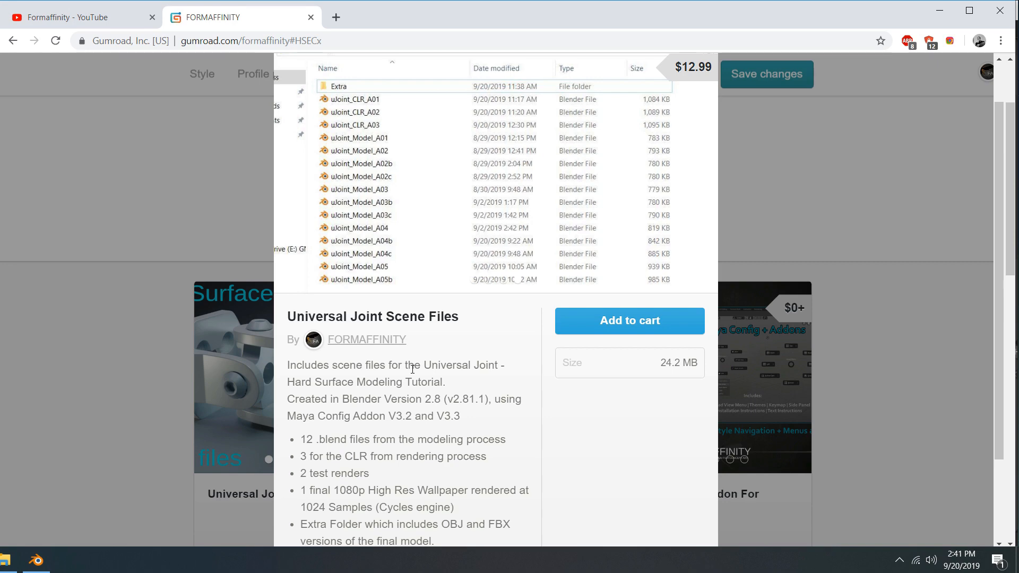
scroll(509, 417, "up", 1)
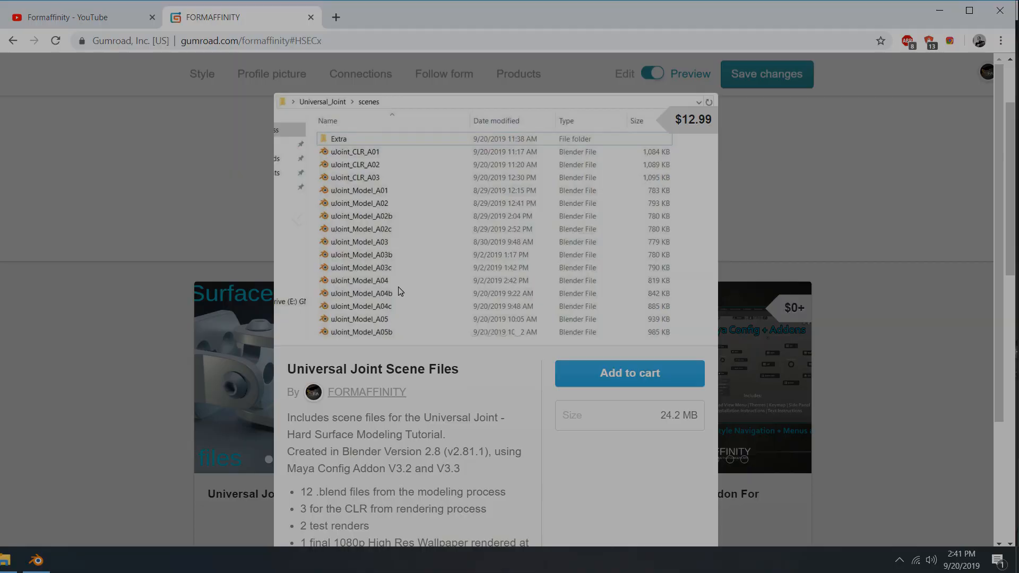
scroll(470, 314, "down", 2)
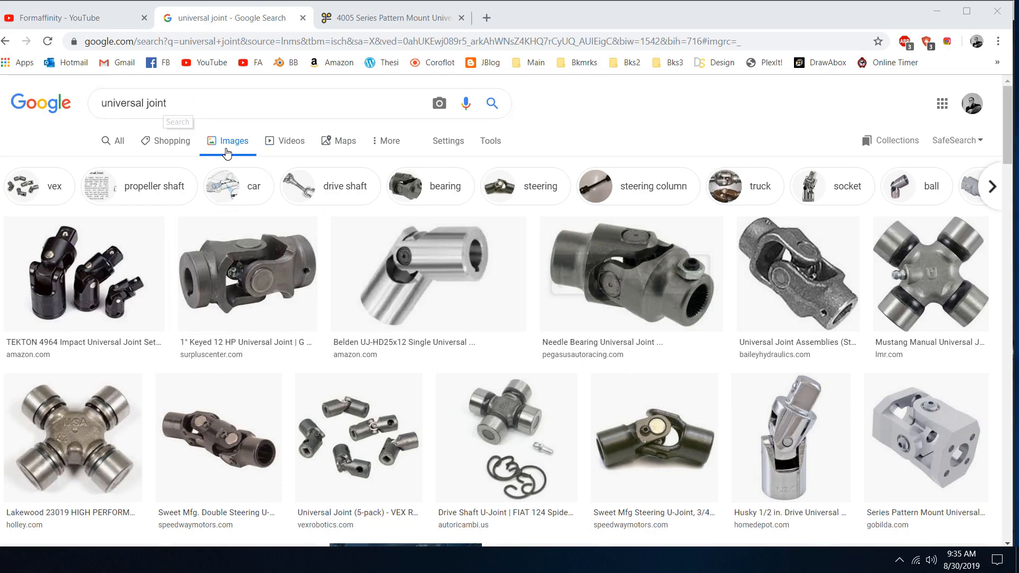
- Look through the universal joint image results and open the goBILDA Series Pattern Mount Universal Joint picture
scroll(636, 230, "down", 5)
scroll(639, 250, "up", 3)
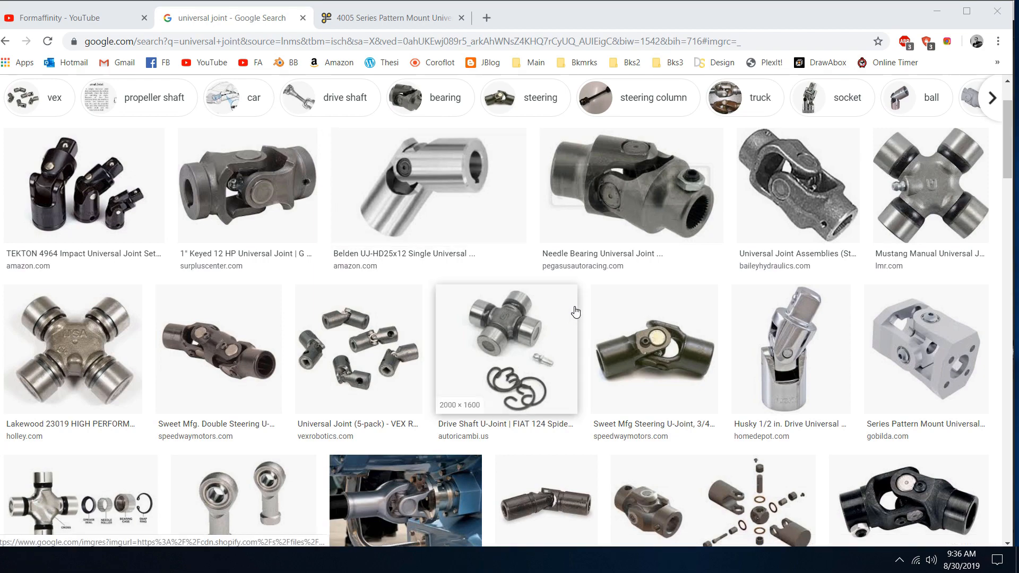
scroll(575, 311, "down", 2)
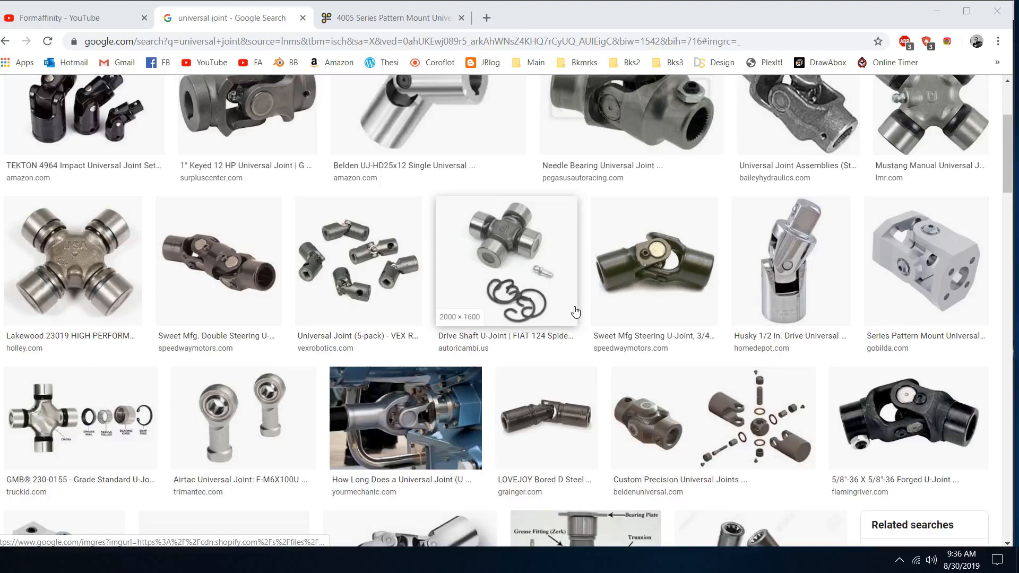
left_click(928, 253)
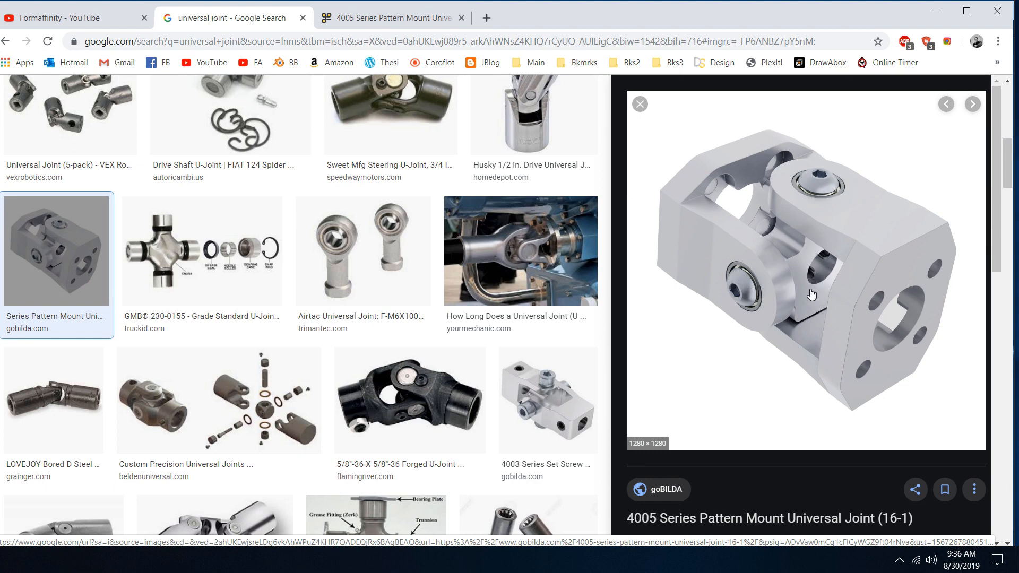
- Switch to the goBILDA 4005 Series Pattern Mount Universal Joint page and examine its product photo and dimension drawing
left_click(386, 21)
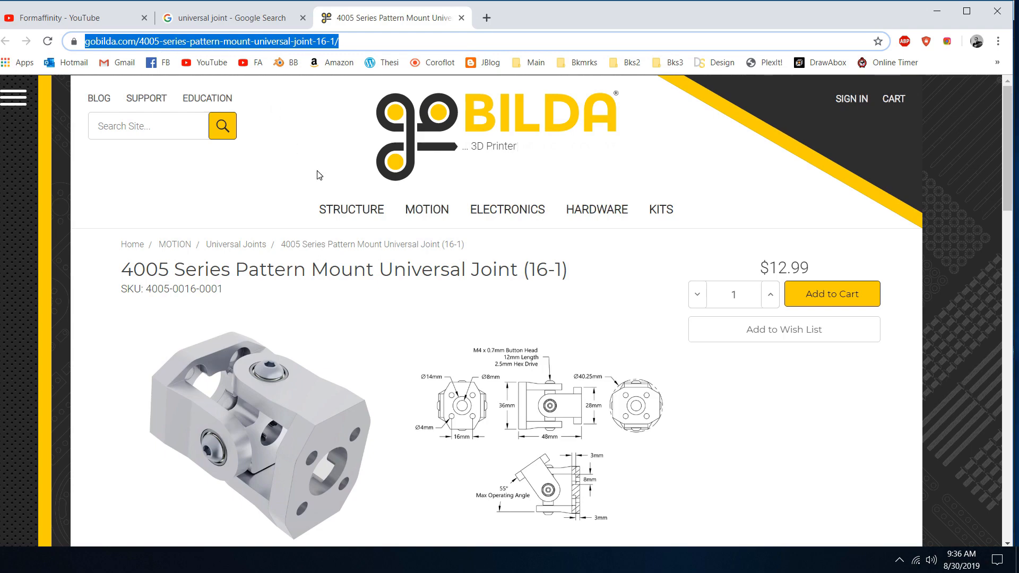
scroll(355, 211, "down", 4)
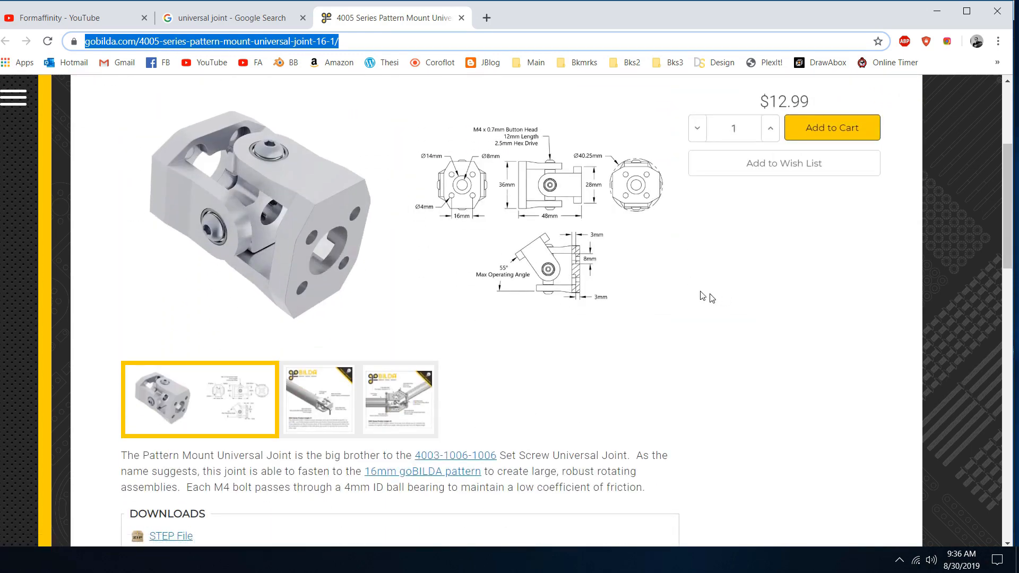
scroll(540, 226, "up", 2)
scroll(350, 260, "down", 2)
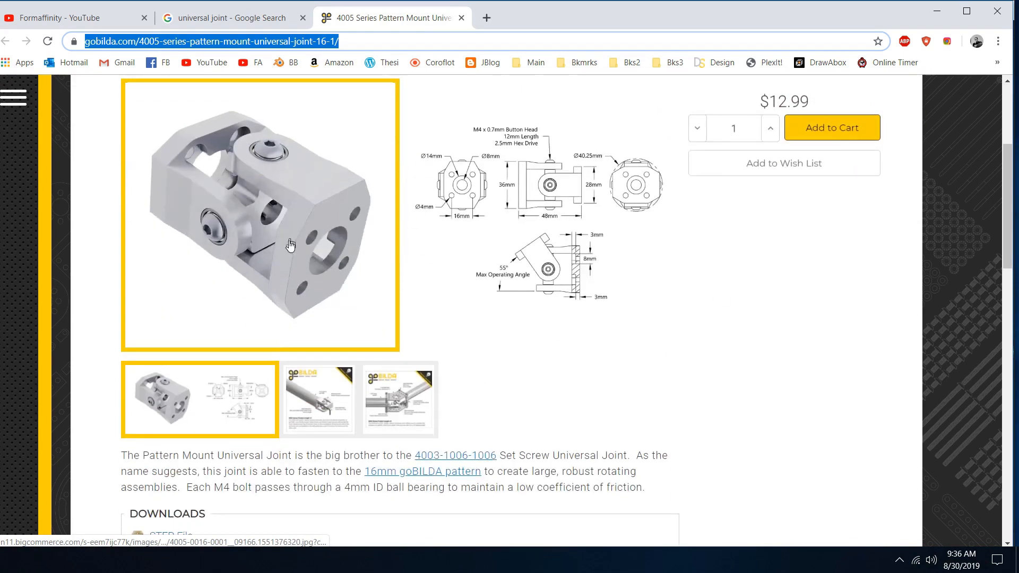
scroll(318, 265, "up", 2)
- View the universal joint photo enlarged, close it, and look at the product description and specs
left_click(300, 281)
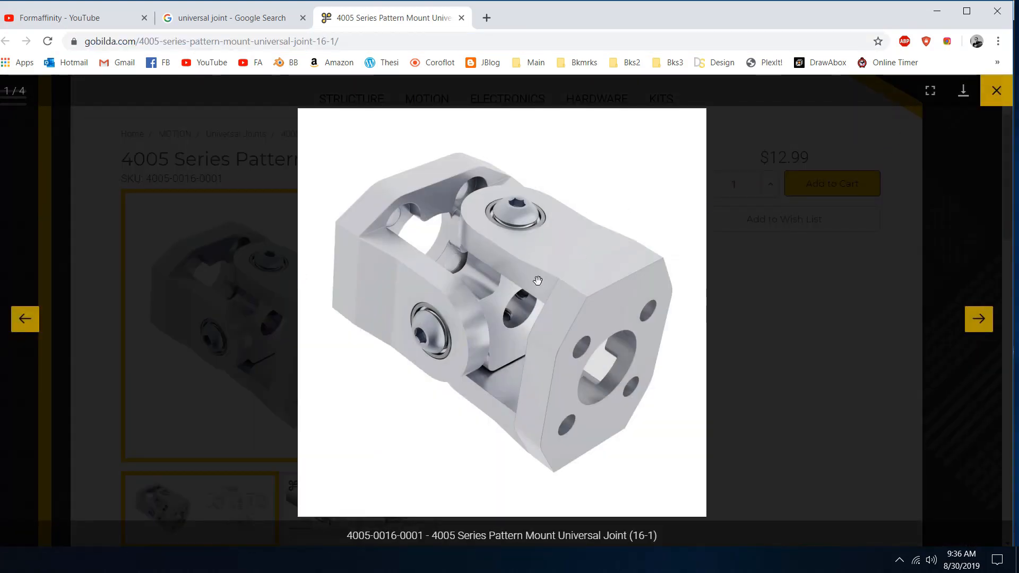
left_click(996, 90)
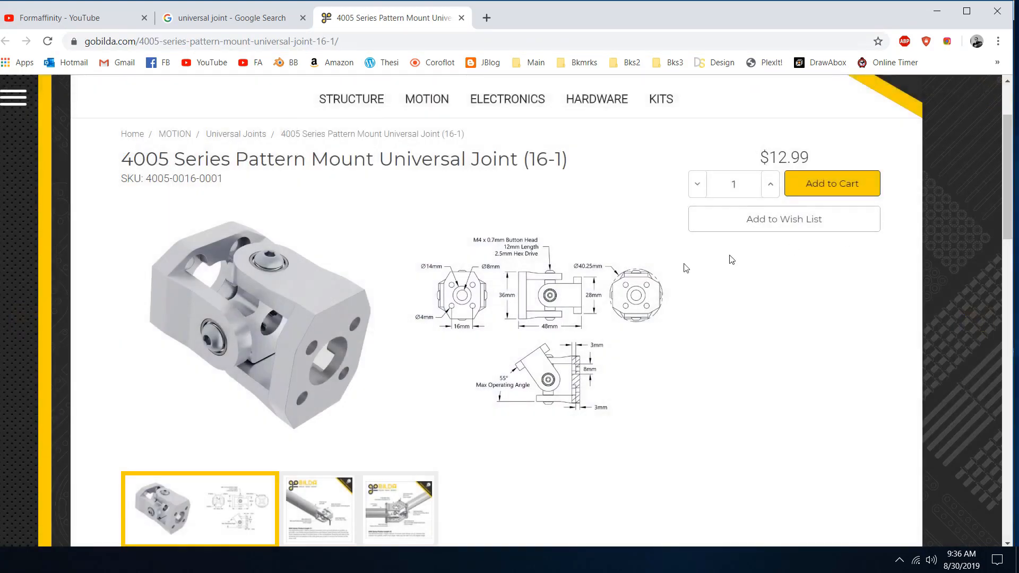
scroll(637, 276, "down", 4)
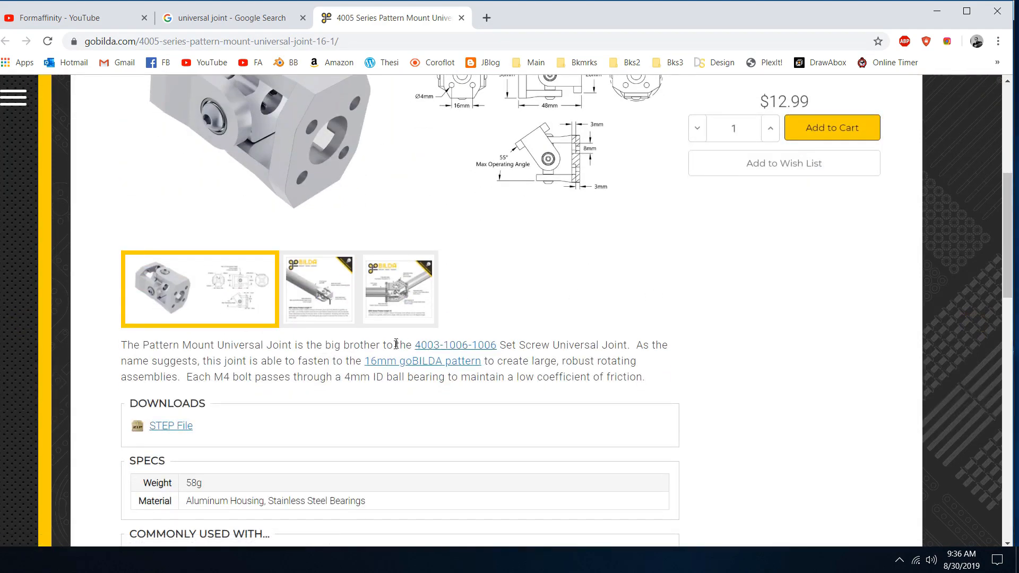
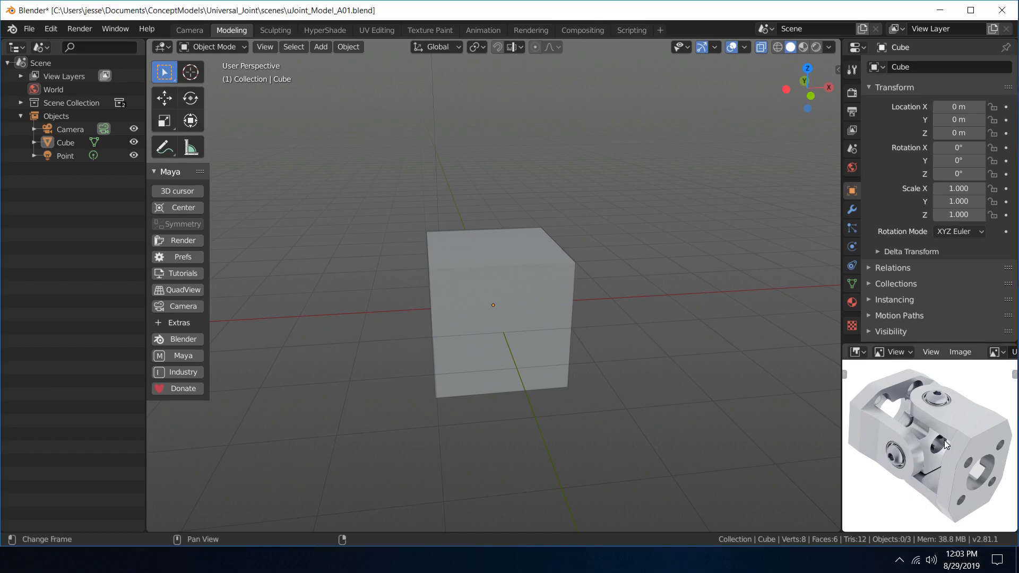
- In Blender, view the reference image U_Joint_A01.JPG in a maximized image editor and restore the modeling layout
key("ctrl+space")
key("Home")
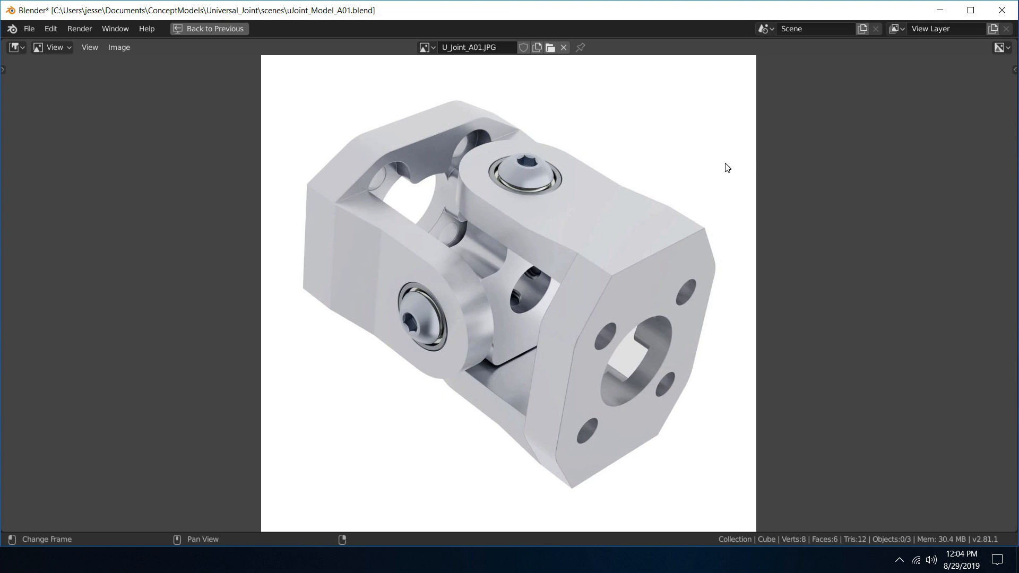
key("ctrl+space")
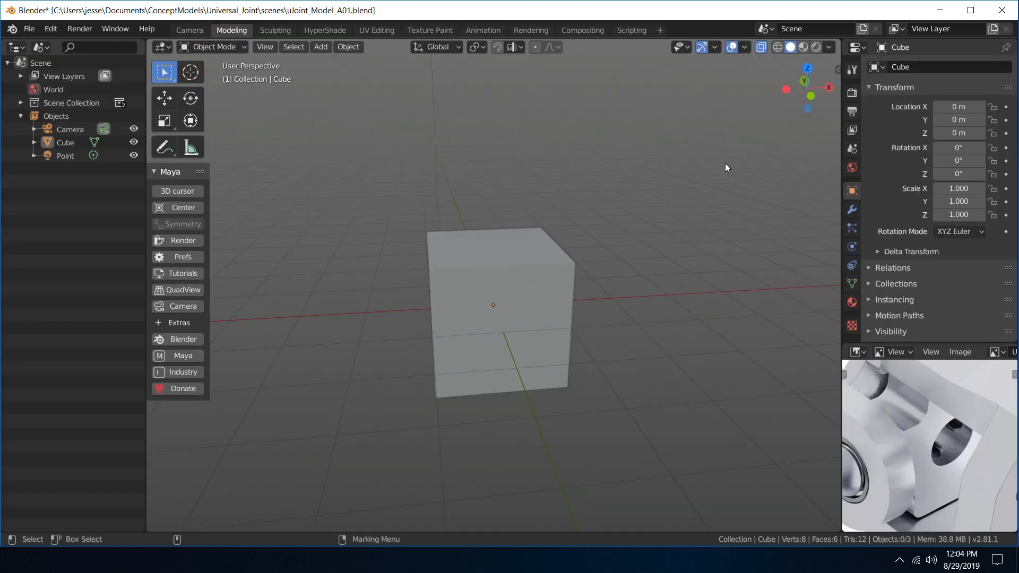
- Select the cube and fit the whole universal joint reference image into its image editor
left_click(506, 259)
middle_click_drag(449, 224, 476, 225)
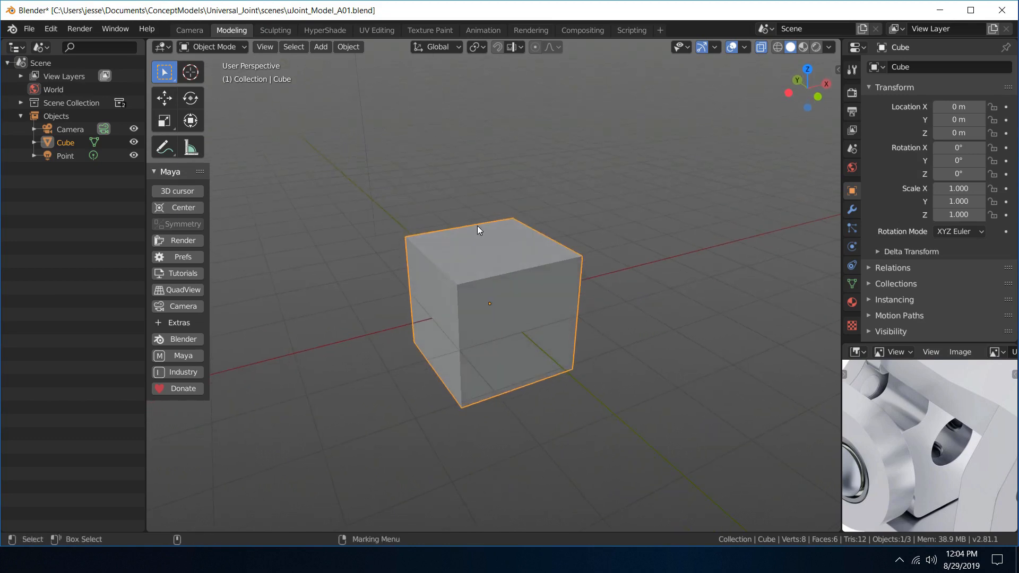
key("Home")
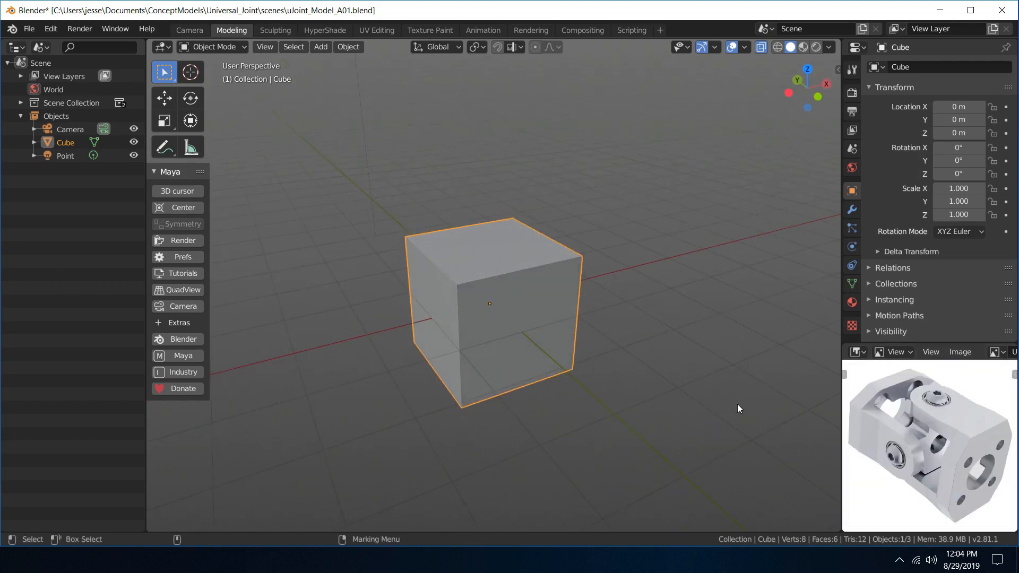
- Flatten the cube into a plate by scaling it along Z to about 0.100, with the Y axis running into the distance
left_click_drag(648, 293, 715, 304, "alt")
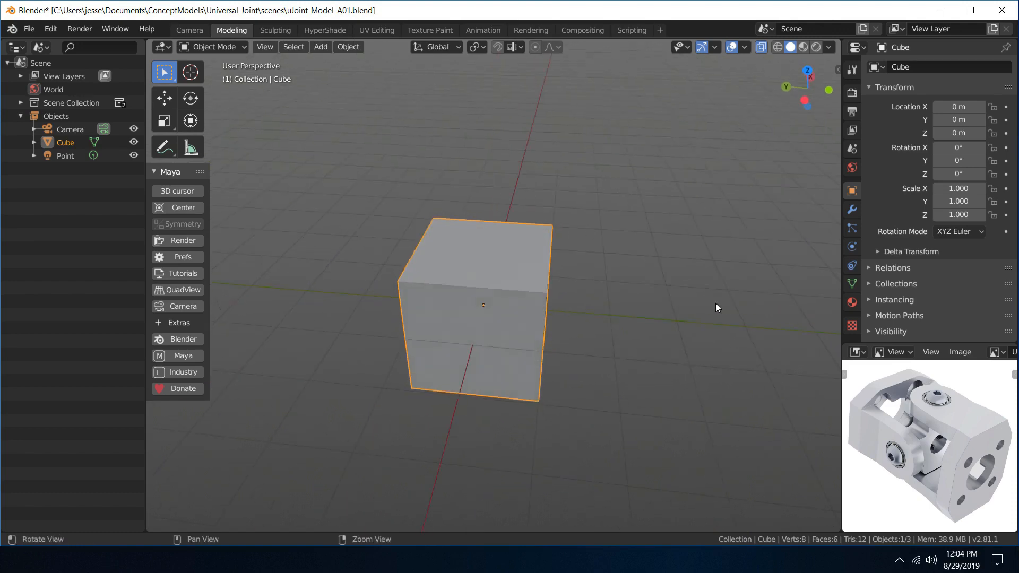
scroll(715, 304, "down", 8)
key("f")
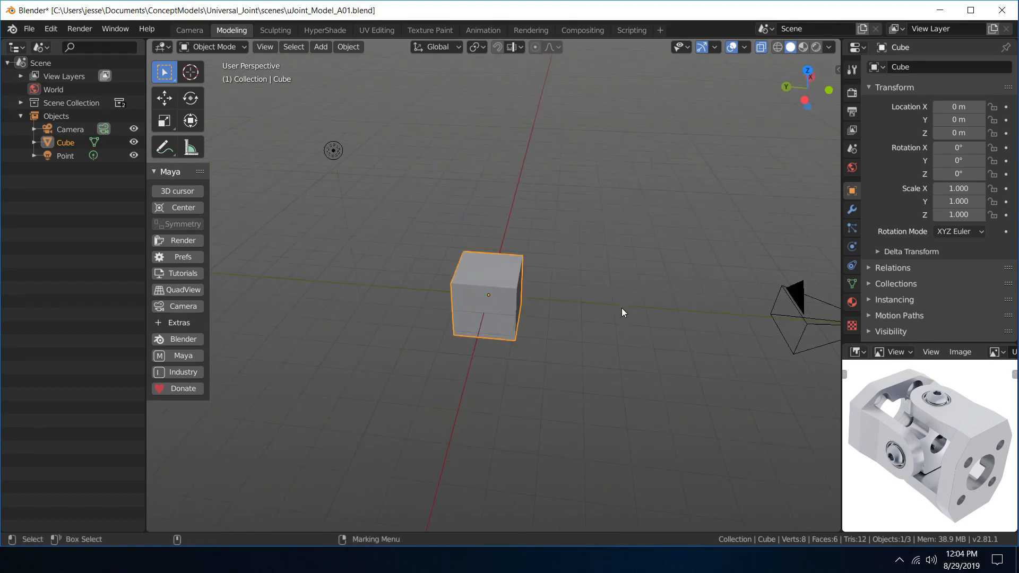
left_click_drag(600, 264, 504, 300, "alt")
scroll(505, 300, "up", 3)
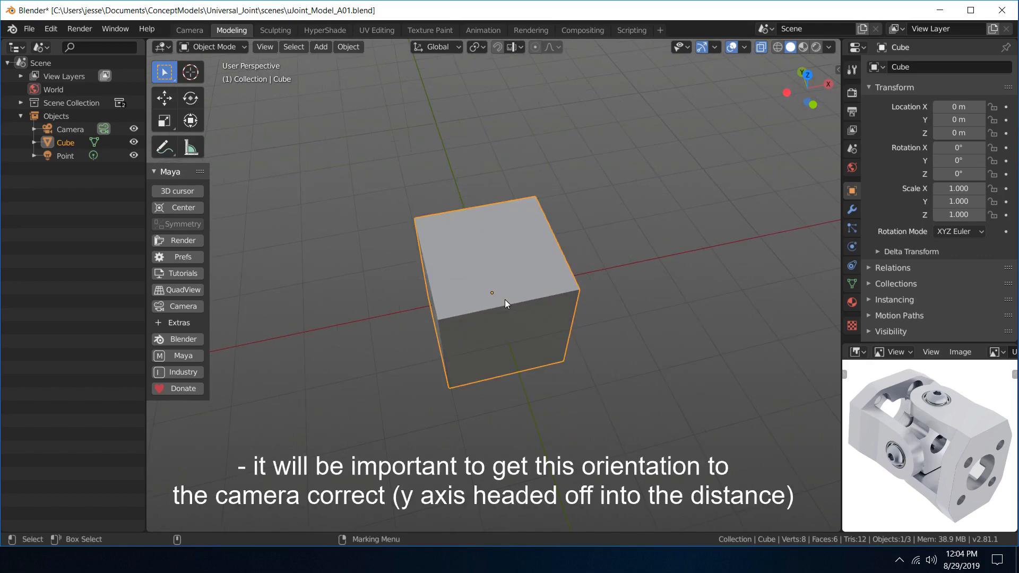
key("r")
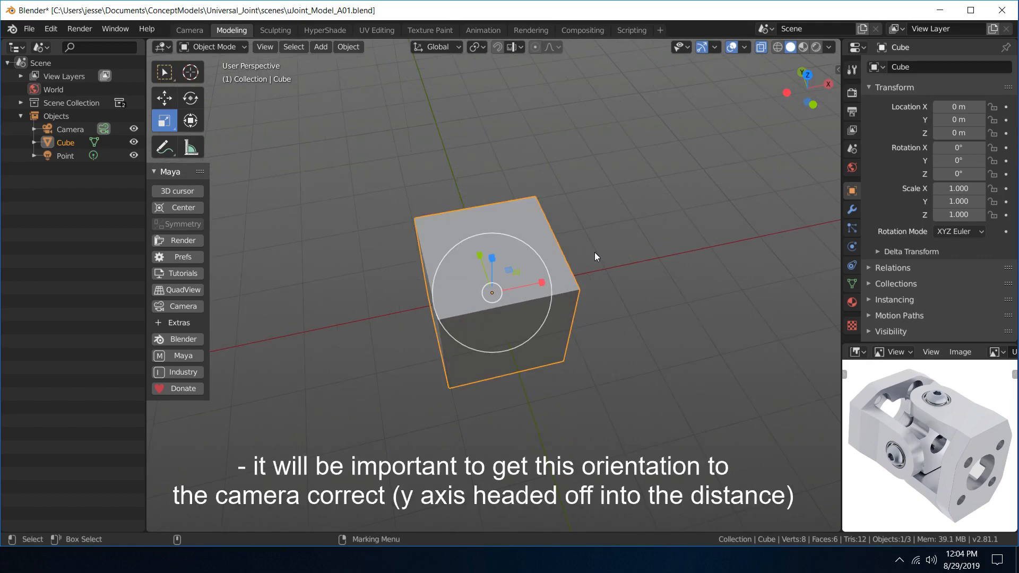
left_click_drag(594, 253, 493, 296, "alt")
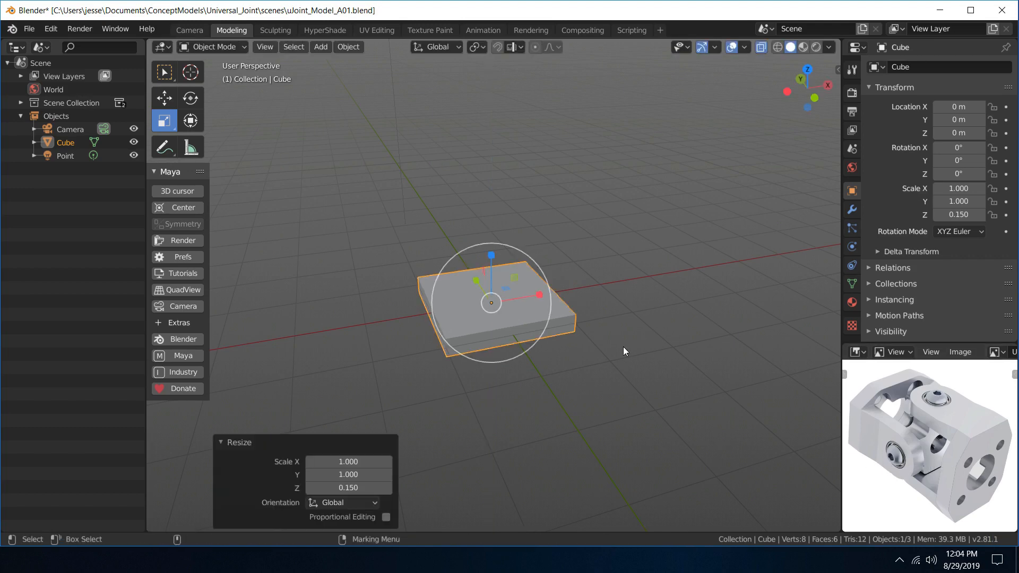
left_click_drag(491, 256, 492, 272)
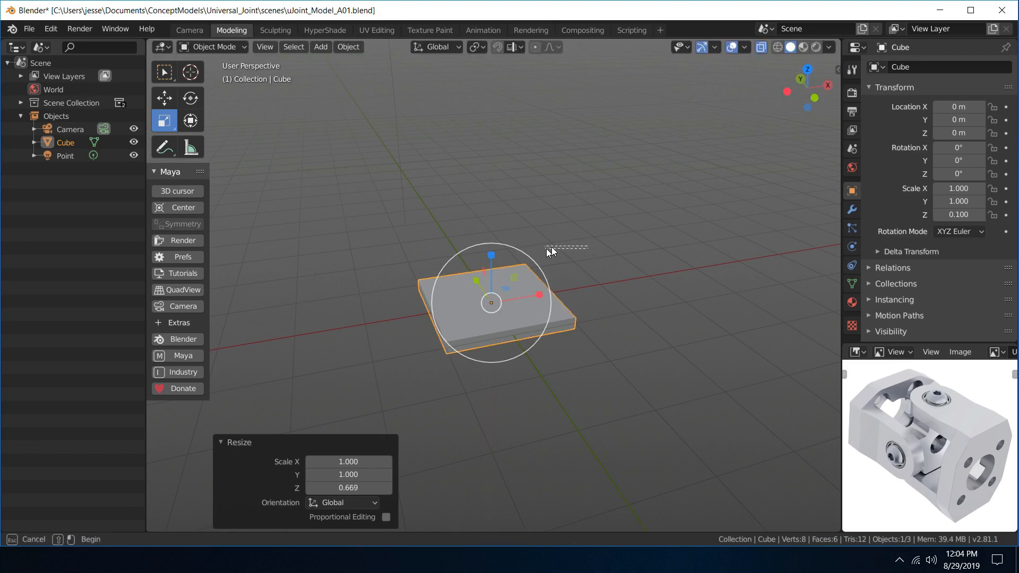
key("w")
- Thin the plate further by scaling it along Z to about 0.084, and return to the selection tool
scroll(590, 266, "up", 4)
middle_click_drag(590, 266, 480, 292)
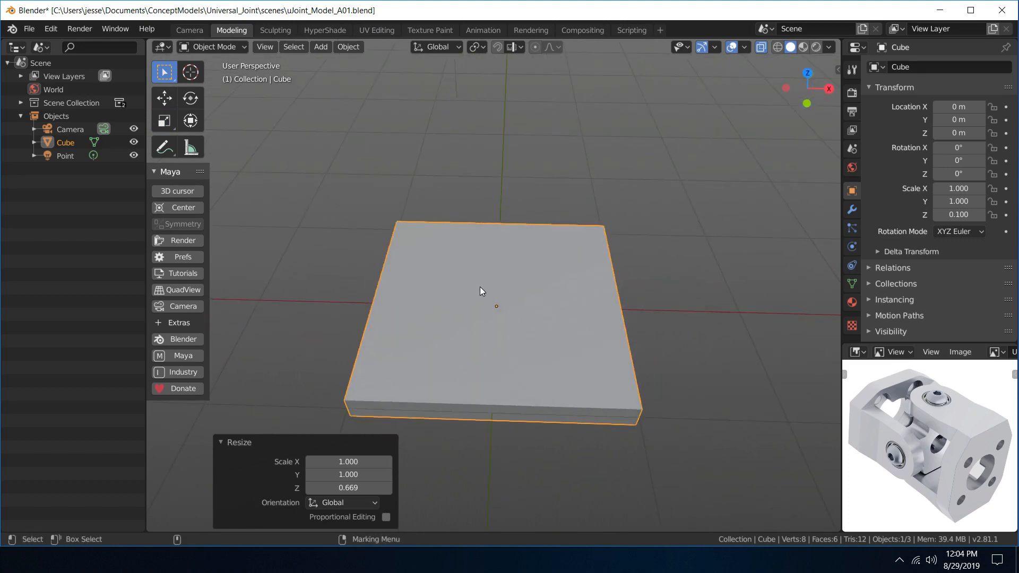
key("r")
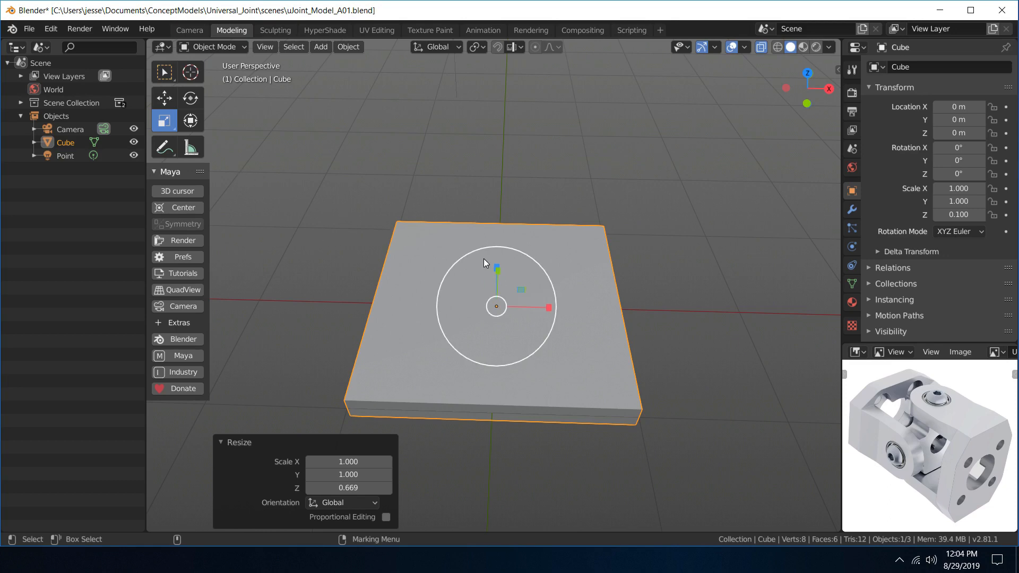
key("r")
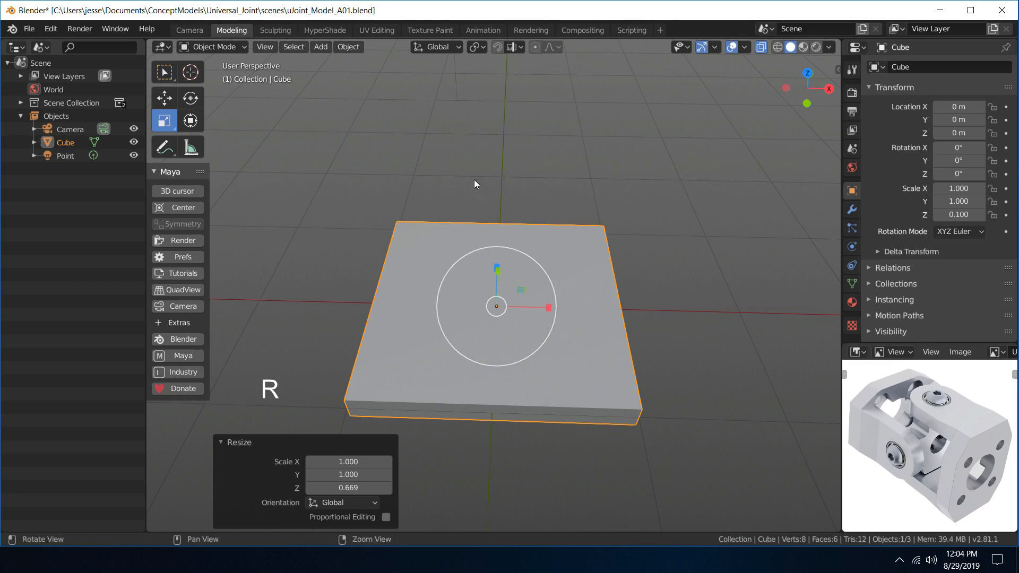
middle_click_drag(474, 179, 527, 156)
mouse_move(483, 275)
left_mouse_down()
mouse_move(480, 262)
mouse_move(487, 286)
left_mouse_up()
middle_click_drag(616, 241, 487, 302)
key("w")
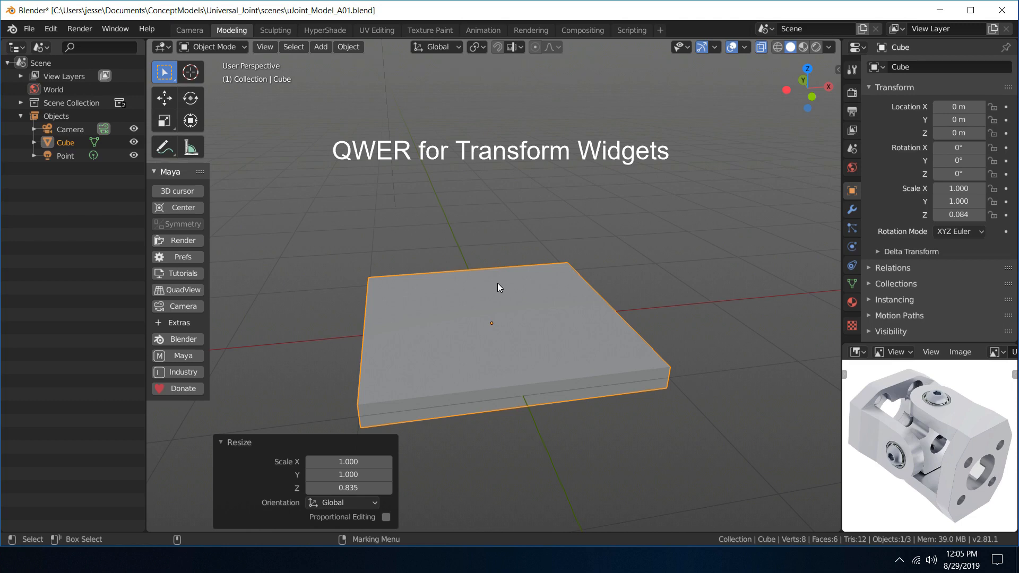
- Enter vertex editing on the plate and bevel all its edges with a width of about 0.365 m
middle_click_drag(508, 260, 512, 248)
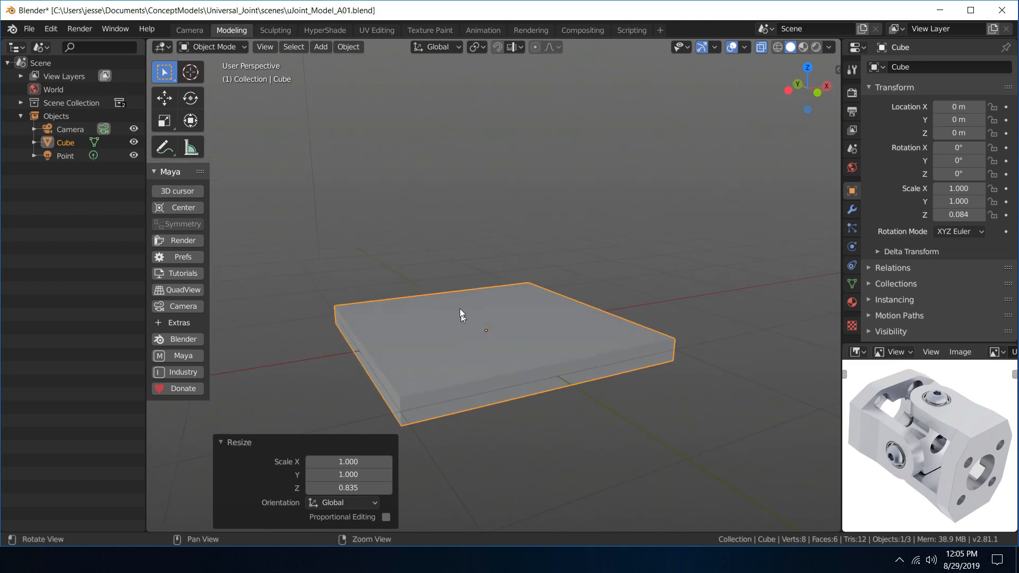
middle_click_drag(460, 308, 419, 319)
right_click(418, 316)
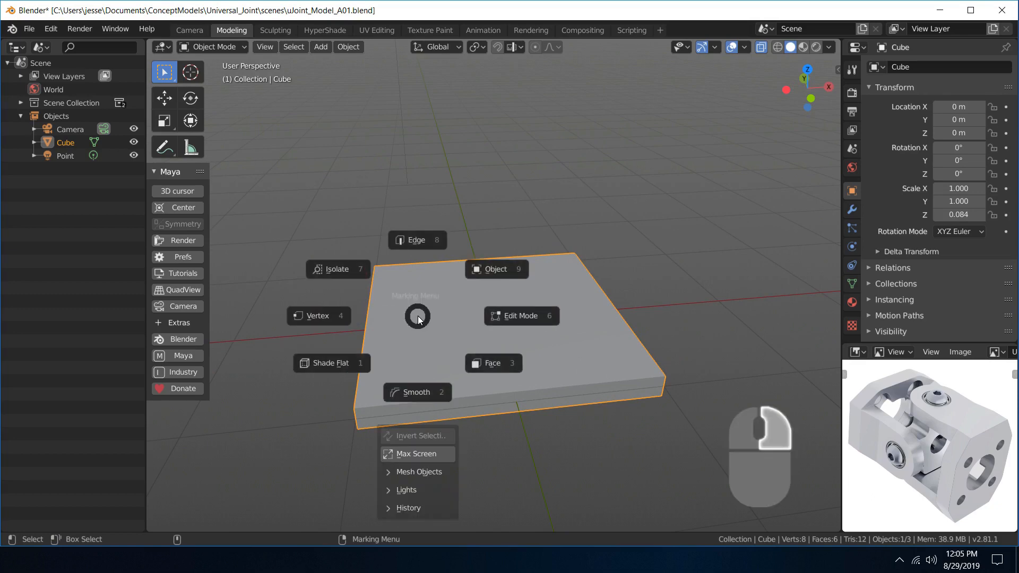
left_click(330, 314)
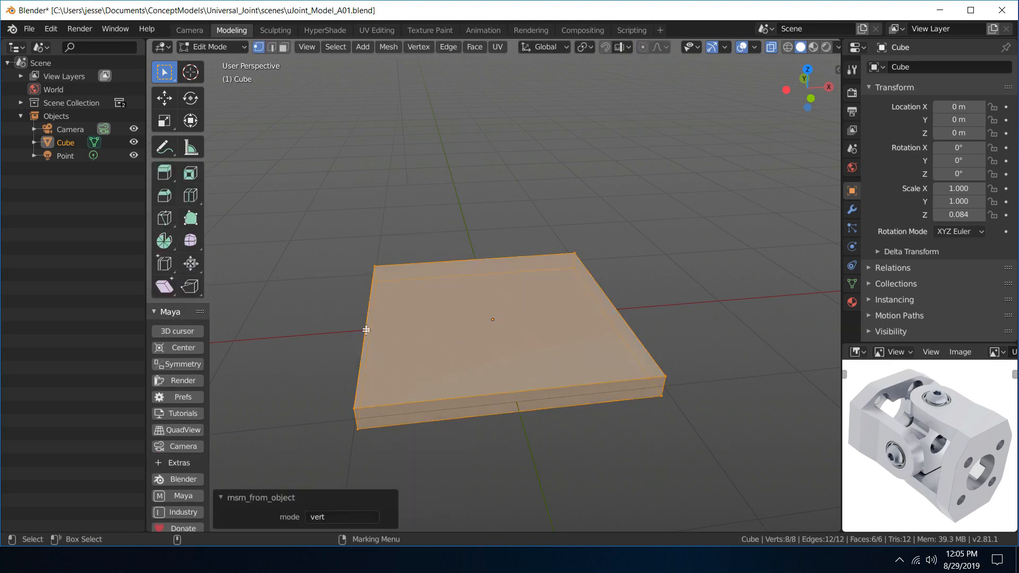
middle_click_drag(416, 312, 438, 342)
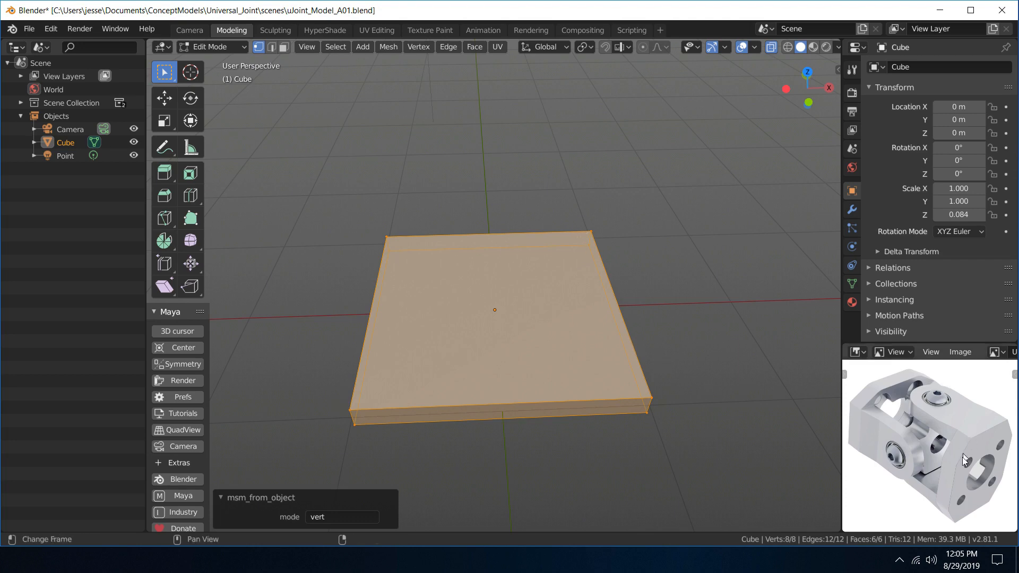
key("ctrl+b")
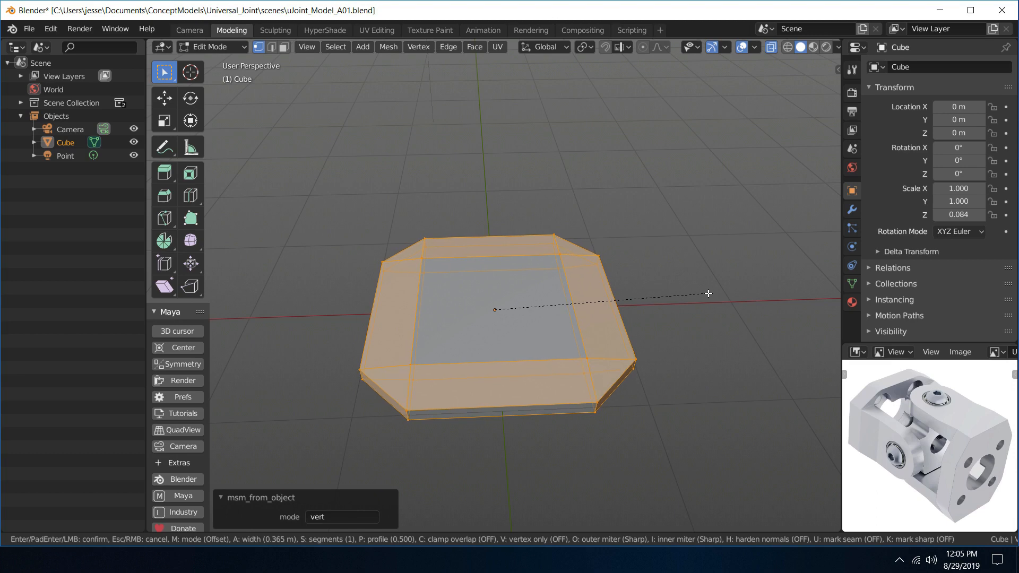
left_click(708, 293)
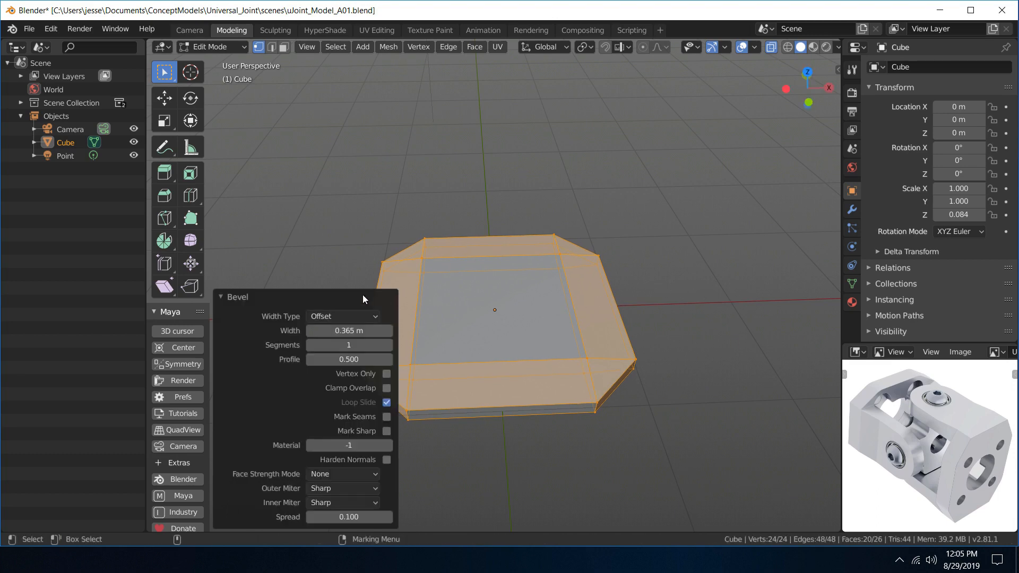
- Replace the full selection with the eight inner corner vertices of the plate's upper and lower faces
middle_click_drag(738, 296, 685, 234)
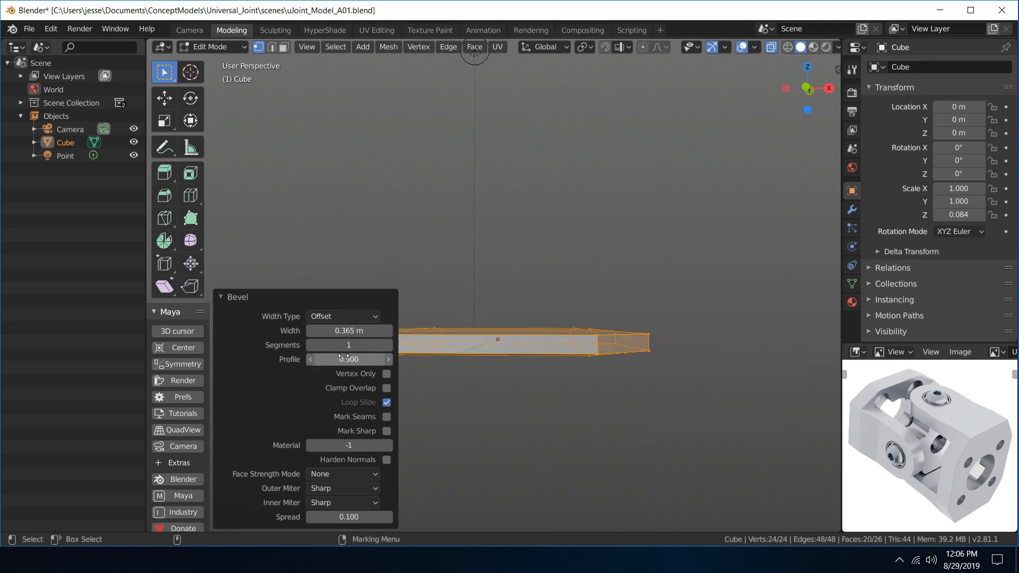
left_click(480, 265)
middle_click_drag(482, 268, 469, 354)
right_click_drag(469, 354, 378, 330)
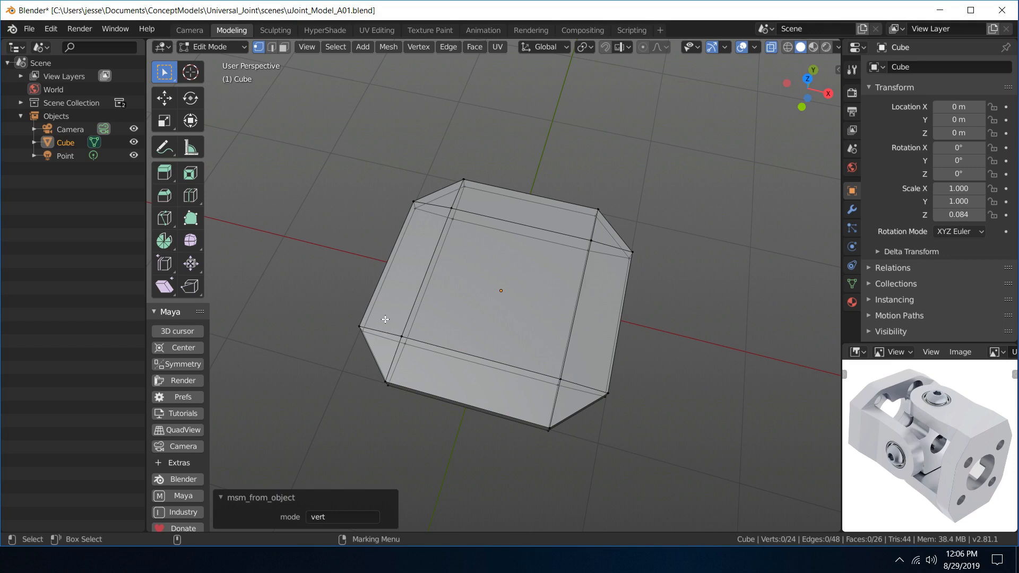
left_click_drag(385, 321, 427, 359)
mouse_move(494, 267)
left_mouse_down("alt")
mouse_move(469, 248)
mouse_move(478, 263)
left_mouse_up("alt")
left_click_drag(414, 176, 454, 213, "shift")
left_click_drag(559, 193, 582, 239, "shift")
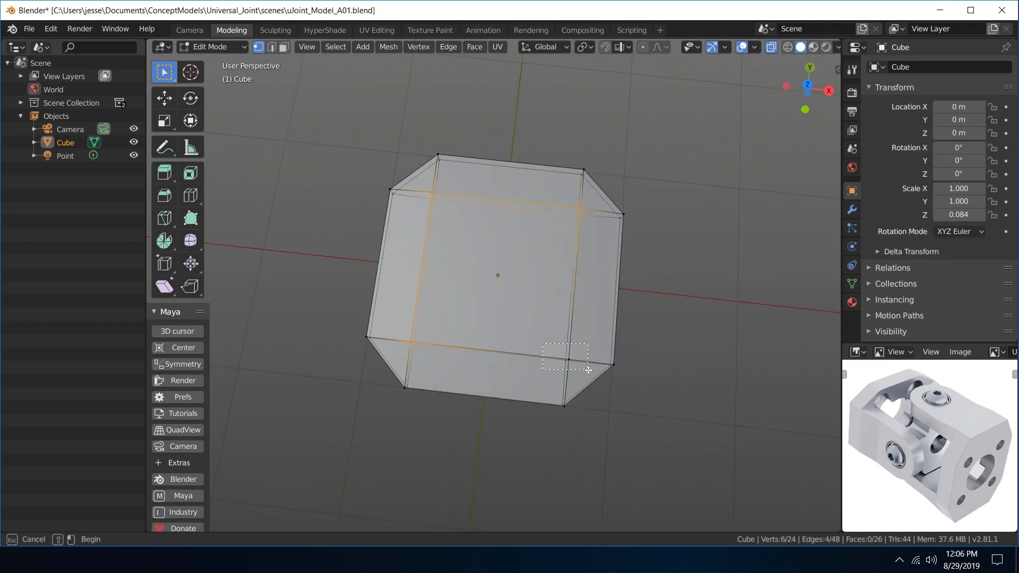
left_click_drag(543, 345, 589, 374, "shift")
- Scale the selected inner vertices along Z by about 0.626 to flatten the bulging faces, and return to the selection tool
left_click_drag(600, 317, 607, 212, "alt")
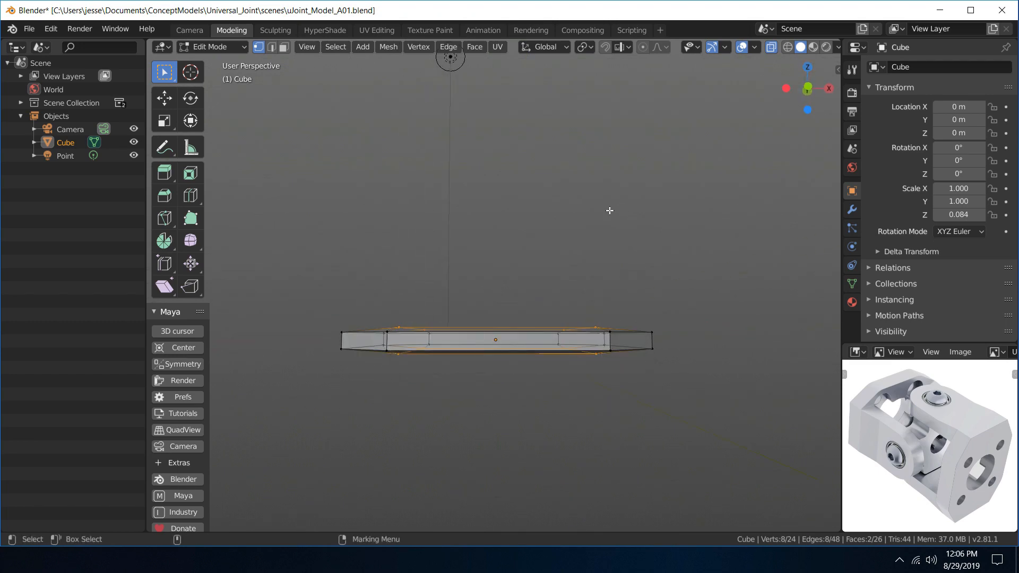
key("r")
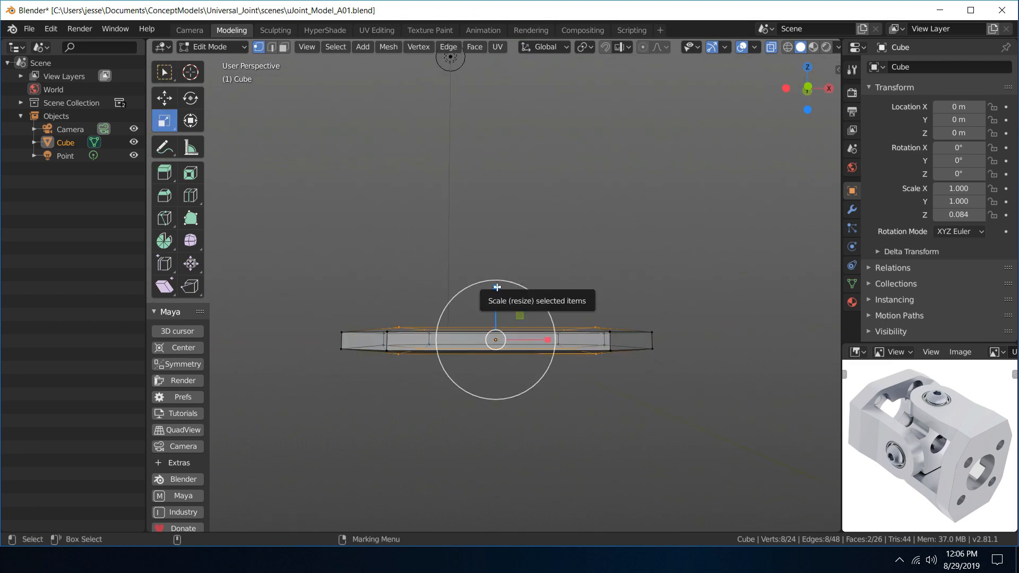
left_click_drag(496, 288, 502, 305)
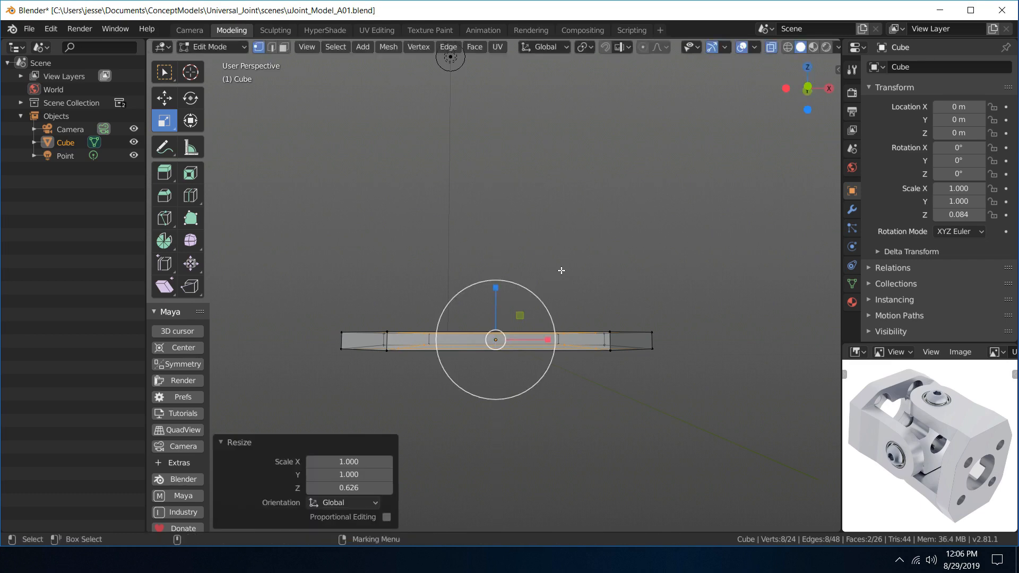
key("q")
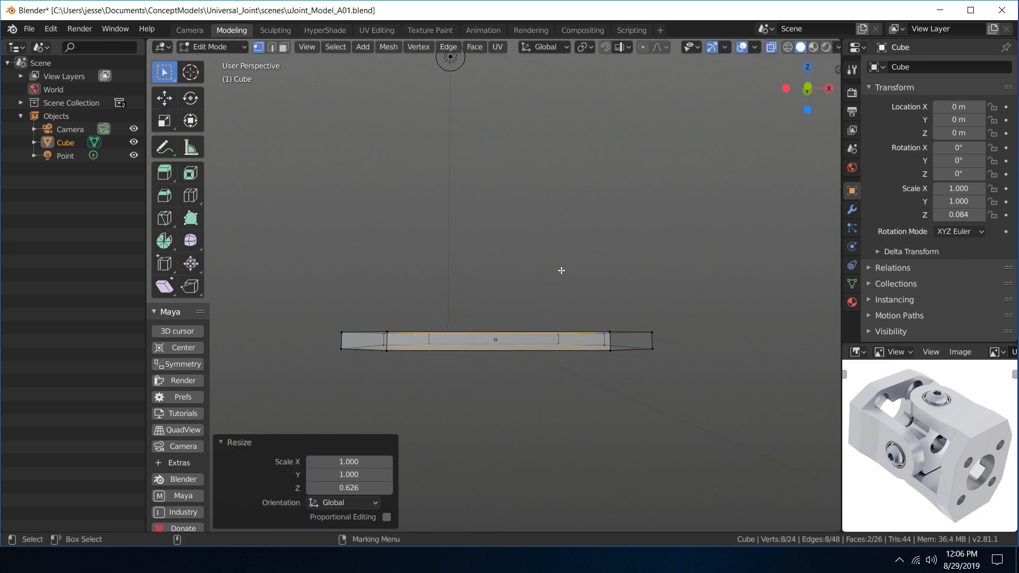
- In the right orthographic view, fine-tune the inner vertices' flatness by scaling them along Z by about 0.999
key("space")
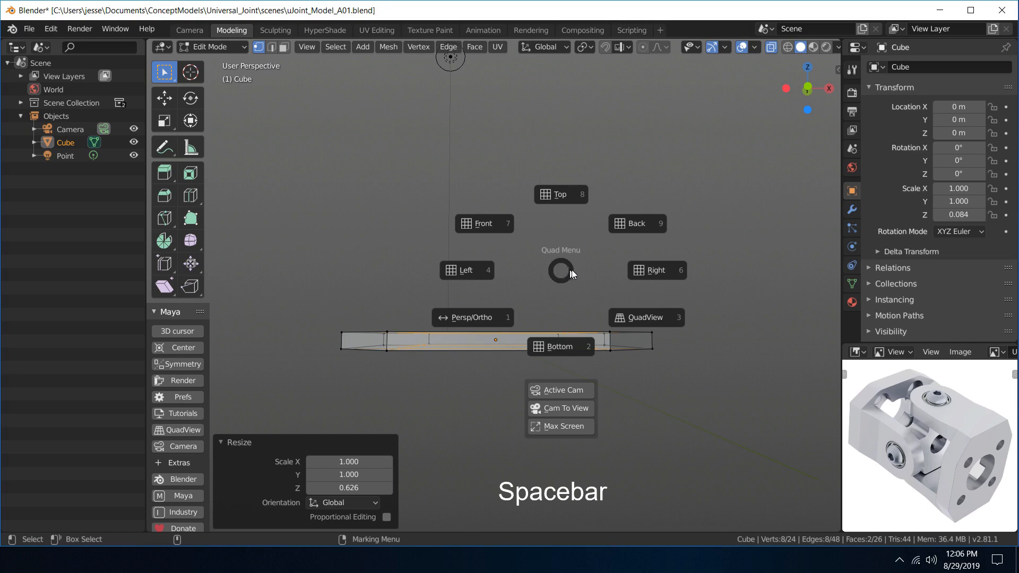
left_click(645, 263)
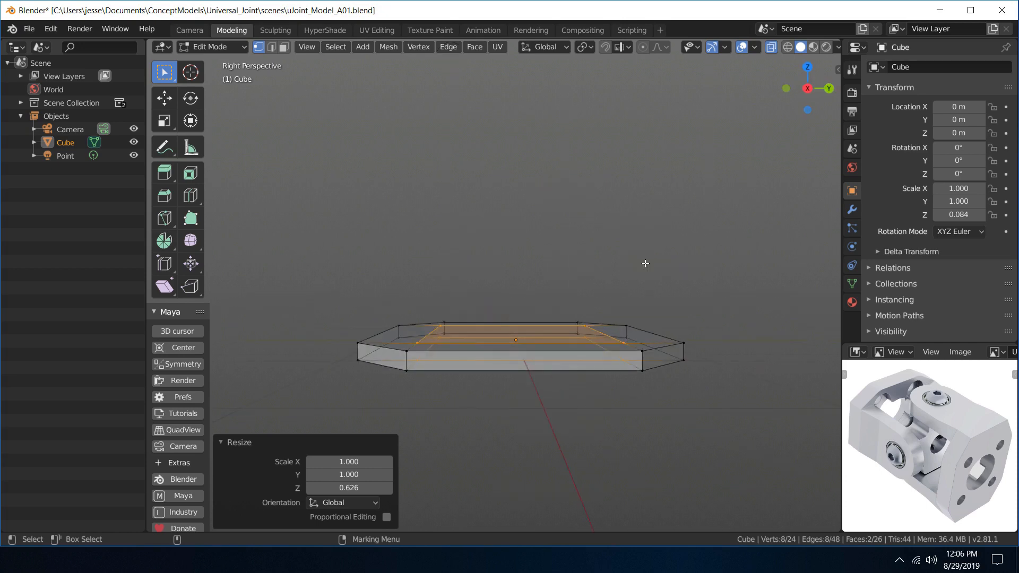
key("space")
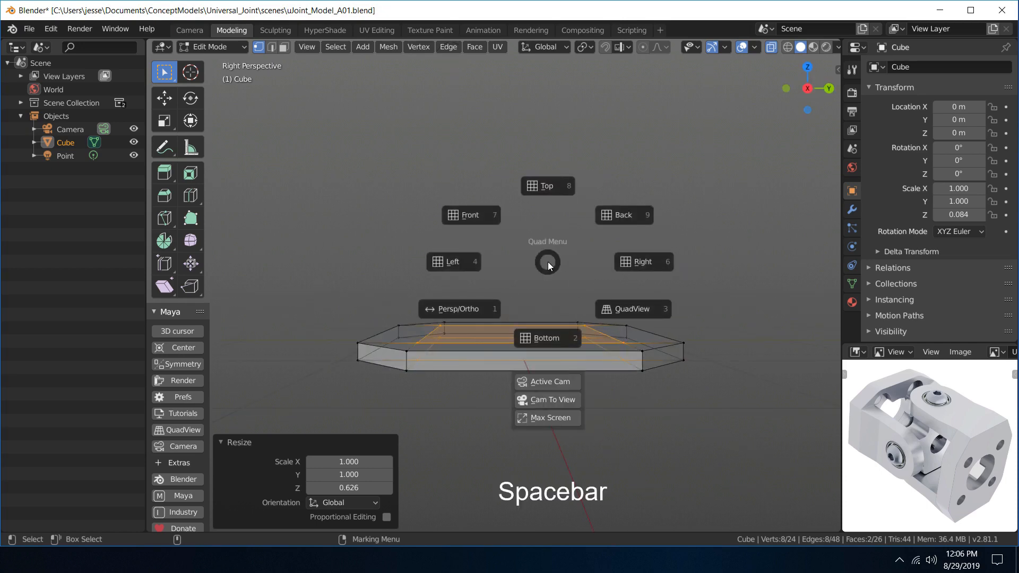
left_click(476, 308)
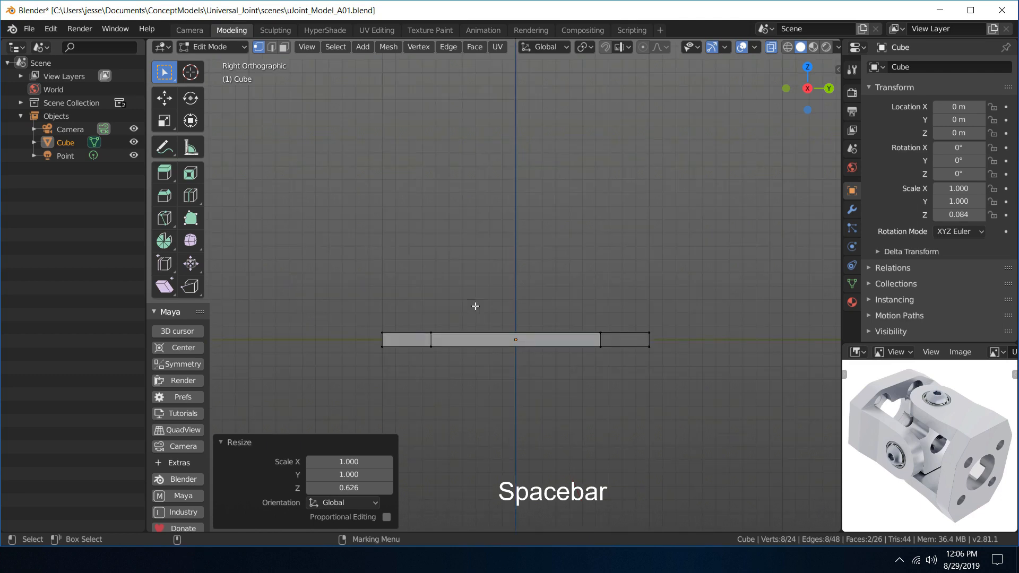
scroll(473, 304, "up", 4)
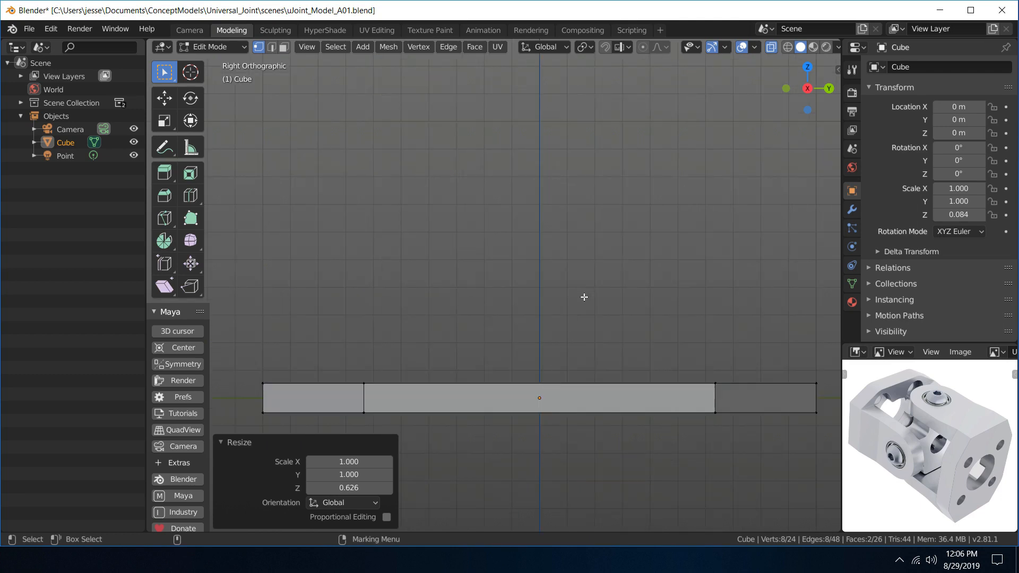
key("r")
left_click_drag(541, 348, 569, 356)
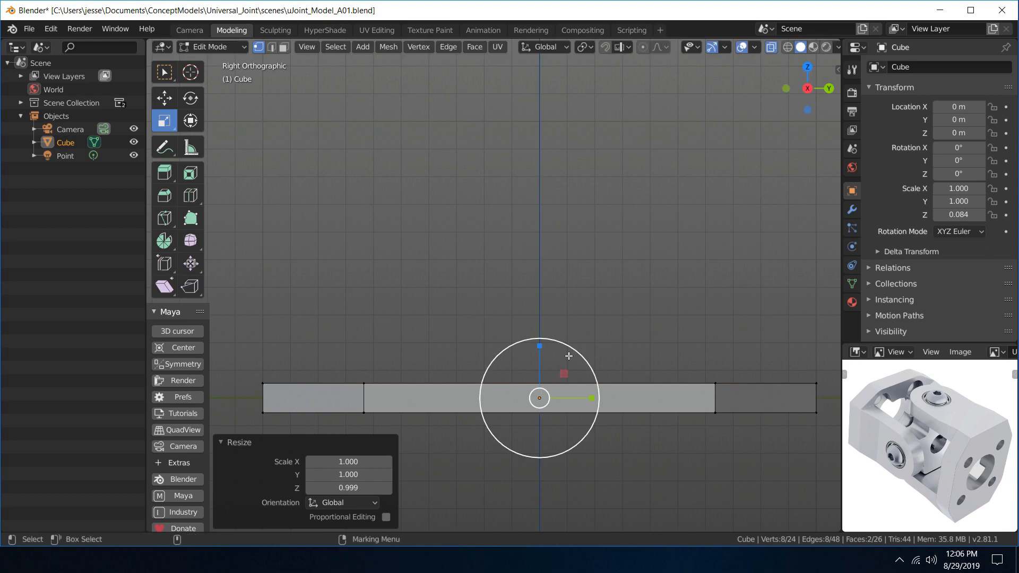
key("q")
- Return to a perspective view and leave vertex editing for object mode with the octagonal plate deselected
key("space")
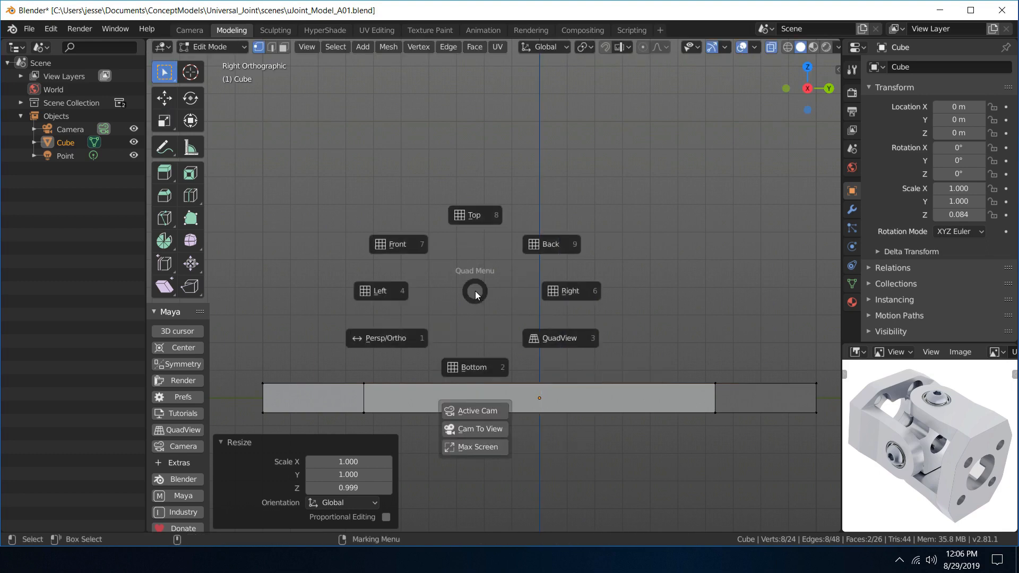
left_click(415, 333)
middle_click_drag(495, 282, 596, 285)
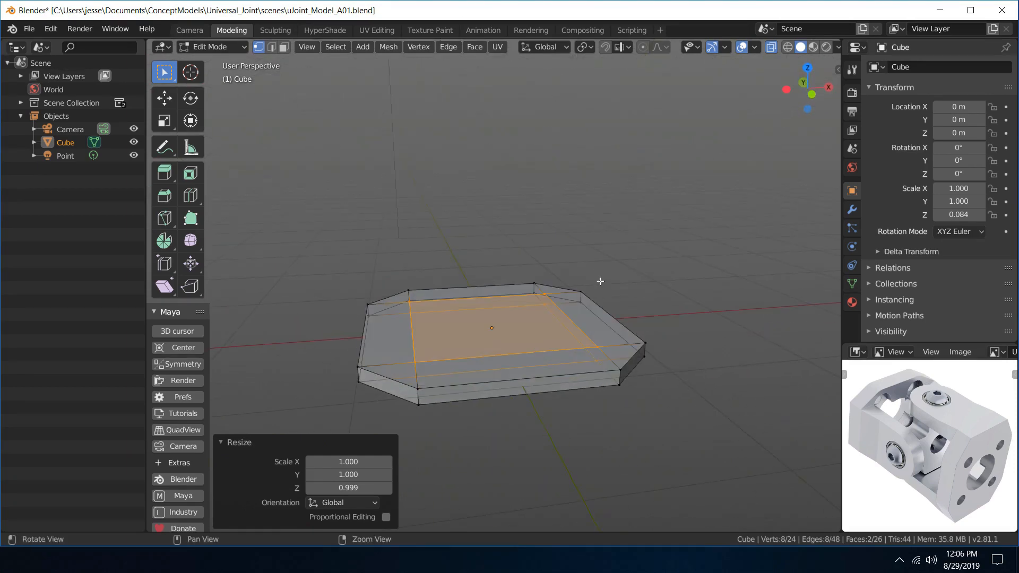
right_click_drag(544, 299, 603, 257)
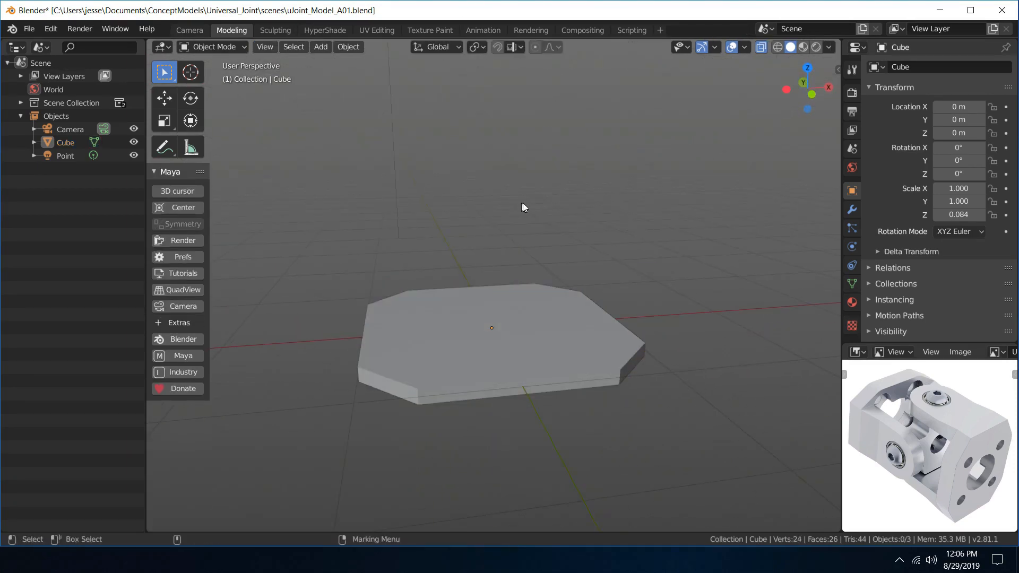
middle_click_drag(523, 203, 528, 237)
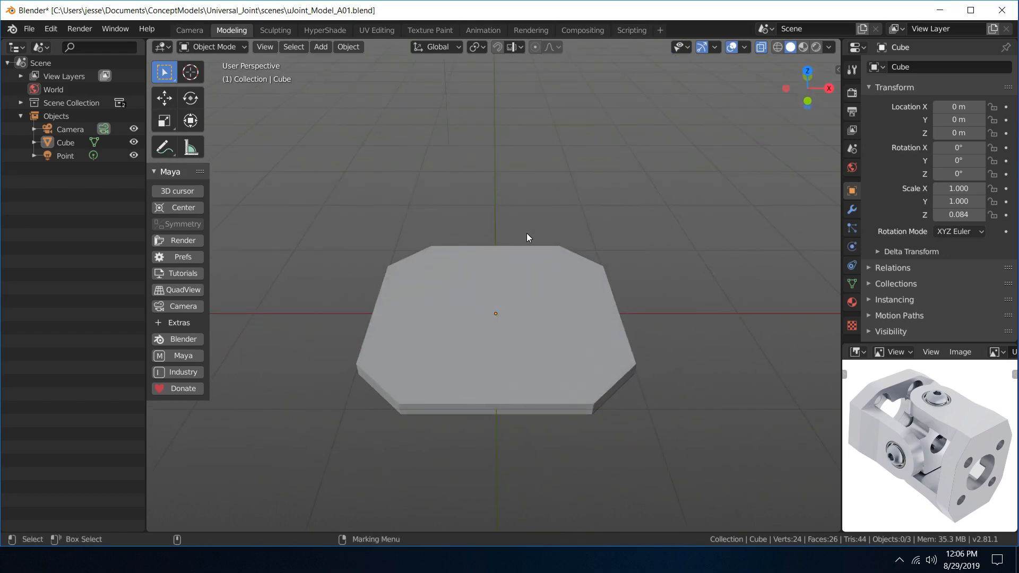
- Save the scene over the existing file uJoint_Model_A01.blend in the scenes folder
left_click(34, 27)
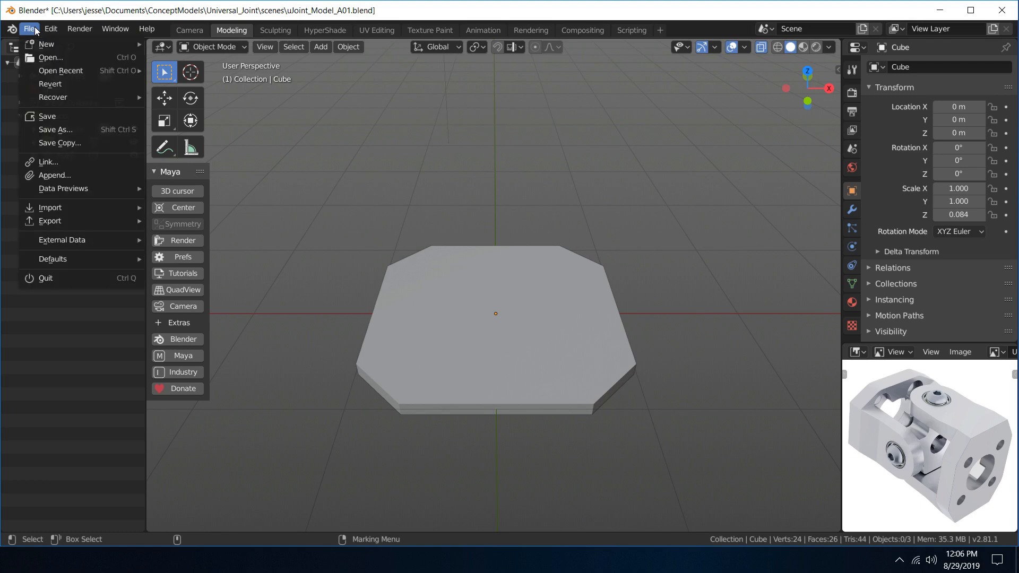
left_click(94, 130)
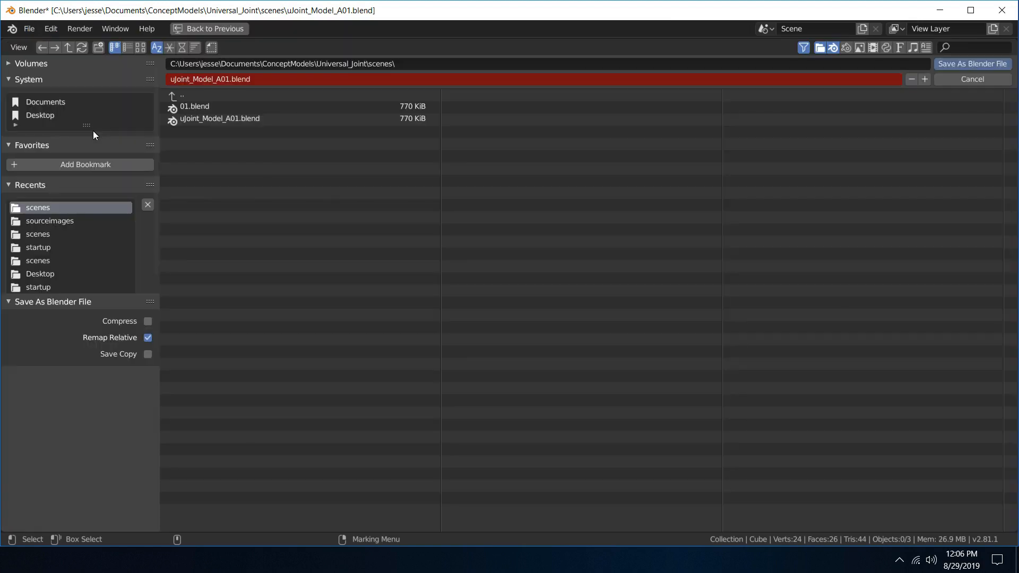
left_click(196, 119)
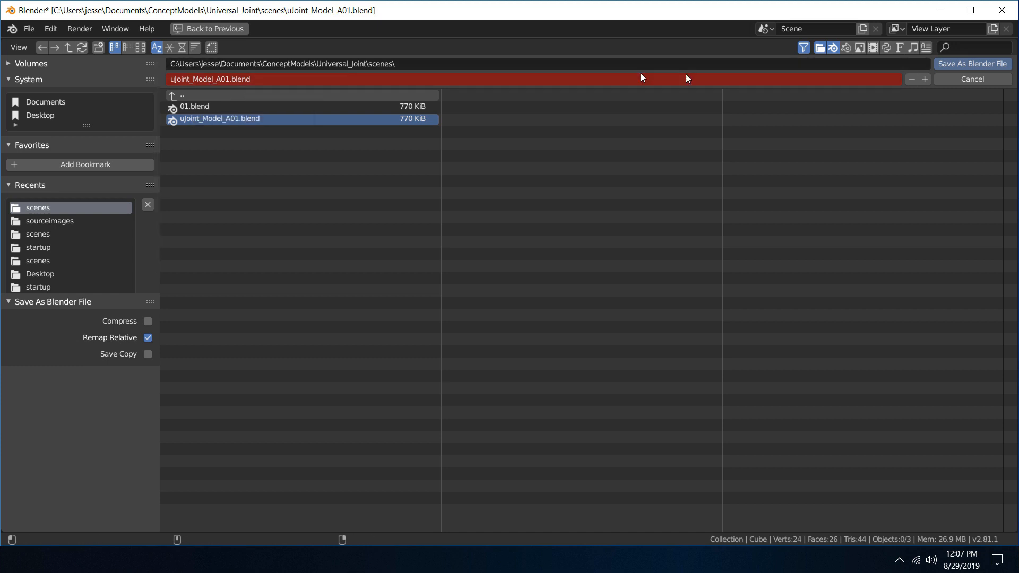
left_click(970, 68)
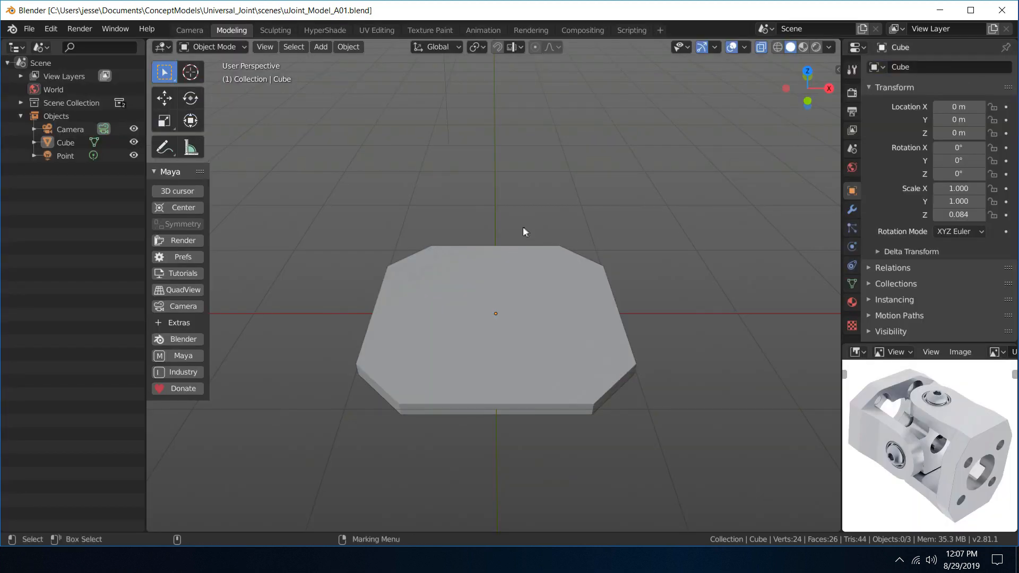
- Select the octagonal plate and thicken it by scaling it along Z to about 0.138
left_click_drag(491, 225, 508, 177, "alt")
left_click(472, 333)
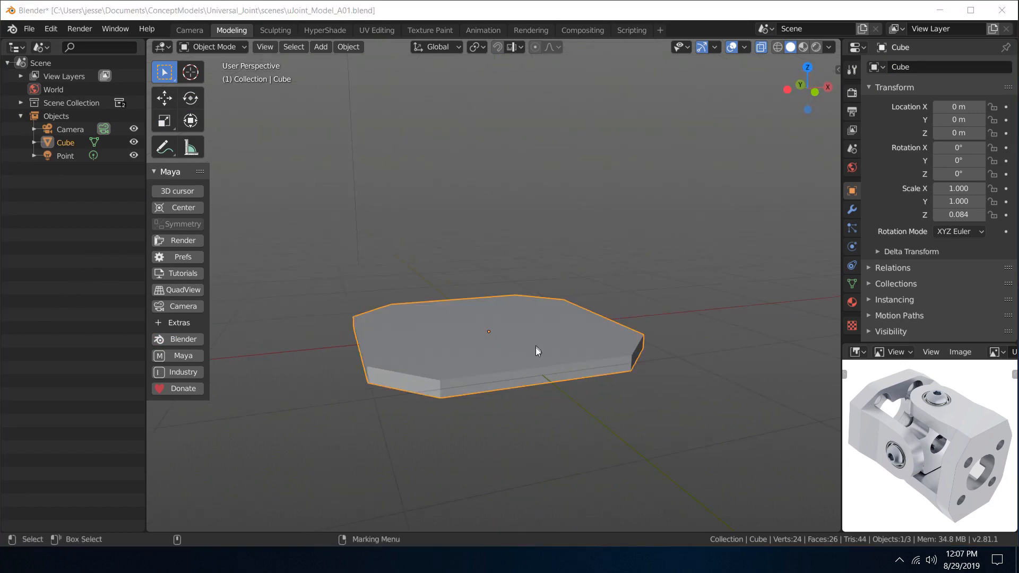
left_click_drag(511, 323, 510, 314, "alt")
key("r")
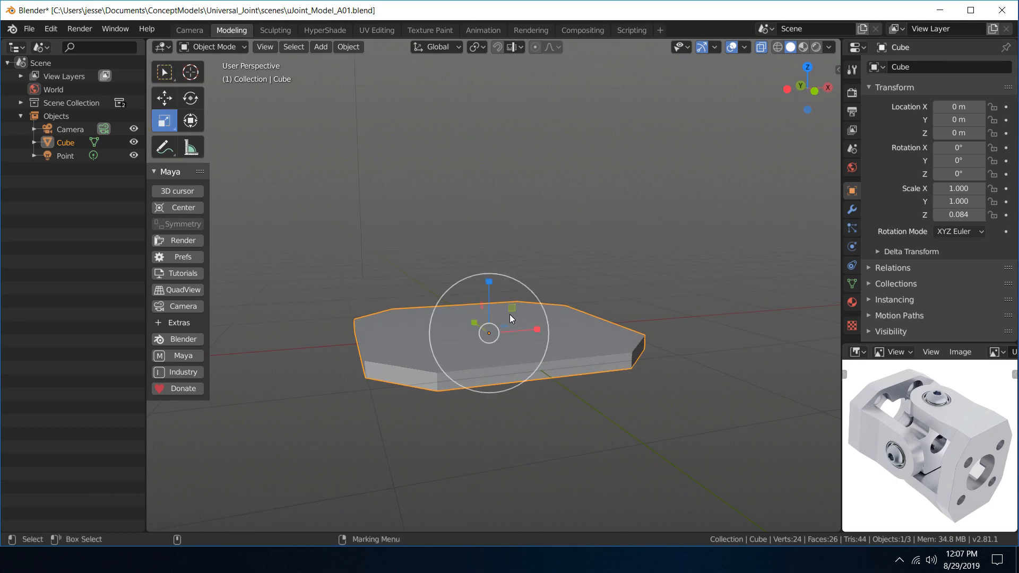
left_click_drag(489, 281, 568, 322)
middle_click_drag(543, 325, 544, 332)
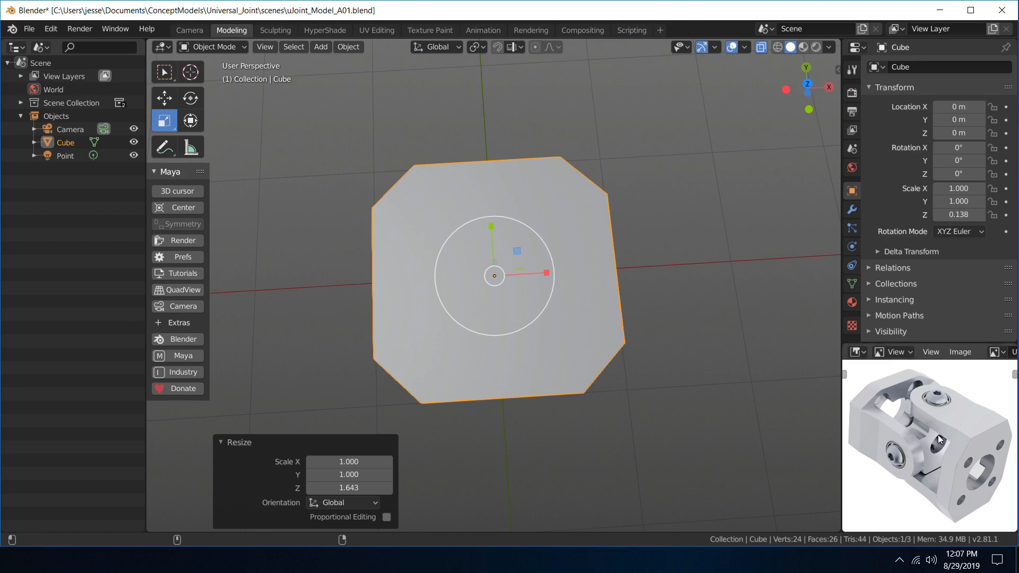
- Examine the reference image U_Joint_A01.JPG in a maximized editor, restore the layout and refit the image
key("ctrl+space")
key("Home")
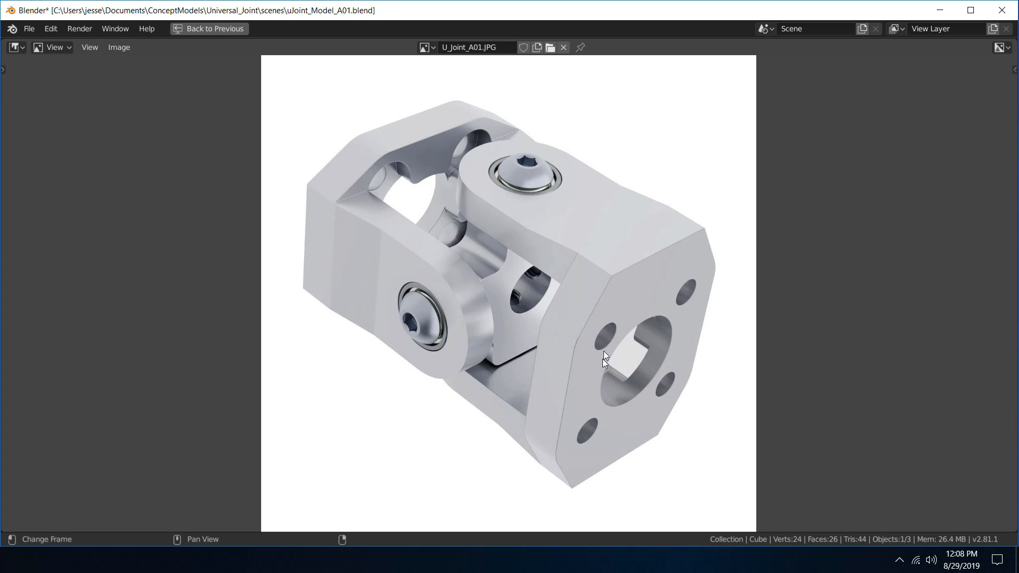
key("ctrl+space")
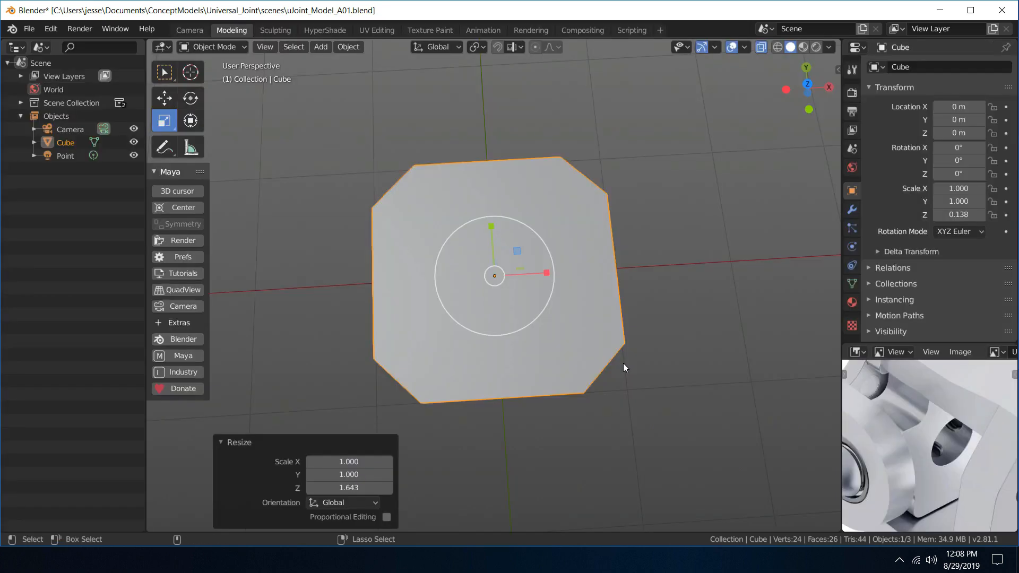
key("Home")
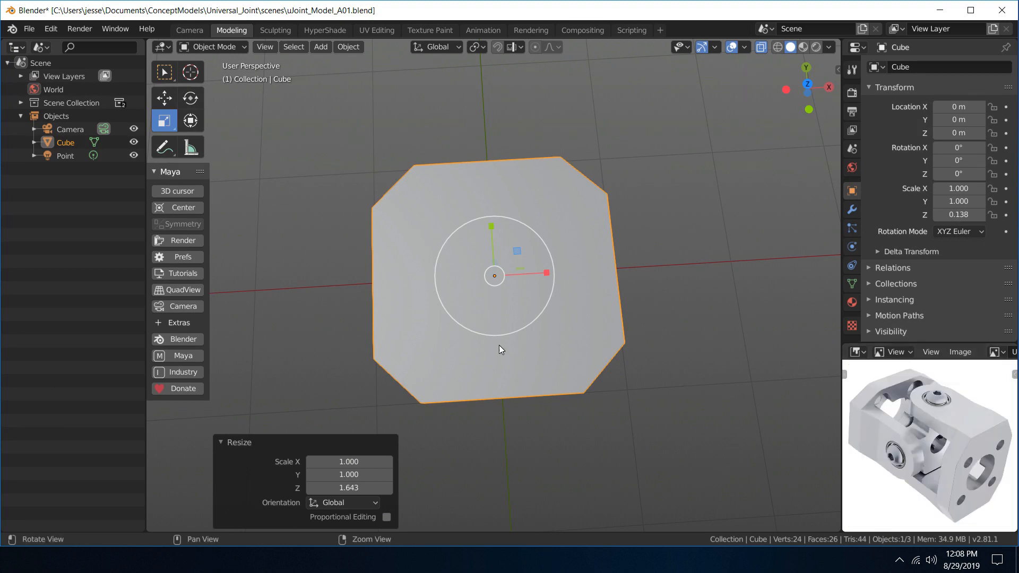
key("s")
left_click(517, 307)
key("ctrl+z")
- With the Y axis running into the distance, narrow the plate by scaling it along X to about 0.796
middle_click_drag(605, 300, 700, 232)
scroll(658, 240, "down", 12)
left_click_drag(700, 232, 641, 270, "alt")
scroll(658, 239, "up", 9)
scroll(658, 240, "down", 4)
scroll(611, 271, "up", 3)
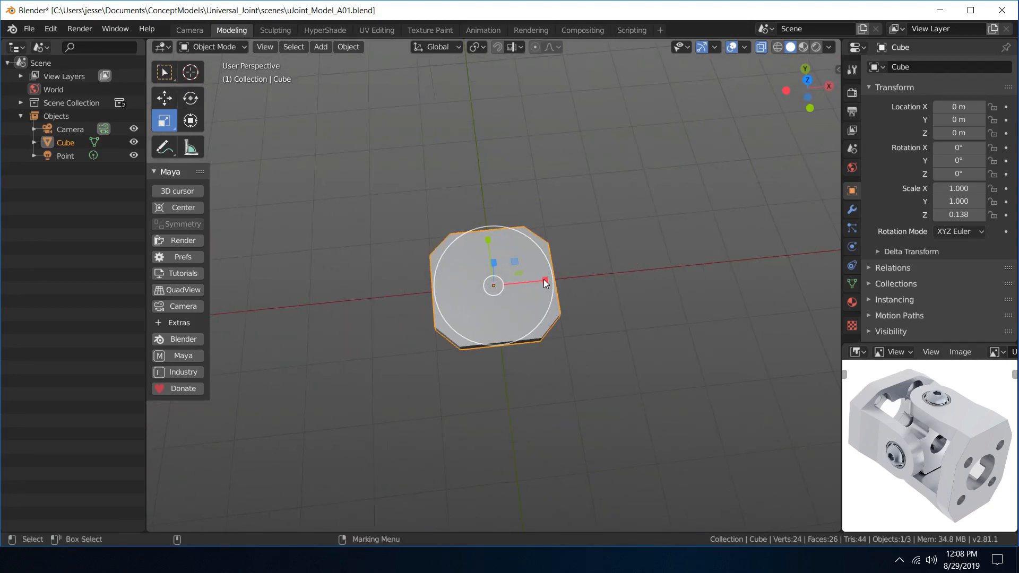
left_click_drag(543, 279, 533, 279)
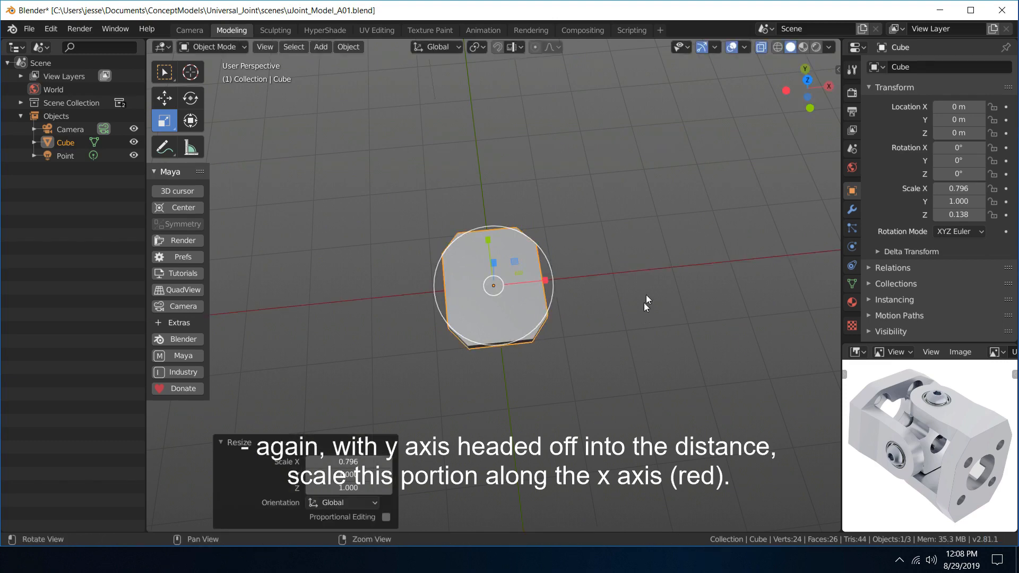
- In face mode, select the two upper end faces along Y on the plate and extrude both upward by about 0.456 m
middle_click_drag(645, 295, 651, 254)
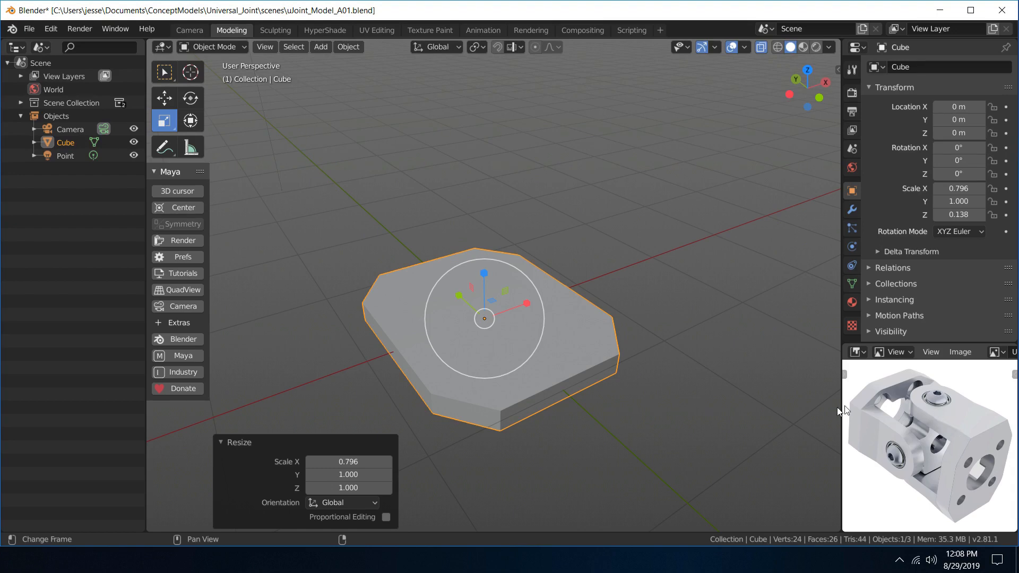
right_click_drag(558, 353, 623, 383)
left_click(559, 365)
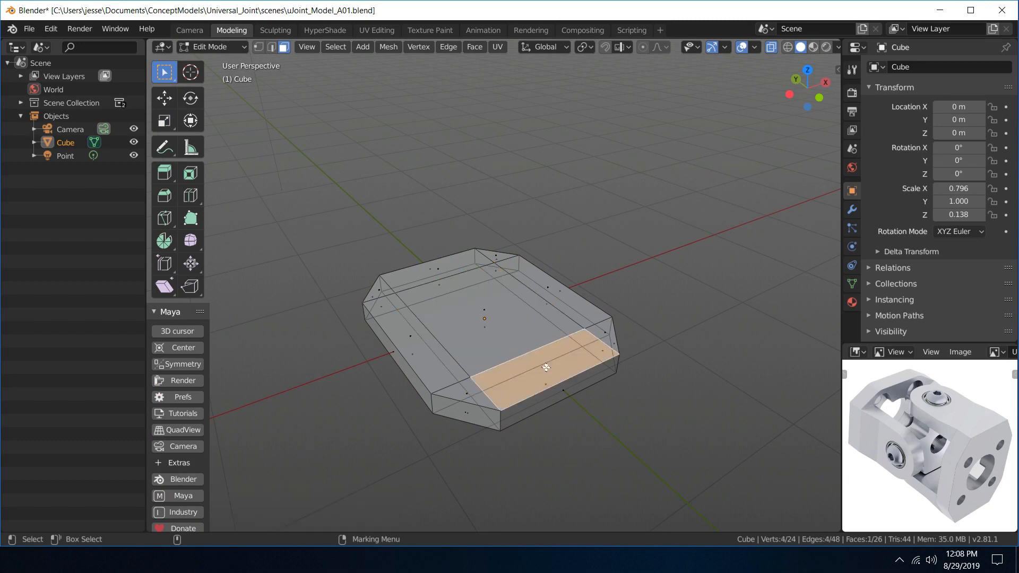
middle_click_drag(698, 348, 659, 341)
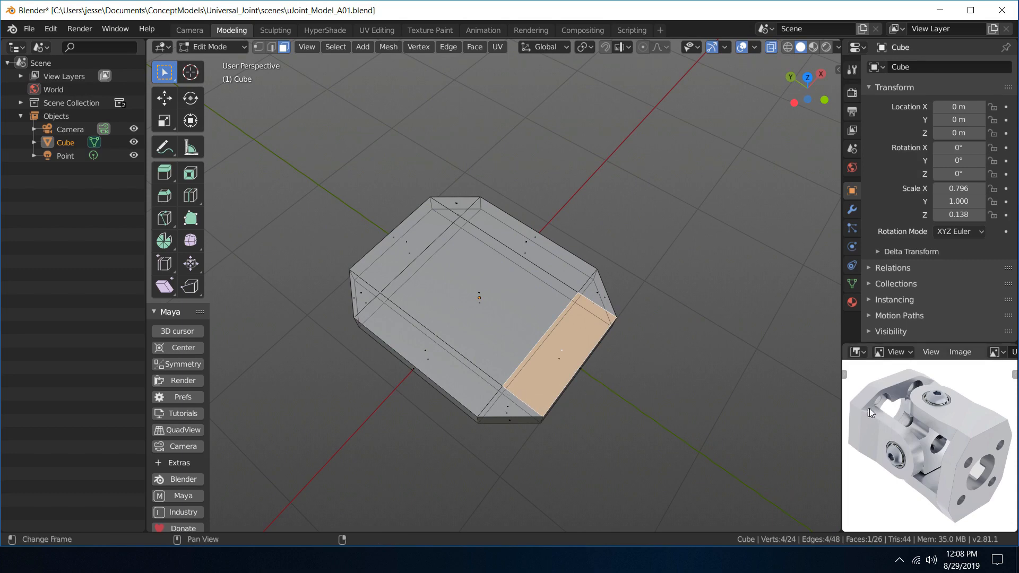
left_click(412, 241, "shift")
middle_click_drag(412, 241, 629, 220)
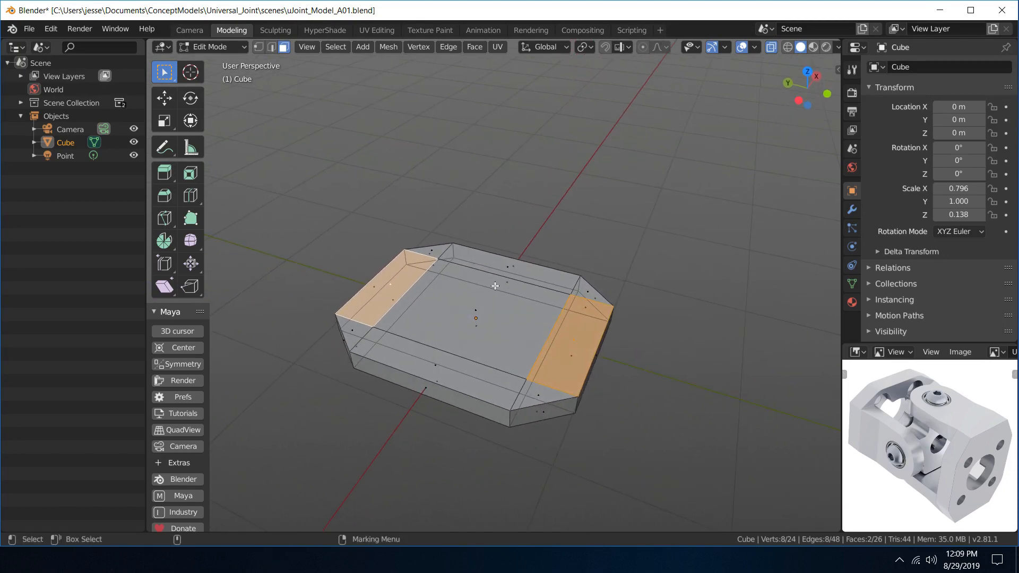
key("ctrl+e")
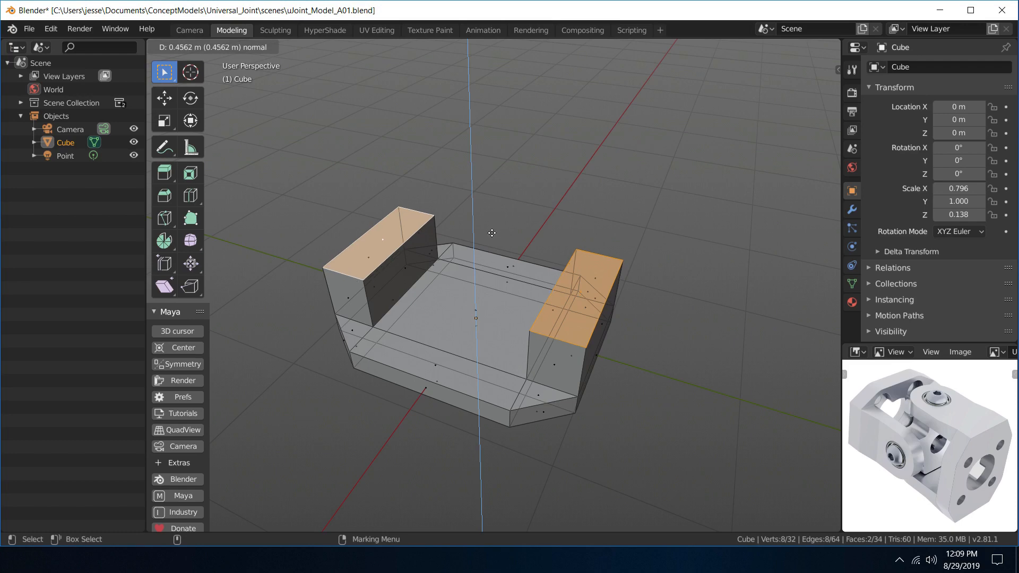
left_click(492, 232)
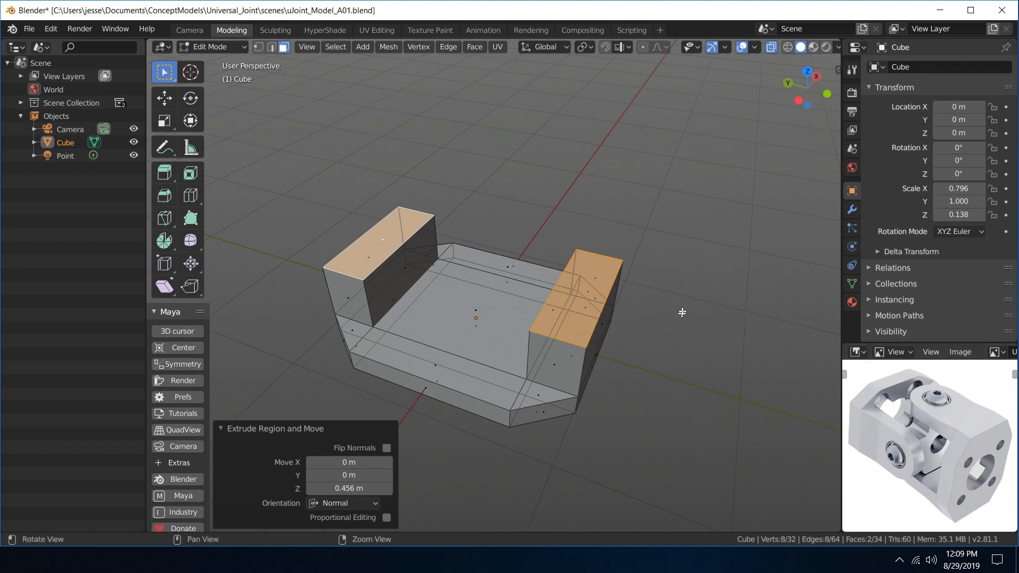
- Select the outer top edge of each upright and taper both inward by scaling along Y to about 0.861
left_click_drag(682, 312, 661, 279, "alt")
right_click(591, 286)
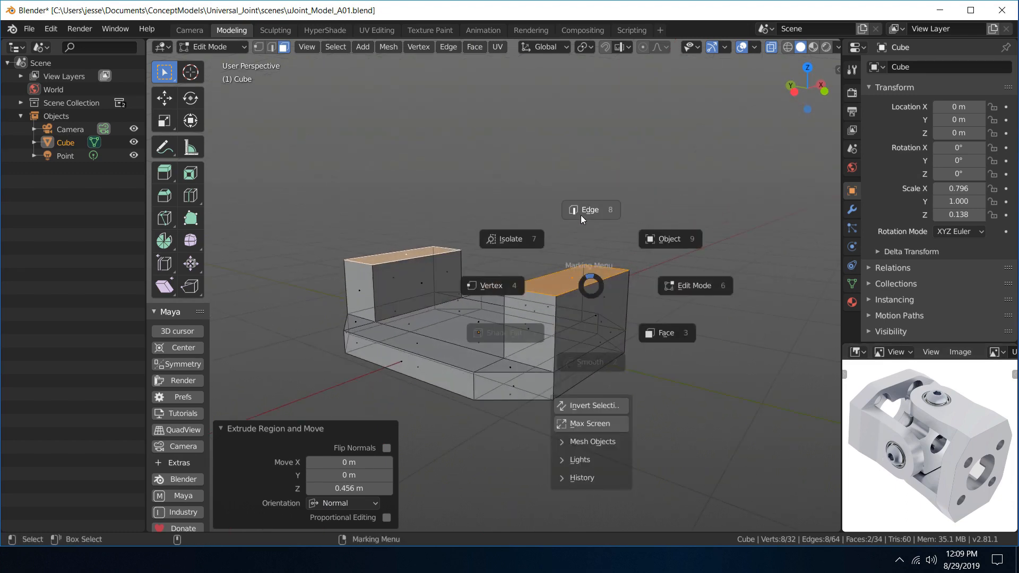
left_click(581, 215)
left_click(596, 285)
left_click_drag(597, 285, 572, 229, "alt")
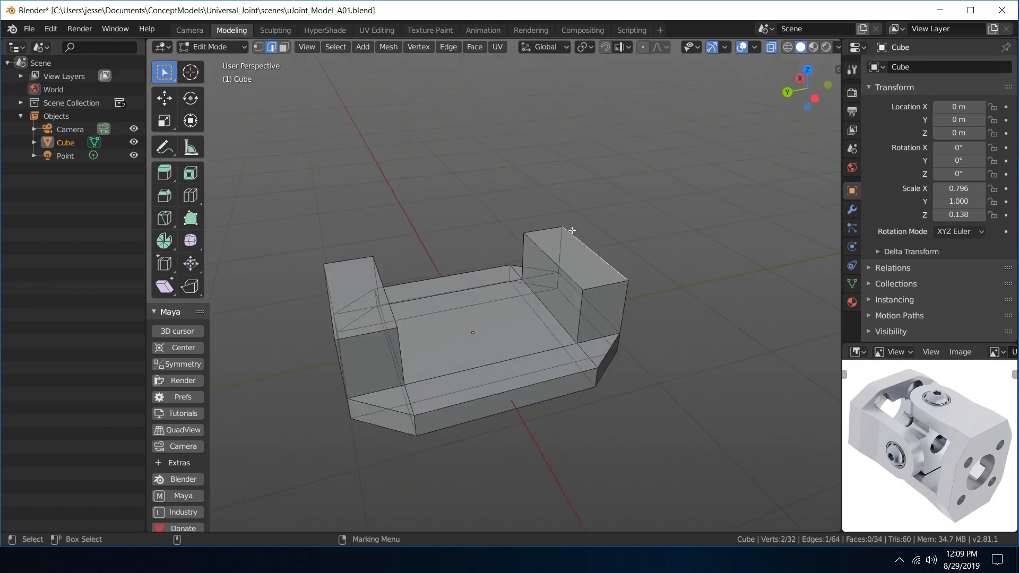
left_click_drag(357, 292, 373, 281, "alt")
left_click(349, 315, "shift")
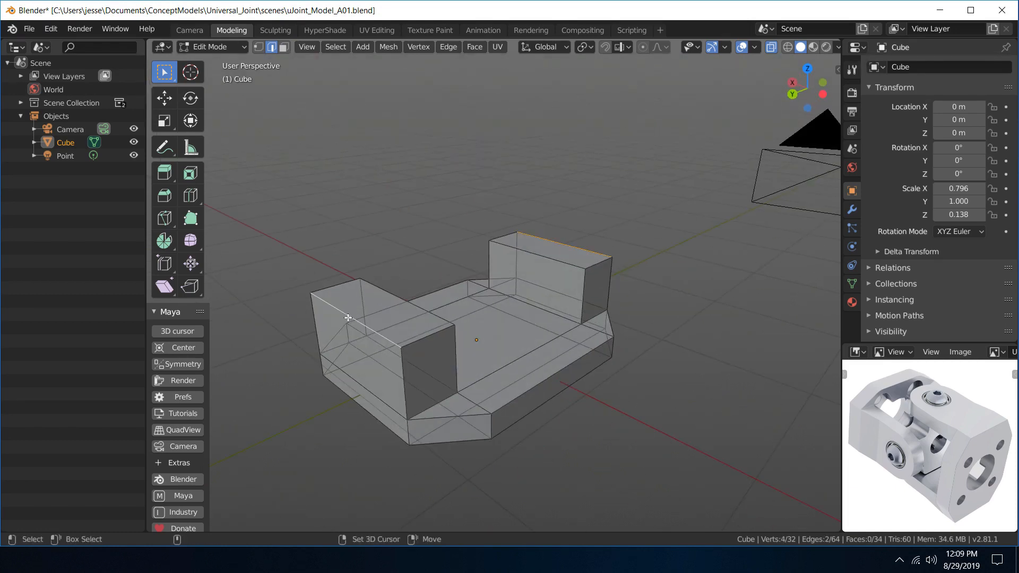
left_click_drag(462, 251, 423, 243, "alt")
key("r")
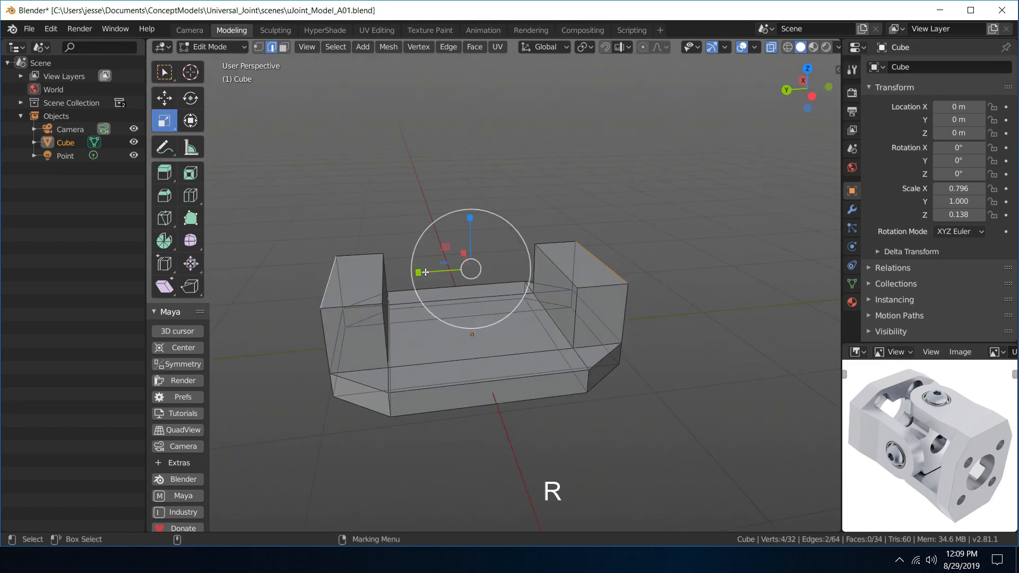
left_click_drag(416, 272, 421, 272)
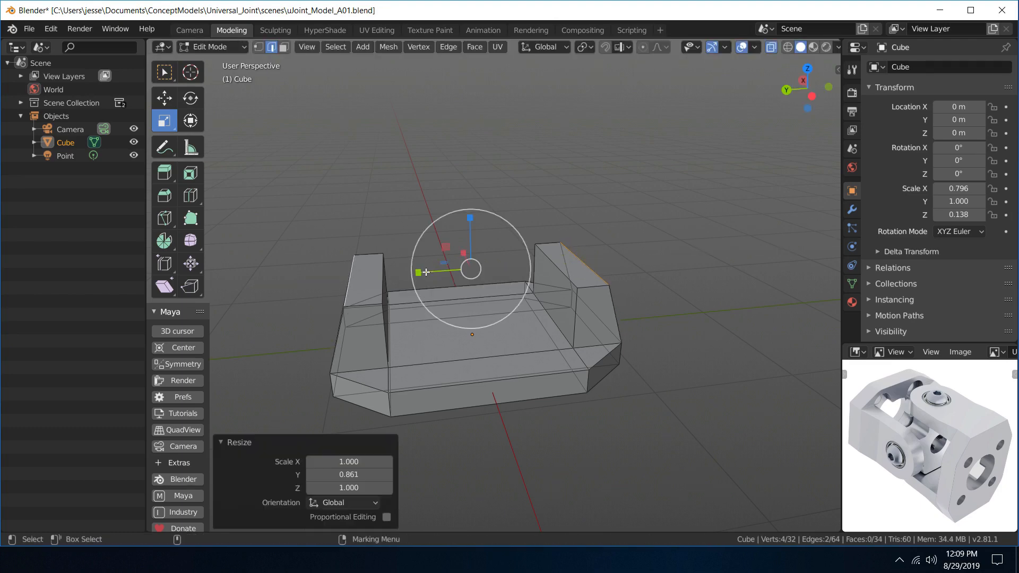
- Select the top faces of both tapered uprights and extrude them upward by about 0.519 m
left_click_drag(648, 204, 592, 201, "alt")
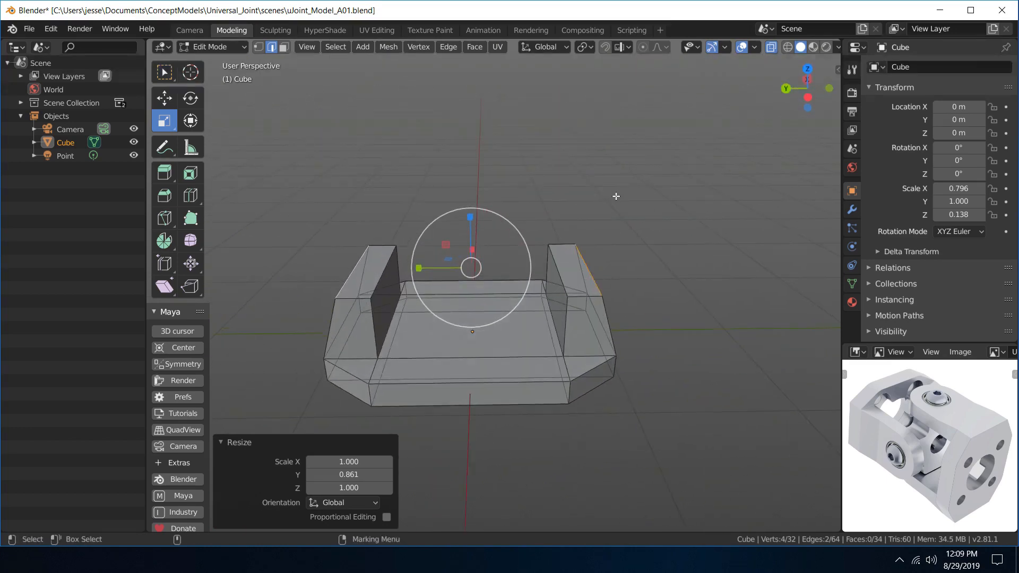
key("q")
right_click_drag(563, 244, 602, 284)
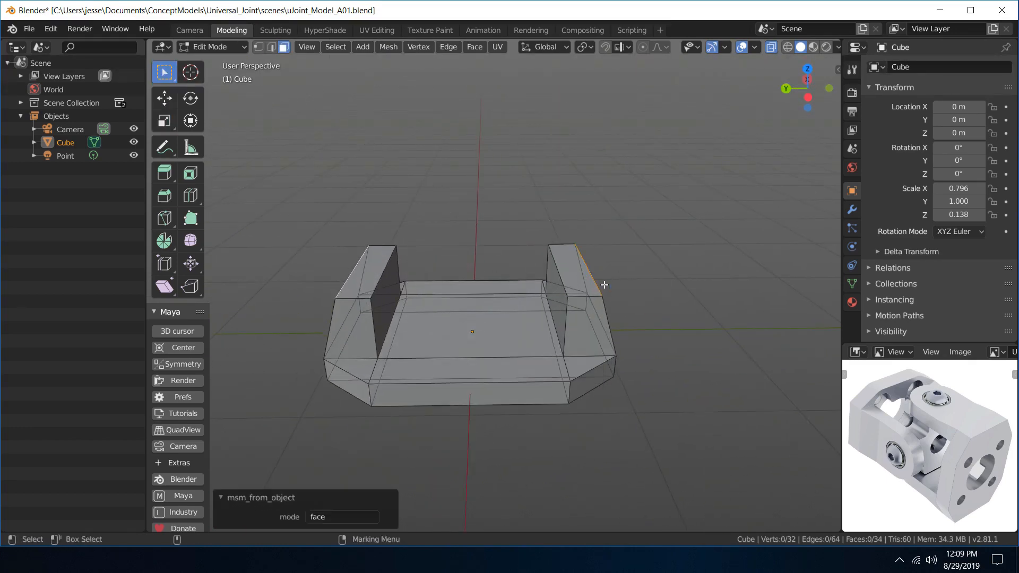
left_click(572, 268)
left_click(378, 264, "shift")
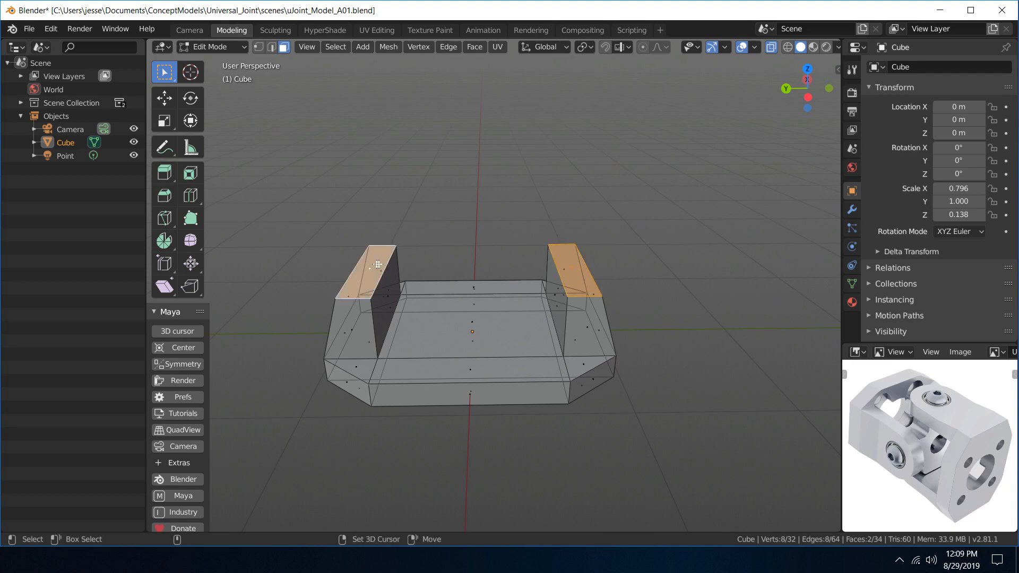
key("ctrl+e")
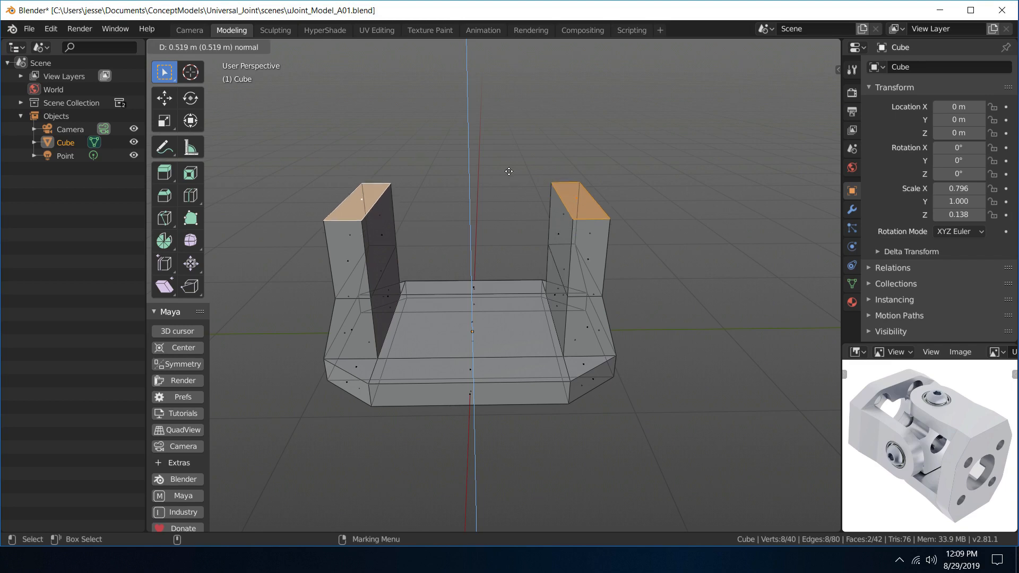
left_click(509, 172)
- Compare the arms with an enlarged view of reference image U_Joint_A01.JPG, then lower both top faces by about 0.25 m along Z
middle_click_drag(508, 171, 633, 182)
key("ctrl+space")
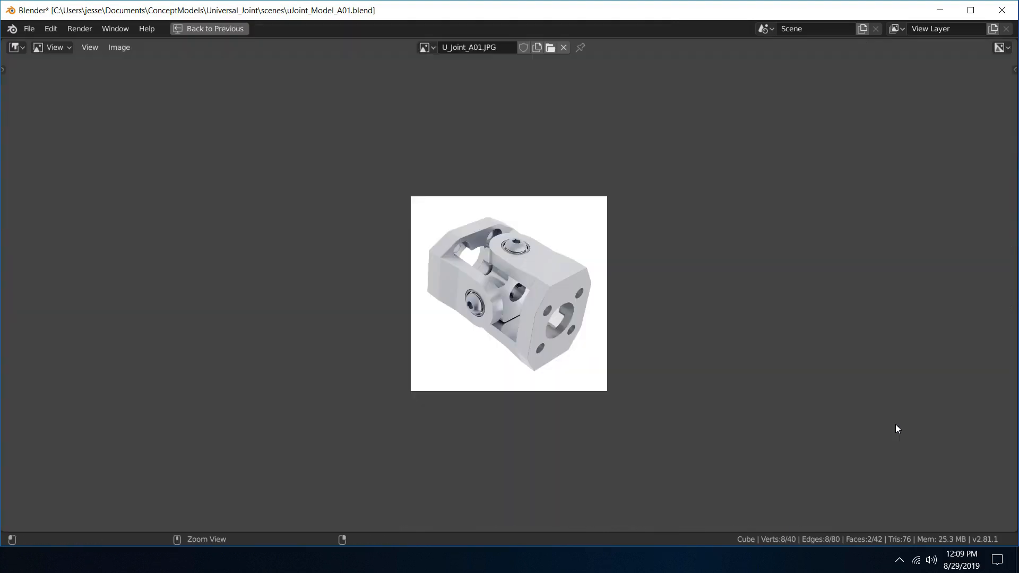
key("shift+Home")
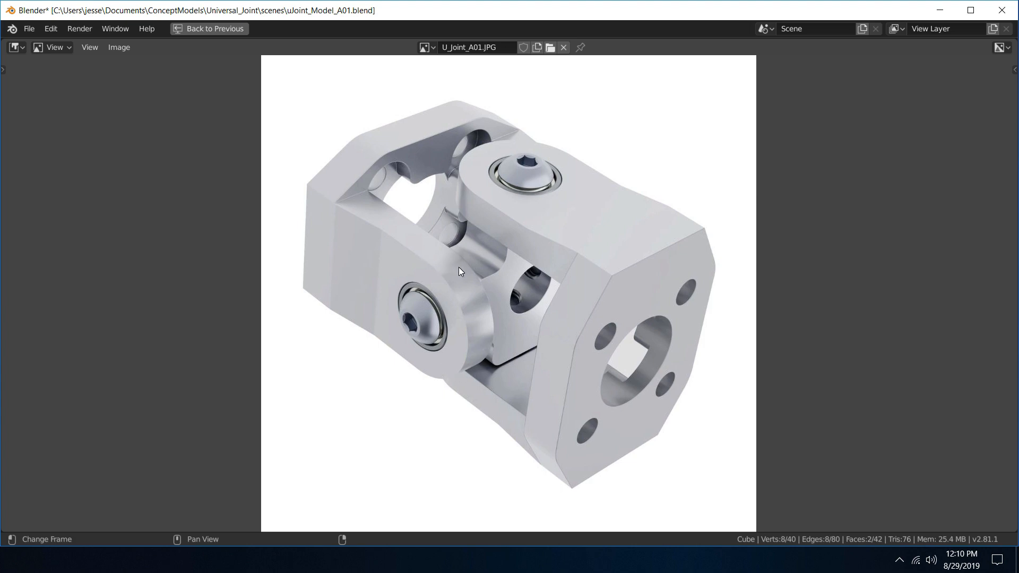
key("ctrl+space")
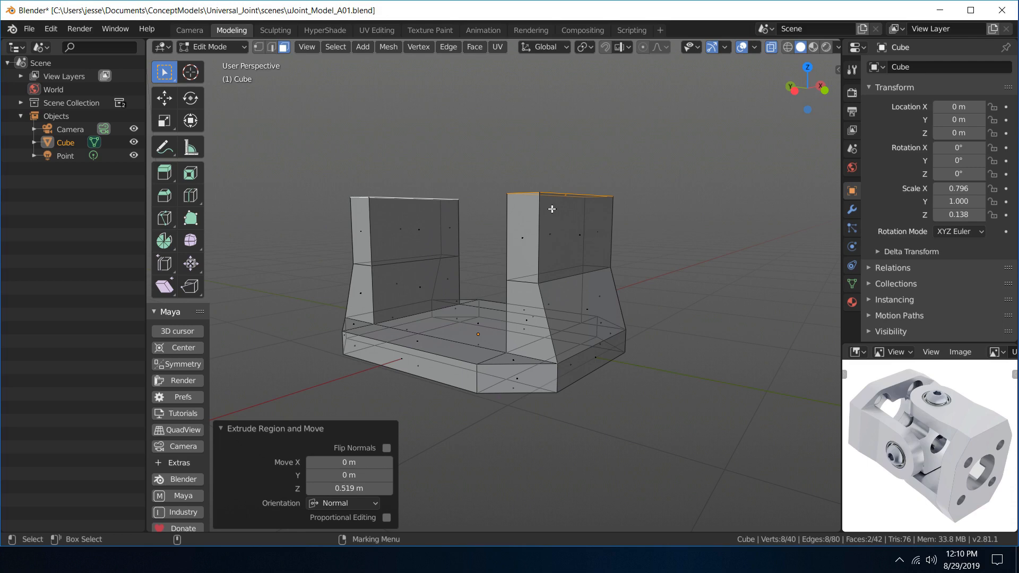
key("w")
left_click_drag(480, 155, 478, 175)
- Extrude the top faces of both arms upward by about 0.402 m, and again by about 0.208 m
key("ctrl+e")
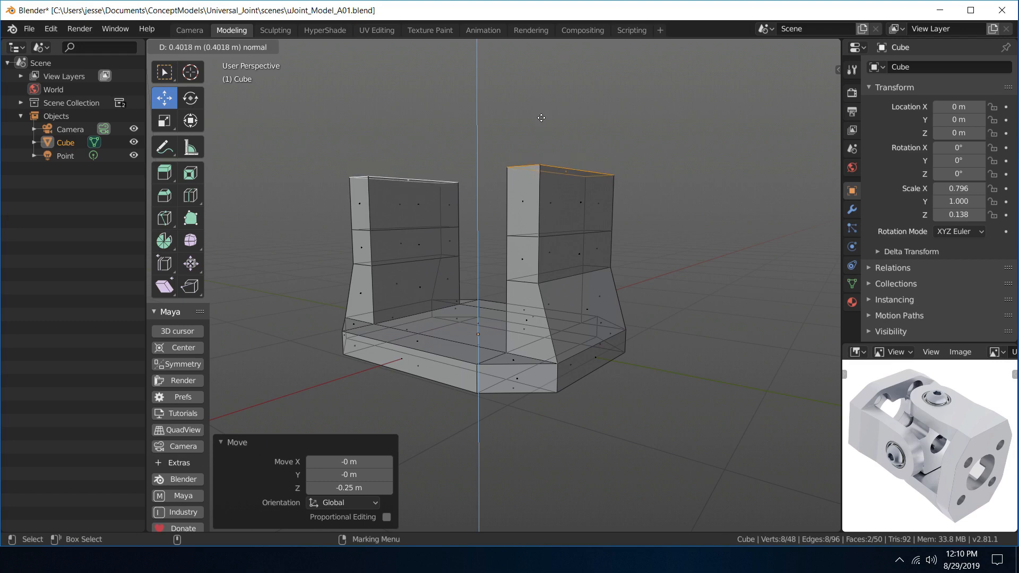
left_click(541, 117)
middle_click_drag(541, 117, 592, 139)
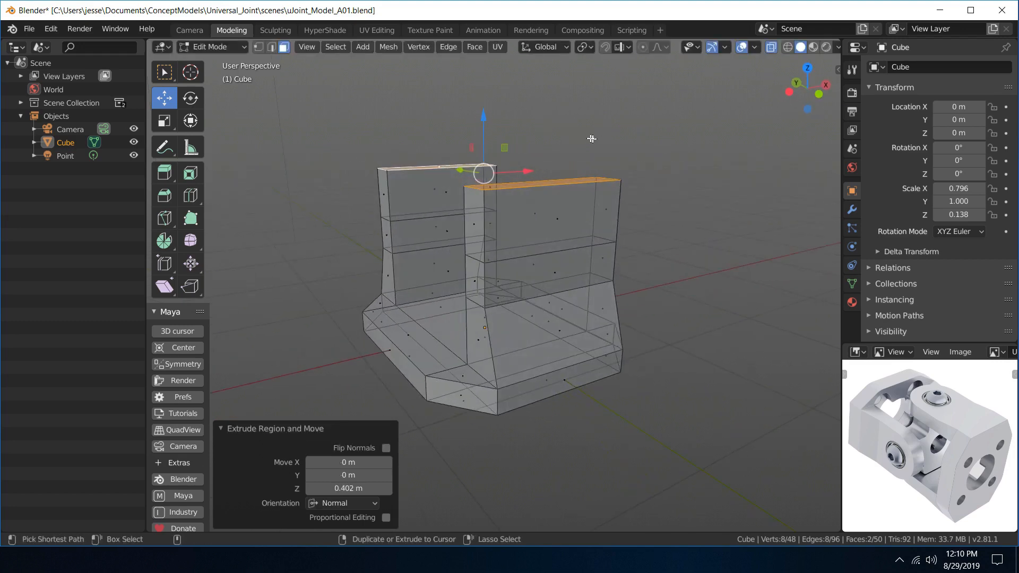
key("e")
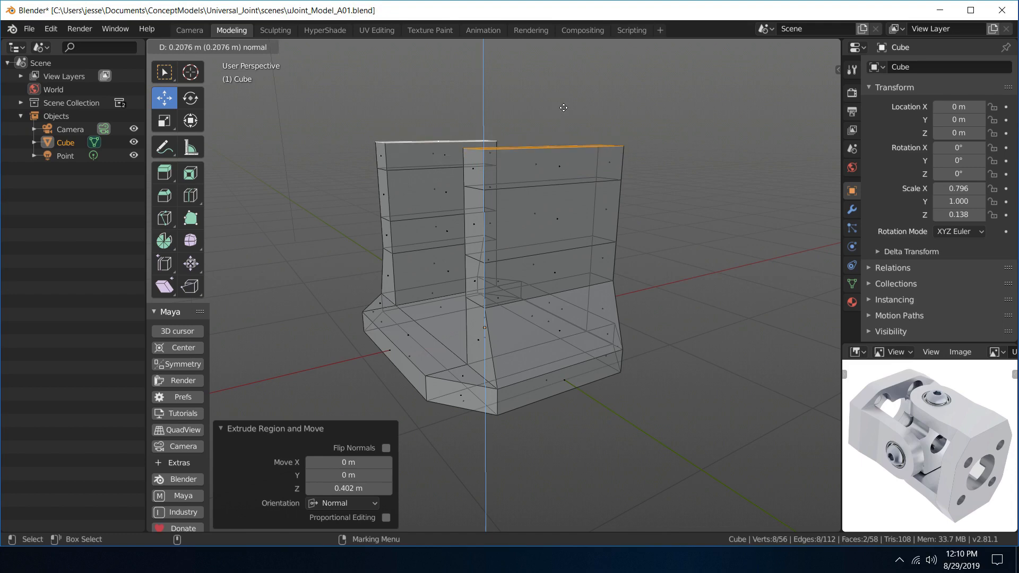
left_click(563, 107)
- Chamfer the arm tips by scaling both top faces along X to about 0.722, and return to Object Mode
middle_click_drag(685, 140, 646, 132)
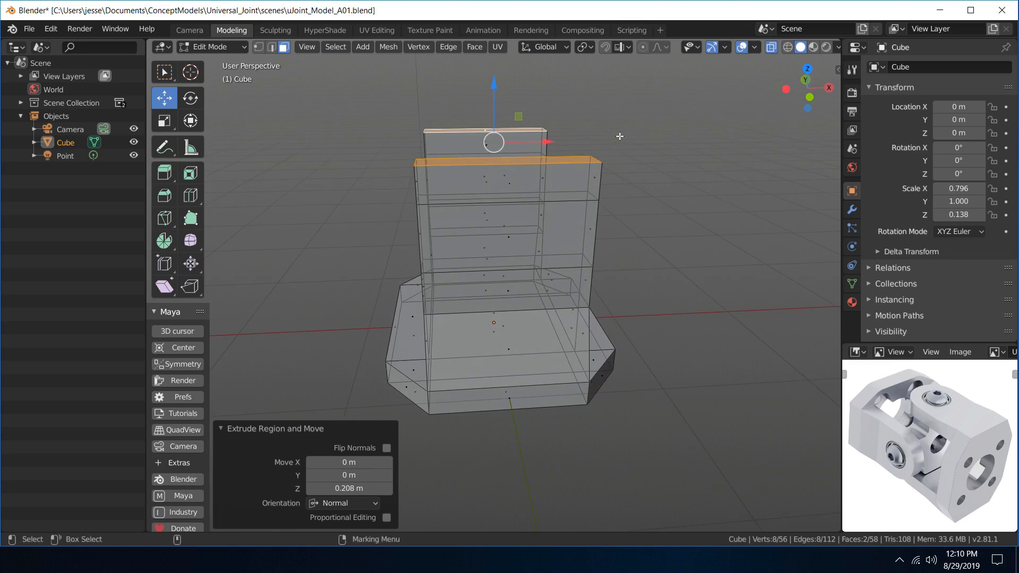
key("r")
left_click_drag(546, 141, 529, 140)
mouse_move(645, 150)
middle_mouse_down()
mouse_move(623, 126)
mouse_move(598, 132)
mouse_move(644, 155)
mouse_move(660, 150)
middle_mouse_up()
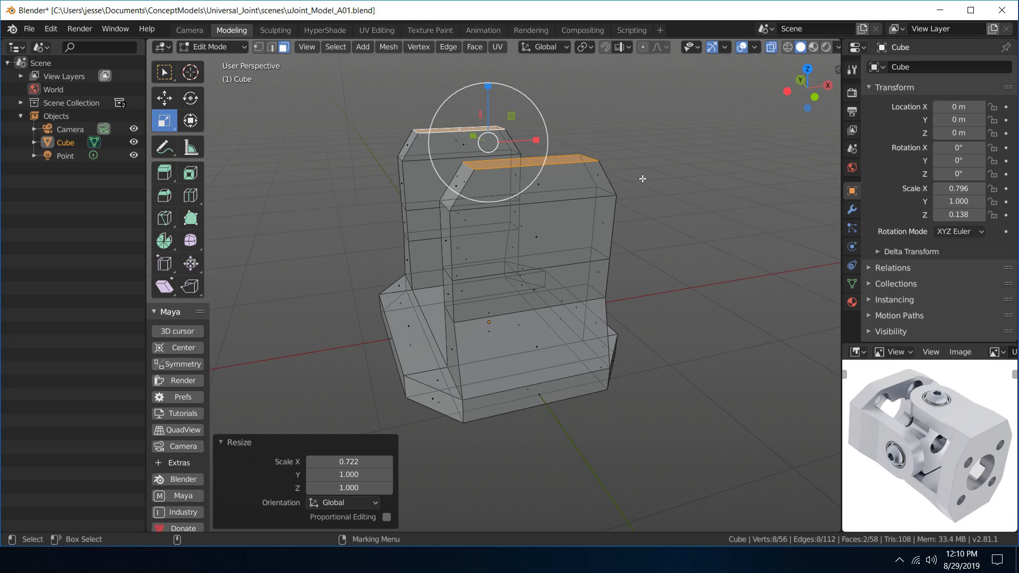
key("q")
middle_click_drag(629, 146, 706, 127)
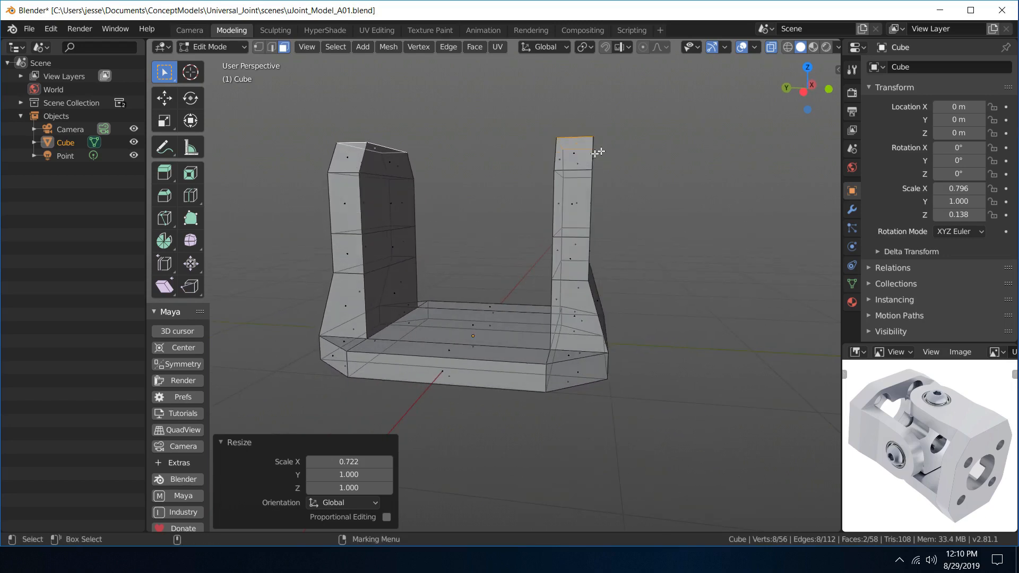
right_click_drag(587, 155, 634, 117)
middle_click_drag(632, 119, 621, 146)
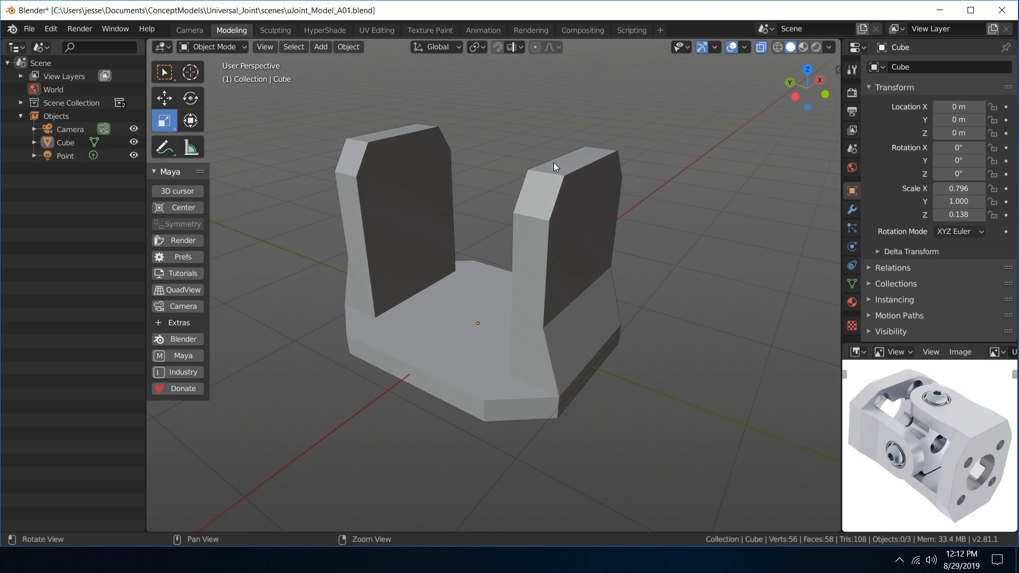
- Add a cylinder mesh with 12 vertices, a 1 m radius and a 2 m depth at the origin
middle_click_drag(553, 162, 509, 154)
key("shift+a")
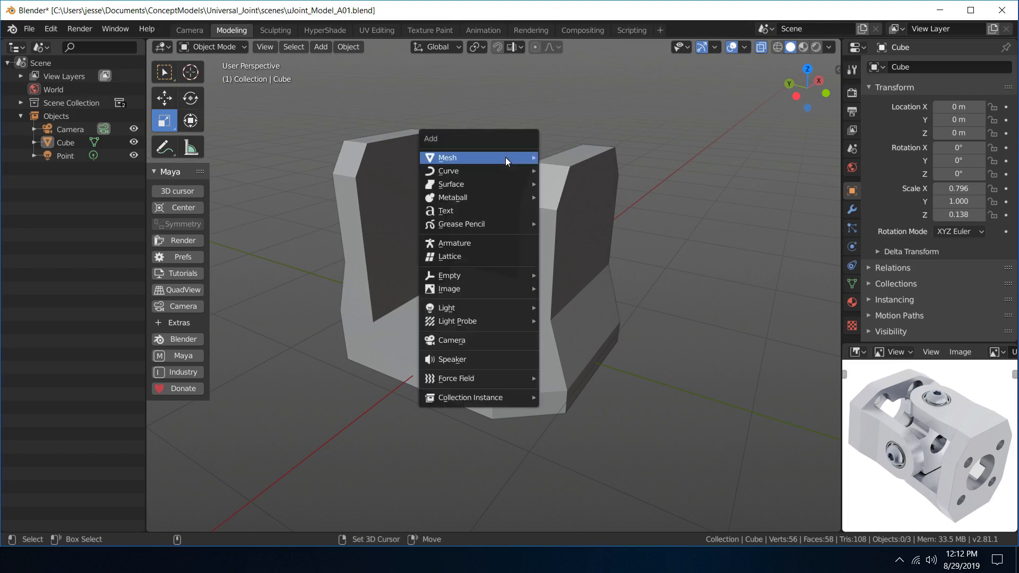
mouse_move(506, 157)
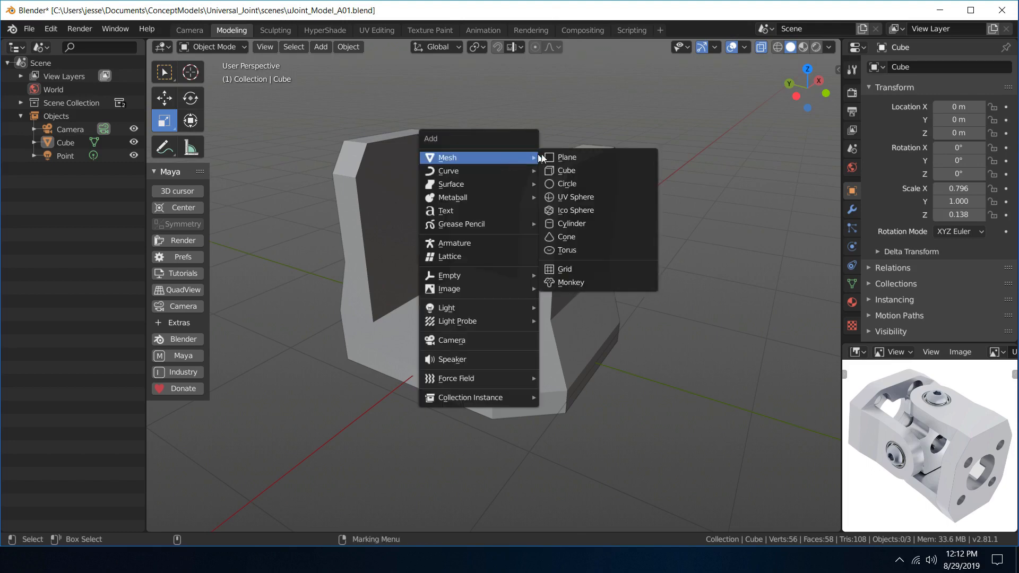
left_click(594, 224)
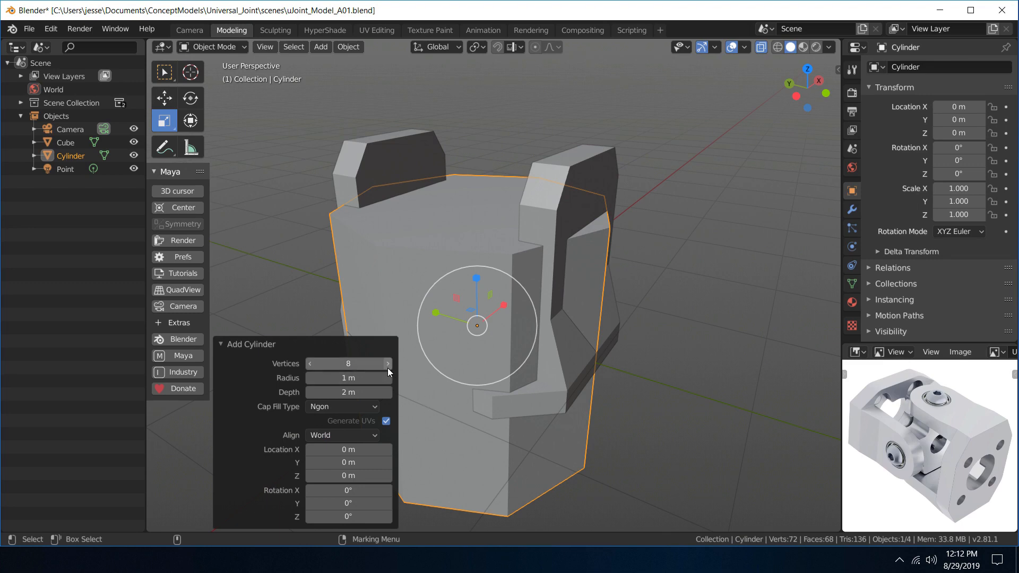
mouse_move(352, 364)
left_mouse_down()
mouse_move(377, 363)
mouse_move(340, 363)
left_mouse_up()
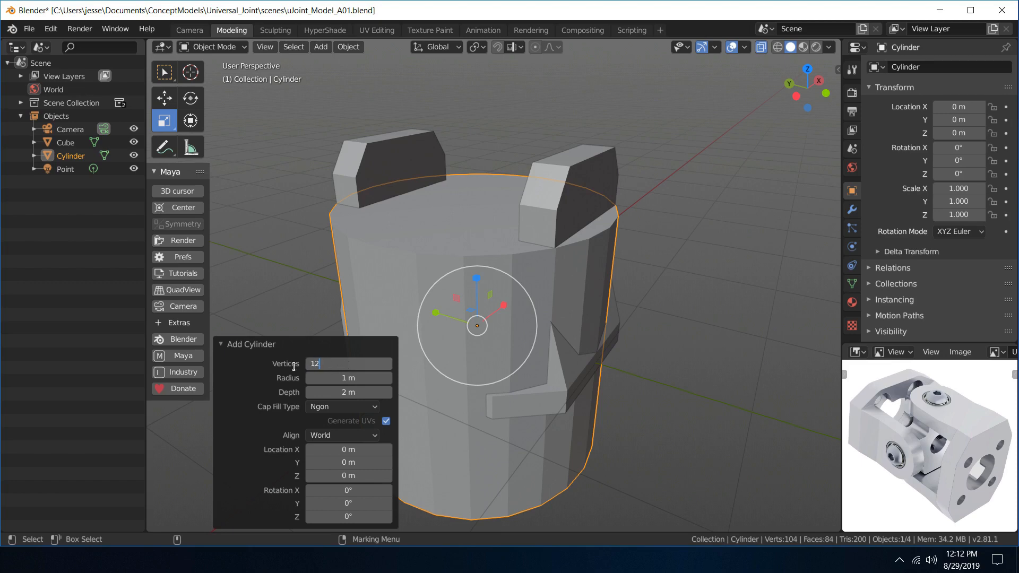
key("Tab")
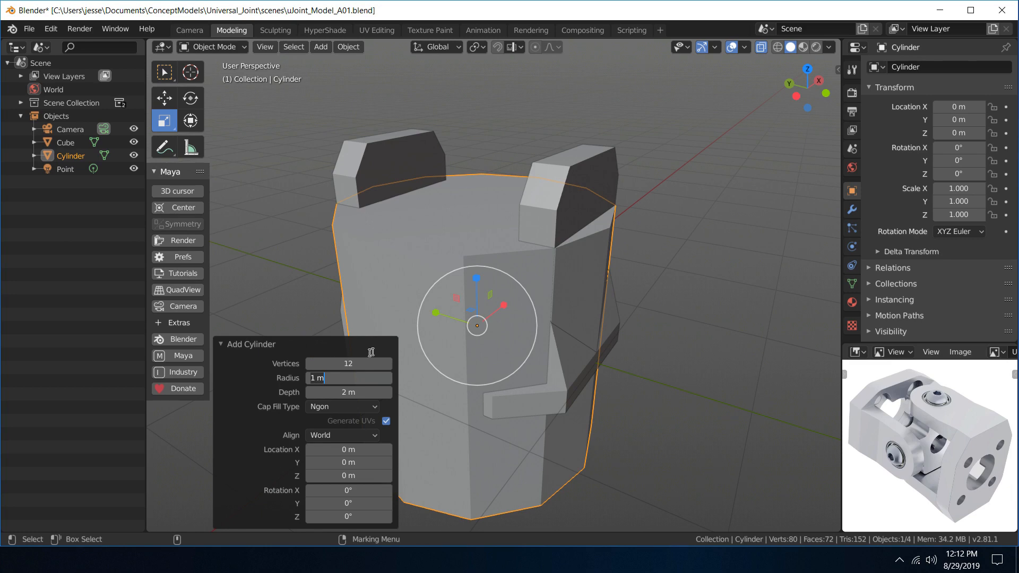
key("Return")
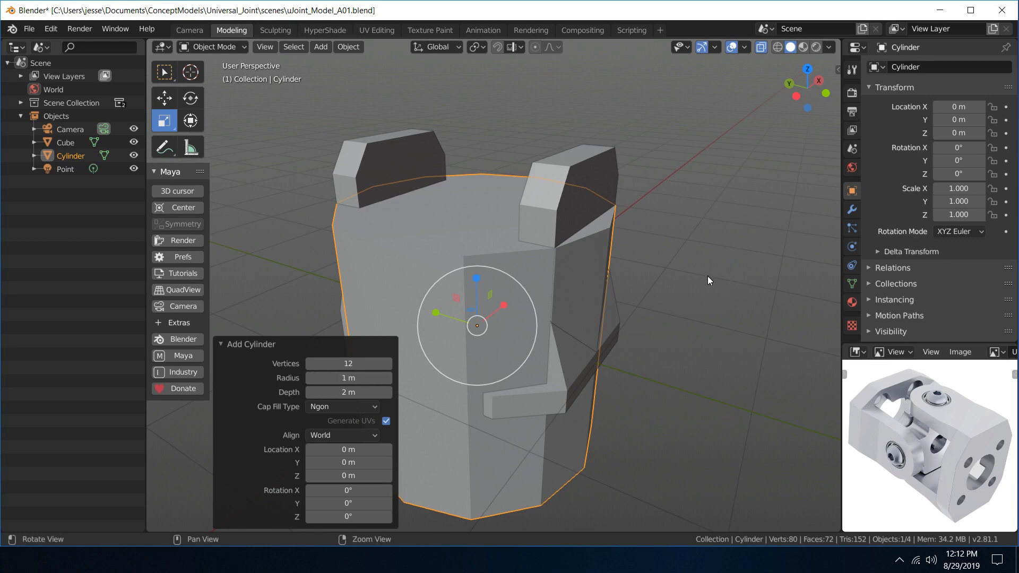
- Rotate the cylinder 90° about the global X axis so that it lies across the yoke's two arms
middle_click_drag(708, 276, 661, 142)
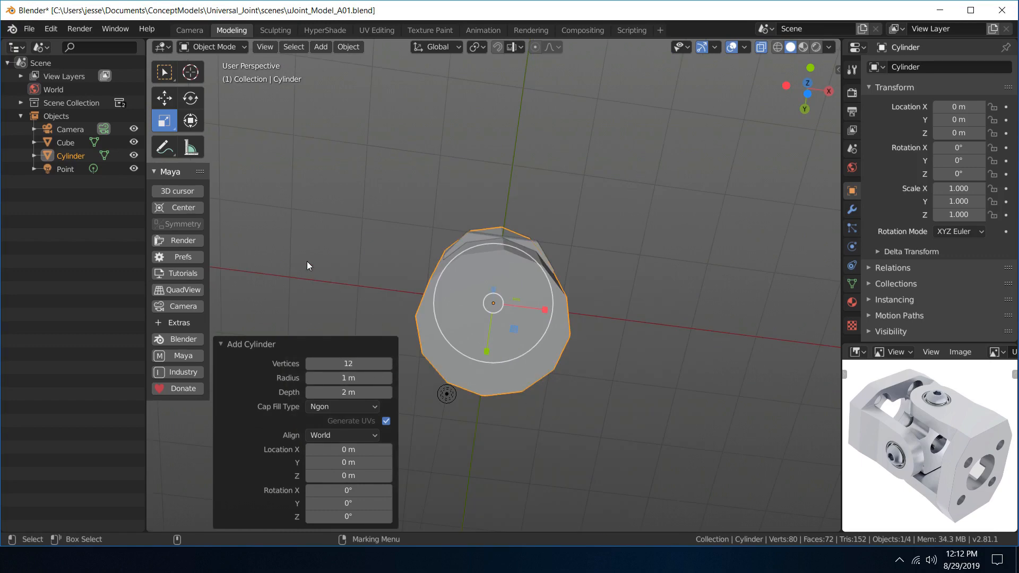
left_click(346, 265)
left_click_drag(409, 192, 435, 340, "alt")
key("q")
left_click(458, 279)
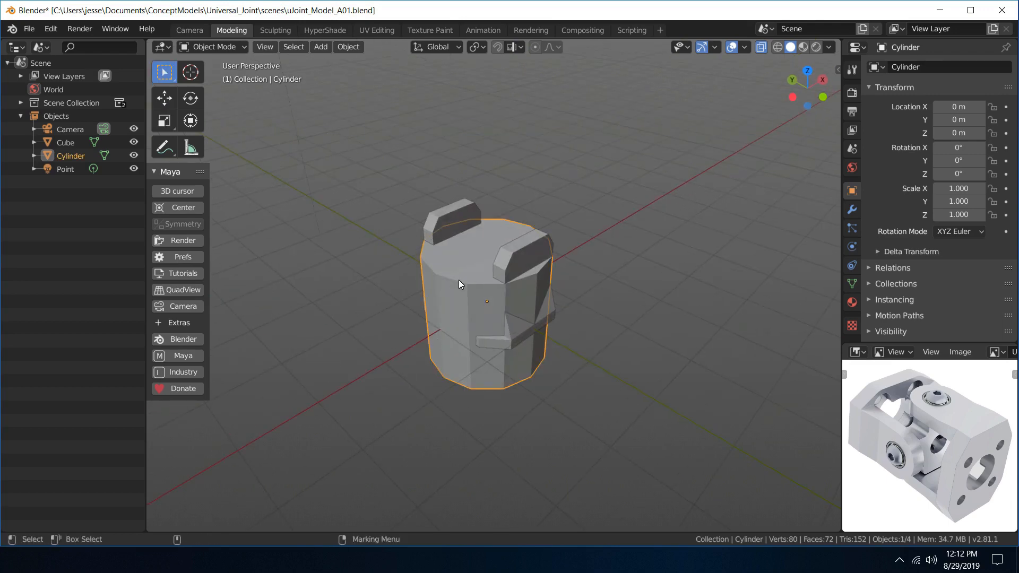
key("e")
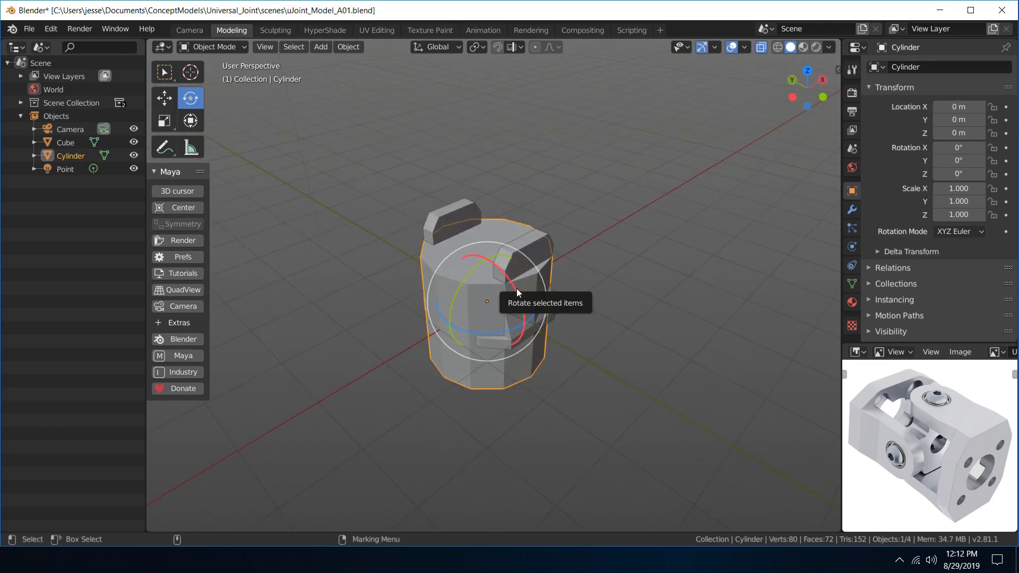
left_click_drag(517, 291, 468, 249)
left_click(364, 474)
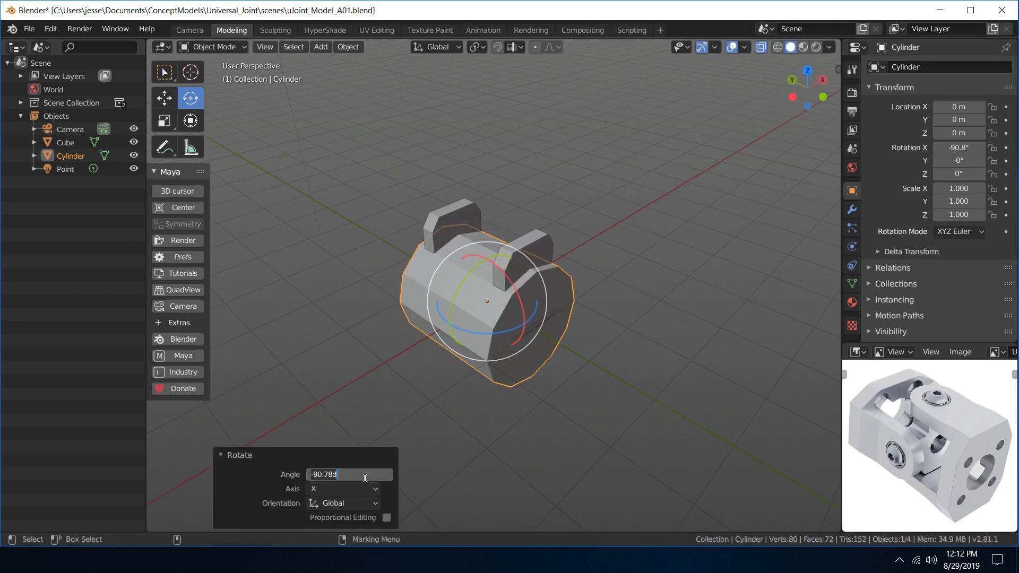
type("90")
key("Return")
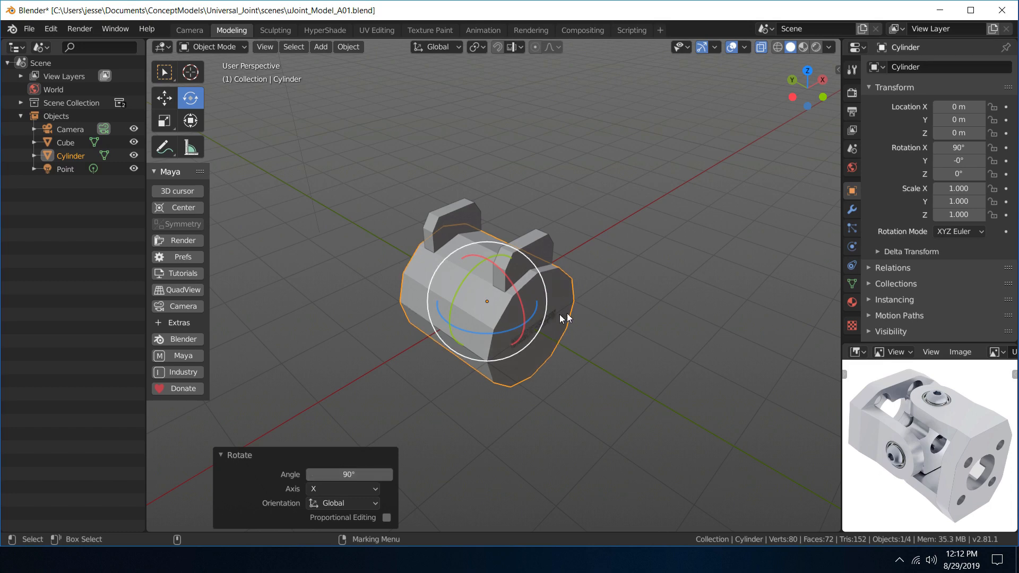
- Raise the cylinder about 2.45 m along Z and scale it uniformly to about 0.441
middle_click_drag(589, 286, 654, 228)
key("w")
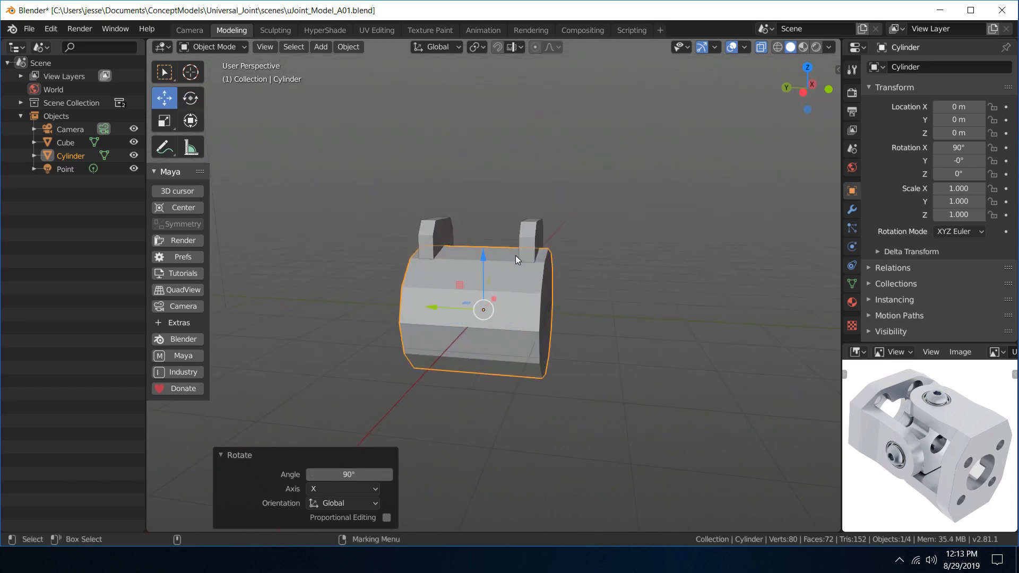
left_click_drag(481, 260, 483, 104)
key("r")
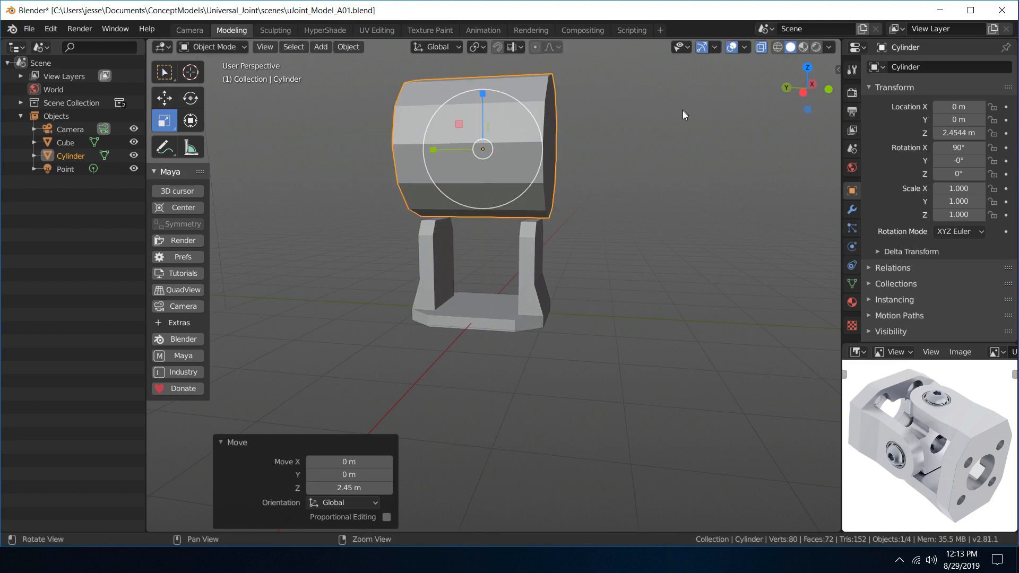
middle_click_drag(683, 109, 648, 135)
mouse_move(488, 140)
left_mouse_down()
mouse_move(487, 130)
mouse_move(485, 145)
left_mouse_up()
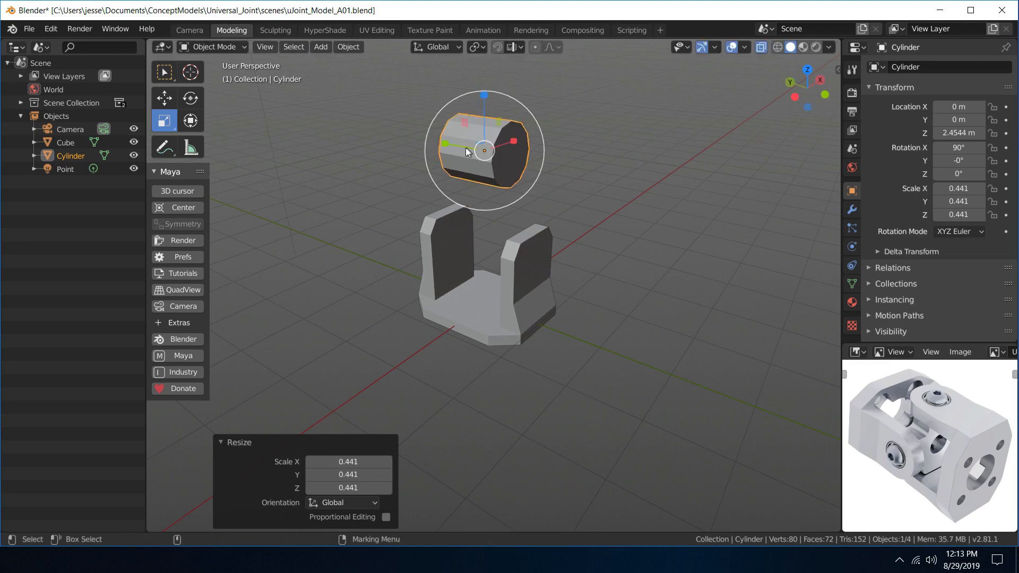
- Stretch the cylinder along Y by about 2.59, then lower it about 1.18 m onto the arm tips
key("s")
key("y")
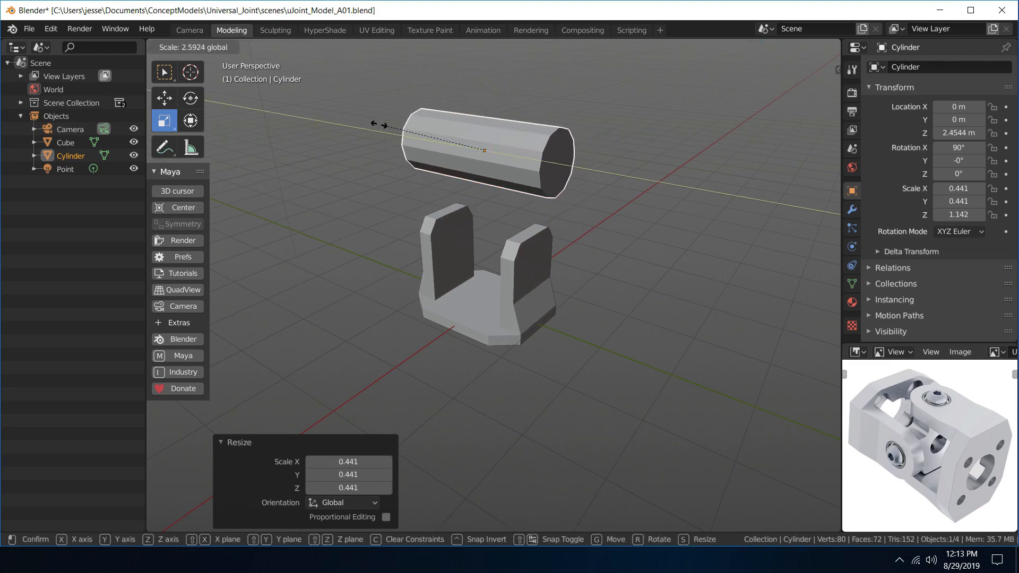
left_click(383, 125)
key("w")
left_click_drag(485, 91, 461, 170)
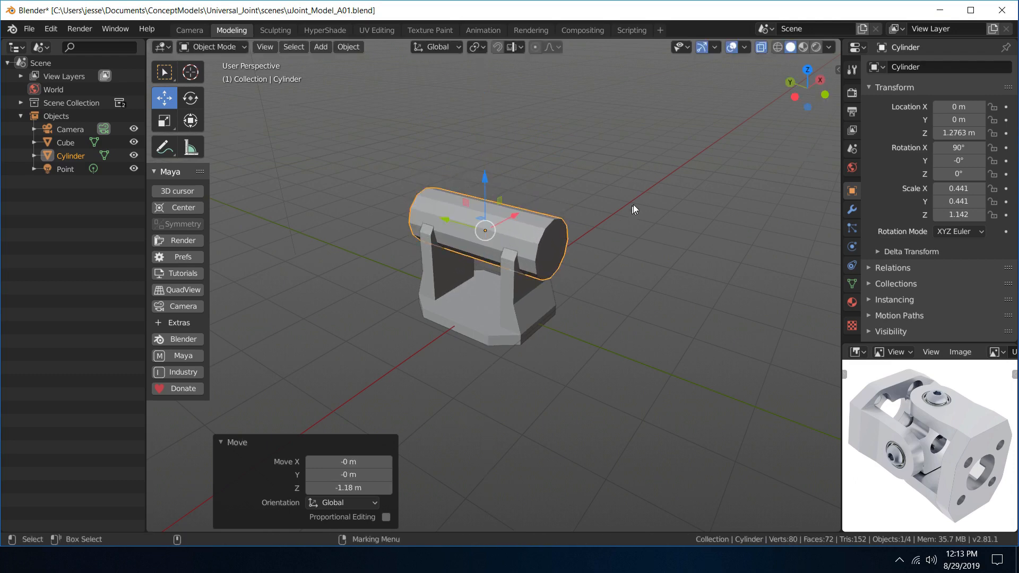
- Enlarge the cylinder uniformly by about 1.145, then shorten it along Y by a factor of about 0.658 to match the arms' outer faces
scroll(632, 205, "up", 4)
middle_click_drag(715, 155, 629, 161)
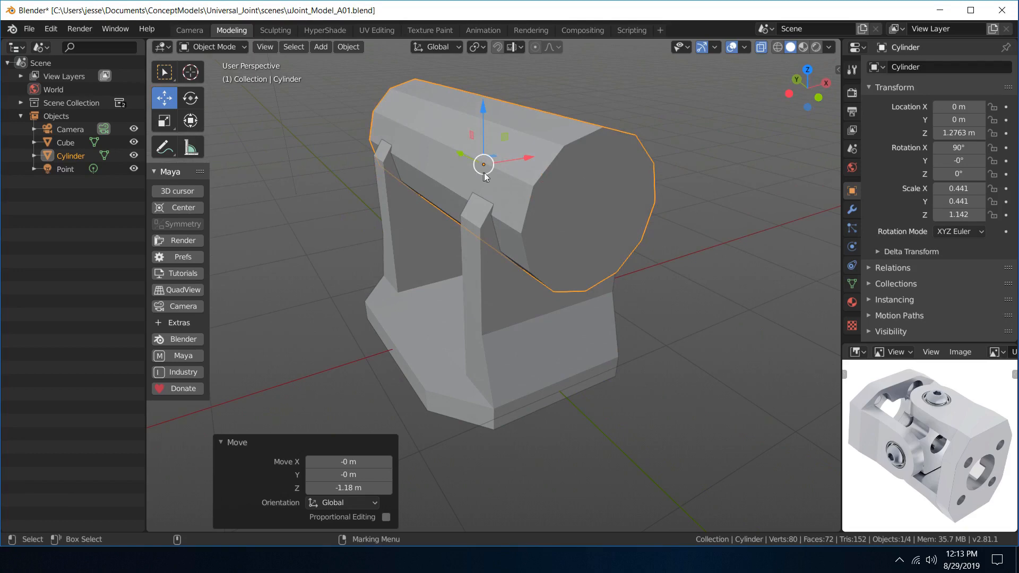
mouse_move(492, 170)
left_mouse_down()
mouse_move(470, 167)
mouse_move(479, 170)
left_mouse_up()
key("ctrl+z")
key("ctrl+z")
key("r")
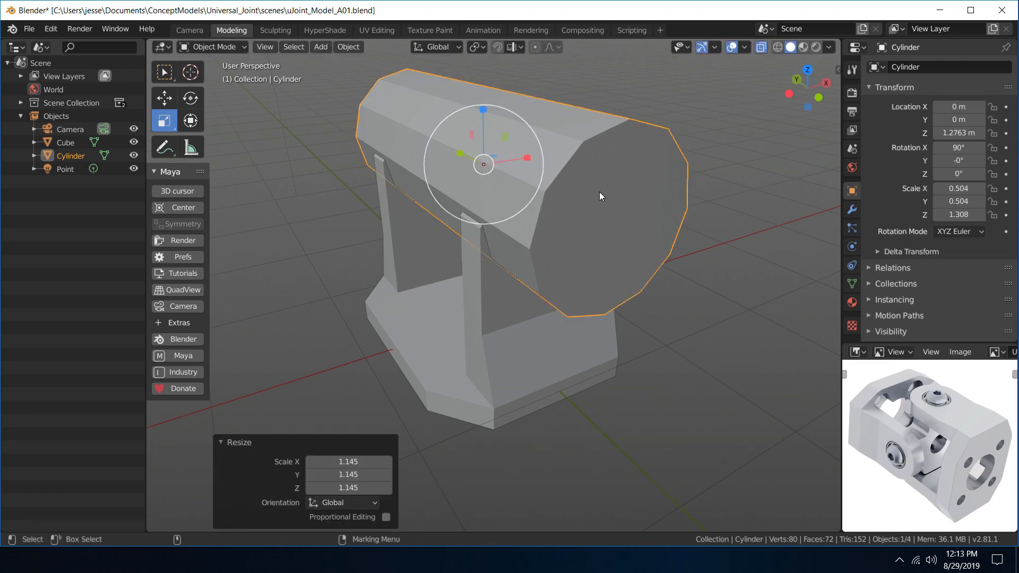
middle_click_drag(649, 190, 738, 104)
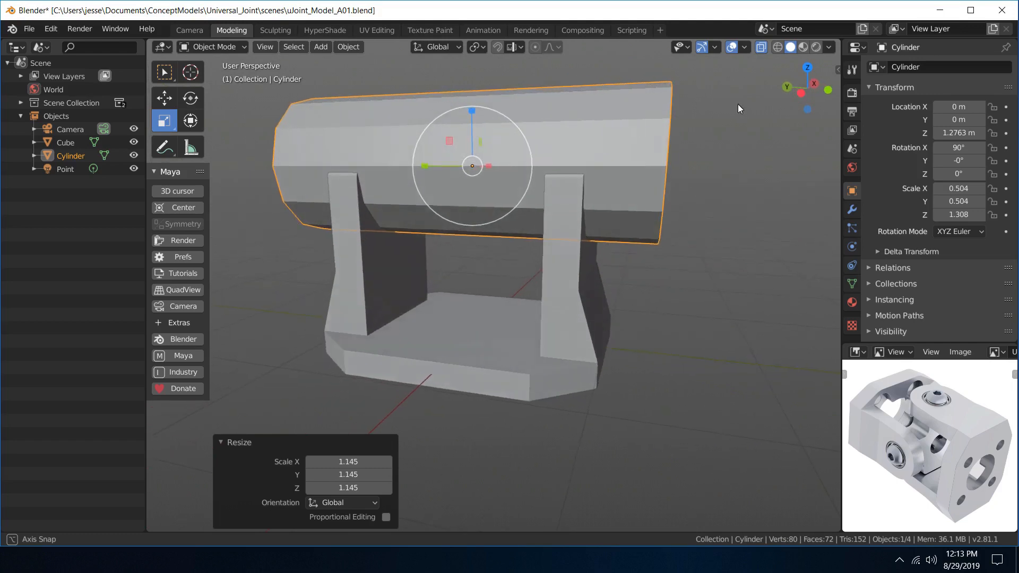
left_click_drag(427, 166, 445, 167)
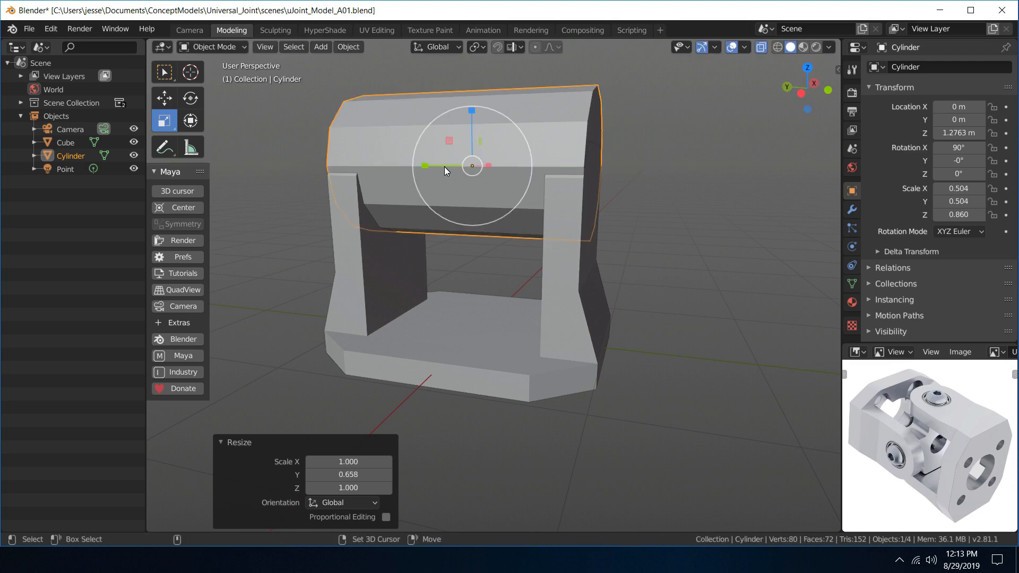
middle_click_drag(746, 186, 688, 183)
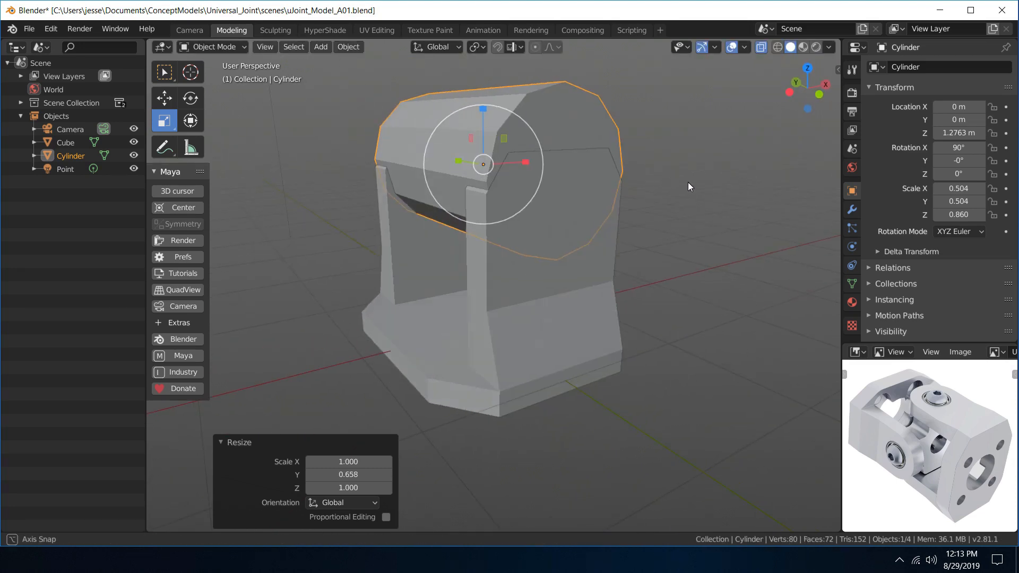
- Enter face editing on the cylinder and delete the side faces of its lower half
key("q")
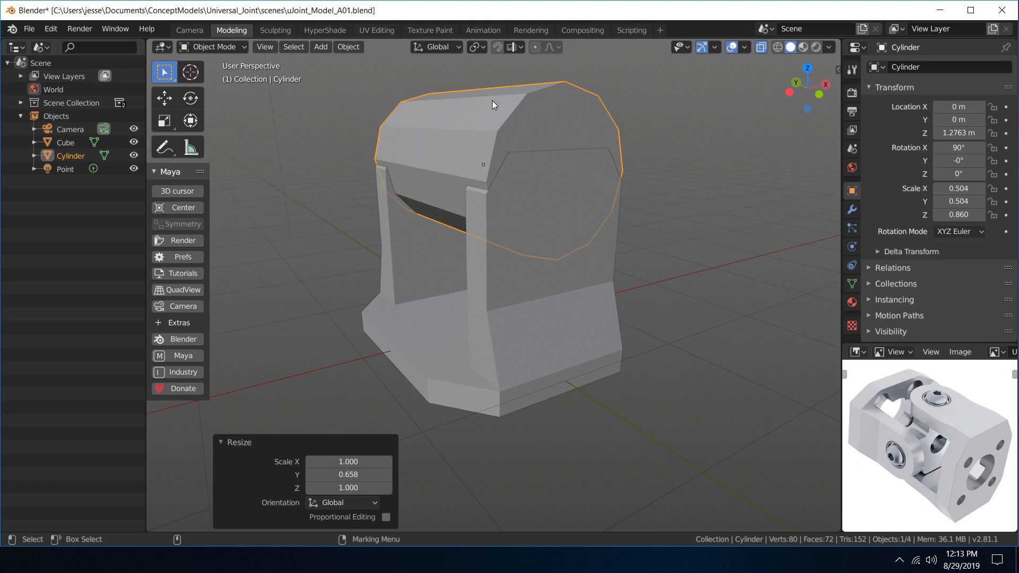
right_click_drag(492, 100, 524, 139)
middle_click_drag(501, 116, 542, 101)
left_click_drag(528, 252, 504, 248)
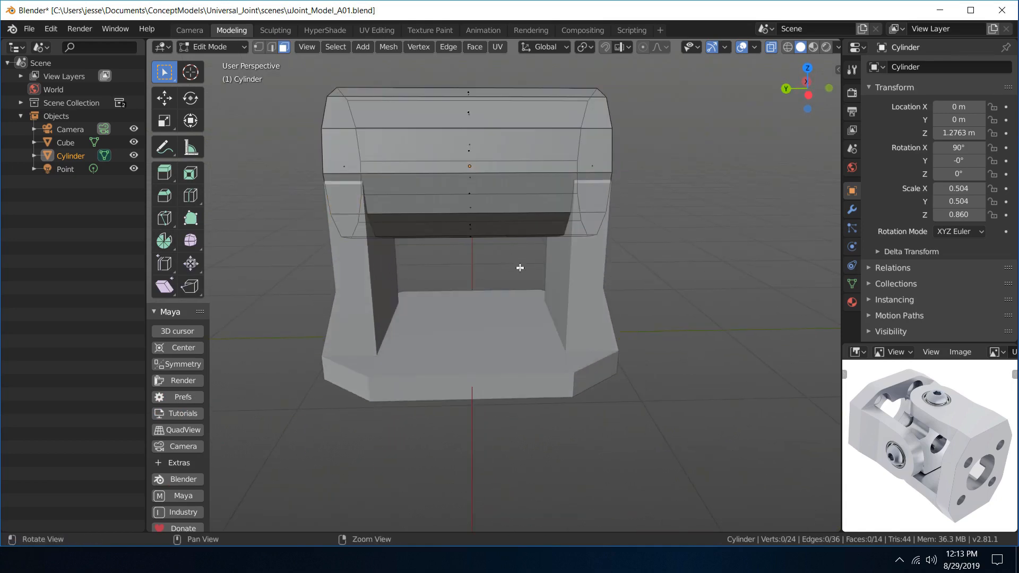
mouse_move(521, 269)
middle_mouse_down()
mouse_move(520, 250)
mouse_move(521, 264)
middle_mouse_up()
left_click_drag(521, 263, 450, 176)
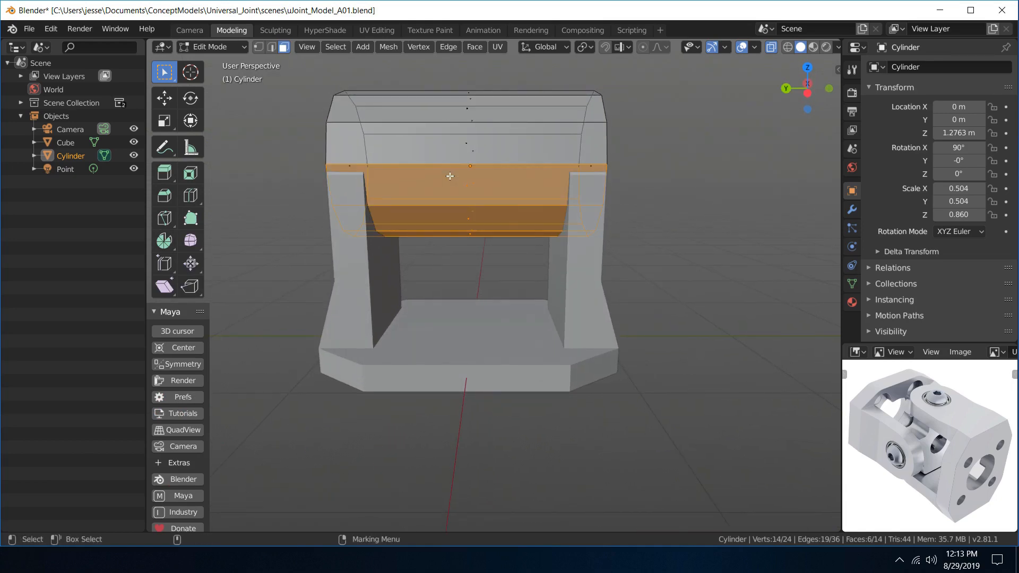
key("x")
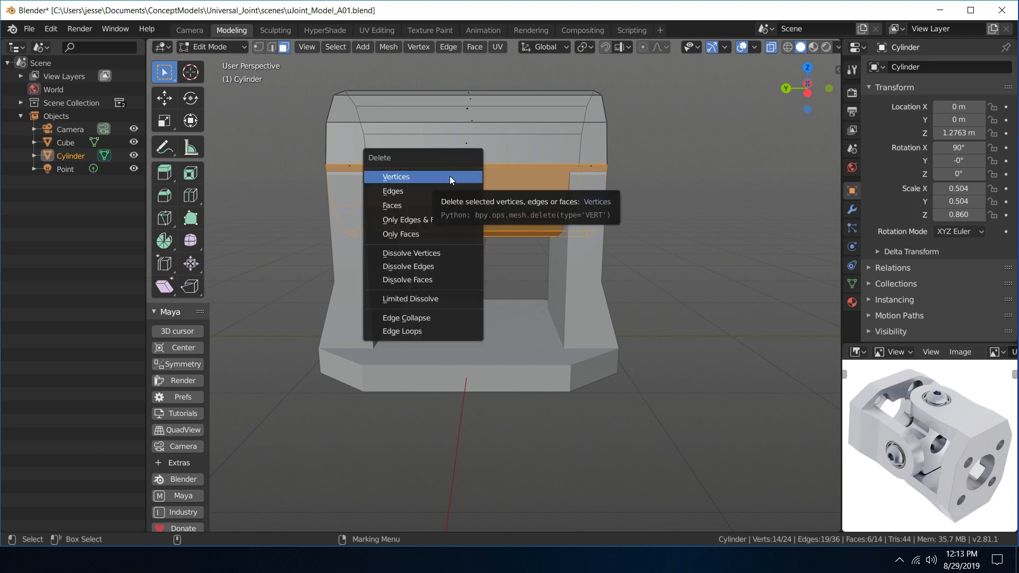
left_click(441, 200)
- Delete both end cap faces of the cylinder, keeping only the upper half shell
middle_click_drag(690, 175, 608, 157)
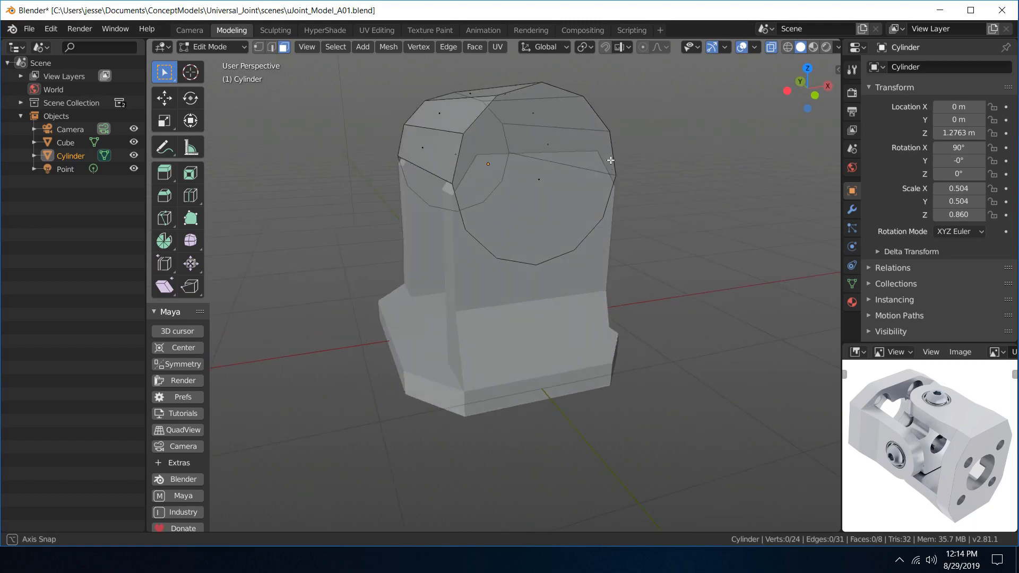
left_click(551, 183)
middle_click_drag(546, 184, 616, 164)
left_click(417, 163, "shift")
key("x")
left_click(544, 151)
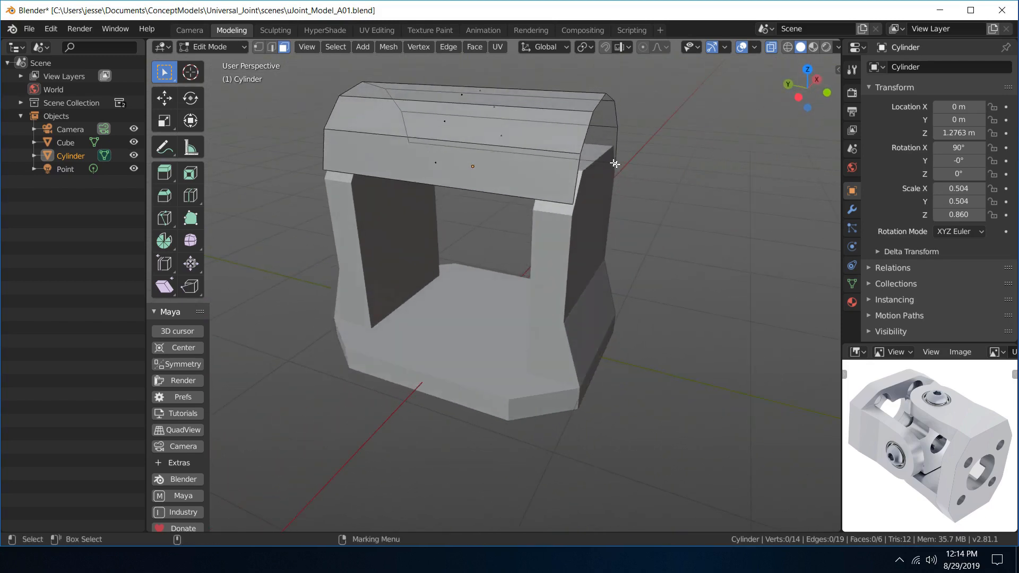
- Add two evenly spaced loop cuts around the half-cylinder shell, across its length
key("ctrl+r")
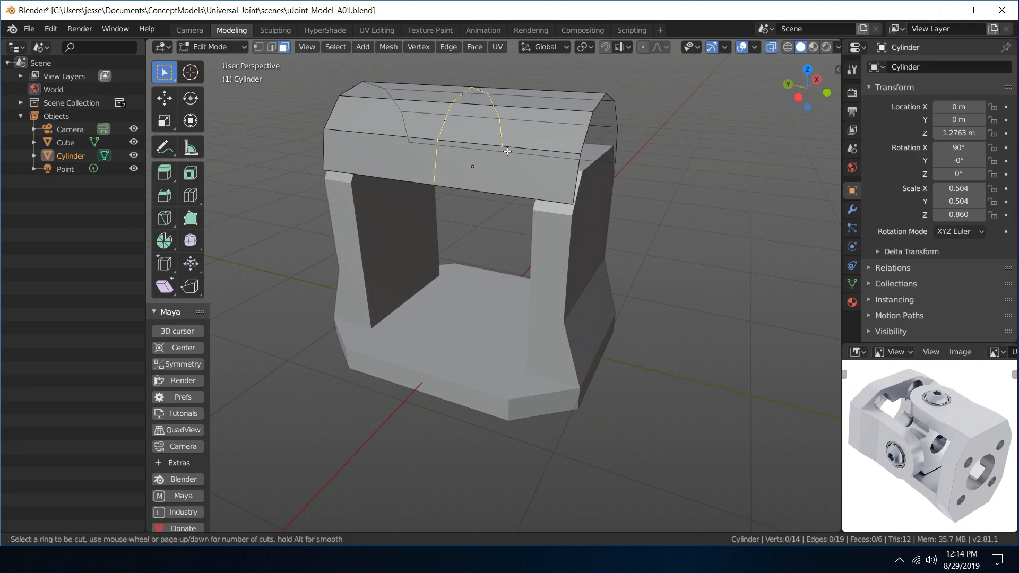
scroll(507, 151, "up", 4)
left_click(506, 152)
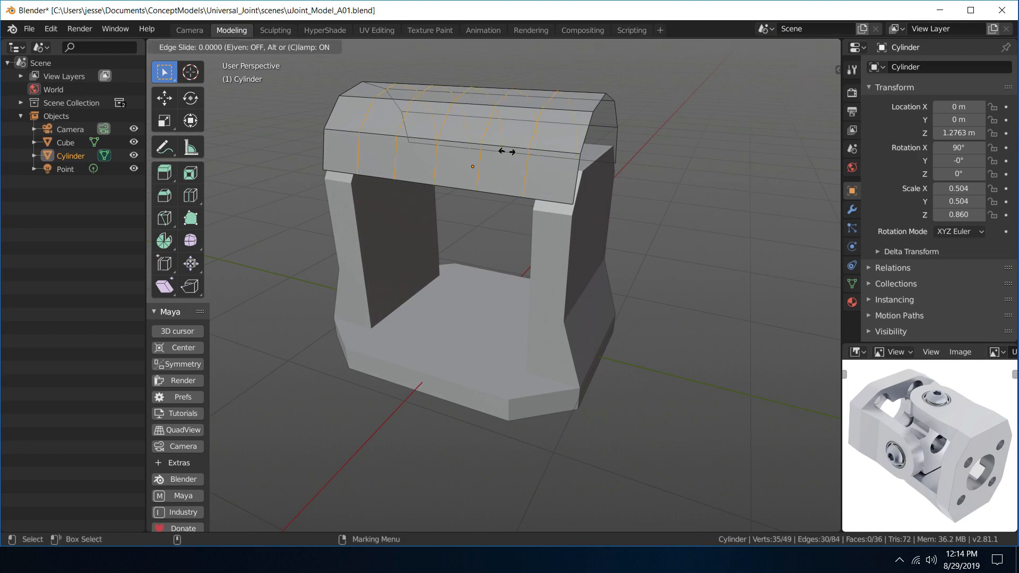
right_click(507, 152)
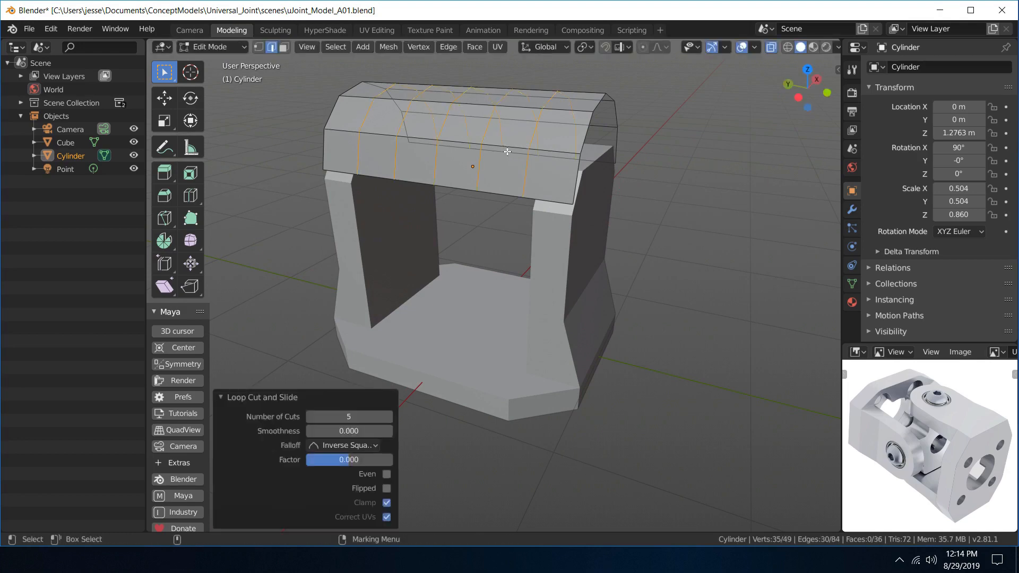
left_click(346, 417)
type("2")
key("Return")
- Spread the two new edge loops apart along Y by a factor of about 2.19, aligning them with the arms' inner faces
key("r")
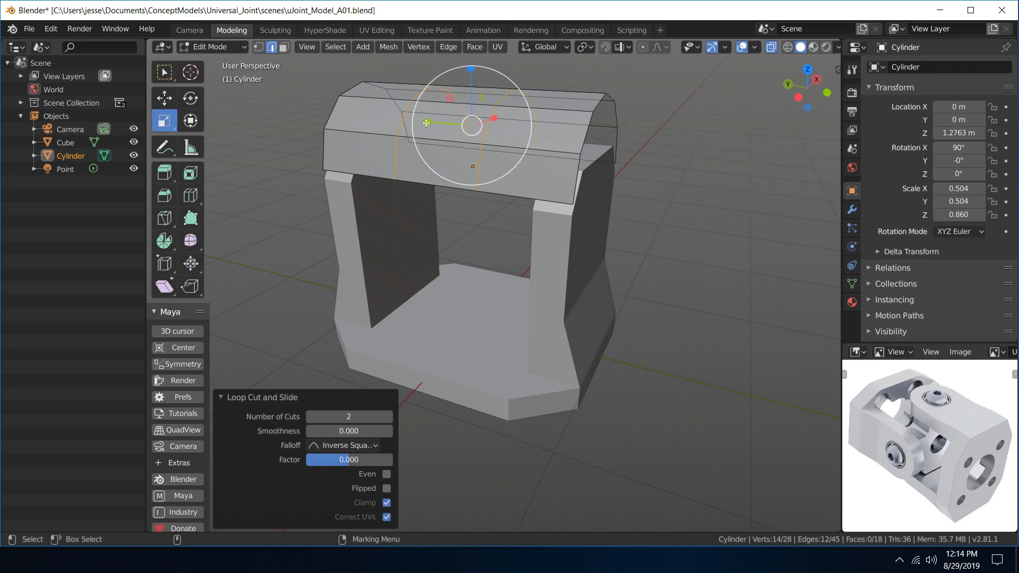
left_click_drag(425, 122, 414, 121)
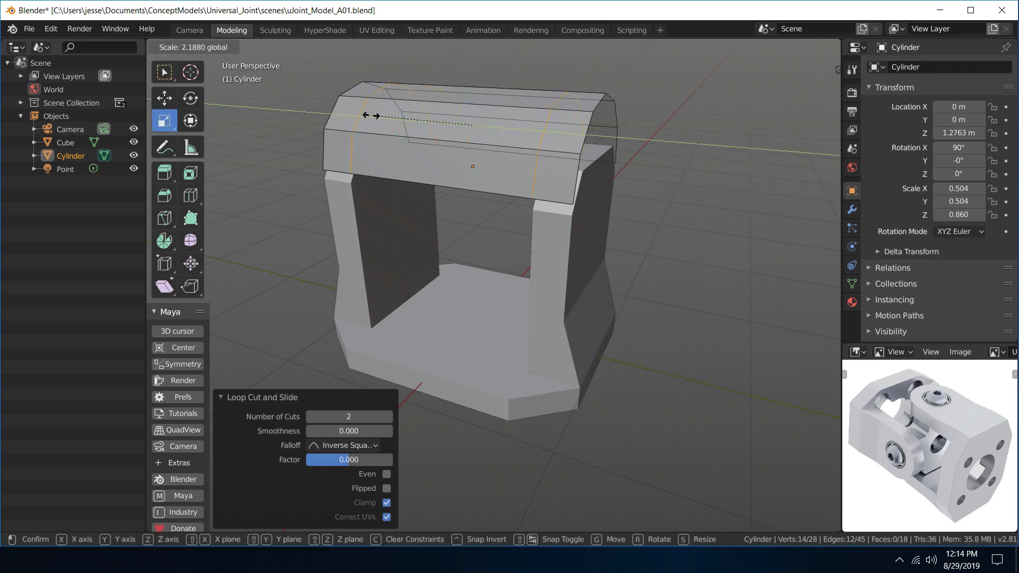
left_click_drag(369, 116, 368, 116)
- Delete the middle band of faces between the two edge loops, leaving an arched strip over each arm
left_click_drag(737, 177, 429, 189, "alt")
key("q")
right_click_drag(461, 142, 540, 194)
left_click_drag(457, 161, 475, 128, "alt")
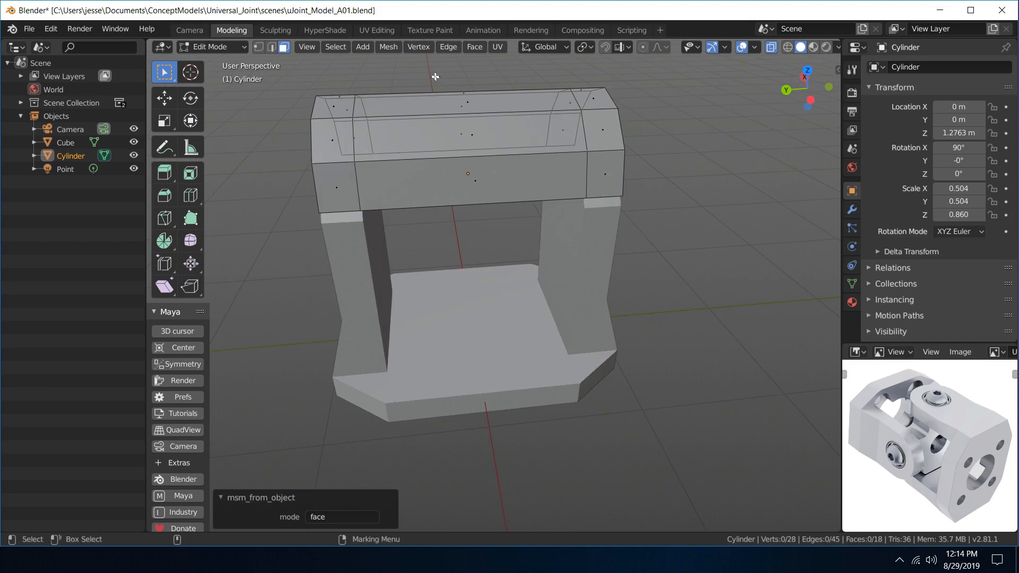
left_click_drag(432, 75, 512, 214)
key("x")
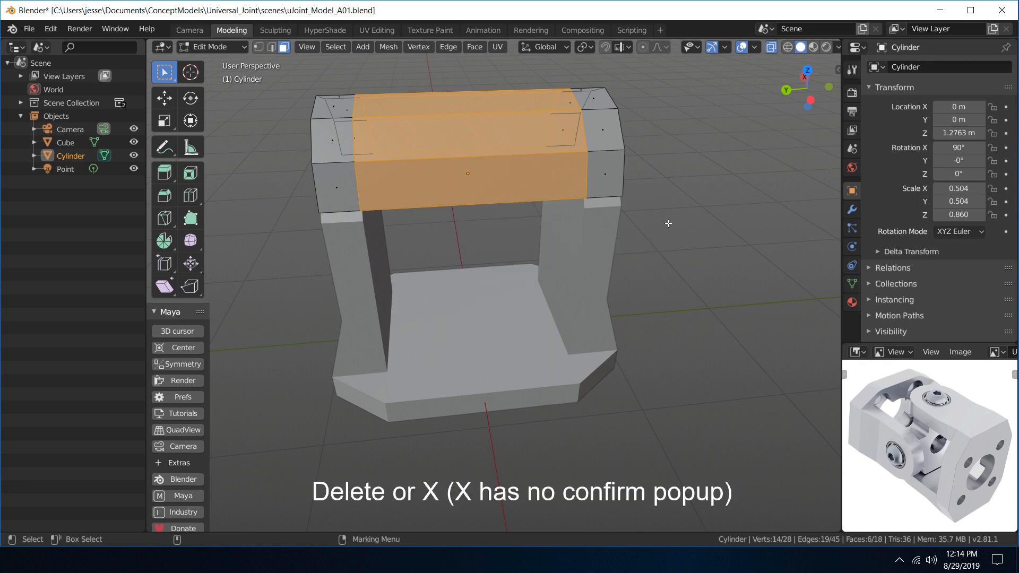
key("Delete")
- Return the arched strips to Object Mode and select the yoke mesh
middle_click_drag(654, 177, 430, 230)
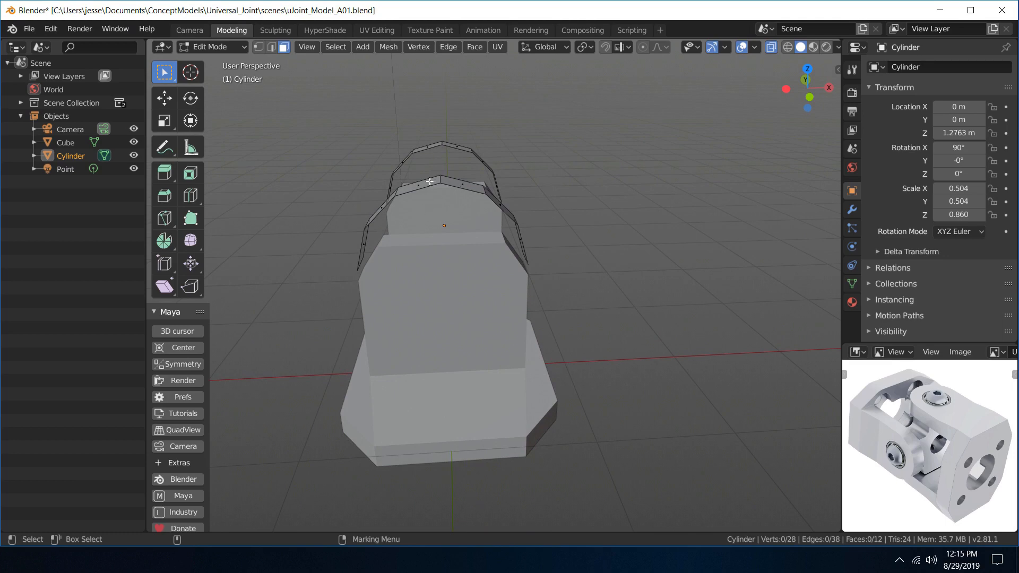
left_click(431, 182)
right_click_drag(432, 182, 496, 137)
left_click_drag(428, 148, 451, 148, "alt")
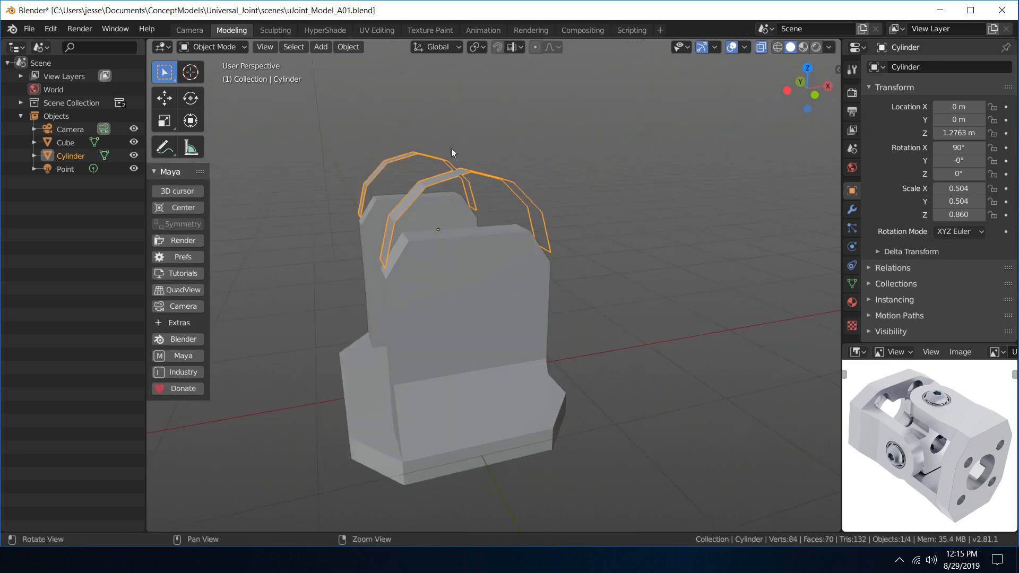
left_click(468, 241)
left_click_drag(479, 251, 502, 202, "alt")
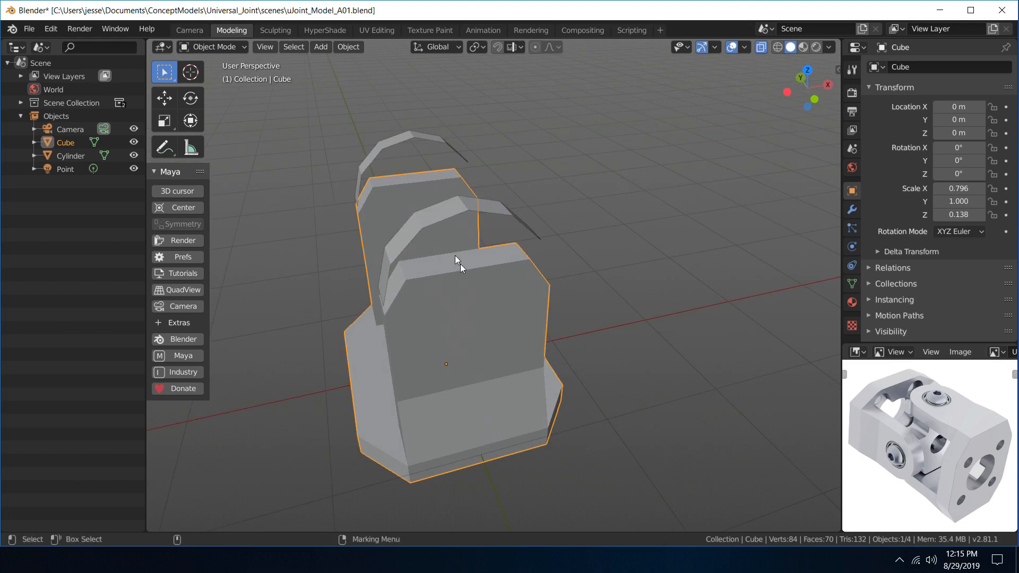
- Save the current scene file
left_click(29, 29)
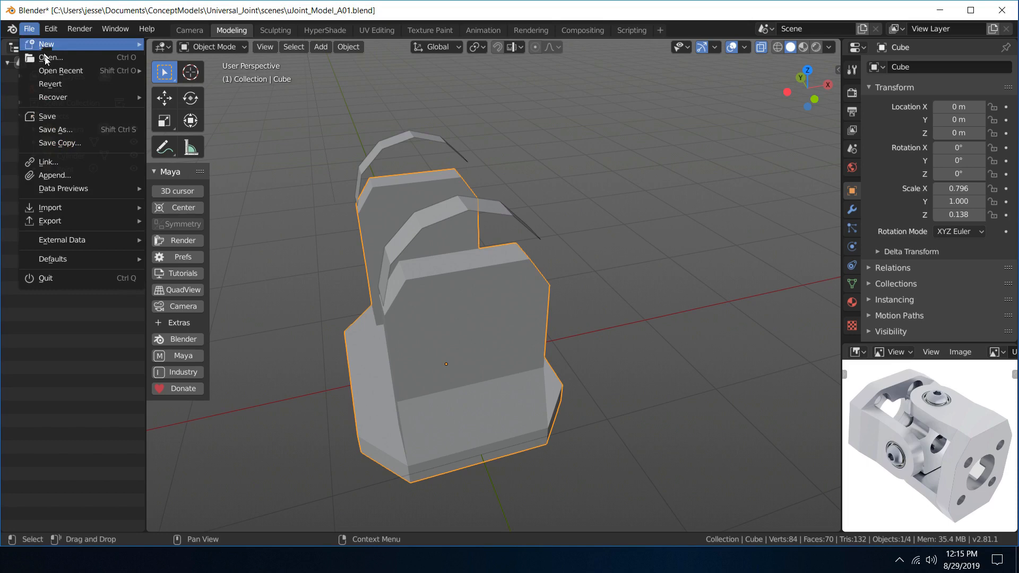
left_click(62, 123)
left_click_drag(586, 335, 534, 259, "alt")
- Save the scene as a new version named uJoint_Model_A02.blend in the scenes folder
left_click(29, 29)
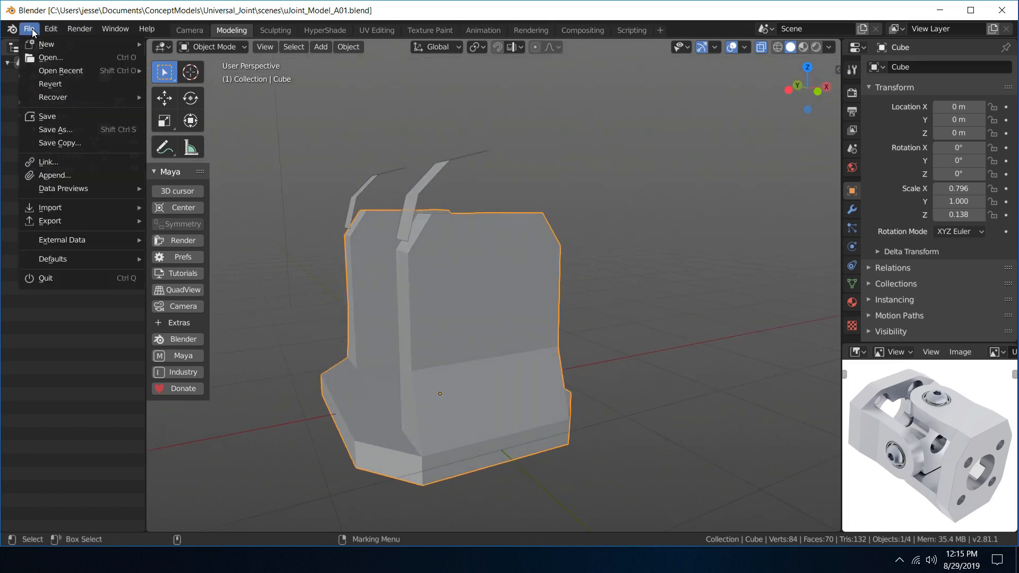
left_click(88, 131)
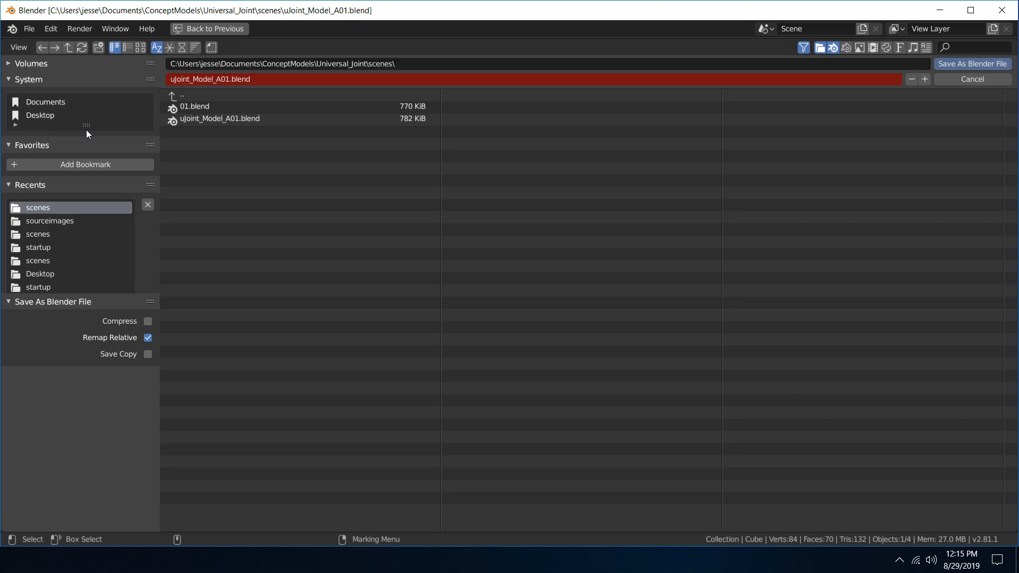
left_click(222, 80)
key("Right")
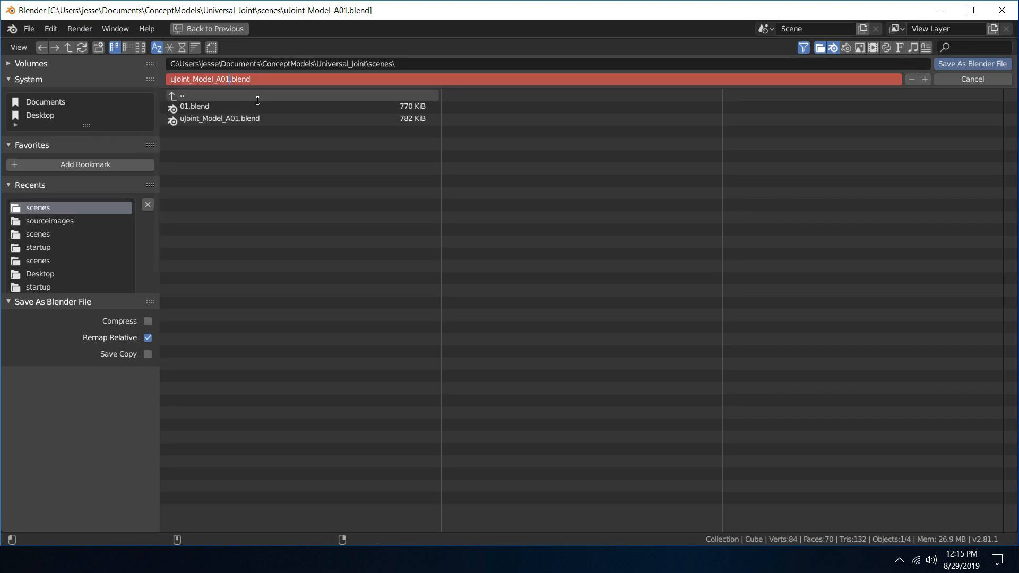
type("2")
key("Return")
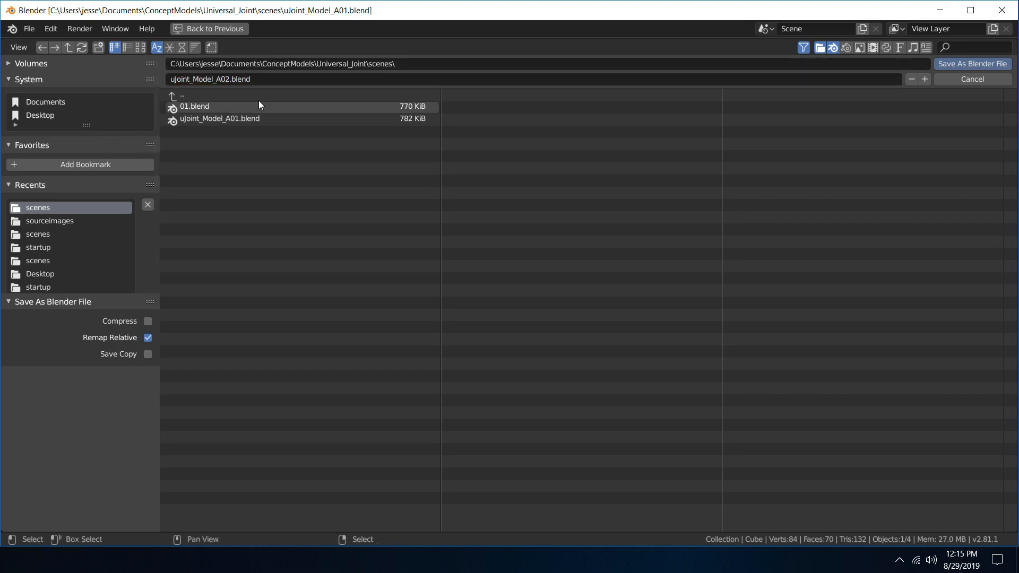
left_click(960, 63)
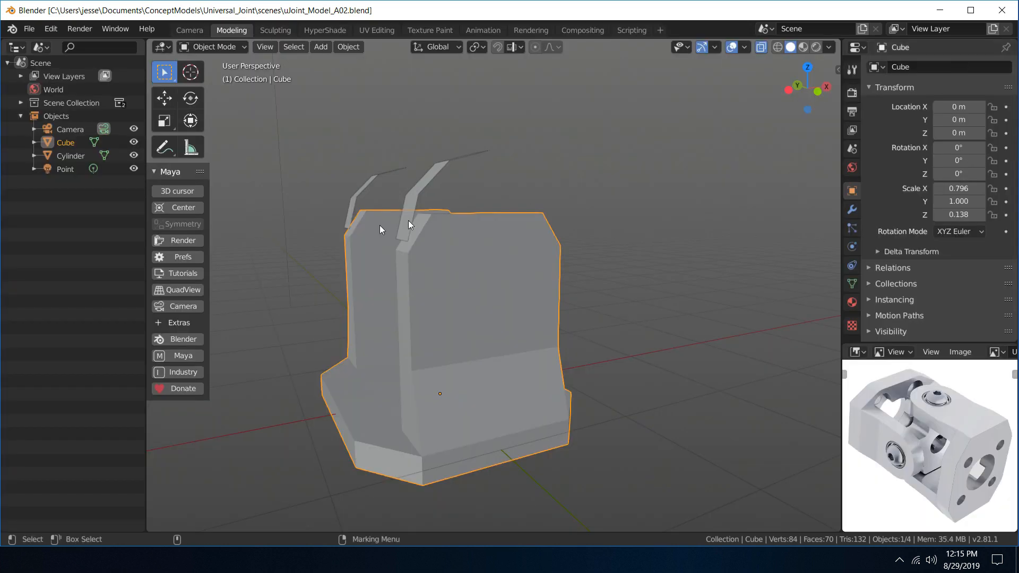
- Select the yoke mesh and enter face editing on it with no faces selected
left_click(302, 230)
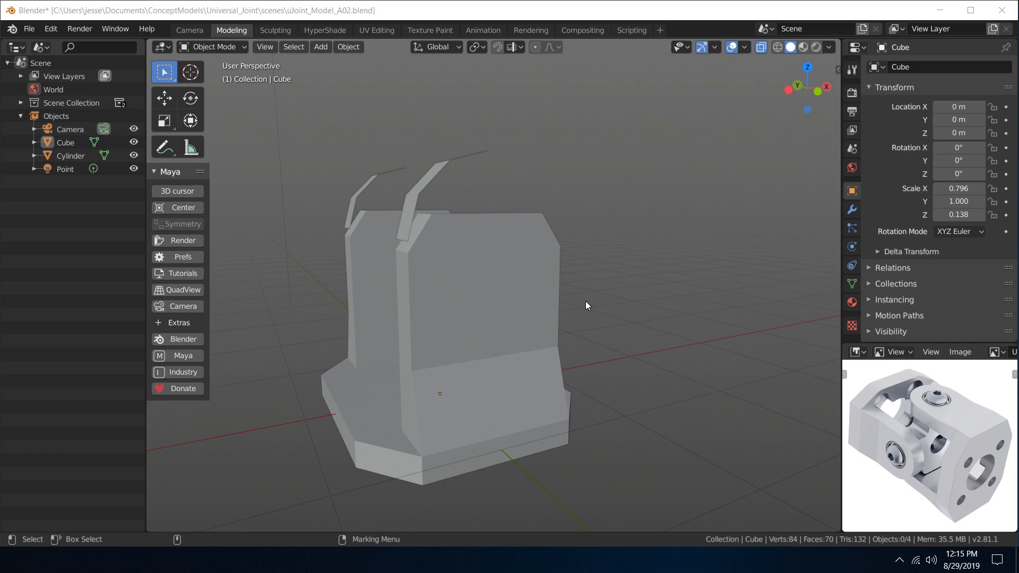
left_click(521, 280)
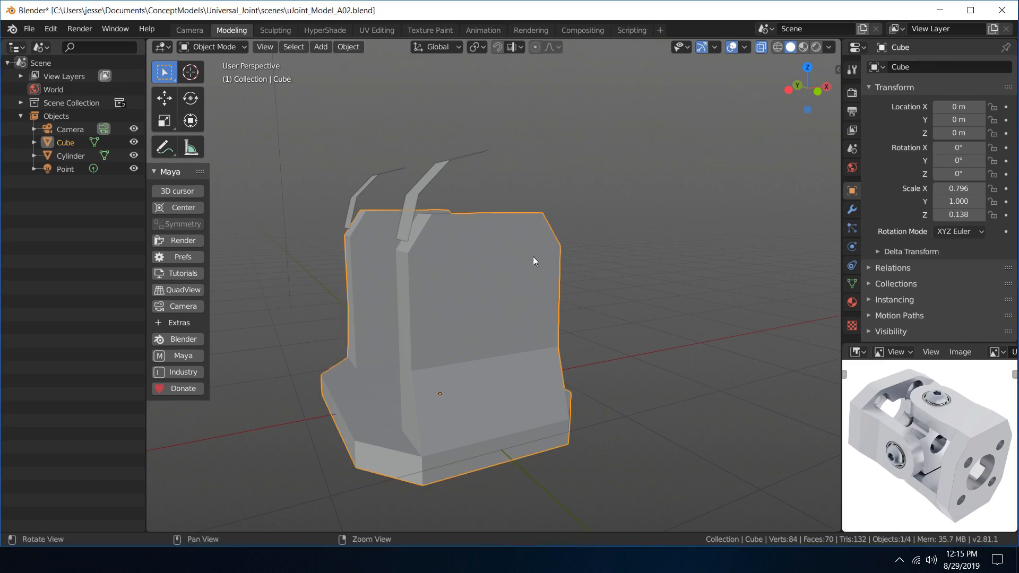
middle_click_drag(342, 149, 332, 164)
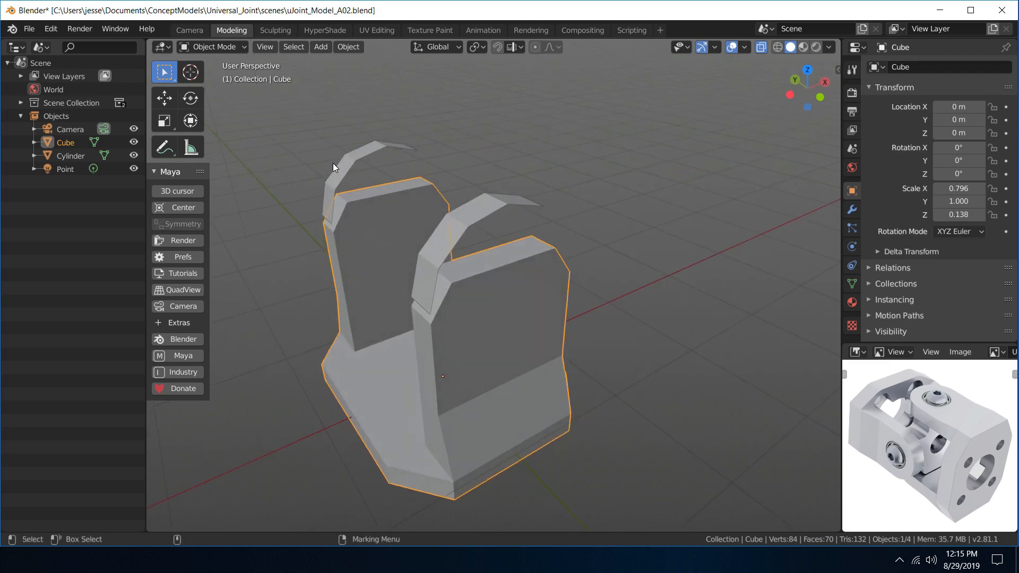
middle_click_drag(504, 209, 467, 188)
middle_click_drag(491, 211, 483, 211)
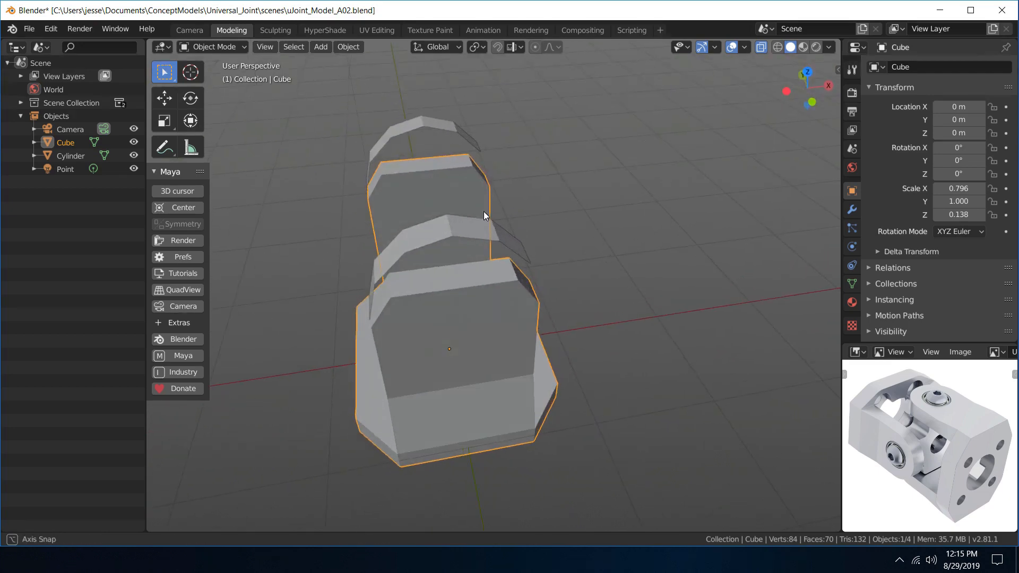
right_click_drag(453, 288, 519, 329)
left_click_drag(479, 287, 460, 277, "alt")
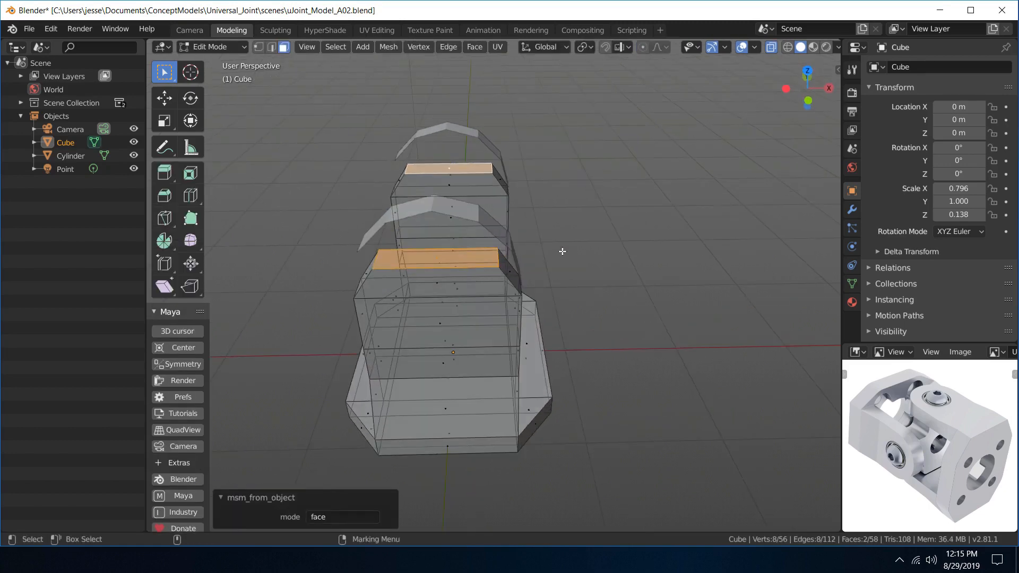
left_click(562, 251)
mouse_move(519, 260)
left_mouse_down("alt")
mouse_move(541, 252)
mouse_move(525, 260)
left_mouse_up("alt")
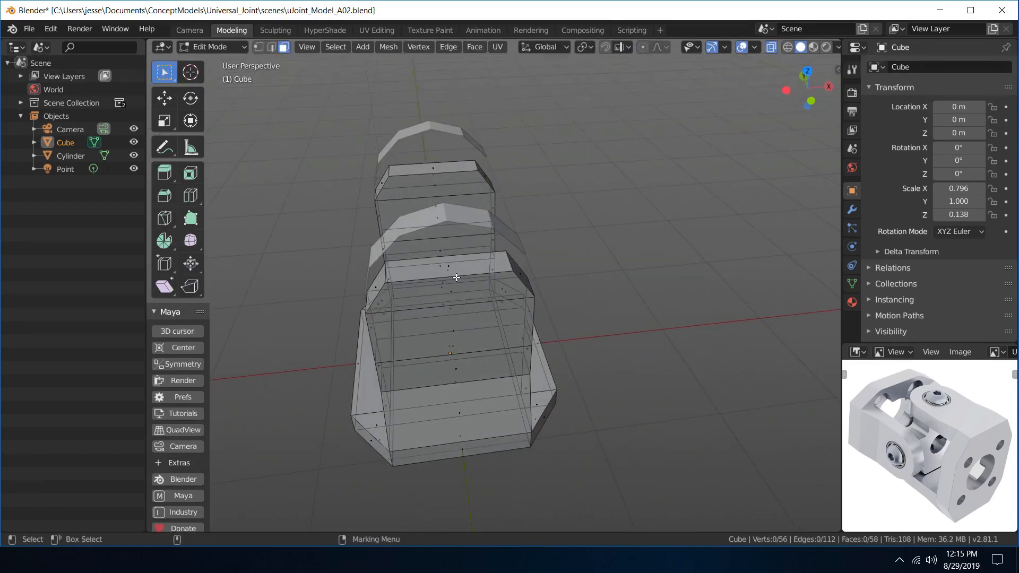
- Add one centred edge loop down the middle of the yoke, running over both arms and the base
key("ctrl+r")
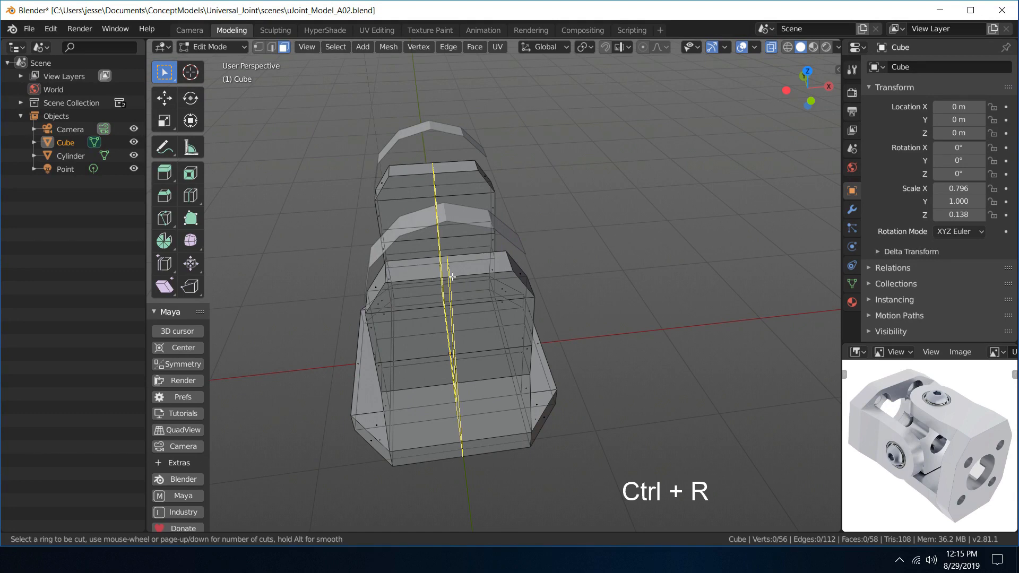
left_click(452, 276)
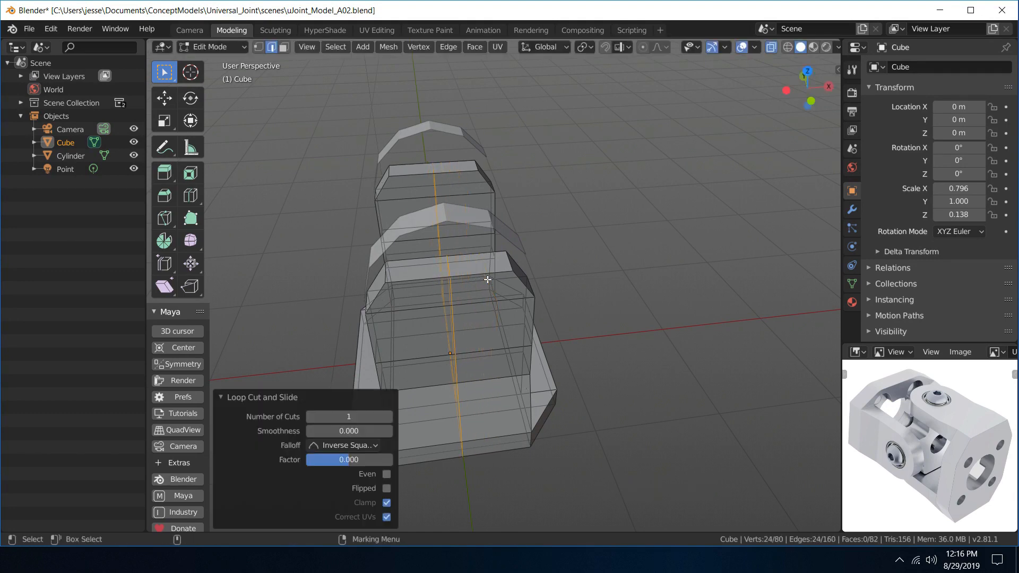
key("Escape")
- Add one more centred edge loop on each side of the yoke's middle loop, without sliding them
middle_click_drag(685, 262, 653, 206)
middle_click_drag(496, 230, 482, 212)
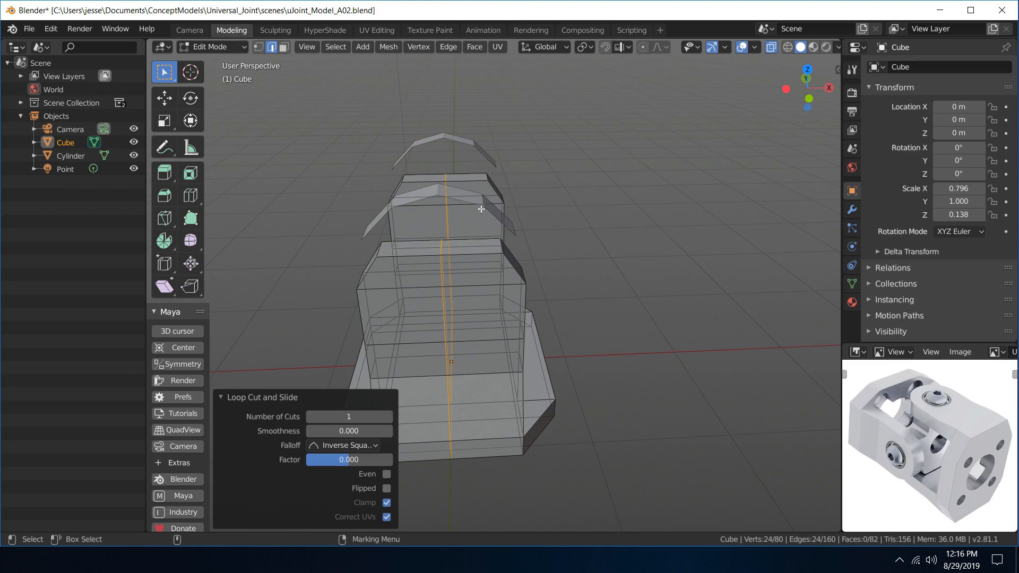
key("ctrl+r")
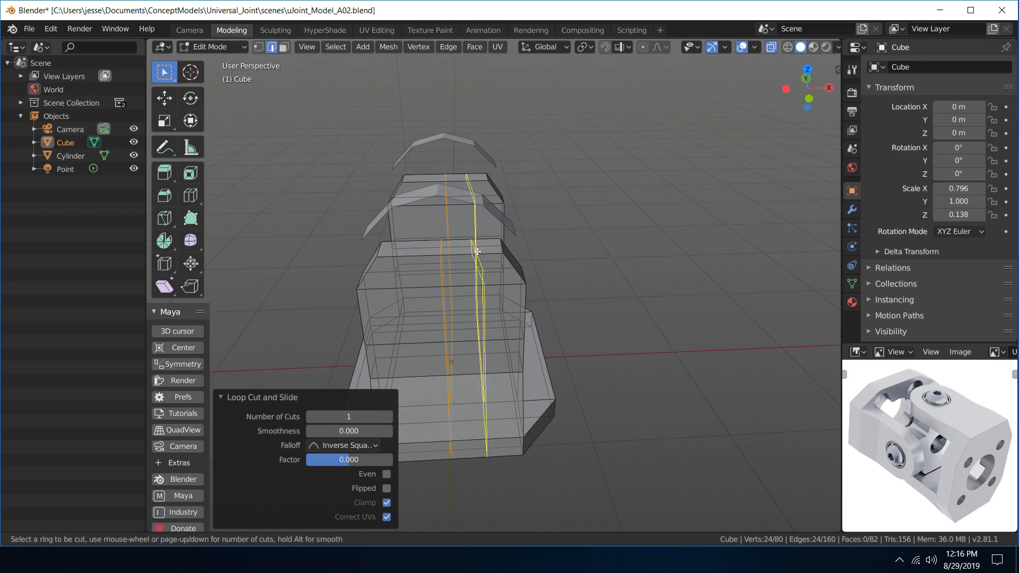
left_click(477, 251)
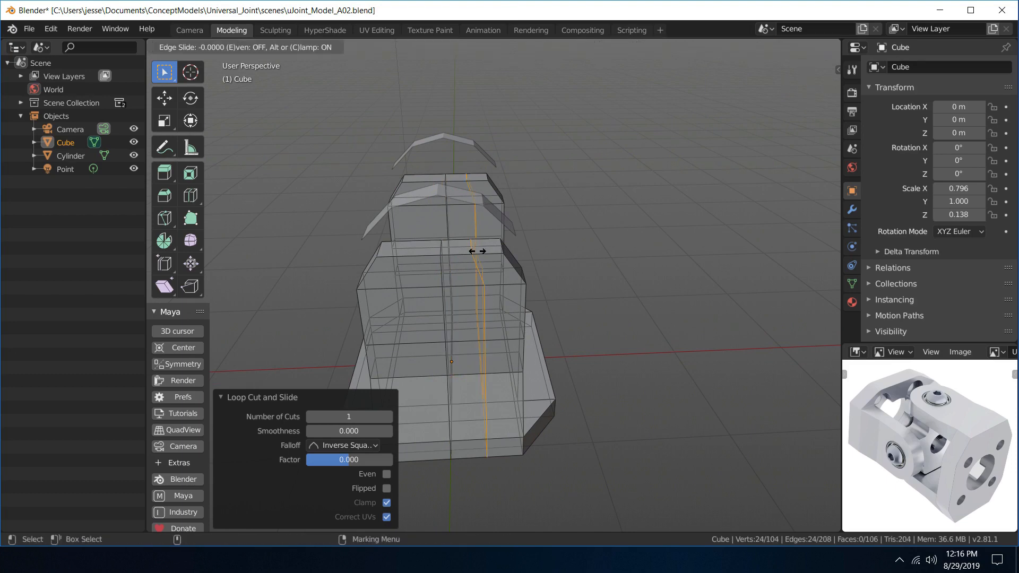
right_click(478, 251)
key("ctrl+r")
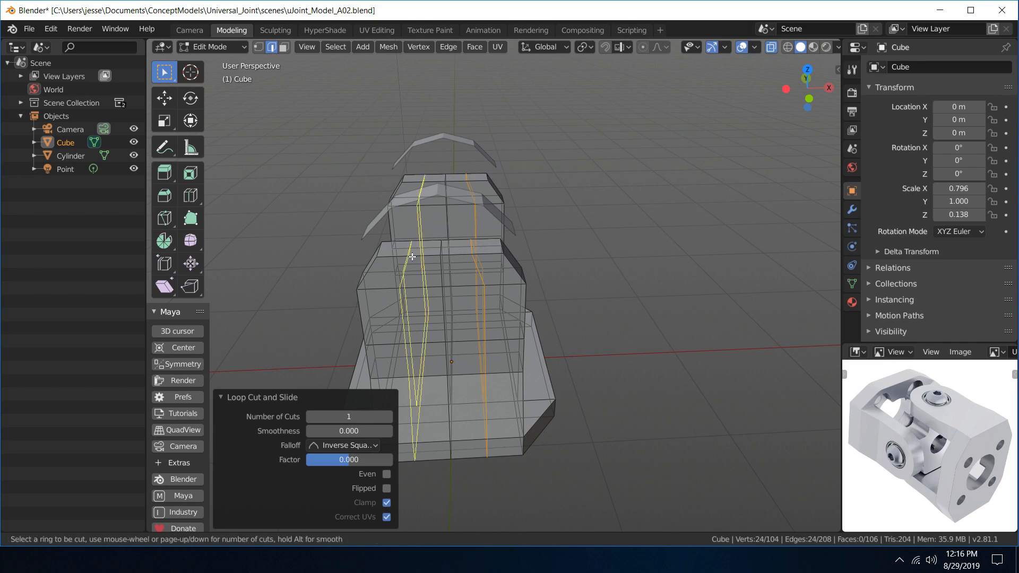
left_click(412, 256)
right_click(413, 257)
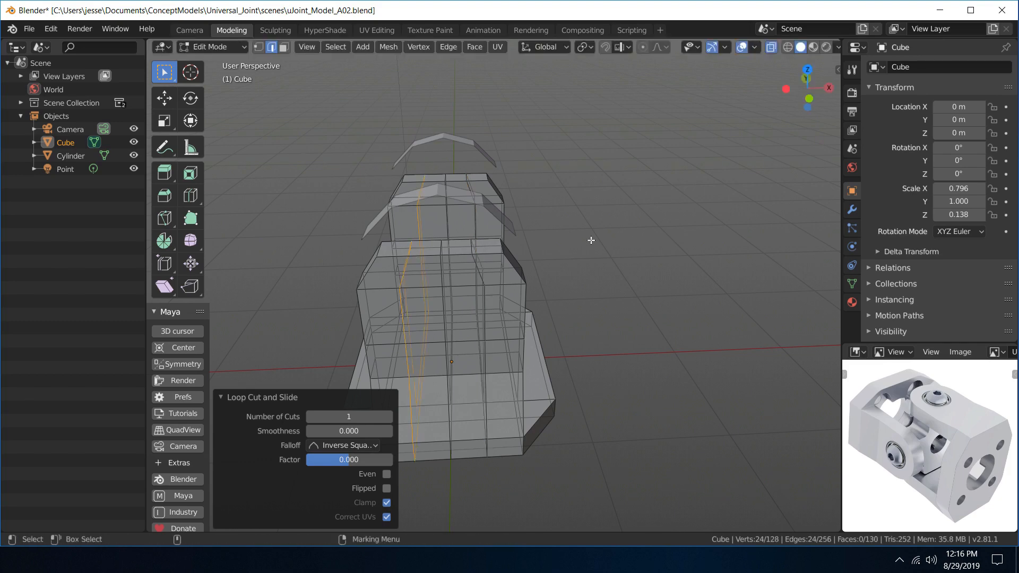
- Delete the flat top and chamfered tip faces of both yoke arms, leaving the arms open
middle_click_drag(592, 239, 588, 205)
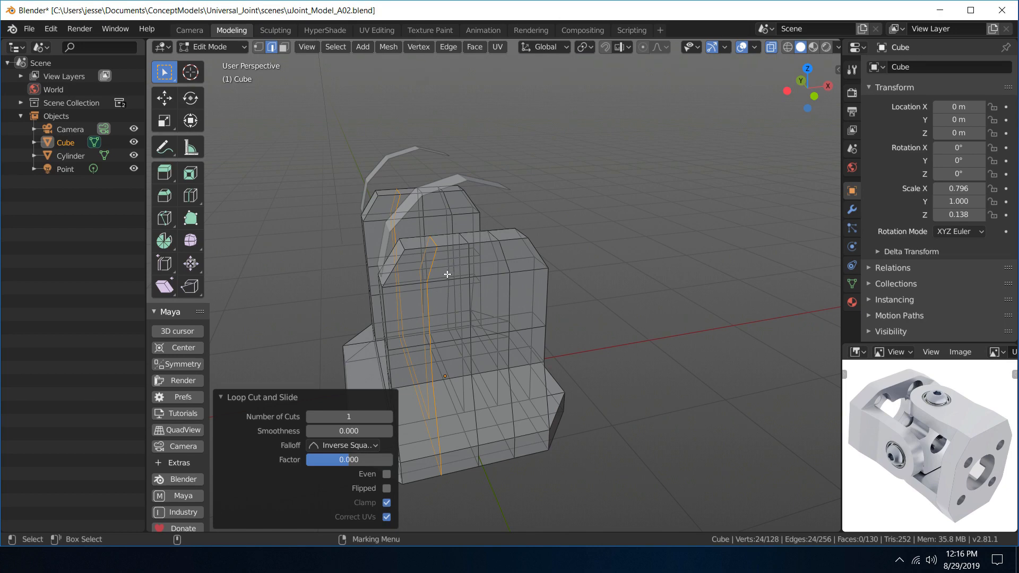
right_click_drag(458, 254, 554, 301)
left_click_drag(569, 195, 557, 189, "alt")
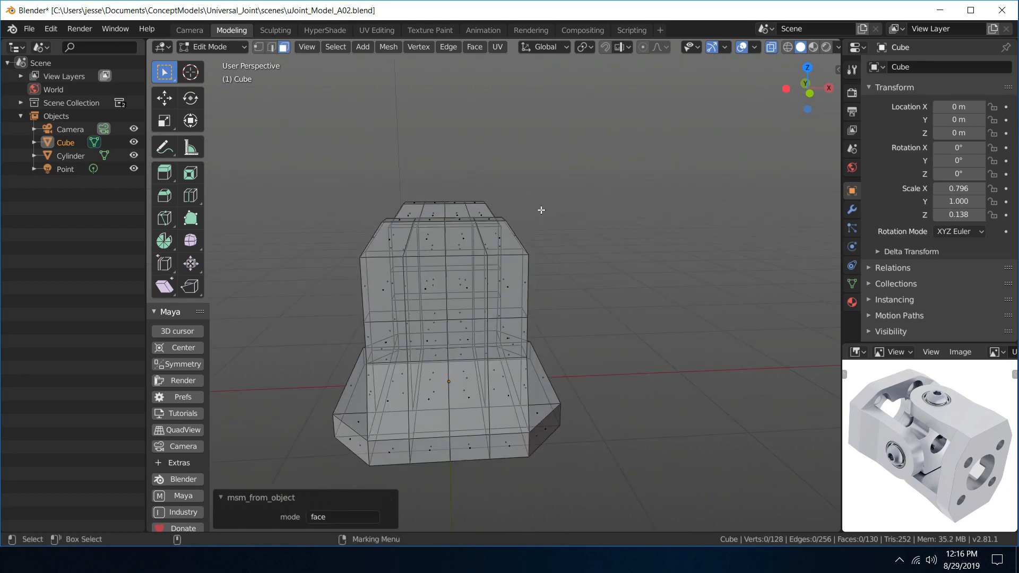
left_click_drag(405, 176, 593, 233, "alt")
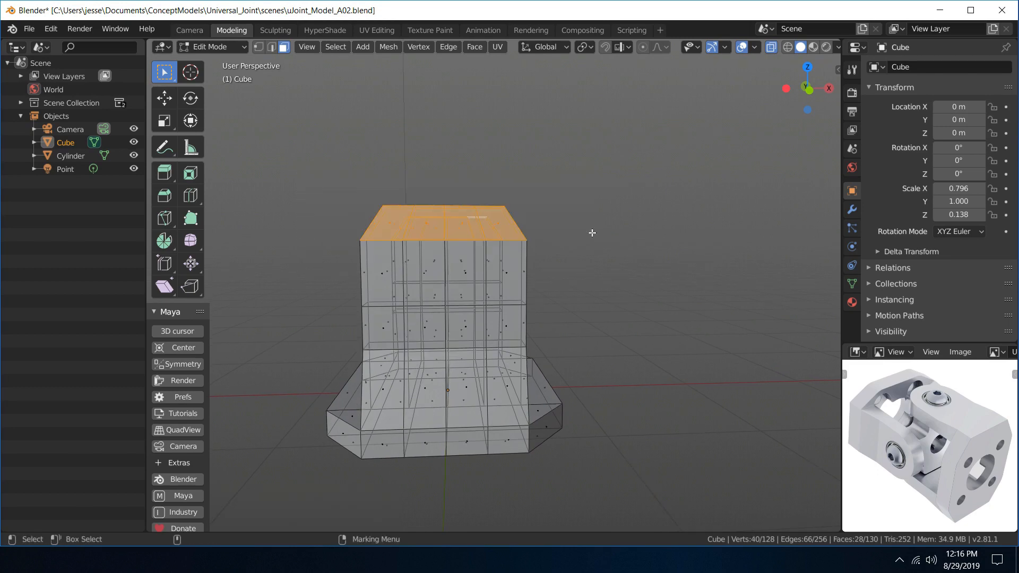
key("Delete")
left_click_drag(511, 205, 508, 262, "alt")
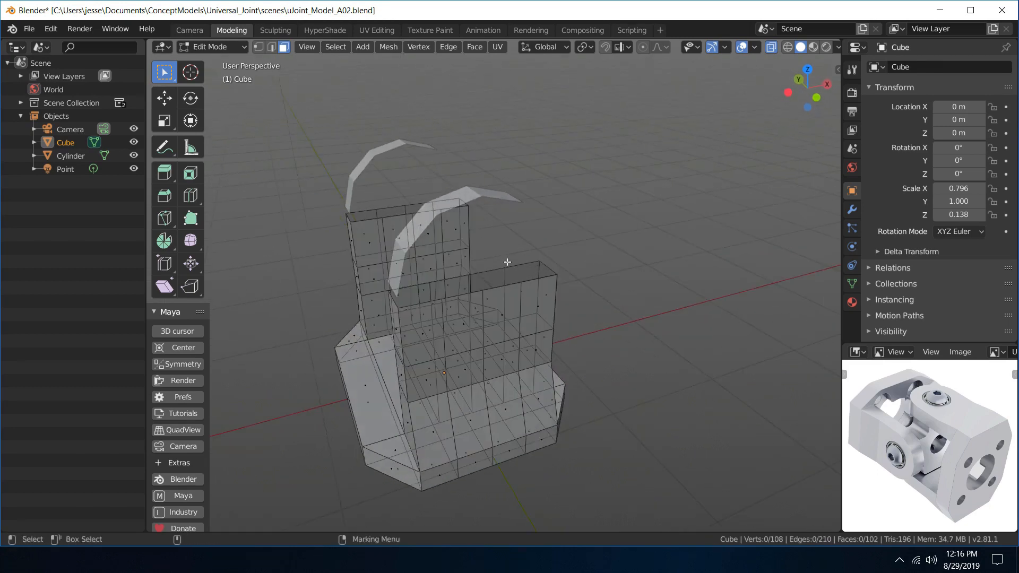
- Return to Object Mode and lower the arched strips by about 0.06 m along Z onto the open arm ends
right_click_drag(486, 280, 536, 232)
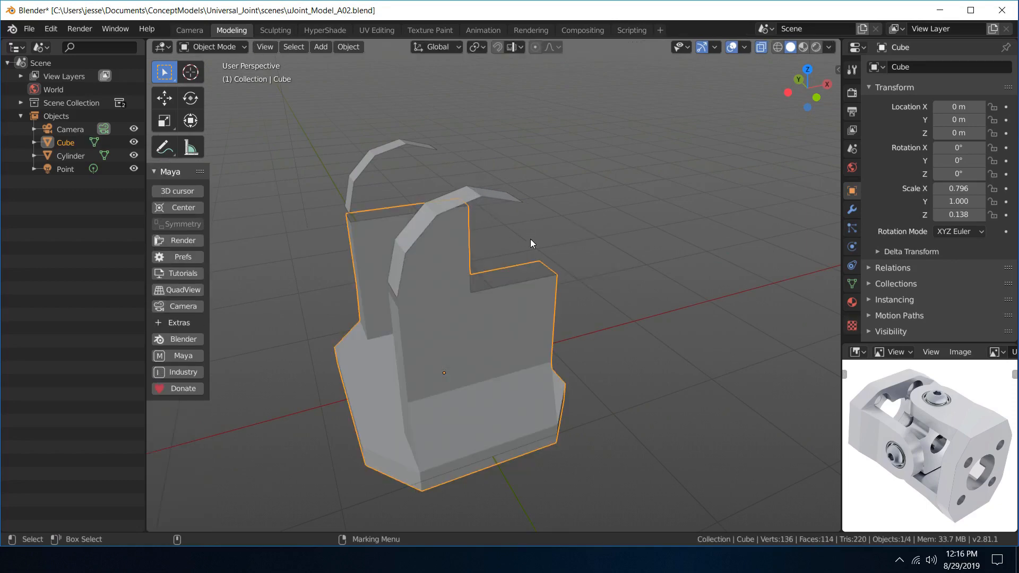
left_click(510, 209)
left_click_drag(511, 209, 563, 180, "alt")
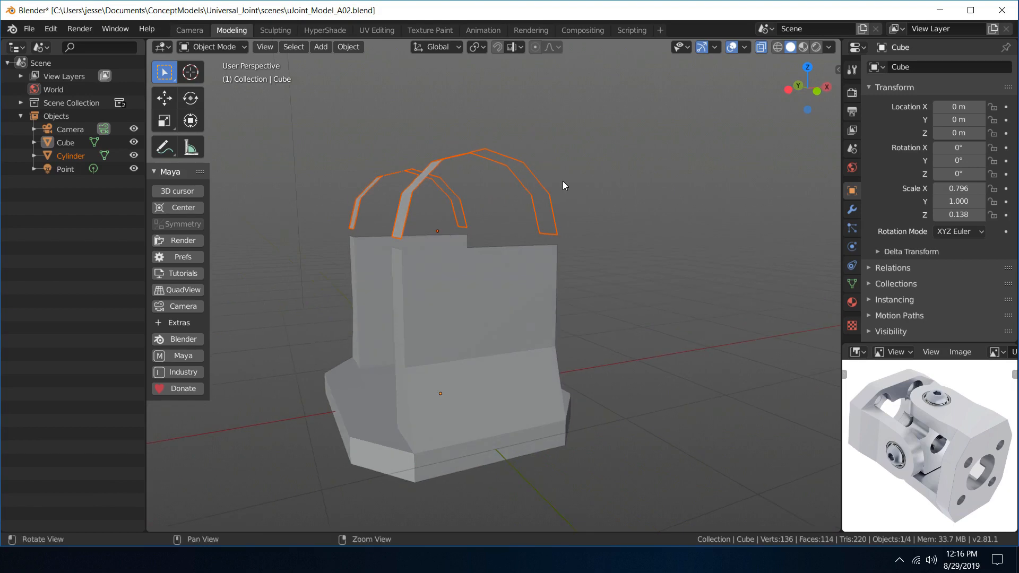
key("w")
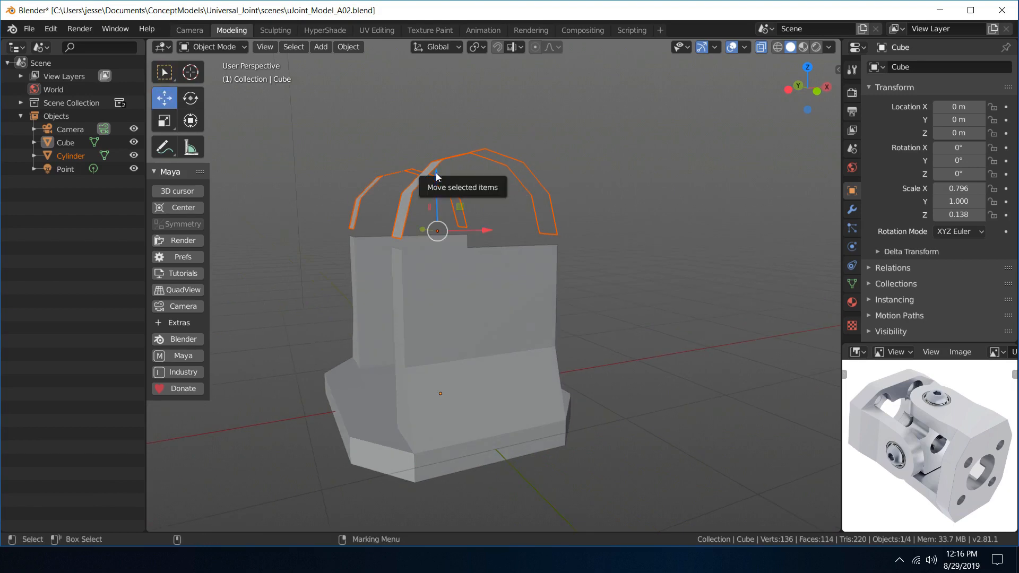
left_click_drag(439, 175, 438, 181)
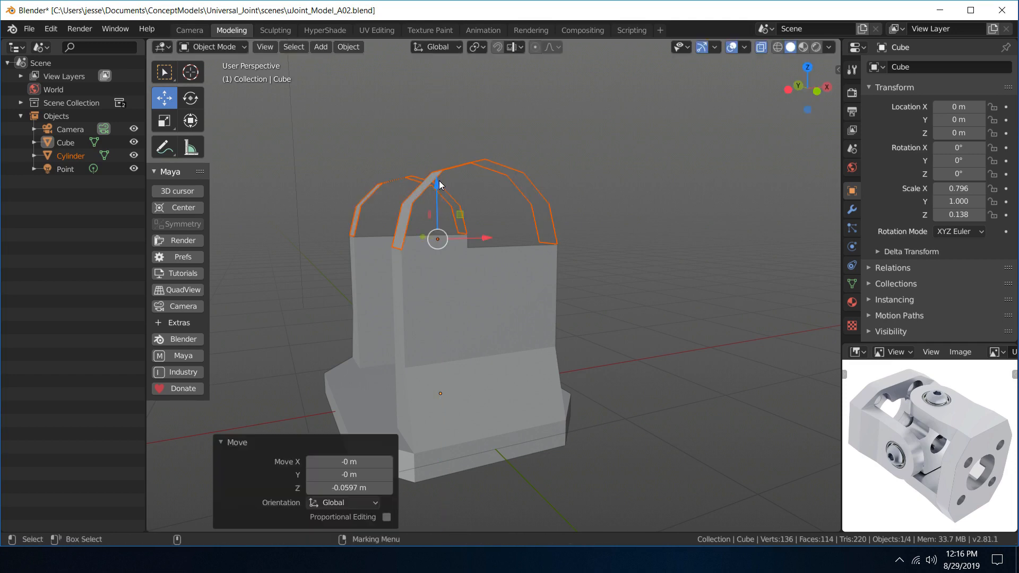
- Join the arched strips into the yoke mesh as one object, with the yoke as the active object
key("q")
mouse_move(591, 170)
middle_mouse_down()
mouse_move(568, 205)
mouse_move(587, 187)
middle_mouse_up()
left_click(523, 289, "shift")
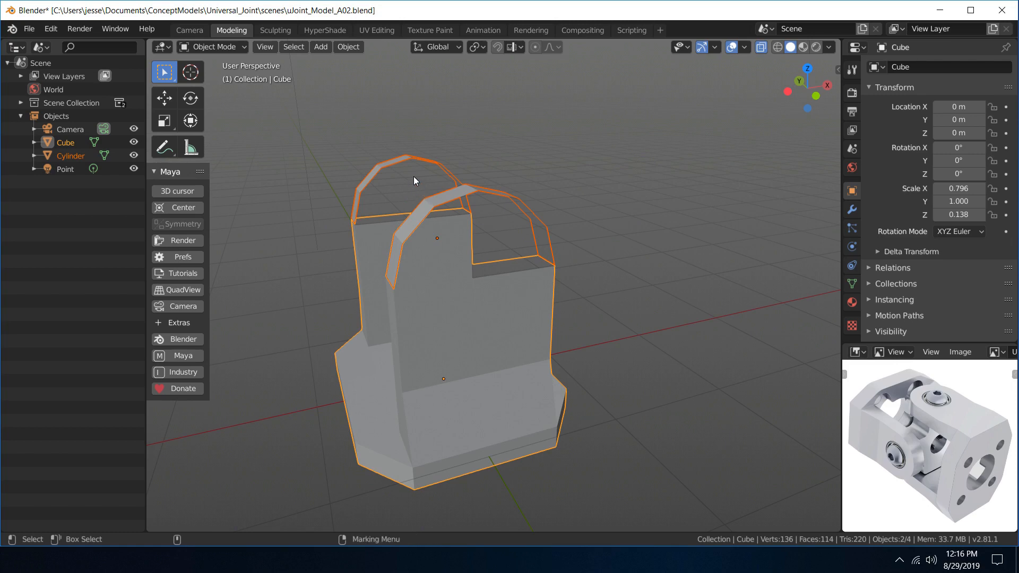
left_click(354, 48)
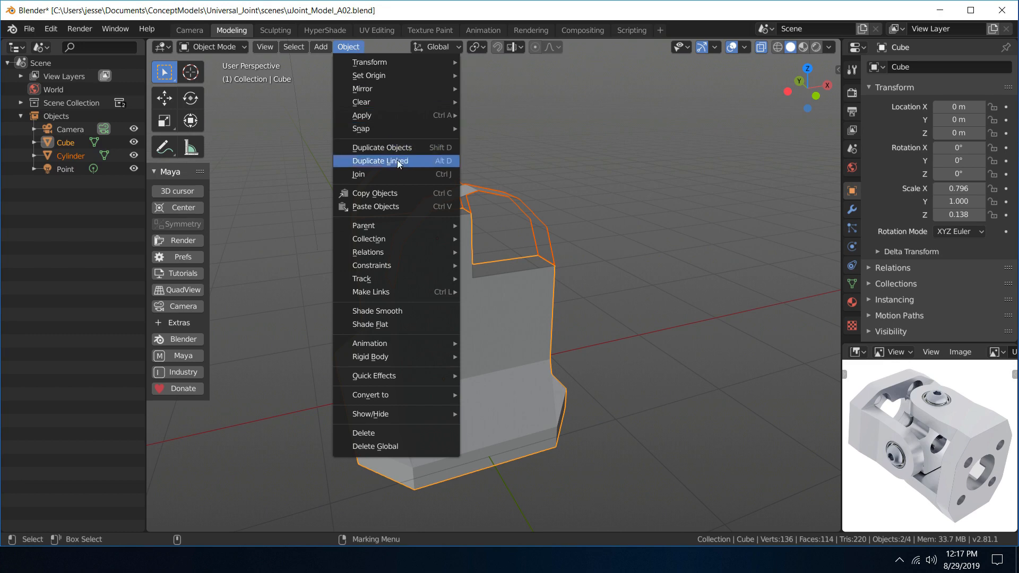
left_click(413, 175)
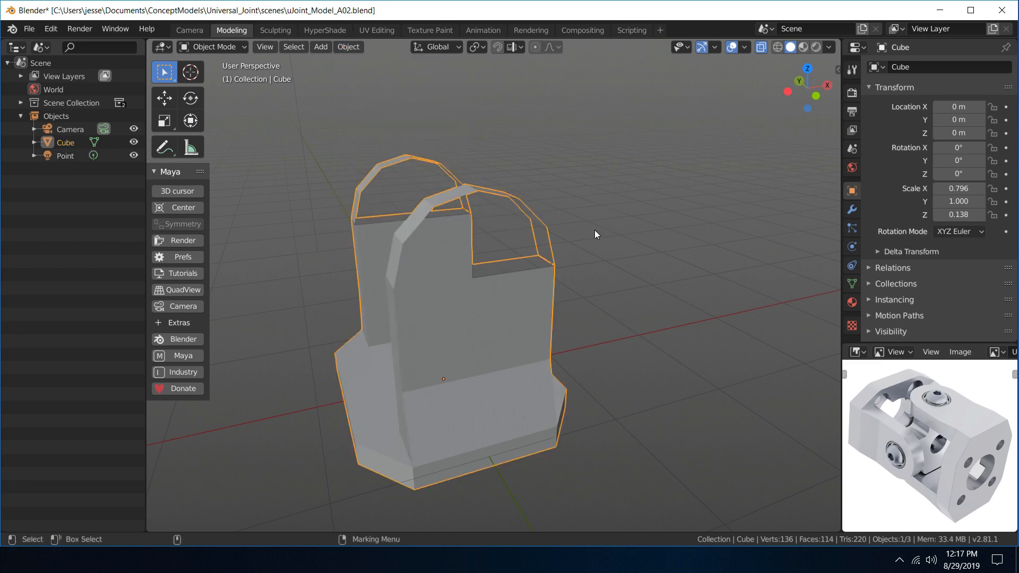
- Examine the seam between the arched strip and the arm in vertex editing, picking the arm's inner corner vertex
left_click_drag(557, 213, 545, 248, "alt")
scroll(482, 351, "up", 4)
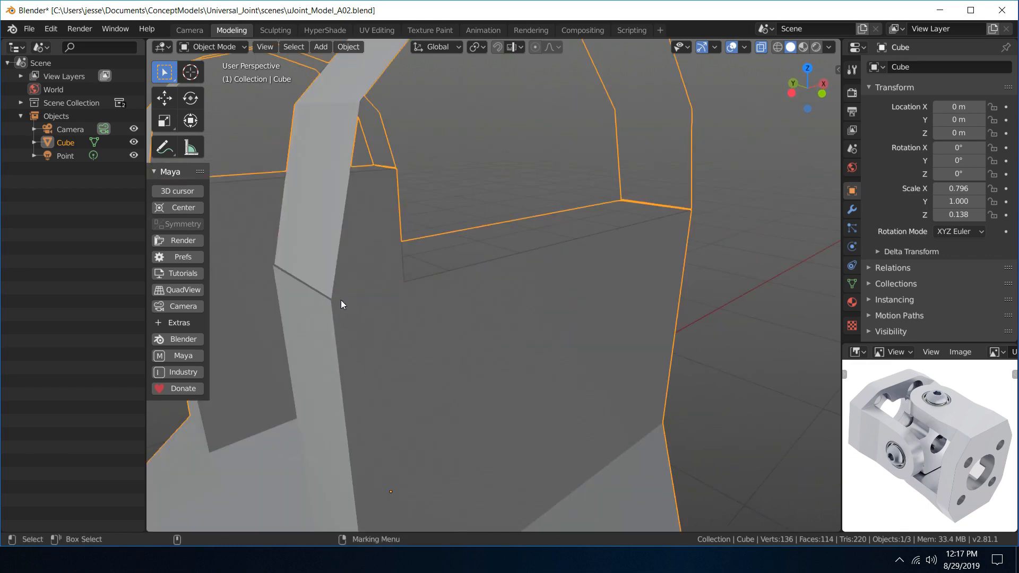
right_click_drag(355, 320, 333, 309)
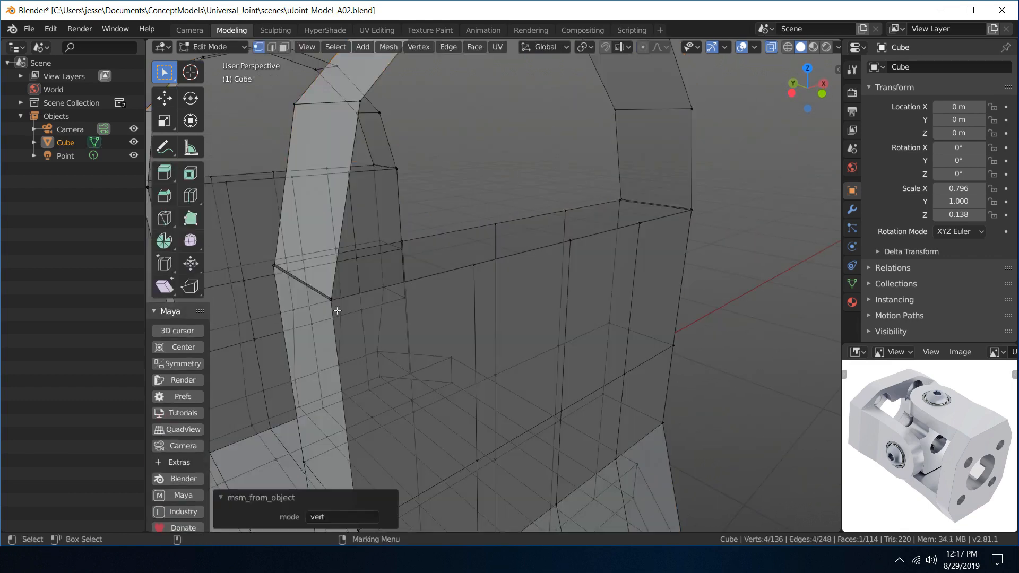
left_click_drag(373, 321, 487, 302, "alt")
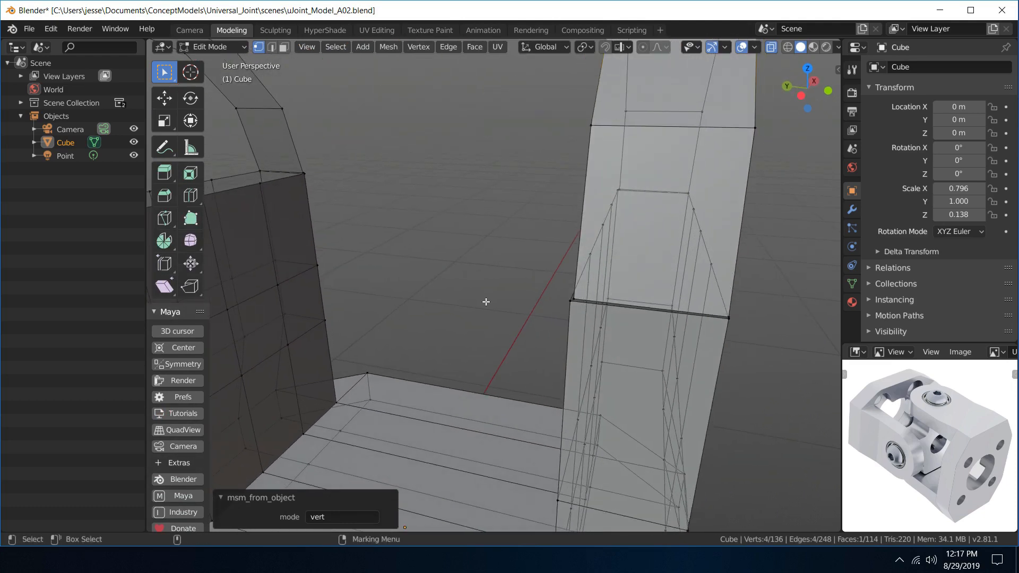
left_click(569, 303)
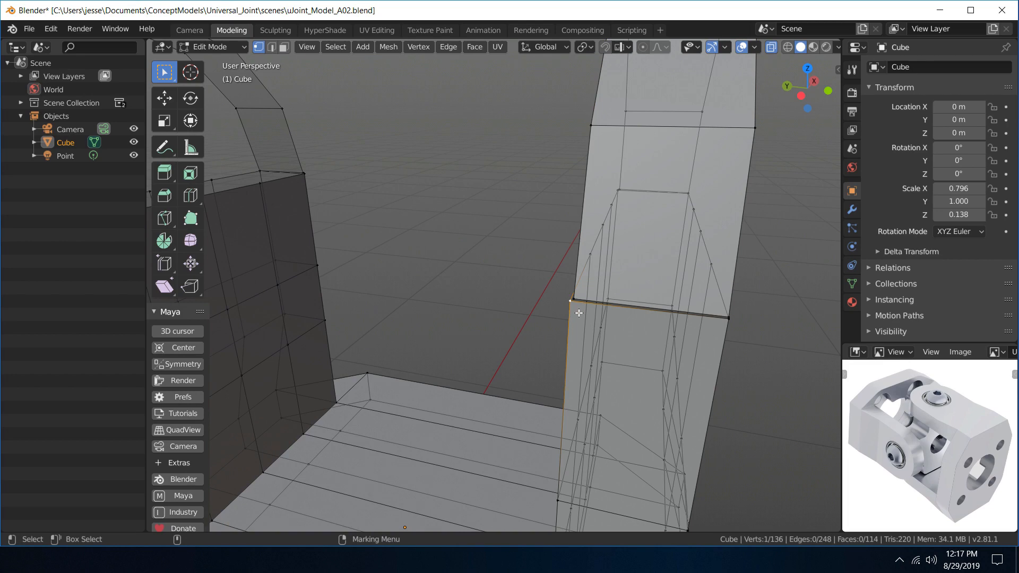
- Select the inner edge loops of both arched strips in edge editing and activate the Scale tool
left_click_drag(577, 307, 525, 275, "alt")
scroll(524, 255, "down", 6)
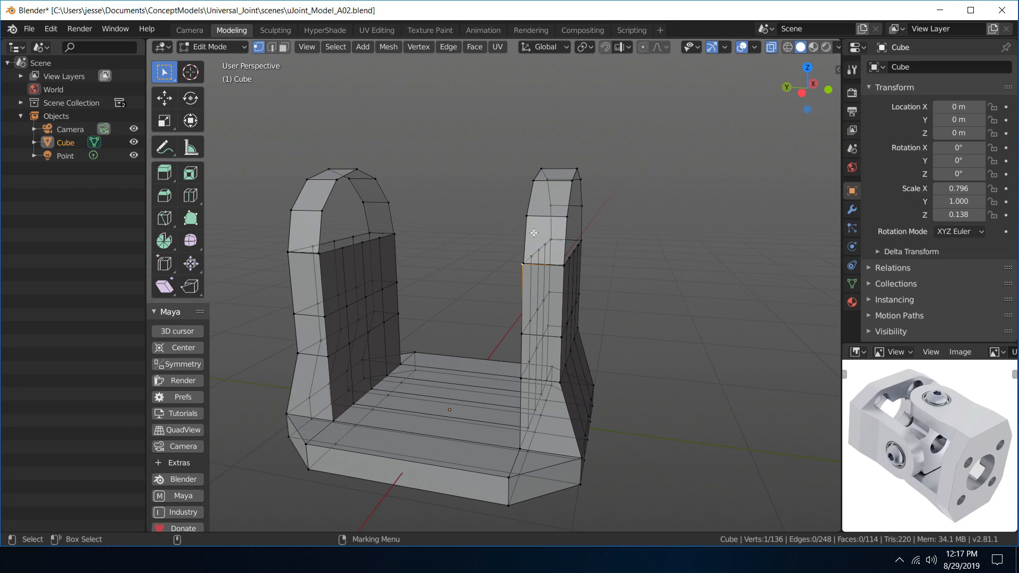
right_click_drag(524, 233, 519, 164)
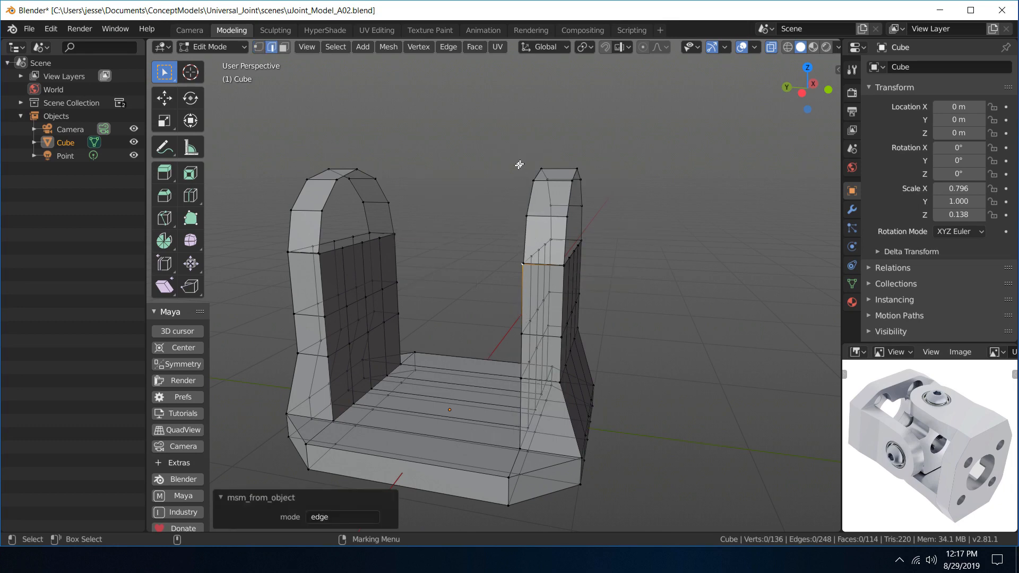
double_click(531, 199)
left_click_drag(414, 171, 452, 192, "alt")
double_click(354, 229, "shift")
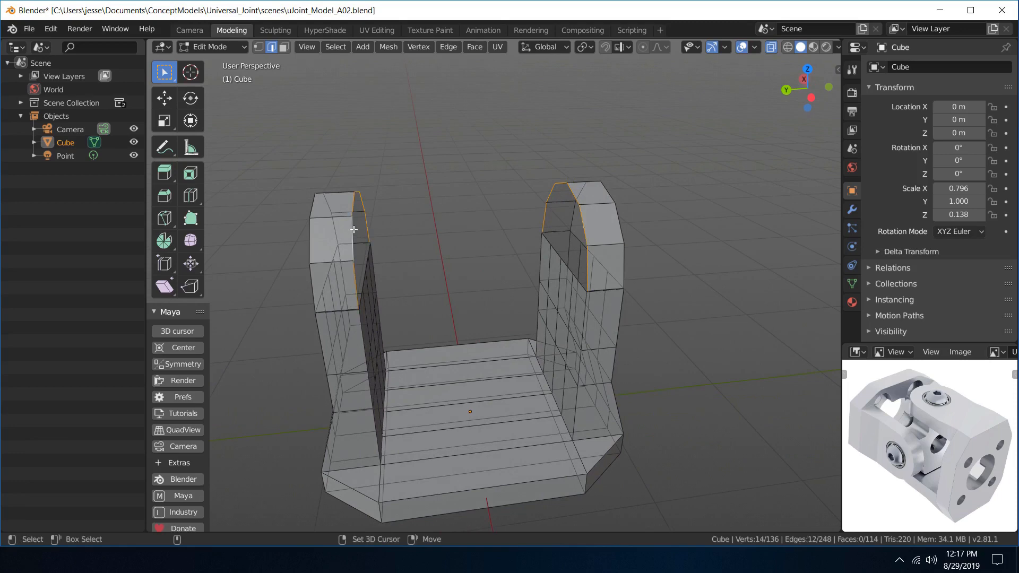
scroll(462, 266, "up", 3)
left_click_drag(575, 229, 537, 204, "alt")
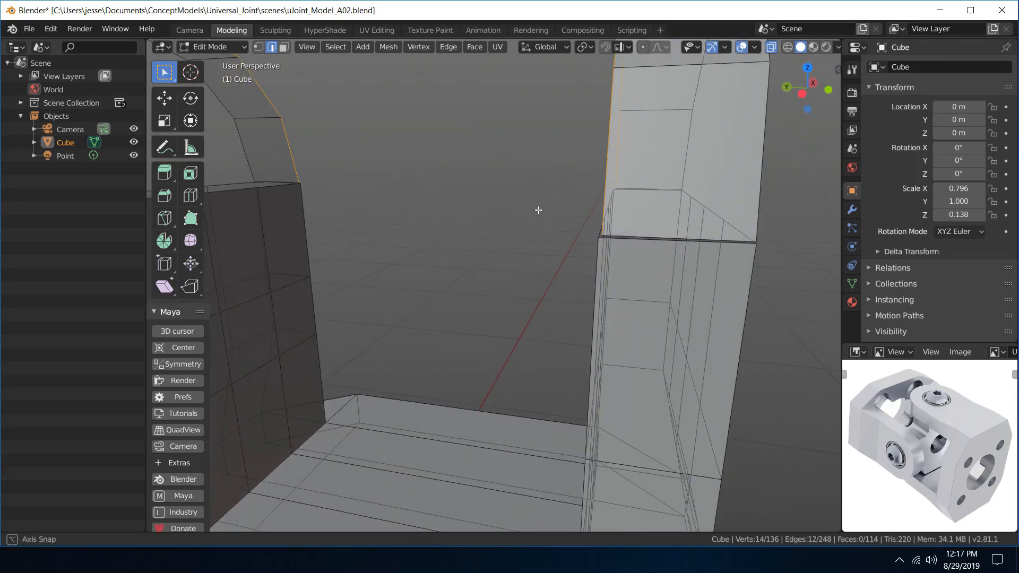
key("r")
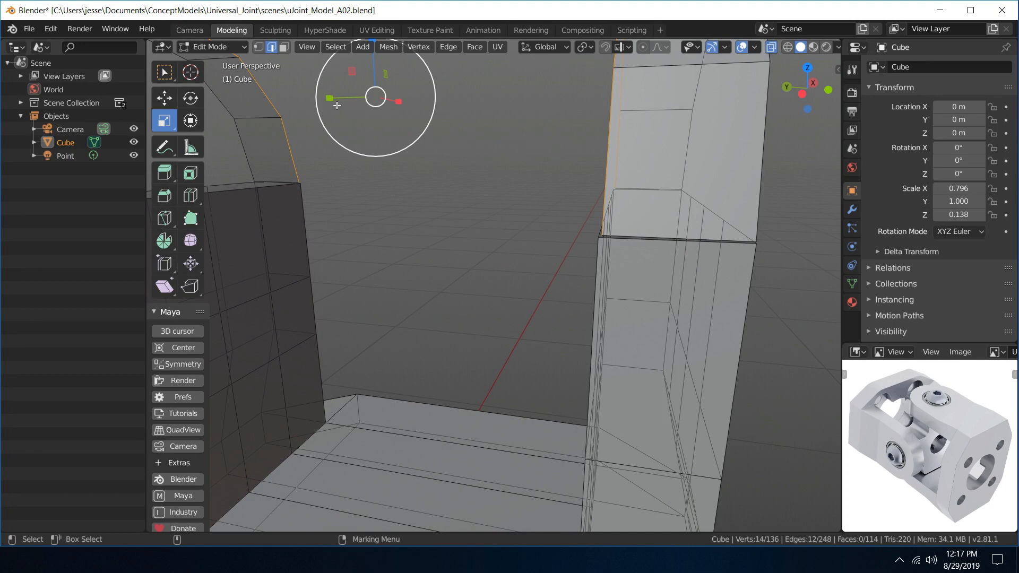
- Try to scale the strips' inner edge loops along Y by about 1.011
left_click_drag(330, 98, 327, 99)
key("Caps_Lock")
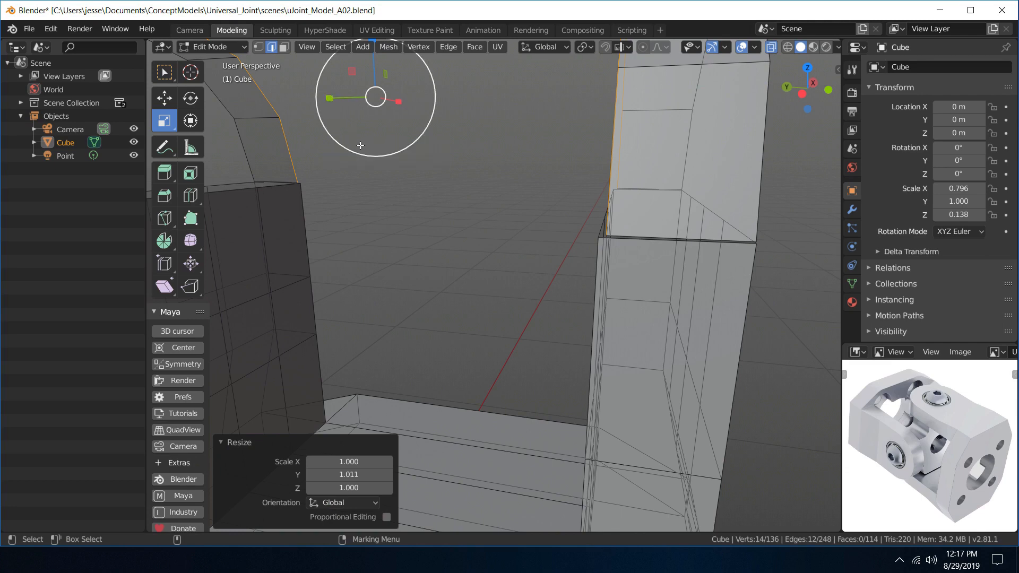
key("ctrl+z")
- Scale the strips' inner edge loops along Y by about 0.991 to line them up with the arms' inner faces
left_click_drag(393, 110, 396, 104, "alt")
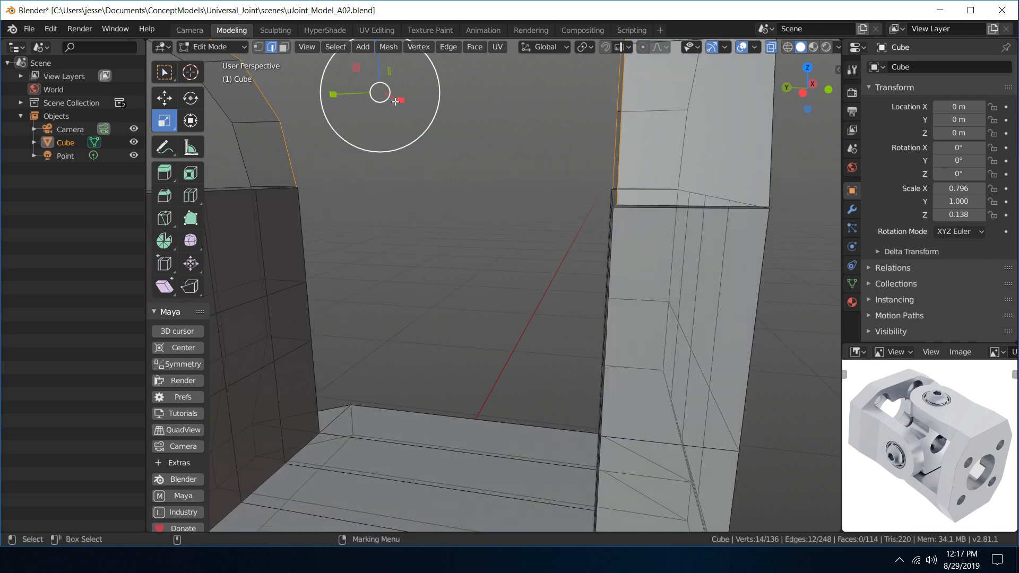
left_click_drag(330, 96, 301, 97)
scroll(471, 136, "down", 4)
left_click_drag(471, 136, 483, 114, "alt")
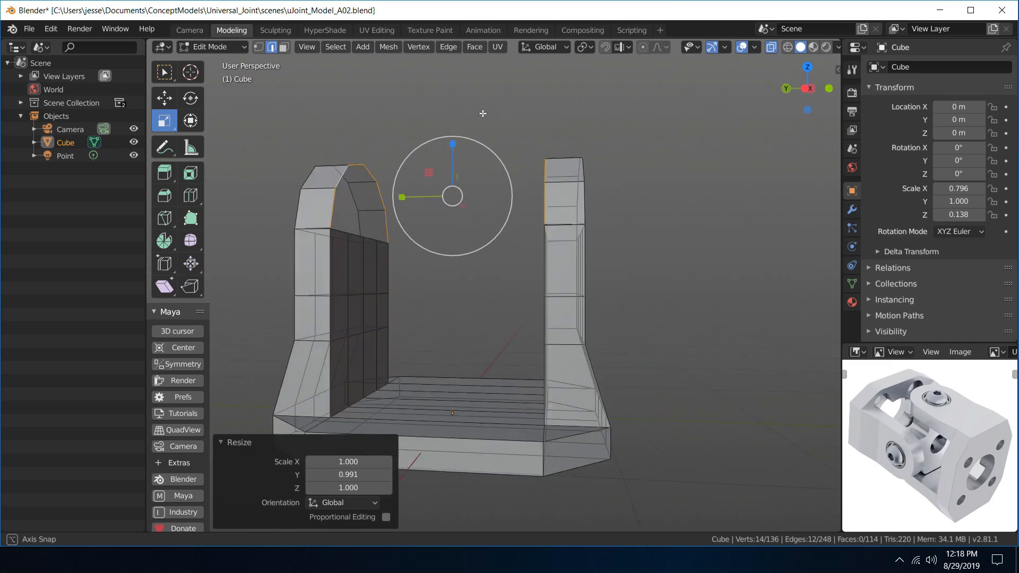
- In vertex editing, merge the strip and arm vertices at the inner corner of the arm's near end with At Last
key("q")
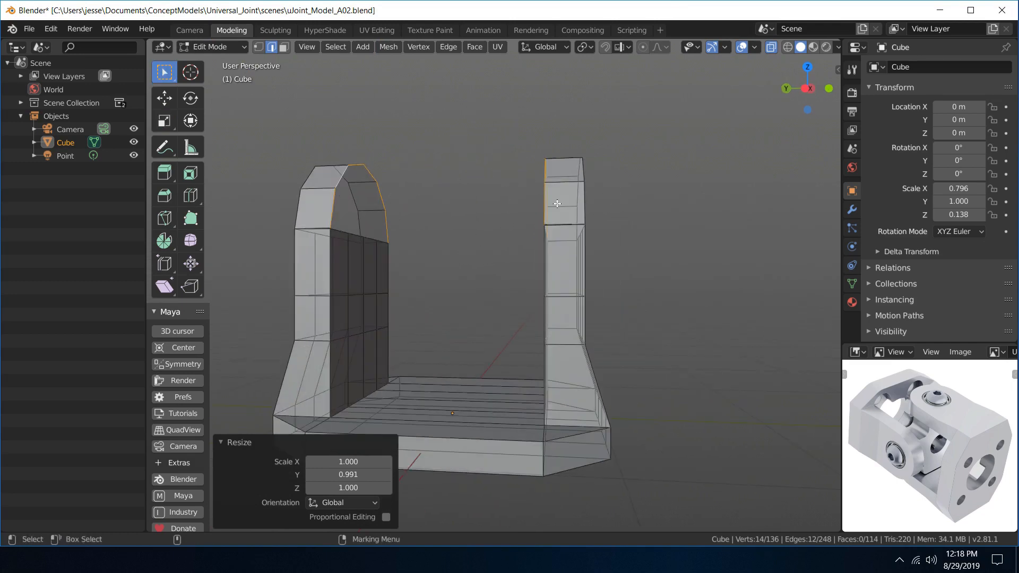
right_click_drag(558, 203, 455, 204)
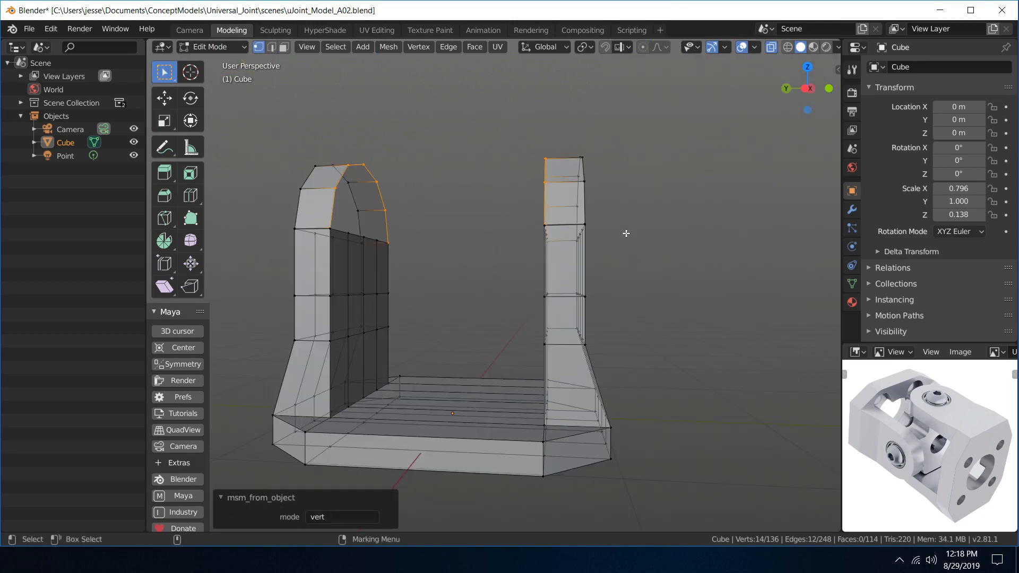
left_click(545, 225)
key("f")
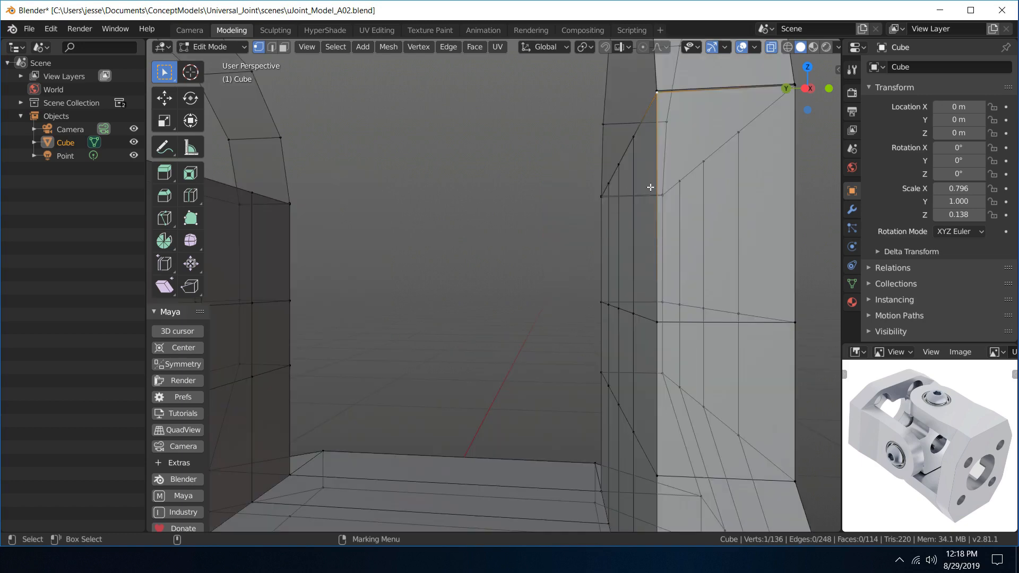
left_click(657, 80, "shift")
left_click(409, 48)
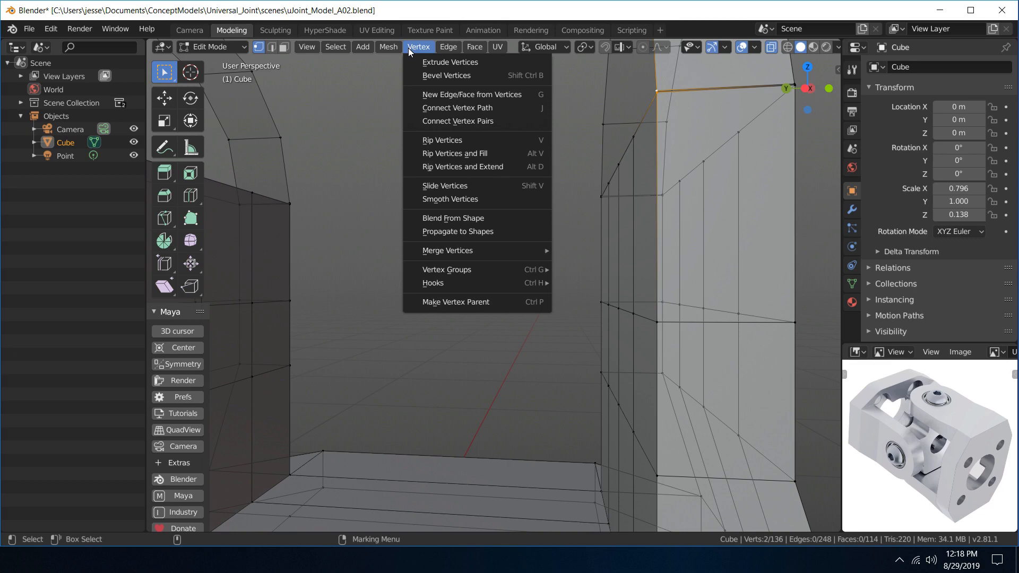
mouse_move(497, 250)
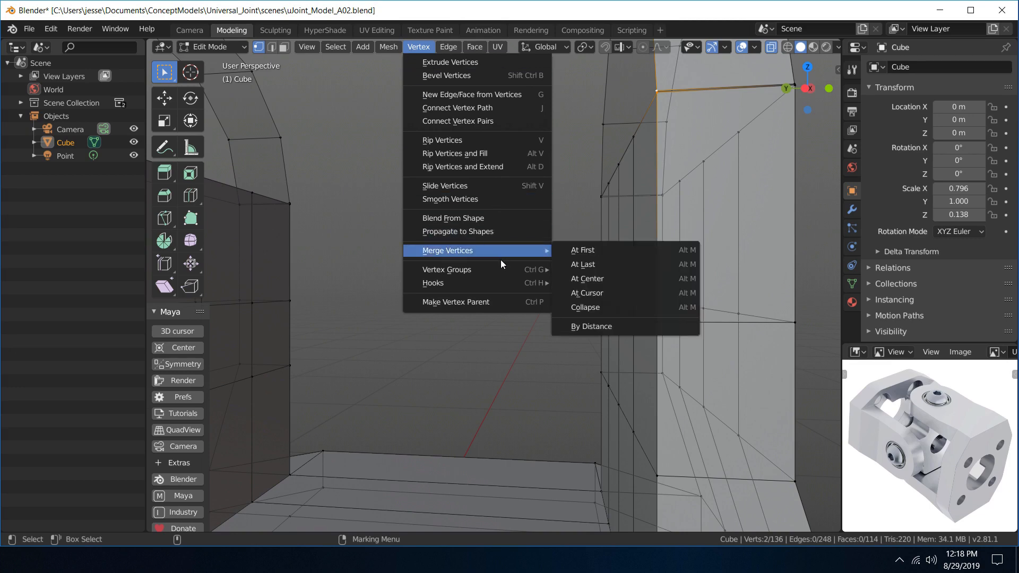
left_click(639, 266)
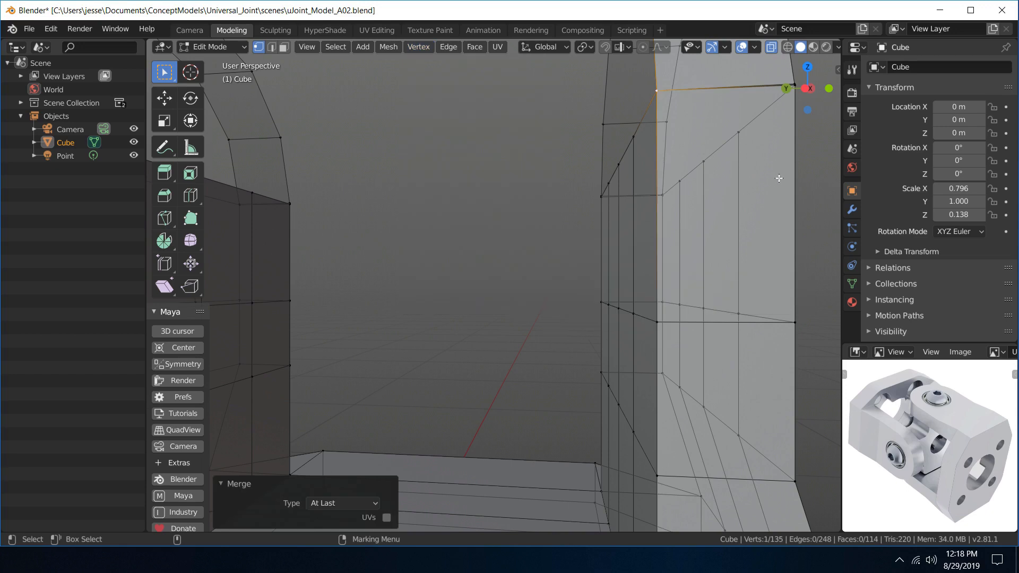
- Merge the strip and arm vertices at the outer corner of the same arm end with At Last
middle_click_drag(770, 156, 575, 225, "shift")
left_click(482, 230, "shift")
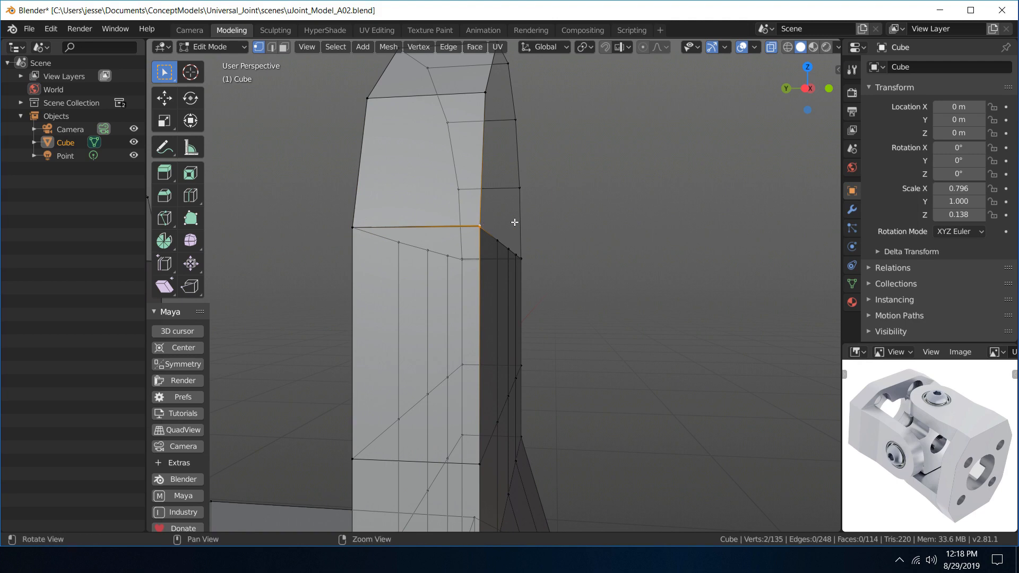
key("alt+m")
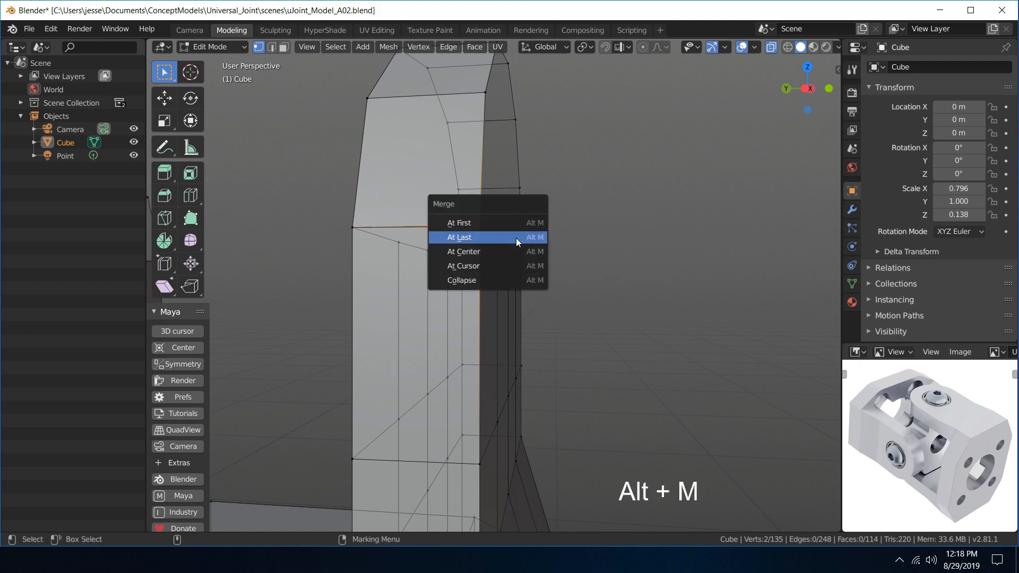
left_click(514, 238)
- Merge the vertex pairs at the outer and inner corners of the same arm's opposite end with At Last
middle_click_drag(516, 237, 503, 211)
left_click_drag(503, 211, 420, 245, "alt")
scroll(484, 269, "up", 4)
left_click(453, 242)
left_click(453, 238, "shift")
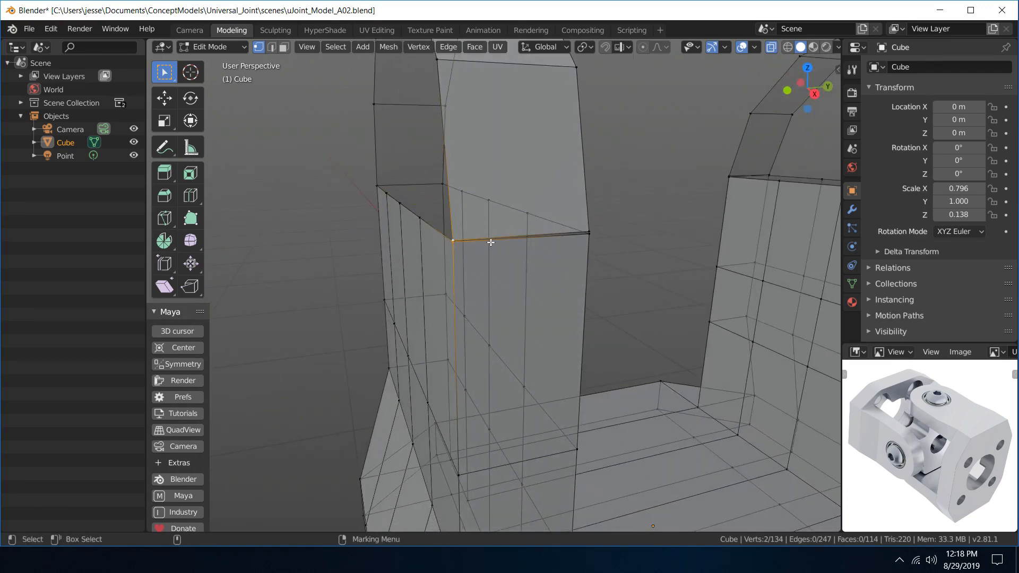
key("m")
left_click(491, 242)
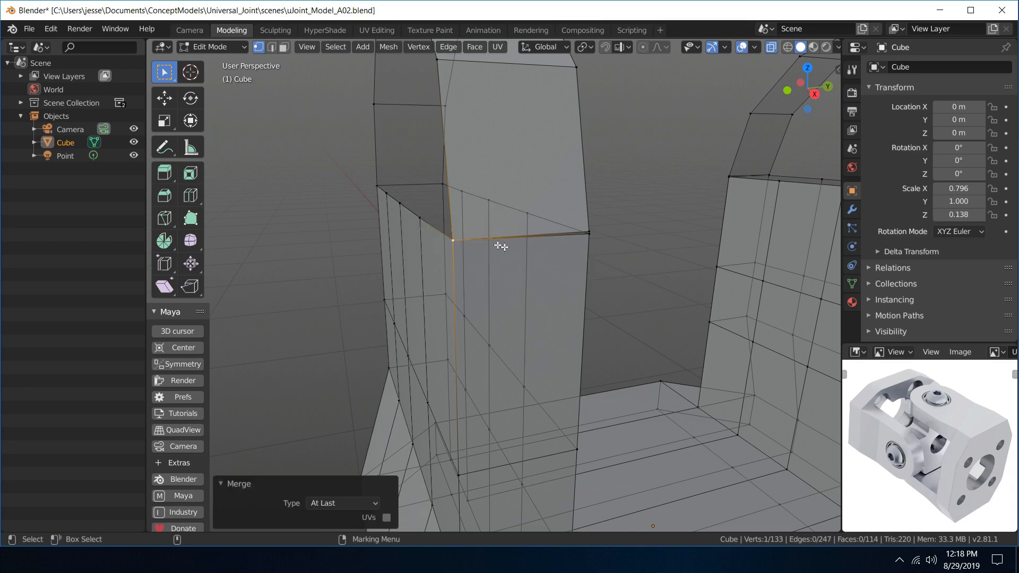
left_click(590, 234, "shift")
key("m")
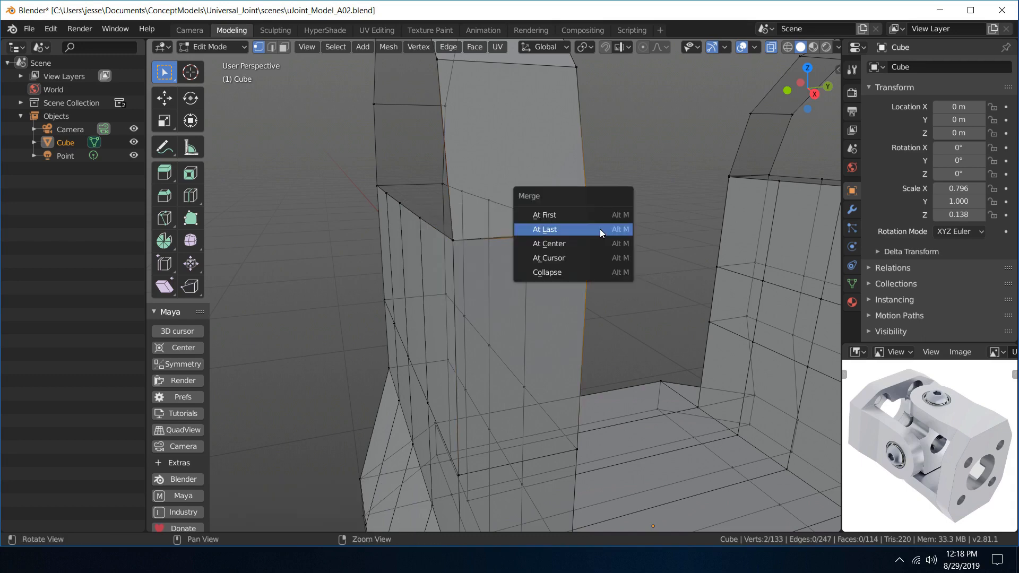
left_click(600, 229)
left_click_drag(600, 228, 609, 219, "alt")
left_click(565, 176)
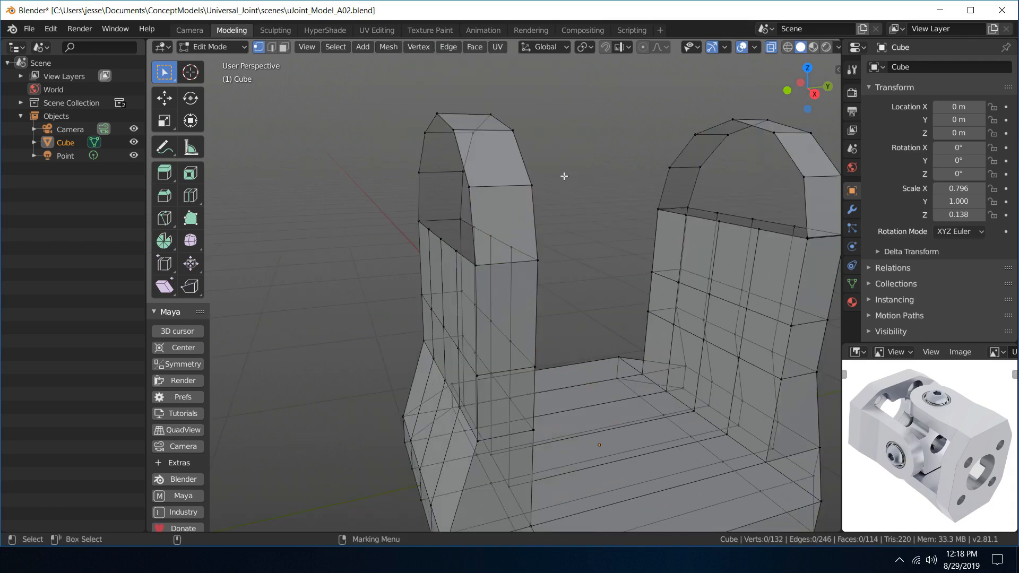
- On the second arm, merge the seam's outer and inner corner vertex pairs at one end with At Last
left_click_drag(537, 168, 703, 171, "alt")
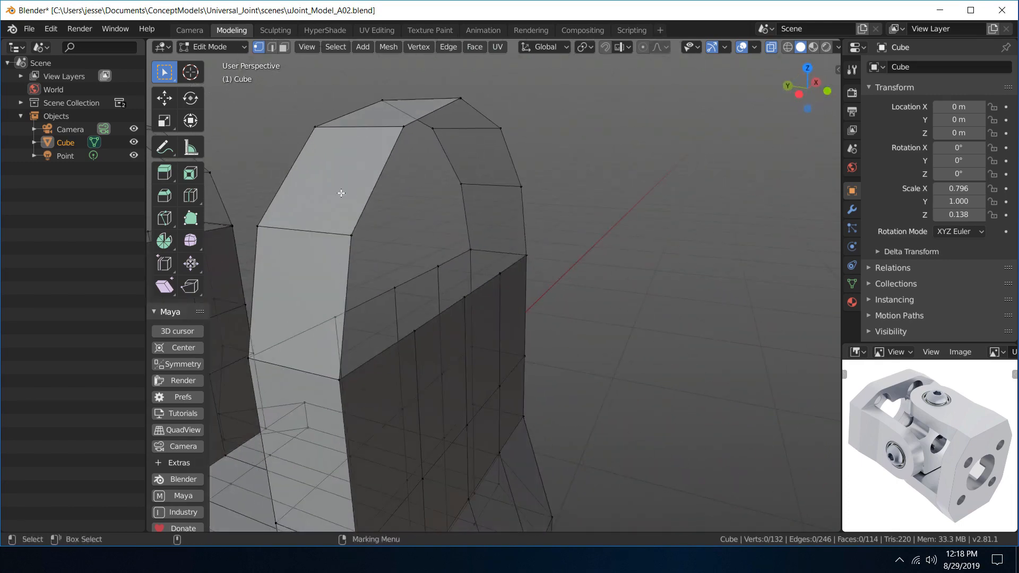
left_click_drag(281, 203, 303, 203, "alt")
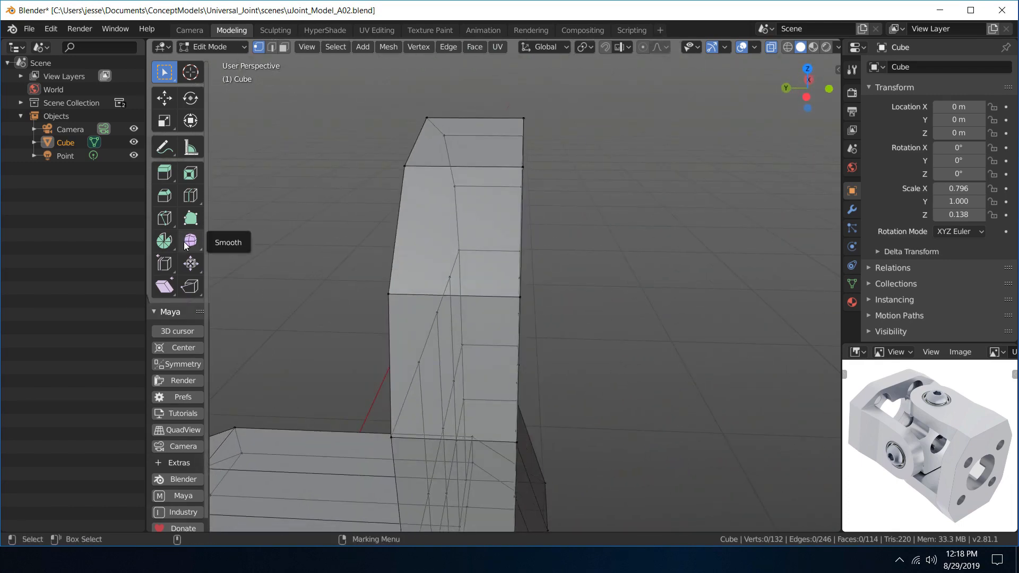
left_click_drag(258, 230, 515, 167, "alt")
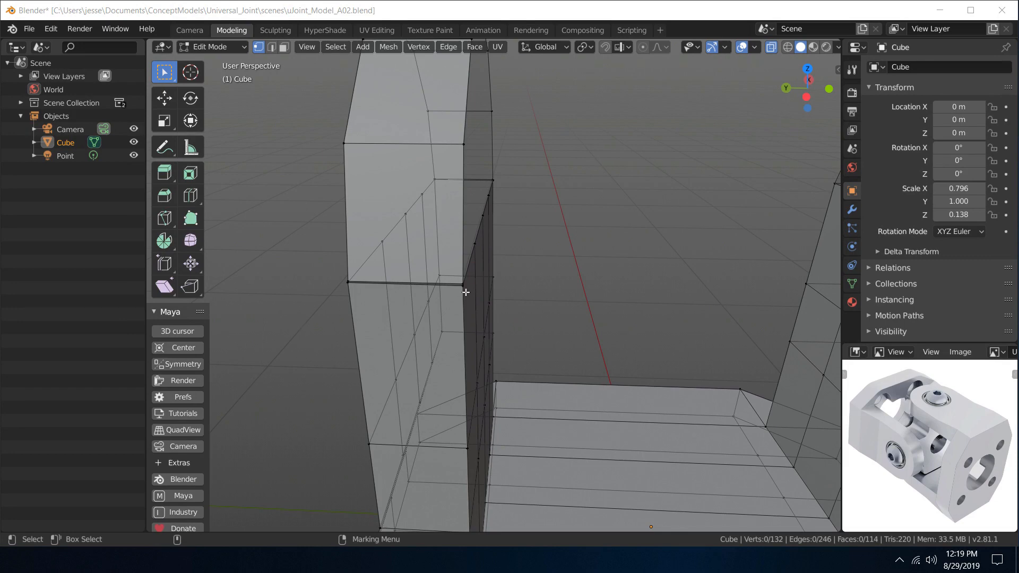
left_click(351, 278)
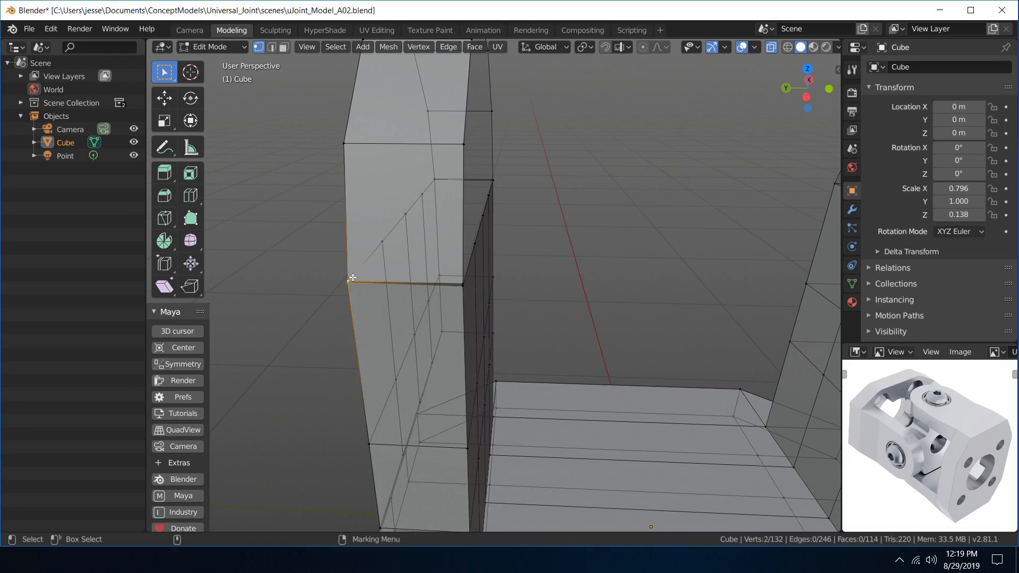
key("alt+m")
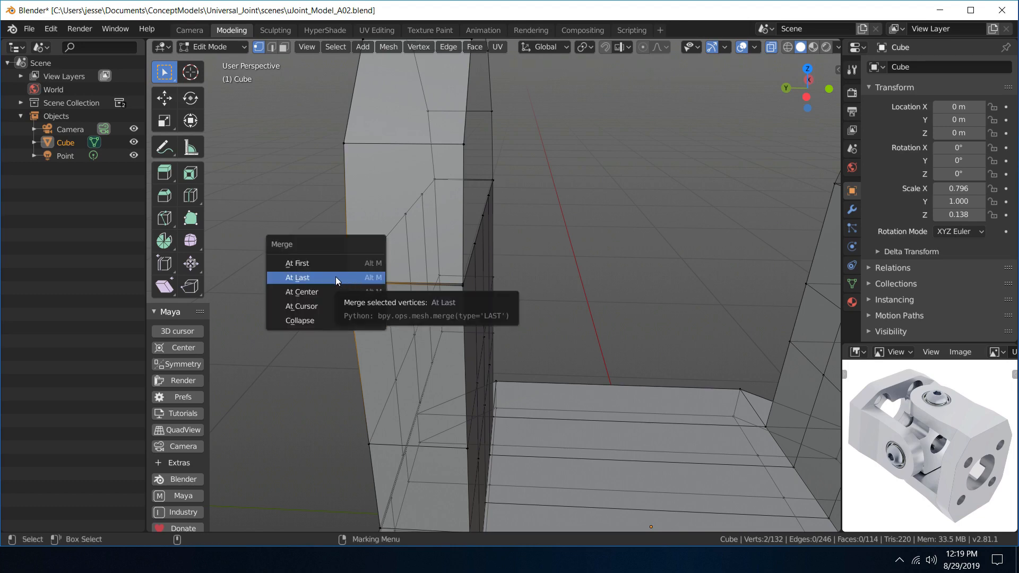
left_click(329, 283)
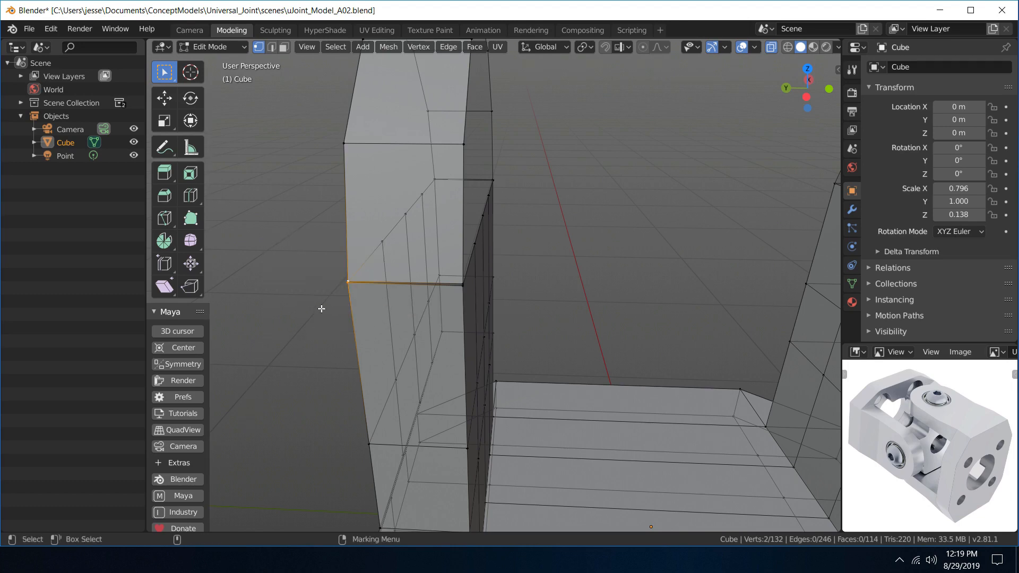
key("shift+r")
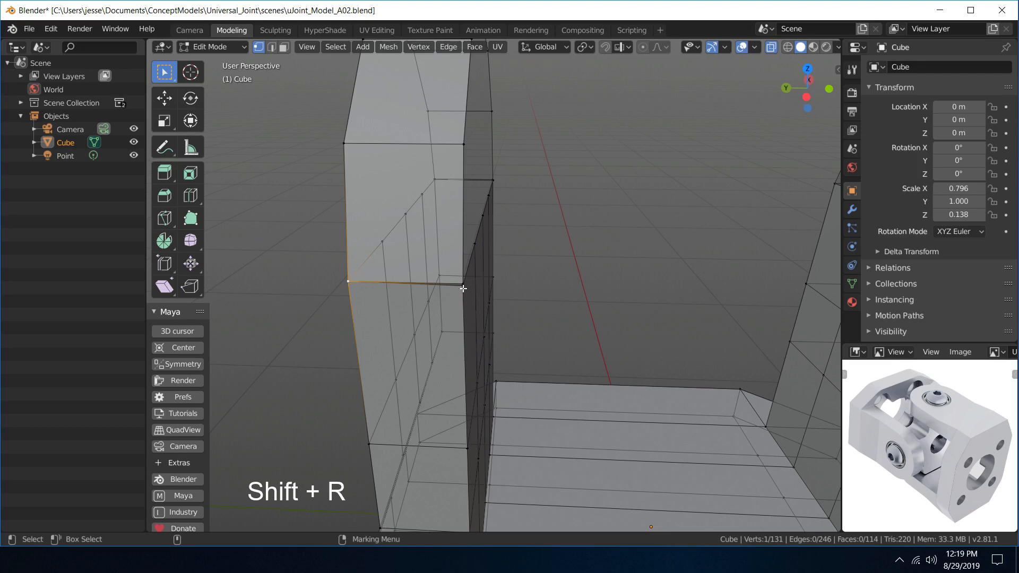
key("shift+r")
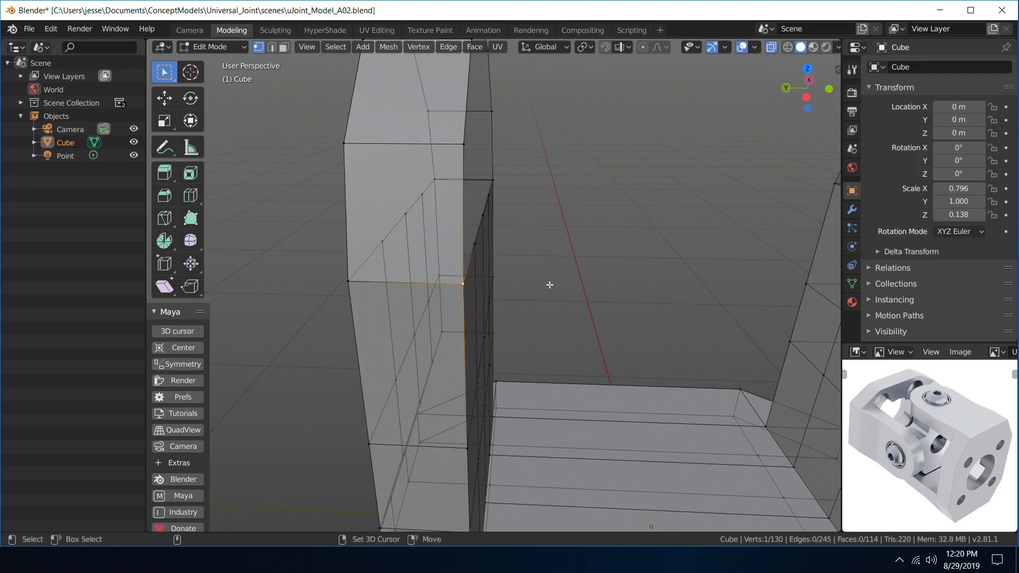
- Repeat the merge on the inner and outer corner vertex pairs at the second arm's remaining end
left_click_drag(581, 237, 494, 238, "alt")
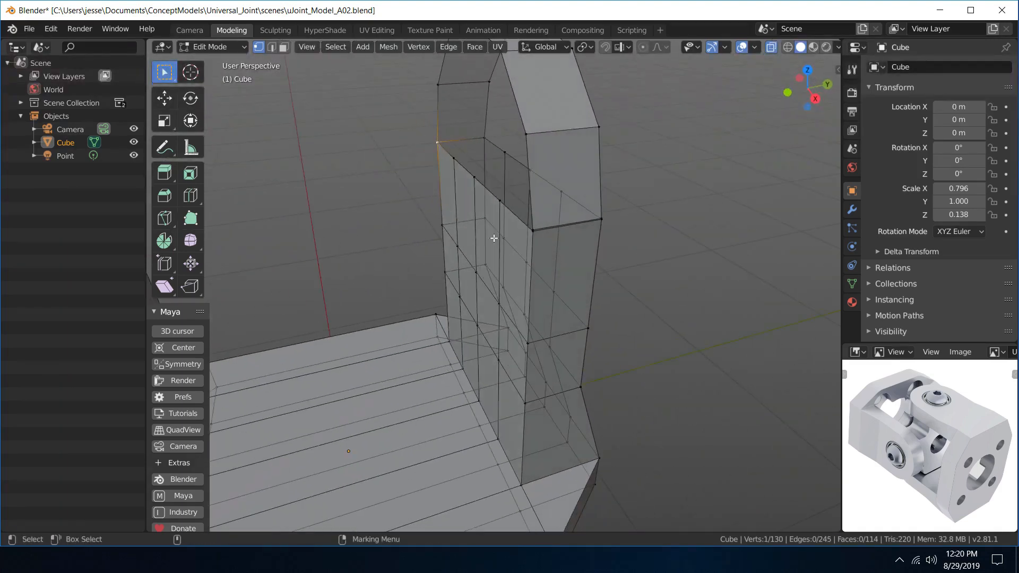
left_click(531, 234)
key("shift+r")
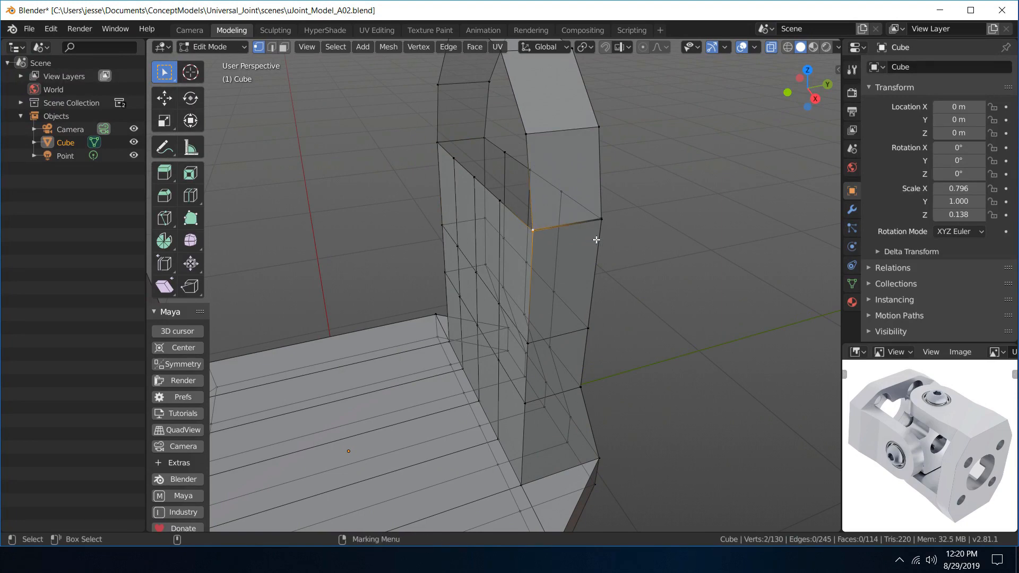
left_click(671, 233)
left_click_drag(706, 233, 655, 234, "alt")
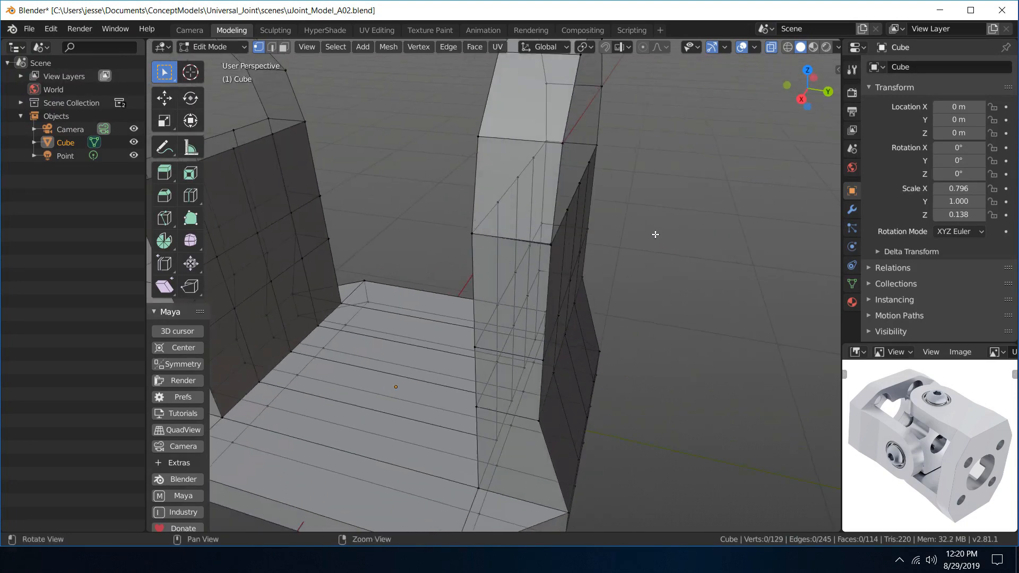
left_click(547, 247)
key("shift+r")
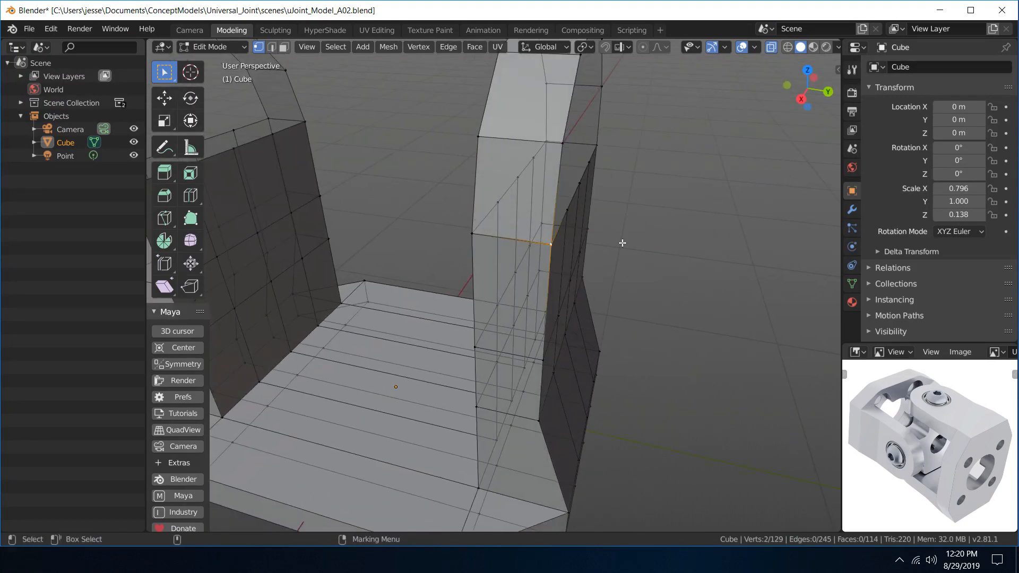
- Fill a face between one central edge of the near arm's arch and the matching top edge on the arm's outer side
scroll(655, 228, "down", 5)
middle_click_drag(662, 230, 603, 214)
right_click_drag(523, 244, 573, 240)
middle_click_drag(573, 239, 593, 192)
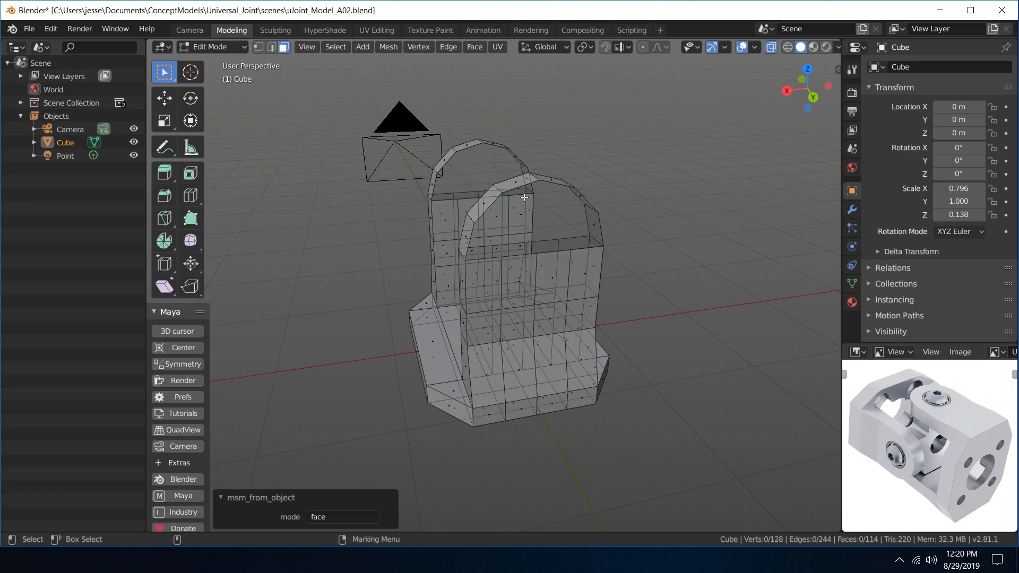
scroll(644, 216, "up", 3)
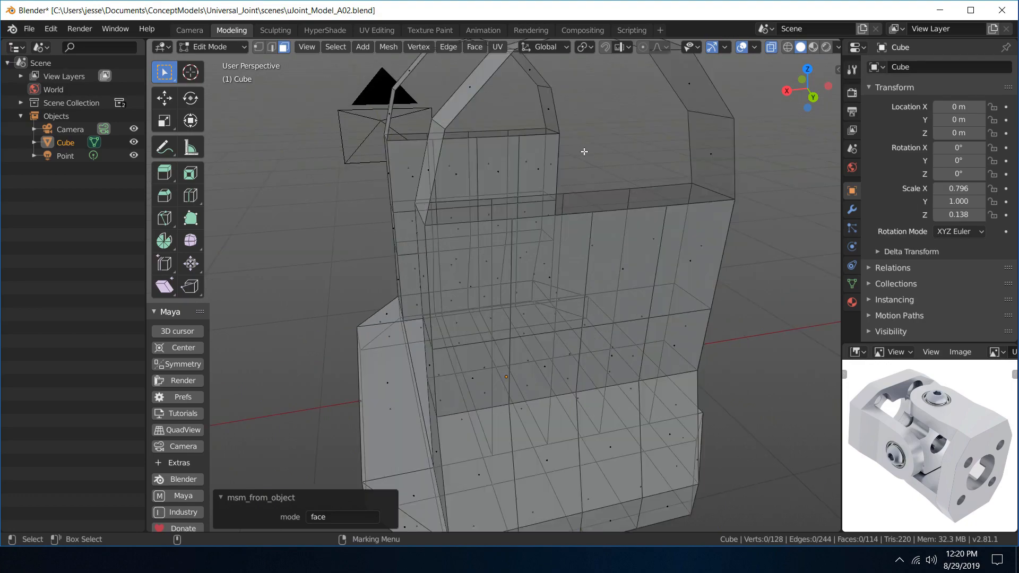
middle_click_drag(584, 151, 541, 151)
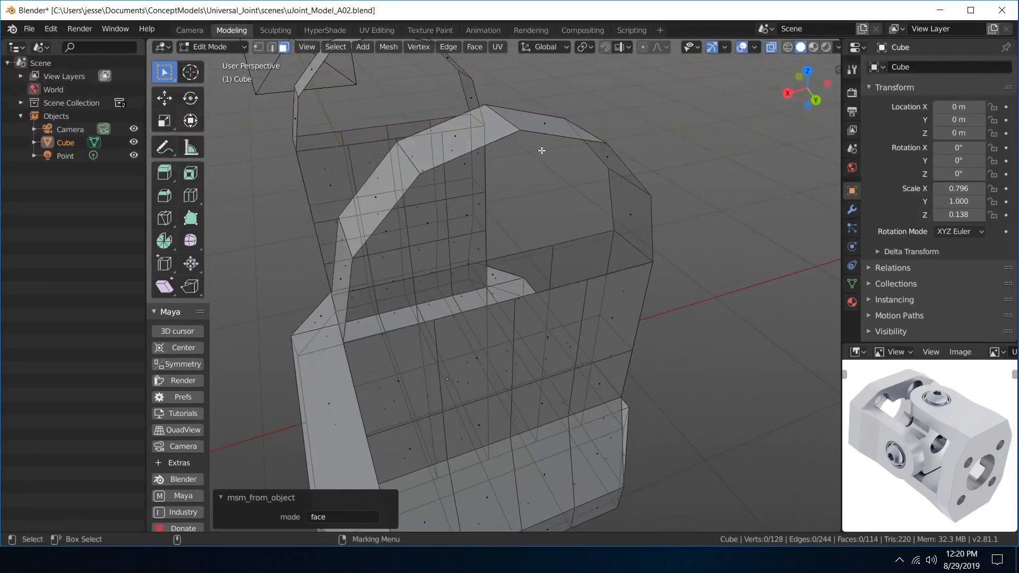
right_click_drag(541, 151, 534, 80)
left_click(555, 137)
left_click(562, 287, "shift")
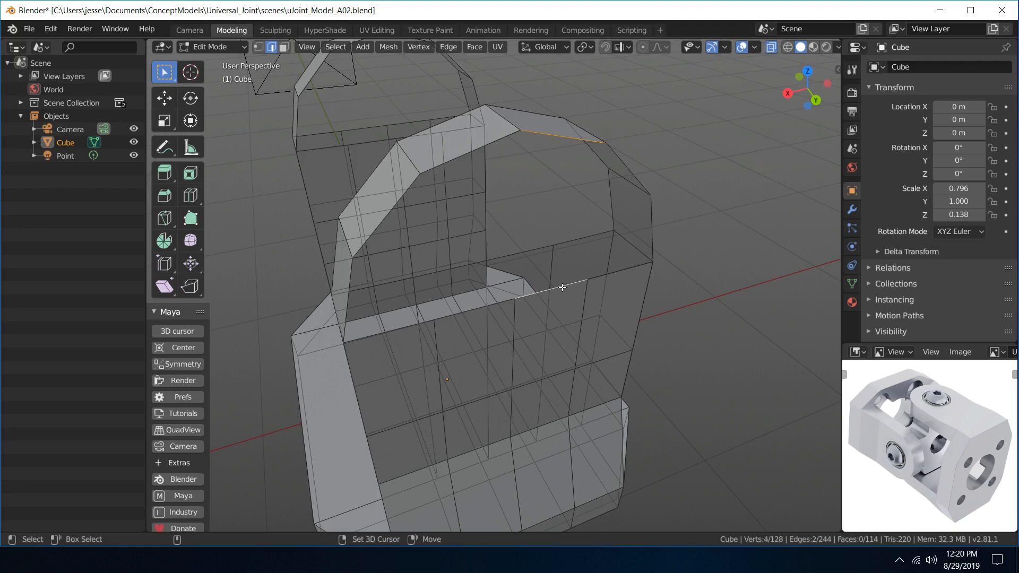
key("f")
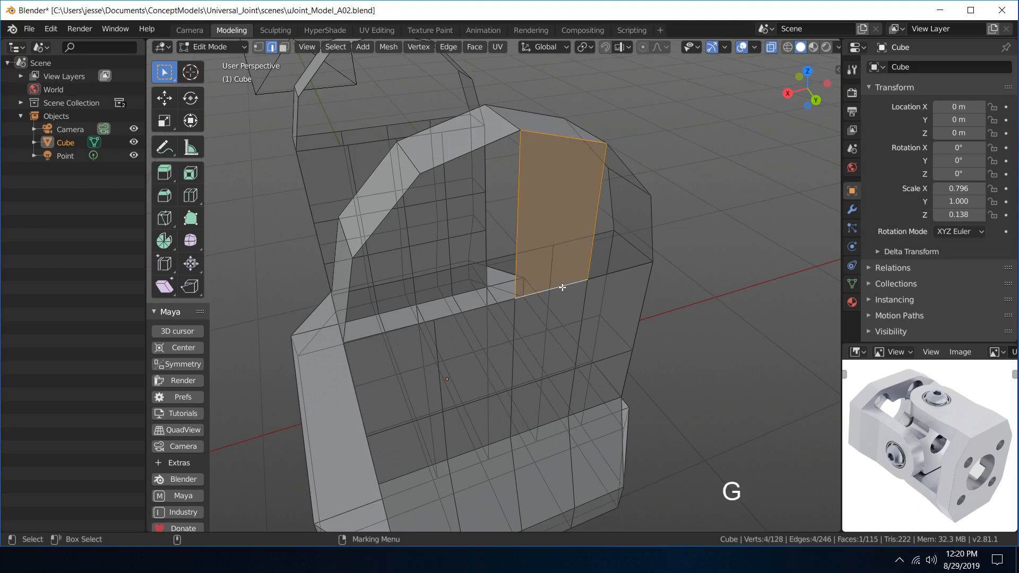
- Fill the neighbouring central gap on the same outer side with a face between the arch edge and the arm edge
left_click(497, 305)
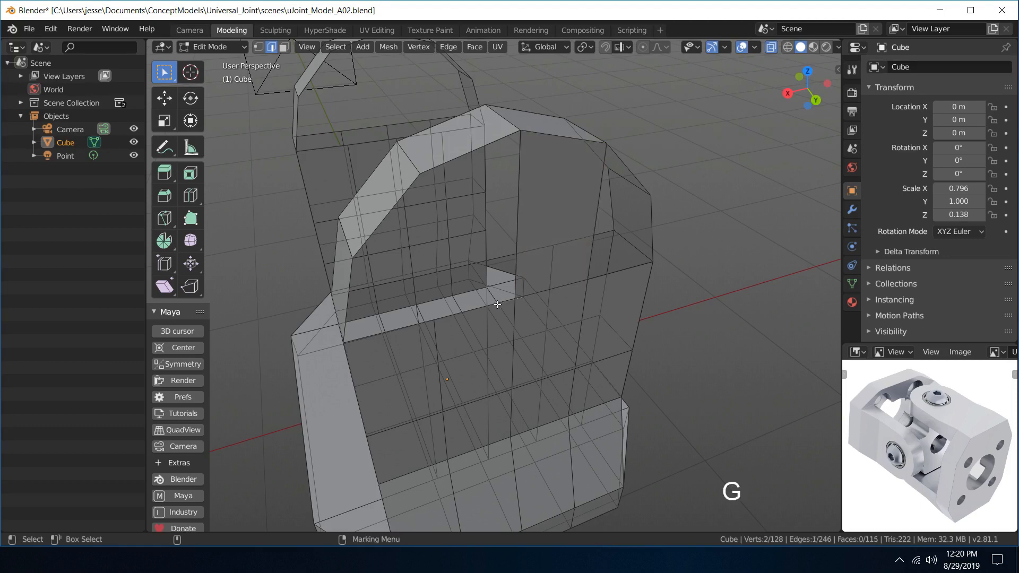
left_click(464, 154, "shift")
left_click(475, 310, "shift")
middle_click_drag(526, 281, 536, 266)
left_click(492, 121)
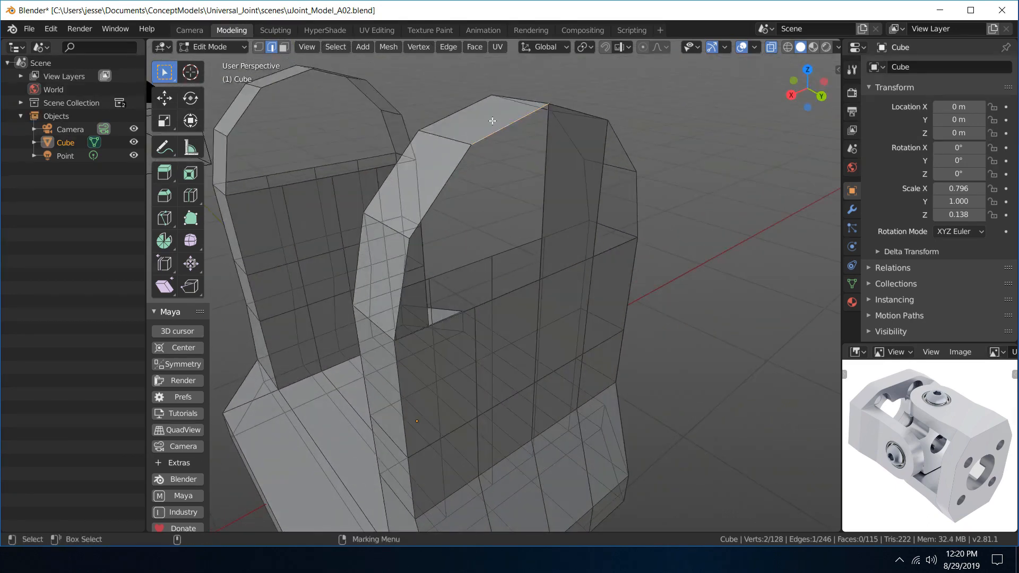
left_click(516, 289, "shift")
key("f")
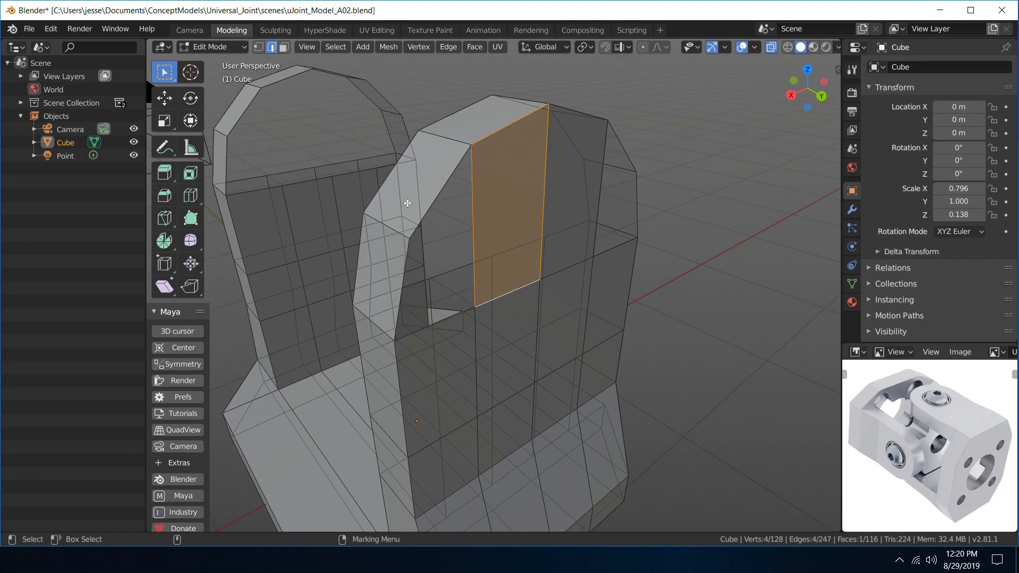
- Fill the two remaining end gaps under the arch on the arm's outer side with faces
left_click(431, 209)
middle_click_drag(431, 208, 409, 213)
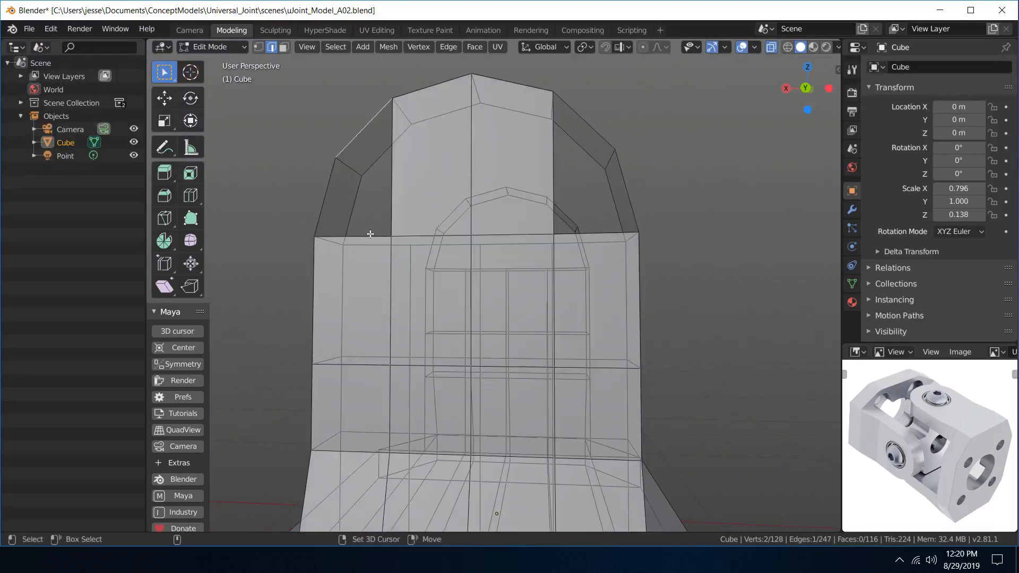
left_click(370, 233, "shift")
key("f")
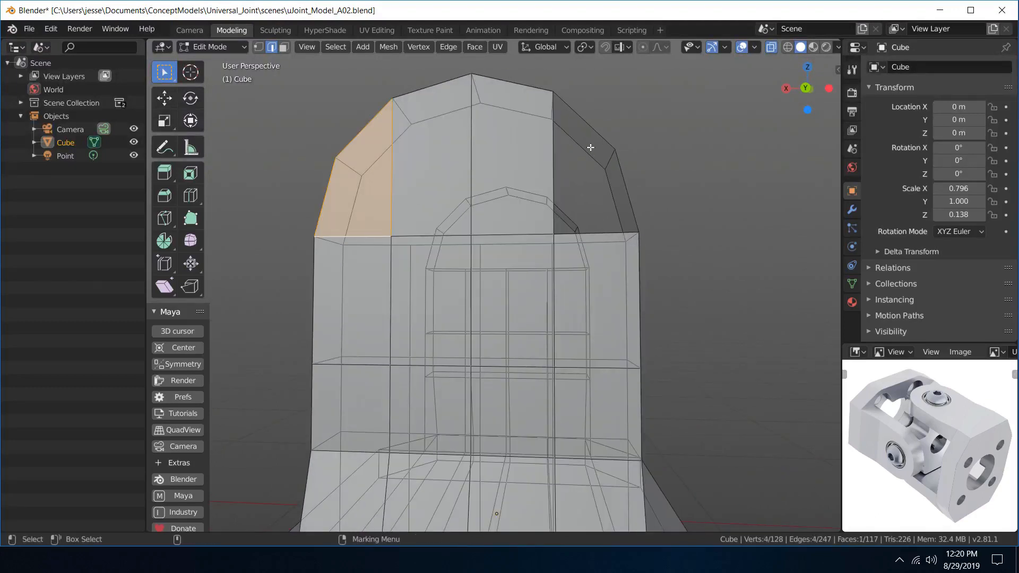
left_click(588, 125)
left_click(610, 232, "shift")
key("f")
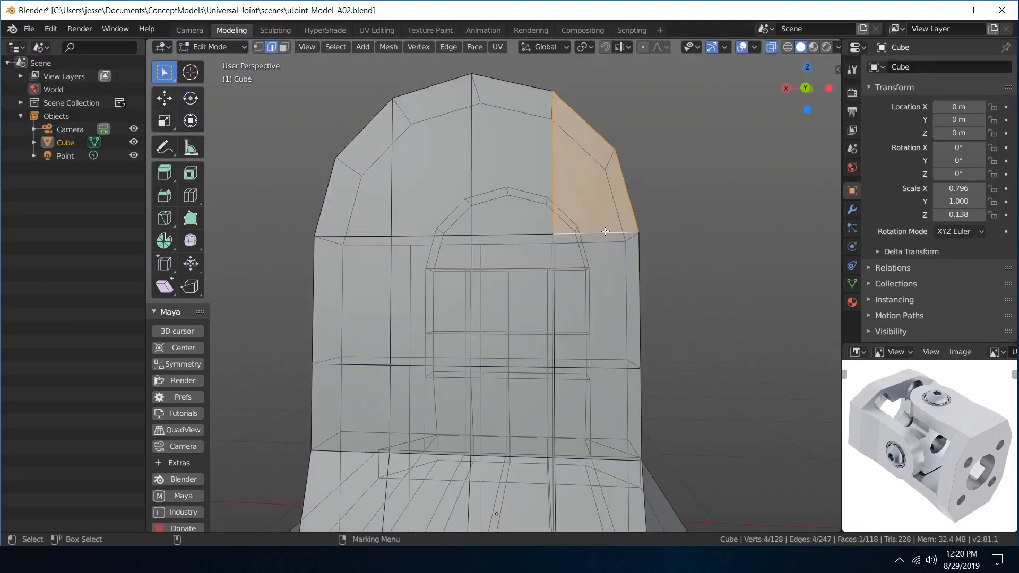
left_click(669, 212)
- On the inner side of the same arm, fill the two central gaps between the arch and the arm with faces
scroll(596, 182, "down", 3)
middle_click_drag(596, 182, 723, 202)
scroll(628, 209, "up", 4)
middle_click_drag(609, 169, 631, 183)
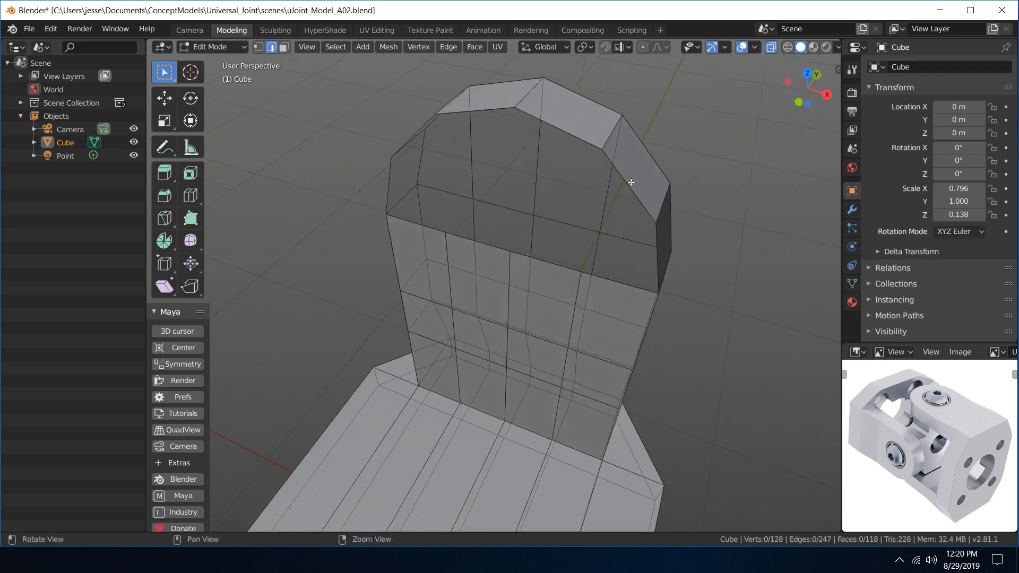
left_click(574, 131)
left_click(558, 262, "shift")
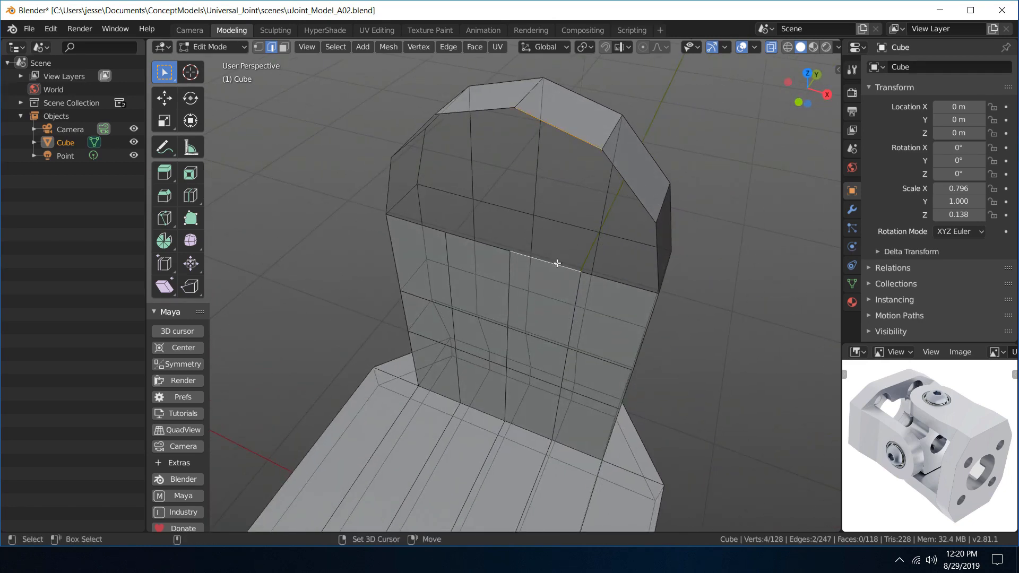
key("f")
left_click(497, 246)
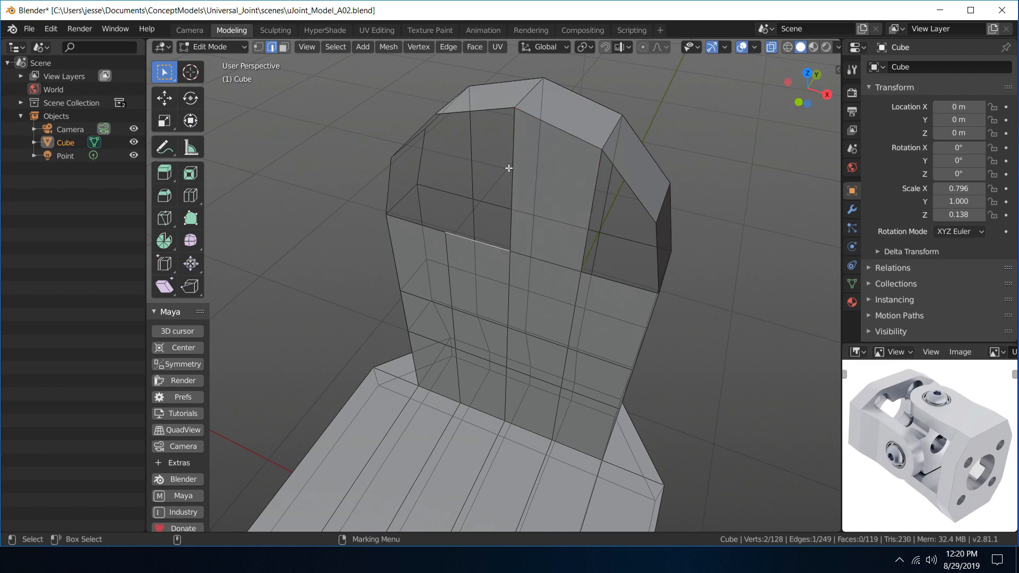
left_click(500, 116, "shift")
key("f")
- Fill the two end gaps under the arch on that arm's inner side
left_click(624, 285)
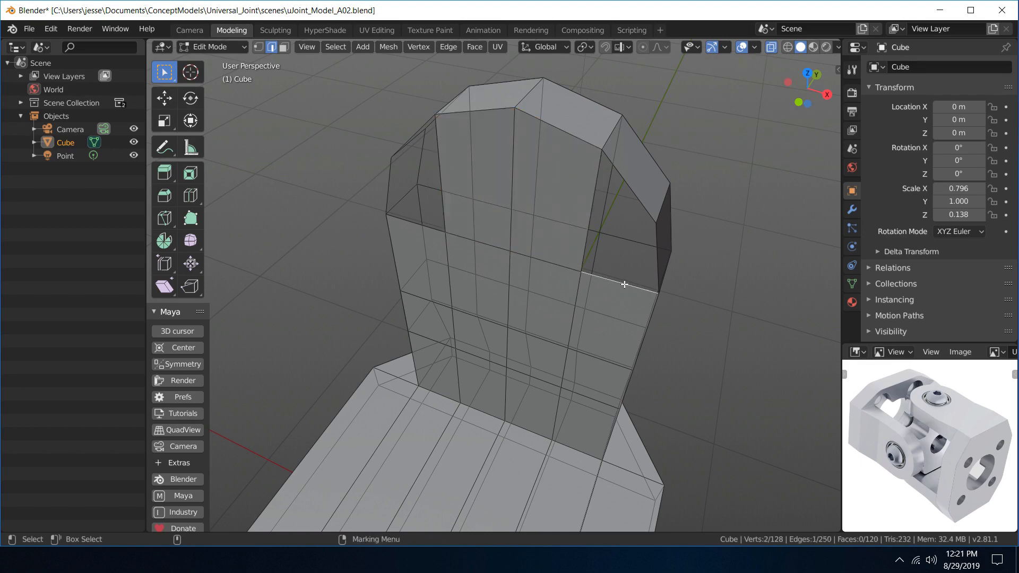
left_click(643, 206, "shift")
key("f")
left_click(397, 217)
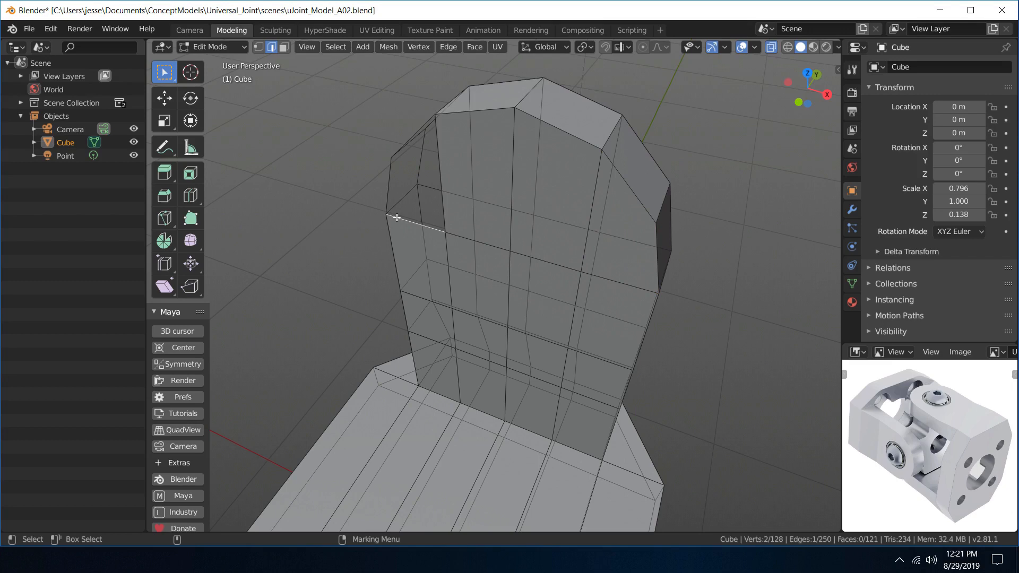
left_click(403, 146, "shift")
key("f")
- On the opposite arm's outer side, fill the two central gaps between the arch and the arm with faces
middle_click_drag(403, 146, 381, 198)
left_click(415, 321)
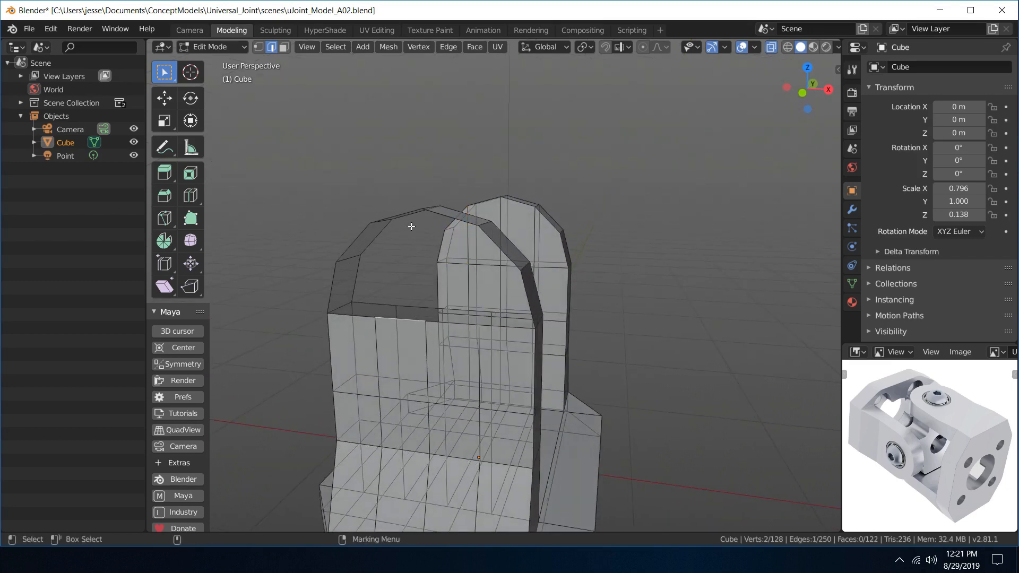
left_click(407, 213, "shift")
key("f")
left_click(448, 216)
left_click(461, 323, "shift")
key("f")
- Fill the two end gaps under the arch on the opposite arm's outer side
left_click(497, 324)
left_click(508, 253, "shift")
key("f")
left_click(356, 317)
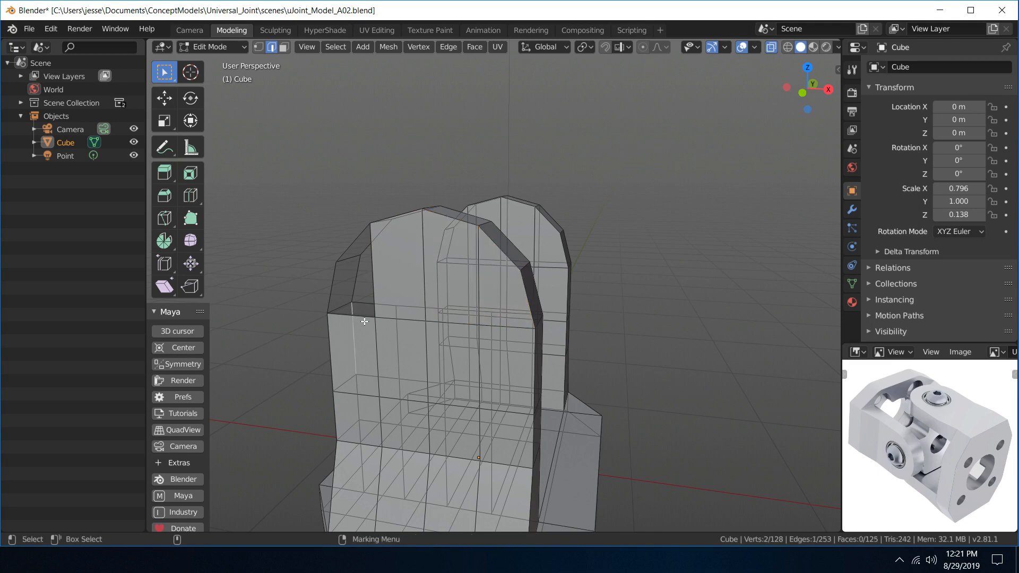
left_click(355, 242, "shift")
key("f")
- Fill all the gaps under the arch on the opposite arm's inner side with faces to make its rounded tip solid
middle_click_drag(366, 249, 626, 289)
left_click(470, 342)
left_click(421, 249, "shift")
key("f")
left_click(518, 337)
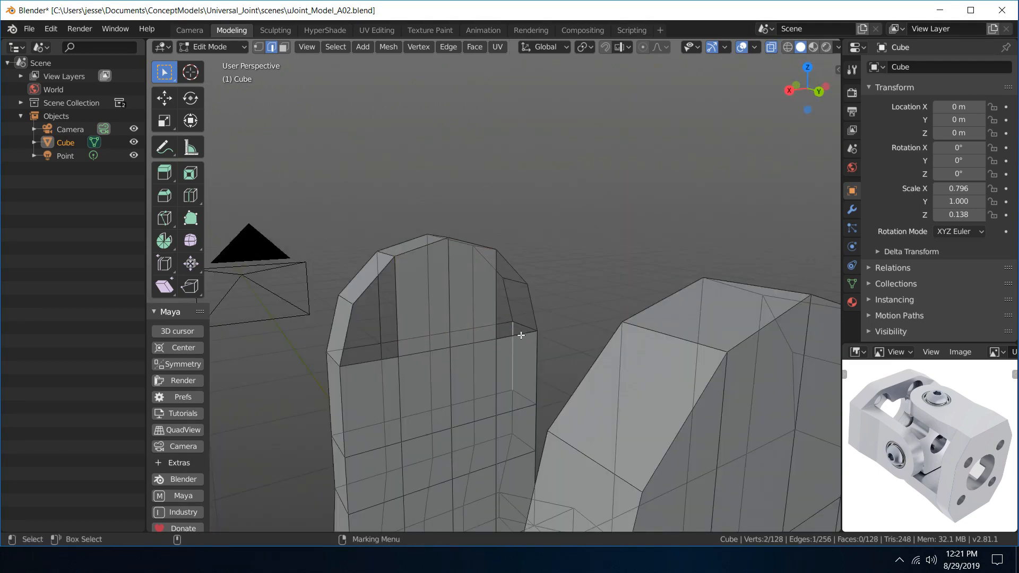
left_click(512, 268, "shift")
key("f")
left_click(373, 357)
left_click(365, 287, "shift")
key("f")
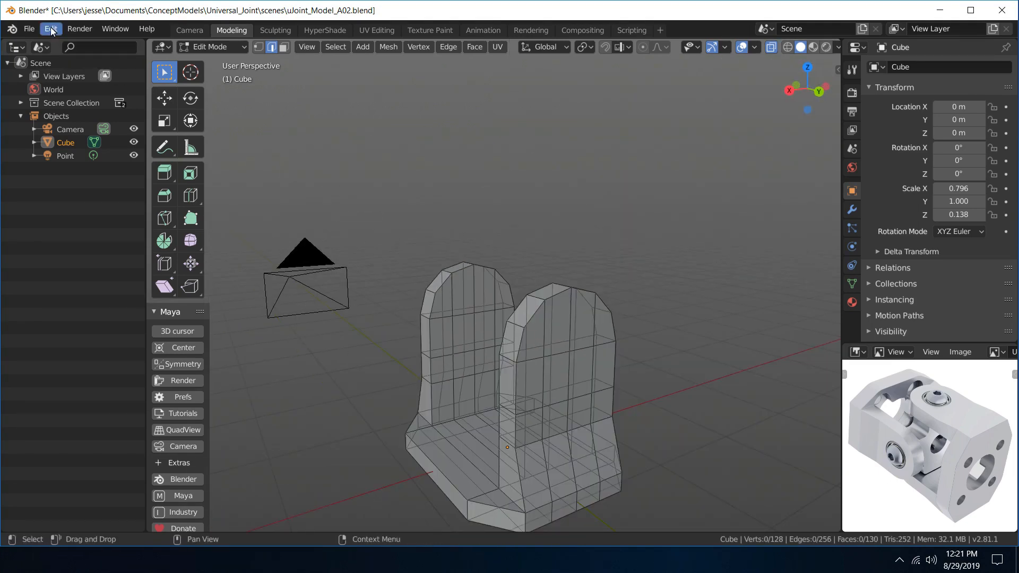
- Save the blend file under its current name and return the yoke to Object Mode
left_click(29, 29)
left_click(47, 116)
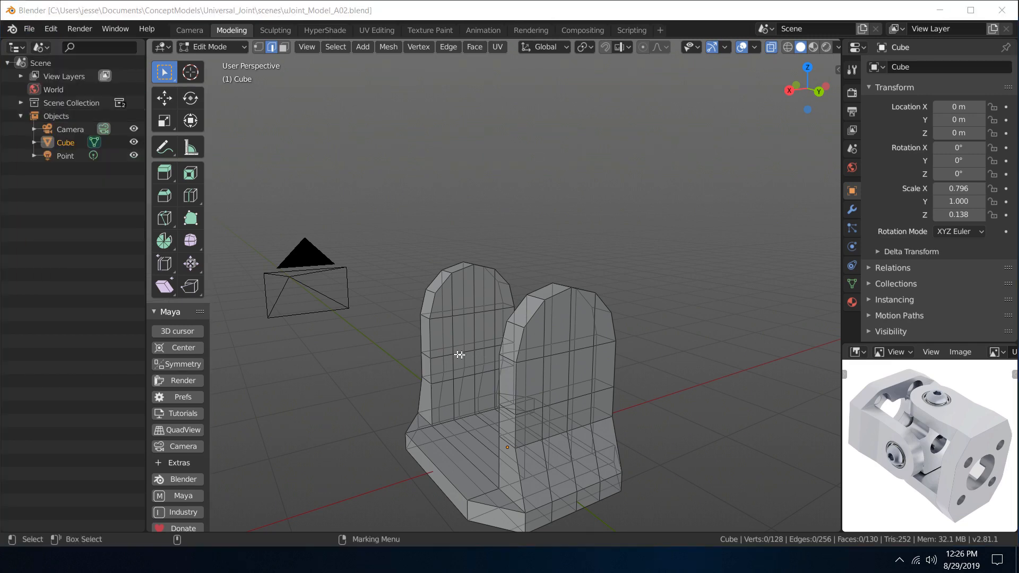
left_click(444, 334)
left_click(452, 336, "shift")
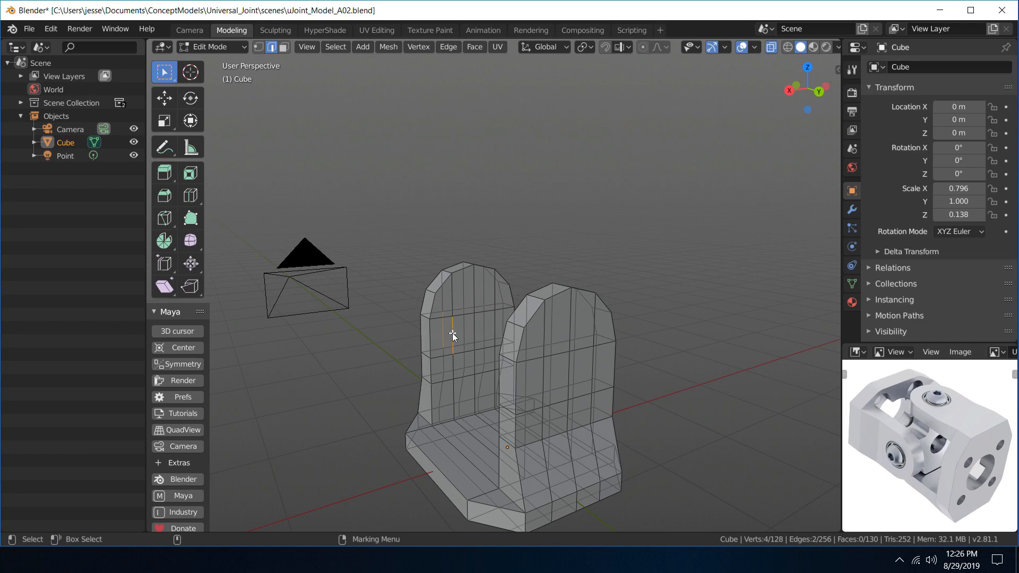
right_click_drag(452, 336, 527, 240)
- Inspect the yoke's shape and compare it with the goBILDA universal joint page in the browser before returning to Blender
left_click_drag(527, 240, 551, 257, "alt")
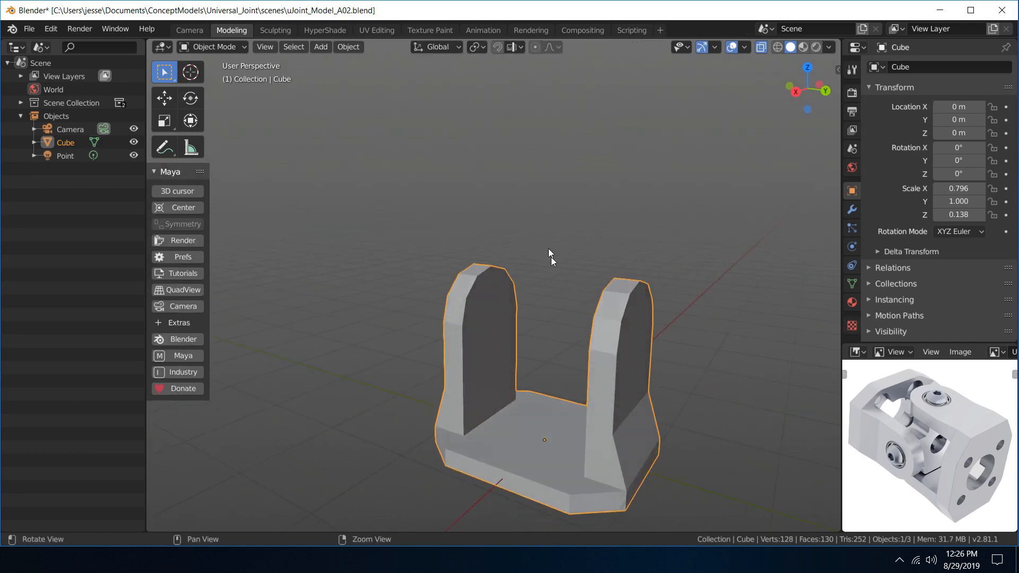
left_click_drag(575, 295, 524, 228, "alt")
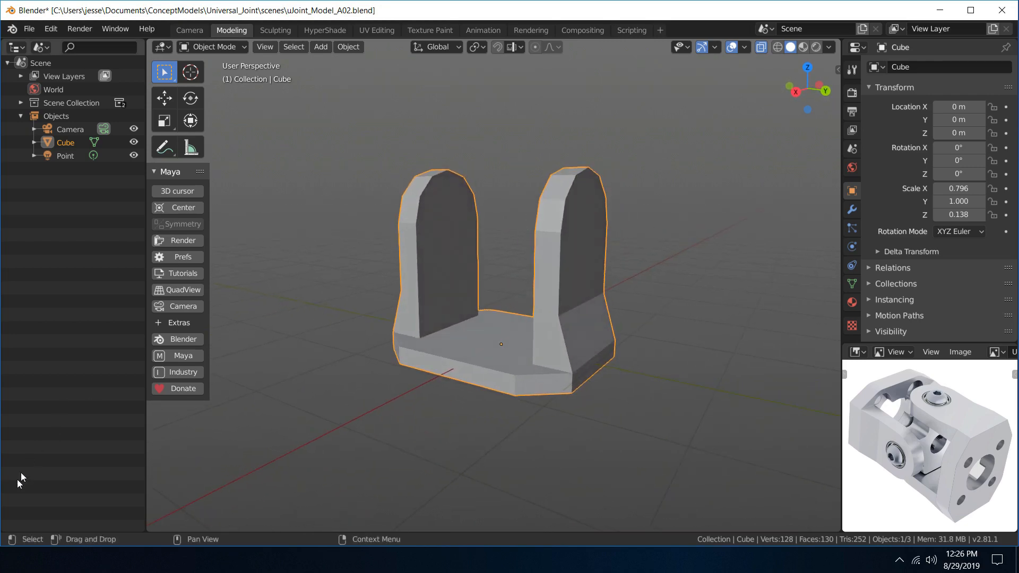
left_click(15, 560)
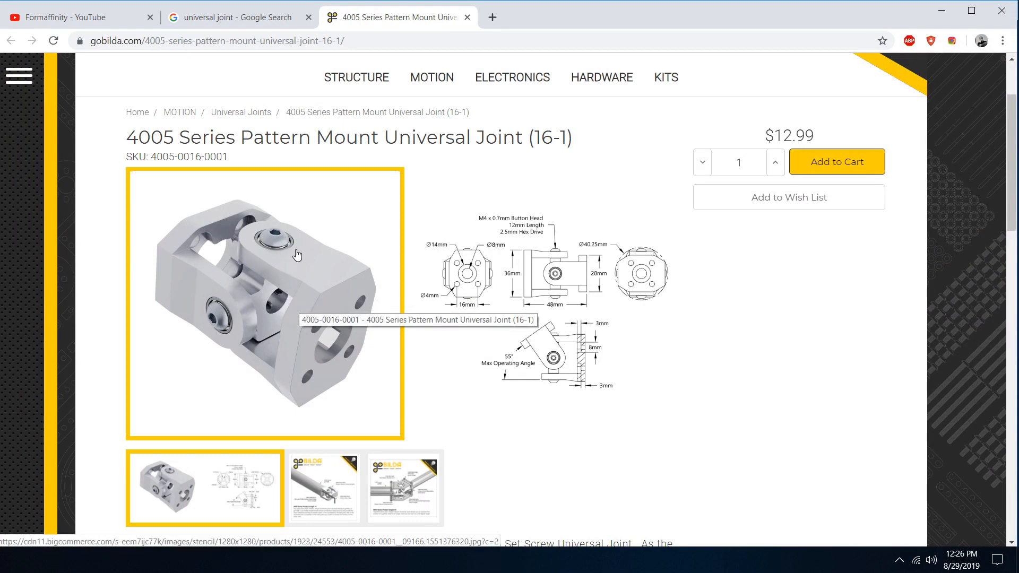
left_click(941, 11)
- Thicken the yoke's base by moving its bottom vertices -0.0465 m along Z, and return to Object Mode
middle_click_drag(631, 218, 642, 196)
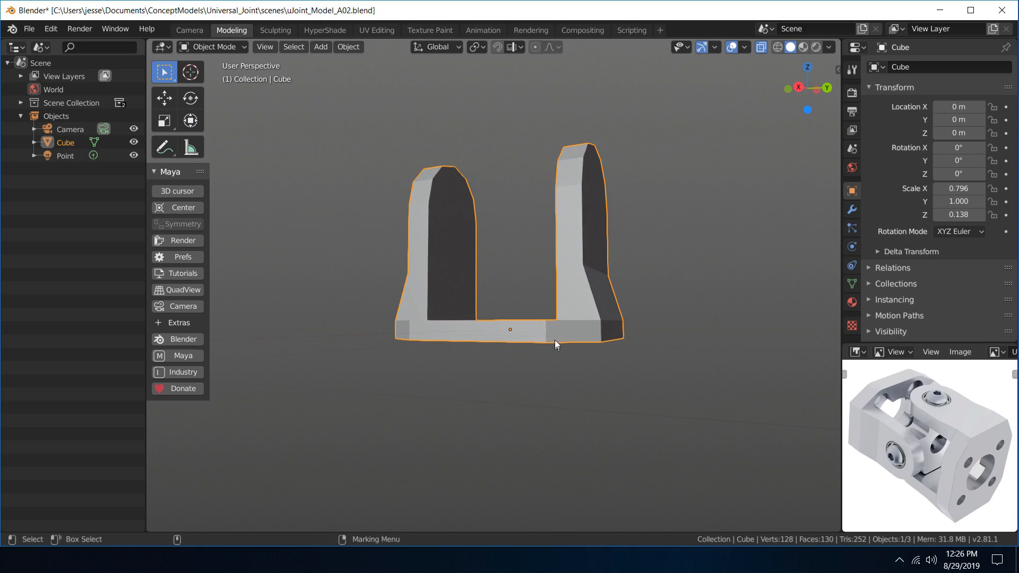
right_click_drag(557, 333, 475, 335)
left_click_drag(325, 383, 704, 331)
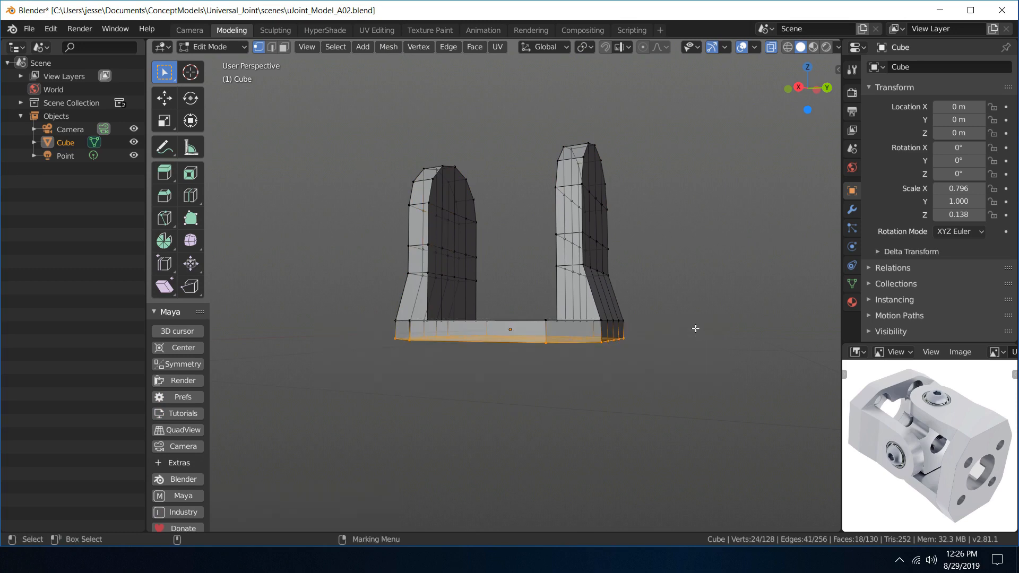
key("w")
left_click_drag(514, 294, 512, 294)
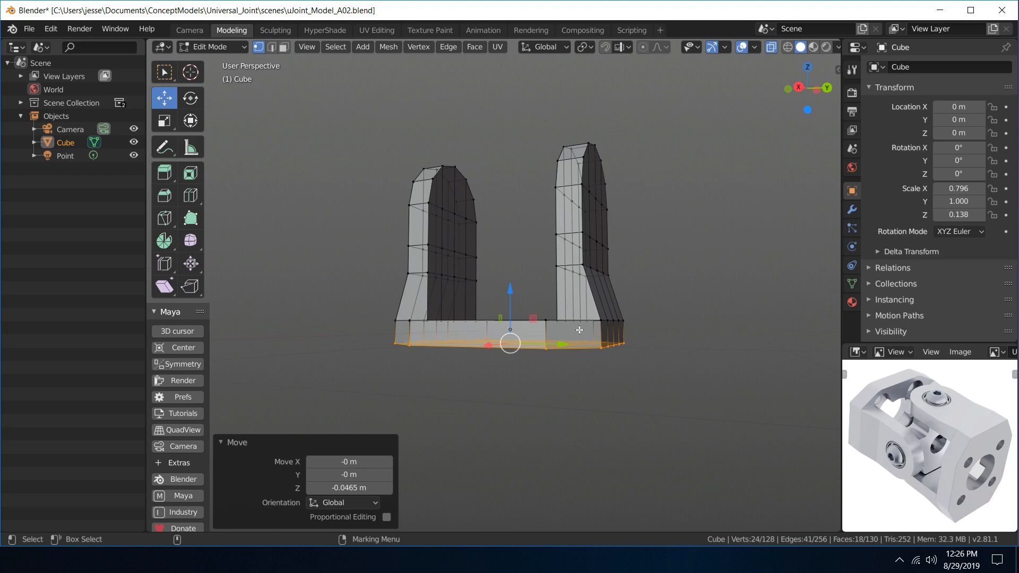
right_click_drag(579, 330, 639, 277)
left_click(670, 251)
left_click_drag(634, 229, 593, 254, "alt")
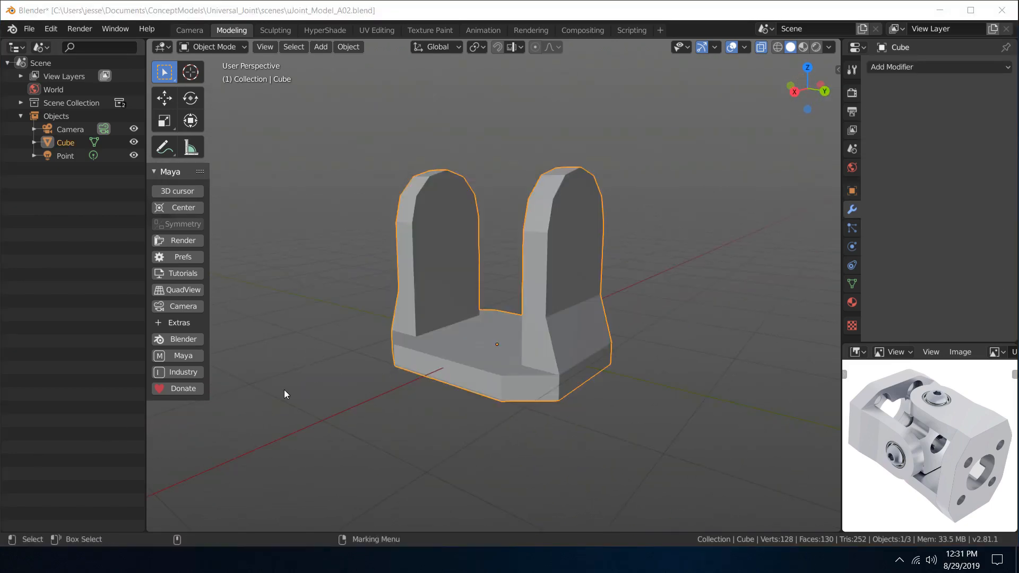
- Switch to the desktop, launch the MyAlt script file, and return to Blender
left_click_drag(475, 222, 415, 212, "alt")
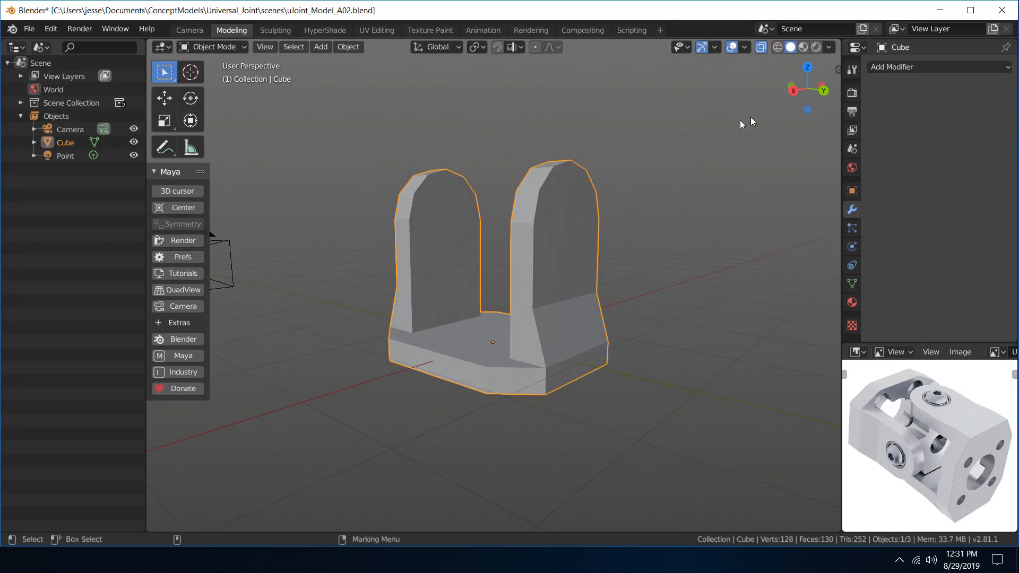
left_click(942, 9)
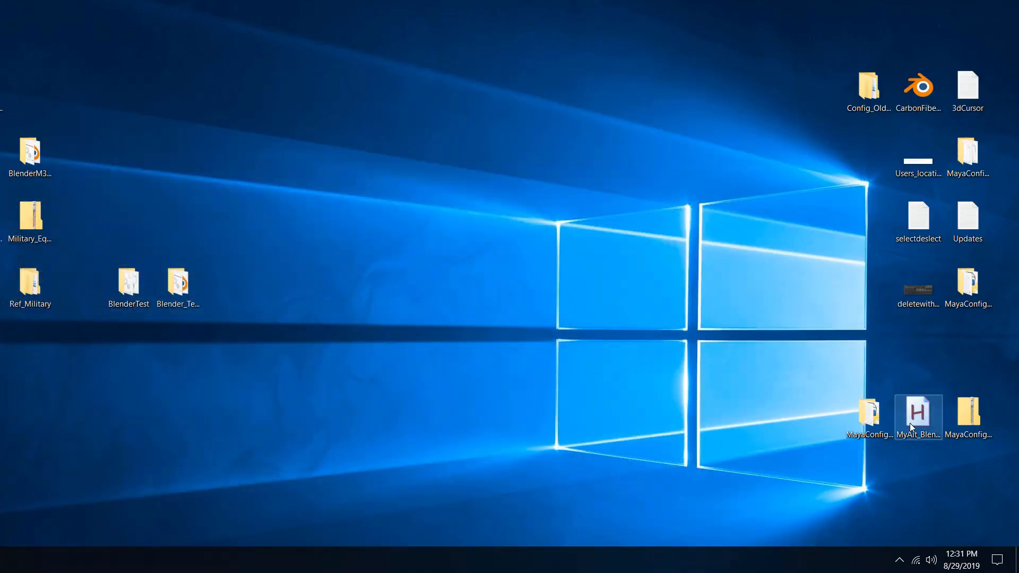
left_click(910, 422)
double_click(916, 414)
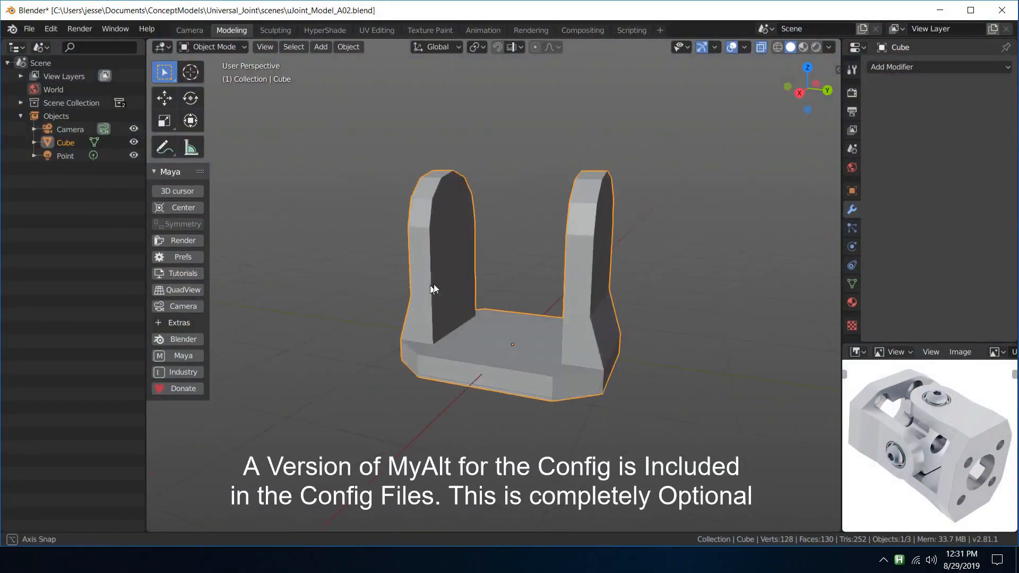
mouse_move(434, 285)
left_mouse_down("alt")
mouse_move(425, 254)
mouse_move(352, 308)
mouse_move(403, 342)
mouse_move(433, 293)
left_mouse_up("alt")
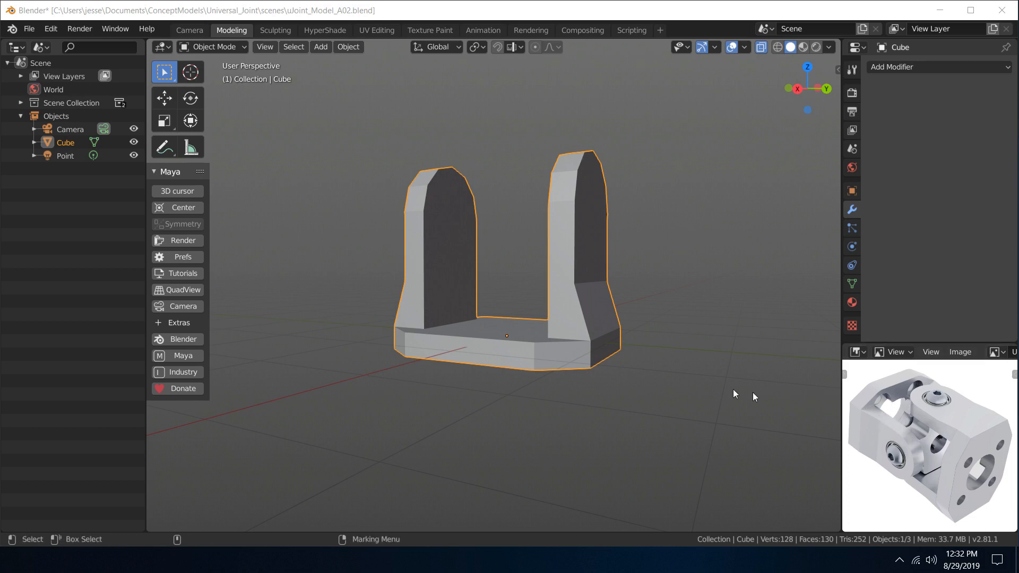
middle_click_drag(461, 296, 528, 262)
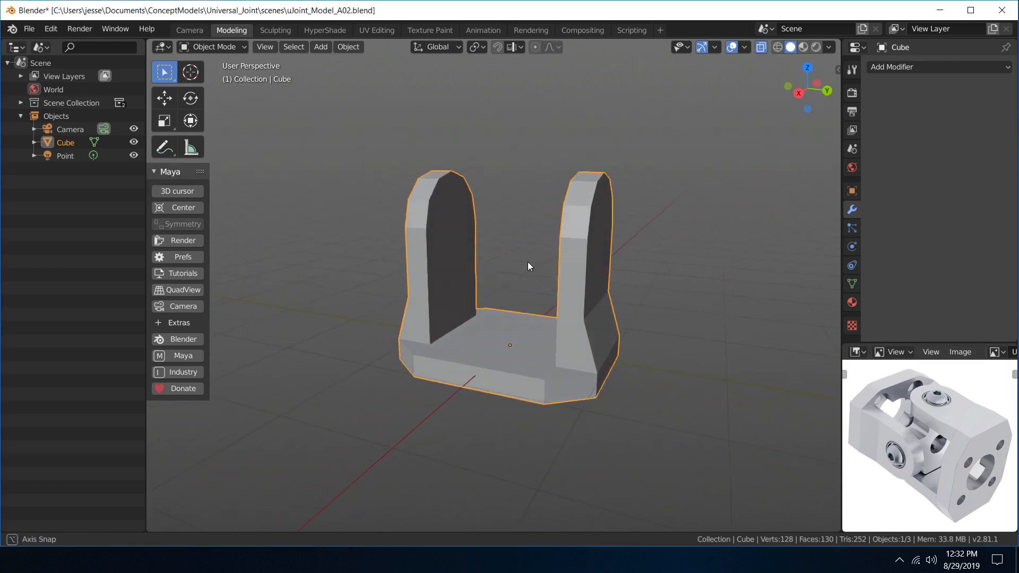
left_click(507, 237)
key("shift+a")
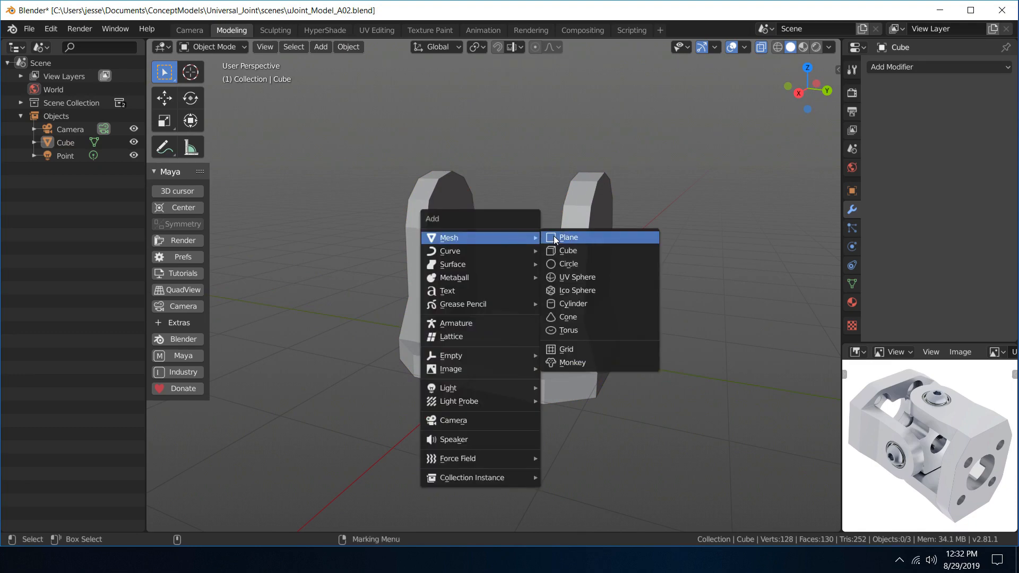
left_click(596, 305)
middle_click_drag(694, 306, 687, 258)
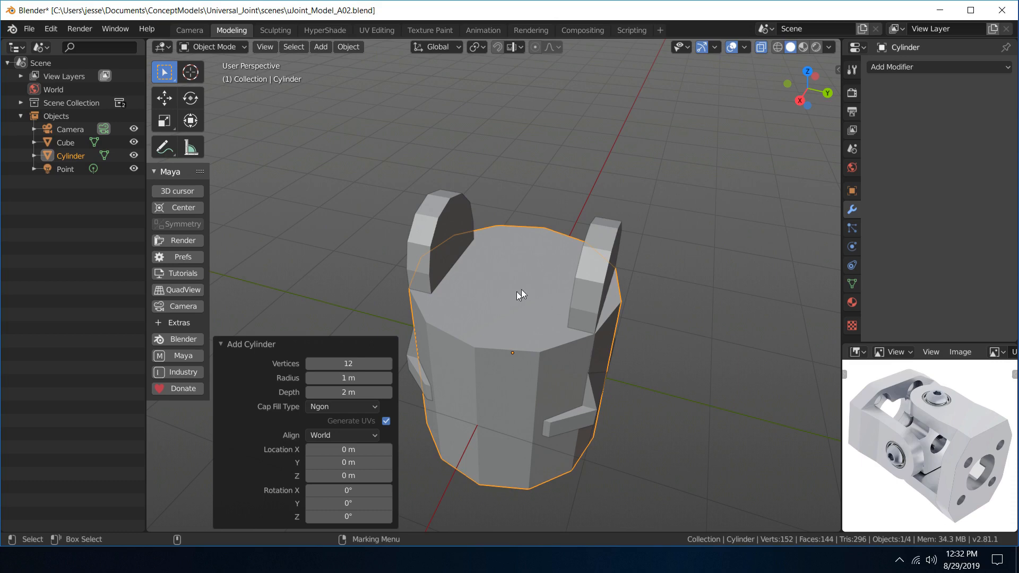
left_click(537, 182)
left_click(625, 284)
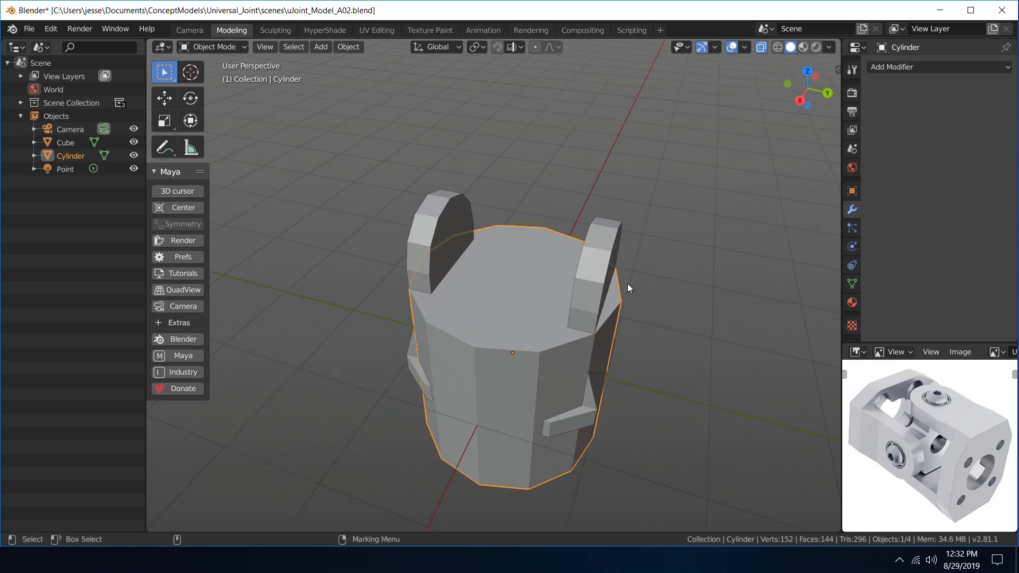
key("Delete")
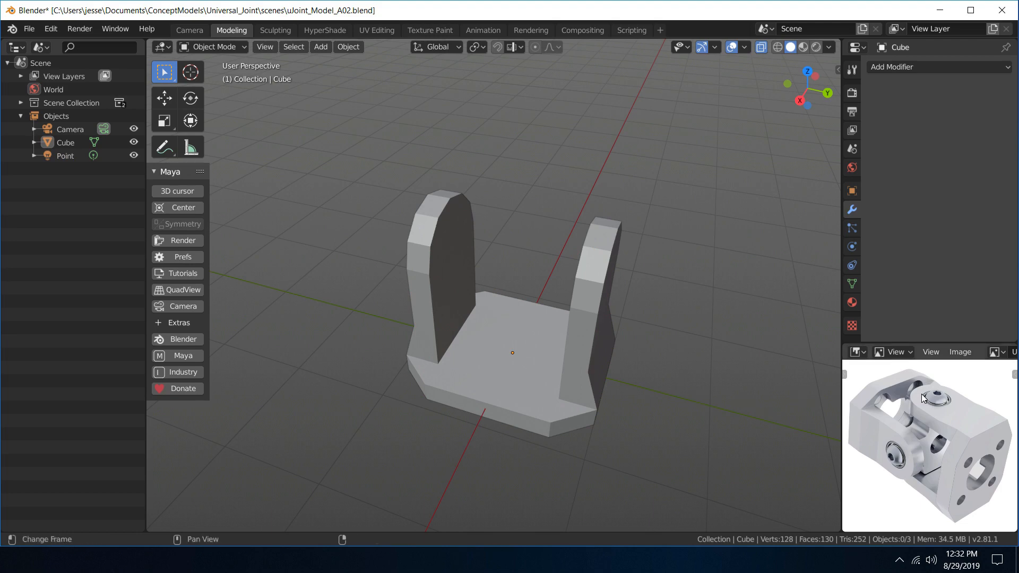
- Enlarge the universal joint reference image to fill the window, examine the hole in the yoke's base, and restore the layout
key("ctrl+space")
key("Home")
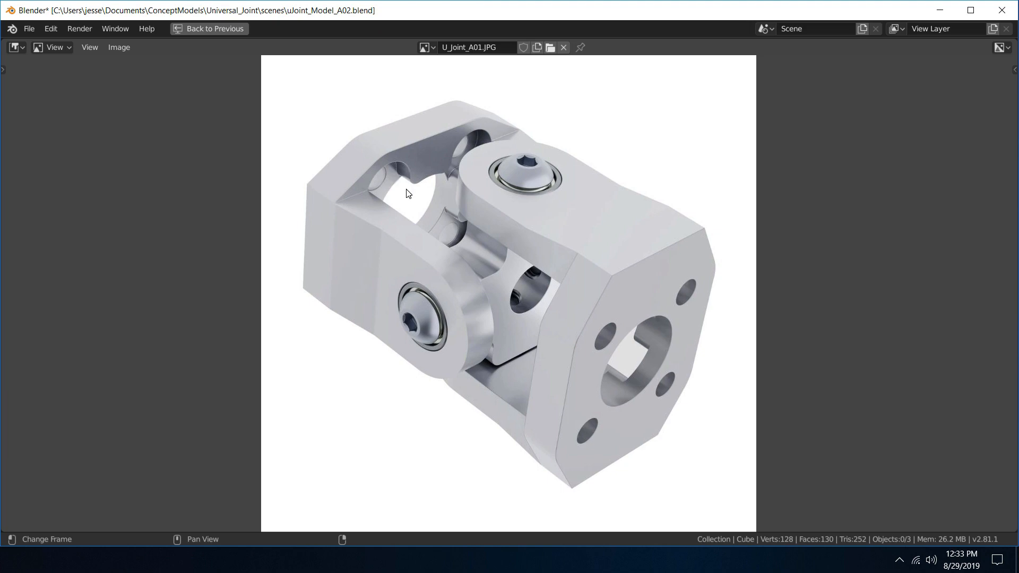
key("ctrl+space")
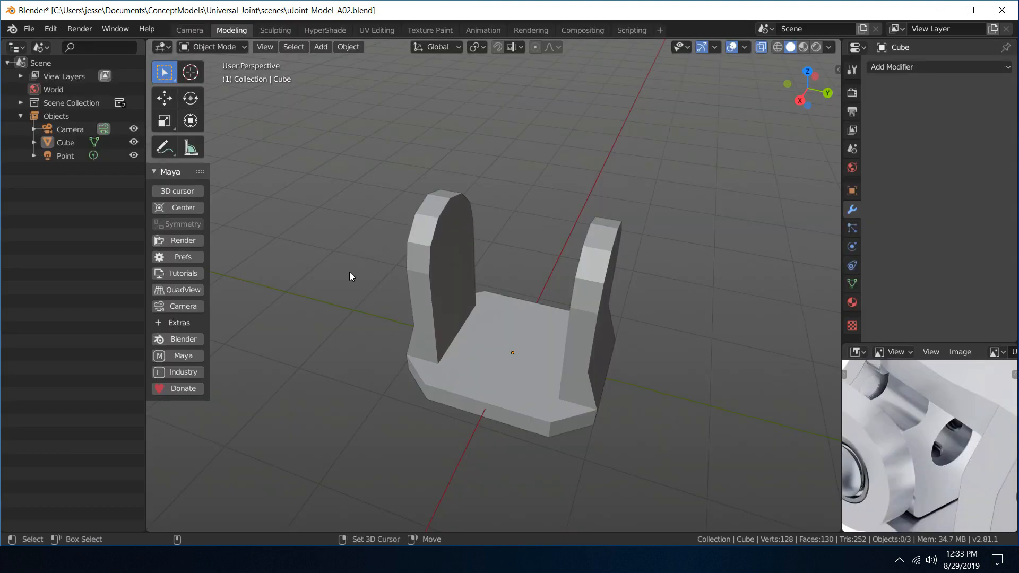
- Add a mesh cylinder with 8 vertices at the yoke's origin, keeping the 1 m radius and 2 m depth, and deselect it
key("shift+a")
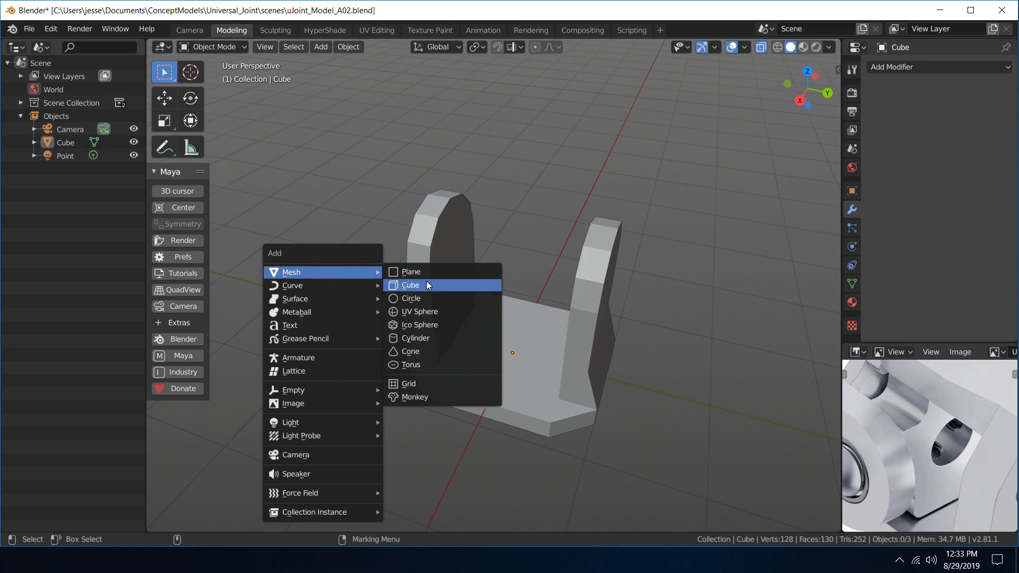
left_click(455, 337)
left_click(346, 363)
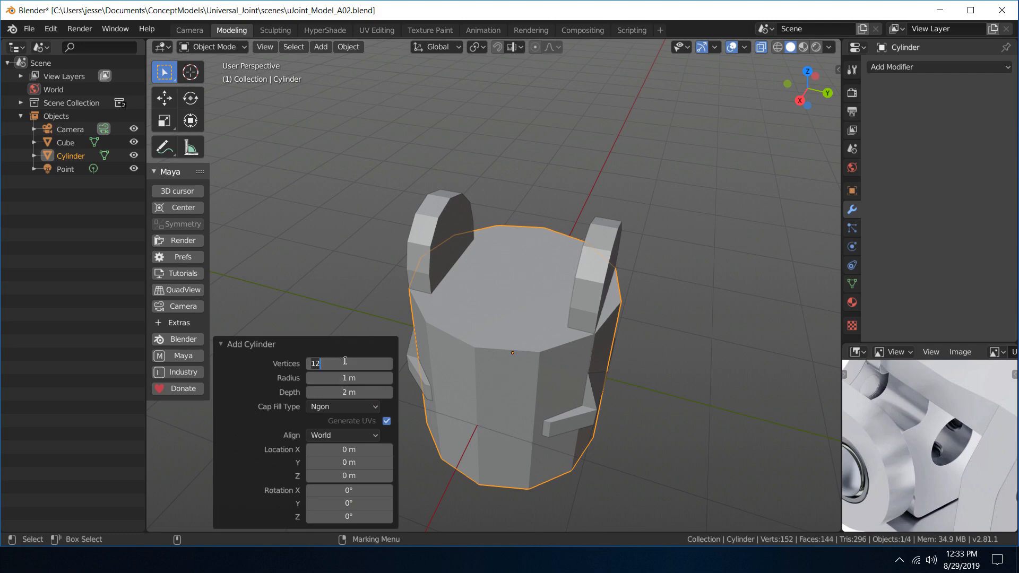
type("8")
key("Tab")
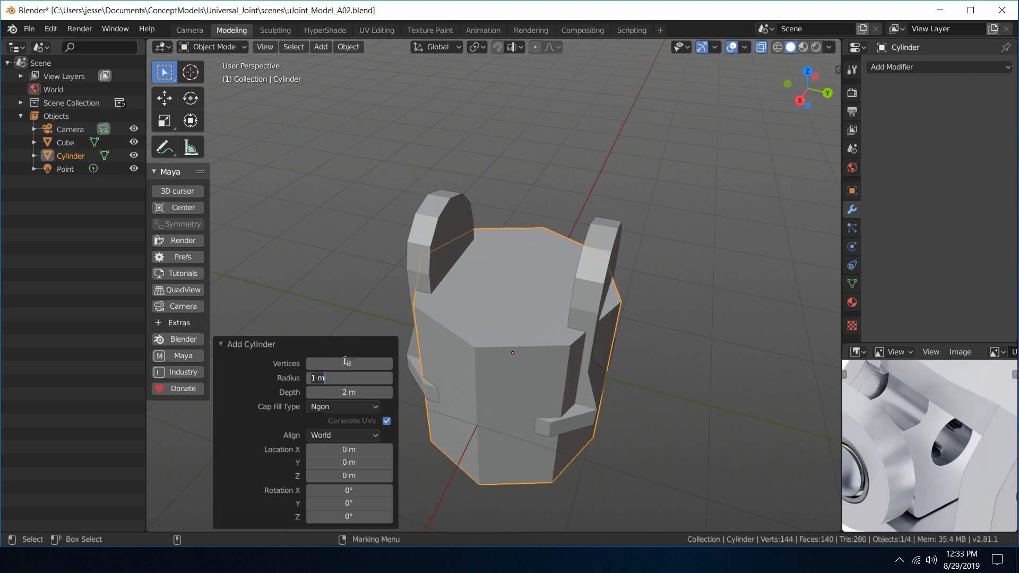
key("Return")
left_click(556, 169)
- Scale the cylinder uniformly by about 0.416, 1.252 and 0.959 in turn to size it to the base between the arms
middle_click_drag(575, 209, 579, 173)
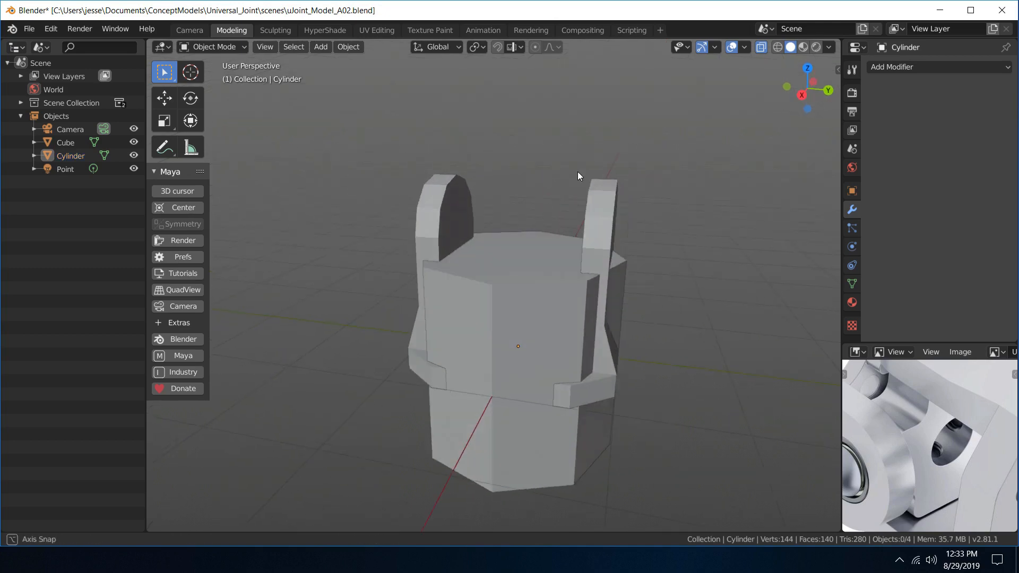
left_click(534, 258)
key("r")
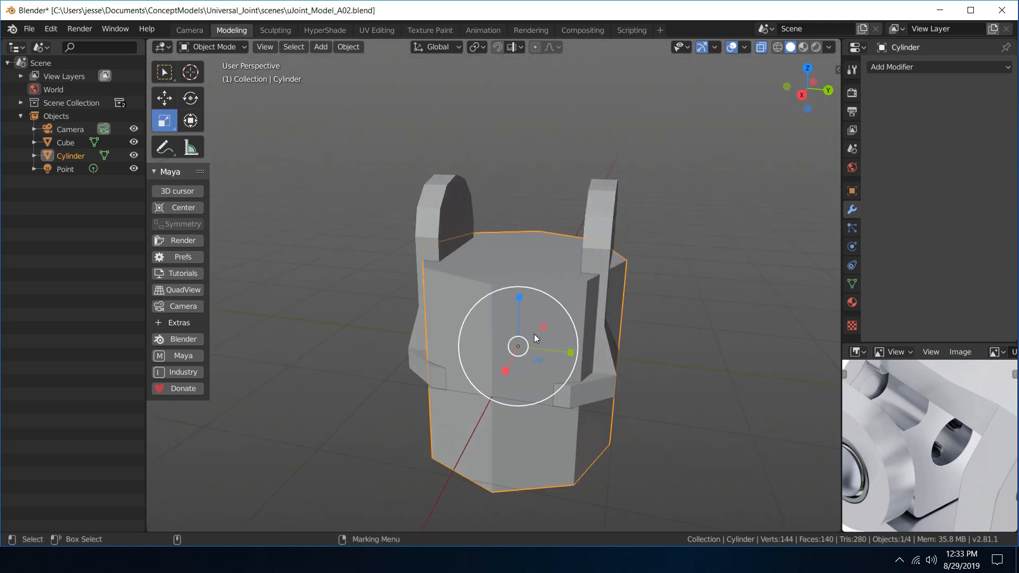
left_click_drag(528, 342, 519, 341)
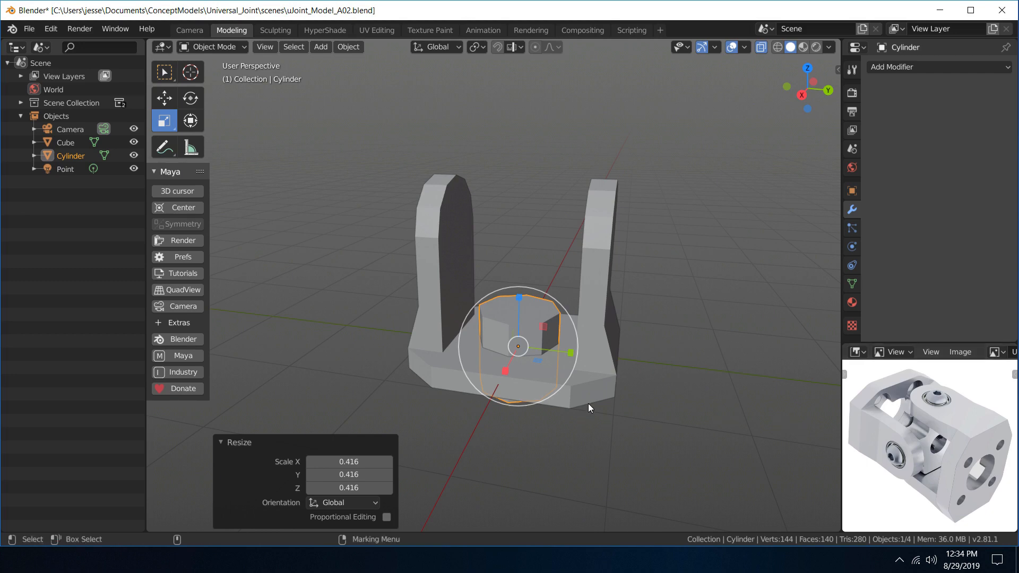
left_click_drag(505, 189, 527, 216, "alt")
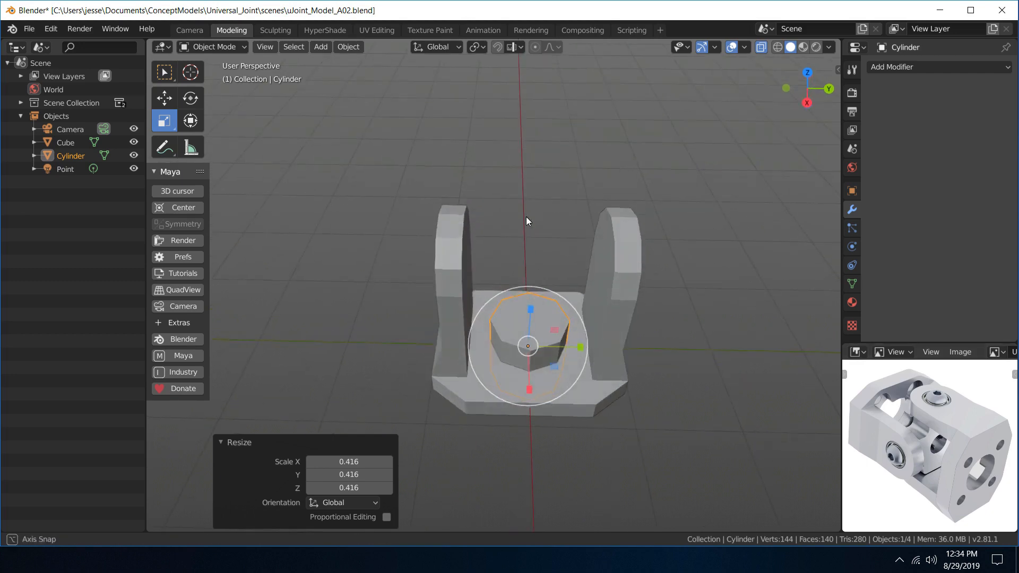
left_click_drag(533, 339, 536, 337)
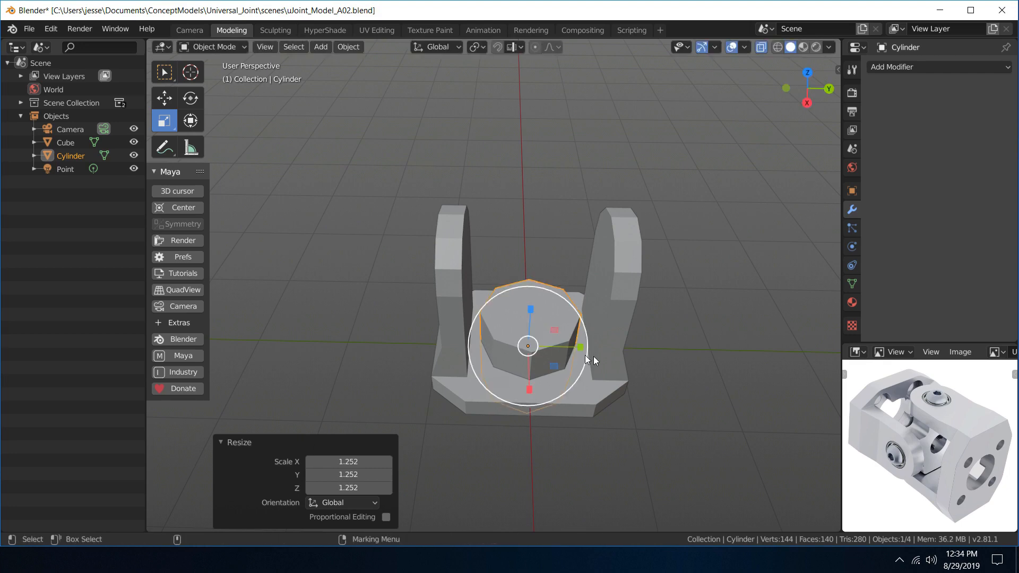
middle_click_drag(711, 352, 685, 222)
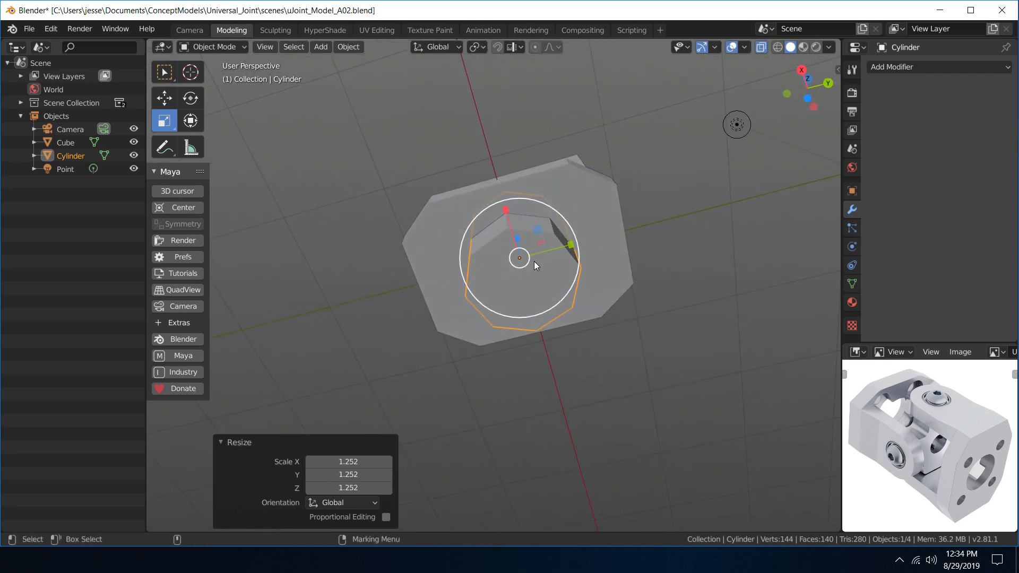
left_click_drag(531, 267, 528, 266)
middle_click_drag(649, 195, 664, 297)
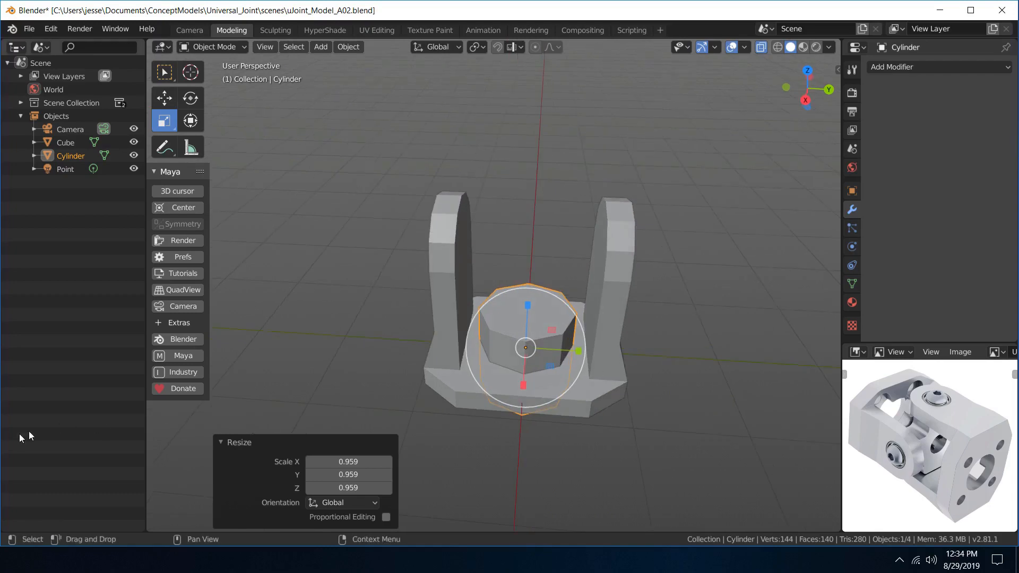
- Switch to the browser, examine the enlarged schematic on the goBILDA 4005 Series universal joint page, and return to Blender
key("alt+Tab")
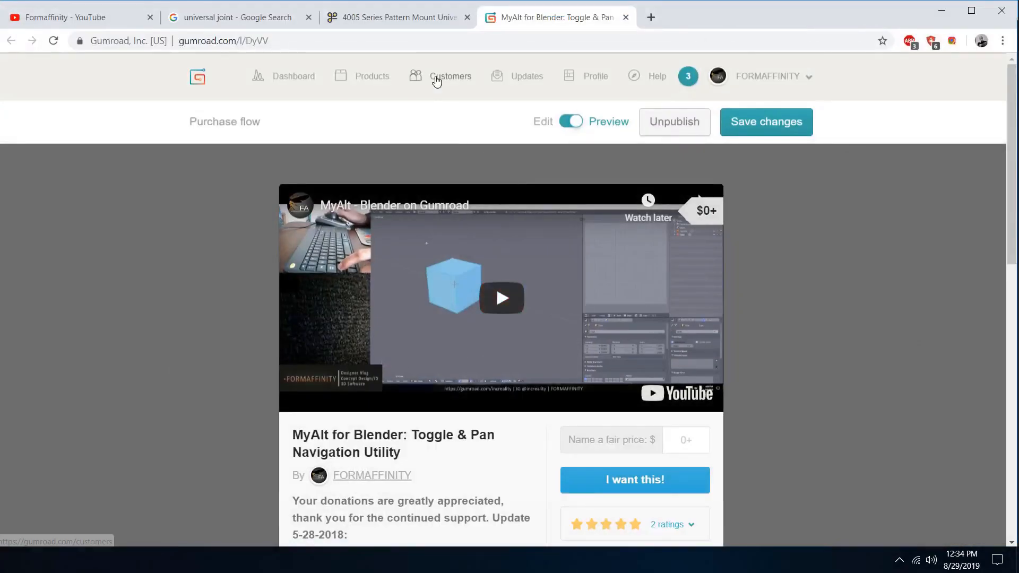
left_click(401, 18)
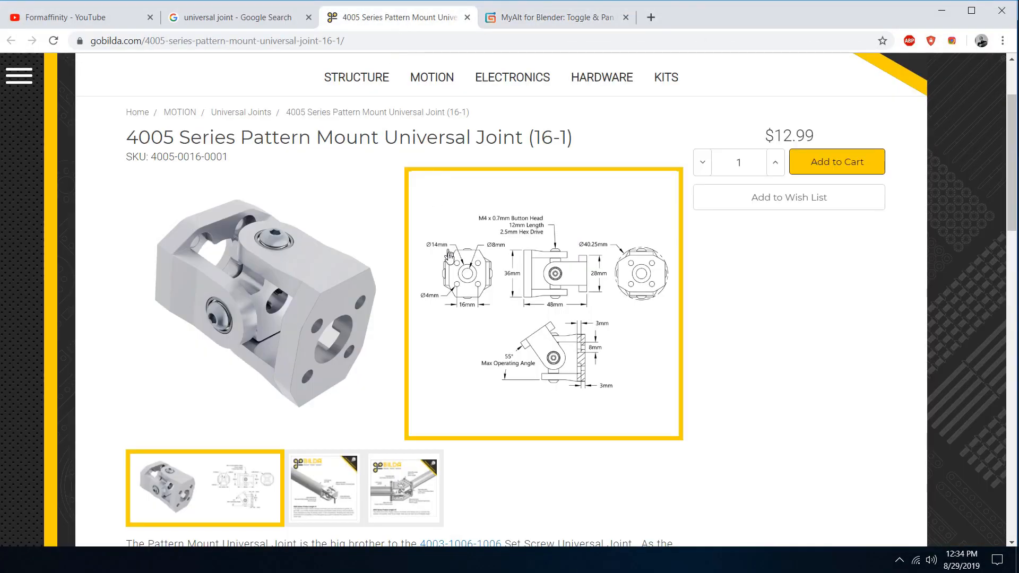
left_click(594, 284)
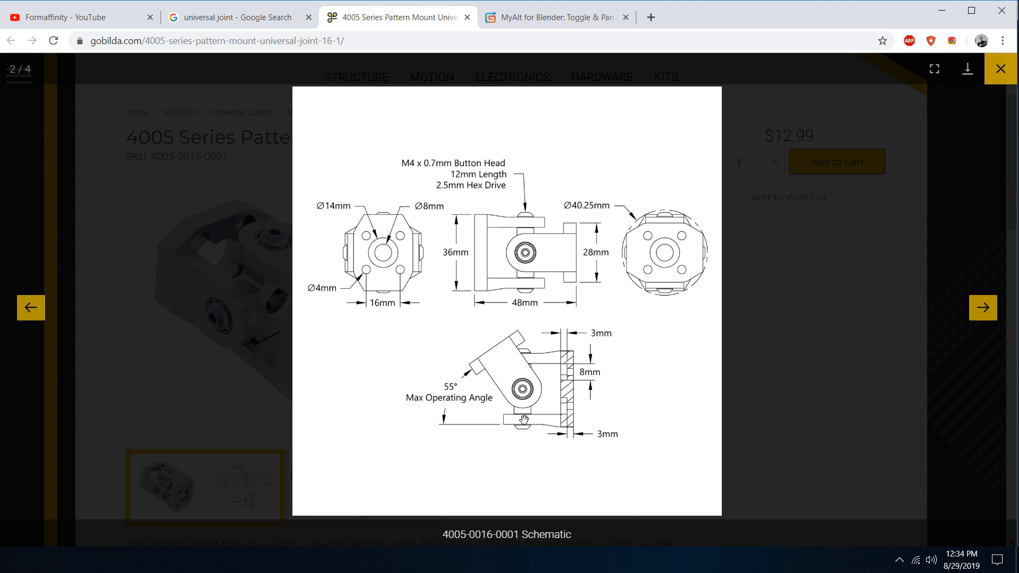
left_click(942, 11)
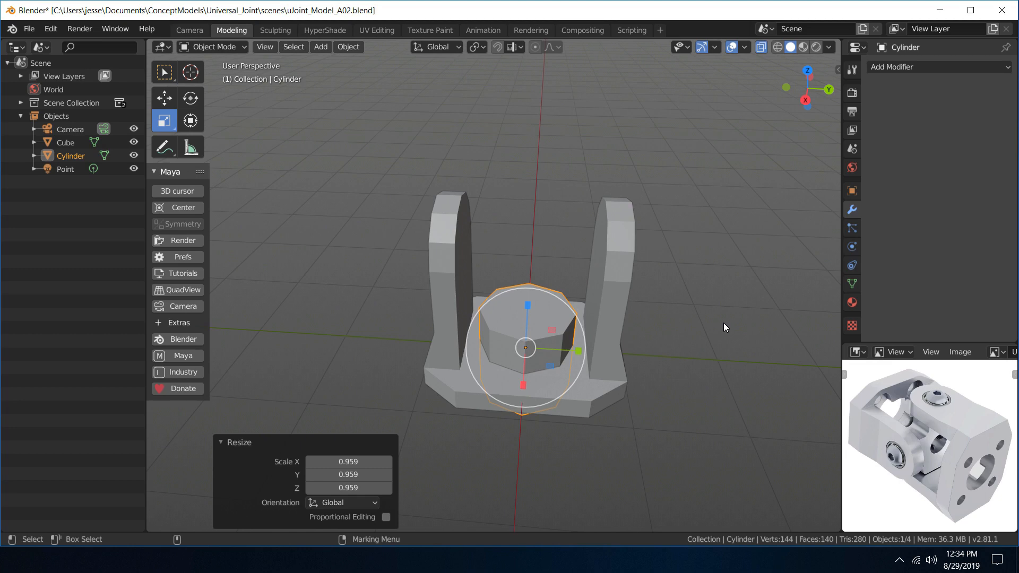
- Delete the cylinder's top and bottom cap faces in face mode, leaving an open tube
middle_click_drag(724, 322, 690, 300)
key("w")
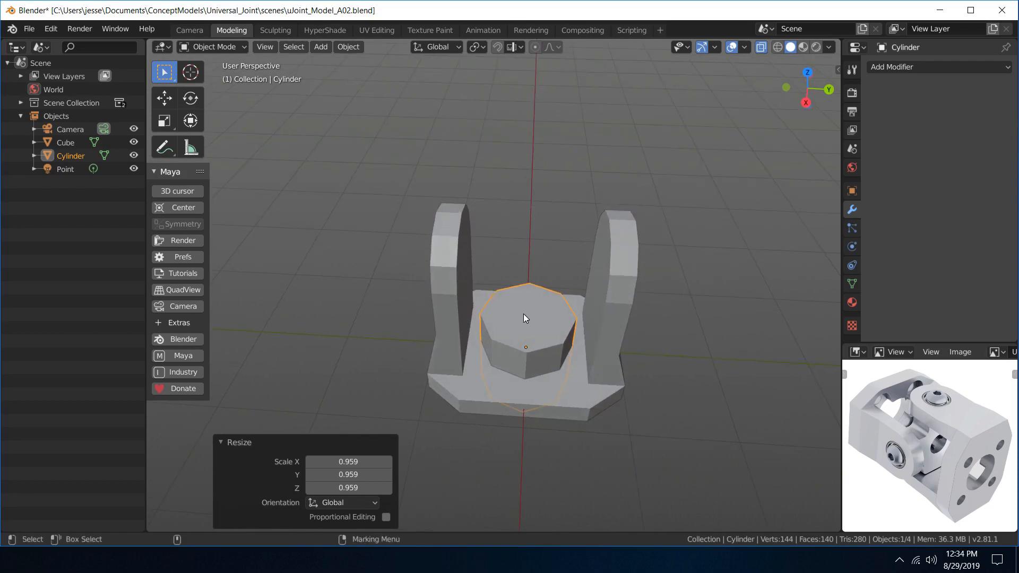
right_click_drag(524, 314, 581, 361)
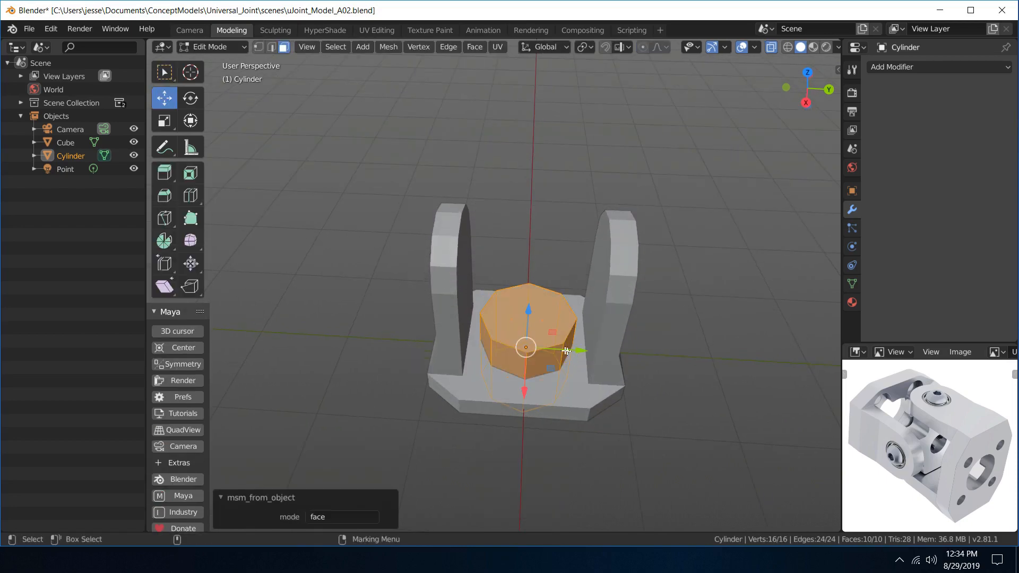
left_click(530, 316)
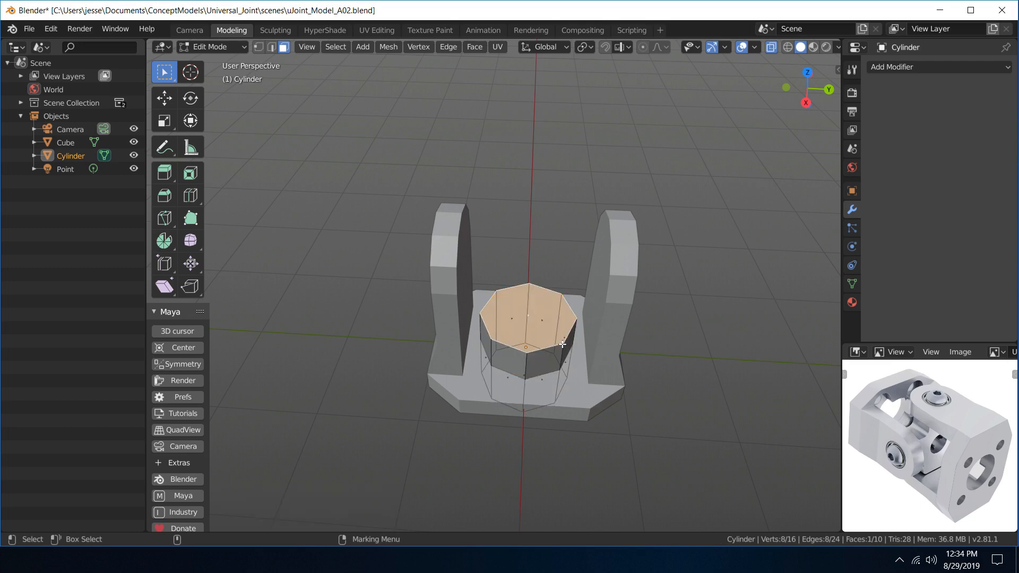
key("Delete")
left_click_drag(577, 425, 585, 314, "alt")
left_click(538, 338)
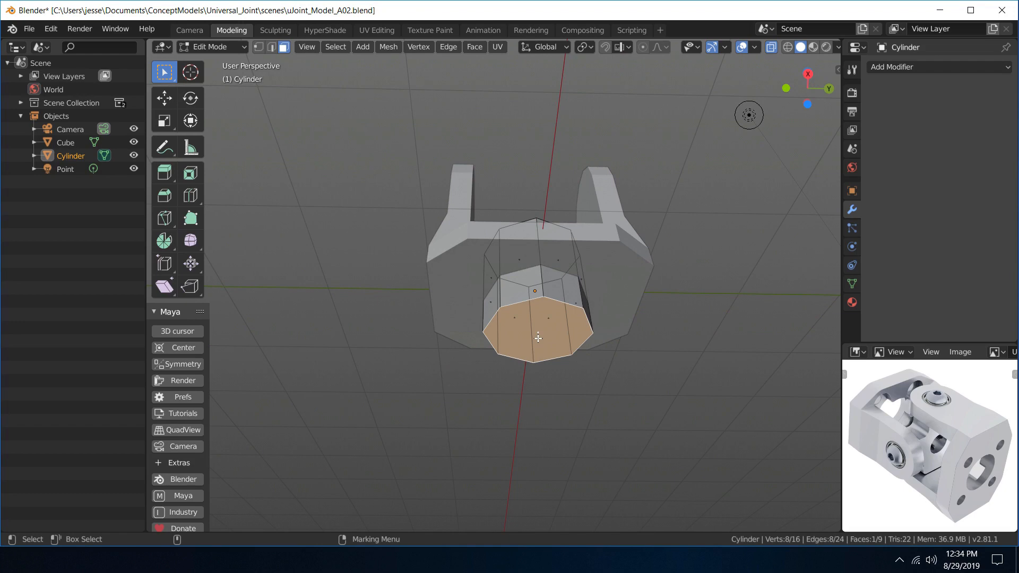
key("Delete")
mouse_move(657, 236)
left_mouse_down("alt")
mouse_move(652, 229)
mouse_move(648, 298)
mouse_move(651, 283)
mouse_move(626, 243)
mouse_move(642, 228)
left_mouse_up("alt")
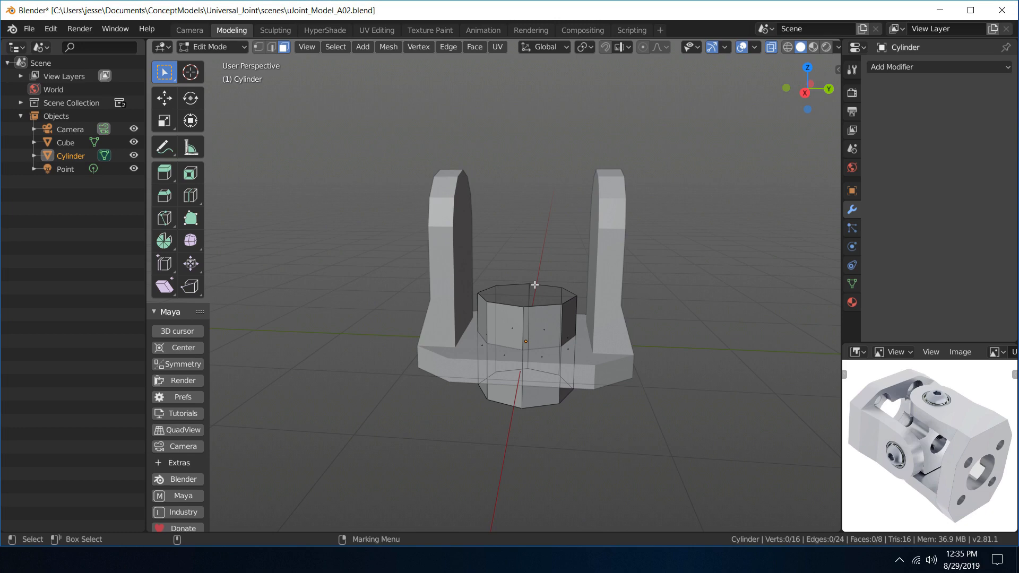
- Return the cylinder to Object Mode and flatten it along Z until it protrudes only slightly above the yoke's base
right_click_drag(535, 285, 581, 239)
key("r")
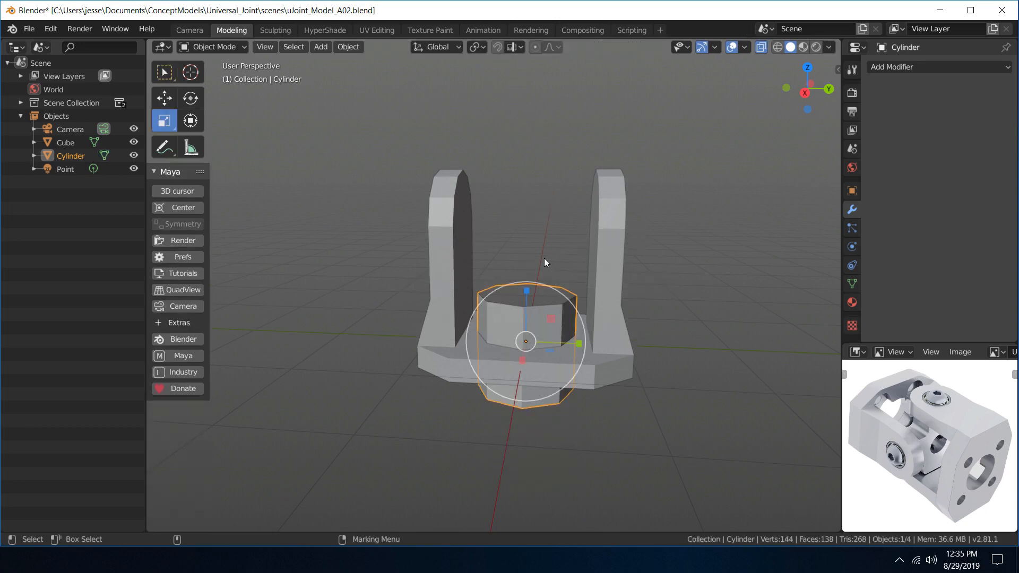
left_click_drag(527, 293, 526, 324)
mouse_move(547, 252)
left_mouse_down("alt")
mouse_move(548, 216)
mouse_move(551, 262)
left_mouse_up("alt")
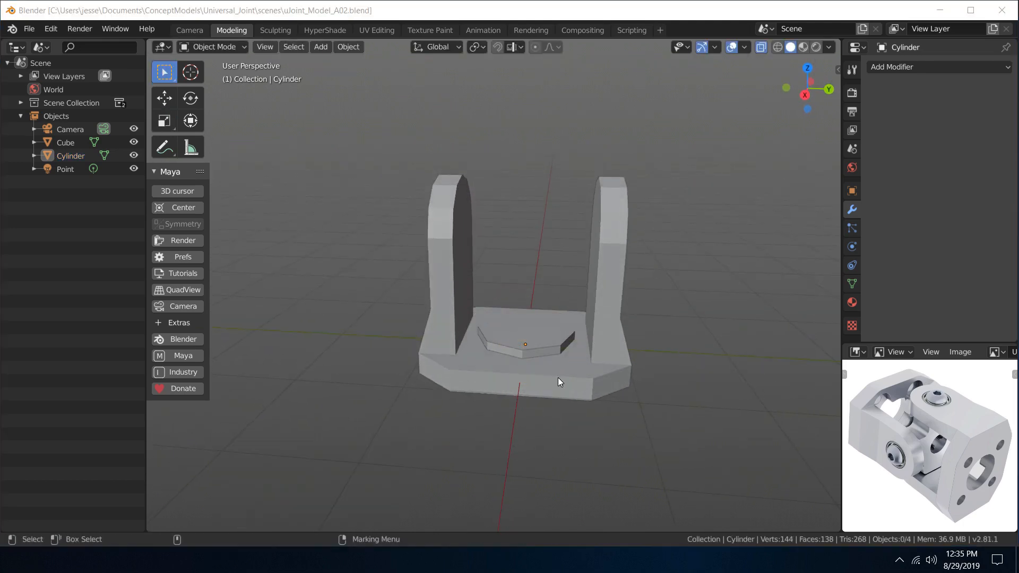
- Select the yoke and put it in Edit Mode with face selection
scroll(555, 374, "up", 5)
left_click(690, 284)
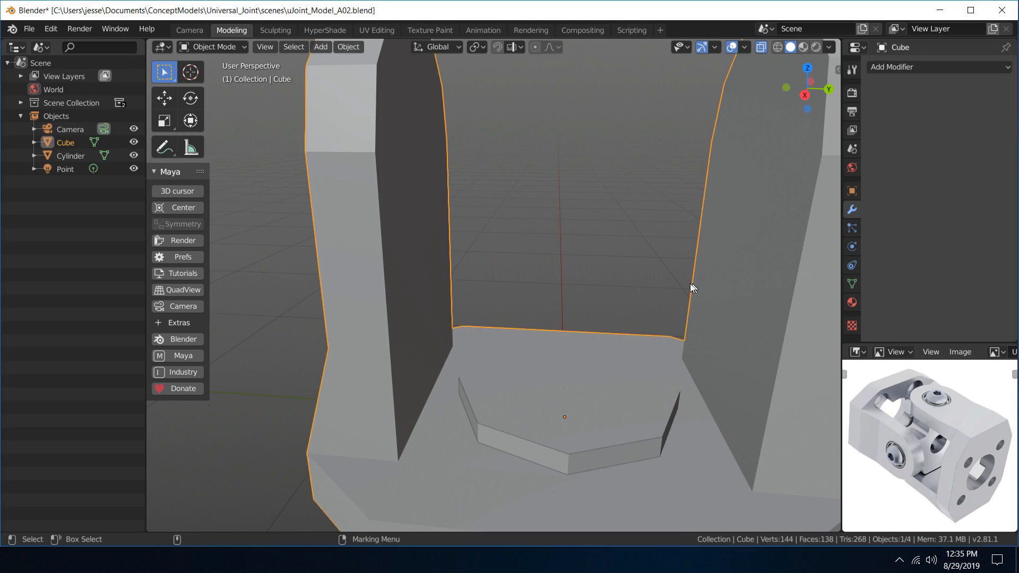
left_click_drag(621, 229, 623, 253, "alt")
right_click_drag(713, 317, 754, 252)
scroll(716, 245, "down", 5)
right_click_drag(636, 256, 705, 302)
- Examine the yoke base's edge layout around the cylinder from several angles, and clear the face selection
left_click_drag(553, 278, 576, 253, "alt")
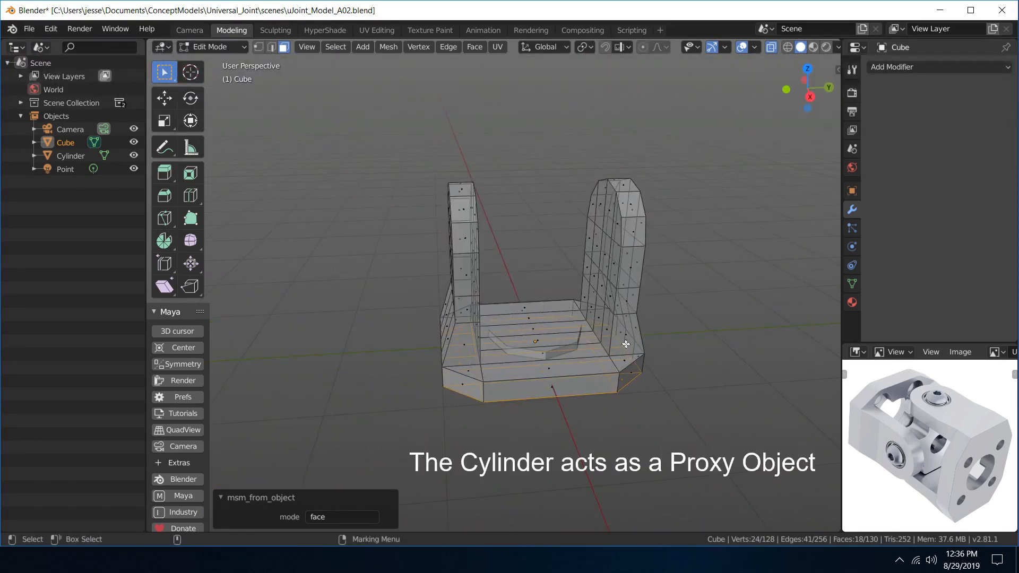
left_click_drag(700, 272, 622, 240, "alt")
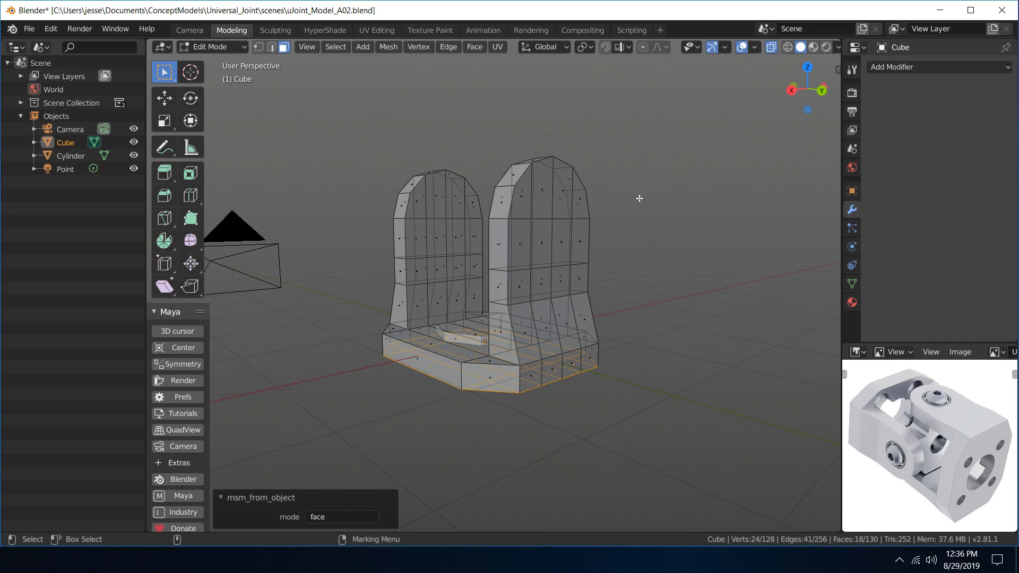
left_click_drag(505, 227, 537, 310, "alt")
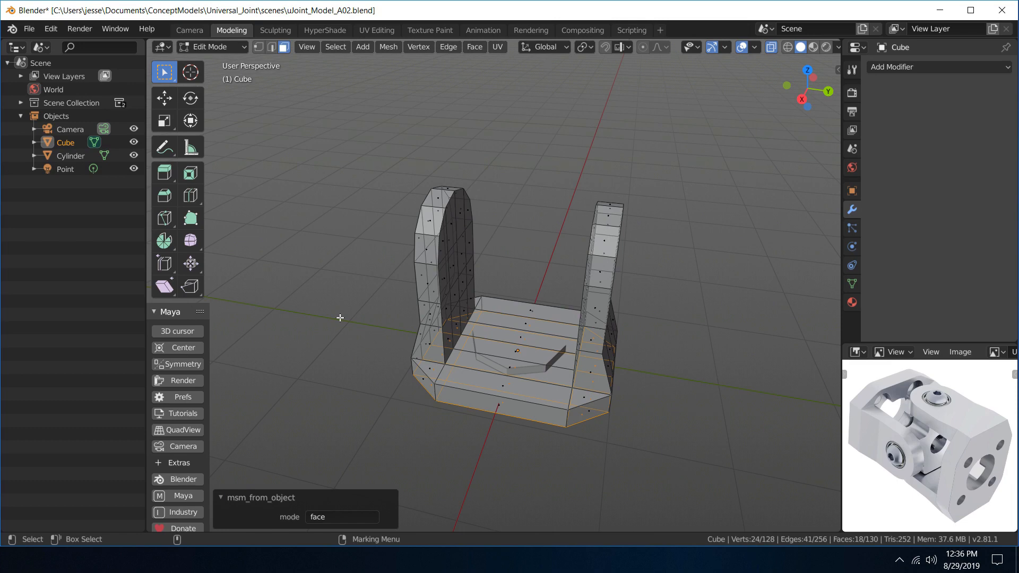
middle_click_drag(510, 262, 519, 240)
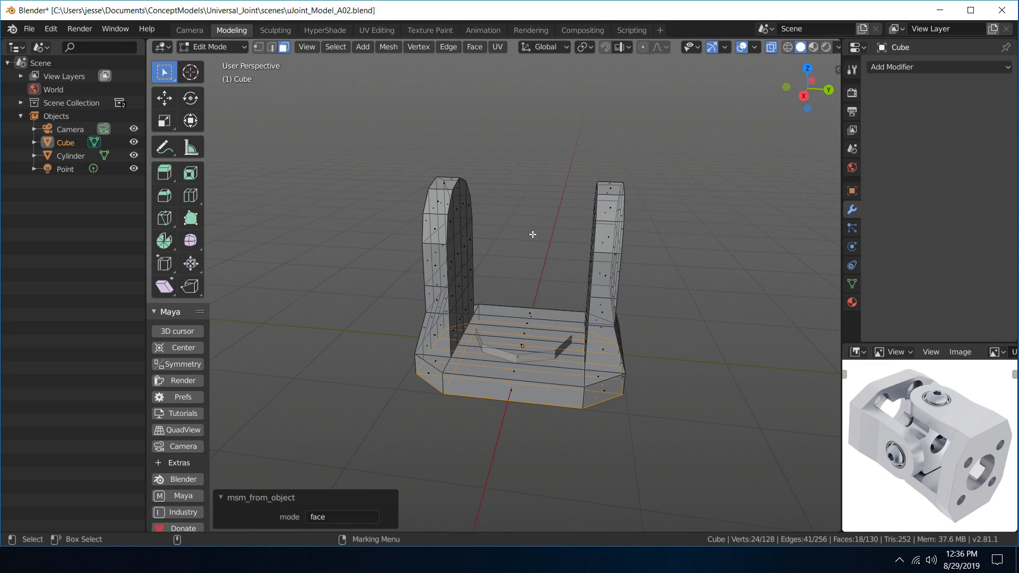
middle_click_drag(553, 293, 507, 267)
scroll(507, 267, "up", 5)
middle_click_drag(421, 296, 476, 332)
left_click(426, 238)
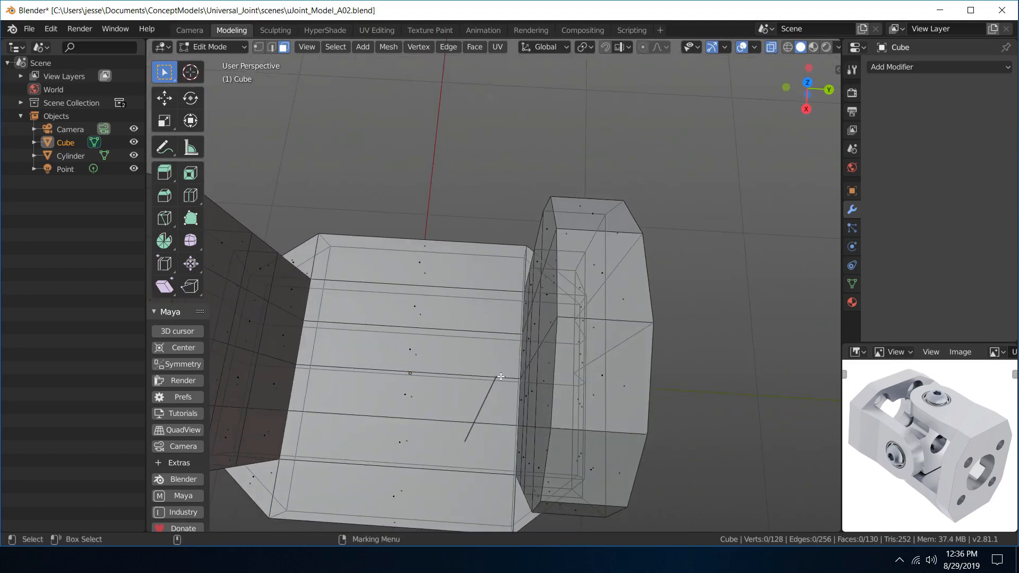
middle_click_drag(500, 377, 502, 357)
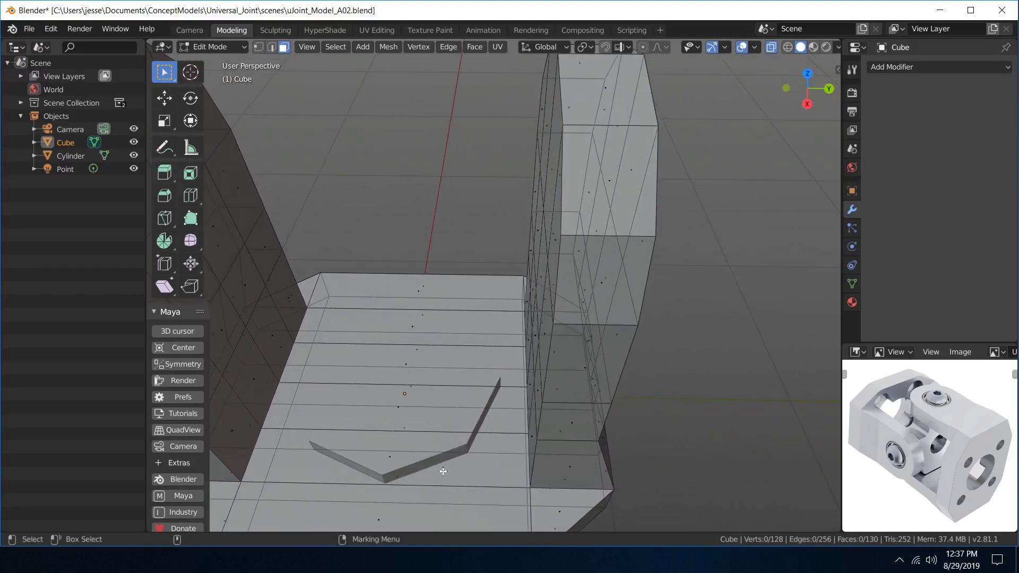
- Add an unslid loop cut down the middle of the yoke's base, running along the X axis between the two arms
middle_click_drag(387, 473, 479, 406)
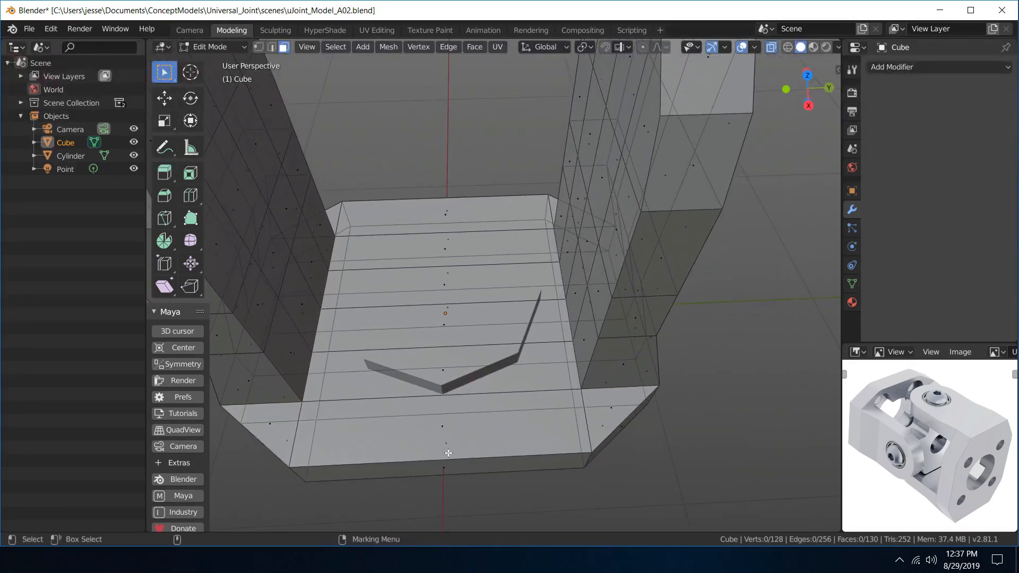
key("ctrl")
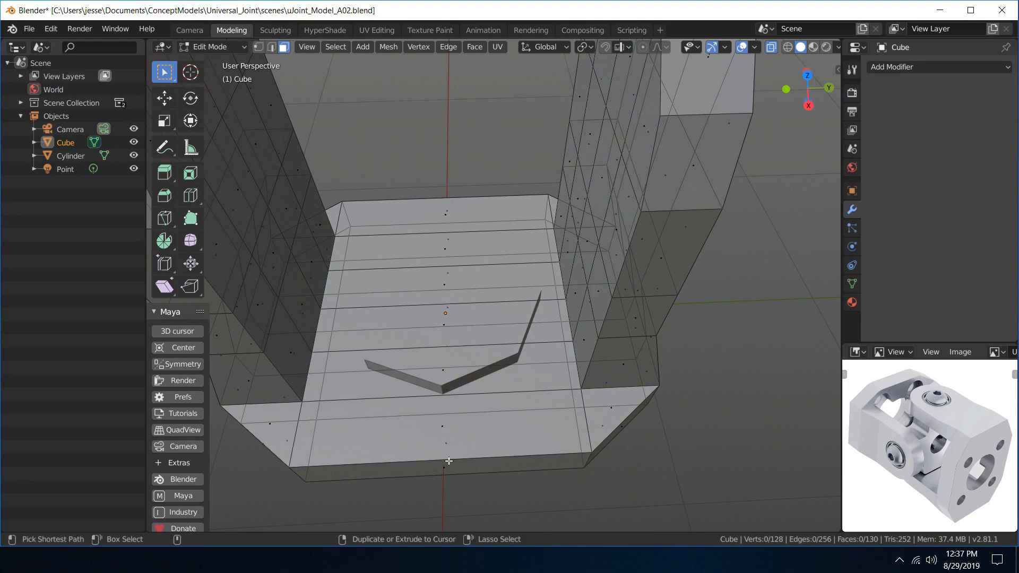
key("ctrl+r")
left_click(449, 461)
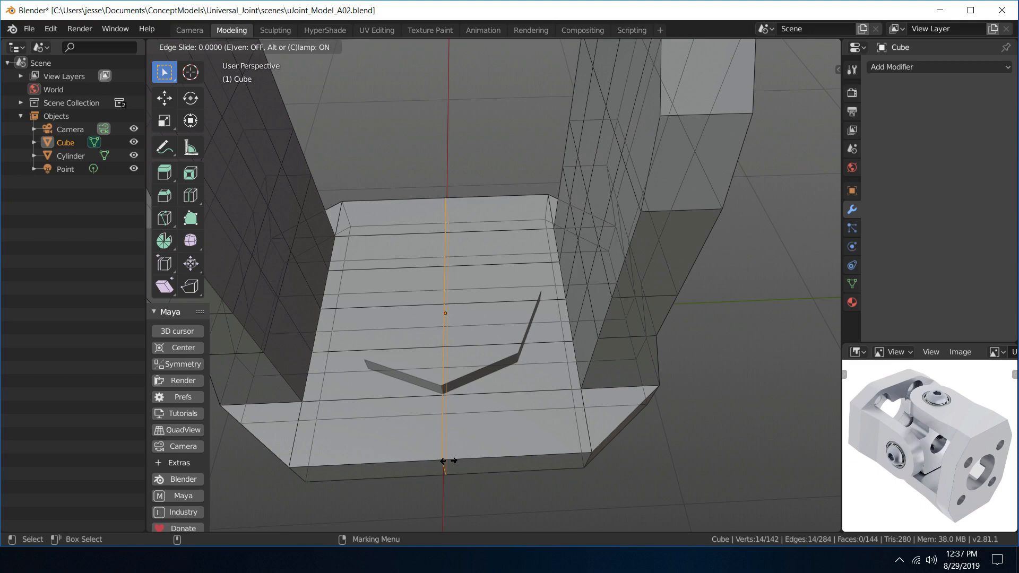
right_click(487, 455)
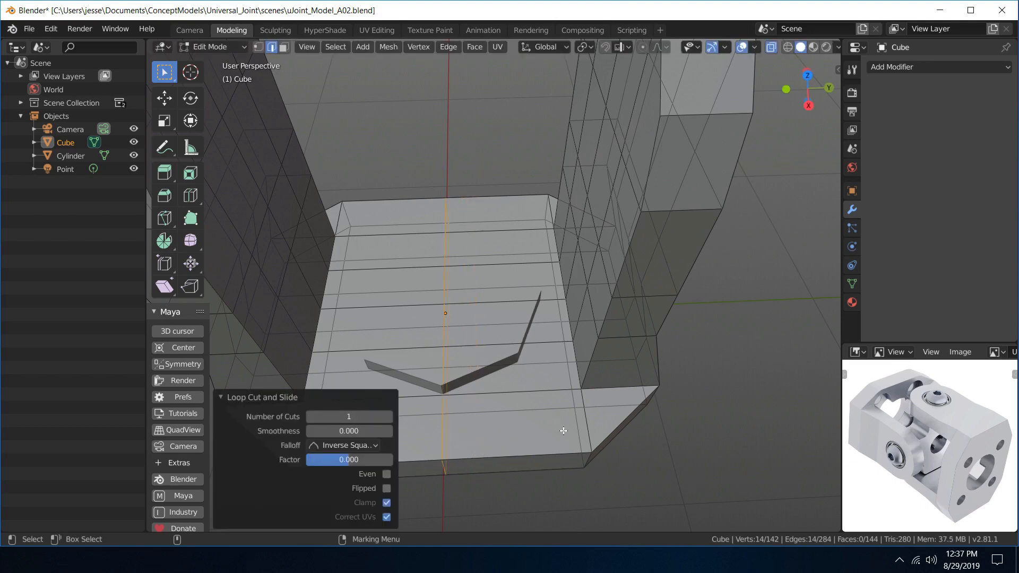
- Add one loop cut along X on each side of the base's centre line, about halfway to each arm
middle_click_drag(535, 417, 529, 401)
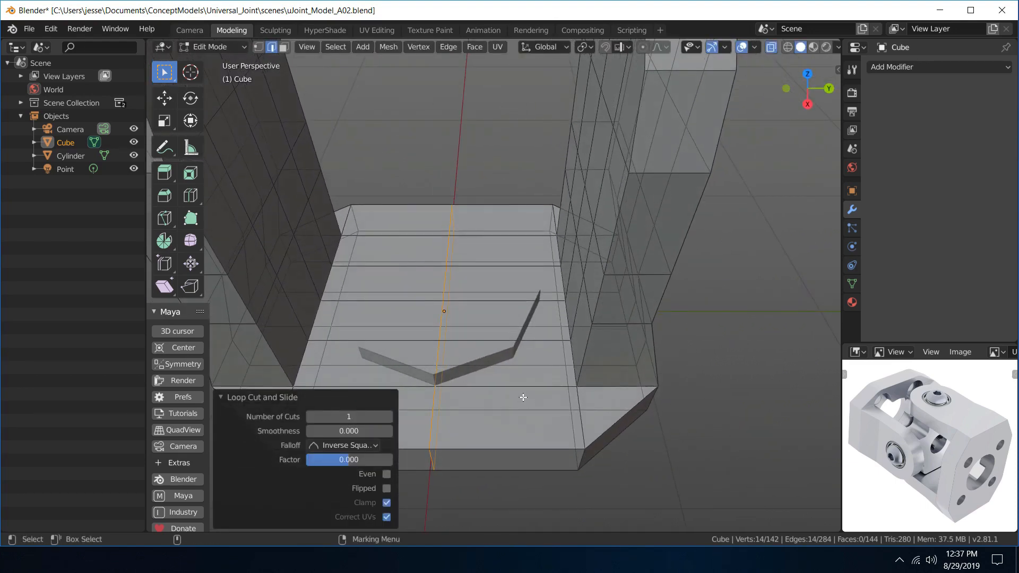
key("ctrl+r")
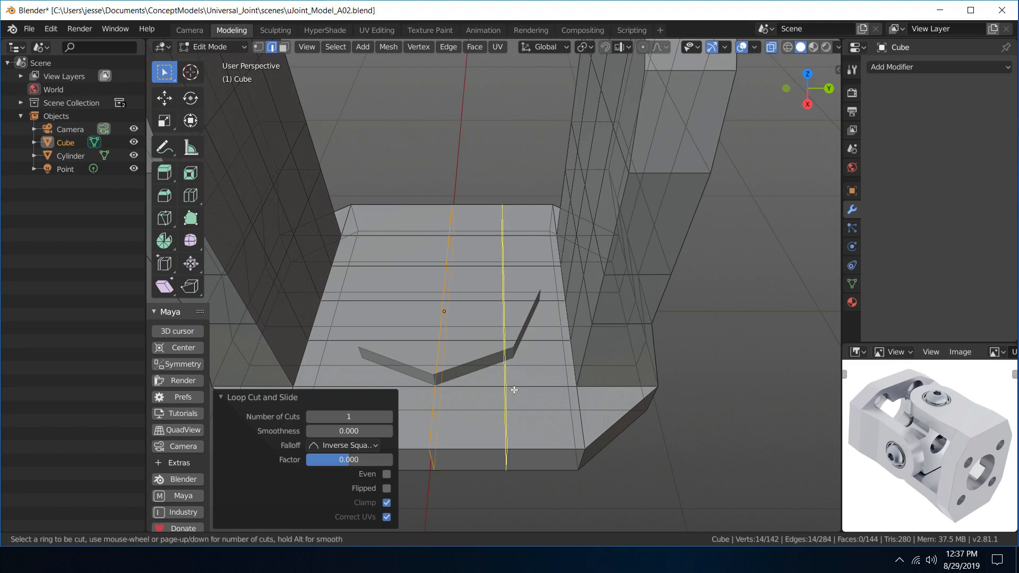
left_click(514, 390)
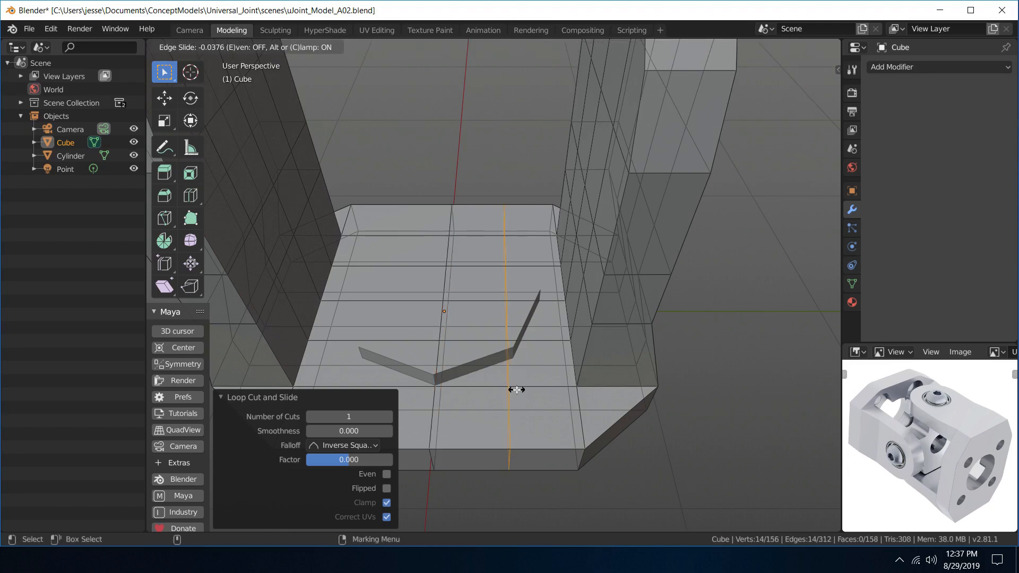
left_click(519, 389)
middle_click_drag(478, 401, 496, 357)
key("ctrl+r")
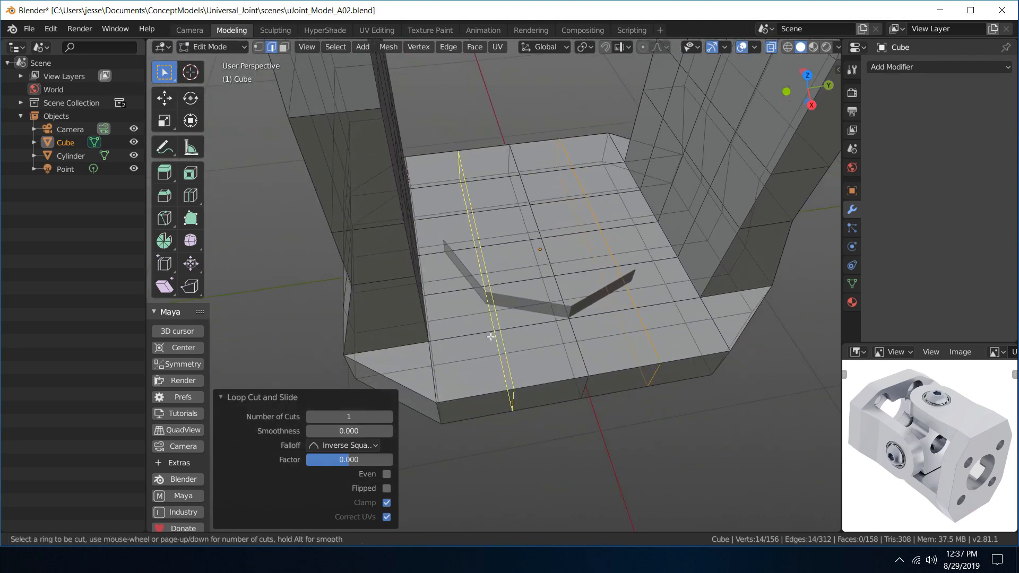
left_click(490, 337)
left_click(489, 337)
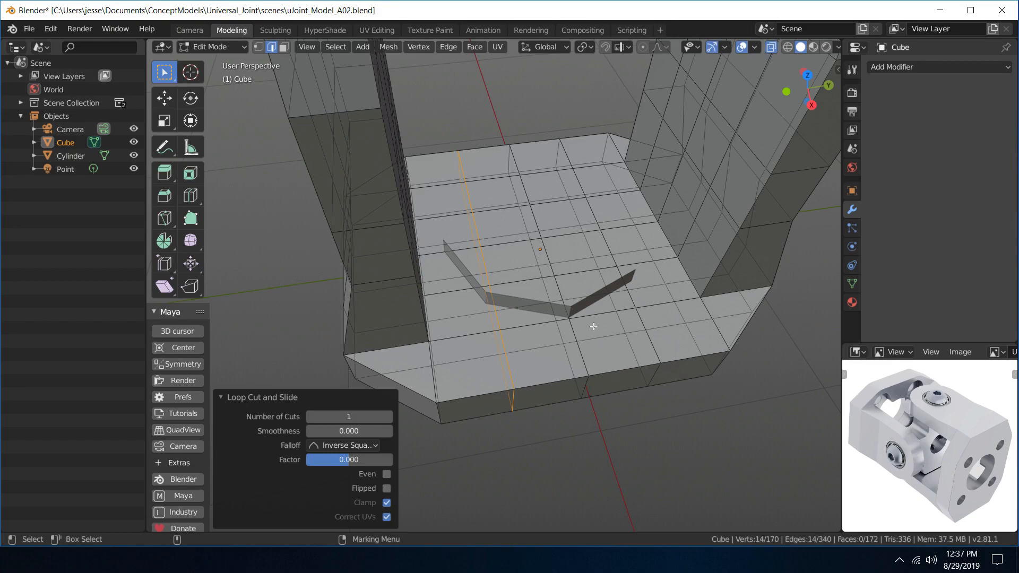
- Add a centred loop cut to each outer strip of the base, between the existing side loops and the arms
middle_click_drag(590, 325, 584, 281)
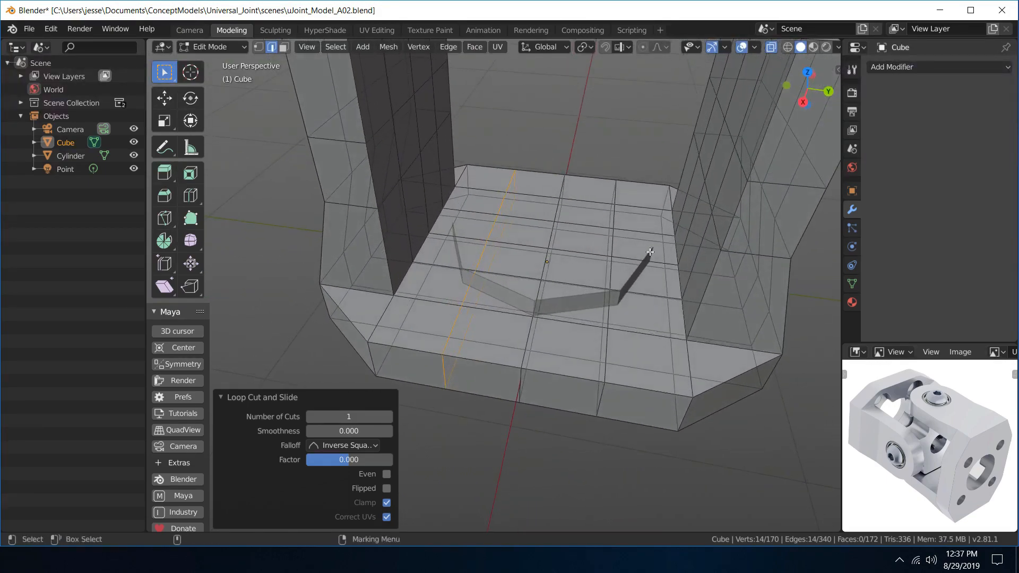
key("ctrl+r")
left_click(645, 330)
right_click(644, 331)
key("ctrl+r")
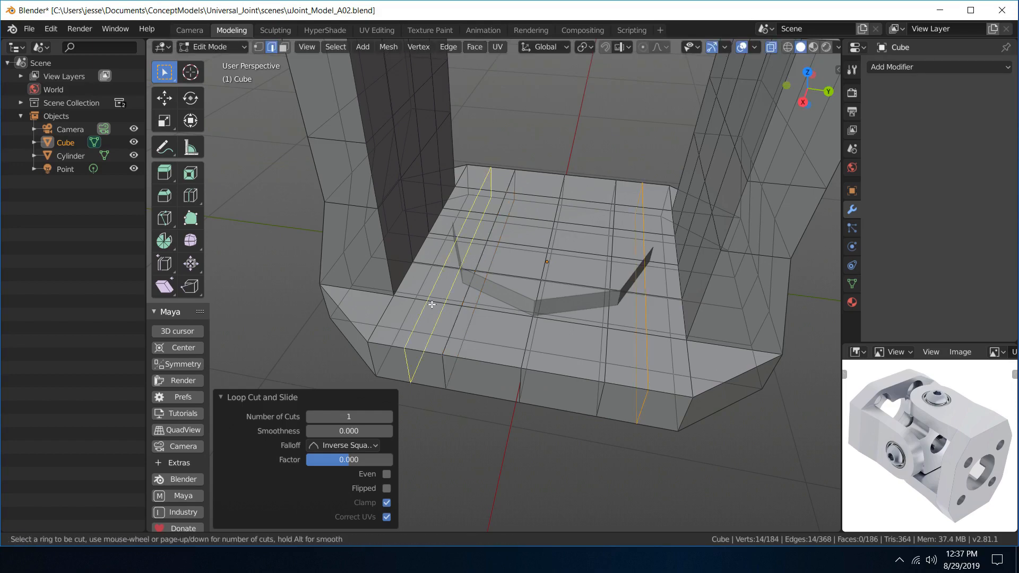
left_click(432, 304)
right_click(432, 304)
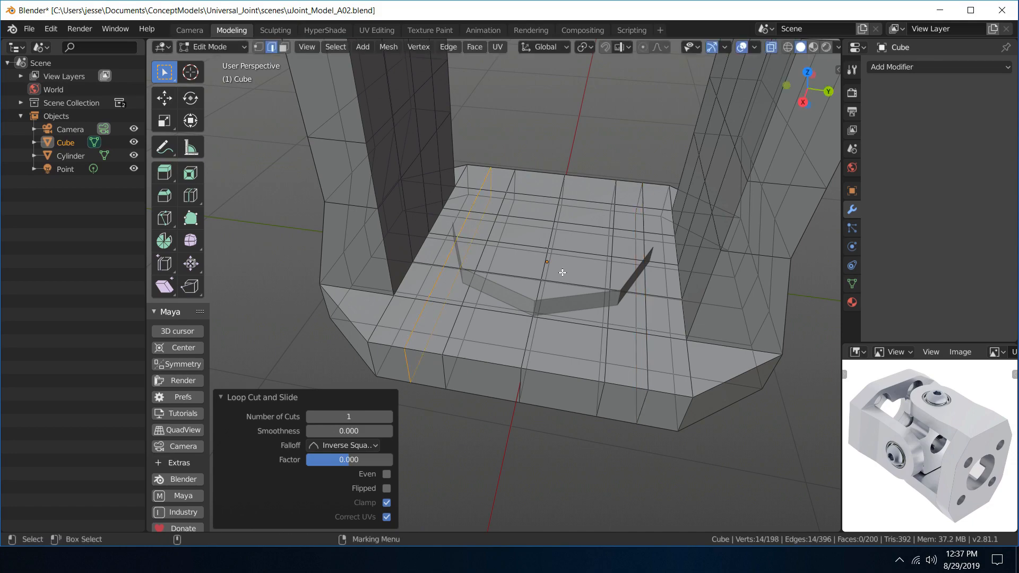
- Switch to face selection and delete six top faces in the middle of the base, two across and three along X
middle_click_drag(597, 263, 593, 218)
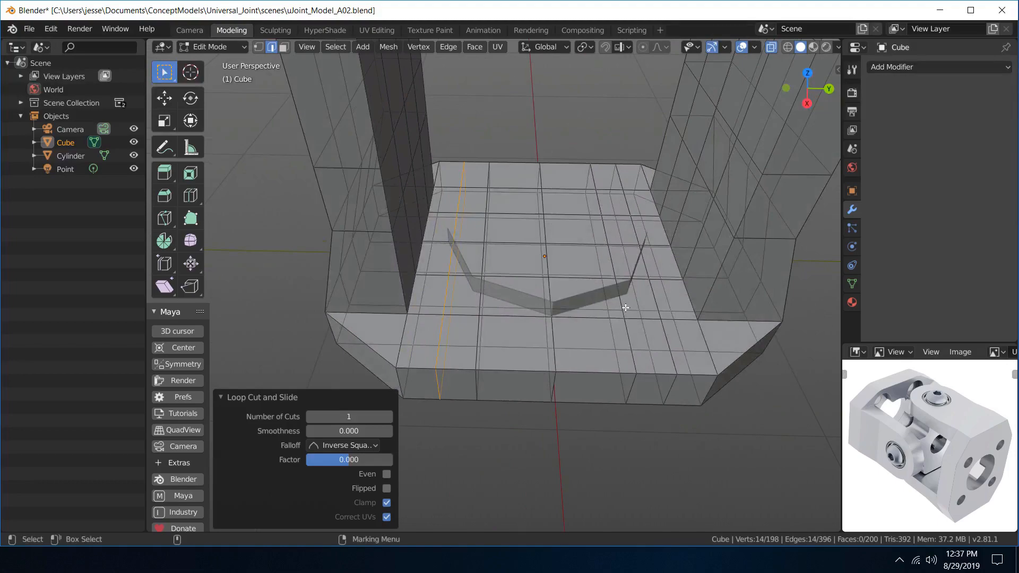
right_click_drag(621, 303, 652, 338)
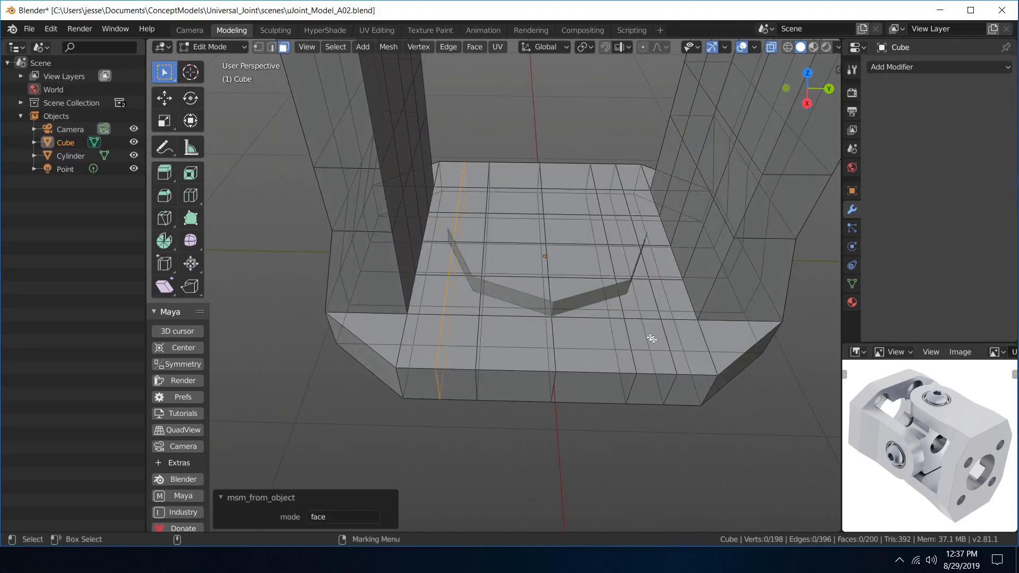
left_click(608, 305)
middle_click_drag(645, 305, 573, 290)
left_click(508, 272)
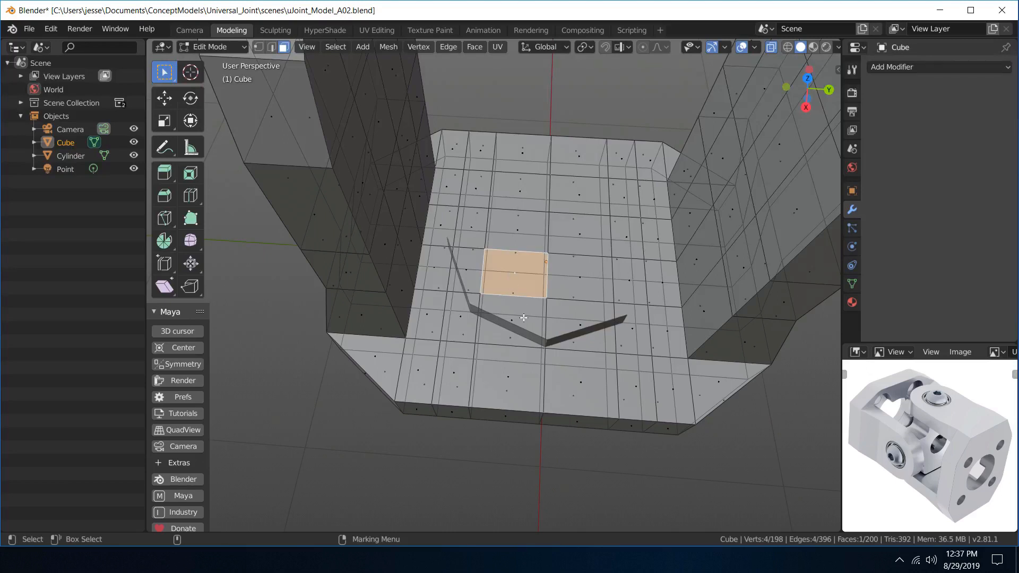
key("Delete")
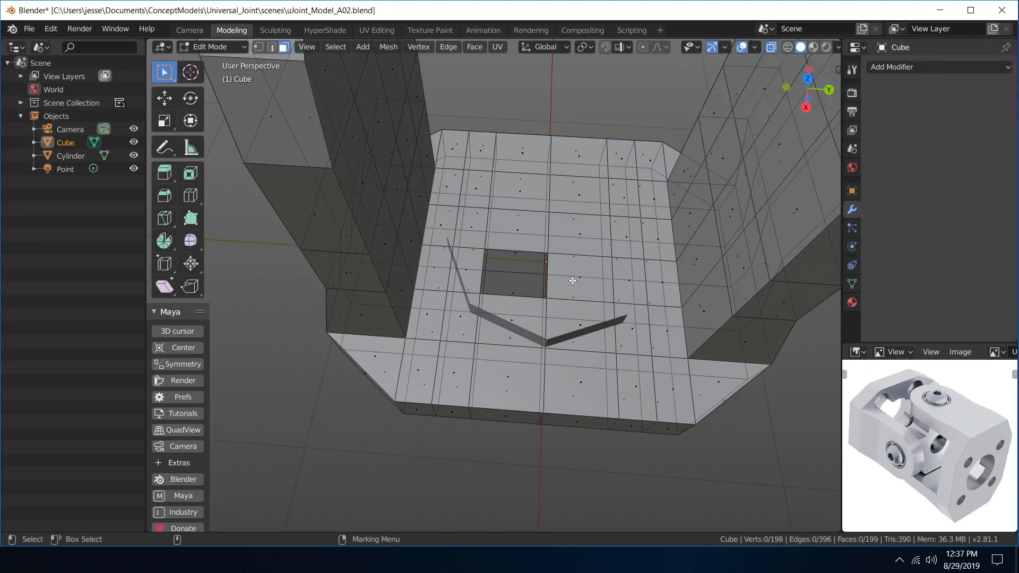
left_click(576, 273)
key("Delete")
left_click(574, 238)
key("Delete")
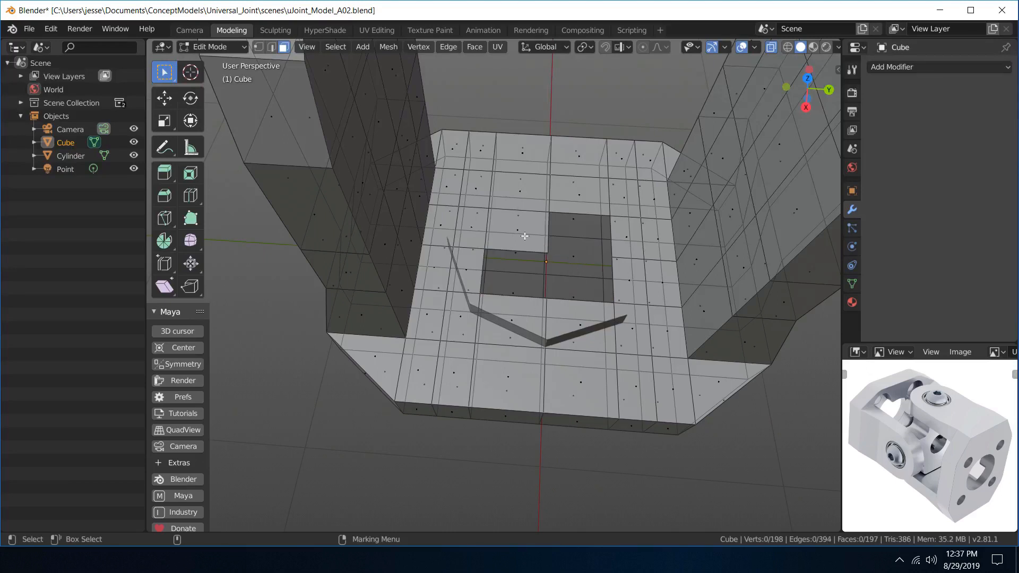
left_click(518, 234)
key("Delete")
left_click(525, 201)
key("Delete")
left_click(576, 195)
key("Delete")
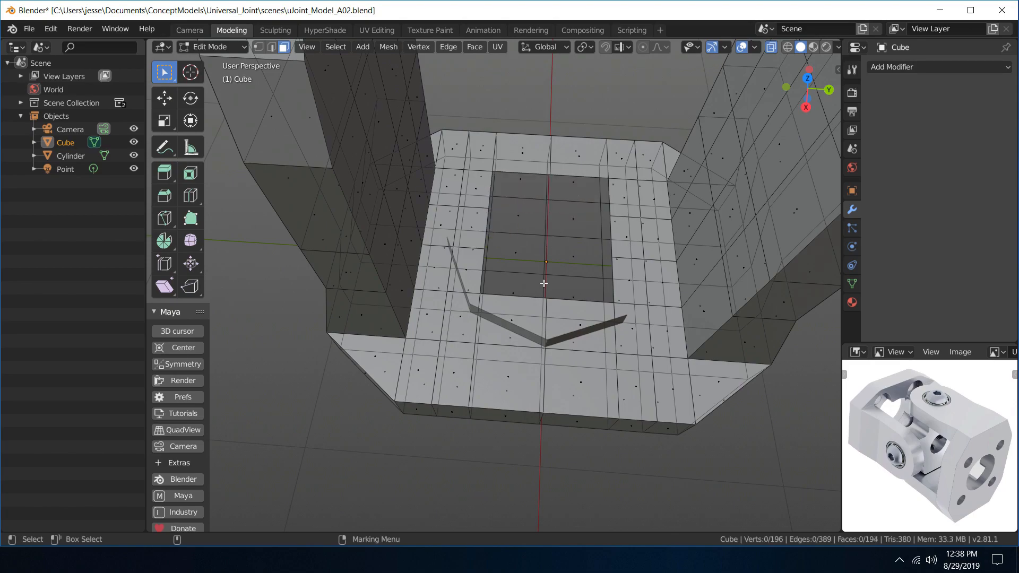
- Delete the two top faces extending the opening along X, together with one bottom face beneath them
middle_click_drag(561, 224, 433, 331)
left_click(433, 333)
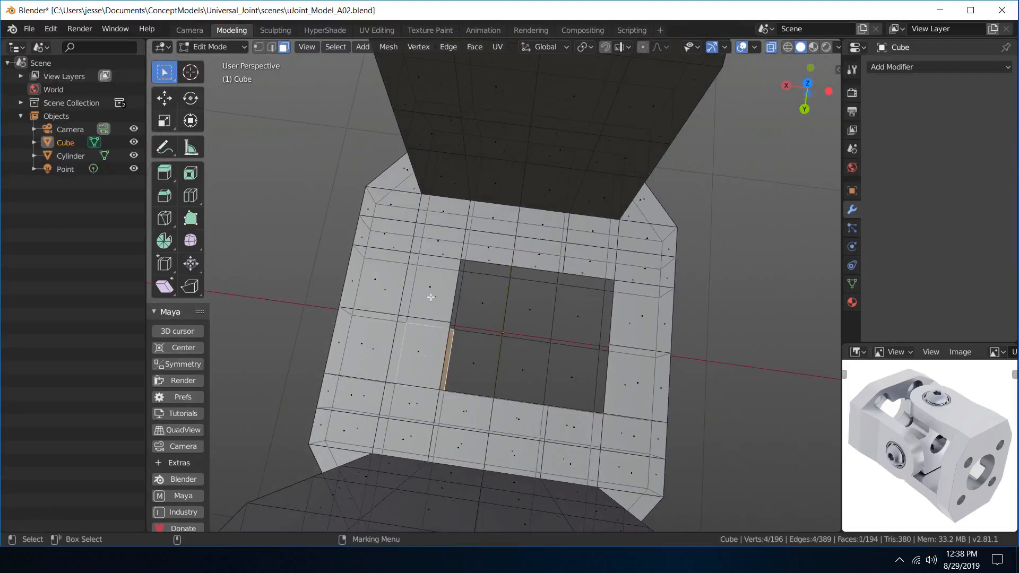
left_click(433, 286, "shift")
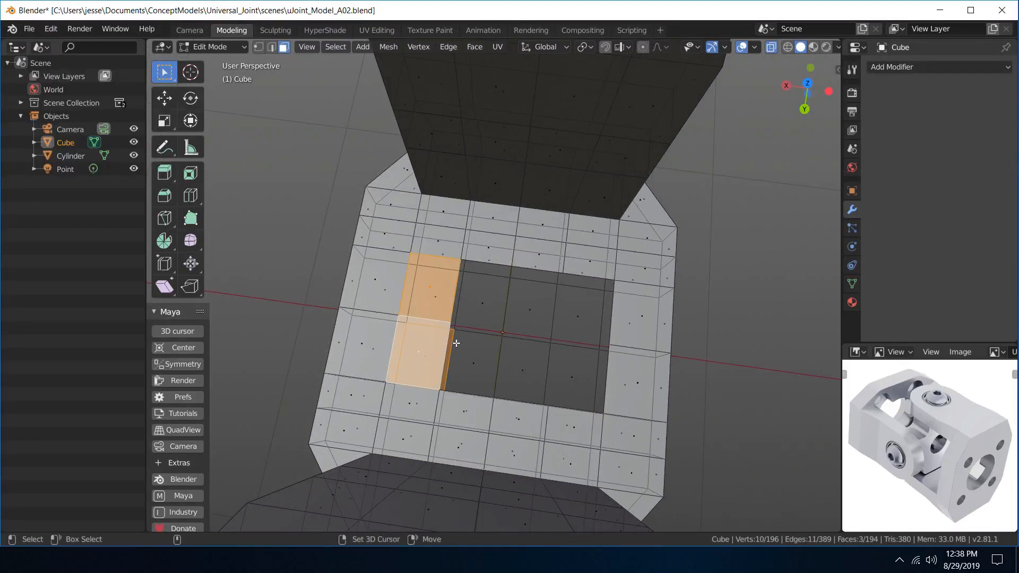
key("Delete")
- Select and delete the seven bottom faces still beneath the opening, making a rectangular through hole in the base
left_click(440, 295)
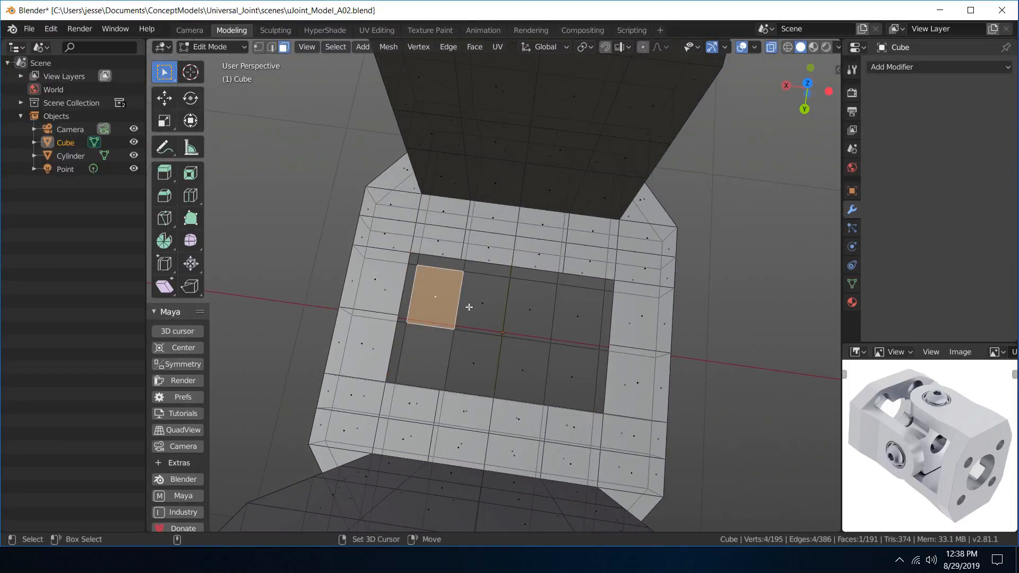
left_click(477, 307, "shift")
left_click(473, 362, "shift")
left_click(521, 367, "shift")
left_click(530, 310, "shift")
left_click(592, 314, "shift")
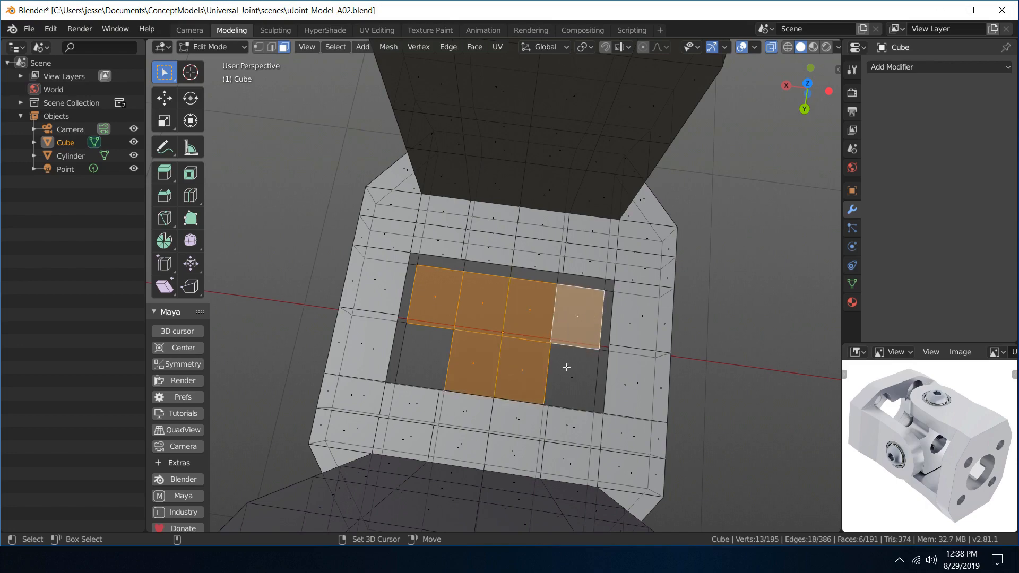
left_click(567, 367, "shift")
key("Delete")
- Widen the hole toward both arms by deleting the adjoining strip of top and bottom faces on each side
middle_click_drag(464, 322, 546, 337)
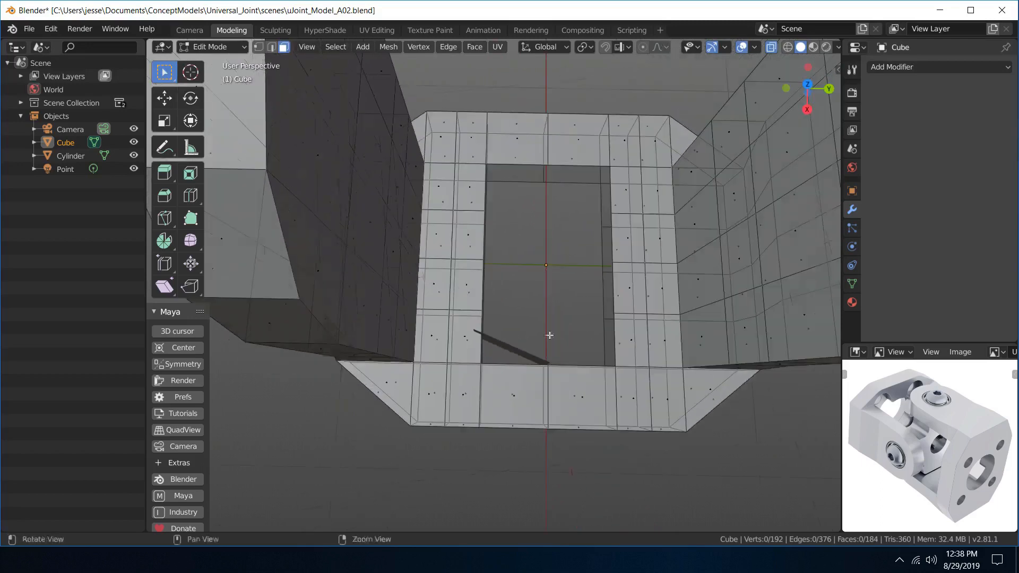
left_click_drag(522, 348, 464, 183)
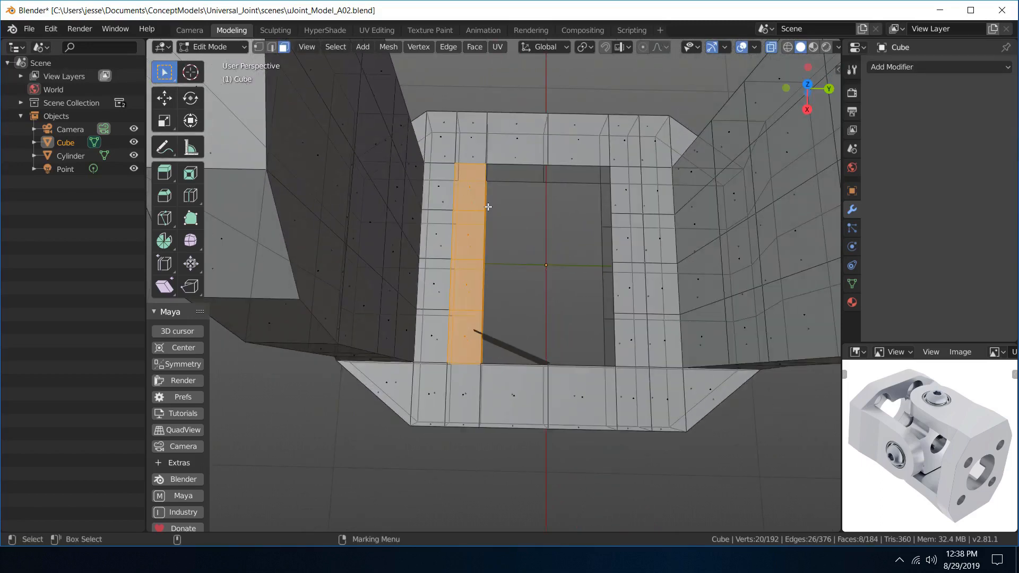
key("Delete")
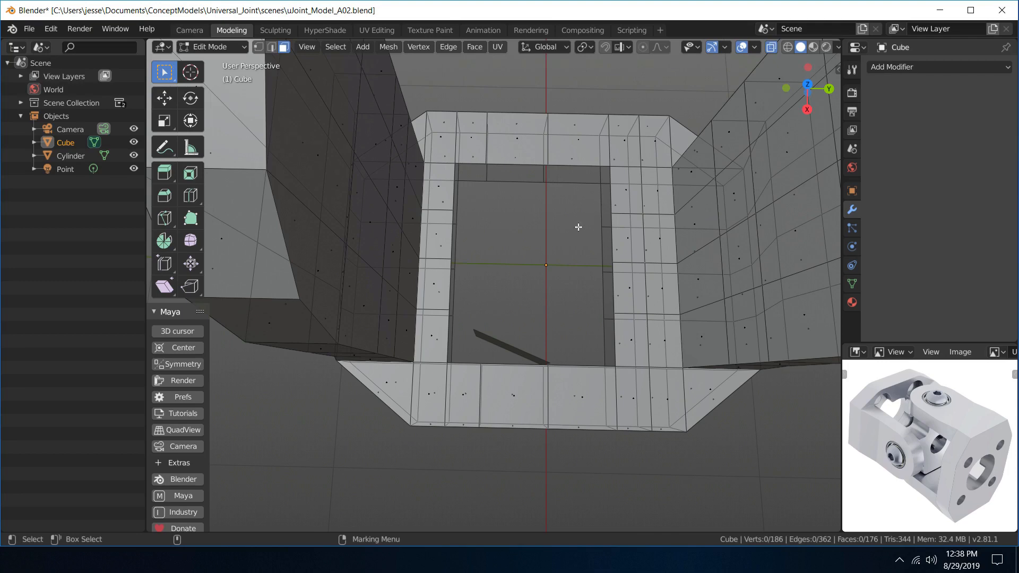
middle_click_drag(578, 227, 487, 218)
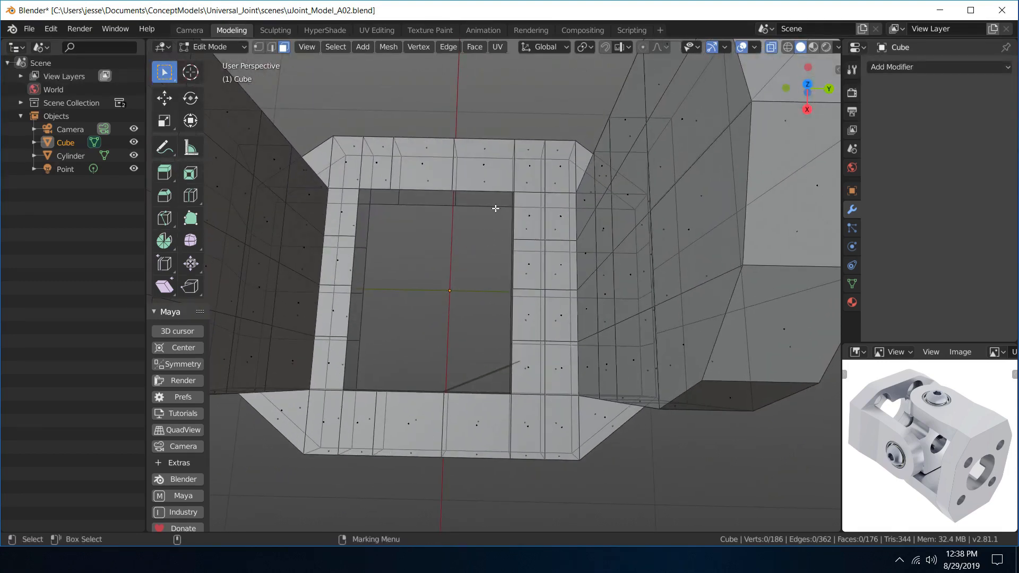
left_click_drag(496, 209, 540, 378)
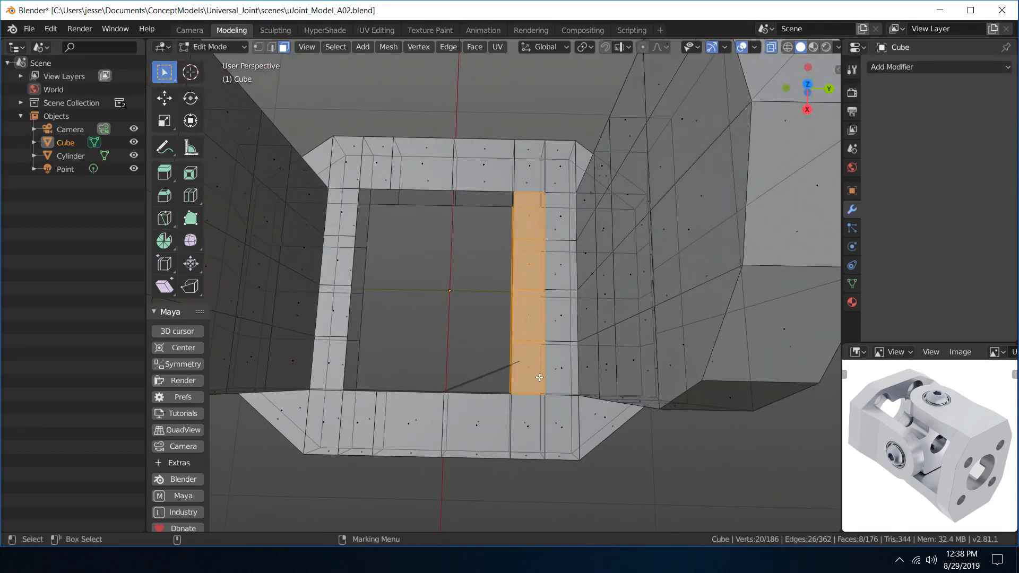
key("Delete")
middle_click_drag(522, 366, 492, 236)
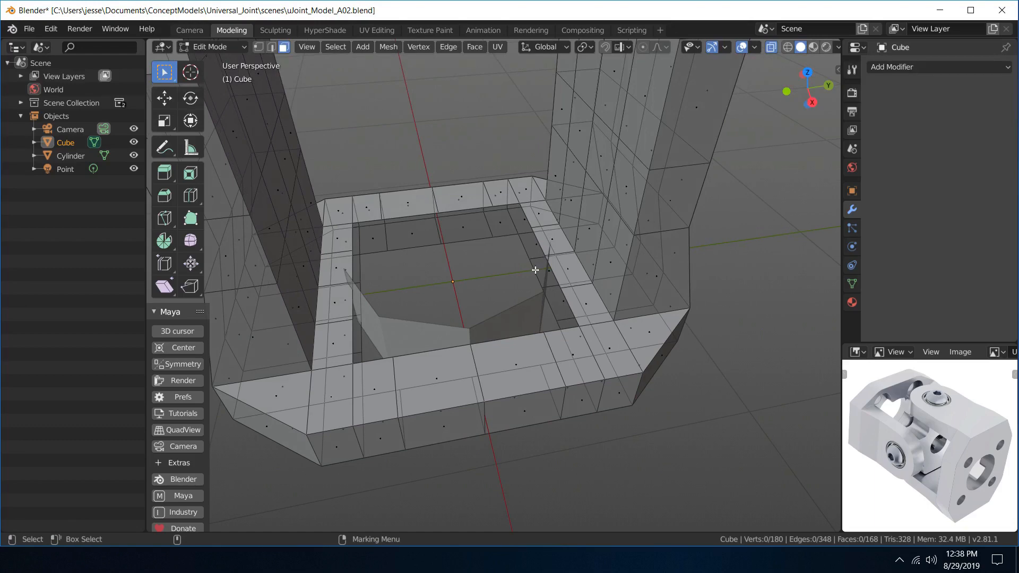
- Return to Object Mode and scale the cylinder uniformly to about 0.94 so it fits the base opening better
right_click_drag(555, 247, 618, 208)
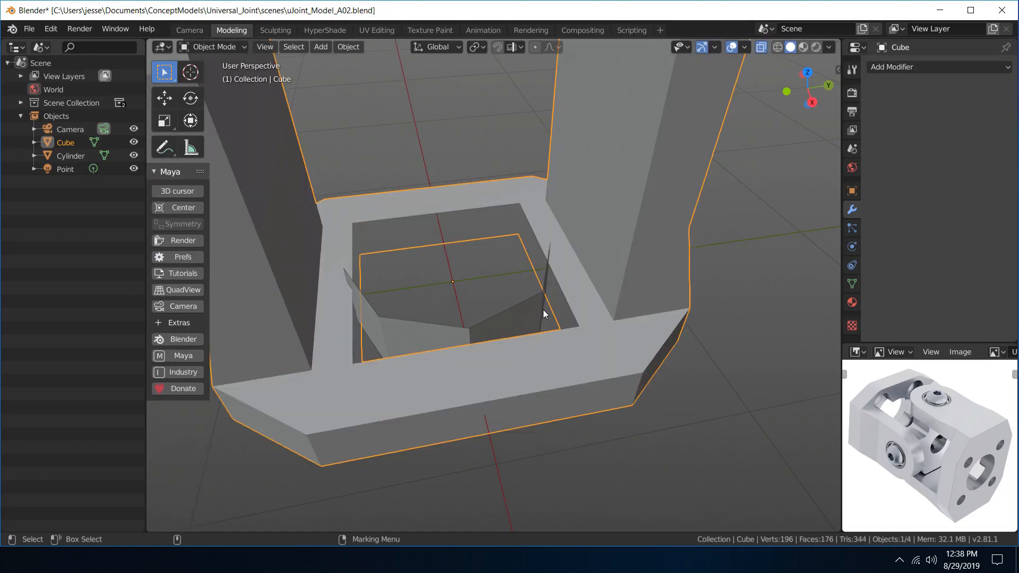
left_click(519, 312)
key("r")
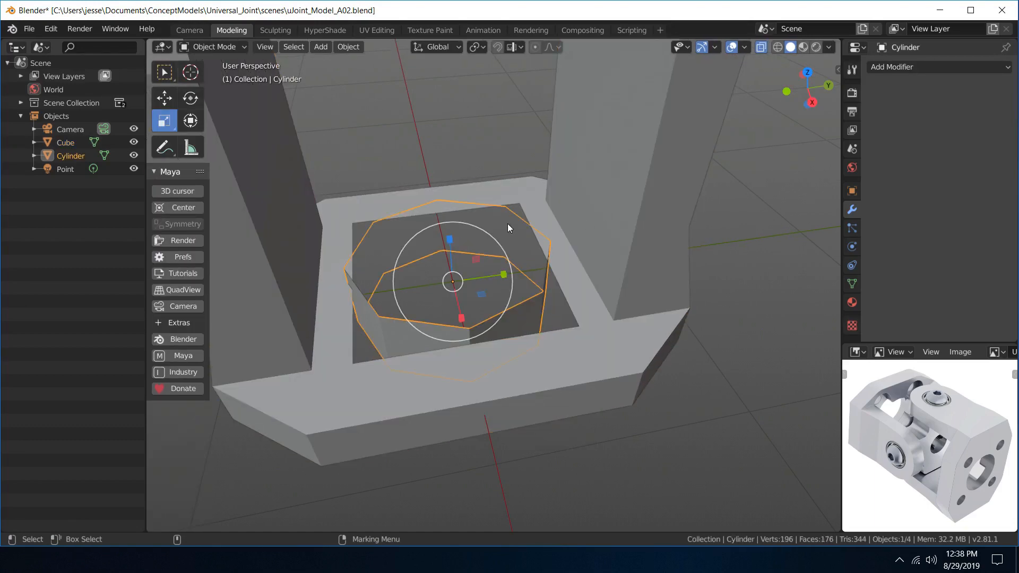
middle_click_drag(508, 224, 467, 281)
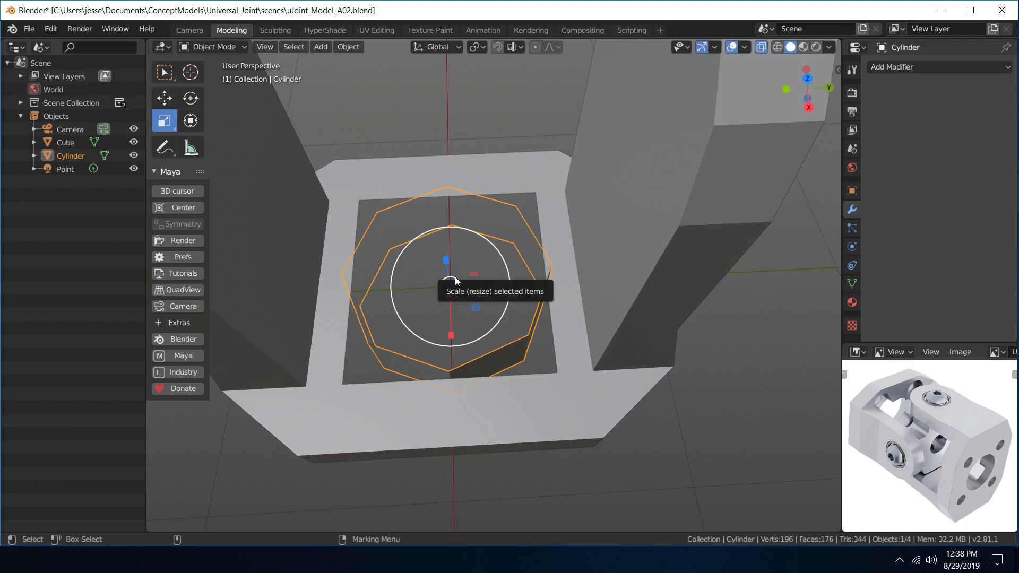
left_click_drag(454, 276, 440, 279)
- Flatten the cylinder along Z to about 0.65 of its height, and bring up the quad menu of standard views
middle_click_drag(441, 280, 527, 209, "shift")
key("s")
key("z")
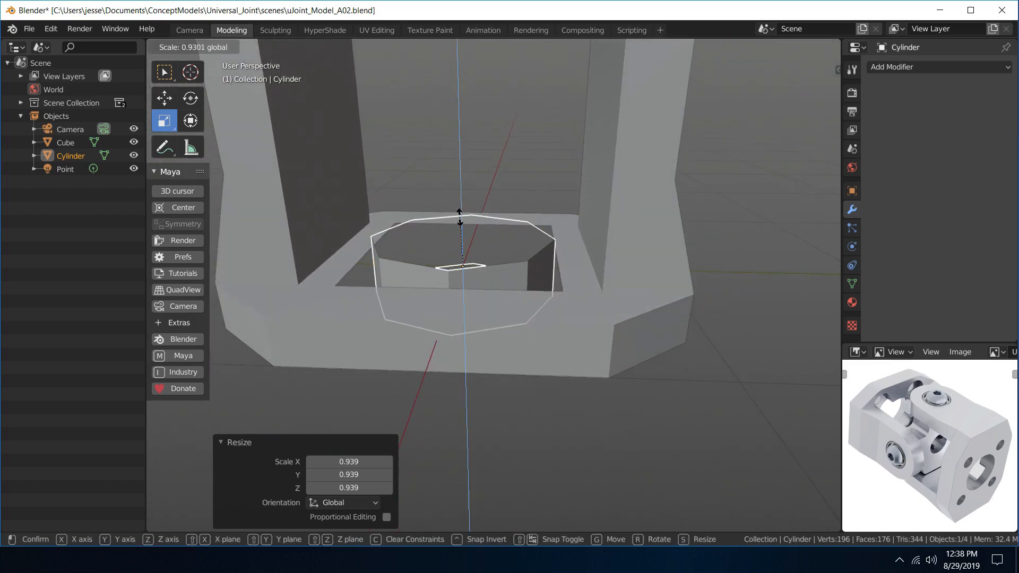
left_click(461, 232)
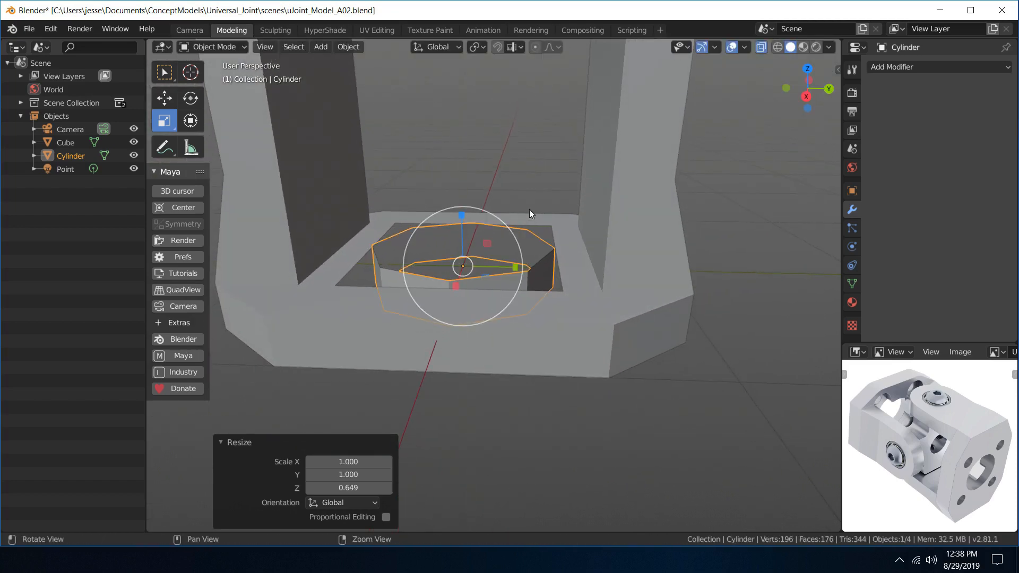
middle_click_drag(530, 209, 527, 178)
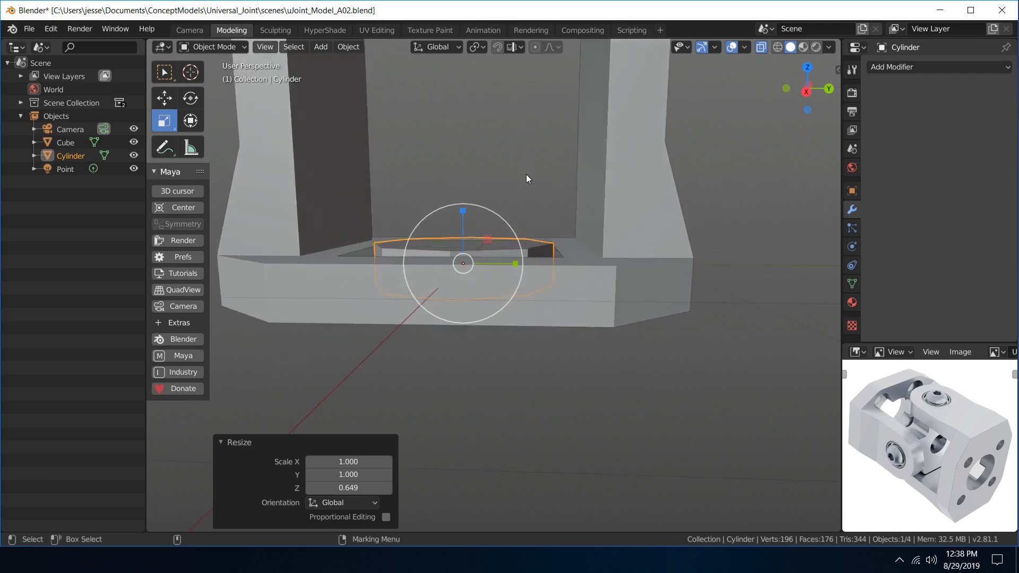
key("space")
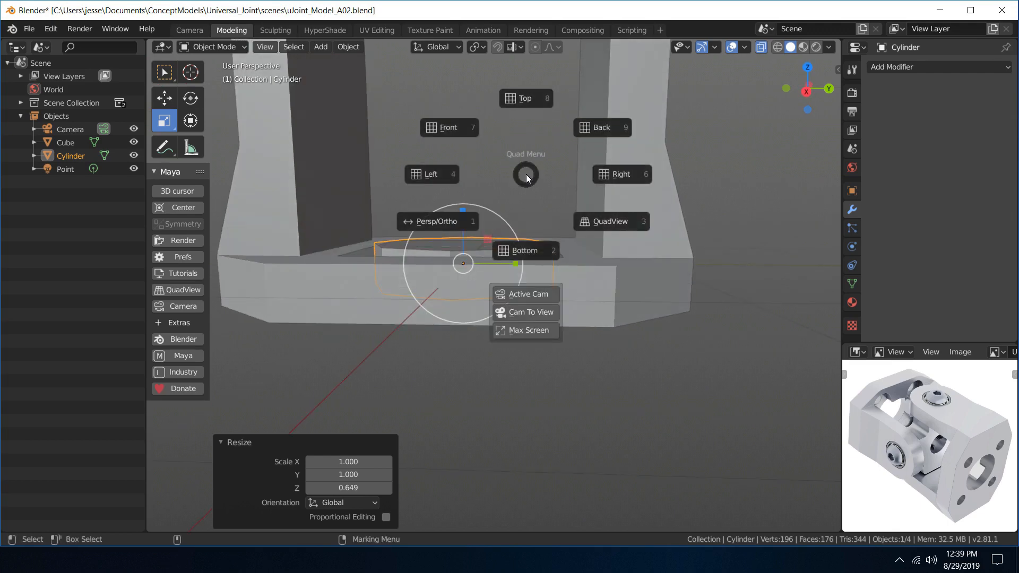
- In the right orthographic view, scale the cylinder along Z to about 0.806 so its top lines up with the base's upper face
left_click(582, 133)
key("space")
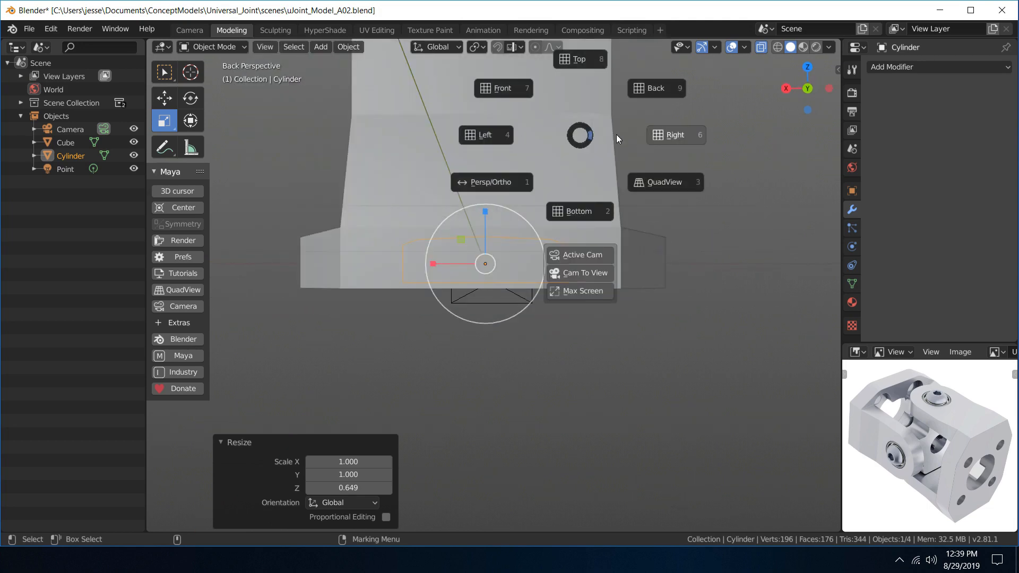
left_click(638, 133)
key("space")
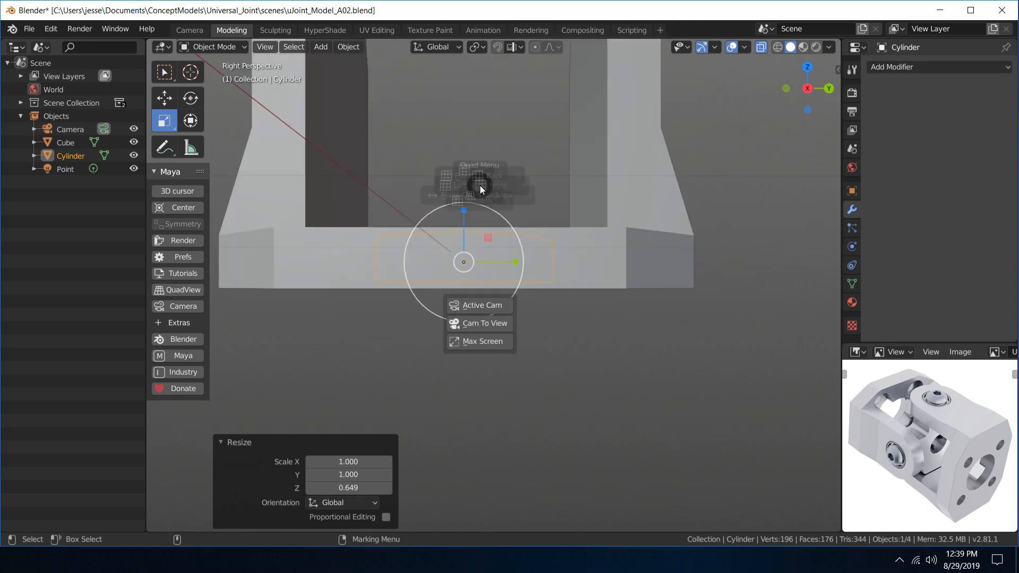
left_click(401, 238)
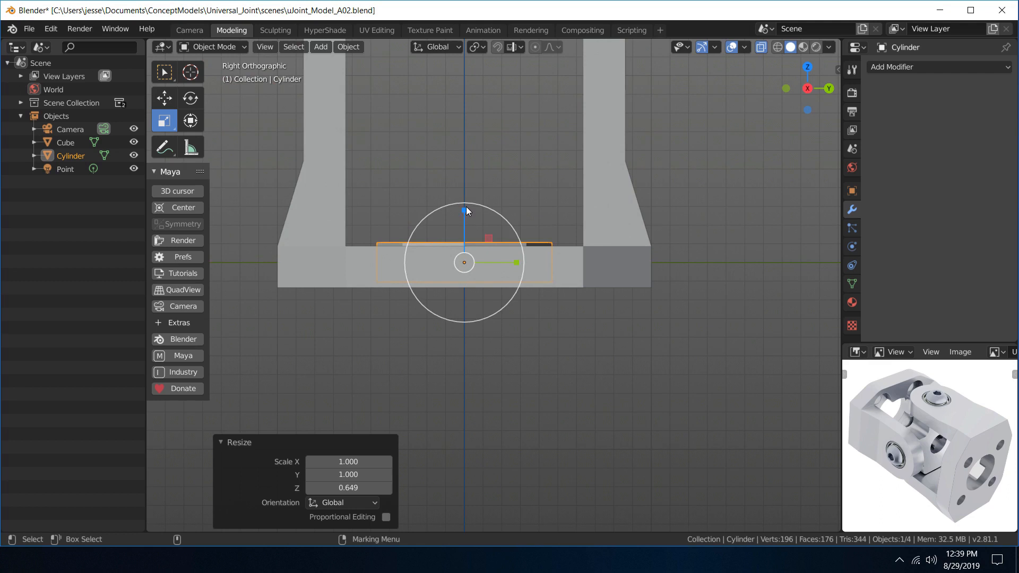
scroll(466, 206, "up", 4)
left_click_drag(432, 189, 432, 197)
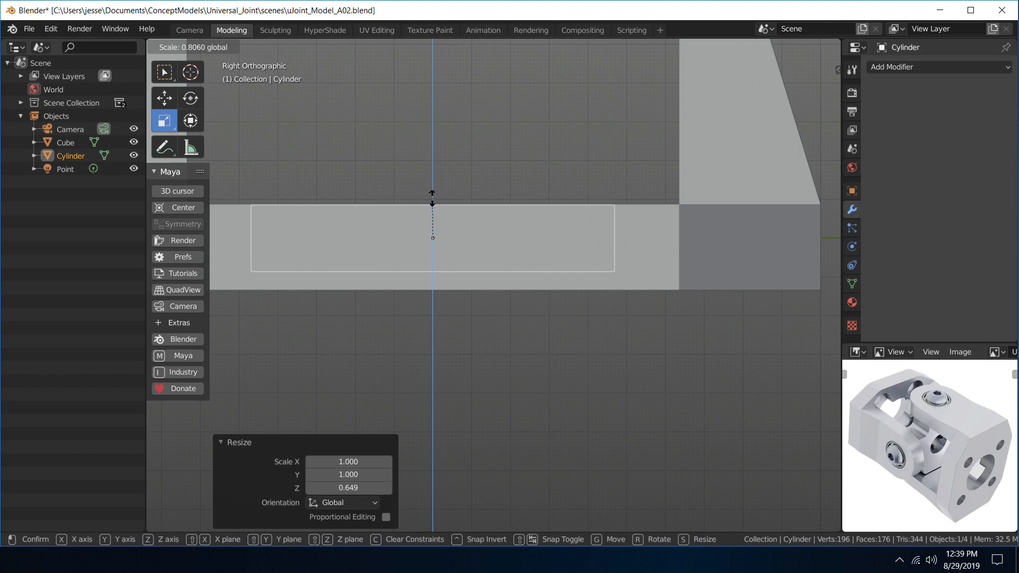
left_click_drag(432, 197, 432, 198)
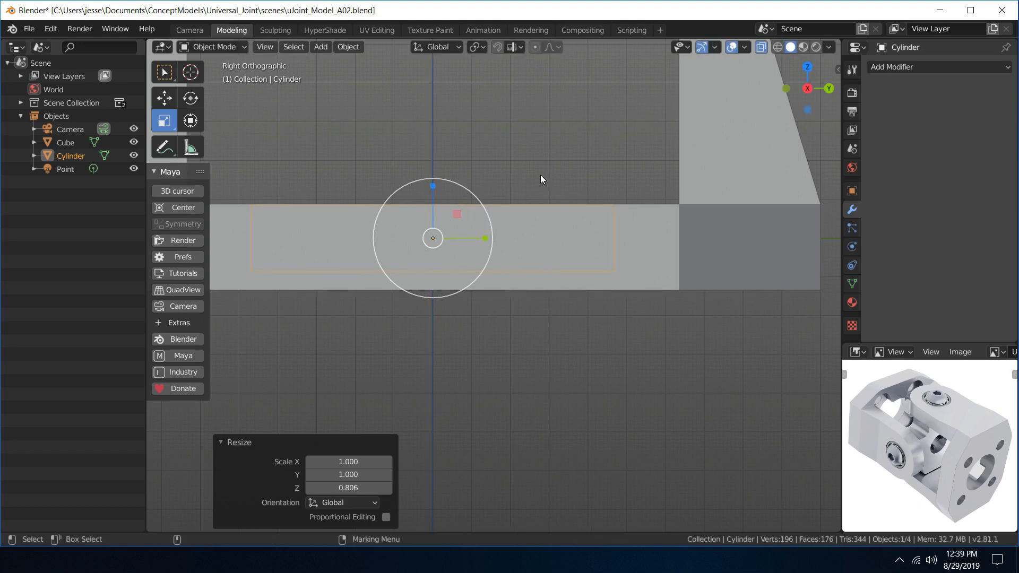
- Lower the cylinder's bottom vertices to the base's underside, moving them about -0.0452 m in Z plus a fine correction of -0.00255 m
key("q")
right_click_drag(483, 185, 393, 183)
left_click_drag(219, 245, 623, 283)
key("w")
left_click_drag(434, 217, 443, 235)
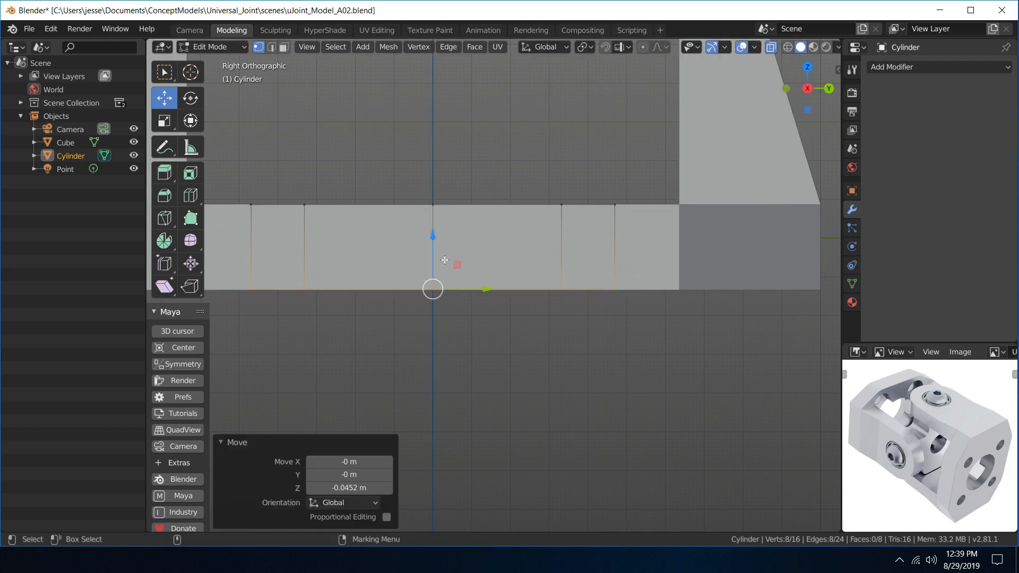
scroll(472, 282, "up", 4)
scroll(472, 283, "up", 4)
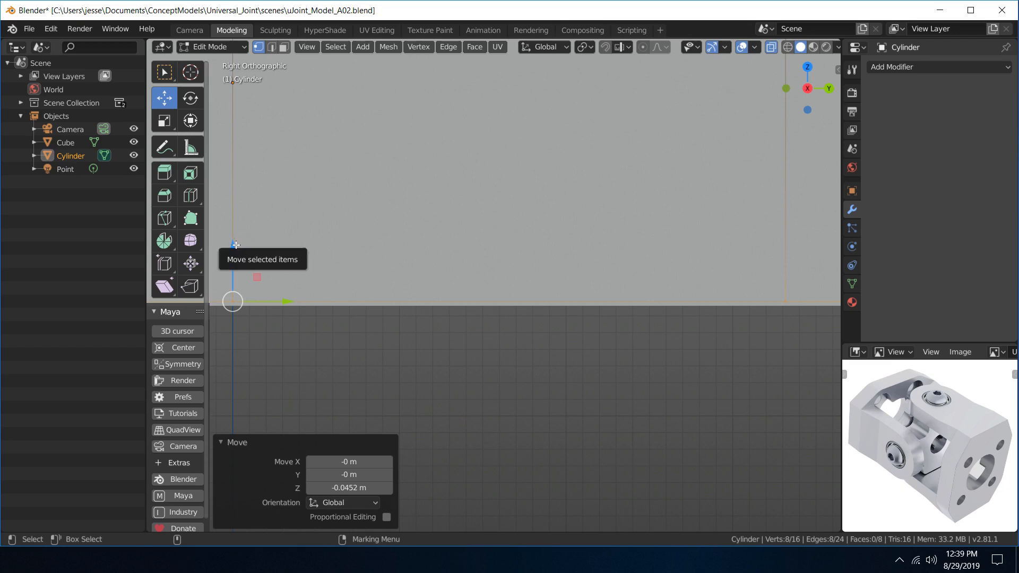
left_click_drag(231, 245, 231, 249)
scroll(391, 207, "down", 4)
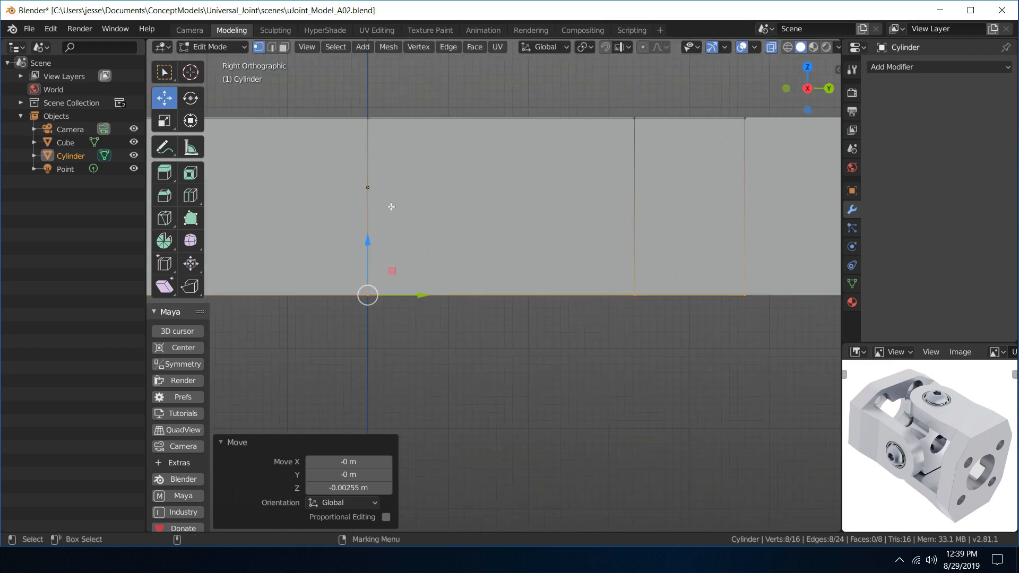
scroll(391, 207, "down", 4)
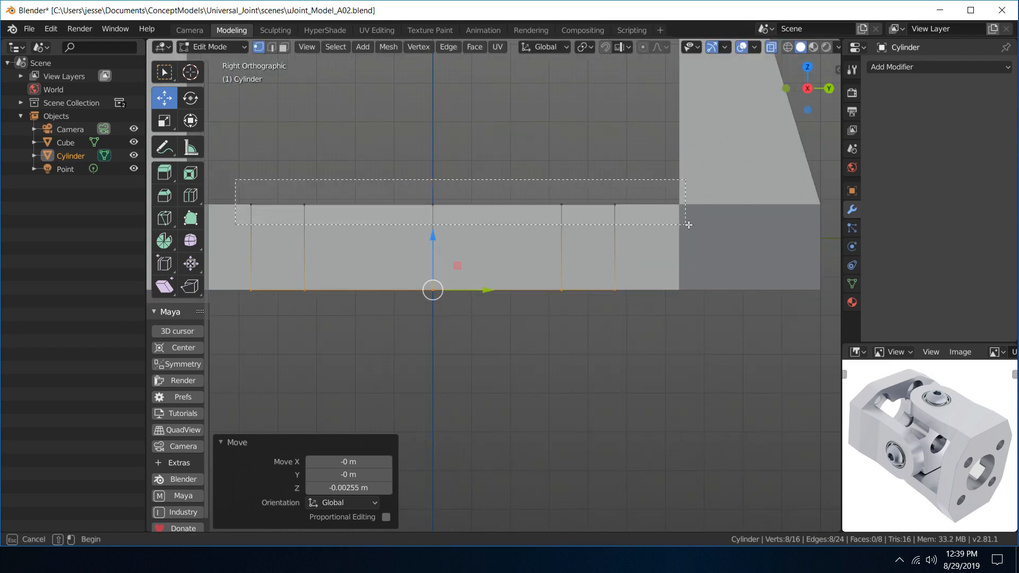
- Select the cylinder's top vertices and raise them about 0.00132 m in Z, flush with the base's upper face
left_click(502, 203, "alt")
scroll(501, 201, "up", 4)
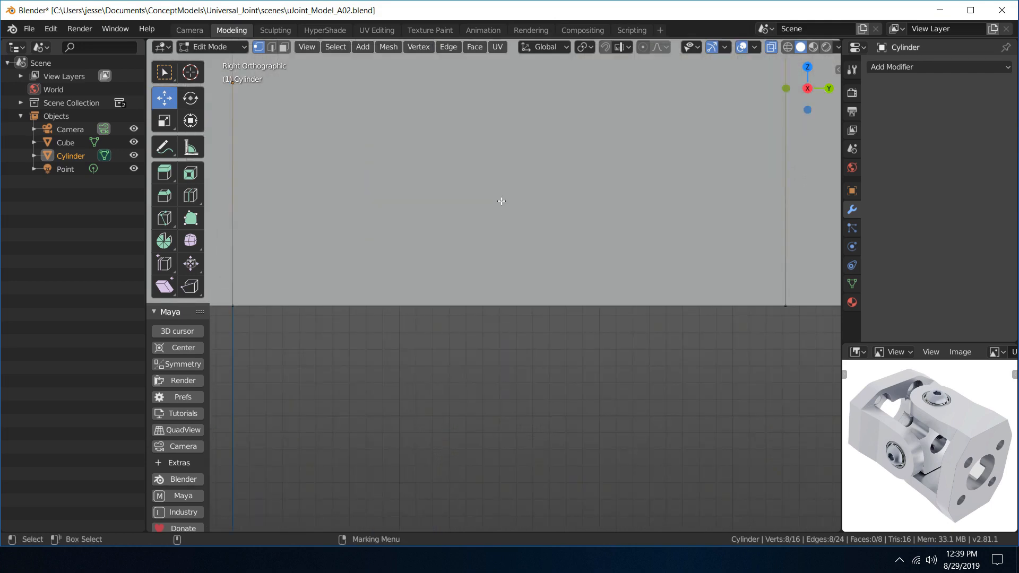
key("KP_Decimal")
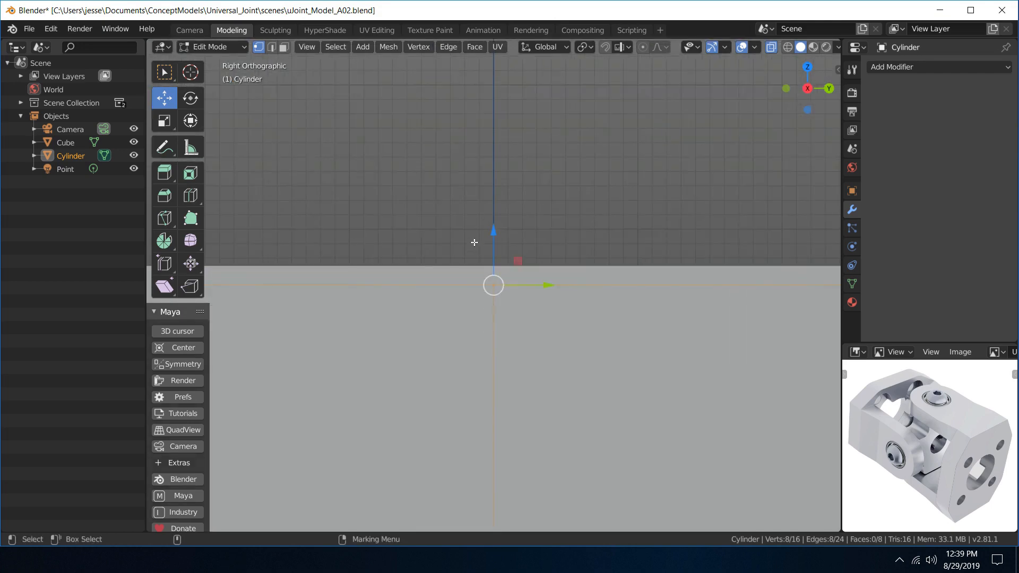
left_click_drag(493, 235, 494, 216)
scroll(527, 222, "down", 5)
scroll(528, 222, "up", 4)
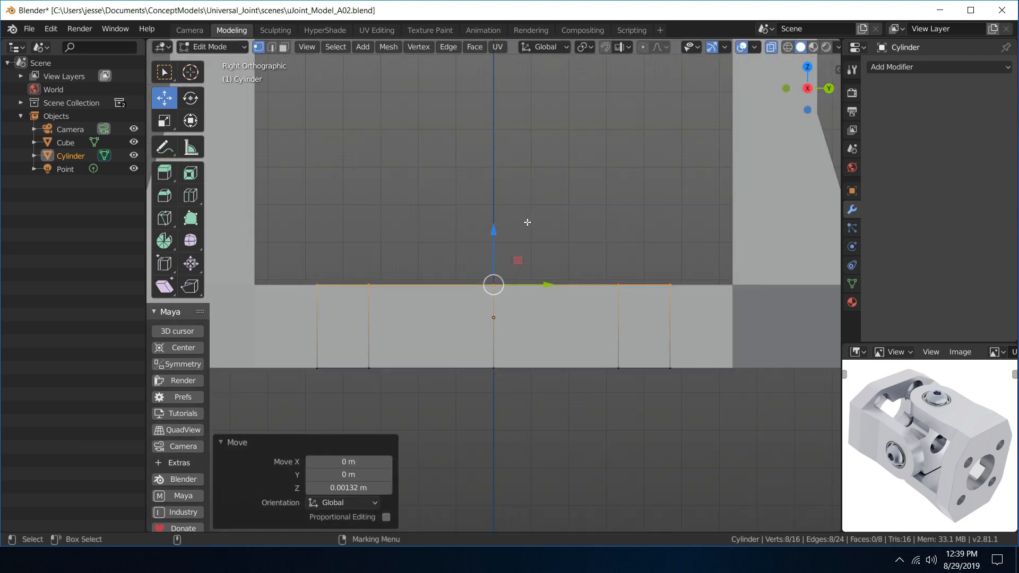
- Switch back to a perspective view over the base opening and return the cylinder to Object Mode
scroll(527, 221, "down", 8)
key("q")
key("space")
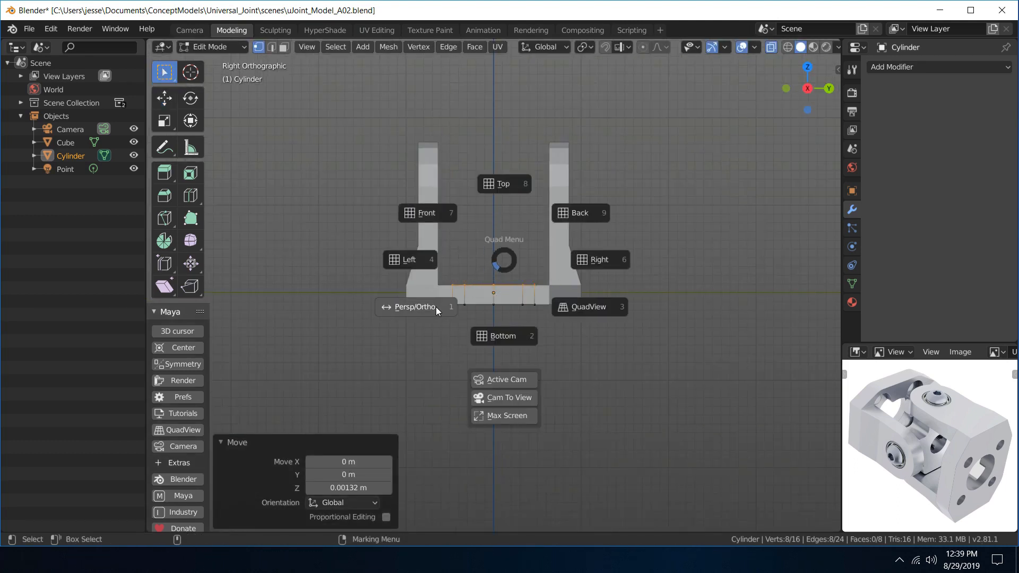
left_click(433, 311)
middle_click_drag(505, 277, 502, 301)
scroll(502, 302, "up", 3)
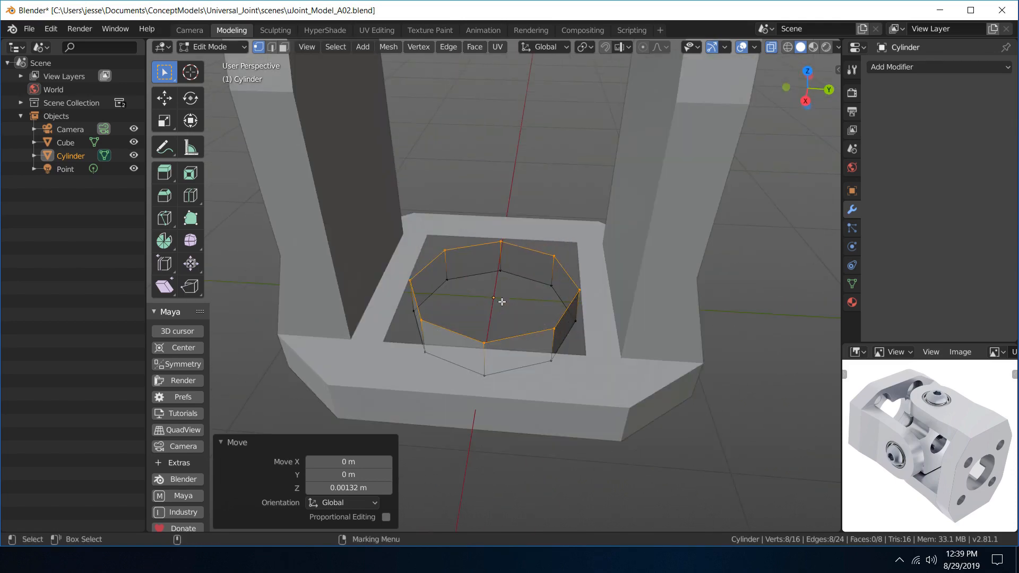
right_click_drag(502, 269, 574, 215)
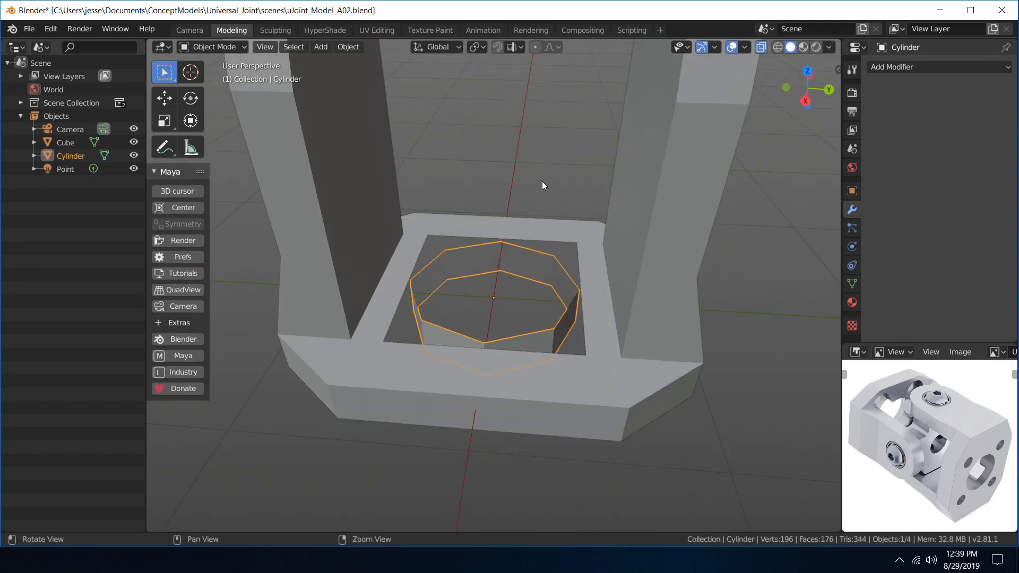
left_click_drag(543, 182, 544, 206, "alt")
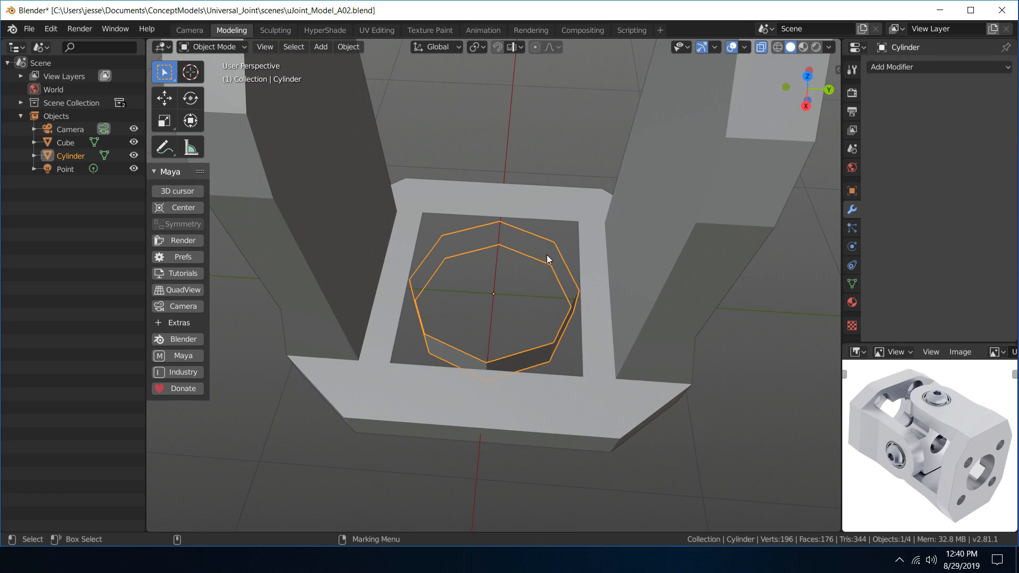
- Save the current Blender file under its existing name
left_click(203, 14)
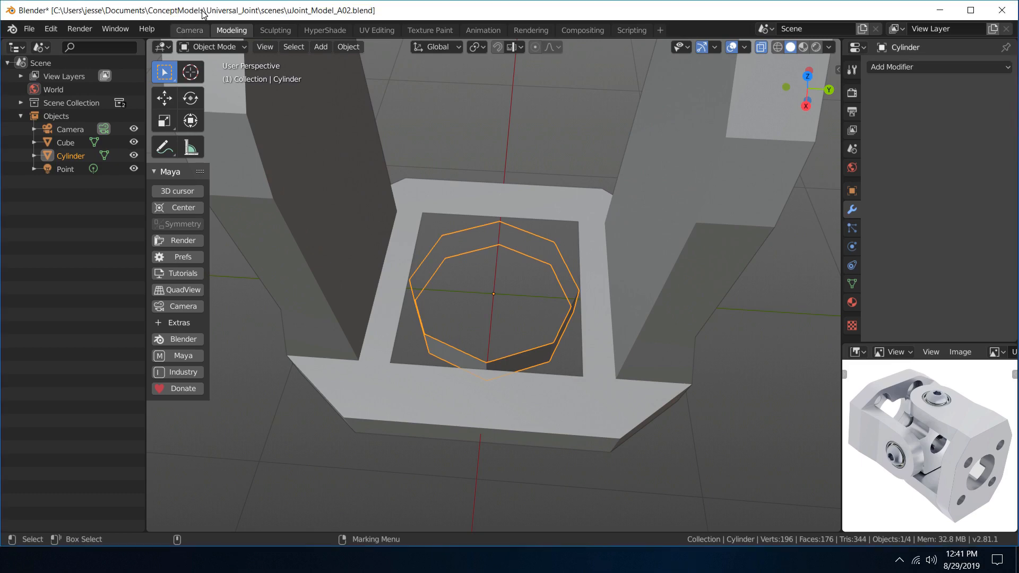
left_click(33, 30)
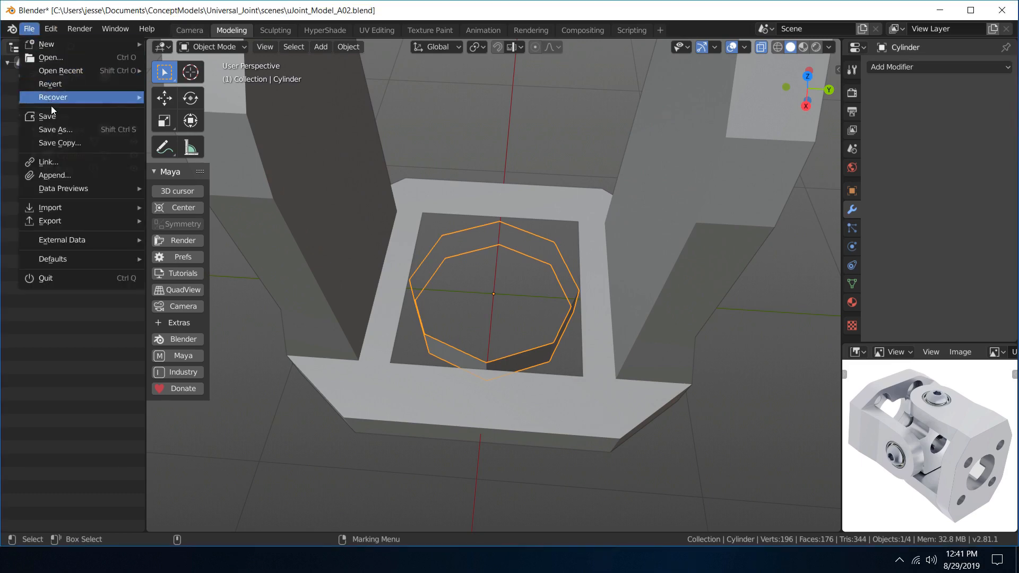
left_click(59, 116)
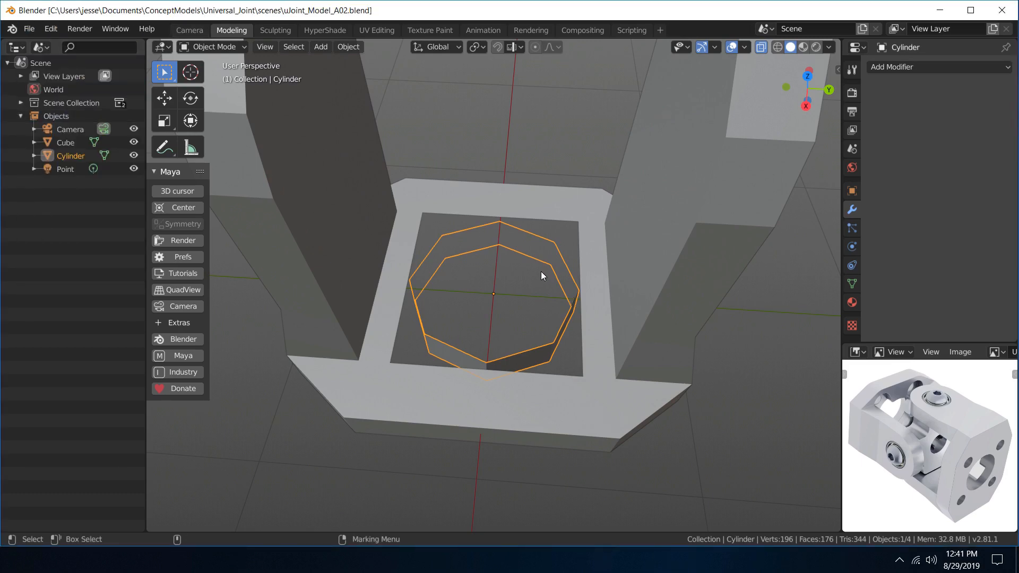
- Add the yoke to the selection together with the cylinder
left_click(481, 198, "shift")
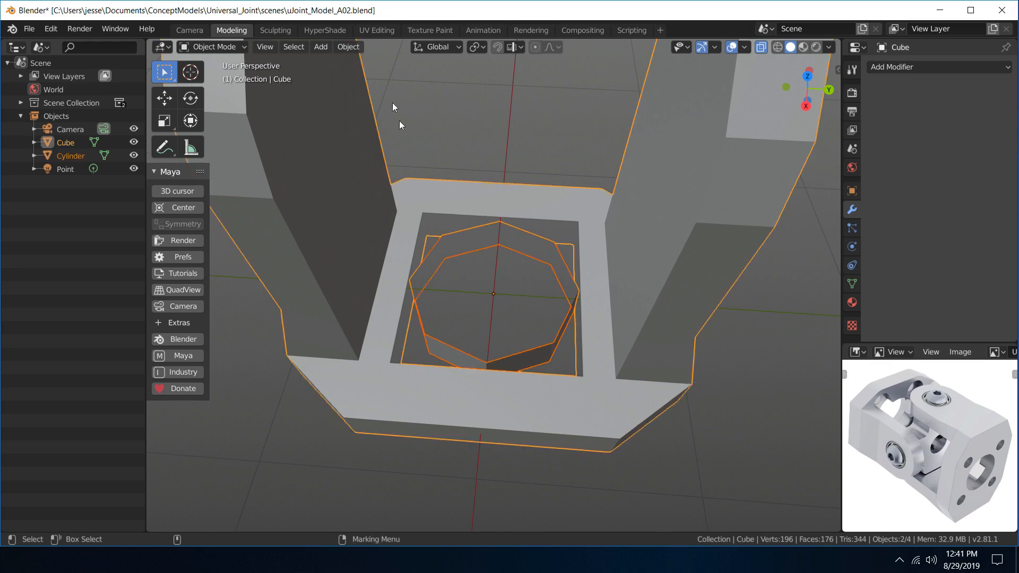
- Join the selected cylinder with the cube into a single mesh object
left_click(354, 48)
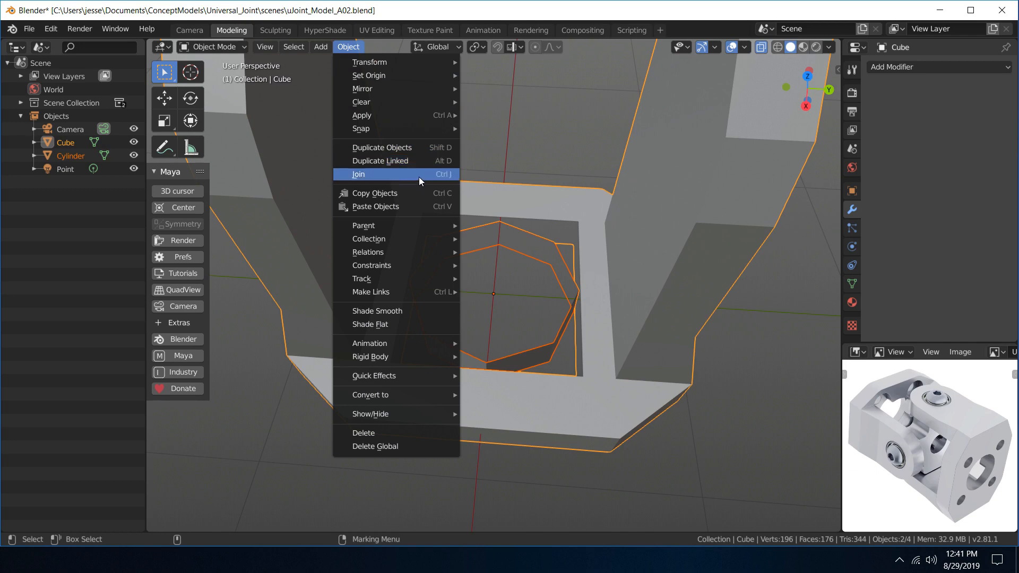
left_click(437, 176)
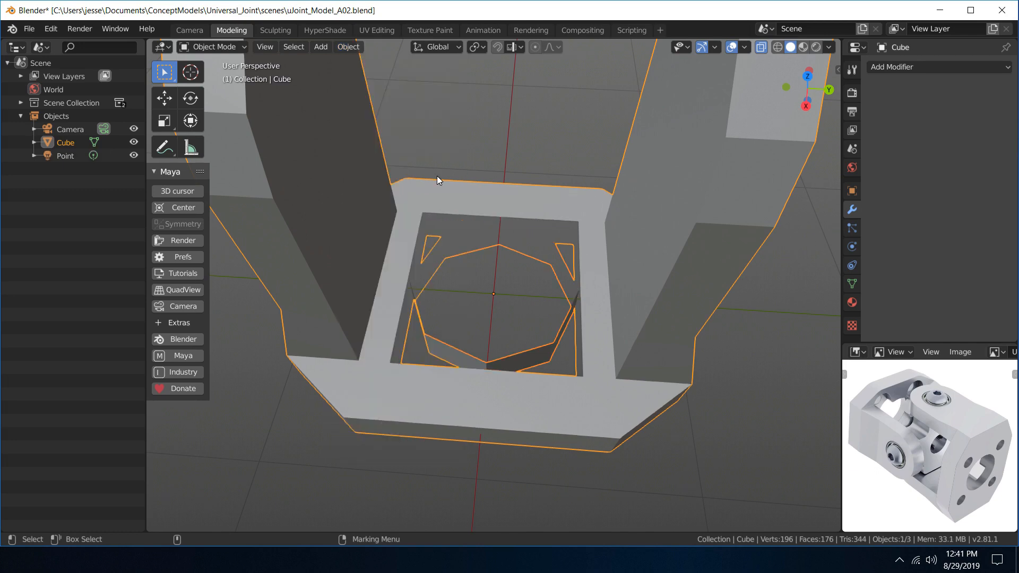
middle_click_drag(491, 219, 467, 143)
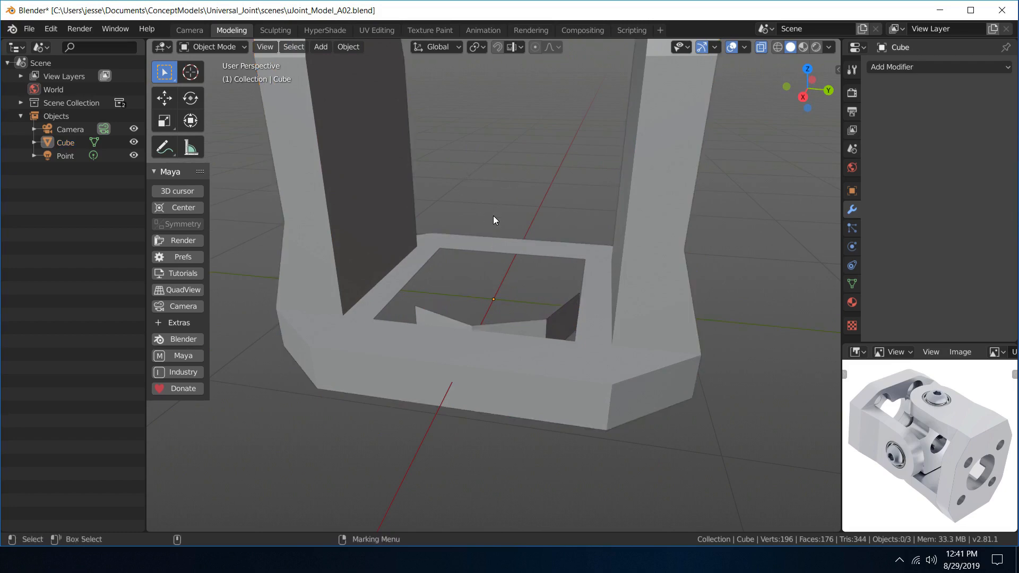
- Put the joined Cube mesh into edit mode with edge selection active, facing the square opening around the octagonal cylinder
middle_click_drag(513, 253, 506, 210)
right_click(505, 225)
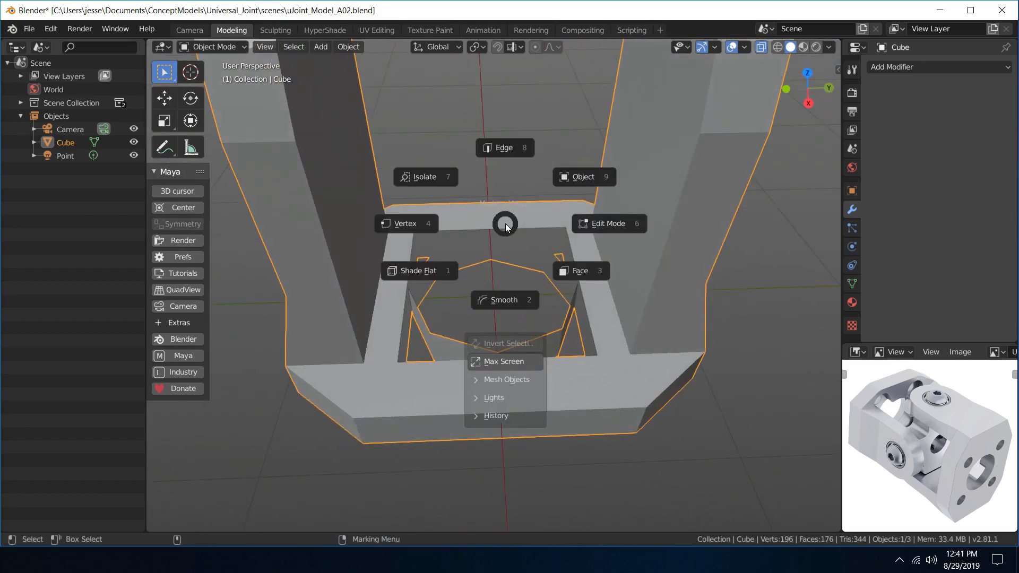
left_click(396, 224)
middle_click_drag(395, 224, 479, 215)
right_click_drag(479, 215, 529, 255)
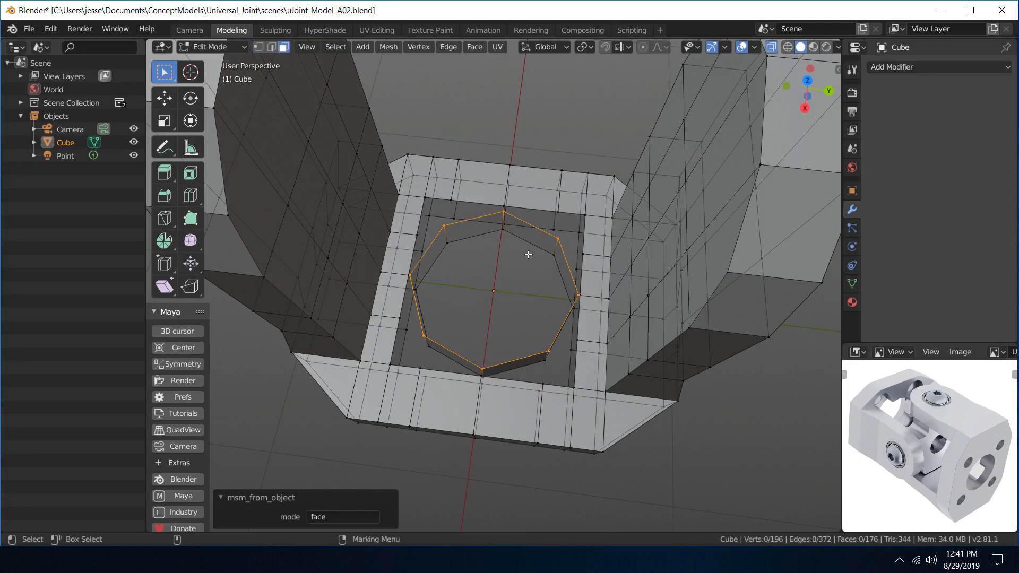
scroll(571, 250, "up", 3)
right_click_drag(580, 230, 560, 137)
middle_click_drag(559, 137, 680, 300)
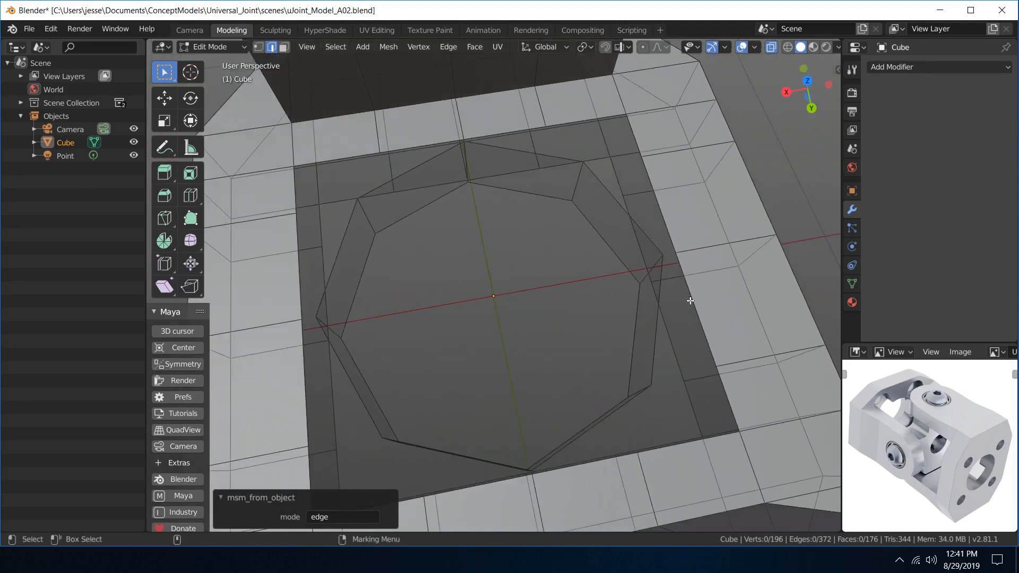
left_click(691, 302)
left_click(657, 312, "shift")
left_click_drag(572, 291, 530, 288, "alt")
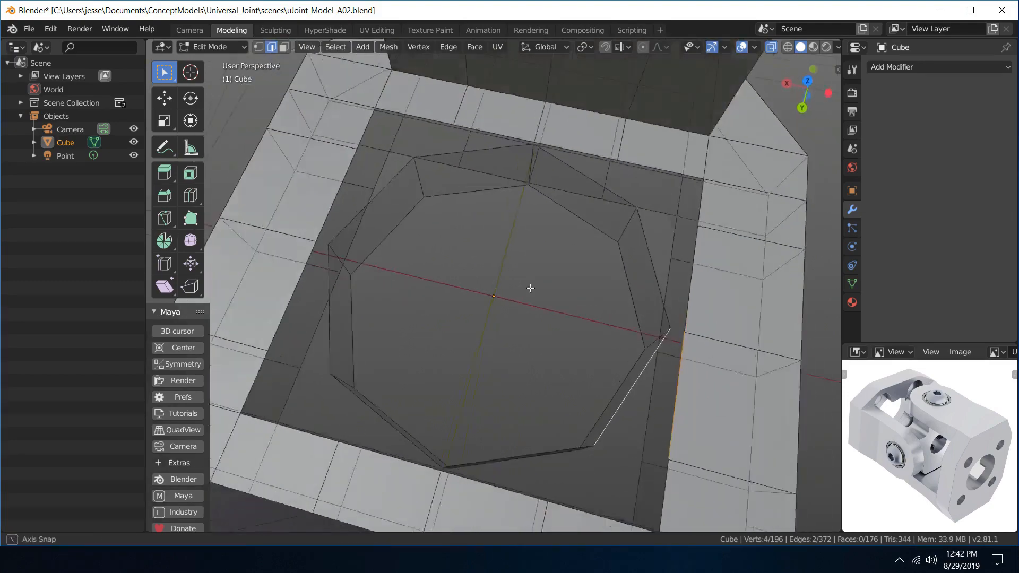
middle_click_drag(531, 288, 681, 243)
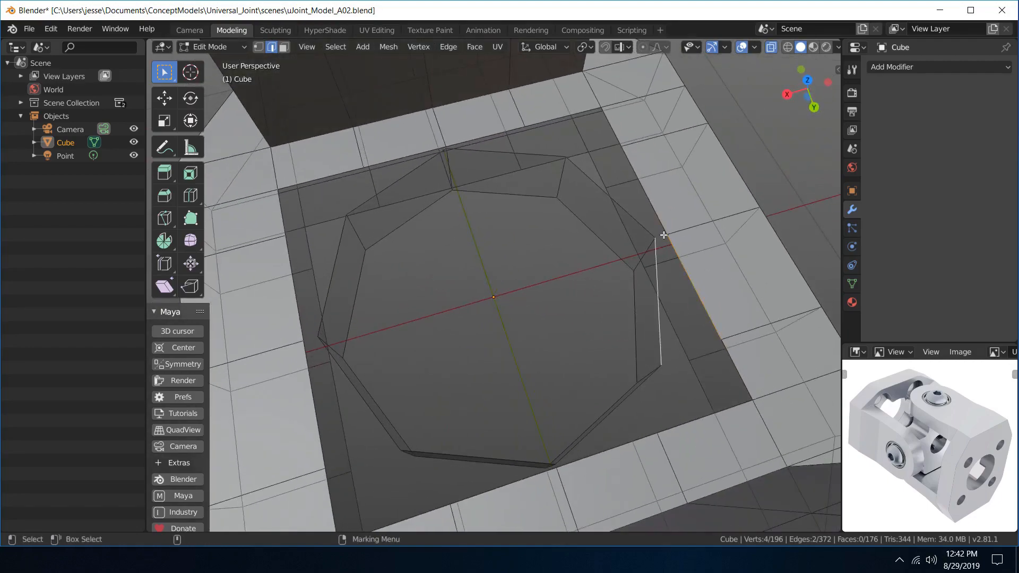
middle_click_drag(569, 247, 686, 368)
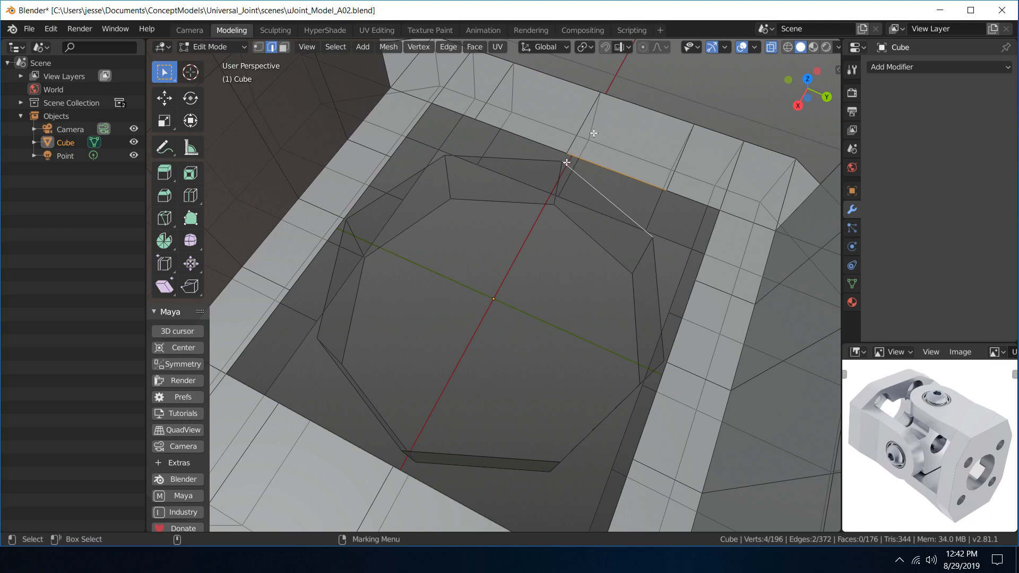
- Select all upper rim edges along the two opposite sides of the square opening that cross the X axis
right_click_drag(508, 112, 501, 37)
left_click(452, 113)
left_click(518, 135, "shift")
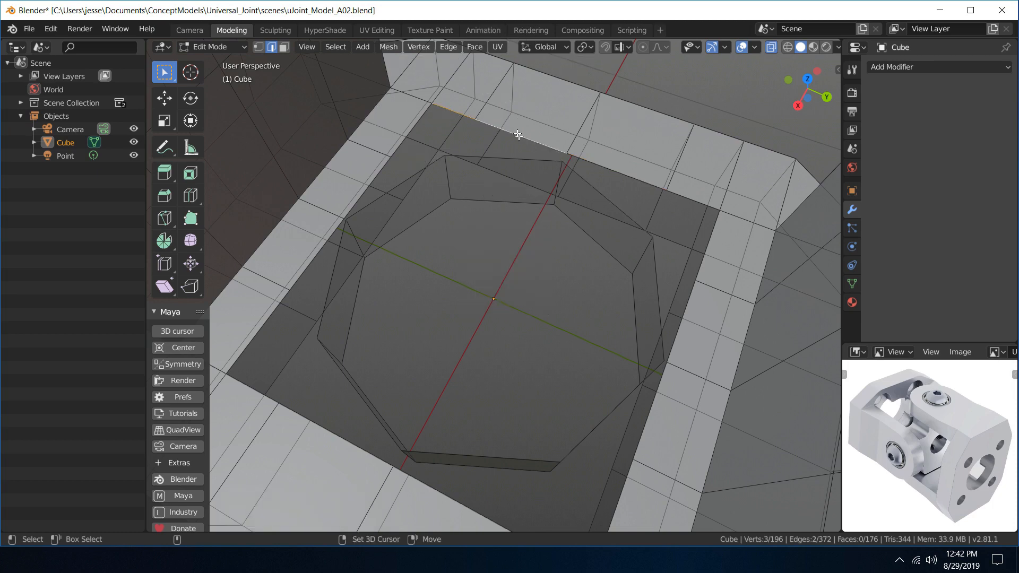
left_click(674, 192, "shift")
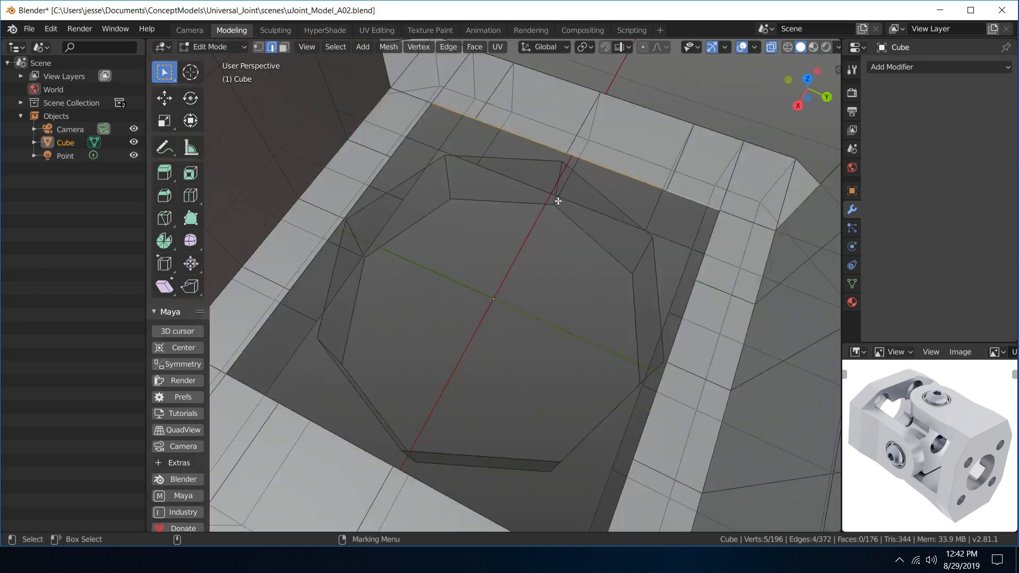
middle_click_drag(552, 201, 405, 194)
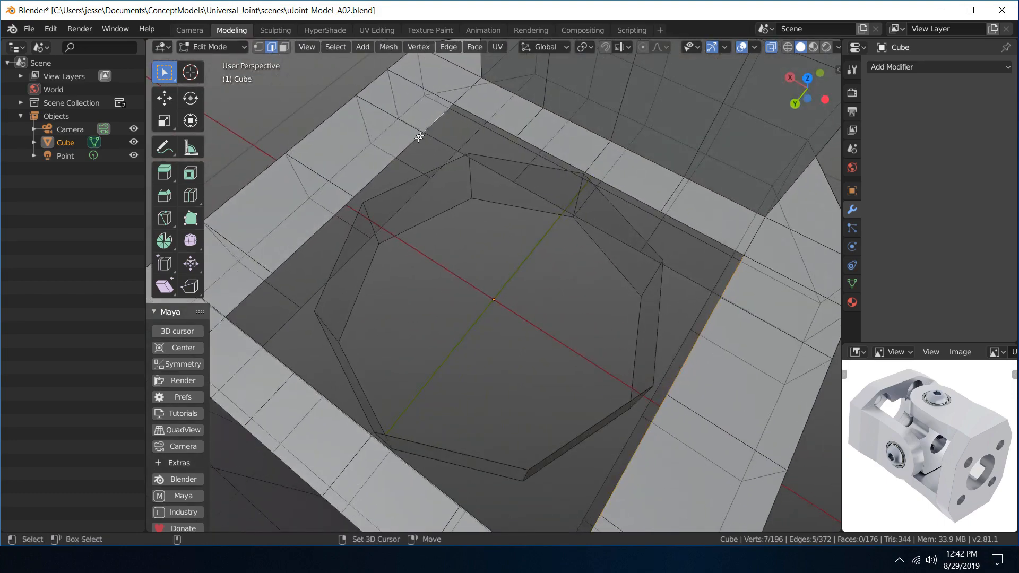
left_click(382, 165, "shift")
left_click(331, 219, "shift")
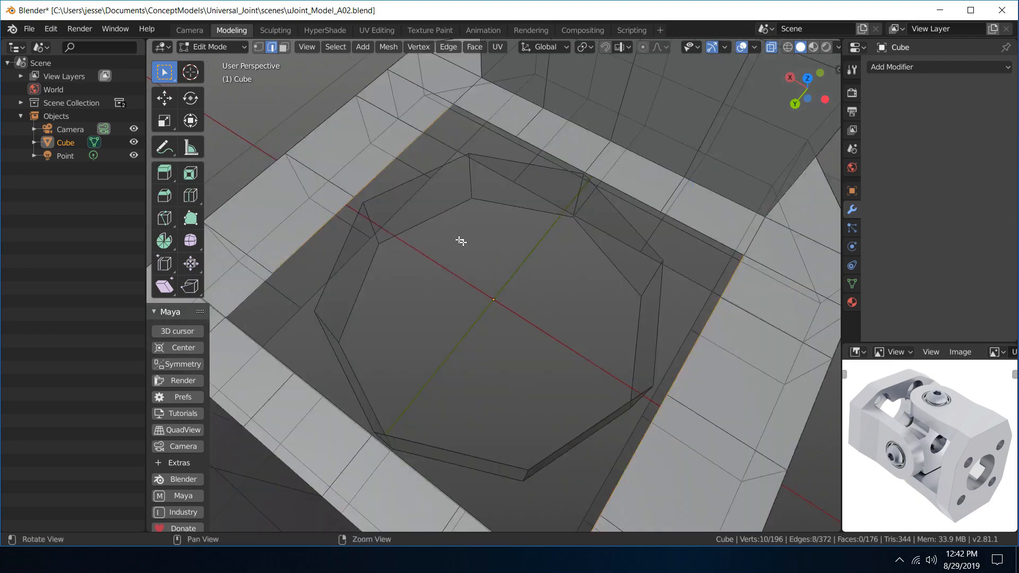
middle_click_drag(462, 241, 508, 257)
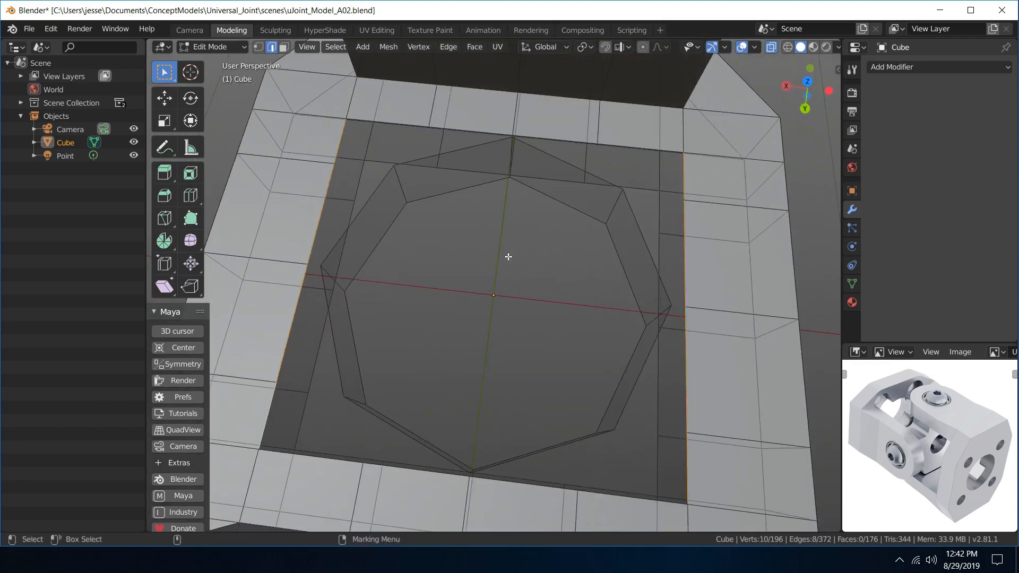
key("r")
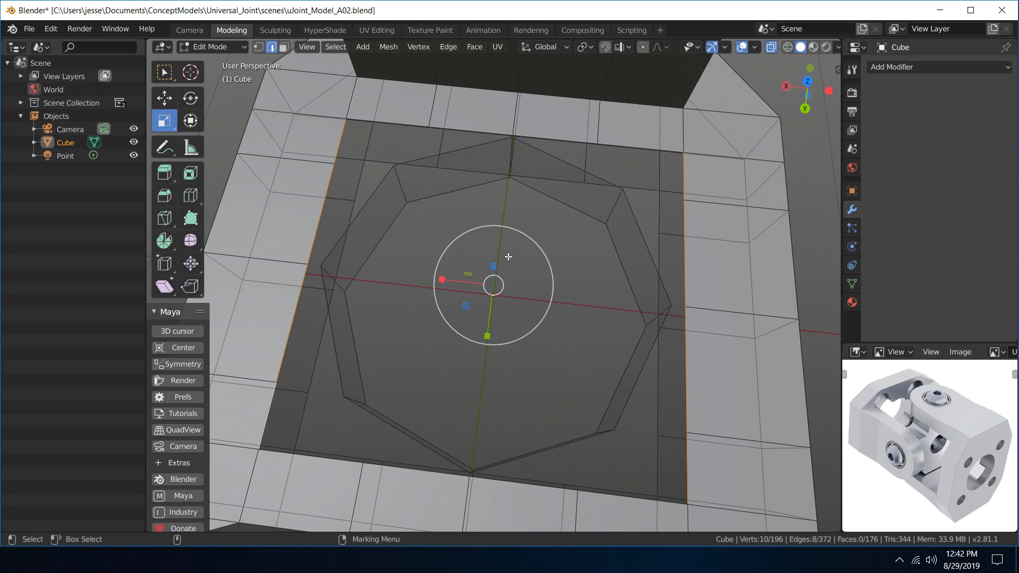
middle_click_drag(601, 254, 573, 228)
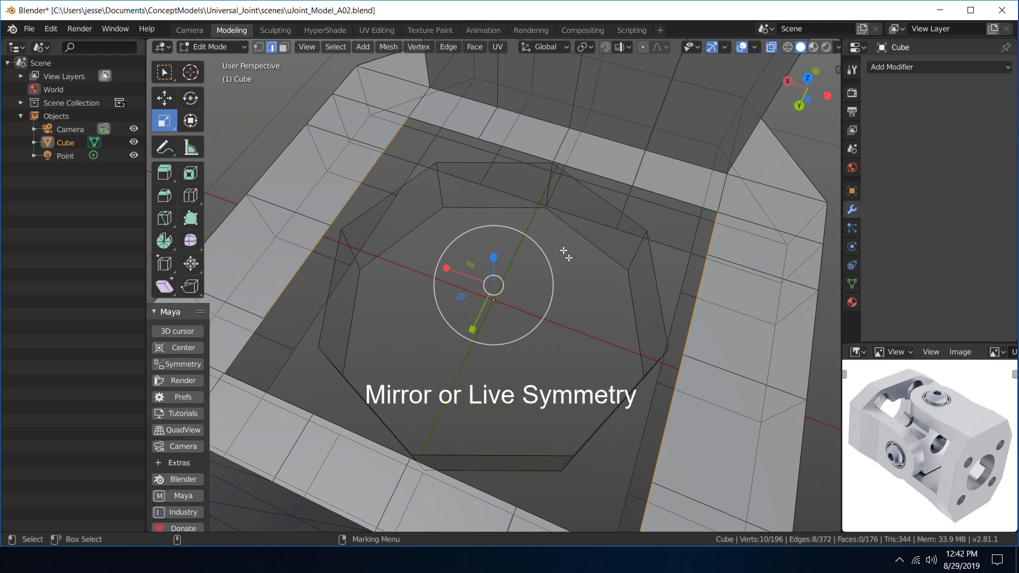
left_click_drag(663, 250, 675, 270, "alt")
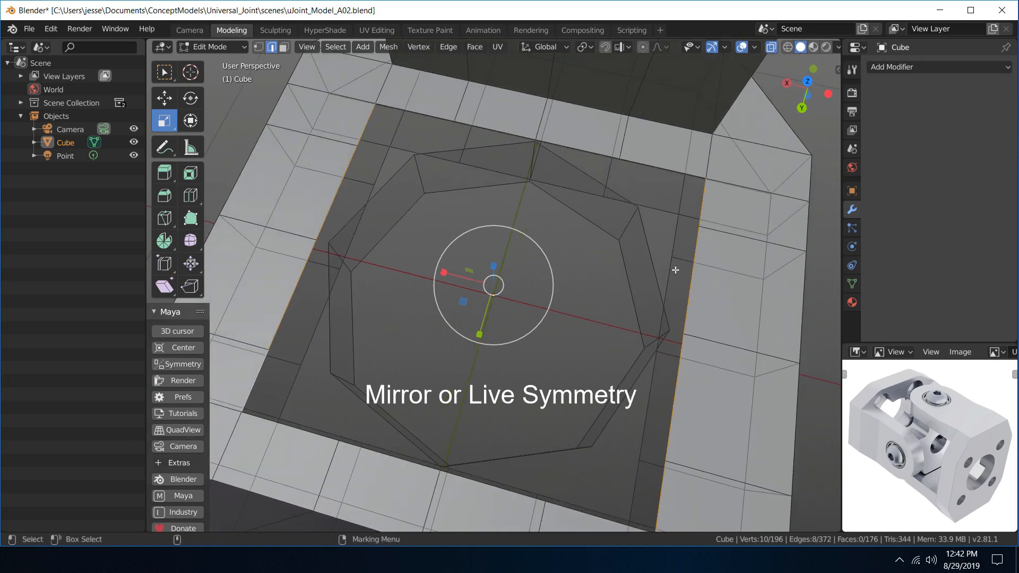
key("q")
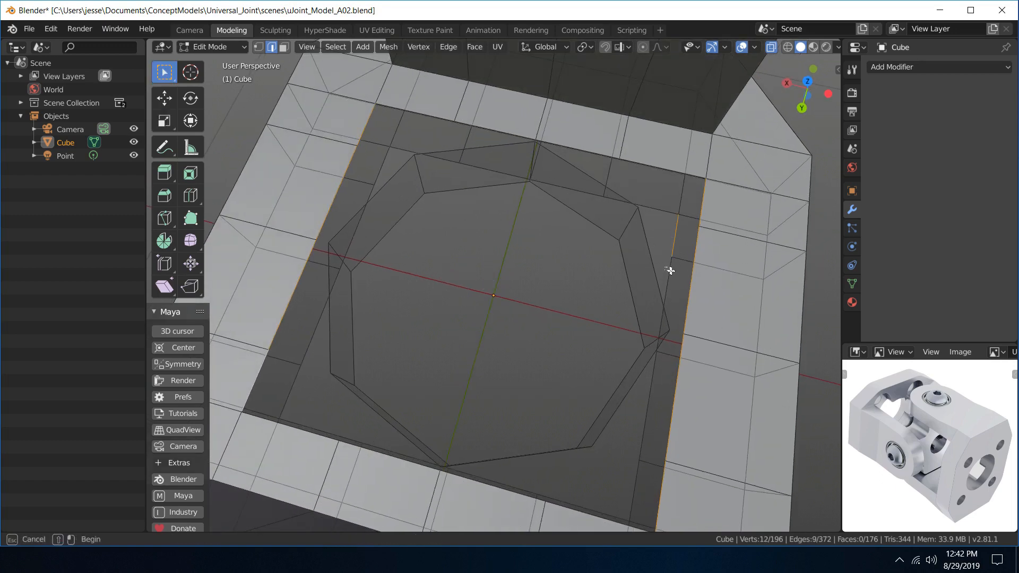
- Add the matching lower rim edges on both of those opening sides to the edge selection
left_click(669, 269, "alt+shift")
left_click(647, 415, "alt+shift")
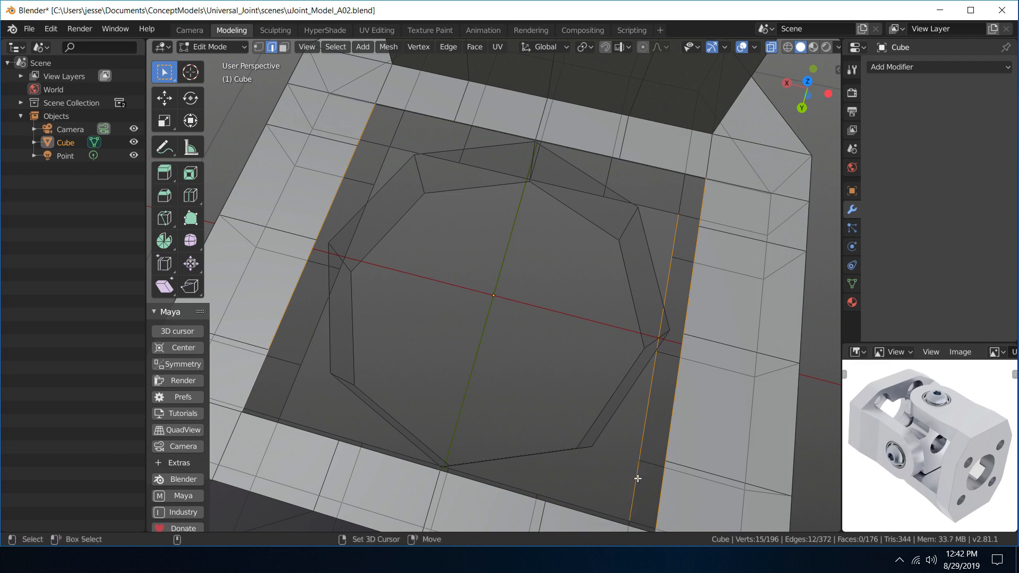
left_click_drag(455, 419, 470, 403, "alt")
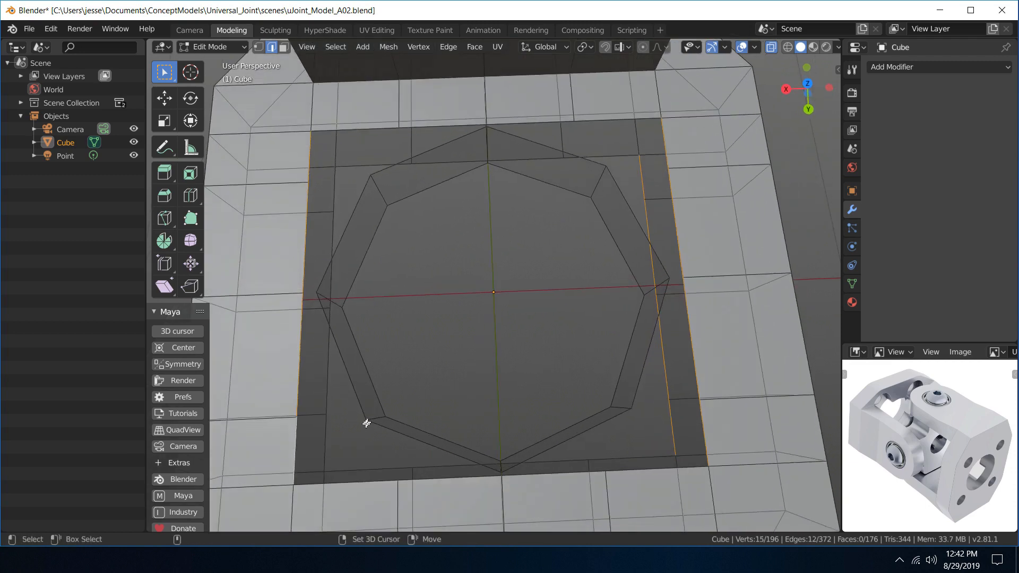
left_click(326, 435, "shift")
left_click(327, 368, "shift")
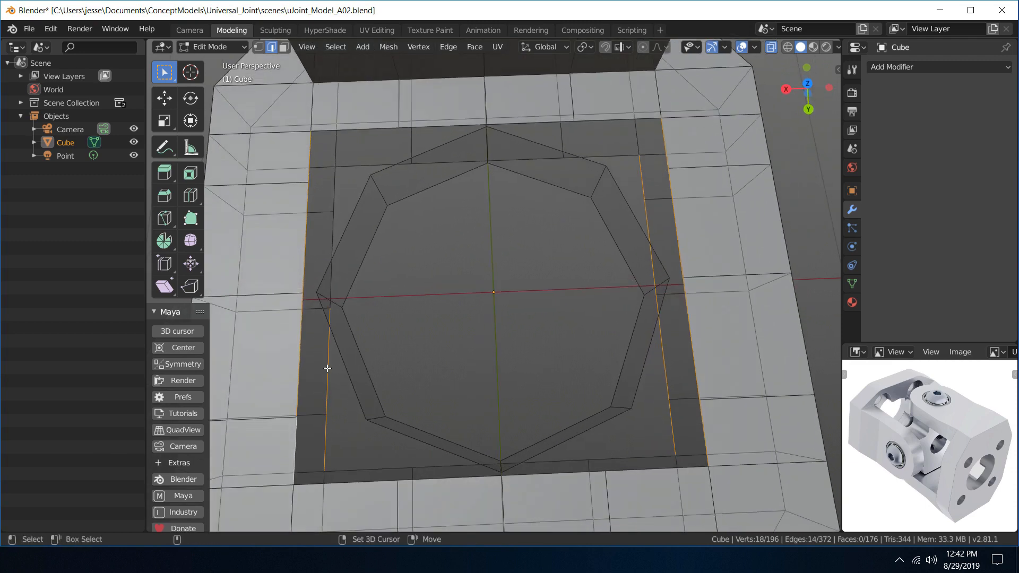
left_click(331, 222, "shift")
left_click(334, 192, "shift")
left_click_drag(414, 231, 402, 213, "alt")
- Scale the selected rim edges along X to 0.938 so both walls move inward to the cylinder's corners
key("r")
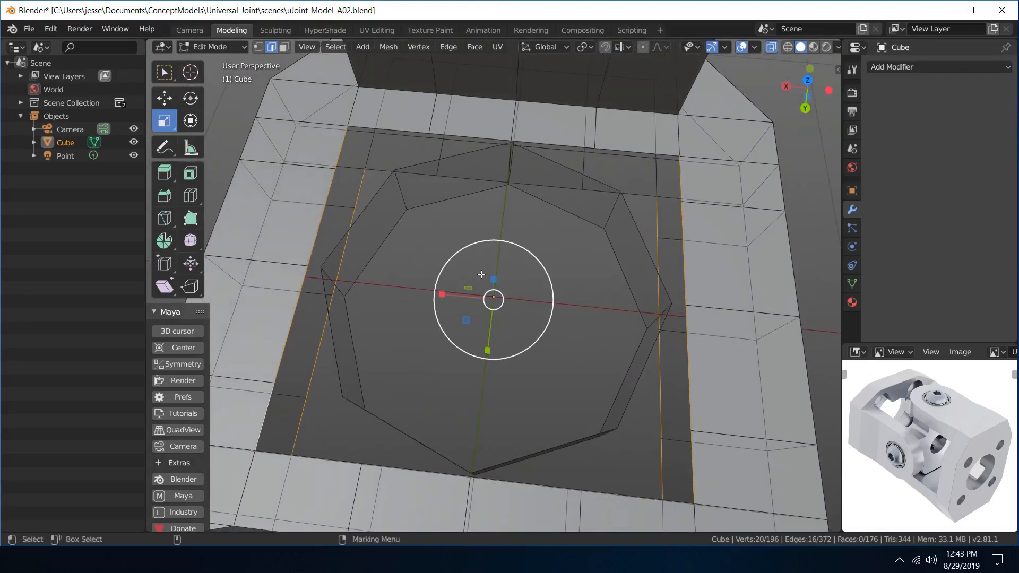
left_click_drag(438, 296, 443, 295)
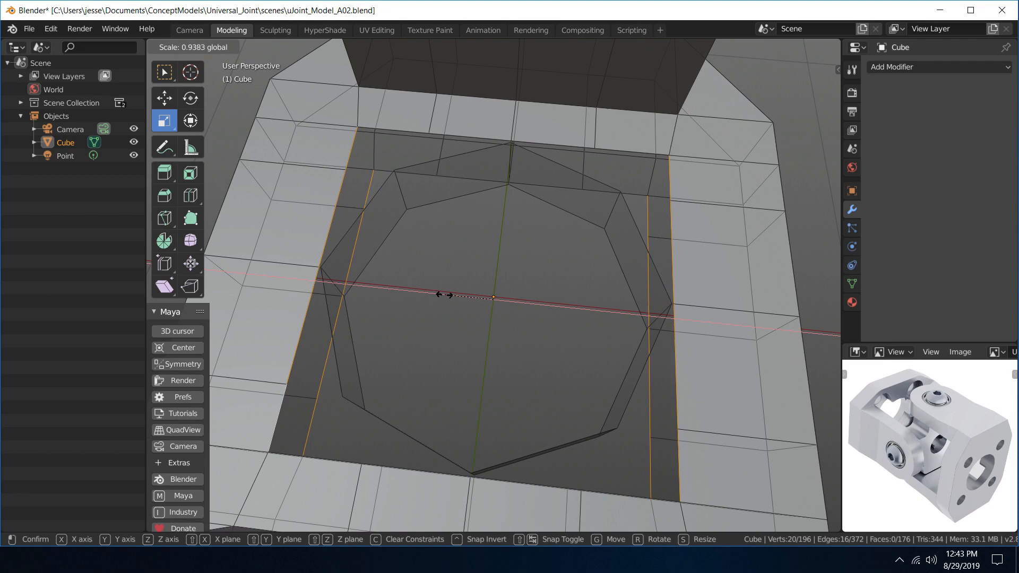
left_click_drag(443, 295, 443, 296)
middle_click_drag(504, 300, 571, 261)
key("q")
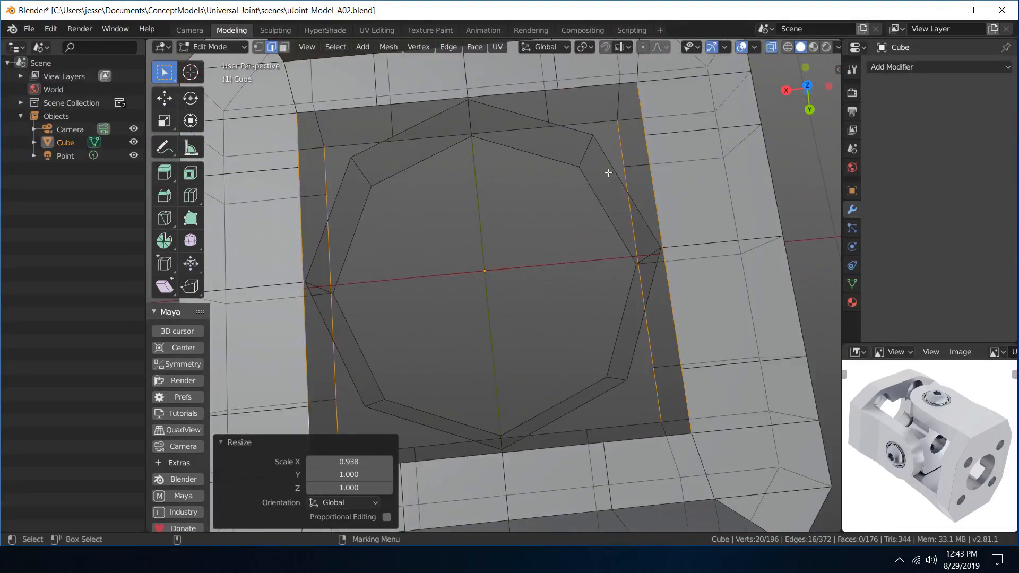
- In vertex selection, merge the upper rim's middle vertex on the positive X side into the adjacent cylinder corner vertex using At First
right_click_drag(608, 173, 523, 169)
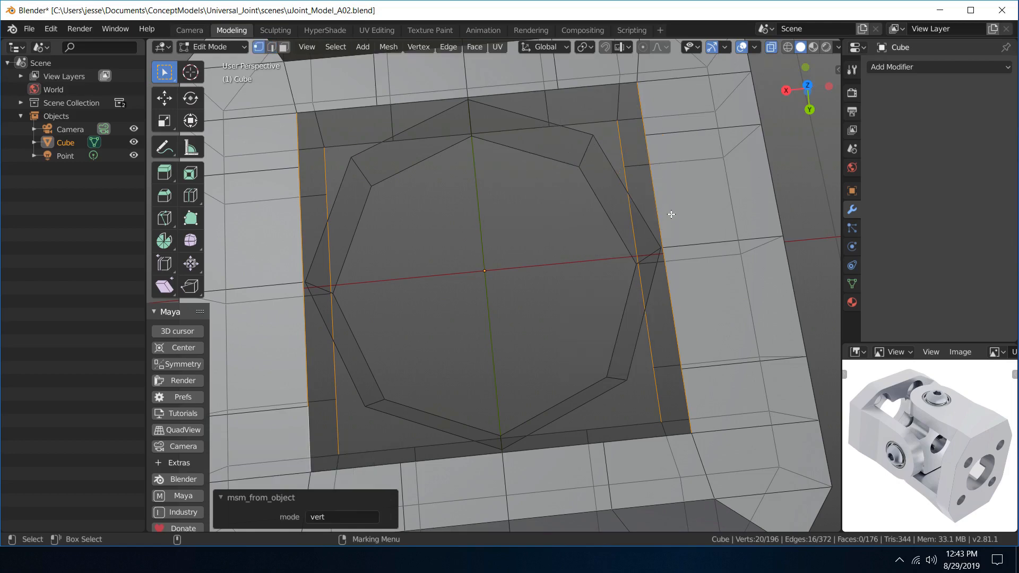
left_click(660, 249)
scroll(674, 270, "up", 5)
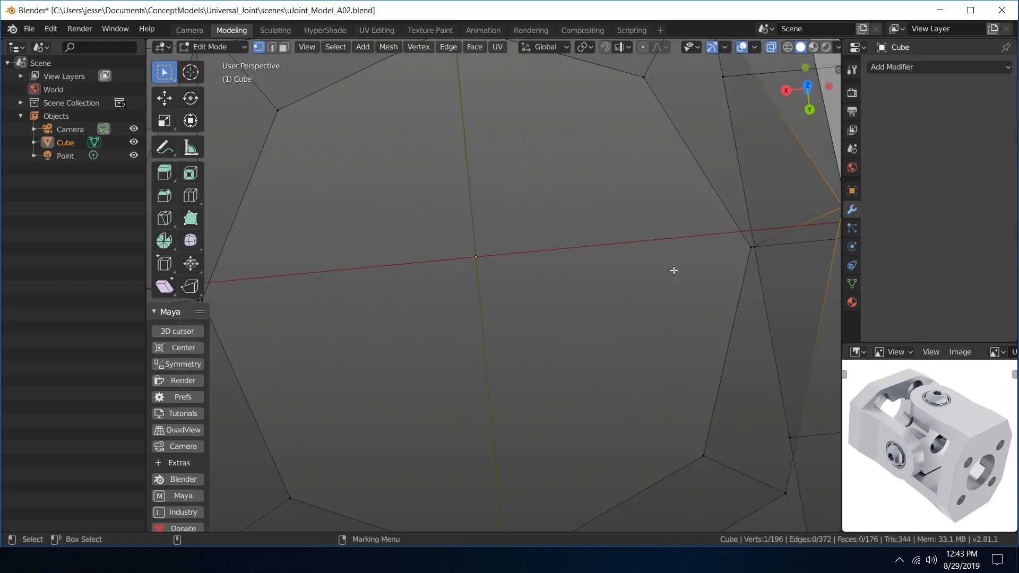
scroll(674, 270, "down", 3)
left_click(671, 253, "shift")
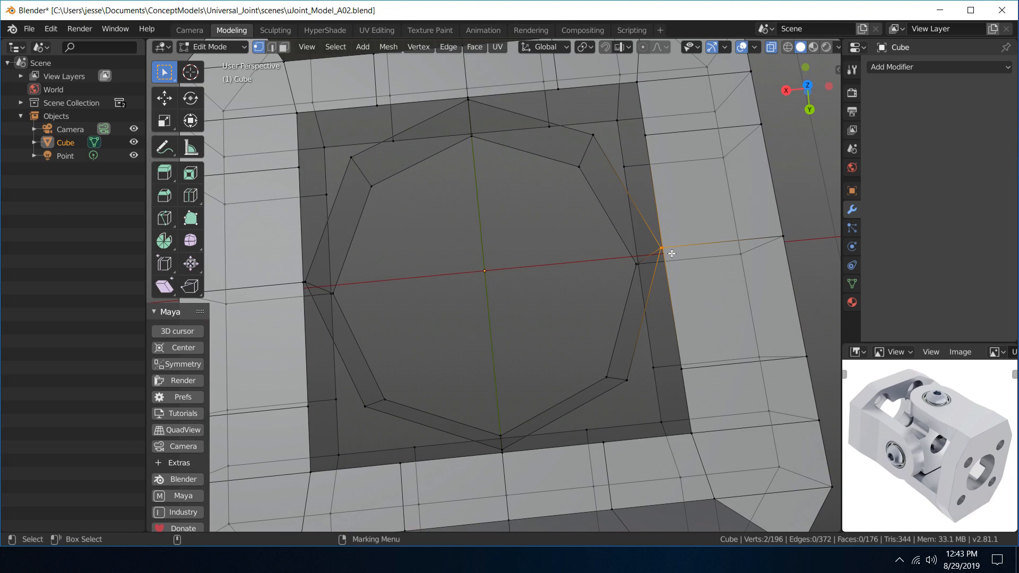
left_click(651, 248, "shift")
left_click(667, 247, "shift")
scroll(695, 269, "up", 3)
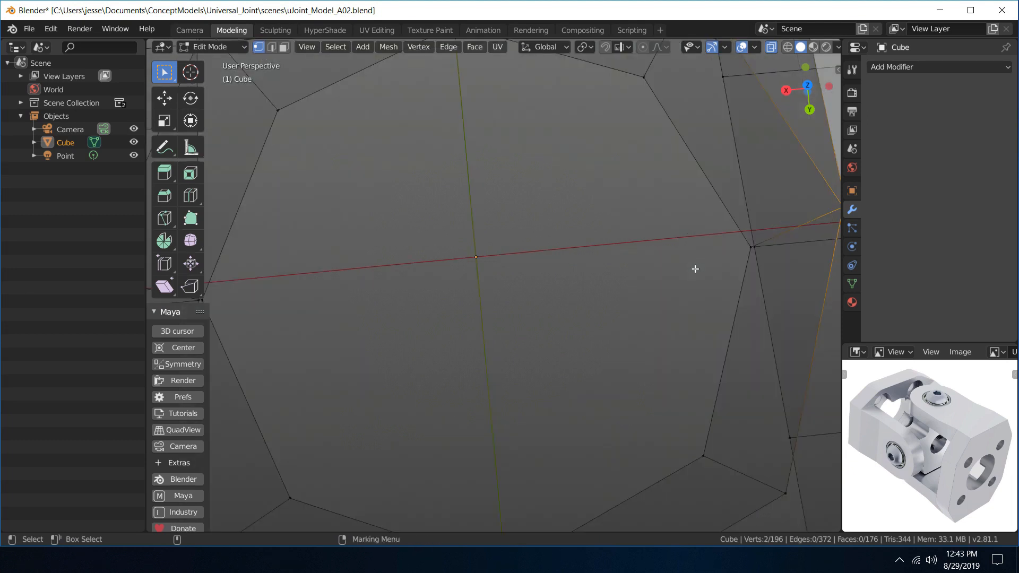
left_click_drag(706, 267, 459, 289, "alt")
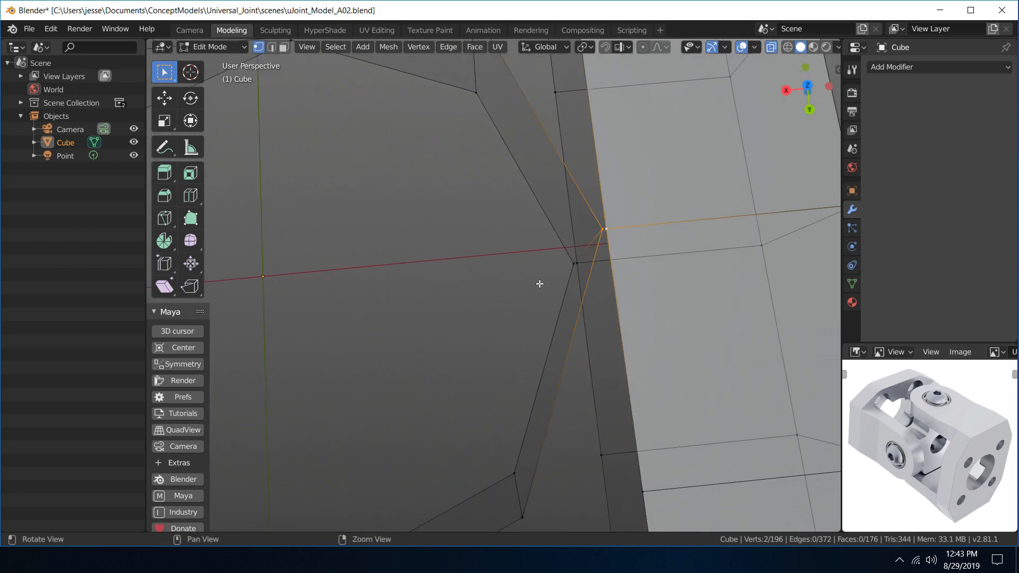
left_click_drag(540, 284, 371, 286, "alt")
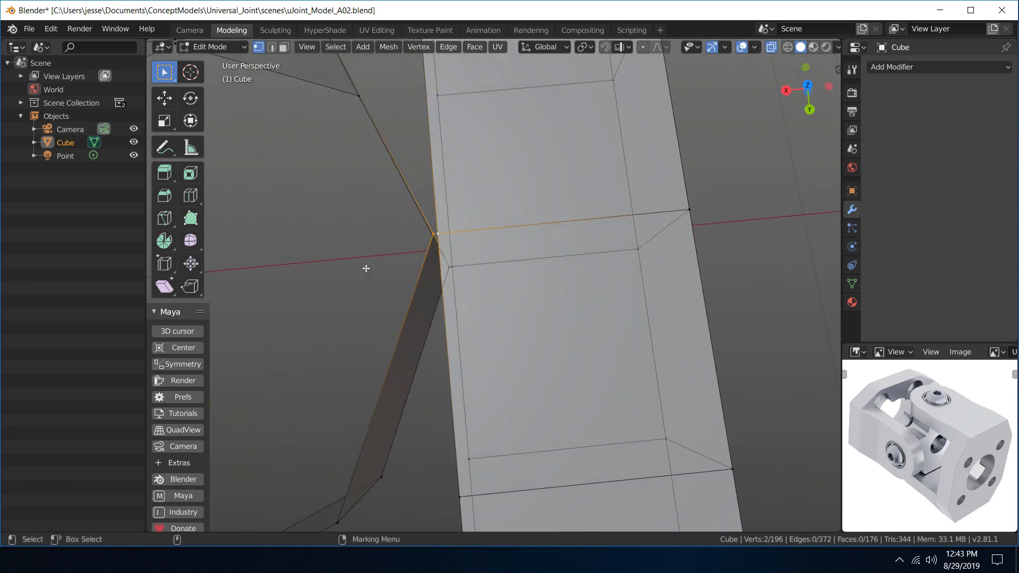
key("alt+m")
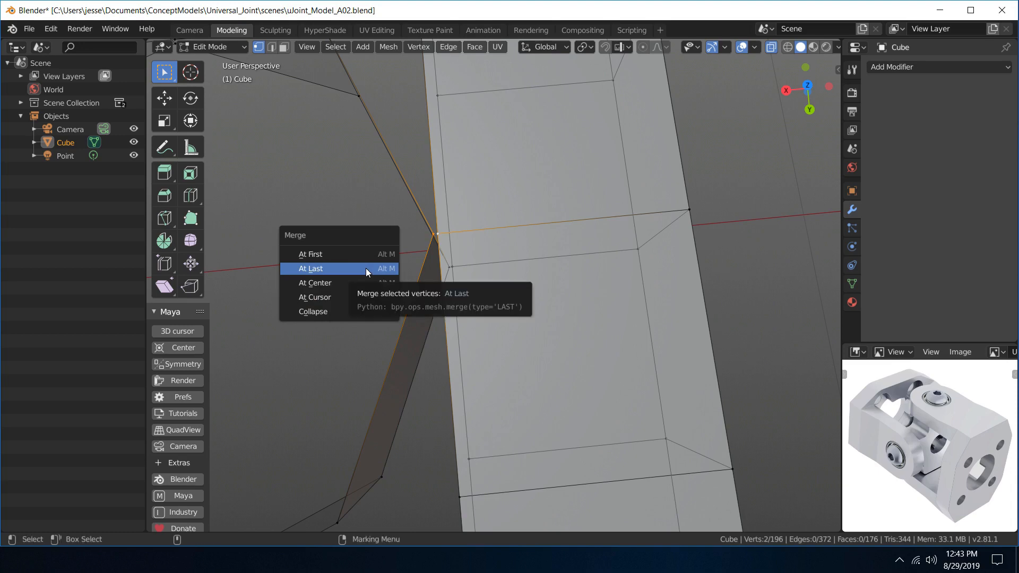
left_click(358, 255)
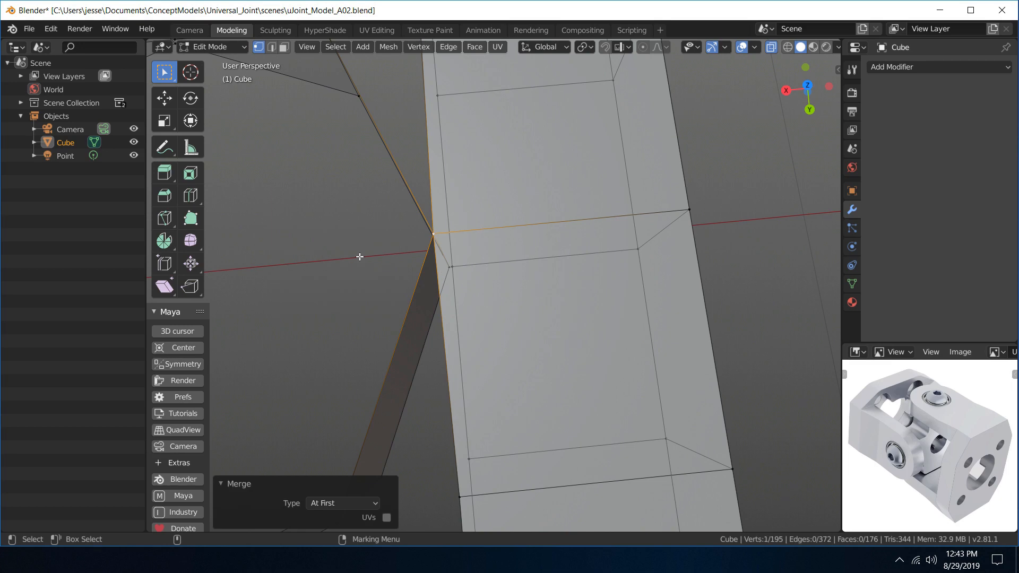
scroll(406, 235, "down", 3)
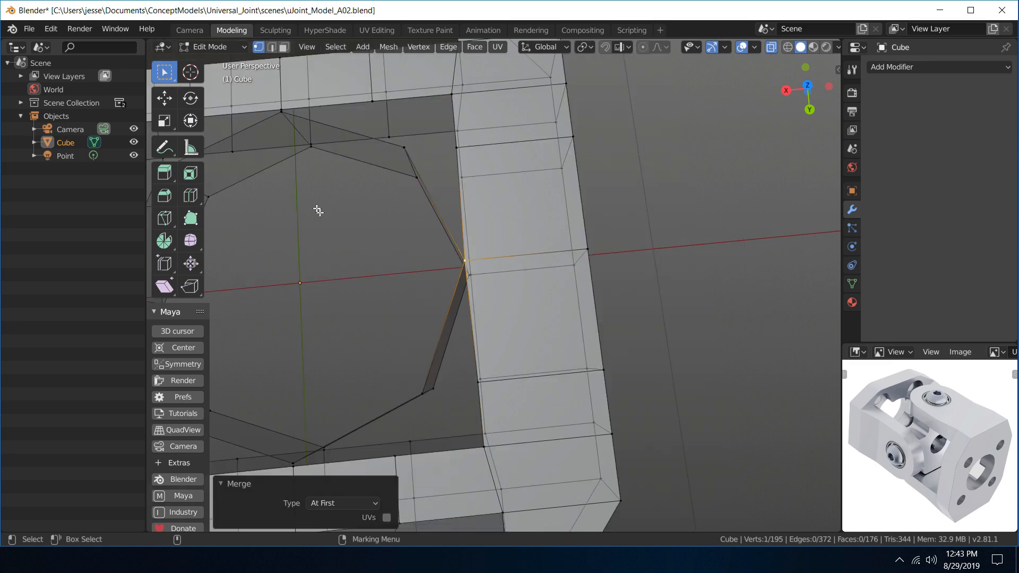
middle_click_drag(299, 151, 306, 227)
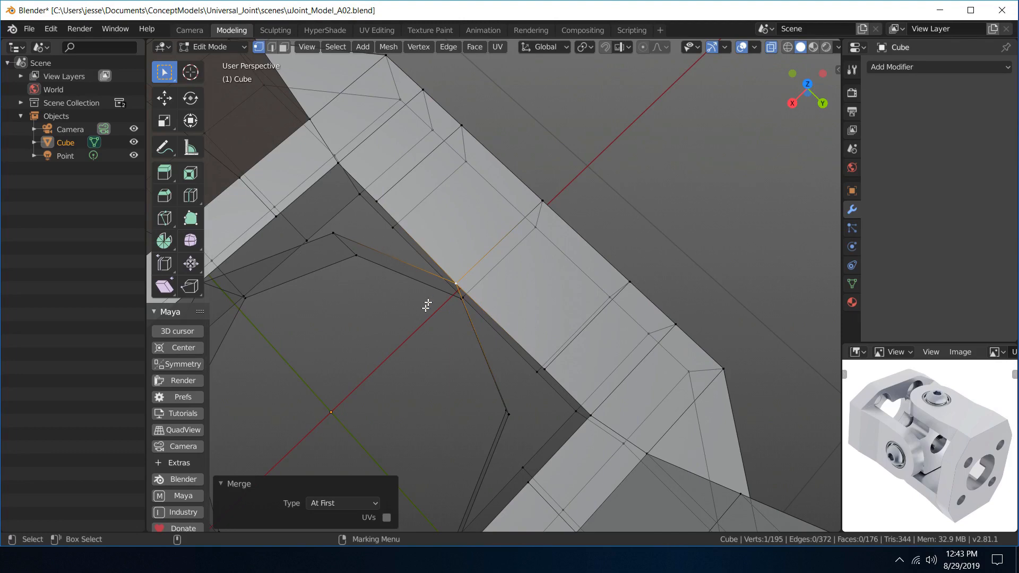
middle_click_drag(295, 255, 630, 191, "alt")
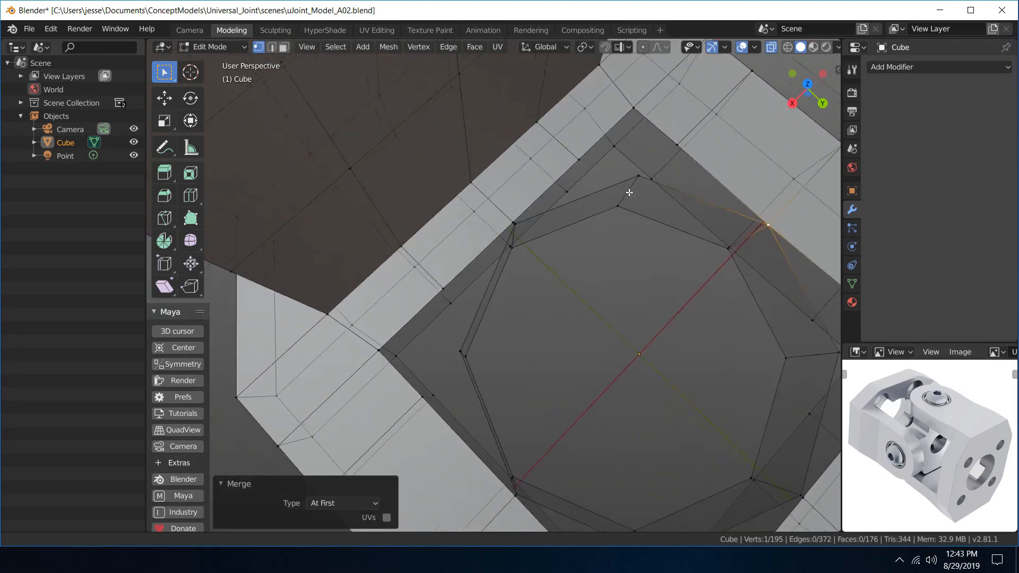
- Merge the upper rim's middle vertex on the negative Y side into the adjacent cylinder corner vertex
scroll(562, 234, "up", 4)
left_click(467, 196, "shift")
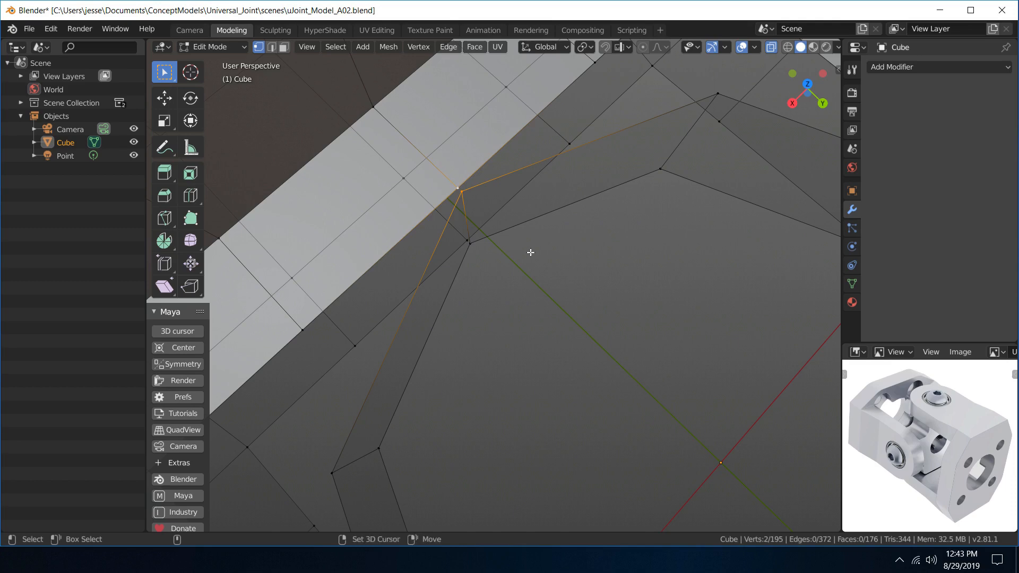
key("shift+r")
scroll(531, 319, "down", 4)
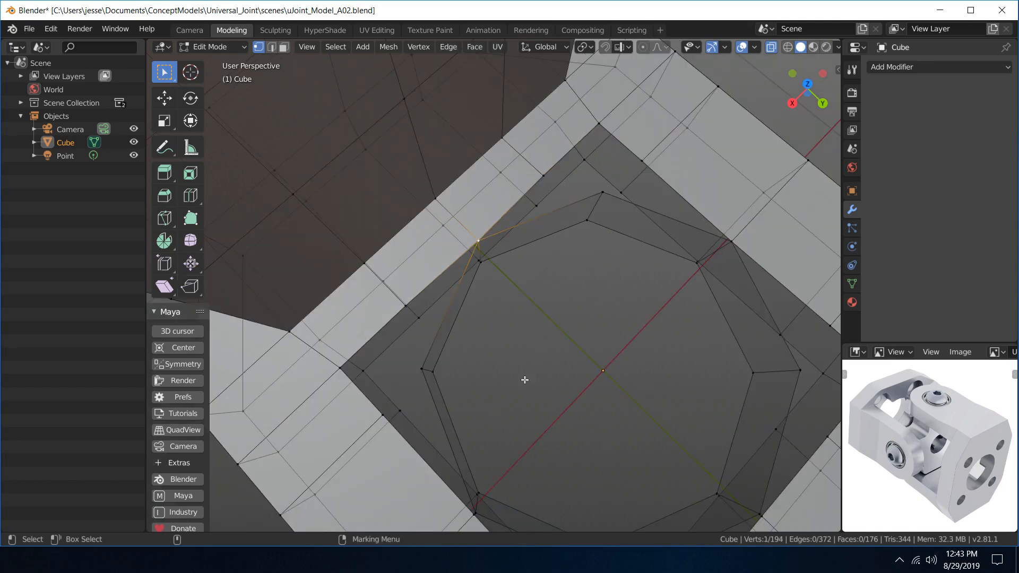
- Merge the two remaining upper rim middle vertices, on the positive X and positive Y sides, into their adjacent cylinder corners
left_click_drag(525, 380, 462, 344, "alt")
left_click(313, 422)
left_click(308, 420, "shift")
key("shift+r")
left_click_drag(397, 413, 496, 256, "alt")
left_click(595, 383)
left_click(597, 384, "shift")
key("shift+r")
- Merge the lower rim's middle vertices on the positive Y and positive X sides into the neighbouring cylinder corners
left_click(610, 248)
left_click(615, 245, "shift")
key("shift+r")
left_click_drag(353, 151, 338, 142, "alt")
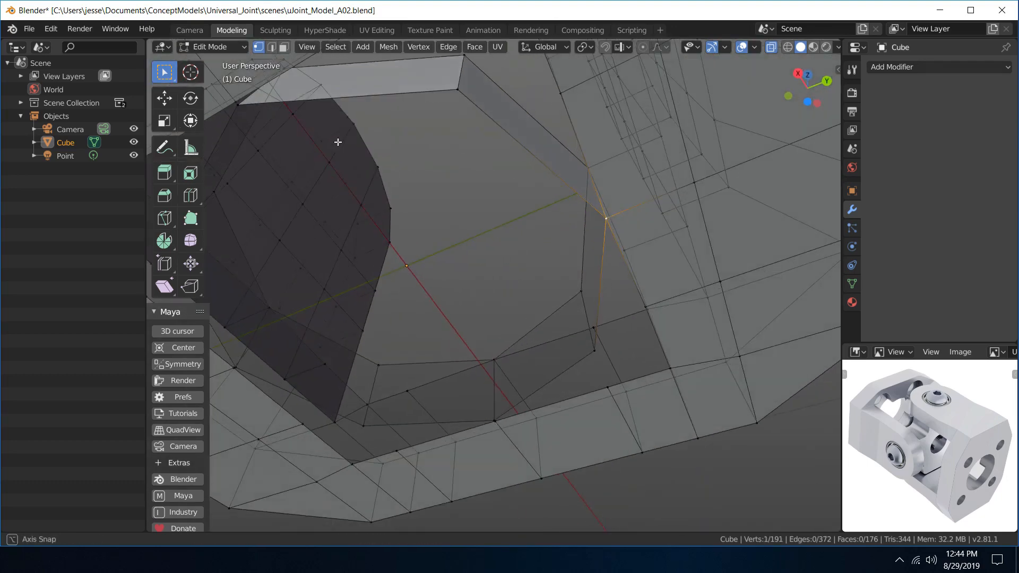
left_click(238, 105)
left_click(235, 101, "shift")
key("shift+r")
- Merge the lower rim's middle vertices on the negative Y and negative X sides into the neighbouring cylinder corners
middle_click_drag(276, 311, 435, 239, "alt")
scroll(402, 313, "up", 4)
left_click(265, 300)
left_click(259, 302, "shift")
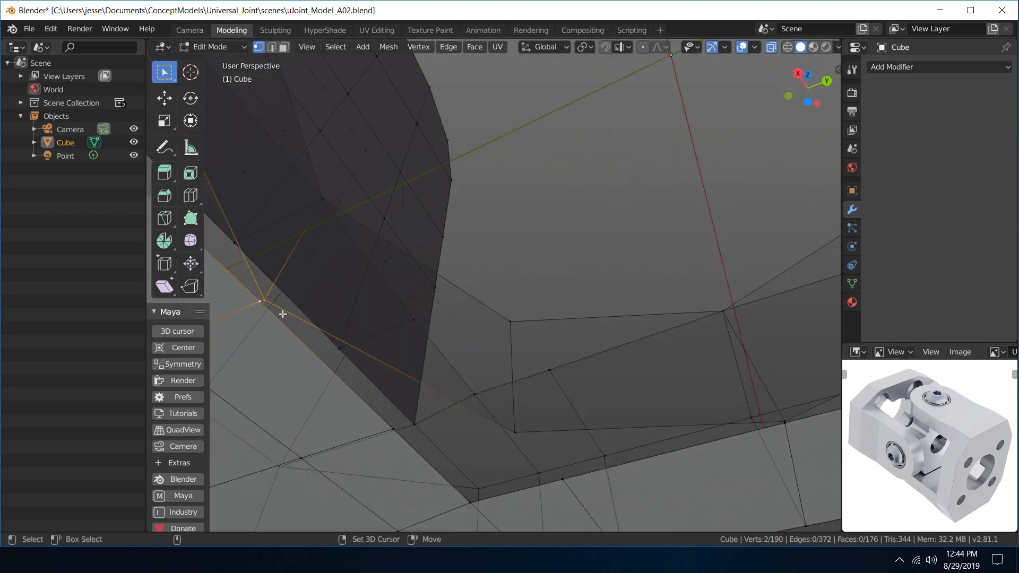
key("shift+r")
scroll(452, 335, "down", 4)
left_click(639, 357)
left_click(639, 357, "shift")
scroll(648, 371, "up", 4)
middle_click_drag(648, 371, 473, 244, "alt")
key("shift+r")
scroll(474, 244, "down", 6)
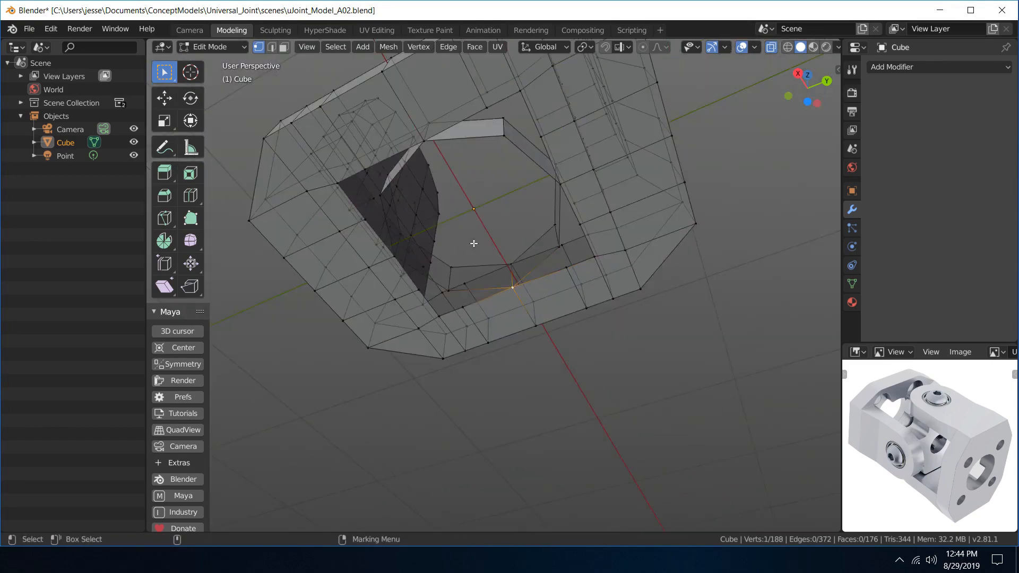
- In edge selection, fill the two triangular gaps between cylinder and upper rim at the negative X, positive Y corner
left_click_drag(466, 213, 499, 319, "alt")
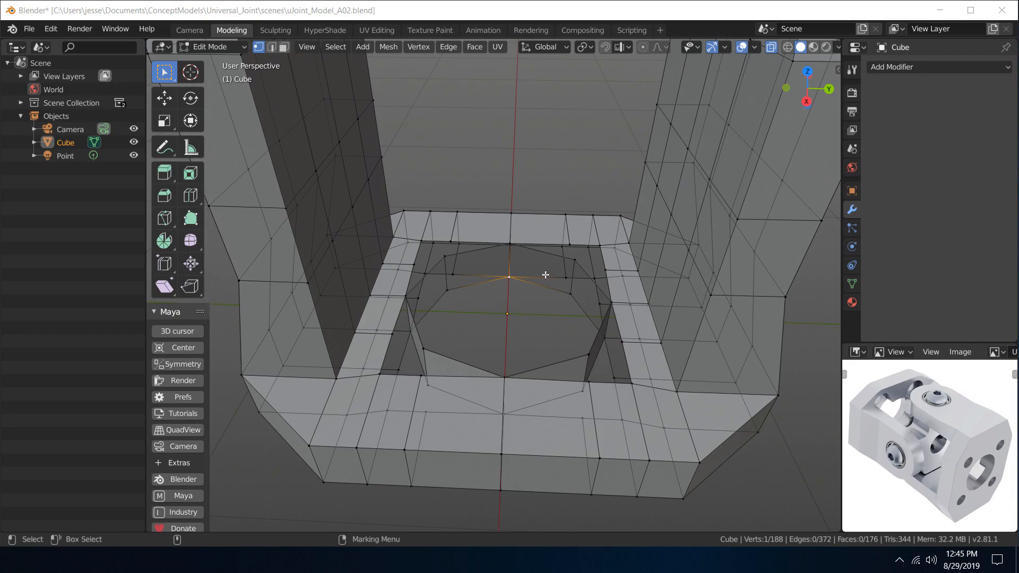
left_click(541, 218)
left_click_drag(542, 218, 521, 218, "alt")
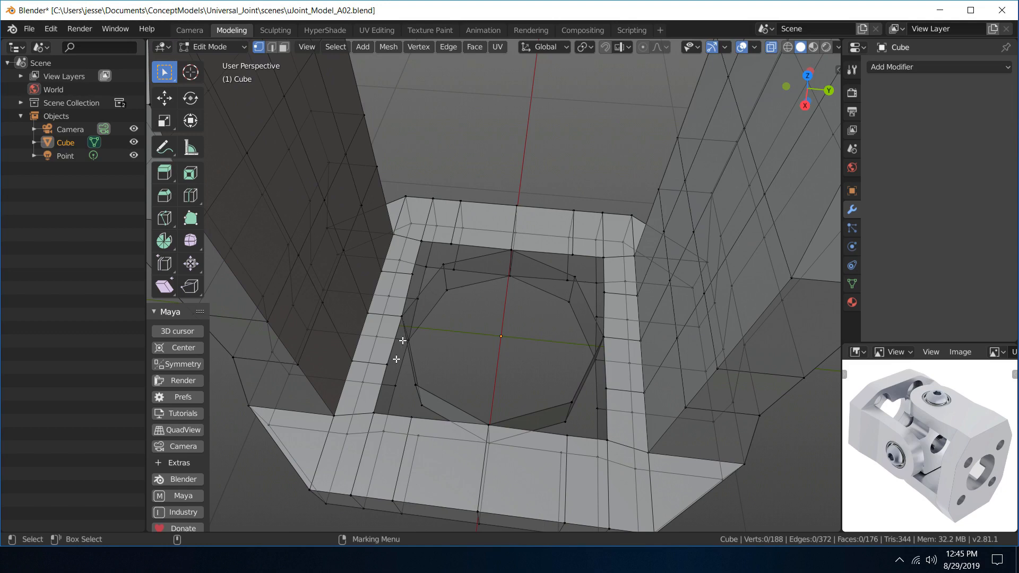
right_click(525, 267)
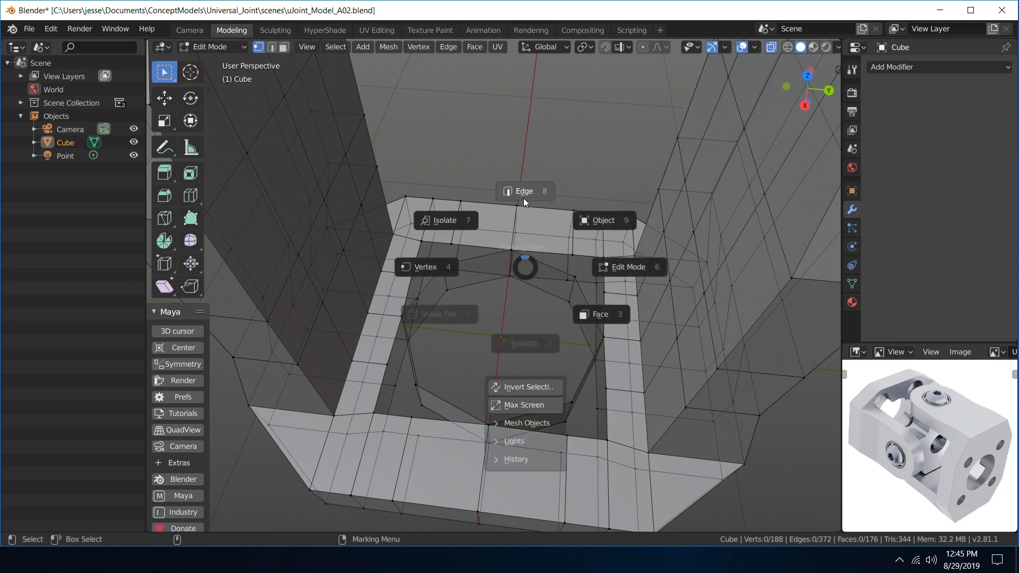
left_click(539, 191)
left_click(541, 252)
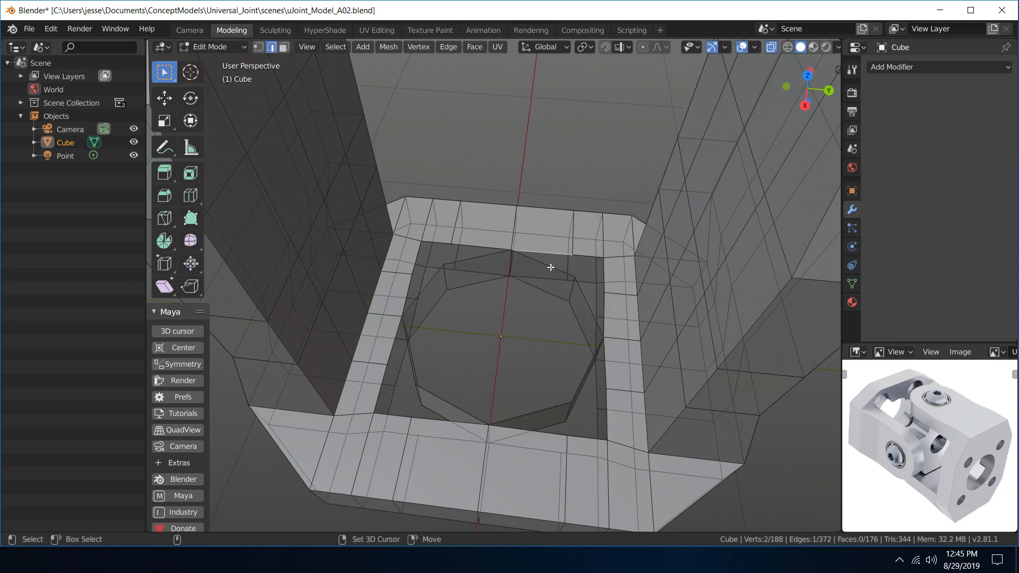
left_click(550, 266, "shift")
key("f")
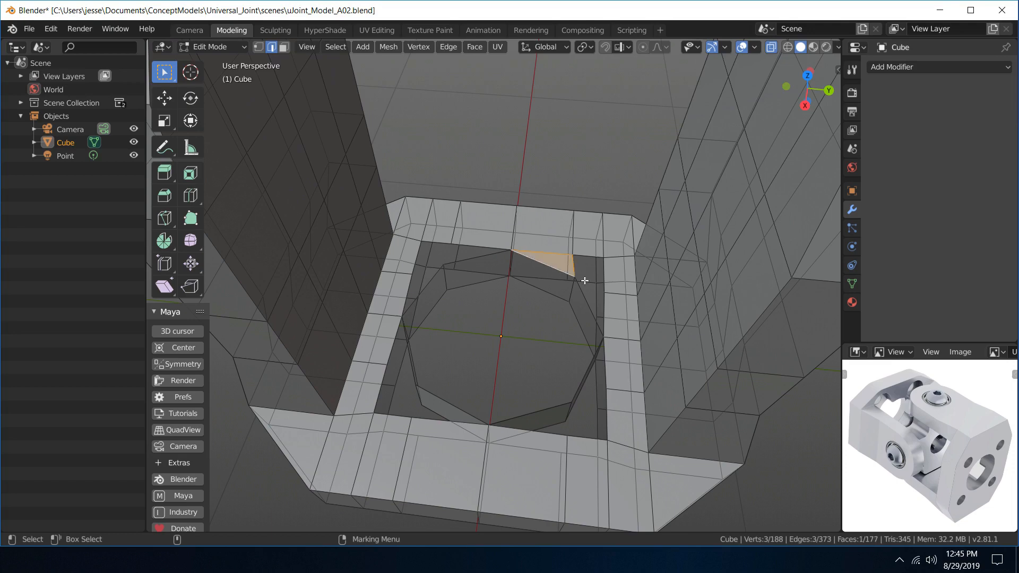
key("f")
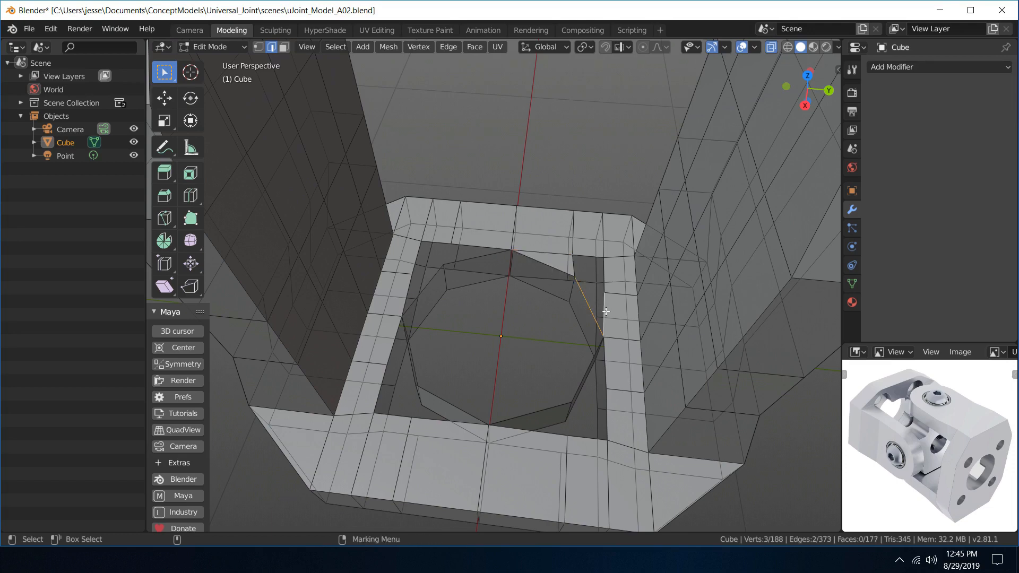
- Fill the remaining four-sided gap at the upper rim's negative X, positive Y corner with a face
left_click(605, 271)
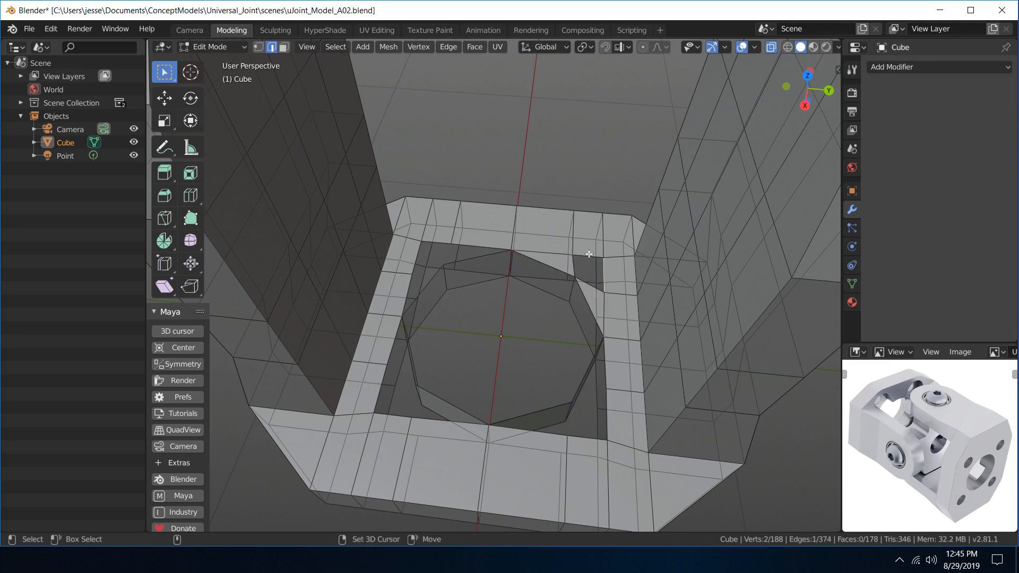
left_click(589, 254, "shift")
key("f")
key("ctrl+z")
left_click(583, 279)
key("f")
- Fill the gap between cylinder and upper rim at the negative X, negative Y corner with two triangles and a quad
left_click(471, 256)
left_click(461, 245, "shift")
key("f")
left_click(430, 281)
left_click(411, 287, "shift")
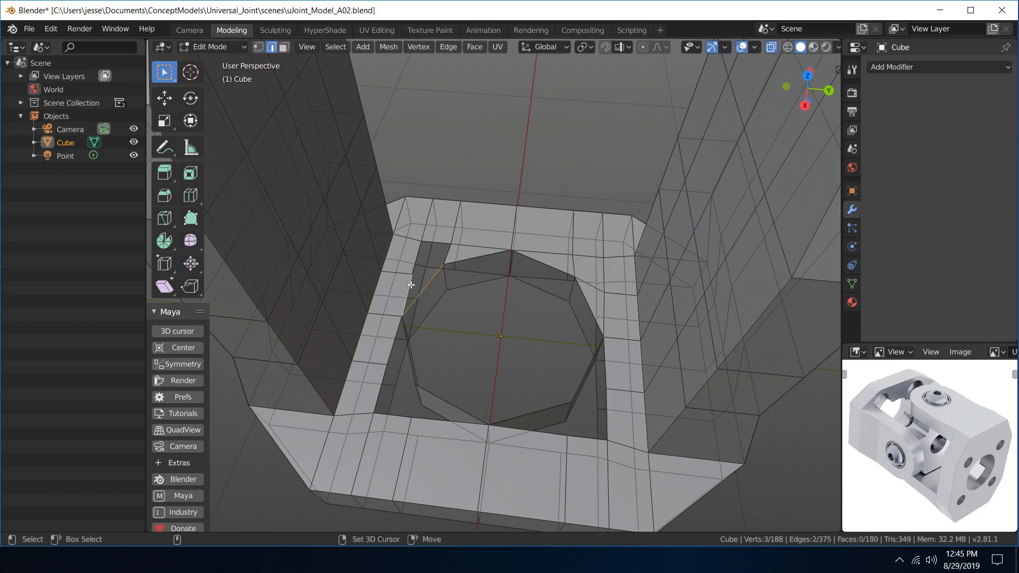
key("f")
left_click(437, 243)
scroll(433, 276, "up", 4)
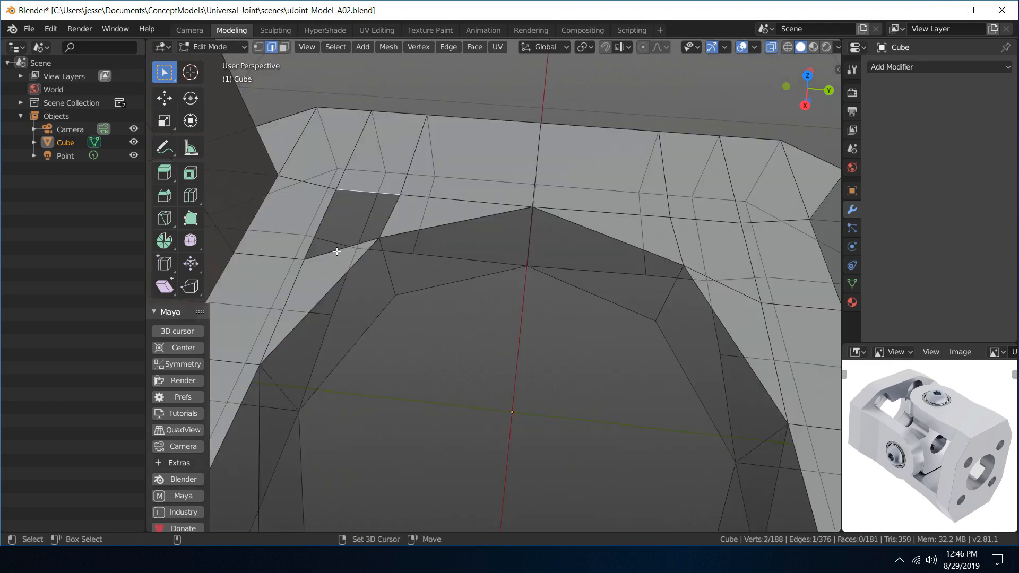
left_click(337, 251, "shift")
key("f")
scroll(350, 268, "down", 4)
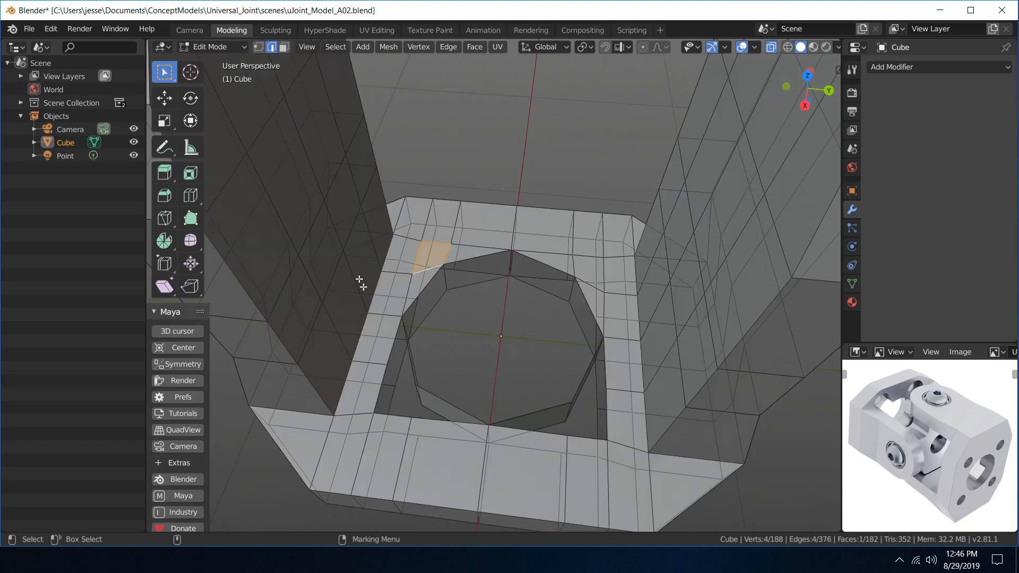
- Fill the two triangular gaps between cylinder and upper rim at the positive X, negative Y corner
left_click(407, 356)
left_click(390, 352, "shift")
key("f")
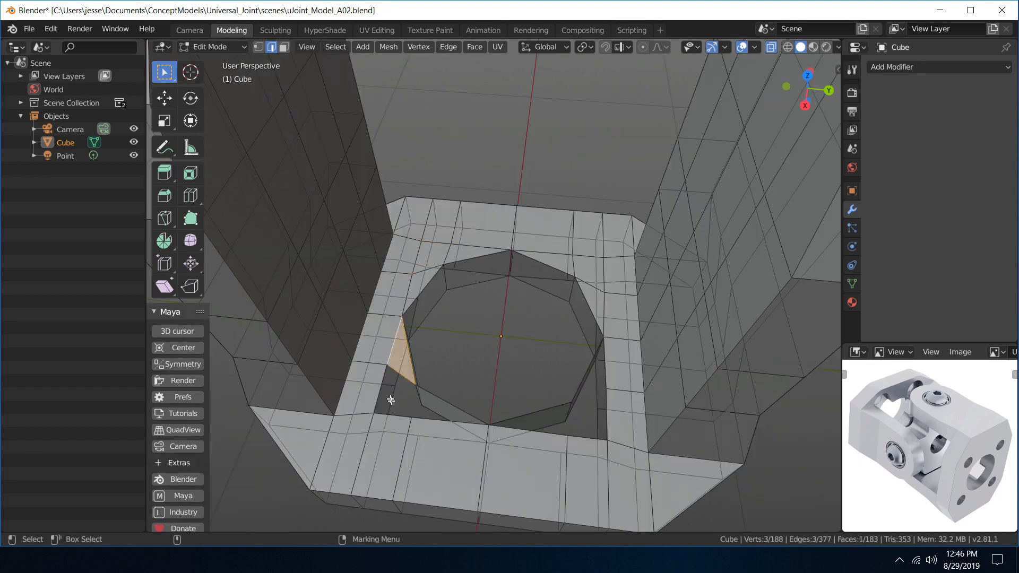
left_click(421, 417)
left_click(433, 398, "shift")
key("f")
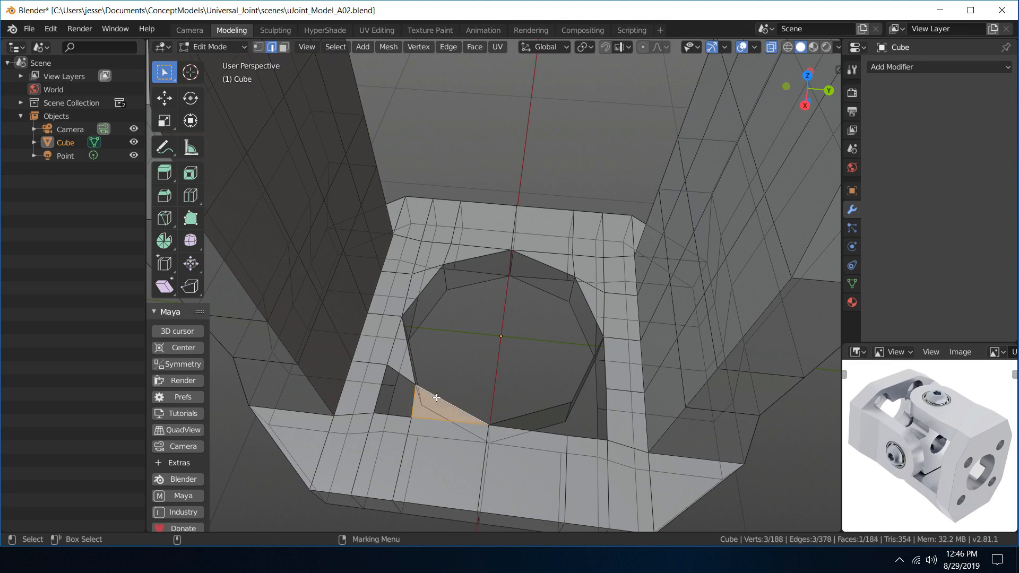
- Fill the upper gap at the positive X, positive Y corner with two triangles and a corner quad
left_click(542, 429)
left_click(539, 408, "shift")
middle_click_drag(539, 407, 479, 296, "alt")
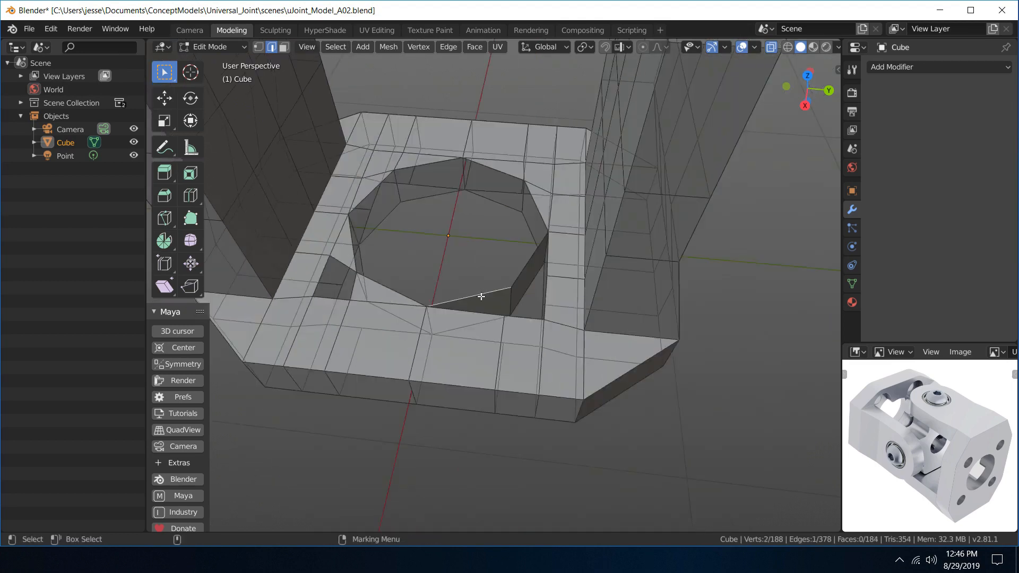
key("f")
left_click(547, 256)
left_click(527, 261, "shift")
key("f")
left_click(525, 316)
left_click(530, 282, "shift")
key("f")
- Fill the four-sided gap left at the upper rim's positive X, negative Y corner with a face
left_click(330, 298)
left_click(342, 264, "shift")
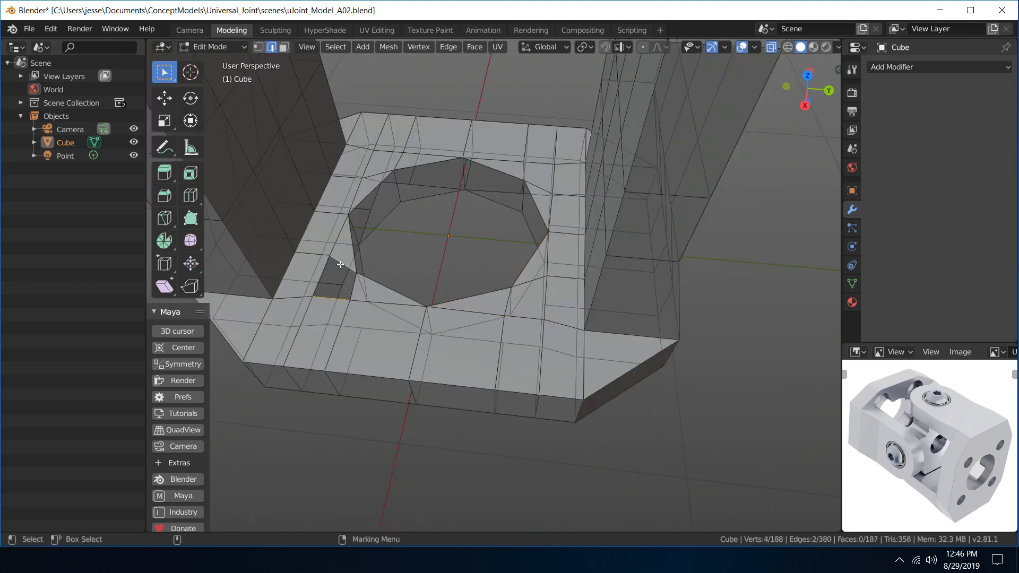
key("f")
- On the underside, fill the triangular gap between the cylinder's lower edge and the positive X rim, toward positive Y
left_click(409, 255)
left_click_drag(409, 254, 438, 119, "alt")
left_click(473, 190)
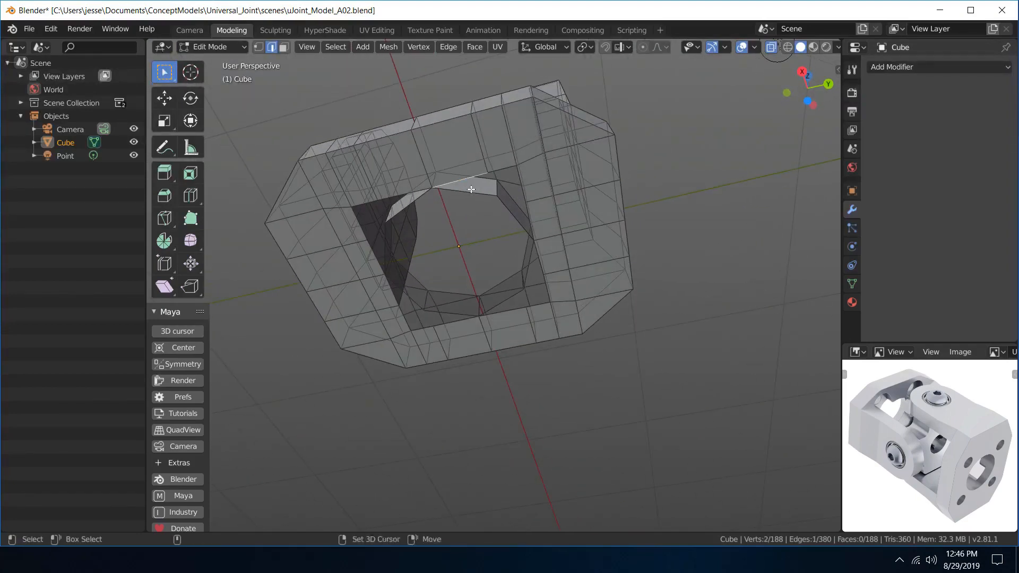
left_click(476, 178, "shift")
key("f")
- Fill the second triangle and the corner quad at the underside's positive X, positive Y corner
left_click(518, 219)
left_click(533, 213, "shift")
left_click_drag(533, 214, 567, 173, "alt")
left_click(584, 137, "shift")
key("ctrl+z")
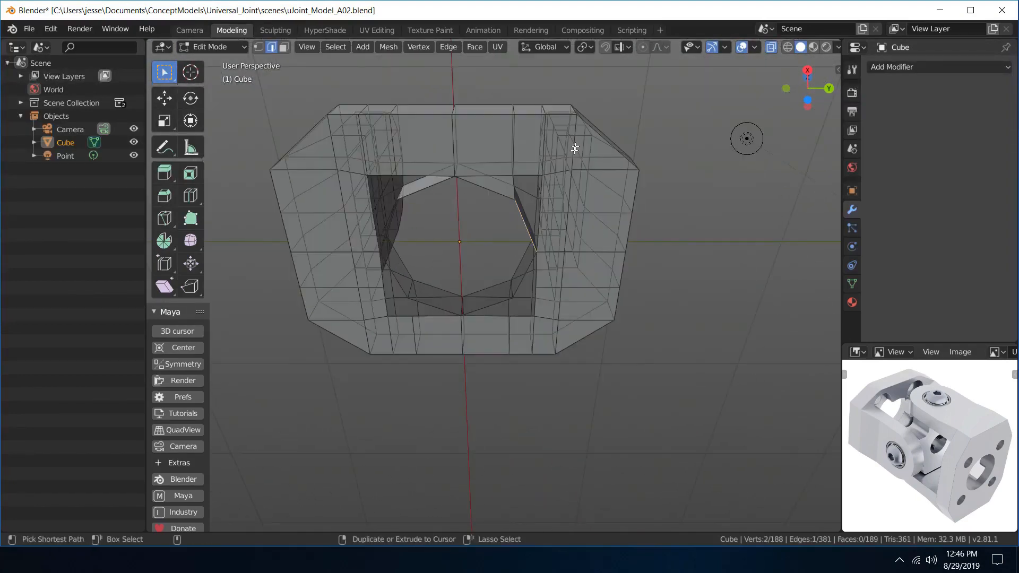
left_click(538, 229, "shift")
key("f")
left_click(529, 206)
left_click(527, 177, "shift")
key("f")
- Add a triangle and a corner quad between cylinder and lower rim at the underside's positive X, negative Y corner
left_click(415, 190)
left_click(419, 177, "shift")
key("f")
left_click(382, 176)
scroll(400, 201, "up", 6)
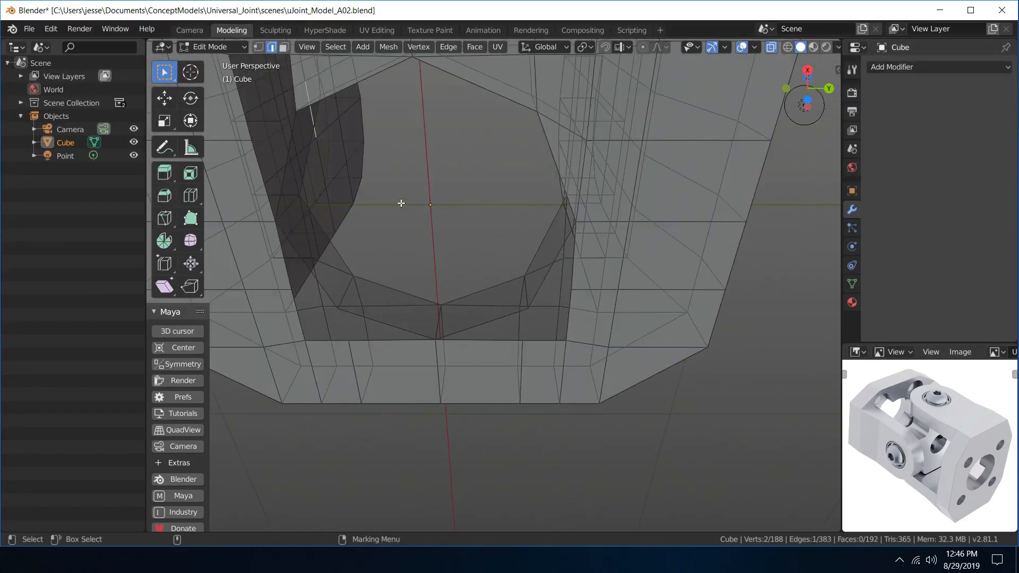
left_click_drag(401, 202, 495, 212, "alt")
left_click(549, 256, "shift")
key("f")
scroll(550, 256, "down", 10)
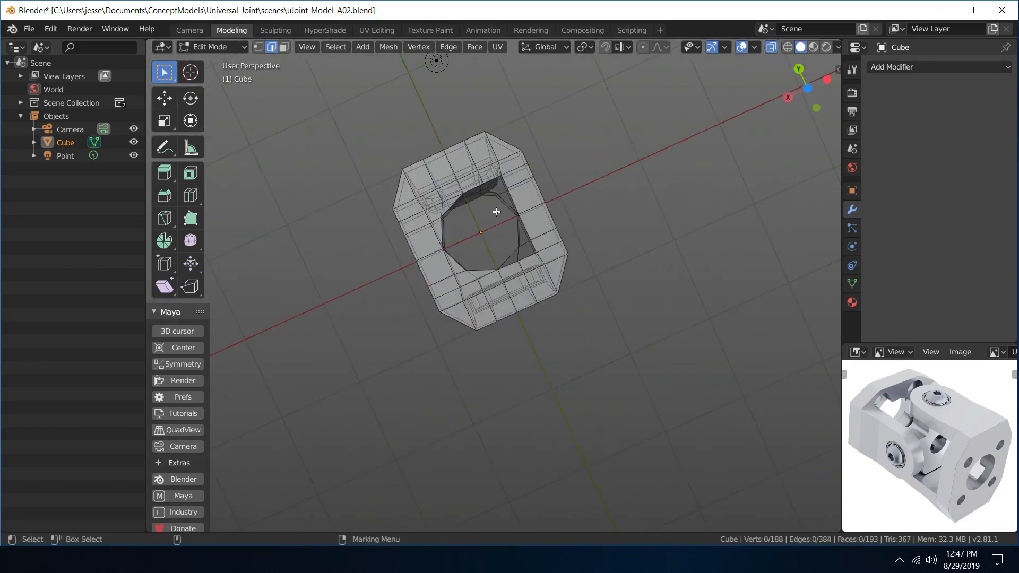
- Fill the underside gap at the negative X, positive Y corner with two triangles and a corner quad
scroll(495, 211, "up", 5)
left_click(489, 183)
left_click(502, 167, "shift")
key("f")
left_click(428, 161)
left_click(425, 143, "shift")
key("f")
left_click(453, 149)
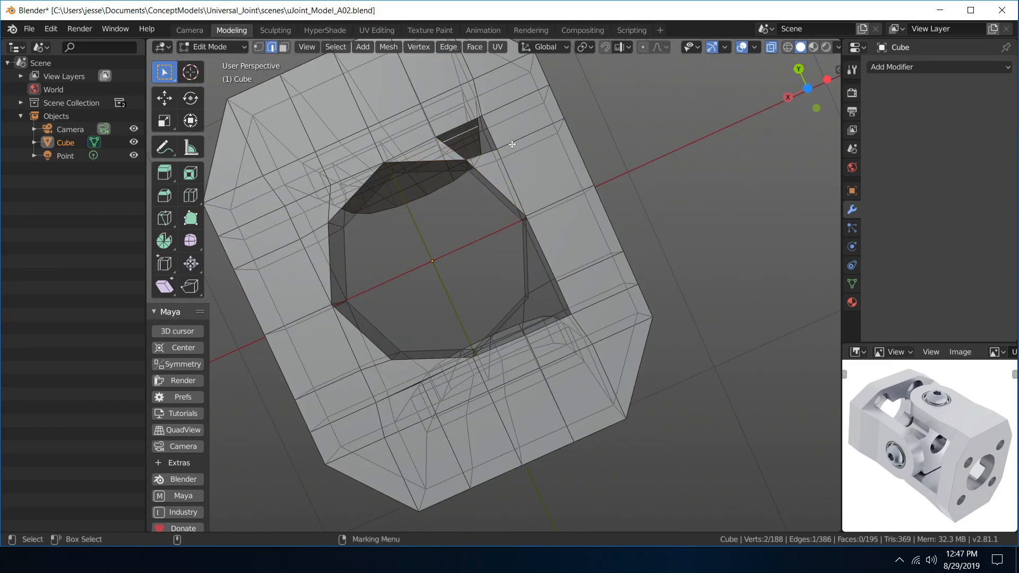
left_click(491, 136, "shift")
key("f")
left_click(524, 257)
left_click(542, 249, "shift")
left_click(646, 198)
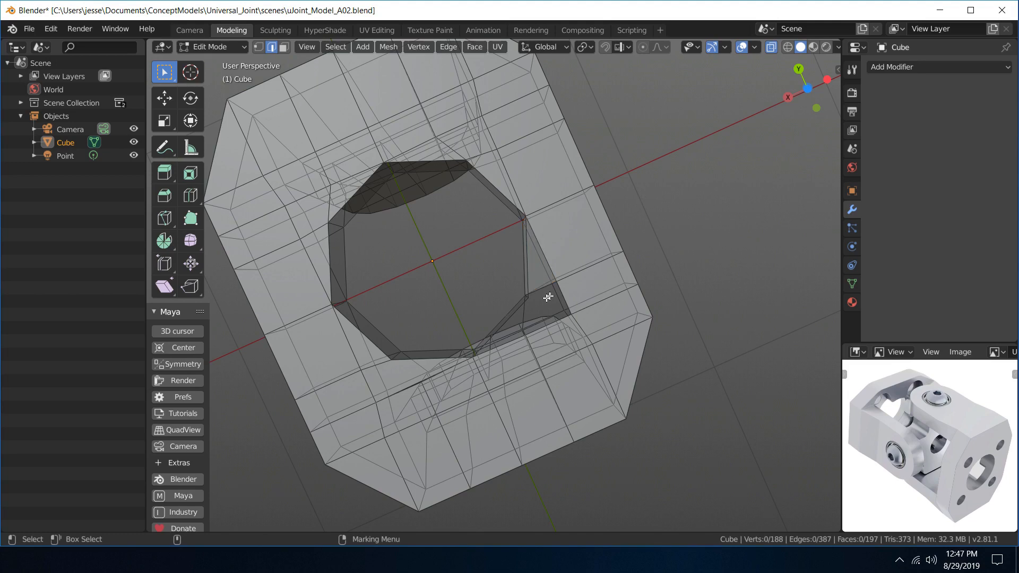
key("ctrl+z")
key("ctrl+z")
- Fill the underside gap at the negative X, negative Y corner with two triangles and a corner quad, then clear the selection
left_click_drag(631, 240, 575, 259, "alt")
left_click(494, 303)
left_click(504, 286, "shift")
key("f")
left_click(540, 295)
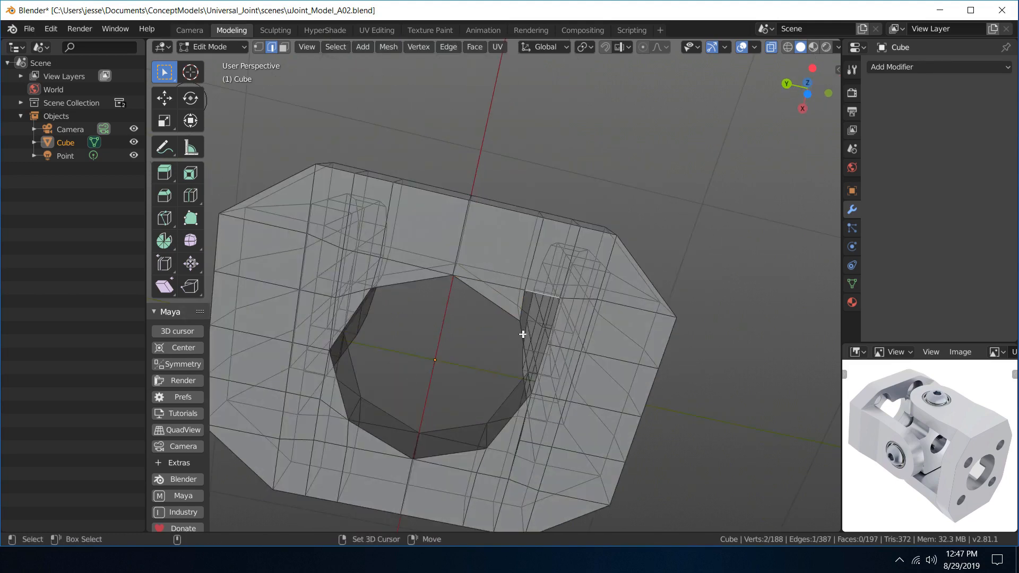
middle_click_drag(524, 334, 515, 331, "alt")
left_click(514, 339)
left_click(531, 364, "shift")
key("f")
left_click(525, 329)
left_click(532, 291, "shift")
key("f")
left_click(477, 172)
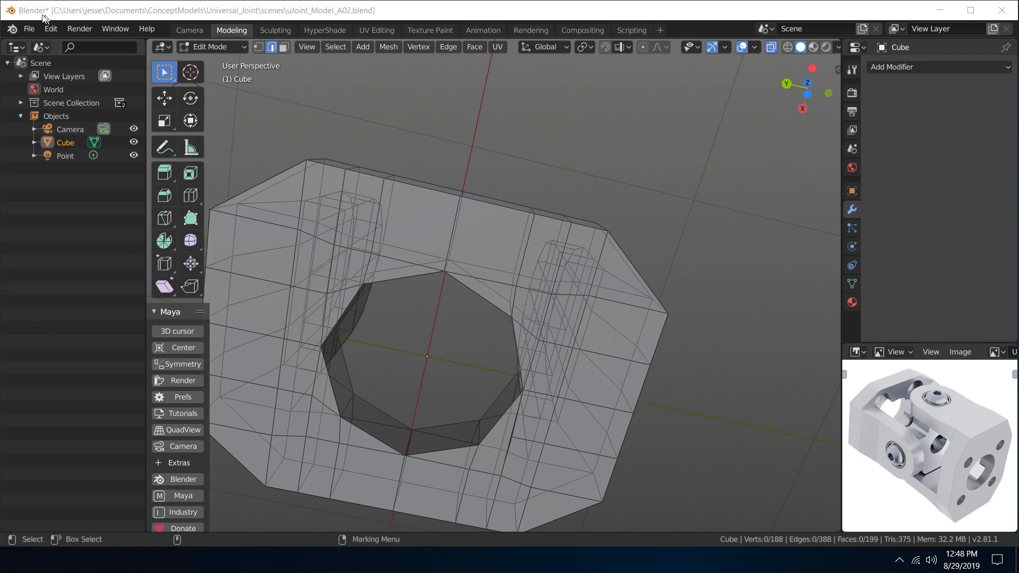
- Save the scene as a new version named uJoint_Model_A02b.blend in the scenes folder
left_click(28, 28)
left_click(78, 127)
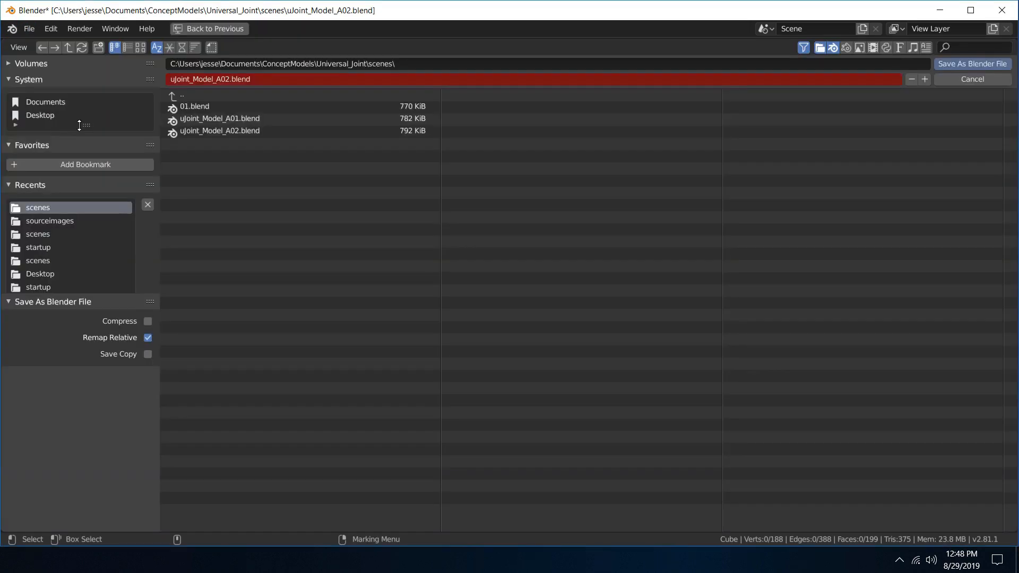
left_click(222, 78)
left_click(228, 79)
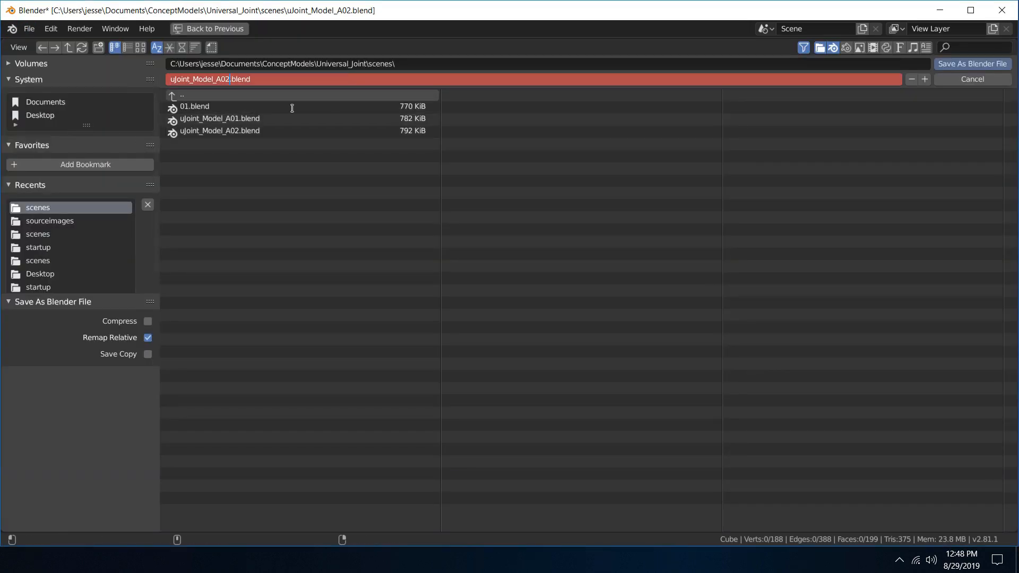
left_click(960, 63)
left_click(960, 64)
- Switch to Object Mode and inspect the octagonal opening in the joint's base
left_click_drag(508, 203, 481, 348, "alt")
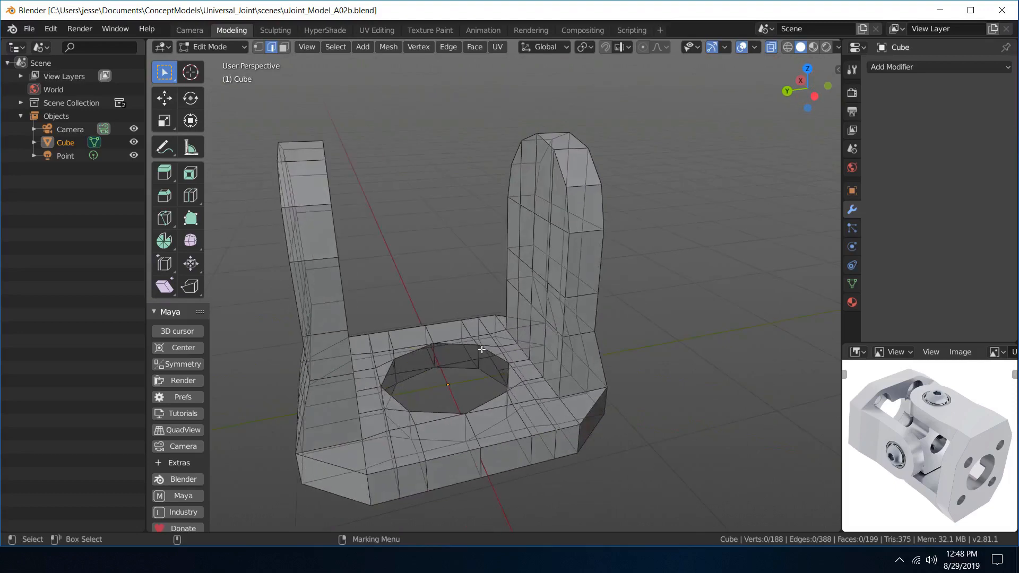
right_click_drag(481, 336, 528, 292)
left_click_drag(528, 292, 527, 263, "alt")
middle_click_drag(517, 342, 537, 296, "alt")
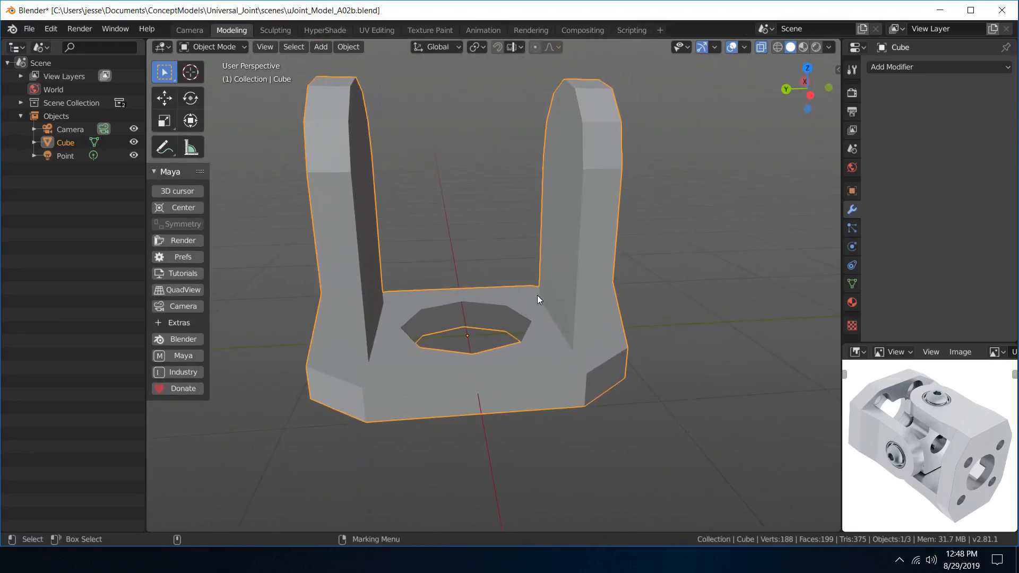
scroll(531, 300, "up", 4)
- Switch to face editing and select three adjacent inner wall faces of the octagonal hole
right_click_drag(486, 325, 528, 366)
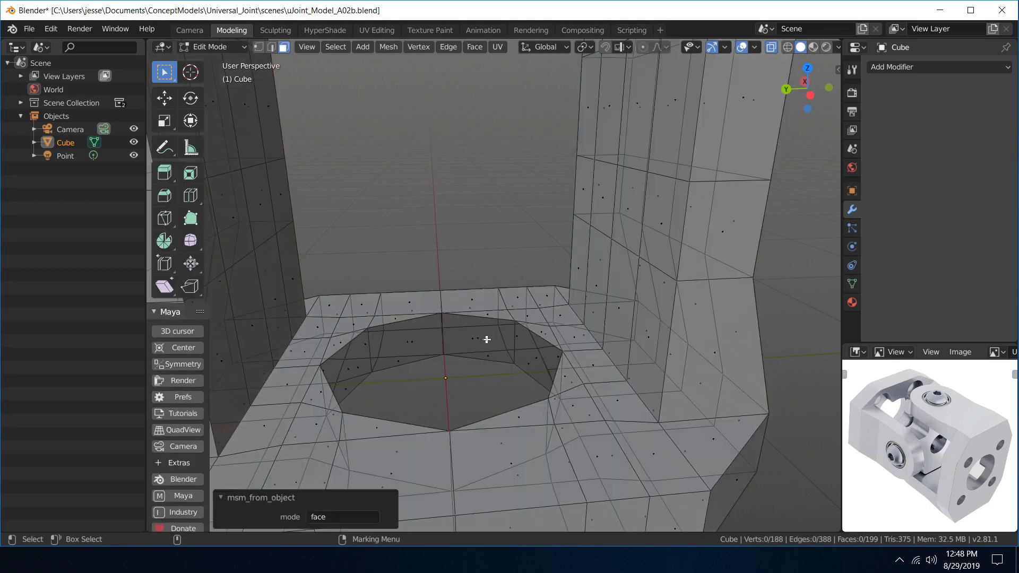
left_click_drag(470, 401, 509, 291, "alt")
left_click(511, 292)
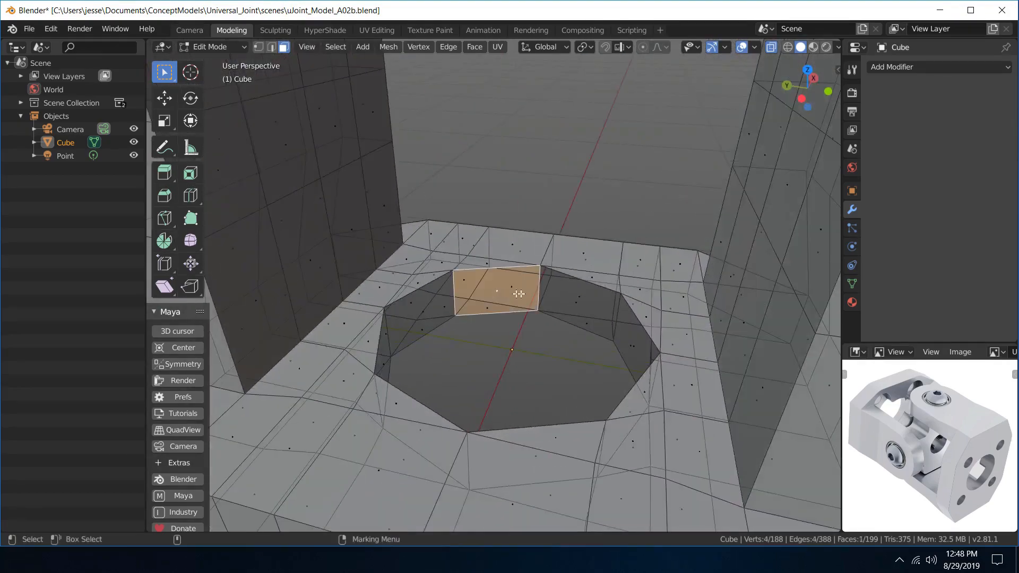
double_click(566, 301, "shift")
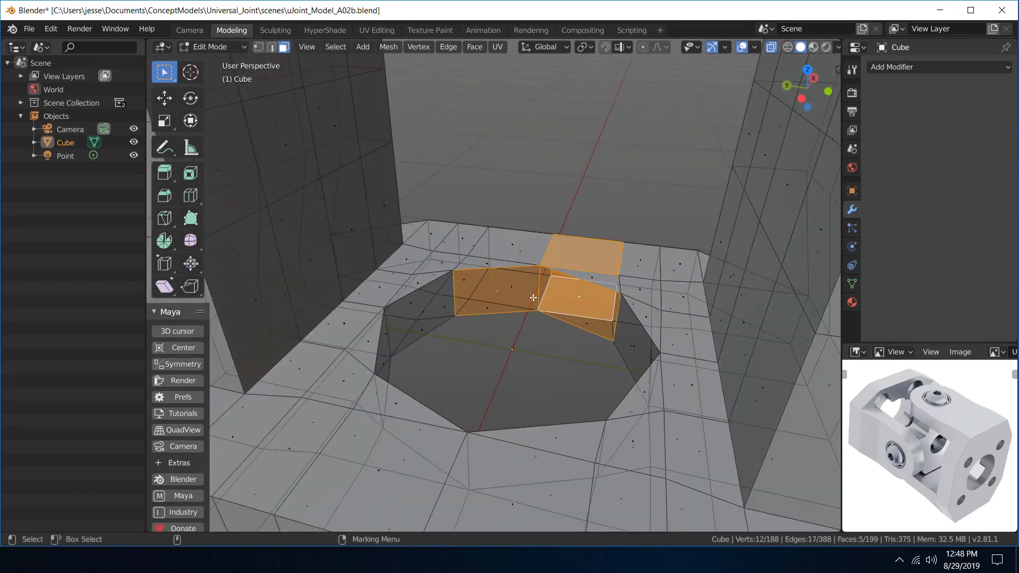
left_click(533, 298)
mouse_move(580, 303)
left_mouse_down("alt")
mouse_move(562, 321)
mouse_move(576, 302)
left_mouse_up("alt")
left_click(598, 292)
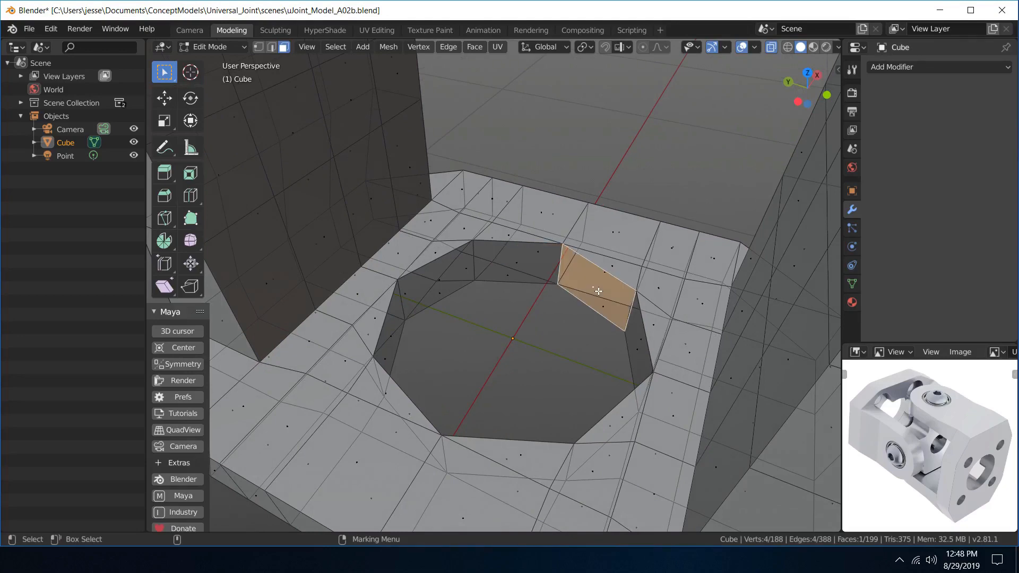
left_click(505, 263, "shift")
left_click(436, 280, "shift")
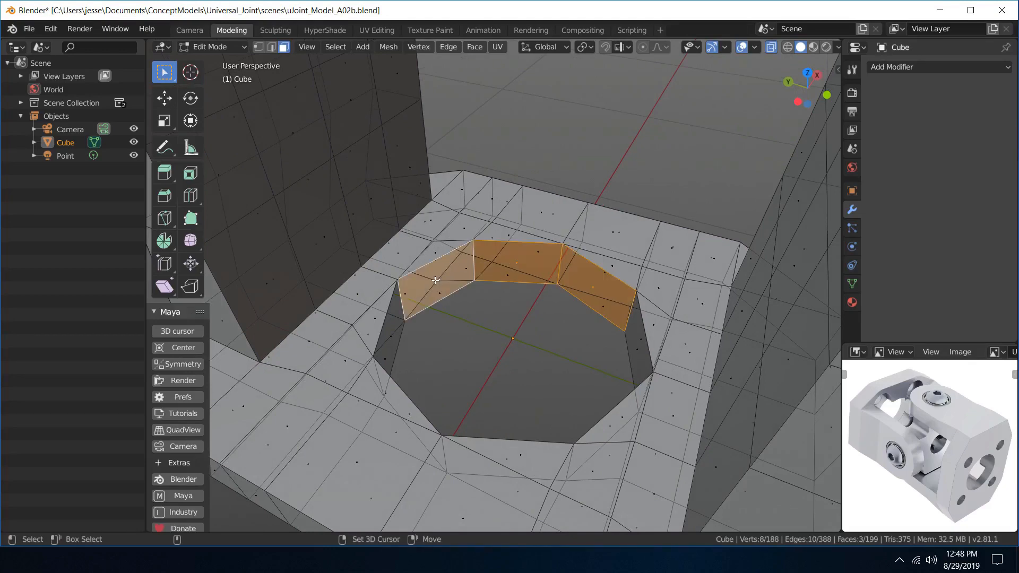
- Add four more inner wall faces of the hole to the selection, leaving out the surrounding surfaces
left_click_drag(428, 331, 690, 365, "alt")
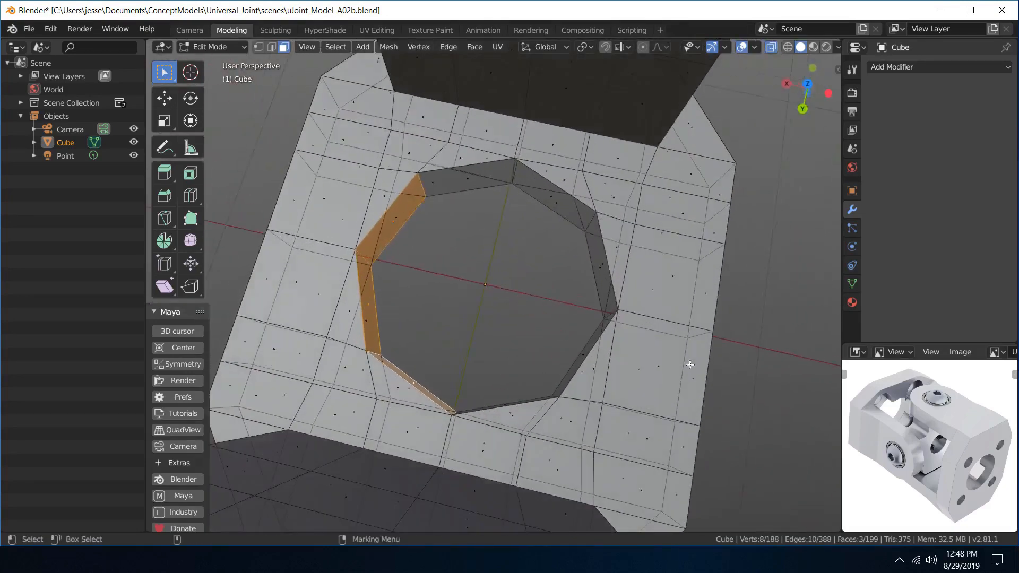
left_click(487, 176, "shift")
left_click(559, 200, "shift")
left_click_drag(560, 200, 631, 223, "alt")
key("ctrl+z")
left_click(416, 232, "shift")
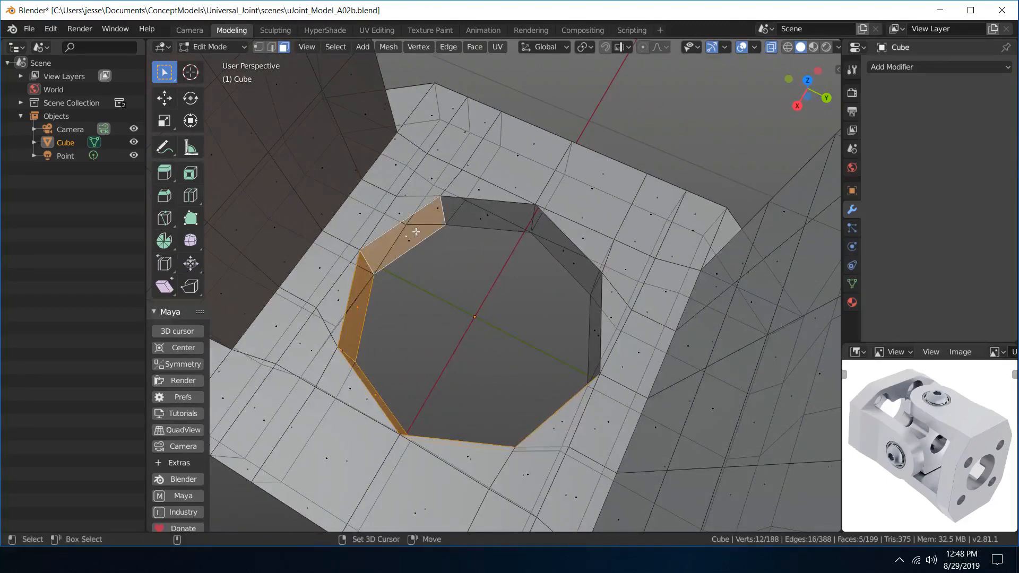
left_click(497, 216, "shift")
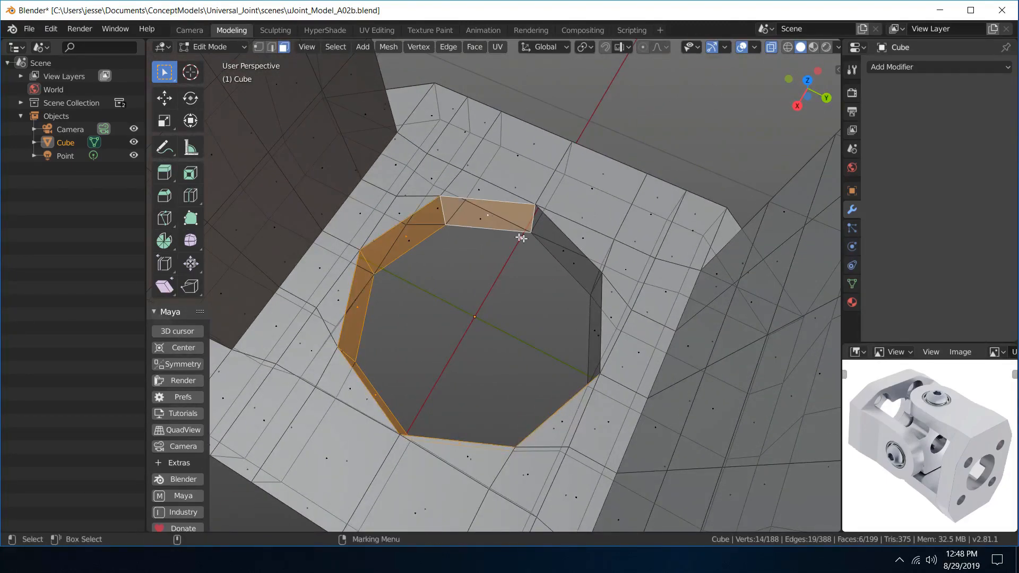
left_click(554, 231, "shift")
- Add the last inner wall face, flip the normals of all eight hole walls and clear the selection
left_click_drag(554, 231, 535, 236, "alt")
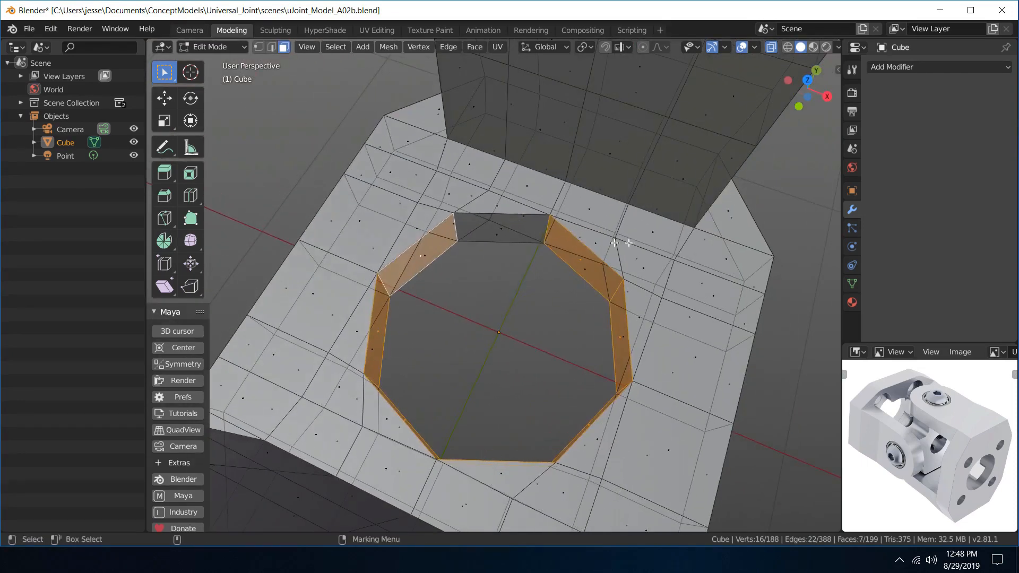
left_click(529, 225, "shift")
key("ctrl+z")
left_click(499, 234, "shift")
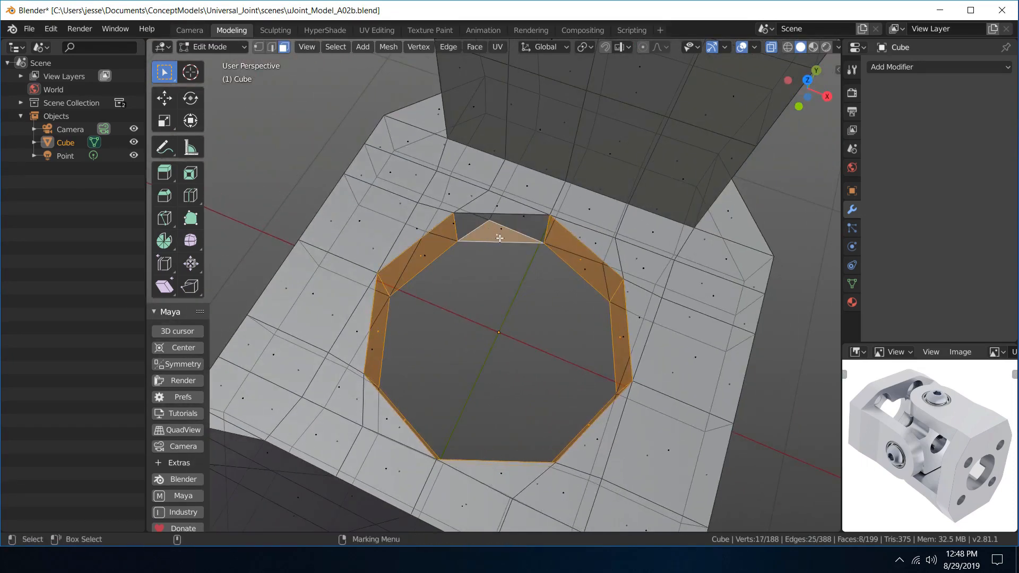
left_click(505, 225, "shift")
middle_click_drag(505, 229, 690, 253)
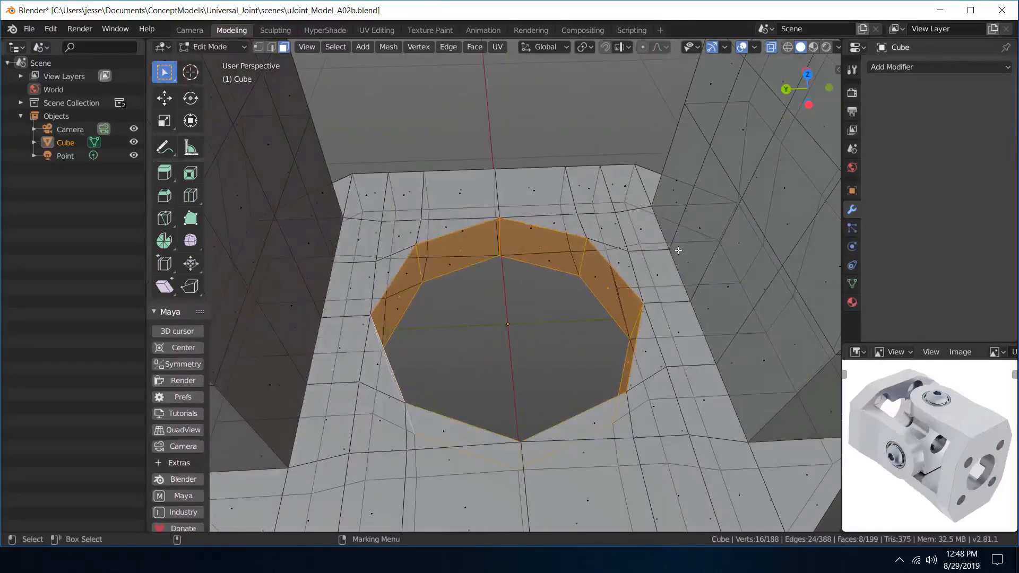
left_click(389, 48)
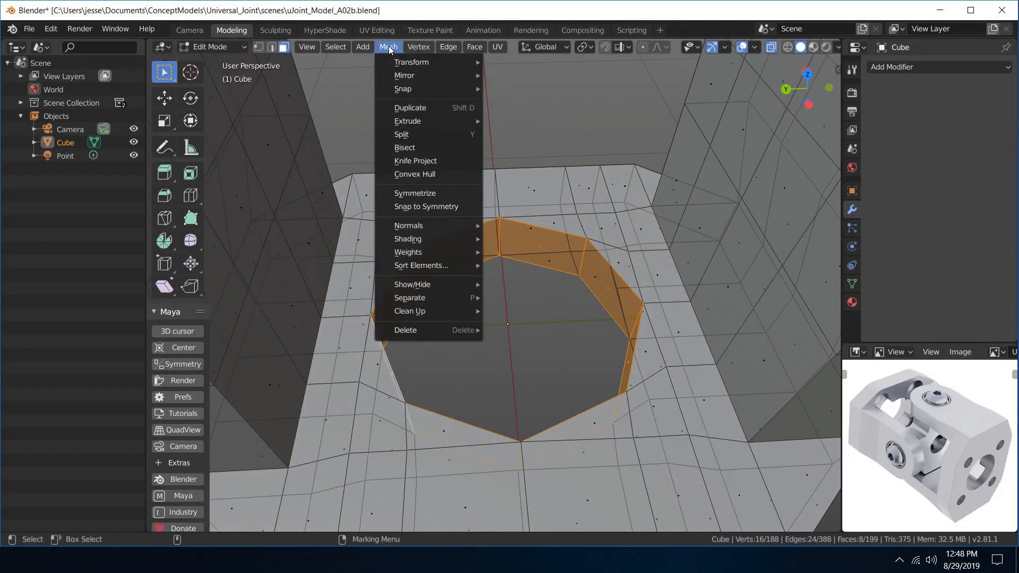
mouse_move(452, 235)
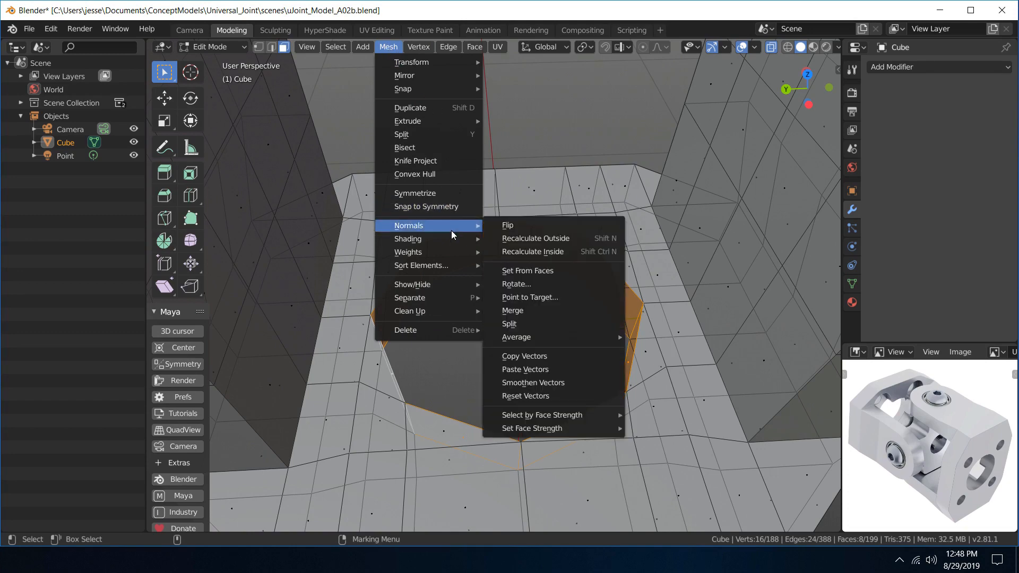
left_click(505, 224)
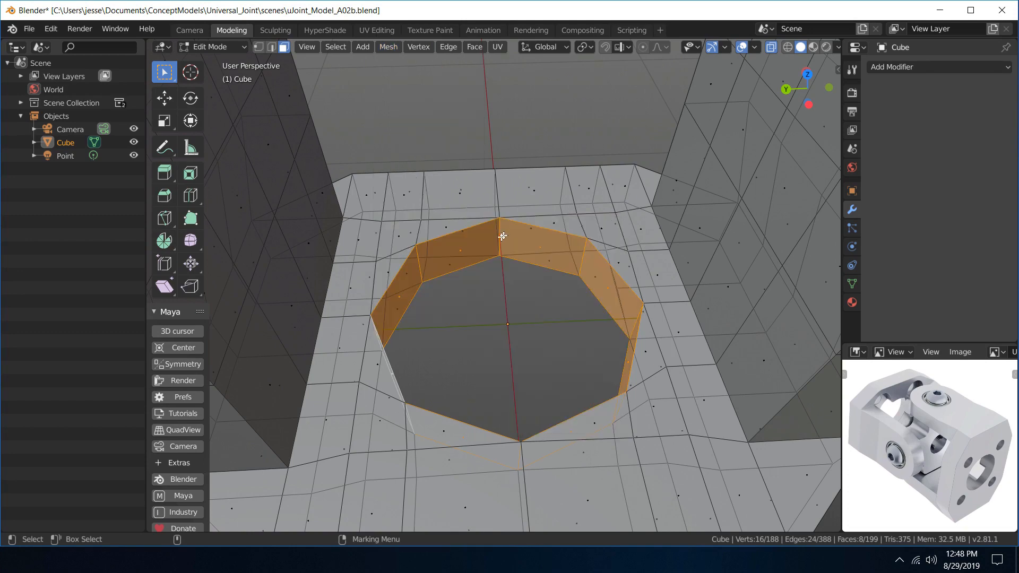
key("alt+a")
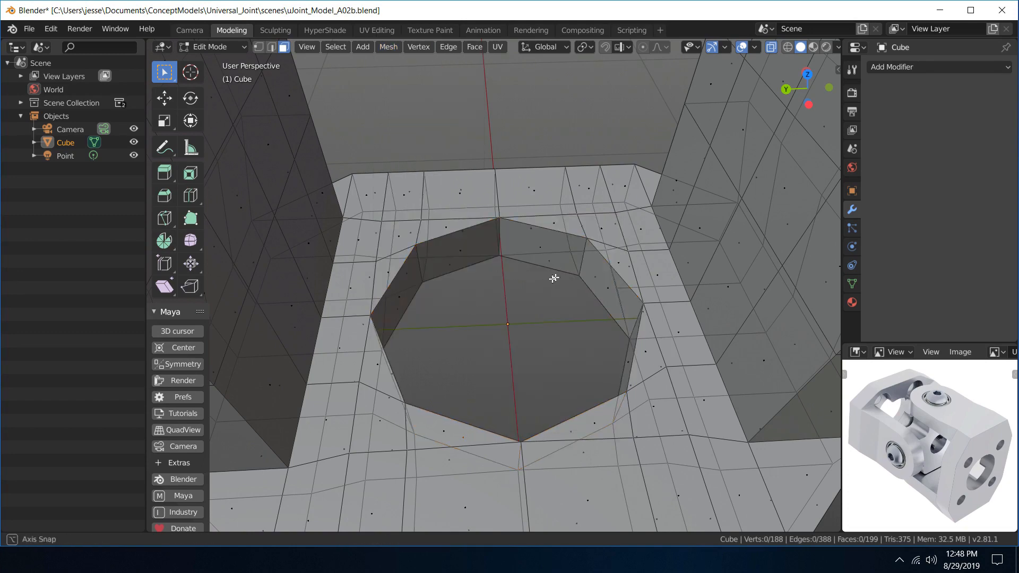
- Save the scene under its current name and return the joint to Object Mode
middle_click_drag(553, 277, 600, 325)
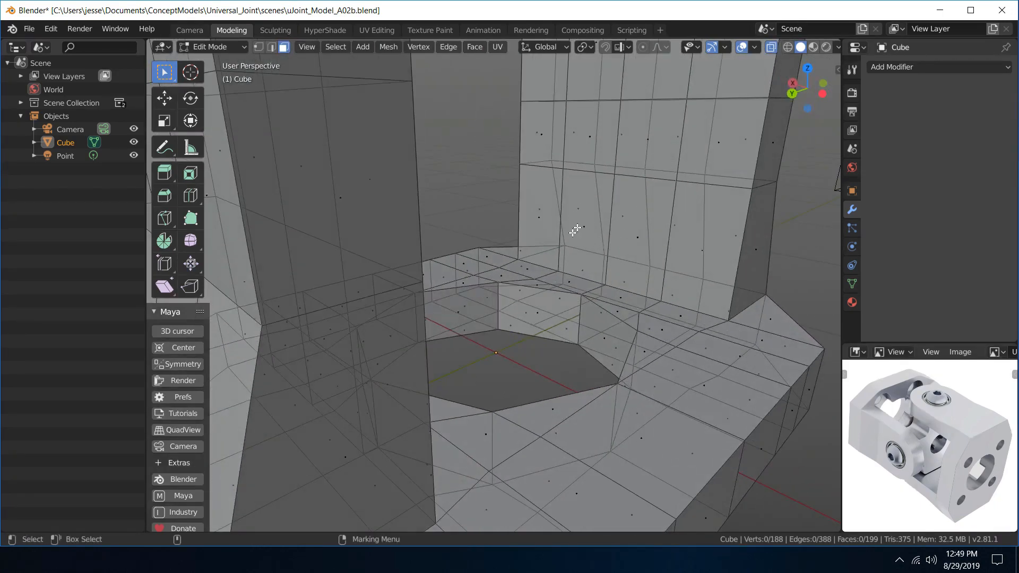
scroll(522, 218, "down", 5)
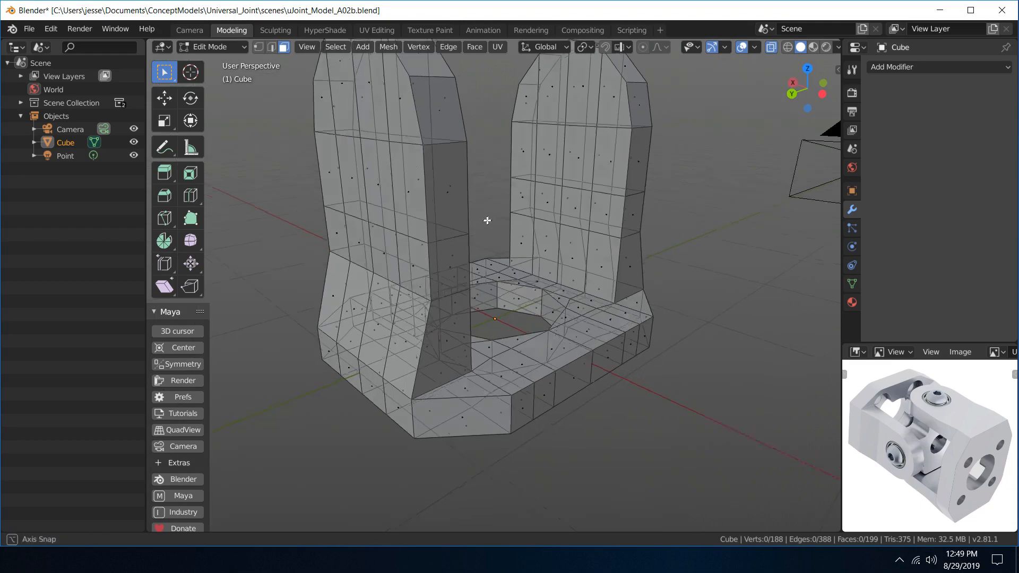
middle_click_drag(484, 221, 510, 212)
scroll(352, 136, "down", 8)
scroll(482, 211, "up", 4)
key("ctrl+s")
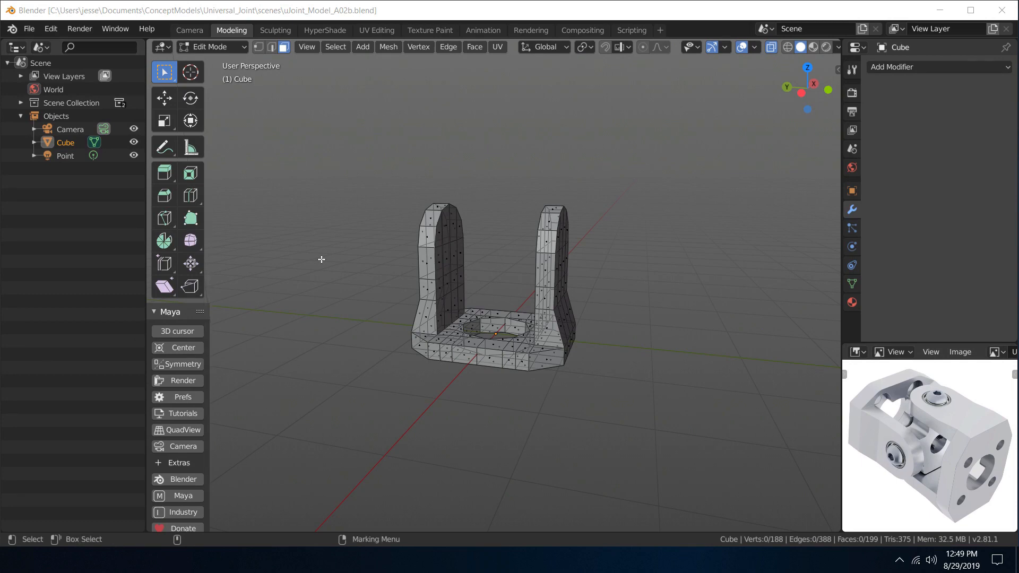
left_click(554, 282)
right_click_drag(553, 275, 614, 222)
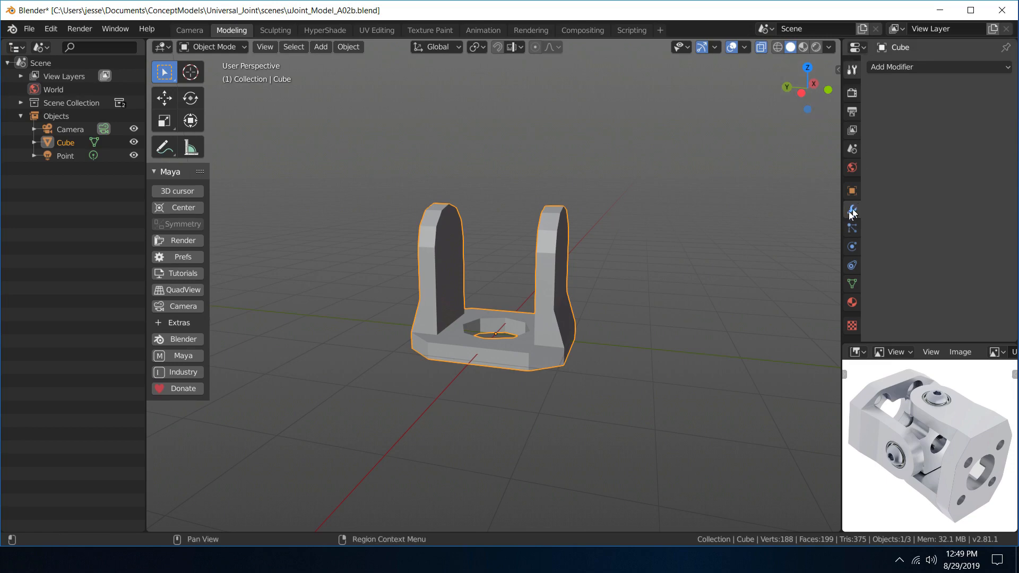
- Add a Subdivision Surface modifier to the joint with render and viewport subdivisions both set to 3
left_click(851, 69)
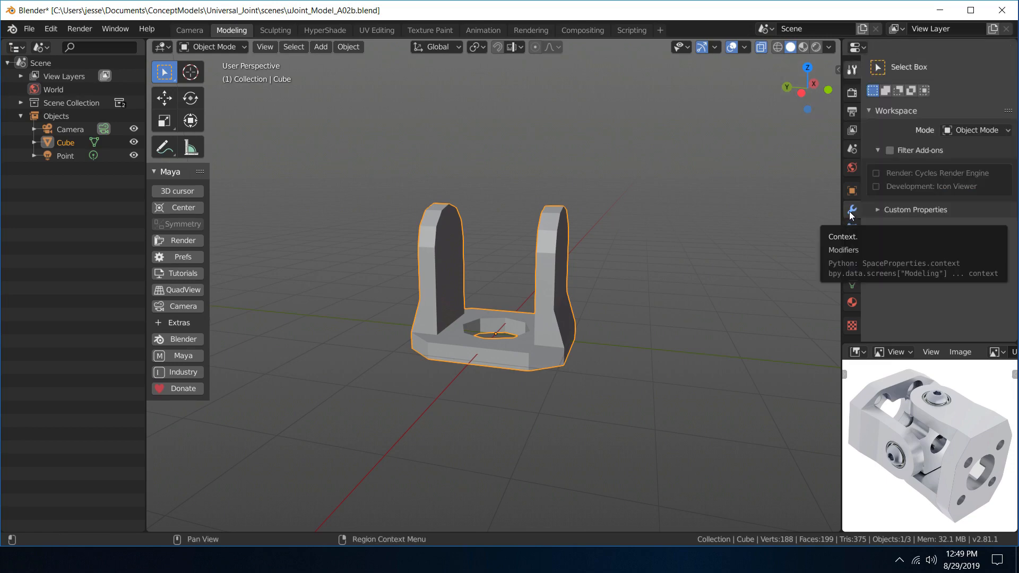
left_click(851, 210)
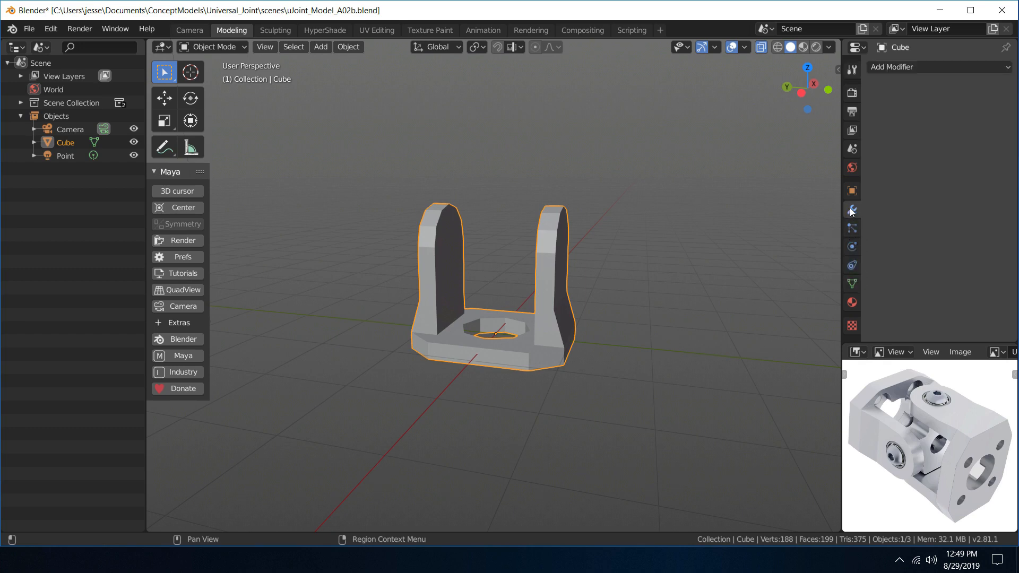
left_click(905, 65)
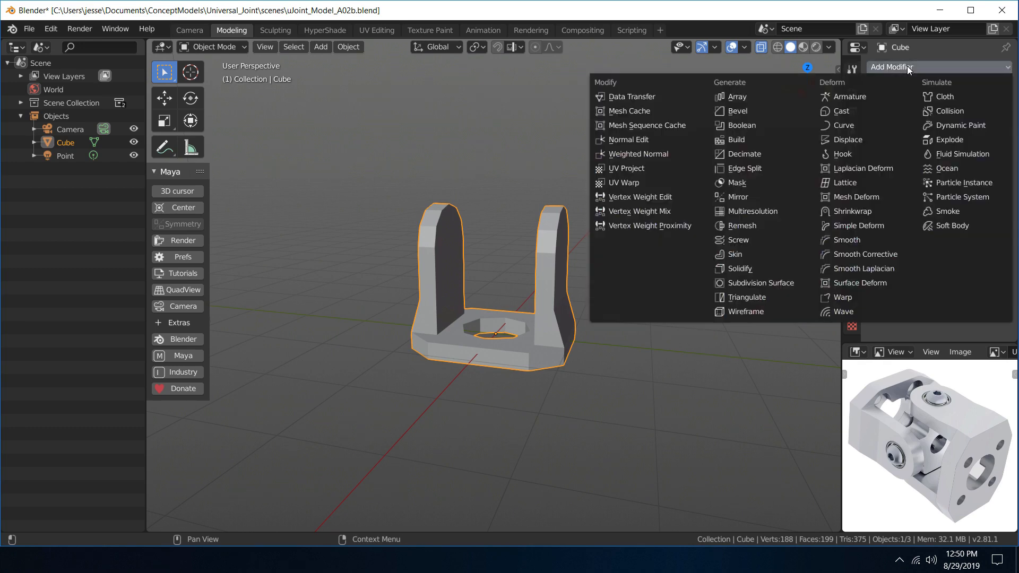
left_click(788, 285)
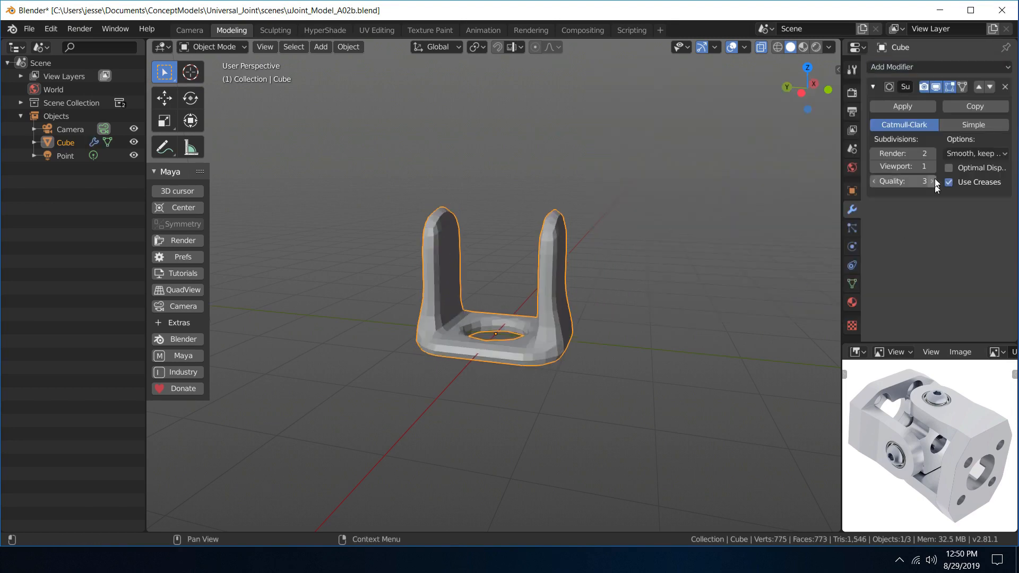
left_click(934, 165)
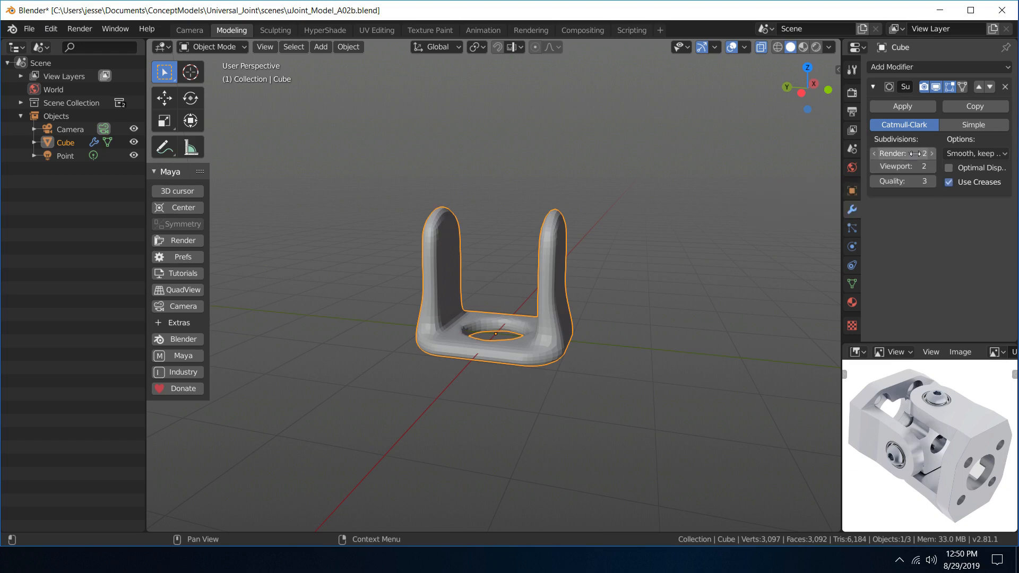
left_click(930, 154)
left_click(931, 164)
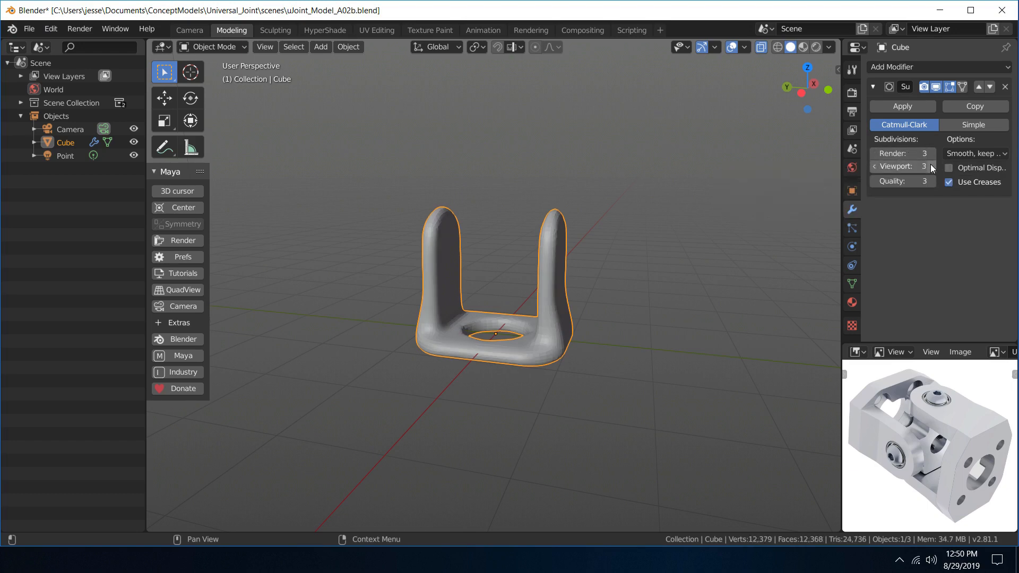
- Apply smooth shading to the joint, deselect it and inspect the rounded hole from below and above
scroll(523, 358, "up", 4)
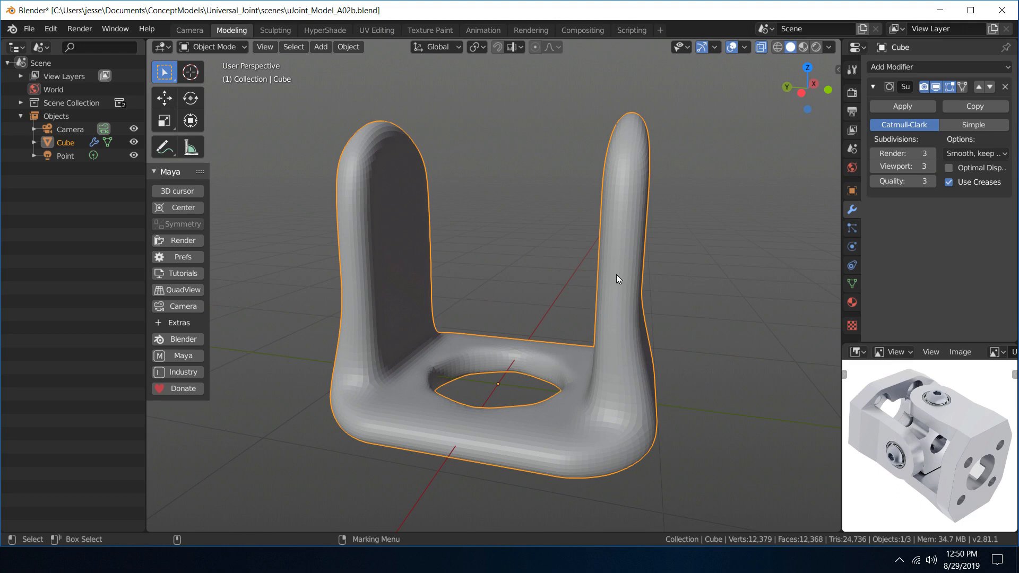
middle_click_drag(523, 225, 594, 239)
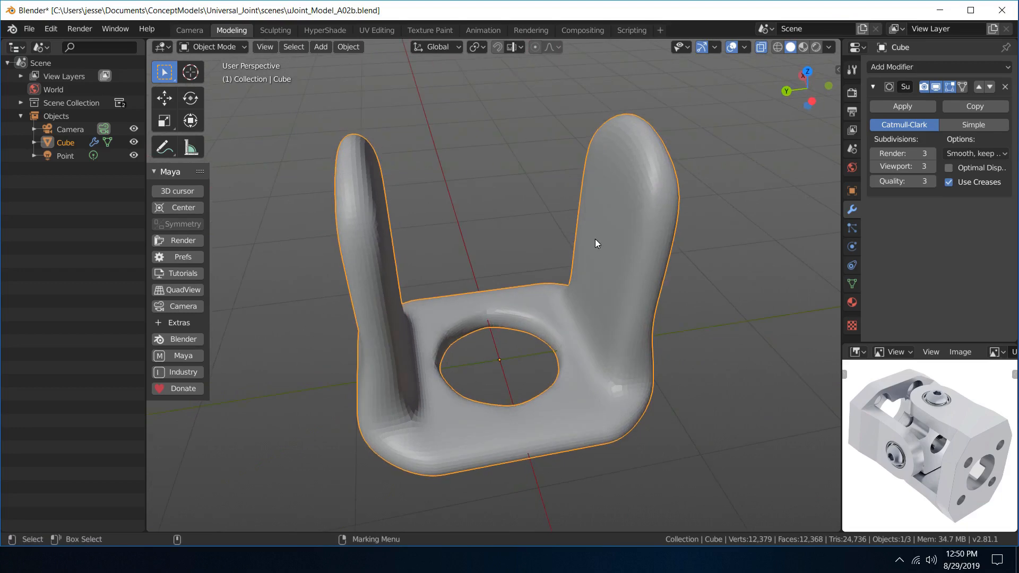
right_click(594, 239)
left_click(596, 301)
left_click(533, 212)
mouse_move(473, 180)
middle_mouse_down()
mouse_move(463, 154)
mouse_move(420, 127)
mouse_move(422, 104)
mouse_move(423, 118)
mouse_move(356, 123)
mouse_move(373, 168)
mouse_move(441, 248)
mouse_move(473, 216)
mouse_move(441, 182)
mouse_move(459, 202)
mouse_move(520, 176)
mouse_move(522, 145)
mouse_move(523, 200)
mouse_move(539, 98)
mouse_move(521, 107)
middle_mouse_up()
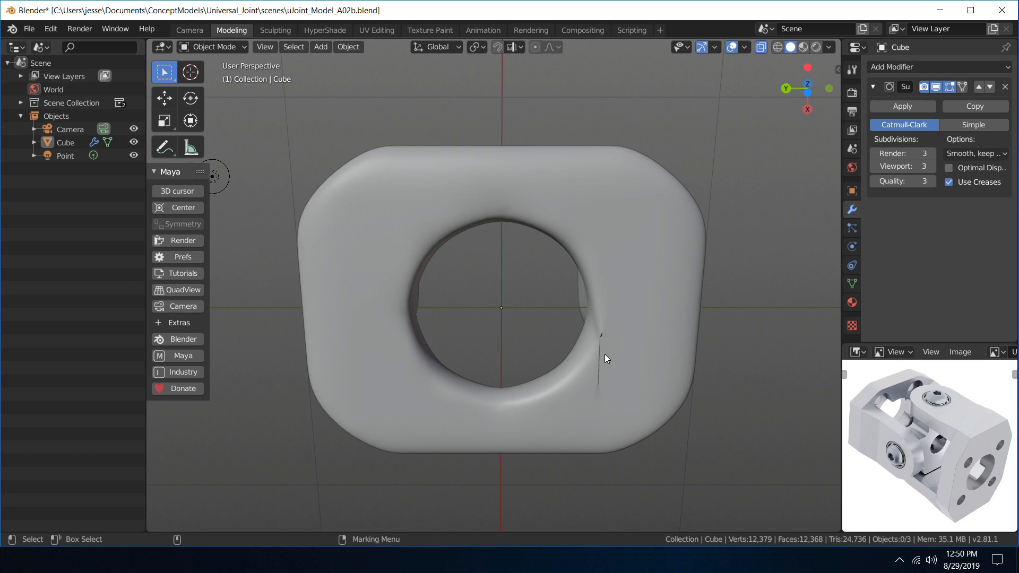
middle_click_drag(605, 359, 533, 360)
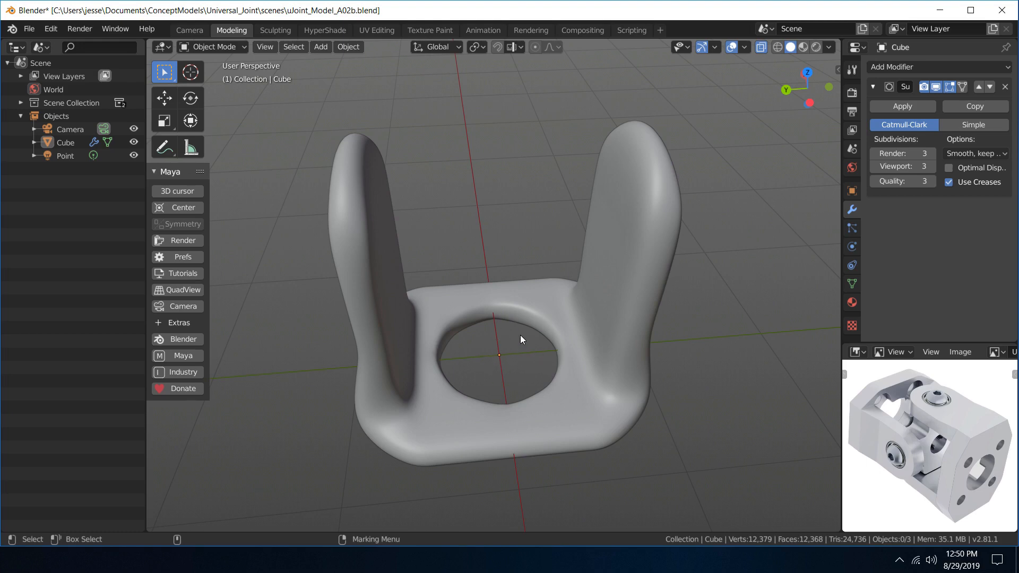
- Remove the Subdivision Surface modifier, reselect the joint and set it to flat shading
left_click(1006, 87)
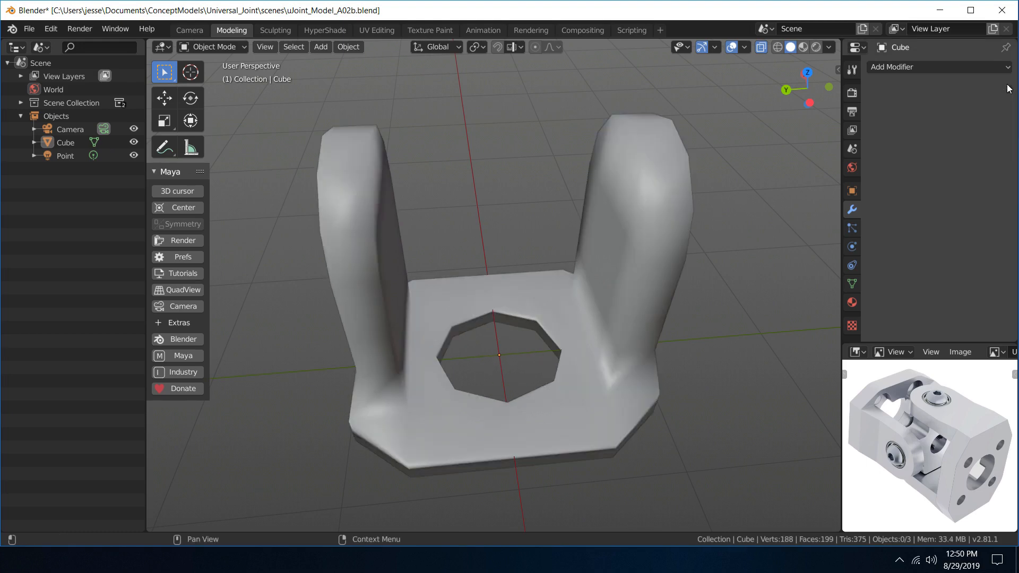
middle_click_drag(645, 233, 625, 200)
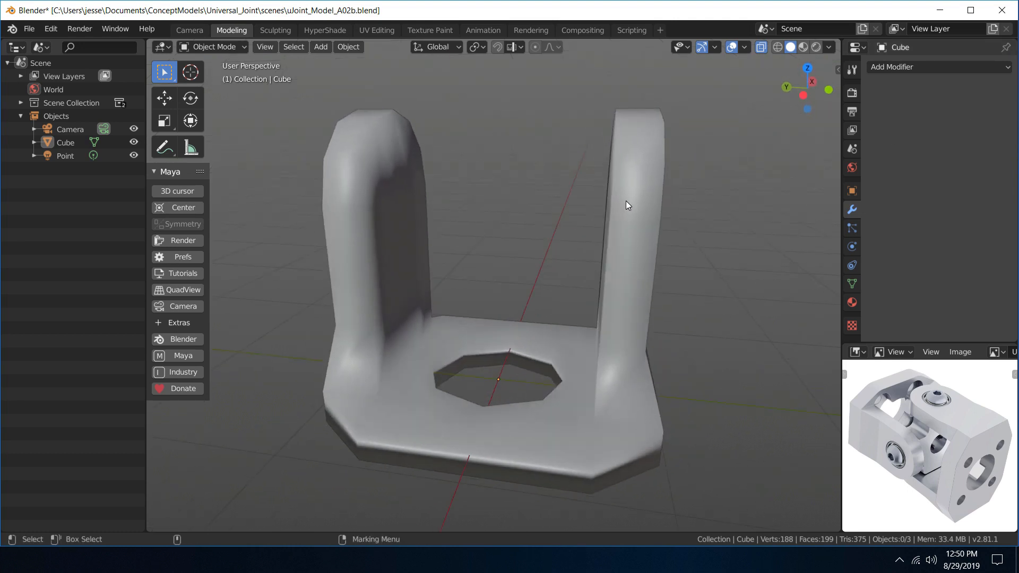
right_click(626, 201)
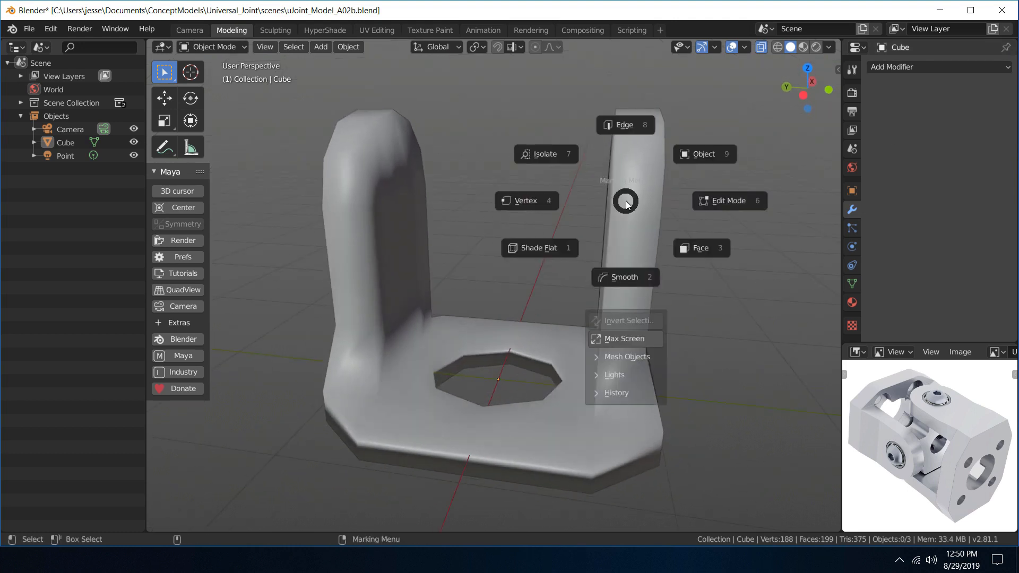
left_click(547, 244)
left_click_drag(511, 266, 523, 216, "alt")
left_click(614, 228)
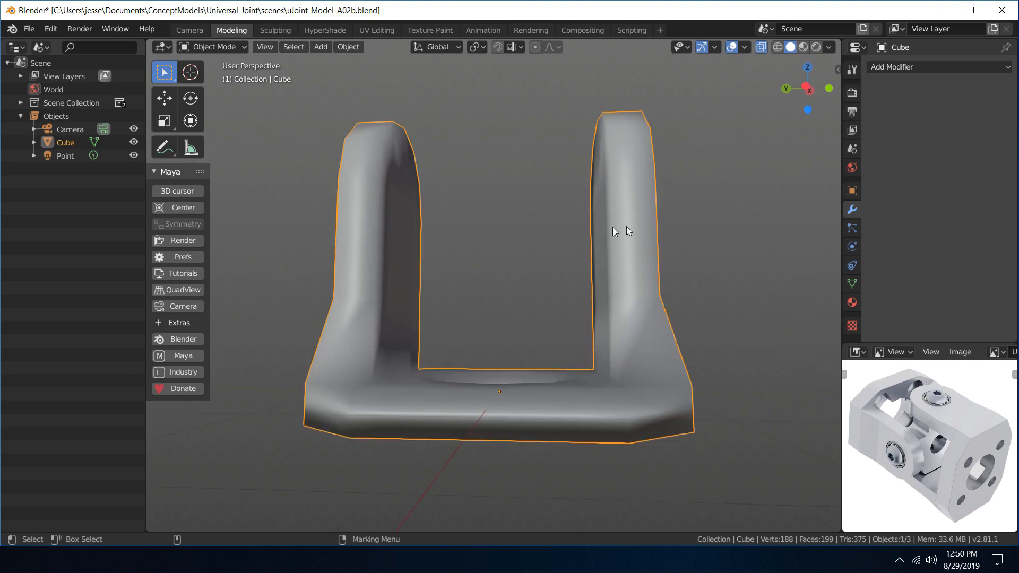
right_click(640, 221)
left_click(556, 262)
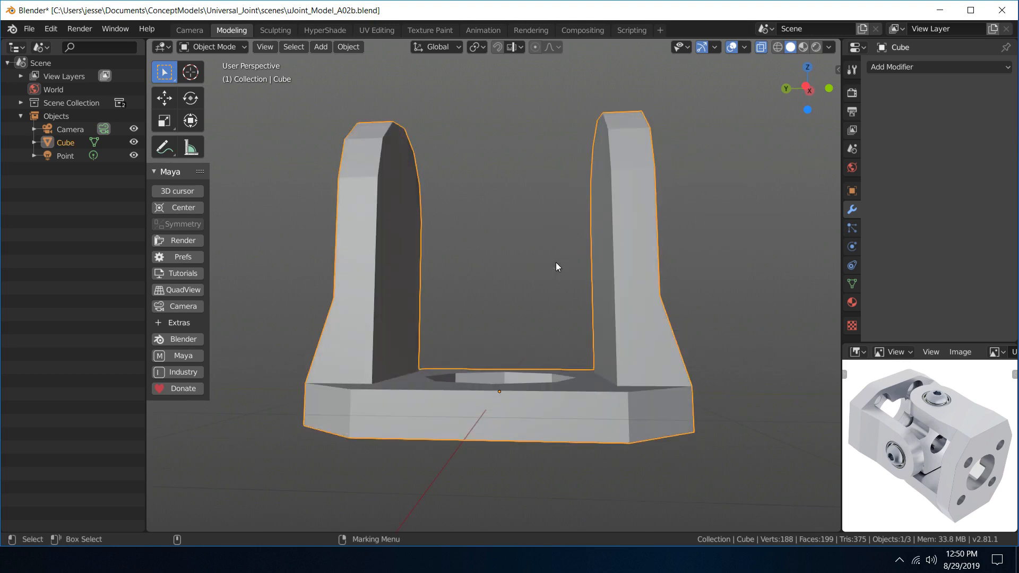
left_click_drag(556, 262, 598, 352, "alt")
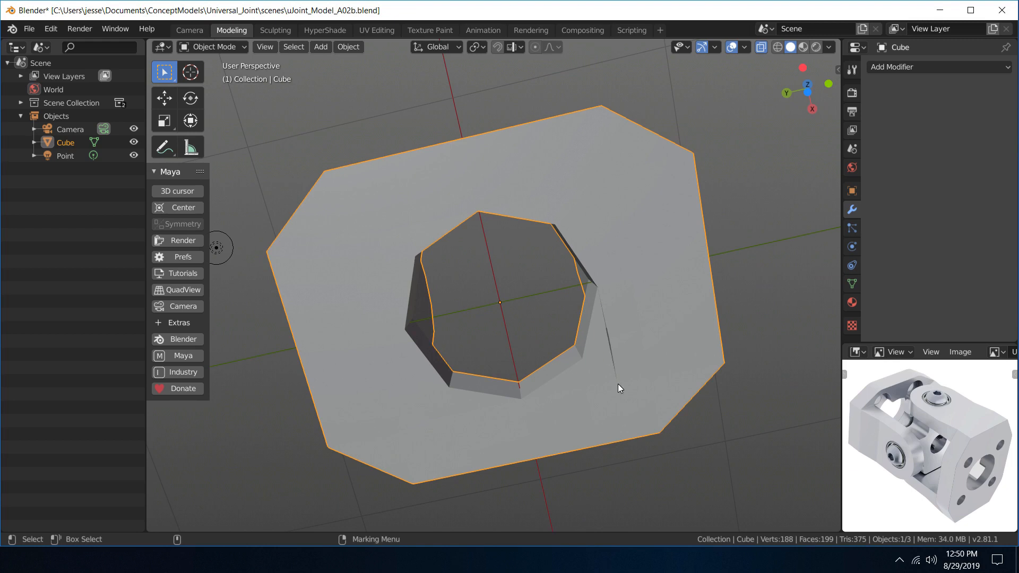
- Switch the joint to face editing and delete the flawed face beside the octagonal hole on the base's underside
scroll(619, 384, "up", 5)
scroll(619, 384, "down", 5)
middle_click_drag(619, 384, 441, 289, "alt")
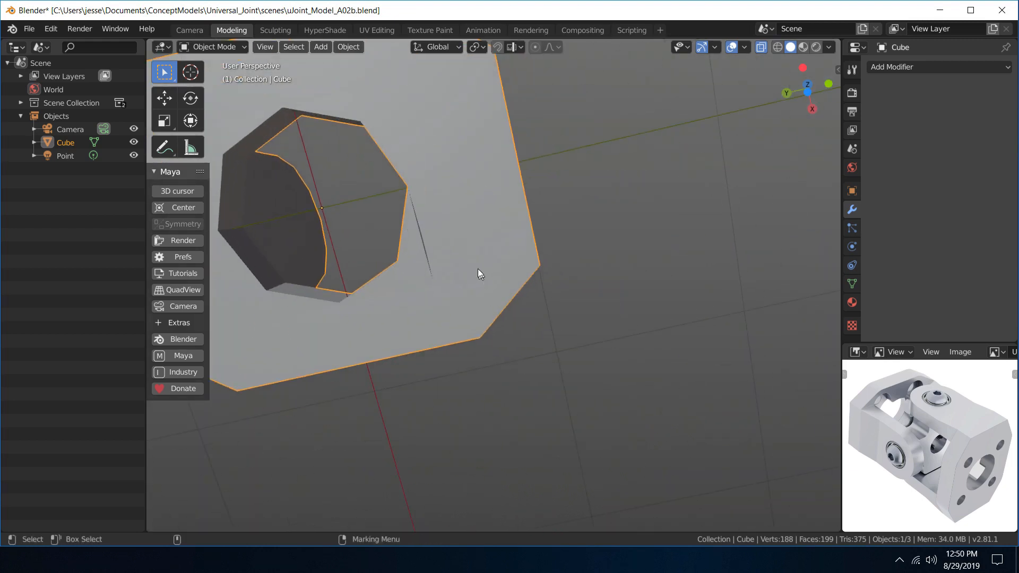
left_click_drag(481, 273, 466, 304, "alt")
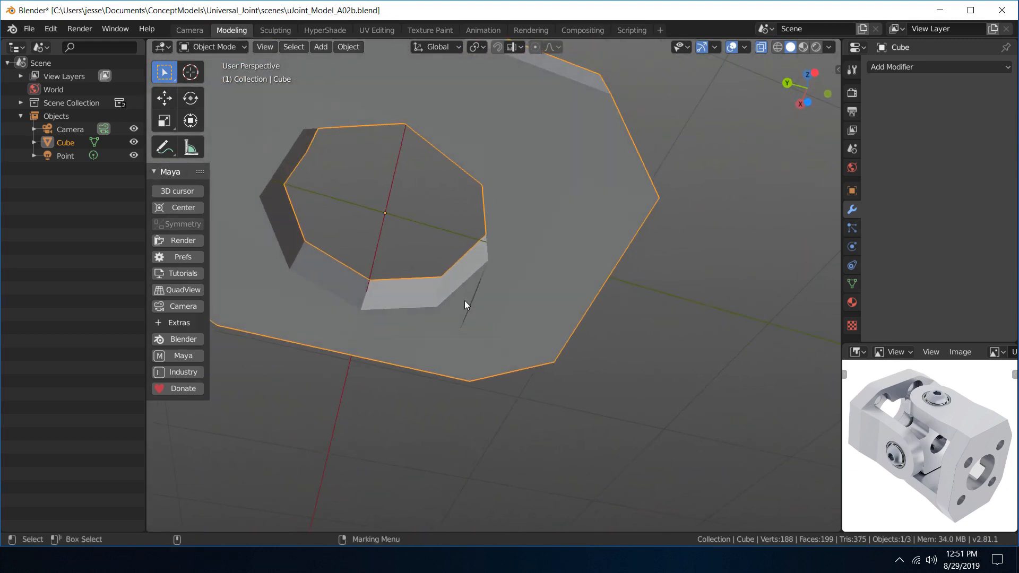
right_click_drag(464, 300, 518, 337)
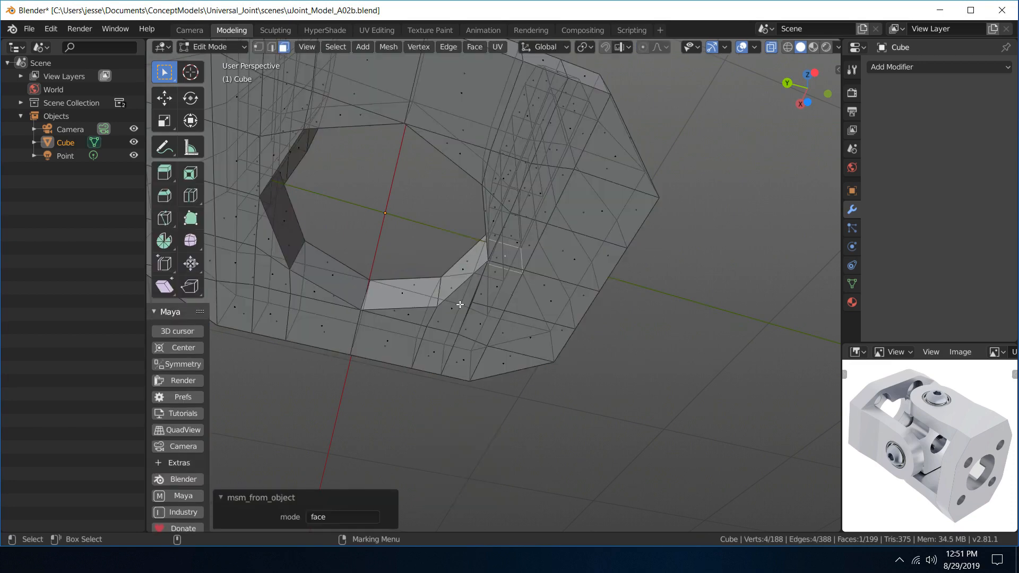
left_click(460, 304)
left_click_drag(460, 305, 526, 282, "alt")
key("f")
key("Delete")
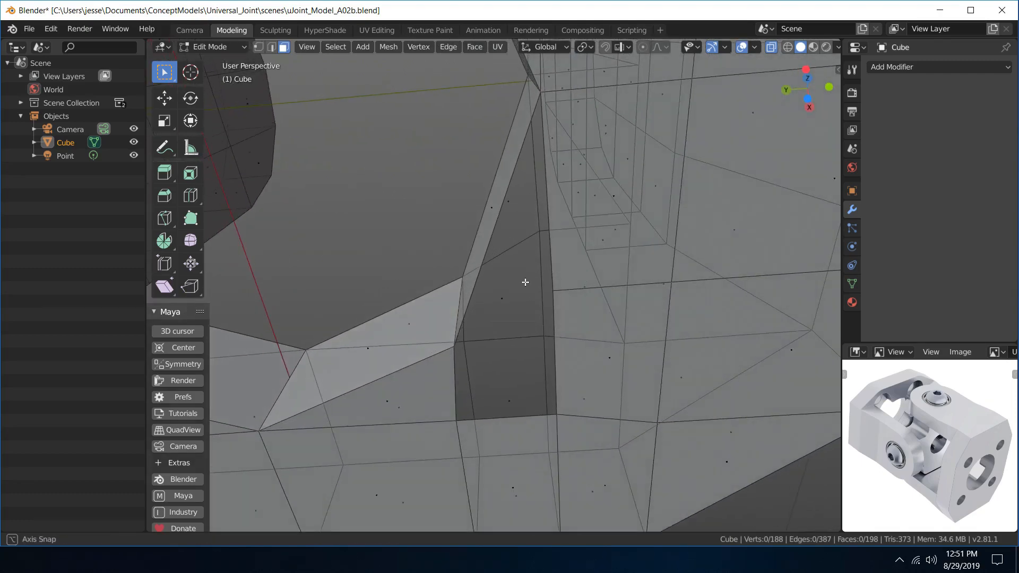
- Switch to edge selection and fill the gap beside the hole with one triangular face and one four-sided face
right_click_drag(477, 266, 496, 273)
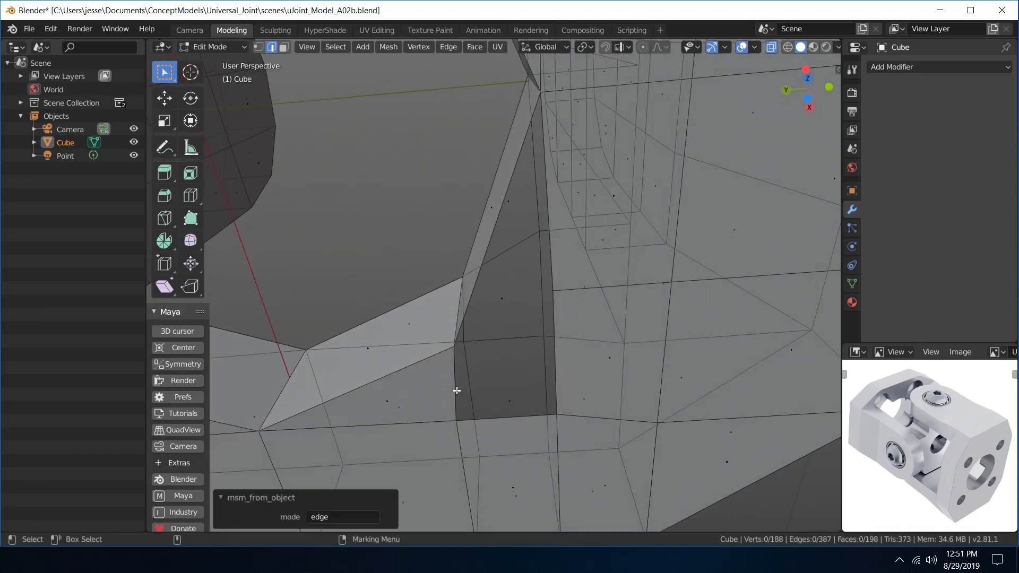
left_click(496, 221)
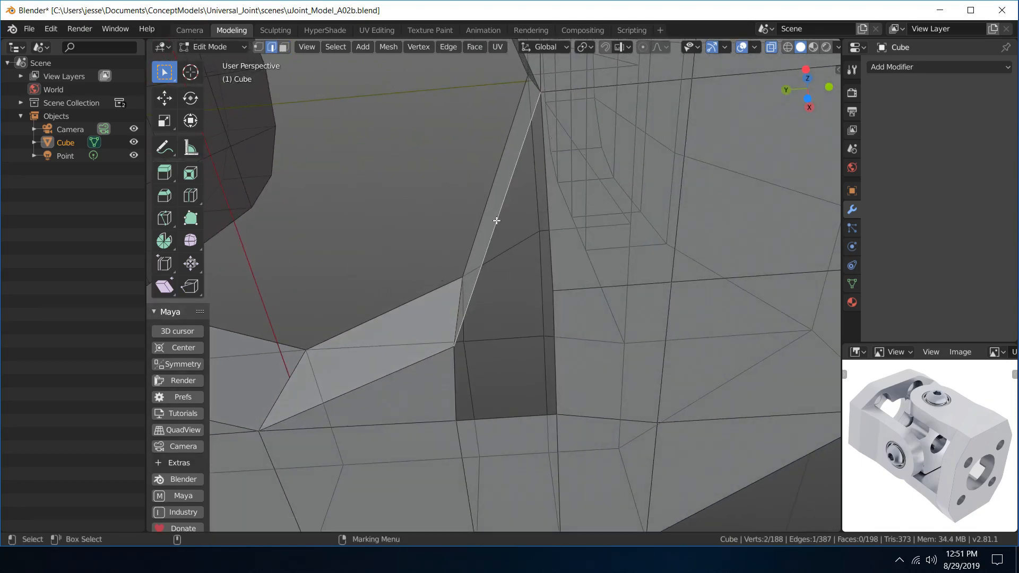
left_click(548, 214, "shift")
key("f")
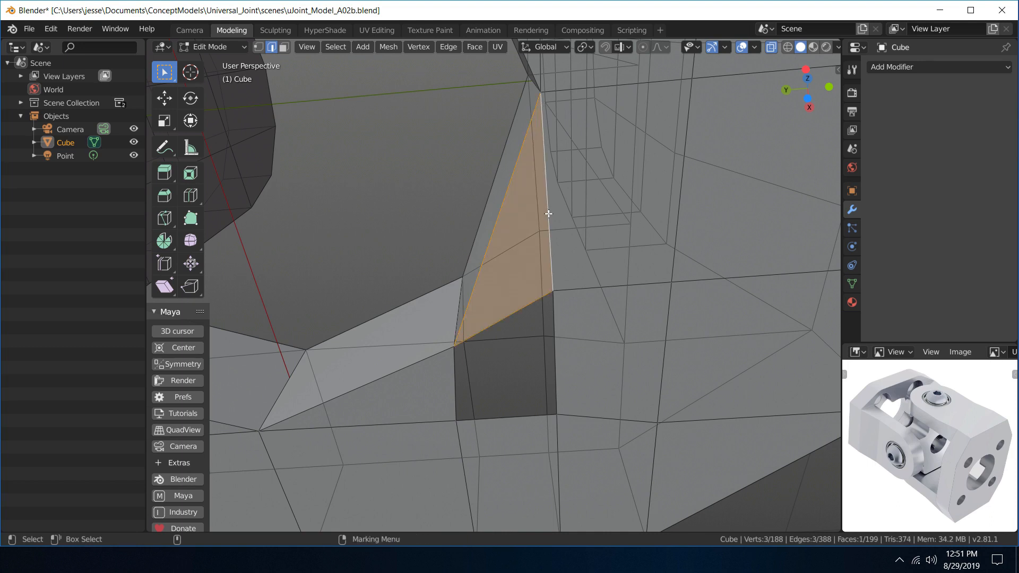
left_click(503, 417)
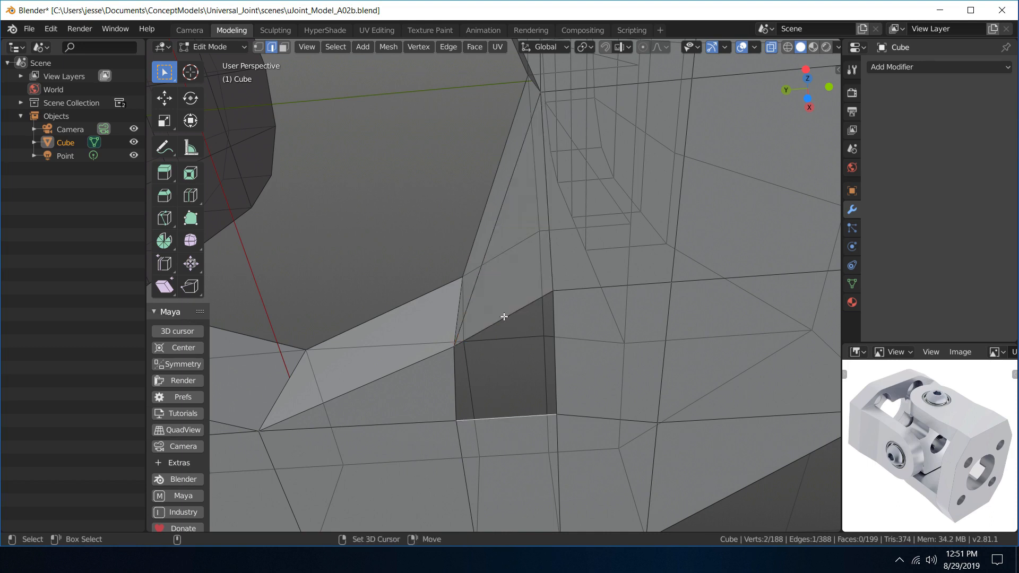
left_click(504, 317, "shift")
key("f")
- Return to Object Mode, deselect the joint and inspect the repaired base from below and above
right_click(503, 317)
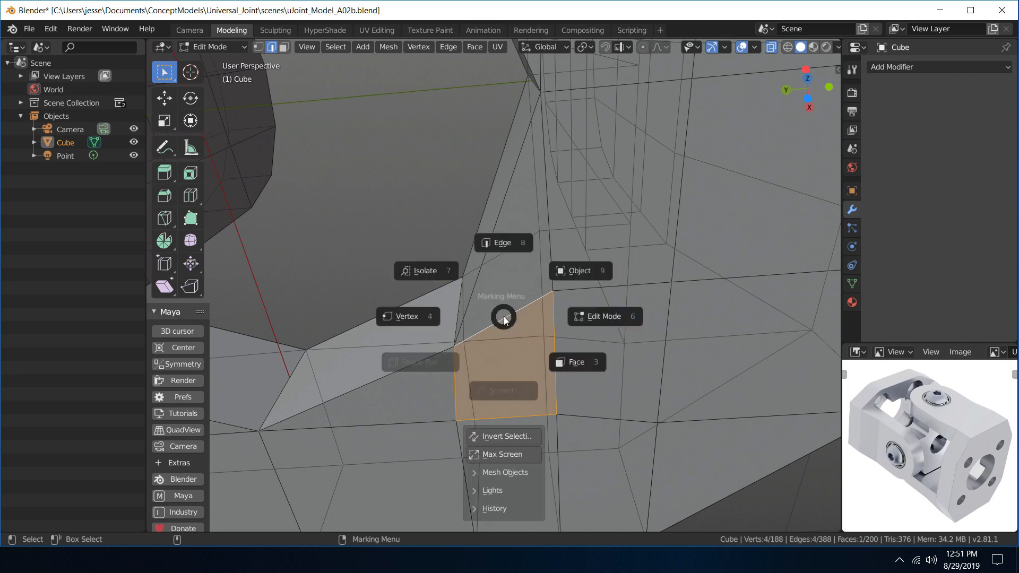
left_click(557, 276)
left_click(388, 212)
scroll(378, 220, "down", 6)
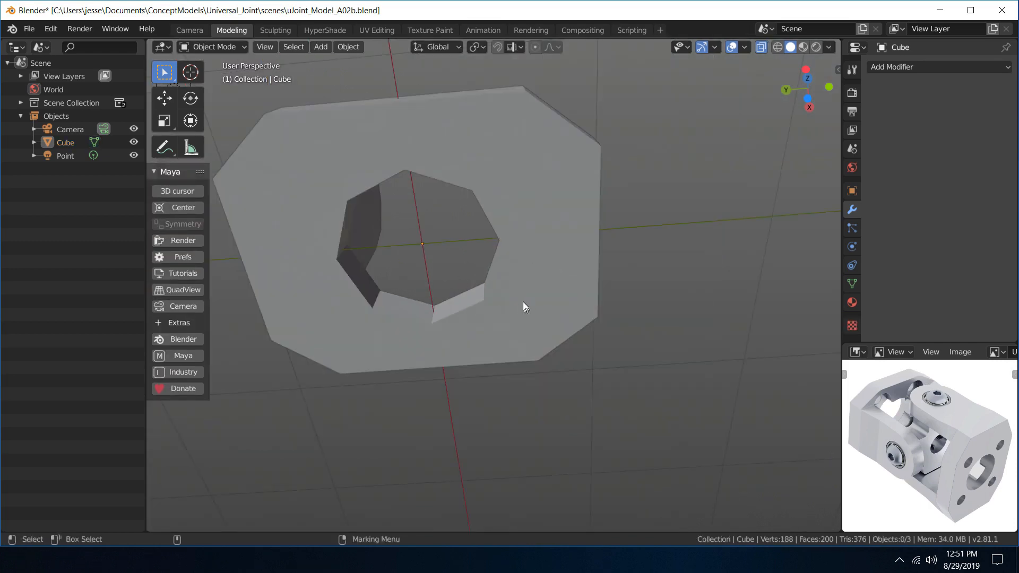
middle_click_drag(430, 206, 666, 394)
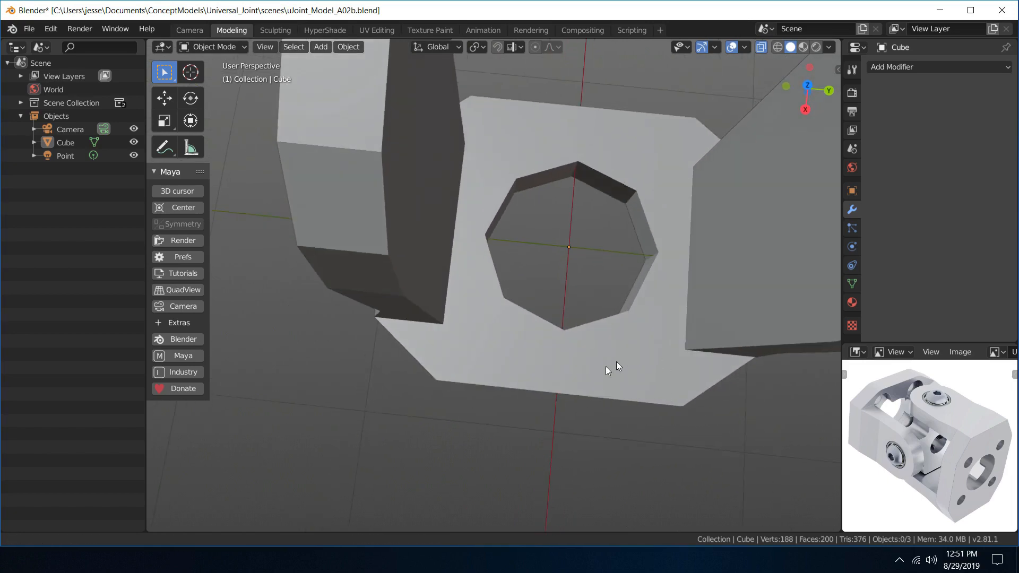
- Select the vertices of the octagonal hole and its surrounding square in vertex mode and scale them uniformly to about 0.821
scroll(606, 368, "up", 2)
left_click(610, 351)
right_click_drag(613, 362, 526, 336)
scroll(524, 329, "down", 4)
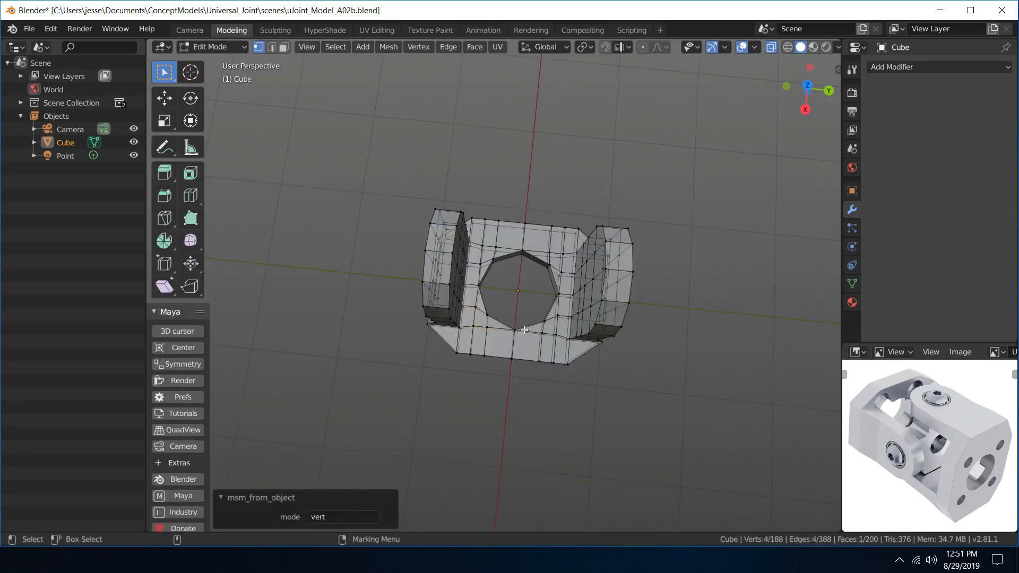
mouse_move(526, 326)
middle_mouse_down()
mouse_move(550, 325)
mouse_move(538, 317)
middle_mouse_up()
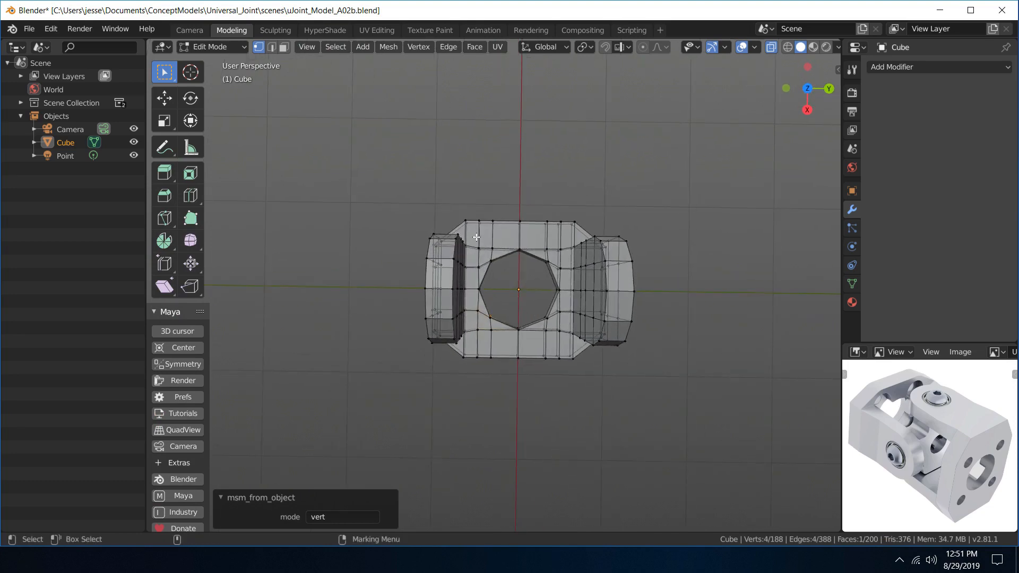
left_click_drag(470, 237, 563, 340)
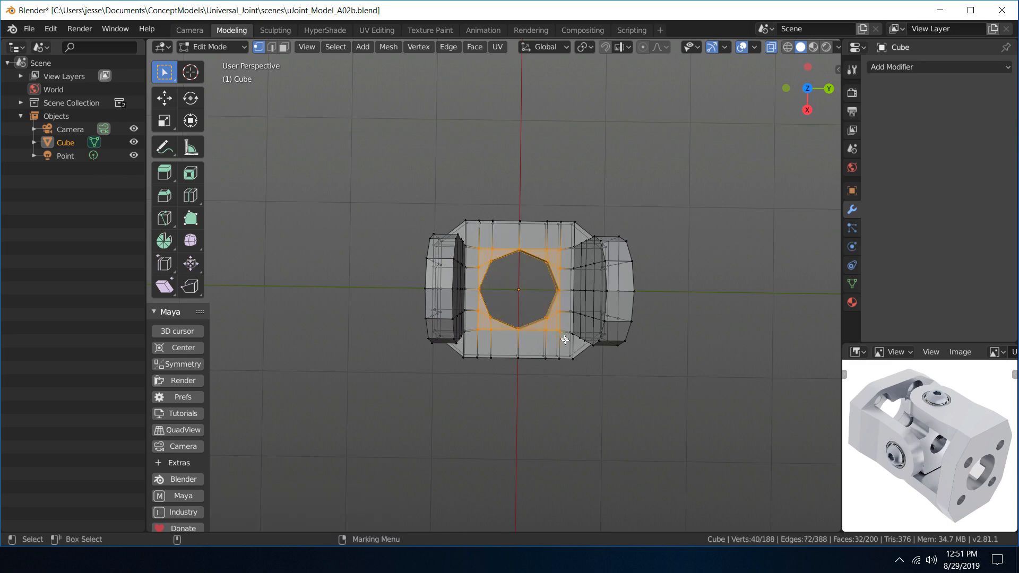
middle_click_drag(621, 409, 620, 371)
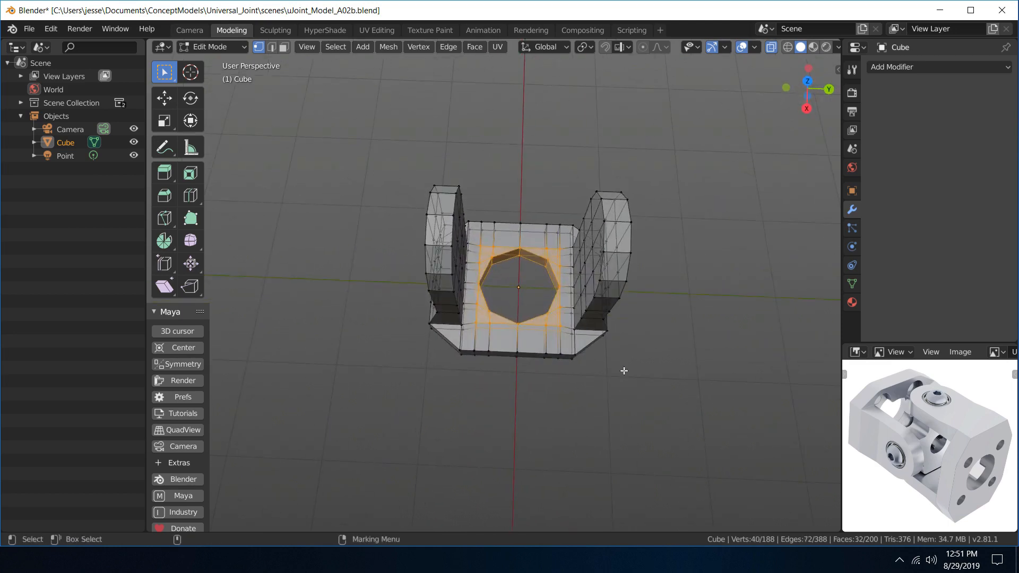
key("f")
key("r")
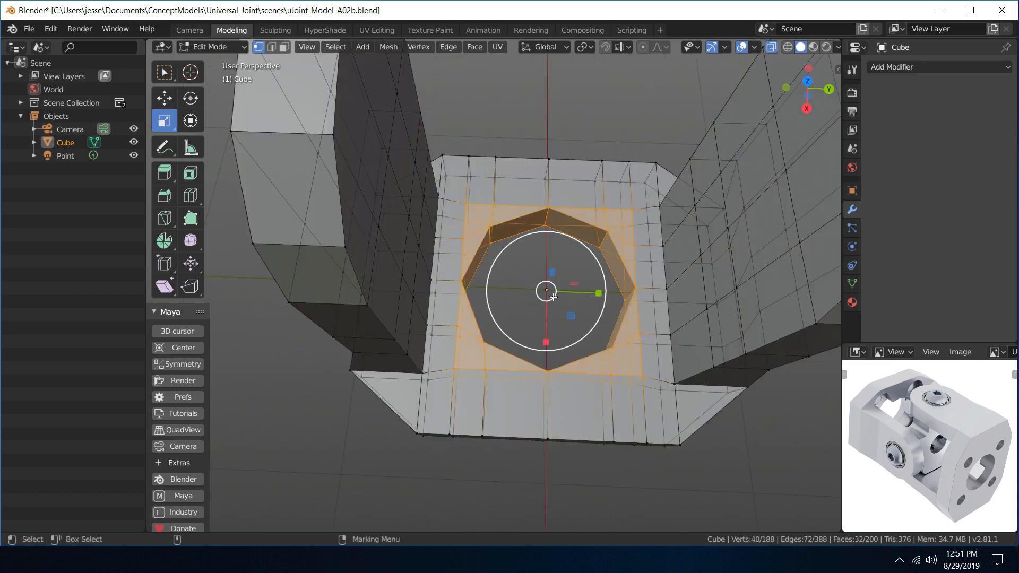
key("s")
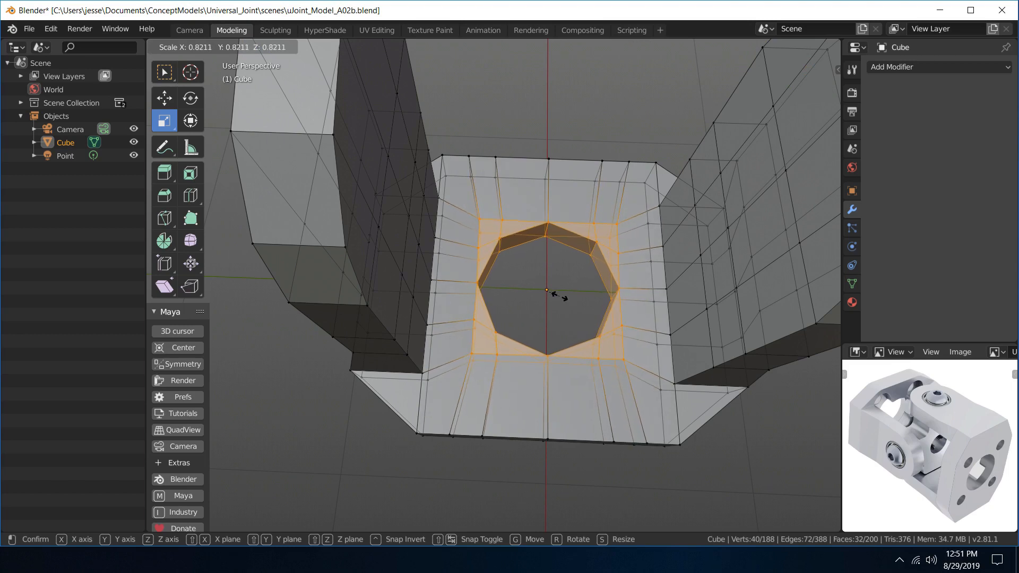
left_click(558, 296)
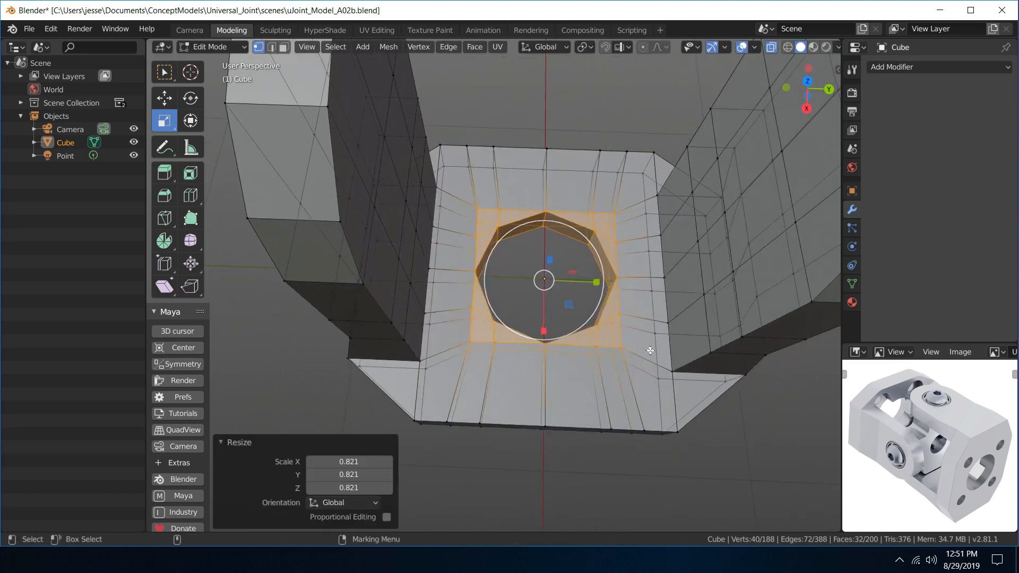
- In the right orthographic view, scale the selected hole vertices along Z by about 1.218 to match the base's thickness
middle_click_drag(648, 348, 595, 240)
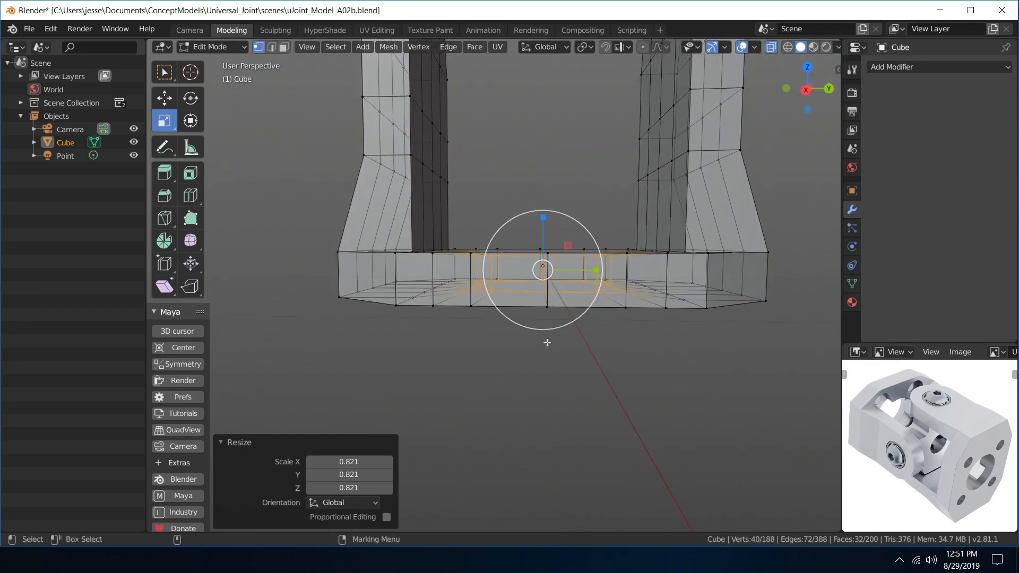
key("space")
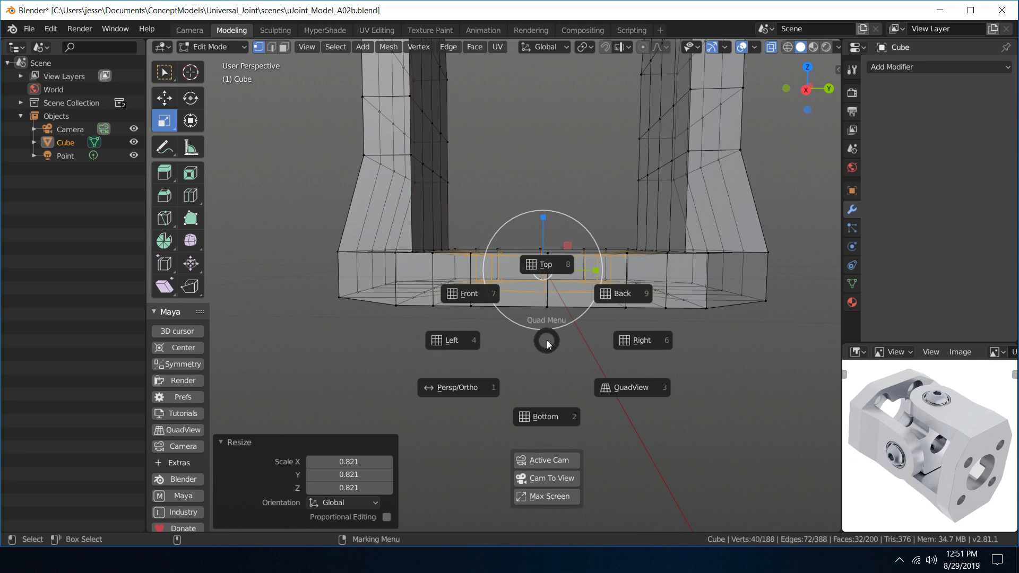
left_click(626, 342)
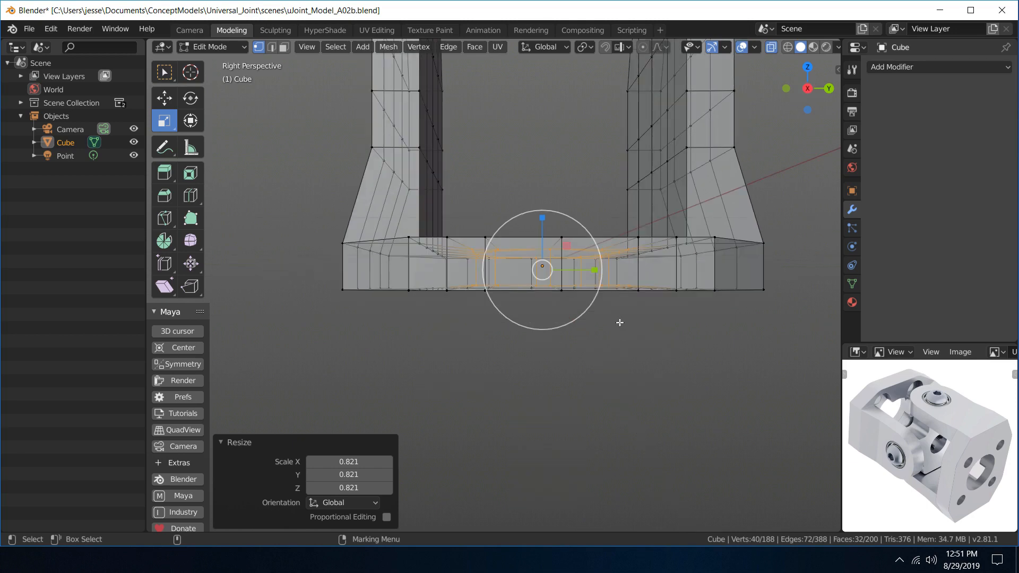
key("space")
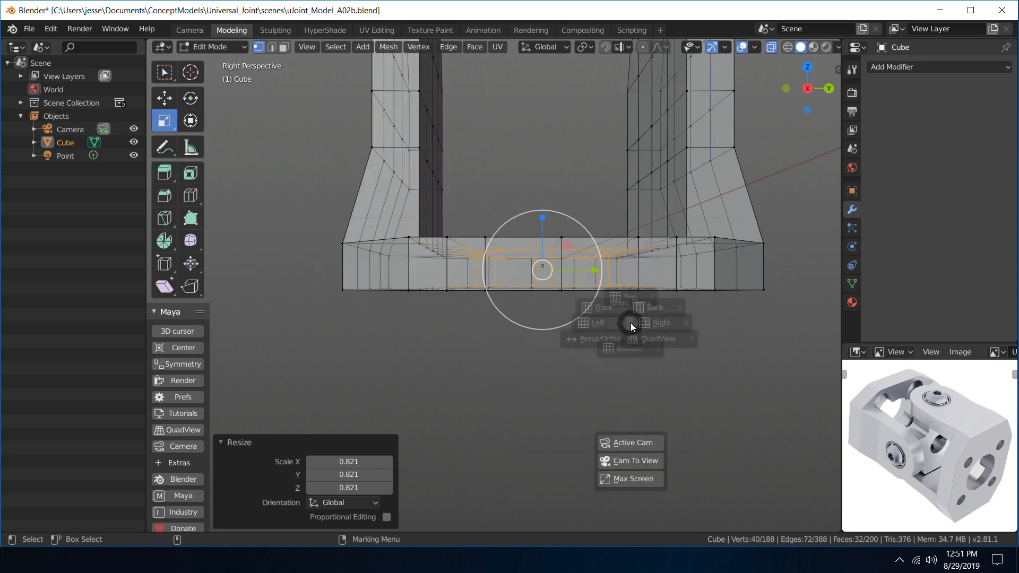
left_click(534, 371)
scroll(561, 336, "up", 6)
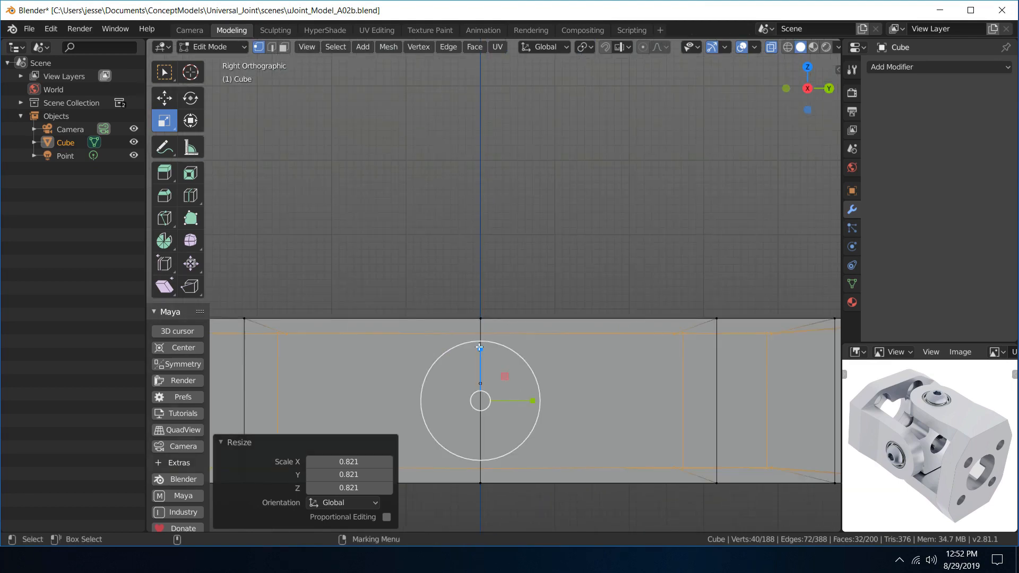
key("s")
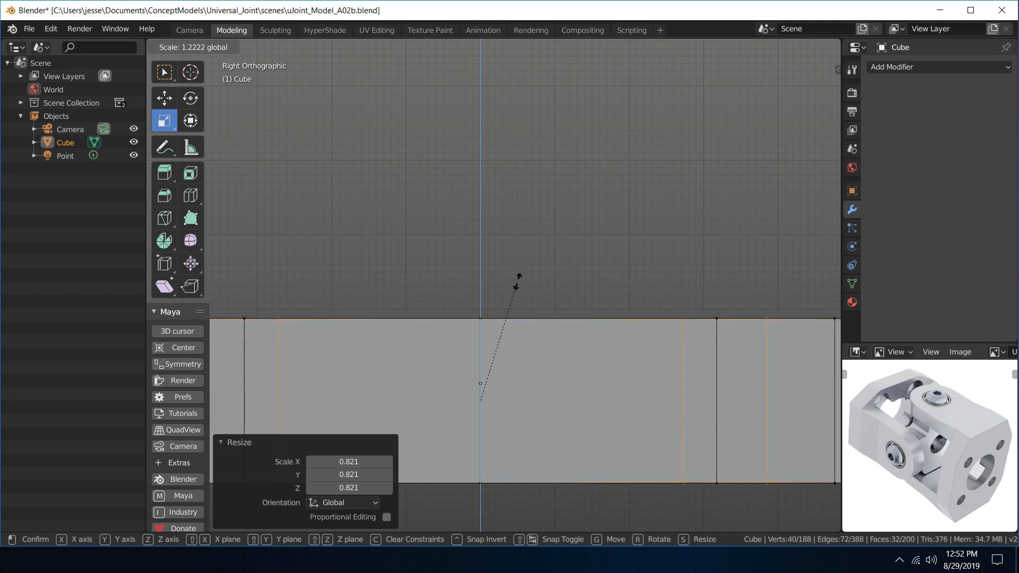
key("z")
left_click(519, 284)
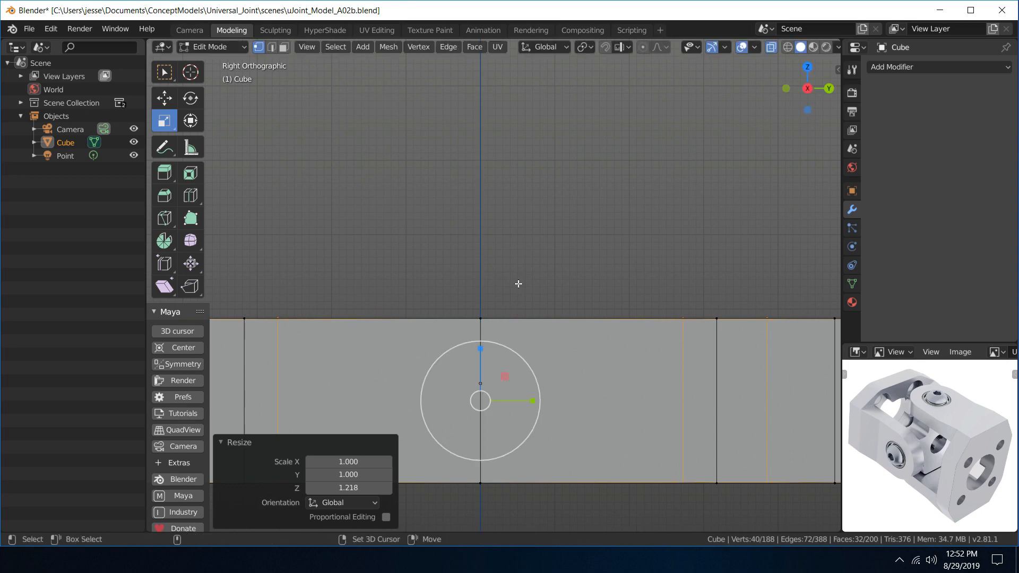
- Restore the perspective view, return to Object Mode with the joint deselected and inspect the resized hole
scroll(562, 219, "down", 3)
middle_click_drag(534, 214, 507, 187, "alt")
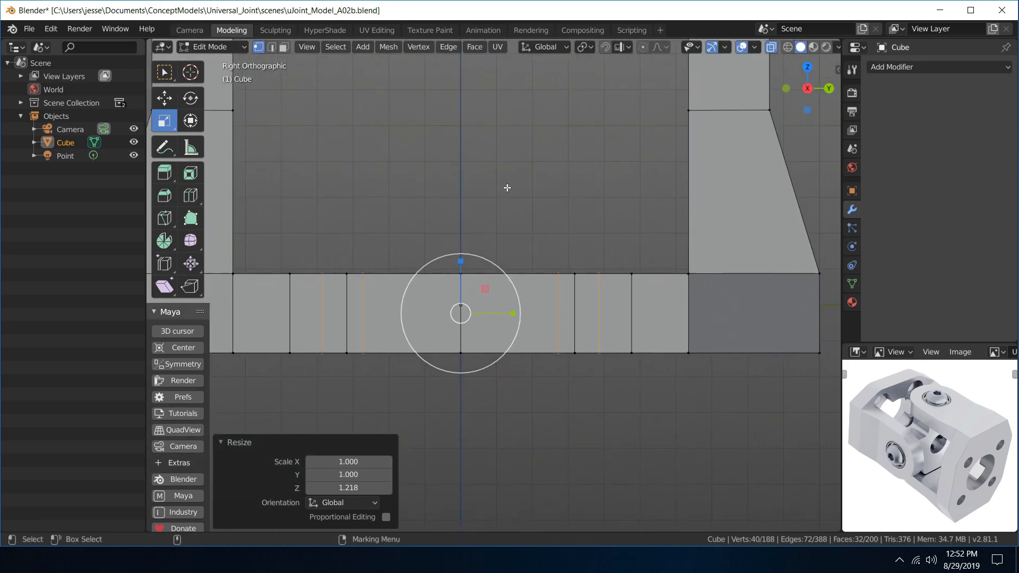
key("space")
left_click(428, 238)
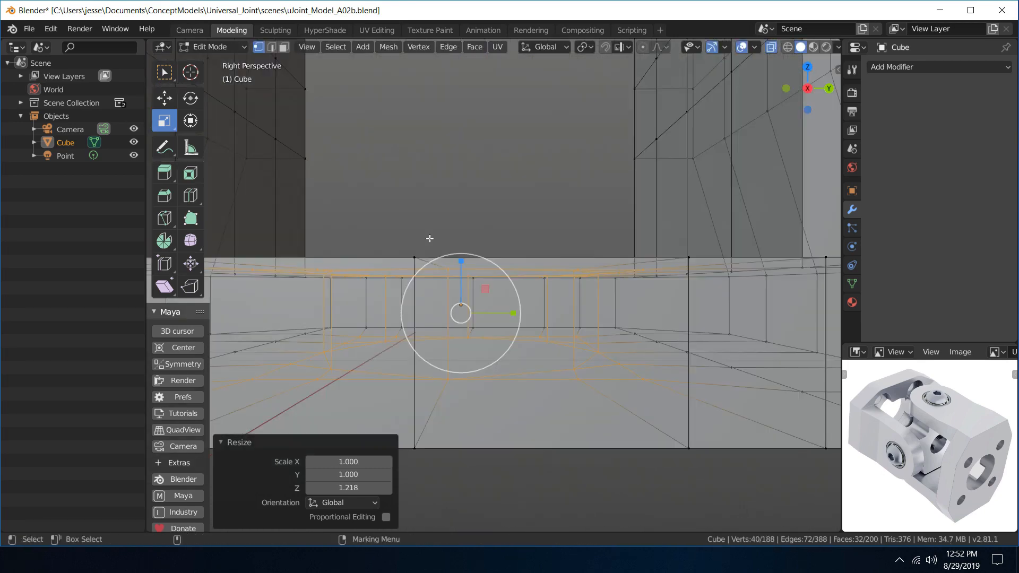
middle_click_drag(549, 223, 538, 256)
scroll(538, 257, "down", 4)
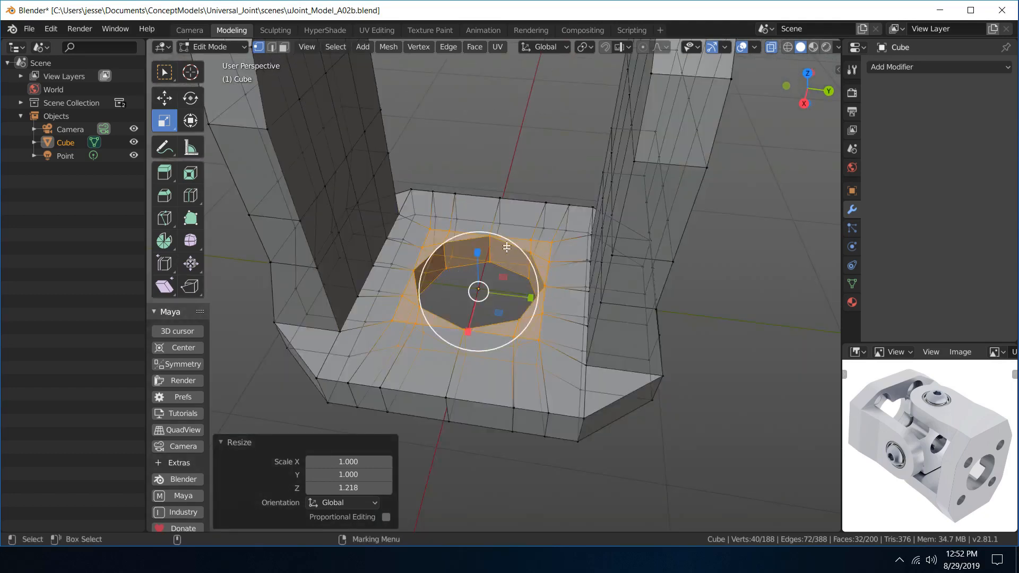
key("q")
right_click_drag(509, 224, 562, 177)
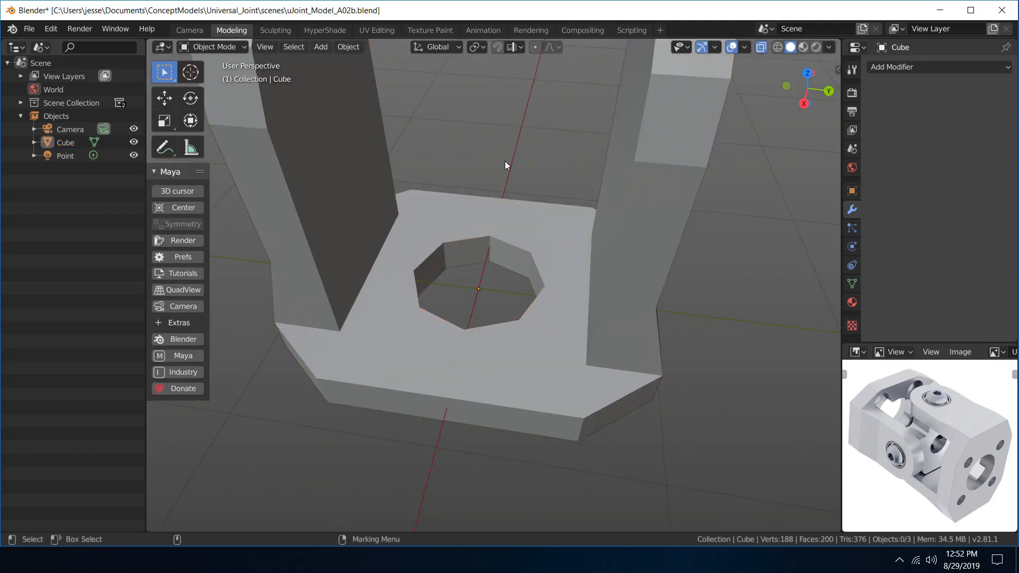
scroll(504, 161, "down", 5)
middle_click_drag(492, 179, 484, 203)
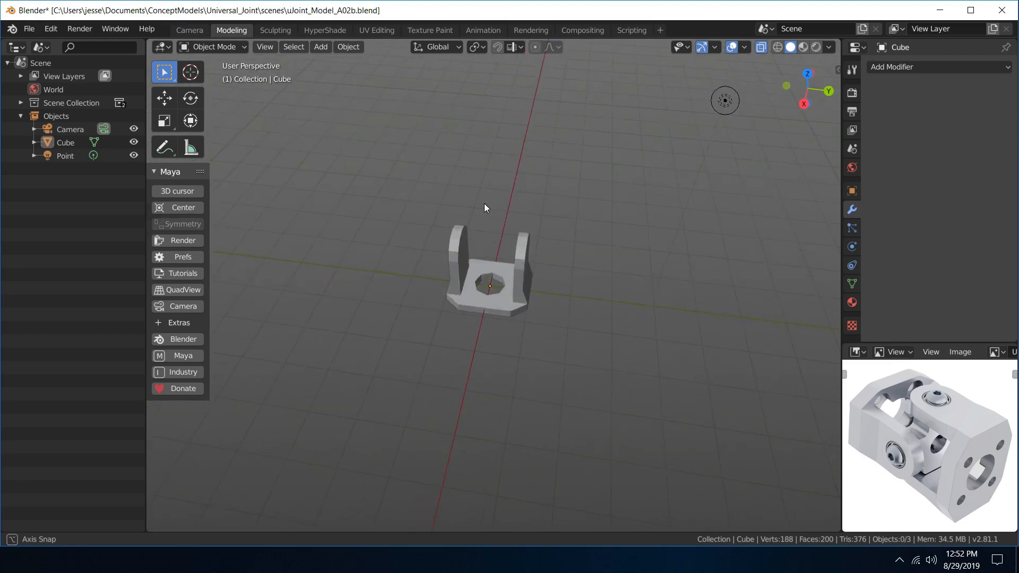
scroll(536, 291, "up", 4)
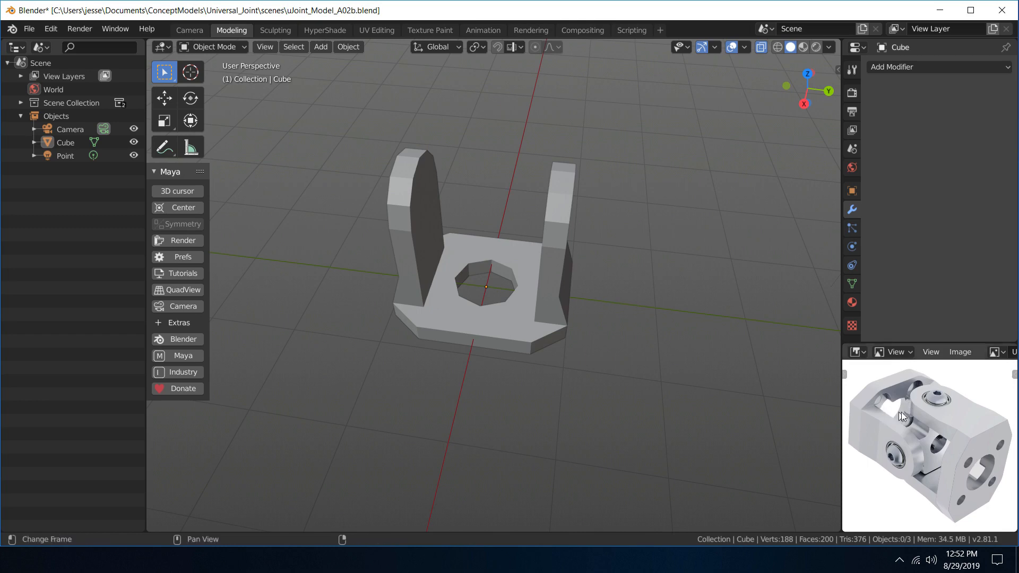
- Examine the holes in the U_Joint_A01.JPG reference image at maximized size and return to the modeling layout
key("ctrl+space")
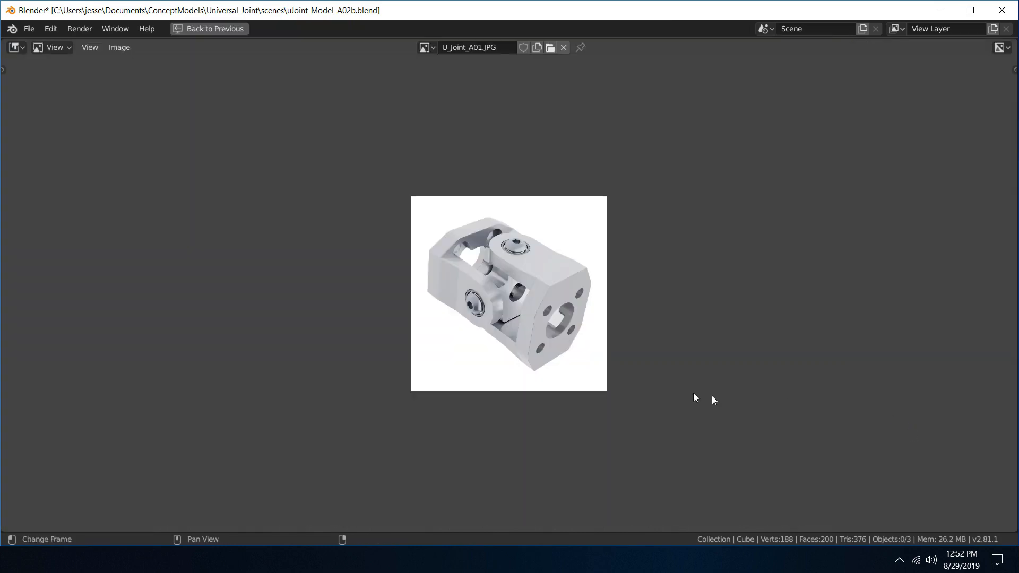
key("Home")
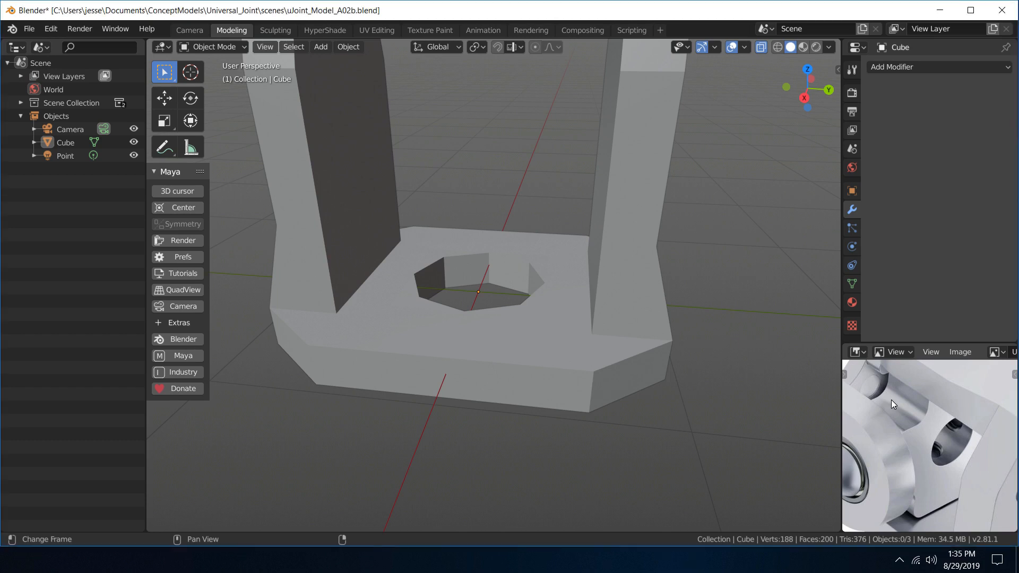
key("ctrl+space")
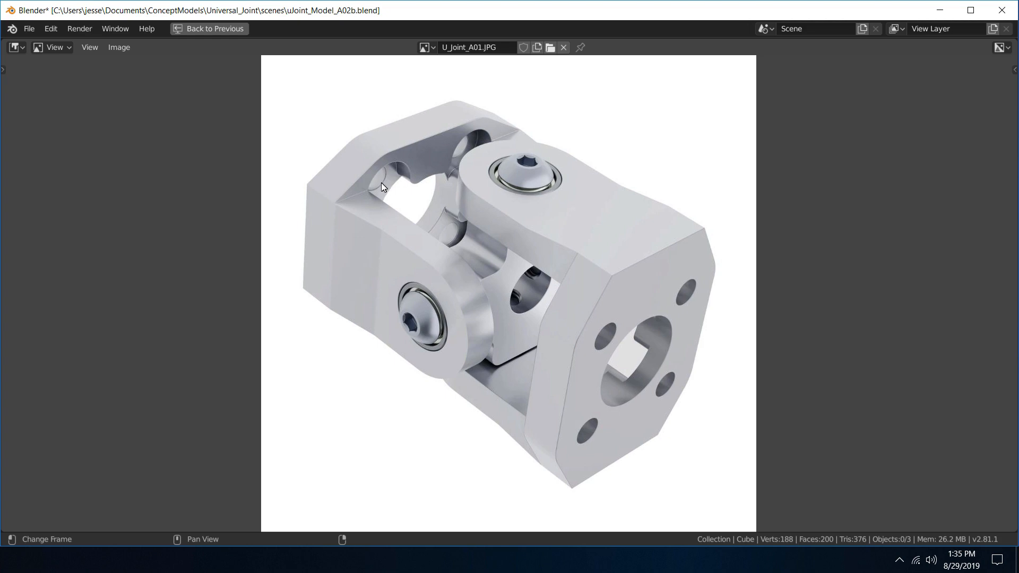
key("ctrl+space")
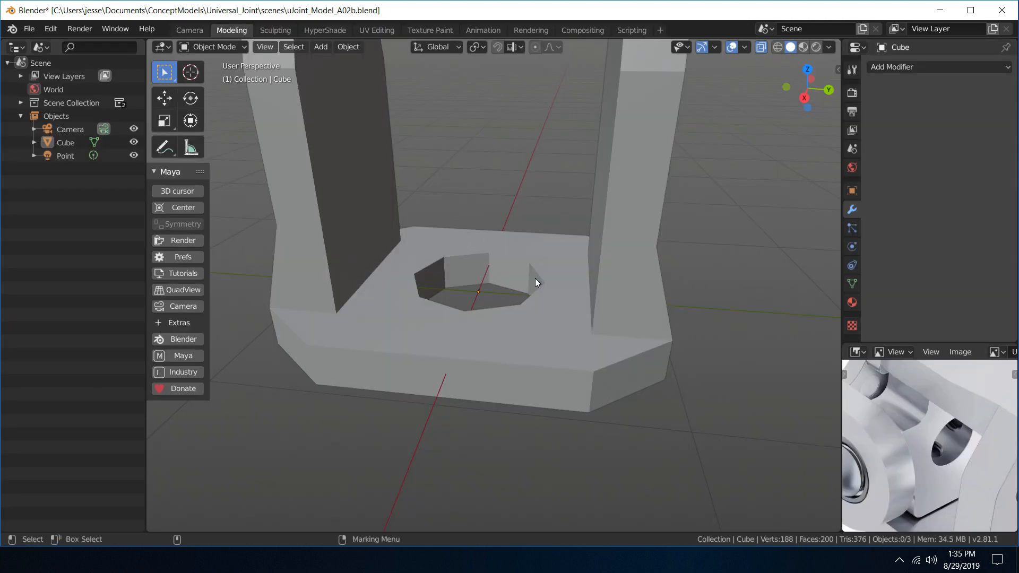
- Add a single edge loop around the inner wall of the octagonal center hole, slid to a factor of about 0.18
scroll(534, 278, "up", 2)
left_click(498, 246)
right_click_drag(498, 247, 545, 285)
middle_click_drag(545, 285, 471, 246)
key("alt+a")
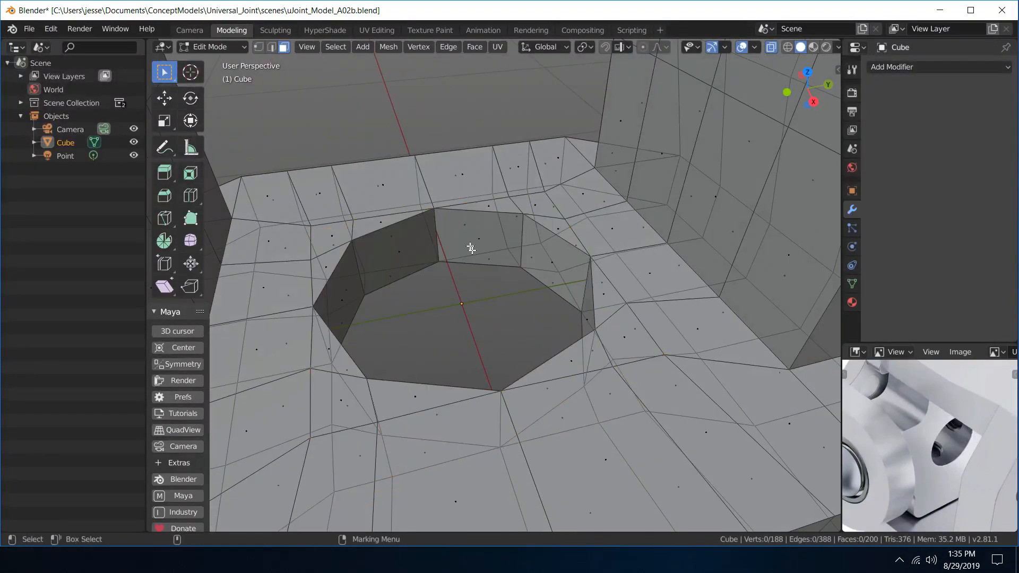
key("ctrl+r")
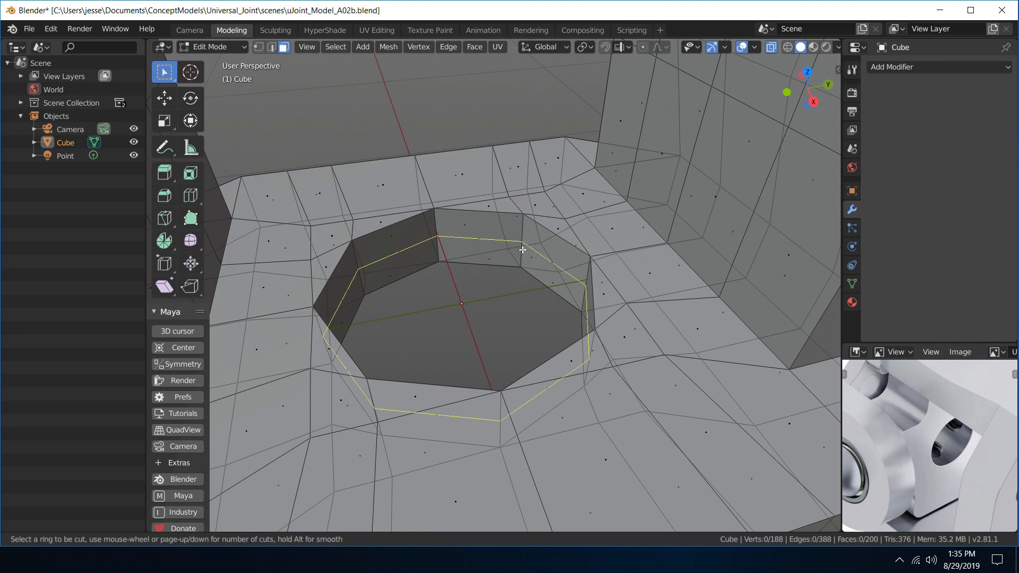
left_click(523, 249)
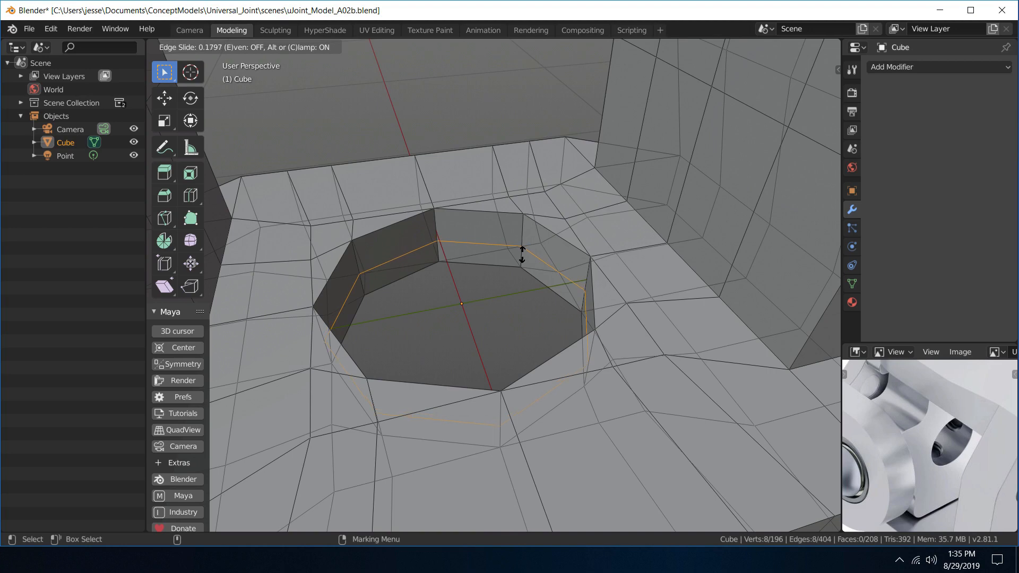
left_click(522, 254)
middle_click_drag(522, 255, 511, 315)
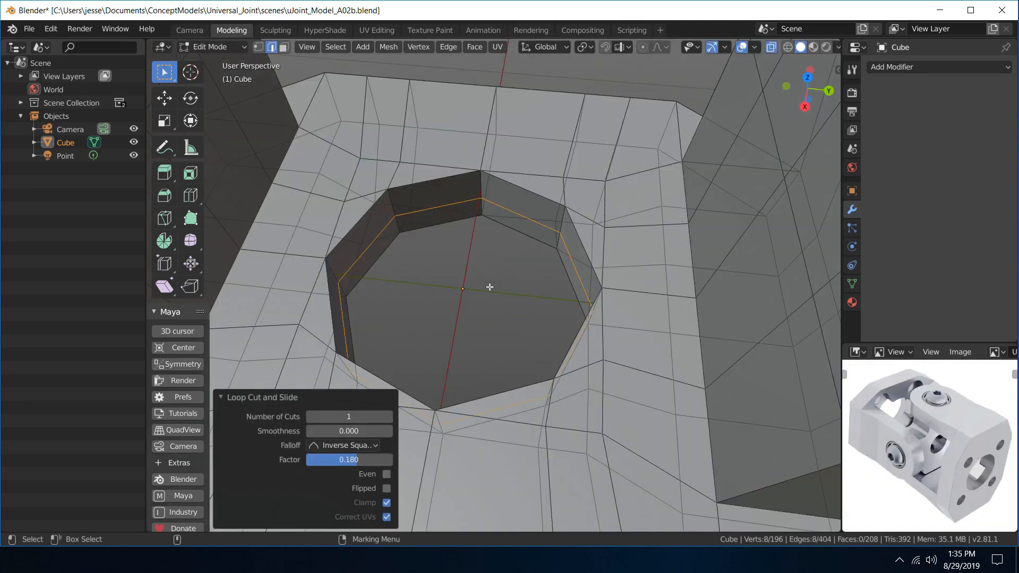
- Inspect the hole with the joint deselected in Object Mode and return the joint to face mode
right_click_drag(489, 287, 546, 229)
left_click_drag(495, 254, 462, 273)
left_click(524, 227)
right_click(524, 228)
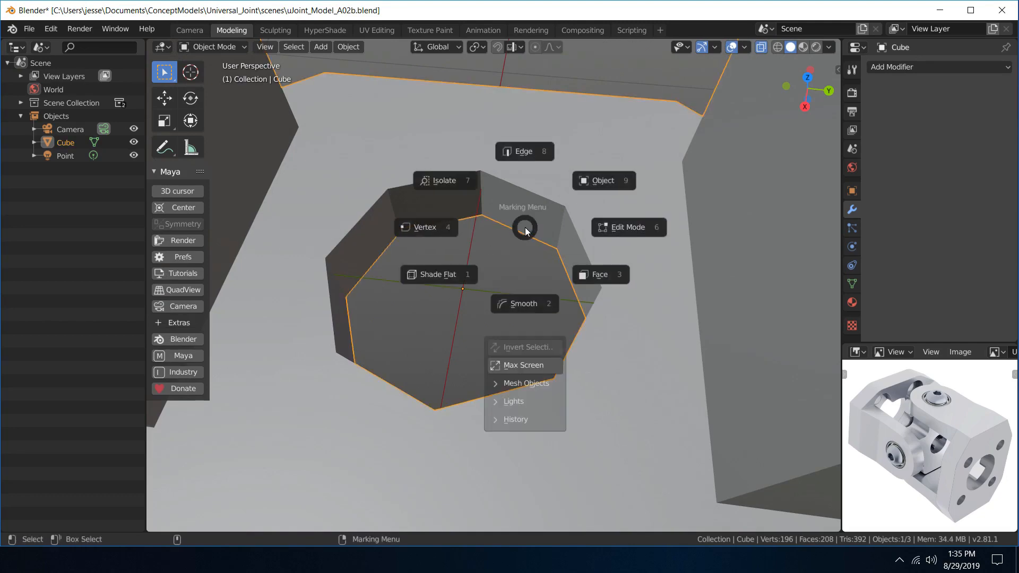
right_click_drag(524, 227, 559, 274)
scroll(467, 264, "down", 4)
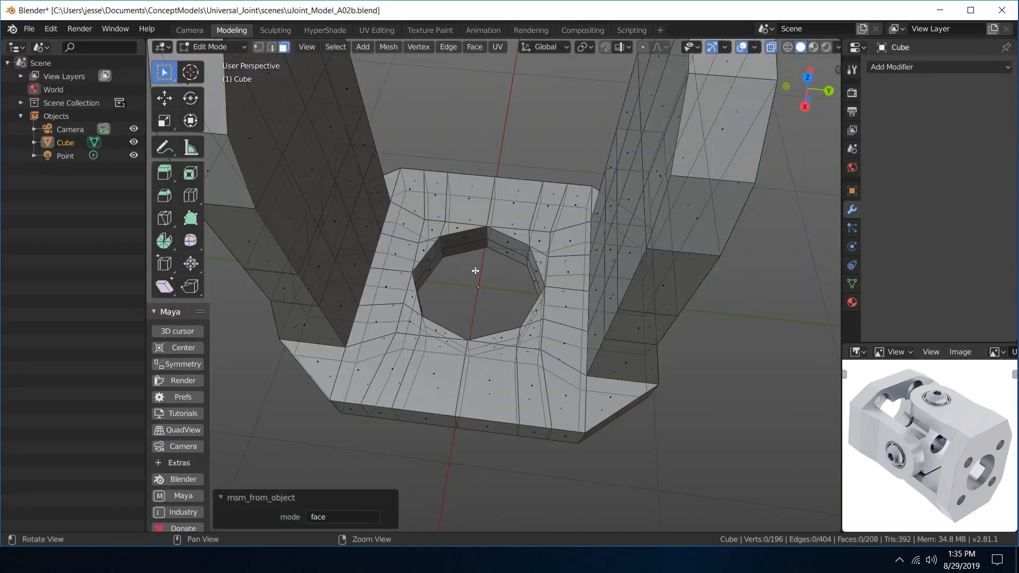
left_click_drag(476, 271, 473, 305, "alt")
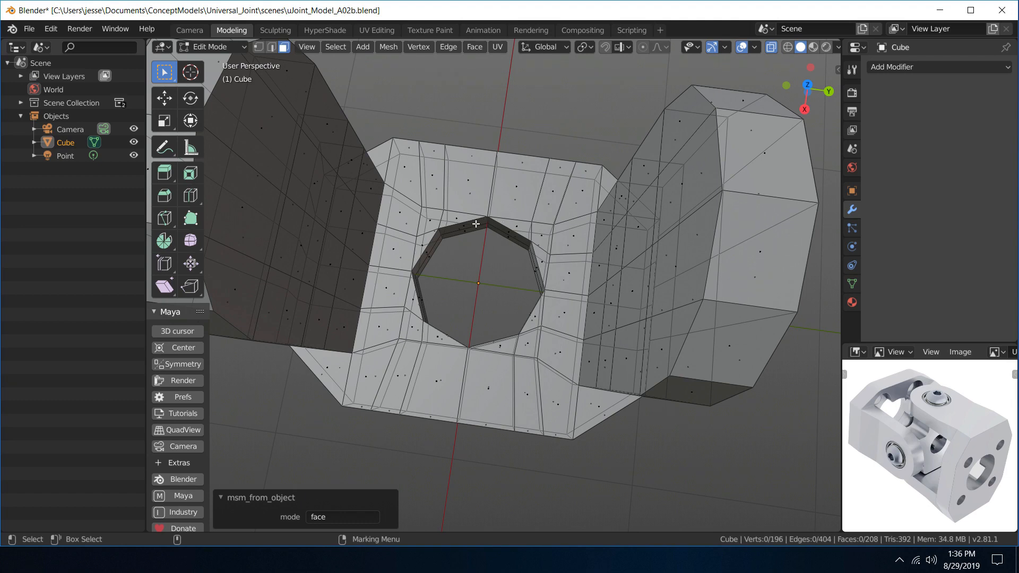
- Examine the holes at the joint's base in the maximized reference image and restore the modeling layout
scroll(903, 416, "up", 4)
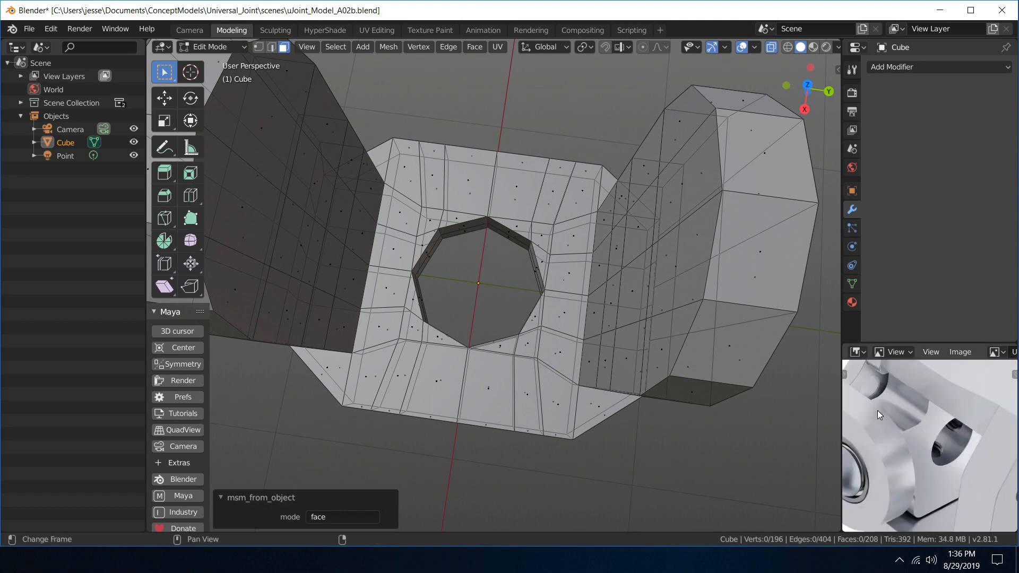
key("ctrl+space")
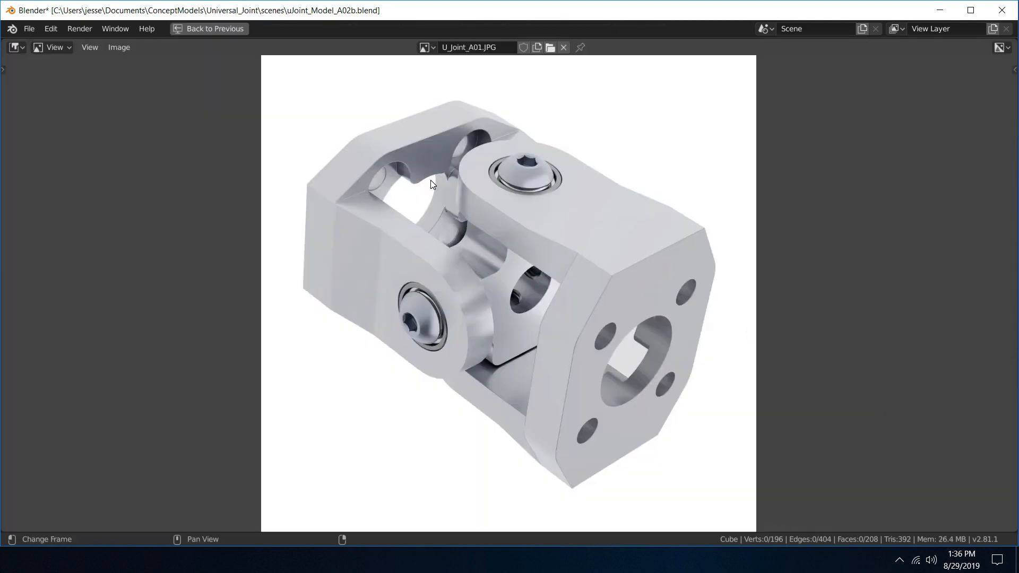
key("ctrl+space")
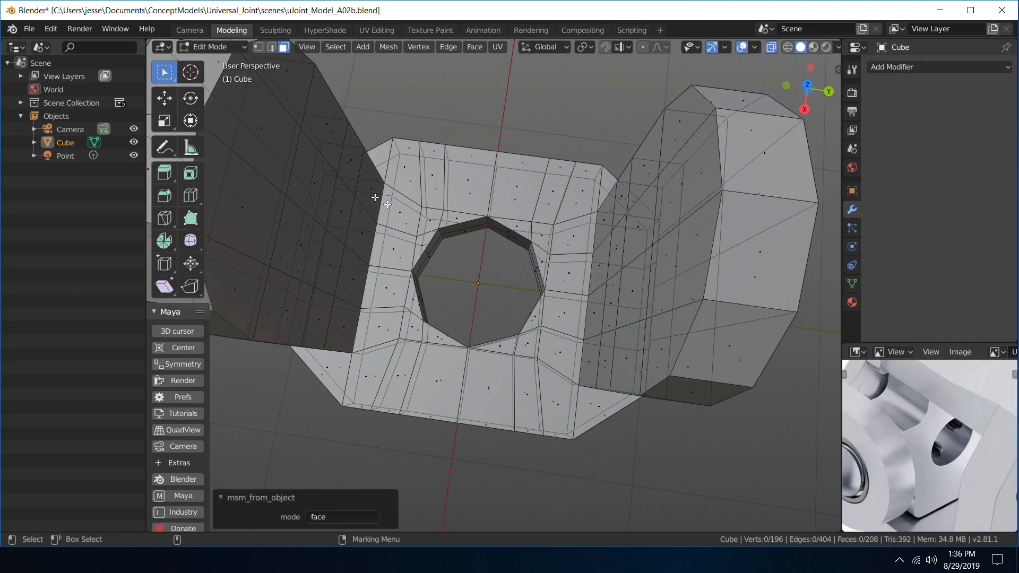
scroll(595, 290, "up", 4)
scroll(580, 285, "down", 4)
- Return to Object Mode with the joint deselected and add a mesh cylinder at the origin
left_click(457, 228)
right_click_drag(476, 233, 464, 112)
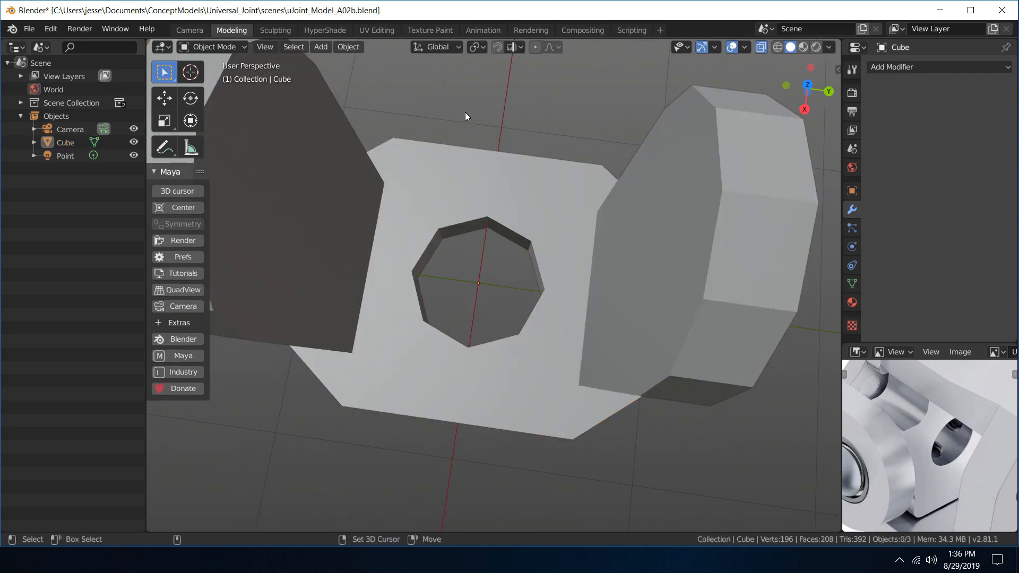
key("shift+a")
mouse_move(465, 112)
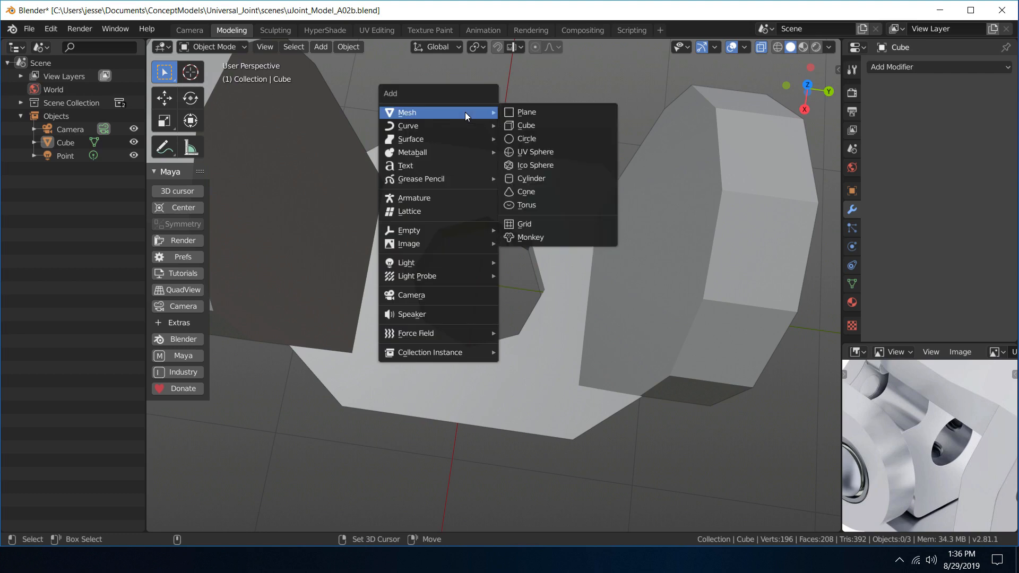
left_click(539, 177)
scroll(490, 228, "down", 5)
middle_click_drag(497, 257, 500, 195)
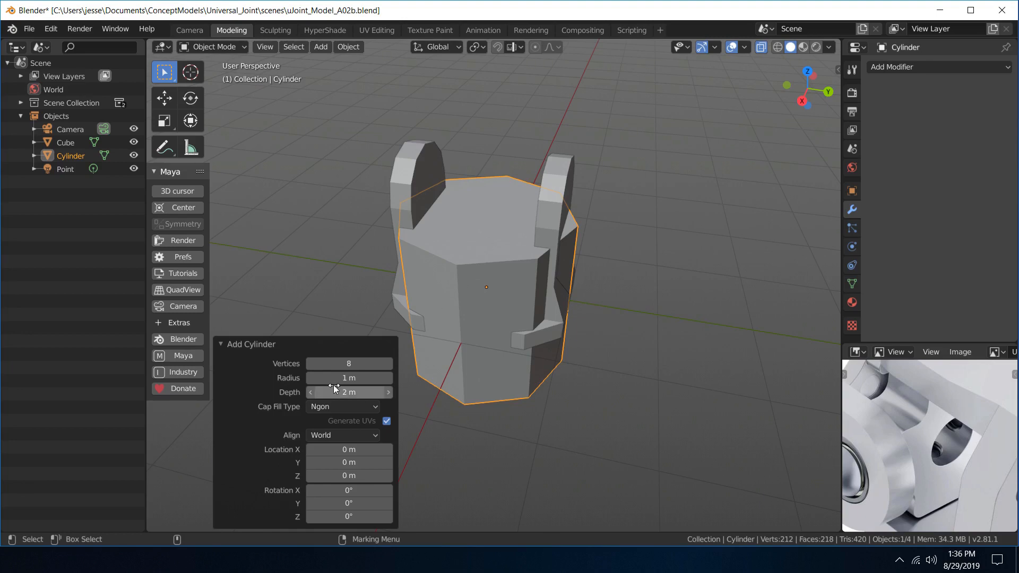
- Try 6 vertices for the new cylinder, restore the count to 8 and deselect it
left_click(353, 364)
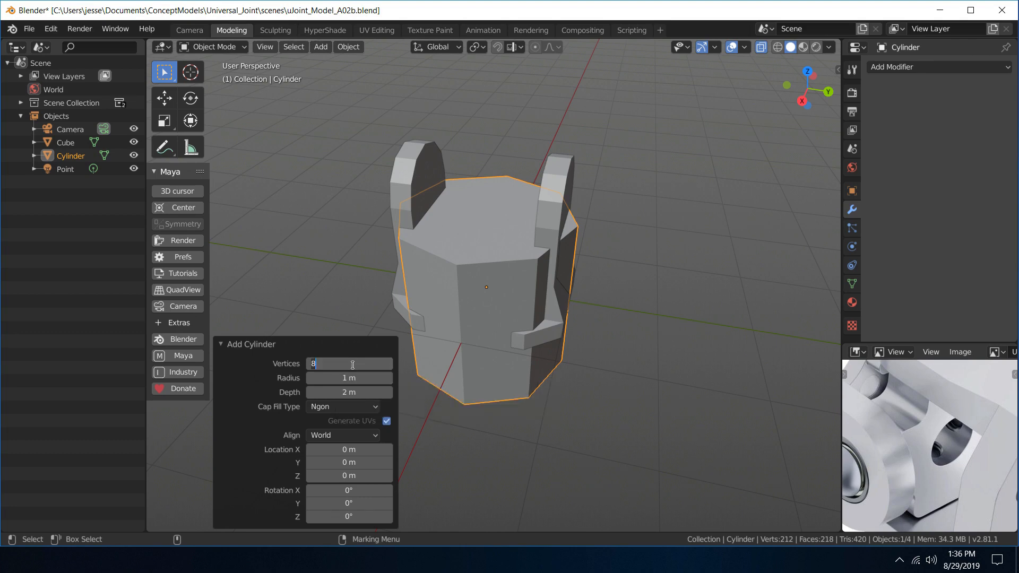
type("6")
key("Return")
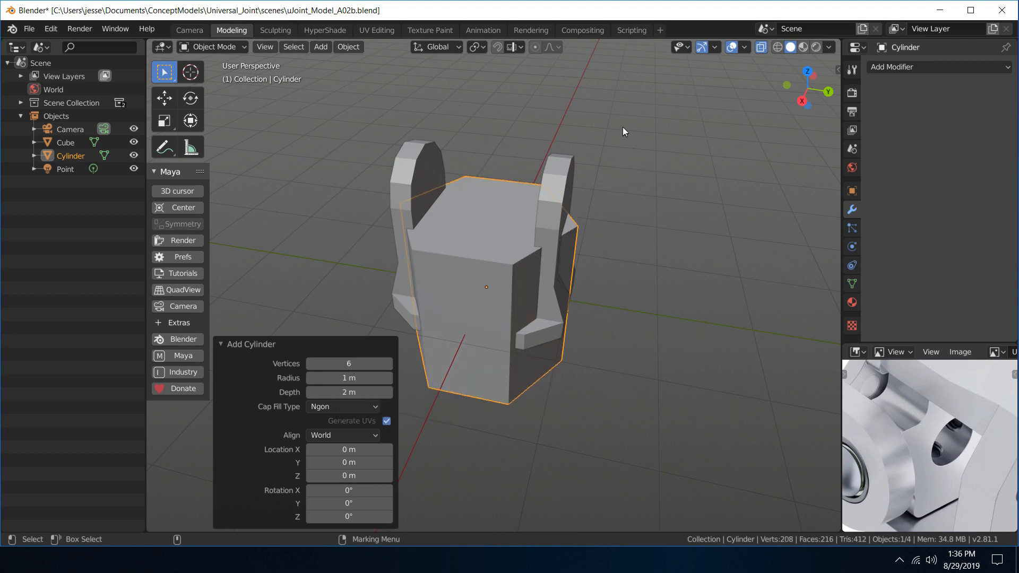
middle_click_drag(624, 132, 631, 176)
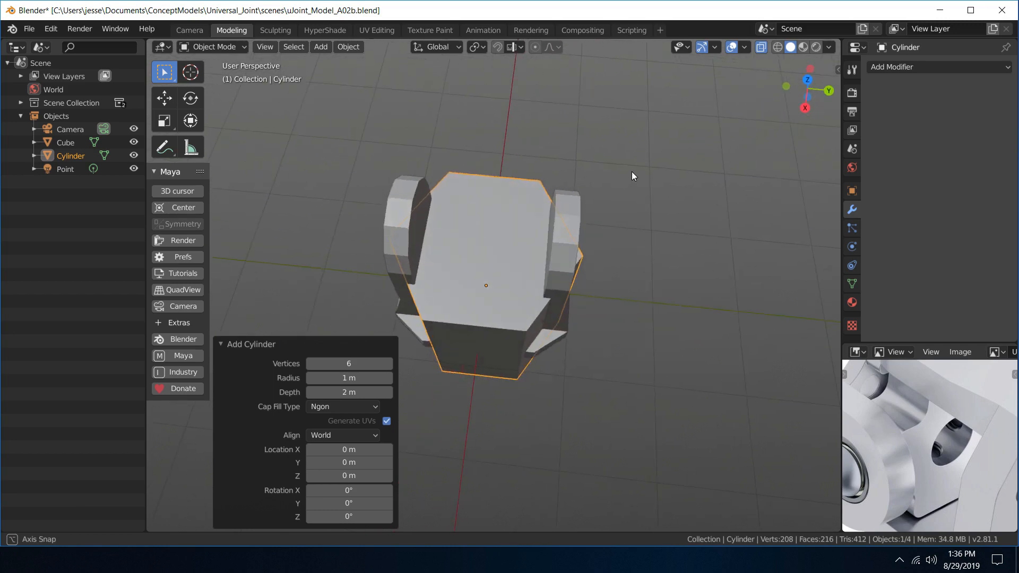
left_click(367, 363)
type("8")
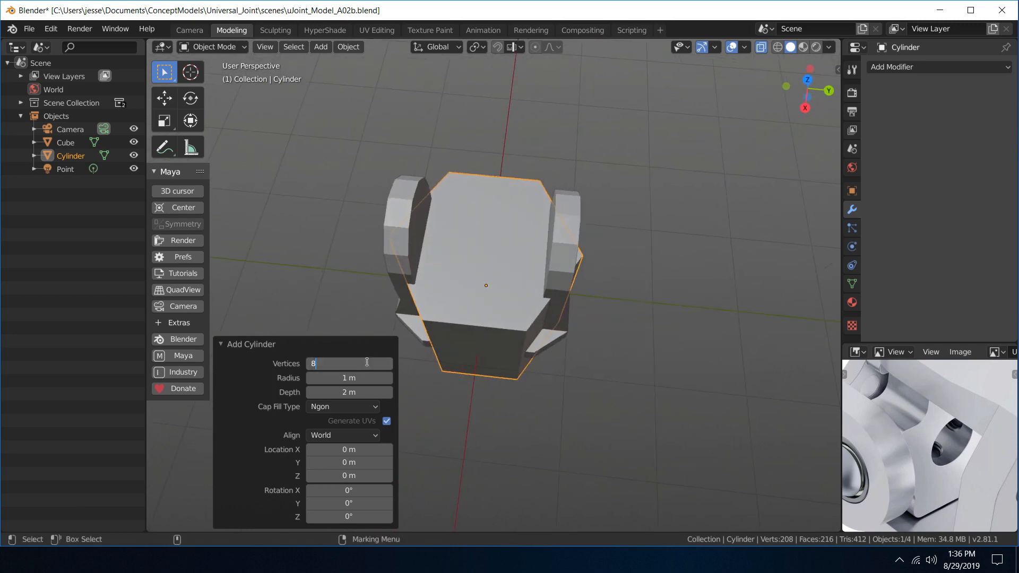
key("Return")
left_click(611, 166)
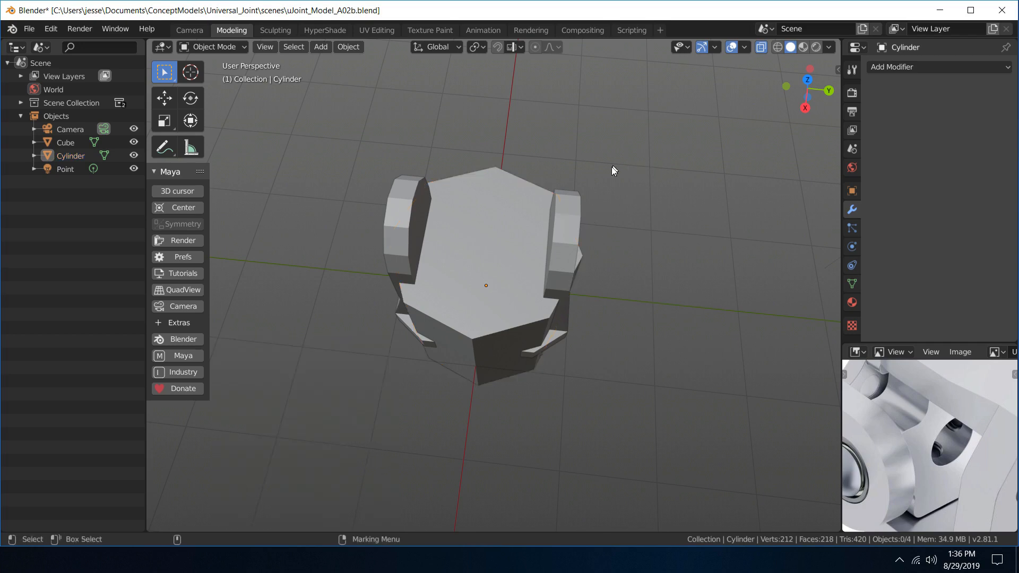
- Select the cylinder and scale it uniformly to about 0.158, and again by about 1.303, so it fits inside the center hole
key("r")
left_click(491, 205)
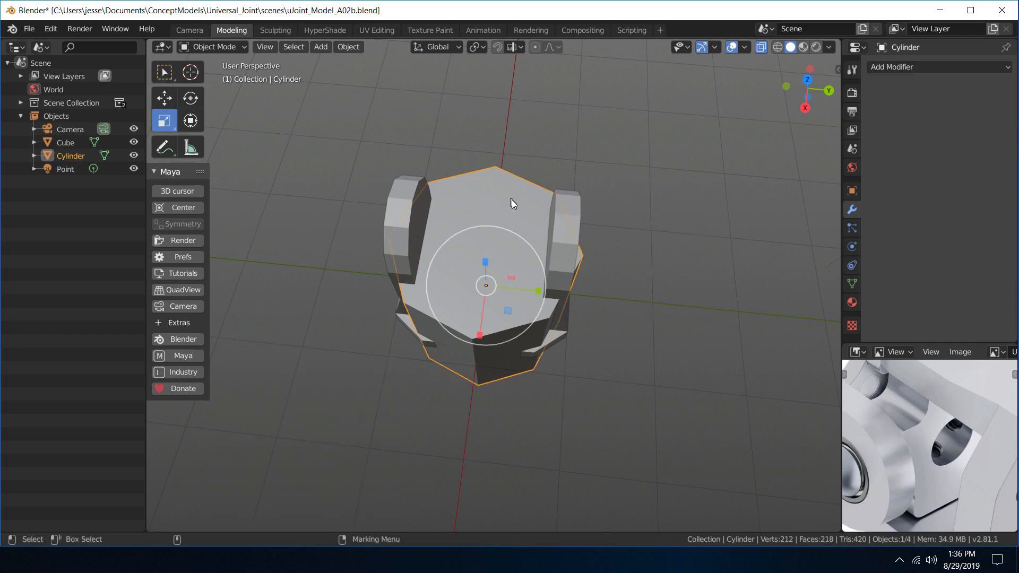
middle_click_drag(610, 248, 593, 177)
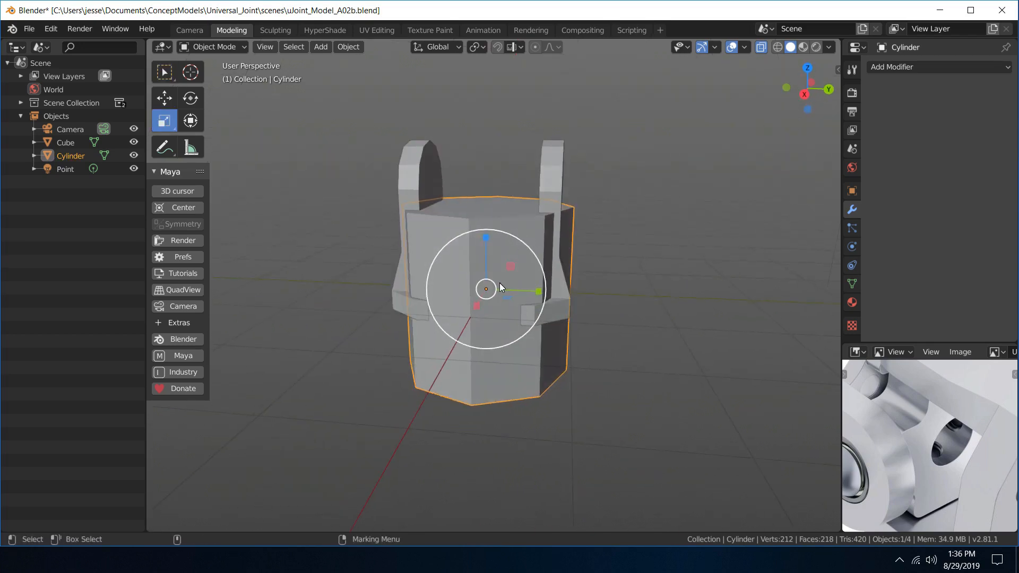
mouse_move(496, 285)
left_mouse_down()
mouse_move(477, 283)
mouse_move(485, 287)
left_mouse_up()
key("f")
scroll(548, 284, "down", 10)
left_click_drag(542, 210, 559, 253, "alt")
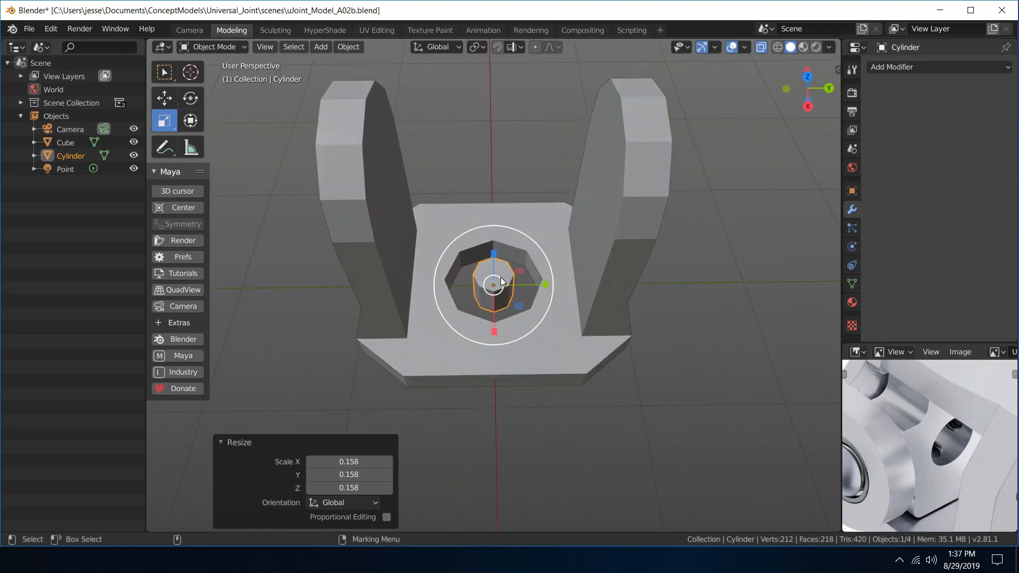
left_click_drag(502, 281, 503, 278)
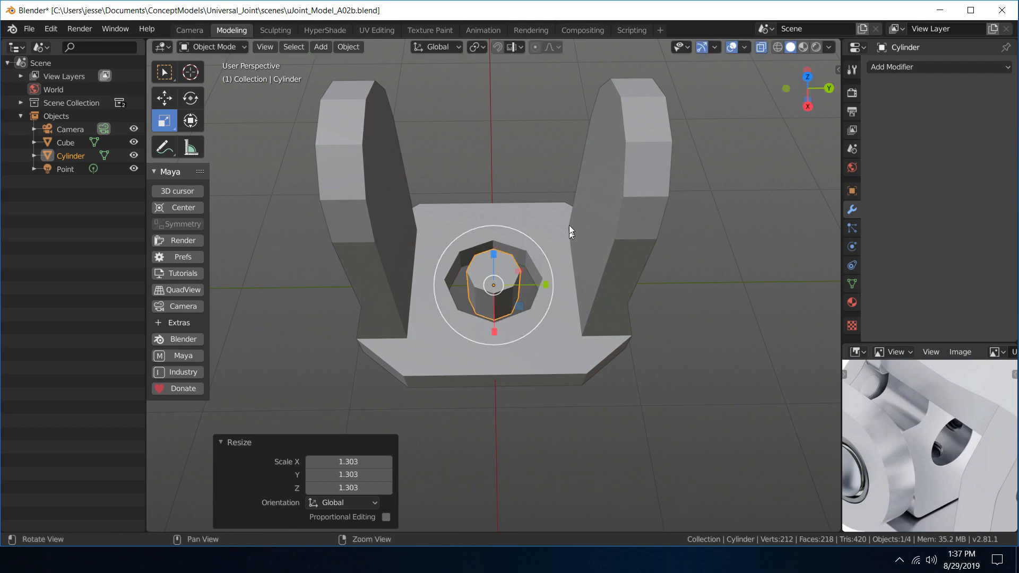
- Move the cylinder along negative Y and about 0.33 m along X to a corner beside the center hole
mouse_move(569, 225)
left_mouse_down("alt")
mouse_move(550, 253)
mouse_move(611, 215)
mouse_move(643, 218)
mouse_move(633, 231)
mouse_move(556, 212)
mouse_move(554, 233)
left_mouse_up("alt")
key("w")
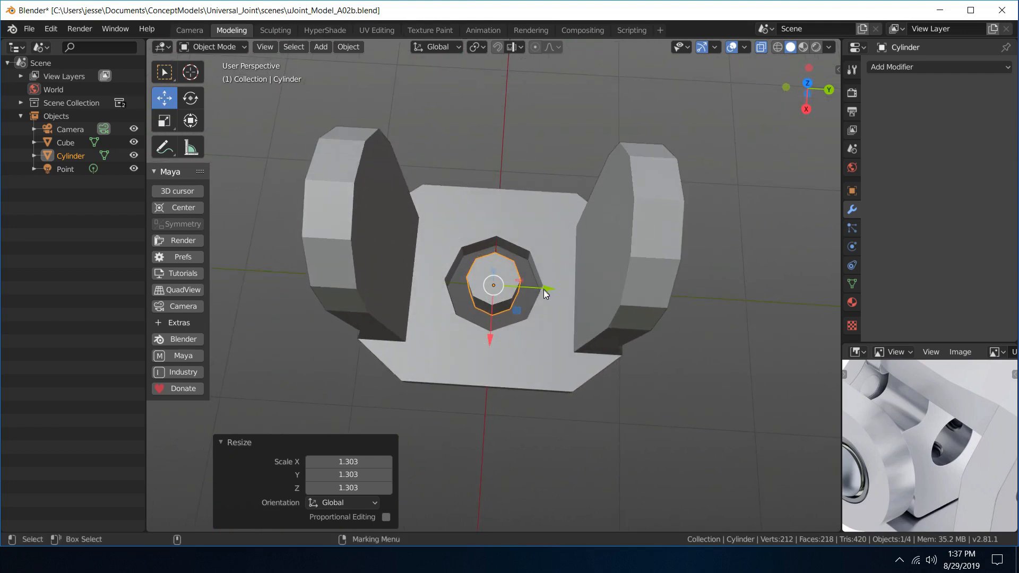
left_click_drag(544, 292, 501, 291)
left_click_drag(448, 330, 438, 374)
key("f")
scroll(487, 330, "down", 8)
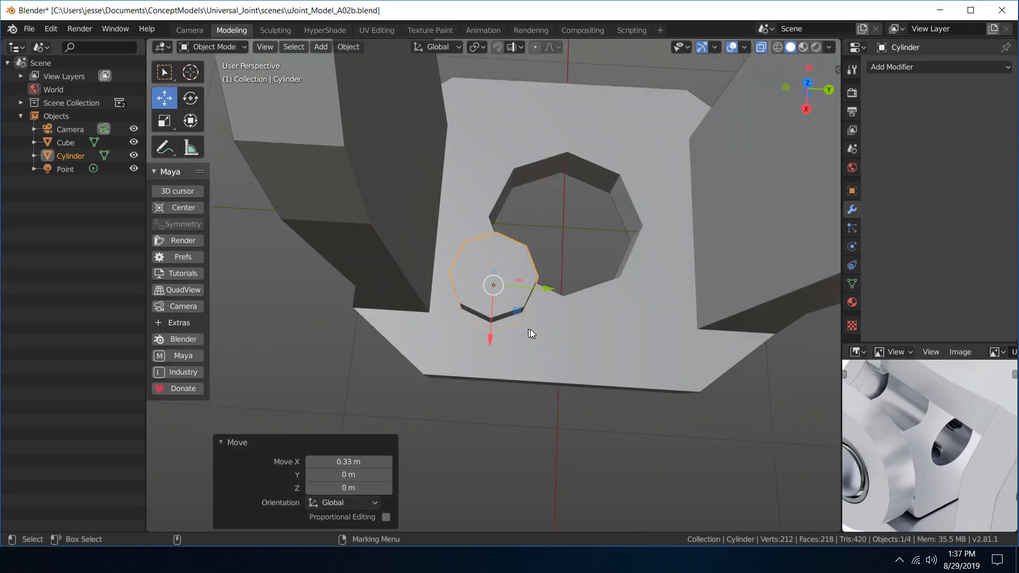
- Display the model in wireframe shading and look at it in the top orthographic view
mouse_move(531, 330)
left_mouse_down("alt")
mouse_move(568, 193)
mouse_move(498, 253)
mouse_move(526, 327)
mouse_move(565, 281)
mouse_move(741, 196)
left_mouse_up("alt")
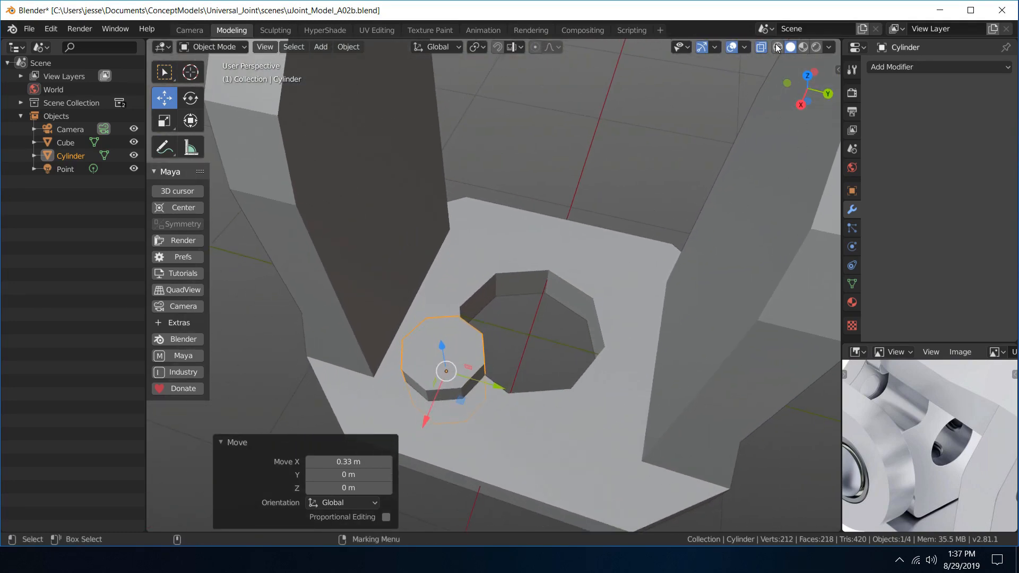
mouse_move(518, 333)
left_mouse_down("alt")
mouse_move(539, 324)
mouse_move(572, 364)
mouse_move(548, 311)
mouse_move(546, 349)
left_mouse_up("alt")
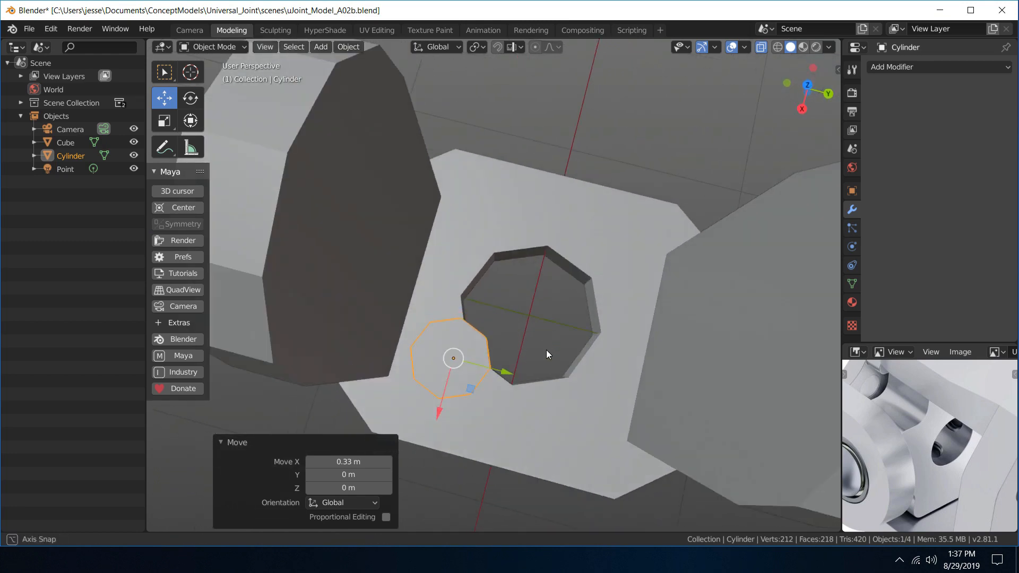
left_click(777, 48)
middle_click_drag(580, 262, 637, 192, "alt")
scroll(601, 228, "up", 4)
middle_click_drag(601, 229, 568, 313, "alt")
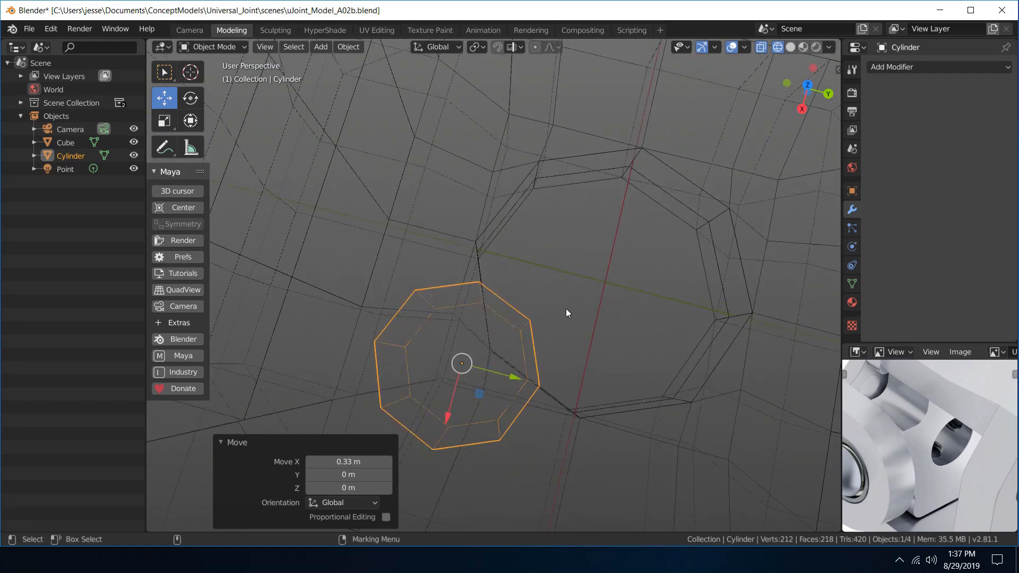
key("space")
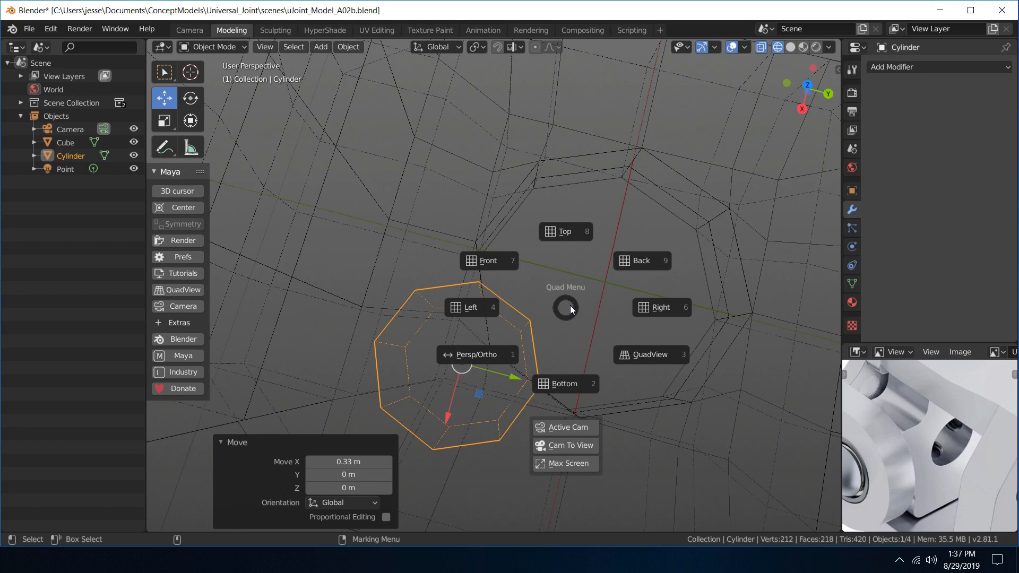
left_click(571, 230)
key("space")
left_click(503, 277)
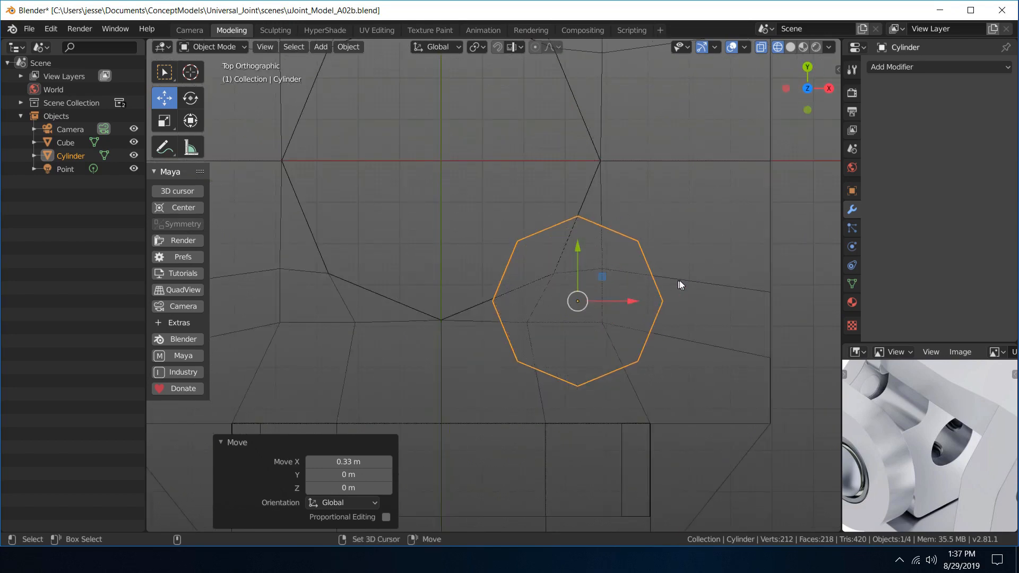
- Move the cylinder about 0.0154 m further along X in the top view
middle_click_drag(679, 281, 550, 288, "alt")
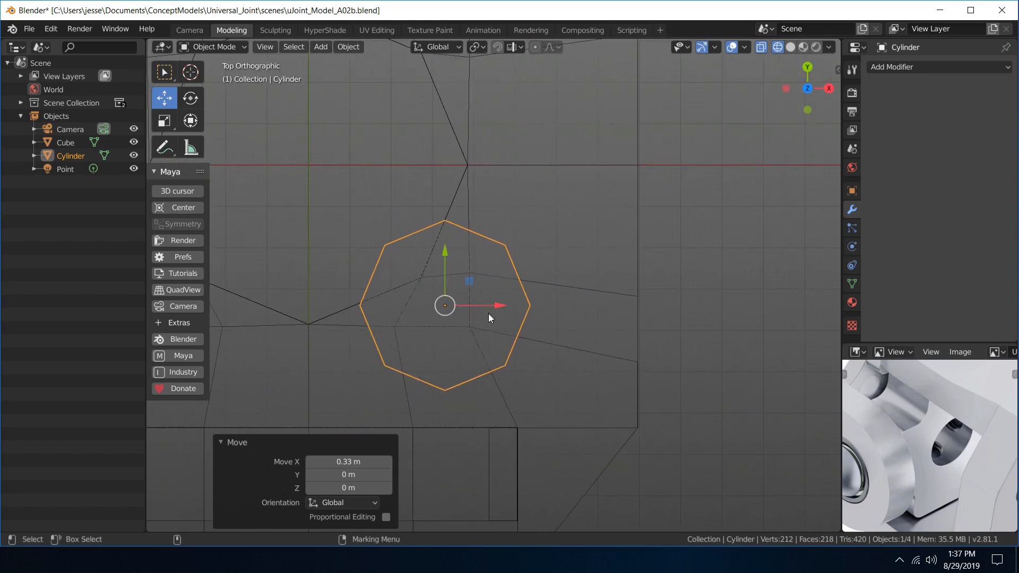
scroll(491, 319, "down", 4)
scroll(495, 325, "up", 4)
scroll(501, 328, "down", 7)
scroll(508, 330, "up", 7)
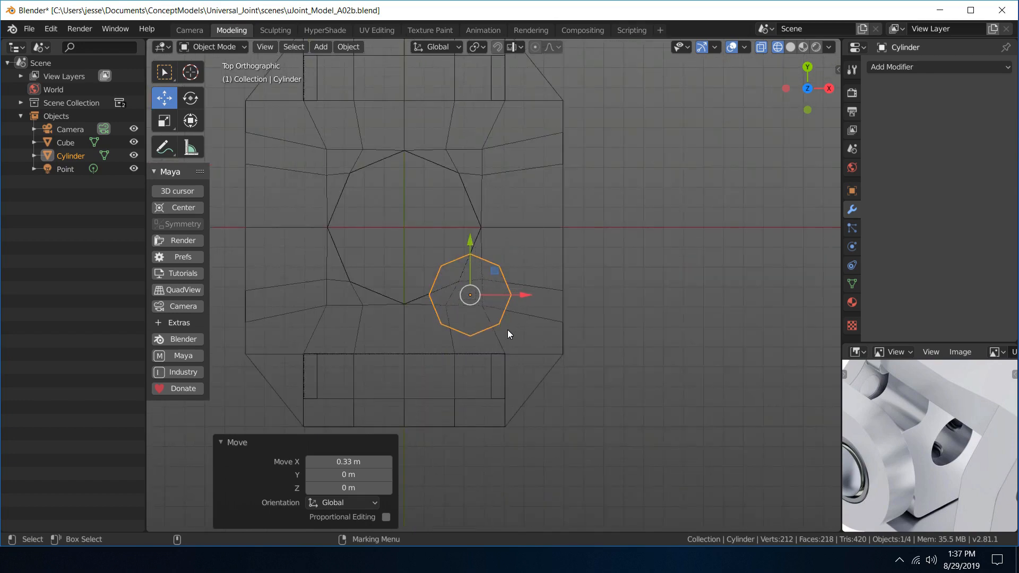
mouse_move(490, 307)
left_mouse_down()
mouse_move(519, 306)
mouse_move(498, 306)
left_mouse_up()
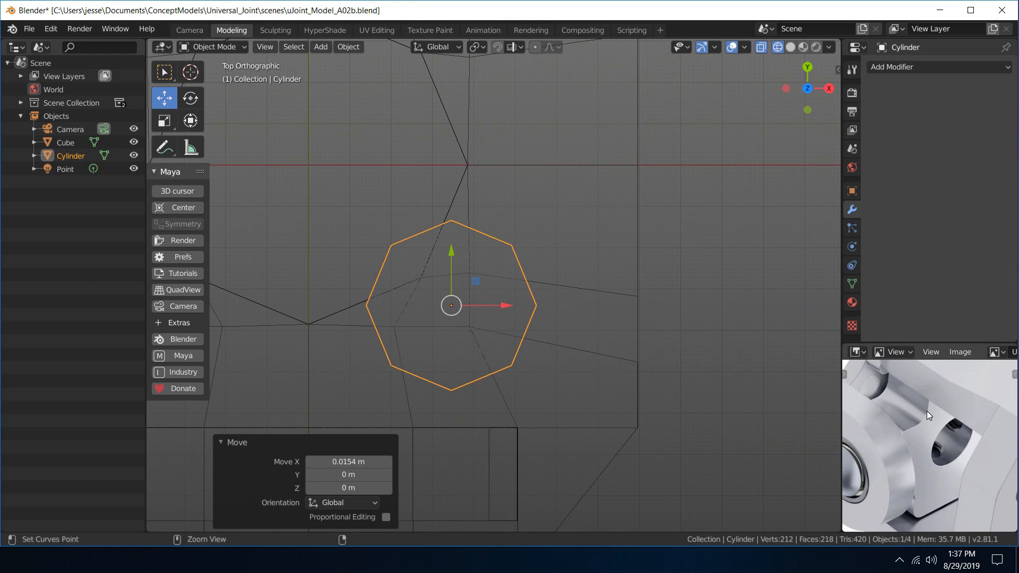
- Check the small holes' size and placement around the center hole in the maximized U_Joint_A01.JPG reference and restore the layout
key("ctrl+space")
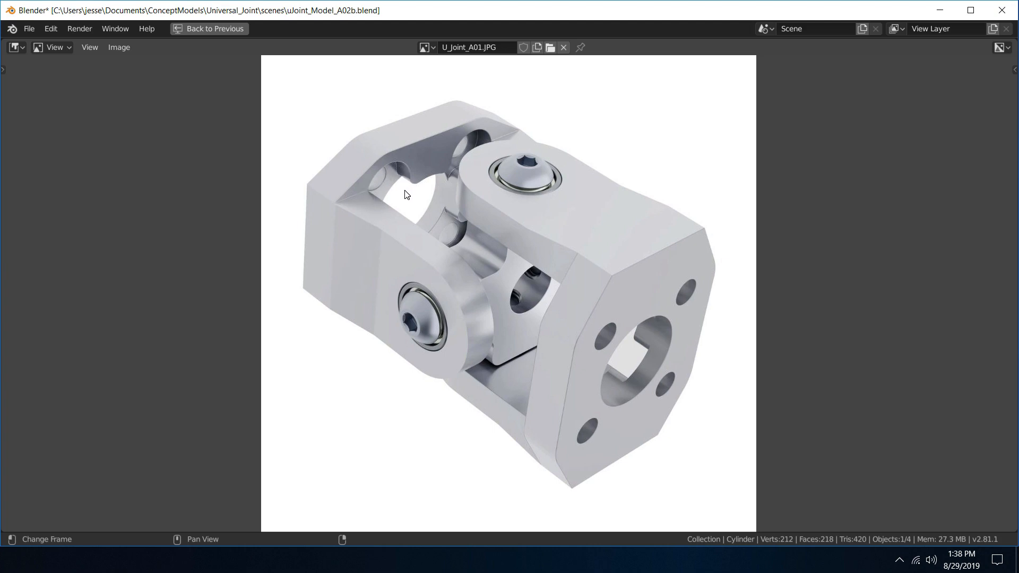
key("ctrl")
key("ctrl+space")
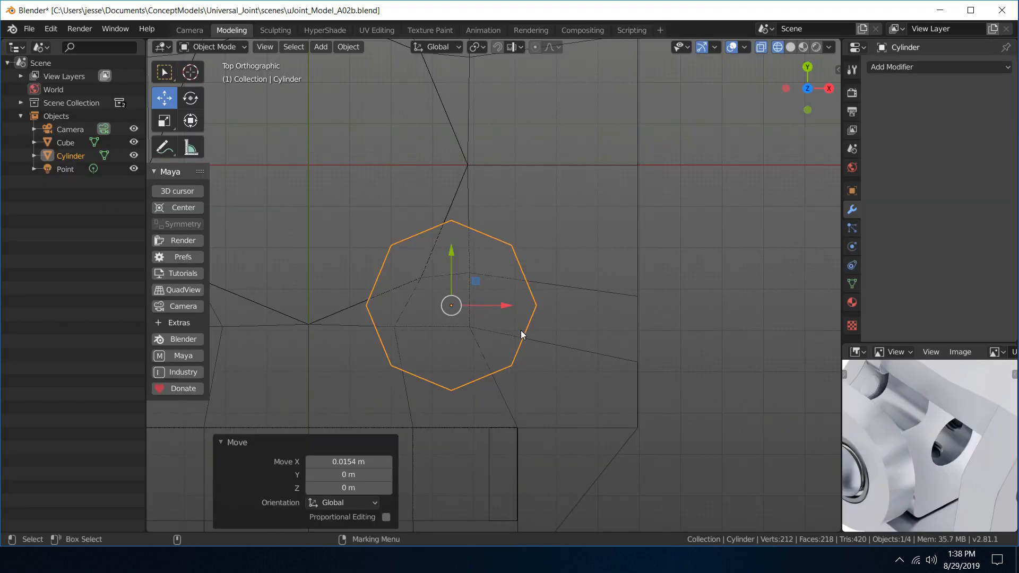
- Scale the cylinder up slightly and move it about -0.0475 m along Y
key("r")
left_click_drag(498, 266, 452, 270)
key("w")
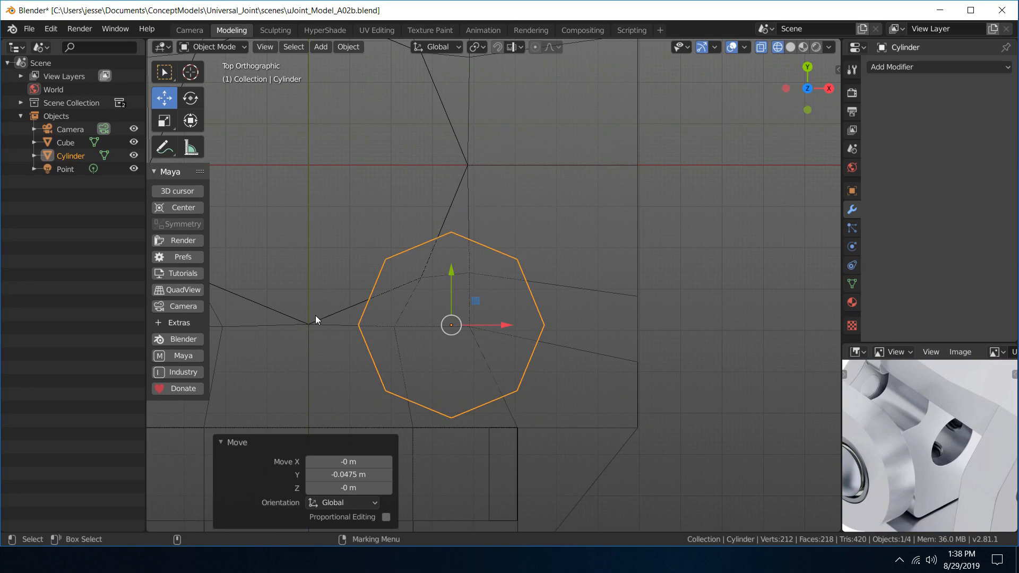
- Move the cylinder about 0.0411 m along X, then align its center with the mesh vertex, finishing with a 0.00299 m X nudge
left_click_drag(495, 324, 518, 328)
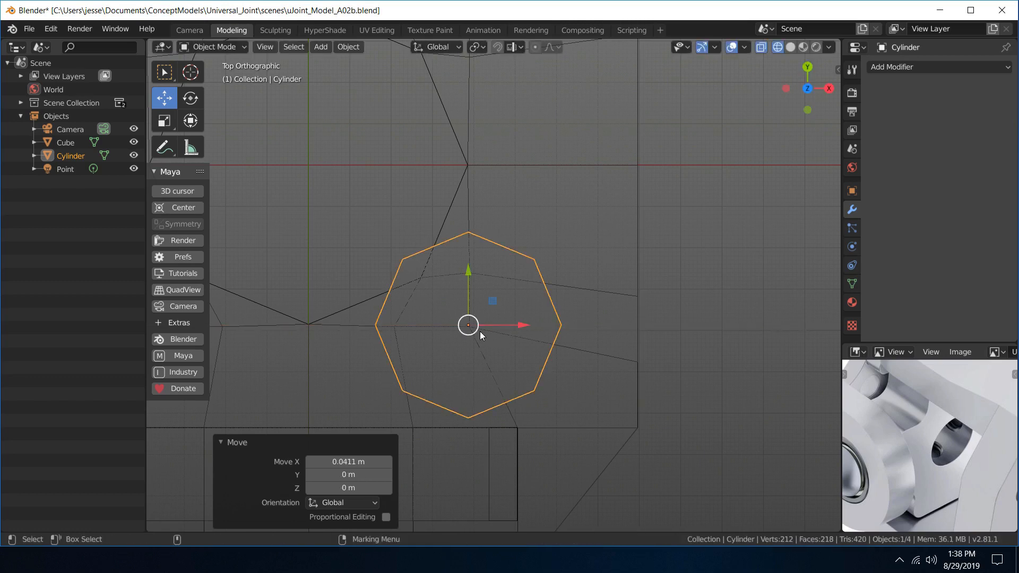
scroll(469, 346, "up", 8)
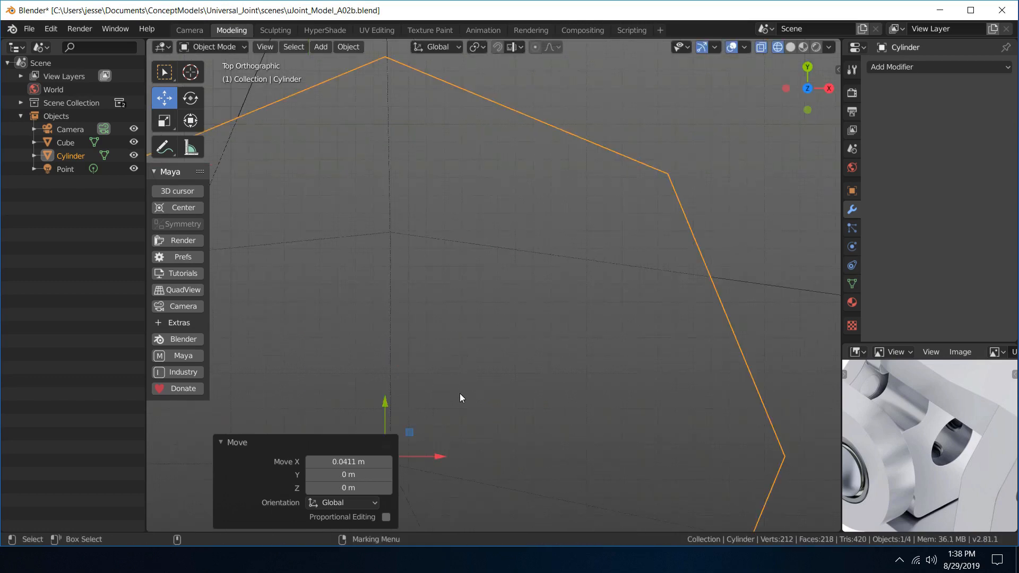
scroll(460, 394, "down", 8)
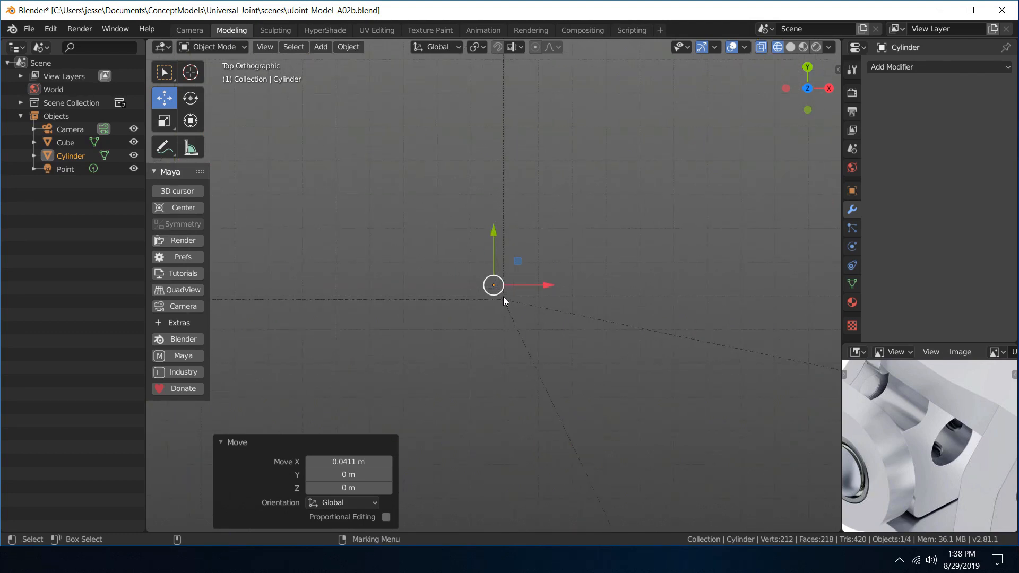
left_click_drag(495, 245, 556, 297)
scroll(561, 253, "up", 5)
scroll(562, 249, "down", 3)
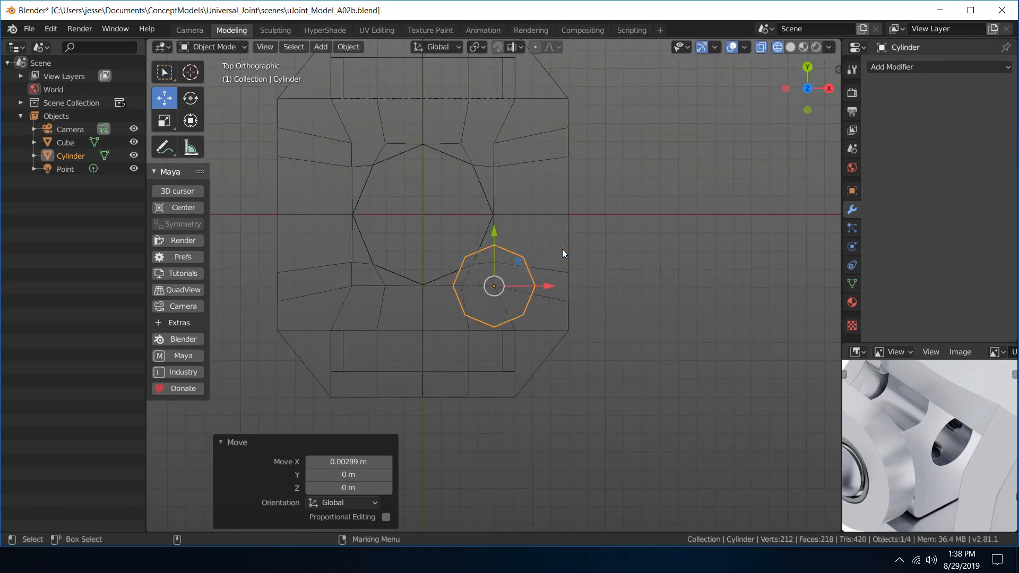
- Scale the cylinder up uniformly by about 1.077 in the top orthographic view
scroll(562, 250, "up", 4)
key("r")
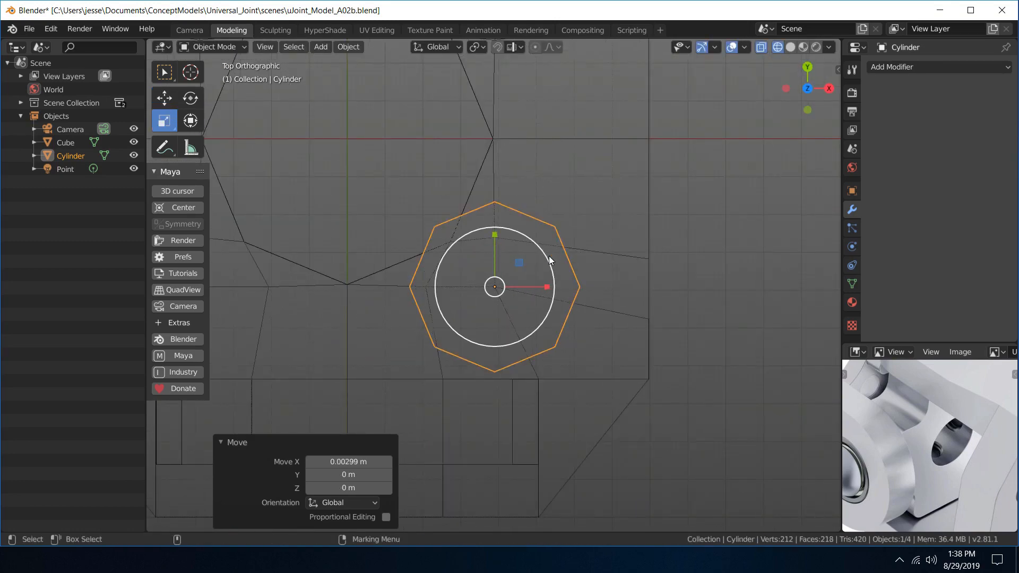
left_click_drag(537, 244, 543, 243)
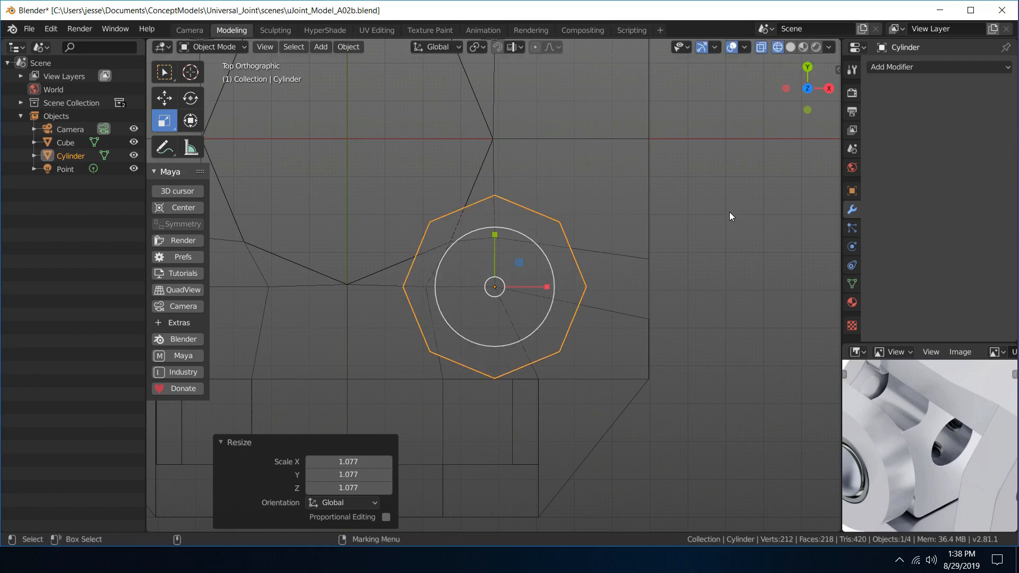
scroll(730, 212, "down", 4)
scroll(729, 212, "up", 4)
key("q")
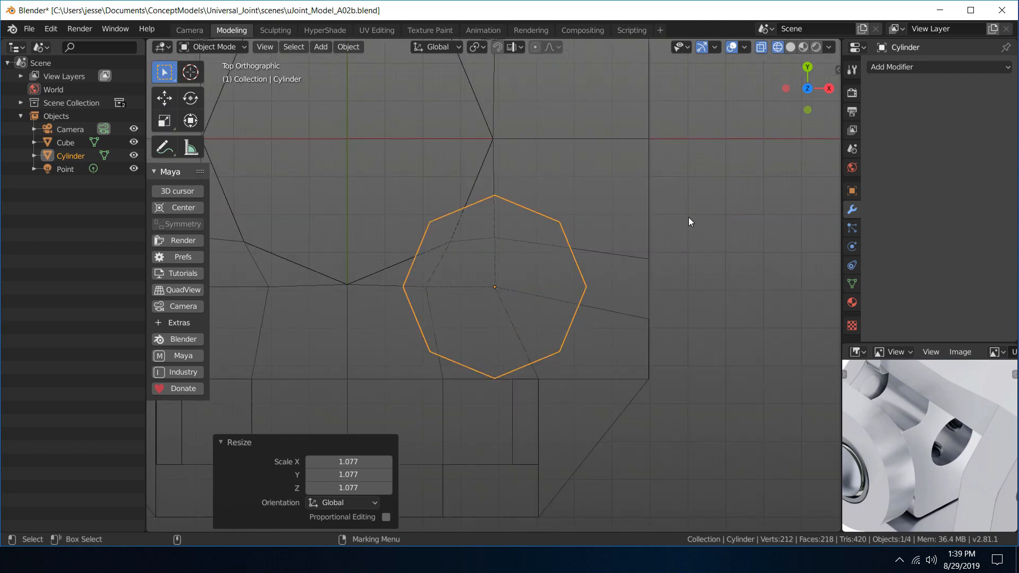
- Examine the cylinder's overlap with the center hole and the side arm from several angles in perspective with solid shading
key("grave")
left_click(395, 298)
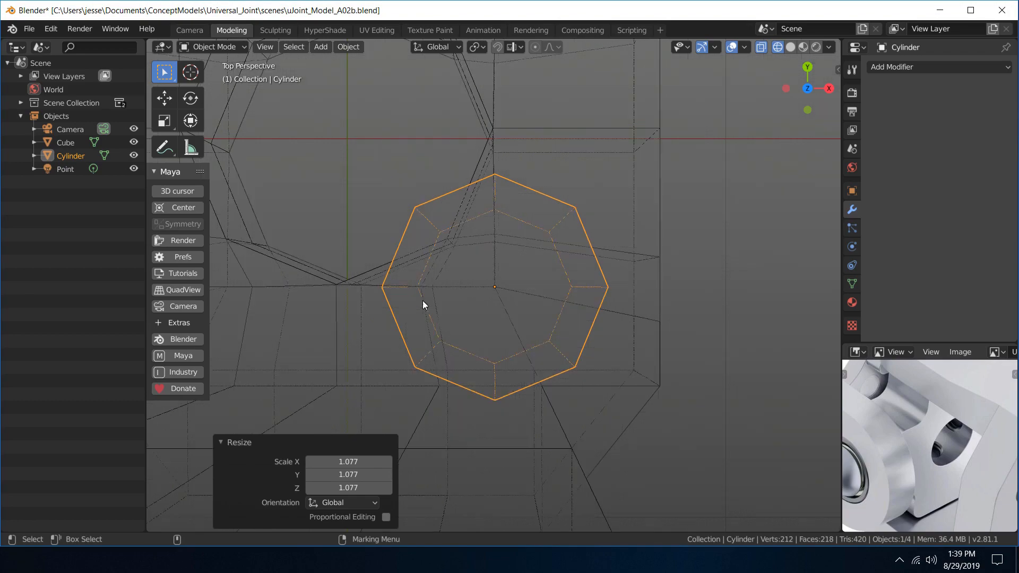
mouse_move(530, 287)
left_mouse_down("alt")
mouse_move(511, 207)
mouse_move(460, 201)
left_mouse_up("alt")
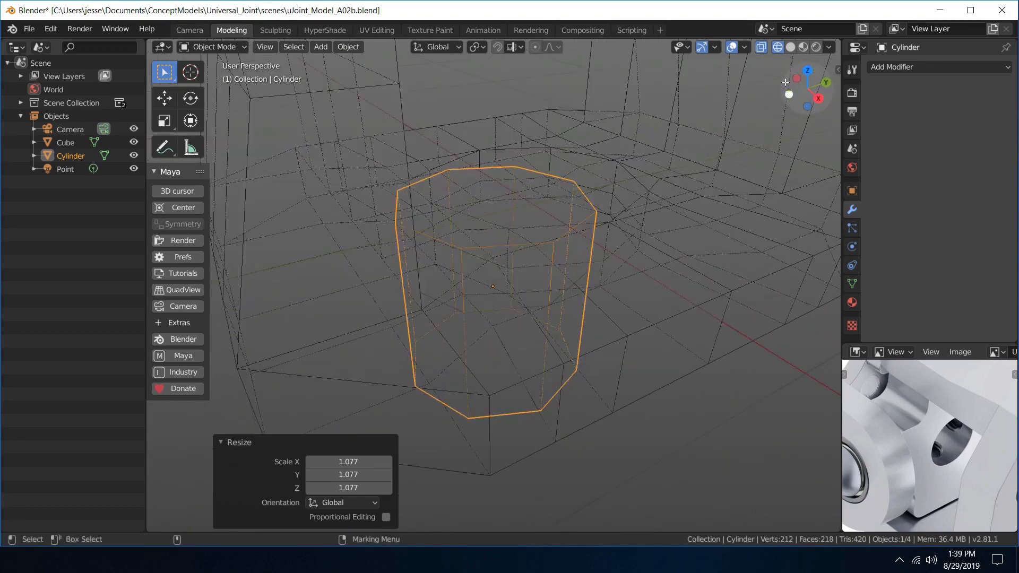
left_click(790, 46)
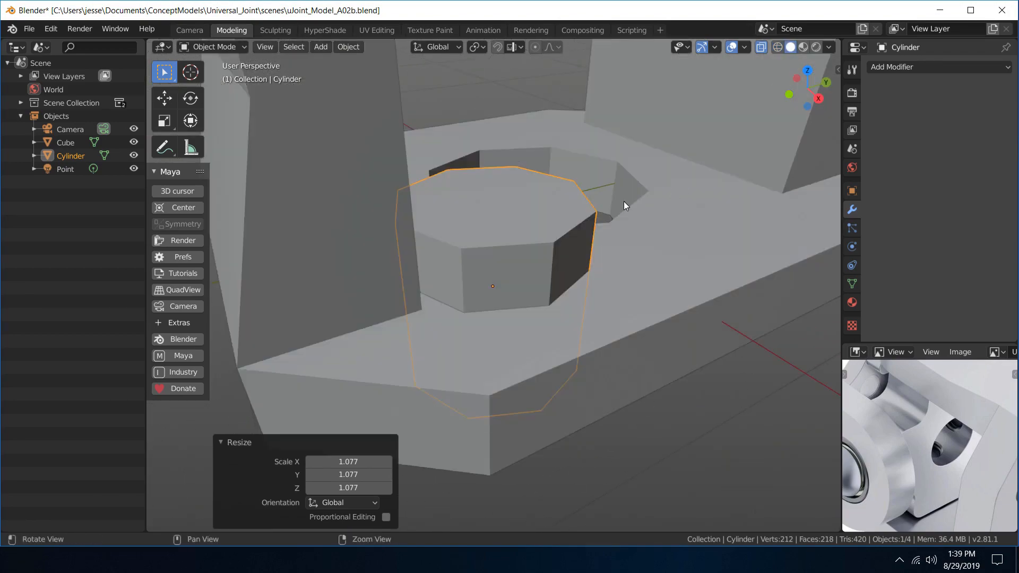
mouse_move(623, 201)
left_mouse_down("alt")
mouse_move(529, 227)
mouse_move(468, 219)
mouse_move(530, 199)
mouse_move(581, 222)
mouse_move(616, 209)
left_mouse_up("alt")
middle_click_drag(628, 188, 642, 229, "alt")
scroll(642, 230, "down", 4)
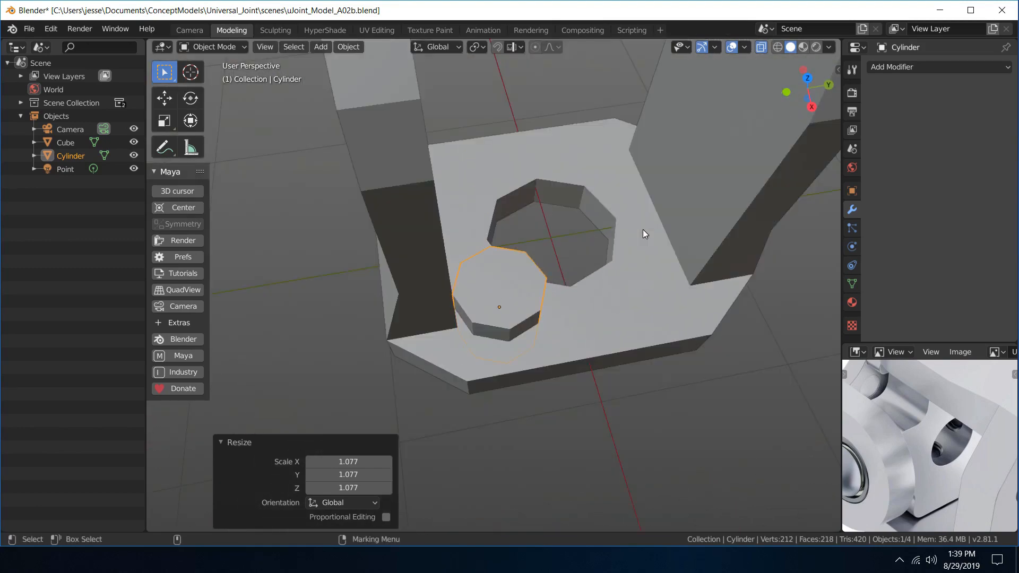
left_click_drag(600, 228, 612, 246, "alt")
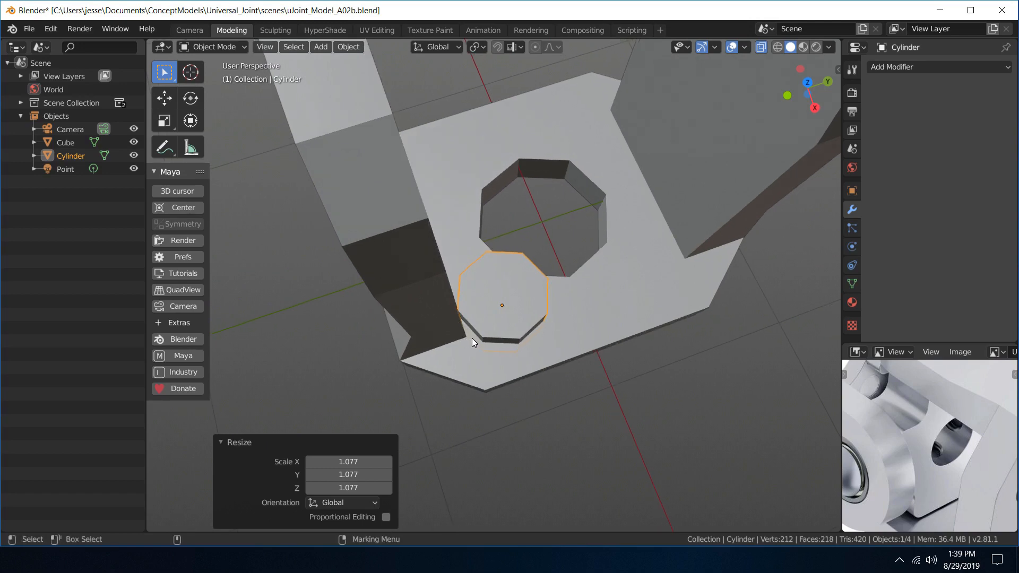
scroll(498, 344, "up", 3)
scroll(499, 344, "down", 3)
mouse_move(512, 344)
left_mouse_down("alt")
mouse_move(540, 295)
mouse_move(497, 341)
mouse_move(519, 338)
left_mouse_up("alt")
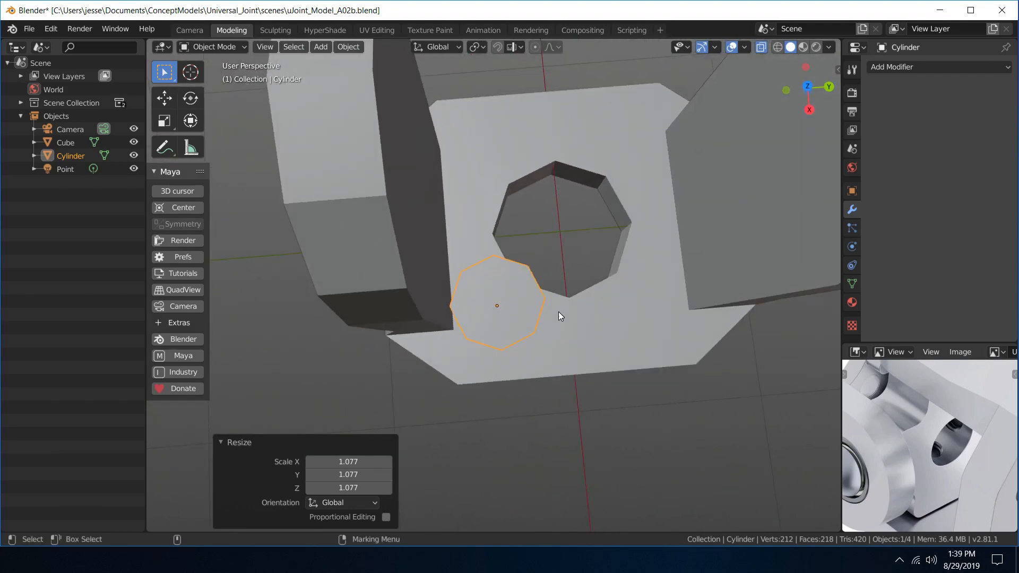
- Move the cylinder about -0.0505 m along Y in the wireframe top orthographic view
key("w")
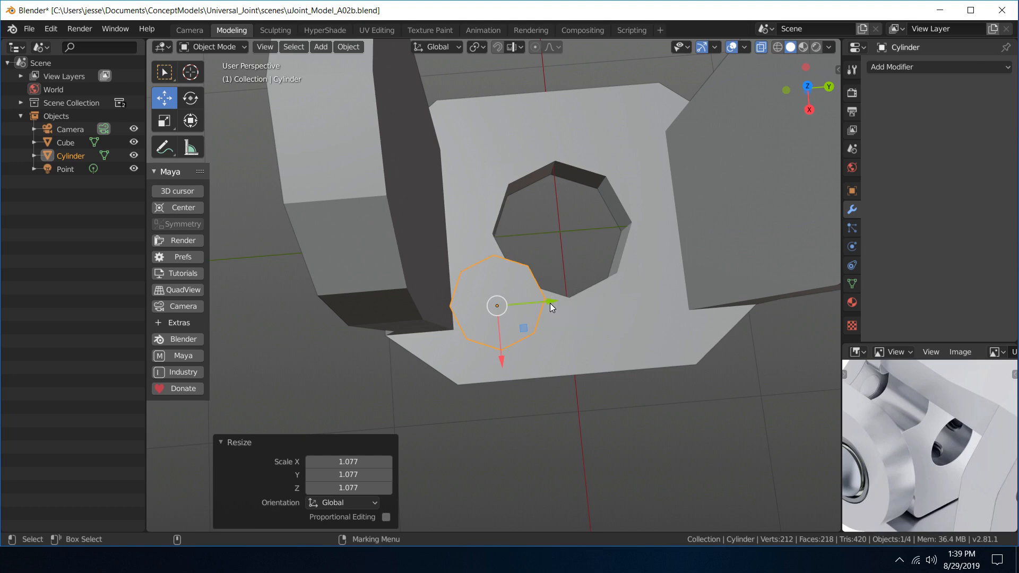
right_click(549, 274)
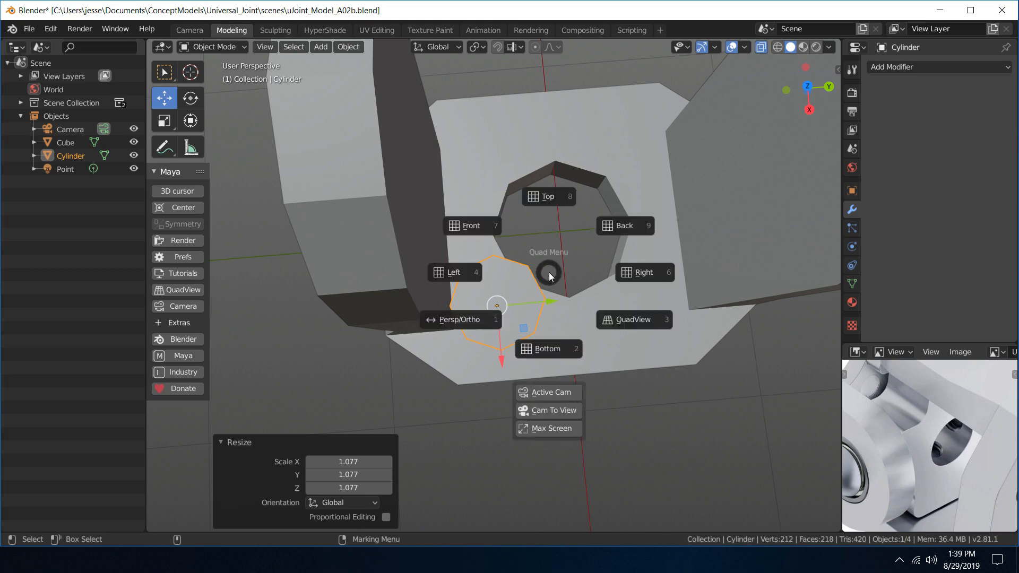
left_click(494, 321)
right_click(567, 253)
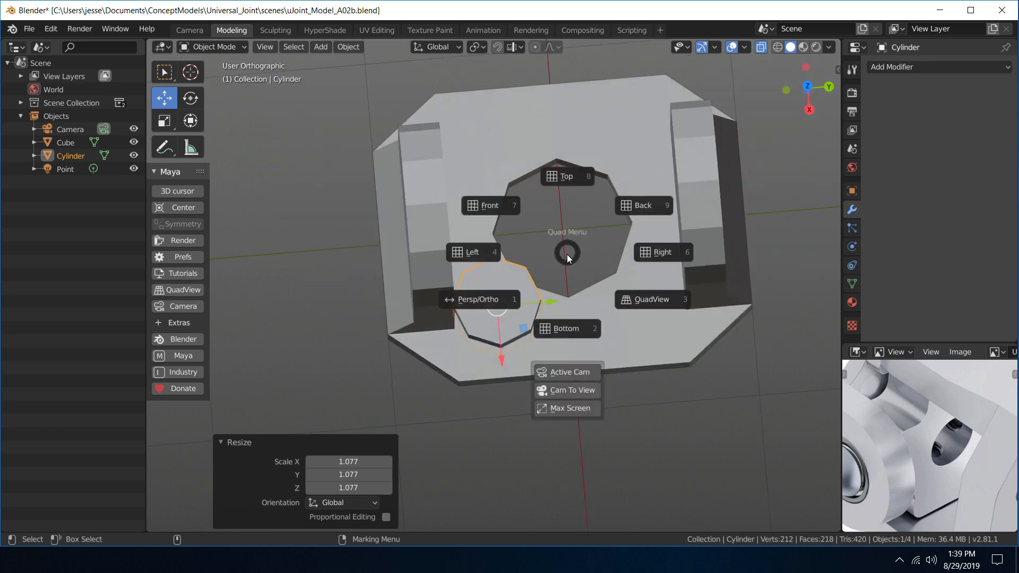
left_click(562, 182)
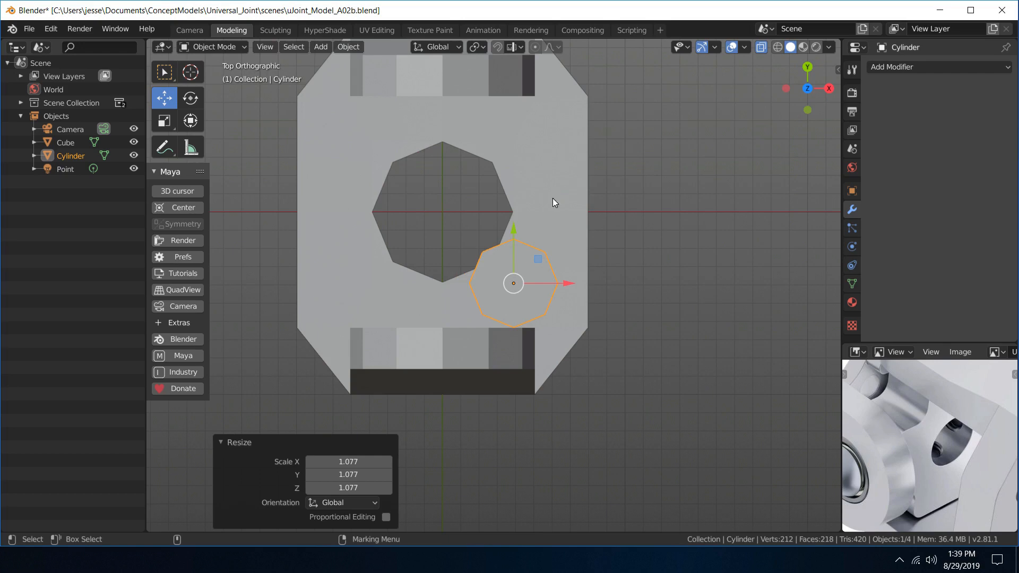
left_click(781, 48)
scroll(645, 246, "up", 4)
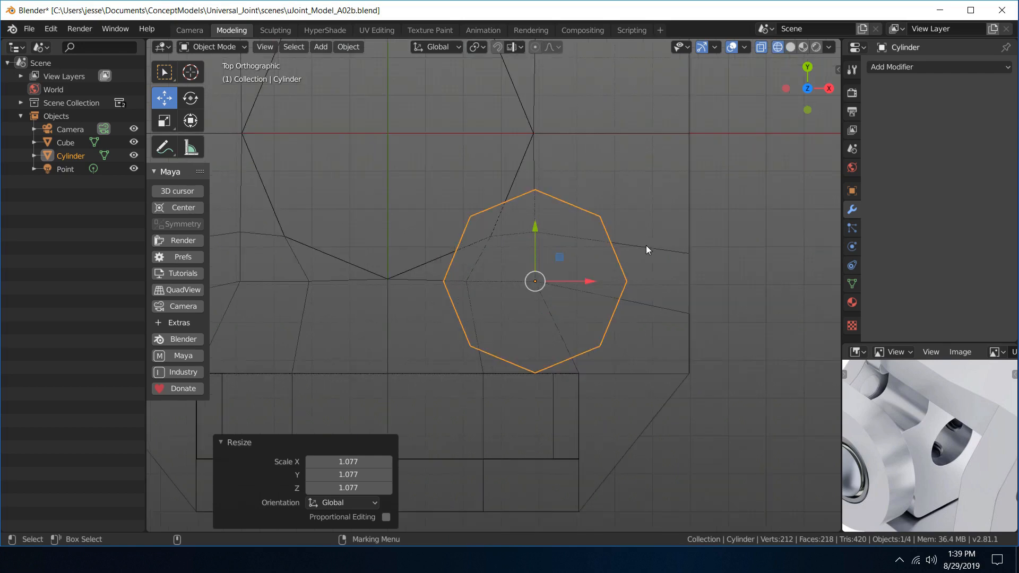
left_click_drag(535, 226, 535, 245)
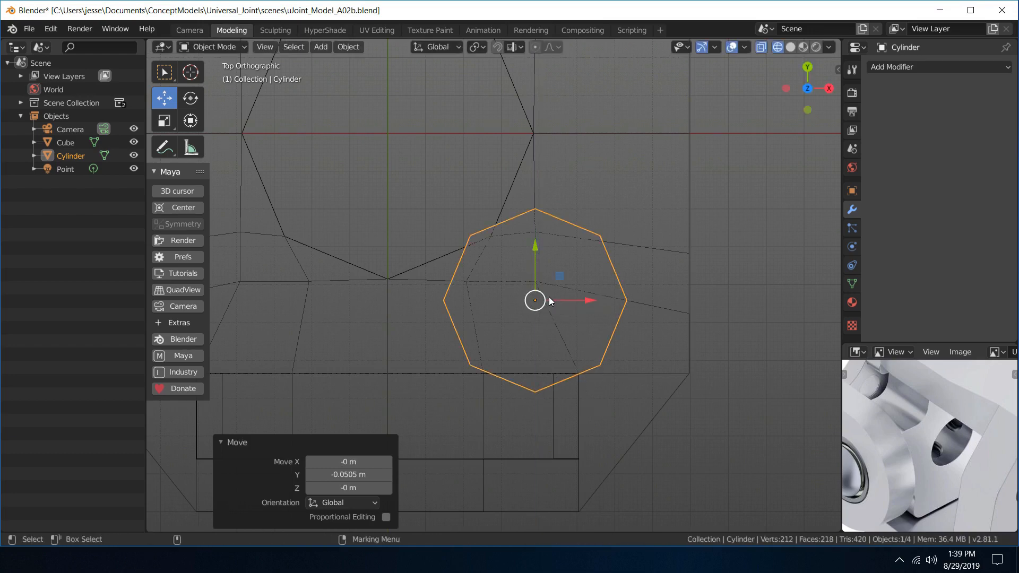
- Fine-tune the cylinder's position beside the center hole with small X and Y moves, finishing with about -0.0014 m along Y
left_click_drag(582, 304, 590, 298)
left_click_drag(548, 252, 546, 245)
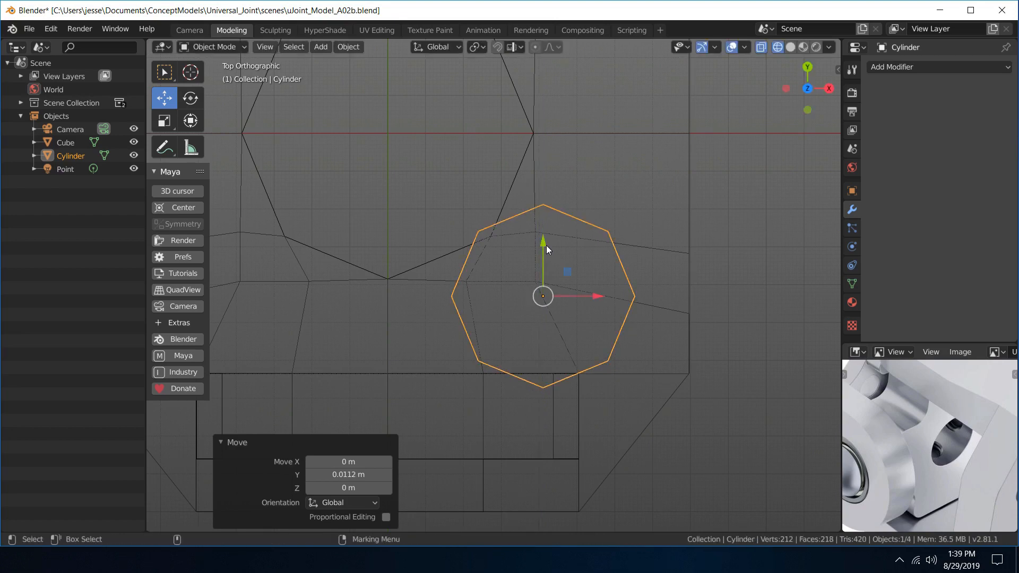
left_click_drag(599, 293, 595, 298)
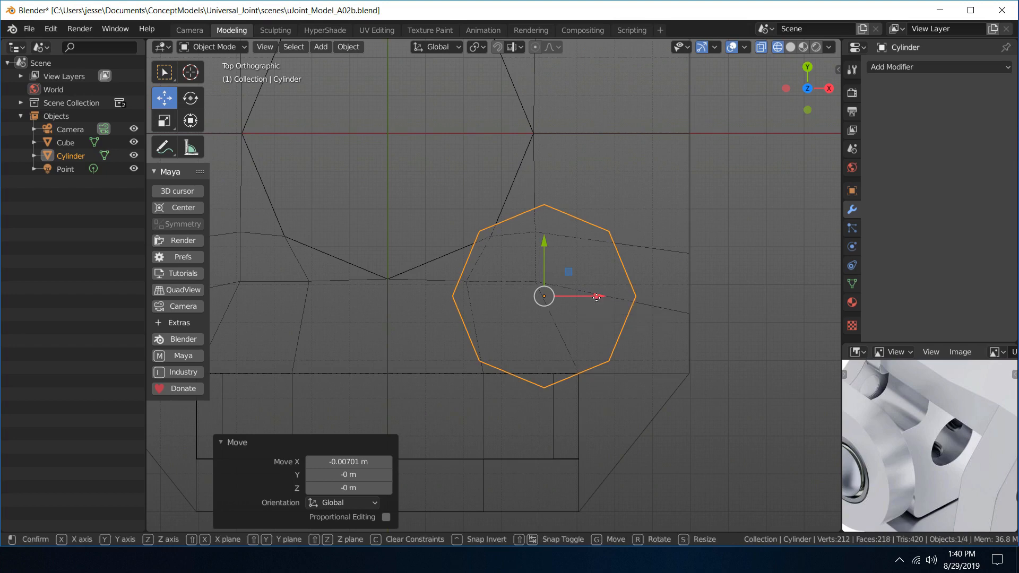
left_click_drag(568, 296, 571, 285)
left_click_drag(547, 245, 517, 238)
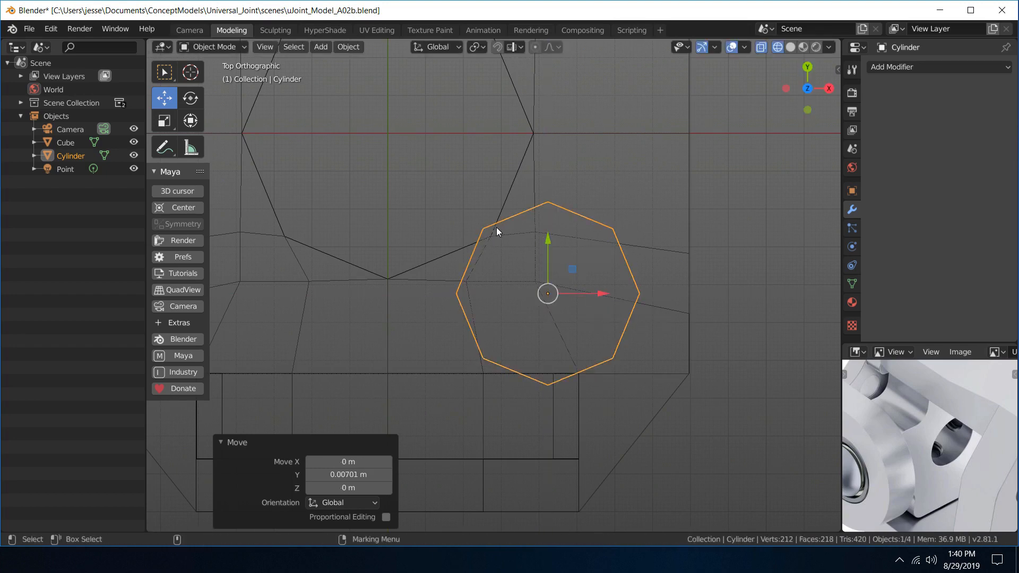
left_click_drag(549, 242, 550, 244)
- Scale the cylinder up uniformly by about 1.013
key("r")
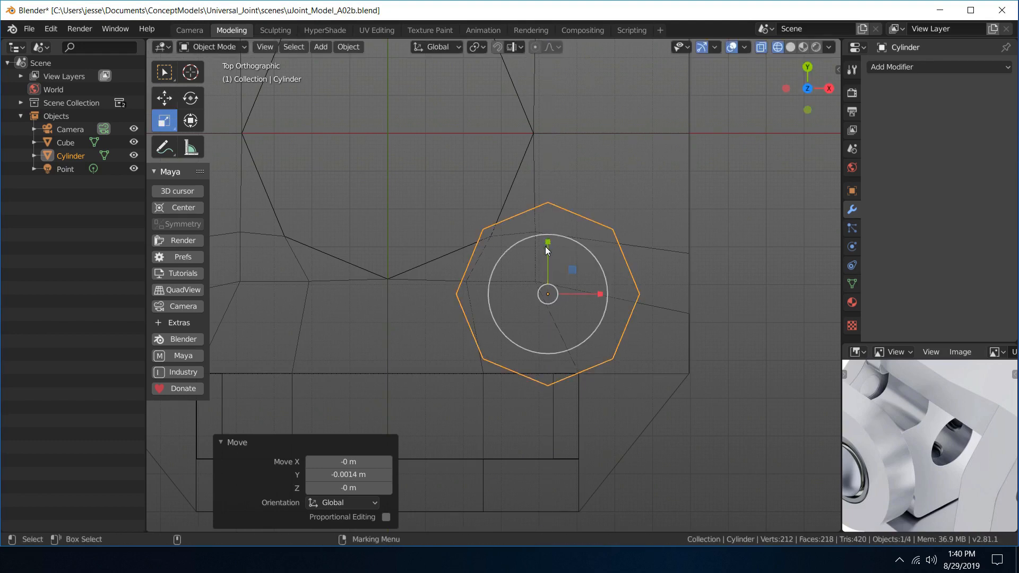
left_click_drag(581, 244, 580, 243)
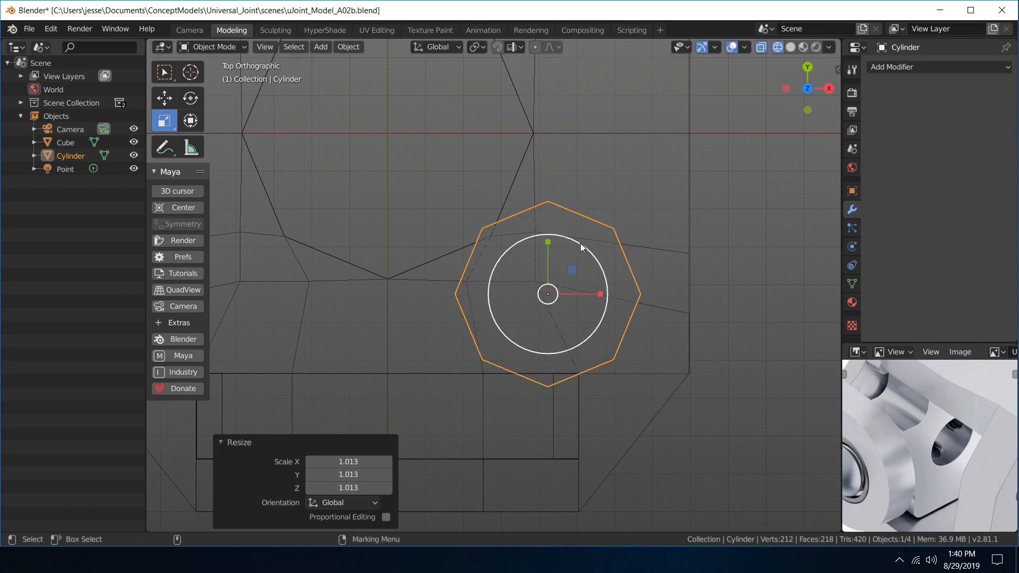
key("q")
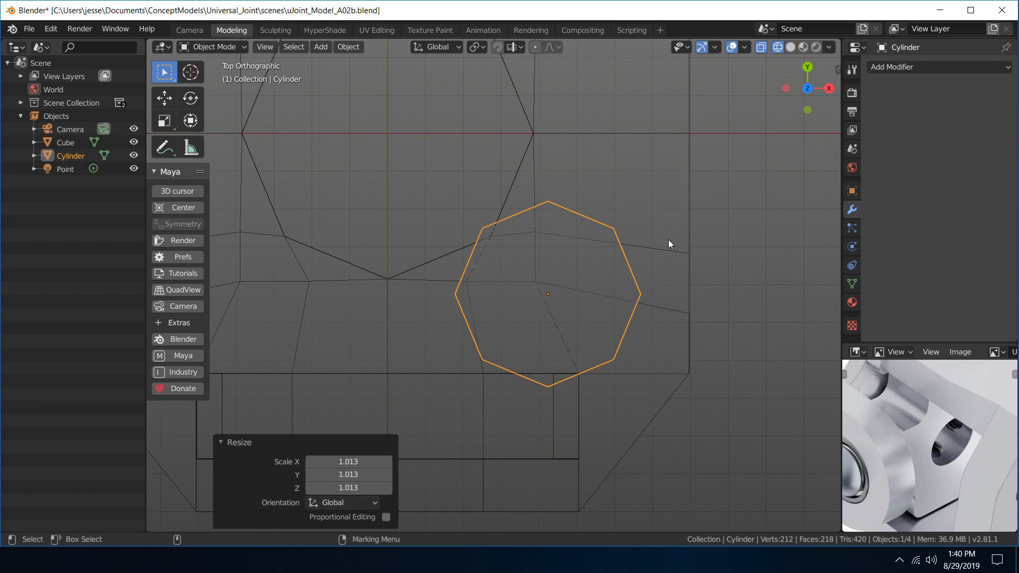
- Compare the cylinder's placement in solid-shaded perspective with the corner holes in the maximized U_Joint_A01.JPG reference
left_click(794, 47)
key("space")
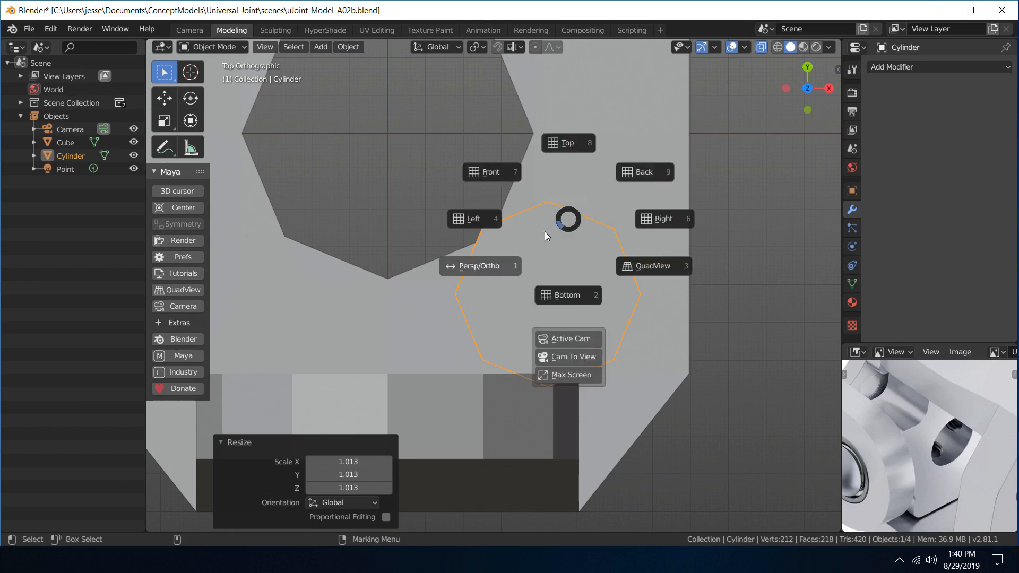
left_click(544, 234)
middle_click_drag(639, 247, 537, 273)
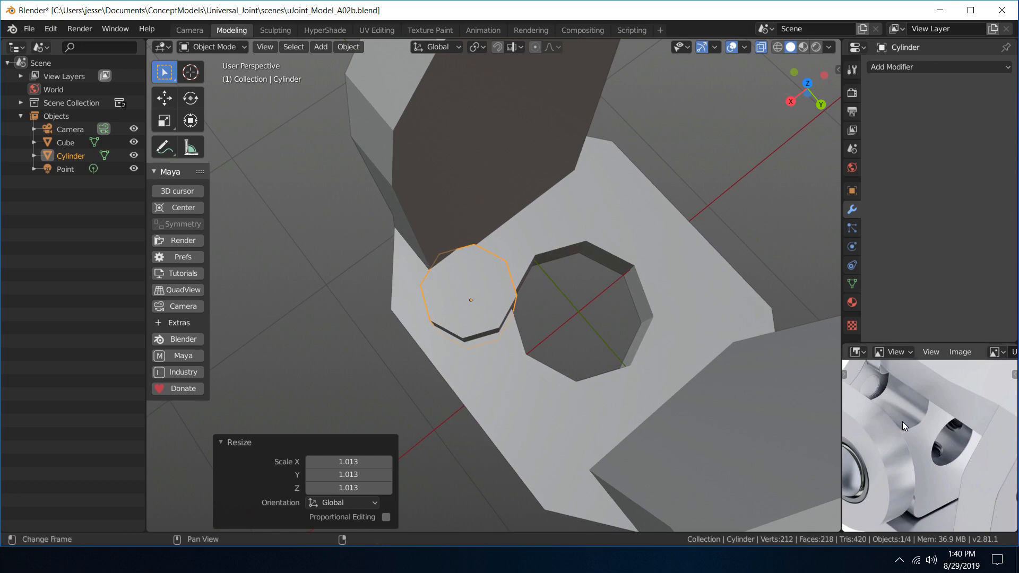
key("ctrl+space")
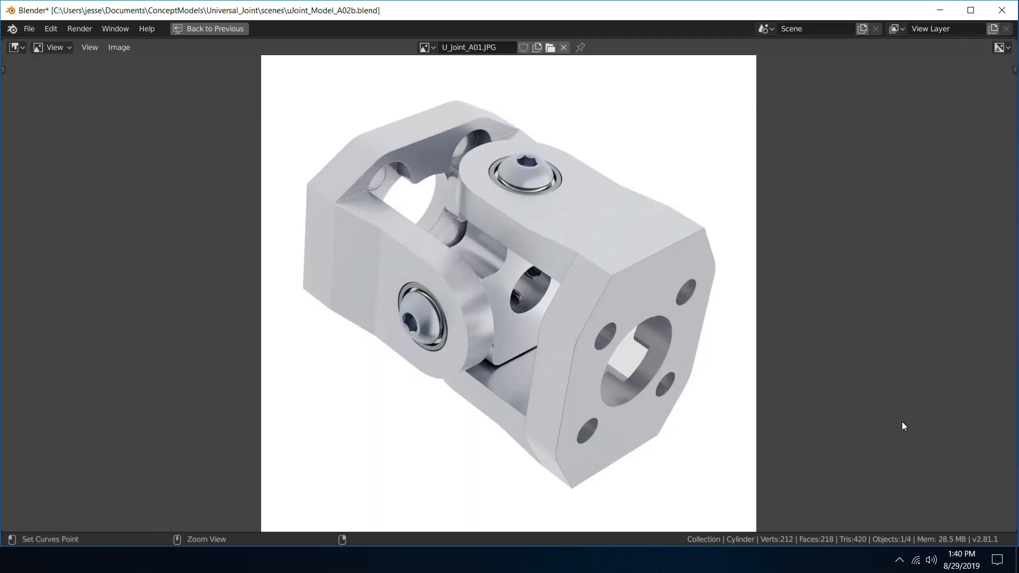
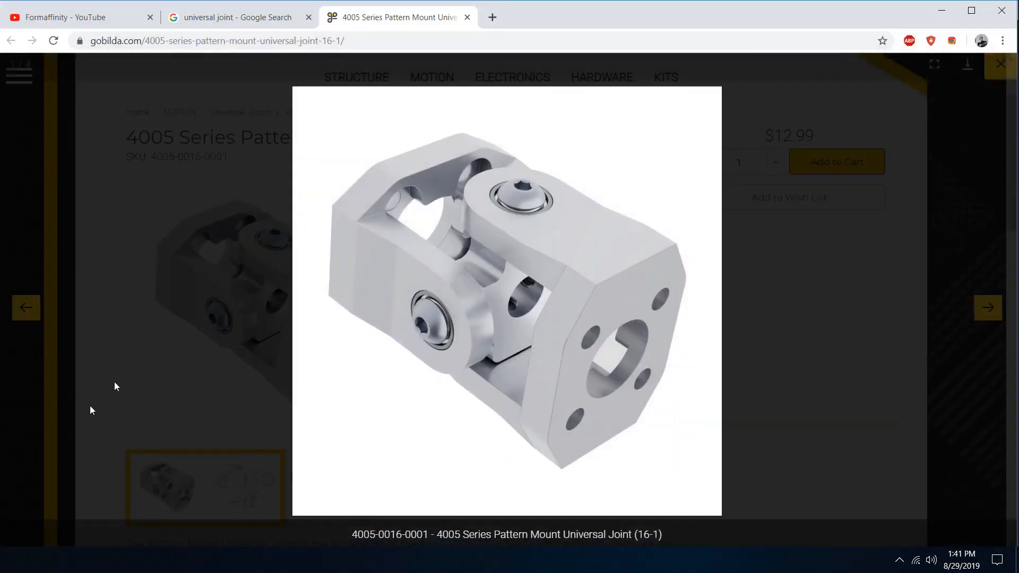
- Switch to the browser and examine the schematic and both Product Insight images on goBILDA's 4005 Series universal joint page
left_click(225, 212)
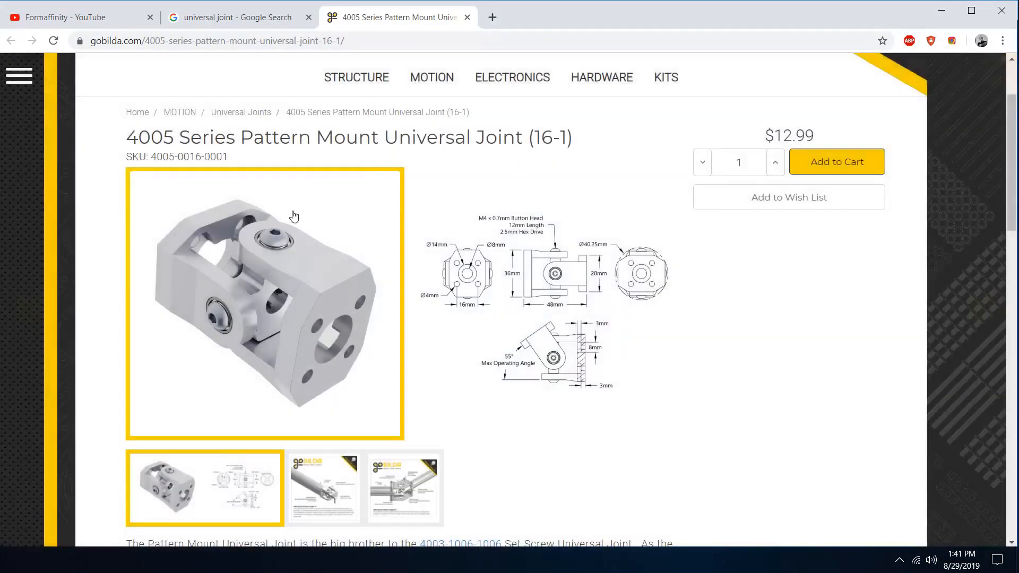
left_click(552, 281)
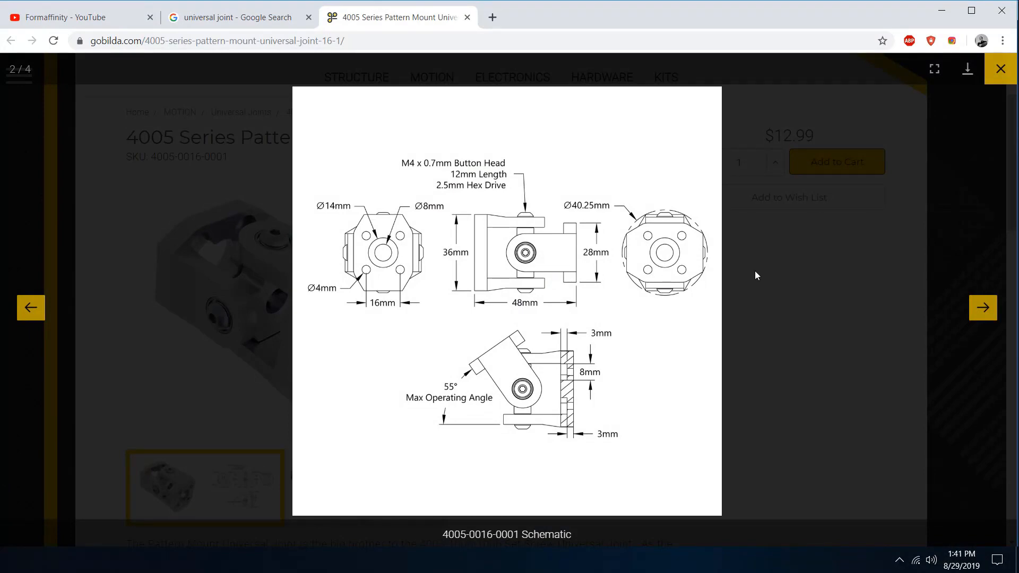
left_click(785, 262)
scroll(785, 262, "down", 2)
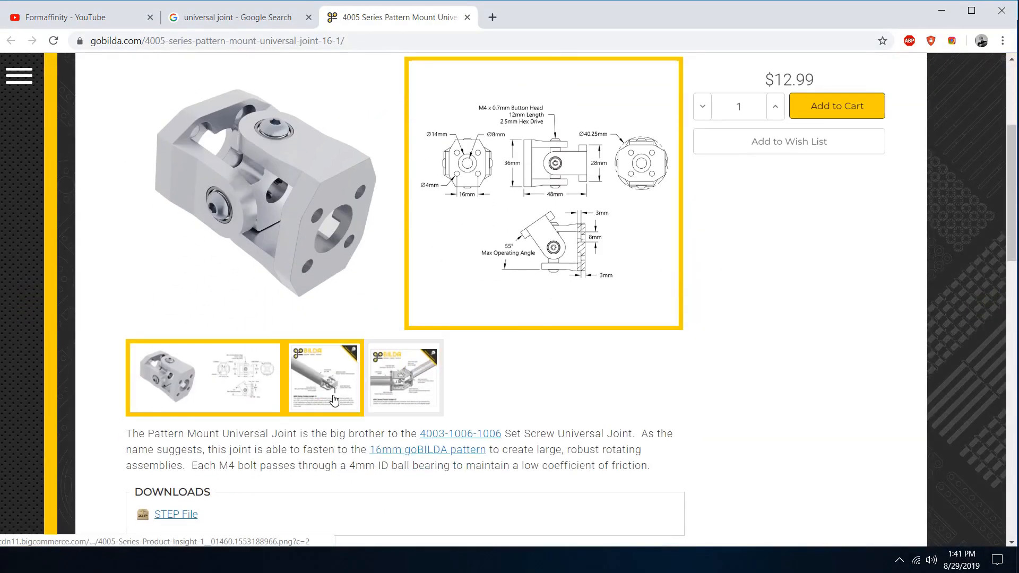
left_click(334, 395)
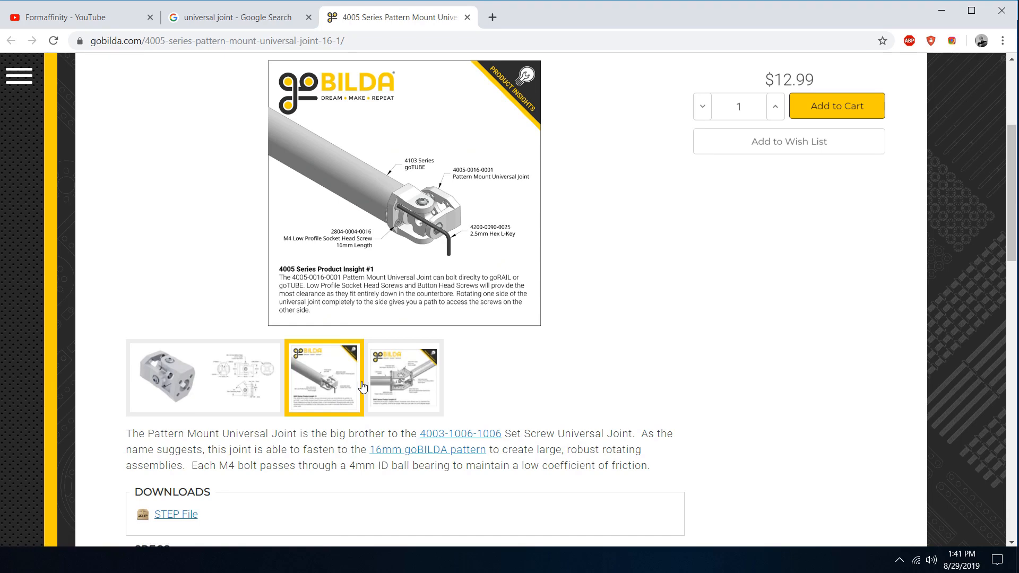
left_click(425, 211)
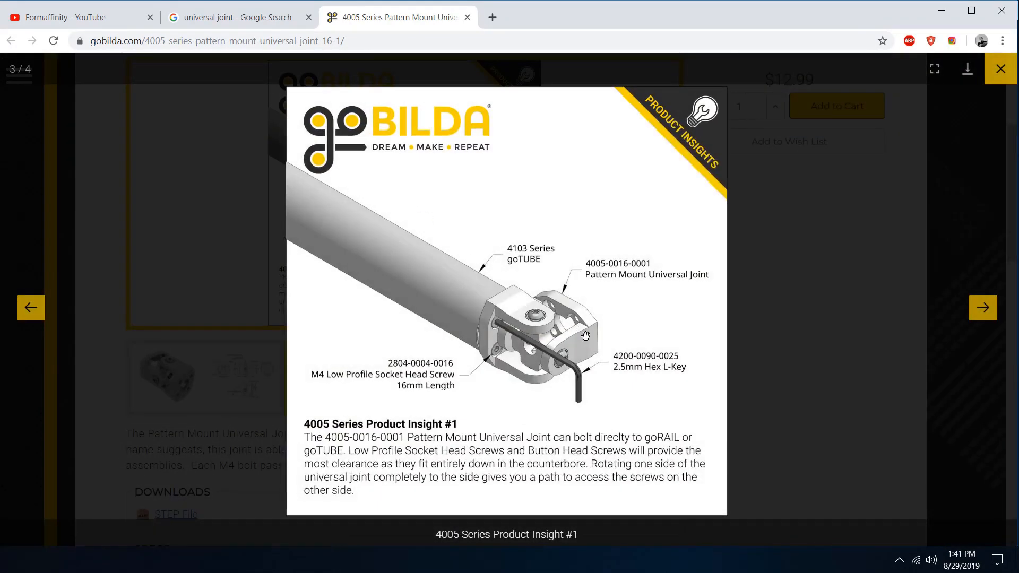
left_click(985, 310)
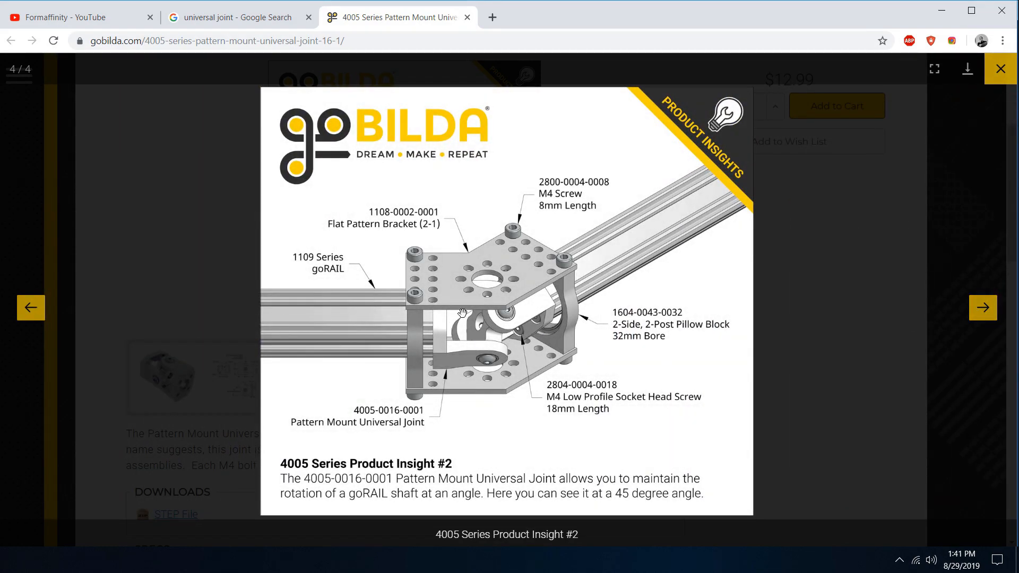
- Close the enlarged product image, switch back to Blender and restore the modeling layout from the maximized reference image
left_click(1000, 68)
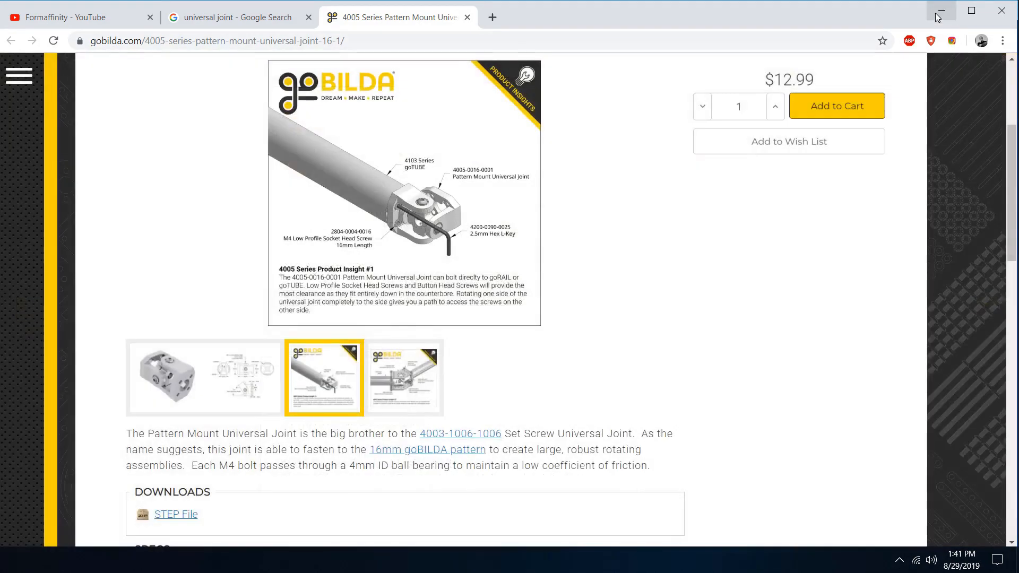
left_click(941, 10)
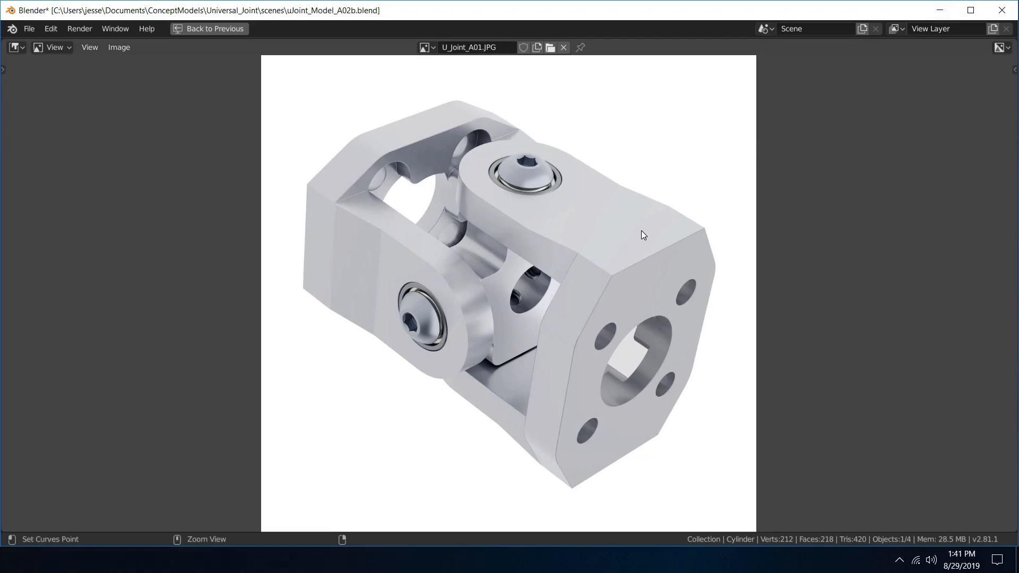
key("ctrl+space")
middle_click_drag(548, 301, 516, 260)
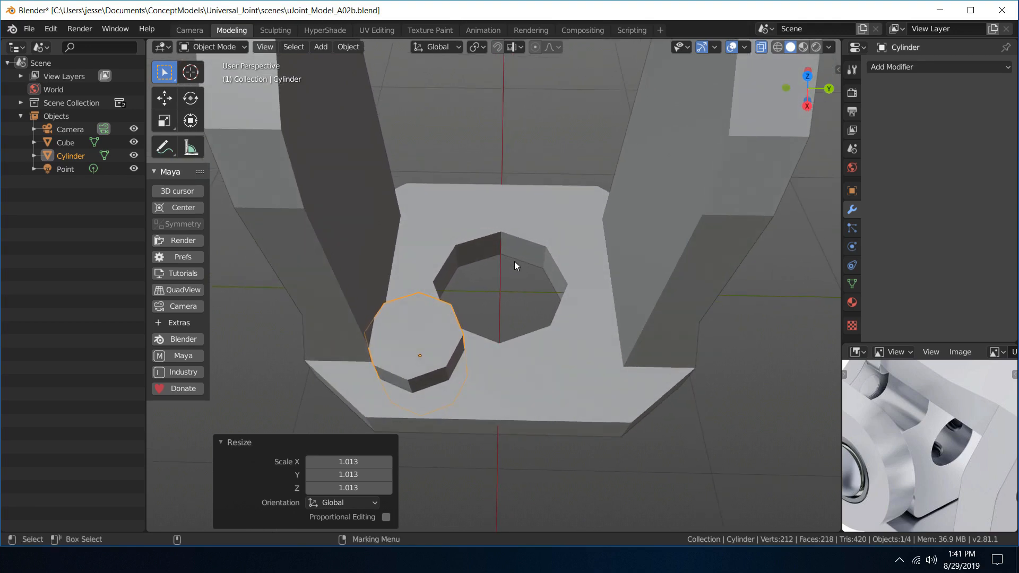
- Add a two-count Array modifier to the cylinder with a relative X offset of -1.7
left_click(926, 67)
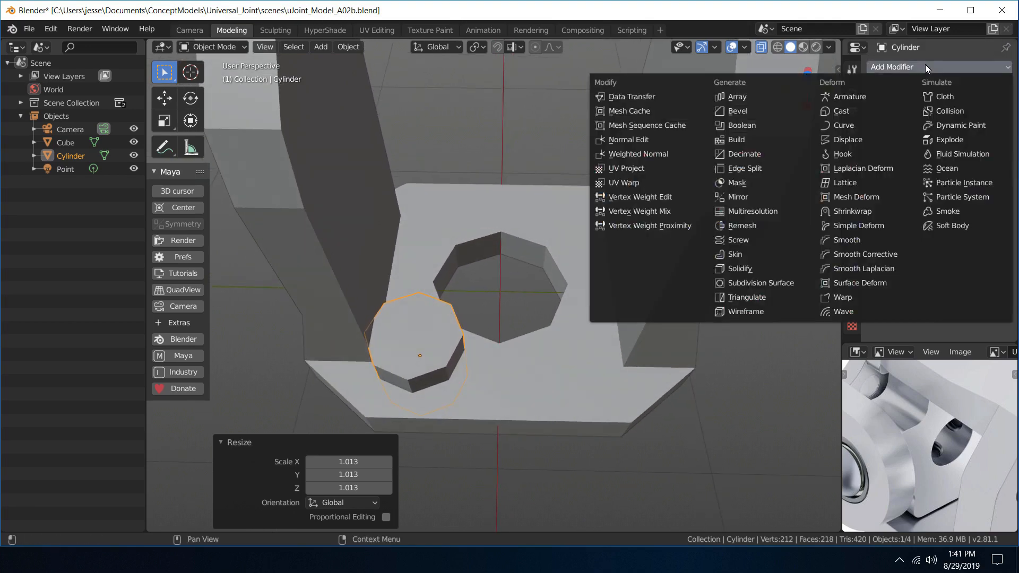
left_click(764, 98)
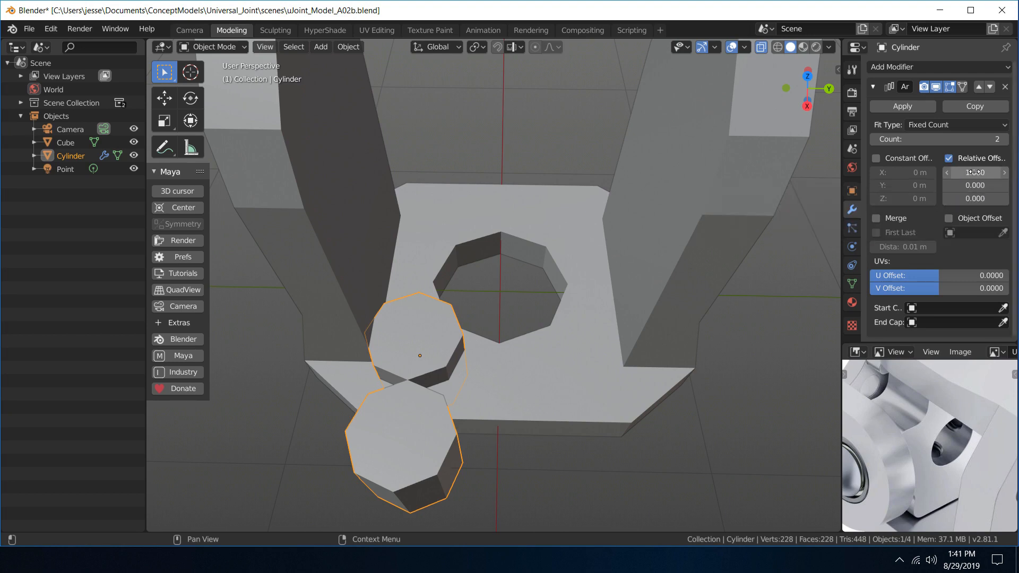
scroll(641, 275, "down", 8)
scroll(641, 274, "up", 8)
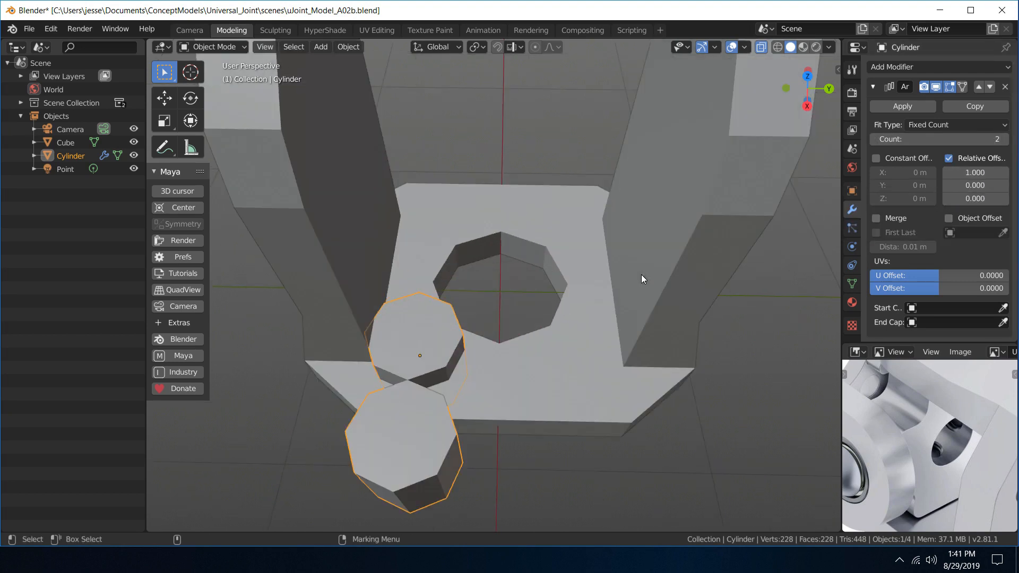
left_click_drag(976, 172, 936, 172)
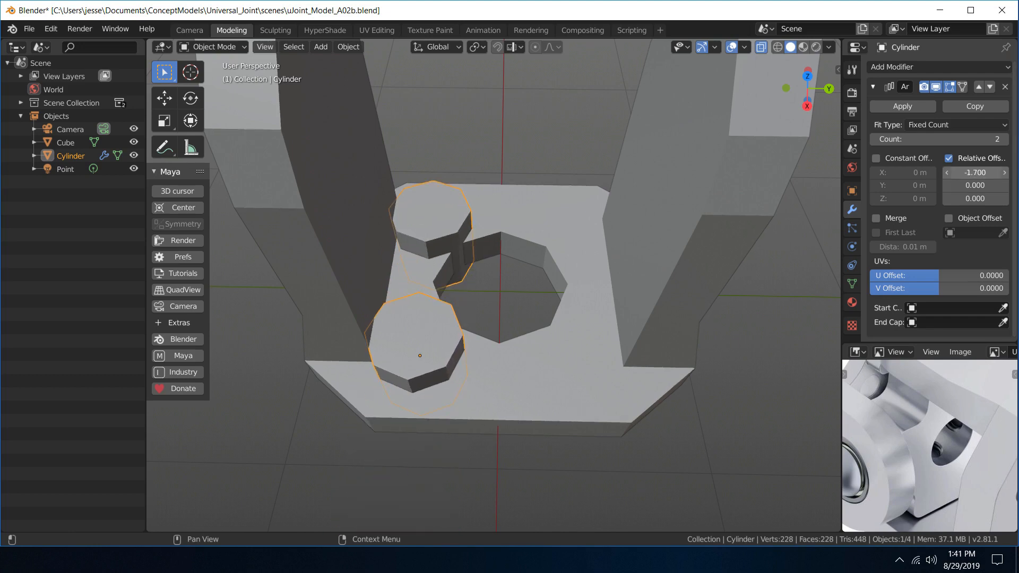
- Refine the array's relative X offset to -1.72 and check the two cylinders' spacing against the center hole
middle_click_drag(591, 263, 553, 257)
scroll(519, 254, "up", 3)
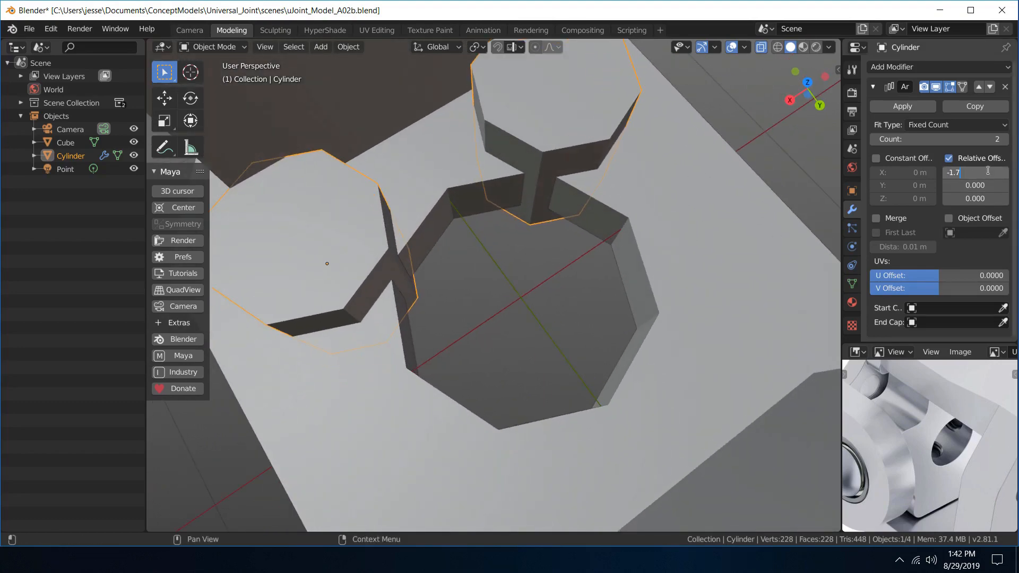
type("2")
key("Tab")
key("Return")
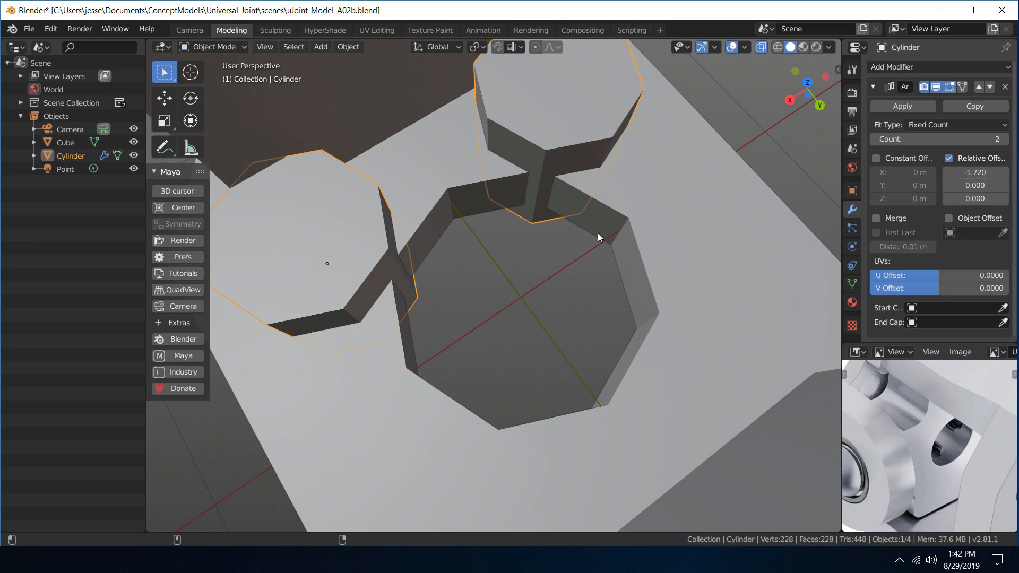
key("alt+a")
mouse_move(523, 246)
middle_mouse_down()
mouse_move(485, 199)
mouse_move(416, 212)
mouse_move(445, 234)
mouse_move(528, 239)
middle_mouse_up()
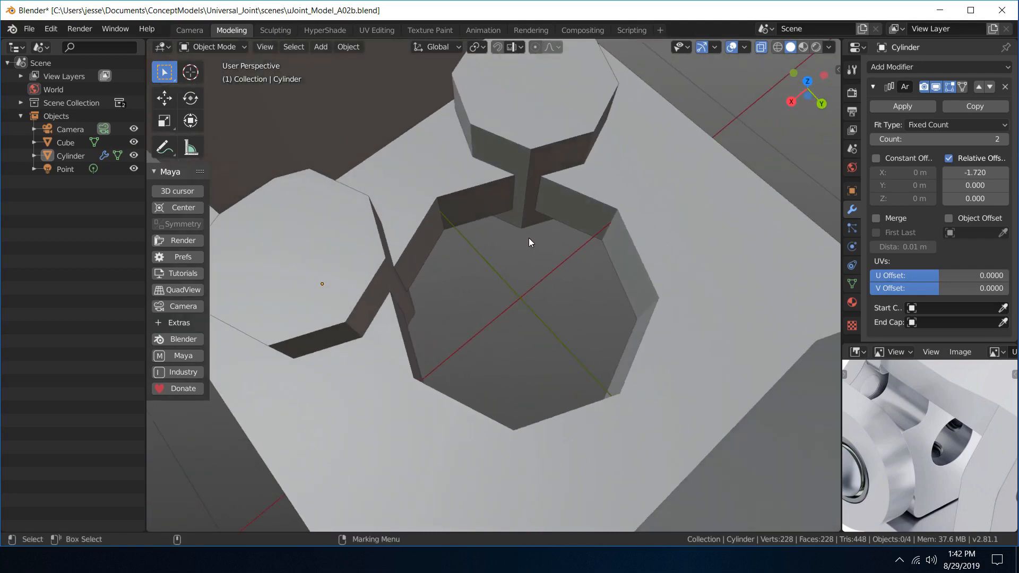
left_click(341, 236)
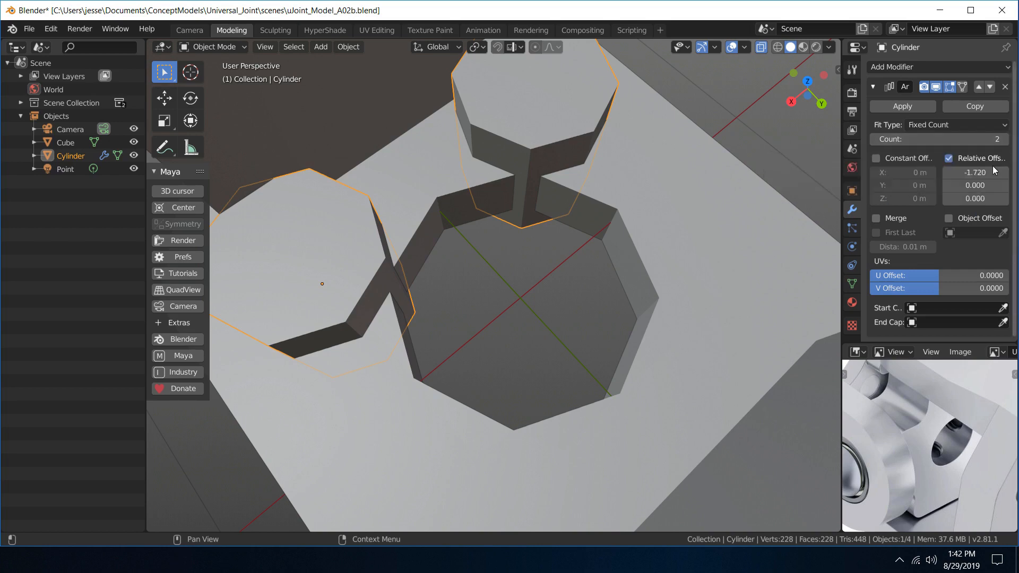
scroll(602, 269, "down", 5)
middle_click_drag(602, 269, 499, 227)
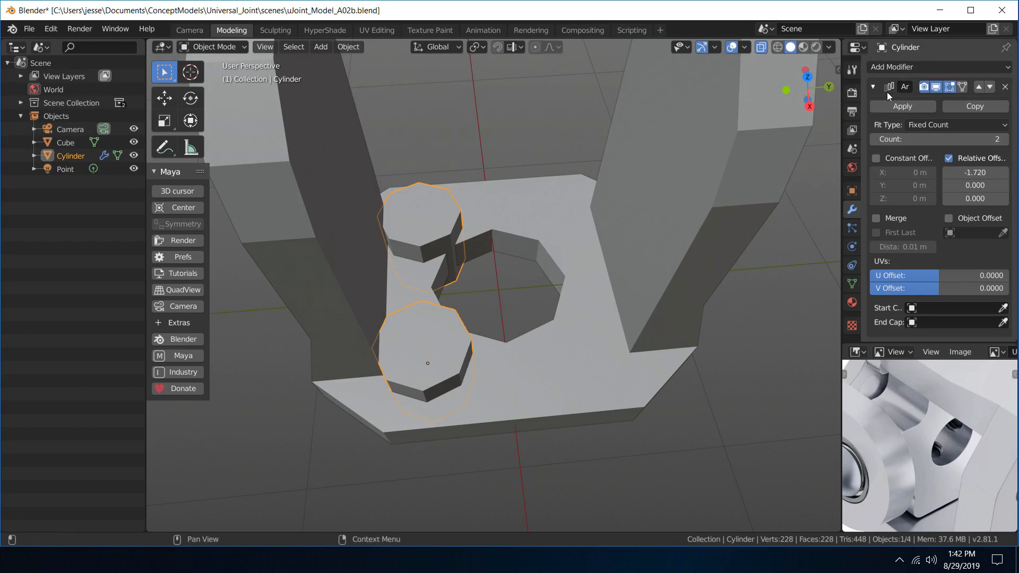
- Add a second two-count Array modifier to the cylinder with relative offsets of 0 in X and 1 in Y
left_click(900, 106)
left_click(893, 68)
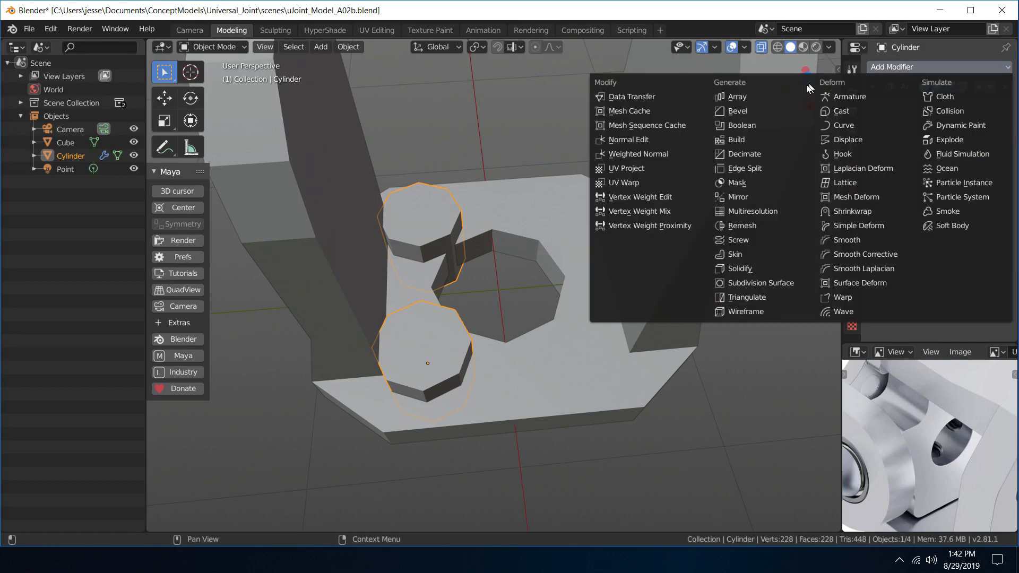
left_click(772, 96)
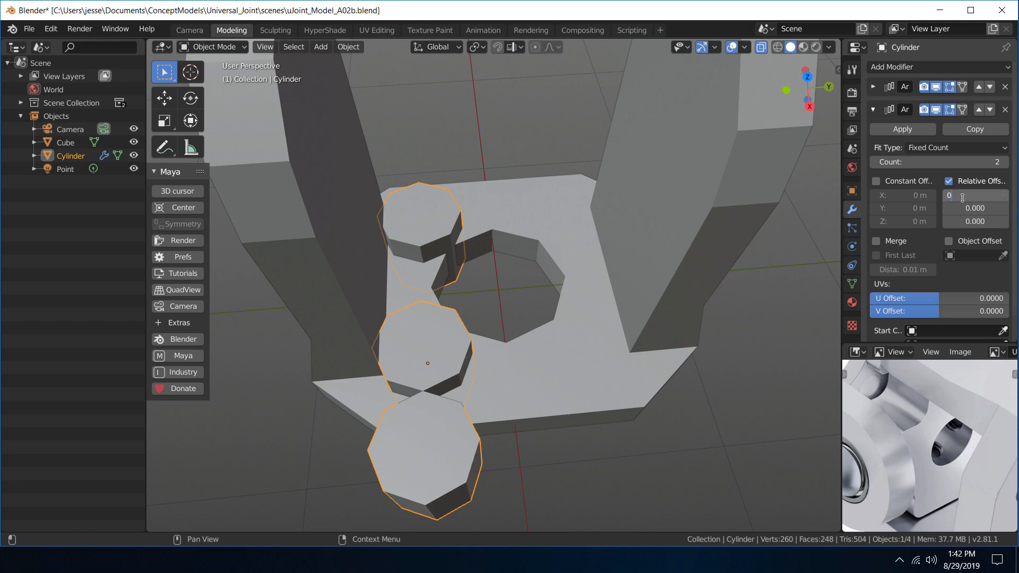
key("Tab")
type("0.0")
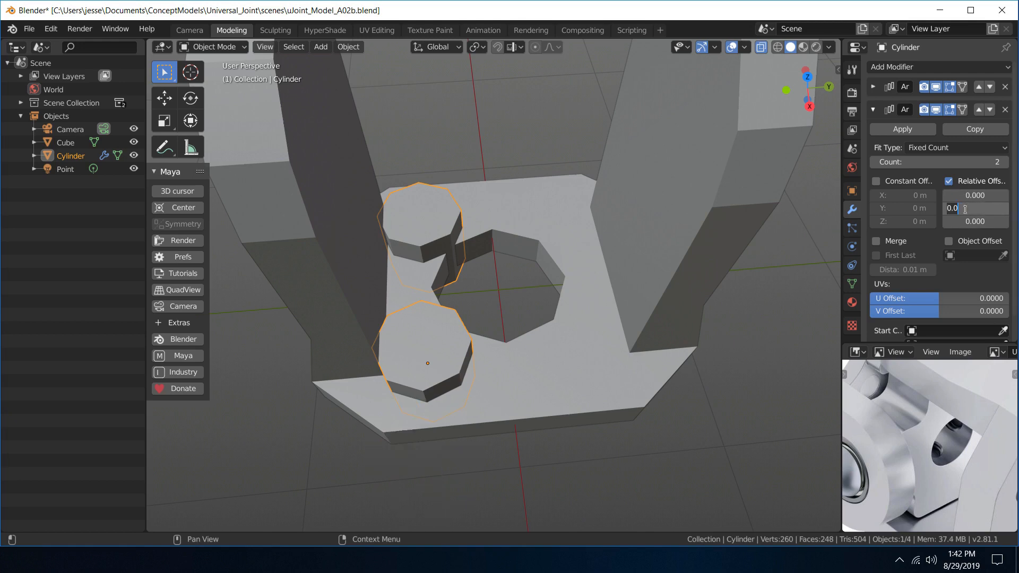
key("Tab")
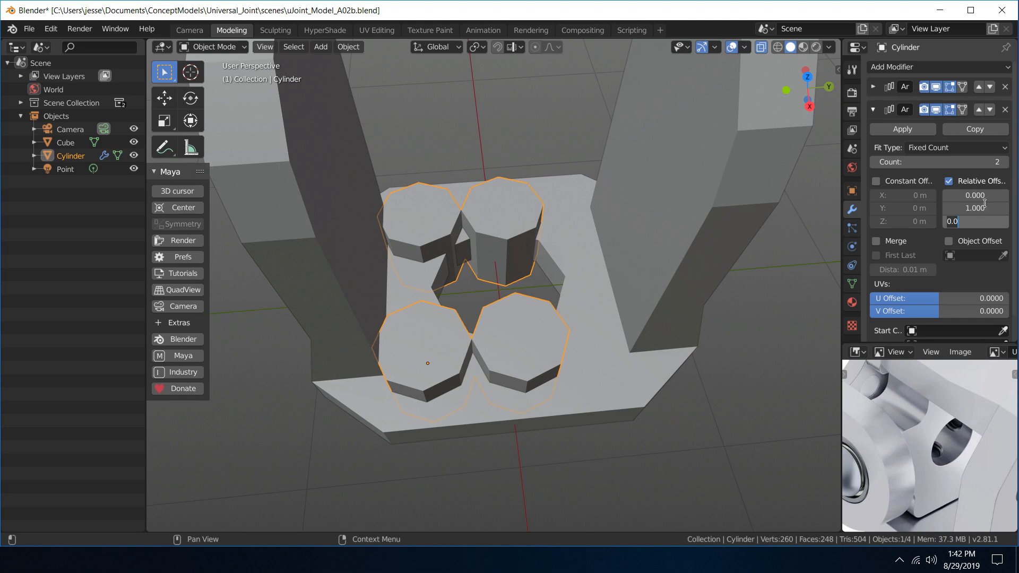
key("Return")
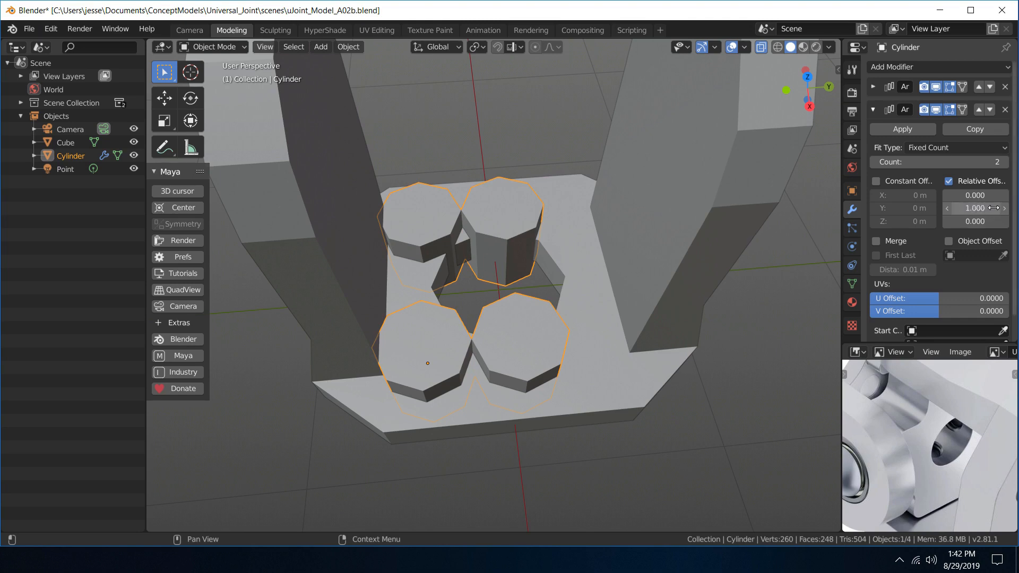
- Match the second array's relative Y offset to the first array's spacing by setting it to 1.72
left_click(875, 87)
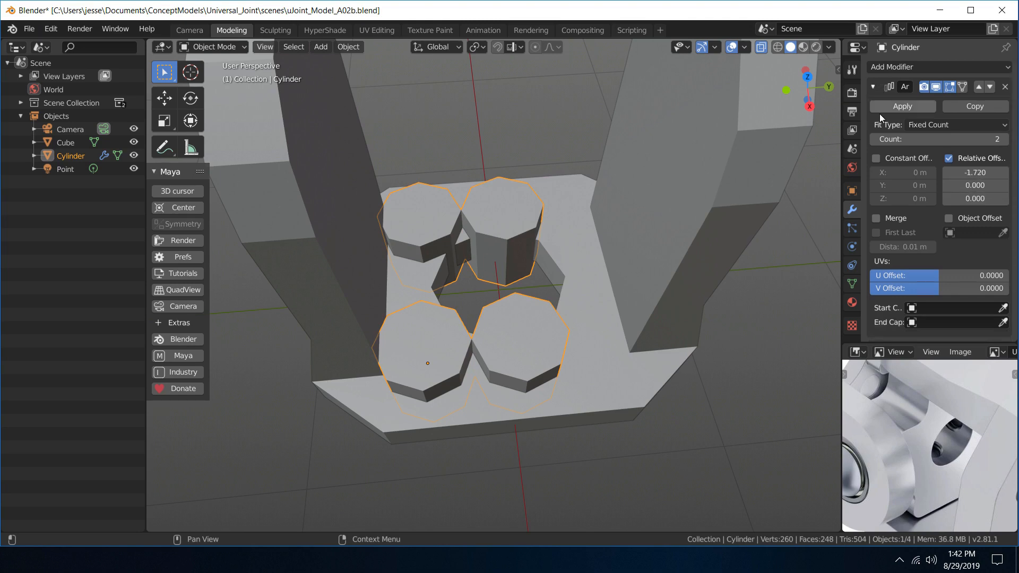
double_click(969, 172)
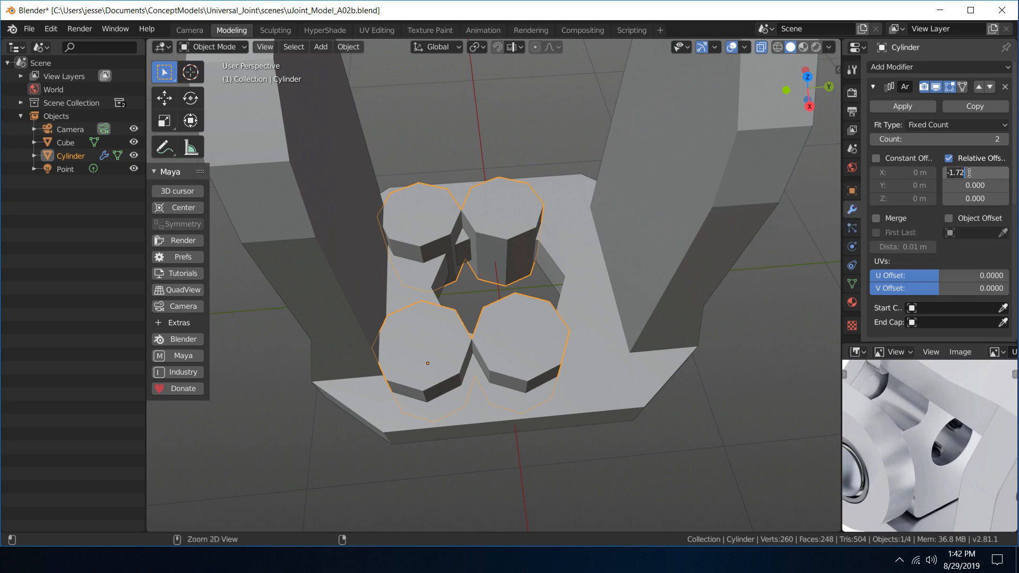
left_click(878, 88)
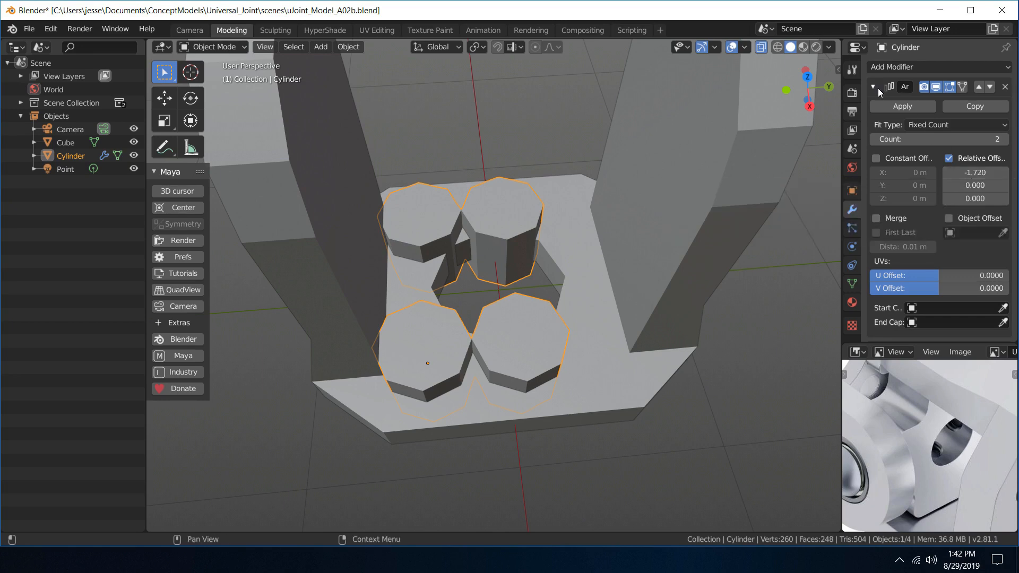
left_click(872, 88)
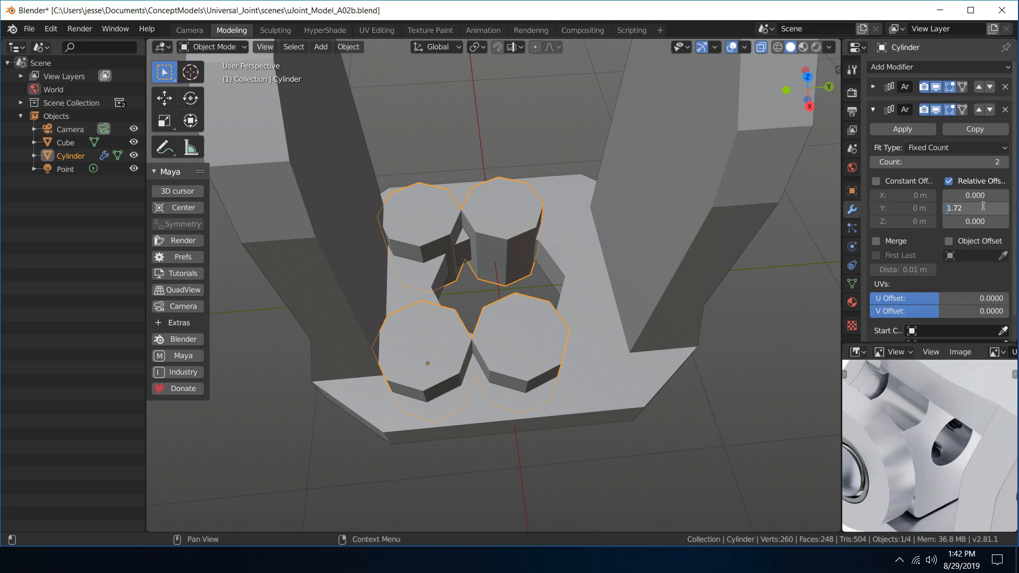
key("Return")
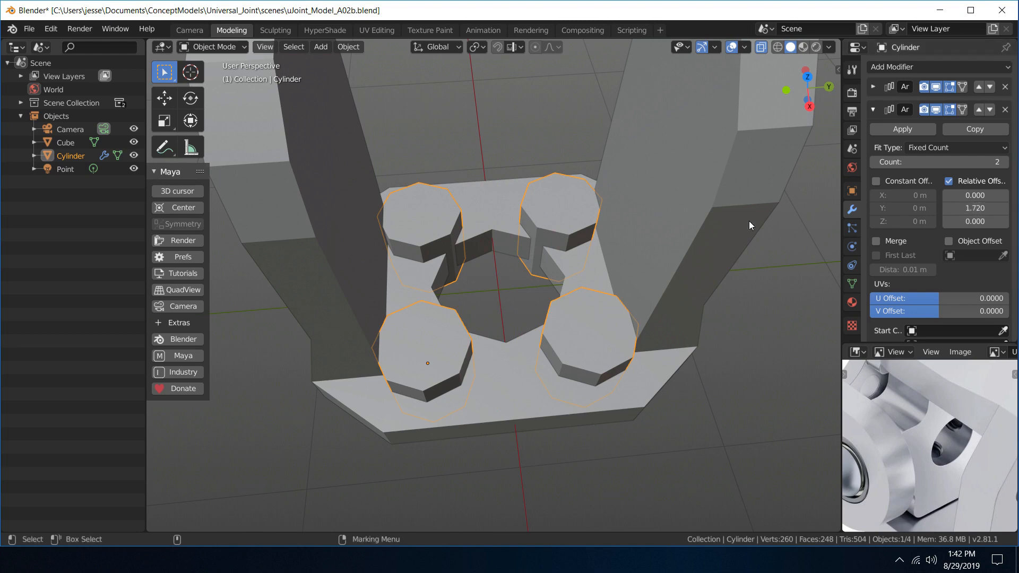
- Deselect the four arrayed cylinders and save the scene file
left_click(493, 129)
mouse_move(492, 129)
middle_mouse_down()
mouse_move(556, 158)
mouse_move(642, 162)
mouse_move(715, 146)
mouse_move(761, 115)
mouse_move(489, 118)
mouse_move(419, 69)
mouse_move(486, 157)
mouse_move(553, 97)
mouse_move(459, 71)
mouse_move(504, 106)
mouse_move(499, 93)
mouse_move(483, 142)
mouse_move(488, 127)
middle_mouse_up()
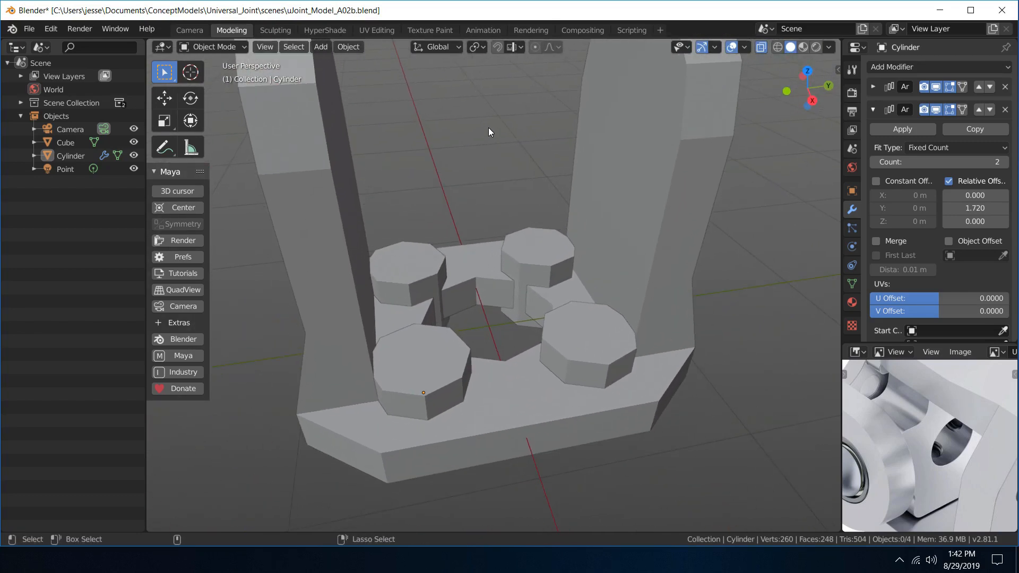
key("ctrl+s")
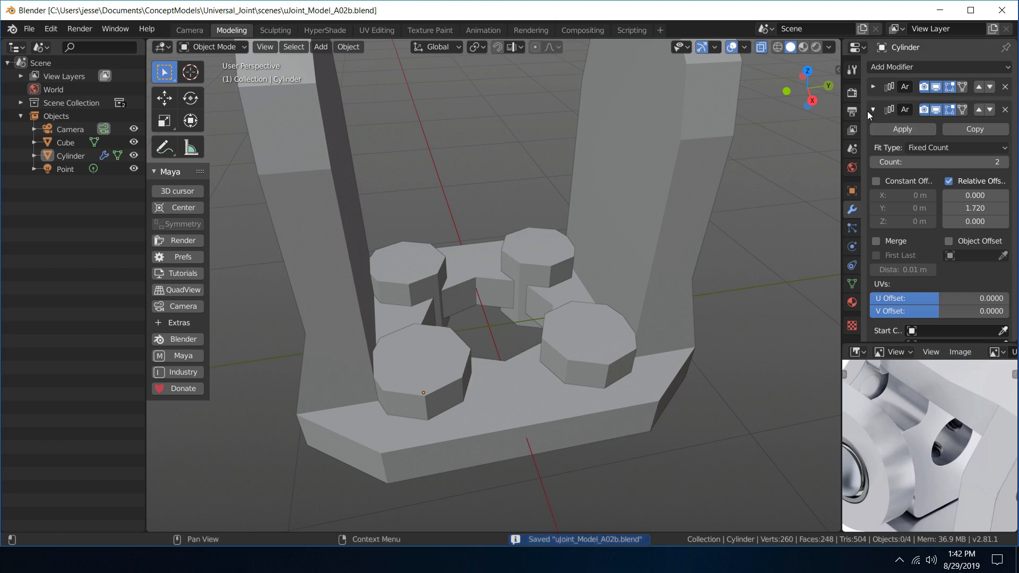
- Apply both Array modifiers on the cylinder, the Y-offset one before the X-offset one
left_click(874, 88)
left_click(874, 87)
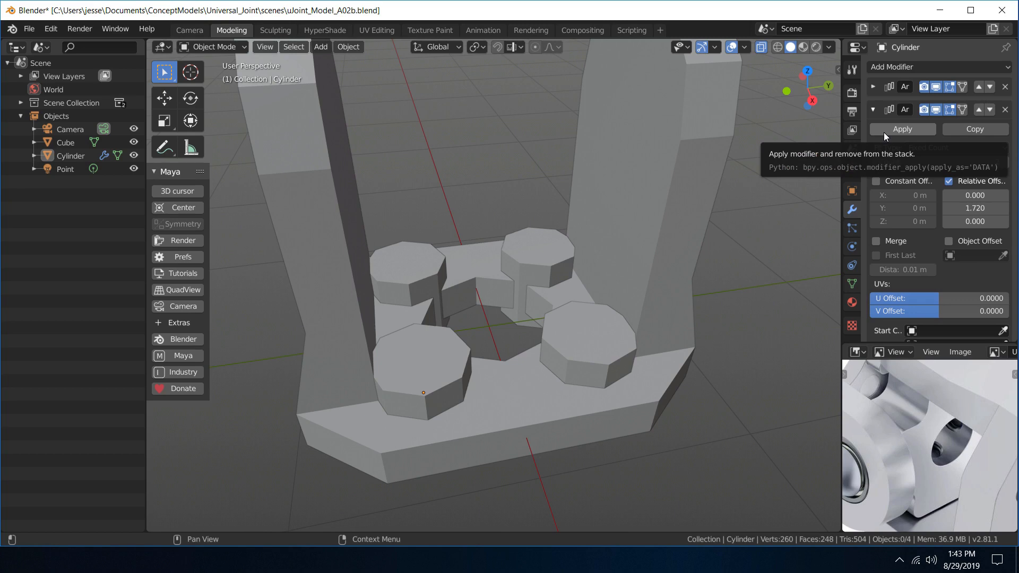
left_click(884, 132)
left_click(873, 86)
left_click(893, 107)
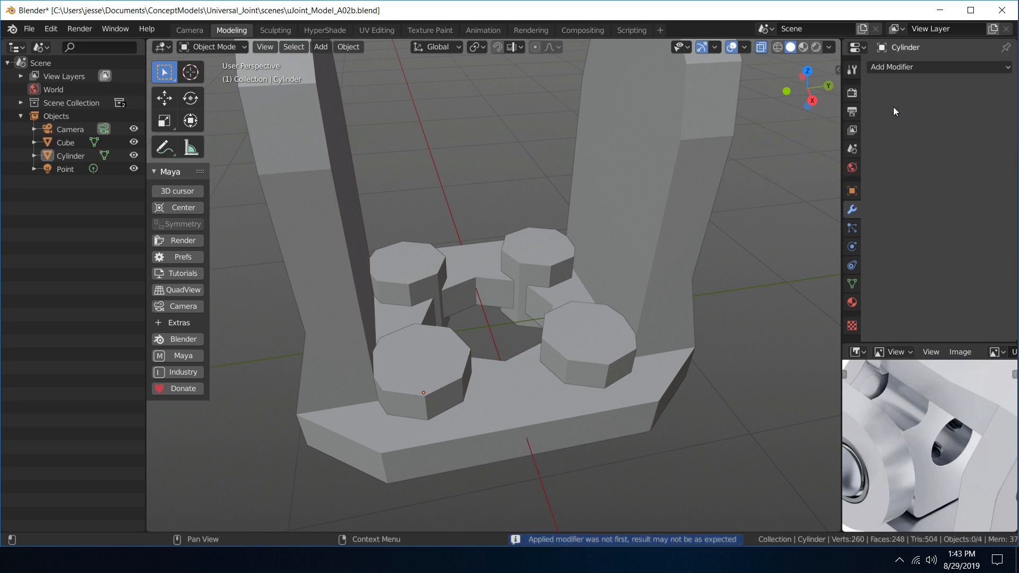
- In vertex edit mode, select the bottom vertices of all four cylinders and move them up 0.165 m along Z
left_click(415, 255)
left_click_drag(539, 216, 520, 160, "alt")
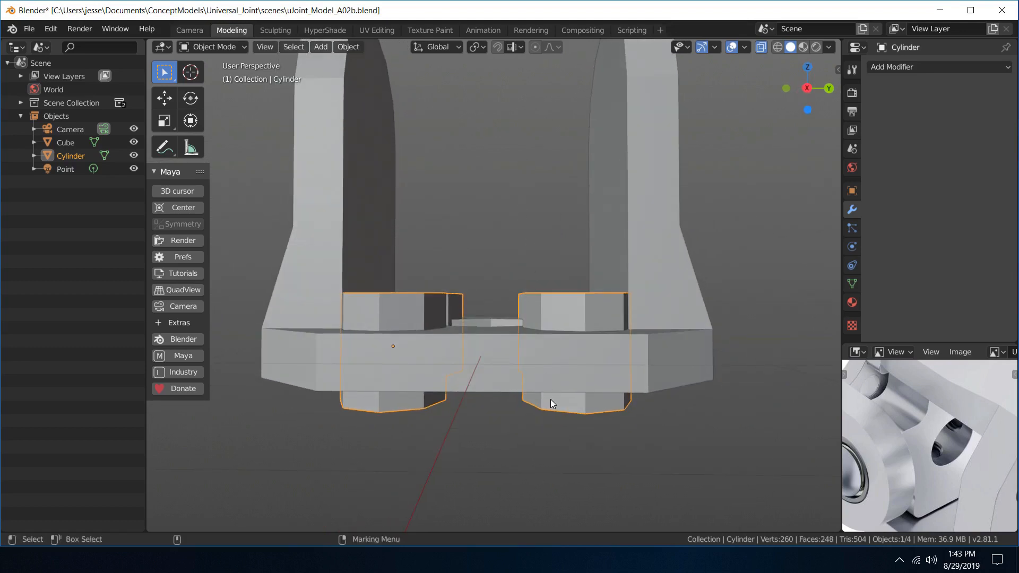
right_click_drag(568, 408, 493, 360)
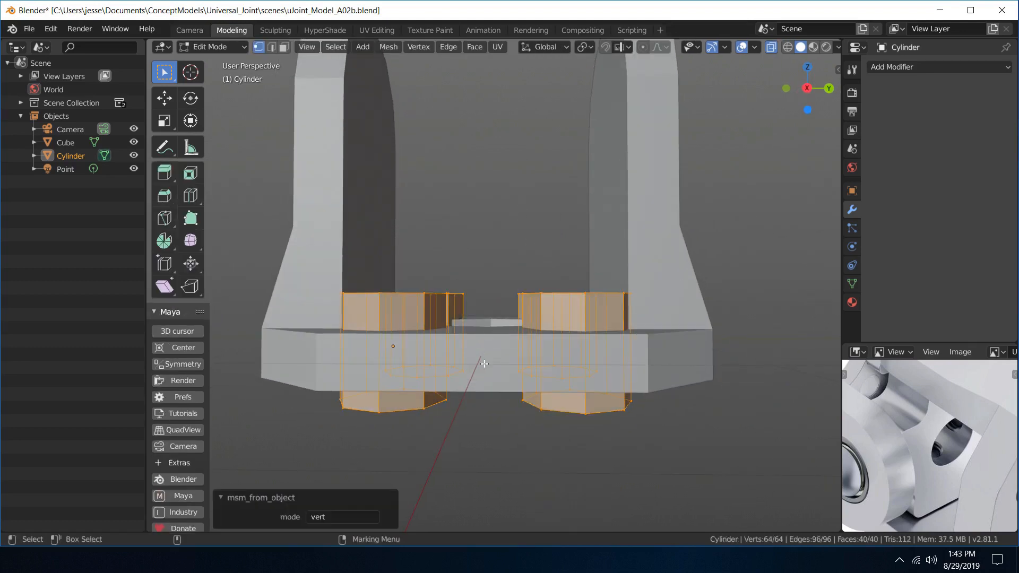
scroll(490, 358, "down", 4)
mouse_move(490, 359)
left_mouse_down("alt")
mouse_move(382, 364)
mouse_move(484, 340)
mouse_move(483, 364)
left_mouse_up("alt")
left_click_drag(354, 380, 610, 366)
scroll(611, 368, "up", 5)
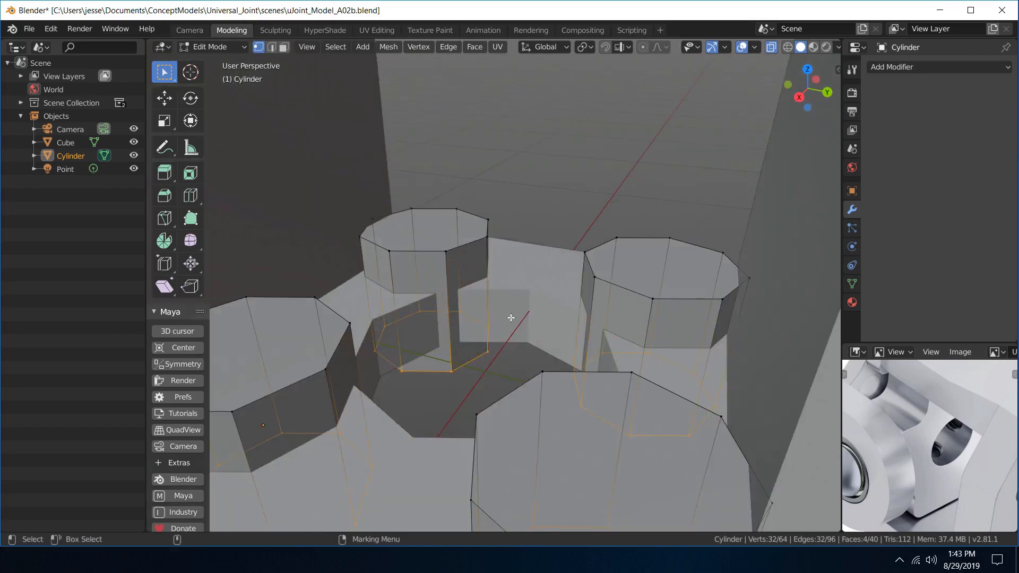
key("w")
left_click_drag(482, 392, 492, 354)
- In right orthographic view, move the selected bottom vertices of the four cylinders up about 0.04 m along Z
key("space")
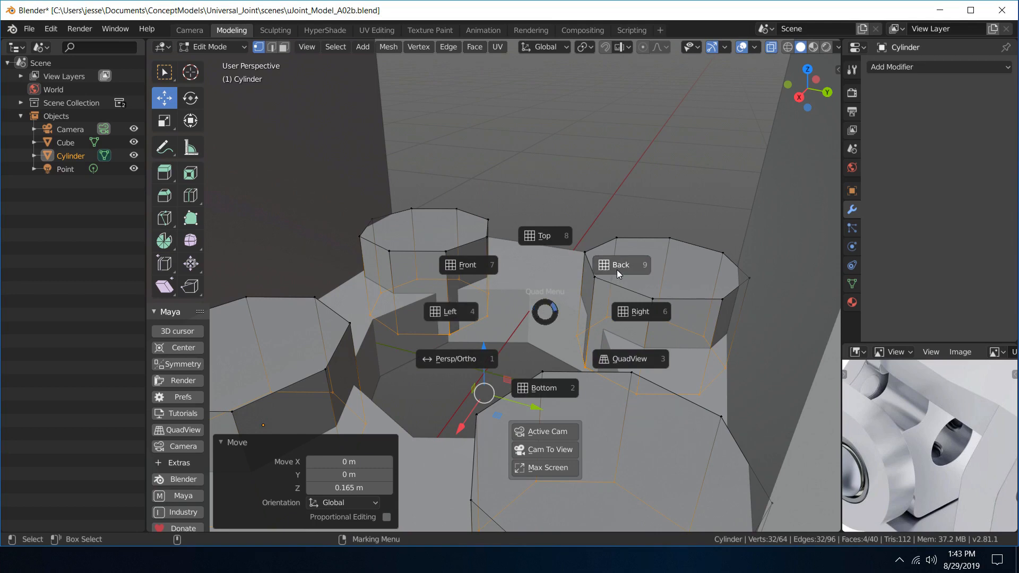
left_click(617, 270)
key("grave")
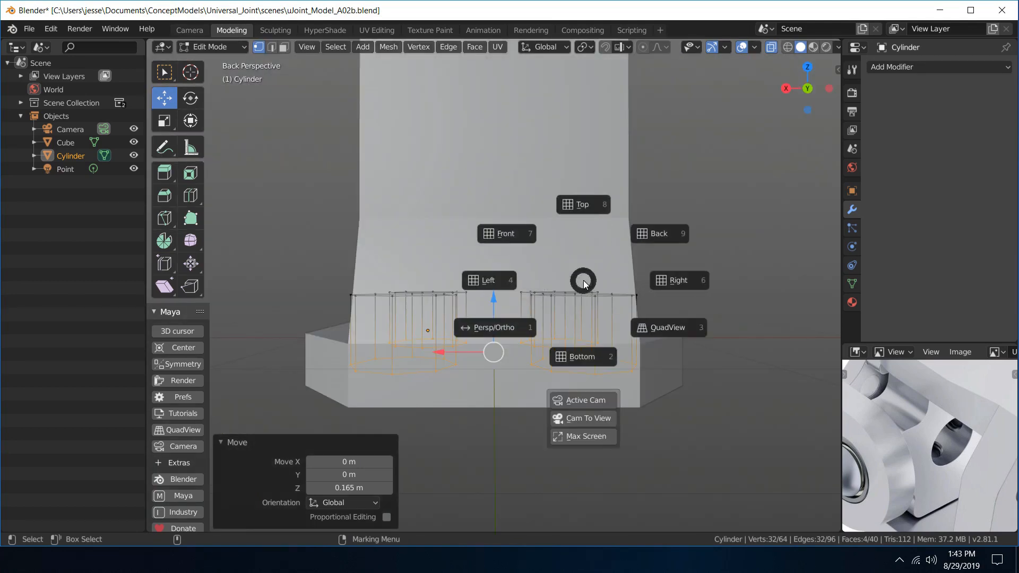
left_click(666, 287)
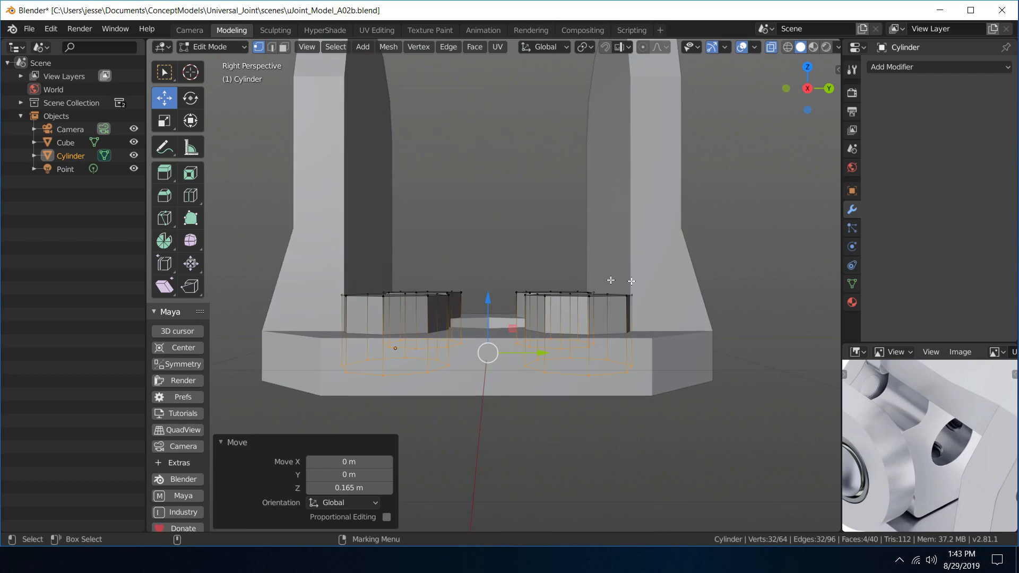
key("grave")
left_click(511, 273)
key("grave")
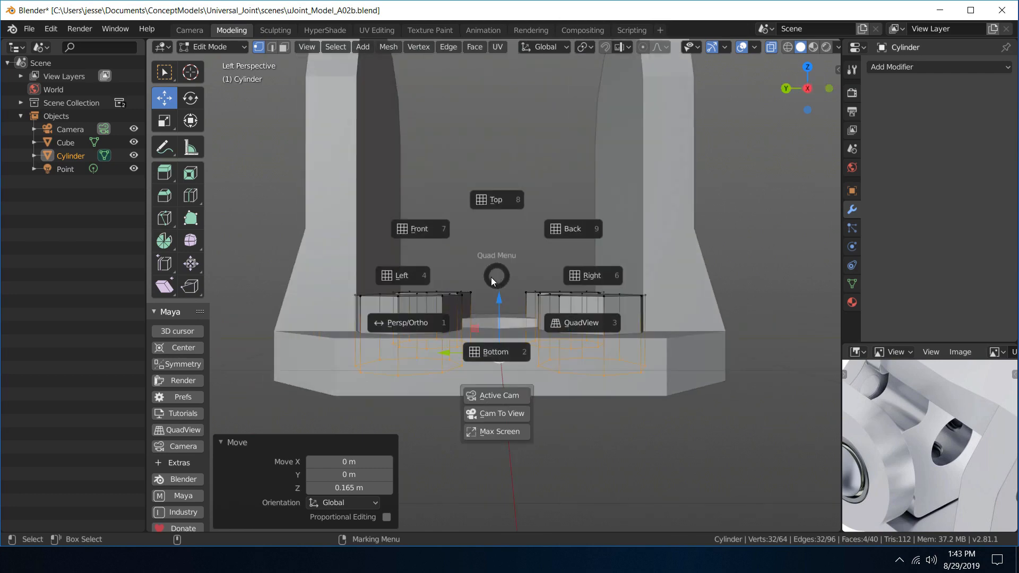
left_click(577, 255)
key("grave")
left_click(512, 315)
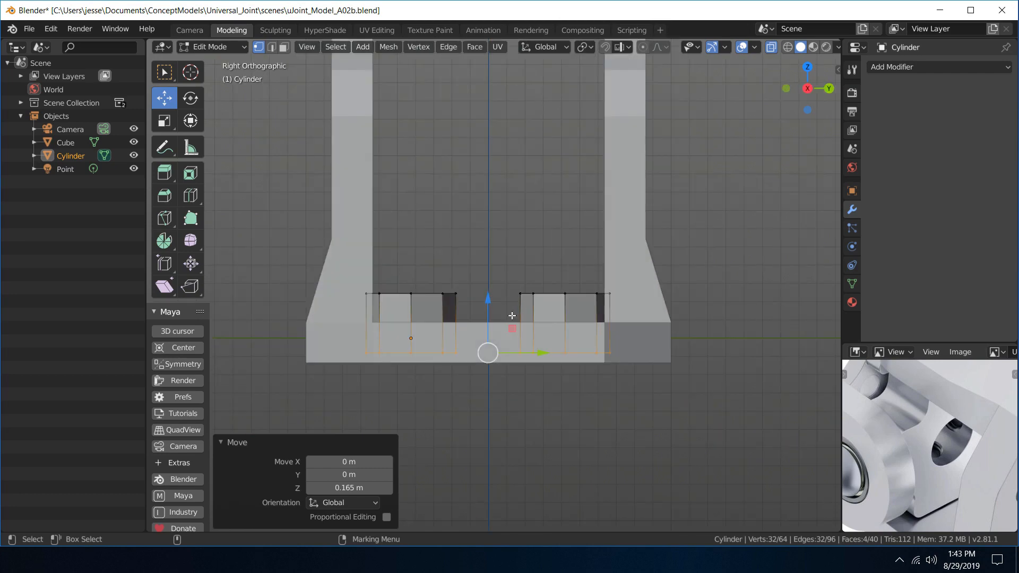
left_click_drag(487, 301, 491, 296)
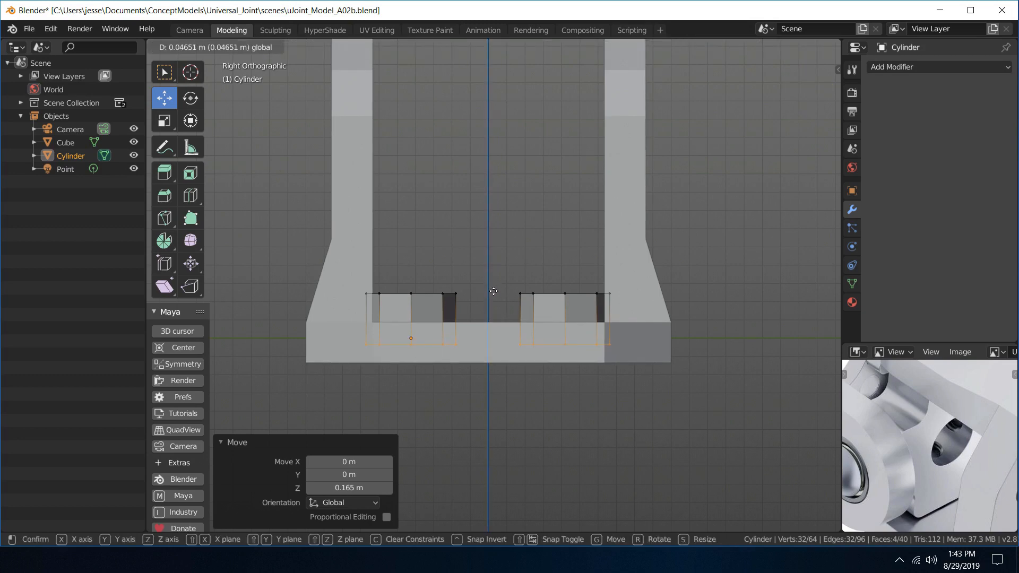
left_click_drag(494, 292, 494, 292)
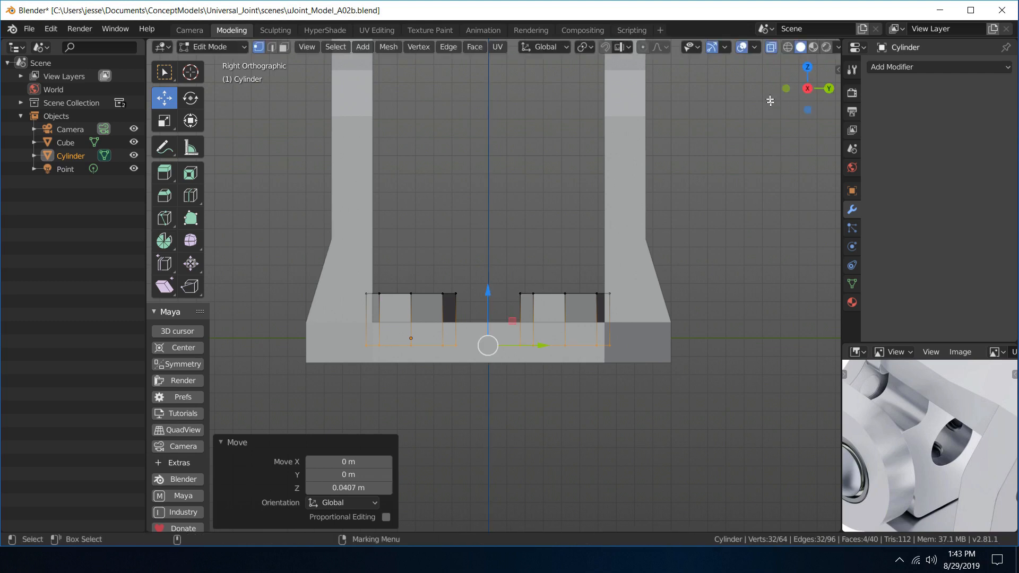
- Check the cylinders in wireframe shading, fine-tune their bottom vertices by about -0.0034 m along Z, and restore solid shading
left_click(787, 47)
scroll(598, 318, "up", 5)
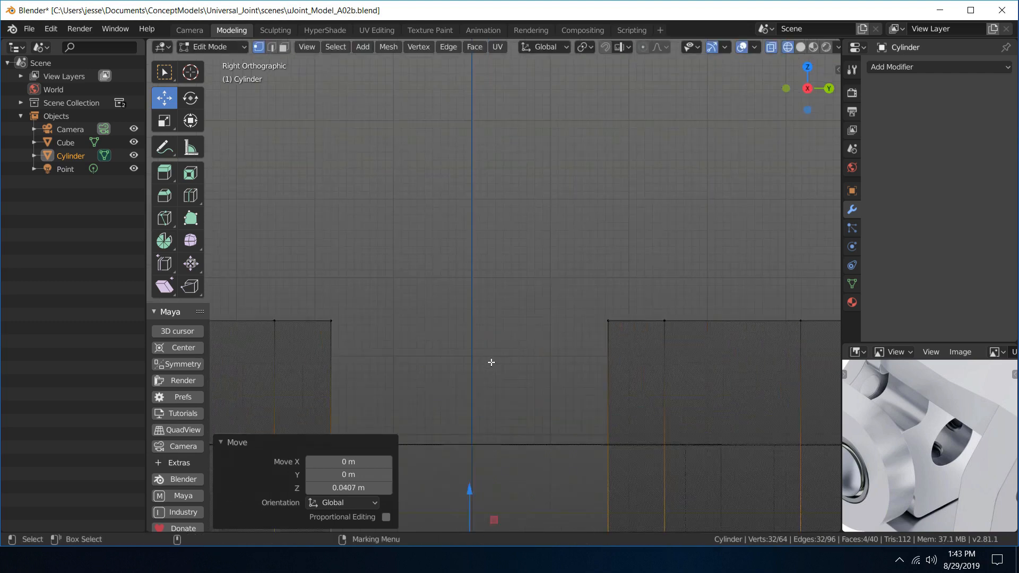
scroll(492, 359, "down", 5)
scroll(500, 374, "up", 4)
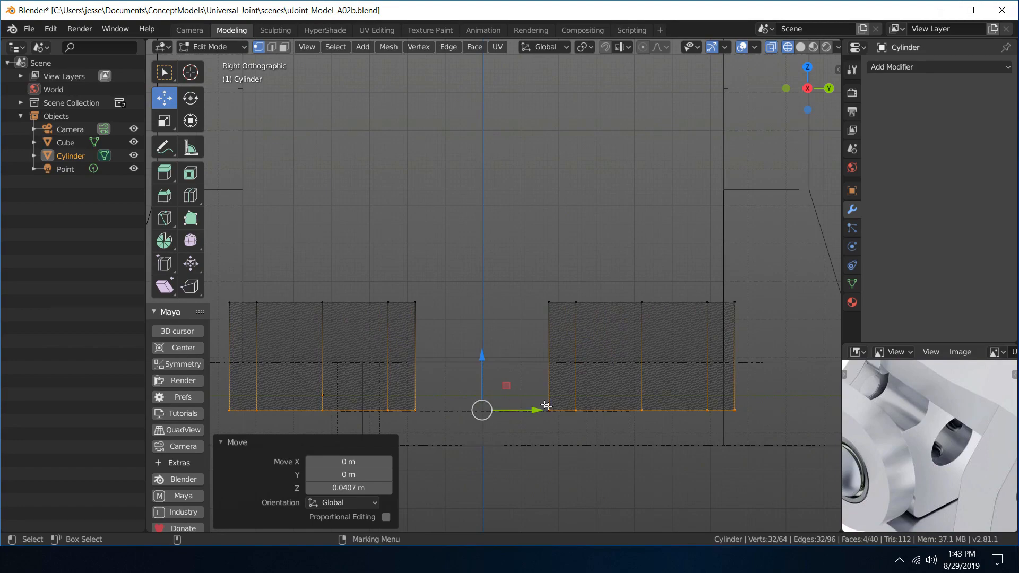
scroll(603, 345, "up", 6)
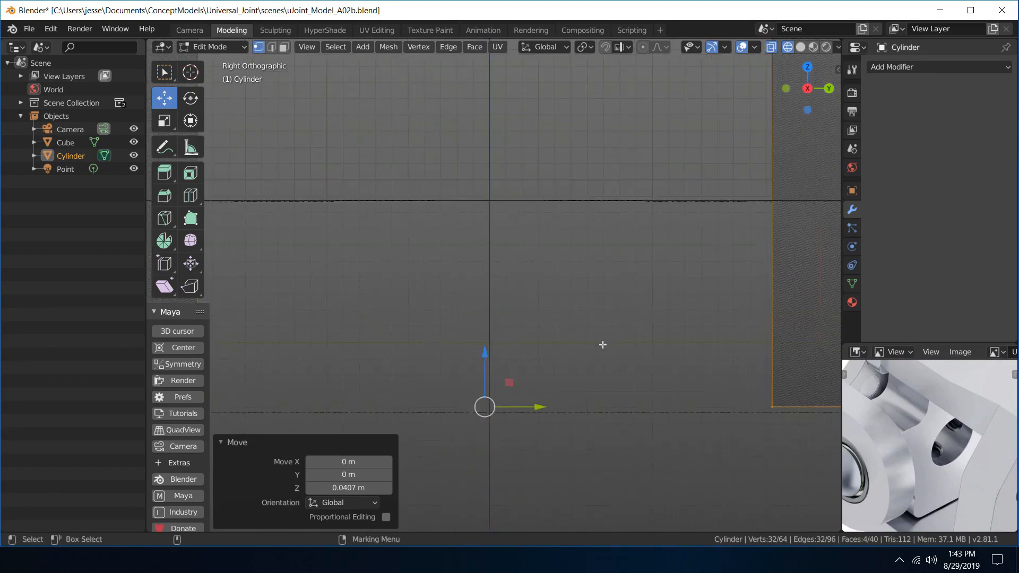
scroll(603, 345, "down", 3)
mouse_move(496, 304)
left_mouse_down()
mouse_move(484, 290)
mouse_move(497, 296)
left_mouse_up()
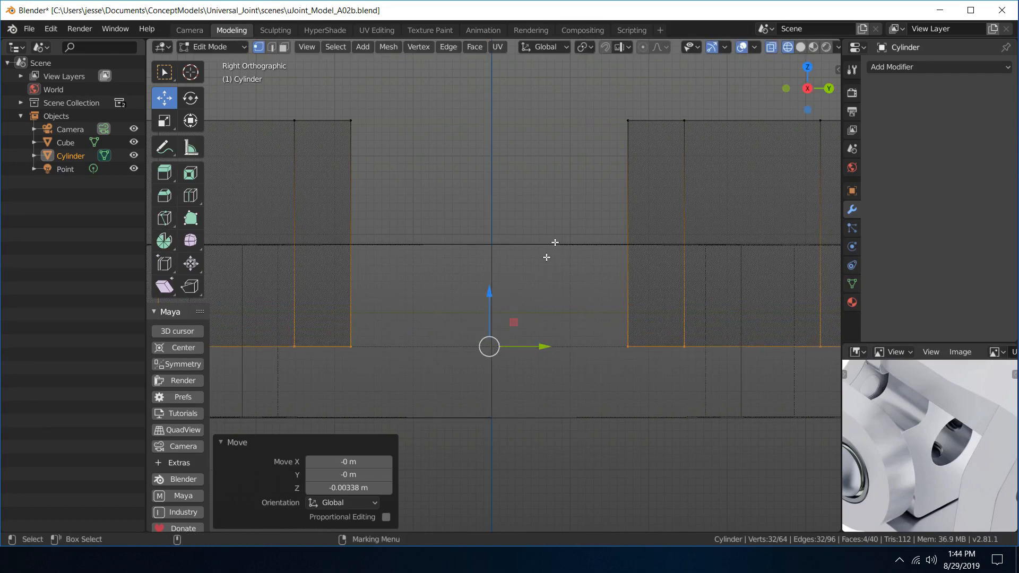
left_click(800, 48)
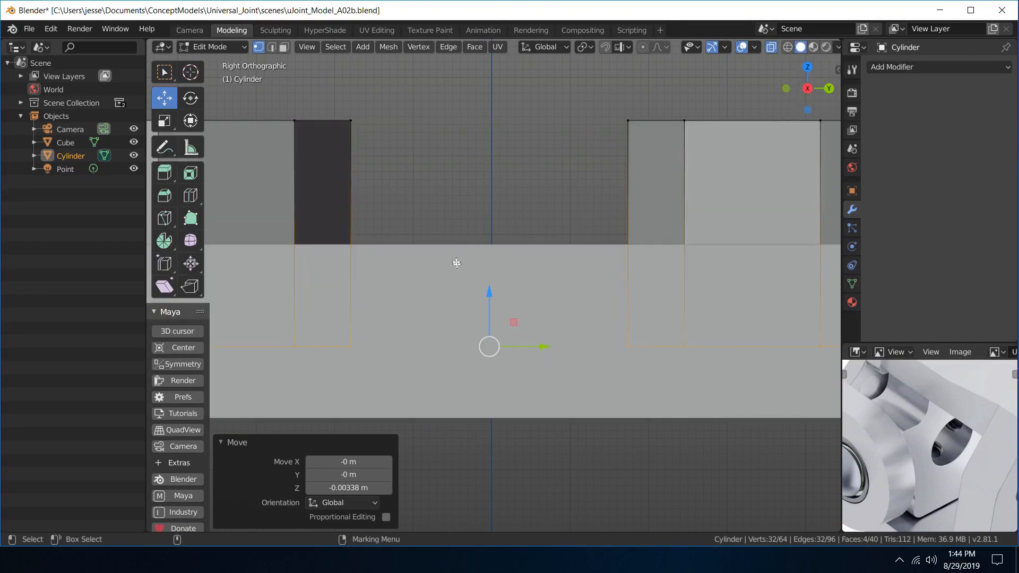
- Return to perspective view, switch the cylinders back to object mode, and deselect them
right_click(501, 208)
left_click(432, 244)
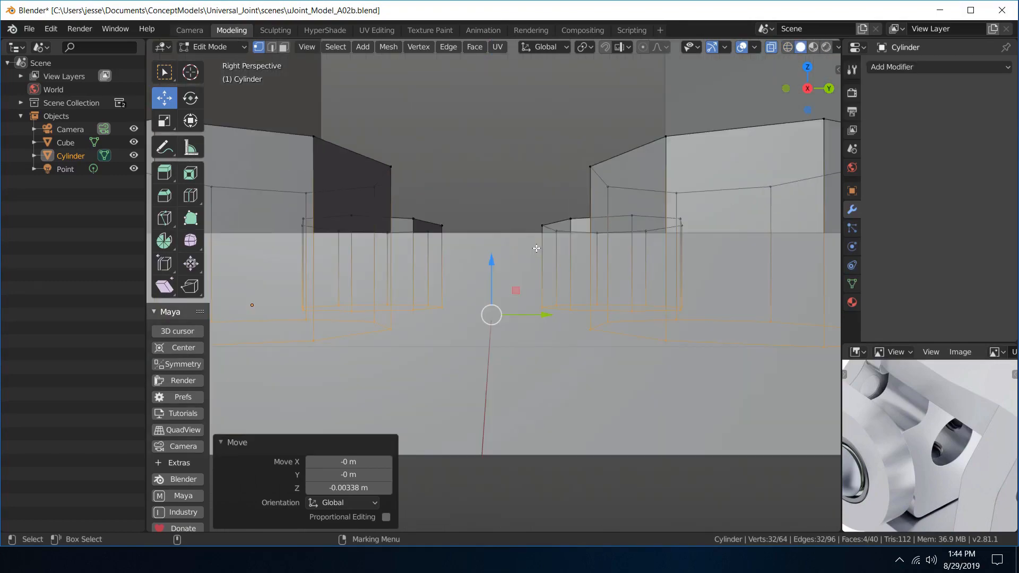
middle_click_drag(544, 217, 531, 277)
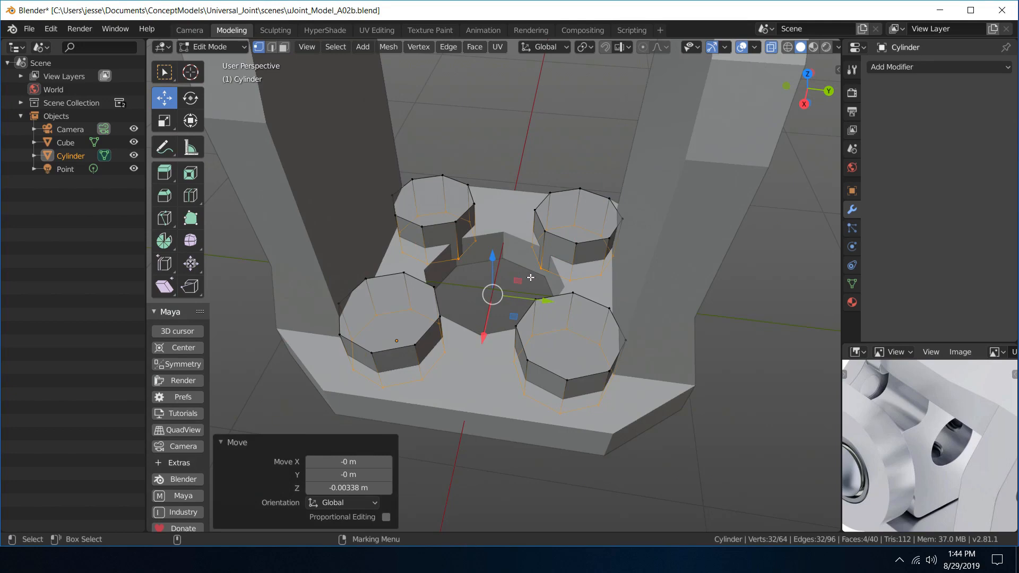
right_click(571, 216)
left_click(629, 172)
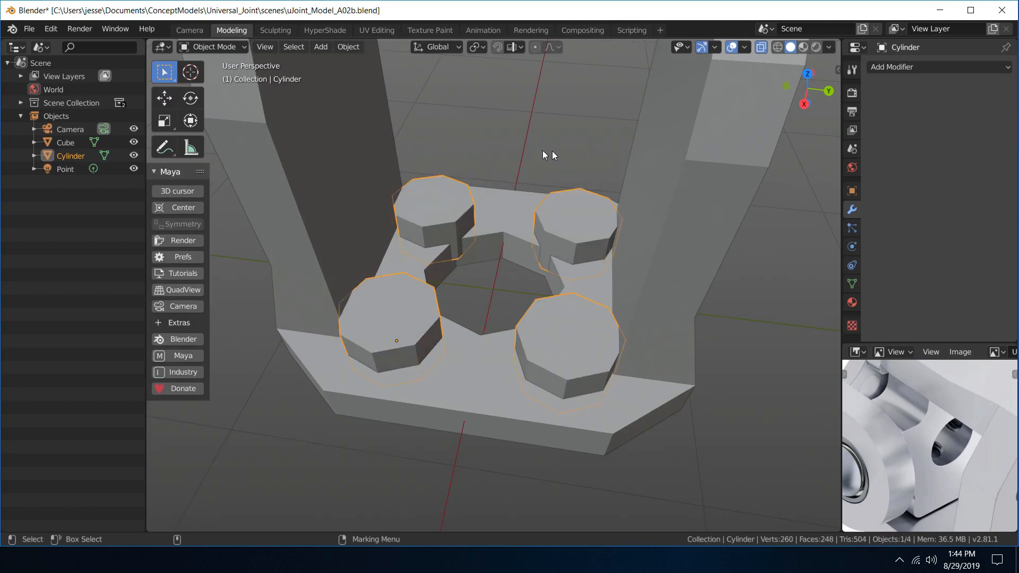
mouse_move(529, 163)
middle_mouse_down()
mouse_move(601, 164)
mouse_move(559, 145)
mouse_move(527, 145)
mouse_move(497, 177)
mouse_move(533, 145)
middle_mouse_up()
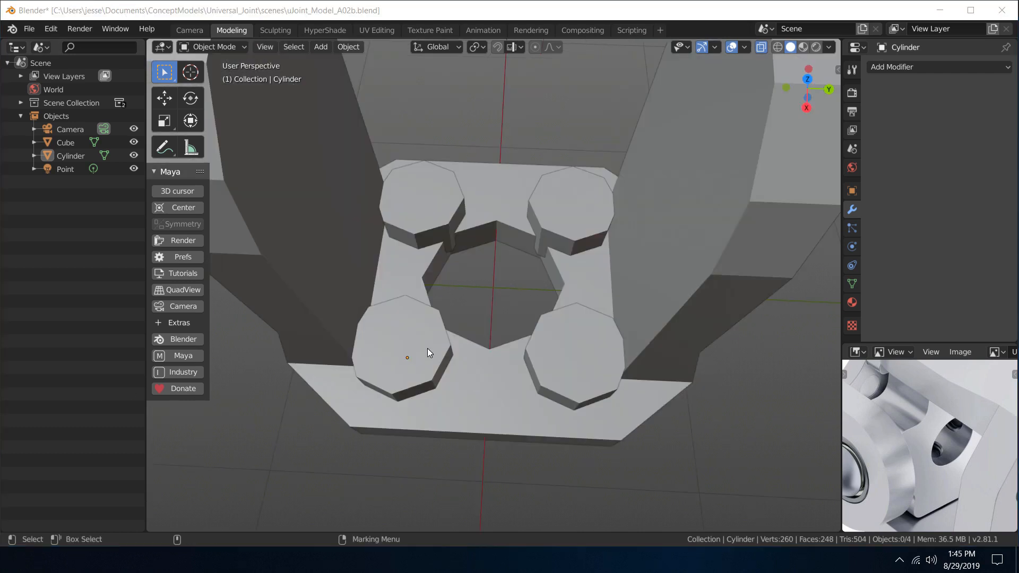
- Select all vertices of the four cylinders in vertex edit mode and scale them uniformly to 0.944
left_click(428, 349)
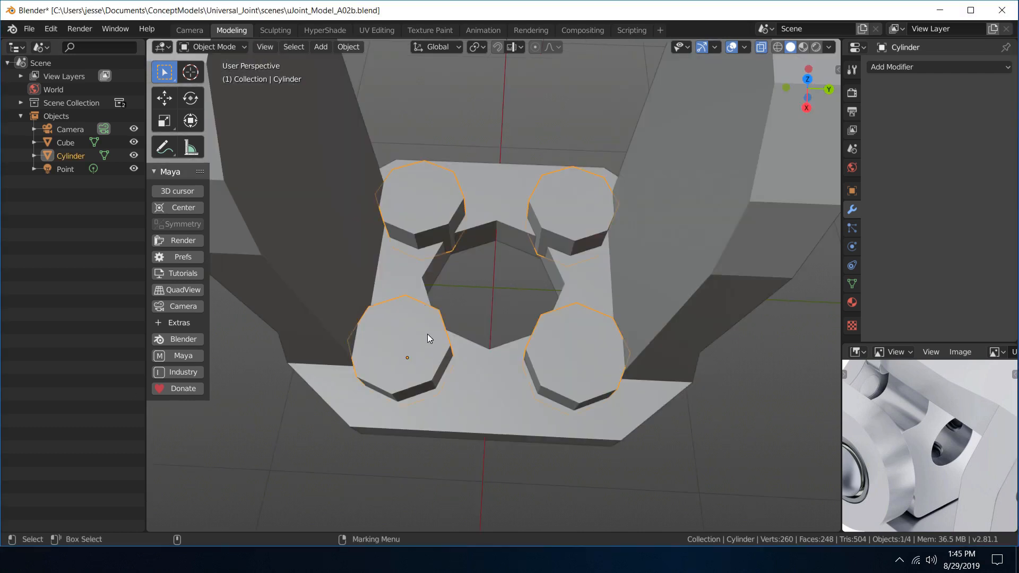
right_click(427, 335)
left_click(357, 330)
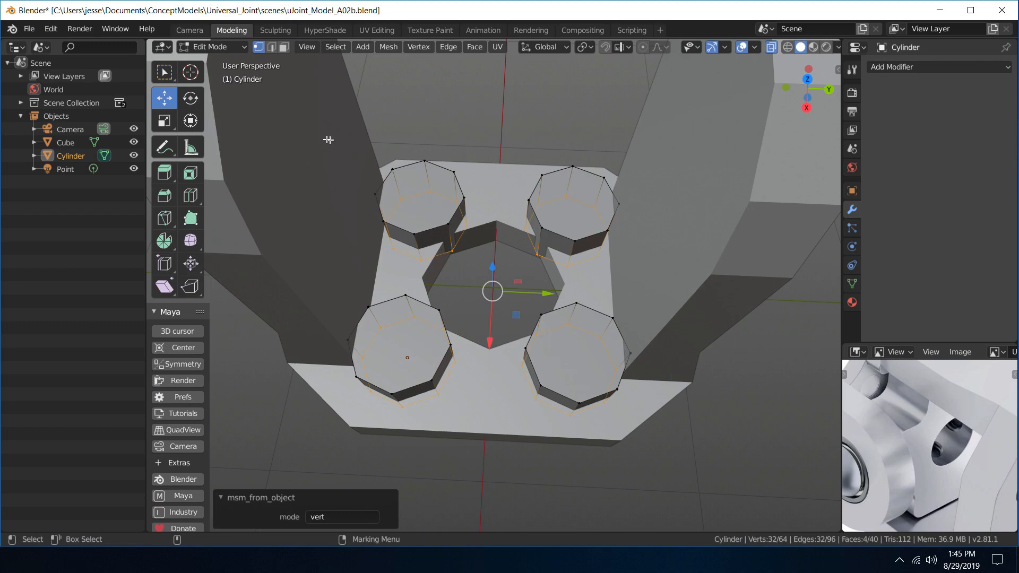
key("q")
left_click_drag(312, 119, 656, 519)
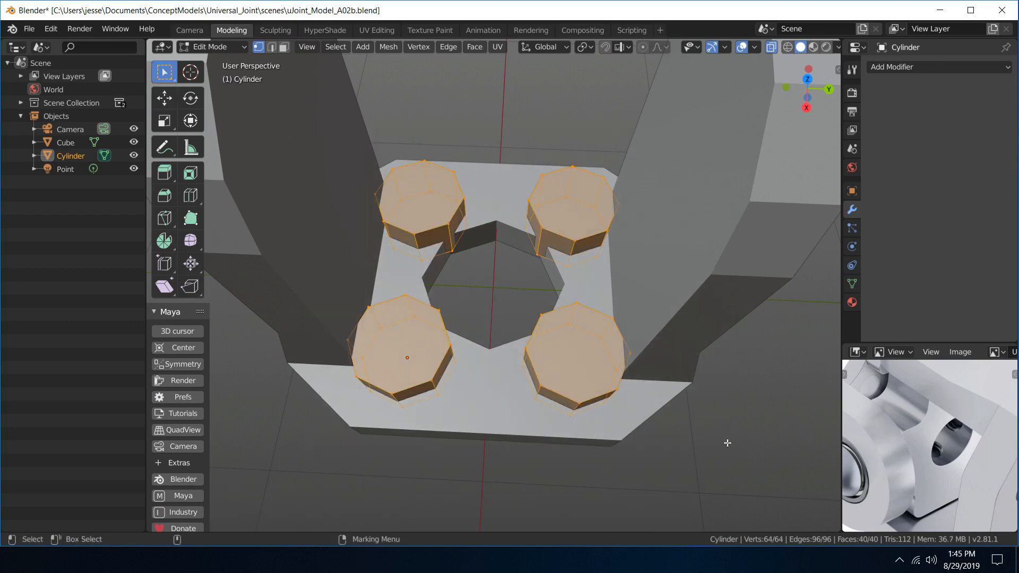
key("f")
right_click_drag(447, 355, 363, 359, "alt")
left_click_drag(362, 359, 504, 288, "alt")
key("r")
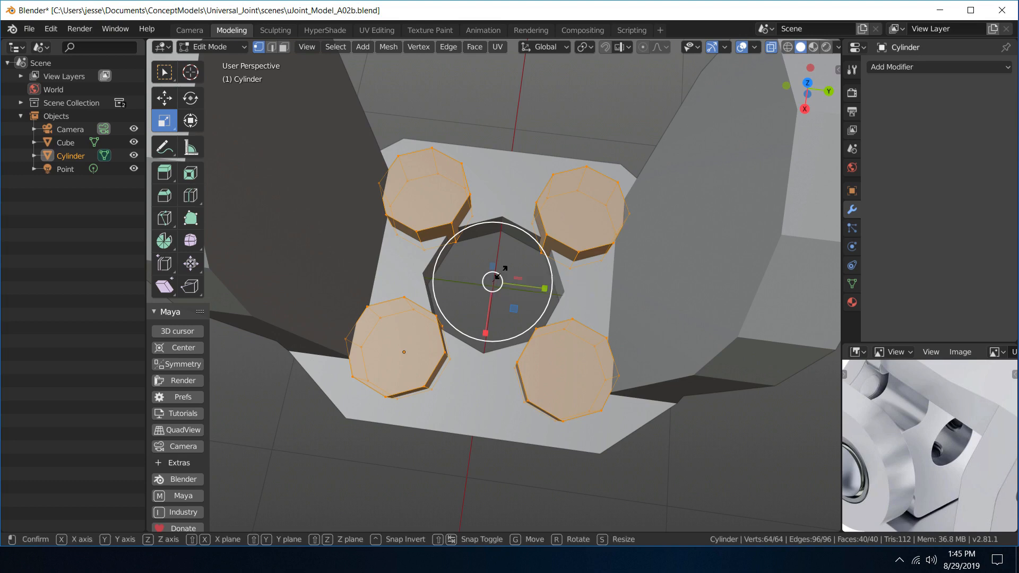
left_click_drag(501, 273, 500, 272)
left_click_drag(611, 286, 449, 191, "alt")
key("q")
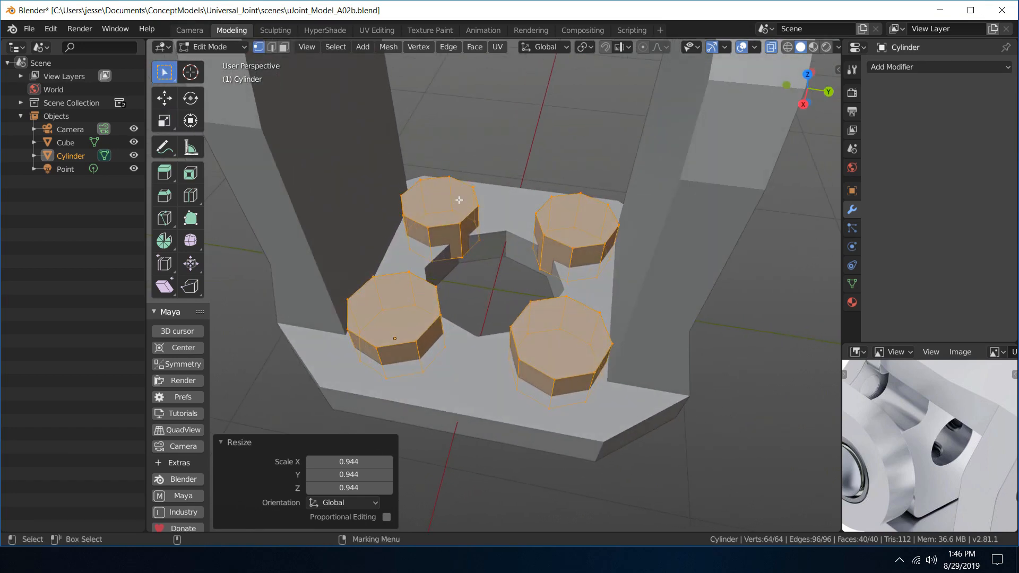
- Leave the cylinders' edit mode, select the universal joint body, and enter face edit mode on it
right_click_drag(447, 194, 507, 149)
left_click(507, 208)
right_click_drag(507, 208, 550, 254)
left_click(514, 163)
left_click_drag(466, 132, 435, 181, "alt")
scroll(434, 242, "up", 6)
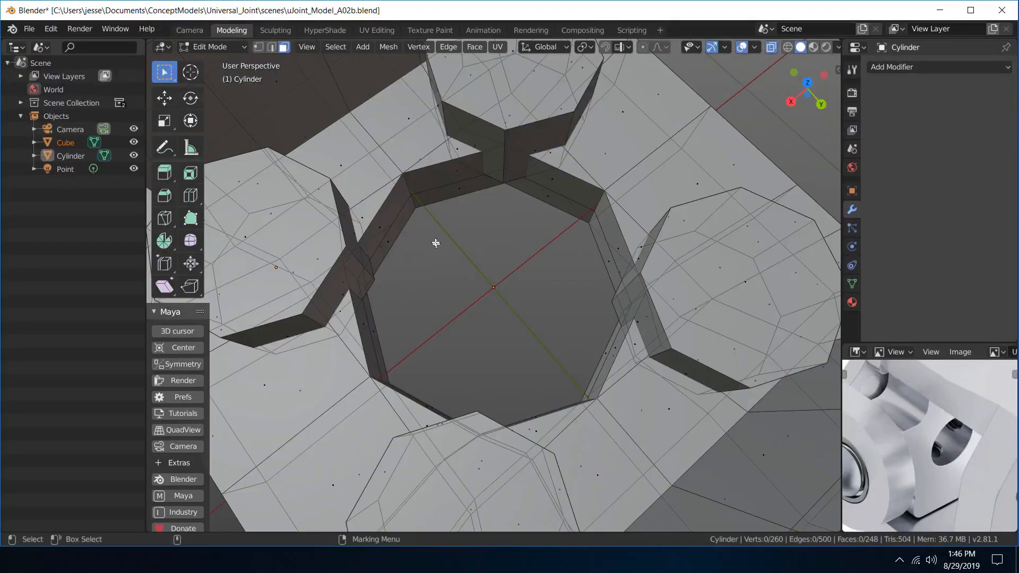
- In vertex mode, examine from several angles where the base's edges could attach to the corner cylinder's outline
left_click_drag(699, 272, 750, 250, "alt")
left_click_drag(751, 259, 740, 282, "alt")
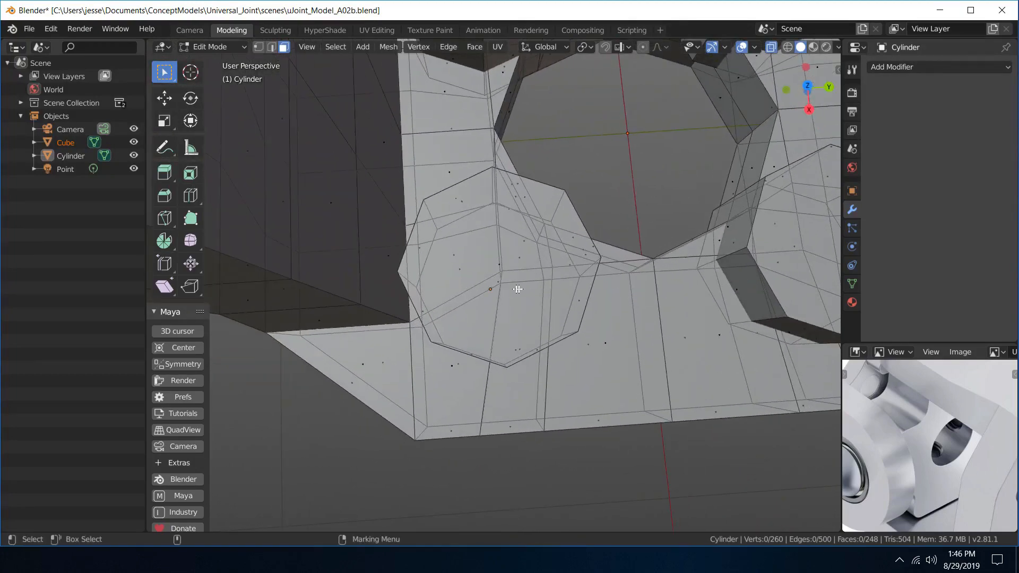
right_click(660, 330)
left_click(568, 329)
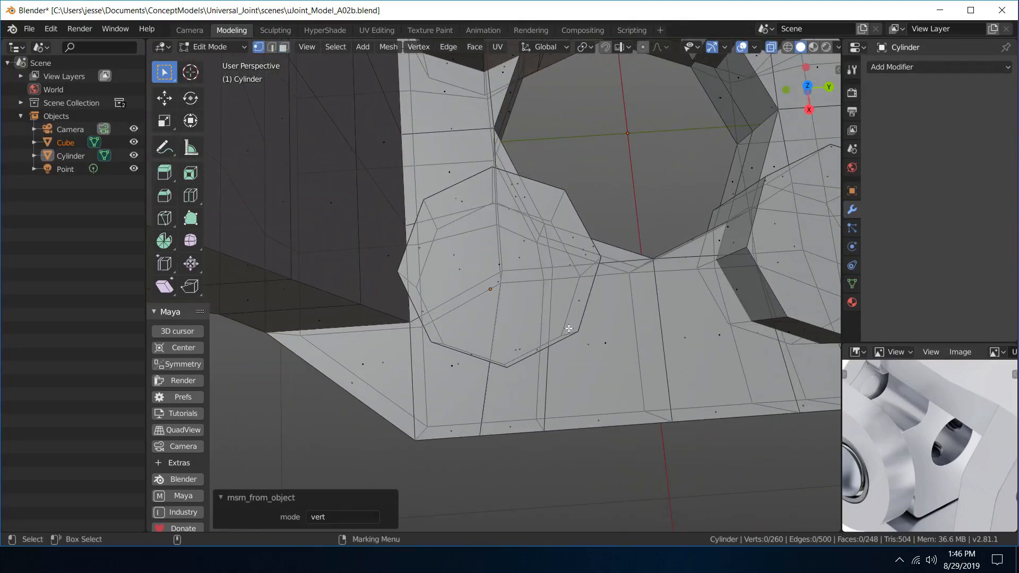
left_click_drag(518, 299, 588, 269)
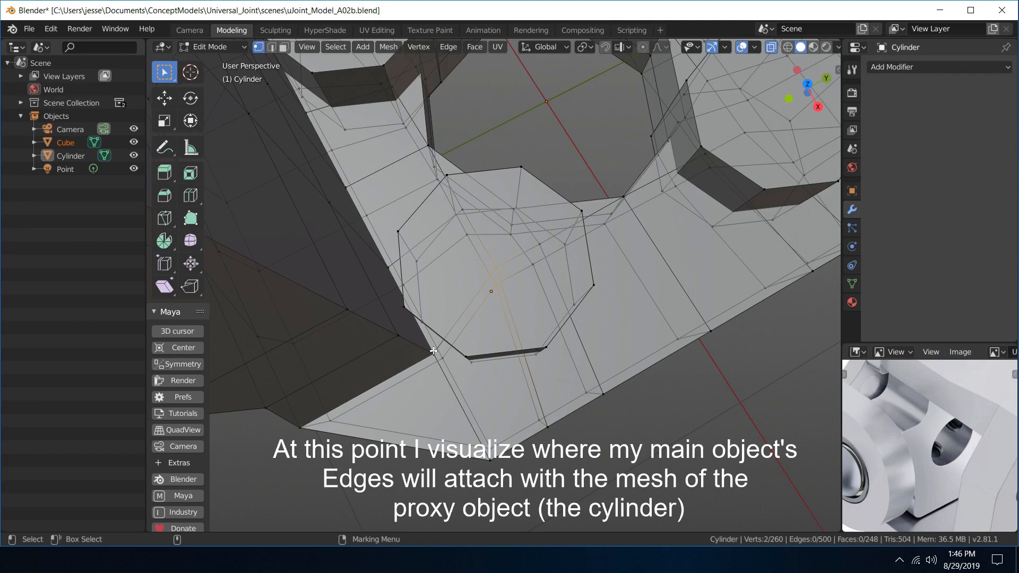
left_click_drag(434, 351, 607, 224, "alt")
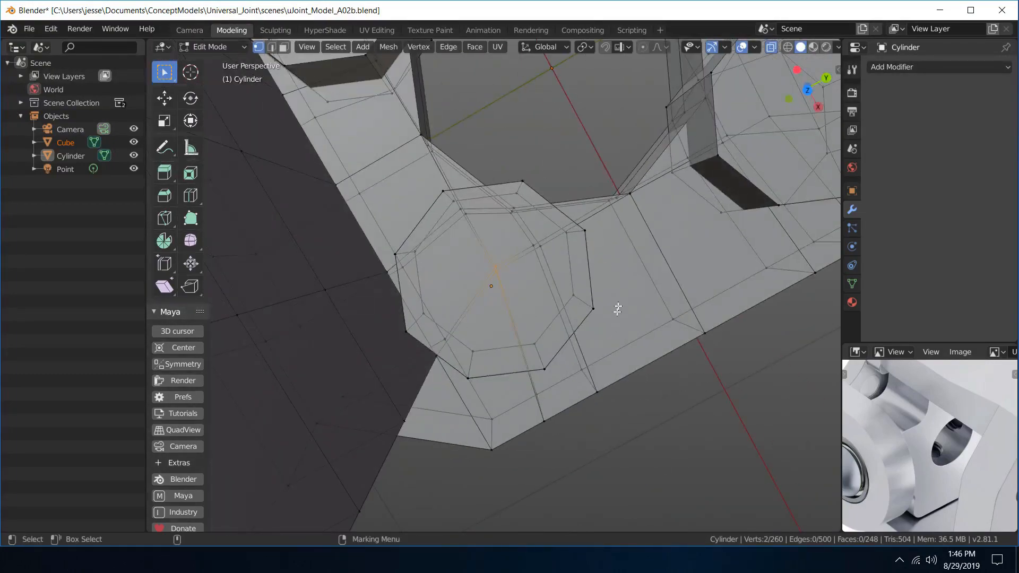
left_click_drag(618, 310, 602, 250, "alt")
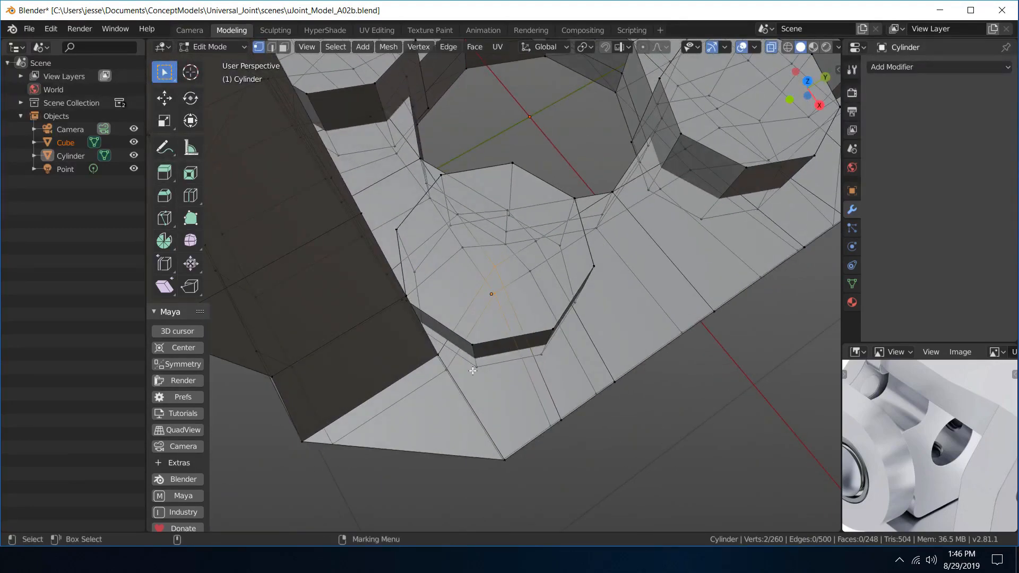
left_click_drag(506, 286, 518, 306, "alt")
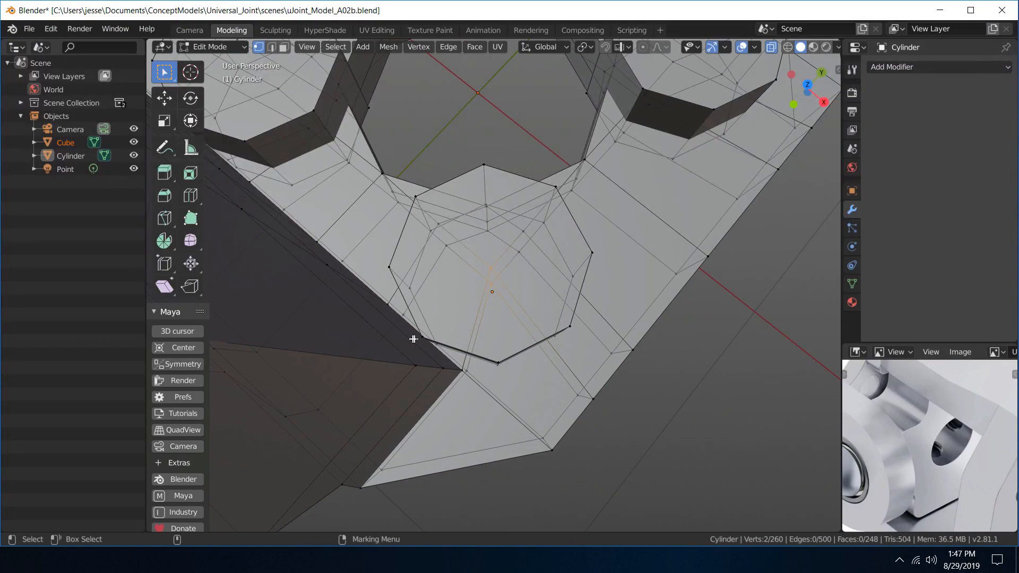
left_click_drag(628, 323, 605, 295, "alt")
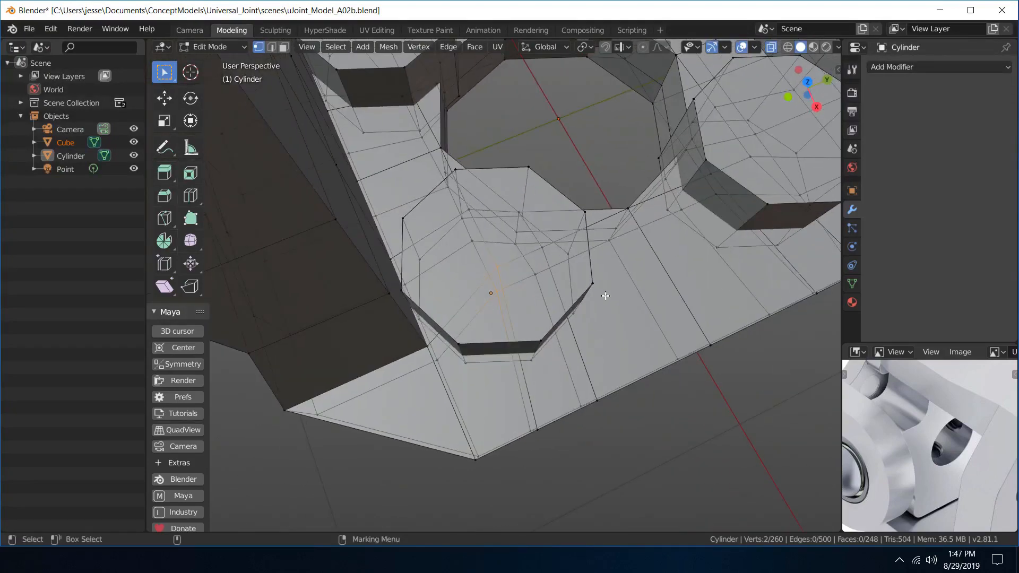
- Switch to face mode and add one loop cut, centered at factor 0, across the base's top faces parallel to its outer edge
right_click_drag(606, 359, 671, 354)
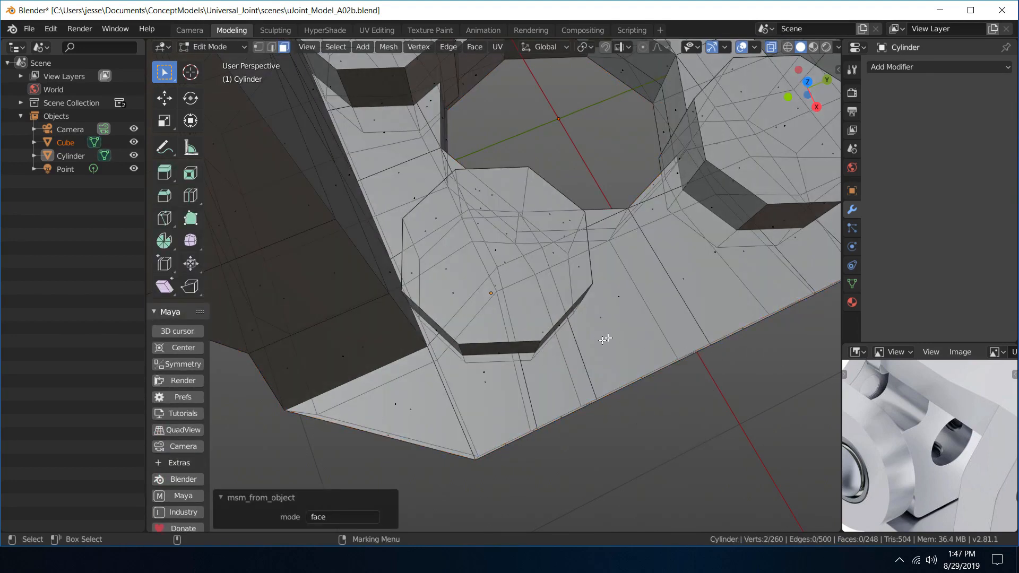
key("ctrl+r")
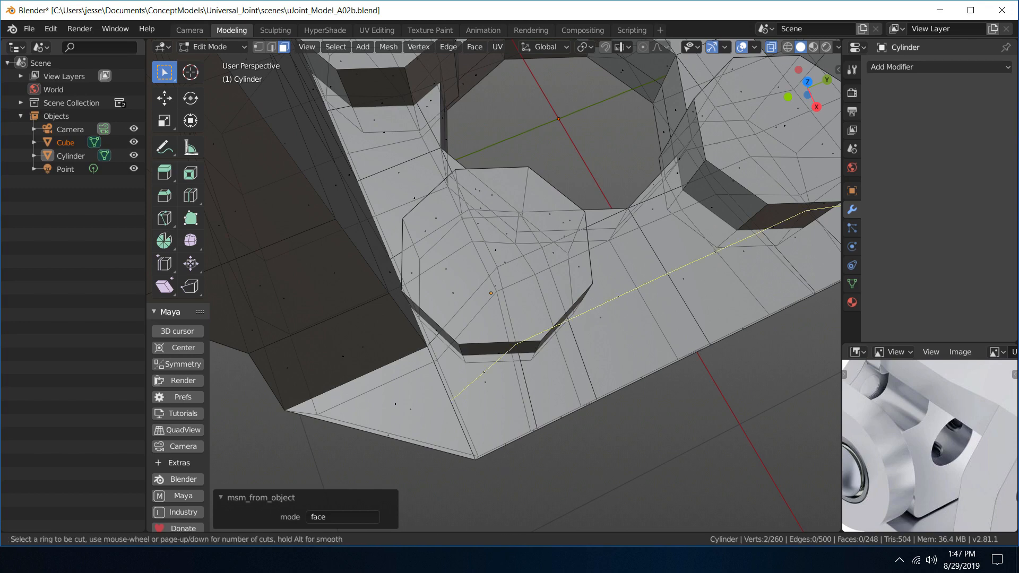
left_click(645, 373)
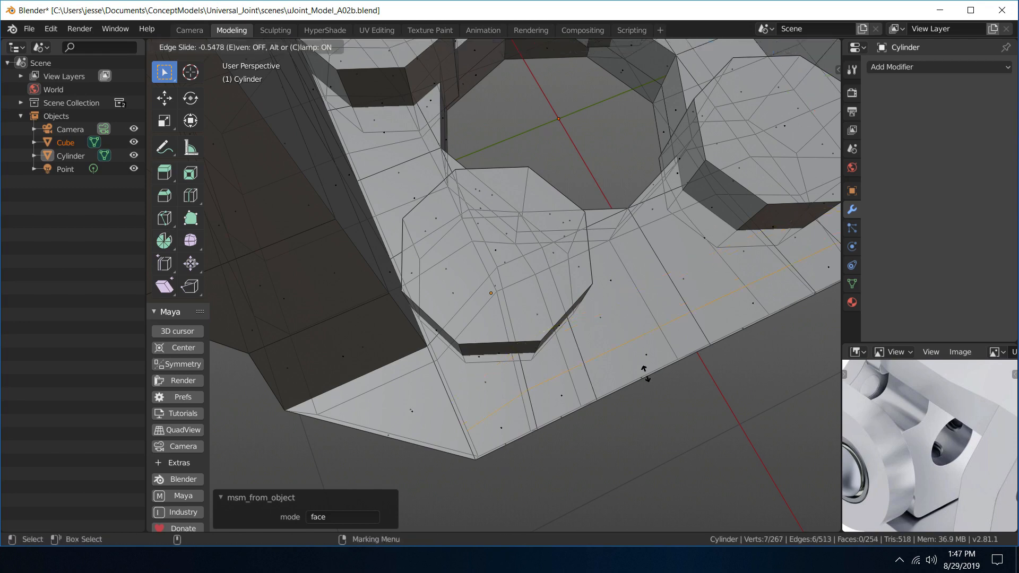
right_click(611, 361)
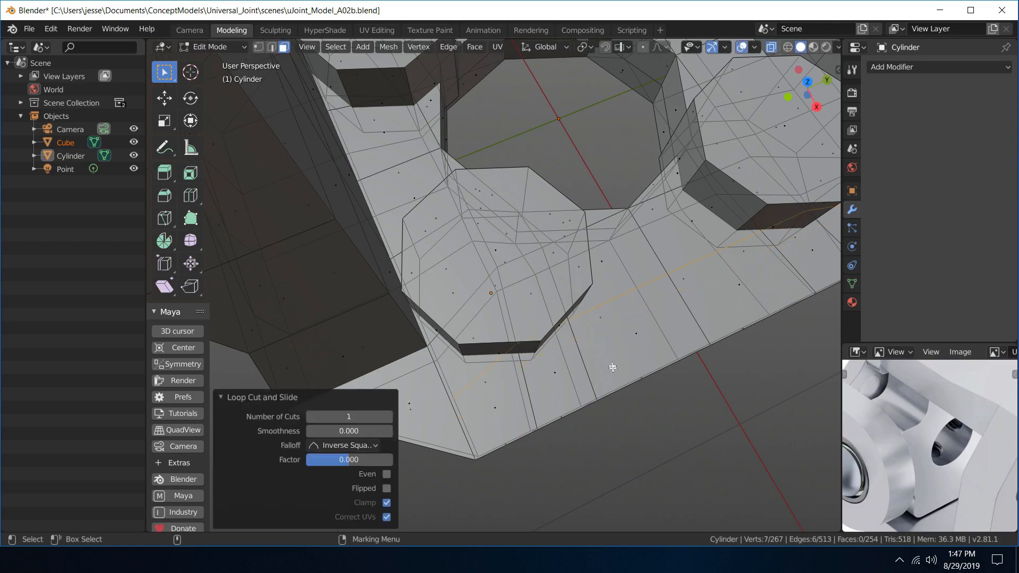
middle_click_drag(685, 361, 653, 335)
scroll(627, 290, "up", 5)
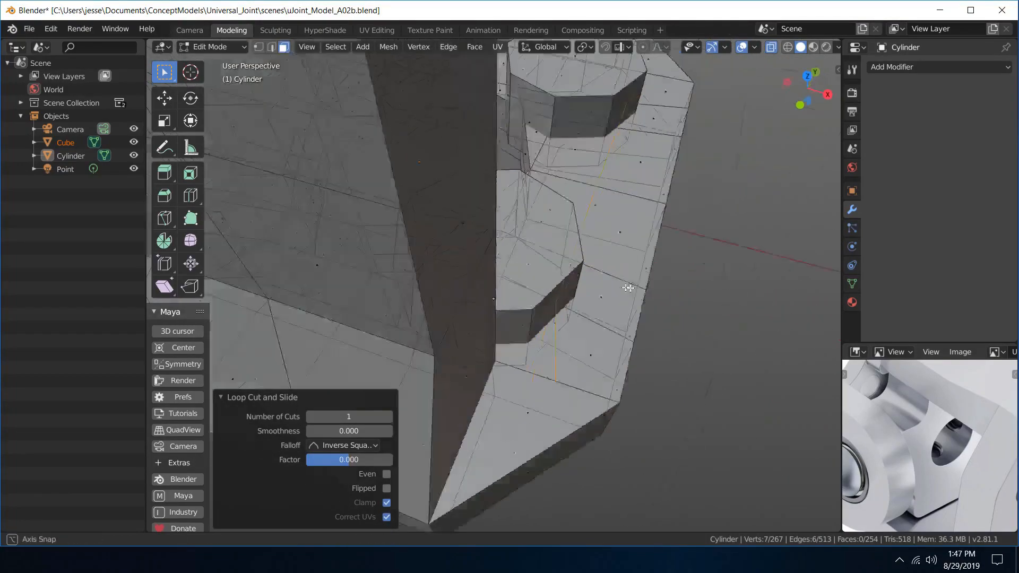
scroll(627, 293, "down", 5)
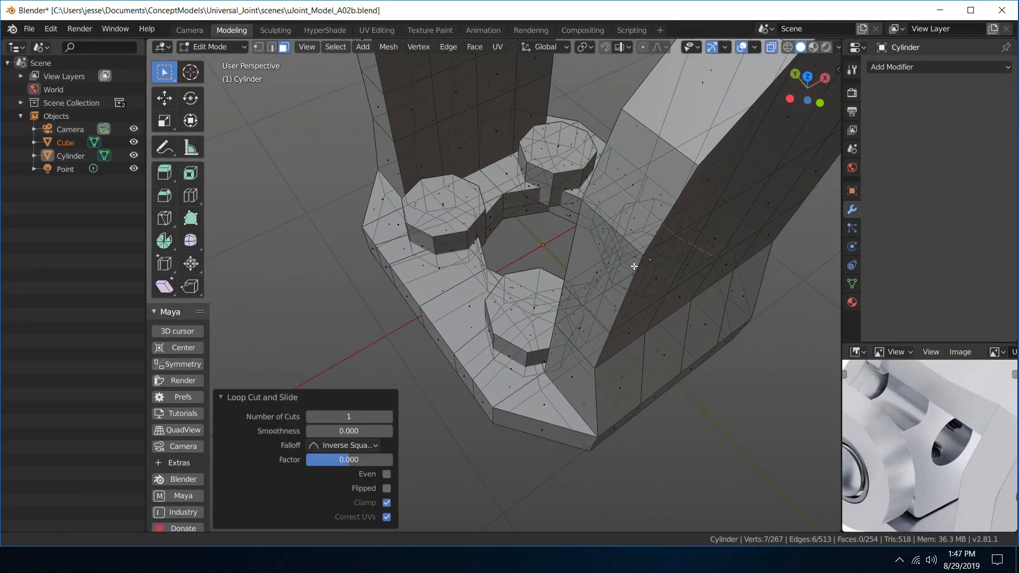
- Add one loop cut, centered at factor 0, across the base's top faces at the opposite end, parallel to its outer edge
key("ctrl+r")
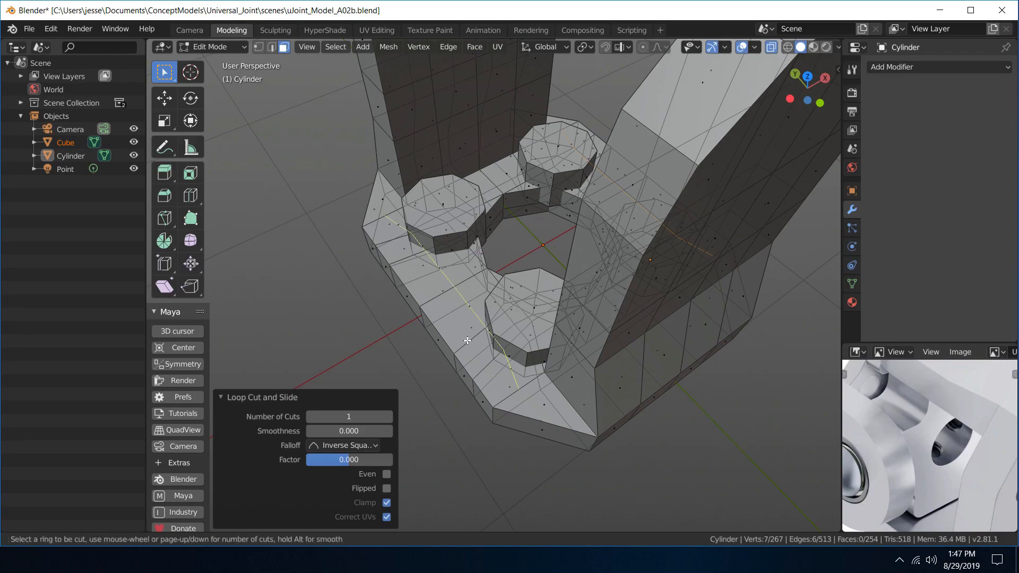
left_click(467, 340)
right_click(467, 340)
- Switch to vertex mode and select the four base vertices beside the outer rims of the corner cylinders, one per cylinder
middle_click_drag(661, 339, 577, 335)
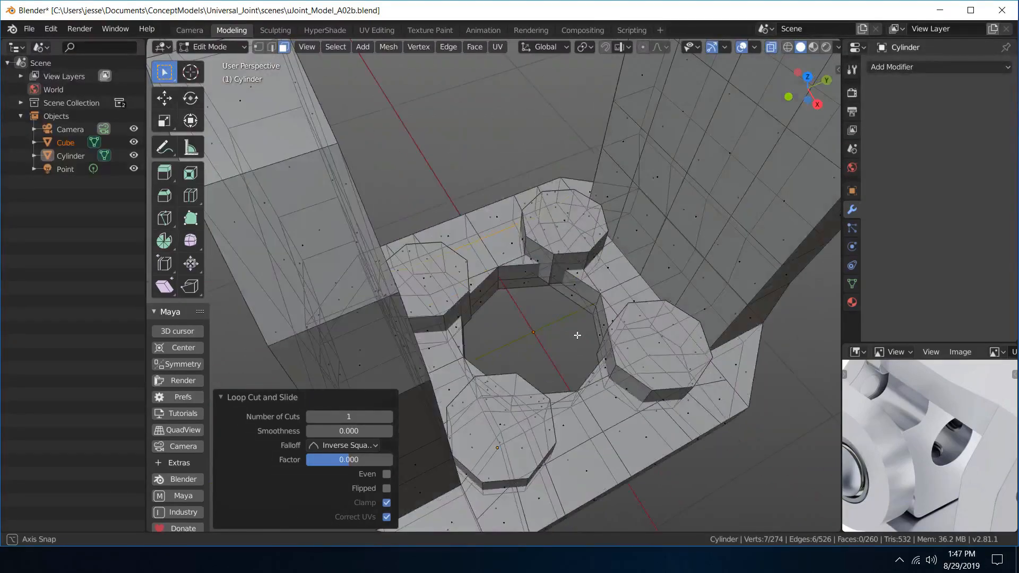
middle_click_drag(607, 435, 603, 362, "shift")
right_click_drag(587, 352, 493, 339)
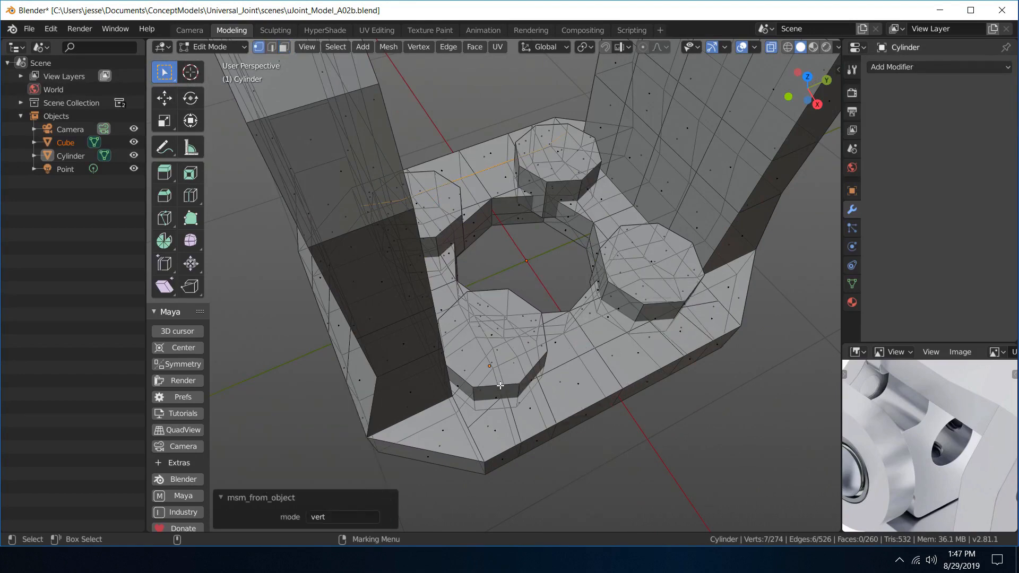
left_click(507, 397)
middle_click_drag(680, 320, 650, 353)
left_click(647, 359, "shift")
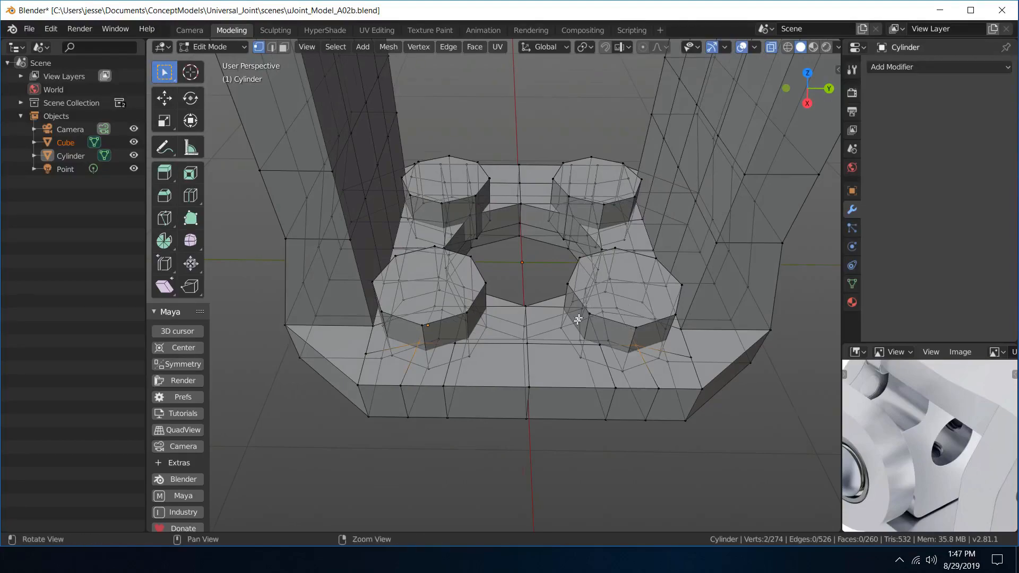
middle_click_drag(578, 319, 702, 347)
scroll(482, 384, "up", 5)
middle_click_drag(482, 384, 660, 181, "alt")
left_click_drag(556, 253, 572, 280, "shift")
middle_click_drag(471, 207, 730, 419, "alt")
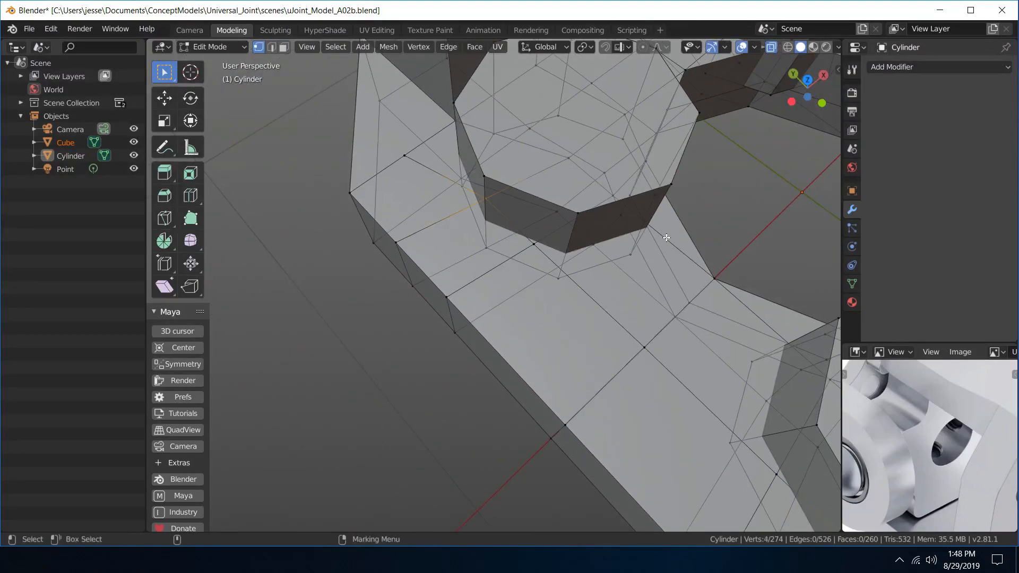
- Scale the four selected base vertices outward along X by 1.085 toward the cylinders' outlines
scroll(666, 238, "down", 5)
left_click_drag(723, 234, 621, 231, "alt")
middle_click_drag(621, 232, 466, 226, "alt")
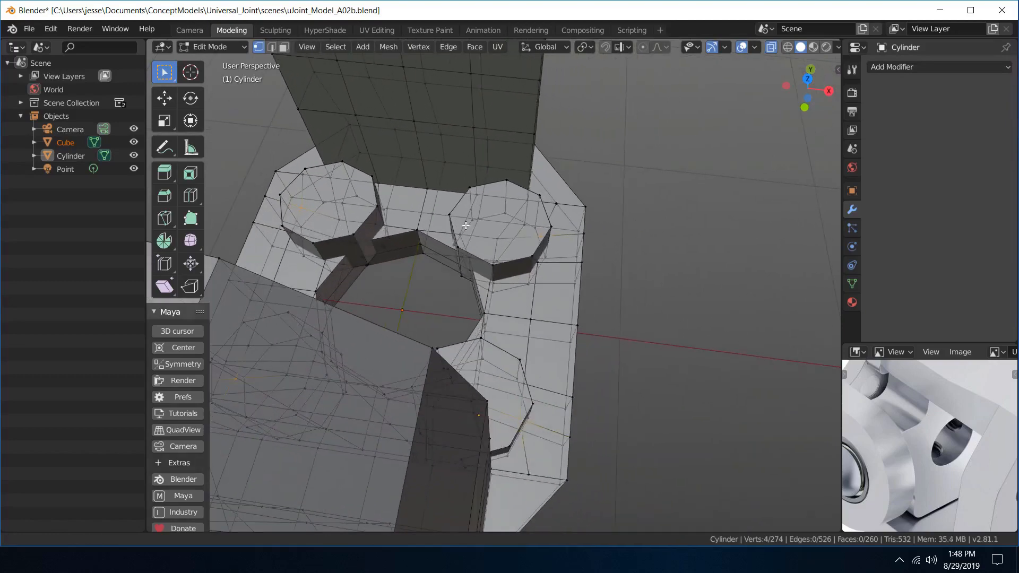
key("r")
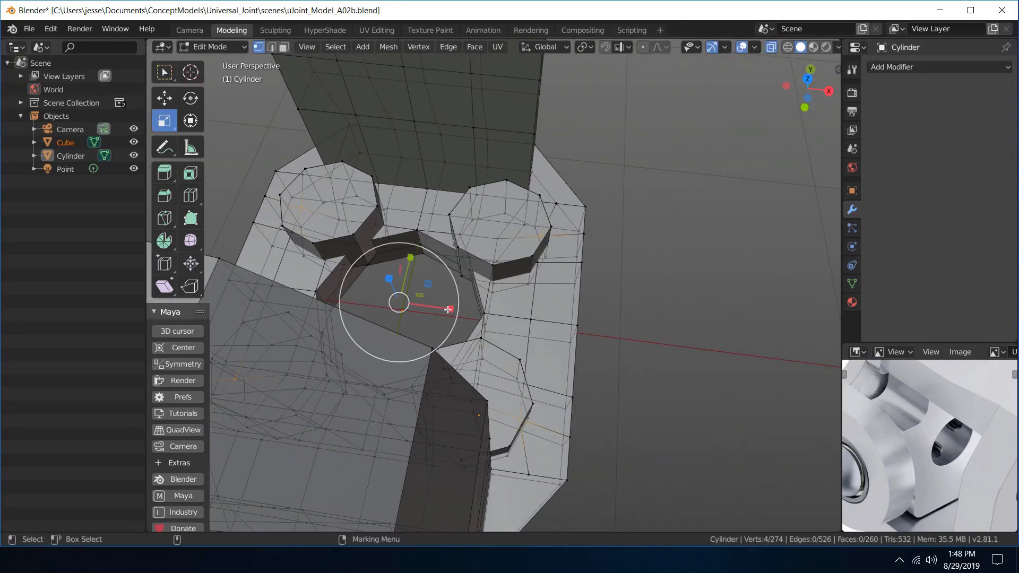
left_click_drag(448, 310, 452, 310)
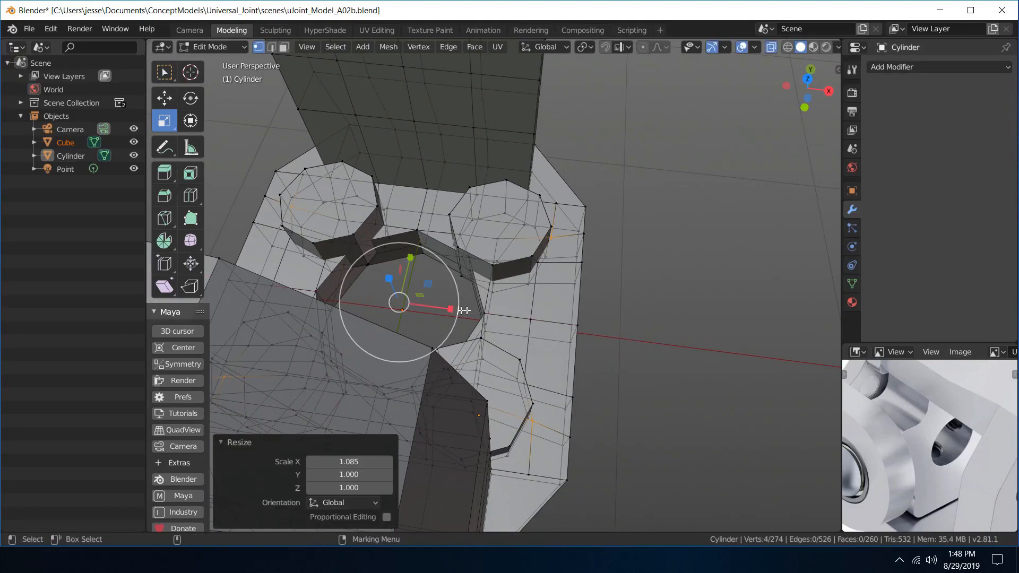
- Scale the four selected vertices inward along Y by 0.926 and return to the selection tool
middle_click_drag(552, 238, 568, 251)
scroll(568, 251, "up", 6)
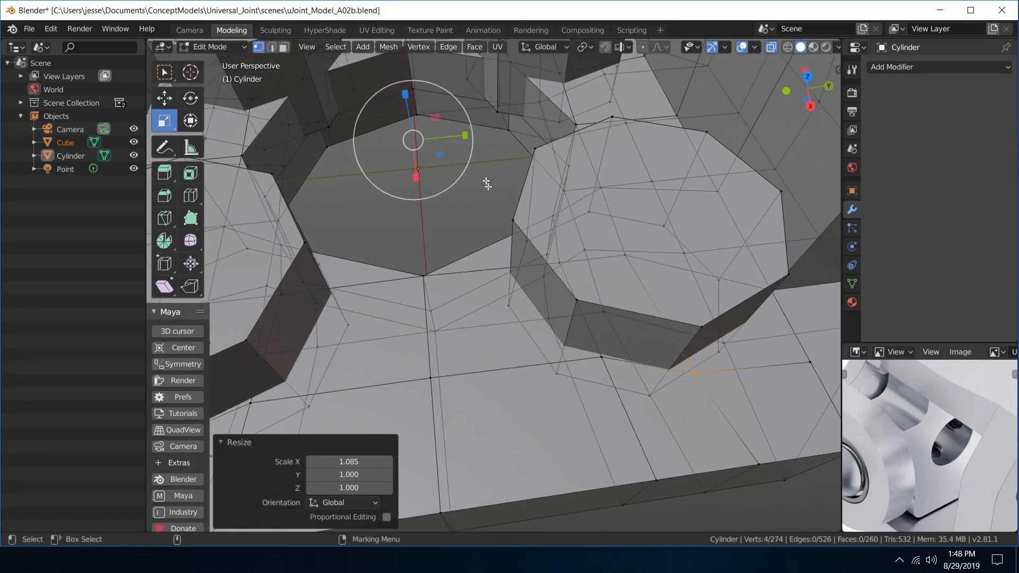
left_click_drag(463, 139, 459, 136)
middle_click_drag(531, 234, 587, 246)
key("q")
scroll(588, 246, "down", 5)
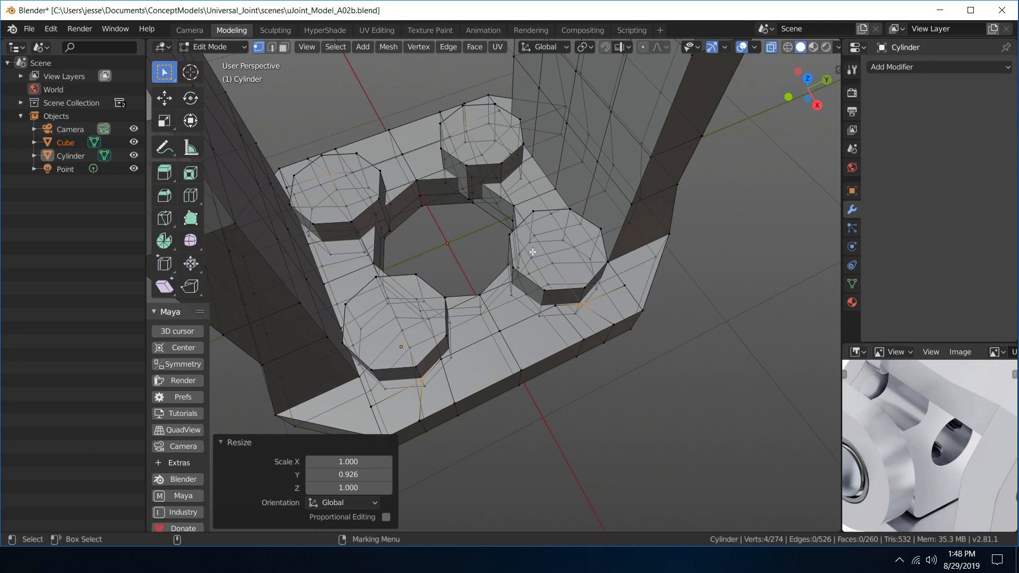
- Add two loop cuts at factor 0 at one end of the base, one on each side of its center line
middle_click_drag(545, 239, 531, 227)
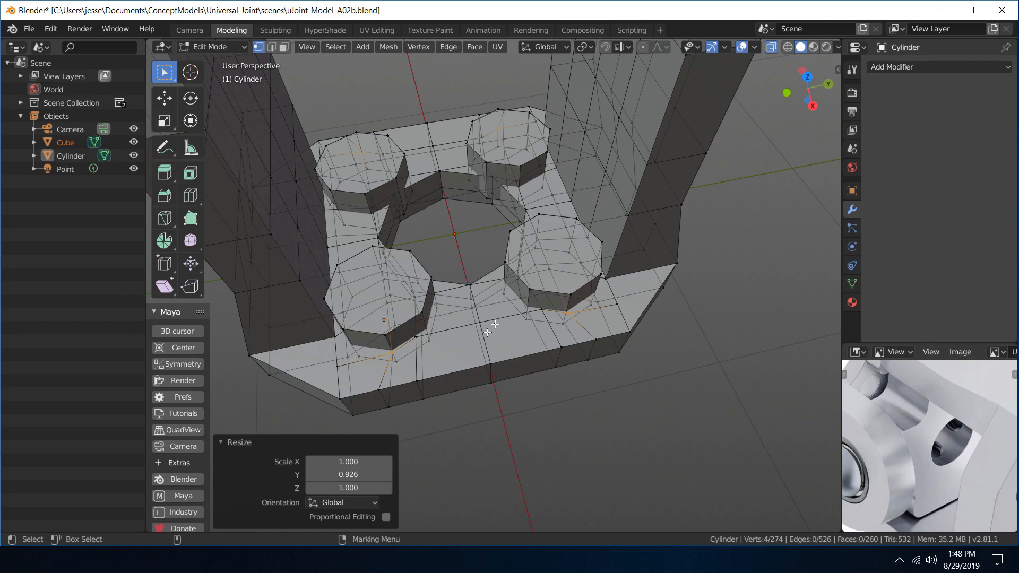
key("ctrl+r")
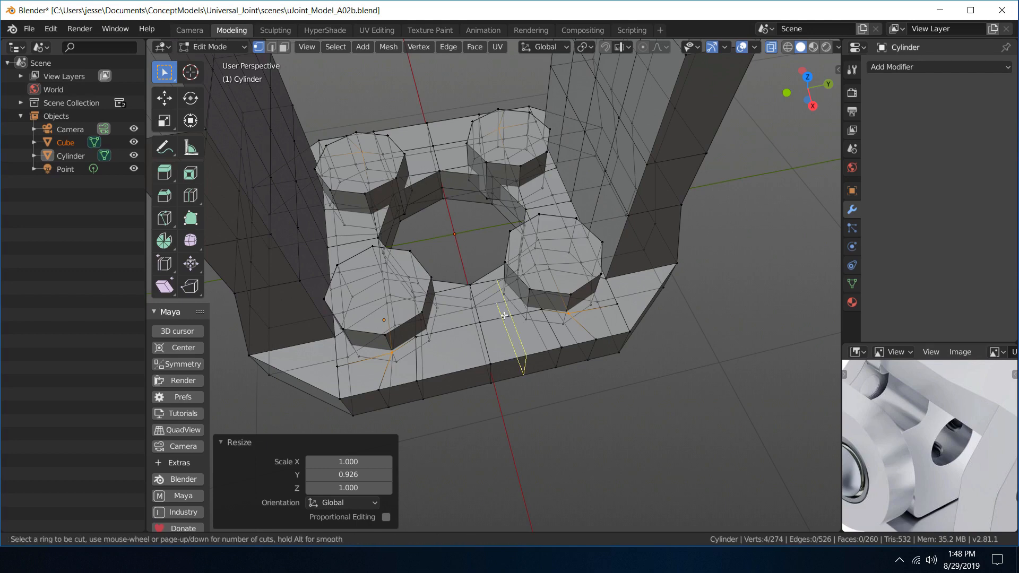
left_click(512, 314)
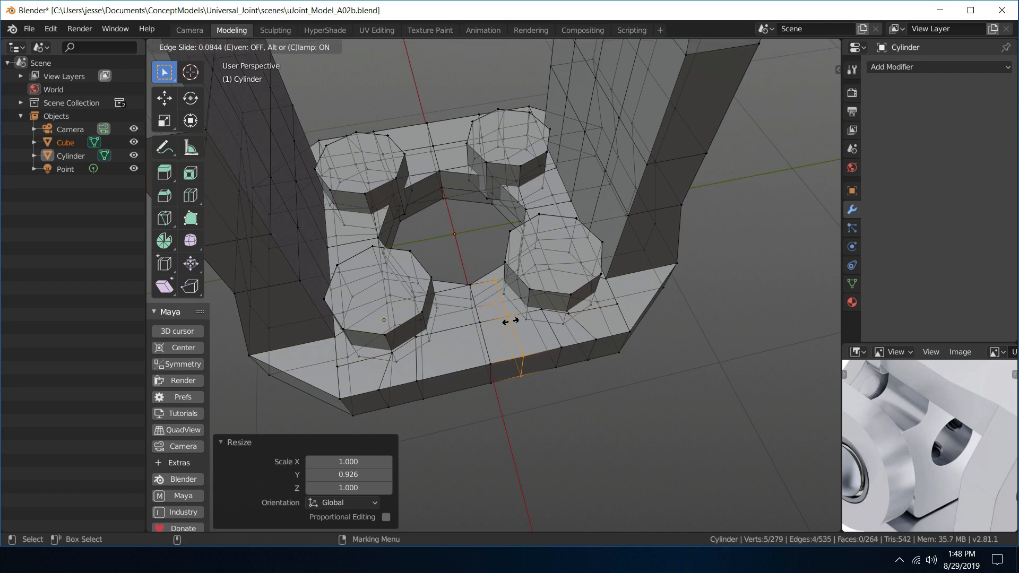
right_click(511, 321)
key("ctrl+r")
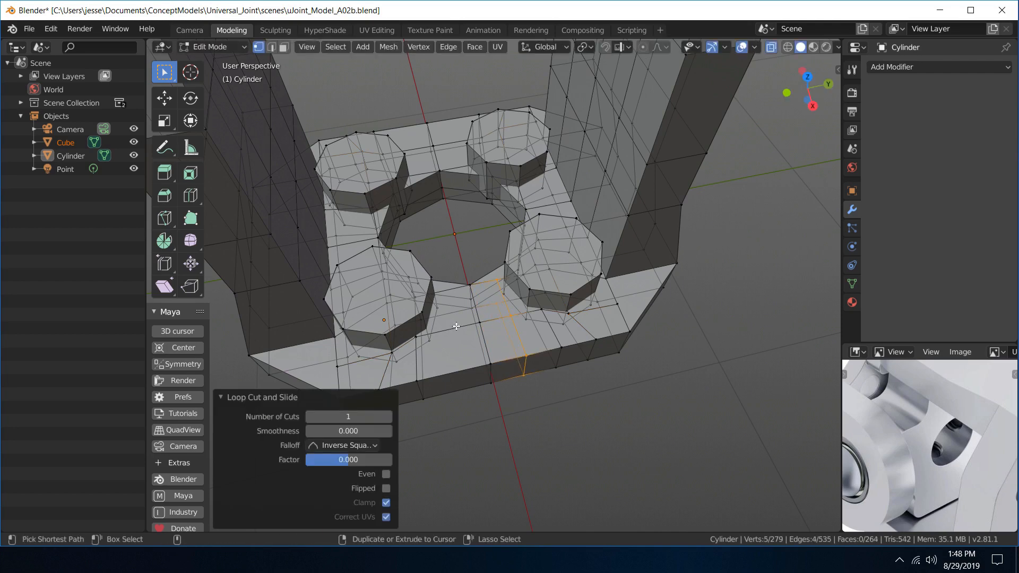
left_click(455, 326)
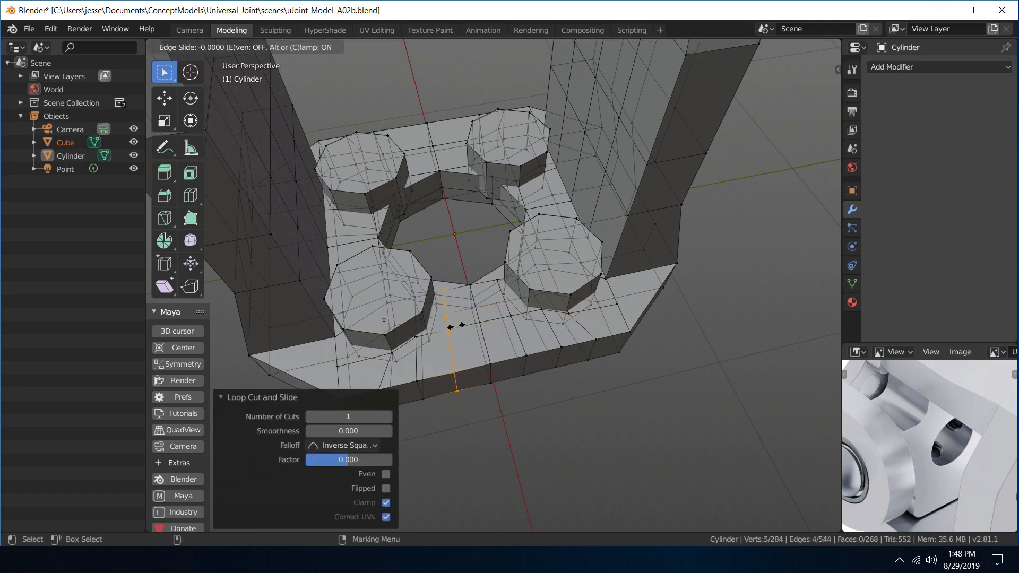
right_click(455, 327)
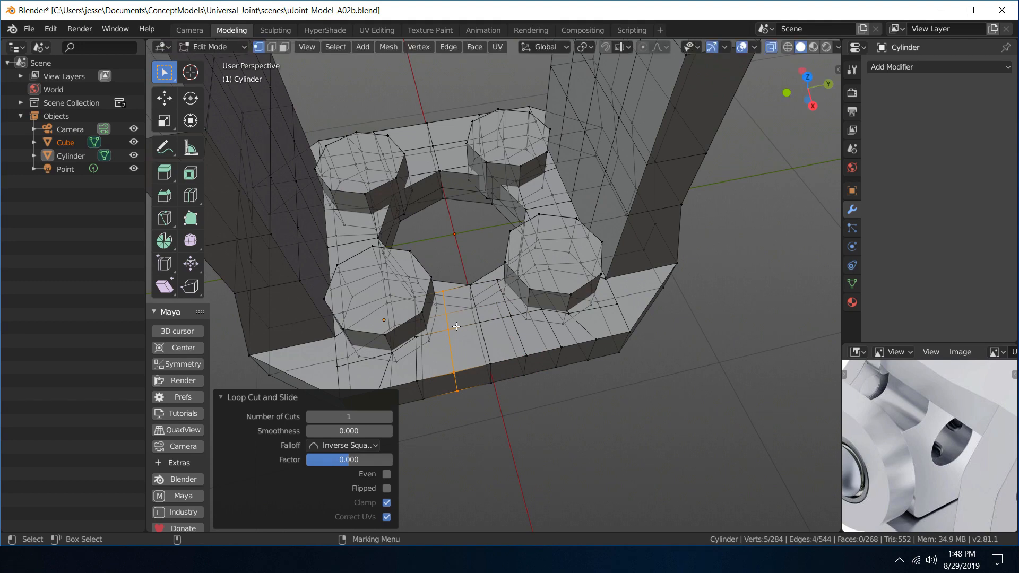
key("ctrl+r")
left_click(425, 180)
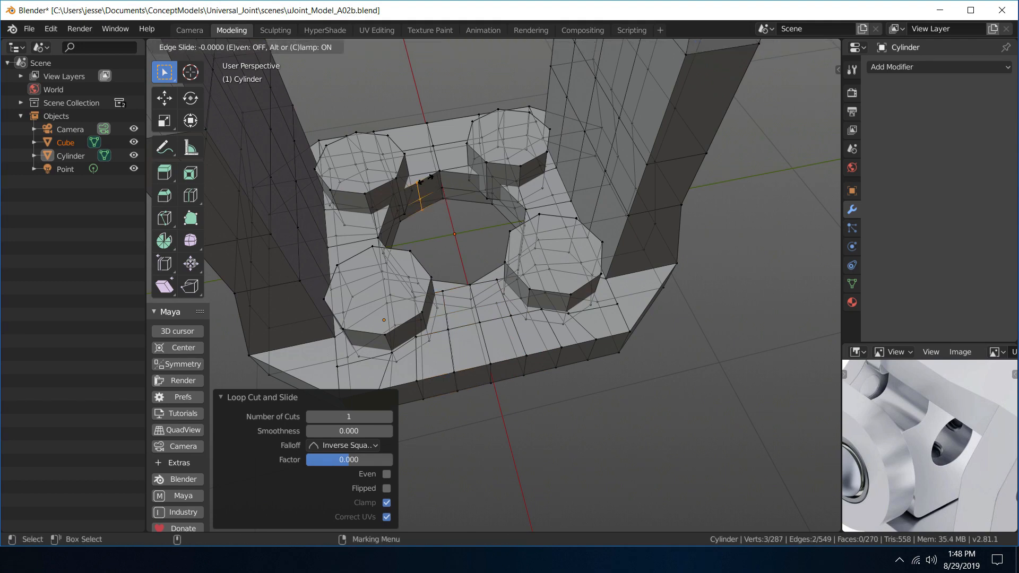
left_click(415, 166)
key("ctrl+z")
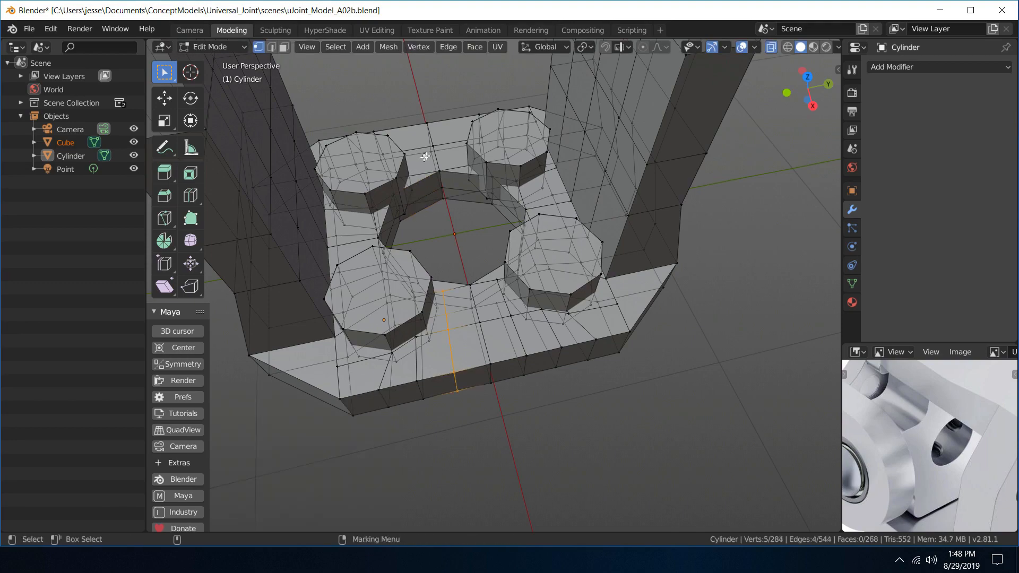
- Add two centered loop cuts at the opposite end of the base, one on each side of its center line, and deselect everything
left_click_drag(423, 157, 571, 222, "alt")
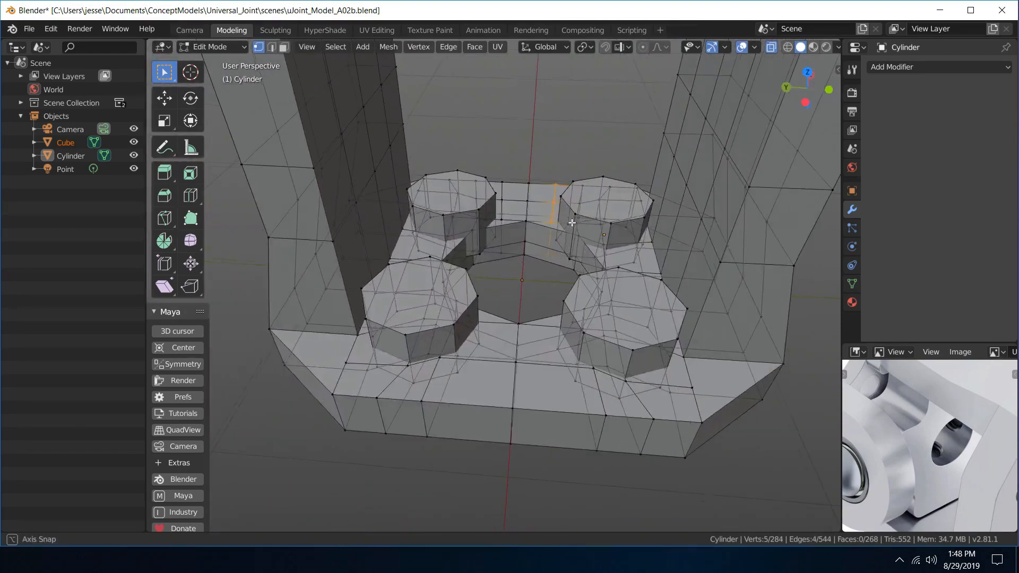
key("ctrl+r")
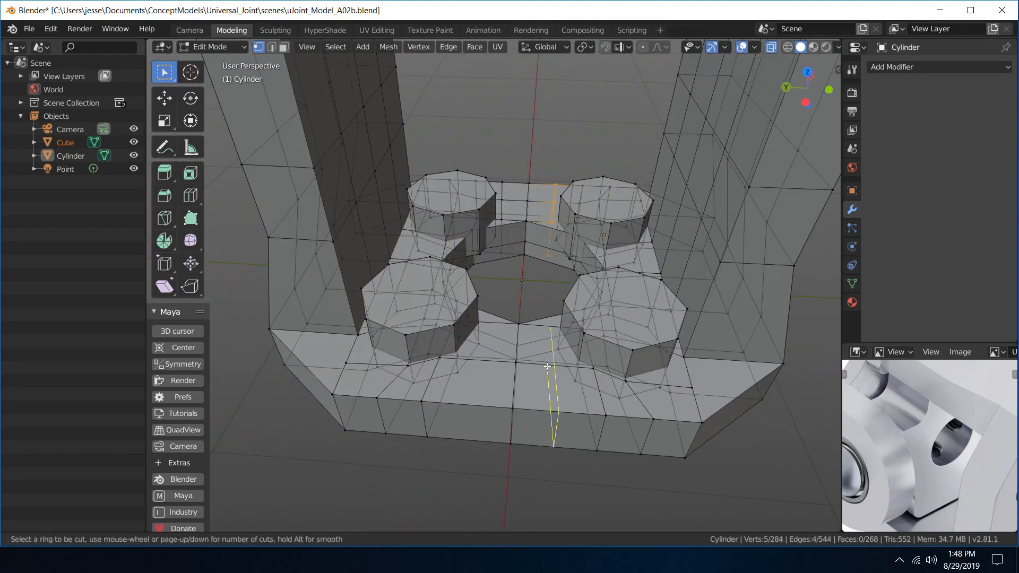
left_click(547, 366)
left_click(546, 366)
key("ctrl+r")
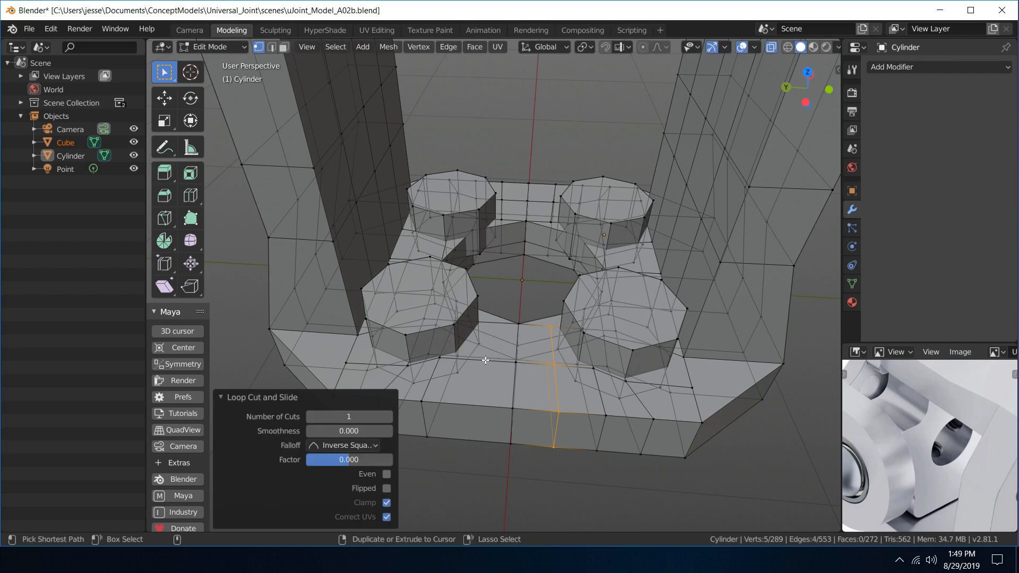
left_click(483, 361)
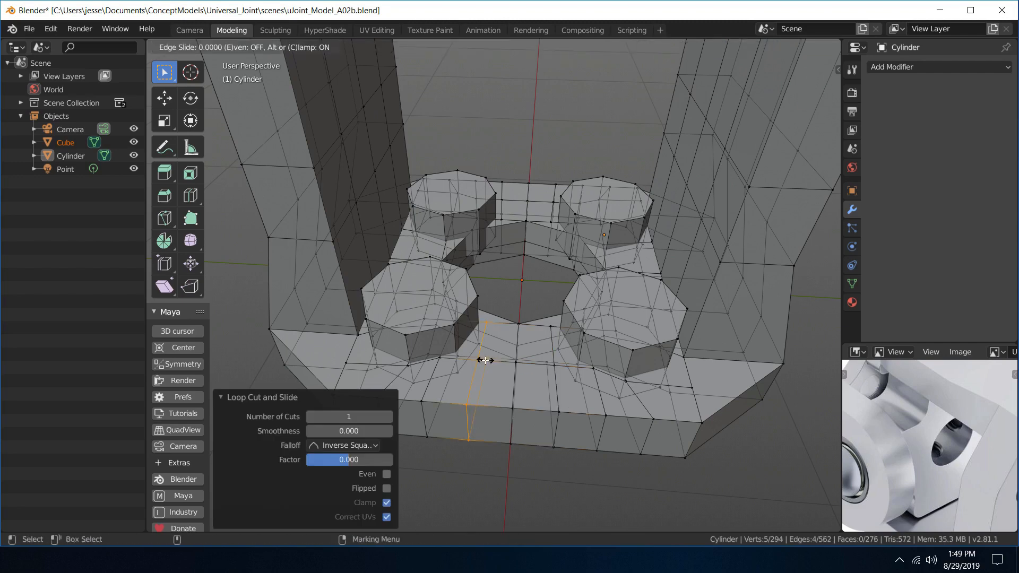
left_click(485, 360)
key("alt+a")
- Enable face selection alongside vertices and select the base face at the outer corner of one corner cylinder
middle_click_drag(528, 138, 622, 175)
middle_click_drag(554, 306, 534, 341)
right_click_drag(533, 335, 583, 367)
left_click(427, 331)
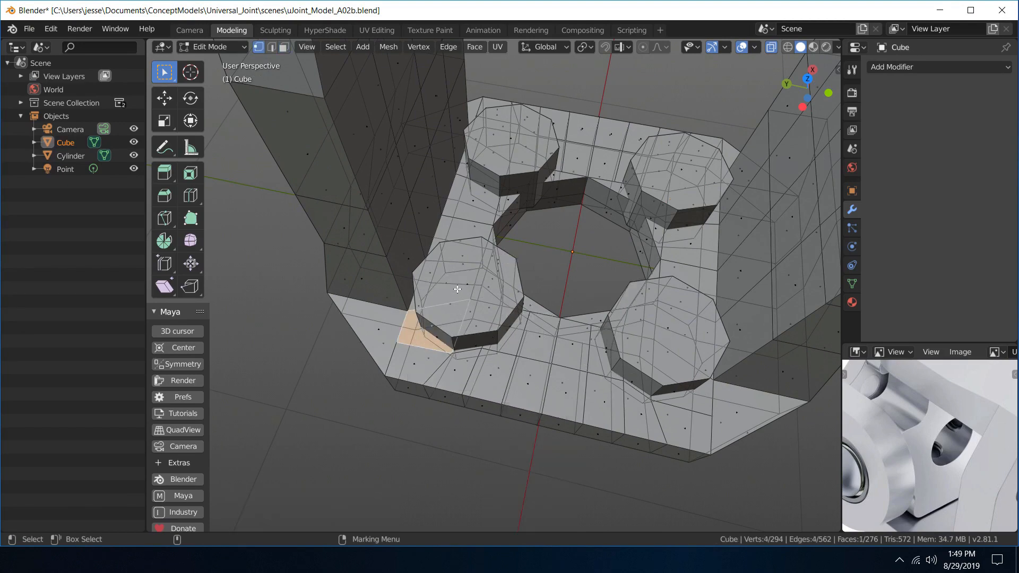
- Try to add the other base faces around that corner cylinder to the selection one by one
mouse_move(495, 308)
middle_mouse_down()
mouse_move(514, 277)
mouse_move(506, 306)
middle_mouse_up()
scroll(438, 336, "up", 6)
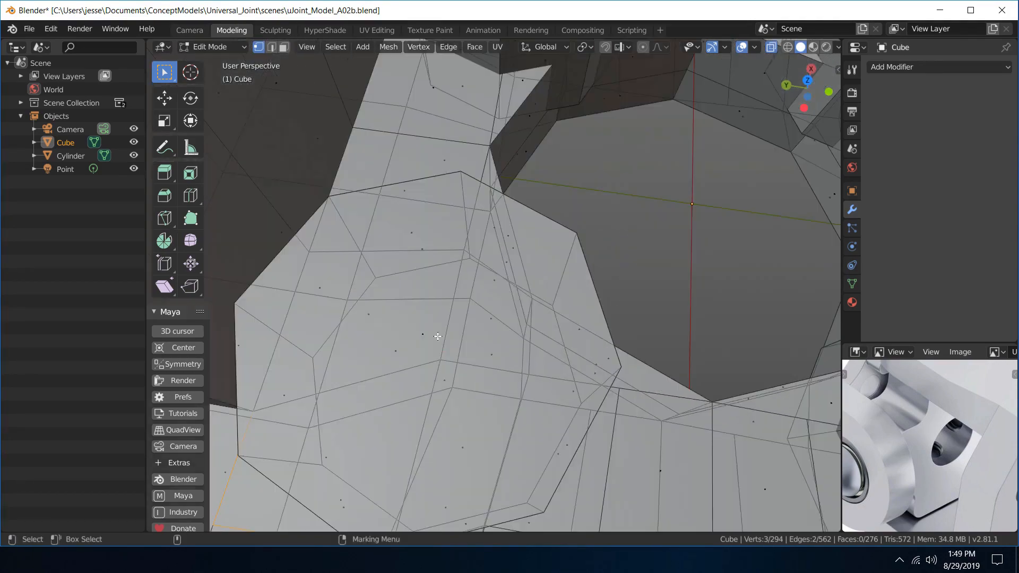
scroll(385, 344, "down", 6)
middle_click_drag(393, 337, 431, 288)
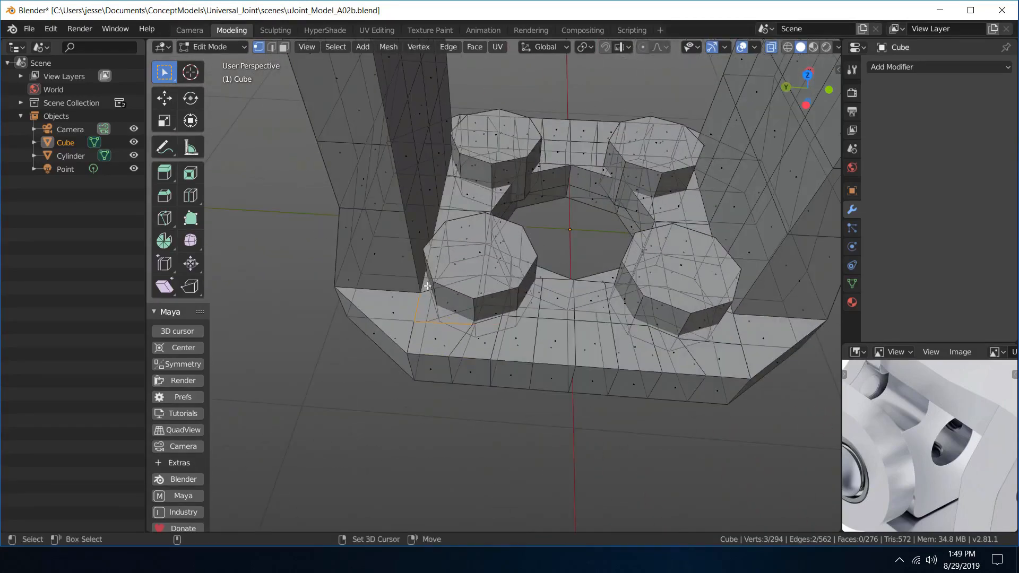
left_click(425, 286, "shift")
key("1")
left_click(444, 276, "shift")
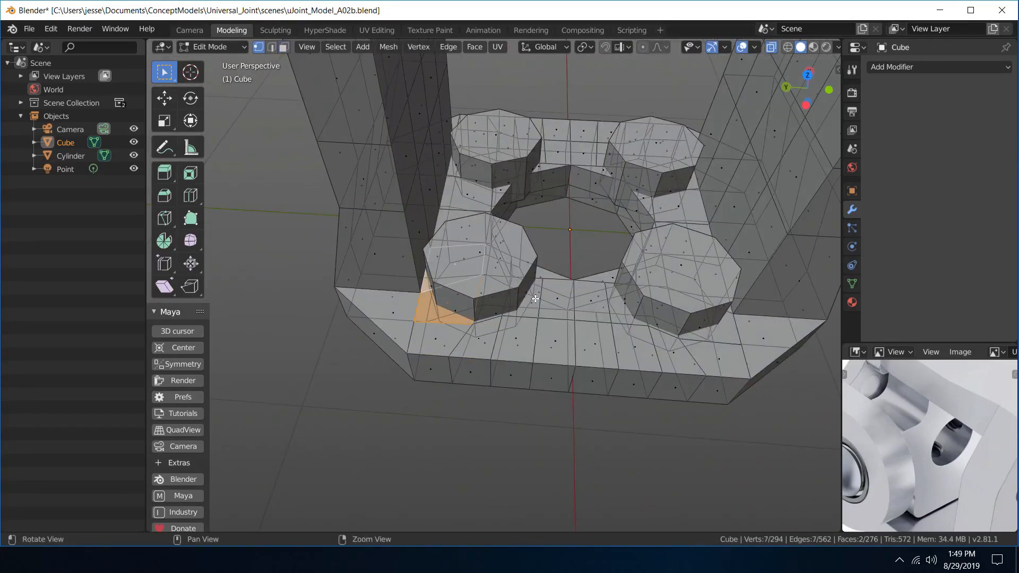
middle_click_drag(535, 299, 537, 306)
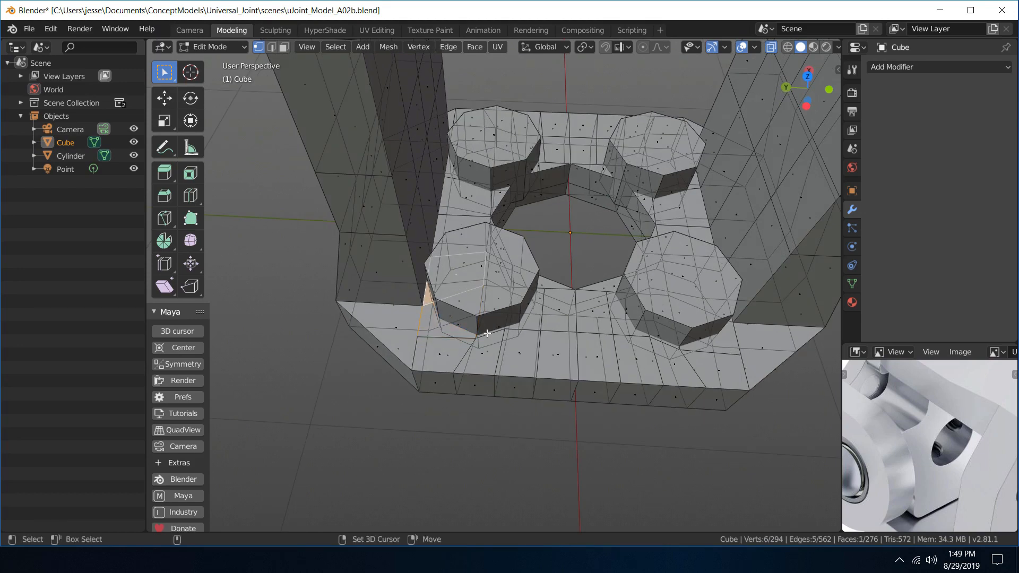
left_click(518, 326, "shift")
left_click(534, 312, "shift")
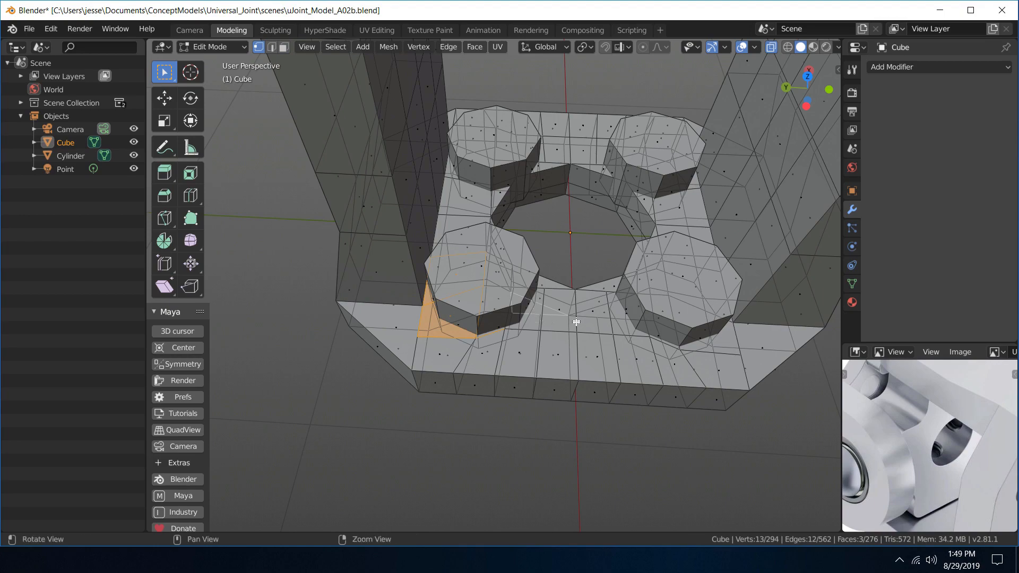
left_click_drag(575, 321, 552, 301, "alt")
left_click(551, 301)
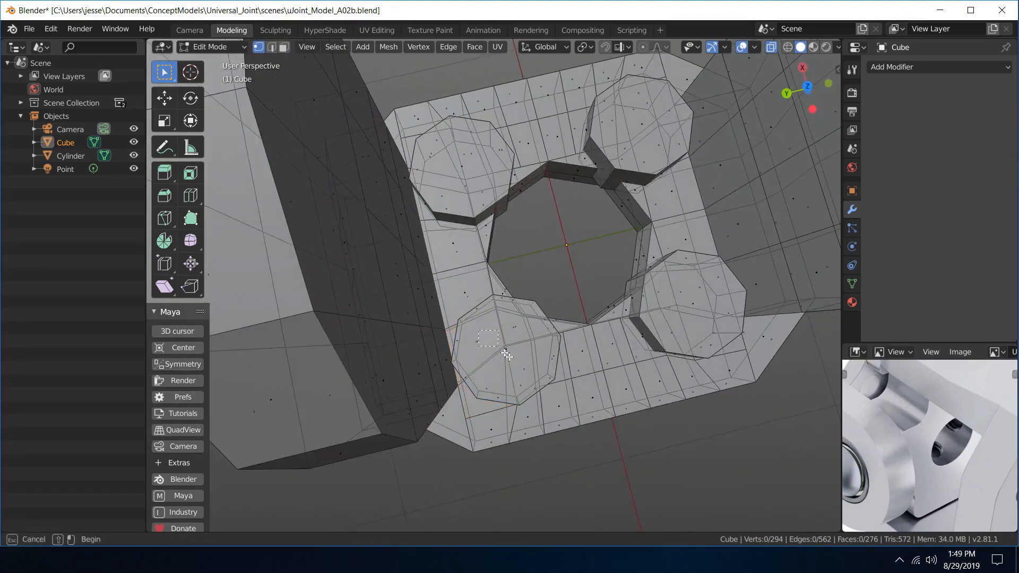
- Box-select the base faces inside the corner cylinder's outline from above and deselect those on the base's underside
left_click_drag(542, 382, 542, 380)
left_click_drag(619, 350, 531, 173, "alt")
left_click_drag(404, 131, 563, 191)
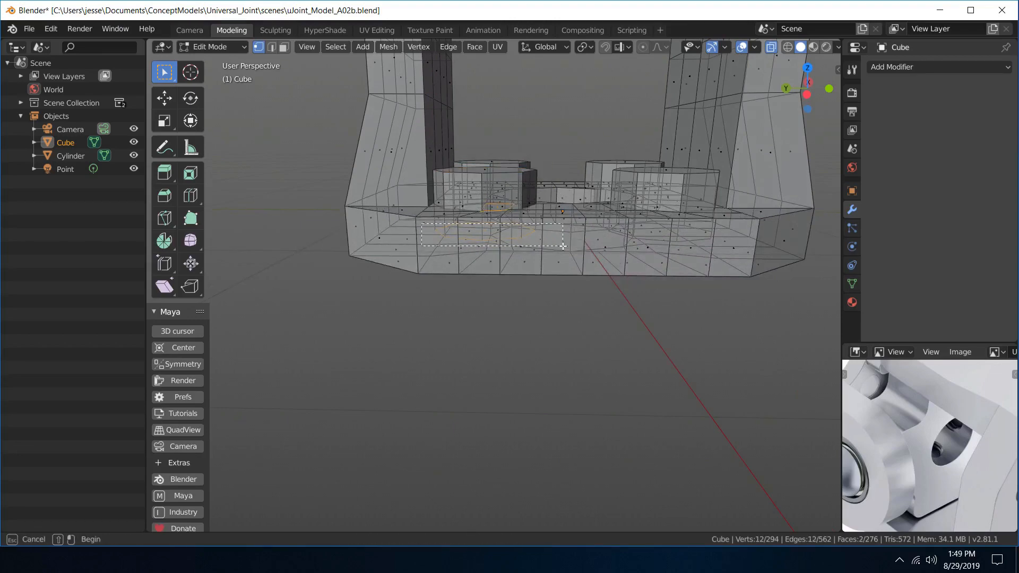
left_click_drag(563, 246, 554, 242)
middle_click_drag(554, 241, 573, 254)
- Add the remaining top faces around the corner cylinder to the selection and remove any underside faces from it
left_click(472, 345, "shift")
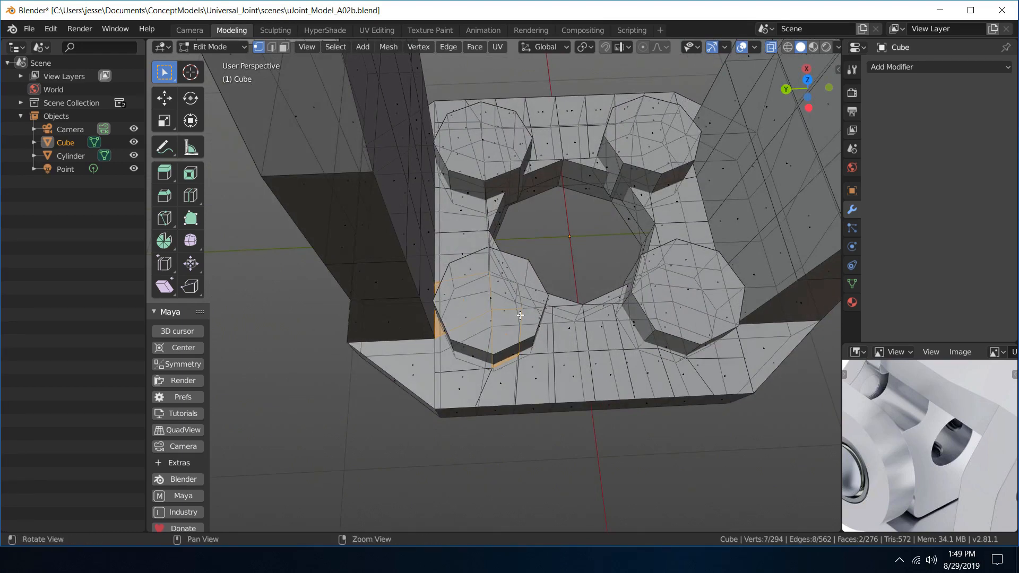
middle_click_drag(520, 315, 432, 358)
left_click(443, 365, "shift")
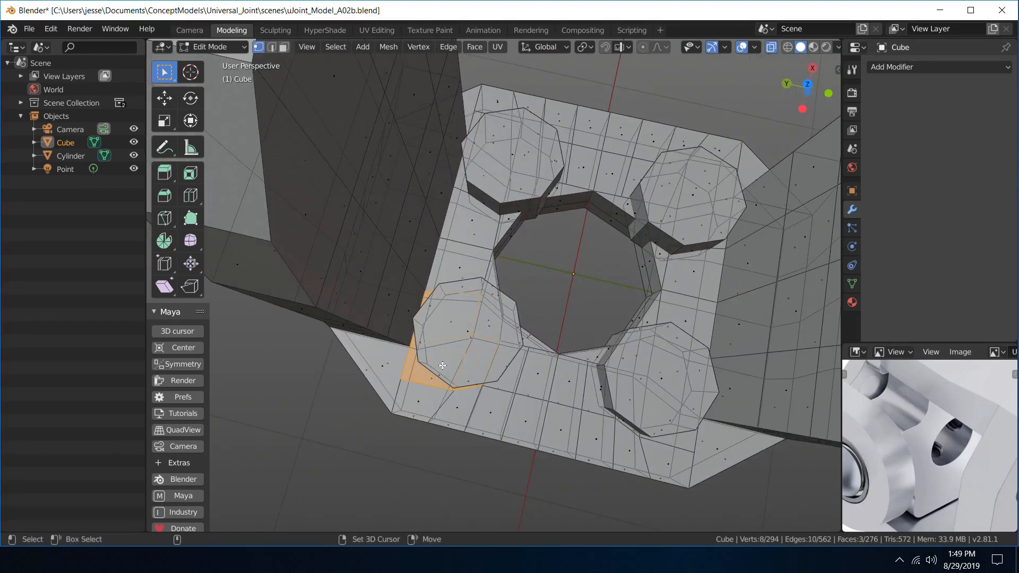
left_click(483, 315, "shift")
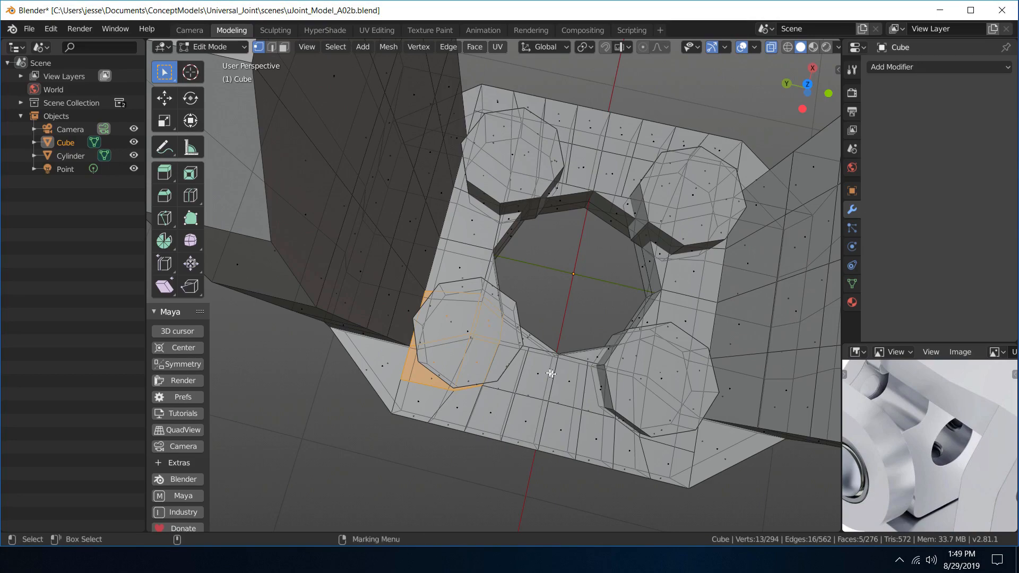
middle_click_drag(546, 365, 604, 259)
left_click_drag(604, 259, 605, 253, "alt")
left_click_drag(488, 268, 537, 241, "ctrl")
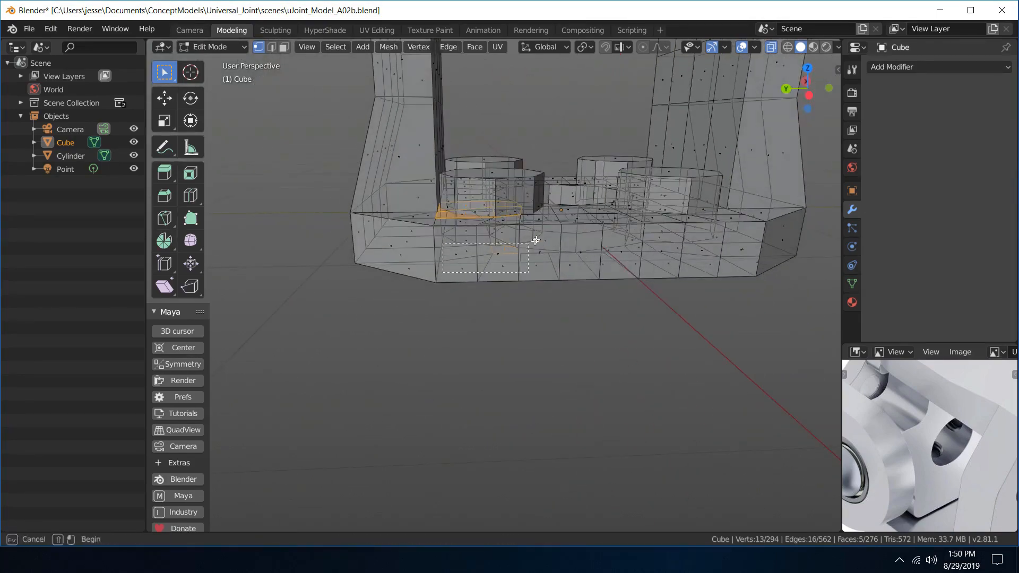
left_click_drag(600, 225, 497, 339, "alt")
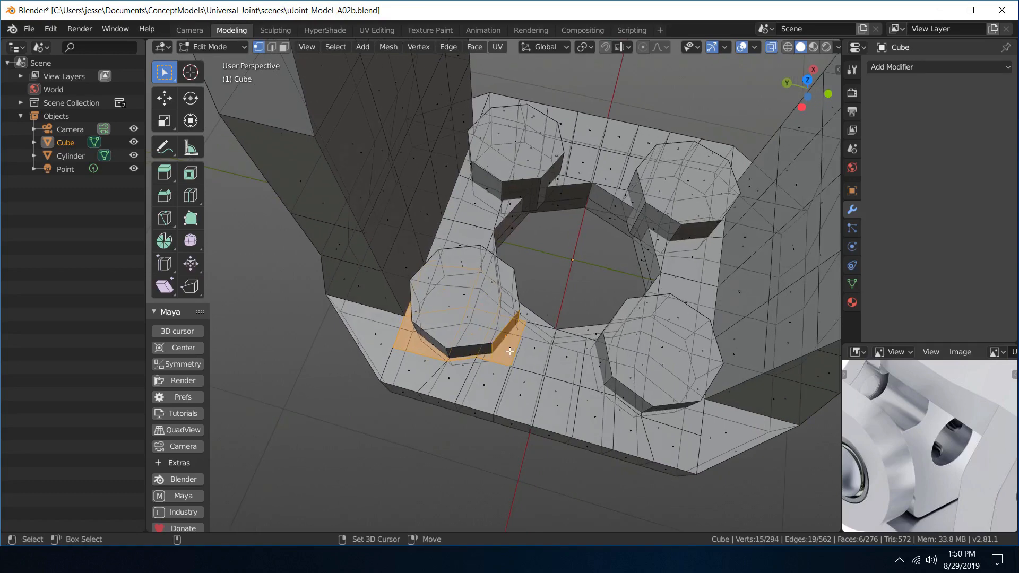
- Add the base face beside the central hole to the selection and box-deselect the corner cylinder's side face
left_click_drag(531, 298, 483, 318, "alt")
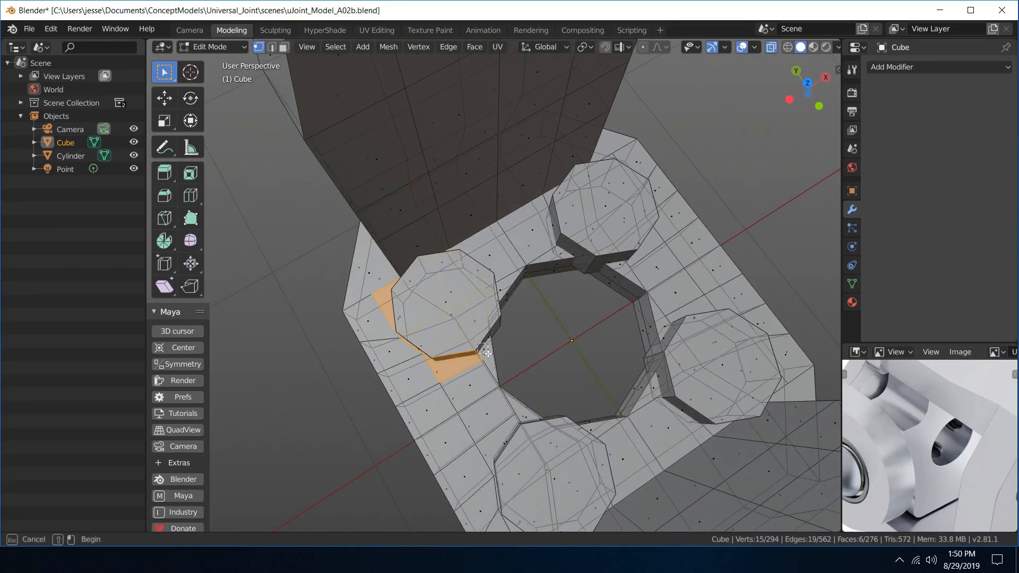
left_click(487, 353, "shift")
left_click_drag(487, 352, 588, 212, "alt")
left_click_drag(527, 160, 561, 196)
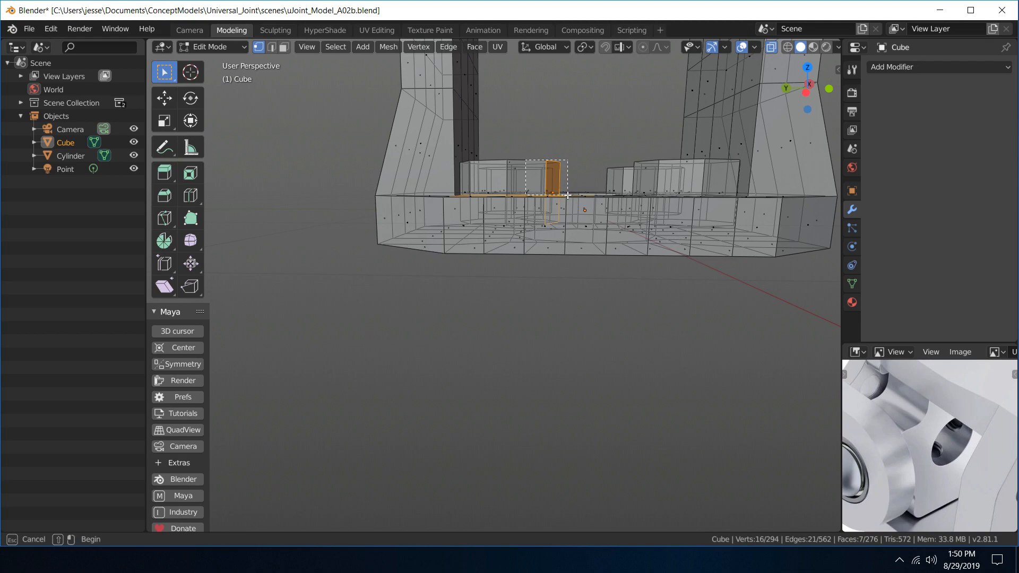
left_click_drag(568, 195, 636, 276, "ctrl")
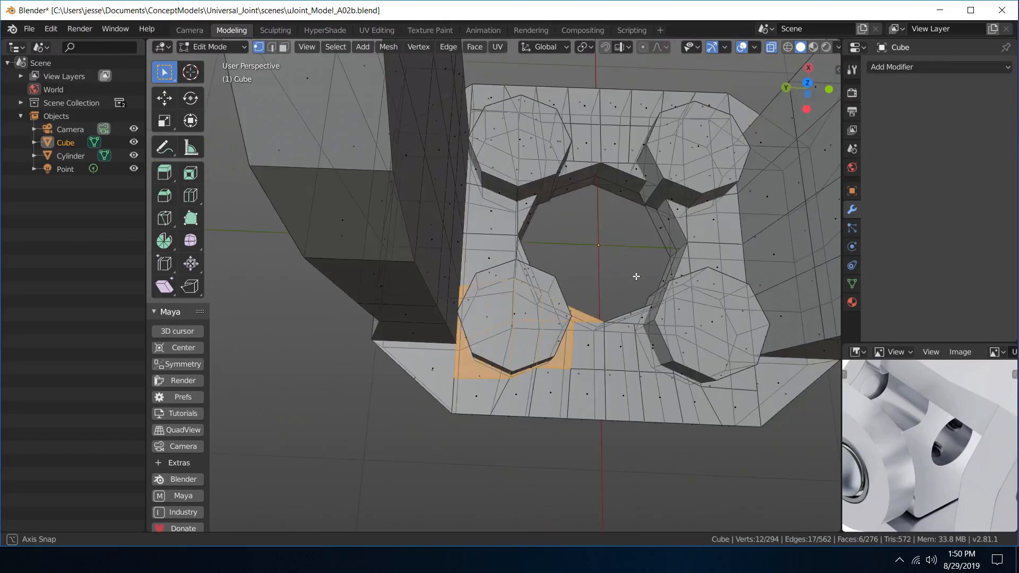
middle_click_drag(637, 277, 585, 283, "alt")
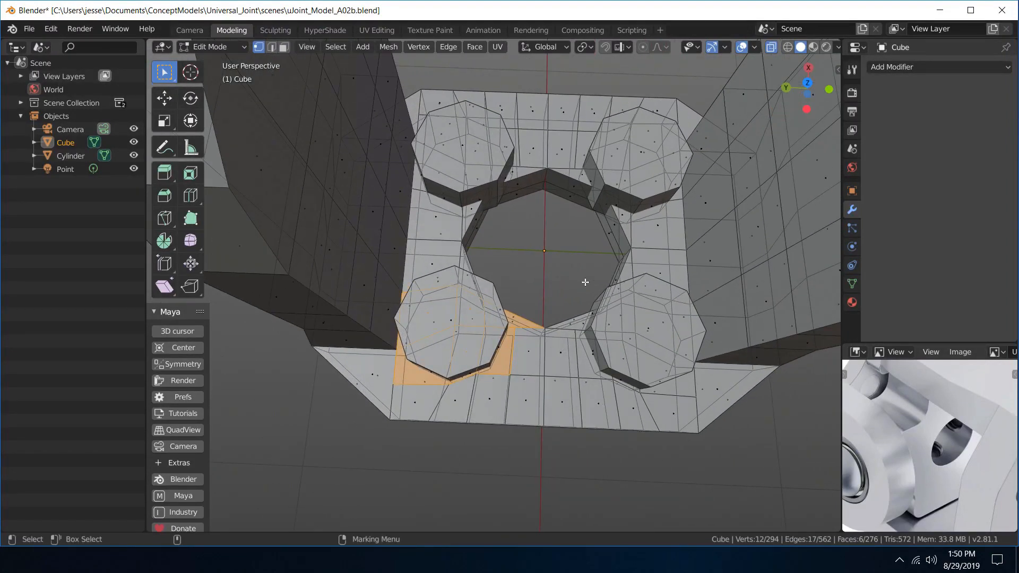
- Save the file, and delete the selected base faces around the corner cylinder
left_click(31, 28)
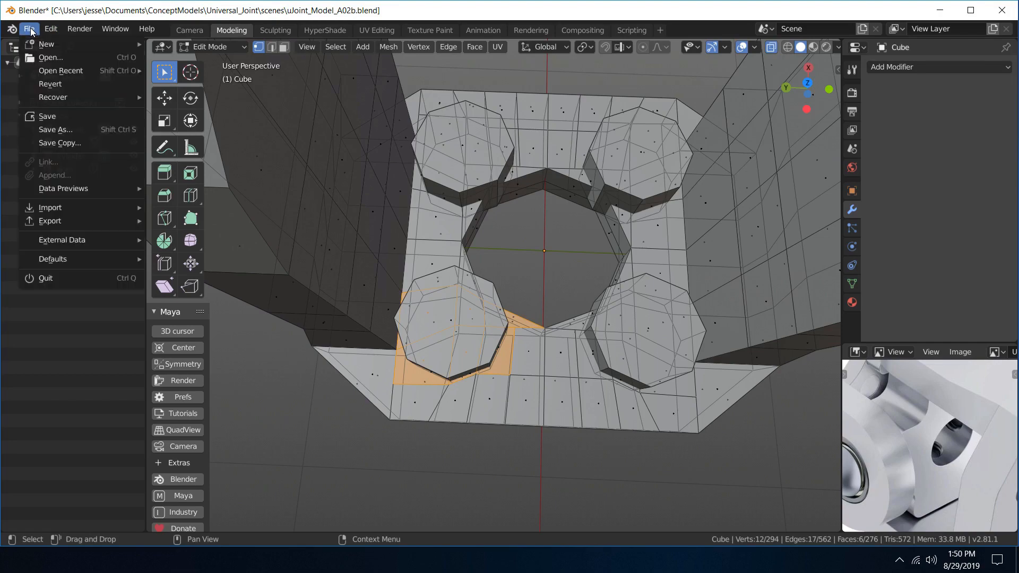
left_click(62, 116)
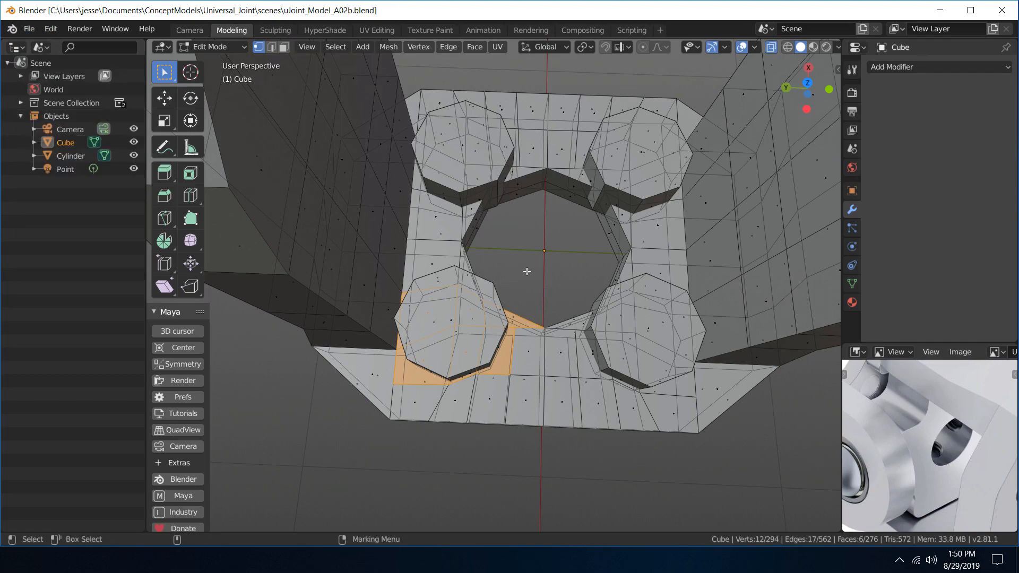
key("Delete")
middle_click_drag(529, 284, 495, 317)
scroll(482, 329, "up", 5)
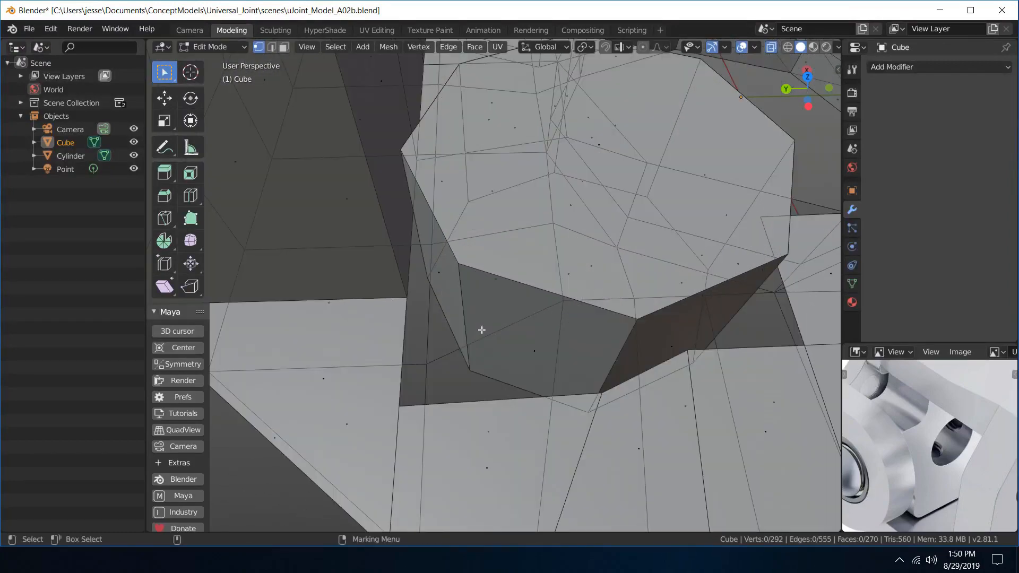
- Switch to vertex selection and select the outer corner vertex of the opening around the cylinder
right_click(452, 418)
left_click(366, 336)
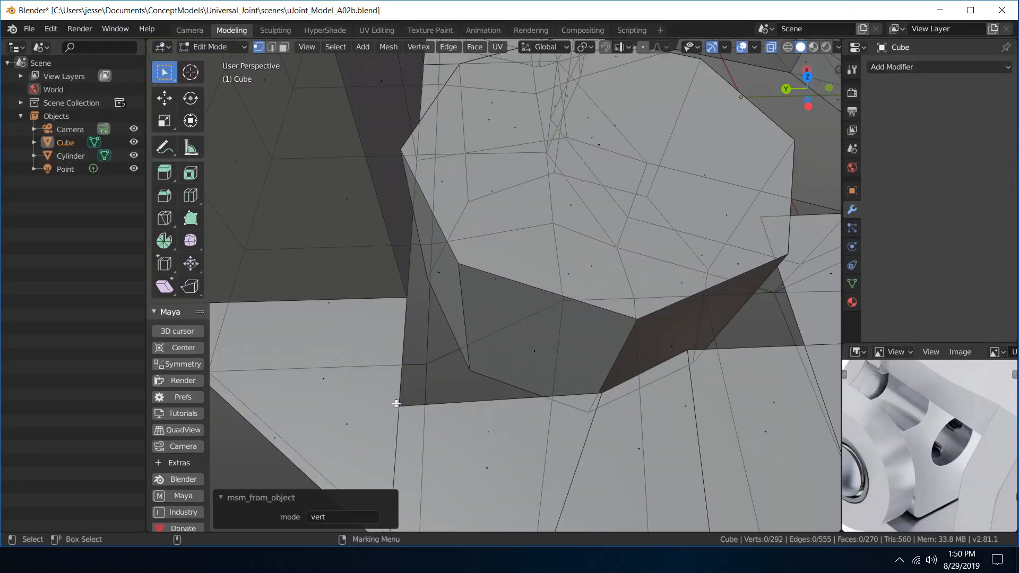
left_click(398, 405)
scroll(457, 395, "down", 5)
middle_click_drag(561, 338, 592, 332)
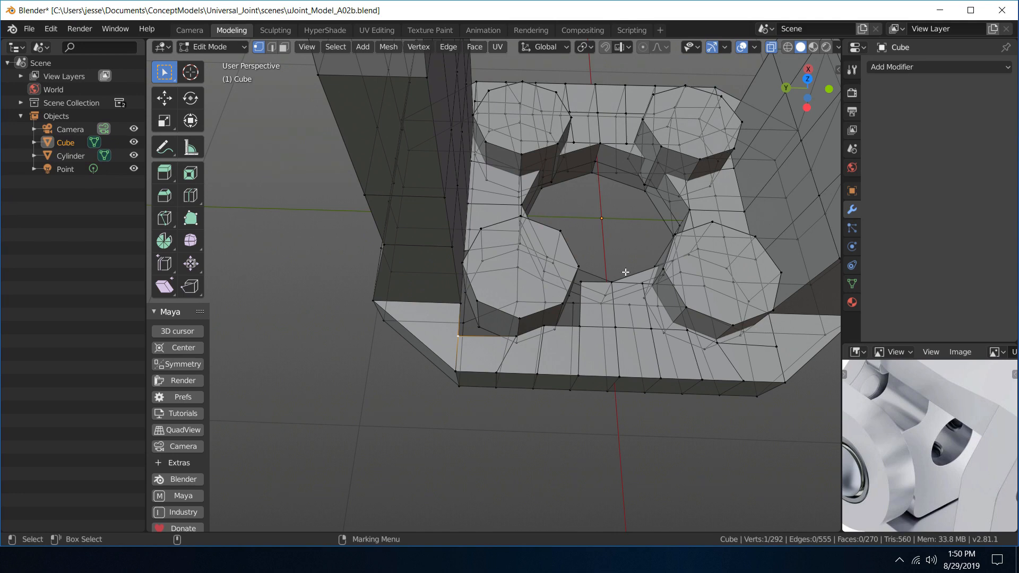
middle_click_drag(604, 192, 589, 314, "shift")
scroll(570, 382, "down", 5)
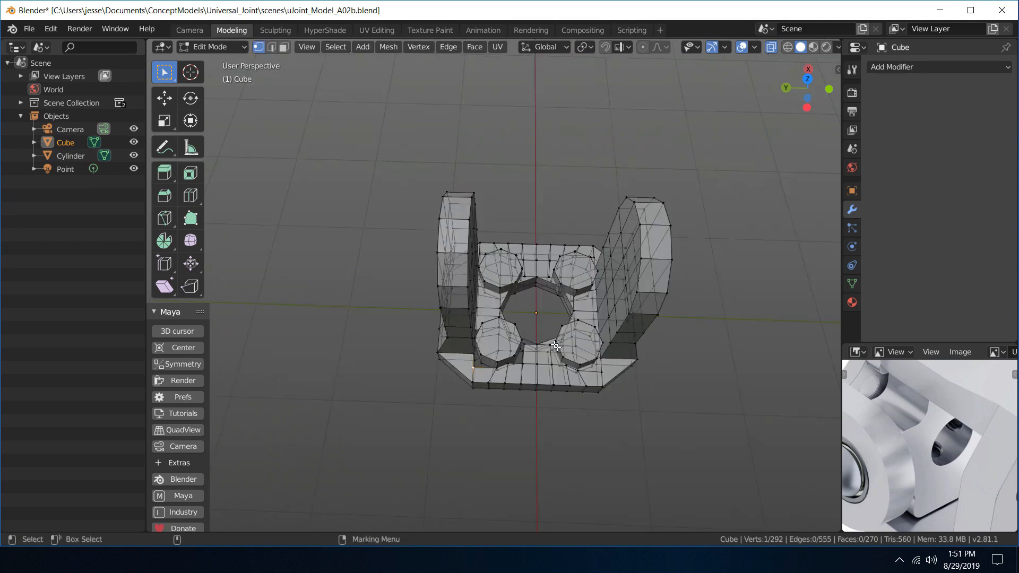
middle_click_drag(472, 298, 592, 296)
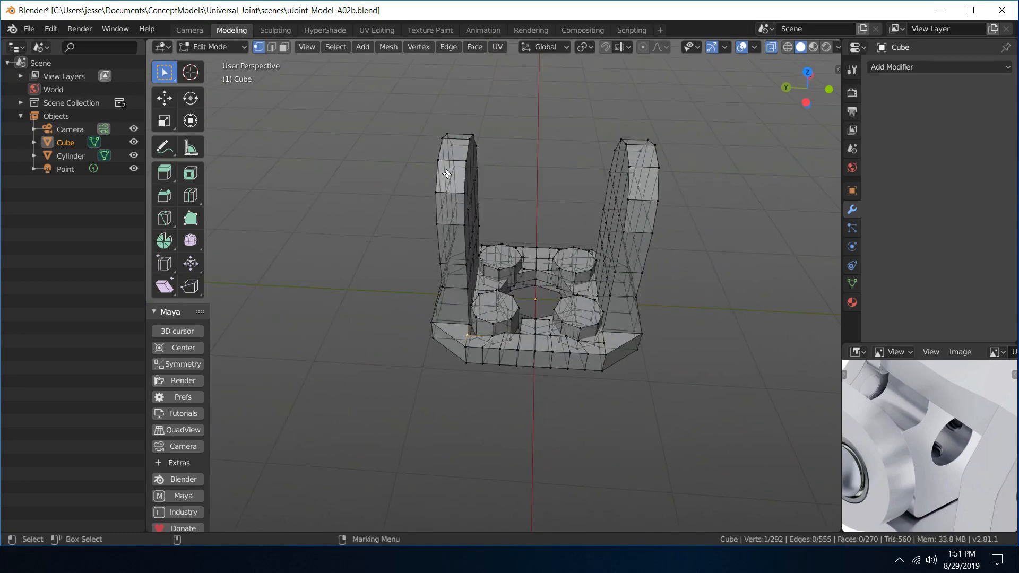
middle_click_drag(517, 340, 533, 323)
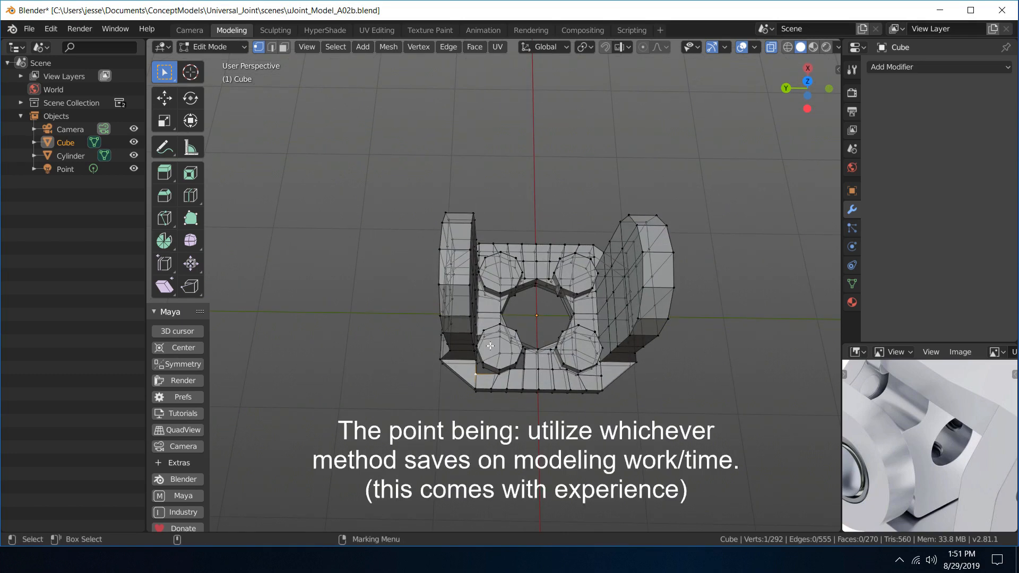
- Switch to face selection and delete the upper central-hole wall face behind the corner cylinder
scroll(546, 259, "up", 4)
middle_click_drag(546, 259, 504, 167)
scroll(504, 167, "up", 5)
scroll(503, 167, "down", 4)
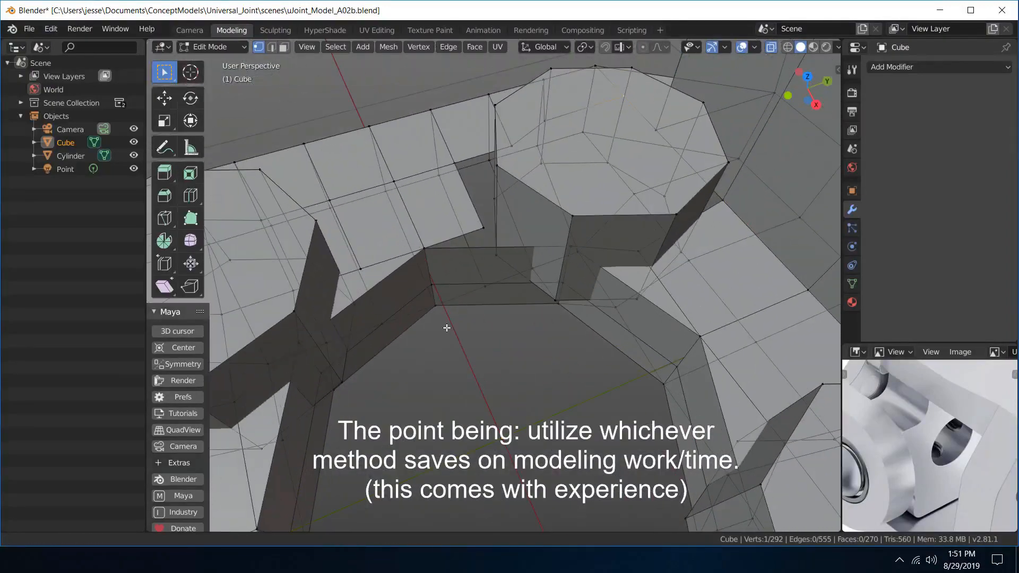
right_click_drag(488, 268, 547, 313)
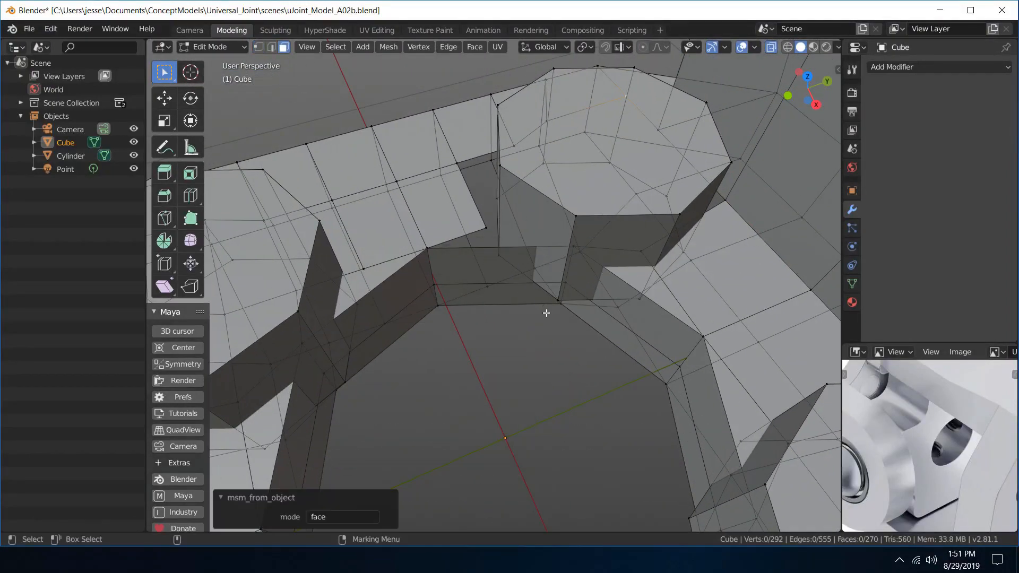
left_click(502, 263)
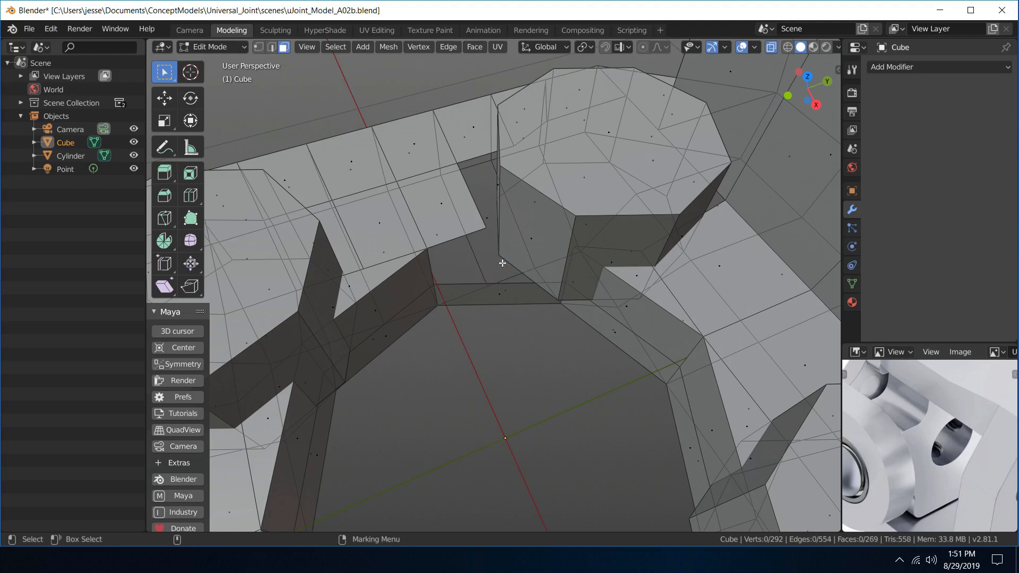
scroll(502, 263, "down", 5)
middle_click_drag(502, 263, 518, 300)
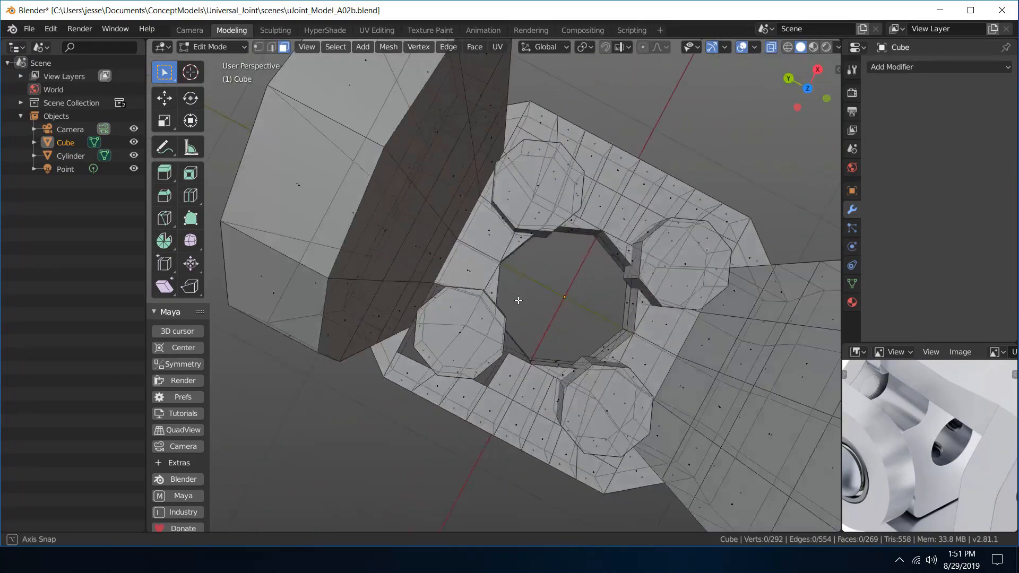
- Switch to vertex selection and move the opening's outer corner vertex along Y and X in to the cylinder's outline
left_click_drag(518, 301, 548, 271, "alt")
scroll(547, 279, "up", 5)
middle_click_drag(547, 296, 558, 202, "alt")
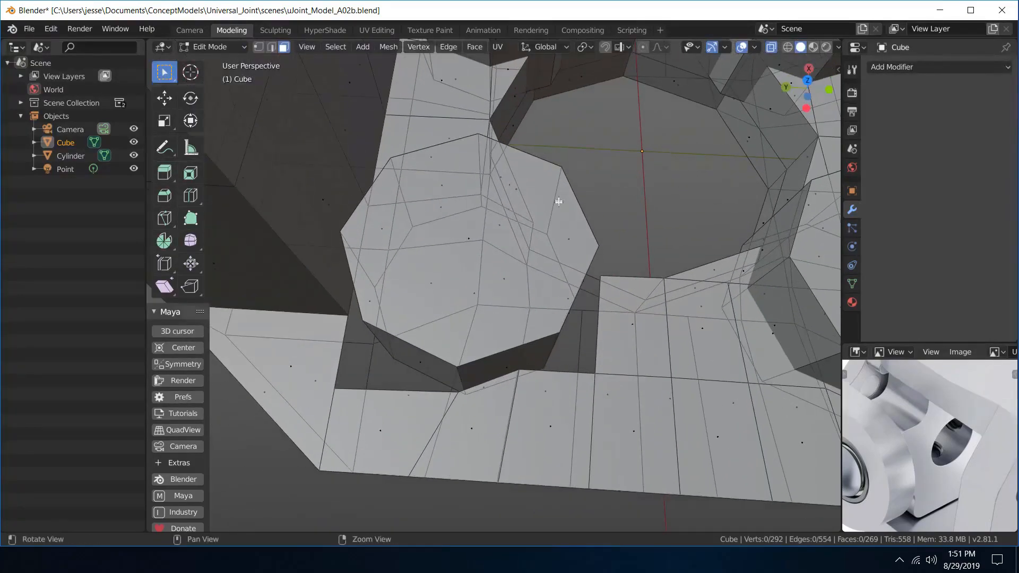
left_click_drag(559, 202, 564, 164, "alt")
right_click_drag(324, 287, 249, 298)
left_click_drag(340, 352, 338, 368, "alt")
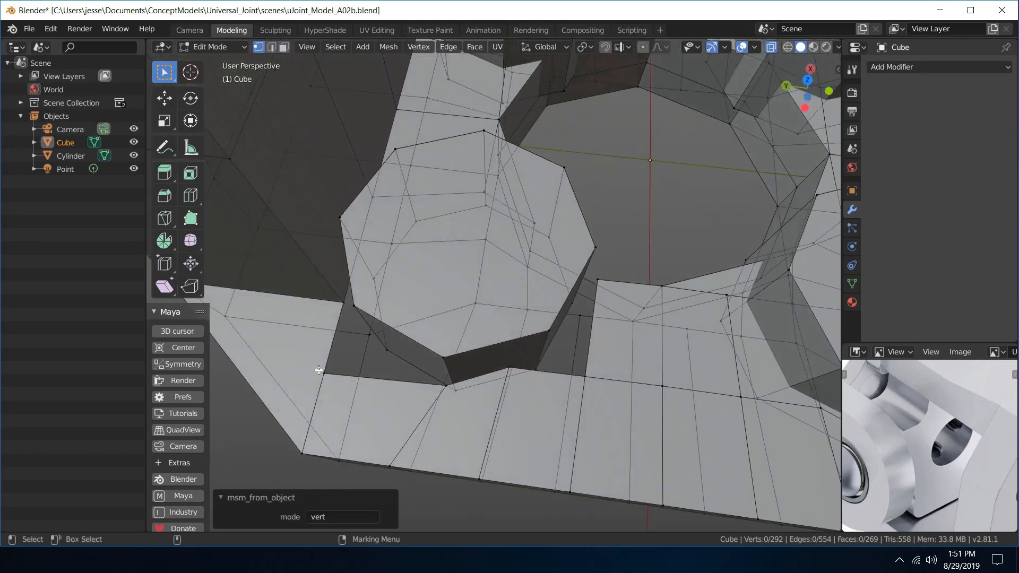
left_click(321, 371)
key("w")
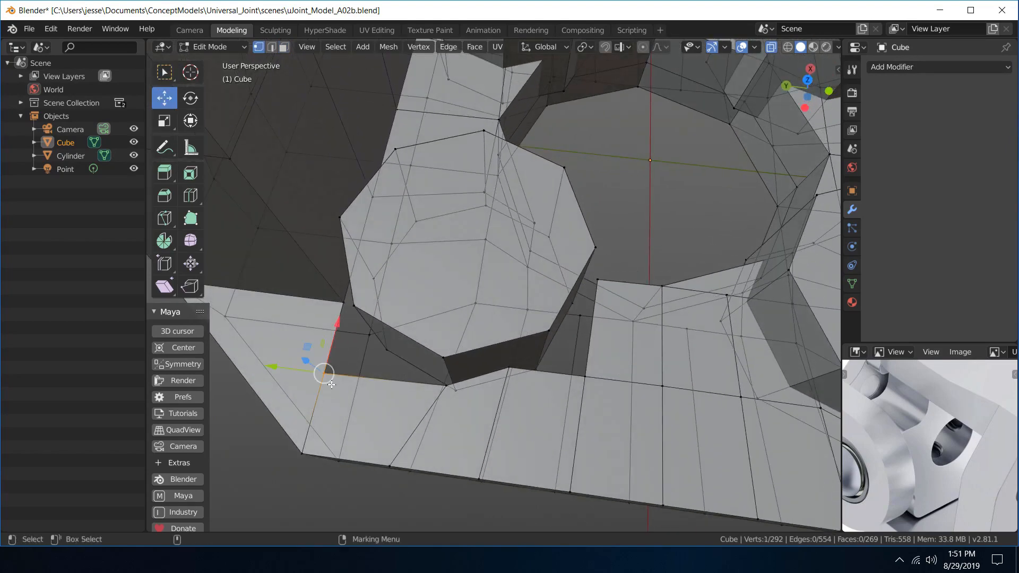
left_click_drag(273, 367, 314, 364)
left_click_drag(370, 336, 384, 291)
- Fine-tune the corner vertex against the cylinder's base, shifting it about -0.006 m in X and 0.01 m in Y
left_click_drag(462, 287, 512, 257, "alt")
left_click_drag(457, 294, 459, 300)
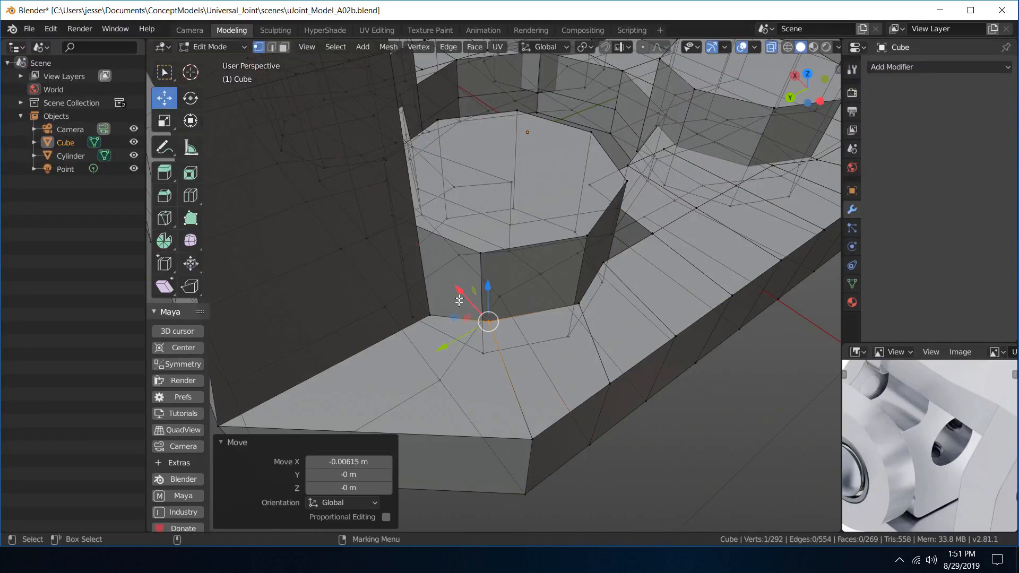
left_click_drag(450, 343, 442, 341)
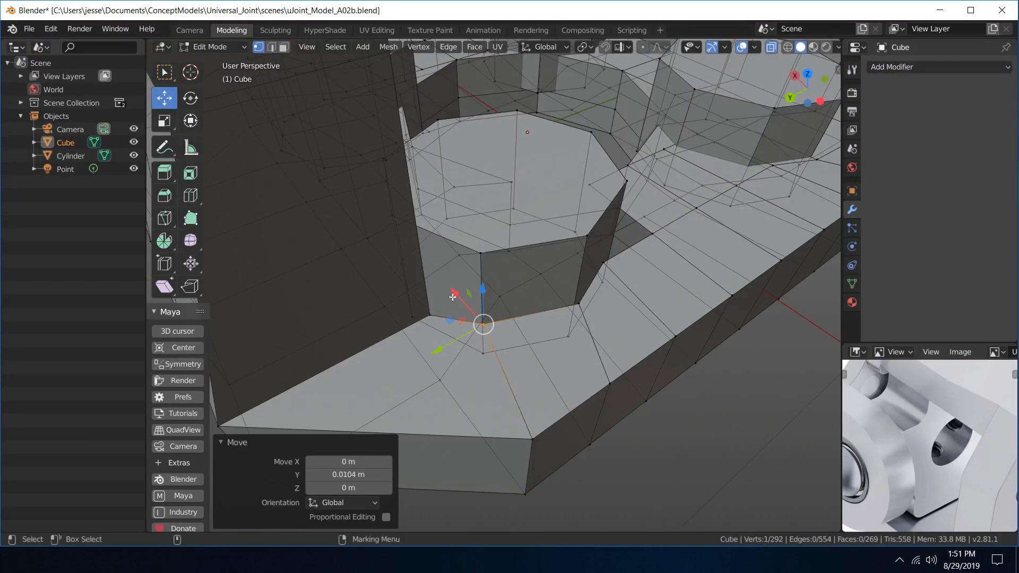
left_click_drag(453, 295, 557, 338)
- Try to shift the opening's front vertices to the cylinder's corners, by about -0.059 m in Y and 0.025 m in X, and undo the moves
left_click(512, 379)
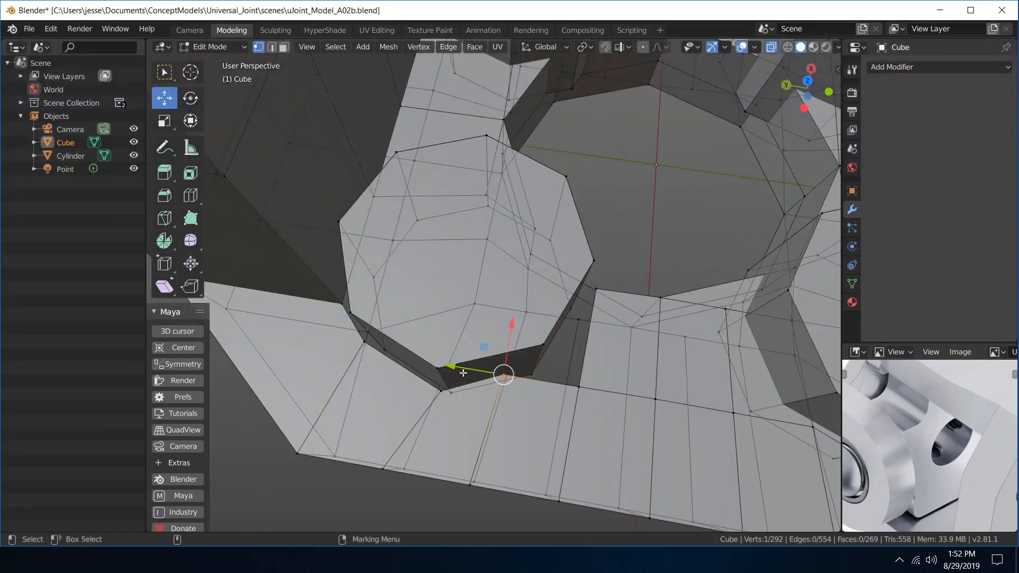
left_click_drag(463, 373, 491, 362)
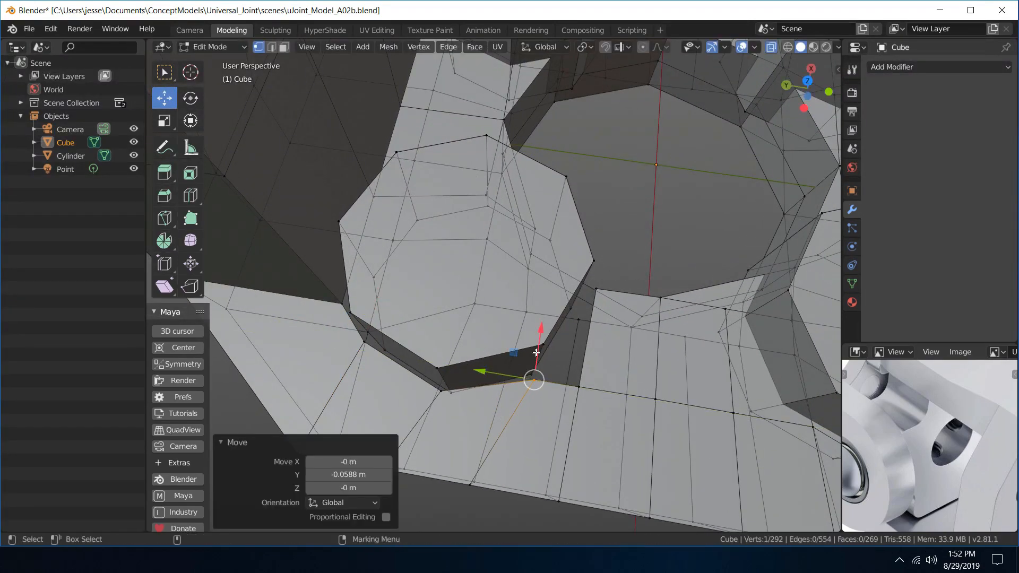
left_click_drag(544, 330, 547, 317)
left_click_drag(609, 320, 558, 300, "alt")
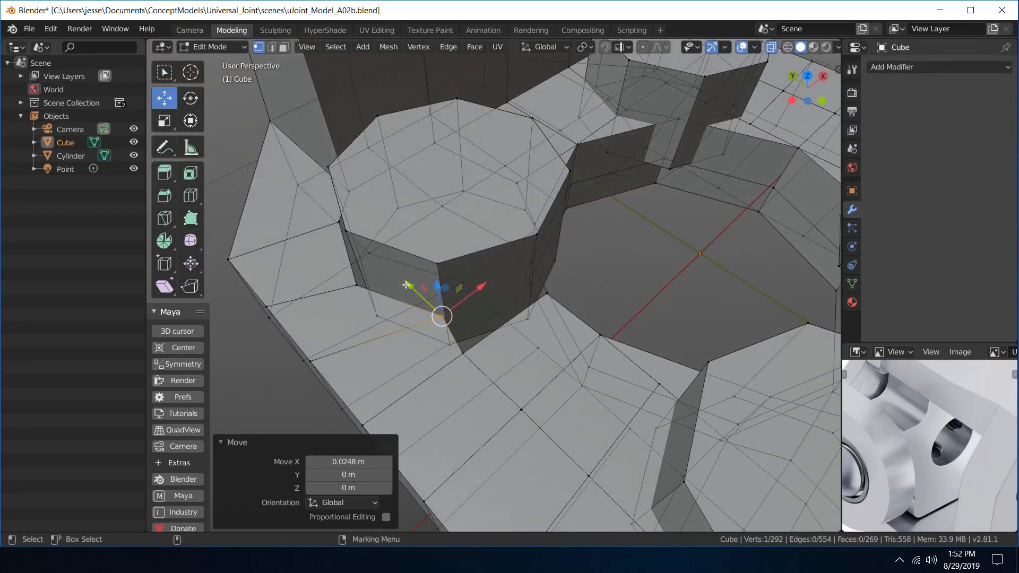
left_click_drag(406, 285, 394, 266)
left_click(370, 286)
middle_click_drag(394, 267, 414, 379)
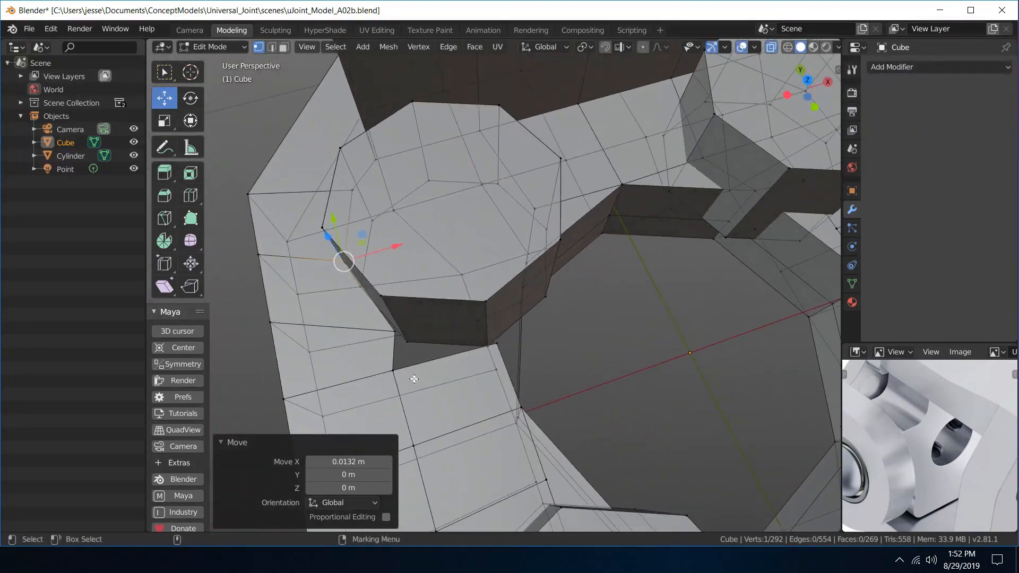
left_click_drag(413, 377, 467, 342)
middle_click_drag(467, 342, 616, 317)
key("ctrl+z")
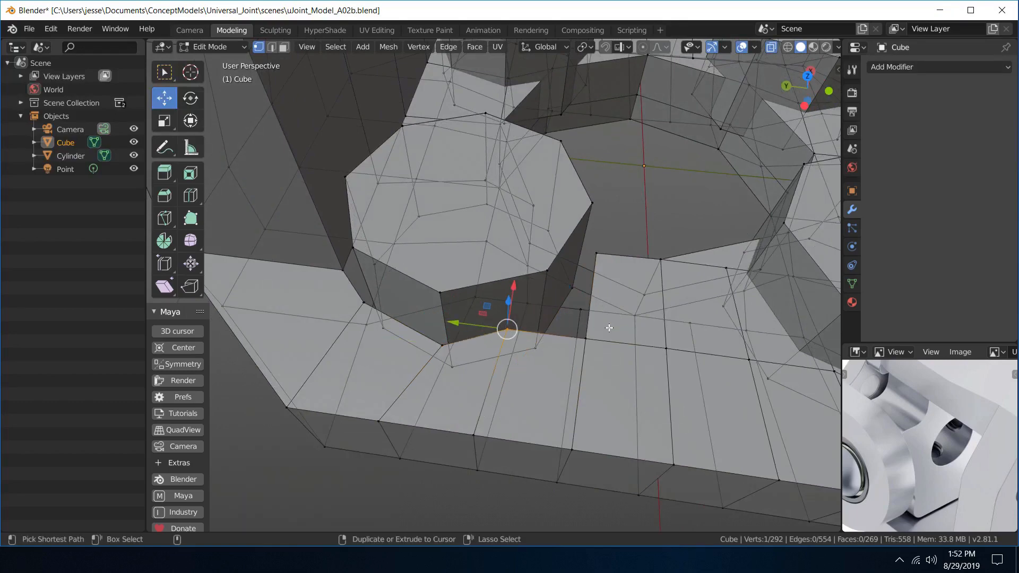
- Move the opening's vertex on the fork-arm side of the cylinder about 0.054 m in X to meet the cylinder's base
middle_click_drag(609, 327, 467, 299)
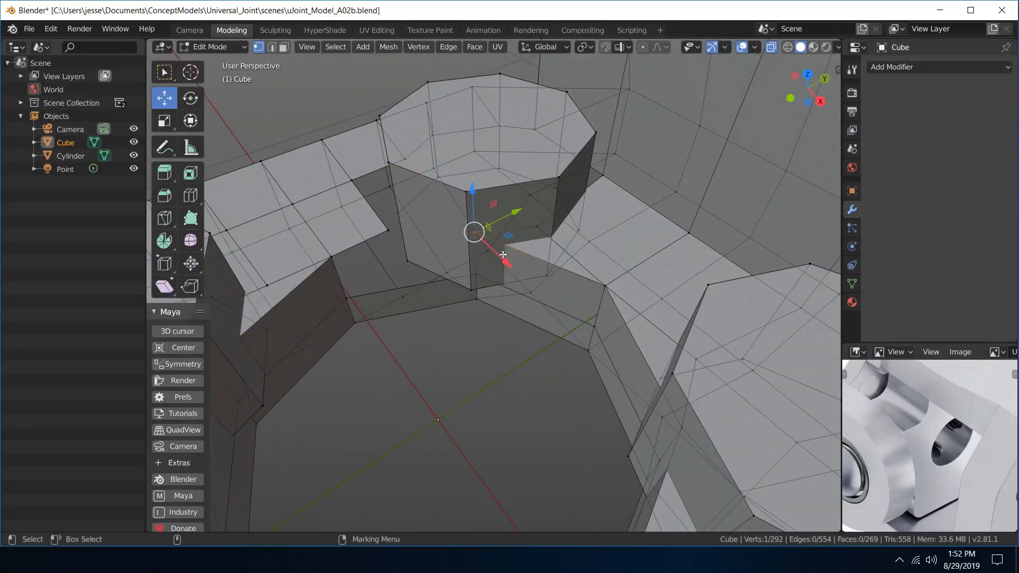
middle_click_drag(489, 289, 455, 296)
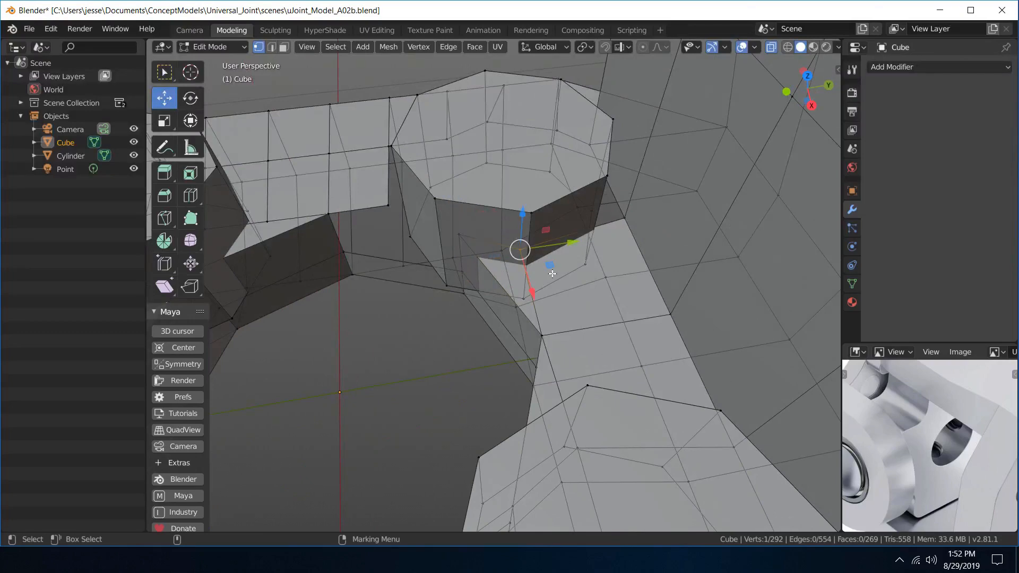
left_click_drag(528, 287, 539, 305)
middle_click_drag(540, 305, 645, 300)
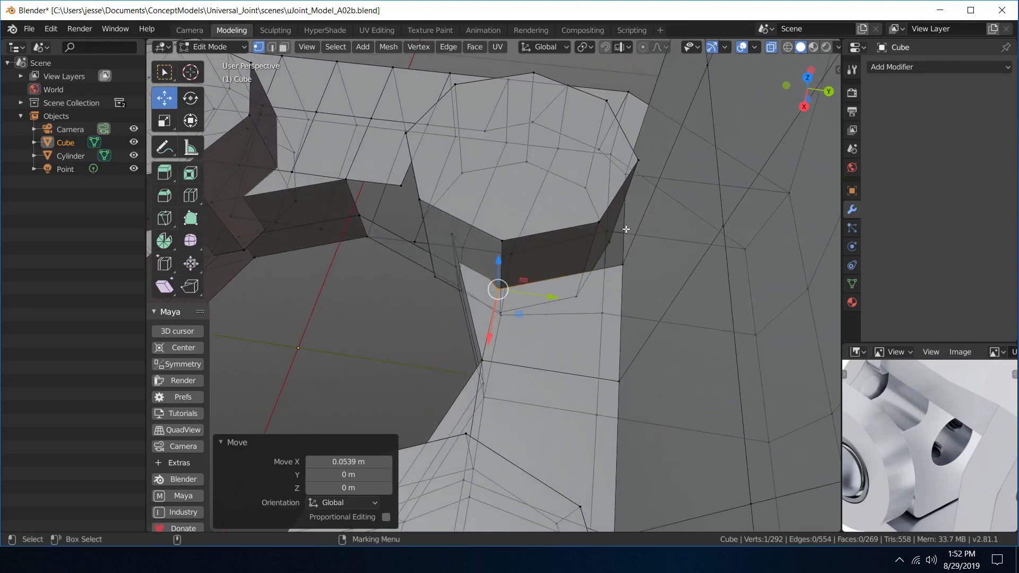
middle_click_drag(513, 216, 566, 238)
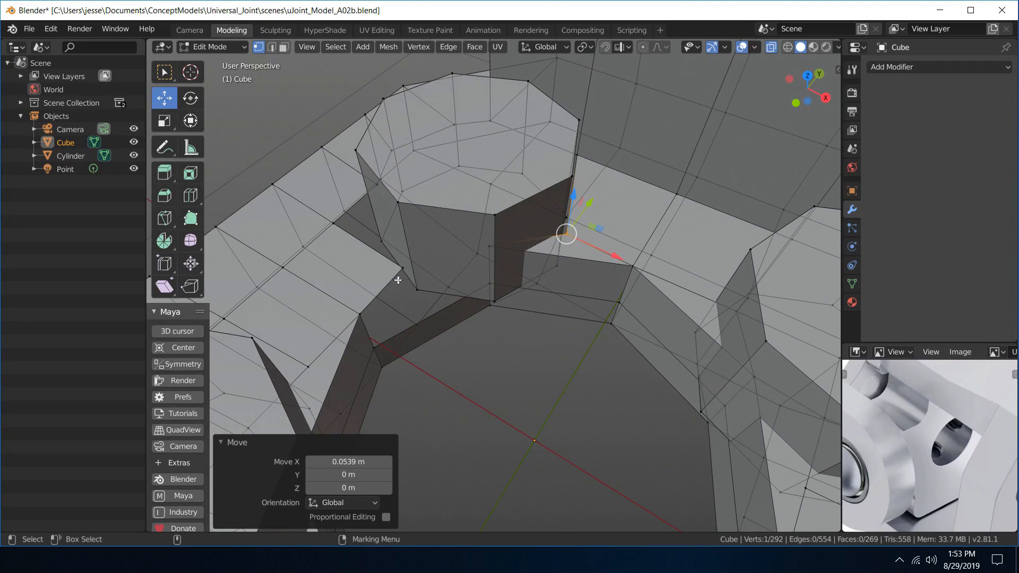
- Move the opening's inner corner vertex next to the central hole about 0.03 m in Y toward the cylinder
middle_click_drag(395, 270, 436, 289)
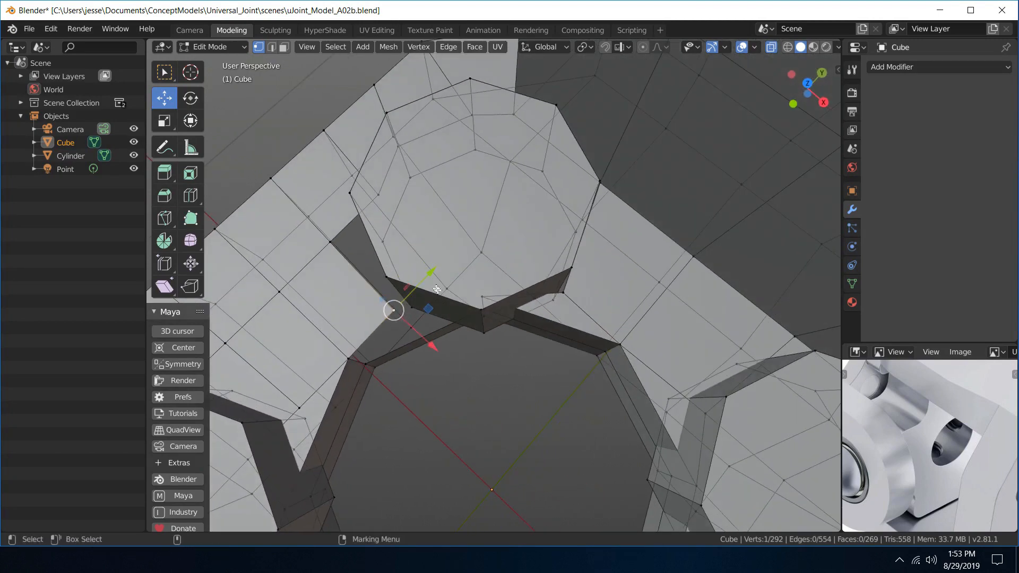
left_click_drag(428, 271, 437, 271)
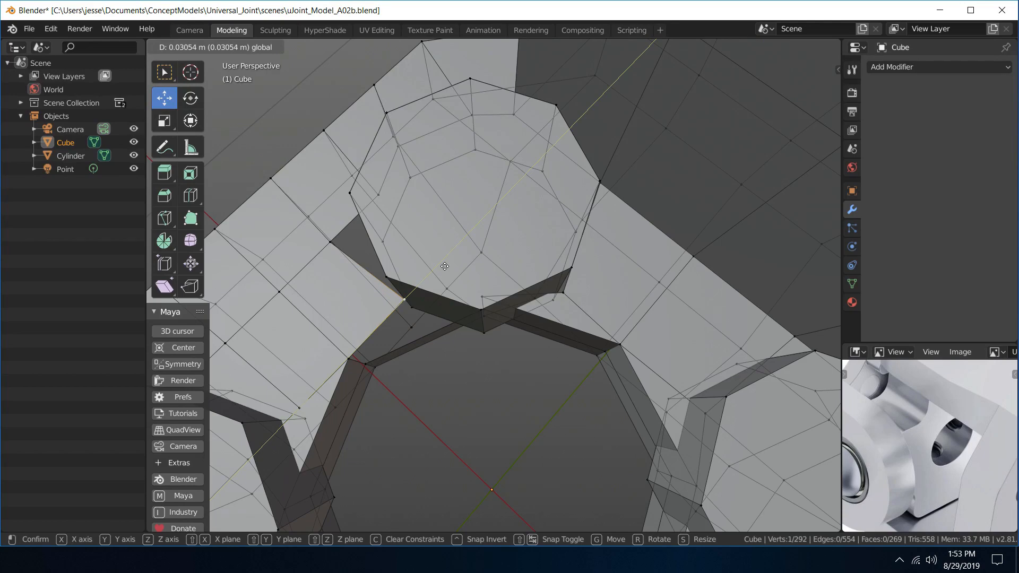
left_click(445, 266)
middle_click_drag(444, 267, 416, 288)
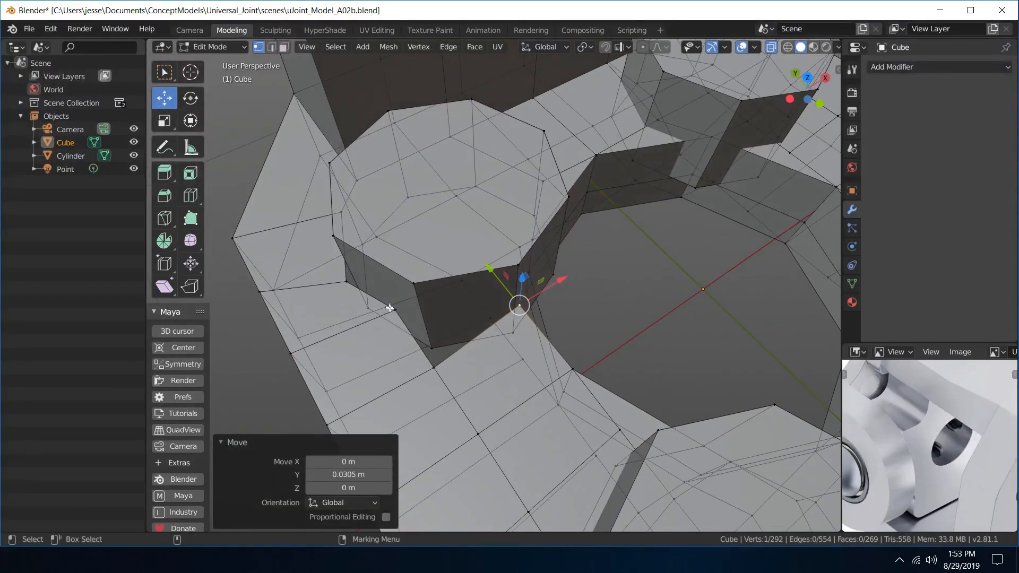
- Move the opening's front vertex to the cylinder's nearest base corner, shifting it about 0.03 m in X
left_click(396, 310)
left_click_drag(374, 273, 462, 294)
middle_click_drag(461, 295, 525, 368)
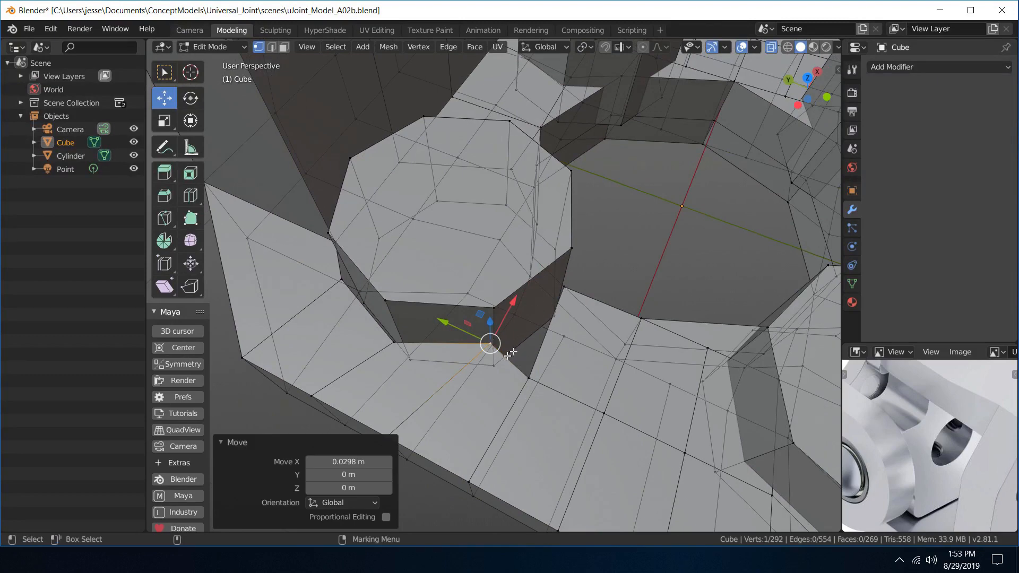
- Switch from the base to editing the cylinders, and lower the top vertices of the cylinder in the opening about 0.153 m in Z
middle_click_drag(542, 186, 442, 226)
key("ctrl+Tab")
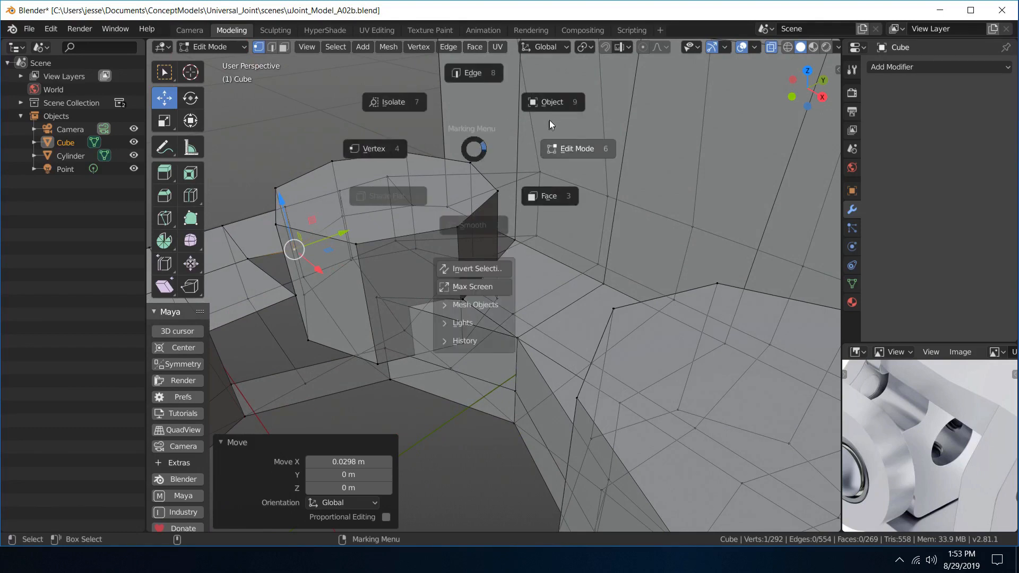
left_click(536, 109)
left_click(383, 156)
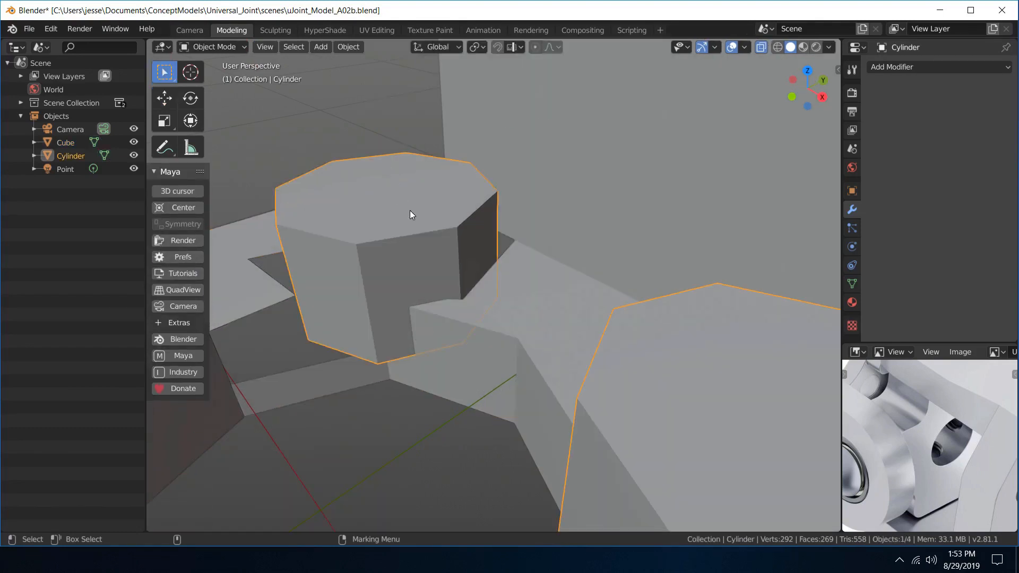
middle_click_drag(410, 211, 405, 170)
key("ctrl+Tab")
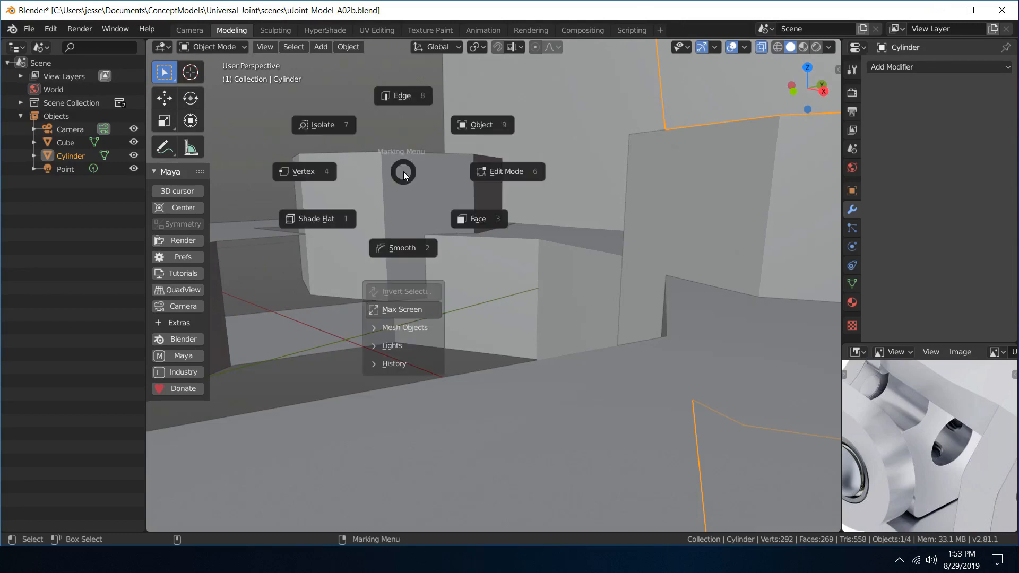
left_click(303, 168)
left_click_drag(252, 118, 564, 184)
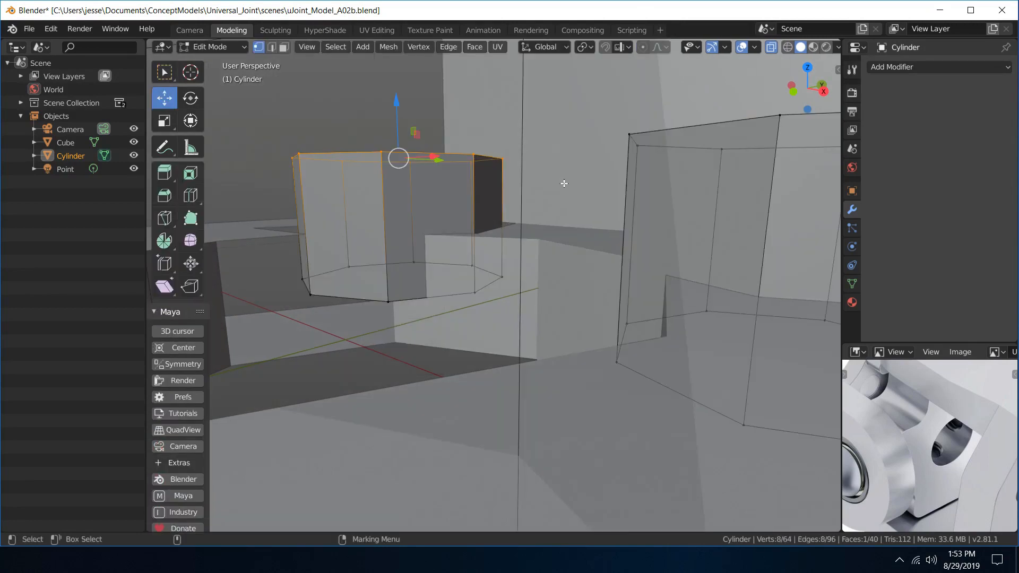
left_click_drag(398, 105, 407, 169)
- In a right orthographic view, raise the cylinder's top vertices about 0.004 m in Z toward the base's upper surface
key("space")
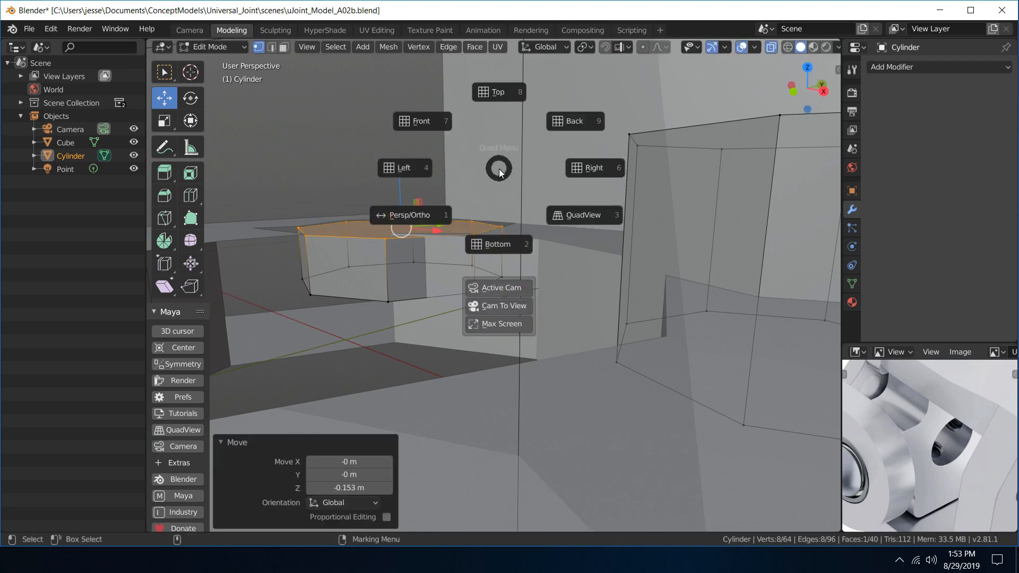
left_click(593, 166)
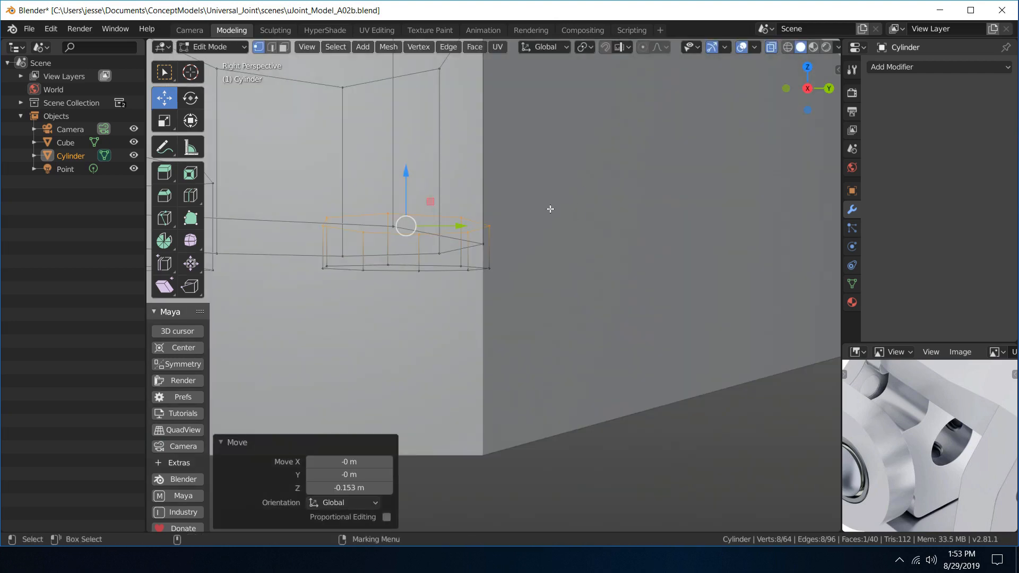
key("space")
left_click(478, 254)
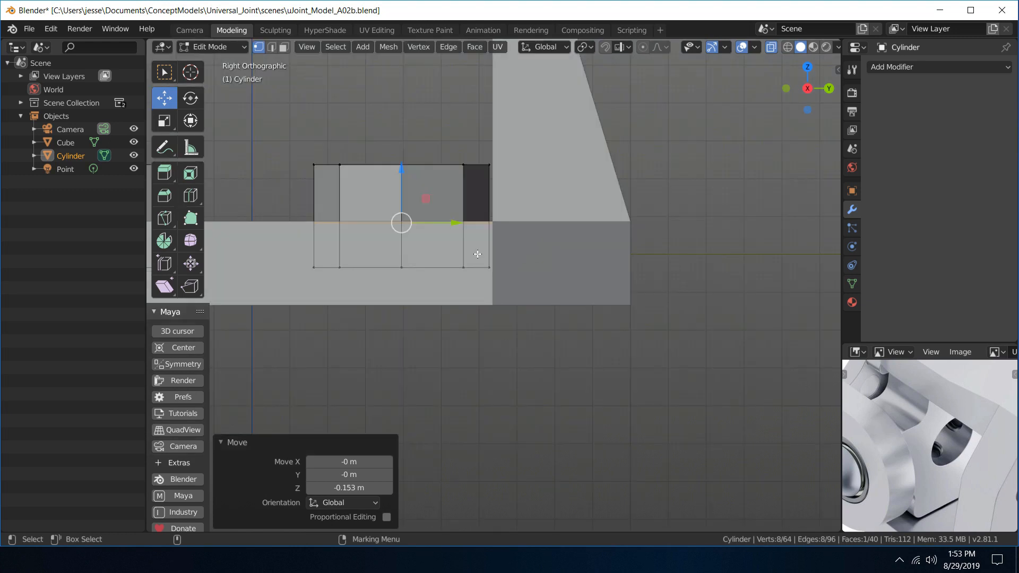
scroll(435, 243, "up", 4)
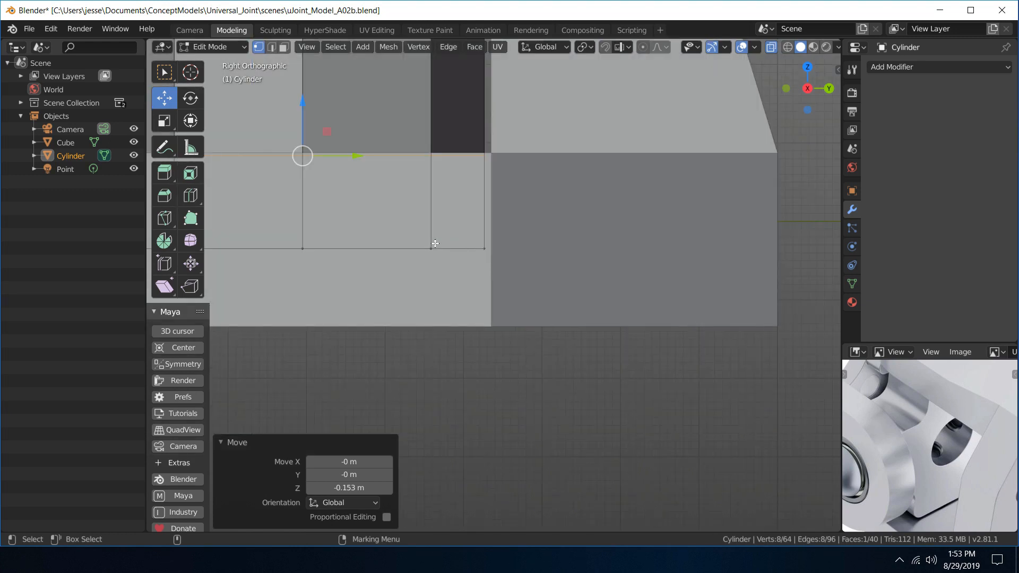
key("KP_Decimal")
left_click_drag(486, 235, 498, 228)
- Fine-tune the cylinder's top vertices by about -0.000124 m in Z to sit flush with the base's surface, and return to perspective
scroll(531, 285, "up", 15)
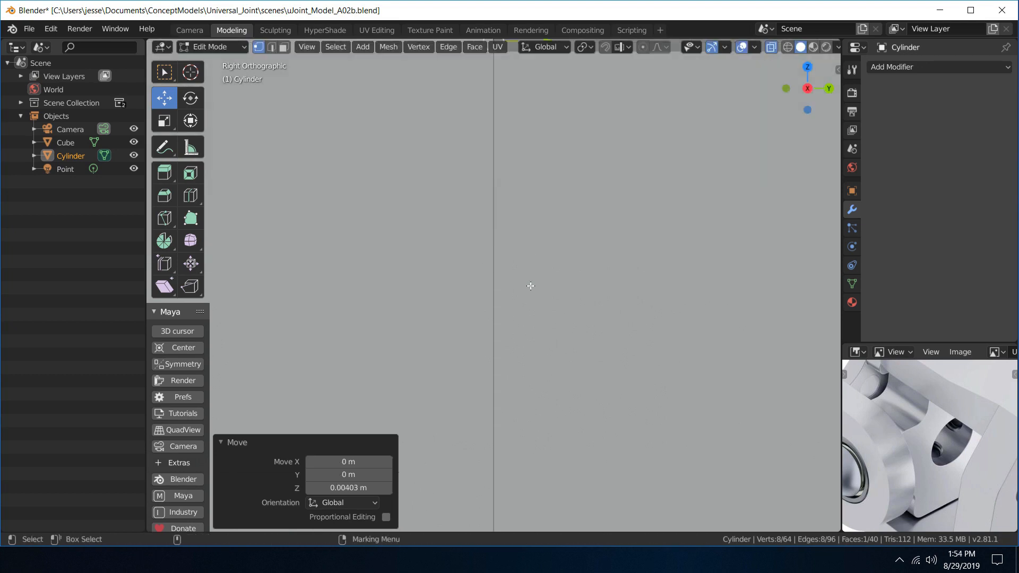
scroll(530, 285, "down", 10)
scroll(494, 285, "up", 5)
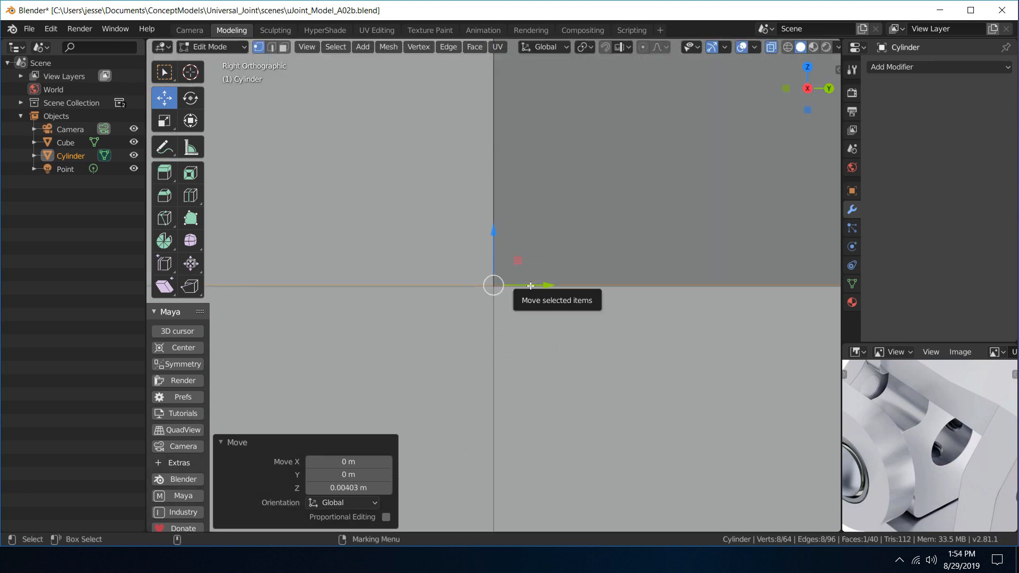
left_click_drag(496, 231, 498, 273)
scroll(586, 276, "down", 15)
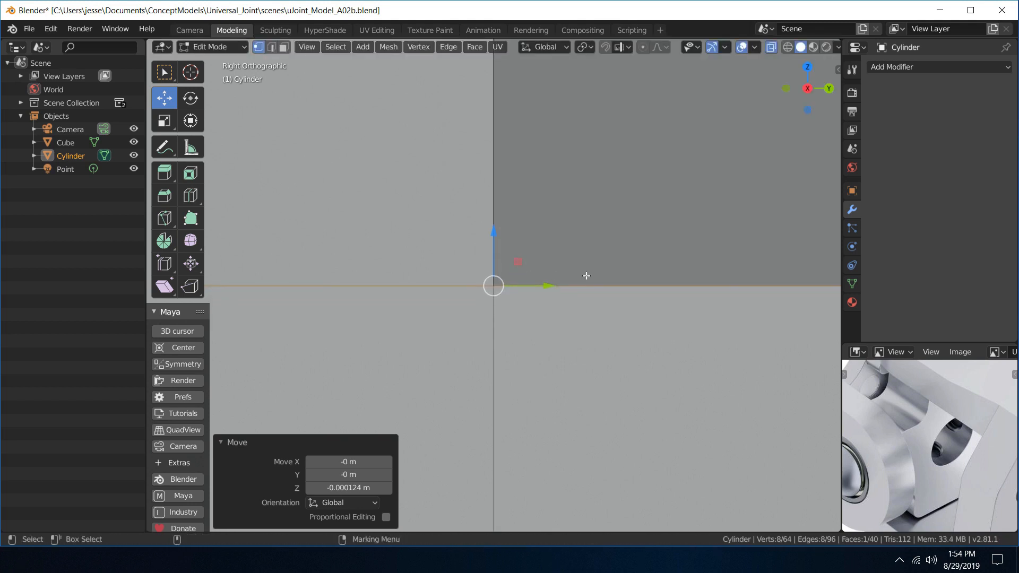
key("space")
left_click(514, 320)
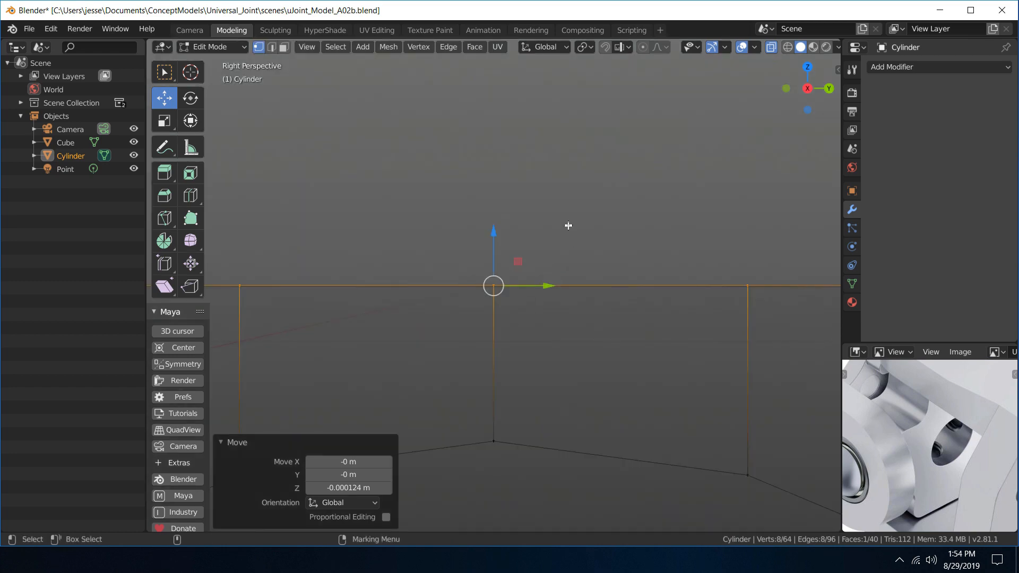
- Delete the top and bottom cap faces of the lowered corner cylinder, keeping only its side walls
middle_click_drag(568, 225, 452, 299)
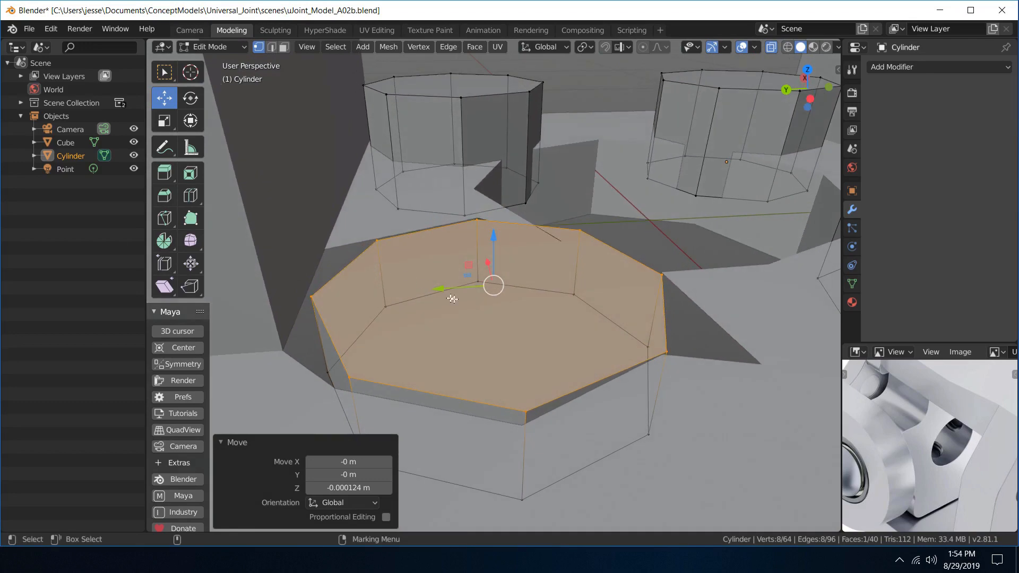
right_click_drag(453, 299, 544, 349)
middle_click_drag(518, 335, 610, 296)
left_click(677, 250)
left_click_drag(489, 294, 479, 306)
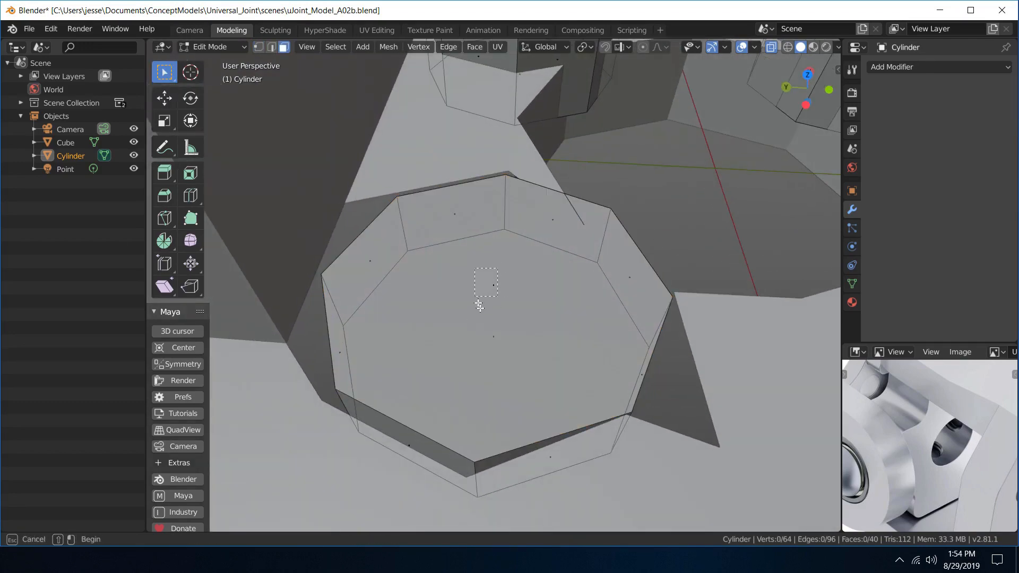
left_click_drag(471, 363, 488, 359)
key("Delete")
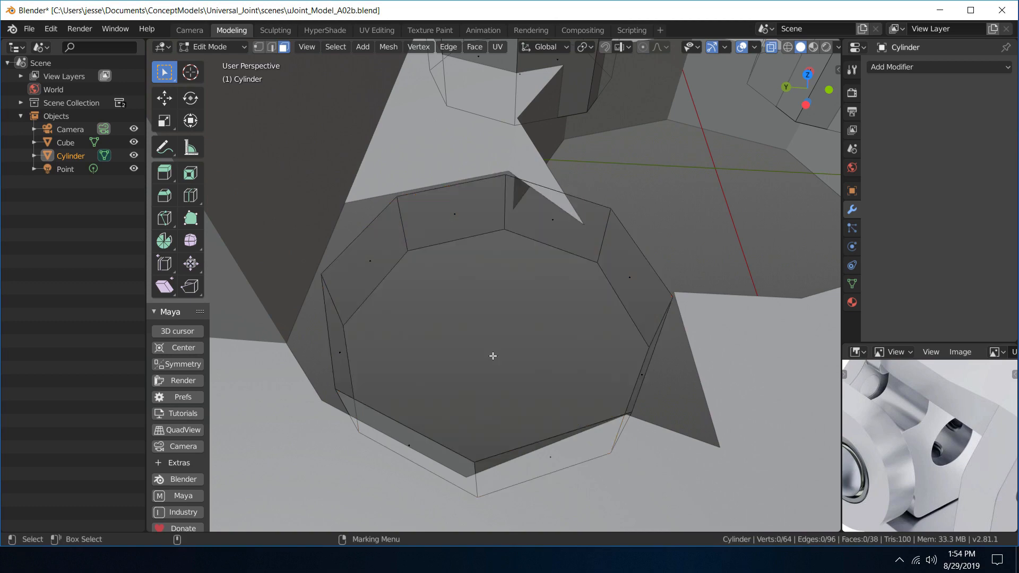
middle_click_drag(492, 355, 460, 276)
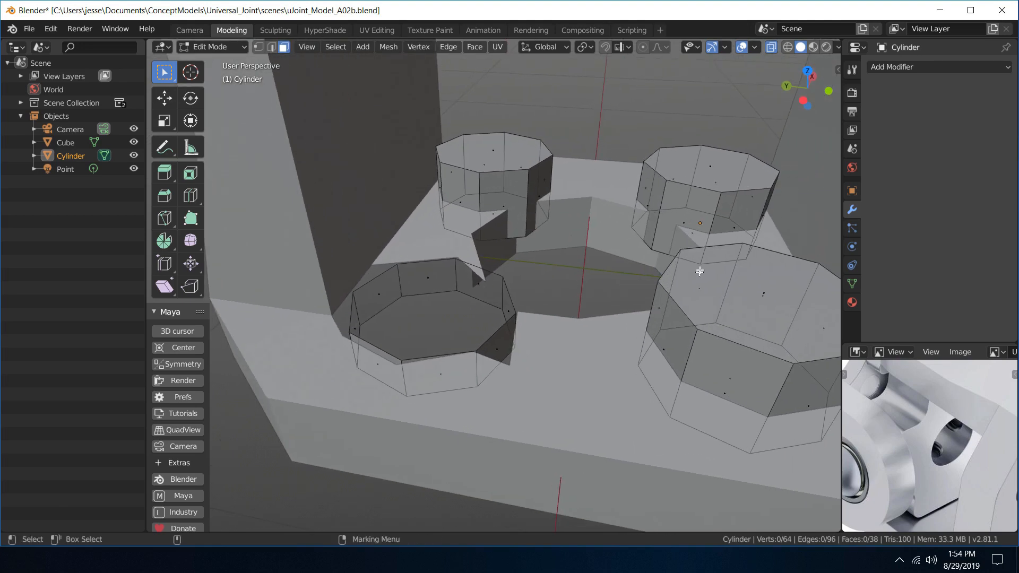
middle_click_drag(497, 248, 578, 216)
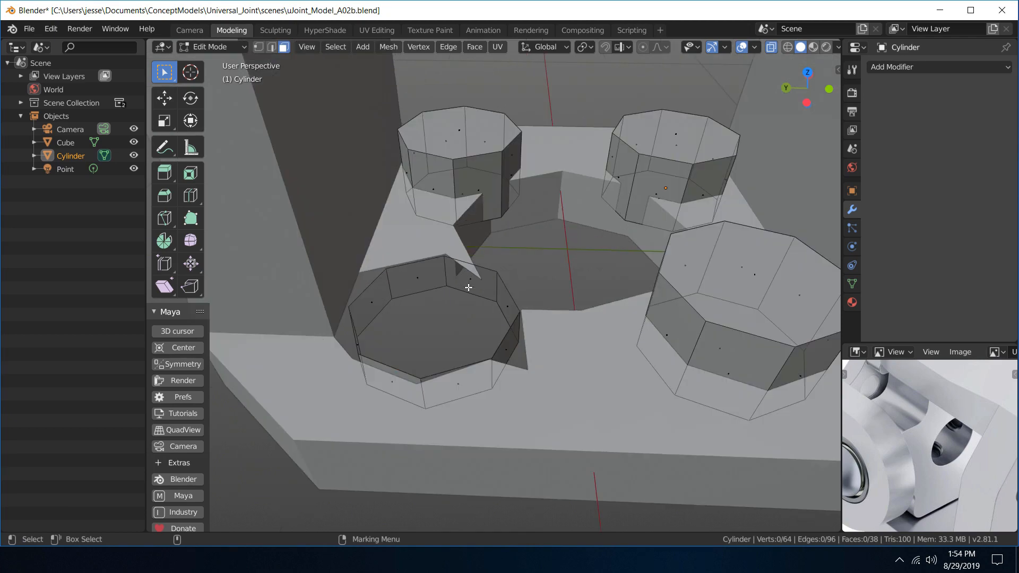
- Return to object mode and select the yoke body around the open corner cylinder
middle_click_drag(469, 287, 334, 297)
scroll(568, 310, "up", 4)
middle_click_drag(635, 305, 555, 321, "shift")
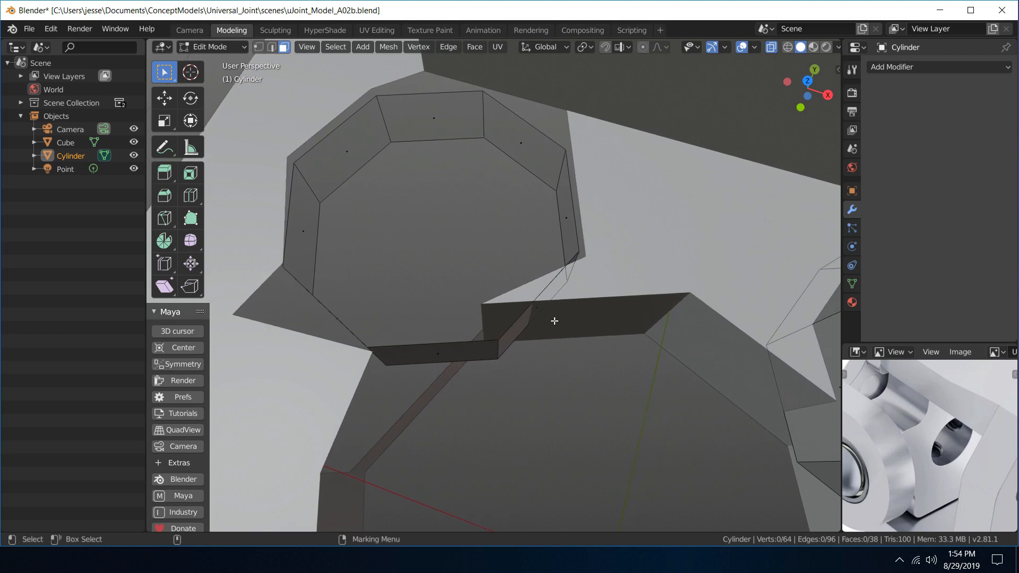
right_click_drag(590, 272, 637, 212)
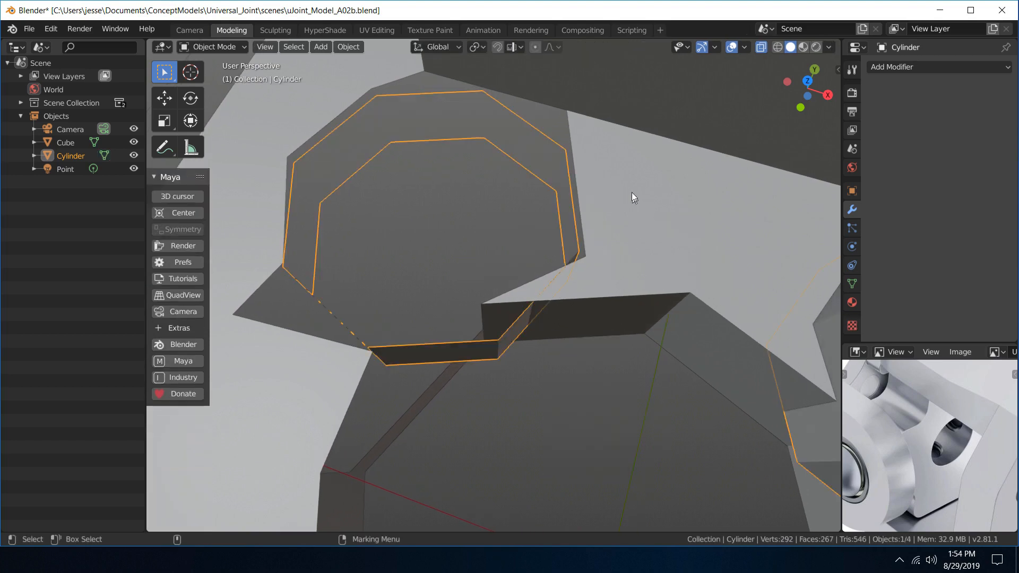
left_click(643, 262)
middle_click_drag(643, 262, 629, 206)
left_click_drag(629, 205, 629, 206, "alt")
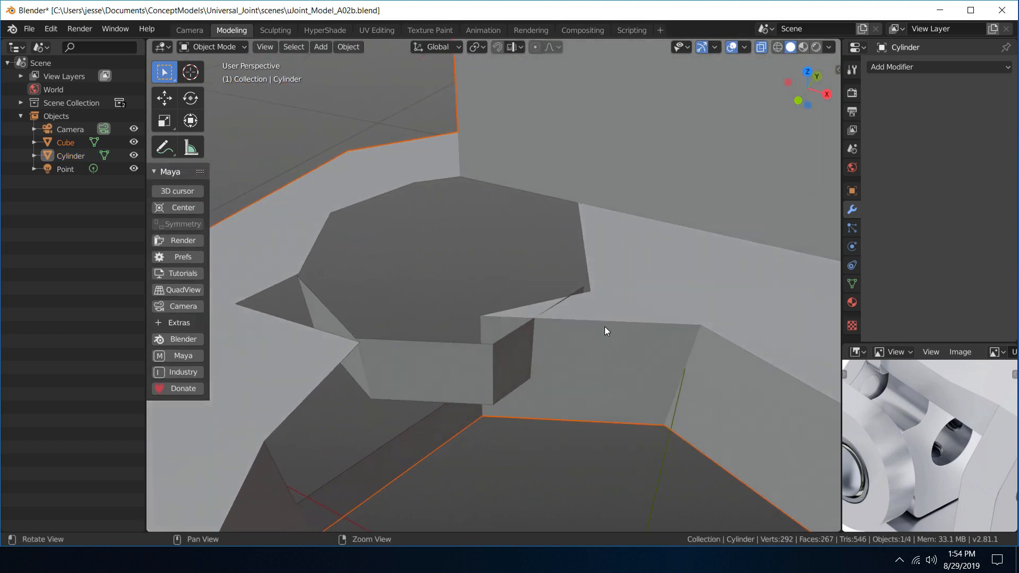
left_click_drag(604, 326, 601, 307, "alt")
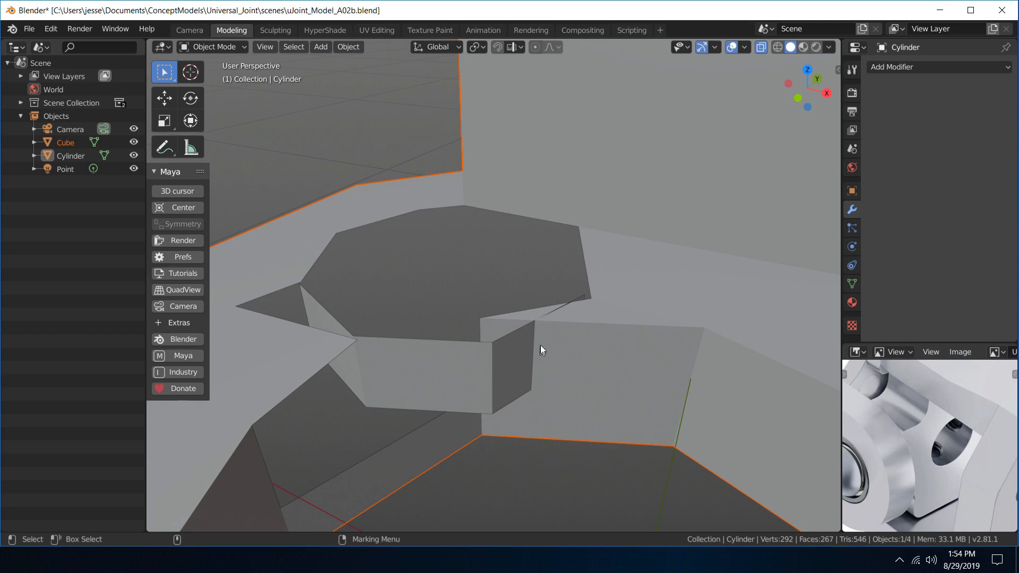
- Enter edit mode and add one vertical loop cut at factor 0.5 on the central hole's wall where the open cylinder crosses it
right_click_drag(596, 340, 664, 382)
key("ctrl+r")
left_click(581, 392)
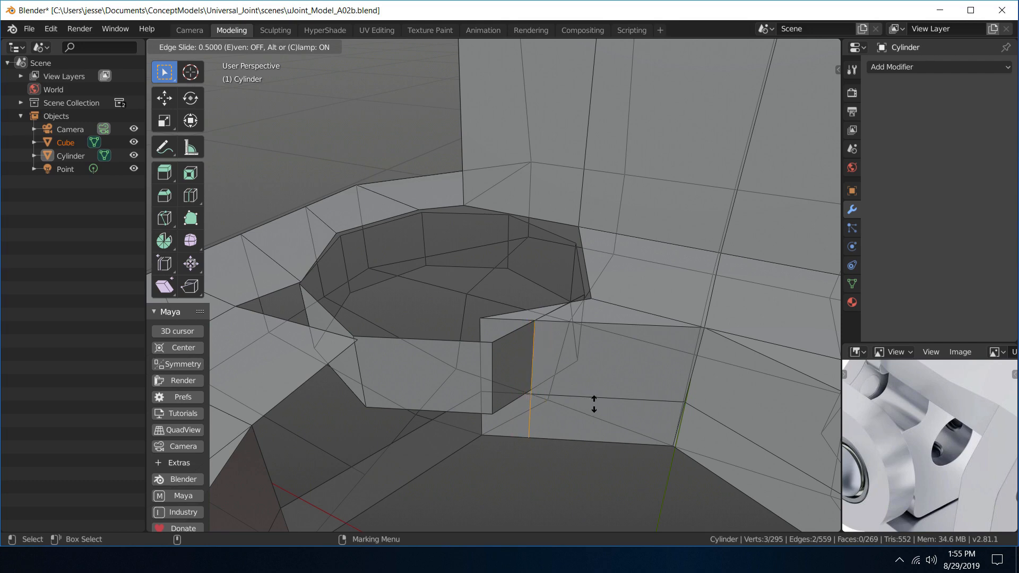
left_click(595, 404)
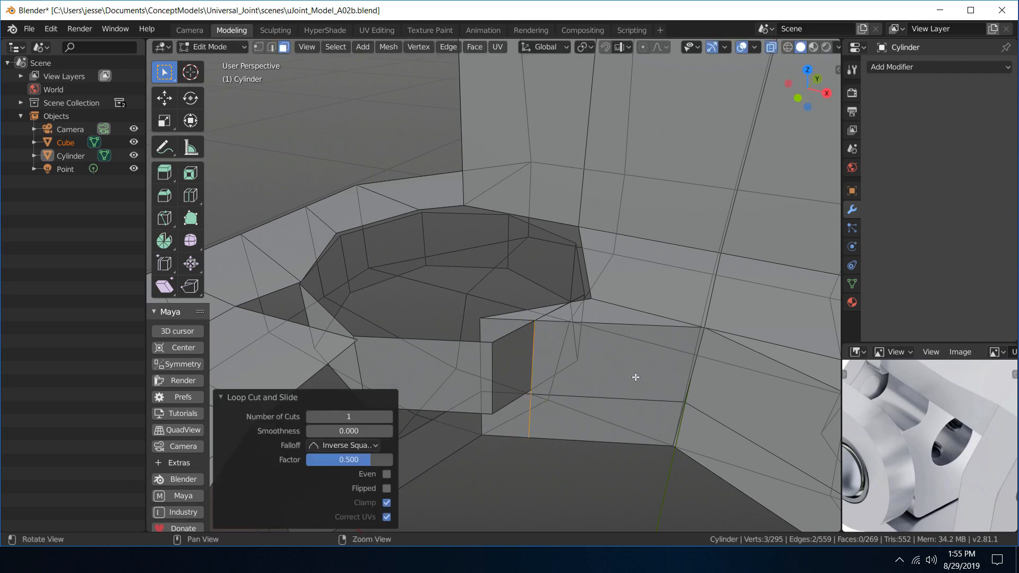
- Delete the small central-hole wall face that protrudes into the open cylinder
middle_click_drag(637, 376, 606, 340)
right_click_drag(607, 337, 658, 382)
left_click(503, 327)
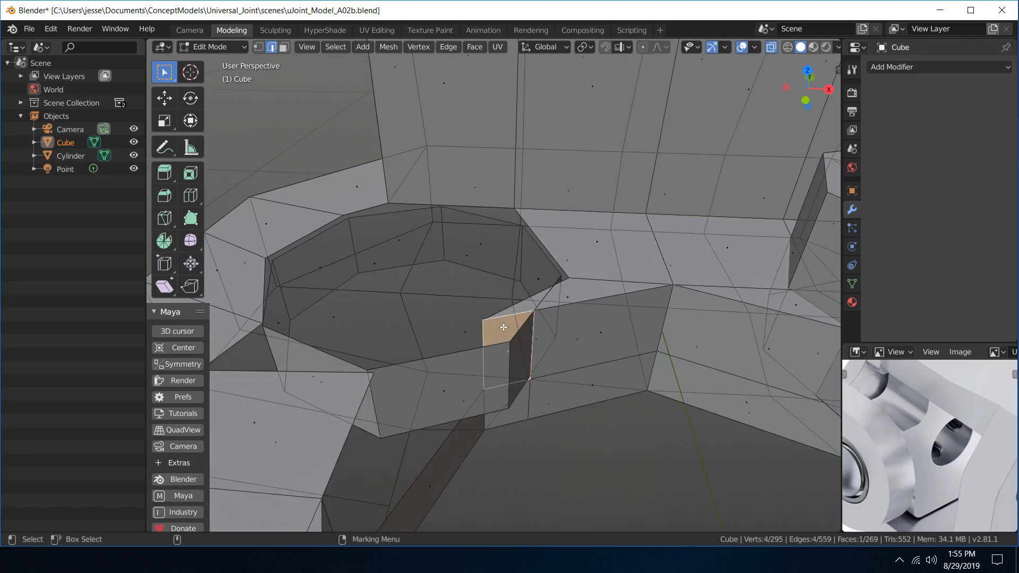
key("Delete")
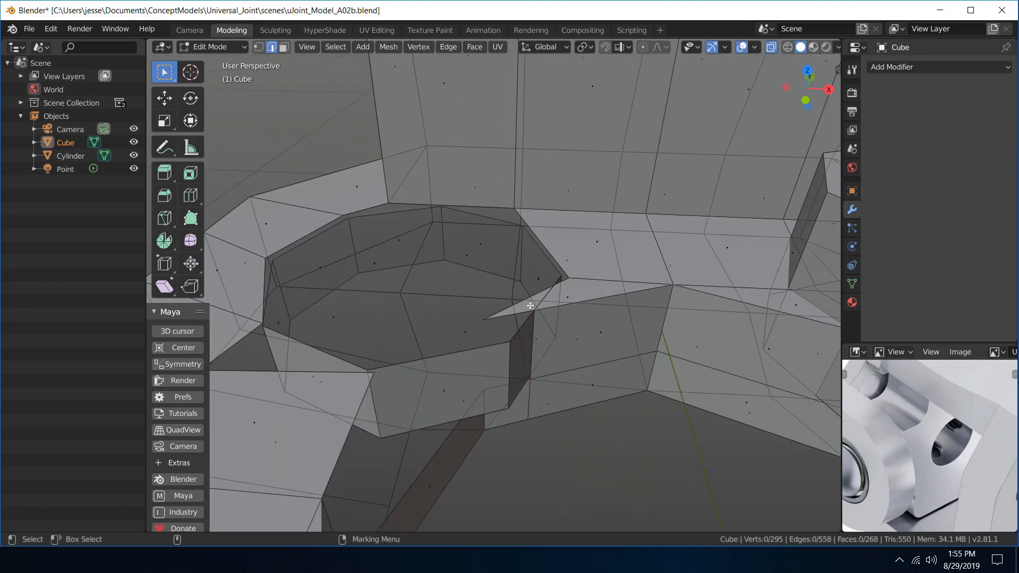
- Delete the narrow sliver face on the base's top surface that overlaps the open cylinder
middle_click_drag(559, 303, 522, 307)
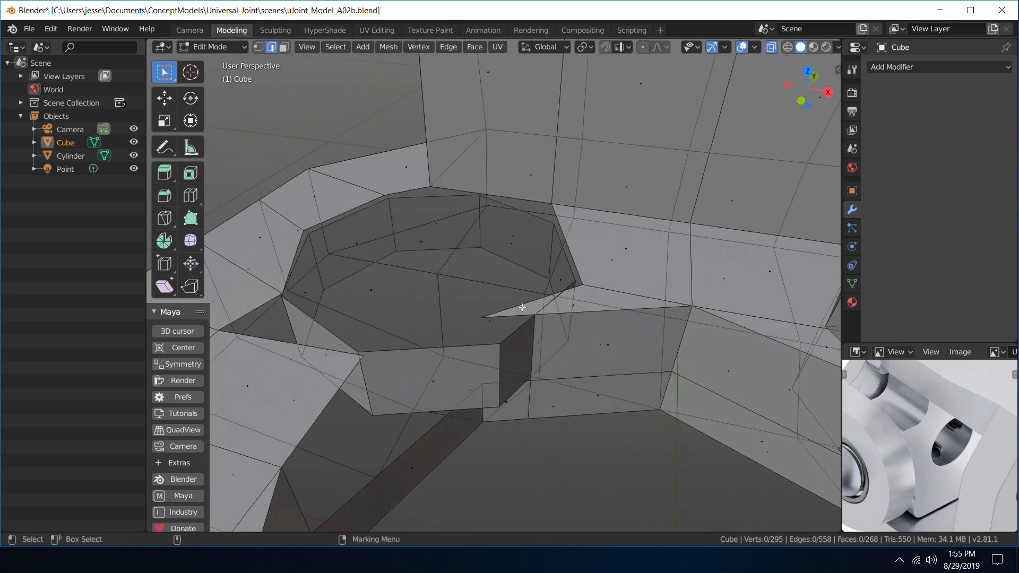
right_click_drag(569, 308, 620, 340)
left_click(579, 301)
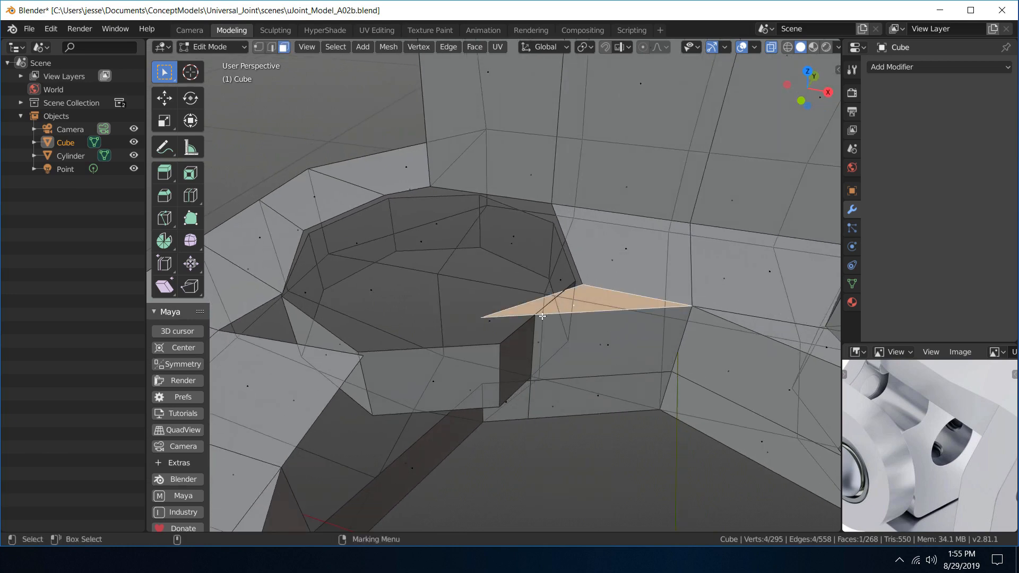
middle_click_drag(621, 300, 604, 314)
key("Delete")
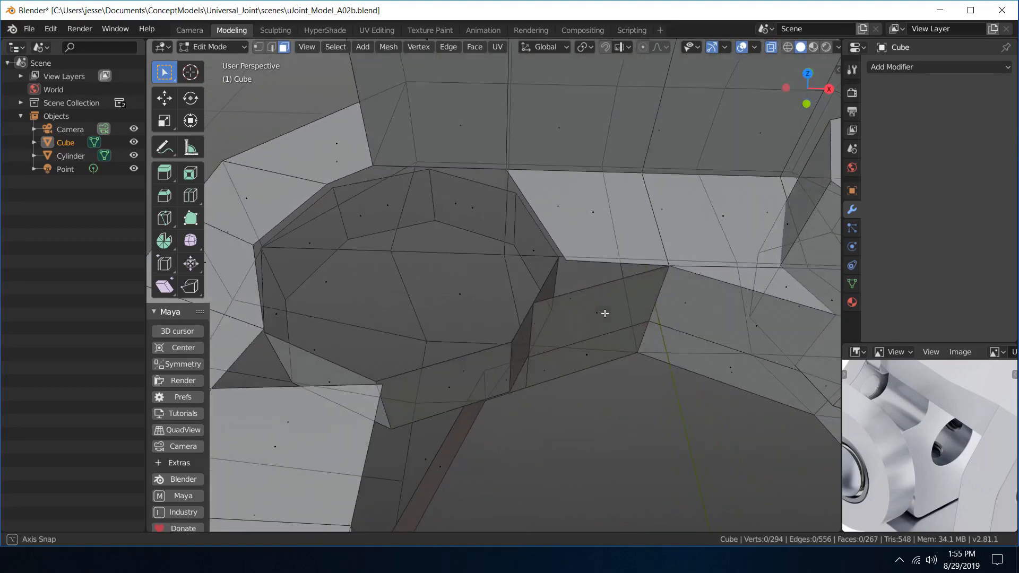
- Fill the gap between the corner hole and the central hole's wall with a triangular face from its border edge
right_click(586, 292)
left_click(609, 235)
left_click(594, 261)
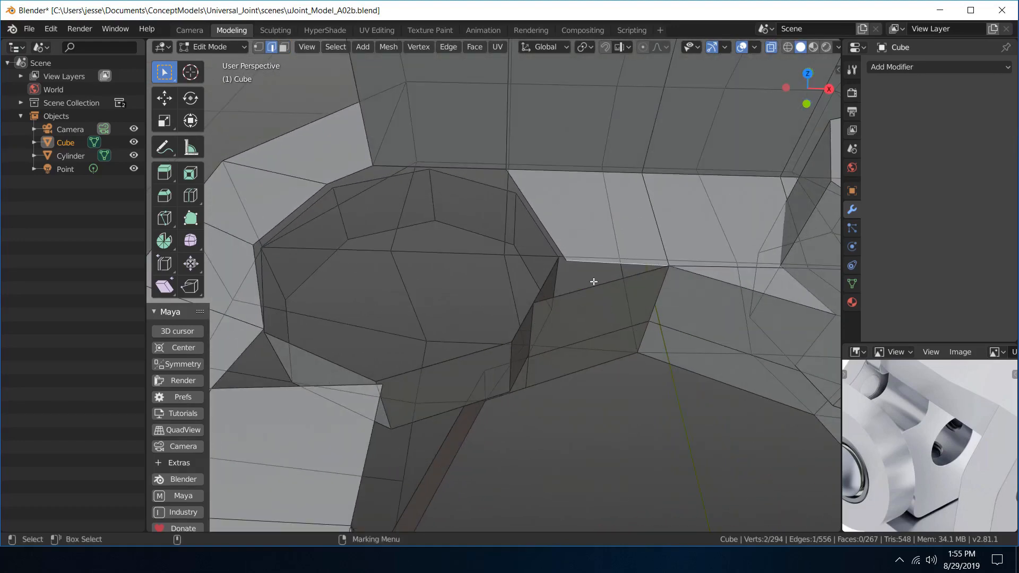
key("f")
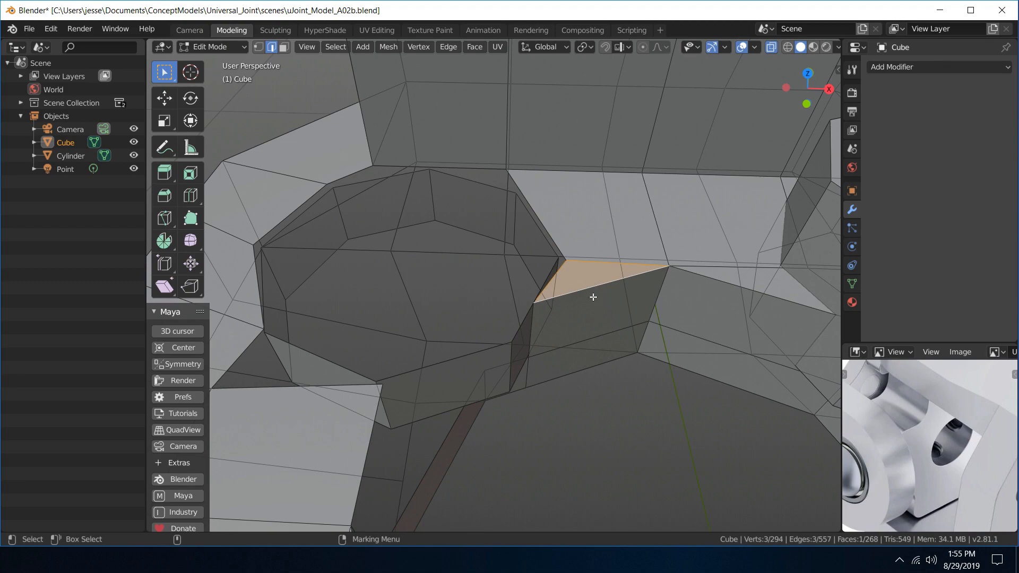
- Switch to face selection and clear the current mesh selection
middle_click_drag(593, 297, 489, 277)
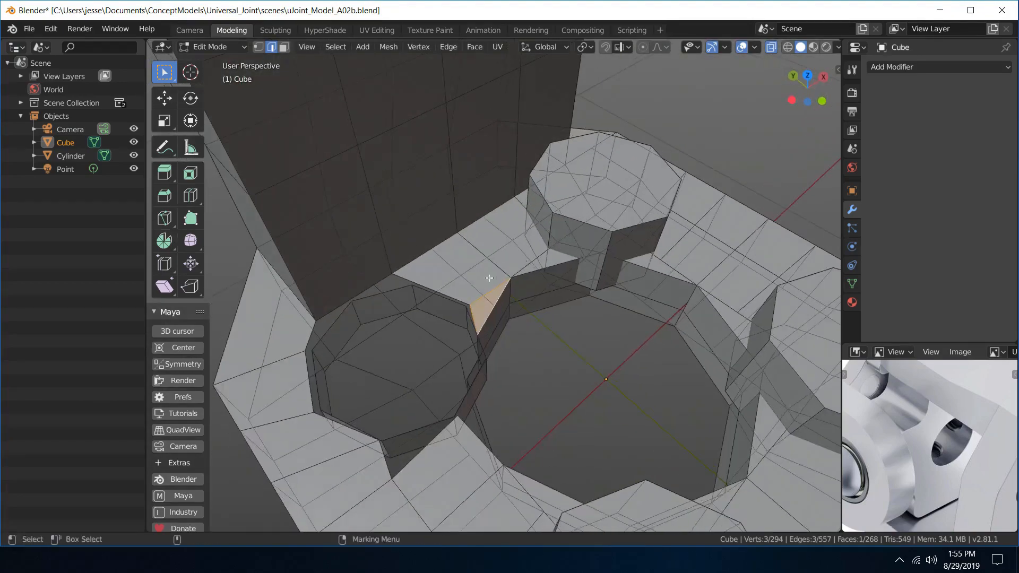
right_click(457, 275)
left_click(502, 315)
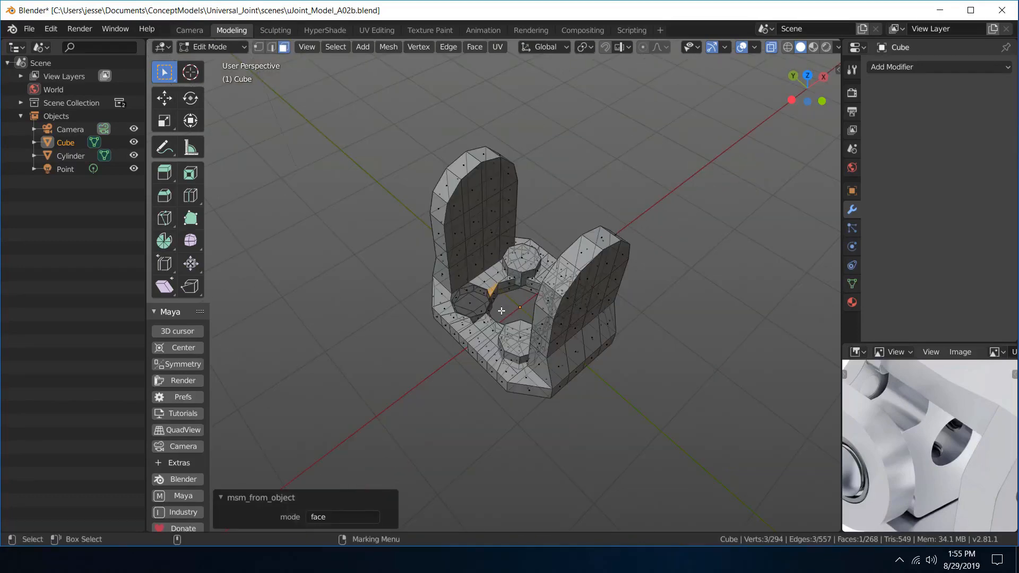
key("alt+a")
right_click(479, 252)
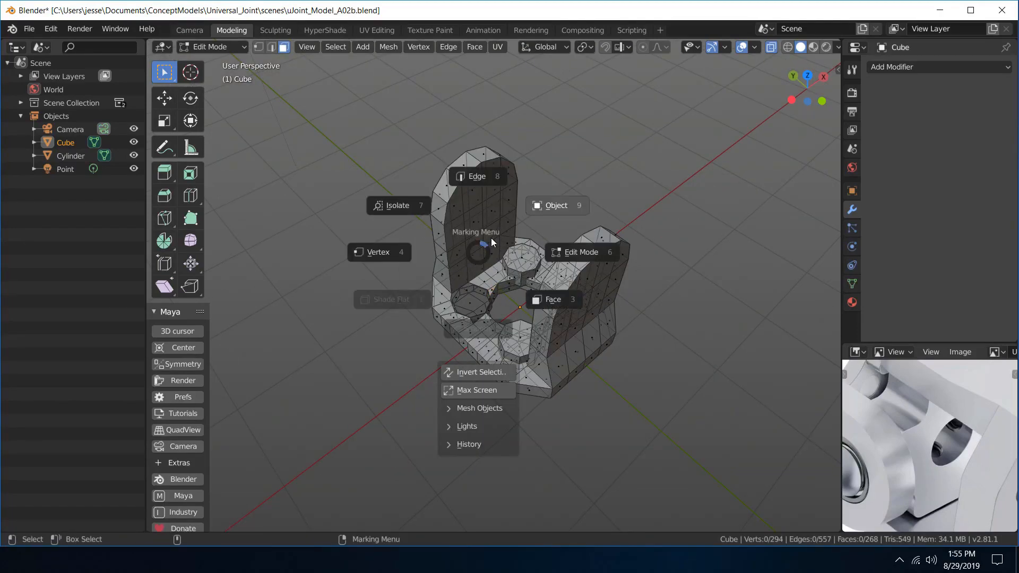
left_click(533, 289)
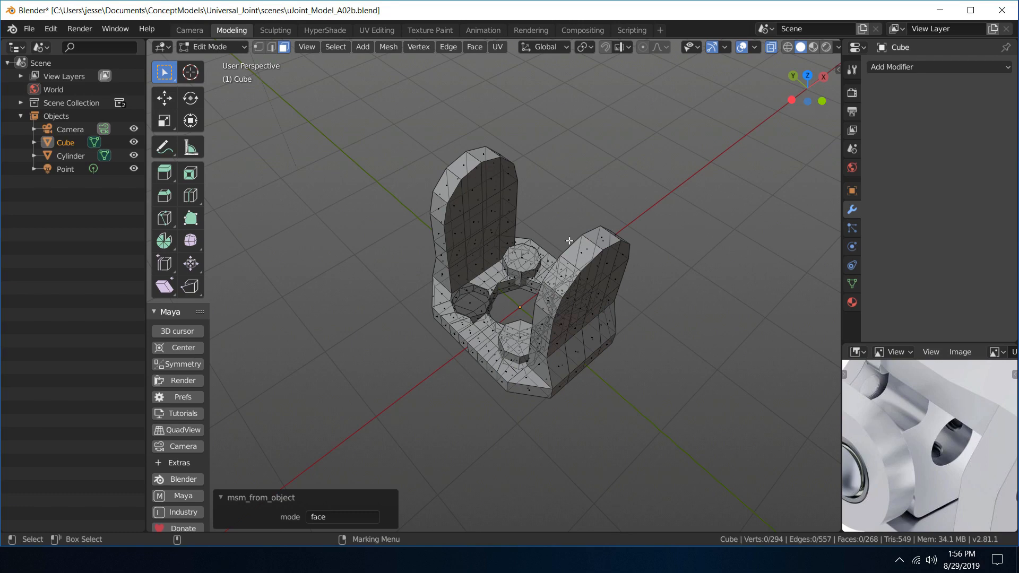
middle_click_drag(569, 240, 609, 221)
- Leave the shared mesh editing, select only the yoke body and reopen it for face editing
right_click(571, 199)
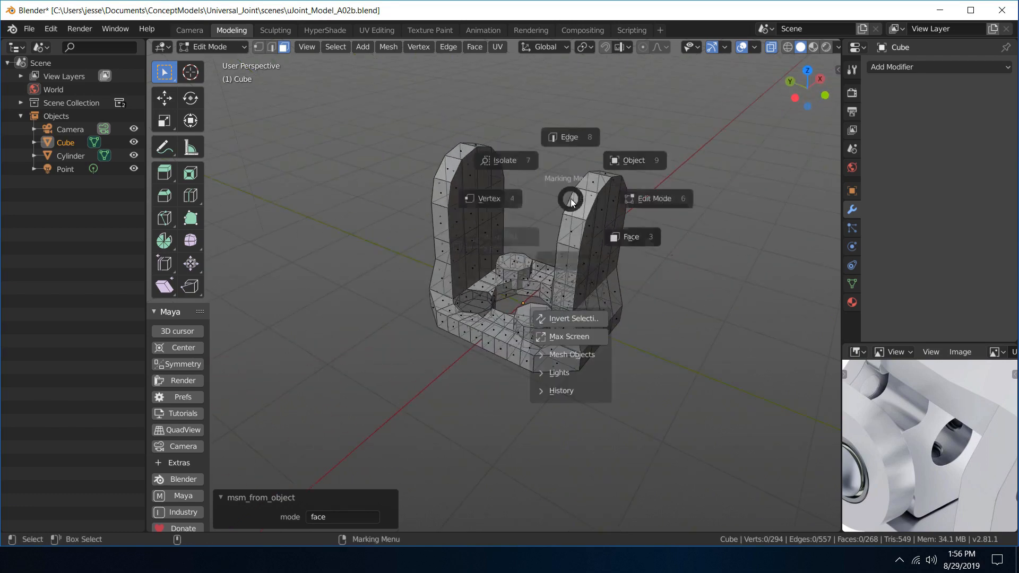
left_click(634, 156)
left_click(562, 170)
left_click(594, 208)
right_click(594, 208)
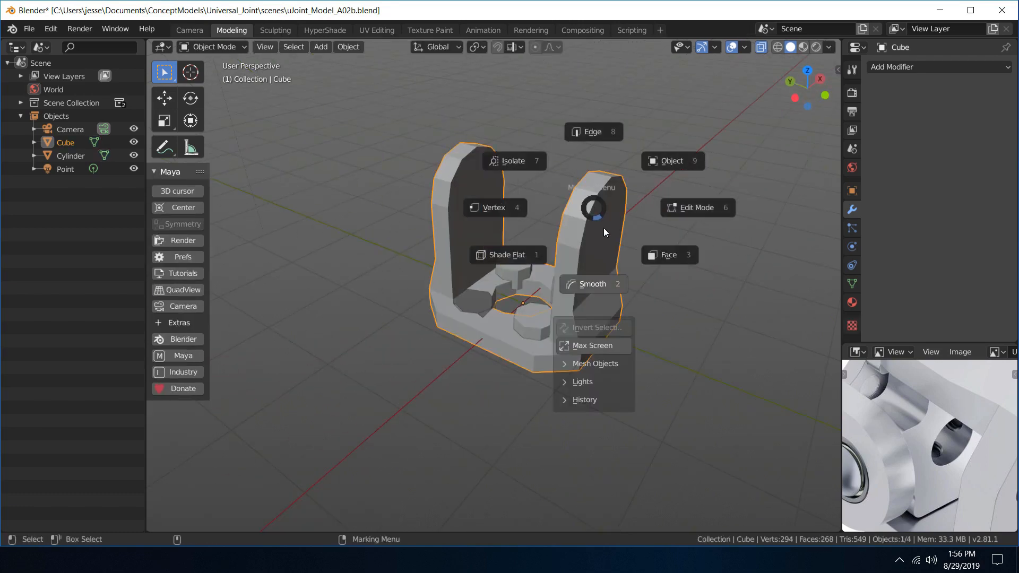
left_click(608, 232)
middle_click_drag(608, 231, 567, 210)
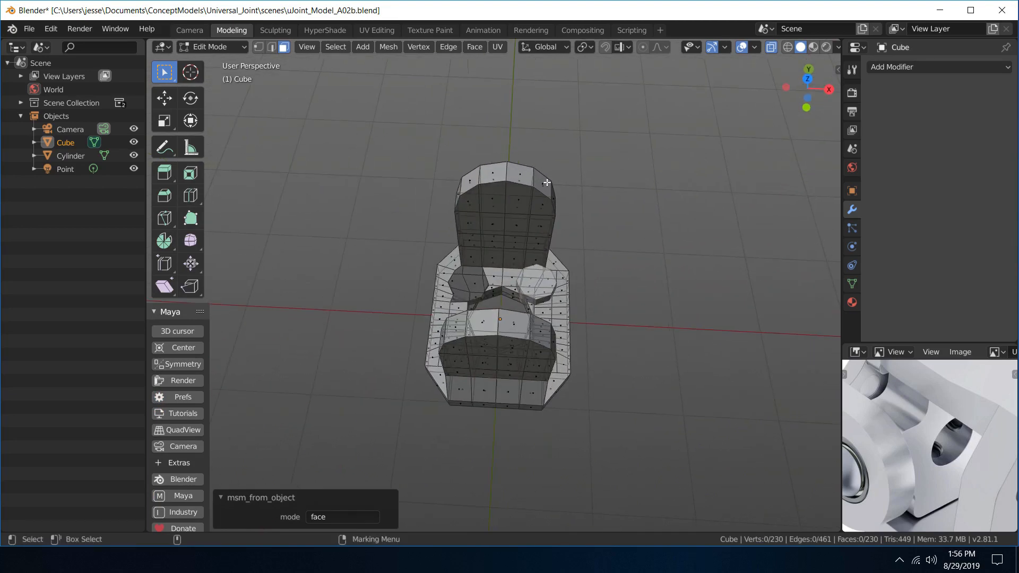
- In orthographic top view, delete the yoke body's faces outside the negative X, positive Y quarter
key("space")
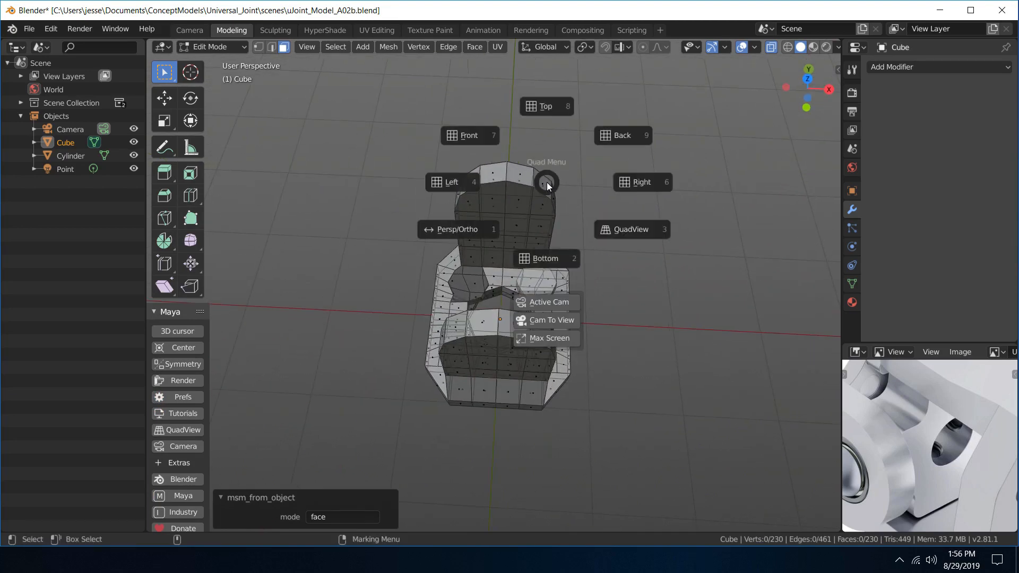
left_click(542, 110)
key("space")
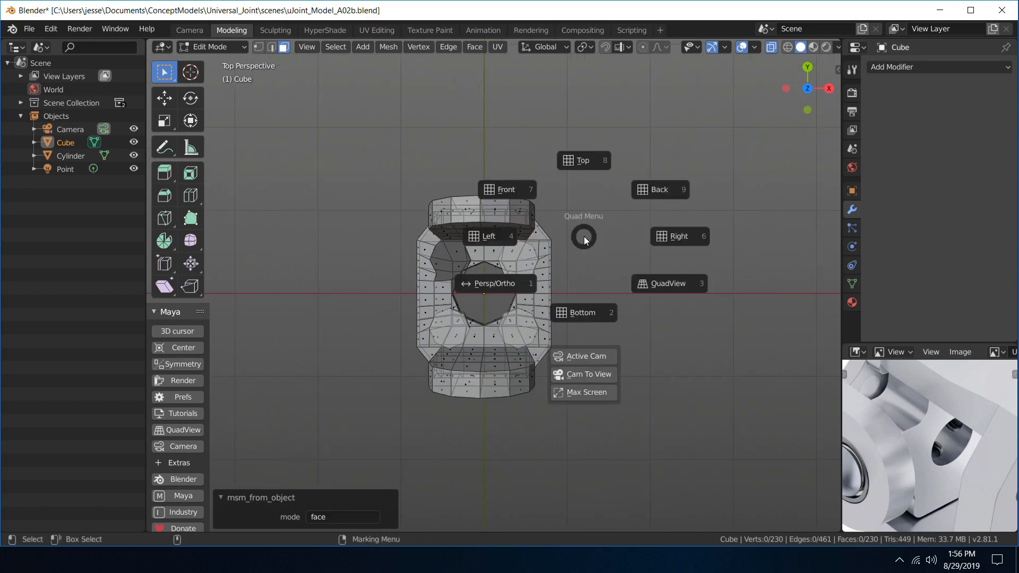
left_click(510, 279)
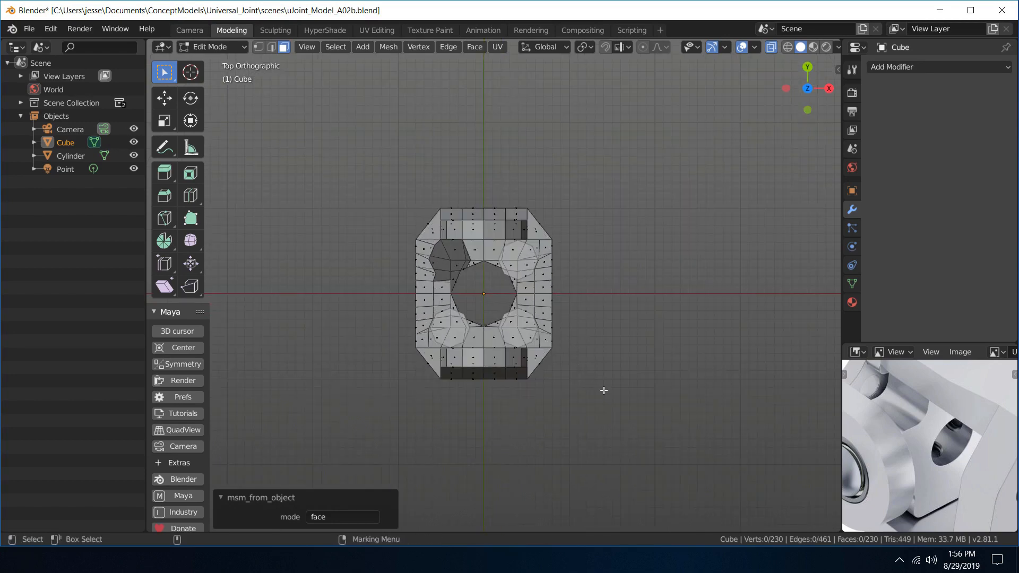
left_click_drag(658, 453, 487, 153)
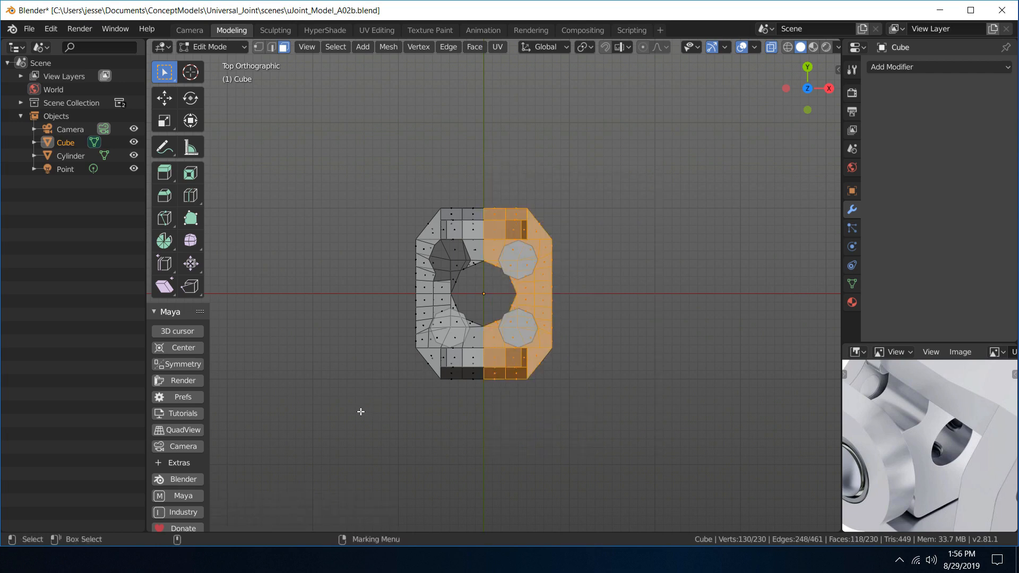
left_click_drag(356, 419, 590, 295)
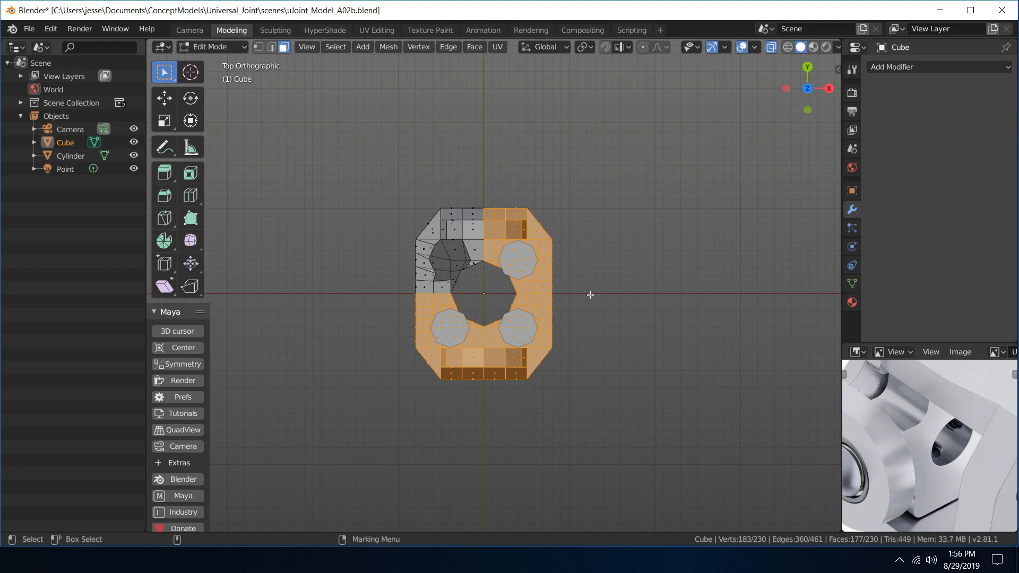
key("Delete")
- Open the cylinder object for face editing and delete every cylinder except the open one inside the remaining yoke quarter
right_click_drag(470, 235, 540, 182)
left_click(517, 249)
right_click_drag(518, 254, 569, 293)
left_click_drag(413, 295, 497, 205)
key("Delete")
key("Delete")
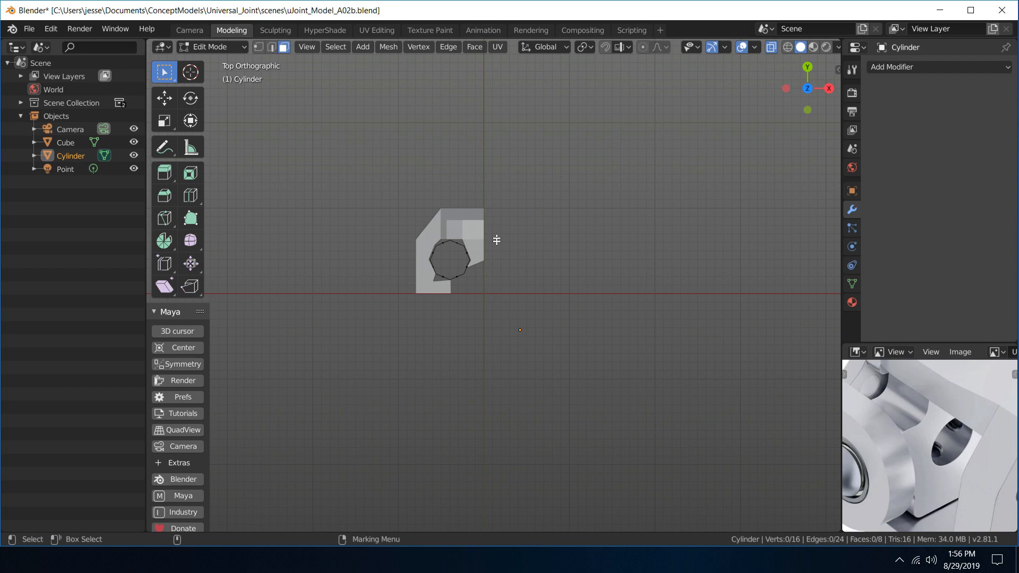
- Return to object mode, select the yoke quarter and show its base and corner hole in perspective view
right_click_drag(451, 231, 512, 186)
left_click(454, 222)
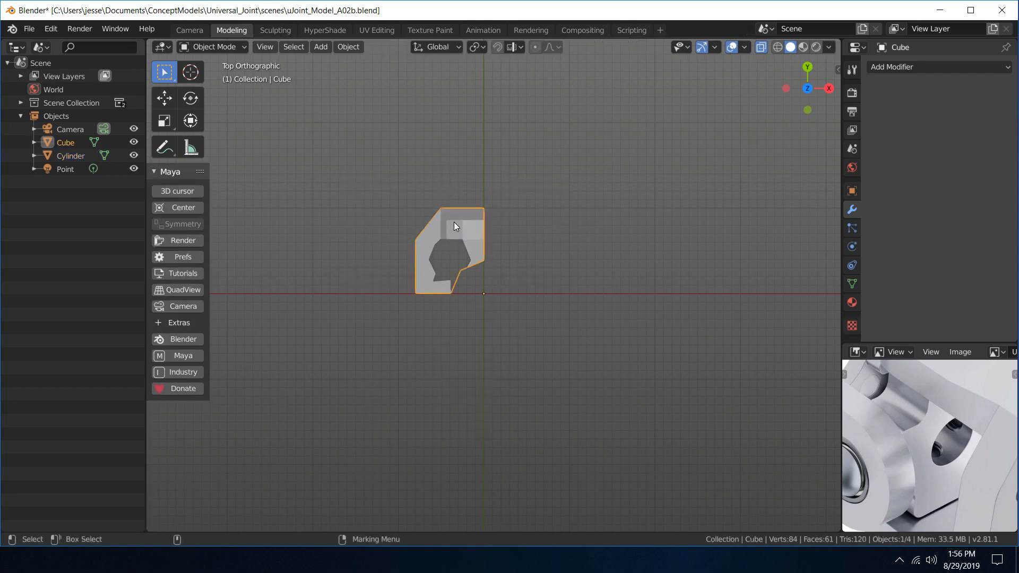
key("space")
left_click(395, 275)
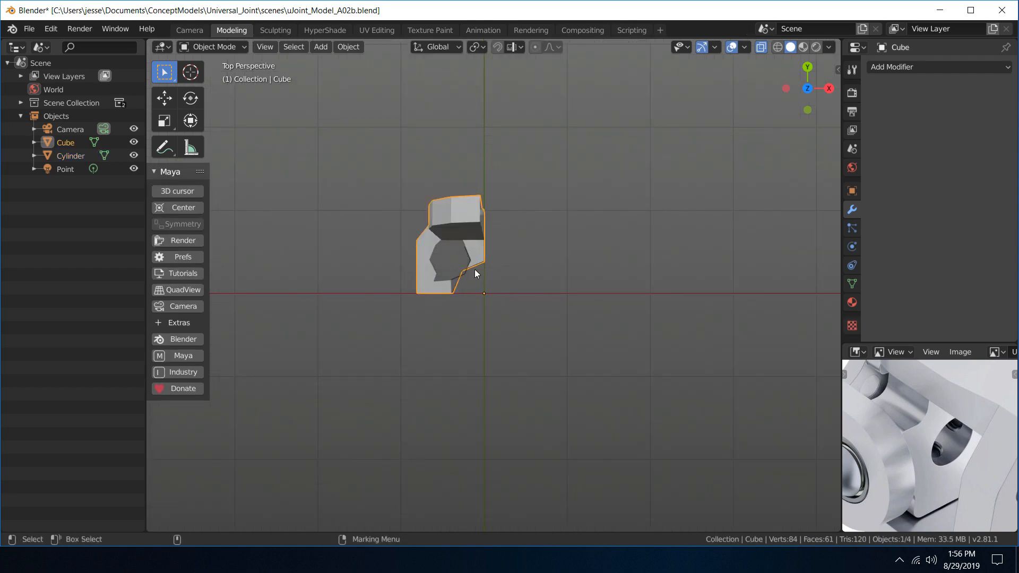
left_click_drag(474, 269, 521, 279, "alt")
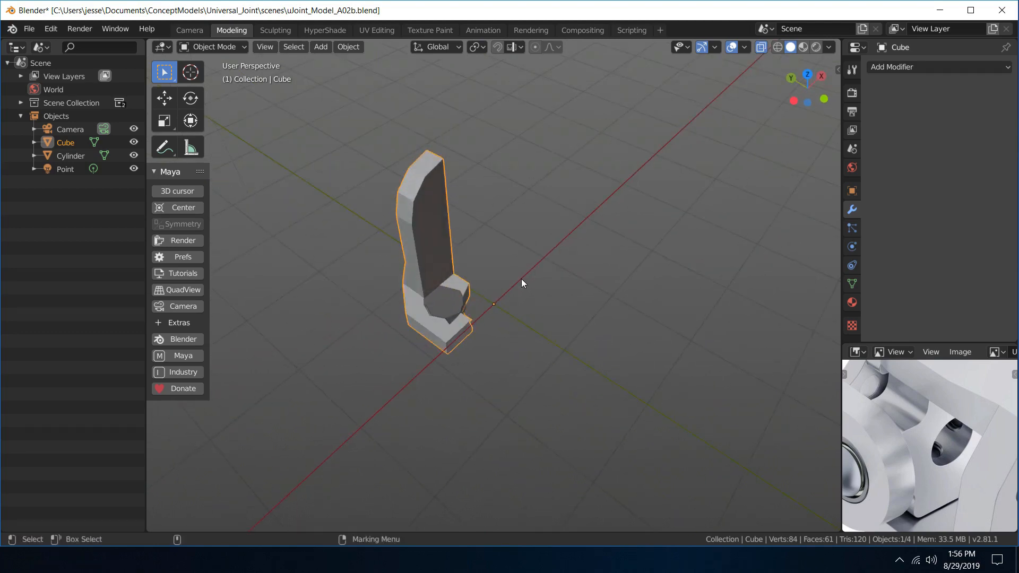
scroll(510, 279, "up", 5)
middle_click_drag(508, 283, 701, 212, "alt")
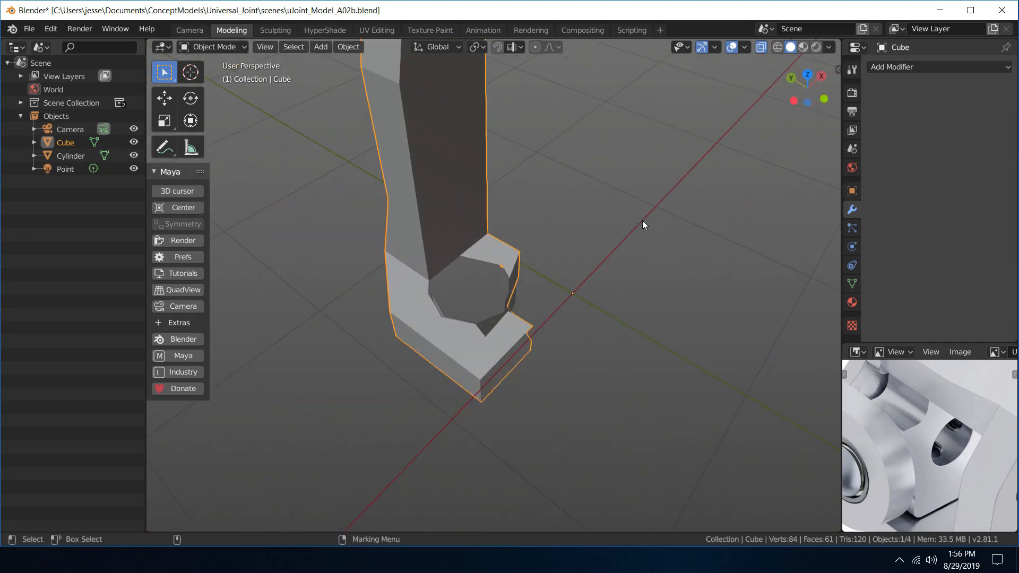
middle_click_drag(642, 221, 591, 233)
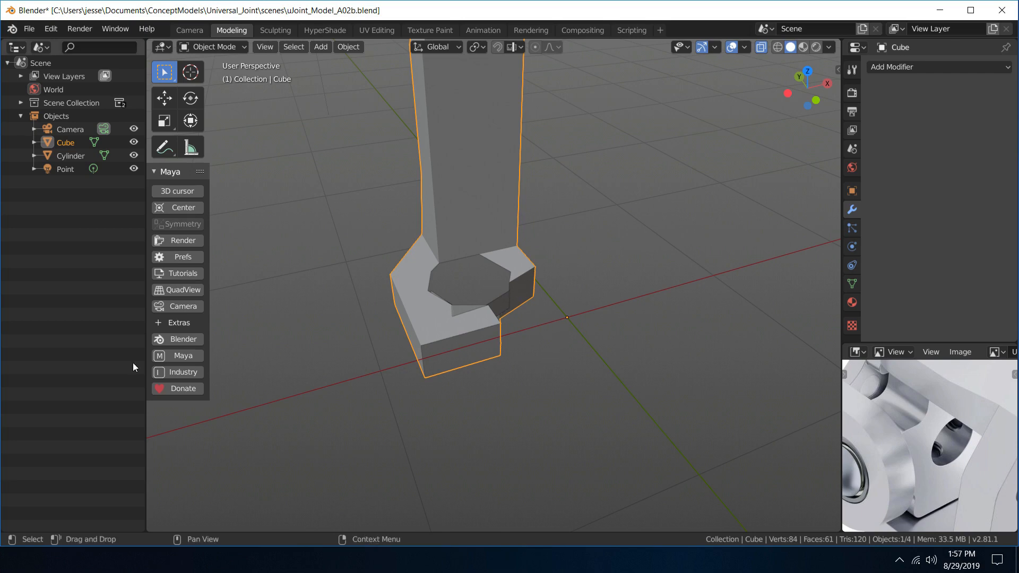
- Check the cylinder's fit in the corner hole, then open the yoke quarter for face editing
left_click(353, 282)
left_click_drag(369, 274, 442, 315, "alt")
left_click(443, 313)
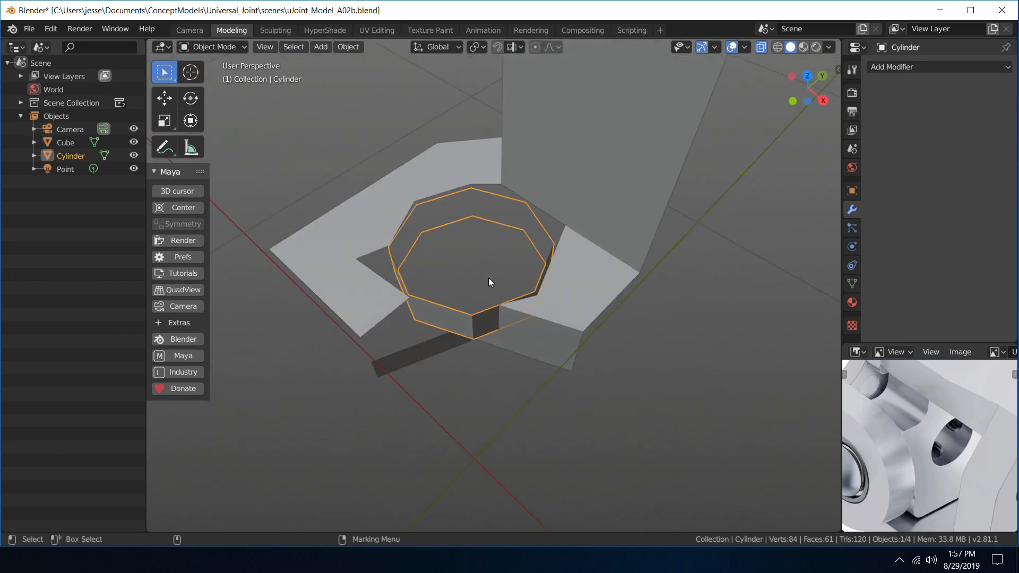
left_click_drag(490, 280, 511, 259, "alt")
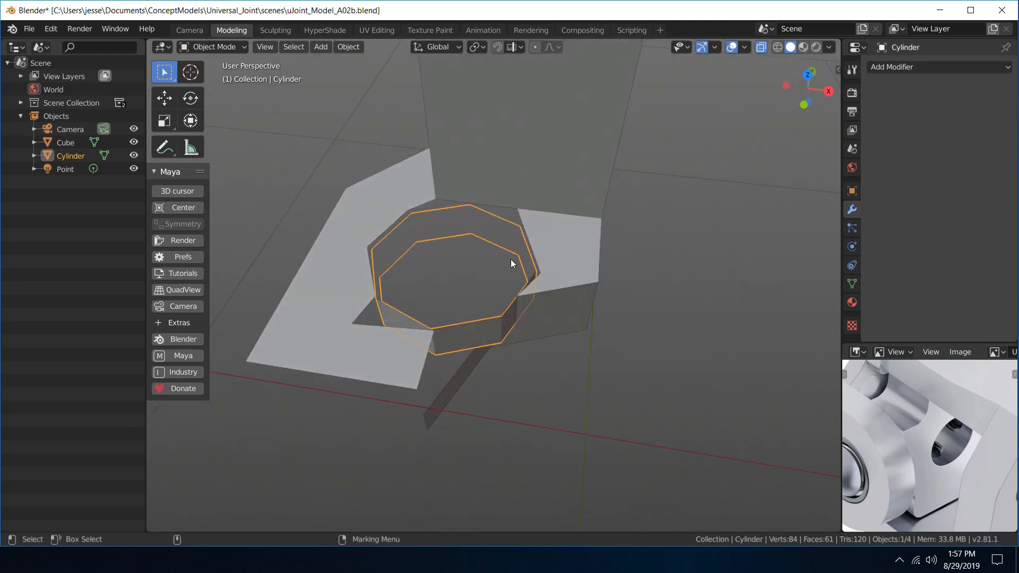
left_click_drag(521, 215, 547, 188, "alt")
left_click(549, 188)
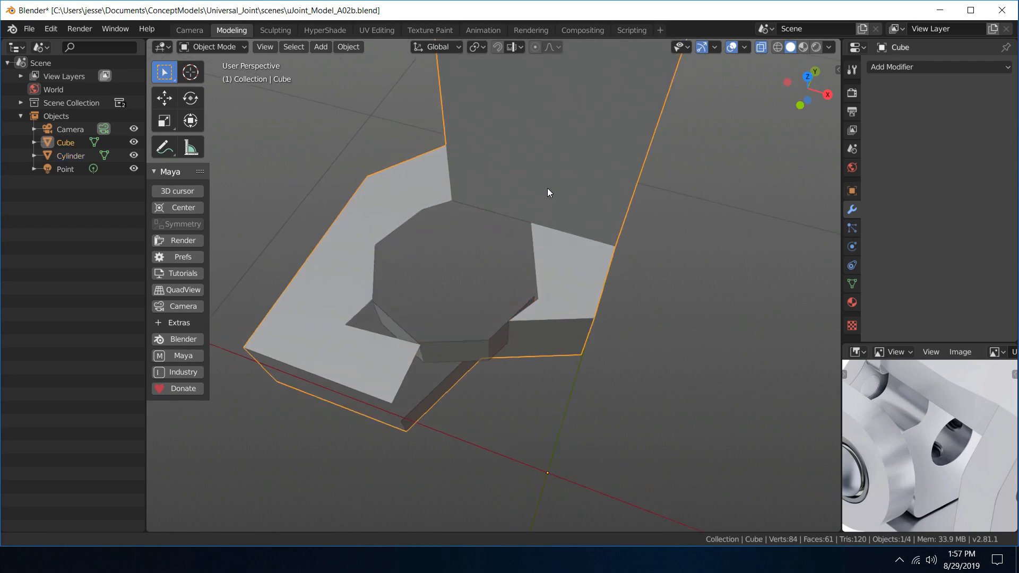
right_click_drag(547, 188, 600, 223)
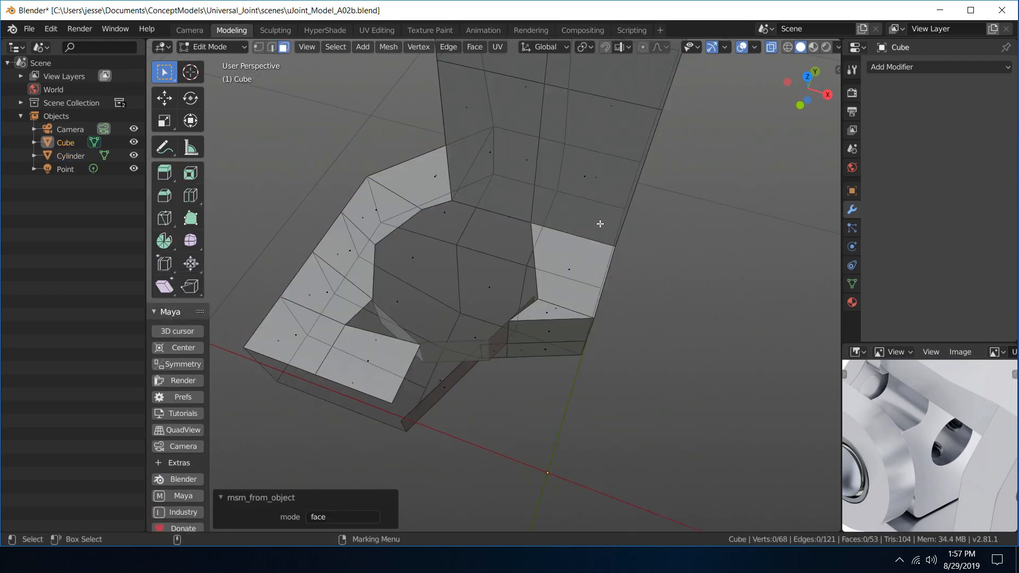
- Fill the triangular gap at the corner hole's rim on the base's top with a new face
left_click_drag(600, 223, 485, 336, "alt")
right_click_drag(485, 337, 477, 260)
left_click(441, 303)
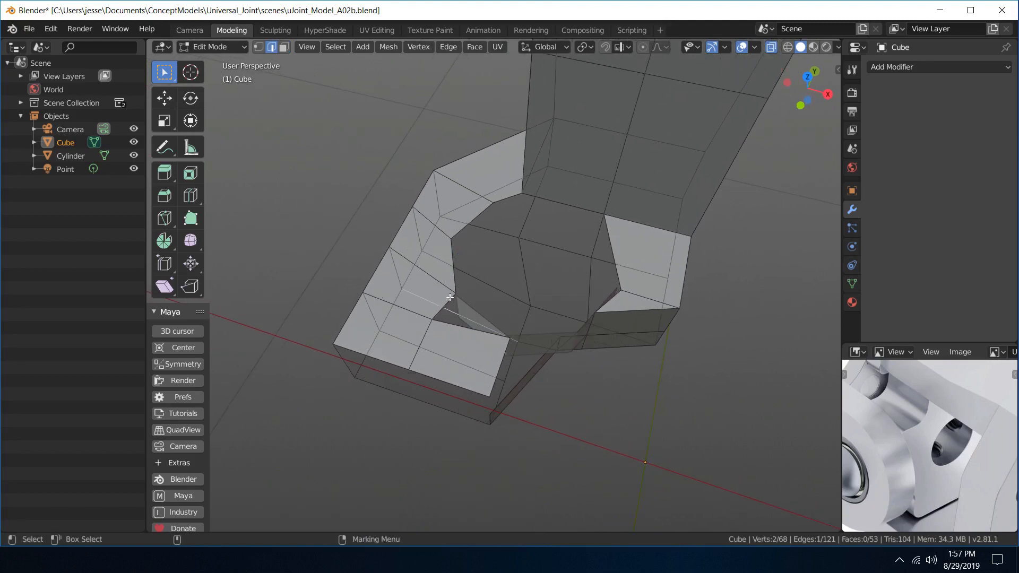
key("f")
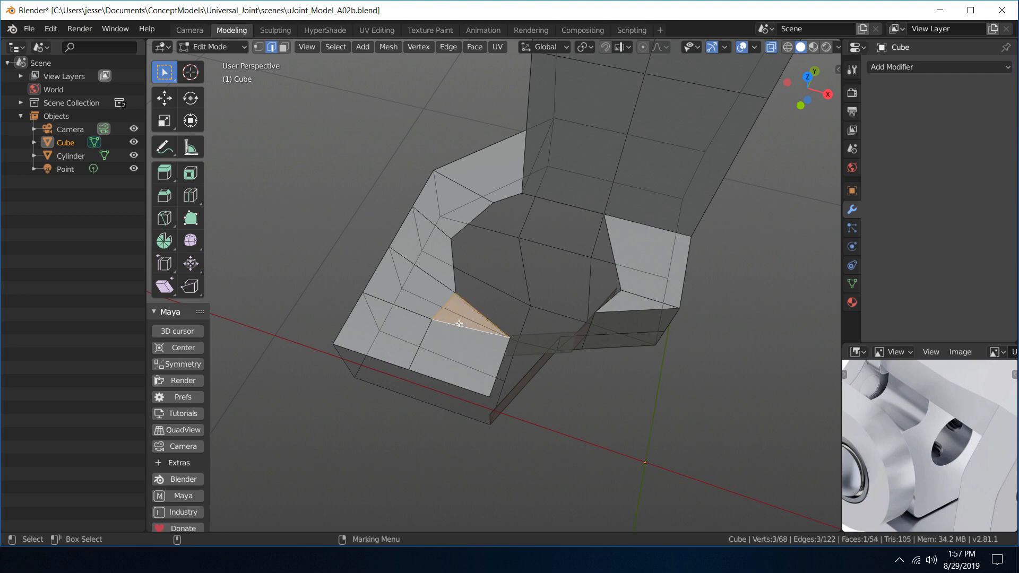
key("alt+a")
- Delete the underside face between the base's narrow wall strip and the corner hole, near the X axis
middle_click_drag(641, 380, 490, 324)
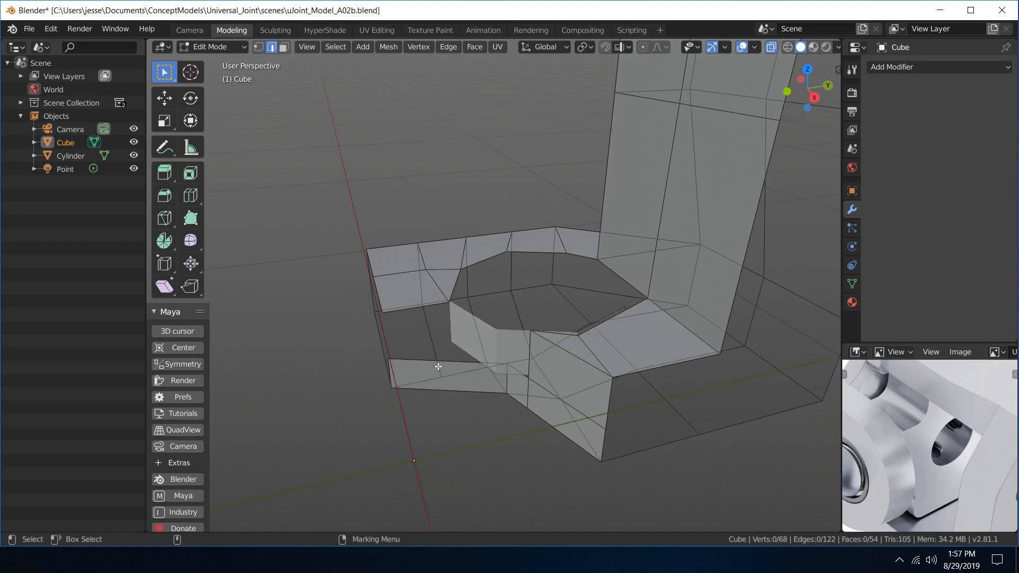
middle_click_drag(439, 350, 429, 232)
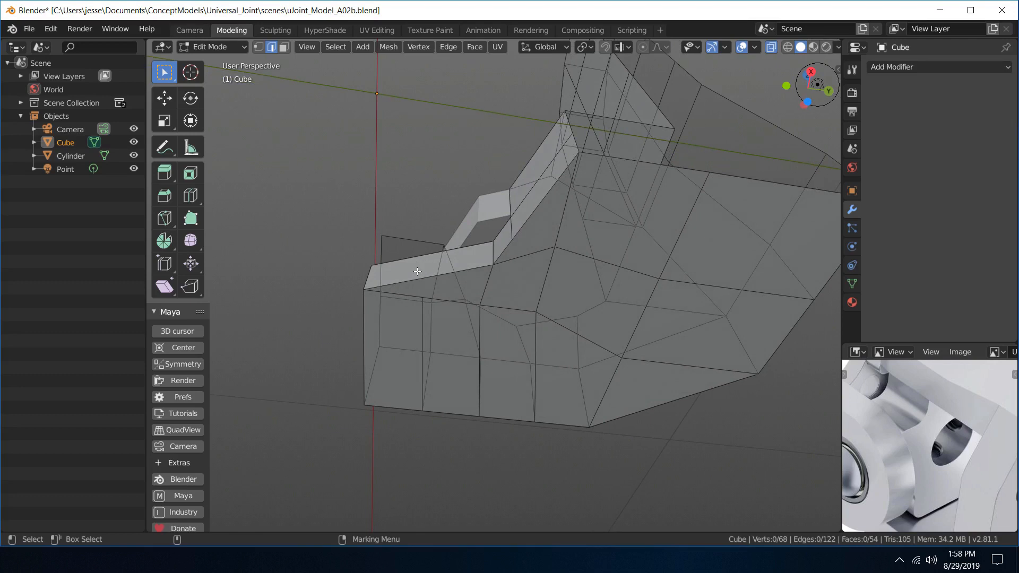
right_click_drag(418, 271, 452, 289)
left_click(455, 287)
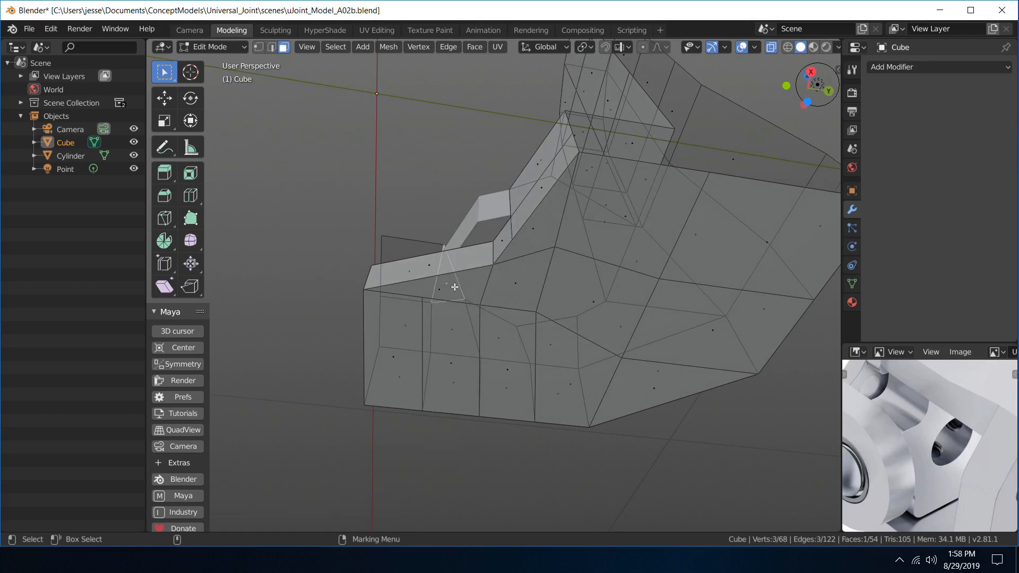
left_click(425, 291)
key("Delete")
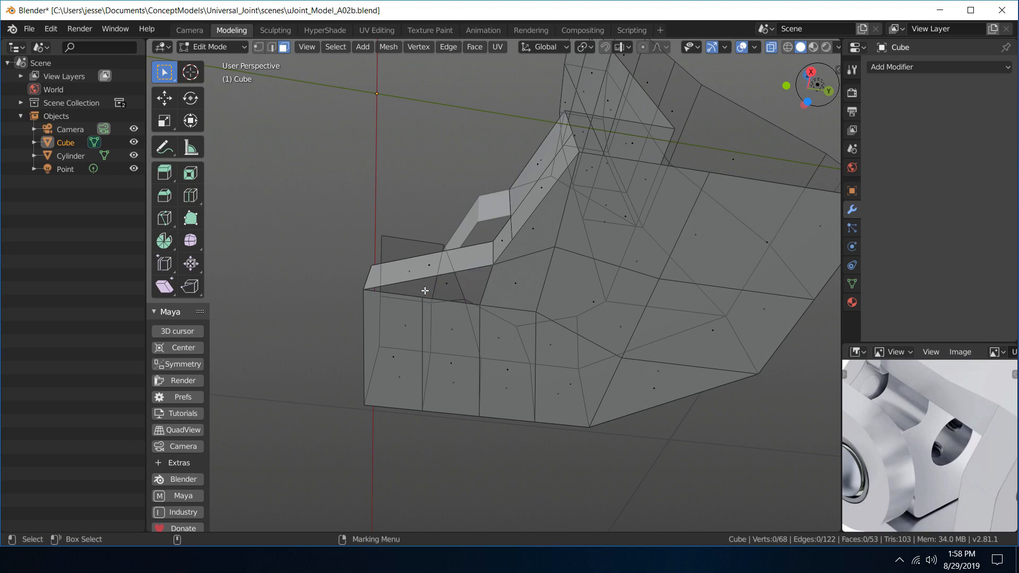
- Loop cut the narrow wall strip crosswise beside the hole, sliding the new edge to a factor of 0.094
left_click_drag(425, 276, 429, 287, "alt")
scroll(430, 288, "up", 3)
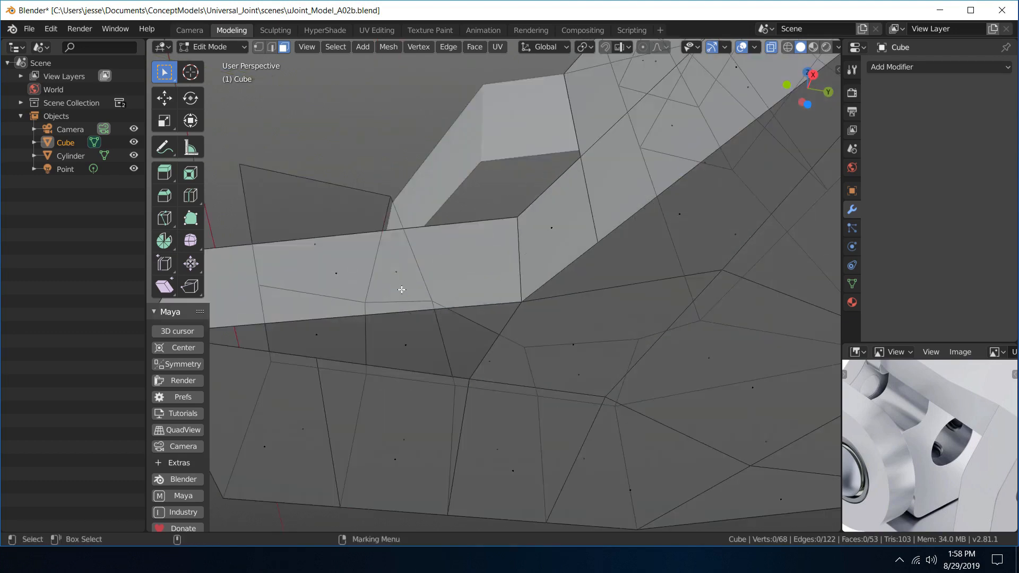
middle_click_drag(401, 290, 485, 274, "alt")
right_click(480, 288)
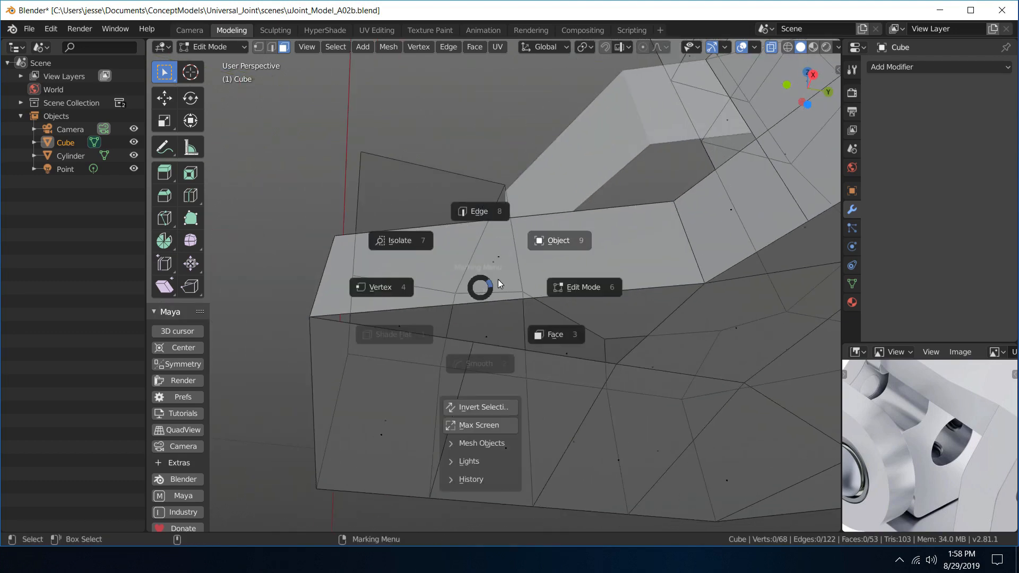
left_click(546, 334)
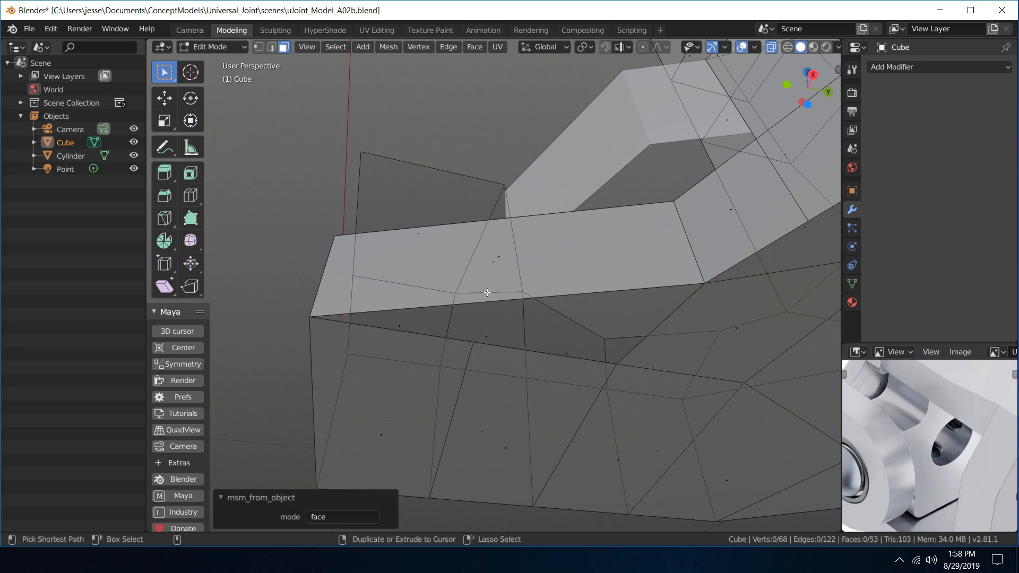
key("ctrl+r")
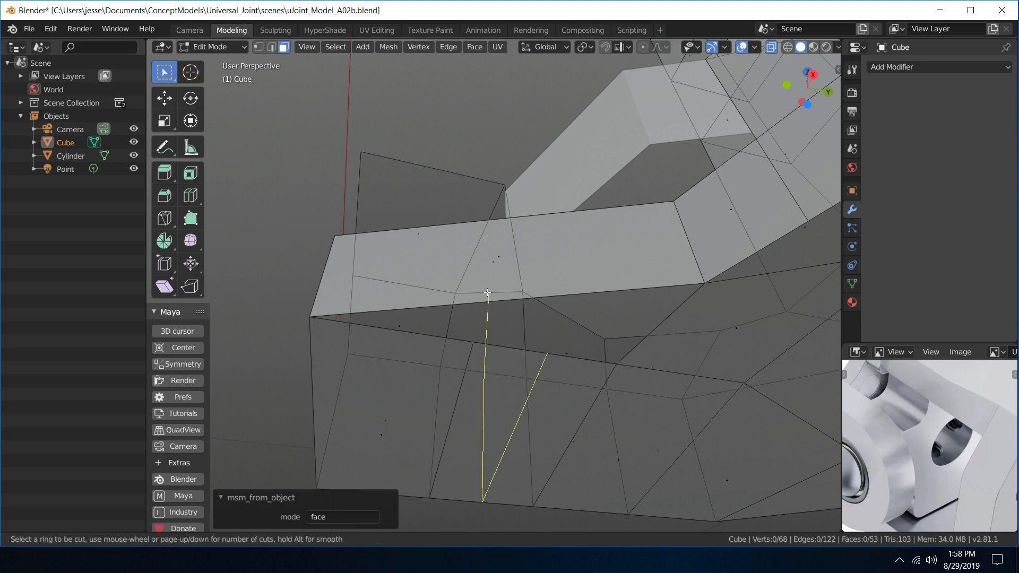
left_click(497, 226)
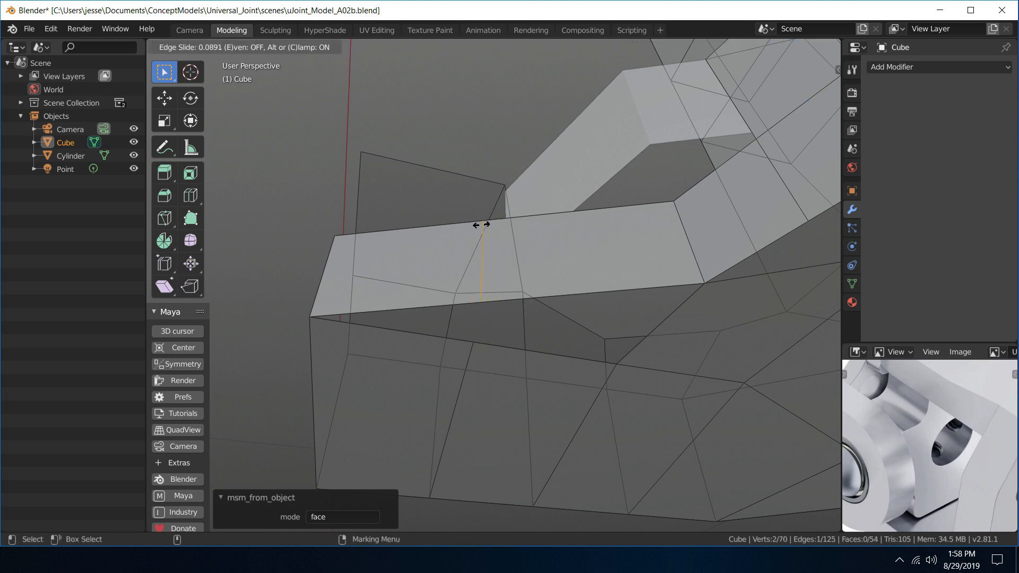
left_click(482, 254)
- Fill a triangular underside face between the wall strip's lower edge and the adjacent bottom edge near the X axis
middle_click_drag(564, 252, 586, 220)
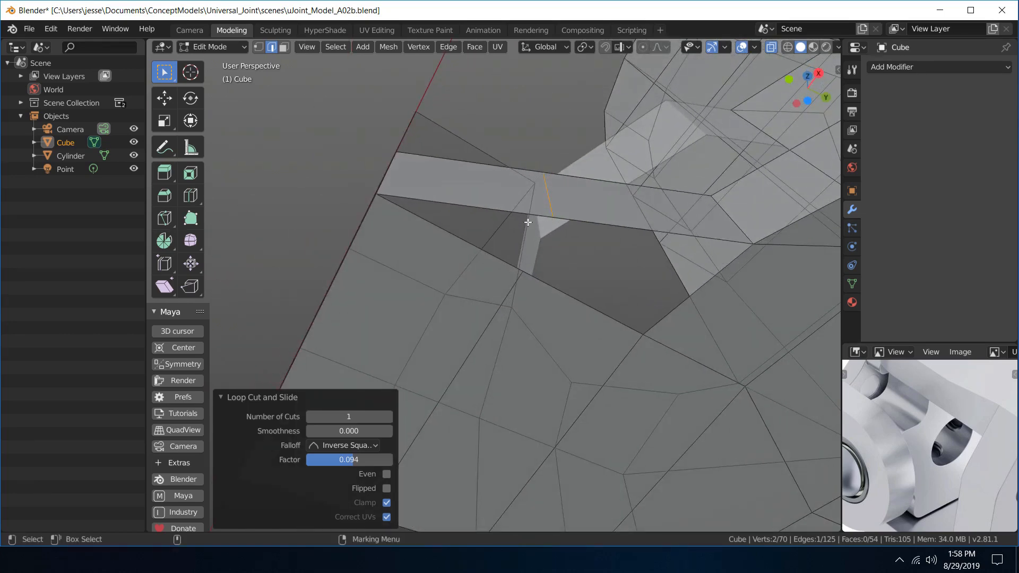
right_click_drag(528, 221, 532, 159)
left_click(501, 206)
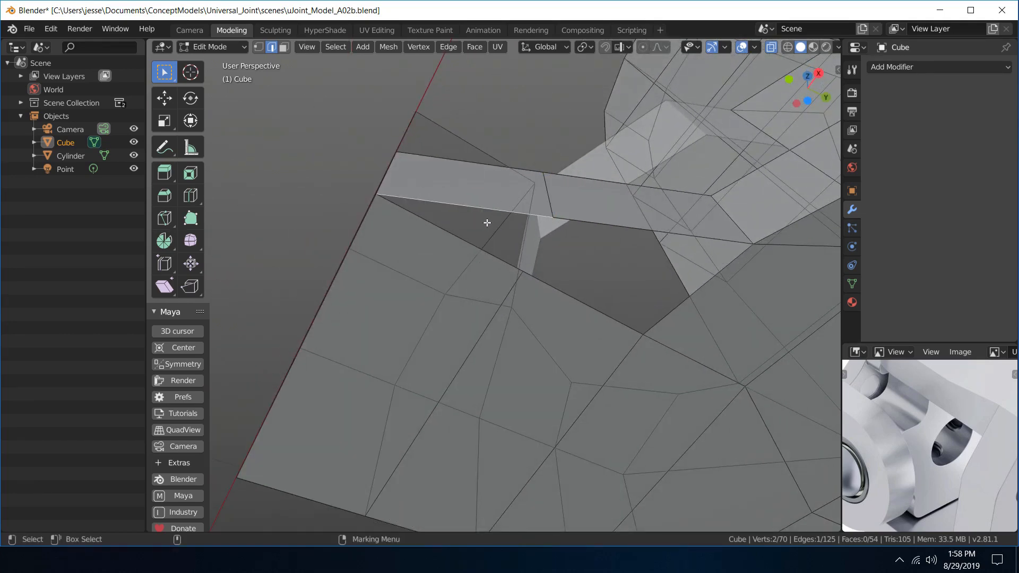
left_click(466, 239, "shift")
key("f")
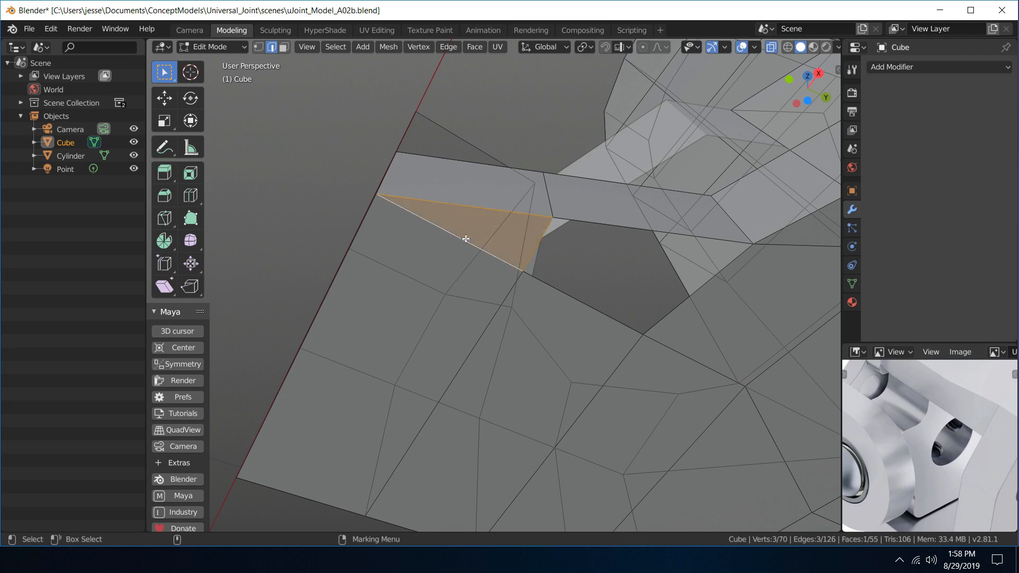
- Bridge the wall strip's other lower edge to the opposite bottom edge with a face on the underside
left_click(556, 288)
left_click(603, 227, "shift")
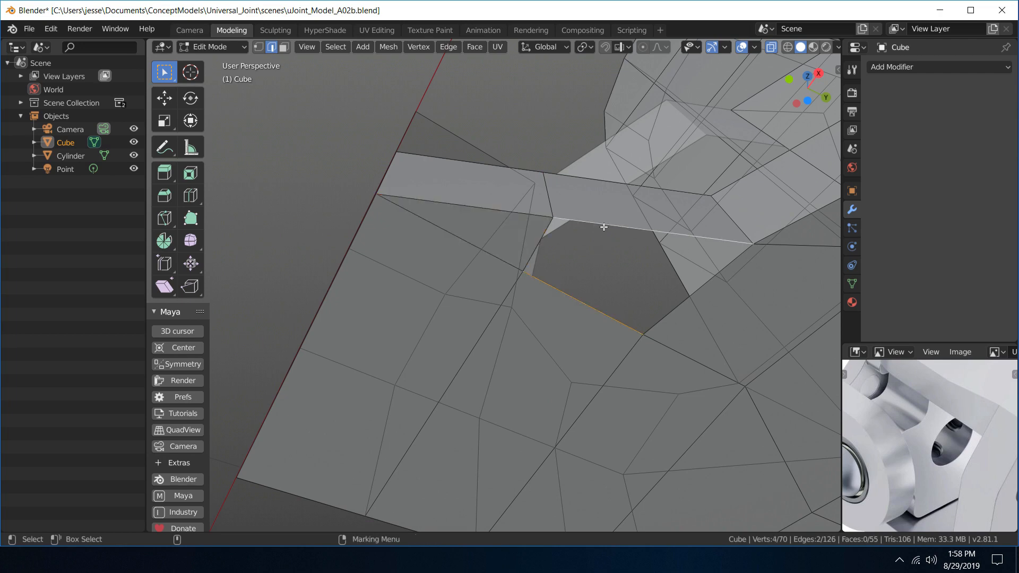
key("f")
key("alt+a")
- Fill the open side wall between the base's top edge and the wall strip at the X-axis end
middle_click_drag(525, 141, 521, 226)
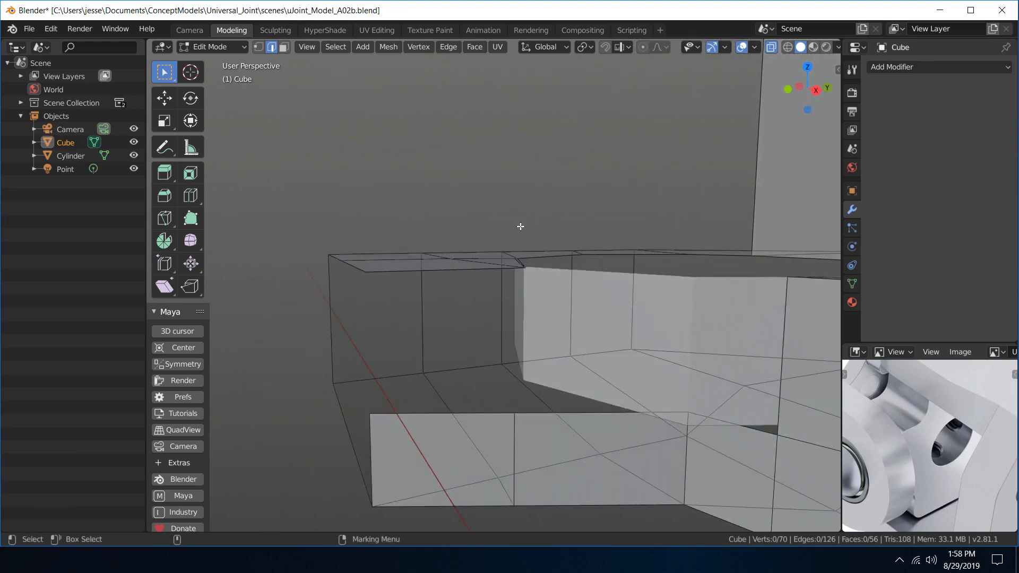
left_click(428, 271, "shift")
key("f")
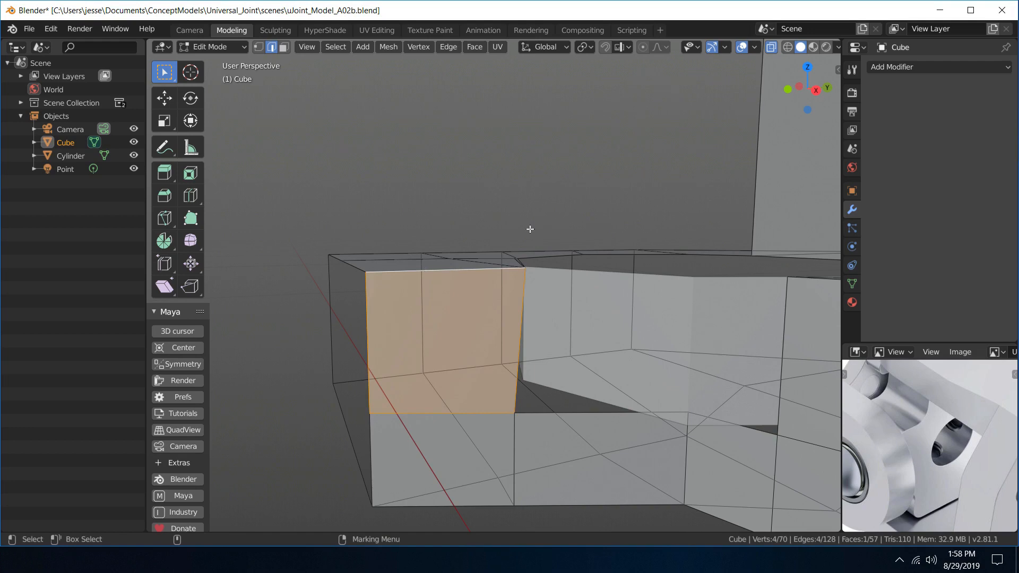
- Loop cut the base's top face between the corner hole and the Y axis, sliding the edge to a factor of 0.365
middle_click_drag(529, 229, 491, 233)
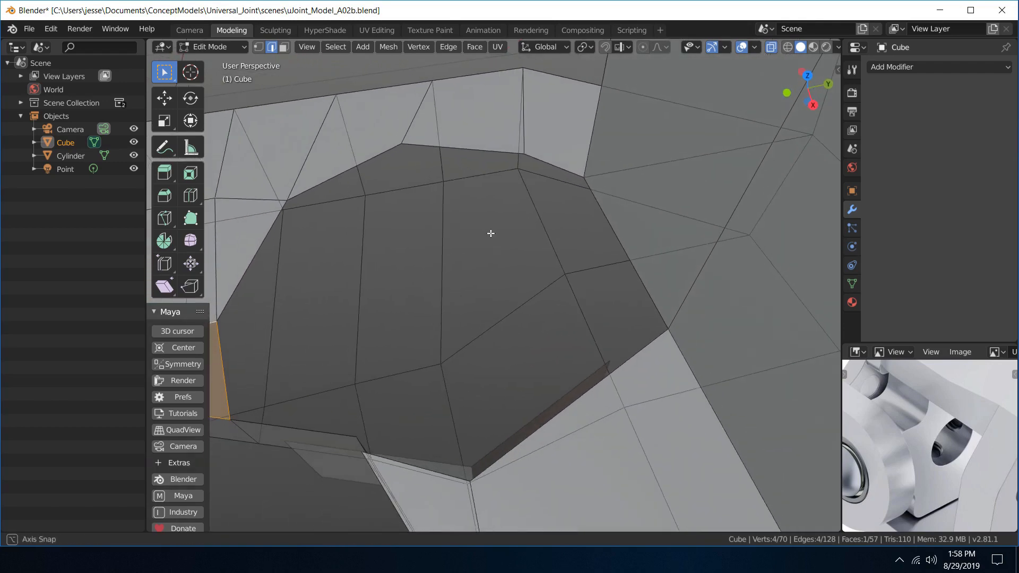
middle_click_drag(612, 275, 505, 315)
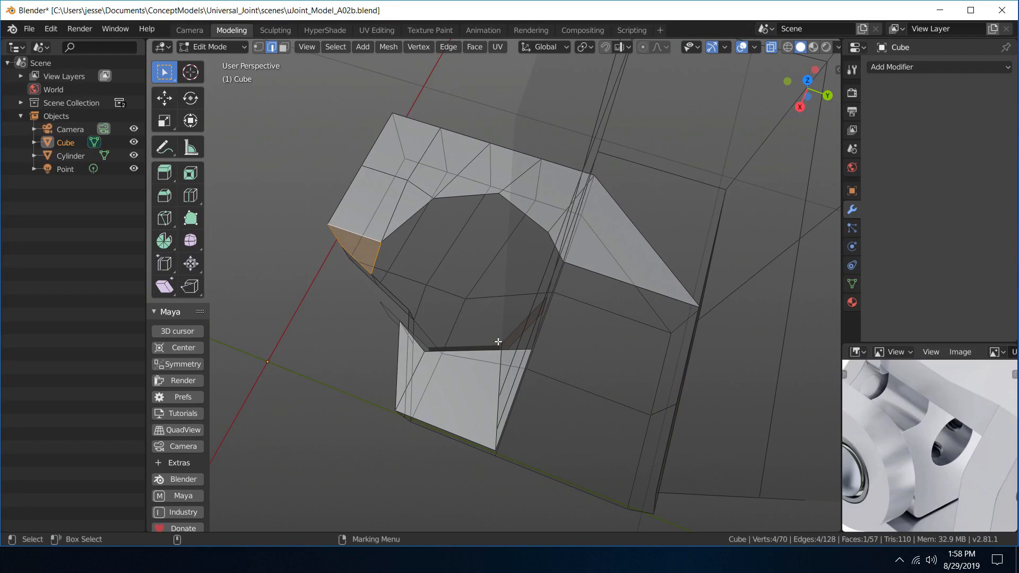
middle_click_drag(501, 348, 506, 57)
middle_click_drag(570, 203, 543, 394)
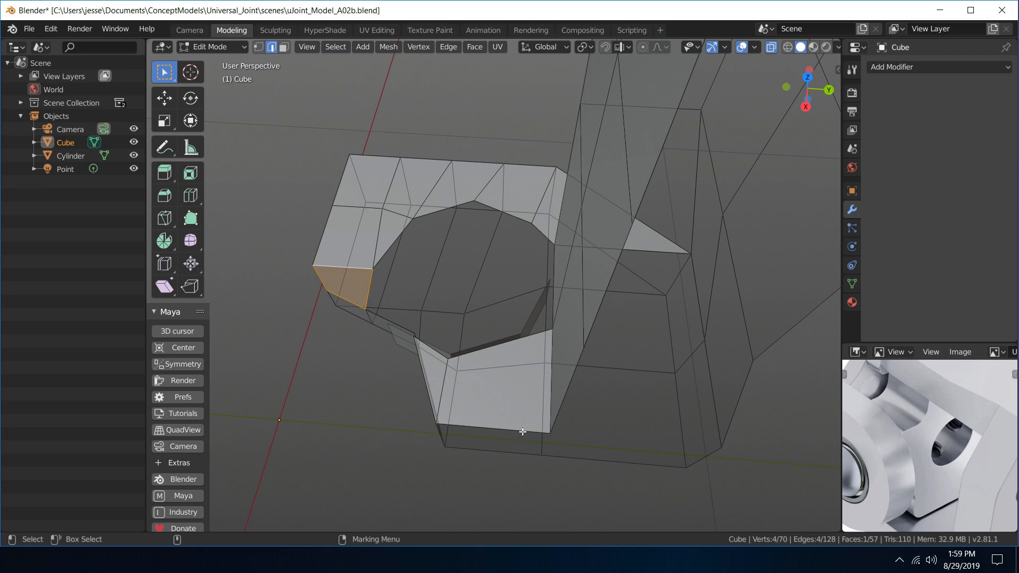
key("ctrl+r")
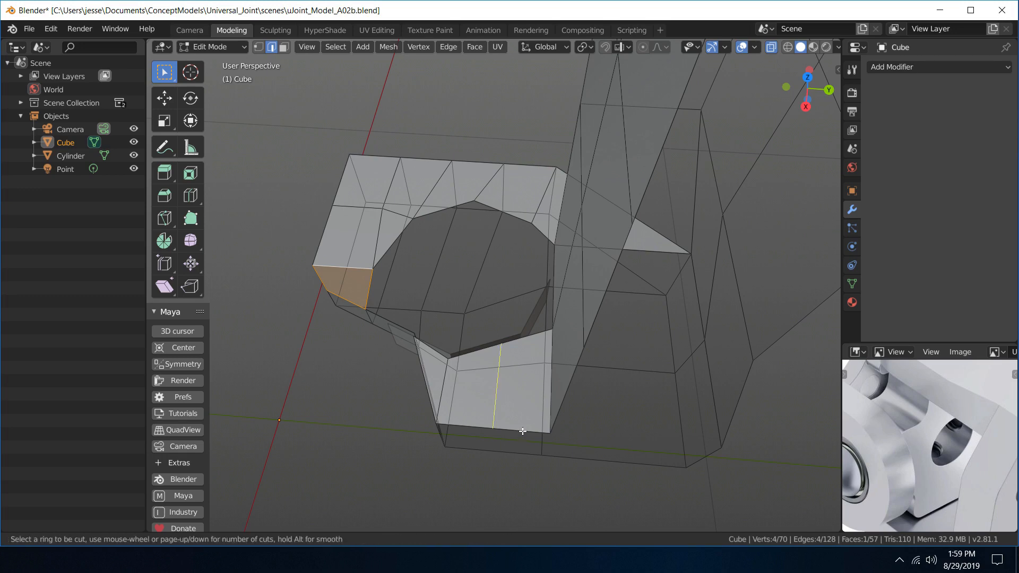
left_click(523, 431)
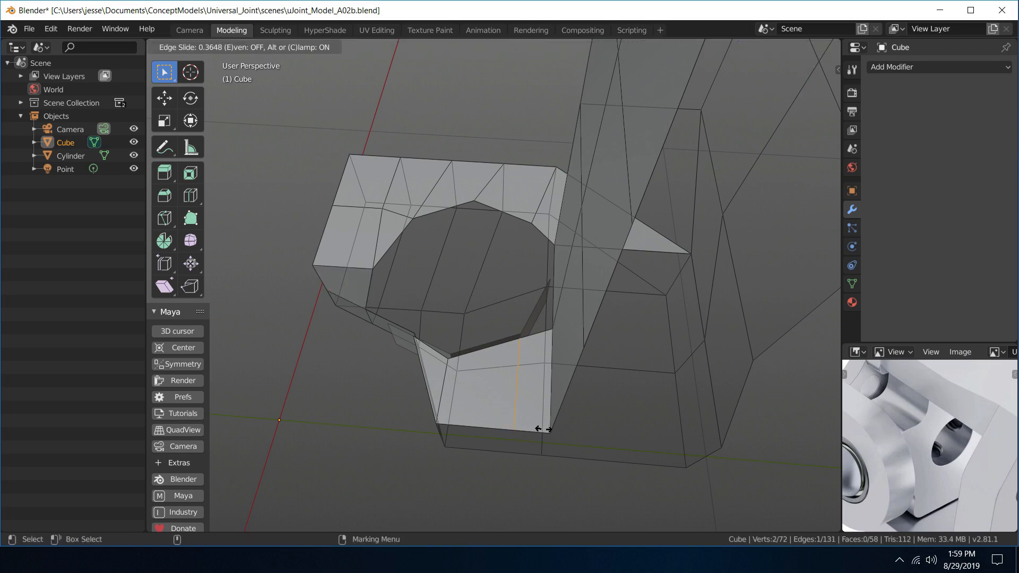
left_click(543, 428)
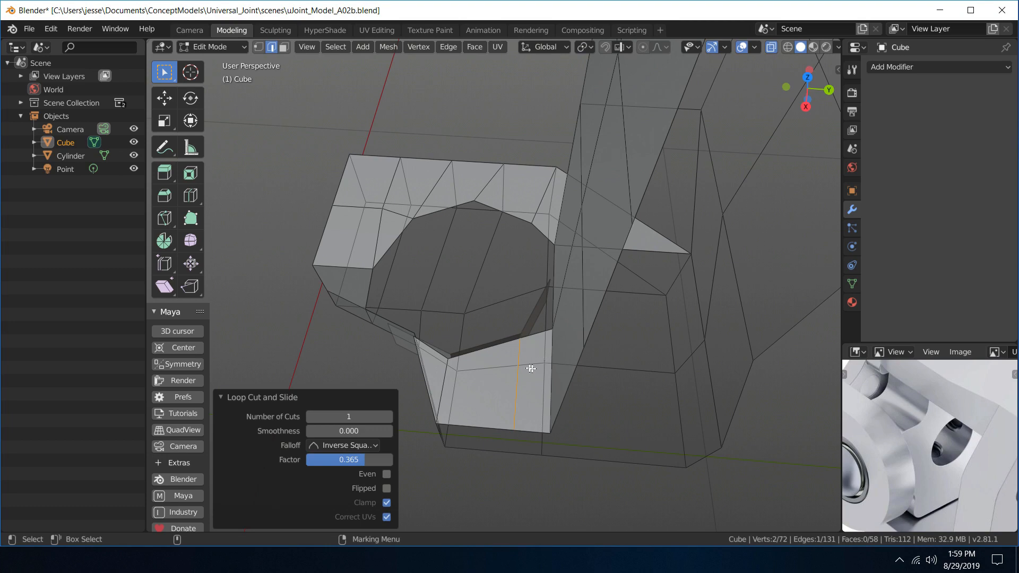
- Loop cut across the base's underside in line with the top cut, sliding the new loop to a factor of 0.382
scroll(531, 368, "up", 3)
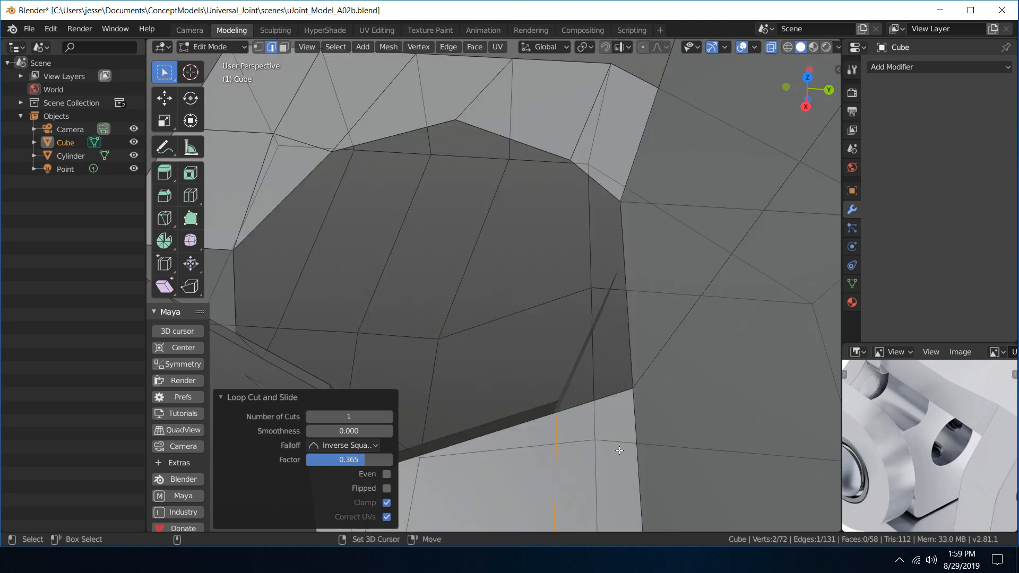
middle_click_drag(618, 451, 566, 197, "shift")
scroll(578, 292, "down", 5)
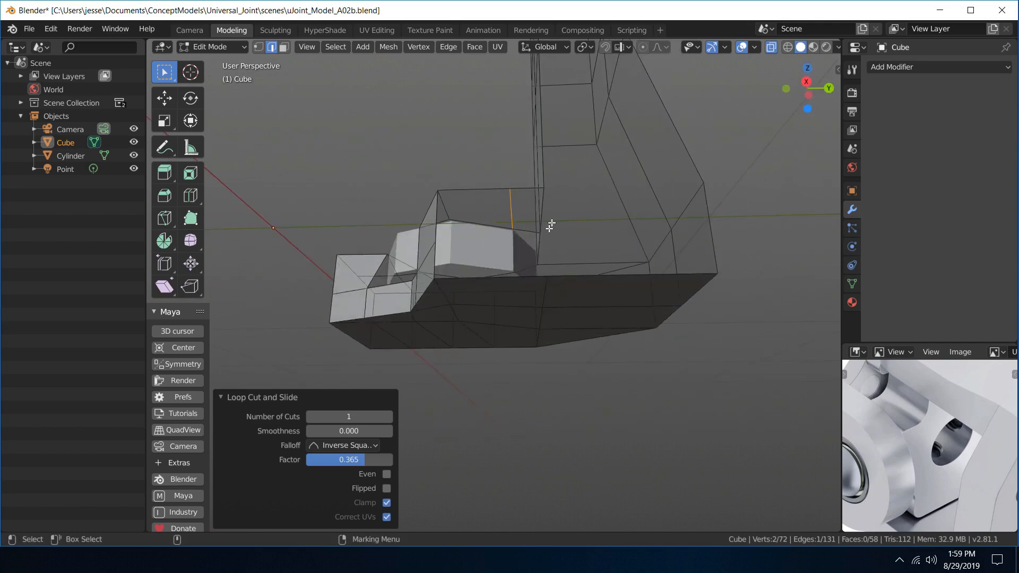
key("ctrl+r")
left_click(510, 278)
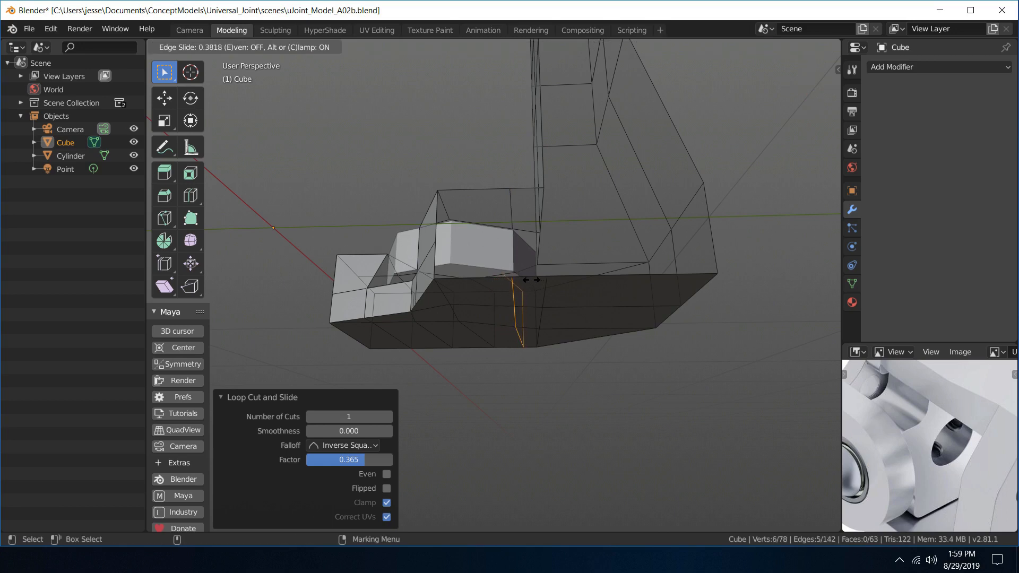
left_click(533, 276)
- Examine the new edge loops around the corner hole and how they meet the upright arm
middle_click_drag(542, 254, 570, 323)
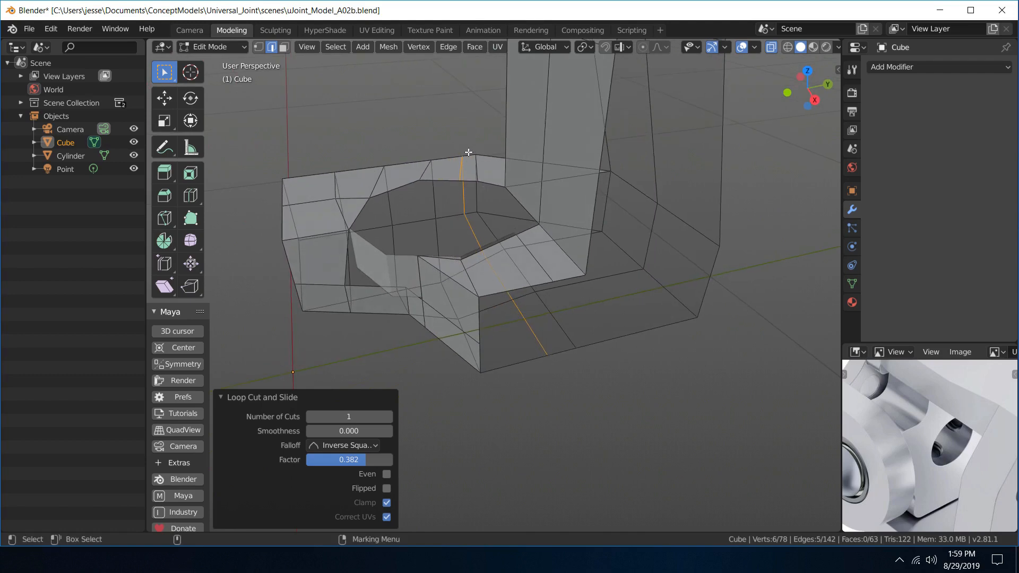
middle_click_drag(473, 176, 515, 196)
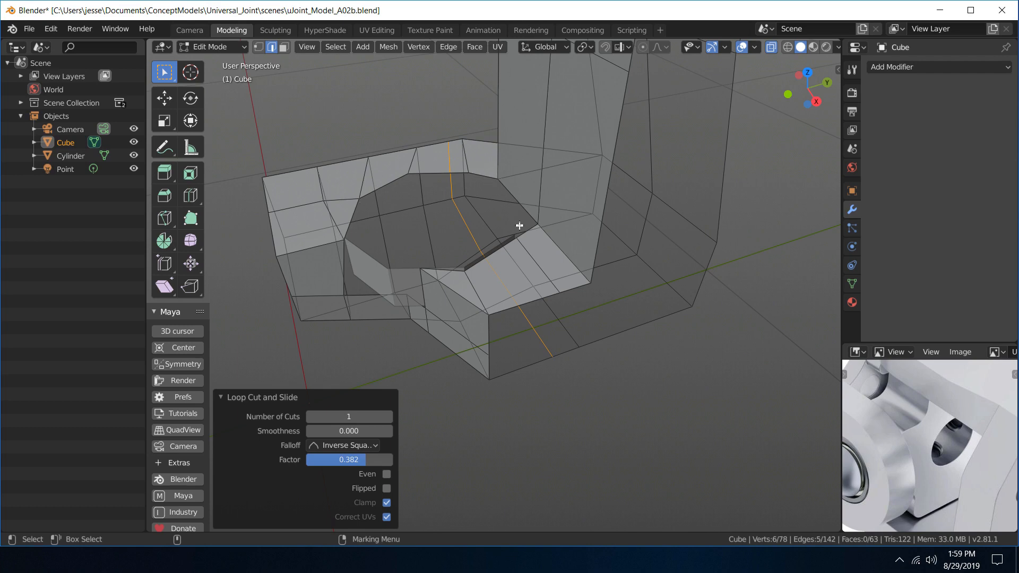
middle_click_drag(650, 346, 648, 322)
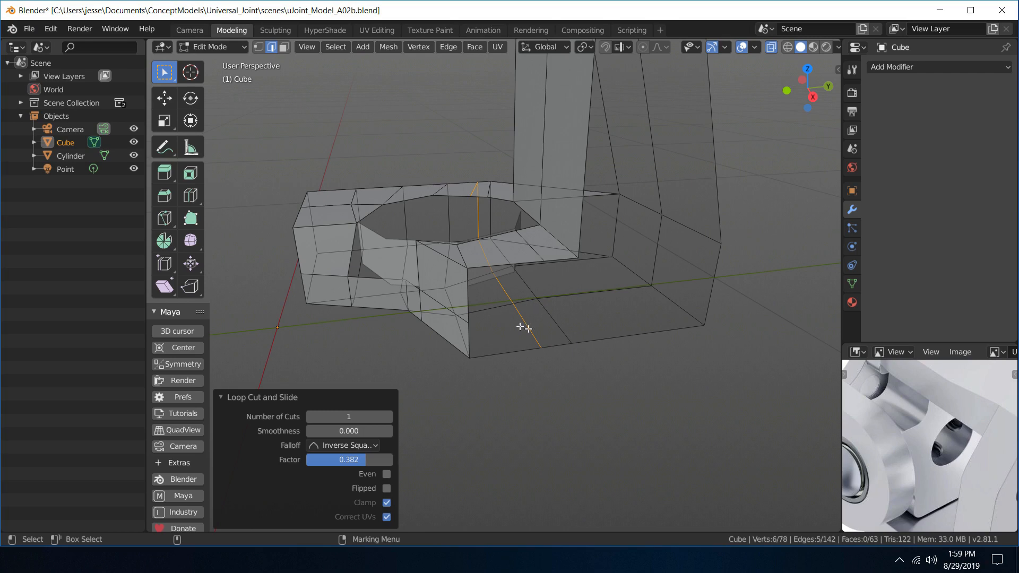
middle_click_drag(500, 268, 580, 304)
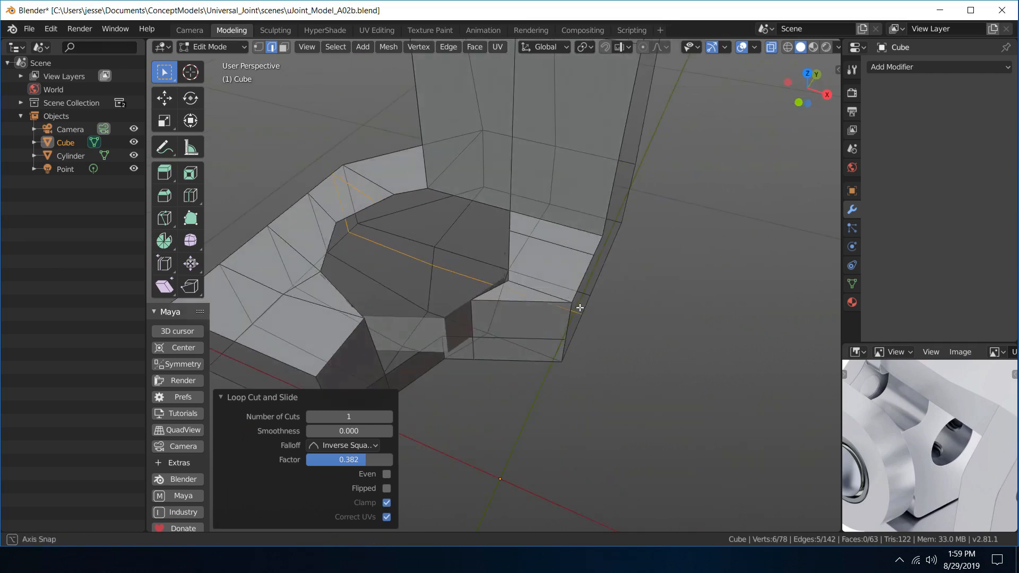
middle_click_drag(569, 239, 531, 249)
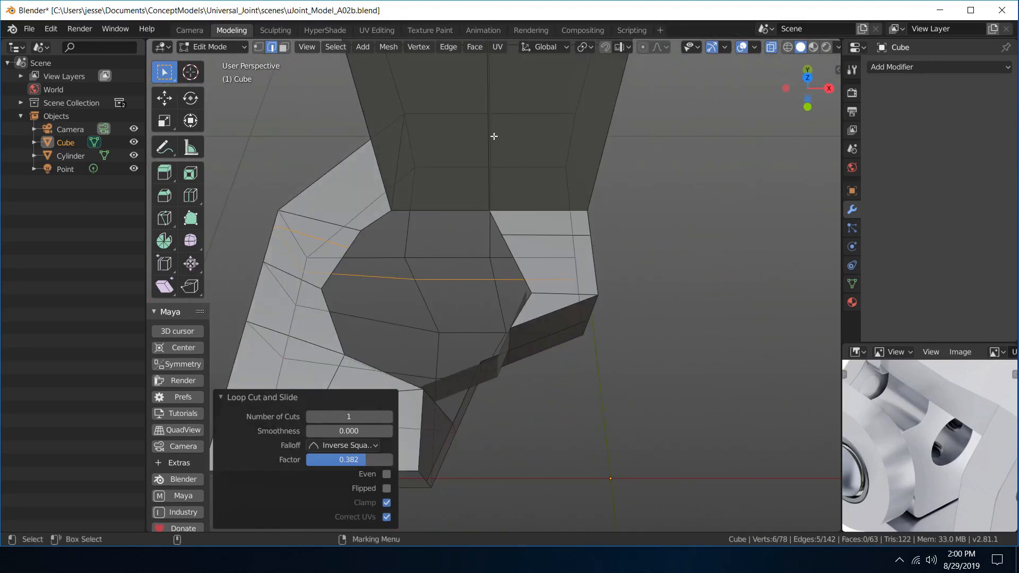
scroll(470, 227, "down", 4)
scroll(471, 228, "down", 2)
scroll(471, 230, "up", 4)
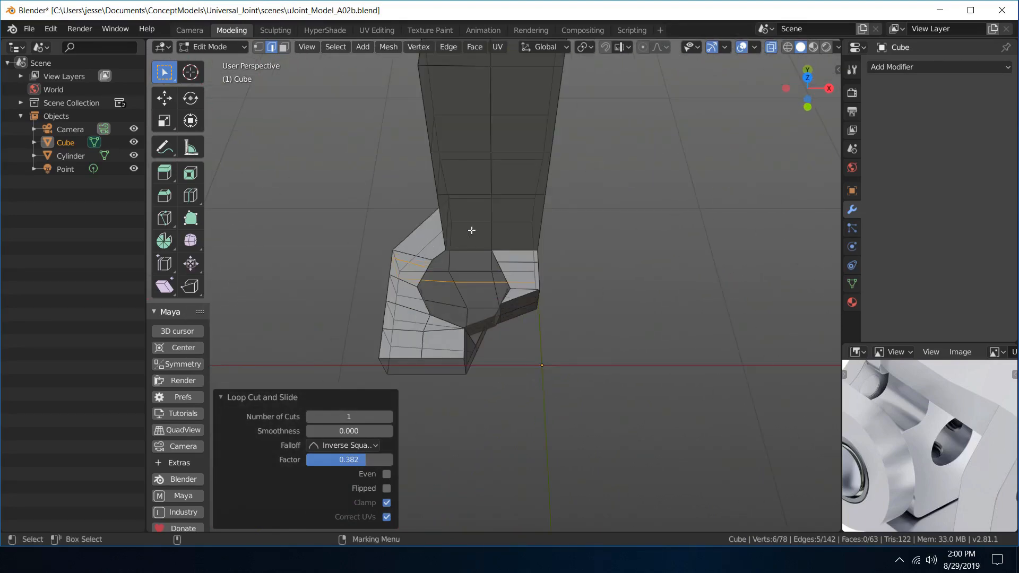
scroll(474, 312, "up", 3)
scroll(474, 312, "down", 3)
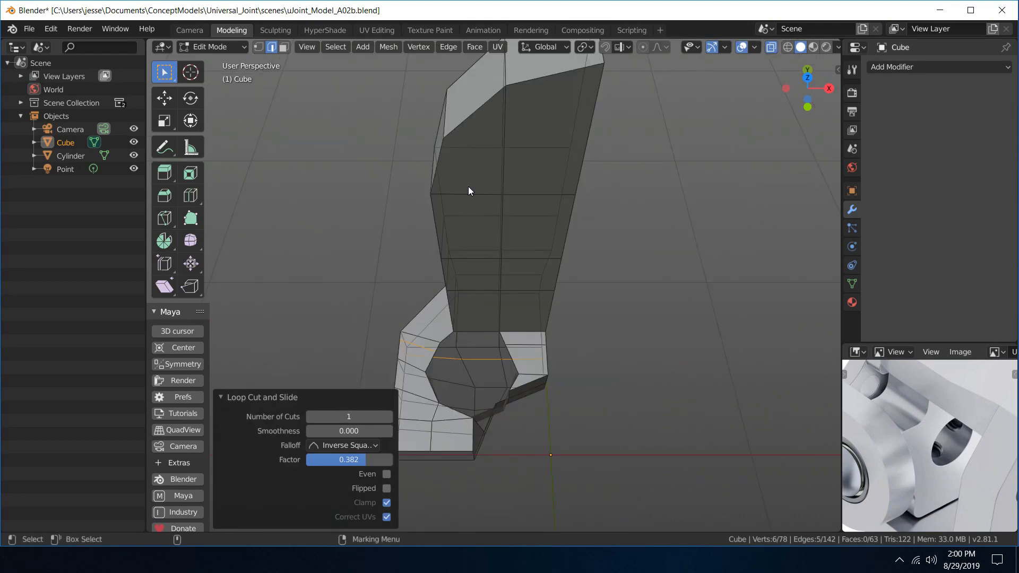
- Delete the upper inner face of the upright arm on the negative X side
right_click_drag(468, 187, 530, 225)
left_click(465, 155)
left_click_drag(485, 175, 544, 214, "alt")
key("Delete")
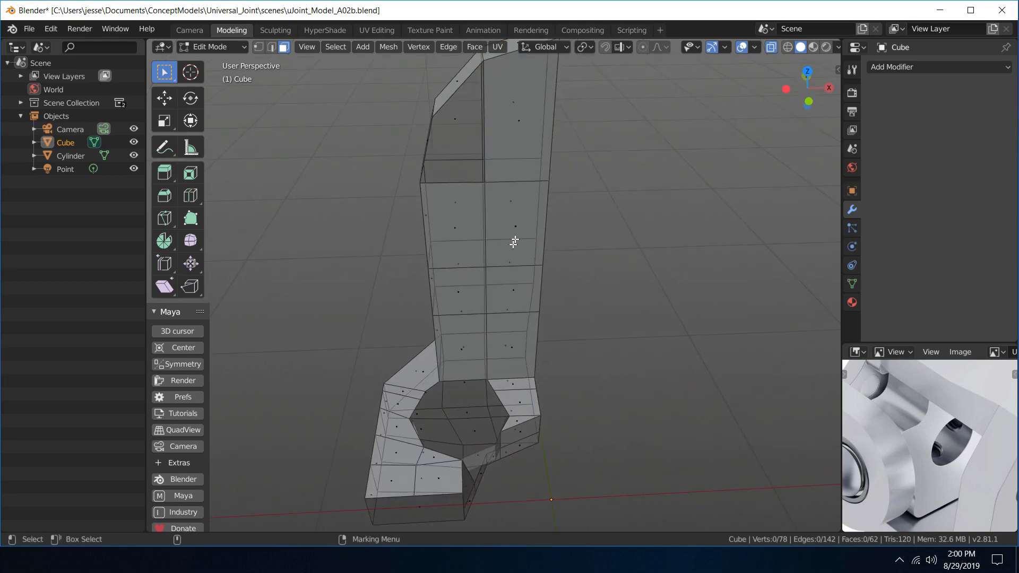
- Loop cut the upright arm's inner face lengthwise on the negative X side below the deleted face, sliding the cut to a factor of 0.204
key("ctrl+r")
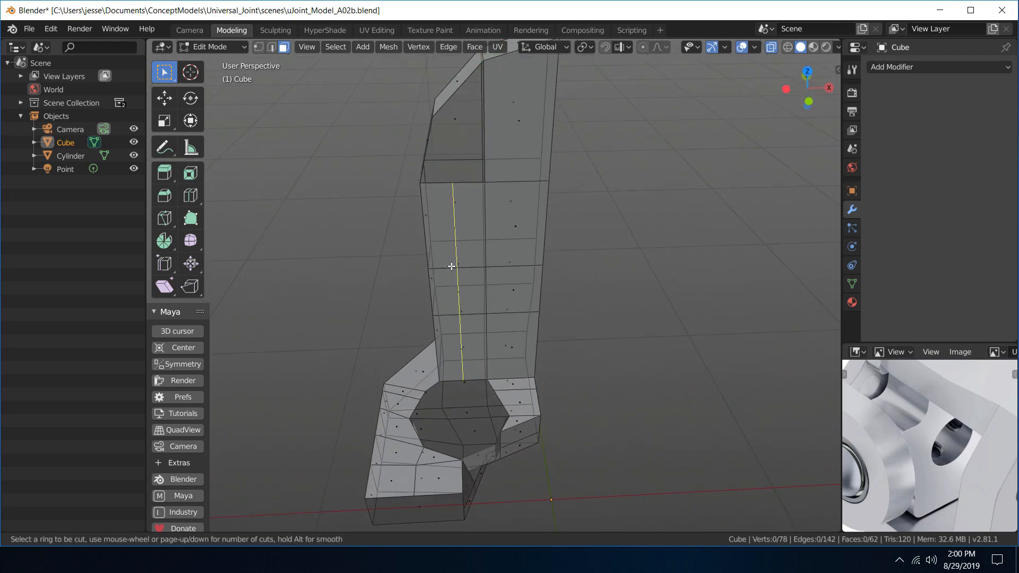
left_click(451, 266)
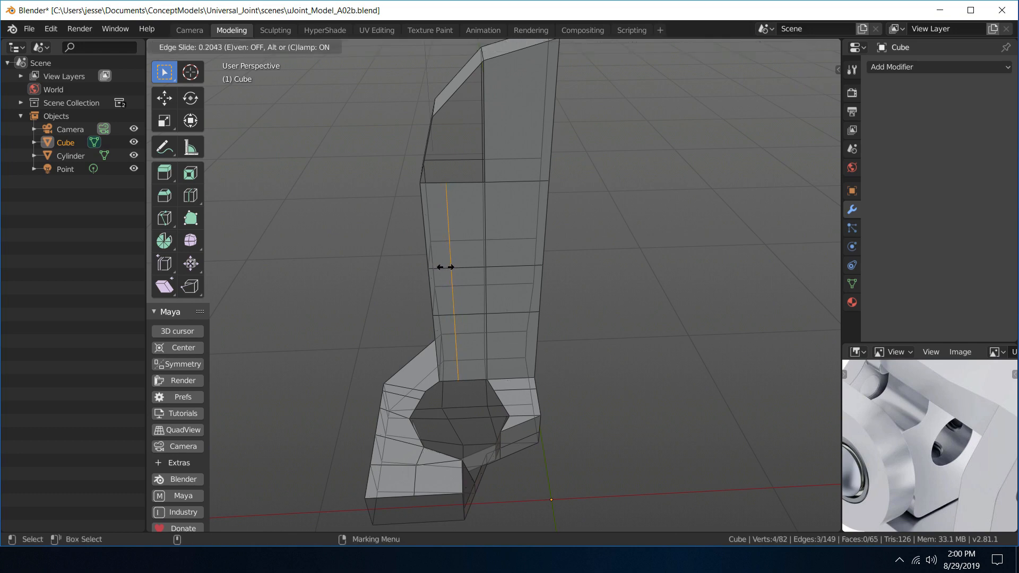
left_click(445, 267)
- Move the new lengthwise edges on the arm about 0.008 m along X, using wireframe shading for alignment, and return to solid shading
middle_click_drag(491, 296, 443, 340)
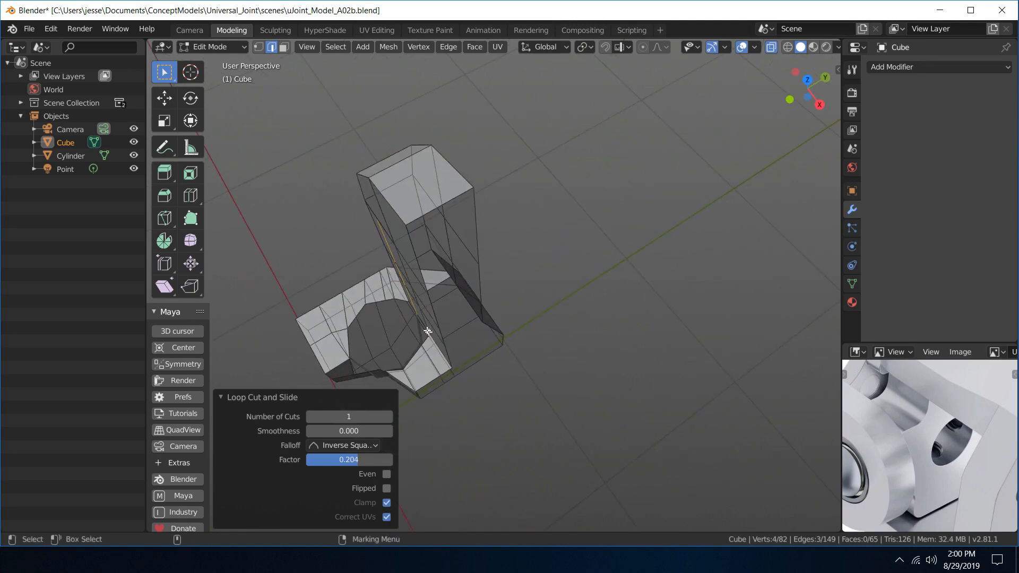
scroll(400, 301, "up", 5)
scroll(529, 342, "up", 2)
middle_click_drag(567, 342, 515, 336)
key("w")
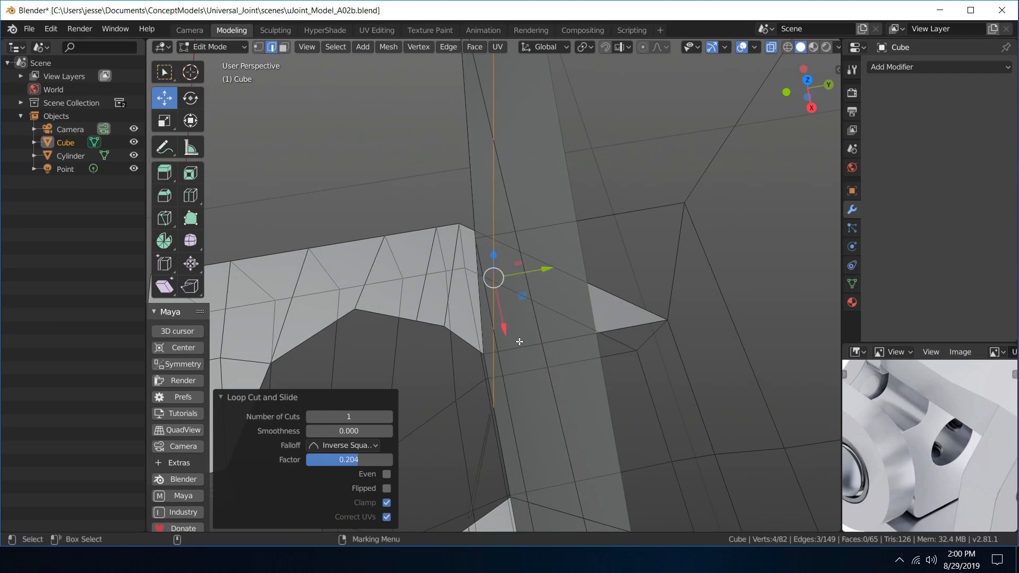
left_click_drag(519, 345, 471, 336, "alt")
middle_click_drag(509, 344, 546, 156, "alt")
left_click_drag(541, 190, 599, 301, "alt")
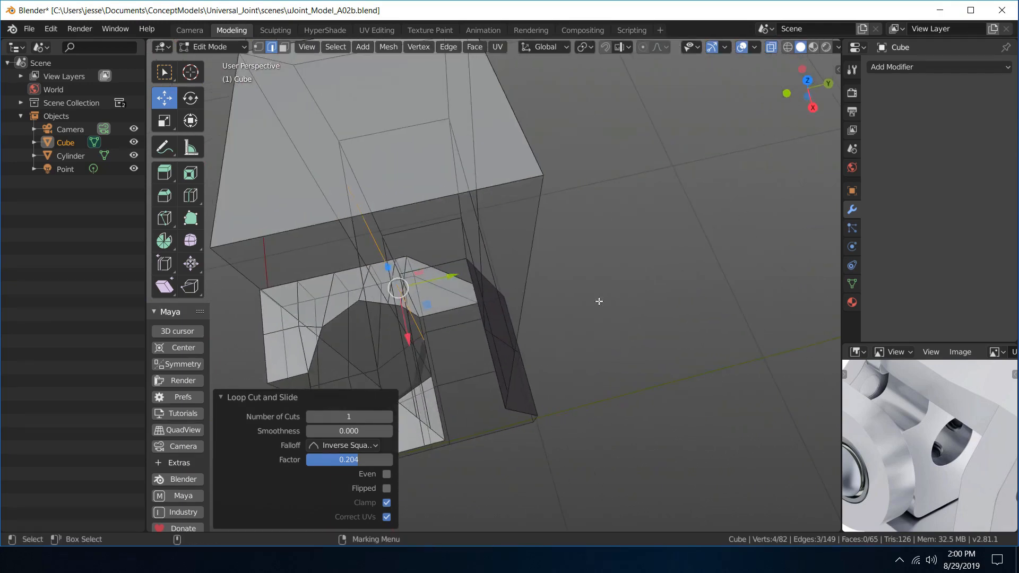
middle_click_drag(589, 279, 603, 218, "alt")
scroll(660, 271, "up", 4)
left_click_drag(602, 218, 563, 192, "alt")
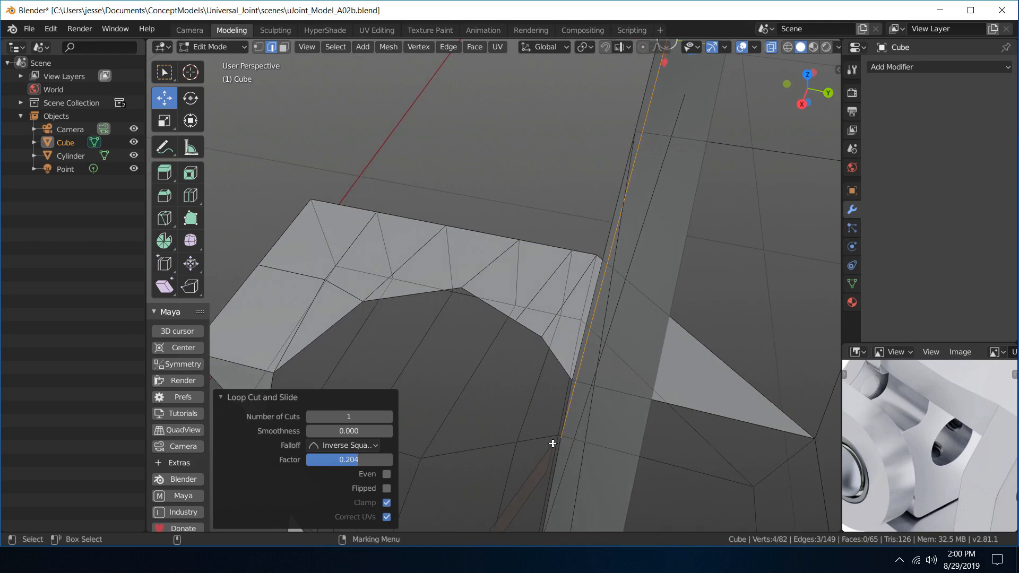
scroll(513, 397, "down", 3)
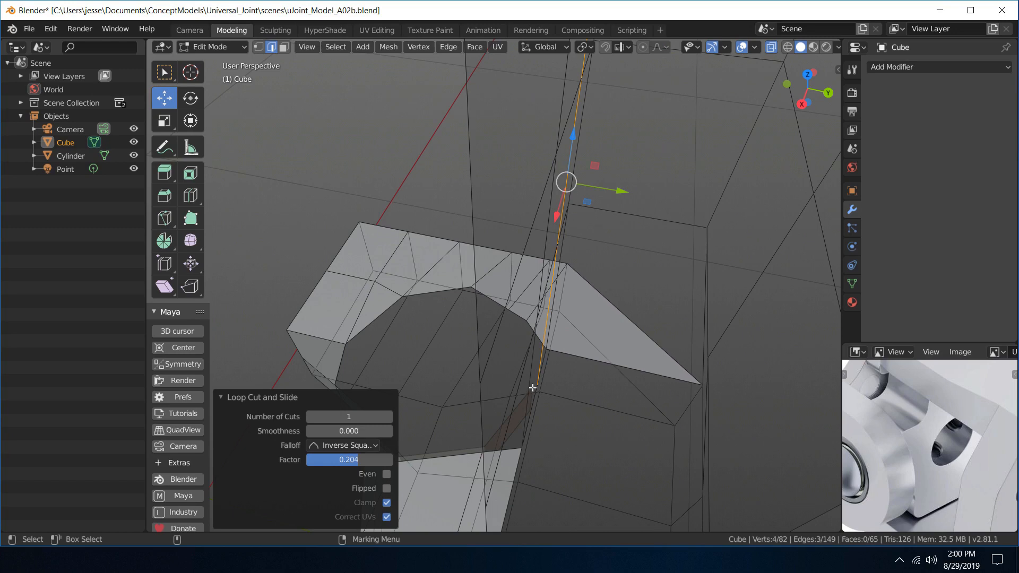
left_click_drag(527, 385, 546, 347, "alt")
left_click(787, 47)
mouse_move(525, 249)
left_mouse_down("alt")
mouse_move(589, 278)
mouse_move(623, 264)
left_mouse_up("alt")
middle_click_drag(584, 307, 656, 212, "alt")
left_click_drag(560, 76, 565, 74)
scroll(638, 212, "down", 3)
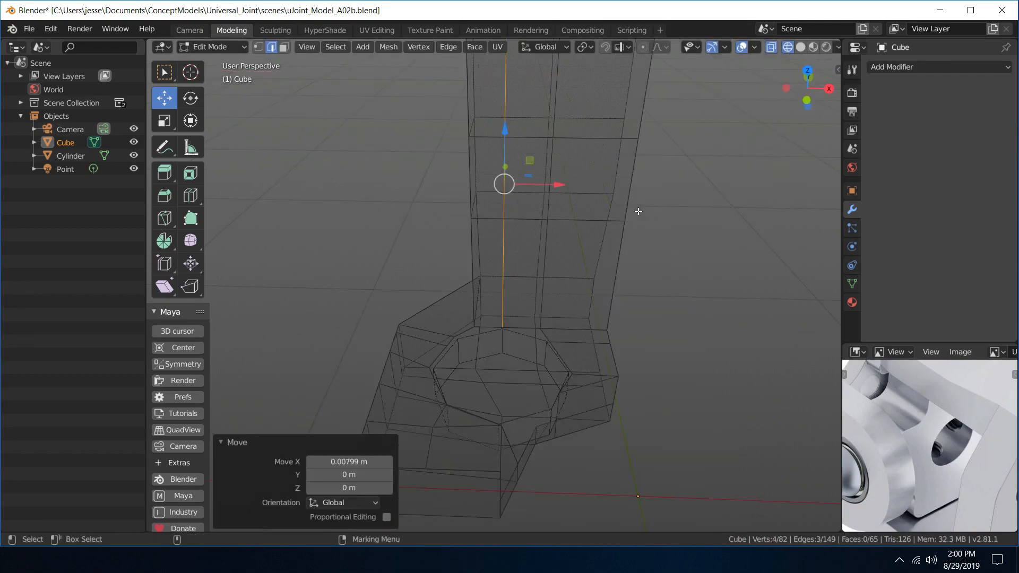
mouse_move(638, 211)
middle_mouse_down()
mouse_move(651, 259)
mouse_move(722, 245)
mouse_move(642, 228)
middle_mouse_up()
key("w")
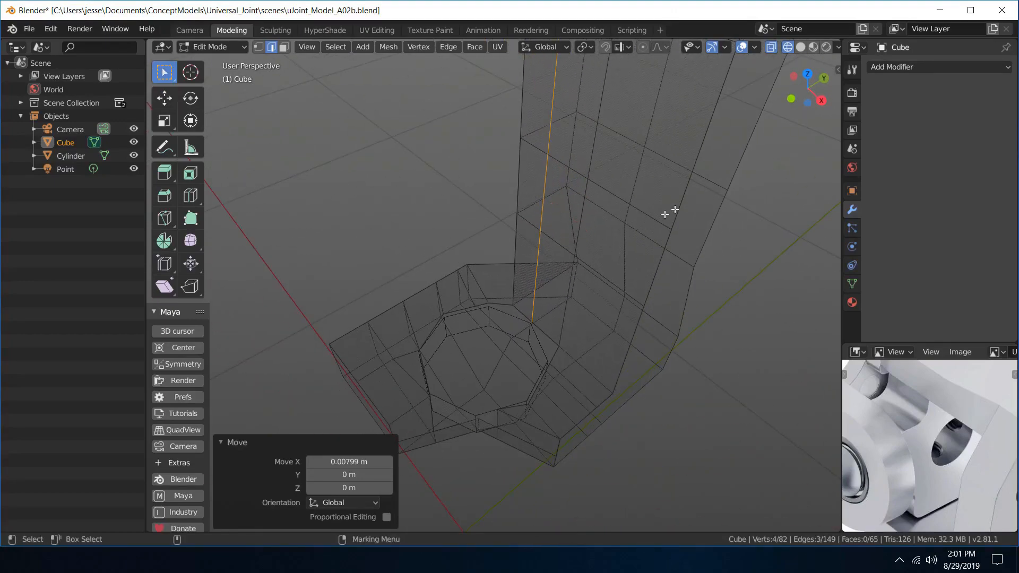
left_click(801, 48)
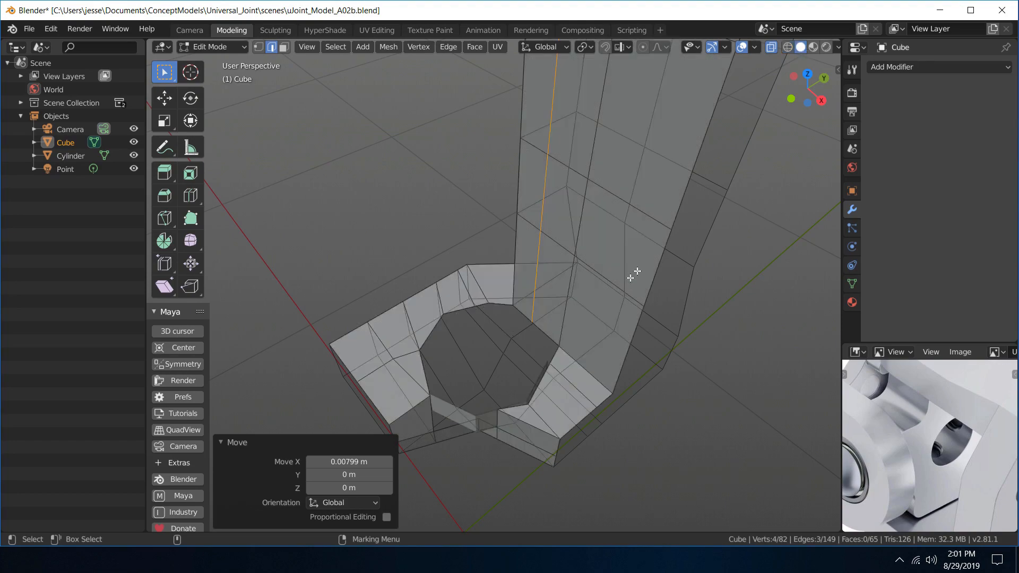
- Fill the two triangular gaps between the arm's foot and the corner hole's rim with faces
scroll(632, 275, "up", 3)
mouse_move(542, 303)
middle_mouse_down()
mouse_move(533, 314)
mouse_move(655, 311)
mouse_move(696, 298)
mouse_move(441, 307)
middle_mouse_up()
right_click_drag(384, 294, 390, 222)
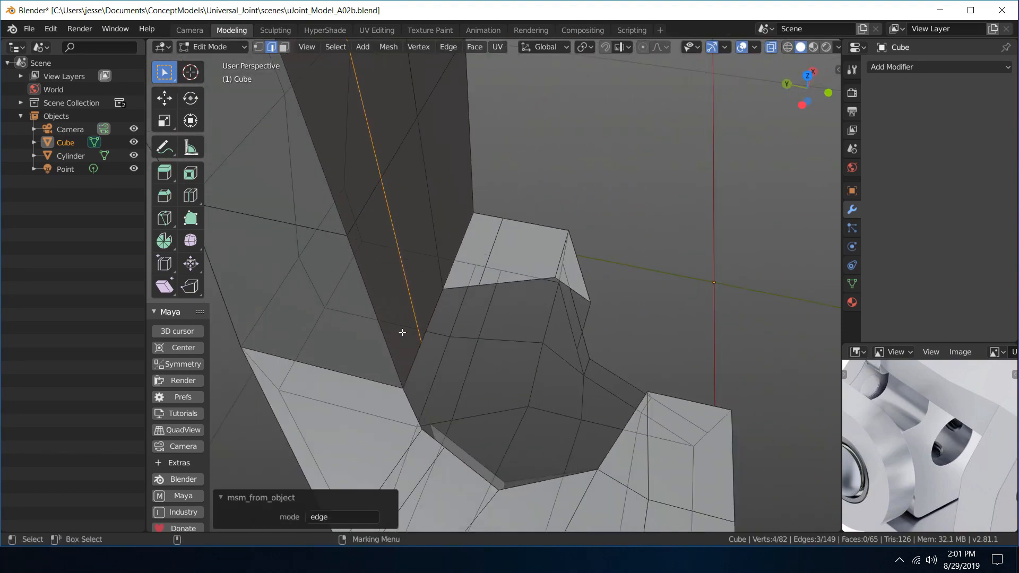
left_click(410, 371)
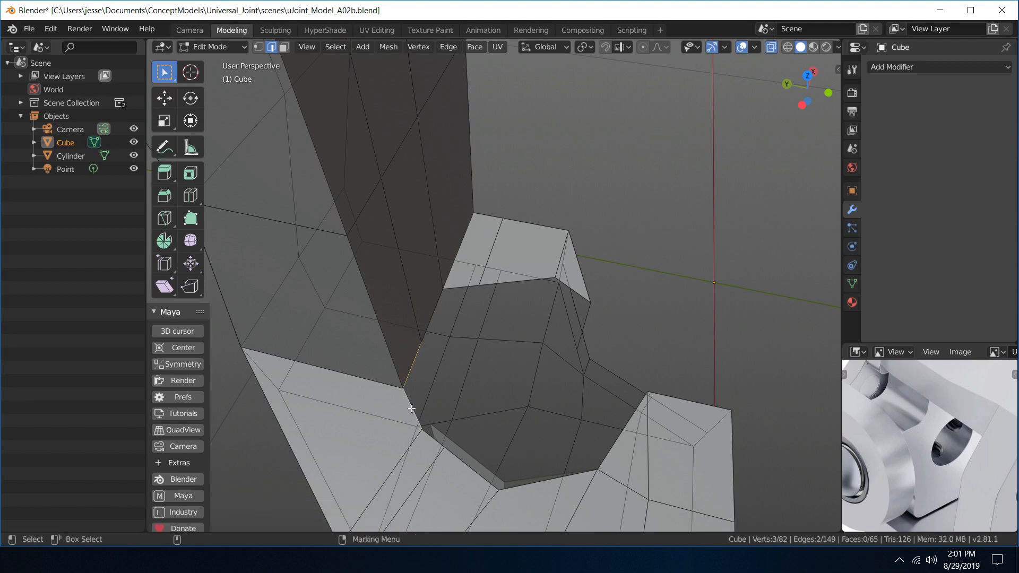
middle_click_drag(544, 286, 367, 239)
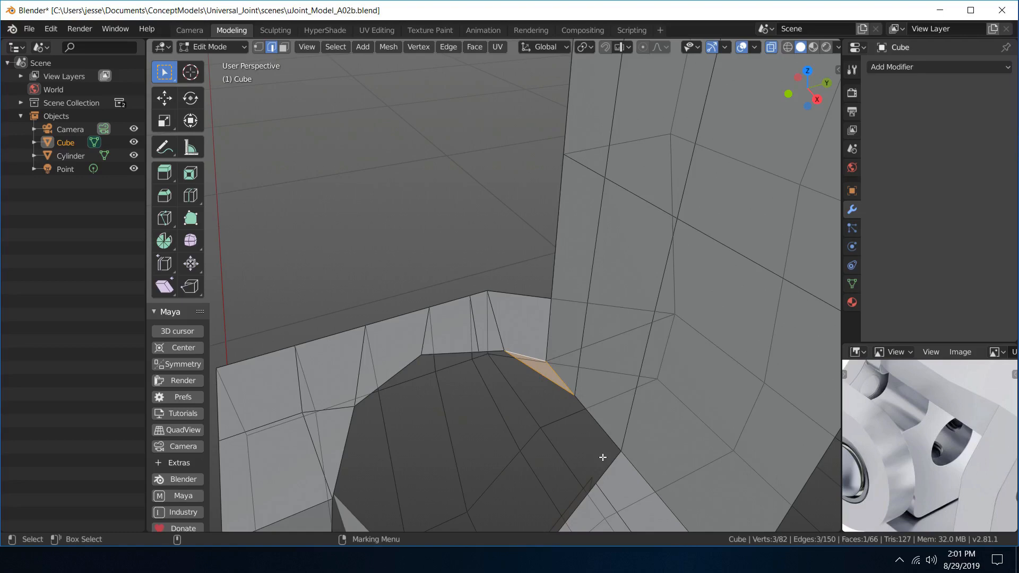
left_click(604, 428)
key("f")
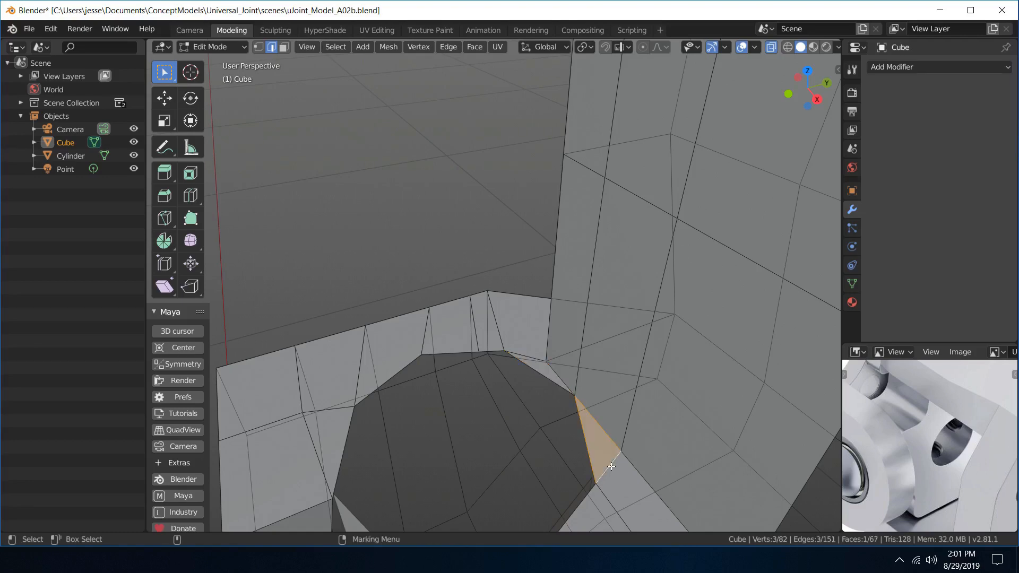
- Move the short vertical edge on the base's lower lip beside the hole's opening along Y by 0.0327 m and a further 0.0101 m
scroll(612, 466, "down", 3)
middle_click_drag(612, 466, 487, 345)
right_click_drag(487, 345, 479, 259)
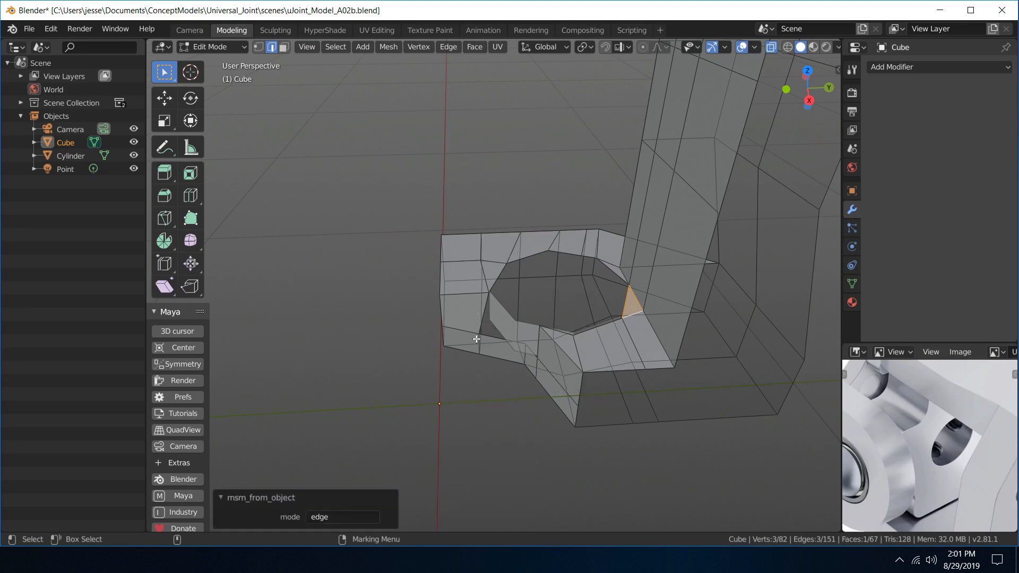
left_click(477, 338)
scroll(476, 341, "up", 3)
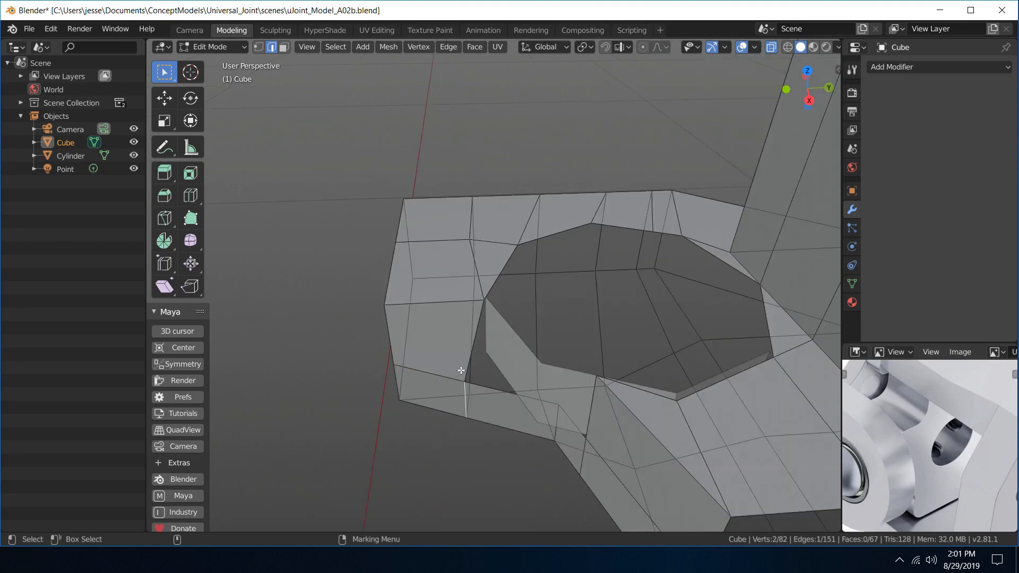
key("w")
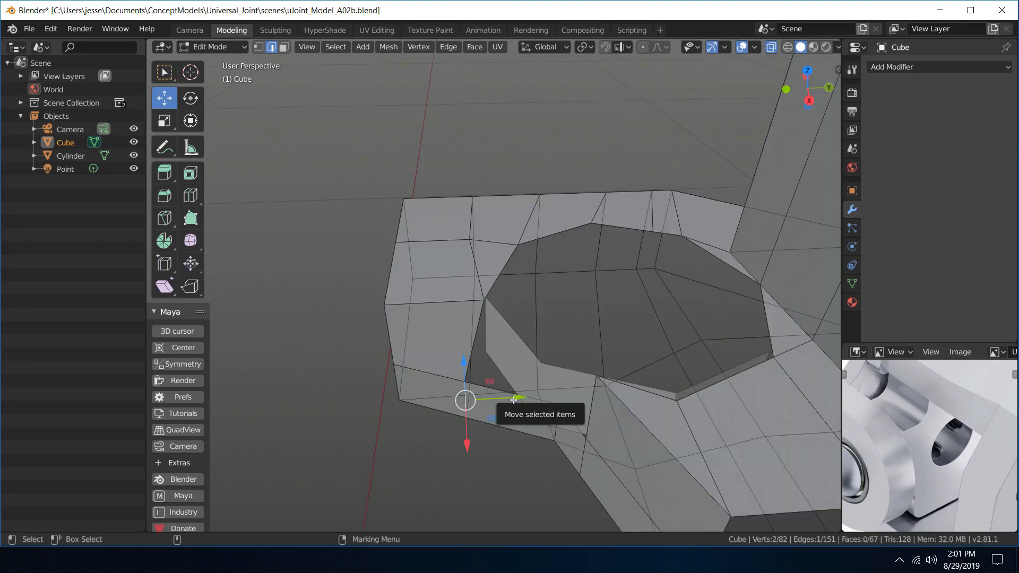
left_click_drag(466, 399, 534, 406)
middle_click_drag(533, 407, 533, 435)
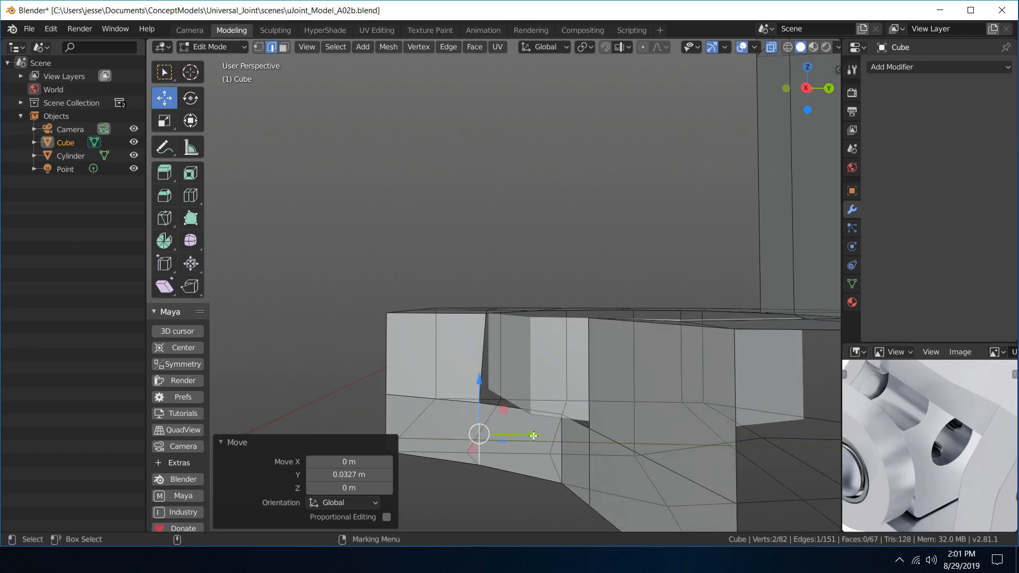
left_click_drag(533, 435, 497, 379)
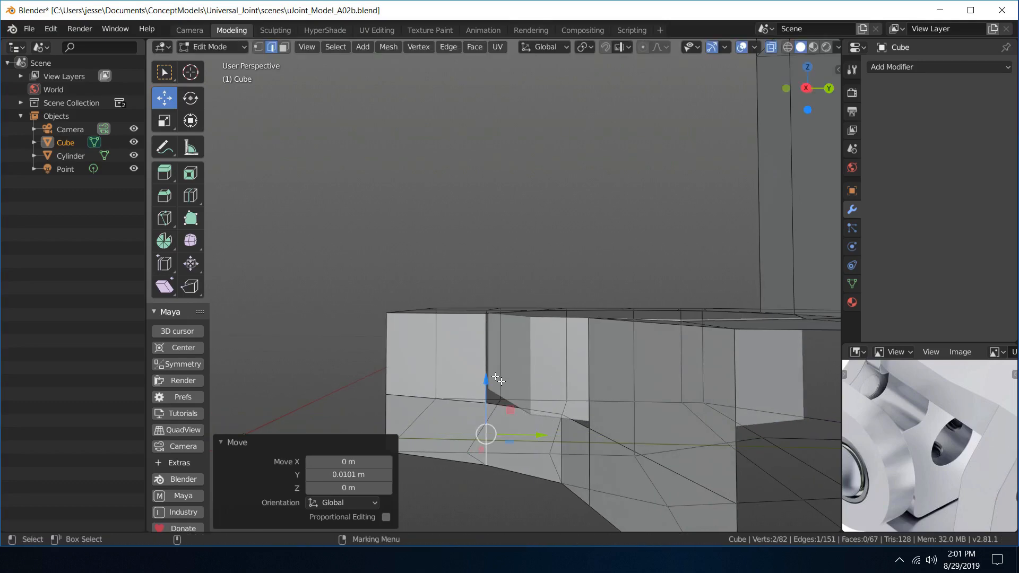
- Move the same lower lip edge 0.0188 m along X and check its position from below the hole
middle_click_drag(494, 313, 581, 403)
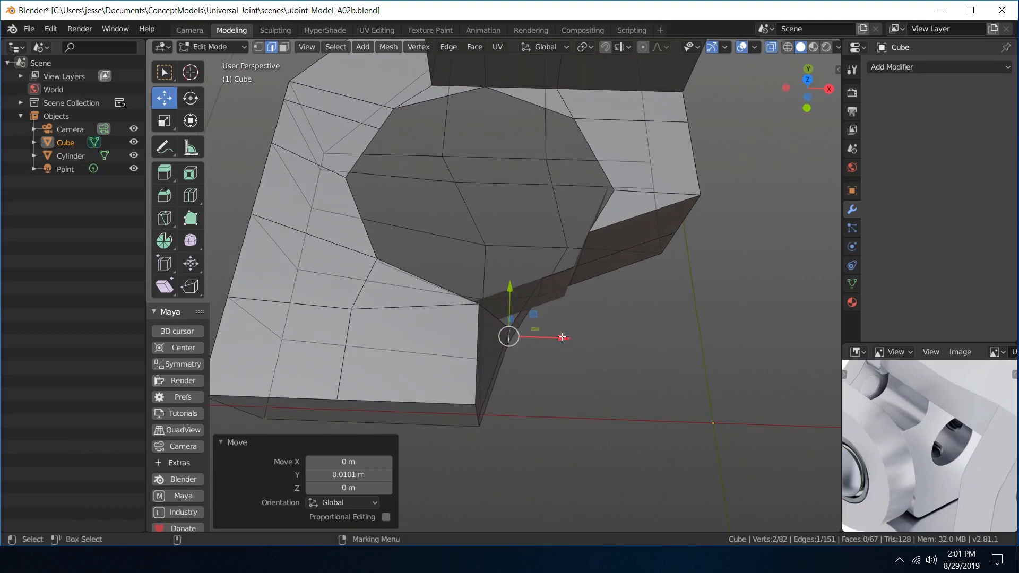
left_click_drag(563, 337, 571, 339)
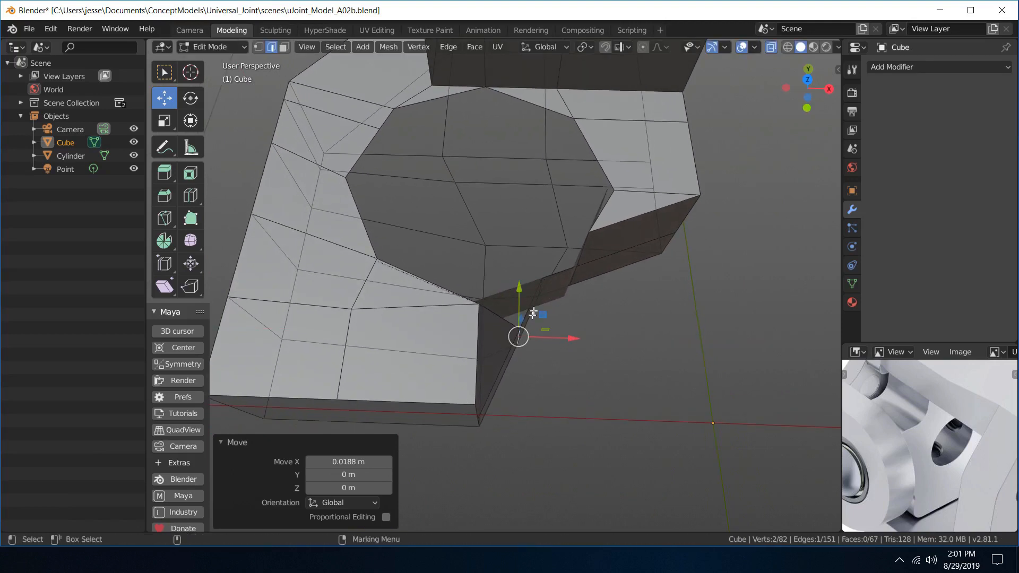
middle_click_drag(537, 372, 581, 290)
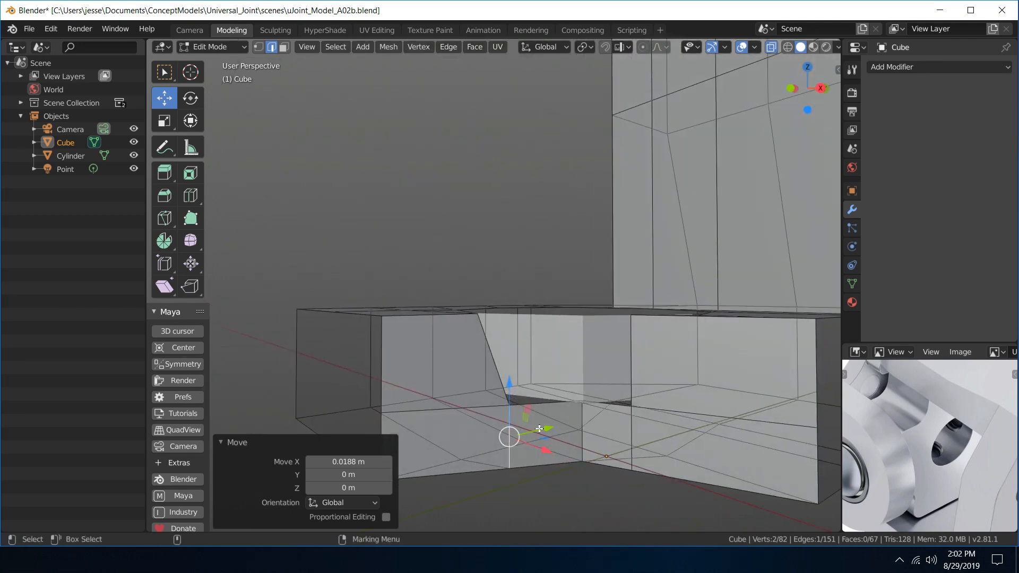
middle_click_drag(562, 290, 578, 250)
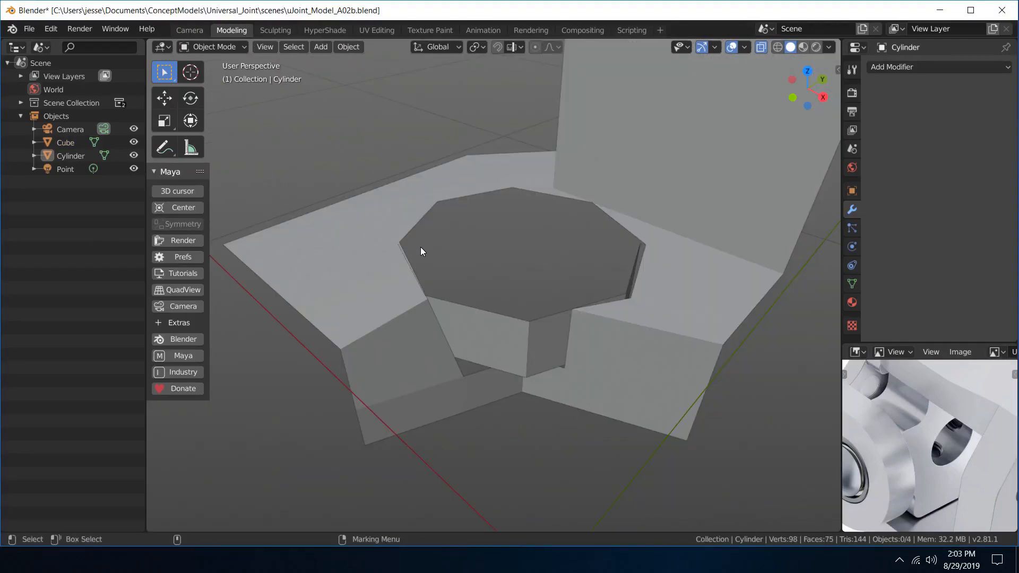
- Edit the cylinder inside the corner hole and fill its lower edge loop with a single face
left_click(451, 257)
middle_click_drag(564, 329, 552, 300)
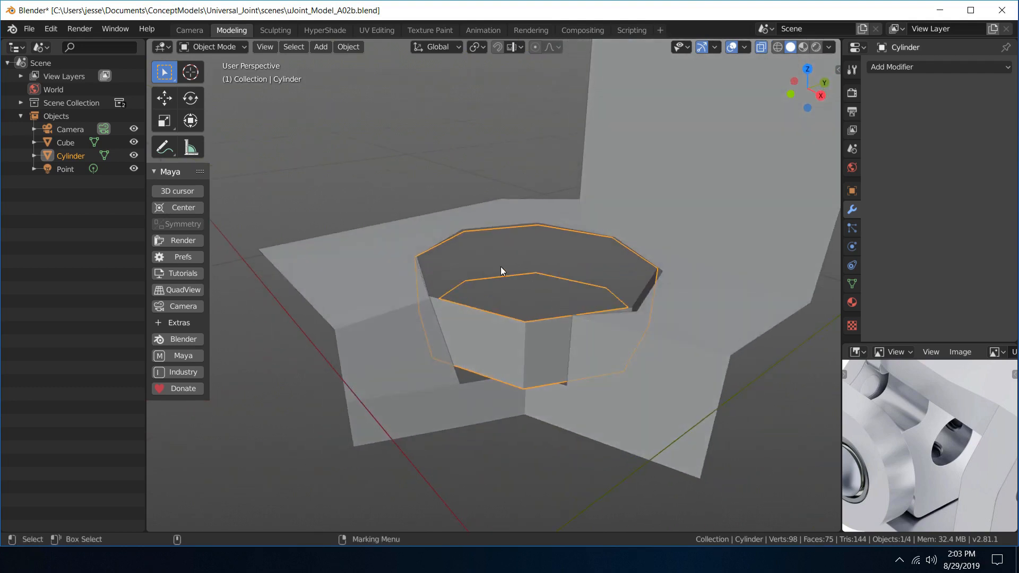
middle_click_drag(501, 266, 565, 256)
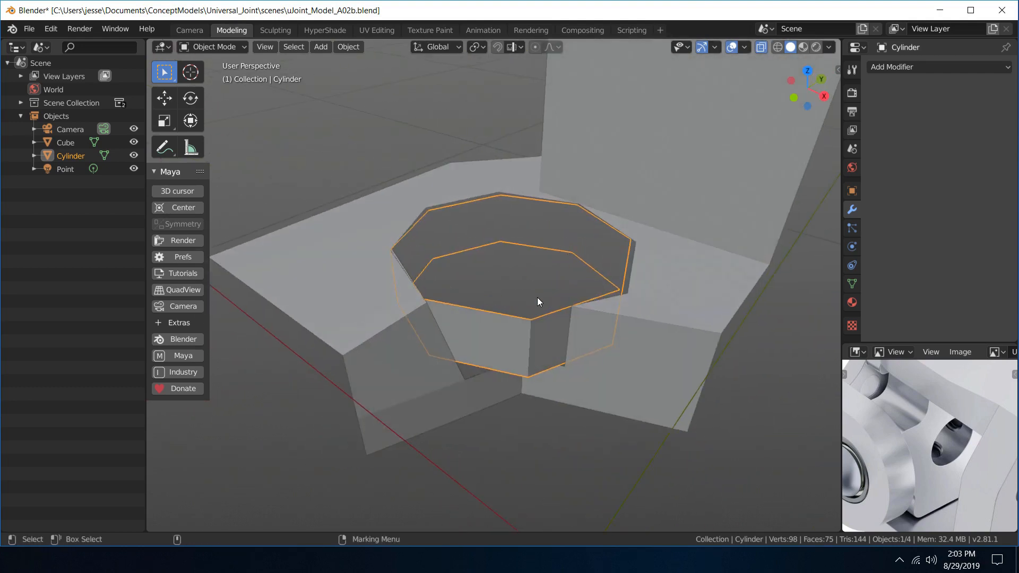
right_click_drag(533, 261, 550, 200)
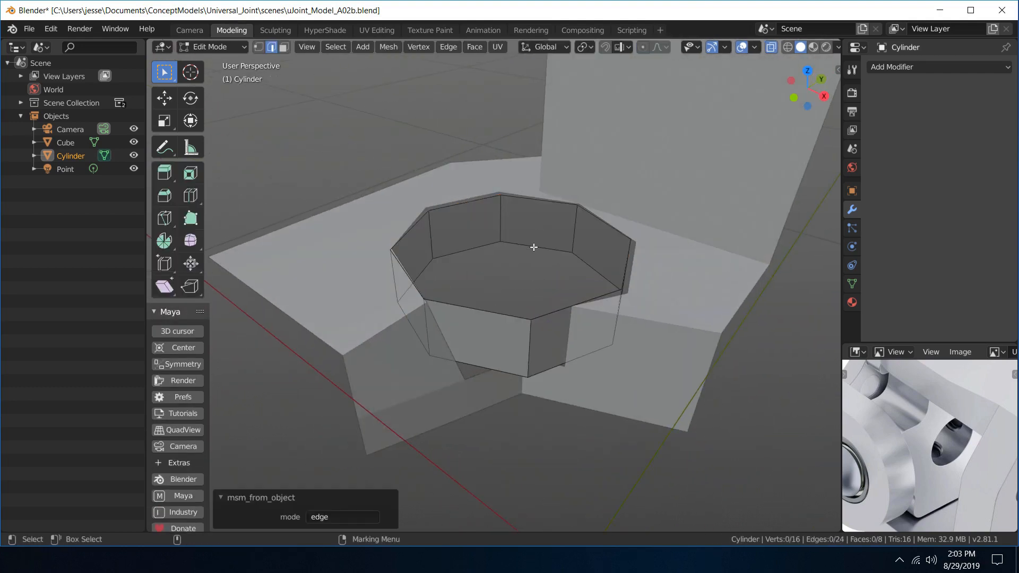
left_click(533, 247)
middle_click_drag(533, 248, 515, 236)
key("f")
left_click_drag(515, 235, 518, 243, "alt")
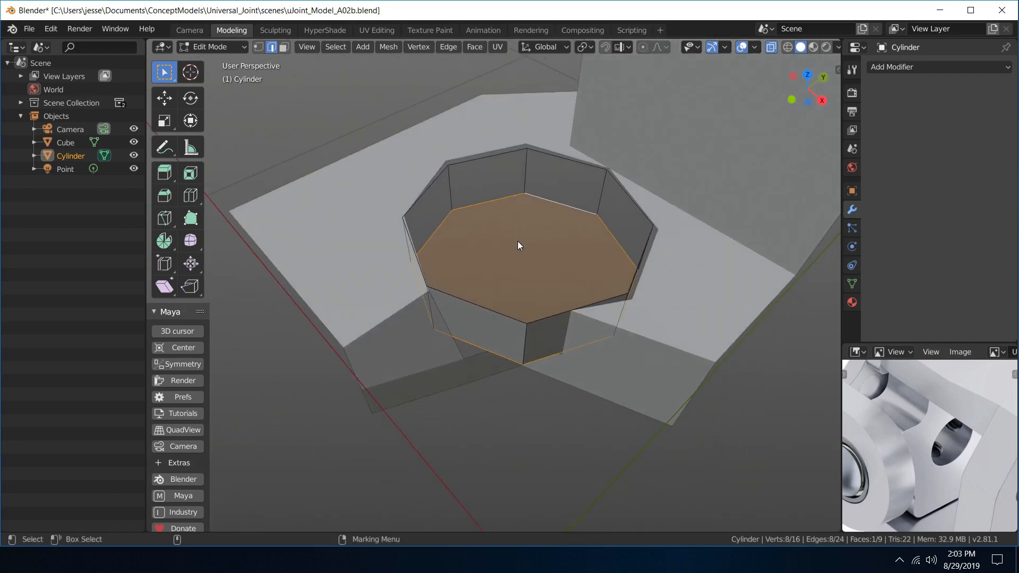
- Flip the normal of the cylinder's bottom cap face
right_click_drag(518, 243, 580, 281)
left_click_drag(508, 249, 541, 282)
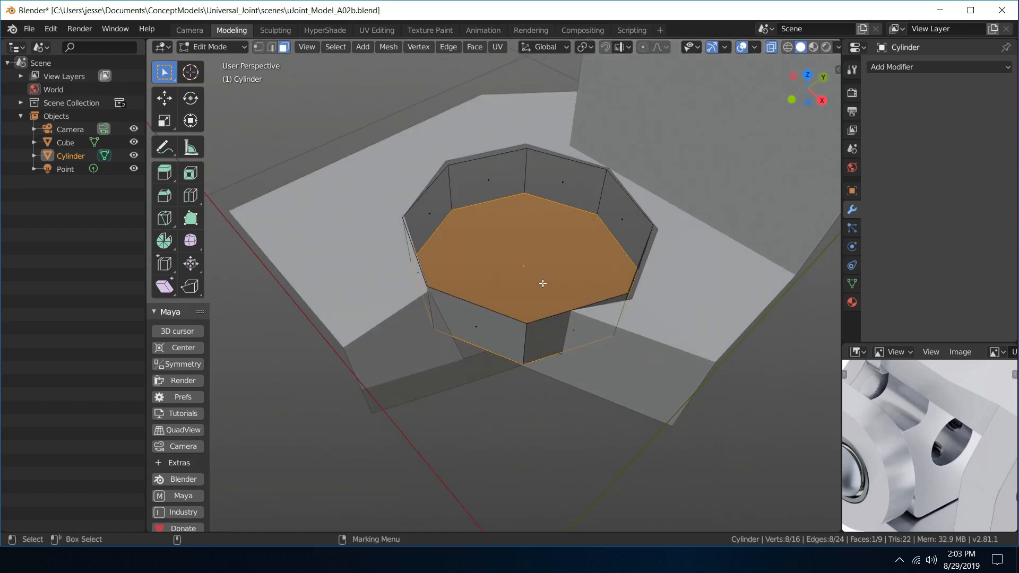
middle_click_drag(541, 281, 546, 239)
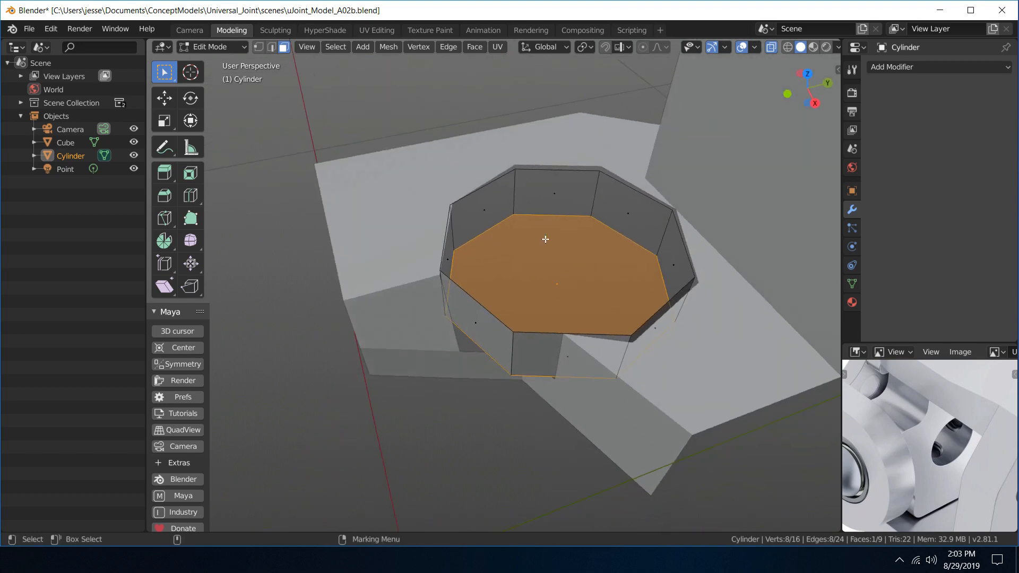
left_click(392, 50)
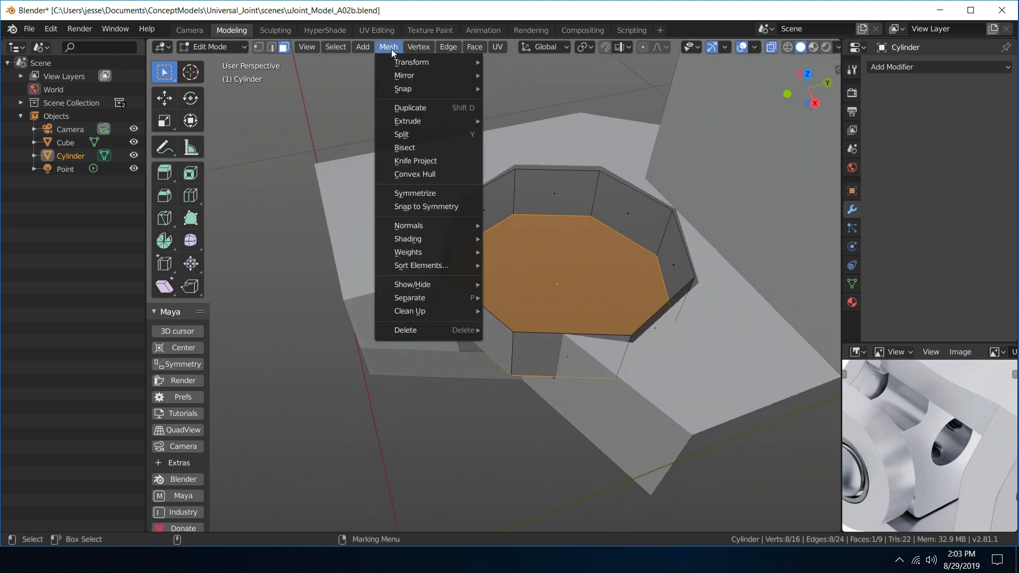
mouse_move(425, 225)
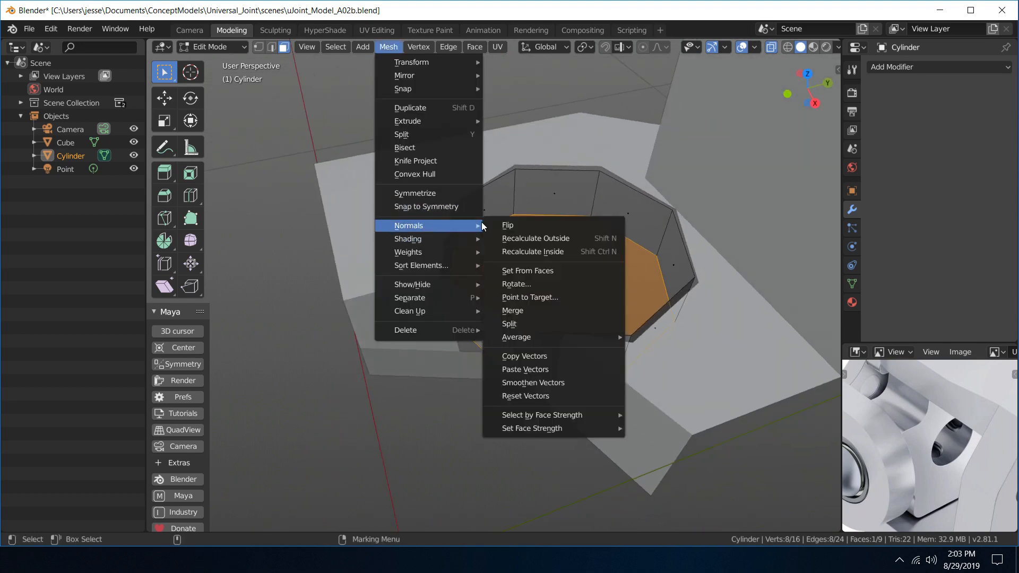
left_click(499, 224)
- Select all eight side faces of the cylinder inside the corner hole, flip their normals and deselect everything
middle_click_drag(499, 225, 526, 216)
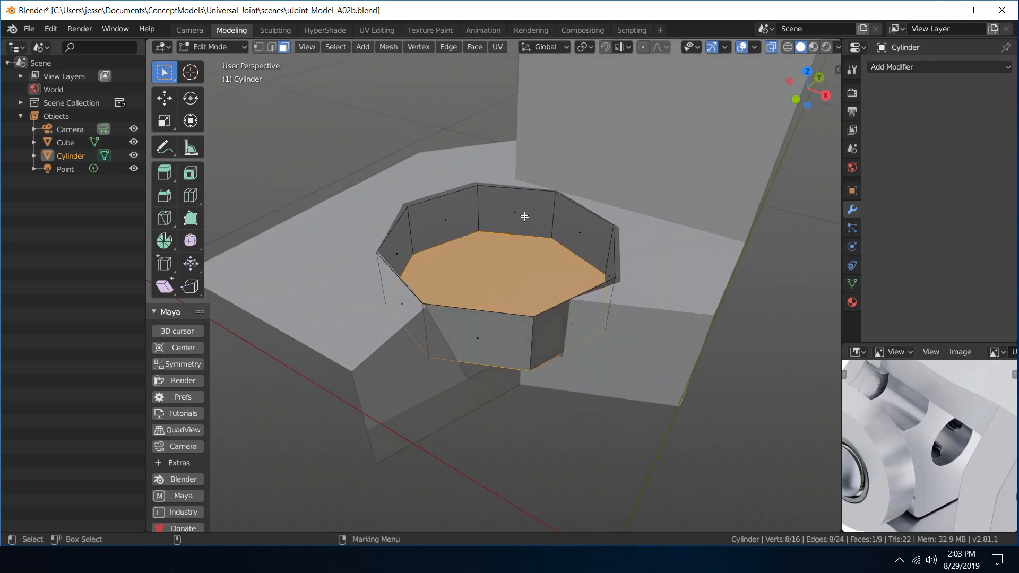
left_click(519, 212)
left_click(569, 231)
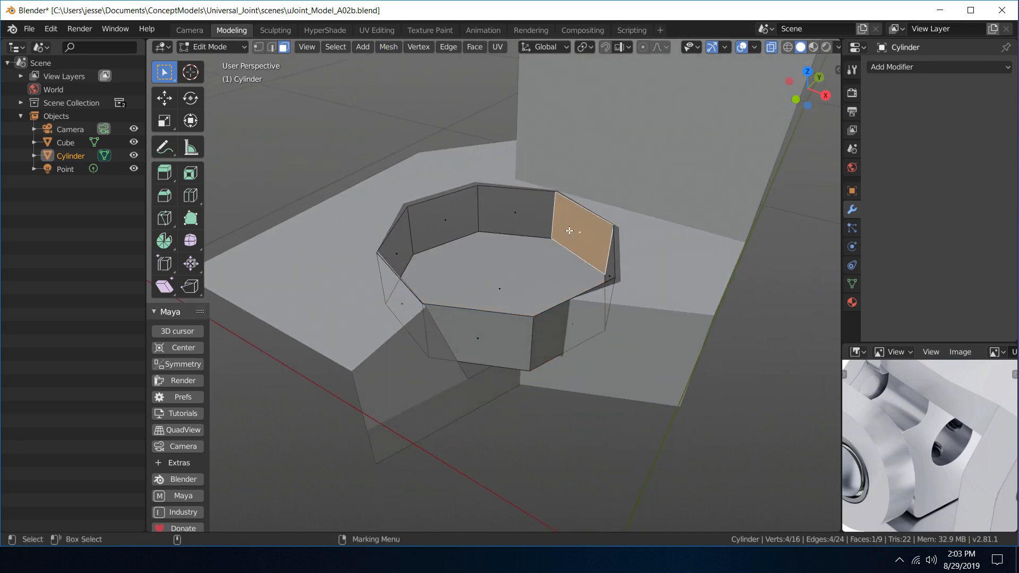
left_click(535, 219, "shift")
left_click(444, 220, "shift")
left_click(444, 220, "shift")
left_click(445, 220, "shift")
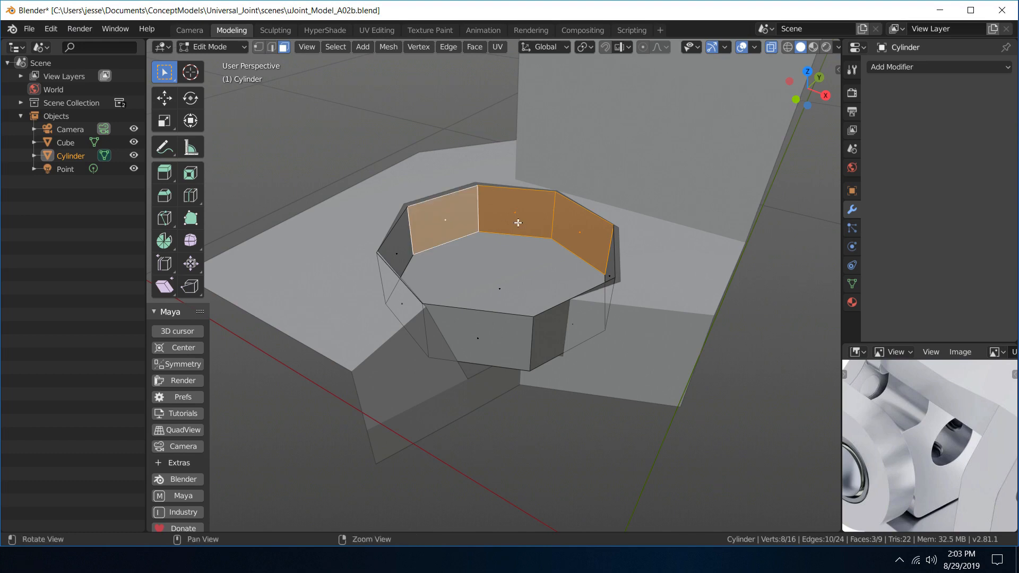
left_click_drag(518, 223, 510, 306, "alt")
left_click(637, 260, "shift")
left_click(572, 266, "shift")
left_click(504, 307, "shift")
left_click(426, 336, "shift")
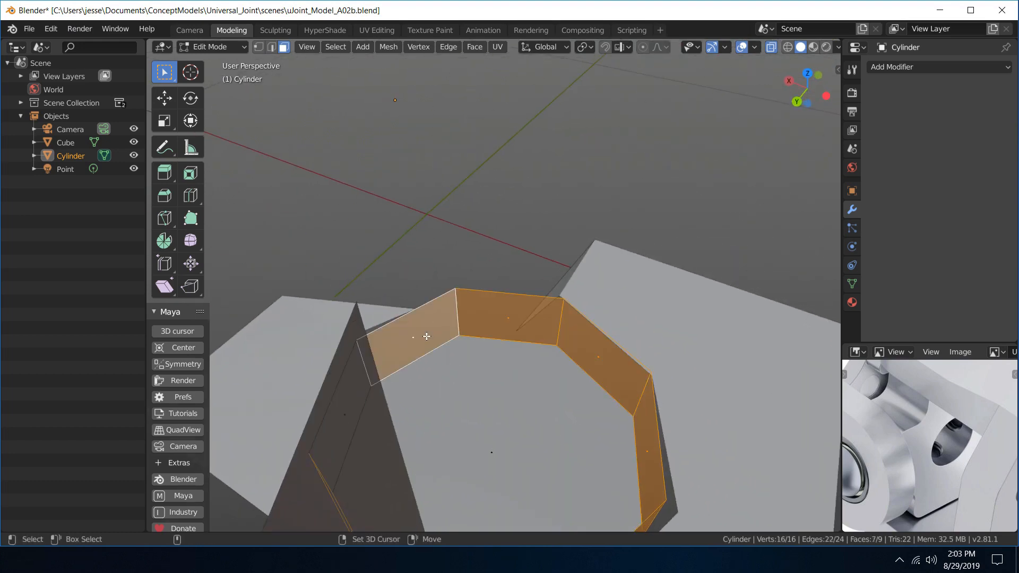
left_click_drag(426, 336, 406, 268, "alt")
left_click(379, 260, "shift")
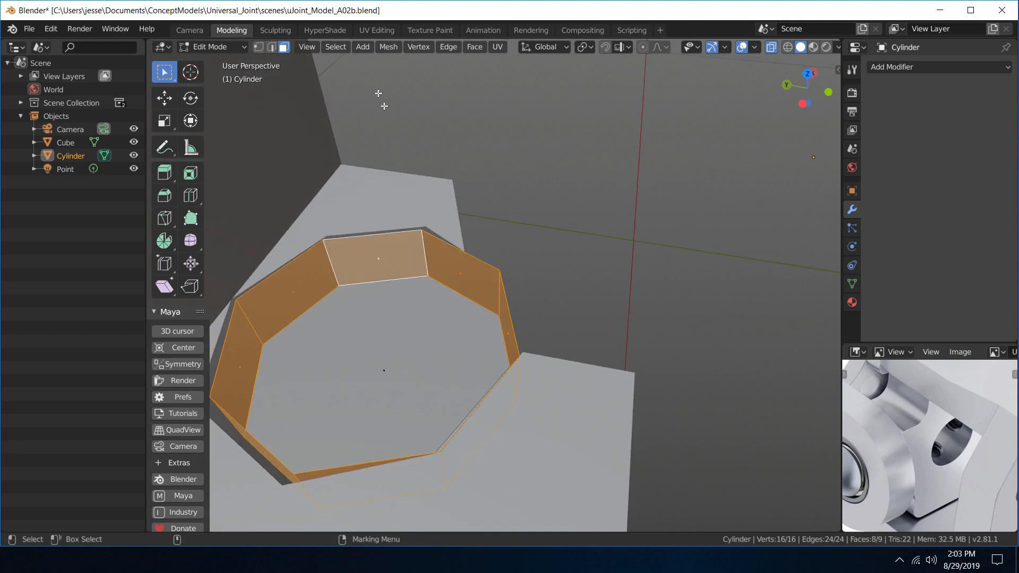
left_click(386, 46)
mouse_move(438, 228)
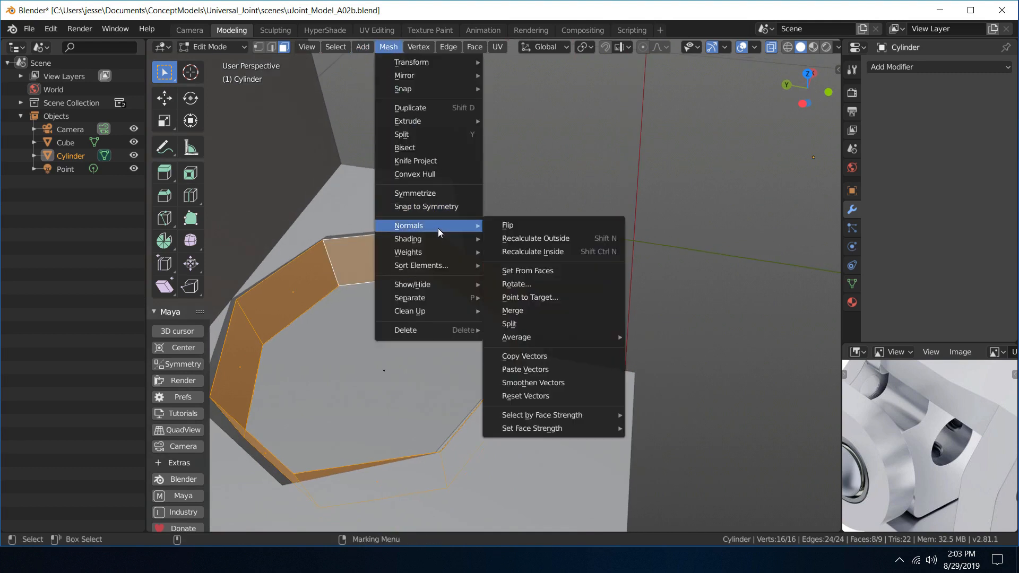
left_click(530, 225)
key("alt+a")
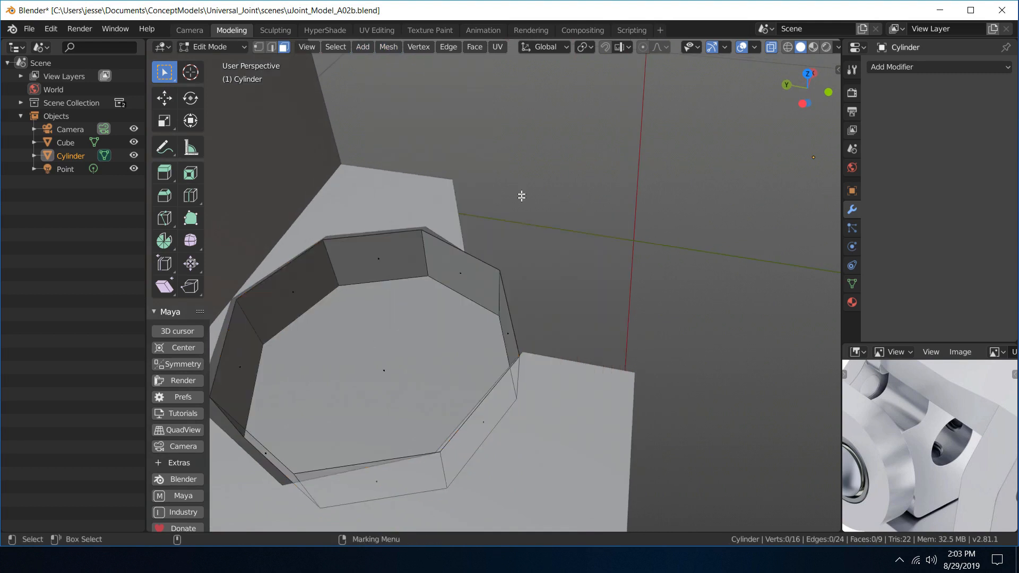
- Delete the two side faces of the cylinder at the hole's open corner and save the file
left_click_drag(523, 193, 433, 218, "alt")
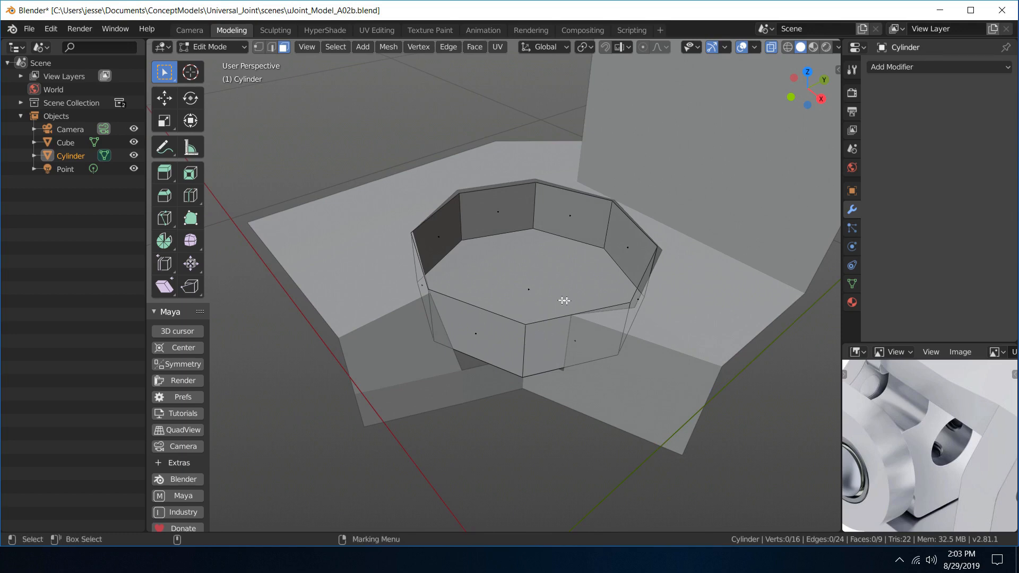
mouse_move(564, 301)
left_mouse_down("alt")
mouse_move(477, 305)
mouse_move(454, 323)
mouse_move(528, 319)
mouse_move(559, 282)
left_mouse_up("alt")
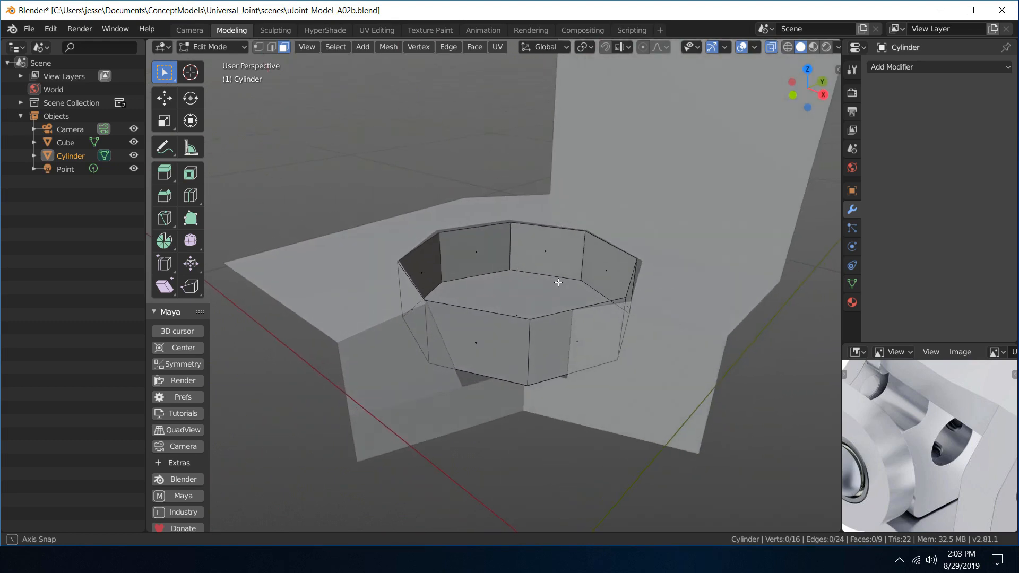
left_click(481, 339)
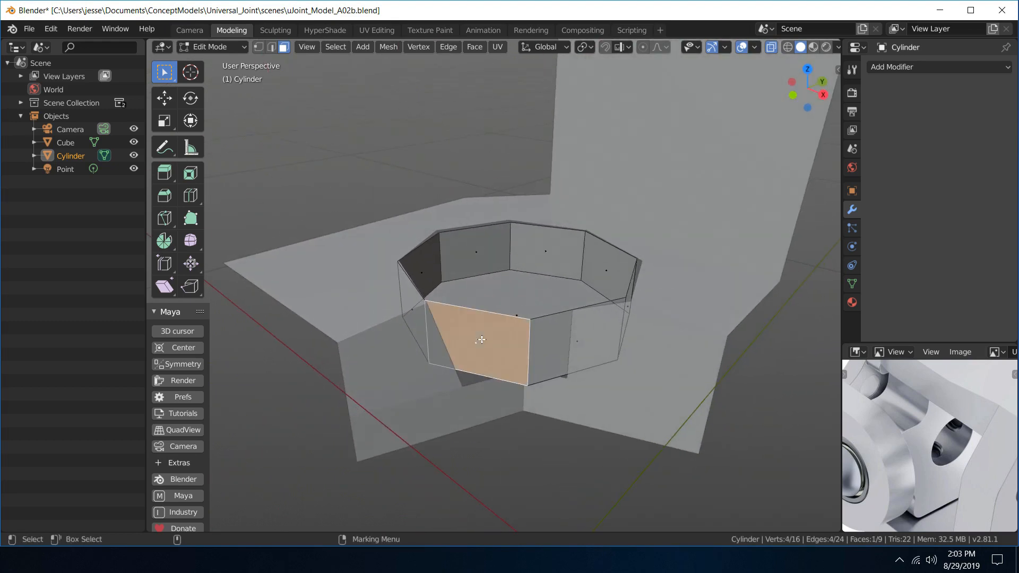
key("Delete")
left_click_drag(503, 325, 546, 252, "alt")
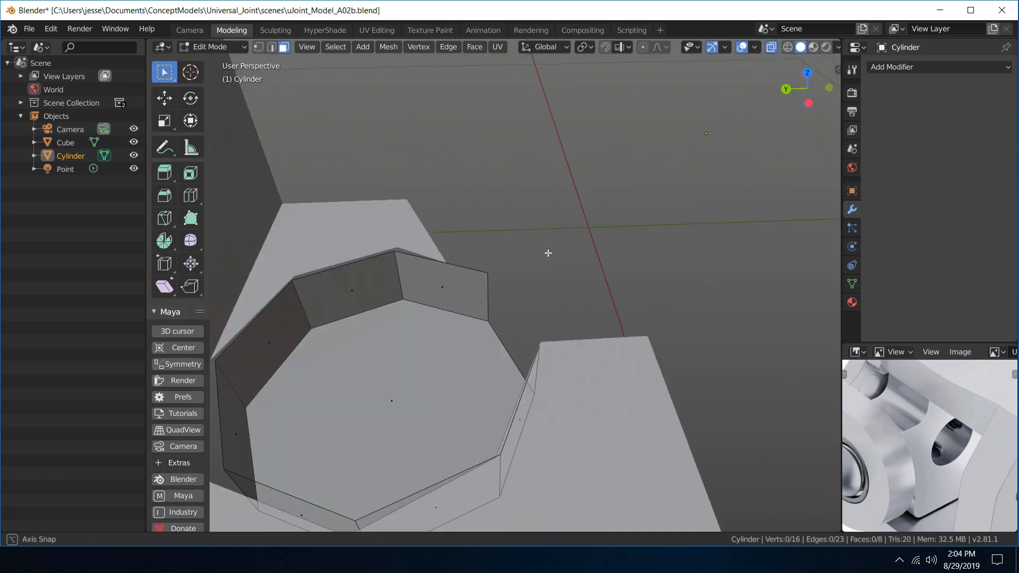
left_click(442, 287)
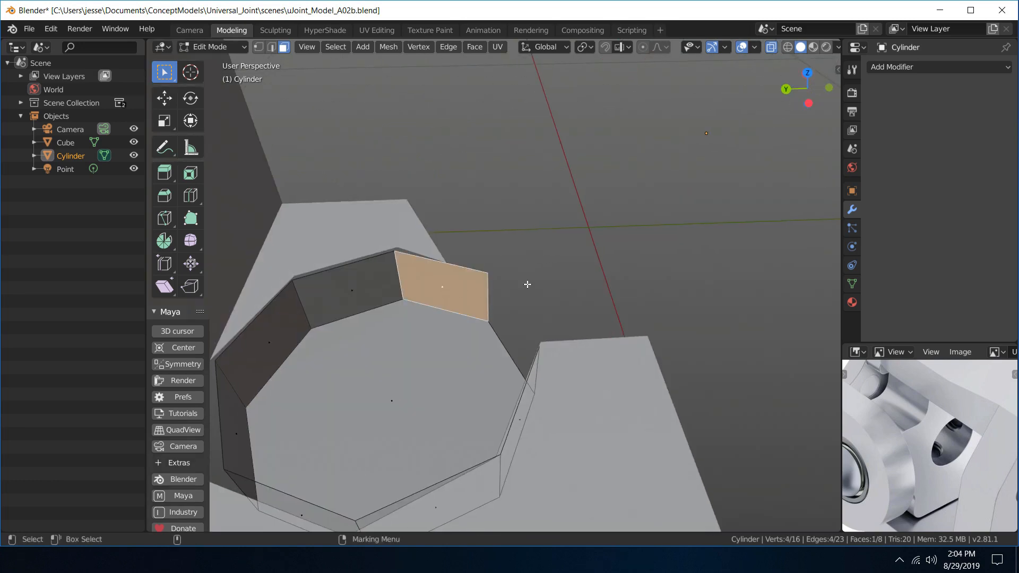
key("Delete")
left_click_drag(527, 284, 467, 259, "alt")
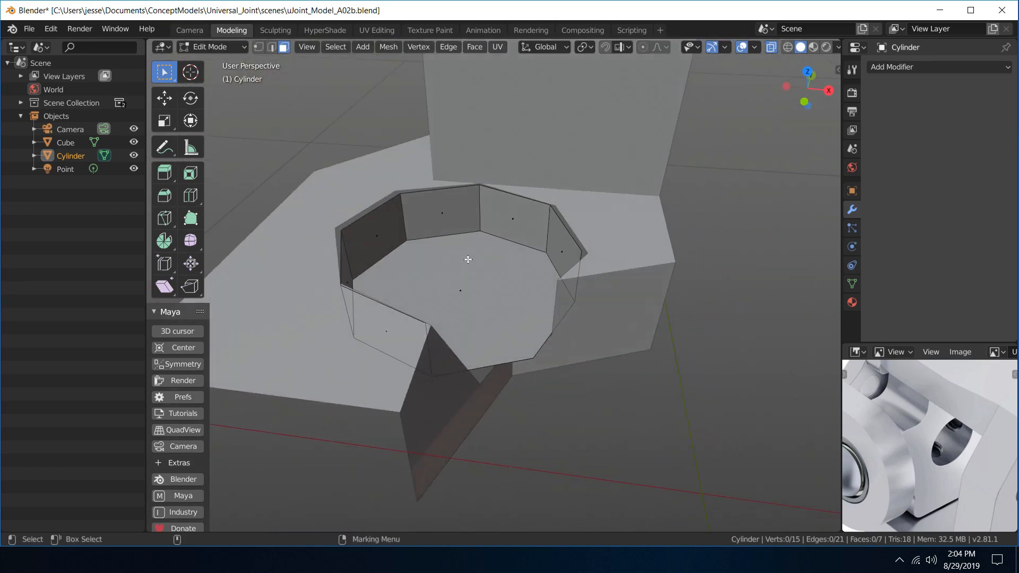
key("ctrl+s")
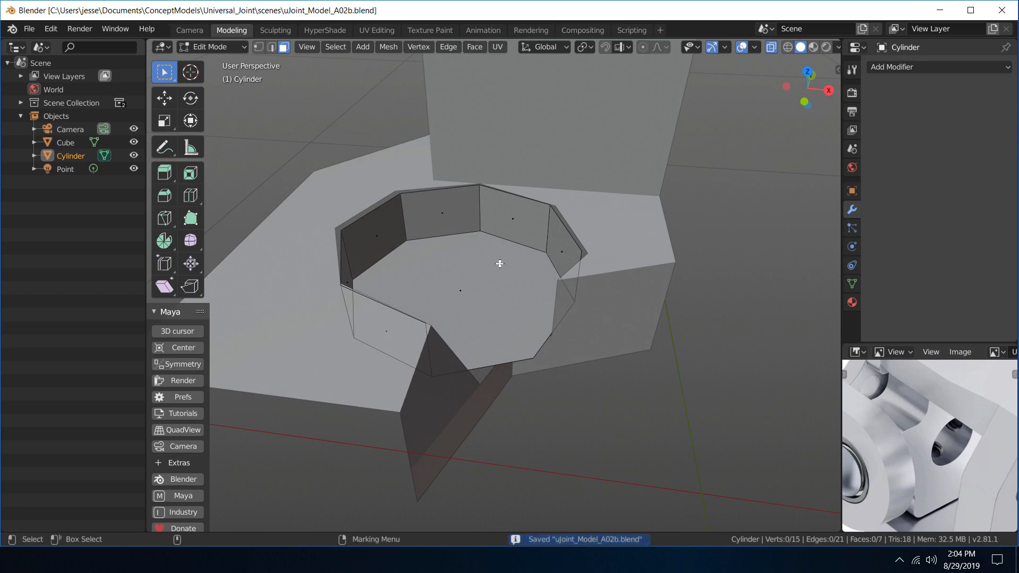
- Return to object mode and select the yoke body together with the cylinder
right_click_drag(499, 263, 559, 218)
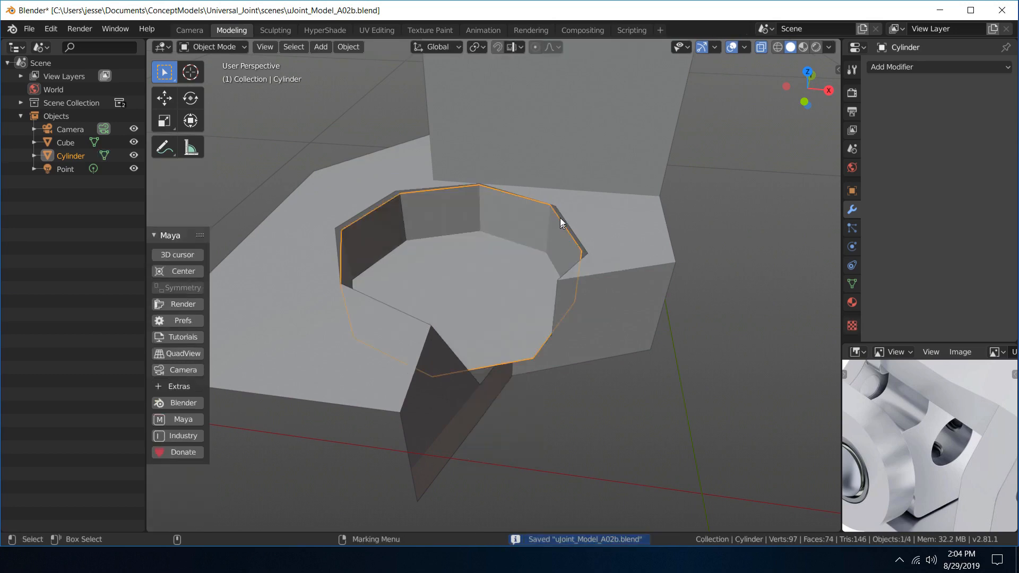
left_click(600, 215, "shift")
scroll(599, 209, "down", 6)
scroll(597, 208, "up", 3)
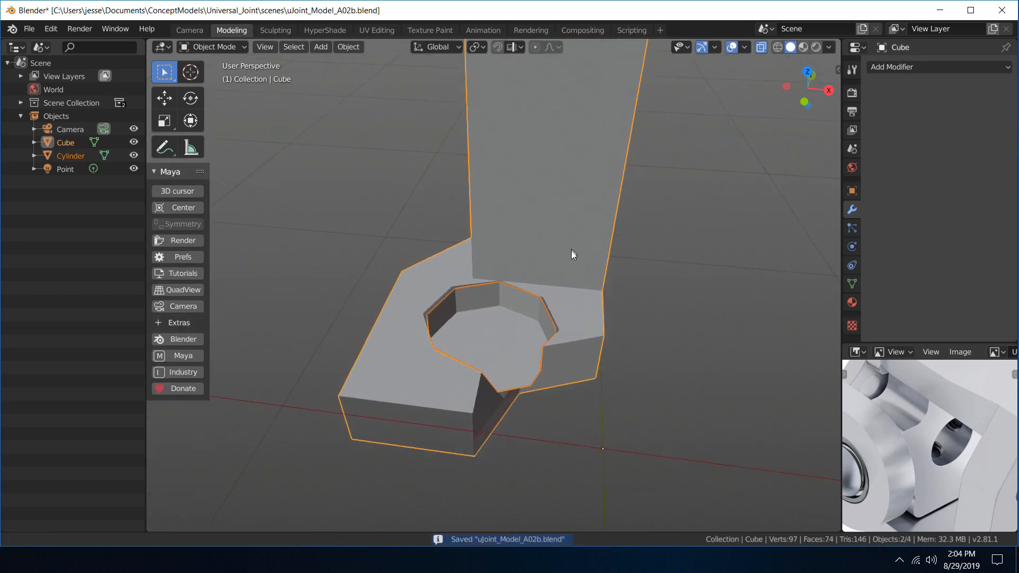
- Save the scene as a new version named uJoint_Model_A02c.blend
left_click(30, 28)
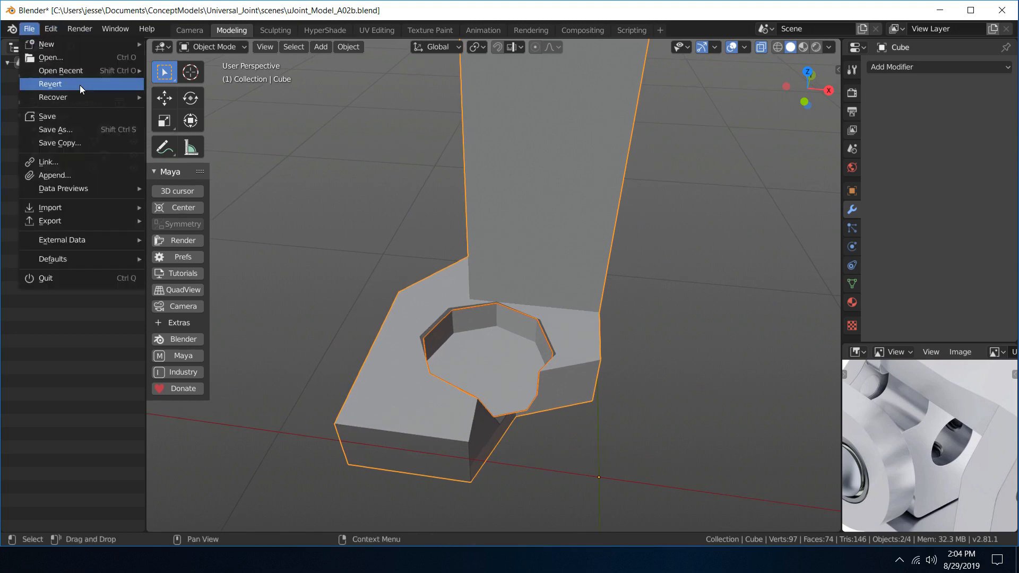
left_click(100, 128)
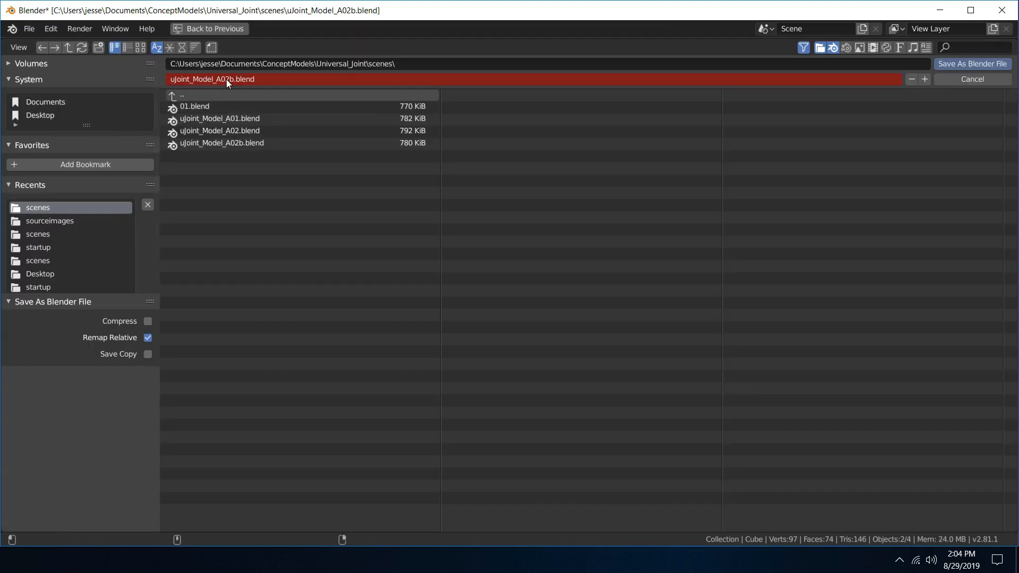
left_click(236, 78)
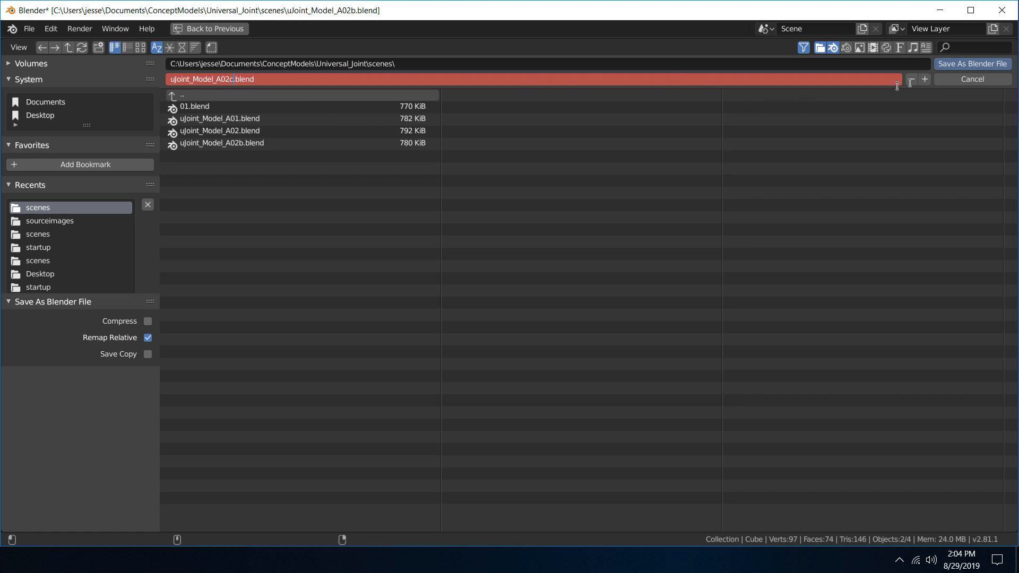
type("c")
left_click(940, 64)
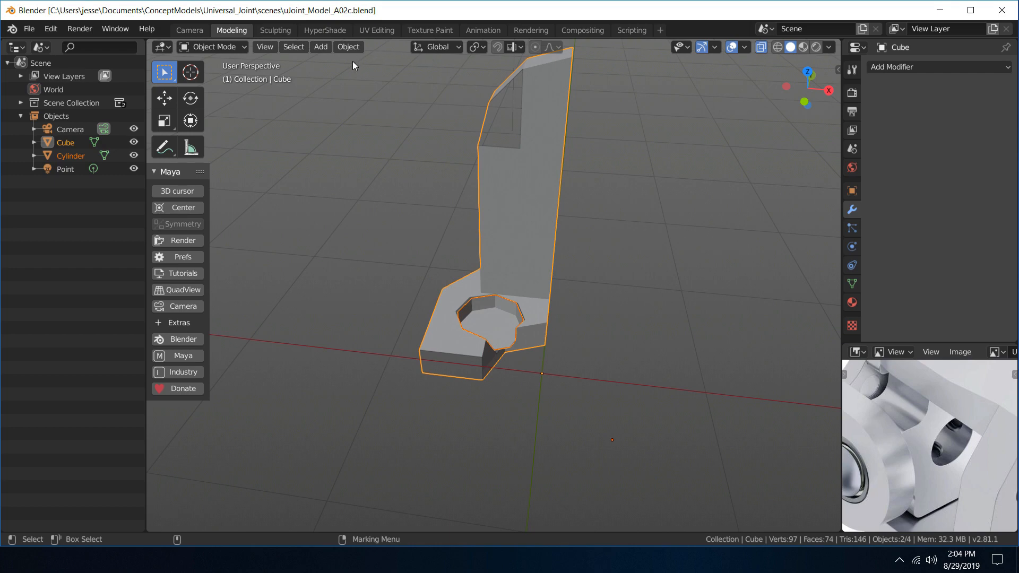
- Join the cylinder and the yoke body into a single object and deselect it
left_click(340, 47)
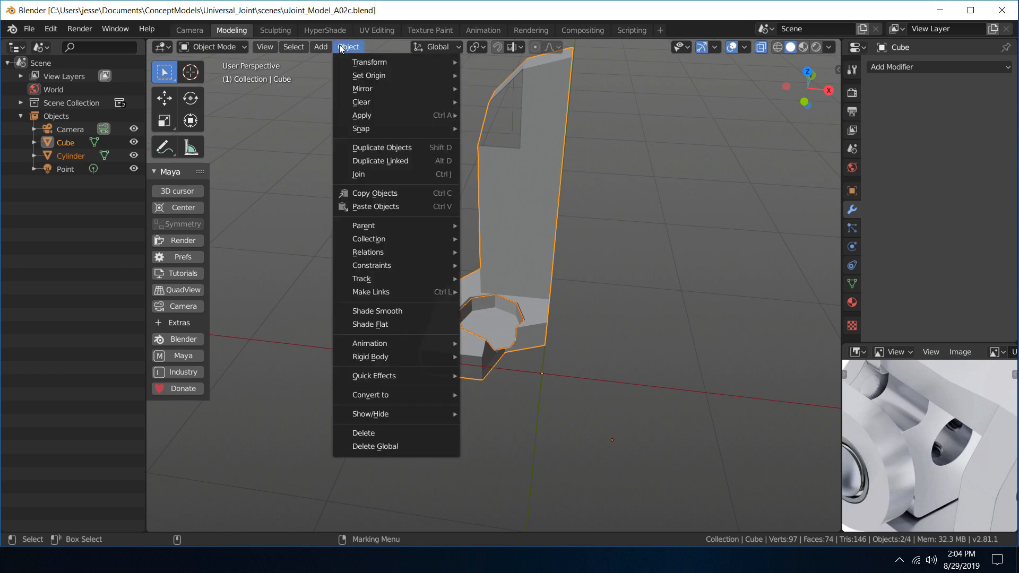
left_click(390, 173)
left_click(565, 318)
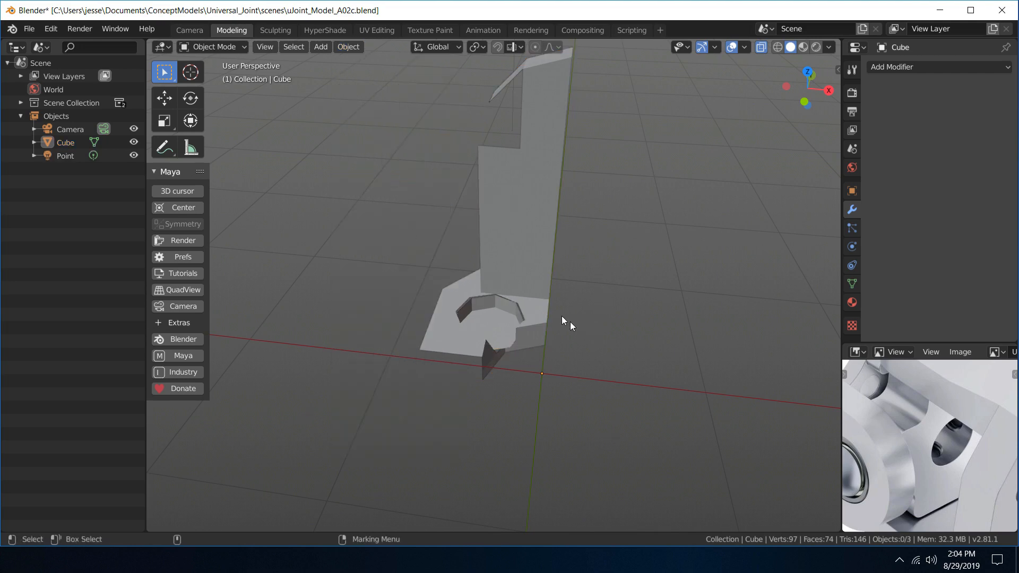
left_click(543, 333)
left_click(580, 293)
scroll(557, 332, "up", 4)
scroll(556, 332, "up", 2)
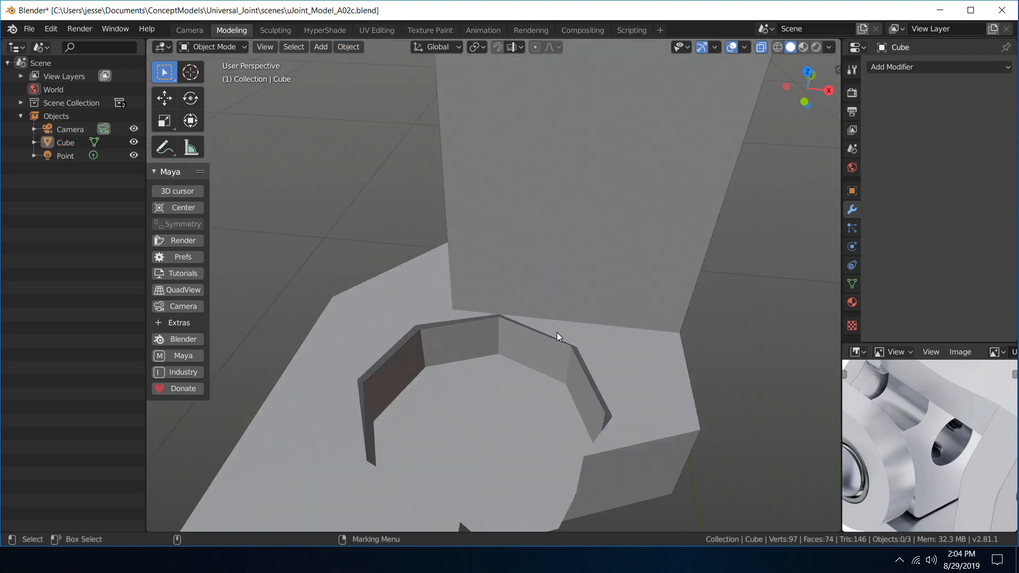
- Edit the joined object's vertices and merge the base's hole rim vertex near the outer notch into the adjacent cylinder vertex, using At Last
left_click(566, 332)
middle_click_drag(566, 332, 542, 317)
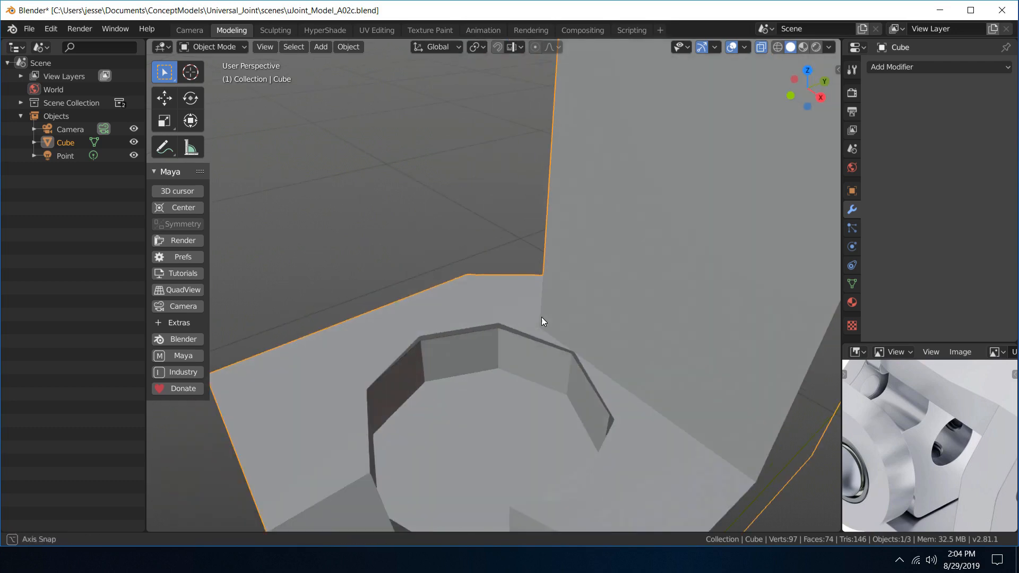
right_click_drag(542, 317, 477, 314)
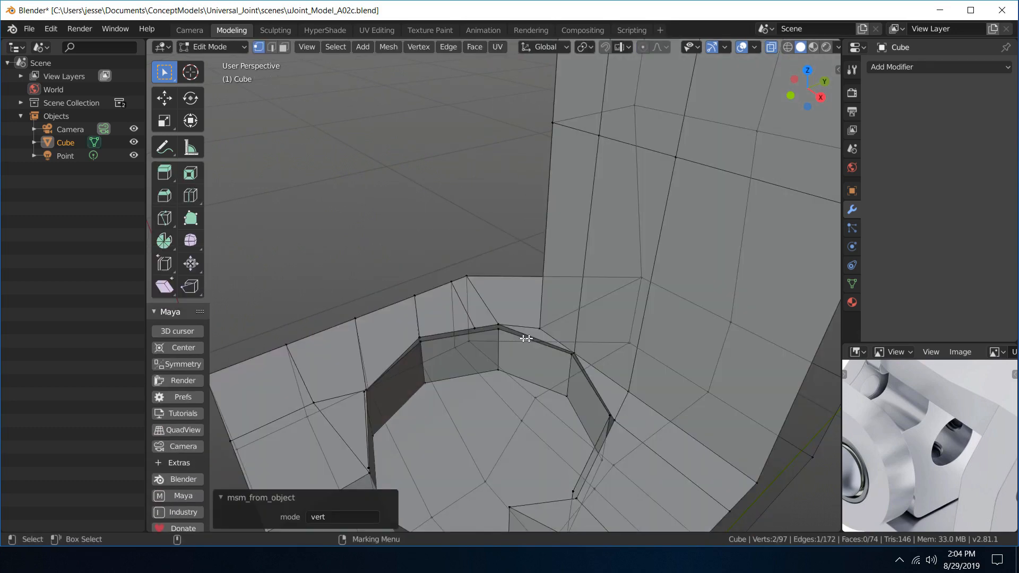
middle_click_drag(527, 336, 488, 250, "alt")
left_click_drag(488, 250, 503, 294, "alt")
middle_click_drag(475, 265, 499, 304)
left_click(502, 308)
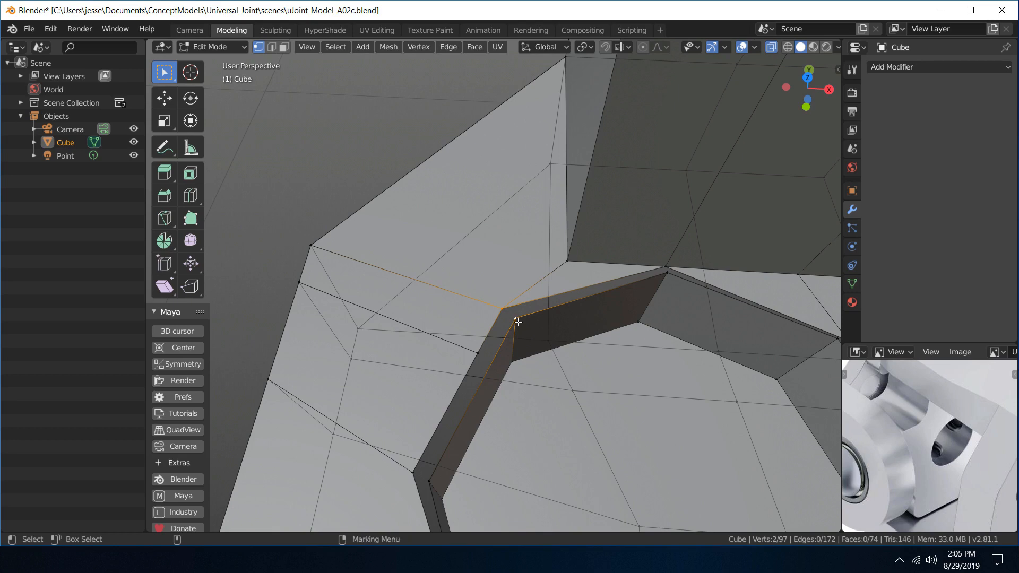
key("alt+m")
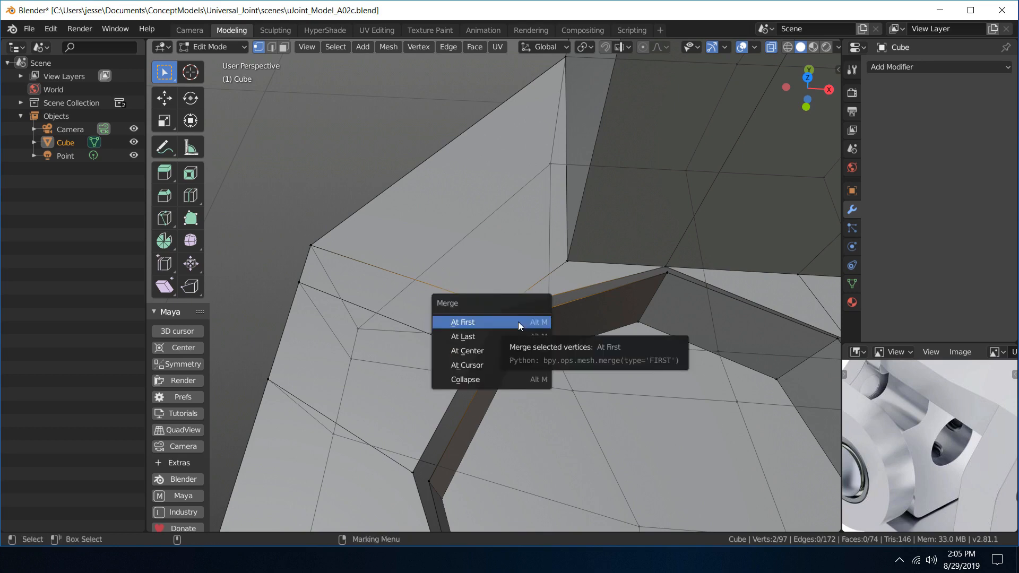
left_click(493, 337)
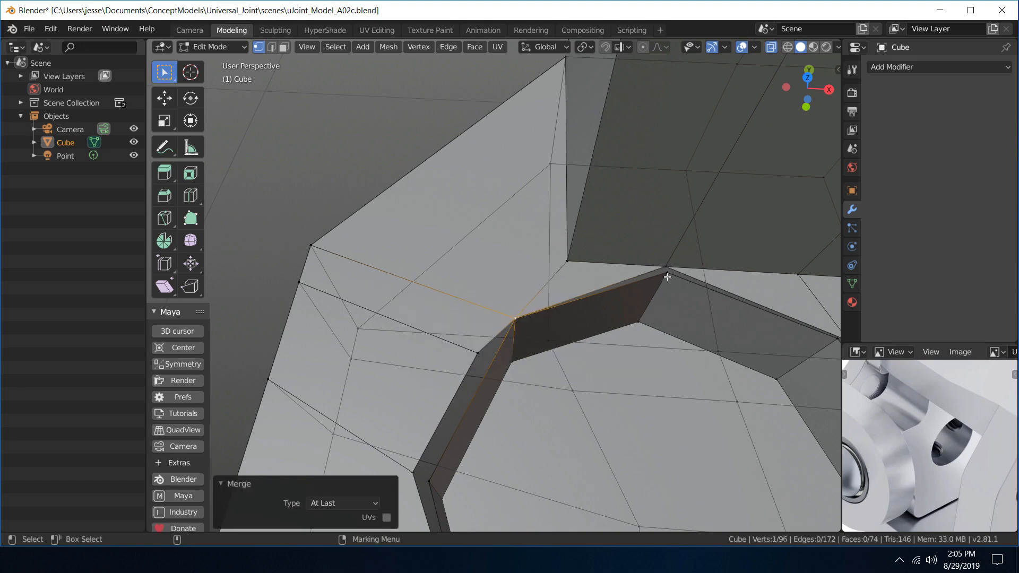
- Merge the cylinder's rim vertex at the foot of the upright wall into the adjacent base vertex, repeating the At Last merge
middle_click_drag(671, 285, 599, 301)
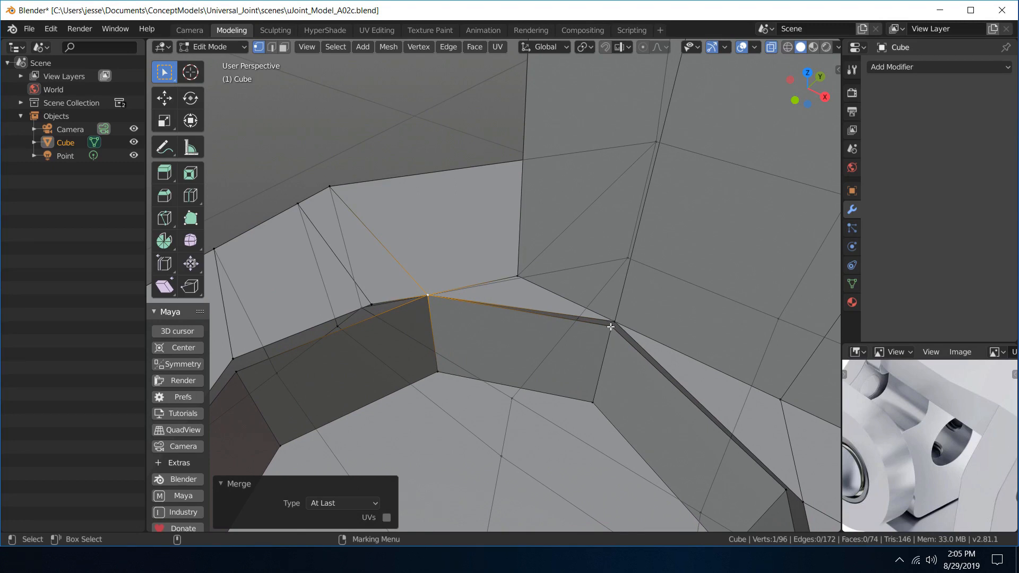
left_click(611, 328)
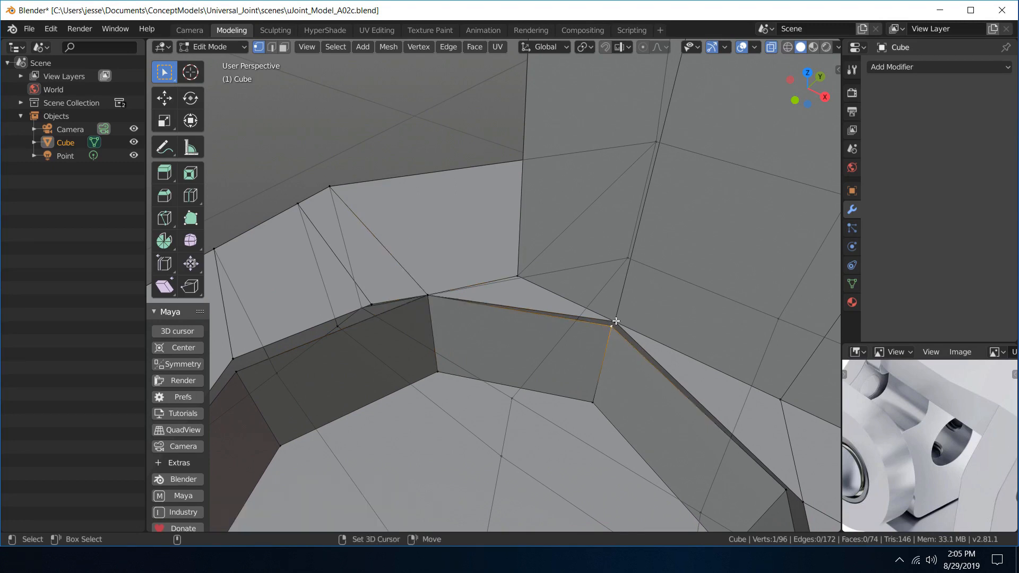
left_click(616, 321, "shift")
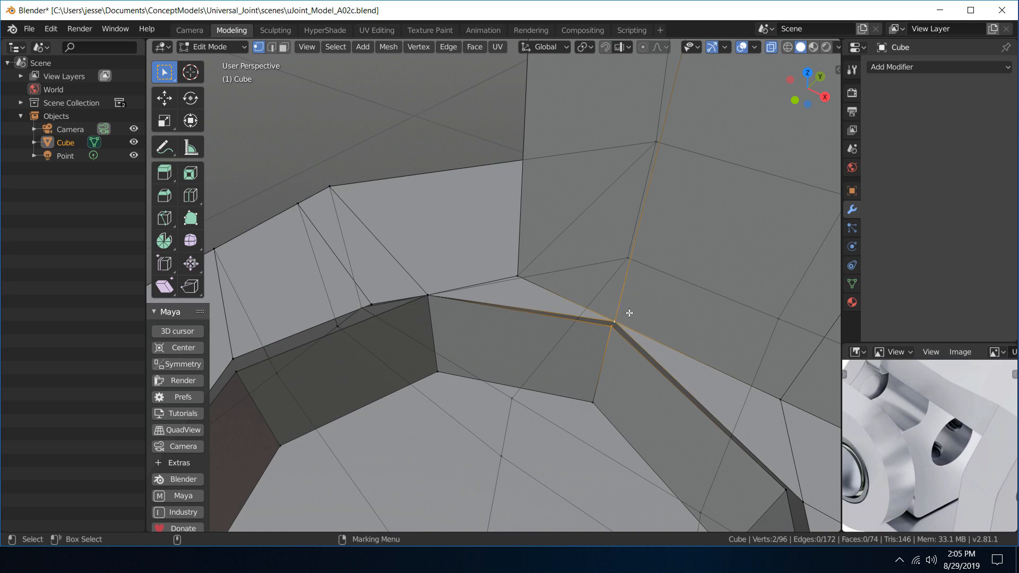
key("shift+r")
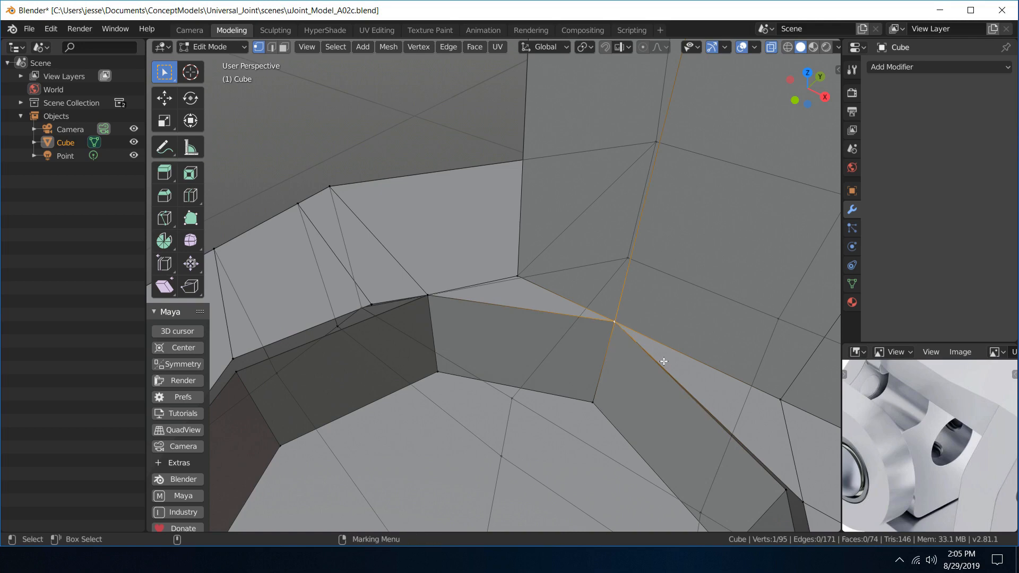
- Merge the next base vertex along the hole rim, beyond the wall's foot, into its adjacent cylinder vertex with the same At Last merge
middle_click_drag(722, 382, 588, 281)
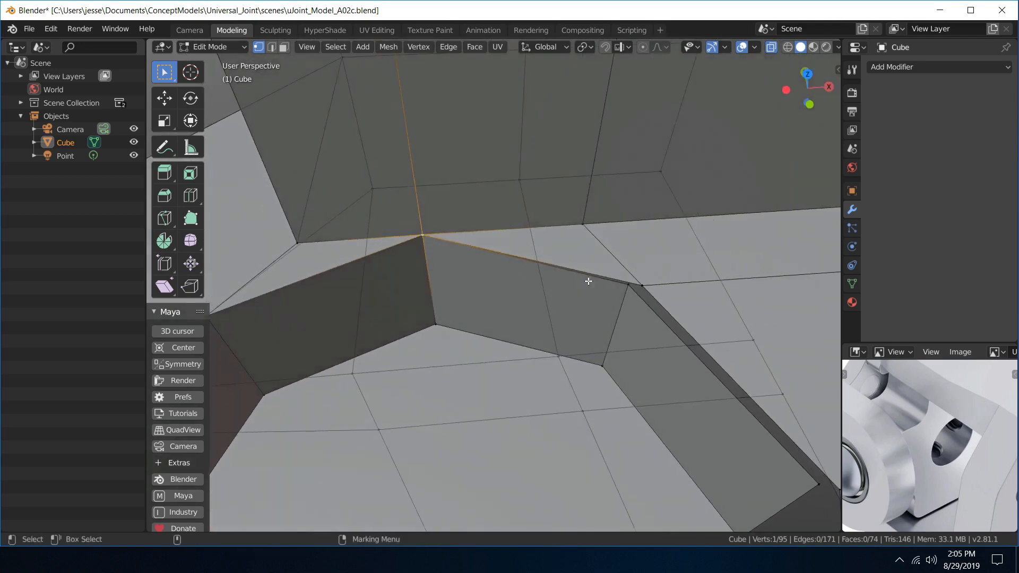
left_click(628, 285)
left_click(643, 288, "shift")
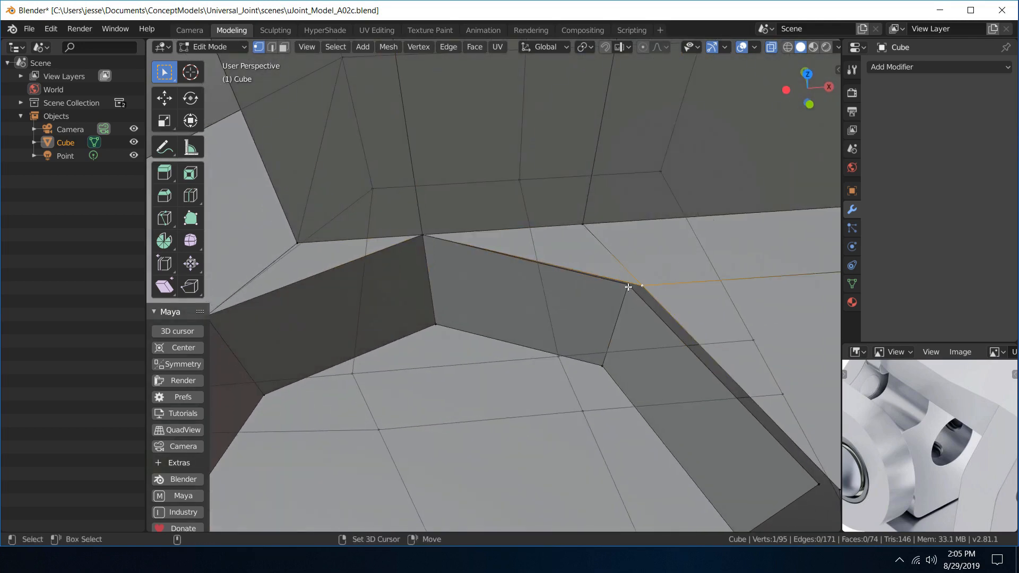
key("shift+r")
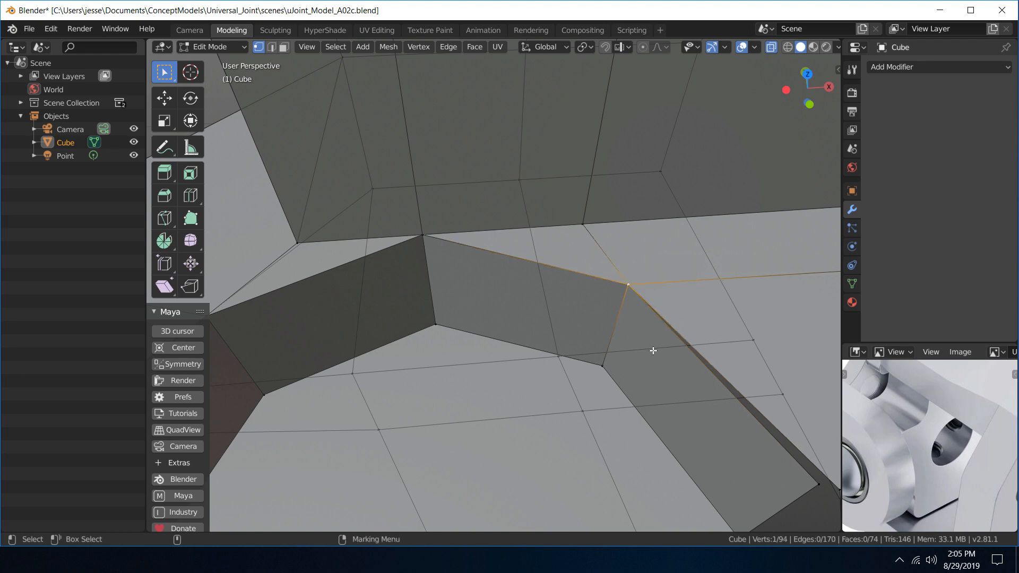
- Merge the base's hole rim vertex beside the outer notch on the near arm into the adjacent cylinder vertex, repeating the At Last merge
scroll(653, 350, "down", 4)
middle_click_drag(652, 350, 609, 291, "alt")
left_click(588, 315)
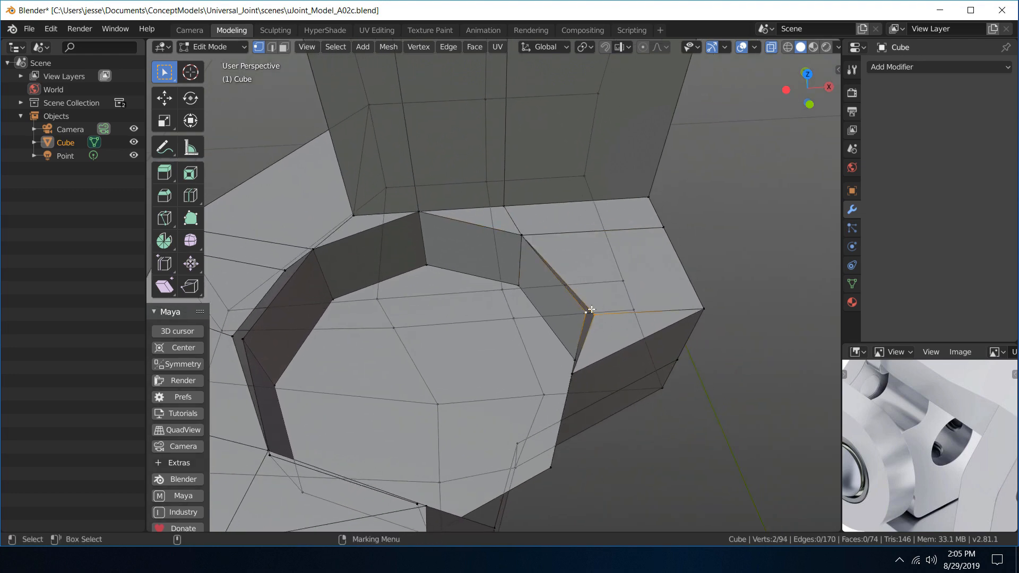
key("shift+r")
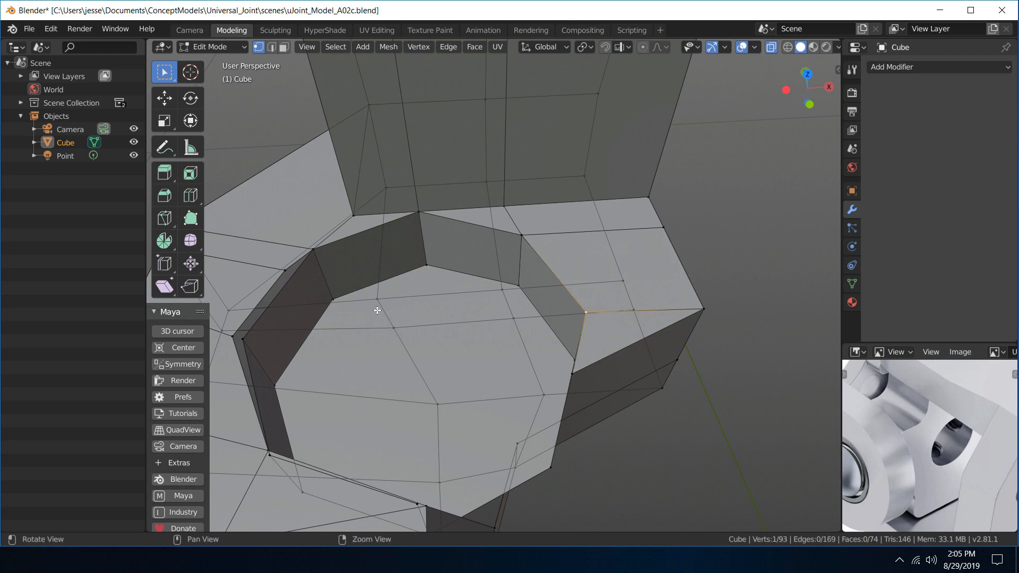
- Merge a base rim vertex on the hole's side opposite the notch's near arm into its adjacent cylinder vertex with the At Last merge
left_click_drag(377, 309, 272, 250, "alt")
scroll(398, 282, "up", 4)
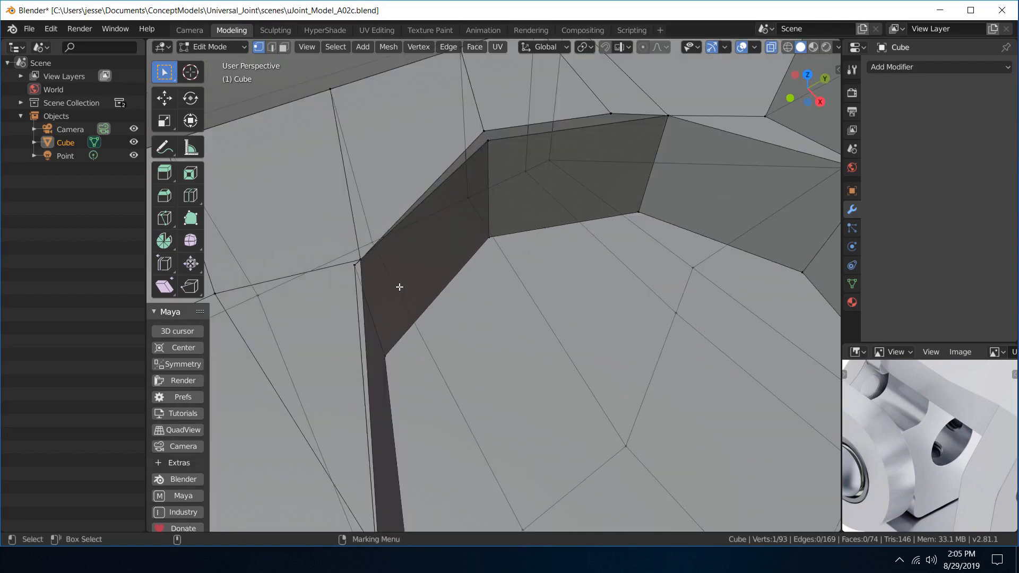
double_click(356, 266)
left_click(360, 259, "shift")
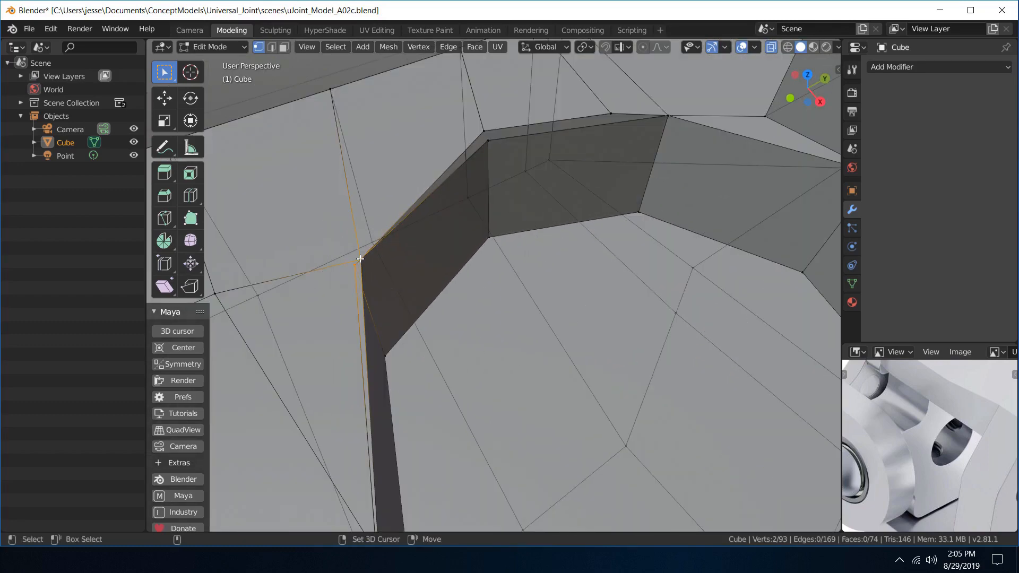
key("shift+r")
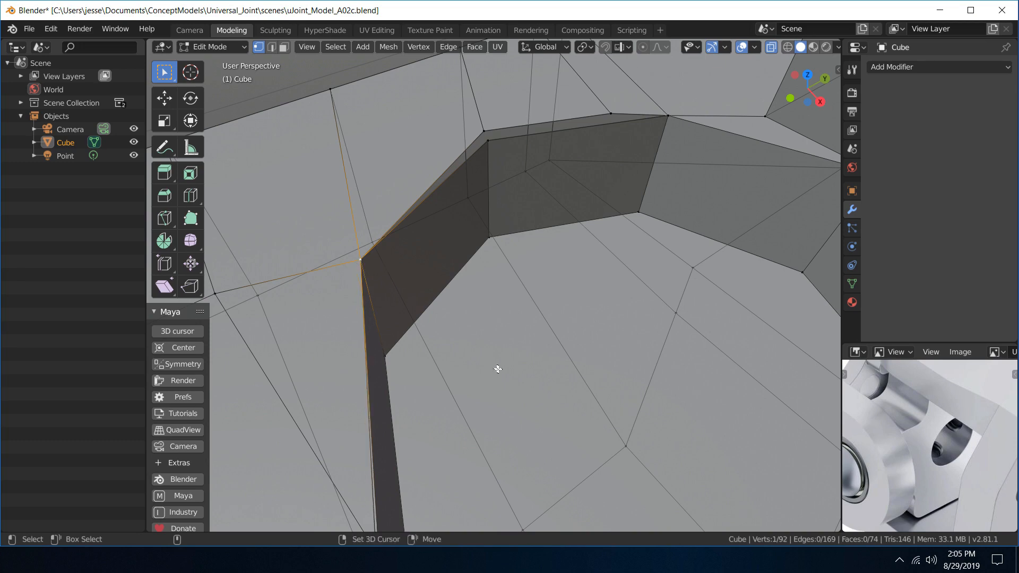
- Merge the far arm's base rim vertex at the edge of the outer notch into the adjacent cylinder vertex
middle_click_drag(495, 368, 453, 187, "shift")
middle_click_drag(452, 266, 369, 264)
left_click(270, 267)
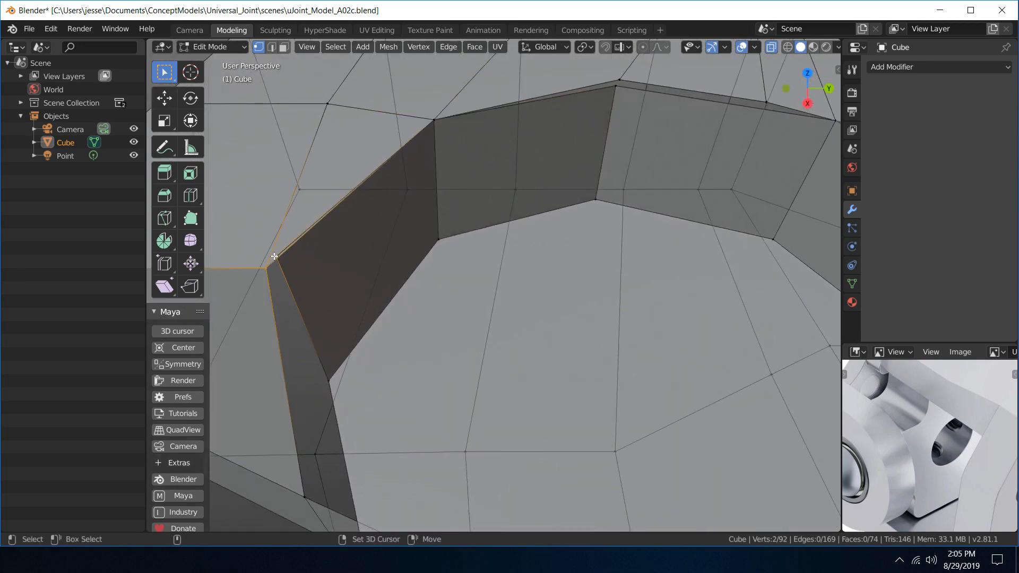
key("shift+r")
scroll(378, 280, "down", 4)
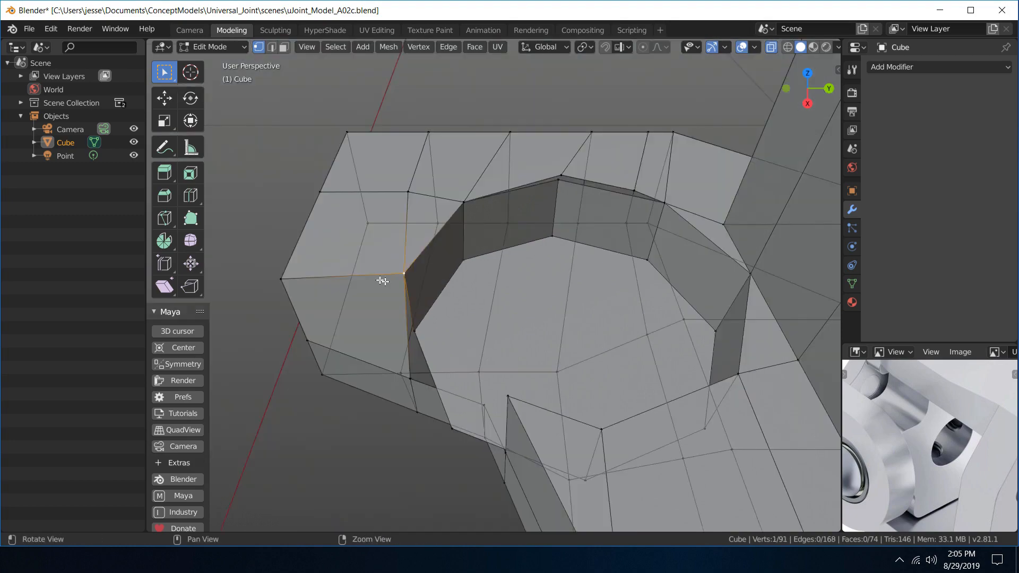
- Merge the cylinder's lower vertex and the base vertex at the notch's inner corner, repeating the At Last merge
middle_click_drag(380, 276, 477, 260)
left_click(586, 378)
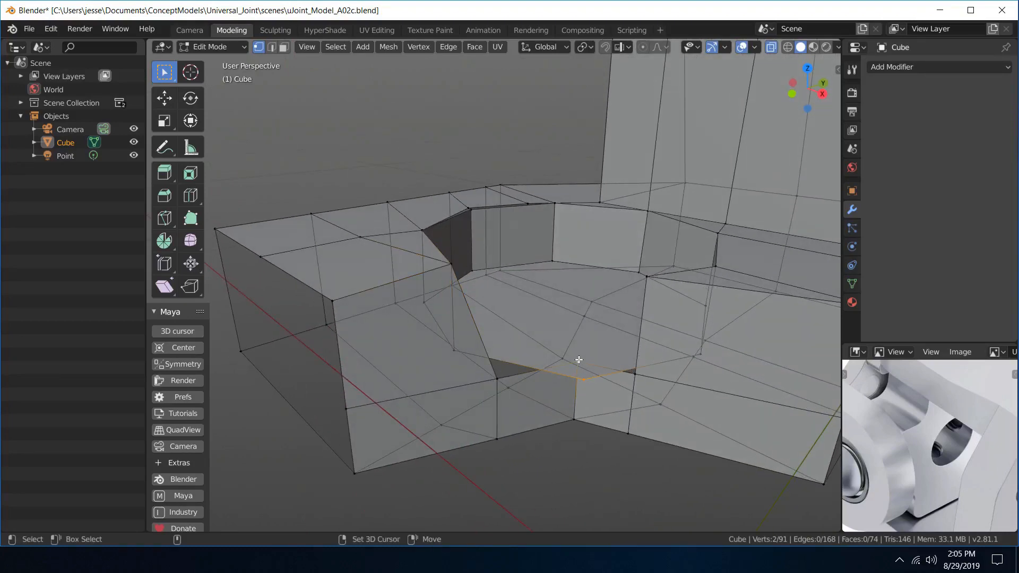
key("shift+r")
left_click_drag(595, 286, 638, 342, "alt")
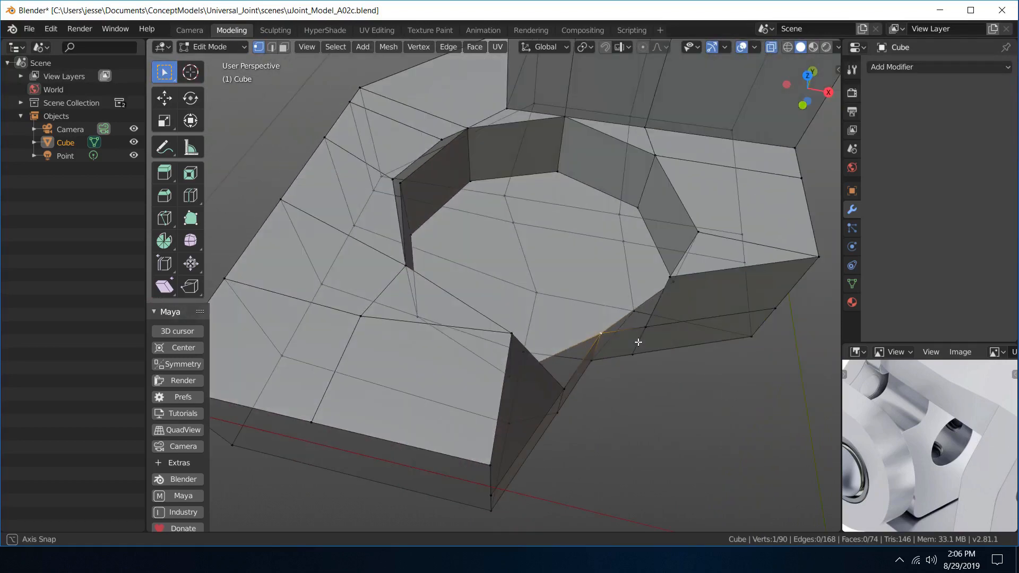
- Merge the remaining unjoined base rim vertex on the hole's outer side into the cylinder vertex just beside it
left_click_drag(505, 295, 441, 280, "alt")
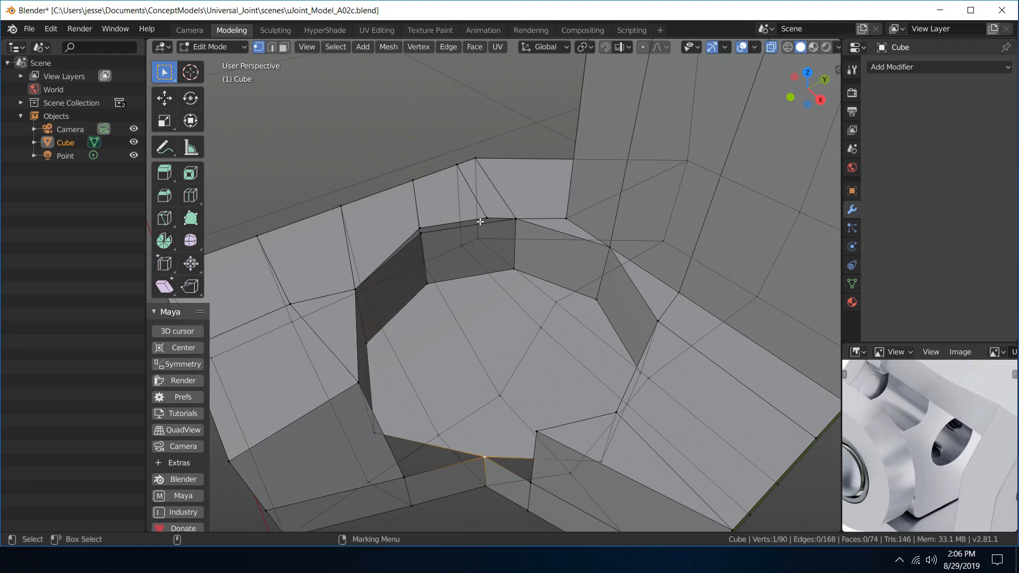
scroll(453, 239, "up", 4)
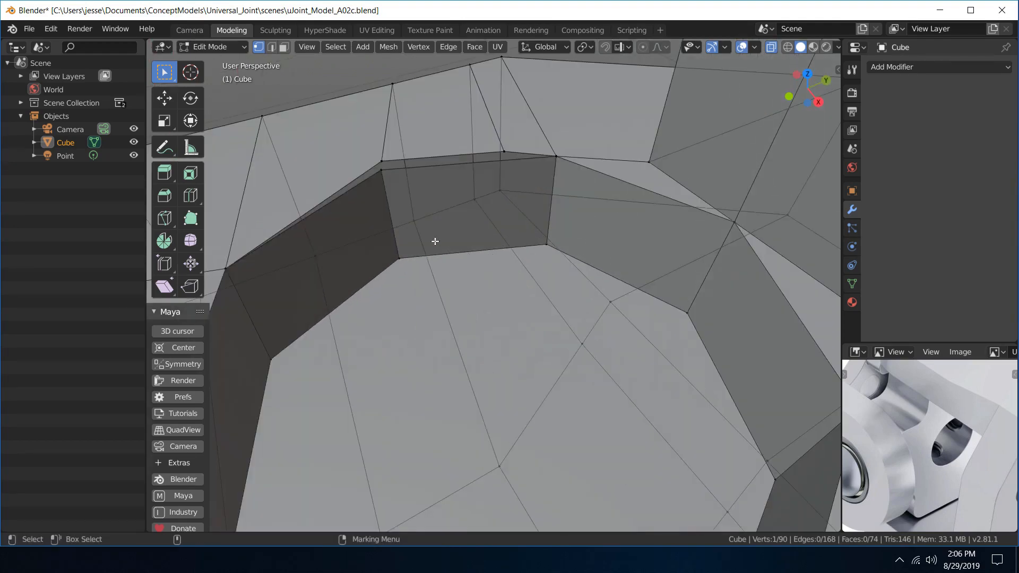
middle_click_drag(385, 157, 466, 312, "alt")
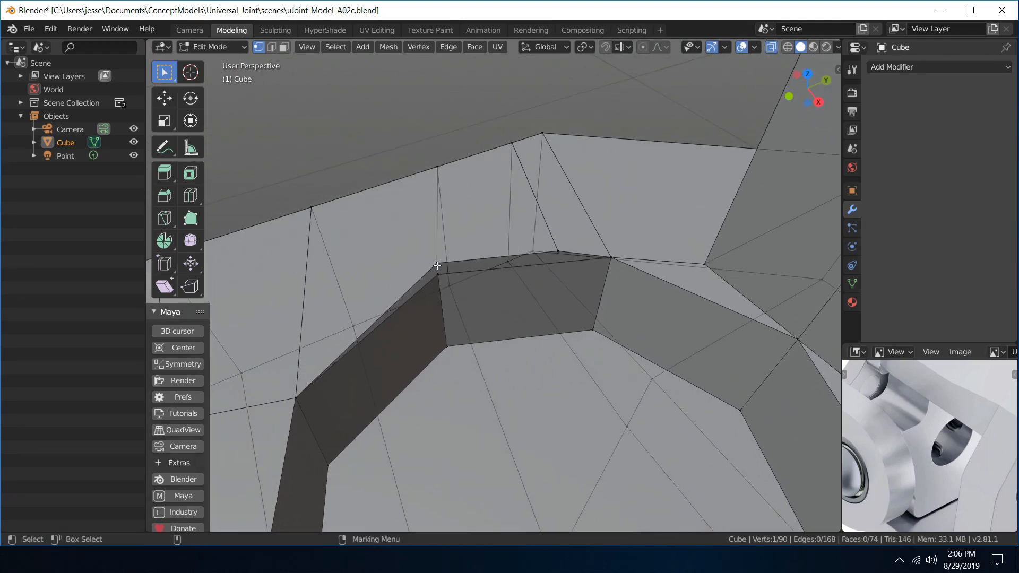
key("shift+r")
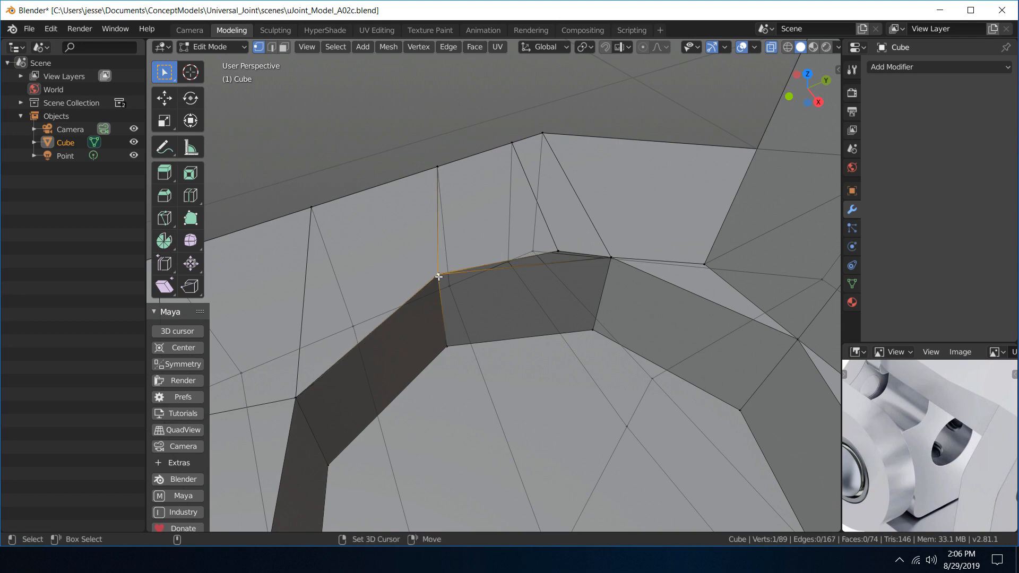
- Switch to edge selection, select the extra edge loop running from the hole rim across the base's outer side, and dissolve it
left_click_drag(531, 288, 560, 323, "alt")
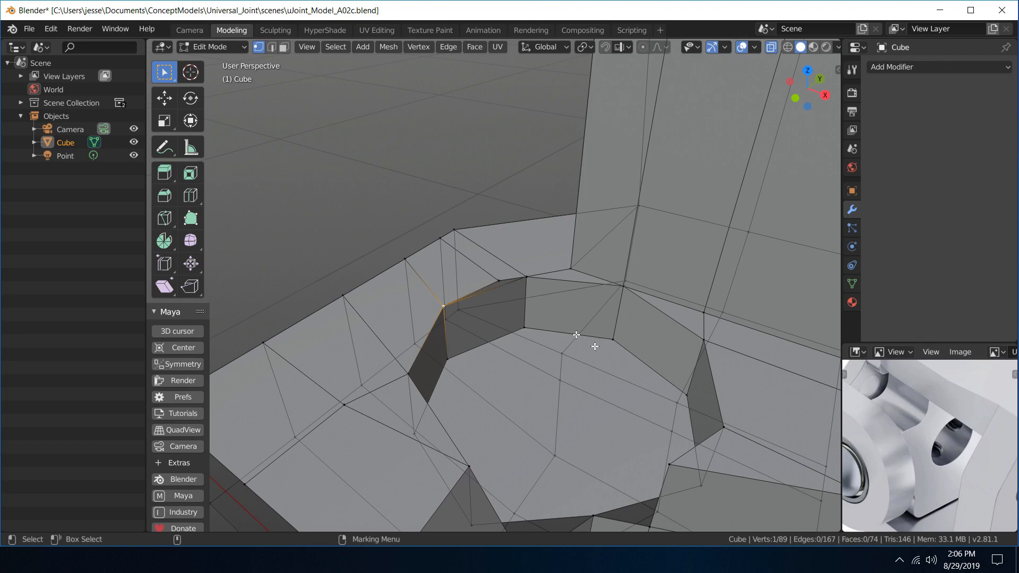
left_click_drag(576, 335, 512, 282, "alt")
scroll(584, 326, "down", 5)
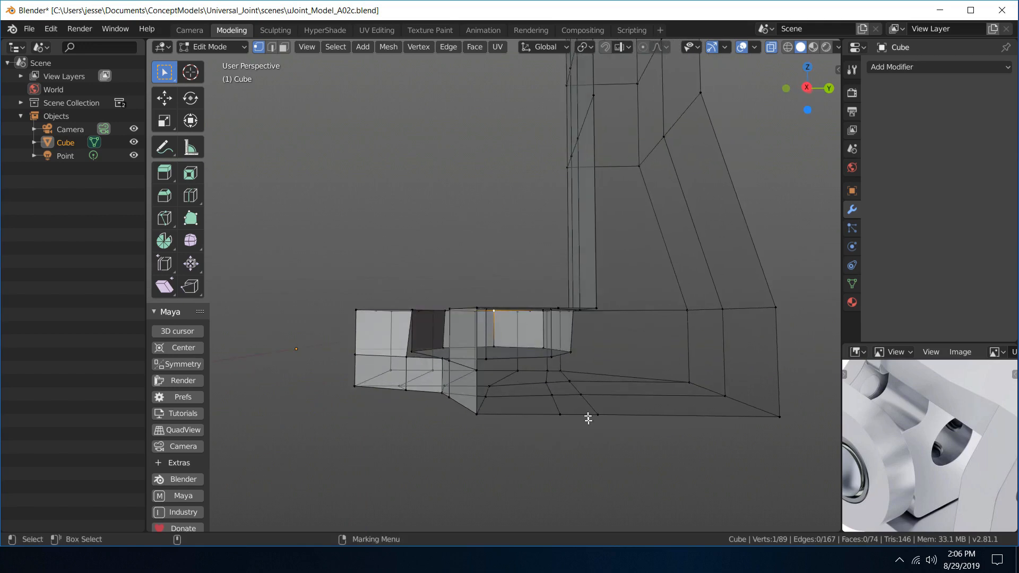
left_click_drag(576, 395, 571, 302, "alt")
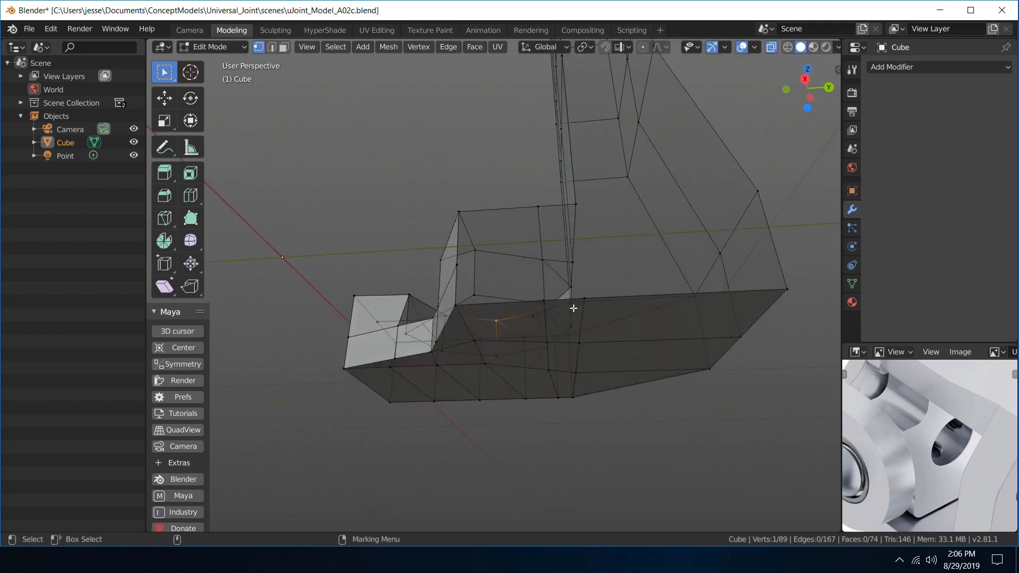
right_click(573, 308)
left_click(565, 250)
left_click(544, 320)
left_click_drag(545, 334, 575, 331, "alt")
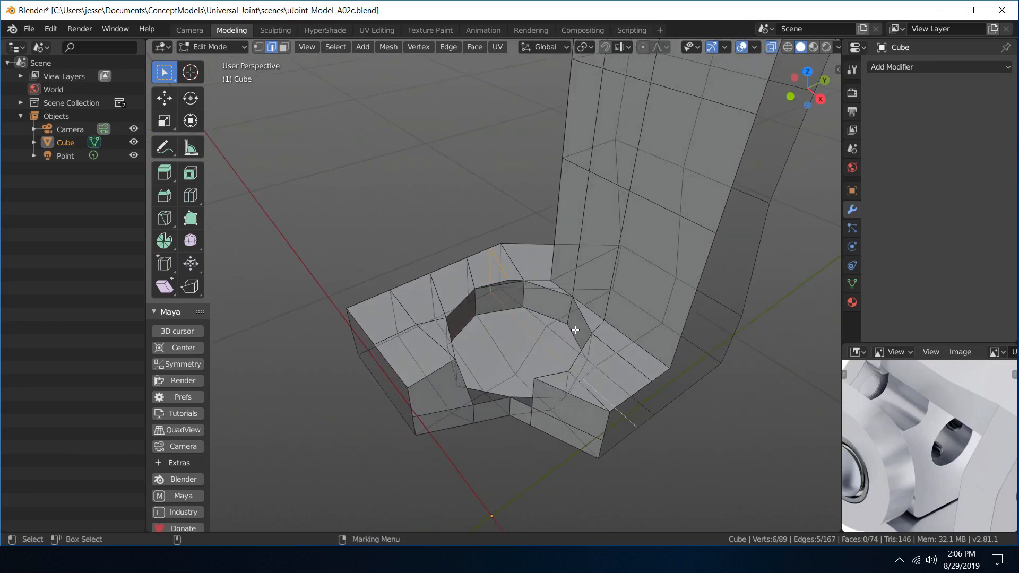
key("ctrl+x")
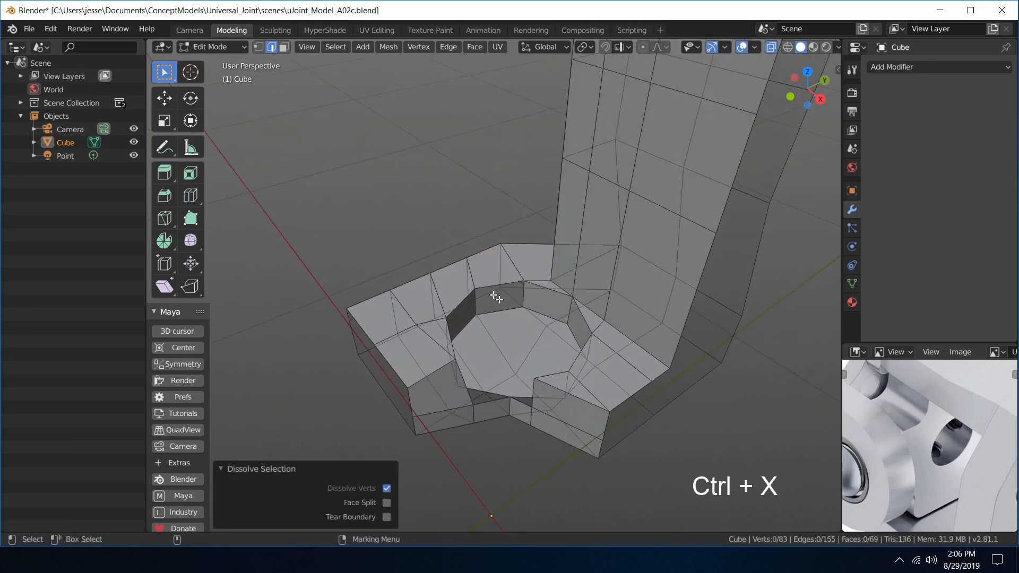
- Examine the merged hole rim and the openings left beside the outer notch from several sides
left_click_drag(668, 374, 657, 339, "alt")
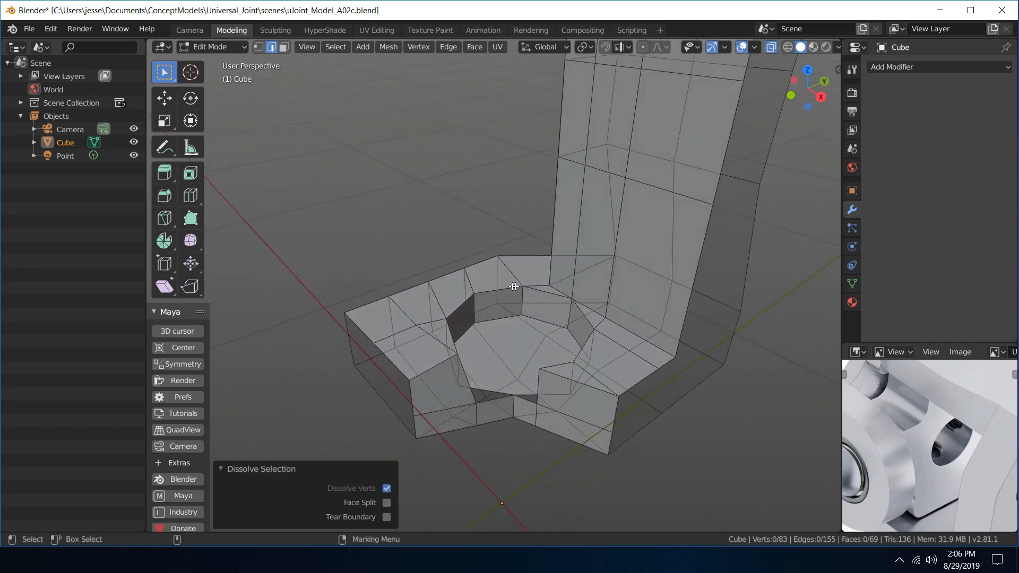
scroll(514, 286, "up", 6)
scroll(510, 300, "down", 6)
left_click_drag(536, 298, 667, 302, "alt")
scroll(565, 281, "up", 5)
right_click_drag(565, 281, 451, 277, "alt")
left_click_drag(451, 277, 318, 303, "alt")
scroll(443, 320, "up", 3)
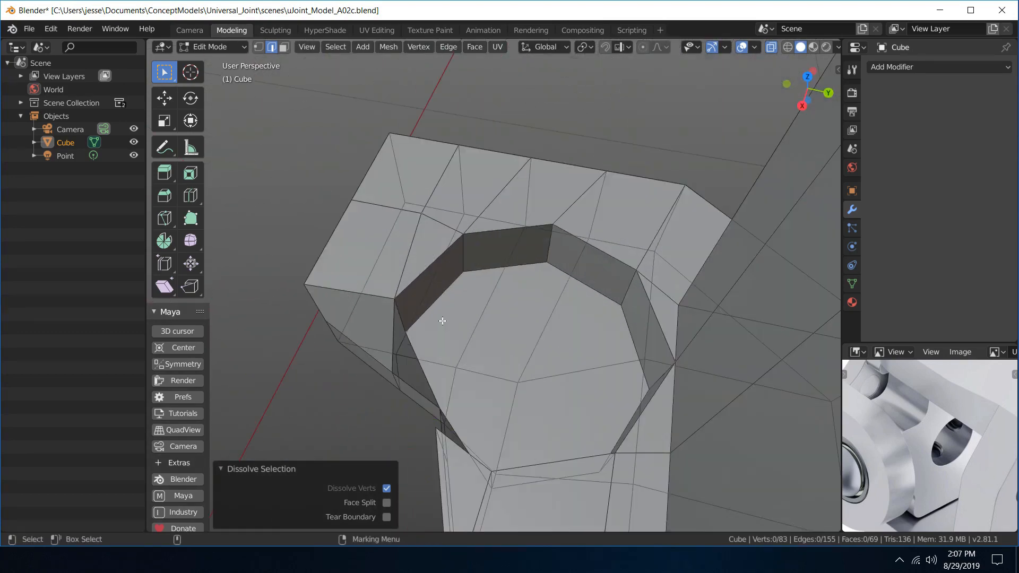
left_click_drag(472, 312, 461, 257, "alt")
scroll(482, 340, "up", 2)
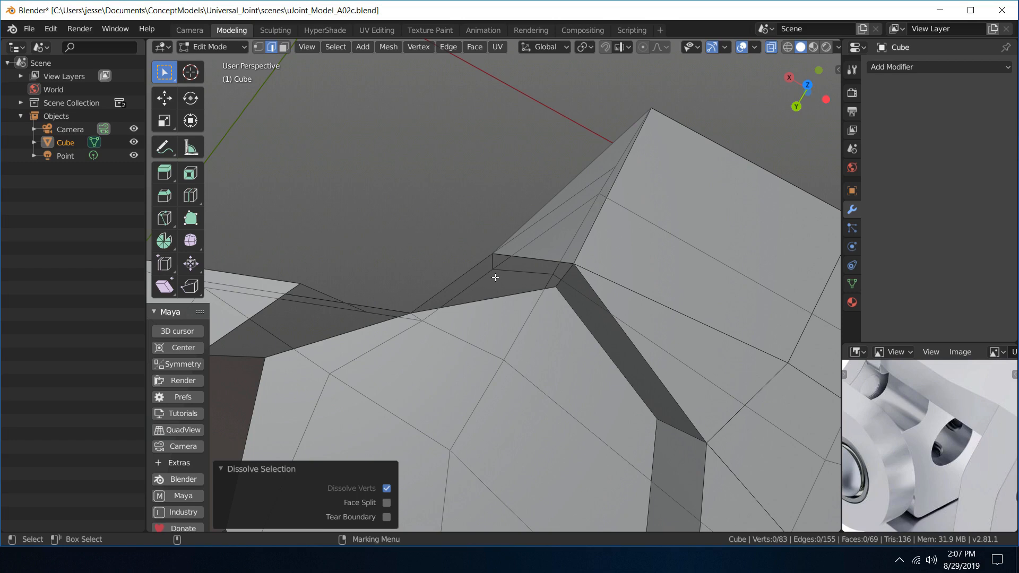
left_click_drag(364, 311, 442, 292, "alt")
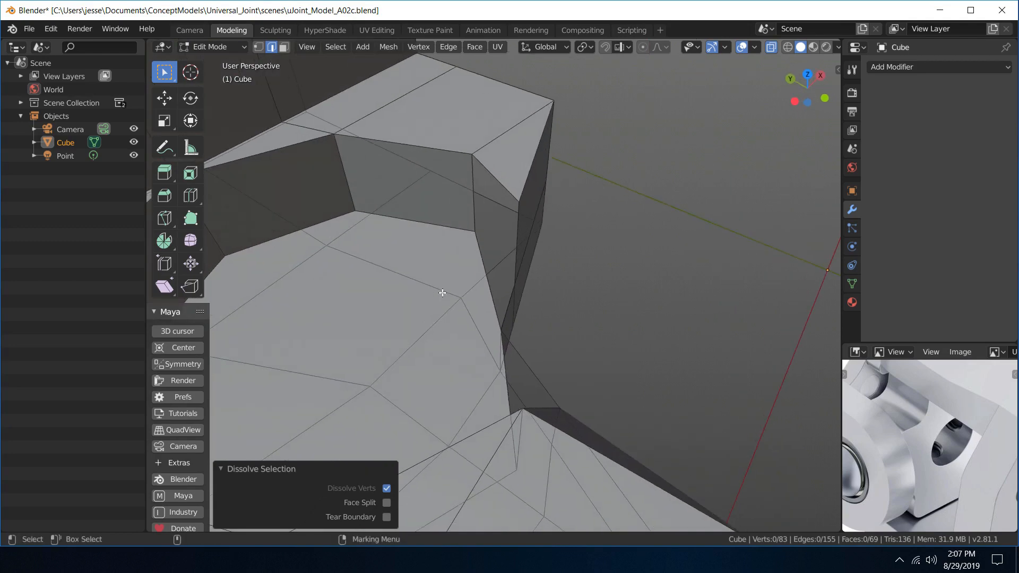
- Fill the gap on one side of the notch with a triangle and a four-sided face between the cylinder and base edges
right_click(441, 292)
left_click(457, 232)
left_click_drag(457, 232, 636, 322, "alt")
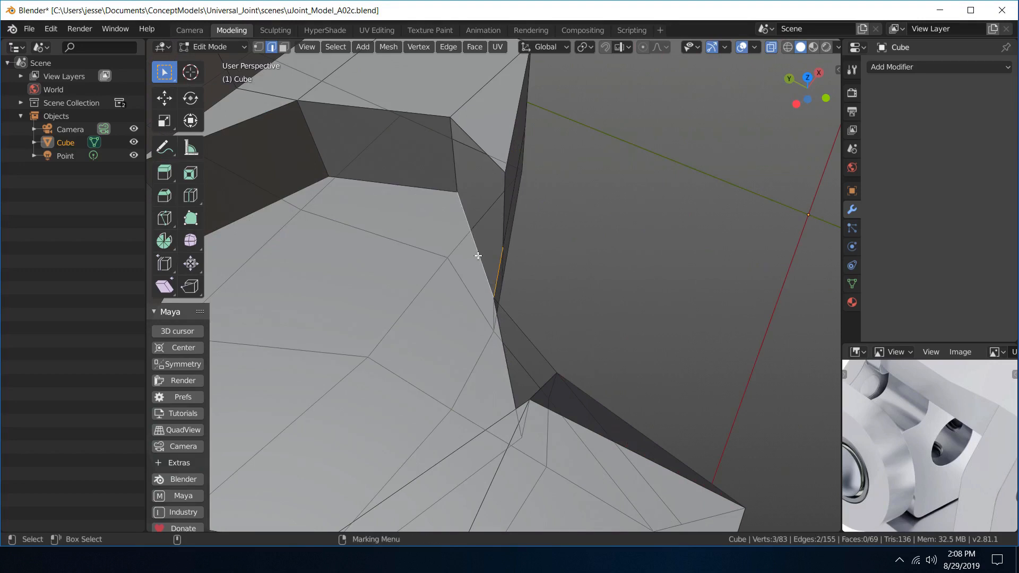
key("f")
left_click_drag(648, 227, 476, 216, "alt")
left_click(520, 237)
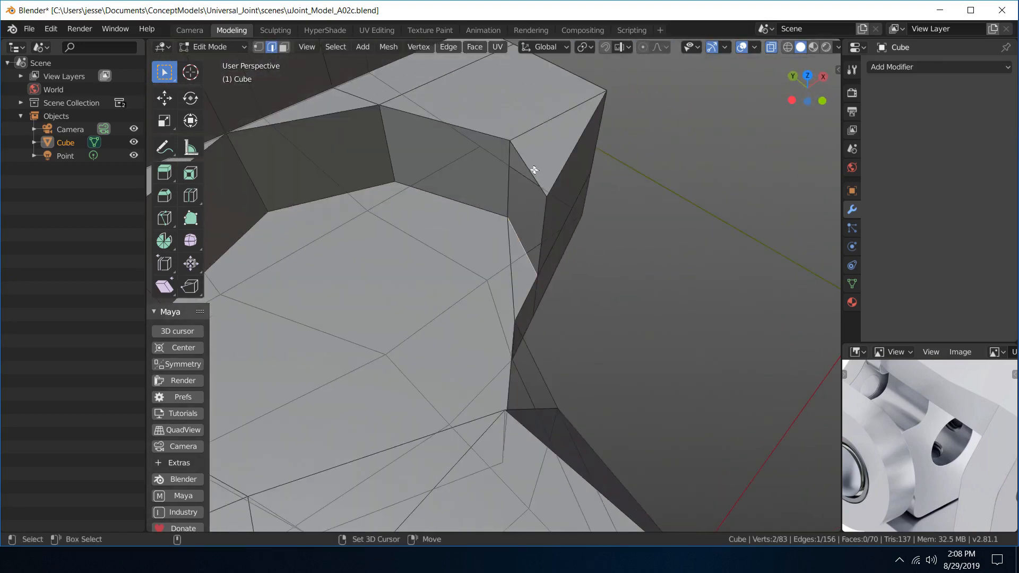
key("f")
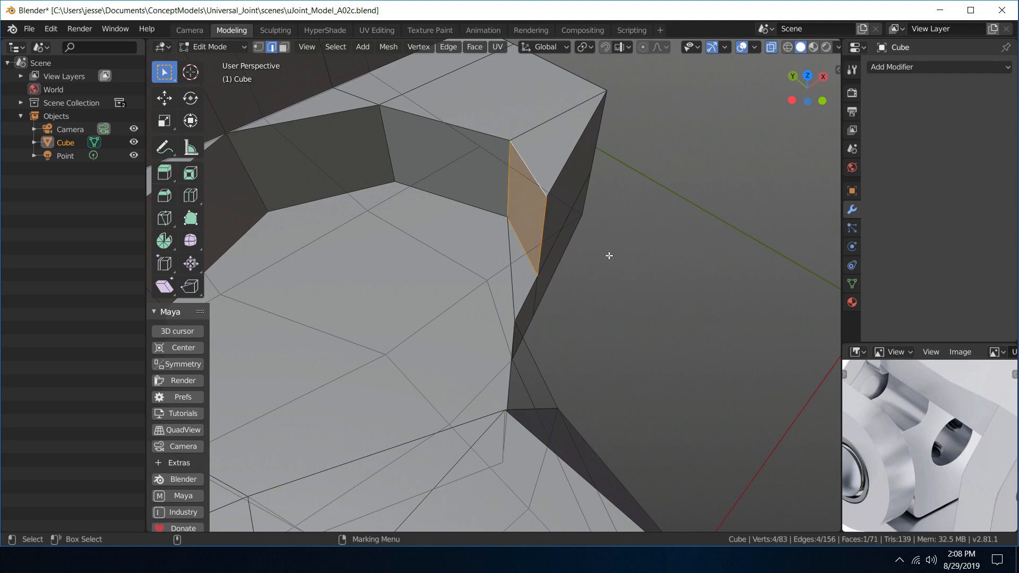
key("alt+a")
- Fill the matching gap on the notch's other side with a triangle and a four-sided face, and return to Object Mode with nothing selected
left_click_drag(609, 256, 422, 283, "alt")
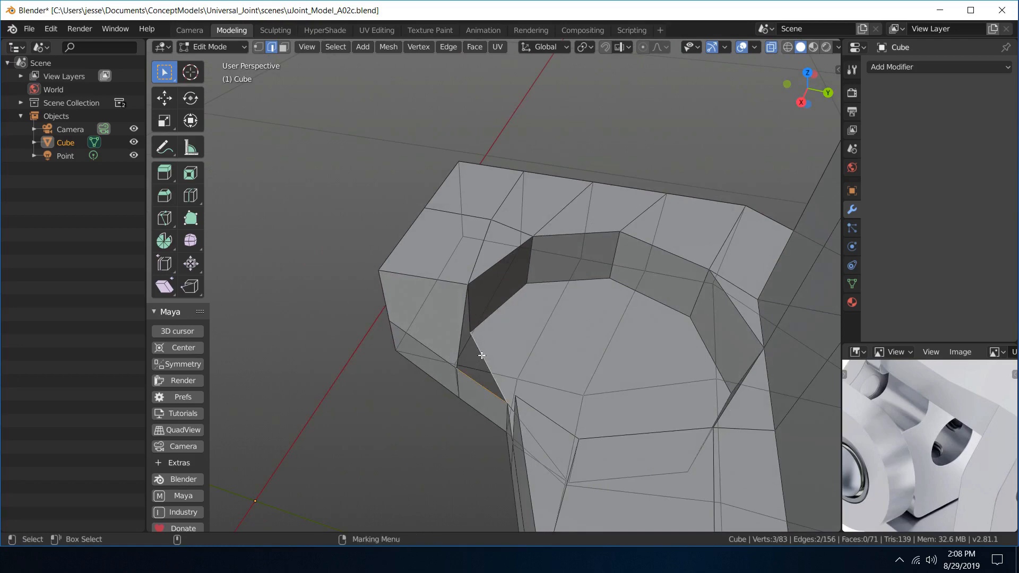
key("f")
key("alt+a")
left_click_drag(337, 211, 452, 311, "alt")
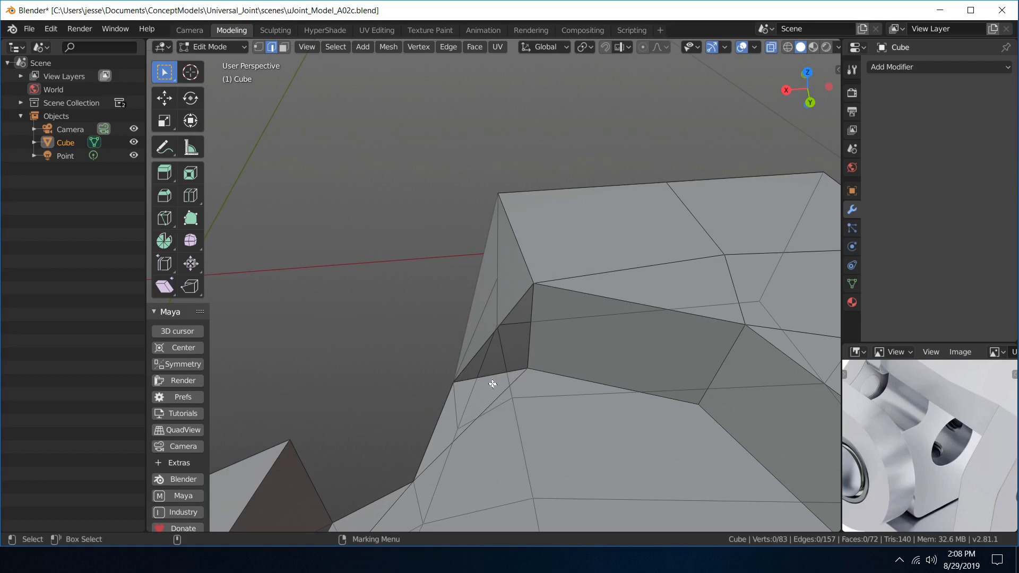
left_click(490, 376)
key("f")
scroll(457, 269, "down", 3)
left_click_drag(449, 260, 567, 285, "alt")
right_click_drag(567, 285, 622, 237)
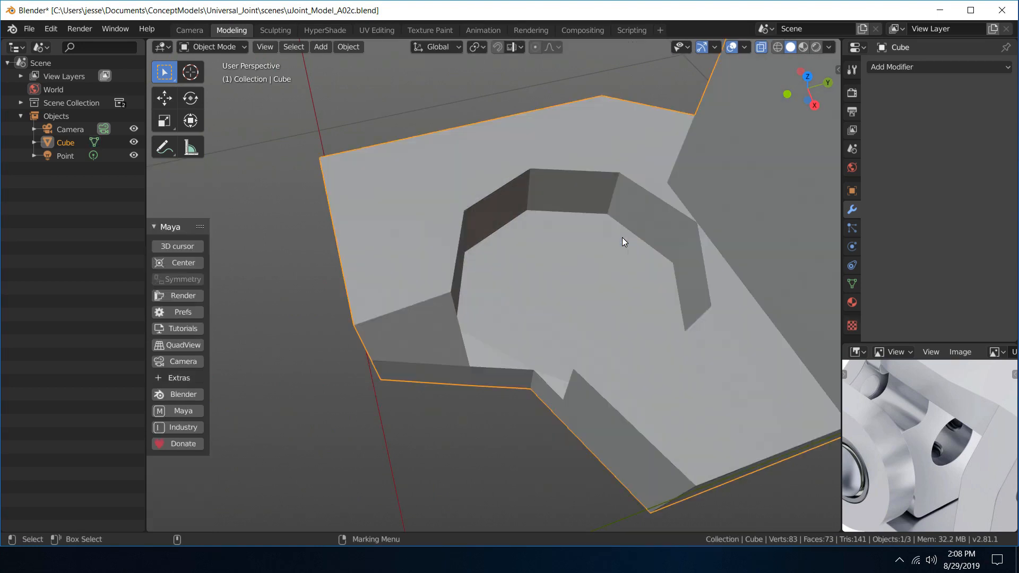
scroll(448, 92, "down", 5)
left_click_drag(448, 93, 587, 120, "alt")
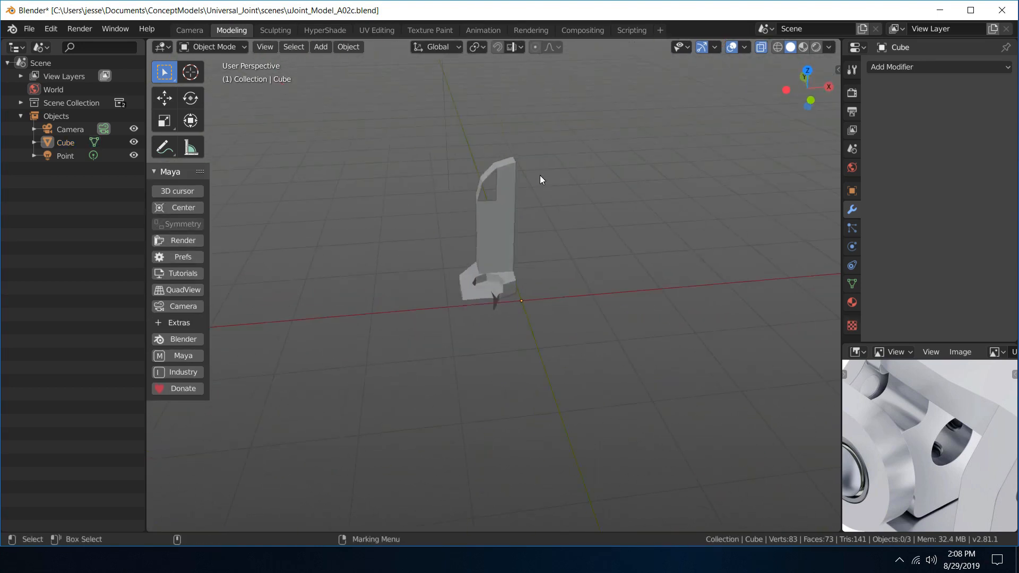
- Edit the yoke's edges and fill the larger part of the opening near the upright wall's top with a four-sided face
scroll(540, 175, "up", 5)
left_click(501, 138)
left_click_drag(501, 138, 491, 260, "alt")
right_click_drag(491, 260, 547, 303)
scroll(531, 247, "up", 4)
middle_click_drag(488, 165, 495, 304, "alt")
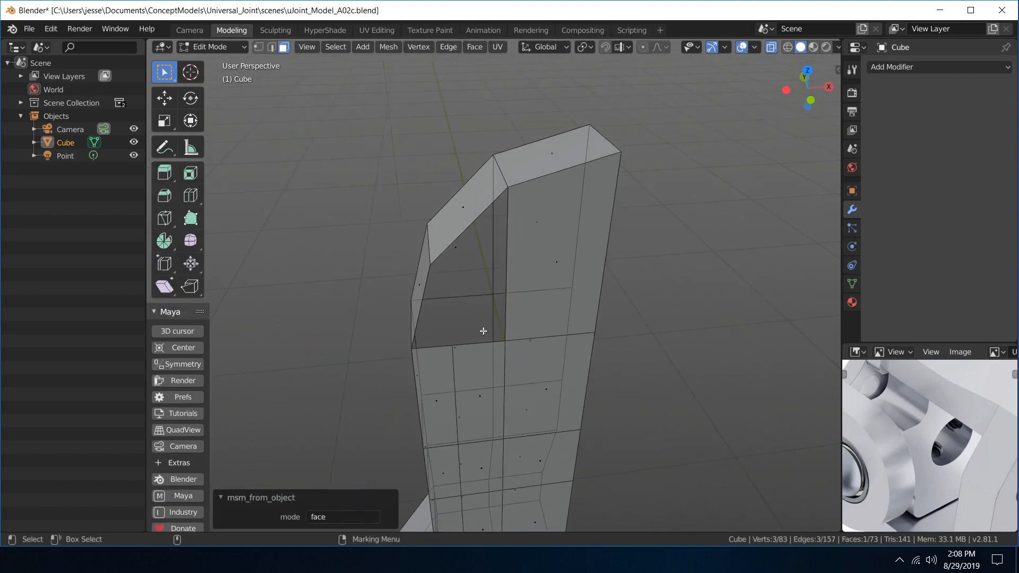
left_click_drag(483, 331, 471, 308, "alt")
left_click(466, 279)
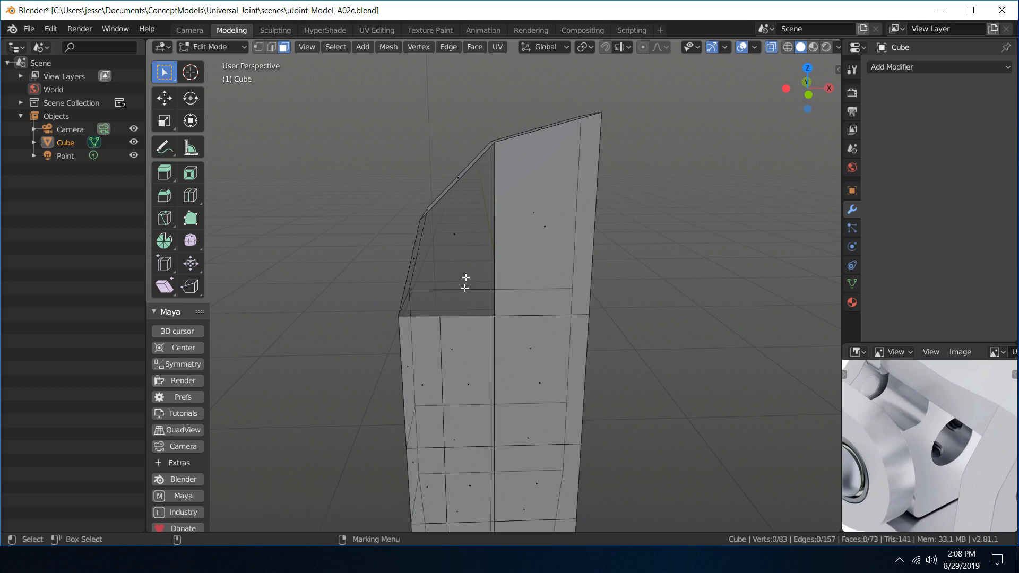
left_click_drag(466, 286, 480, 321, "alt")
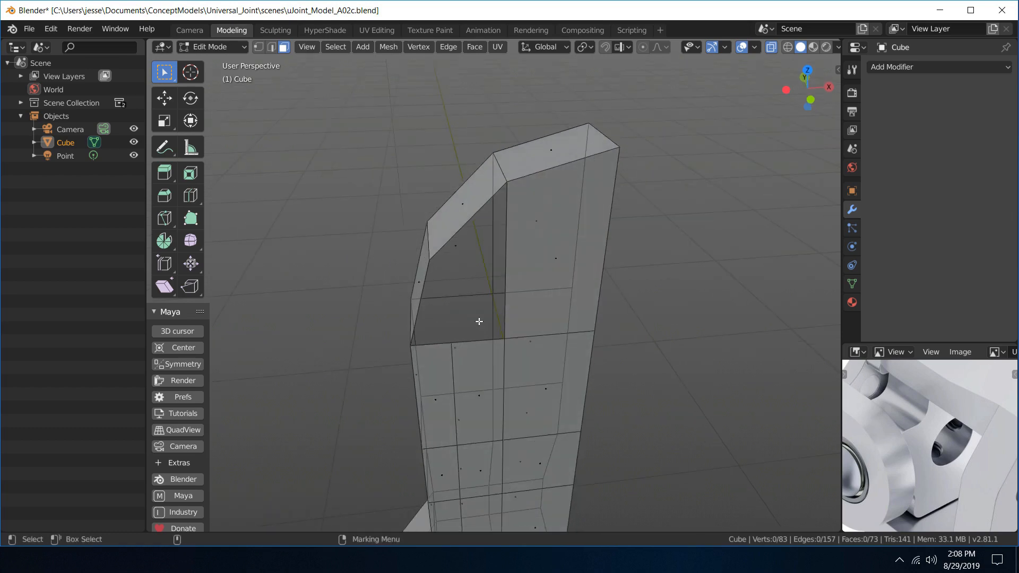
right_click_drag(480, 321, 483, 243)
left_click(475, 342)
key("f")
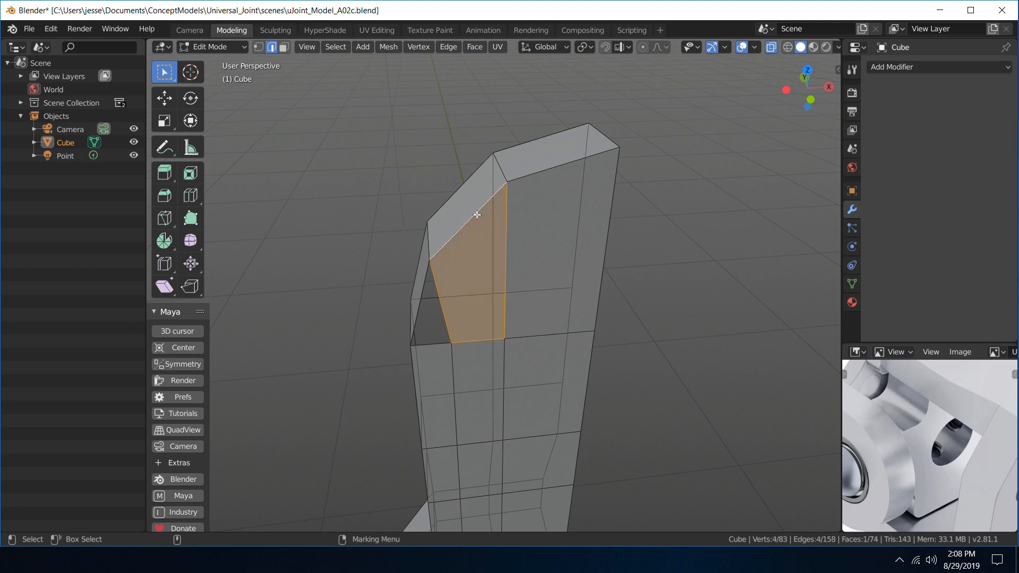
- Fill the remaining gap beside the new face on the upright wall, and leave Edit Mode with the object deselected
left_click(436, 344)
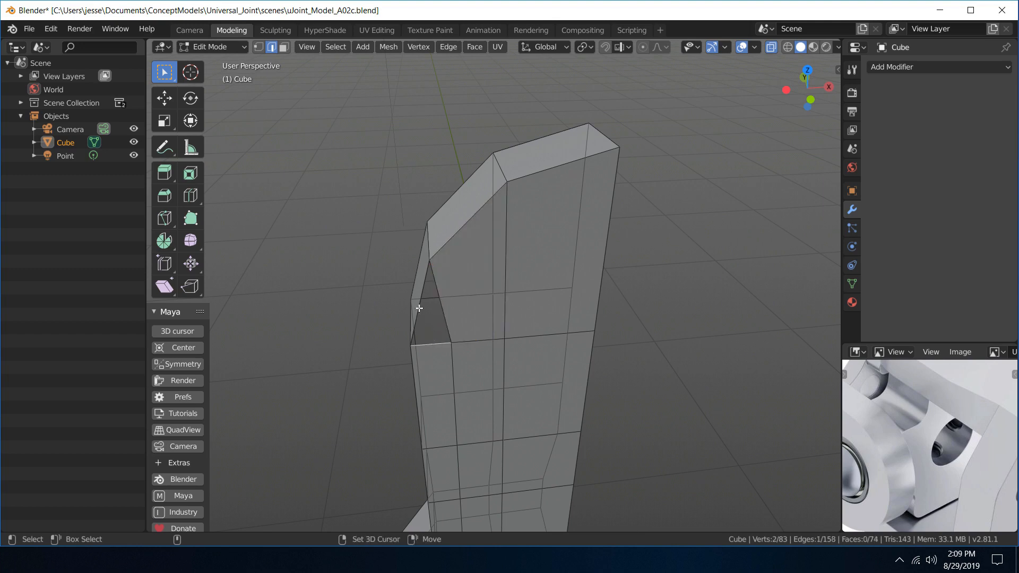
key("f")
right_click_drag(469, 302, 536, 263)
left_click(657, 277)
scroll(637, 298, "down", 5)
middle_click_drag(616, 314, 616, 250, "alt")
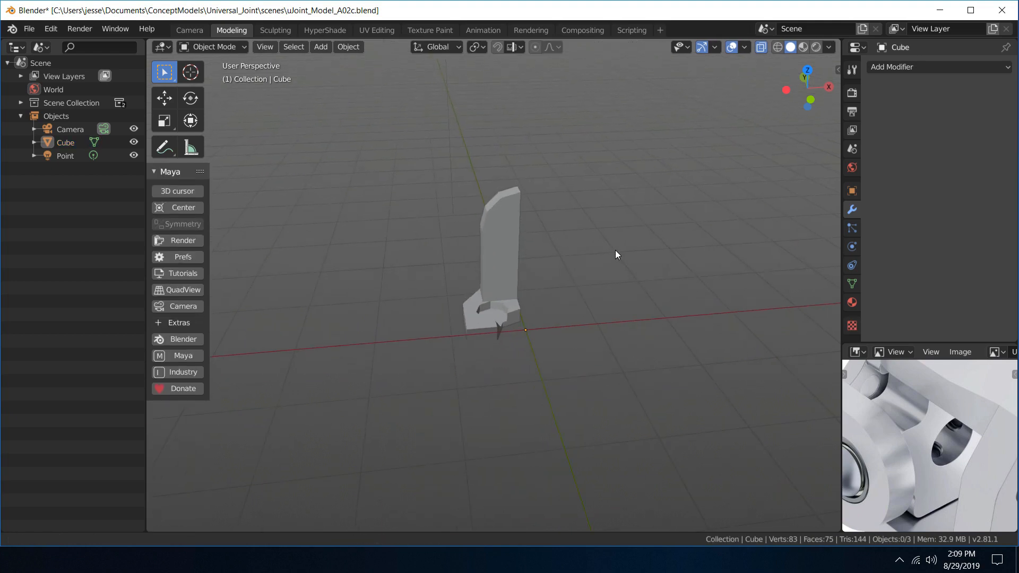
- Examine the yoke's mesh around the round recess in its base and compare it with the reference image
scroll(616, 250, "up", 5)
left_click_drag(616, 250, 559, 216, "alt")
key("ctrl+space")
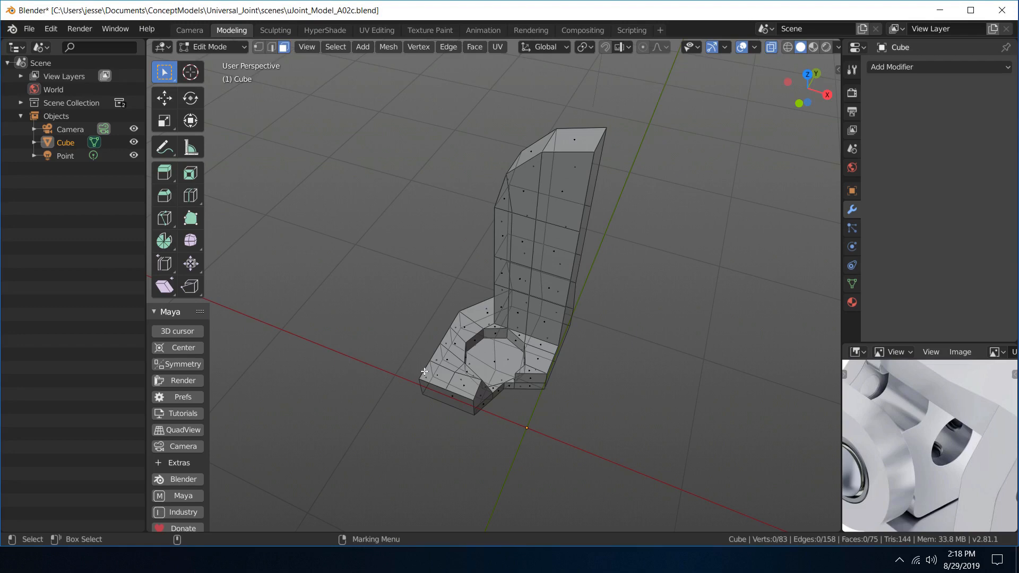
mouse_move(424, 371)
left_mouse_down("alt")
mouse_move(460, 357)
mouse_move(425, 369)
left_mouse_up("alt")
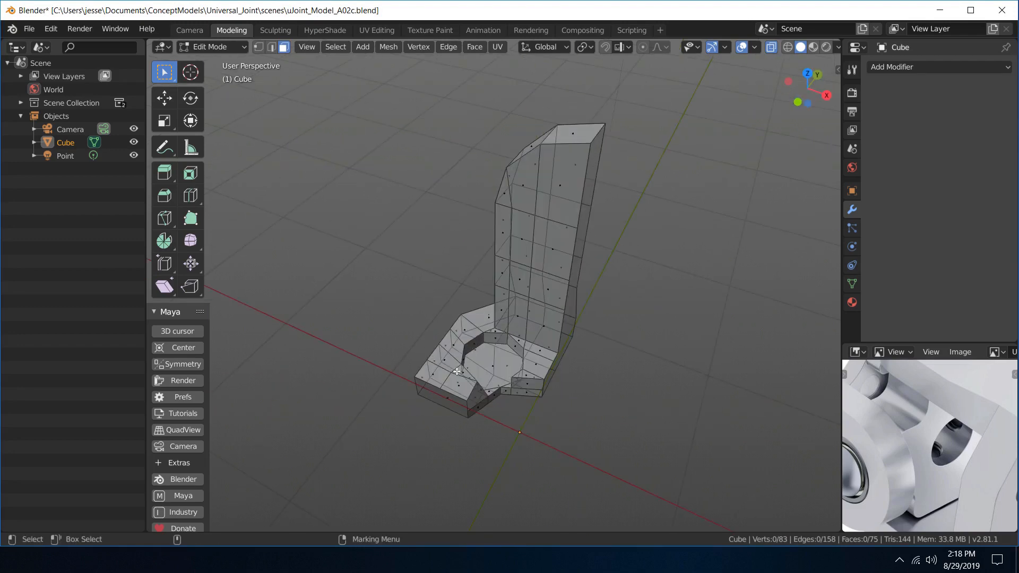
scroll(457, 371, "up", 5)
middle_click_drag(487, 399, 460, 197, "alt")
scroll(460, 198, "down", 4)
left_click_drag(451, 221, 478, 259, "alt")
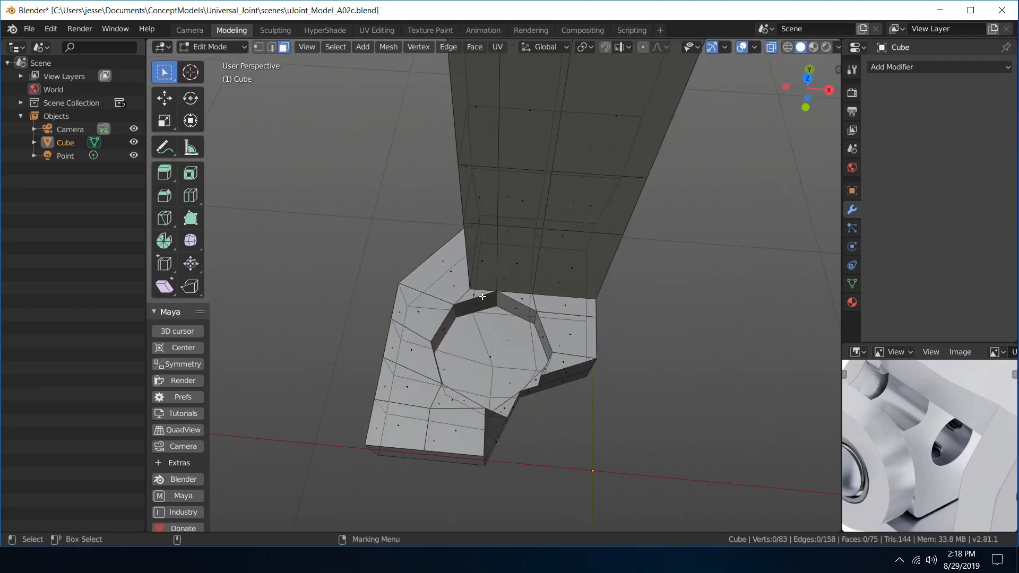
- Leave the yoke's Edit Mode with nothing selected and add an eight-sided cylinder with 1 m radius and 2 m depth
left_click(477, 252)
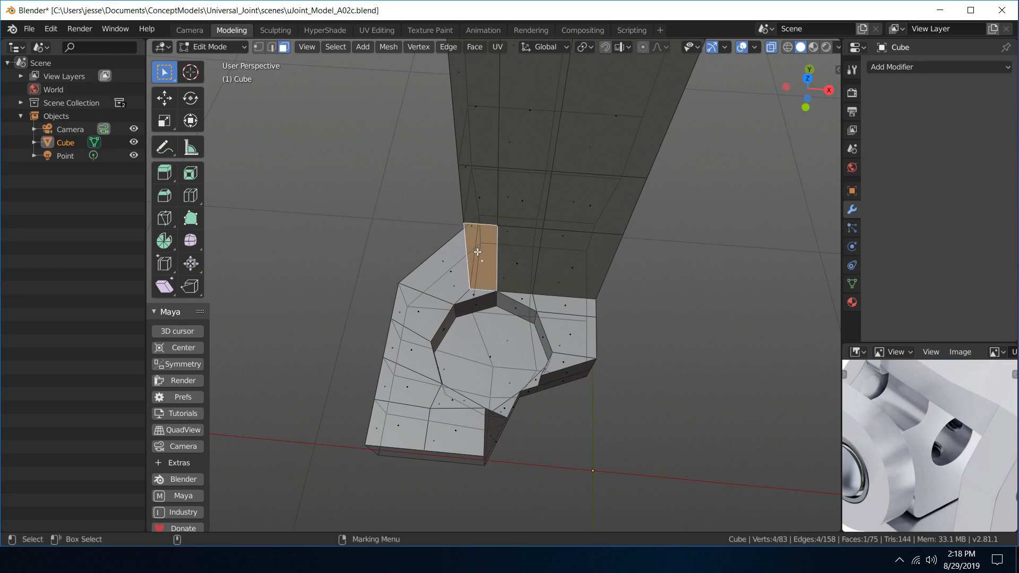
right_click_drag(478, 252, 533, 206)
left_click(387, 218)
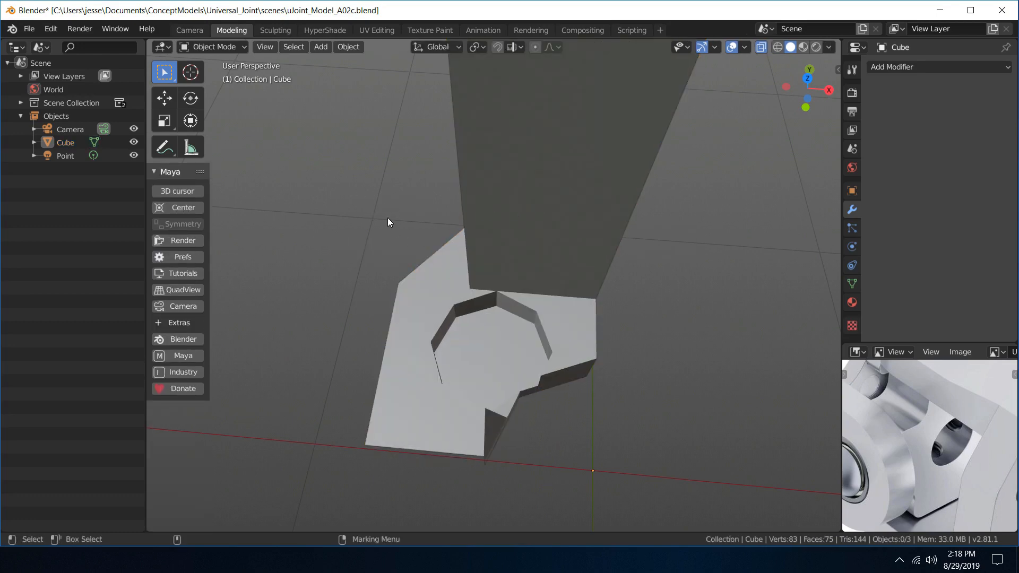
key("shift+a")
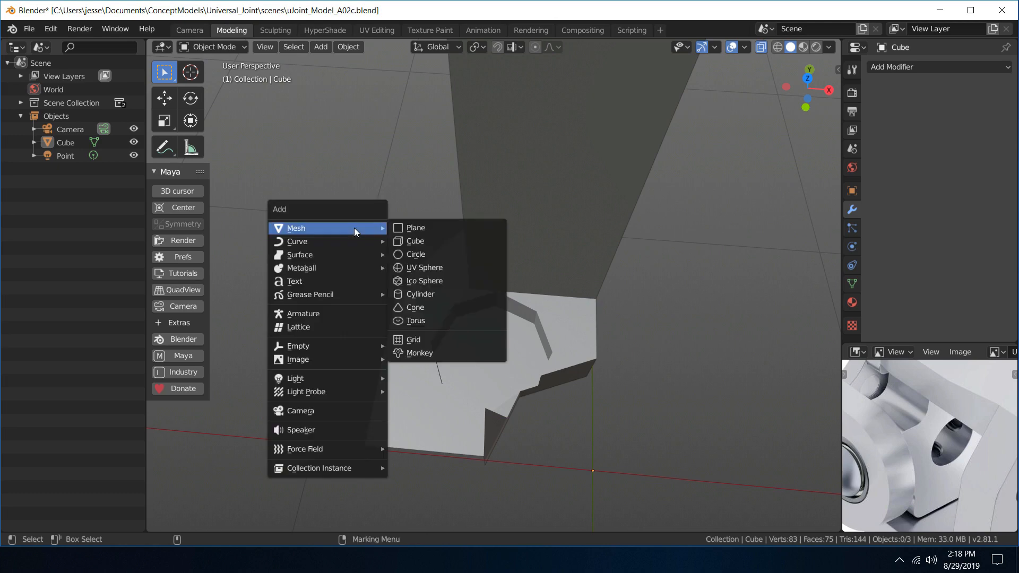
left_click(444, 296)
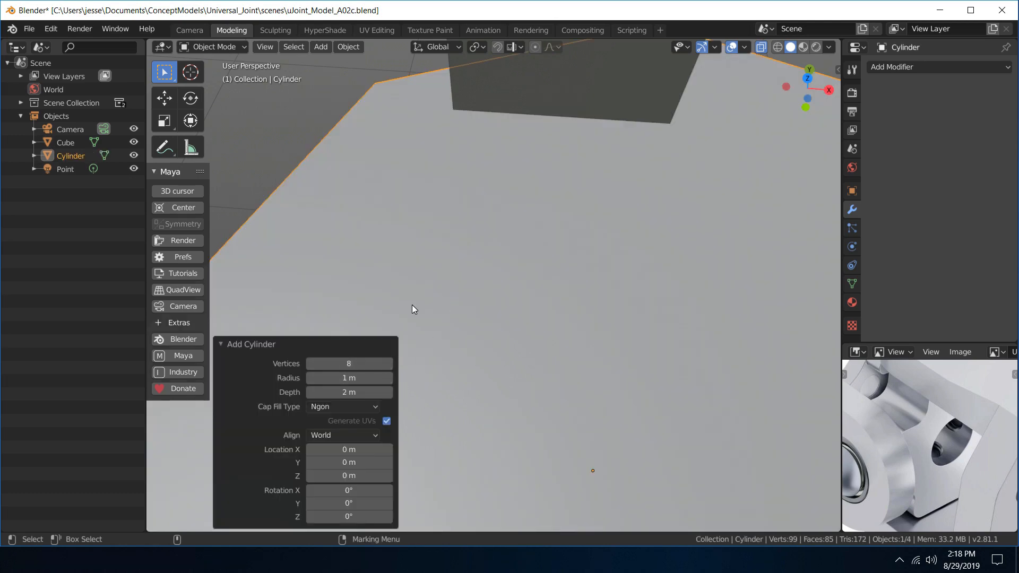
left_click(246, 191)
scroll(486, 234, "down", 5)
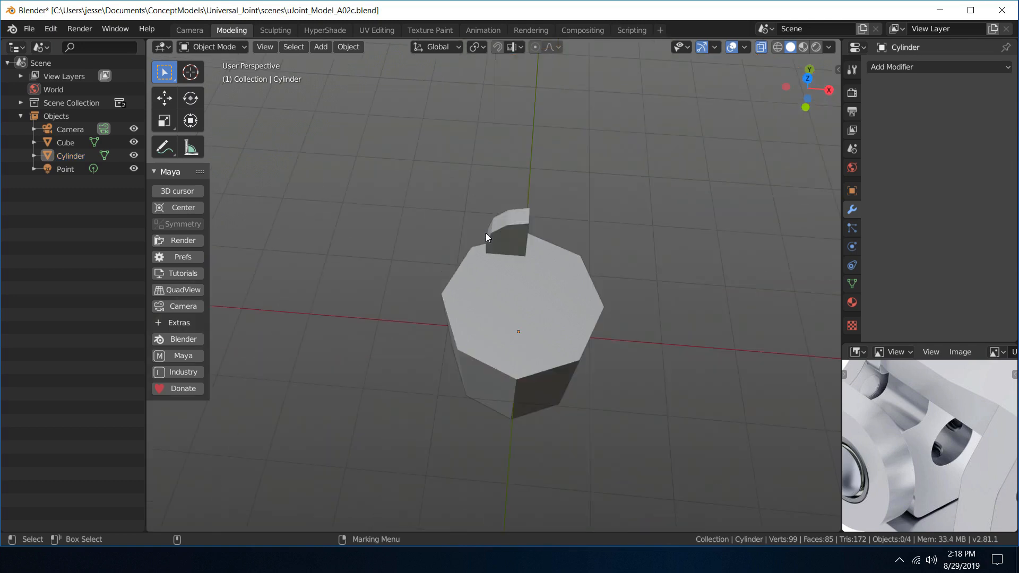
- Select the new cylinder and scale it uniformly by a factor of 0.180
left_click(590, 330)
key("r")
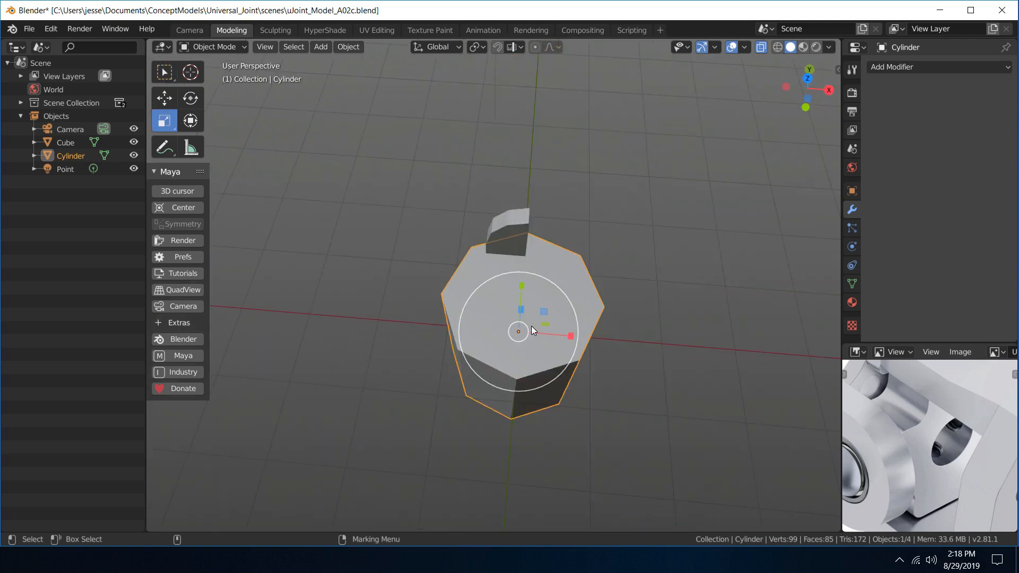
left_click_drag(521, 310, 519, 328)
key("ctrl+z")
key("s")
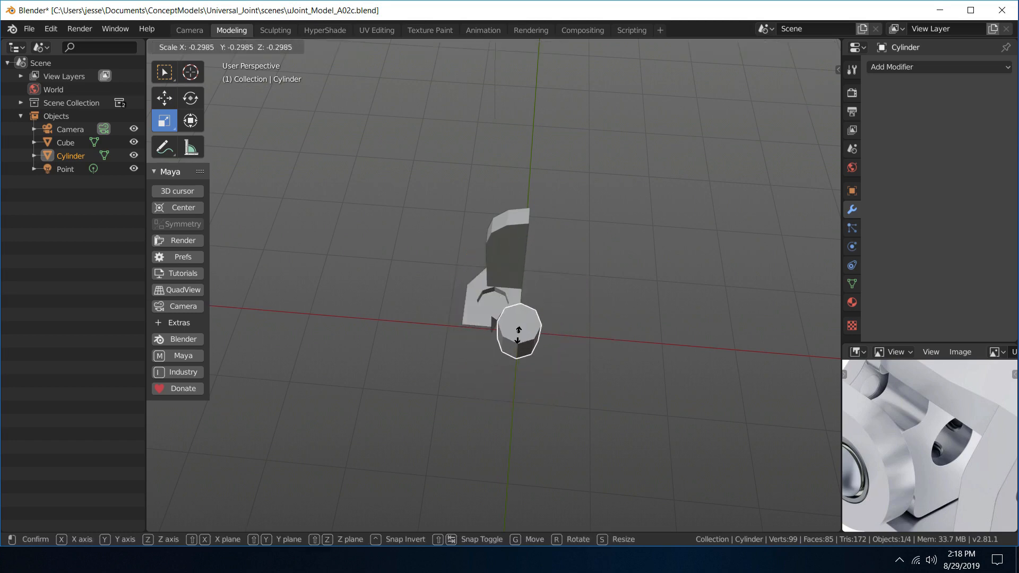
left_click(542, 340)
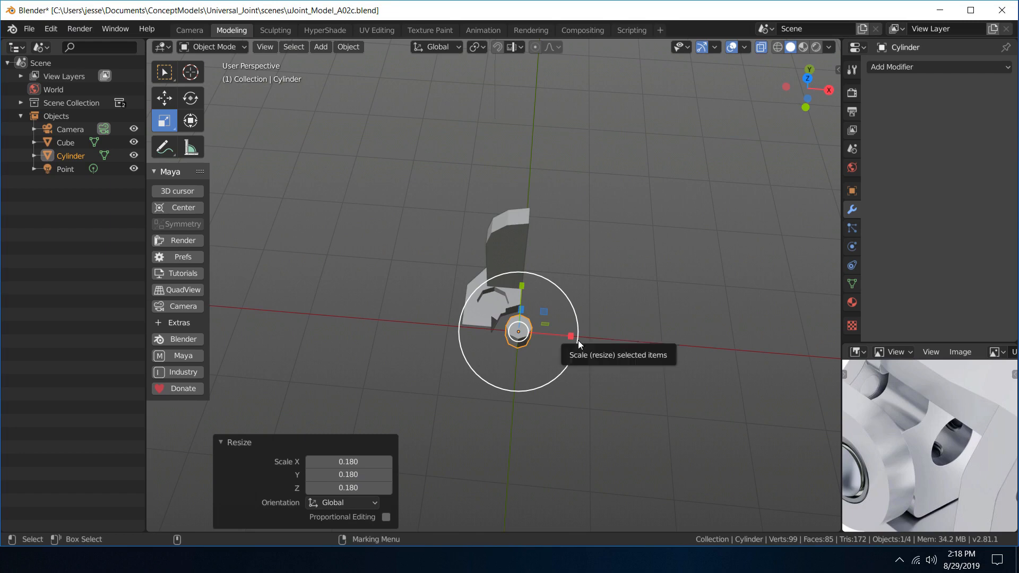
- Scale the cylinder uniformly by a further 0.744 and check its proportions against the universal joint reference image
key("f")
scroll(578, 342, "down", 9)
left_click_drag(578, 341, 613, 352, "alt")
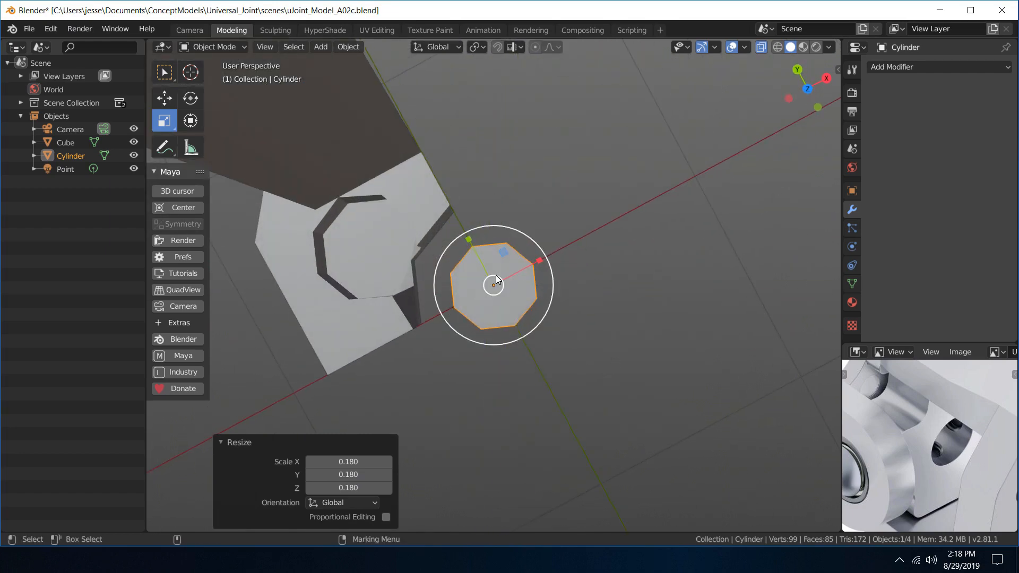
left_click_drag(495, 275, 496, 278)
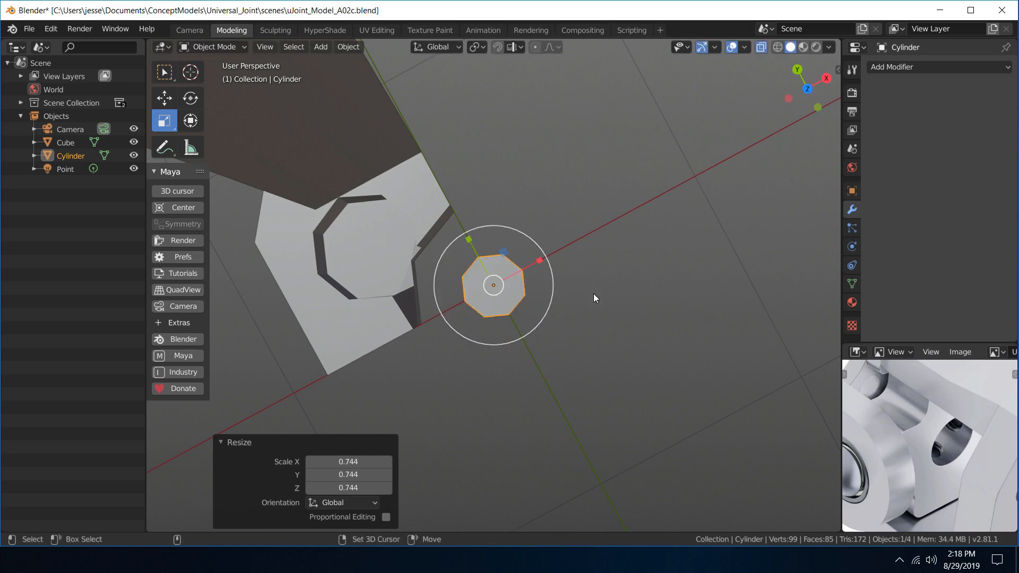
middle_click_drag(593, 294, 654, 310, "alt")
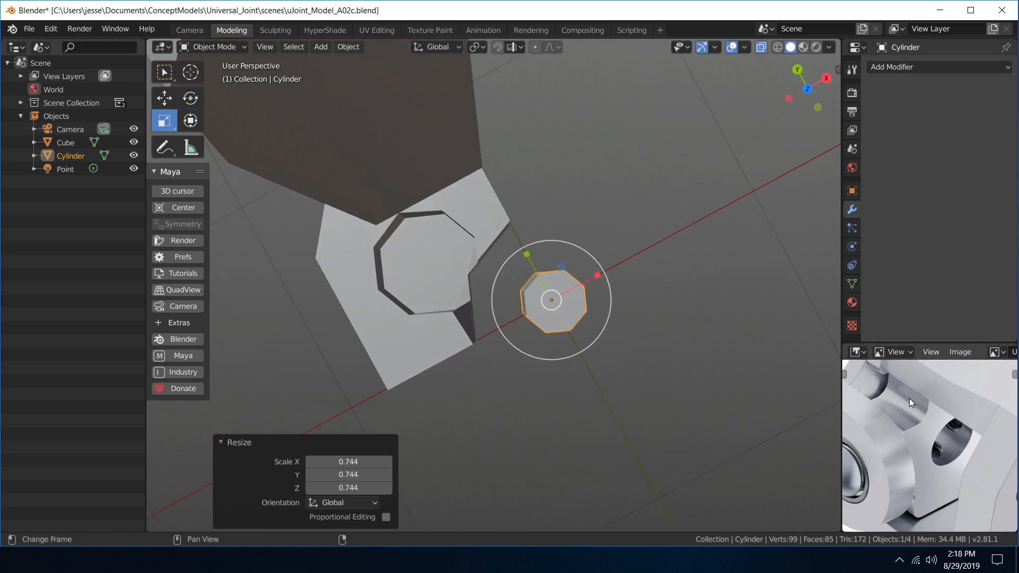
key("ctrl+space")
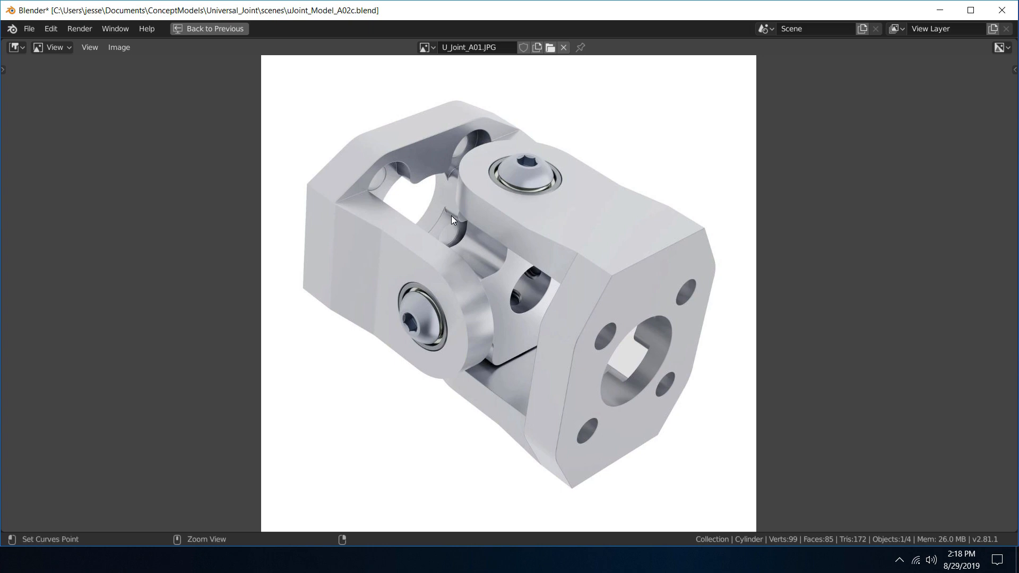
key("ctrl+space")
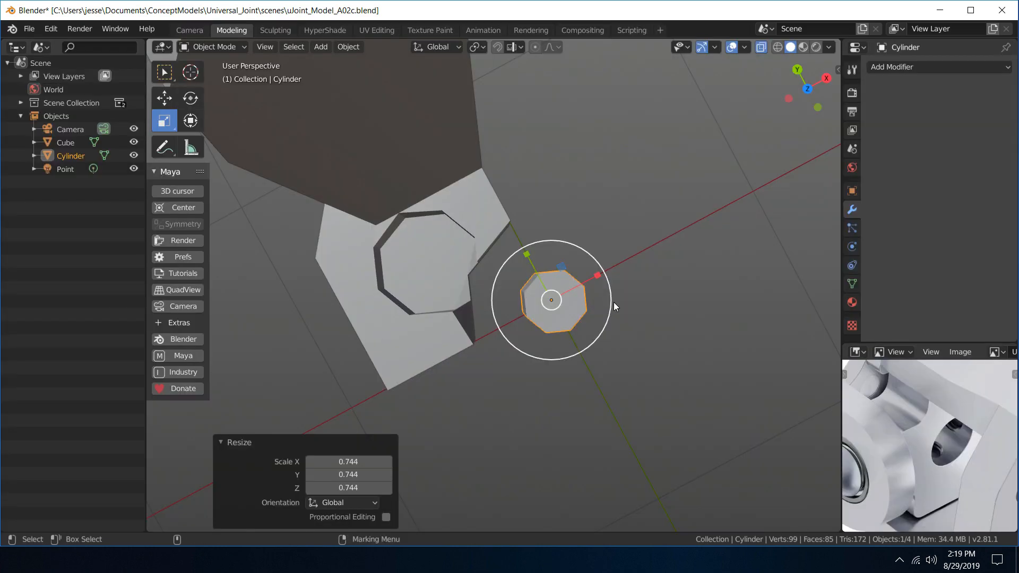
- Set the viewport to a top orthographic view with wireframe shading
mouse_move(614, 300)
middle_mouse_down()
mouse_move(674, 244)
mouse_move(643, 215)
mouse_move(619, 285)
middle_mouse_up()
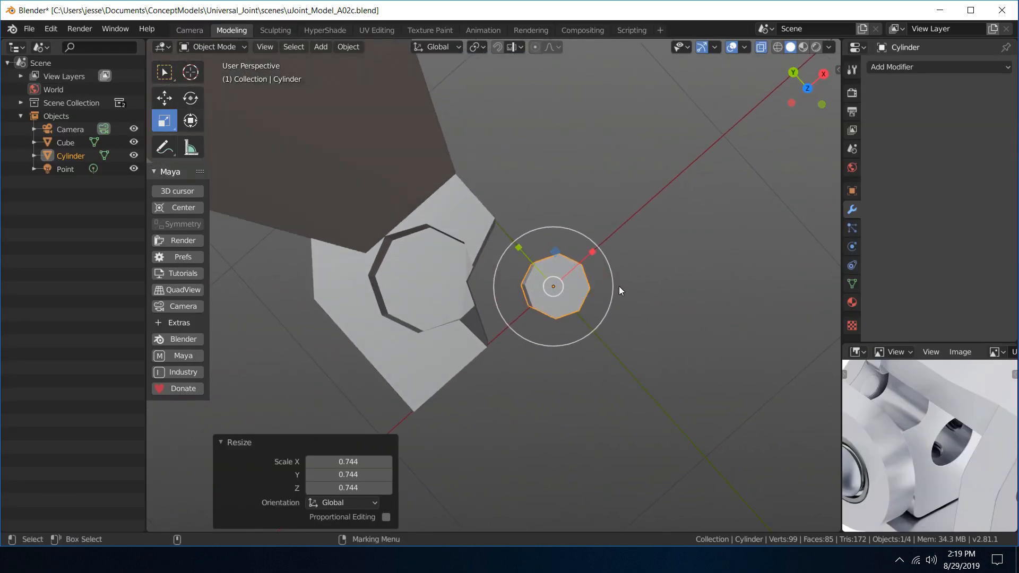
key("space")
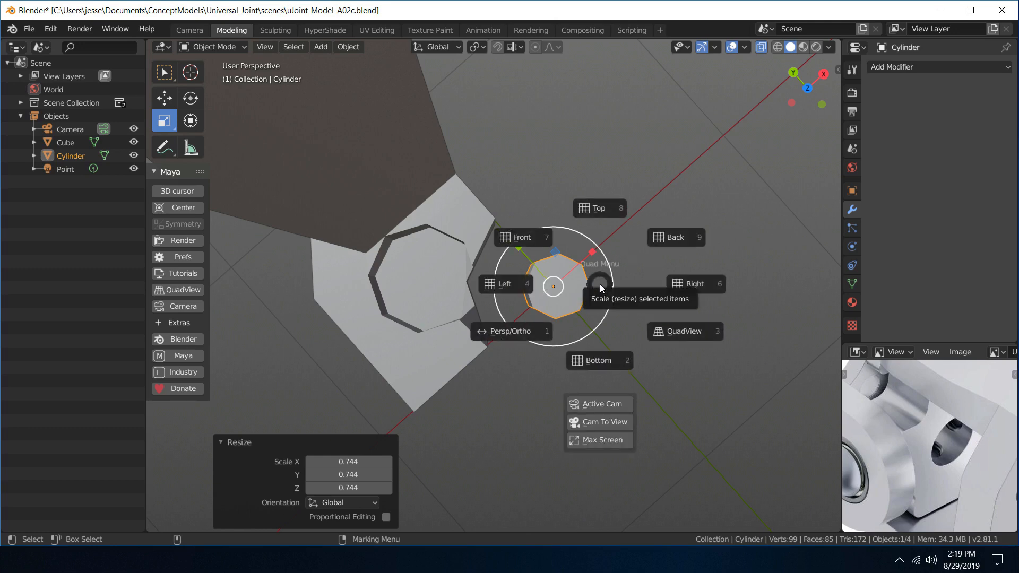
left_click(598, 212)
key("space")
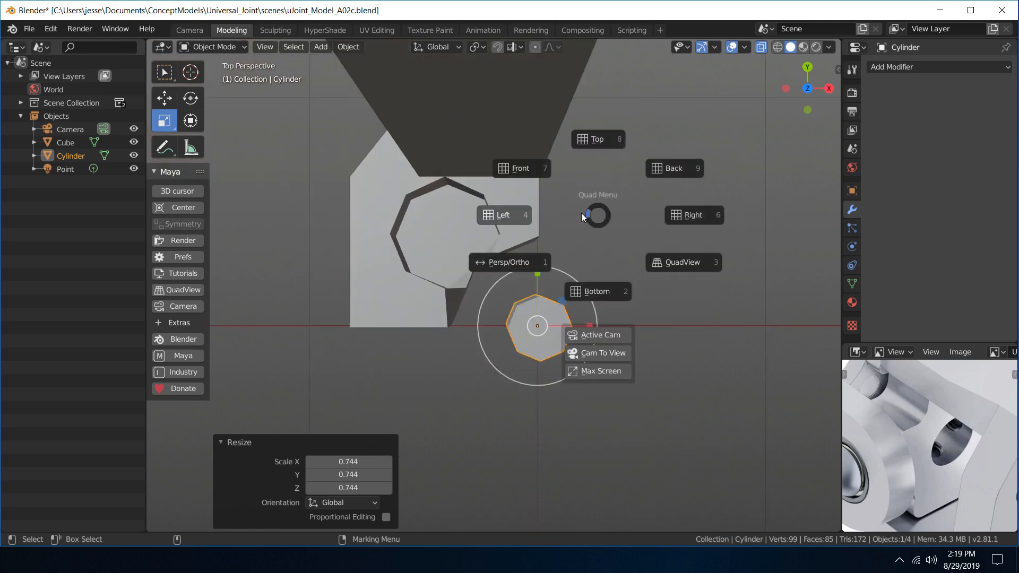
left_click(506, 262)
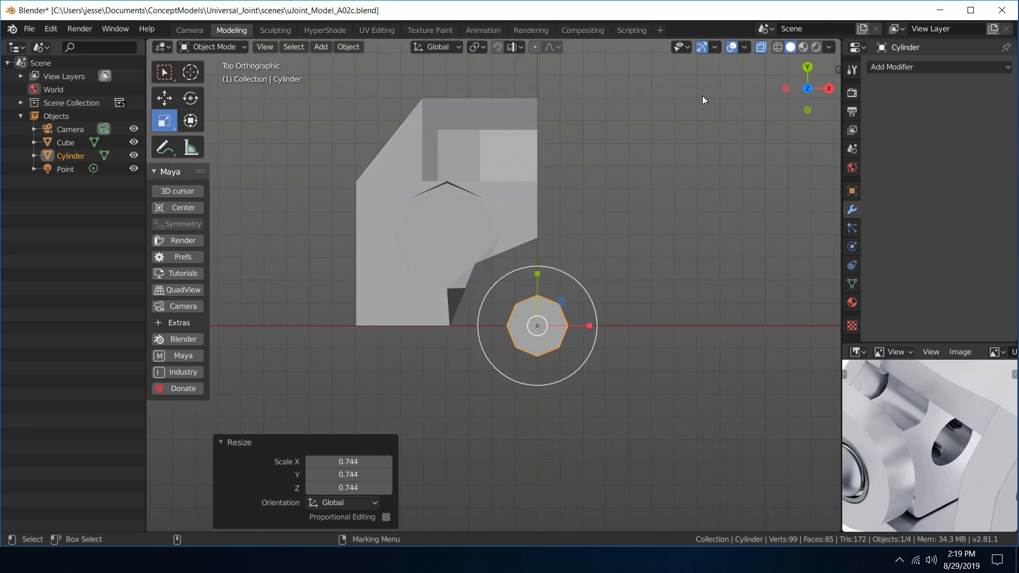
left_click(777, 47)
scroll(651, 250, "up", 4)
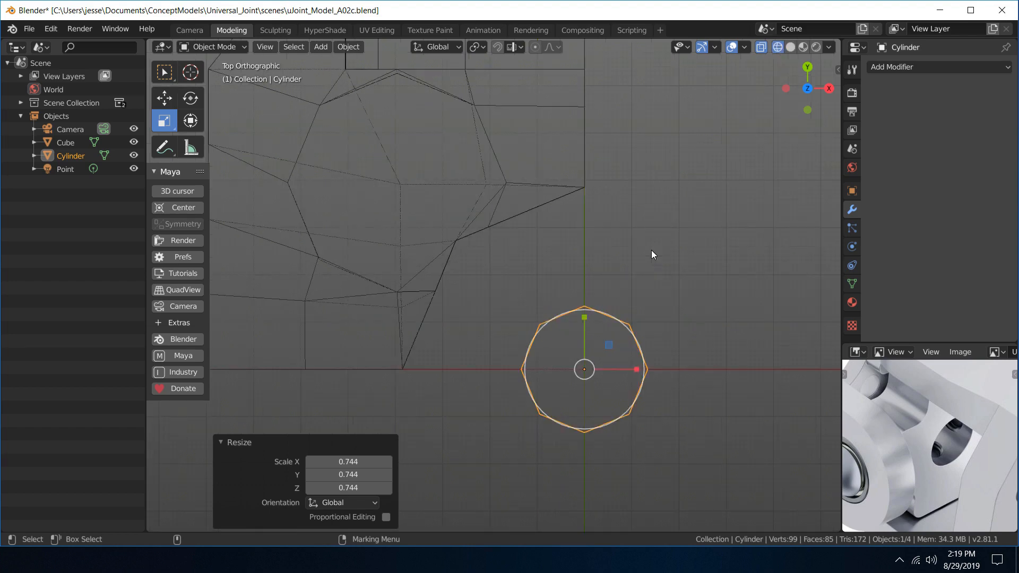
- Move the cylinder along Y and -0.4 m in X so it sits inside the yoke's octagonal recess
key("w")
left_click_drag(584, 348, 593, 129)
left_click_drag(643, 176, 451, 160)
key("f")
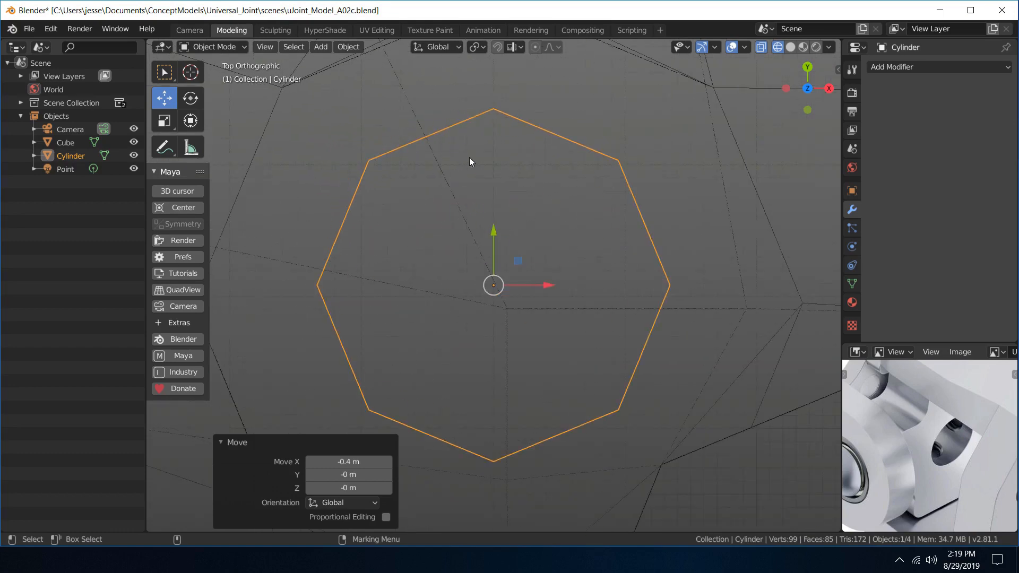
scroll(504, 157, "down", 4)
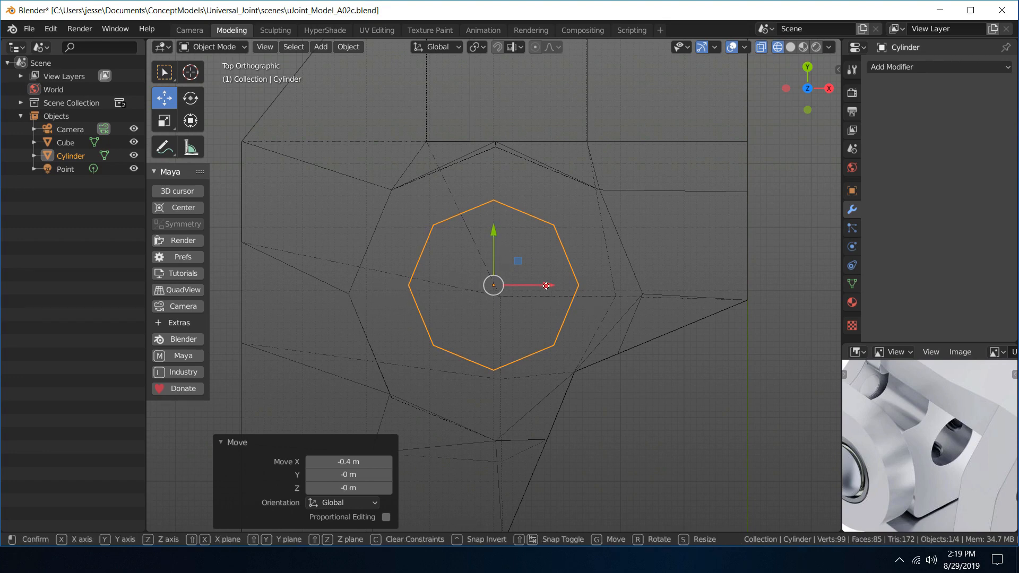
- Centre the cylinder in the octagonal recess by nudging it 0.00334 m in X and -0.0134 m in Y
left_click_drag(548, 289, 543, 287)
left_click_drag(492, 231, 493, 241)
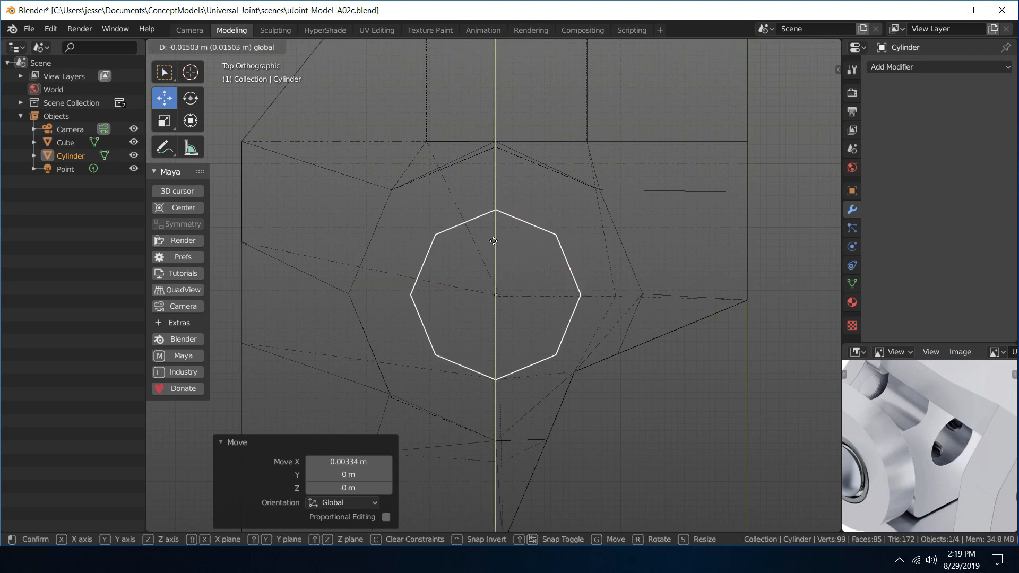
left_click_drag(493, 241, 494, 240)
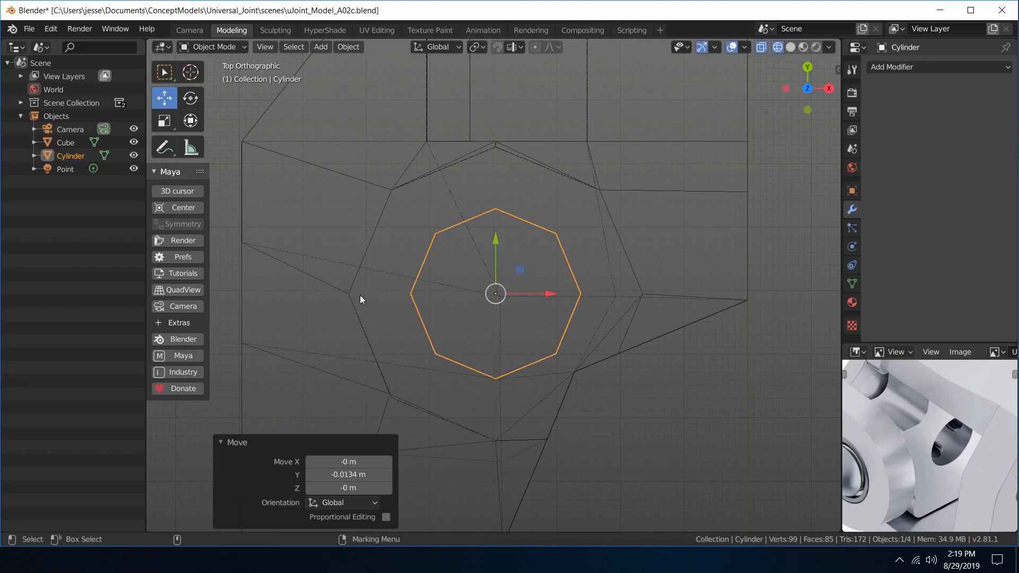
scroll(392, 298, "up", 4)
scroll(367, 303, "down", 4)
- Return to solid shading in perspective and stretch the cylinder by 1.274 in Z so it passes through the base
key("r")
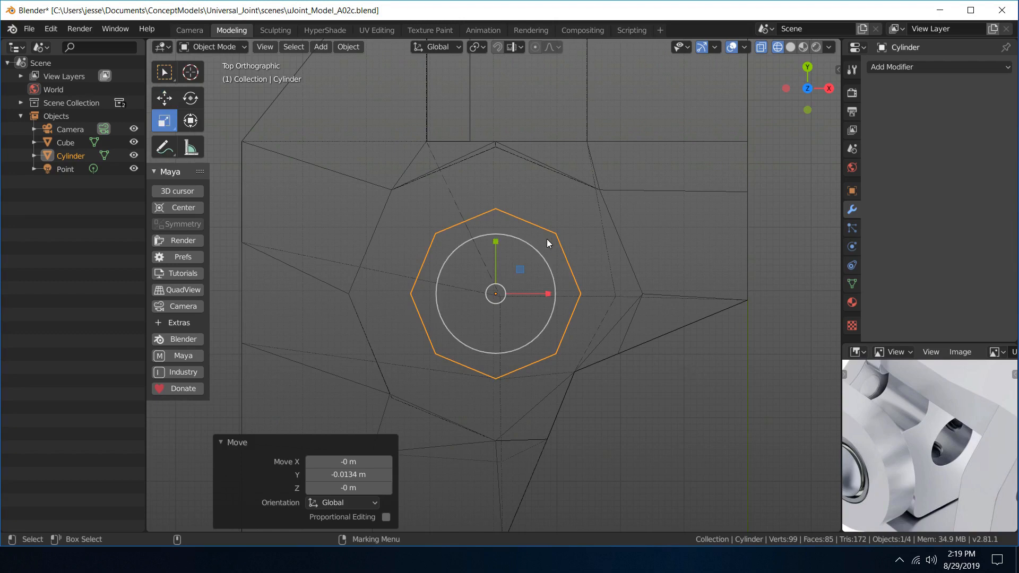
left_click_drag(527, 243, 529, 245)
left_click(790, 47)
key("space")
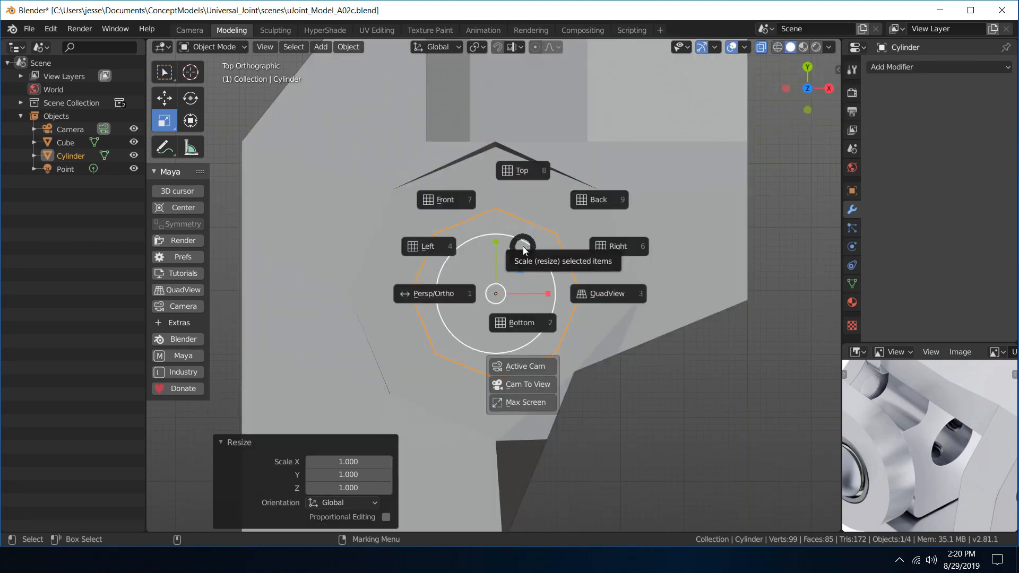
left_click(463, 290)
left_click_drag(534, 318, 507, 177, "alt")
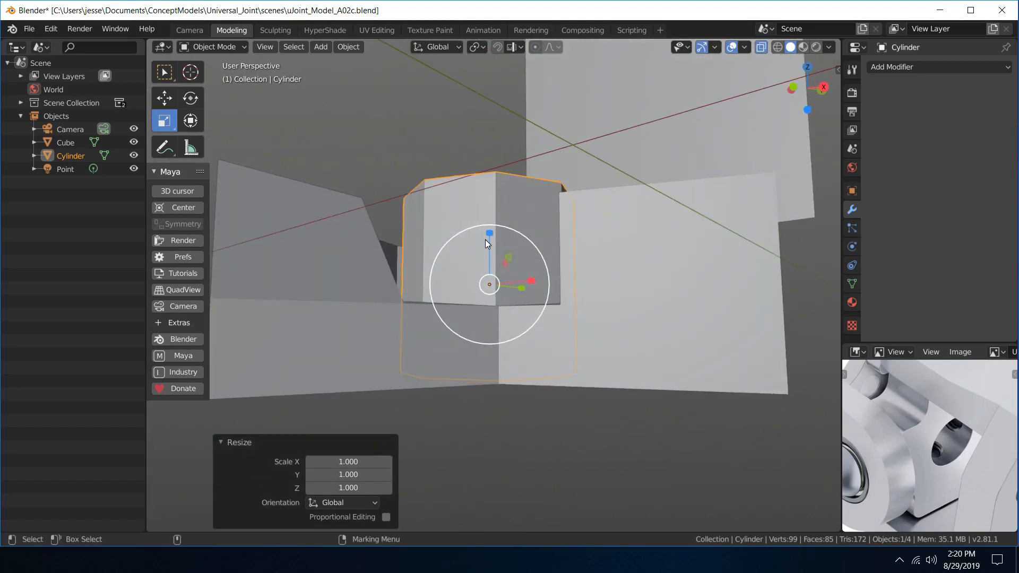
left_click_drag(489, 233, 489, 221)
left_click_drag(490, 221, 483, 166, "alt")
- Compare the cylinder with the bolt holes in the reference image and scale it uniformly by 0.911
key("ctrl+space")
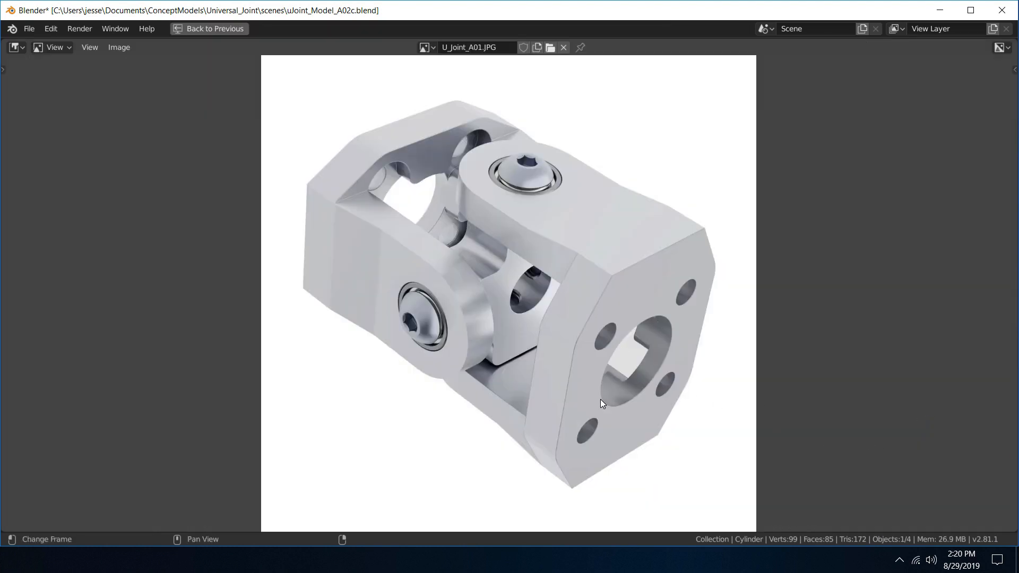
key("ctrl+space")
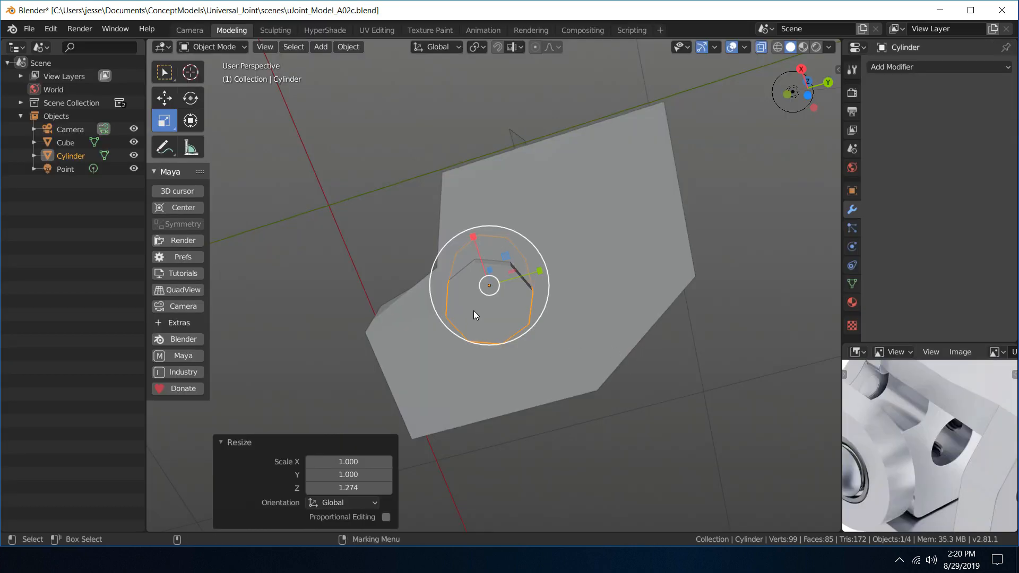
left_click_drag(474, 310, 483, 238)
key("ctrl+z")
left_click_drag(432, 196, 425, 171, "alt")
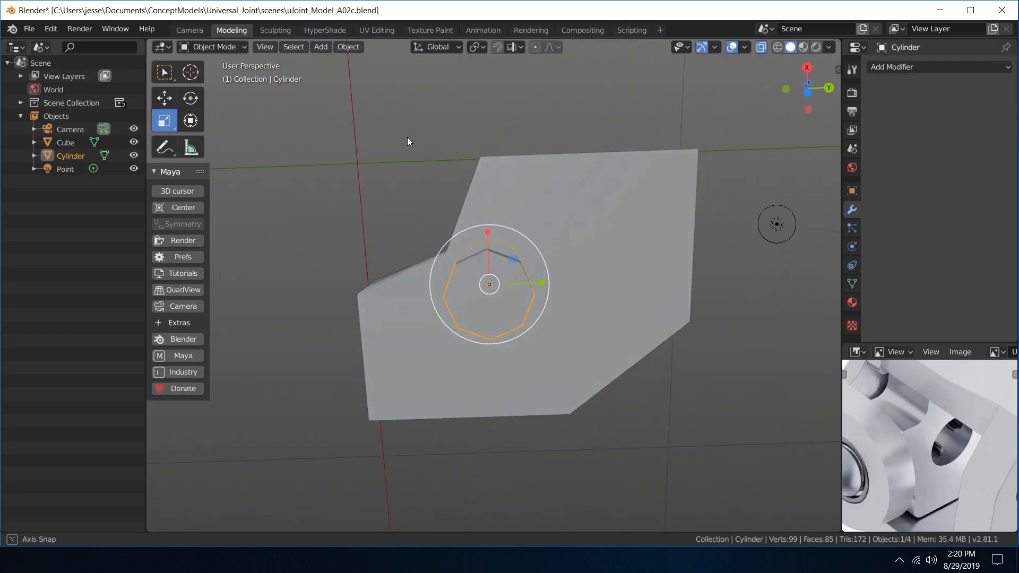
mouse_move(406, 137)
left_mouse_down("alt")
mouse_move(409, 158)
mouse_move(409, 145)
left_mouse_up("alt")
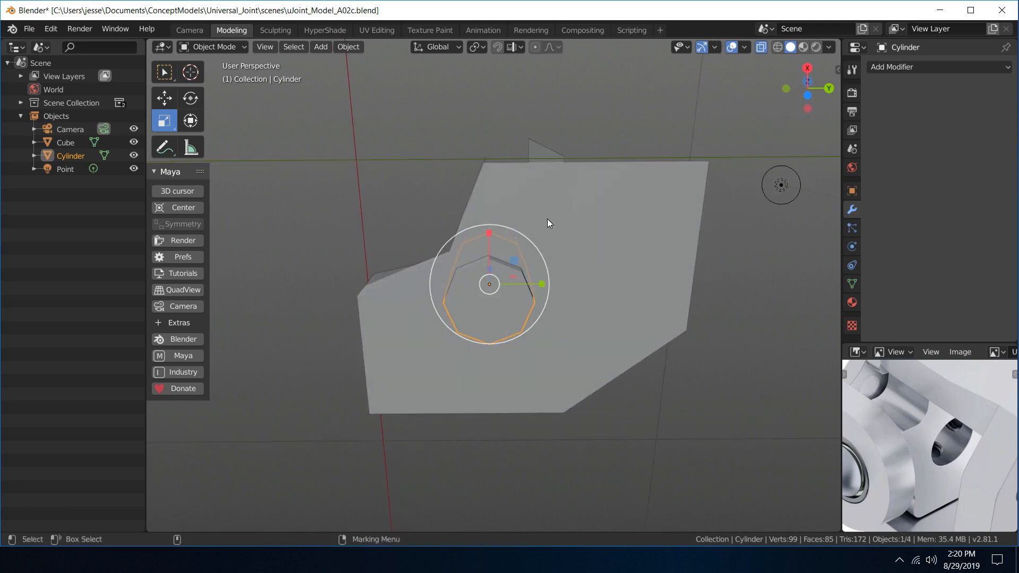
left_click_drag(548, 223, 610, 360, "alt")
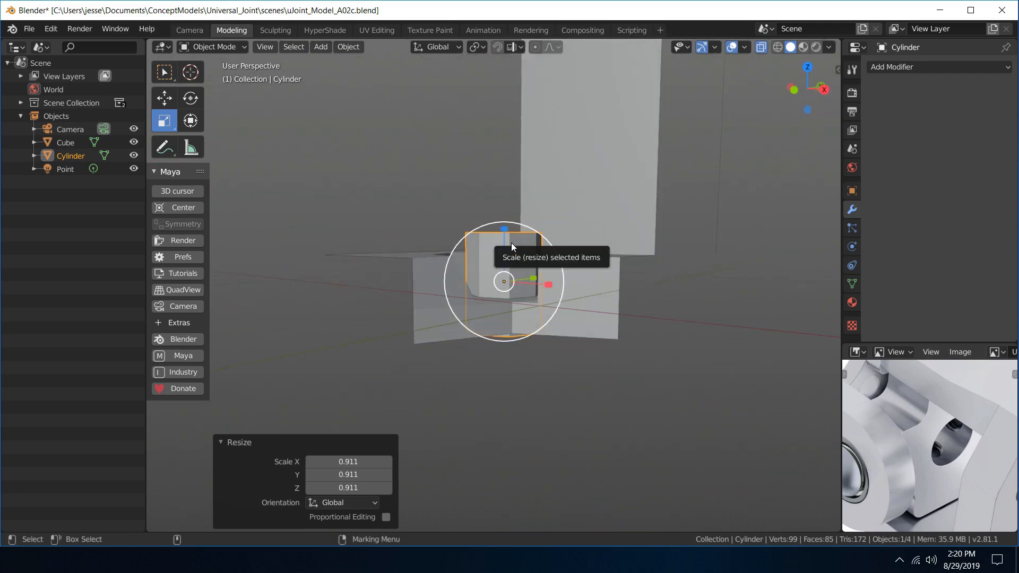
- Move the cylinder down 0.0479 m in Z and open it for face editing
key("w")
left_click_drag(505, 231, 505, 244)
key("q")
middle_click_drag(483, 185, 450, 214)
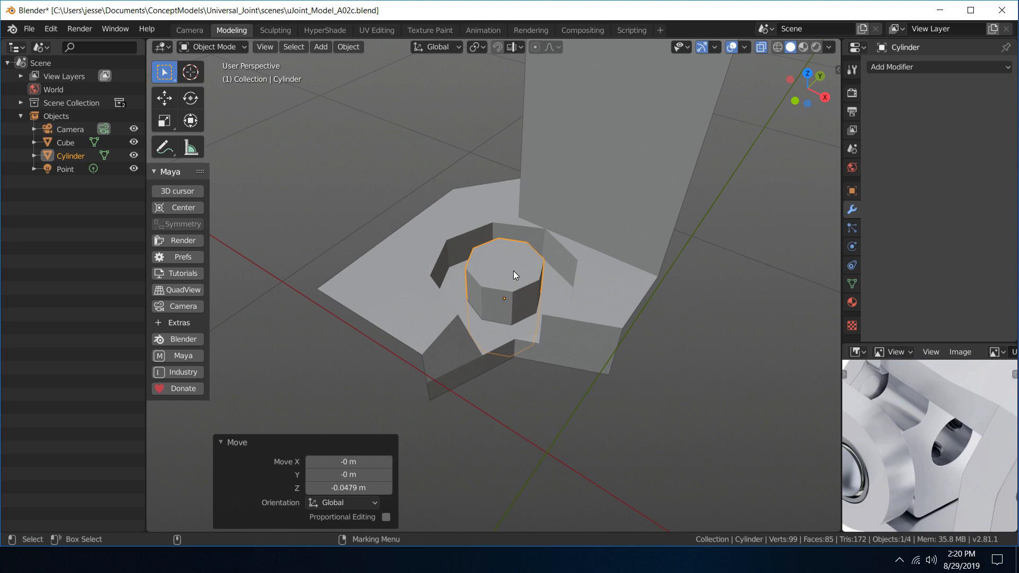
right_click_drag(514, 270, 591, 317)
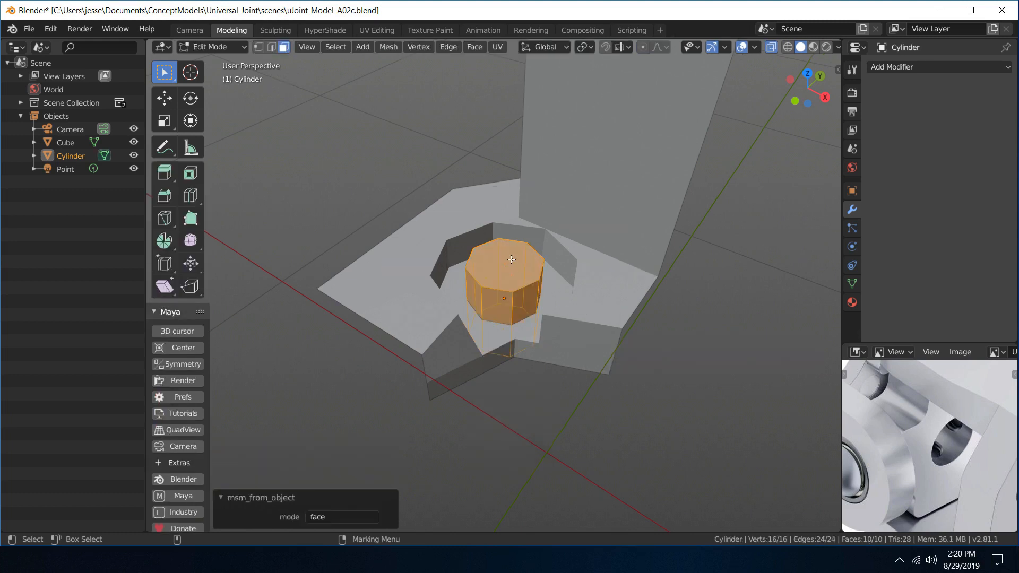
- Delete the top and bottom cap faces of the cylinder so only its side walls remain
left_click(508, 267)
middle_click_drag(564, 357, 631, 361)
left_click(507, 331, "shift")
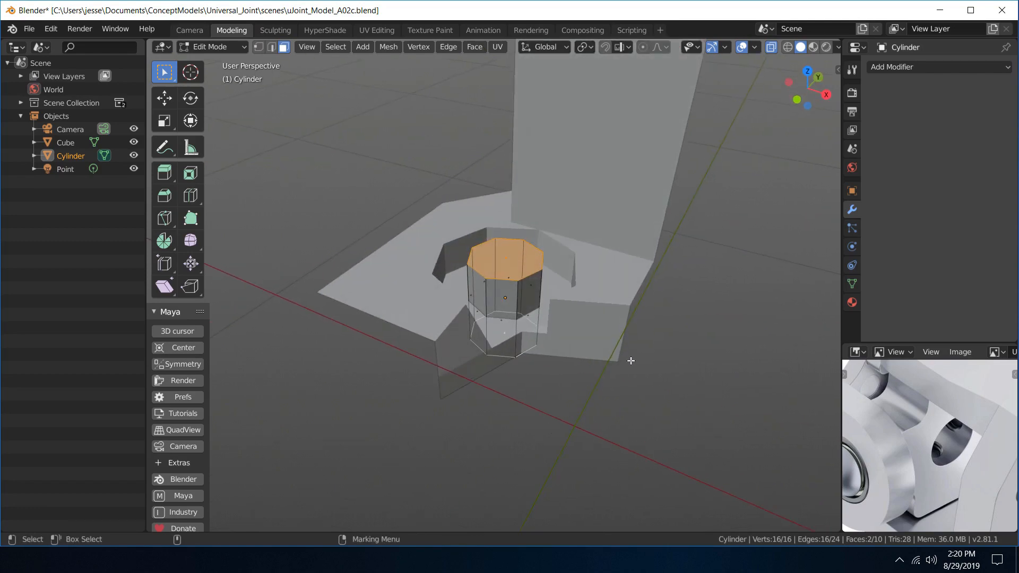
key("Delete")
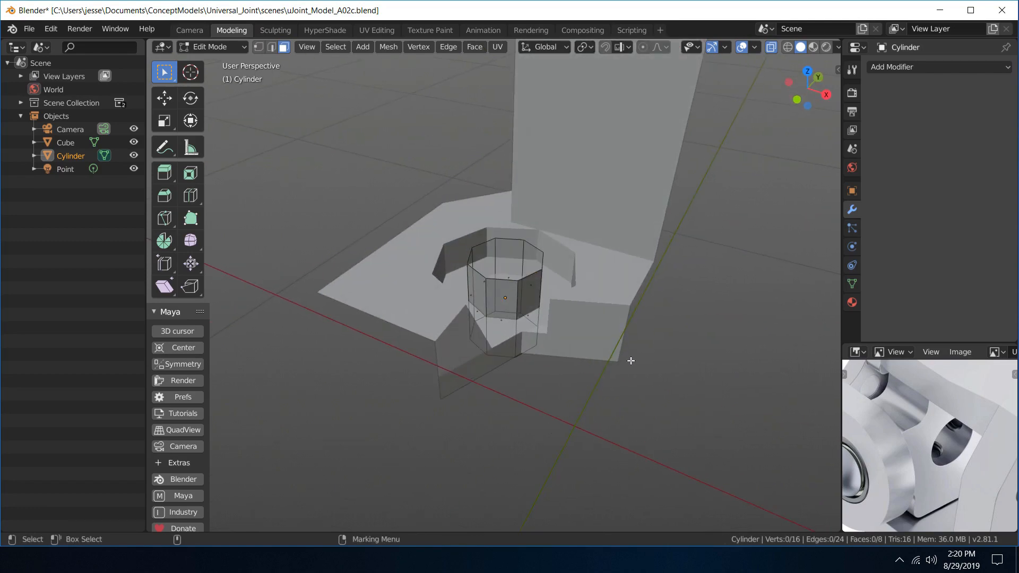
- Open the yoke body for face editing together with the cylinder, clear the selection and save the file
middle_click_drag(630, 359, 584, 303)
scroll(557, 304, "up", 4)
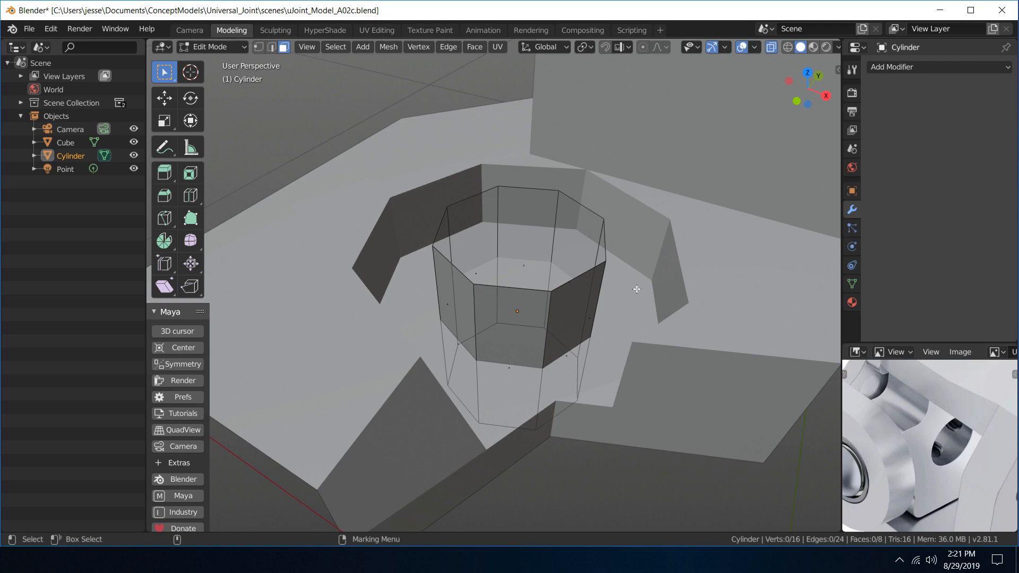
right_click_drag(636, 289, 747, 317)
left_click(680, 278)
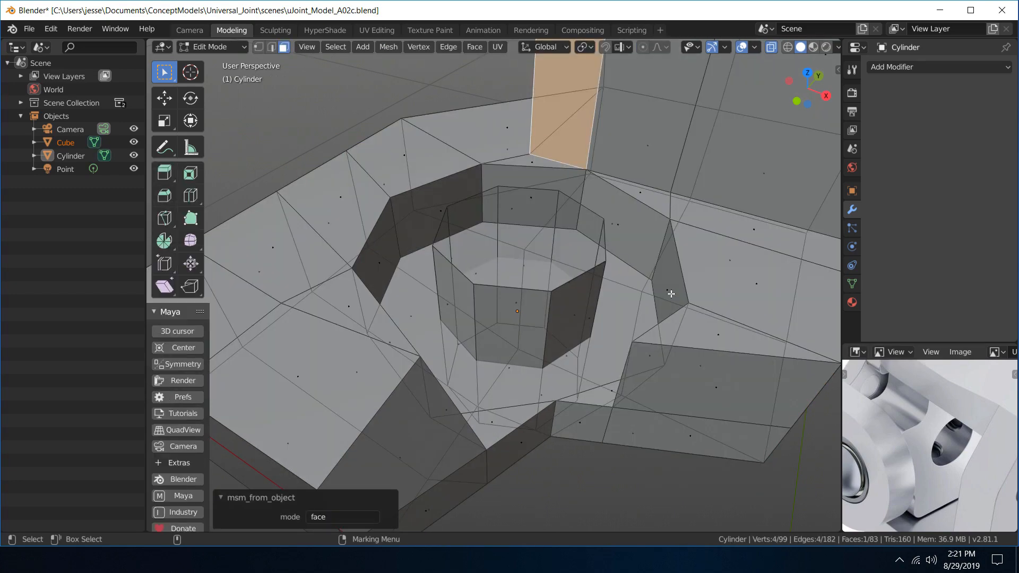
key("alt+a")
key("ctrl+s")
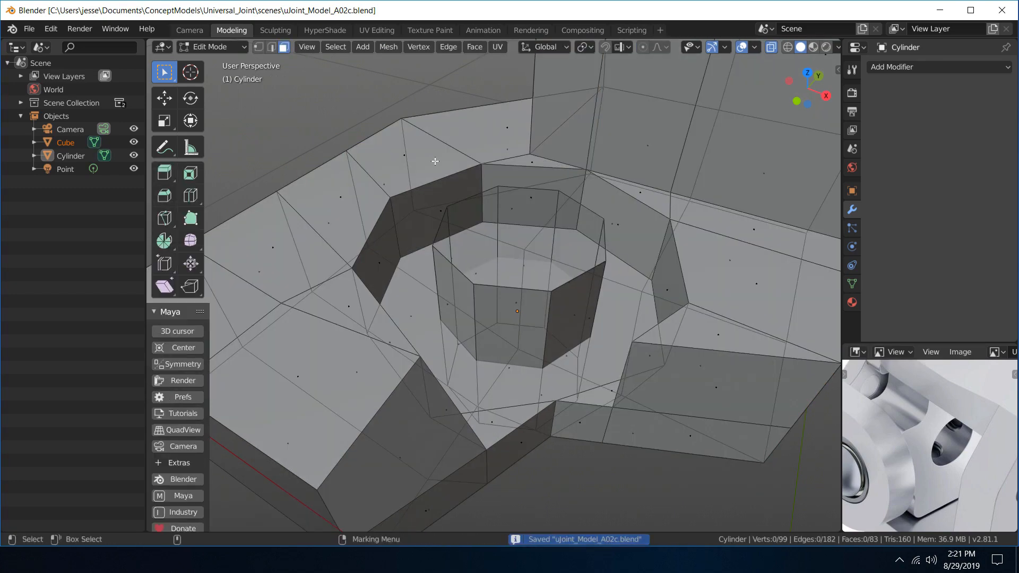
- Duplicate the octagonal recess floor face and move the copy down 0.0911 m in Z
middle_click_drag(435, 160, 384, 279)
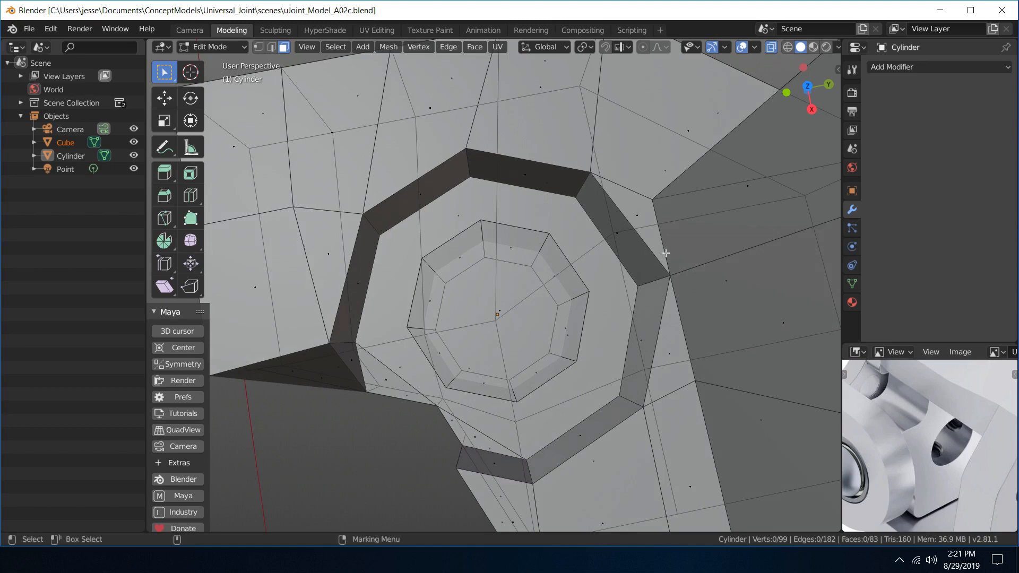
middle_click_drag(528, 193, 435, 269)
middle_click_drag(376, 245, 400, 250)
middle_click_drag(397, 255, 426, 108)
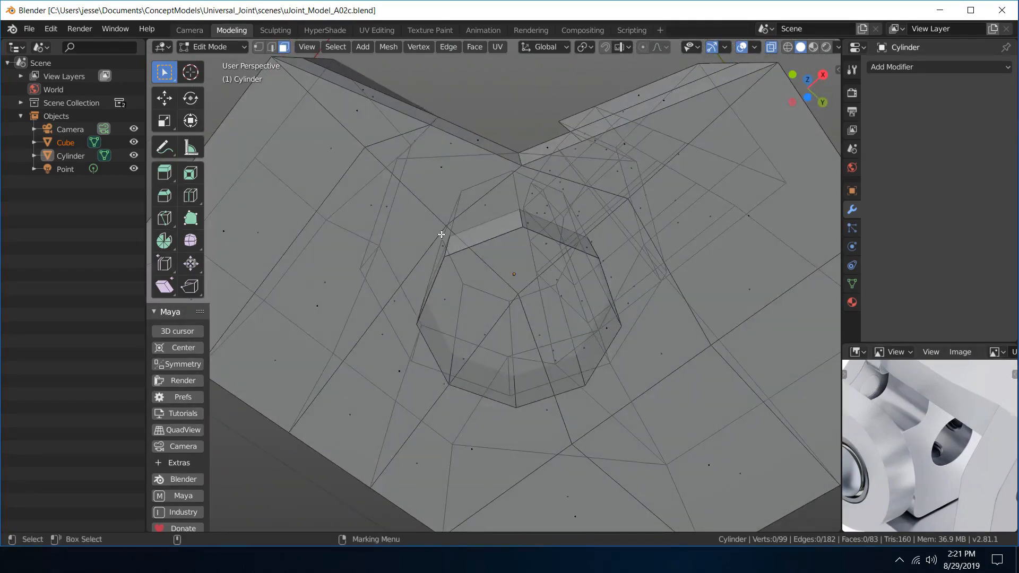
scroll(442, 234, "down", 6)
middle_click_drag(460, 180, 584, 249)
left_click(467, 302)
key("ctrl+z")
left_click(496, 290)
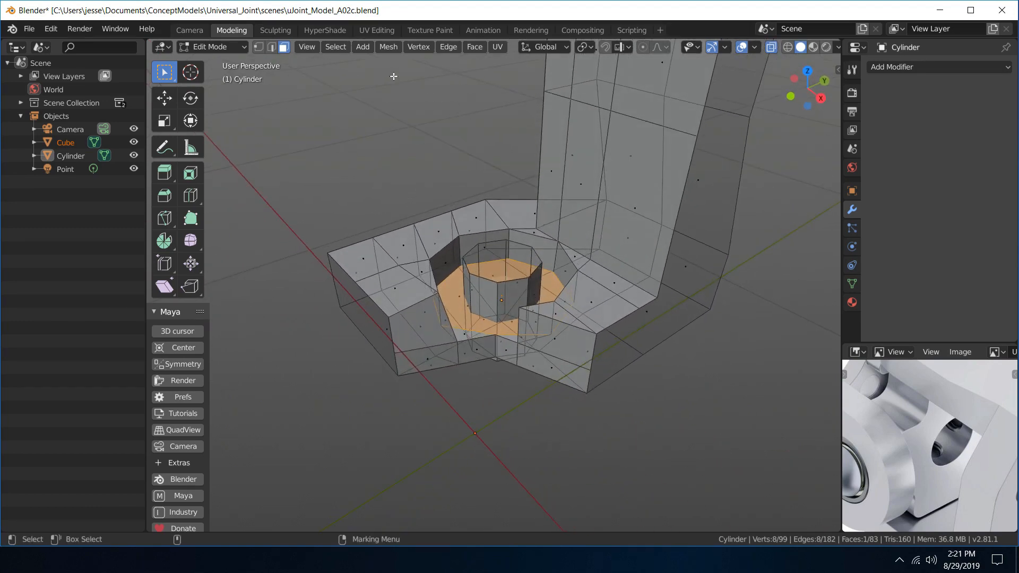
mouse_move(384, 49)
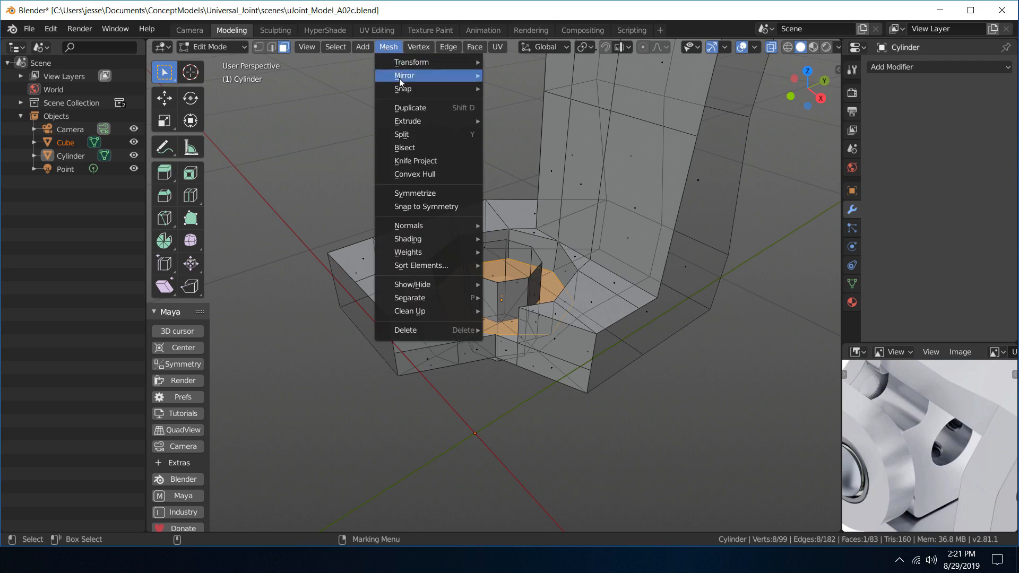
left_click(415, 109)
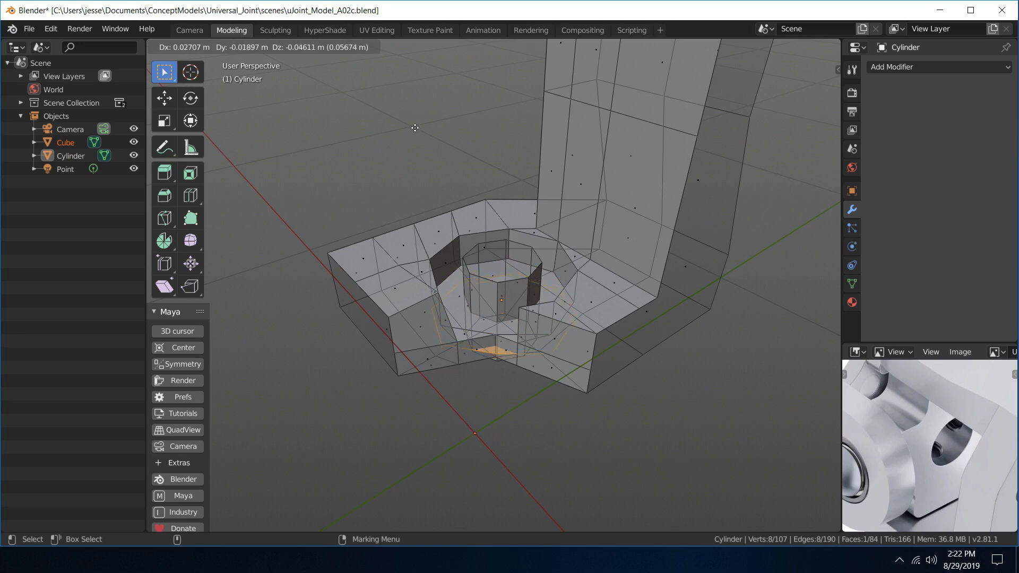
right_click(415, 128)
key("w")
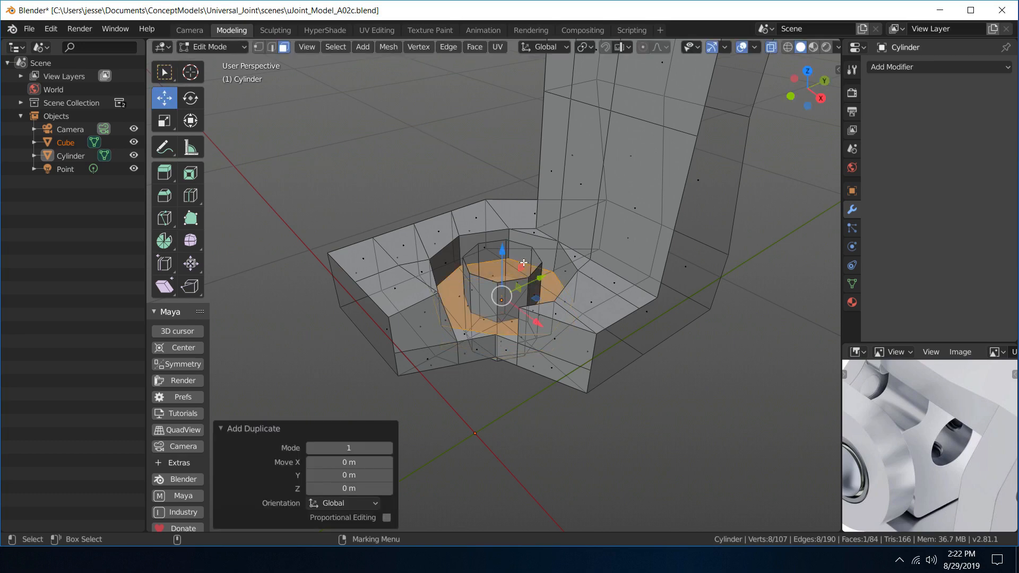
left_click_drag(504, 250, 503, 273)
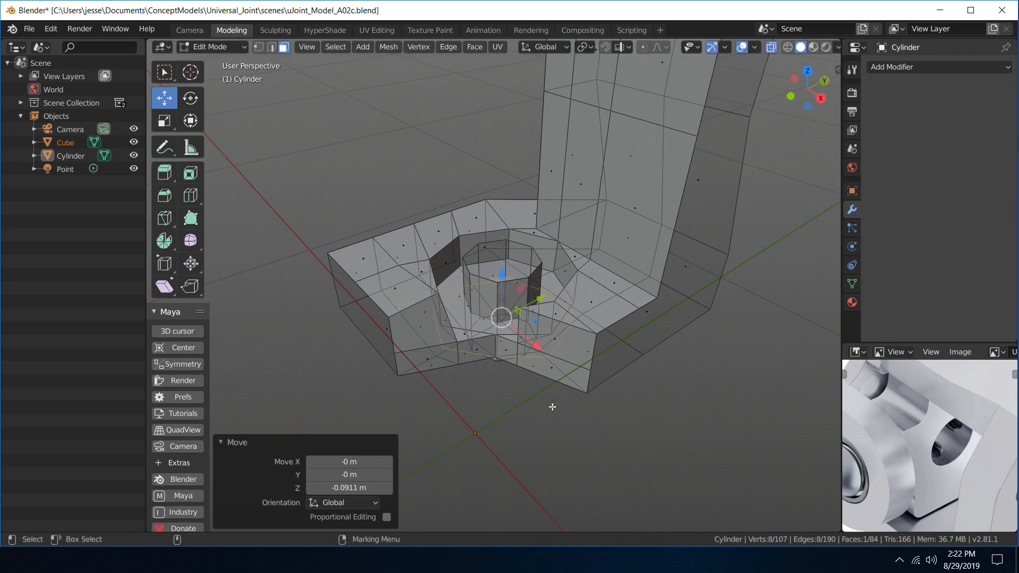
- In the back orthographic view, lower the duplicated octagonal face another 0.00846 m in Z to the underside of the base
scroll(553, 407, "up", 4)
left_click_drag(552, 407, 548, 358, "alt")
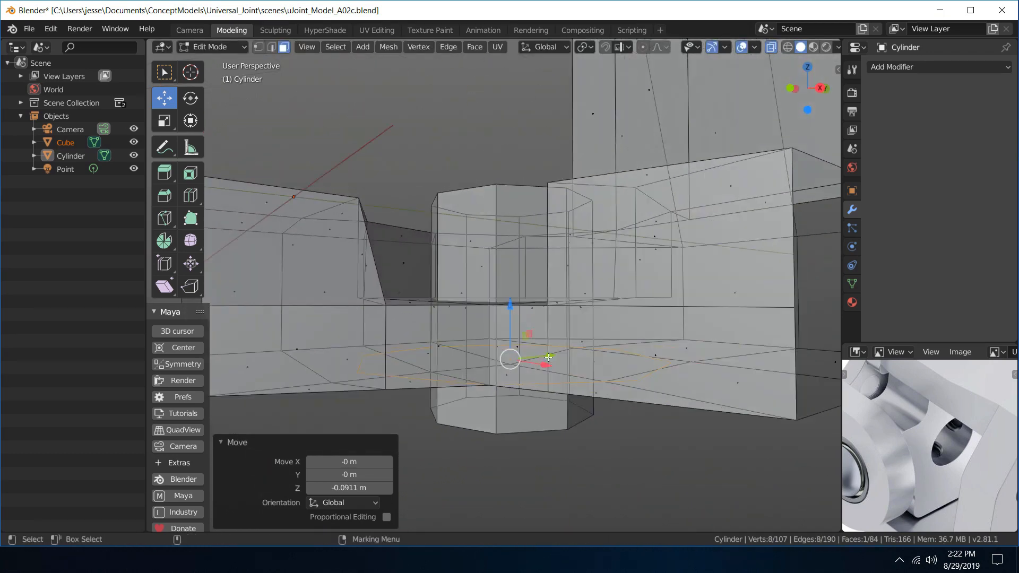
key("grave")
left_click(601, 319)
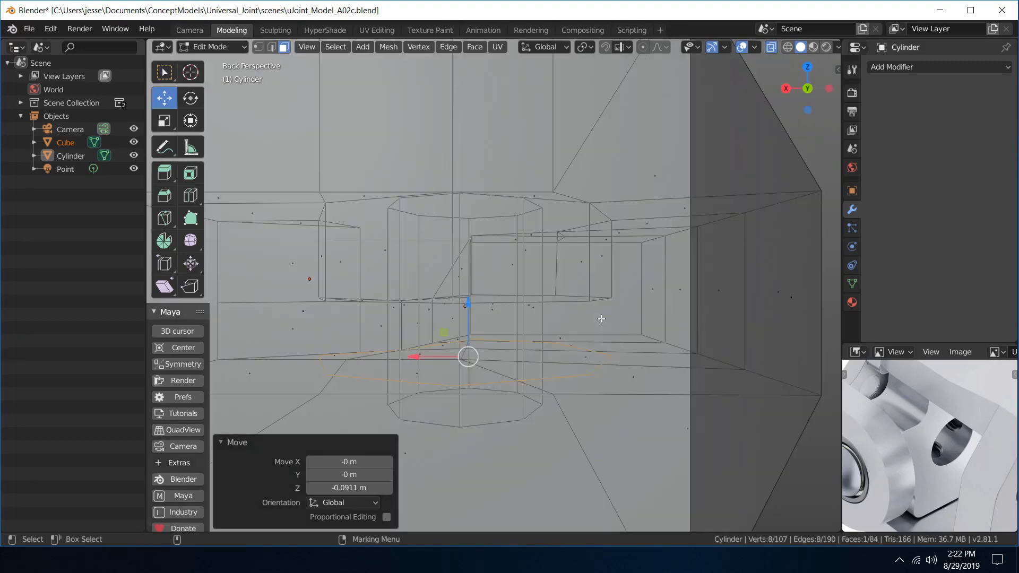
key("grave")
left_click(484, 362)
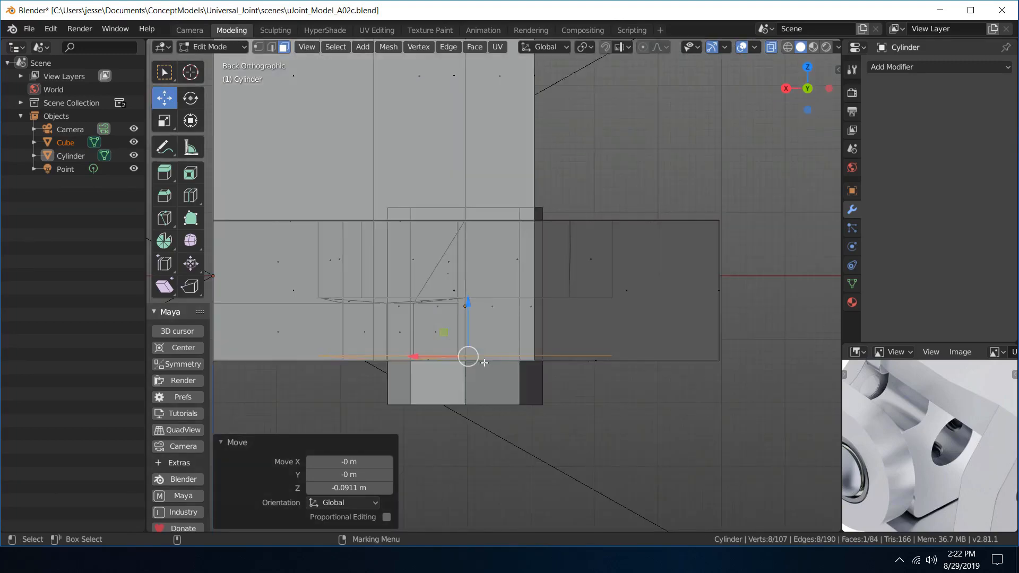
middle_click_drag(579, 416, 627, 413, "alt")
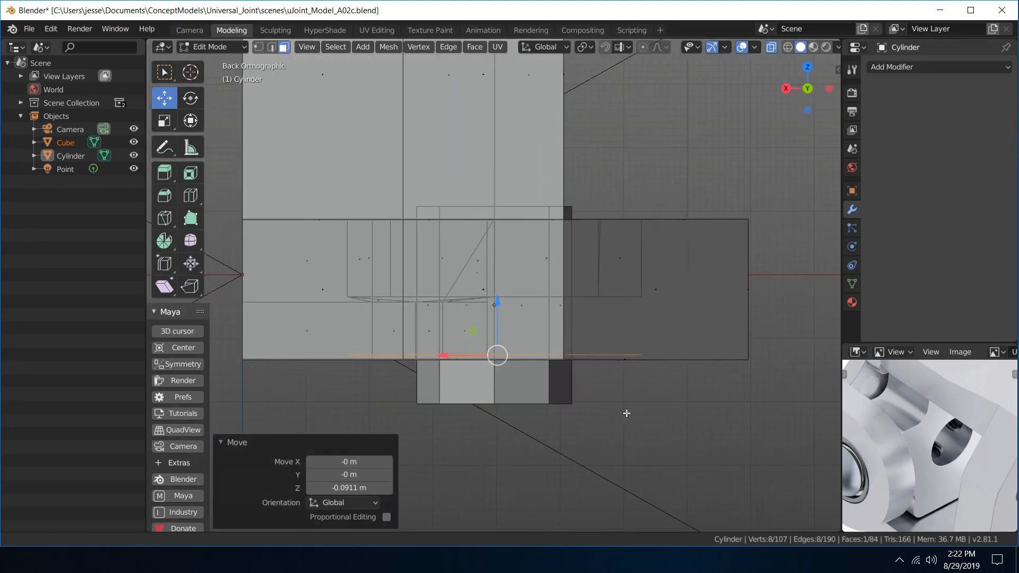
scroll(557, 350, "up", 4)
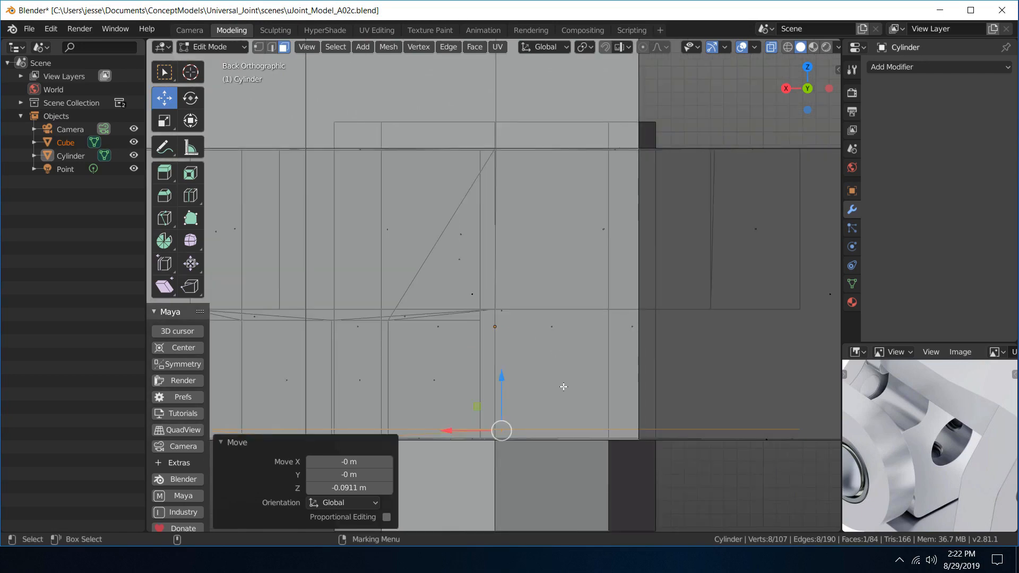
middle_click_drag(564, 387, 544, 256, "alt")
left_click_drag(515, 261, 516, 274)
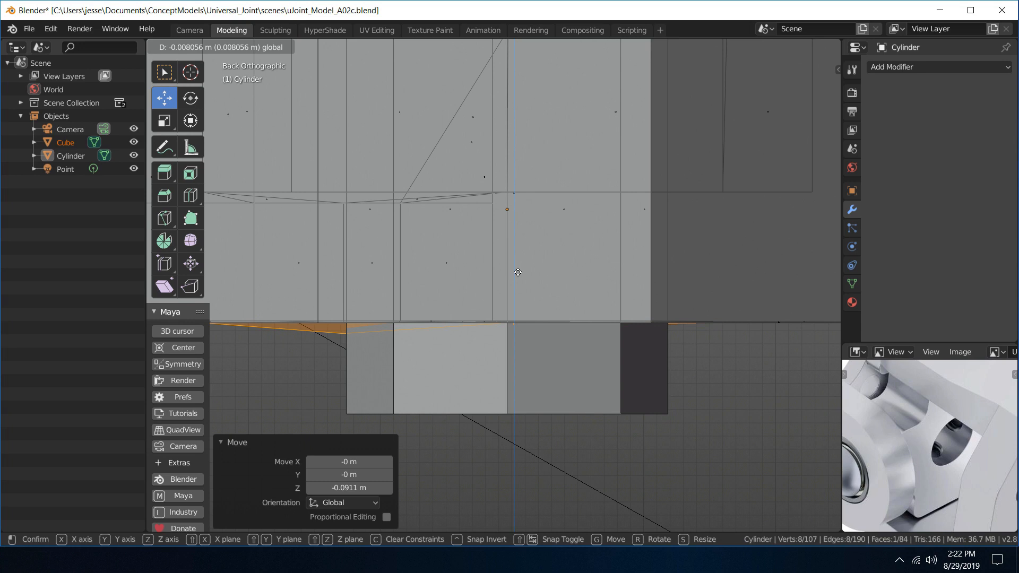
left_click_drag(520, 273, 520, 274)
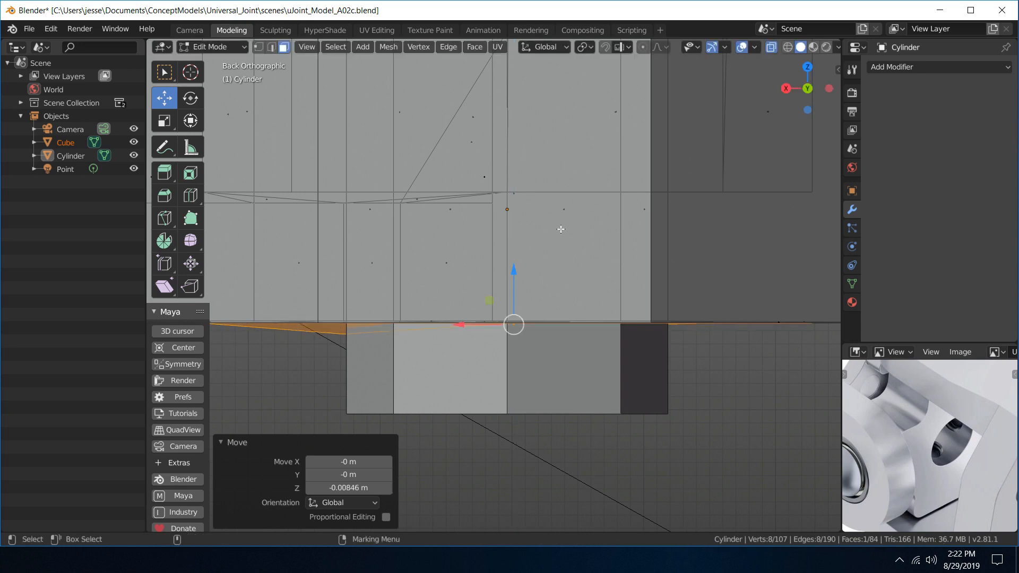
- Flatten the duplicated face by scaling it in Z, ending with a factor of -0.231, and raise it 0.00201 m in Z
middle_click_drag(561, 229, 652, 241, "shift")
key("r")
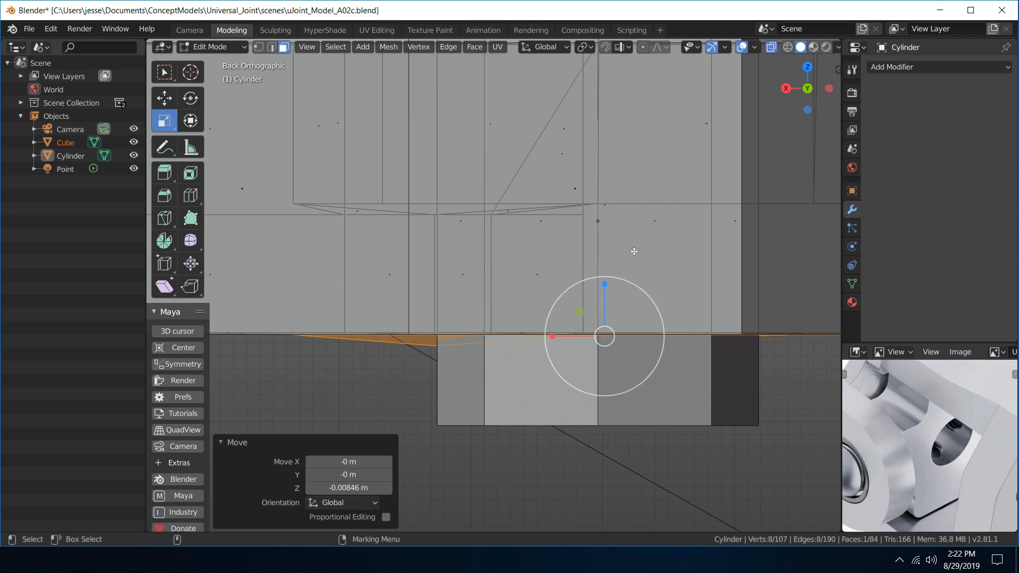
left_click_drag(605, 283, 605, 289)
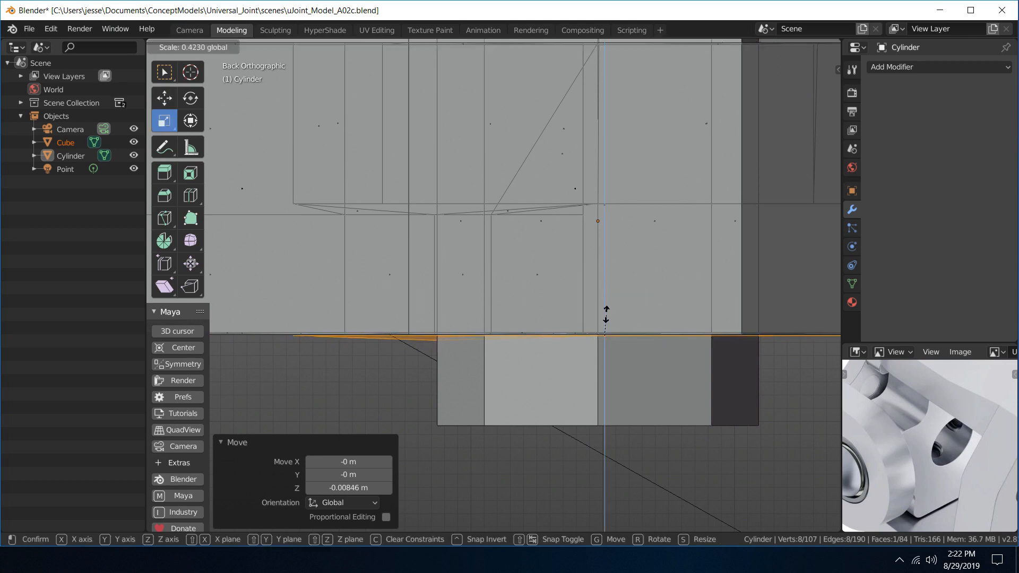
left_click_drag(605, 335, 616, 324)
middle_click_drag(616, 325, 565, 310, "alt")
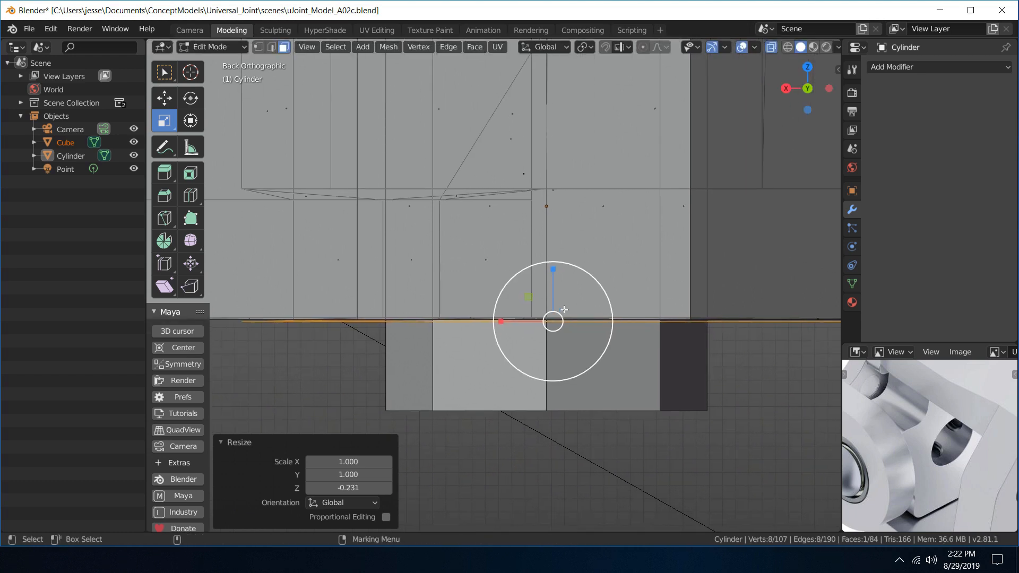
key("w")
left_click_drag(556, 266, 560, 260)
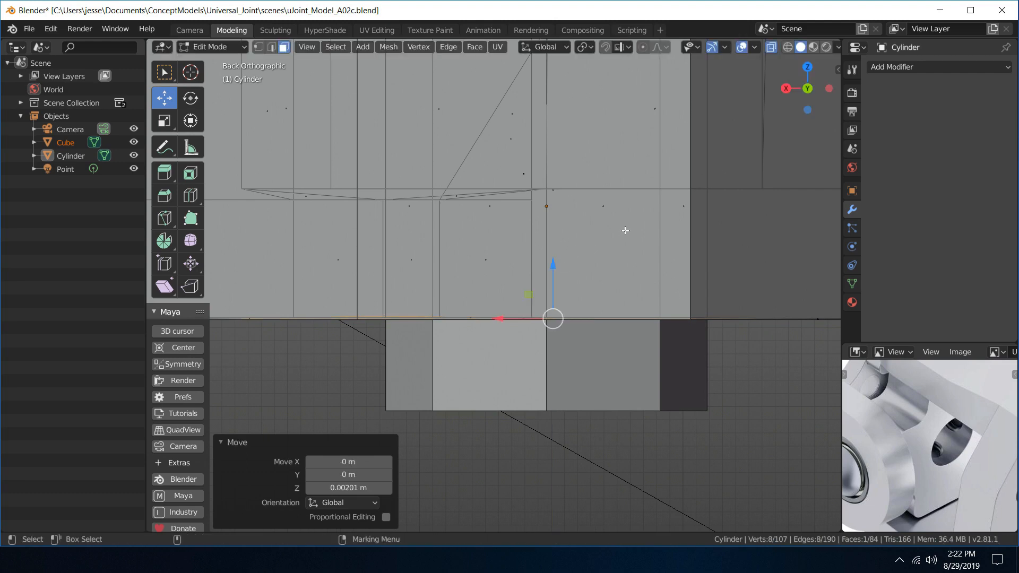
- Return to a perspective view of the base's underside and clear the selection of the duplicated octagonal face
key("space")
left_click(562, 271)
left_click_drag(547, 227, 521, 230, "alt")
scroll(533, 150, "down", 8)
scroll(533, 151, "up", 4)
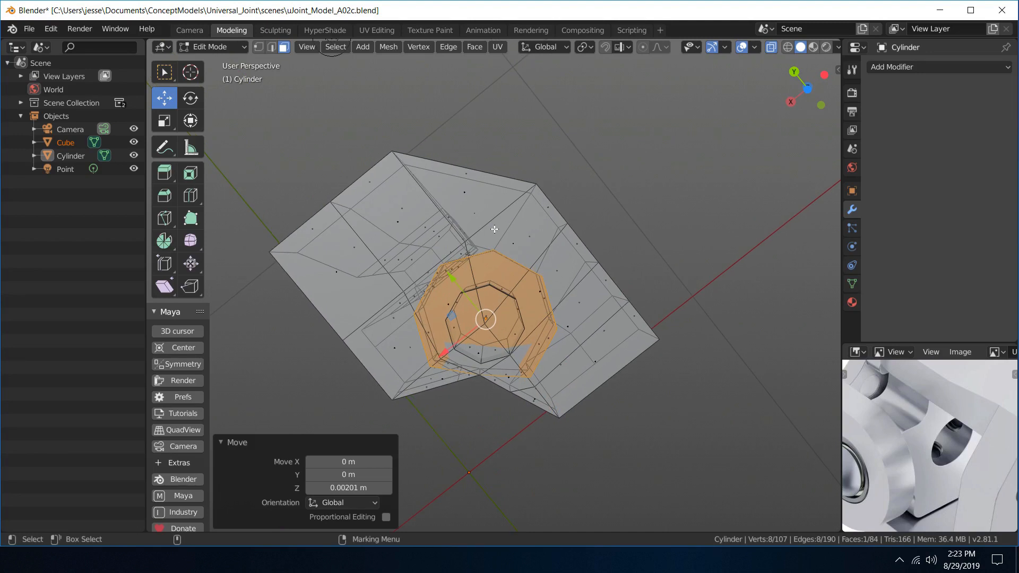
right_click(494, 229)
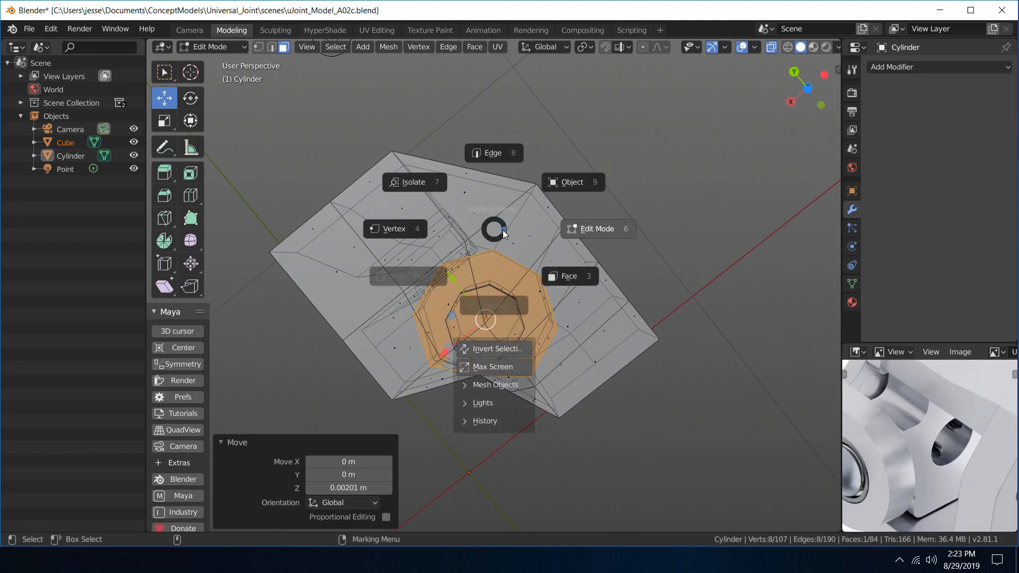
right_click(477, 230)
left_click_drag(533, 200, 534, 220, "alt")
right_click(534, 221)
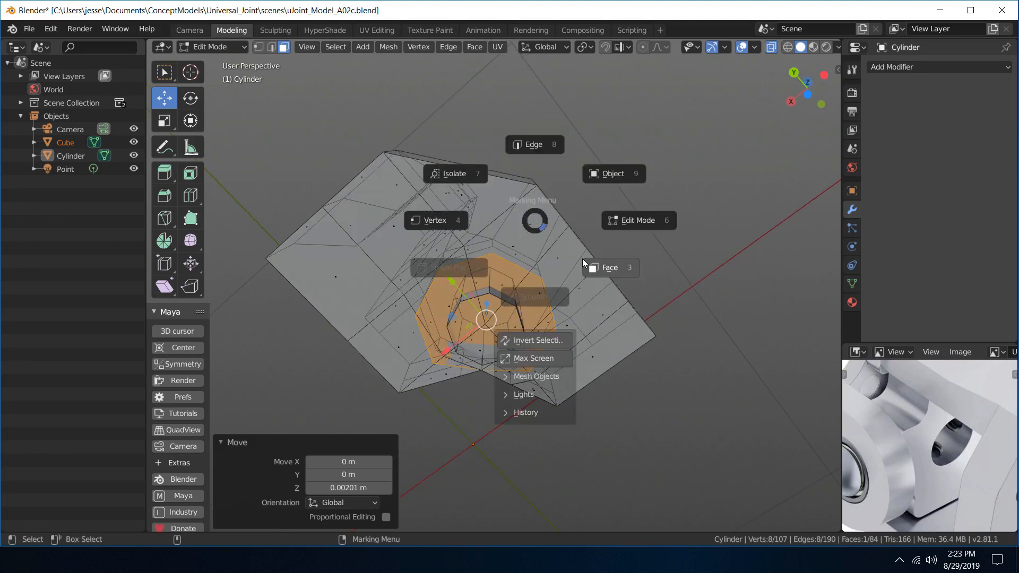
right_click_drag(582, 263, 589, 266)
left_click(639, 251)
- Add one centred loop cut with factor 0 along the base's underside, across the edge of the octagonal face
key("ctrl+r")
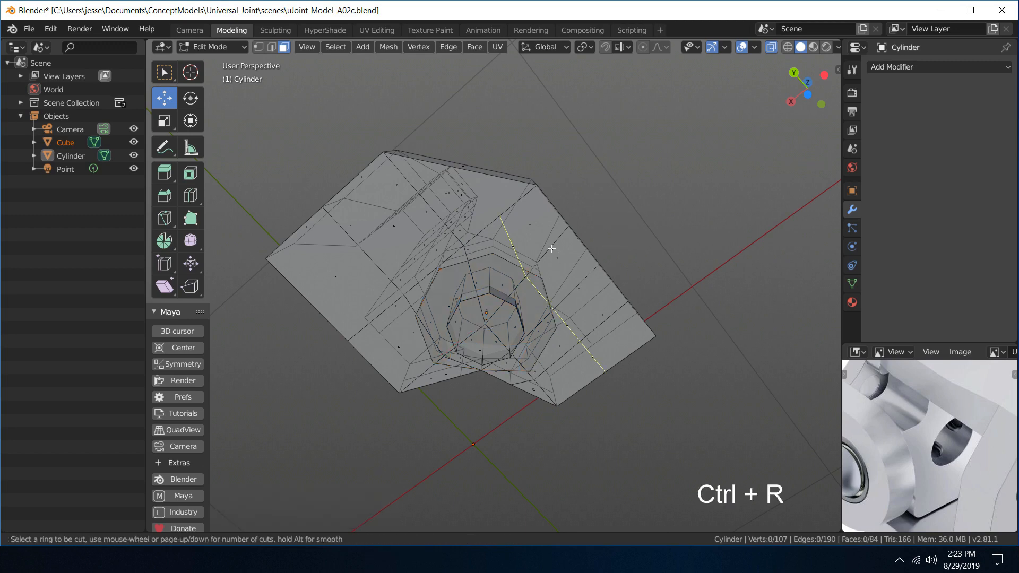
left_click(552, 249)
key("Escape")
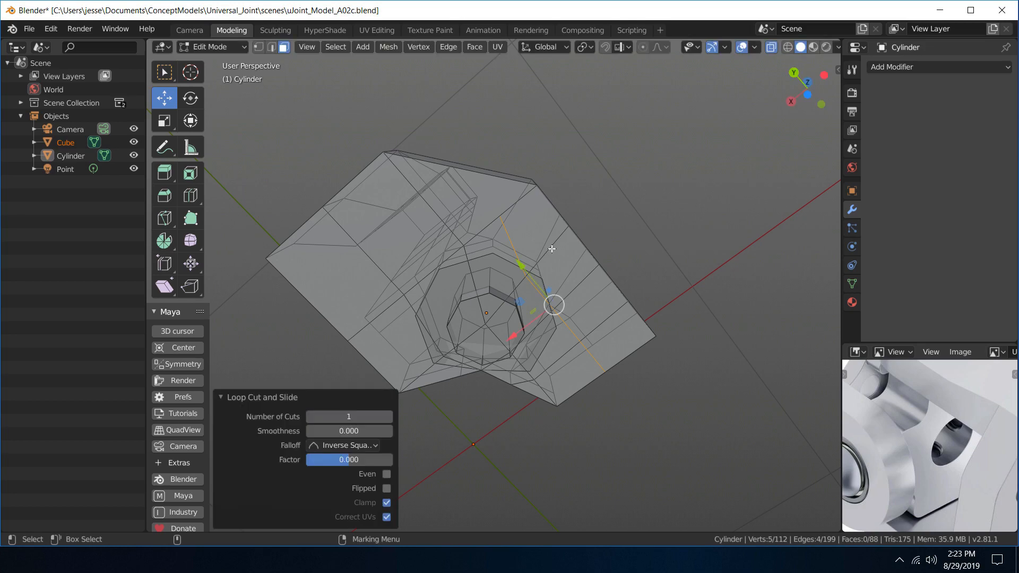
- Select the new loop's vertex beside the octagonal outline on the underside and move it -0.0493 m in X
left_click_drag(638, 183, 665, 170, "alt")
mouse_move(603, 203)
left_mouse_down("alt")
mouse_move(614, 198)
mouse_move(588, 205)
left_mouse_up("alt")
right_click_drag(588, 205, 501, 270, "alt")
left_click(559, 264)
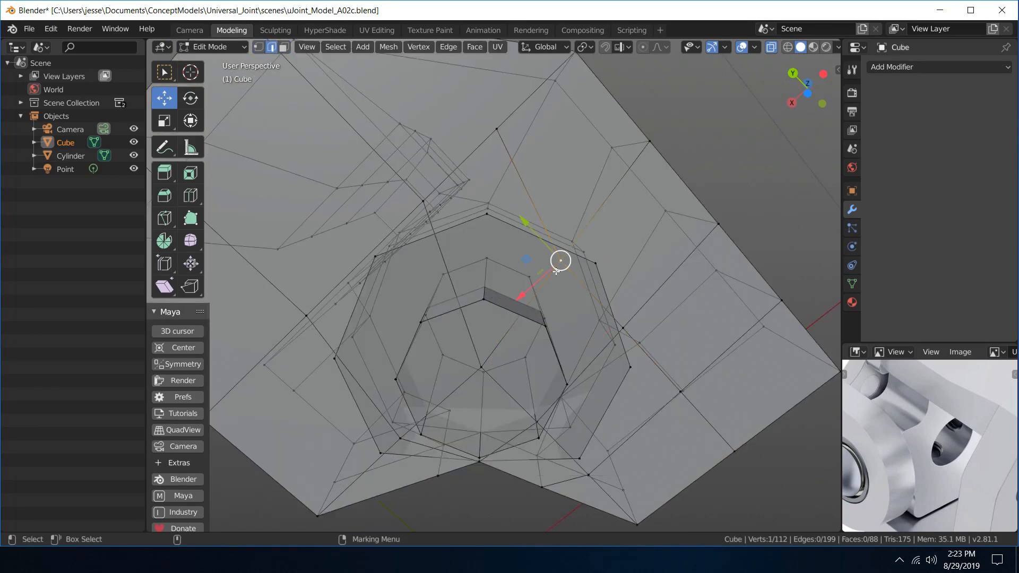
left_click_drag(524, 291, 541, 286)
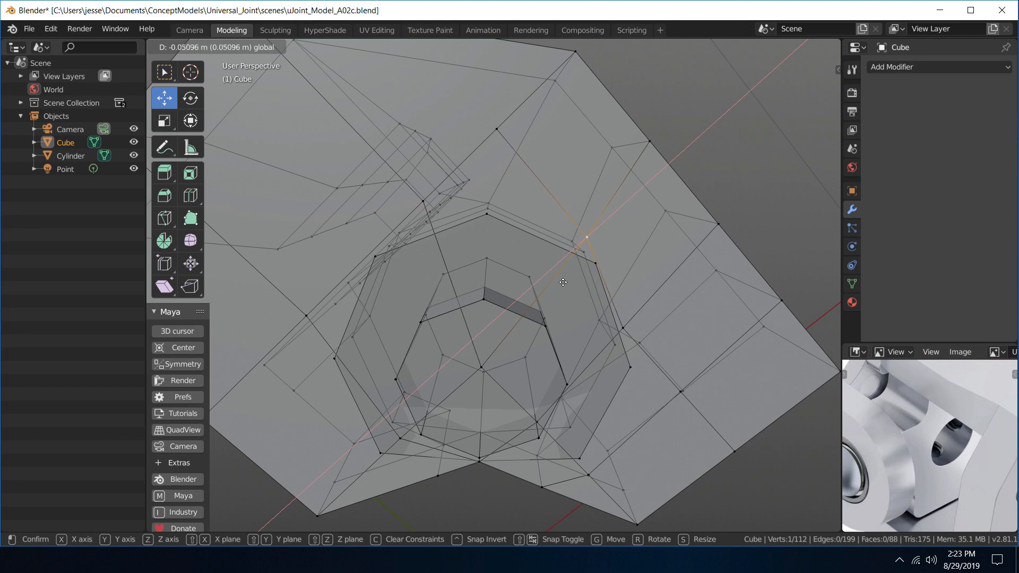
left_click_drag(563, 282, 561, 282)
- Align the selected vertex with the octagon's nearby corner by shifting it in Y and 0.0102 m in X
middle_click_drag(562, 282, 479, 190)
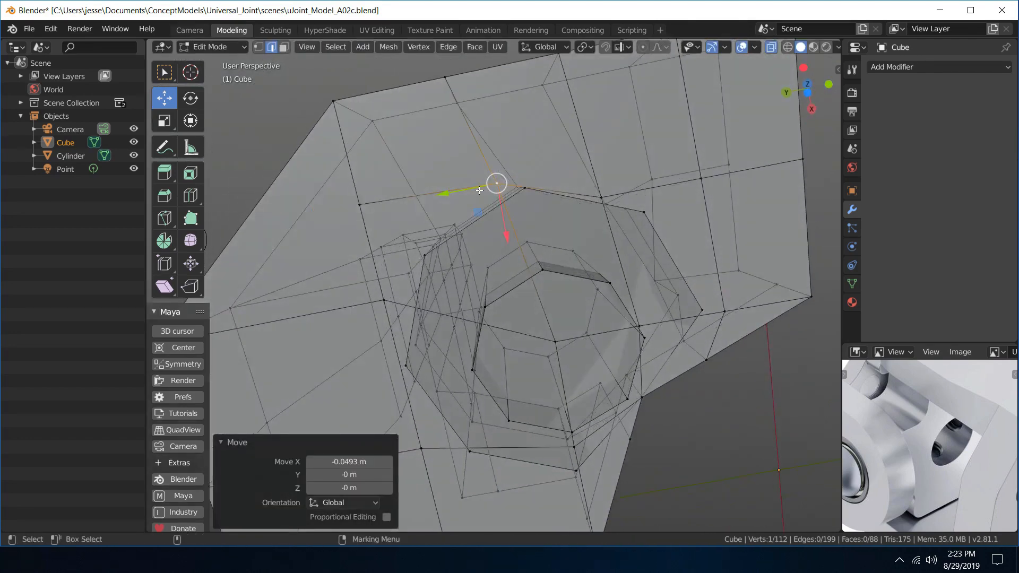
left_click_drag(447, 191, 475, 190)
left_click_drag(539, 228, 538, 236)
middle_click_drag(539, 235, 646, 202)
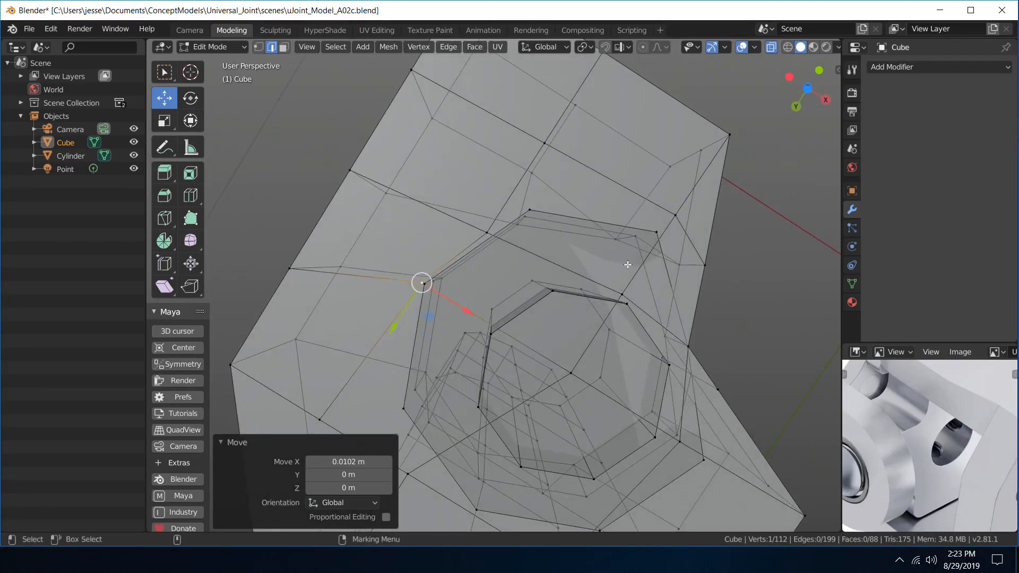
middle_click_drag(628, 264, 550, 195)
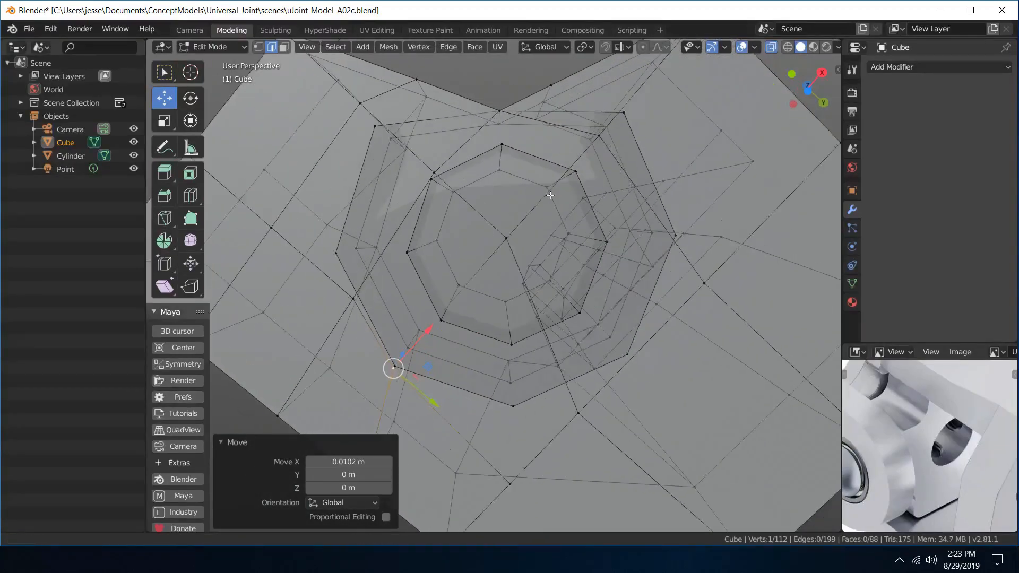
scroll(550, 195, "down", 7)
middle_click_drag(520, 232, 503, 374)
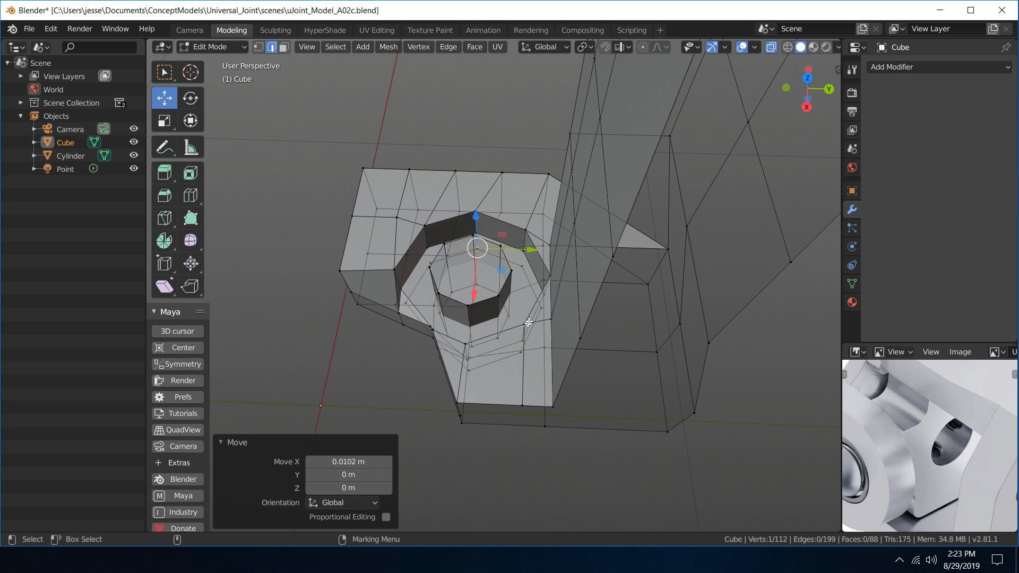
middle_click_drag(528, 322, 529, 157)
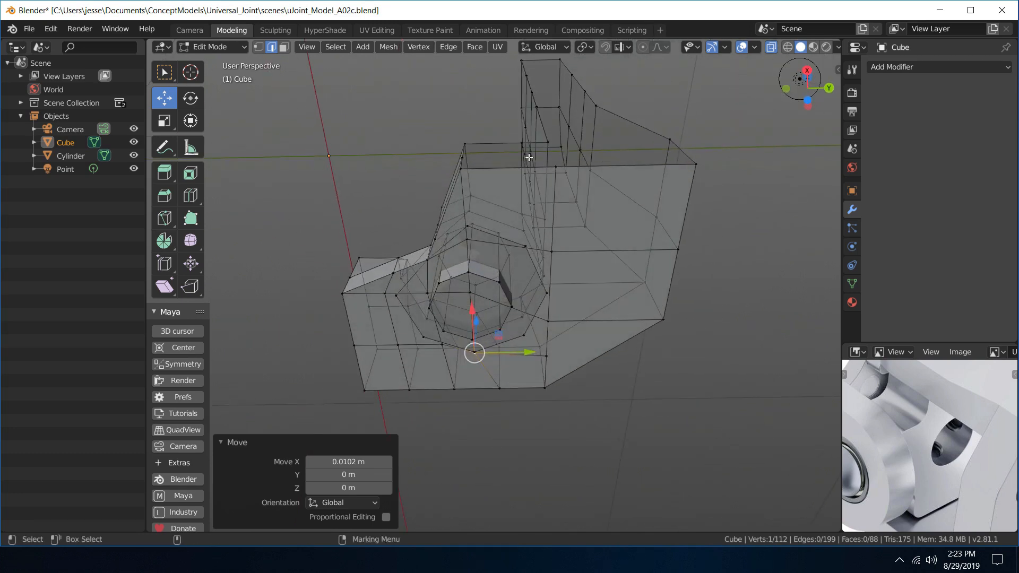
- Delete the base's narrow outer side face and the underside face bordering the octagonal outline
middle_click_drag(550, 248, 769, 212)
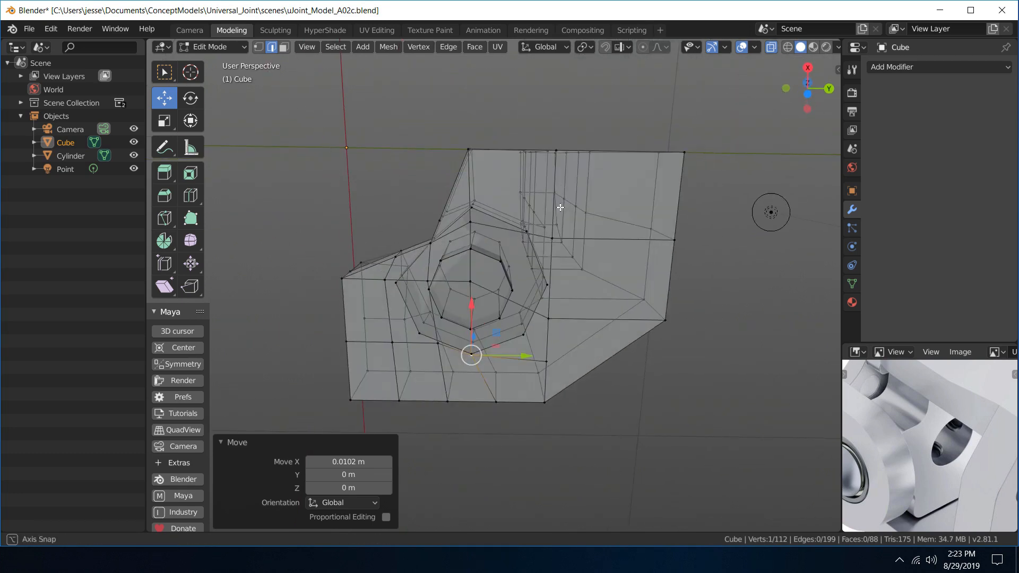
middle_click_drag(576, 245, 505, 281)
middle_click_drag(541, 101, 536, 155)
right_click_drag(514, 192, 577, 237)
middle_click_drag(588, 207, 504, 221)
left_click(487, 202)
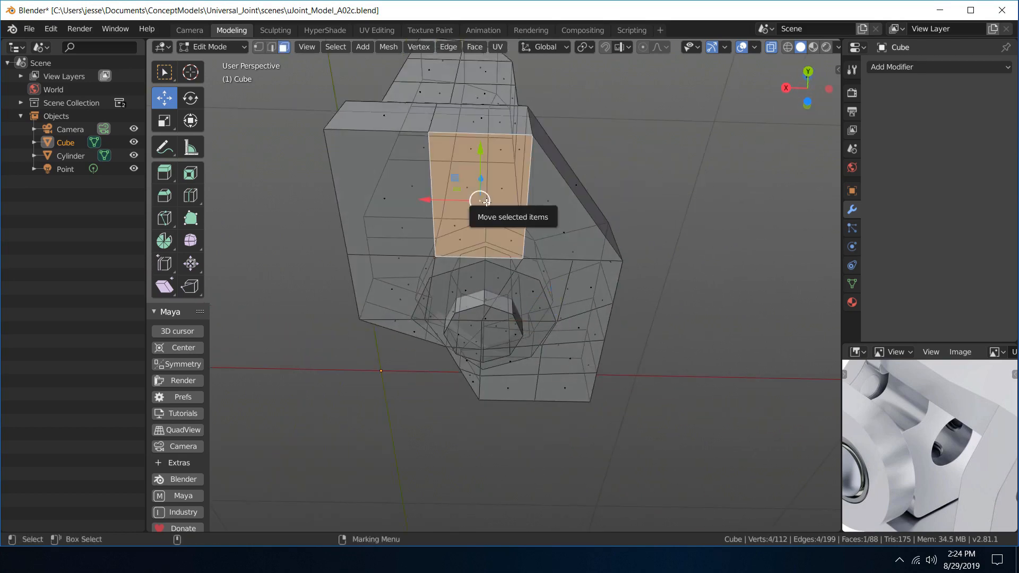
left_click(483, 117)
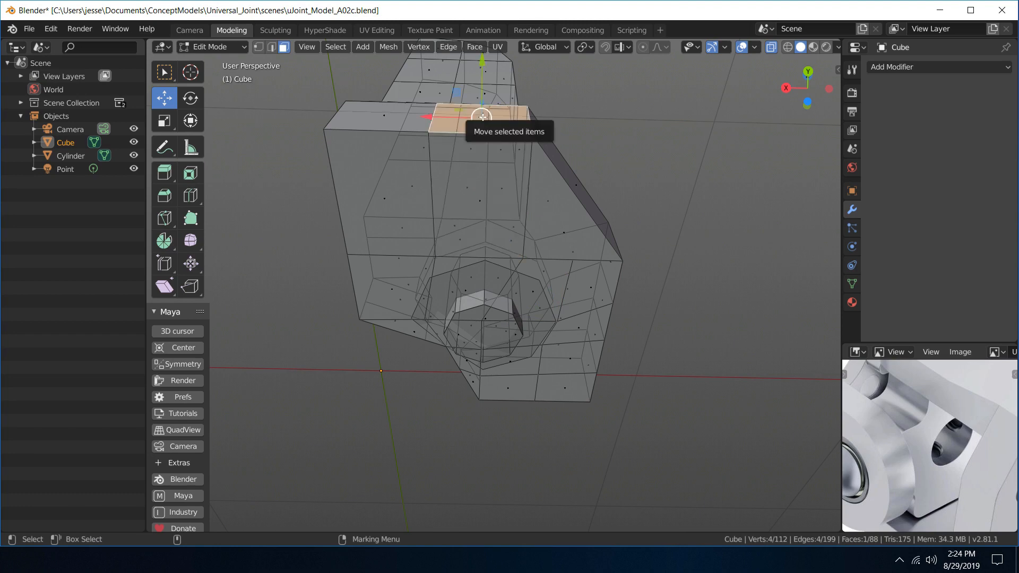
key("q")
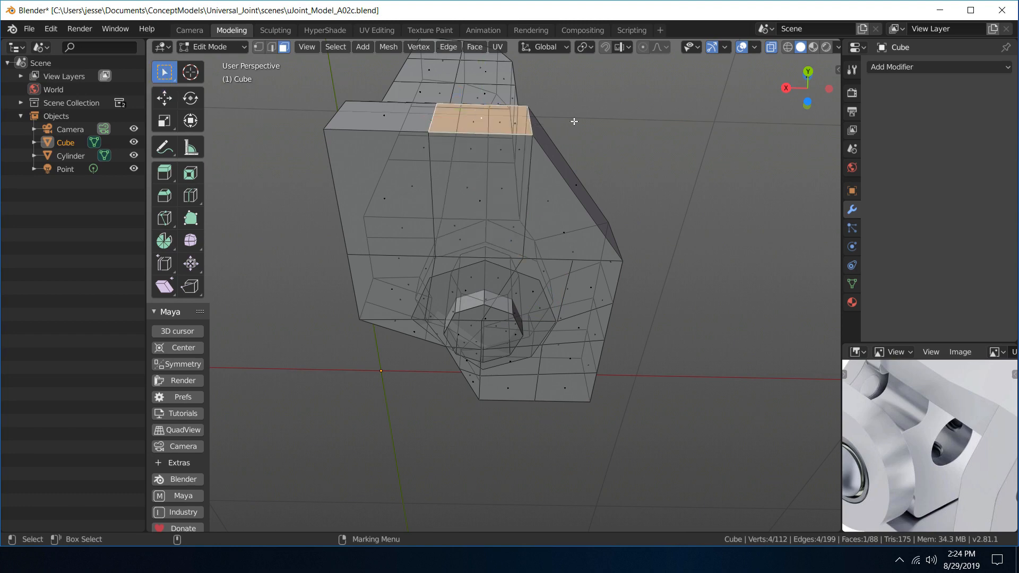
key("Delete")
left_click_drag(567, 131, 500, 240, "alt")
left_click(469, 267)
key("Delete")
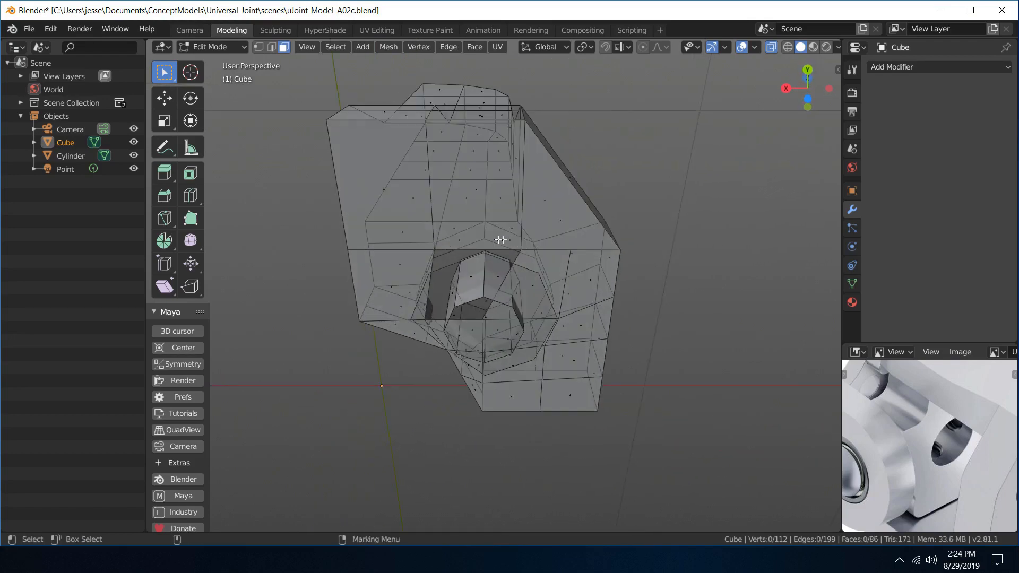
- Add one loop cut with factor -0.161 through the underside face beside the opening and move it 0.00315 m in X
key("ctrl+r")
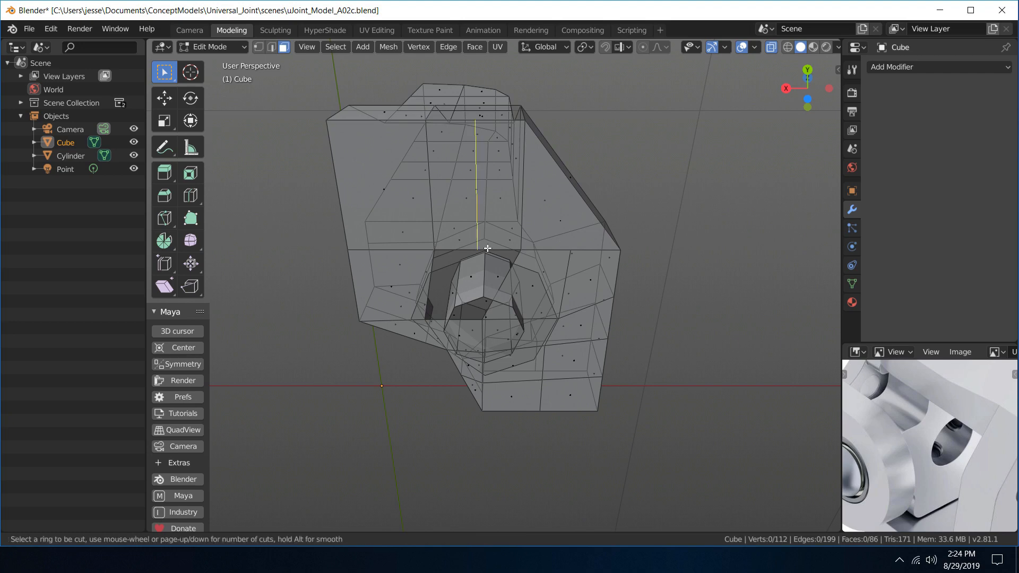
left_click(481, 249)
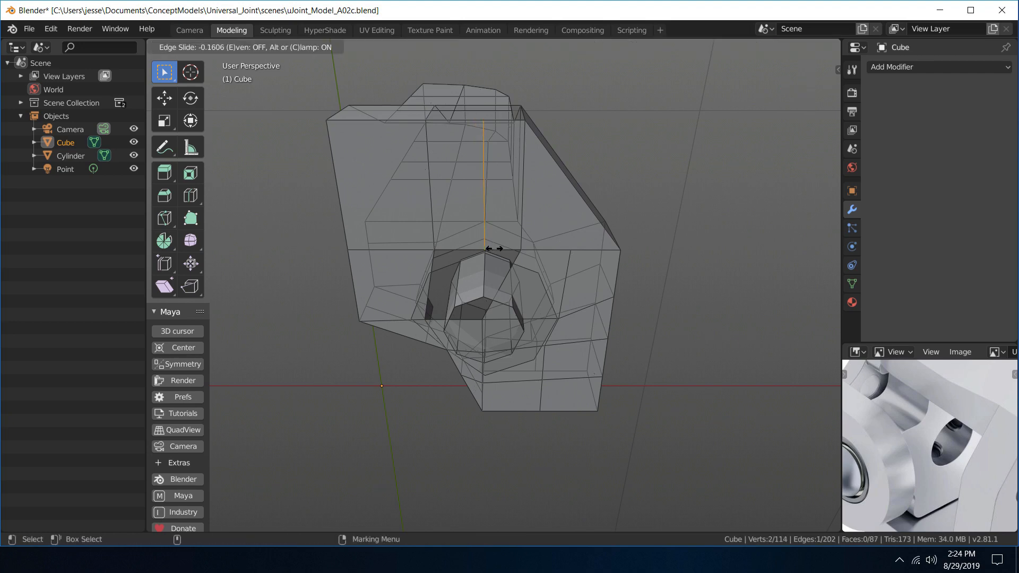
left_click(493, 248)
middle_click_drag(618, 234, 623, 213)
key("w")
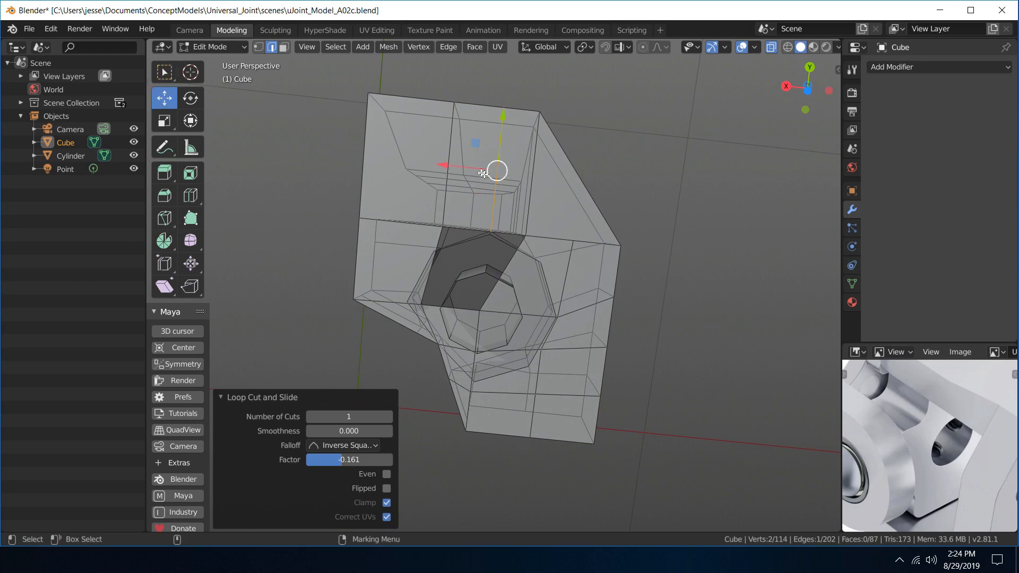
left_click_drag(447, 165, 446, 165)
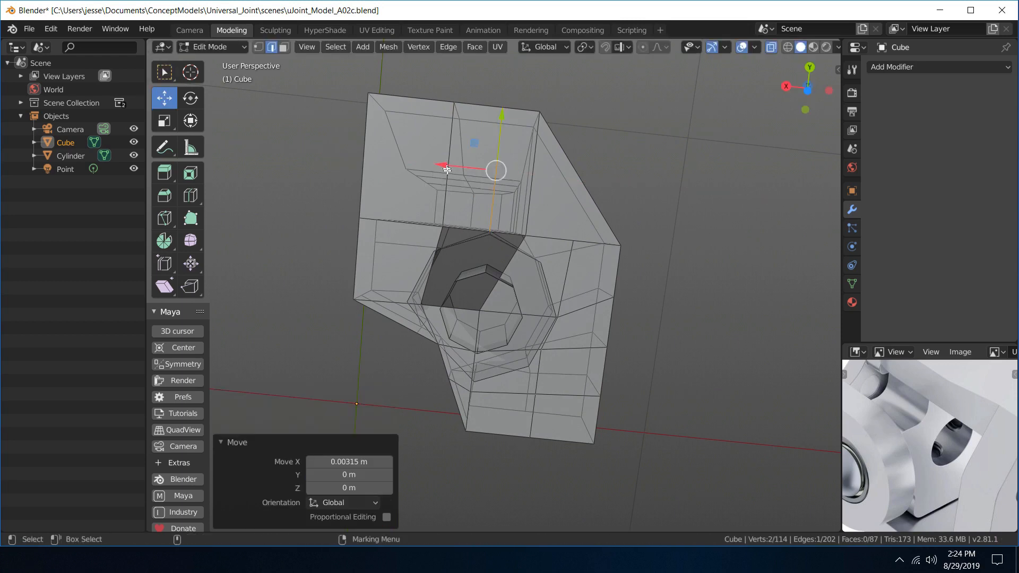
key("q")
- Delete the triangular face and its adjoining larger face beneath the slanted tip on one broad side of the upright arm
middle_click_drag(645, 180, 641, 308)
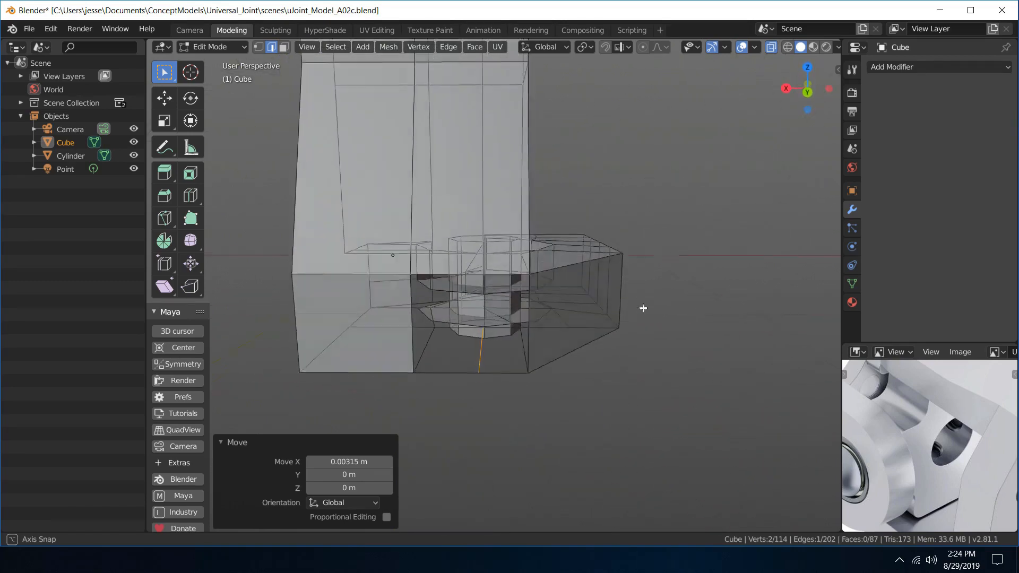
scroll(580, 184, "down", 8)
middle_click_drag(581, 184, 445, 205)
scroll(497, 177, "up", 4)
middle_click_drag(497, 177, 497, 284)
scroll(497, 284, "up", 5)
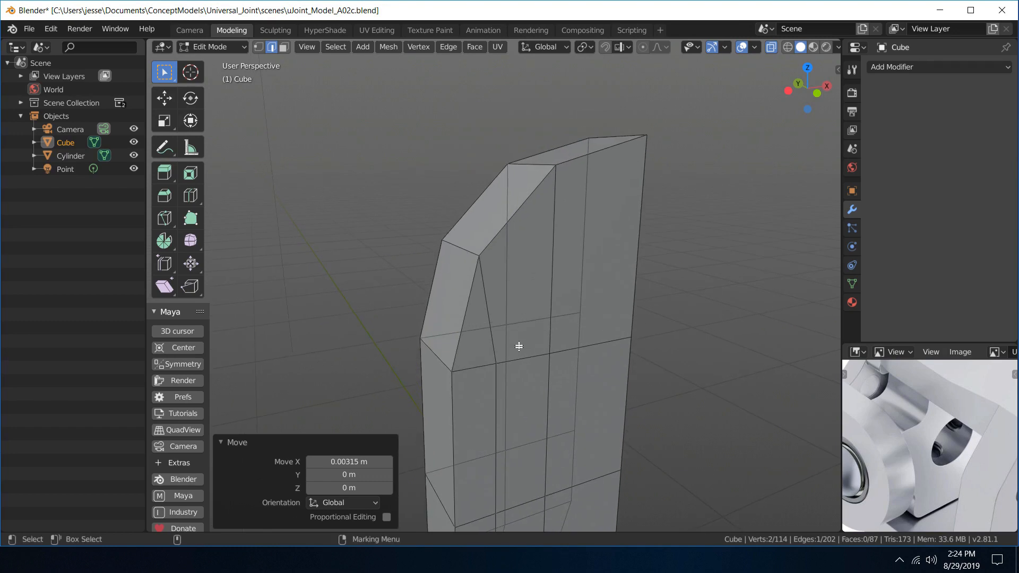
right_click(492, 336)
left_click(537, 375)
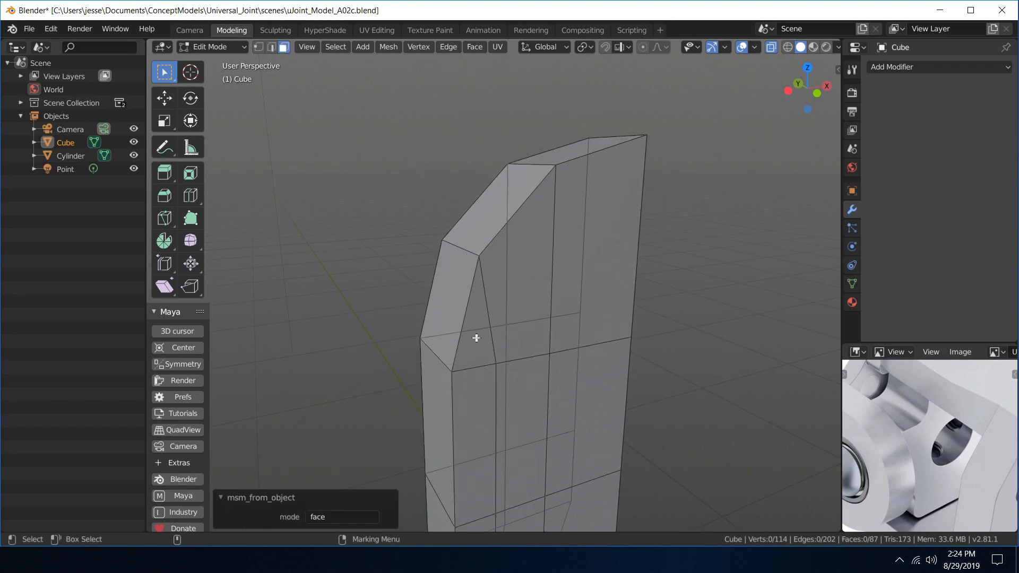
left_click(476, 337)
key("Delete")
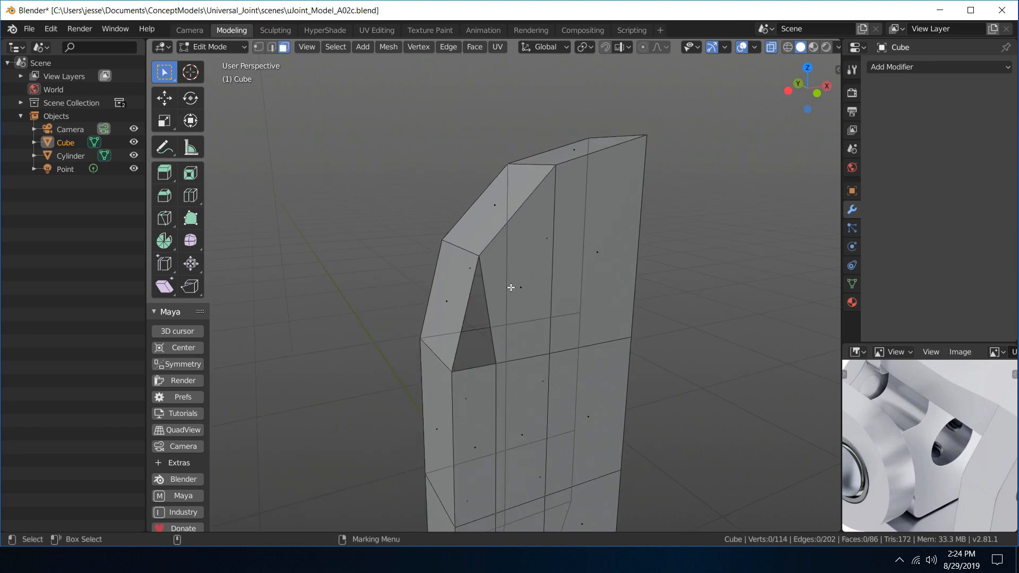
left_click(512, 287)
key("Delete")
- Delete the matching face beneath the slanted tip on the opposite broad side of the upright arm
left_click_drag(524, 296, 558, 262, "alt")
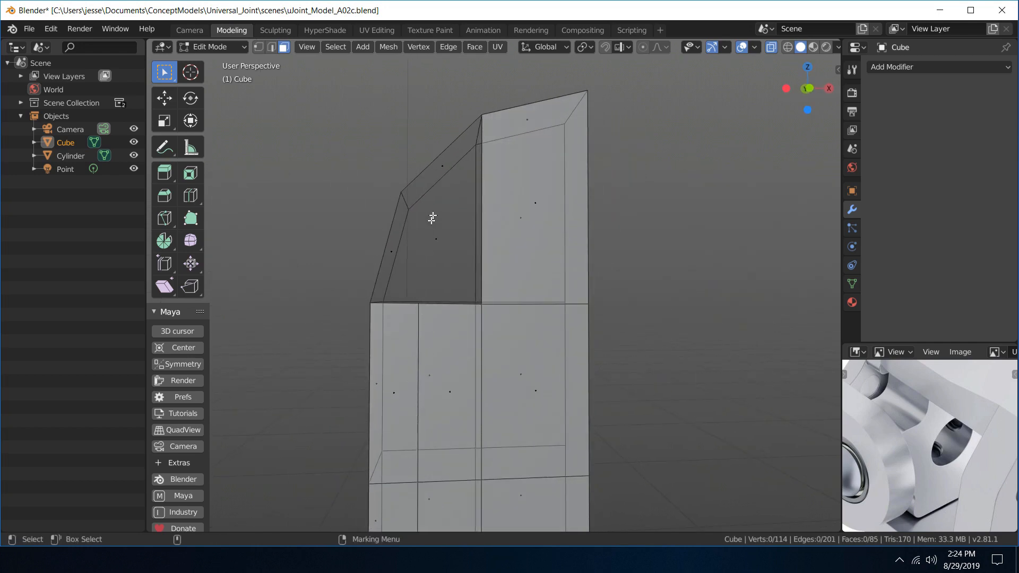
left_click_drag(440, 166, 631, 246, "alt")
left_click(578, 244)
key("Delete")
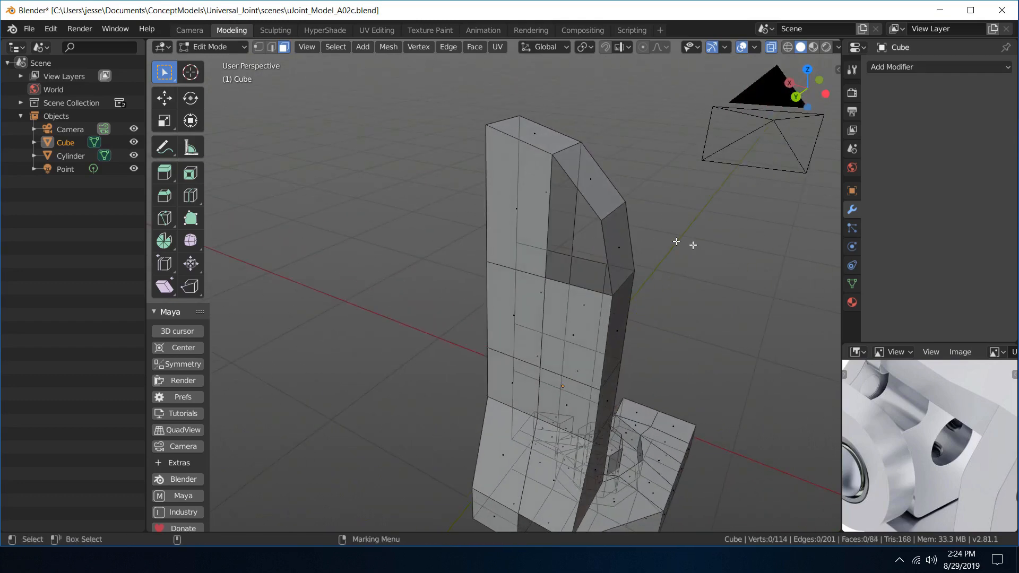
- Add one loop cut with factor 0.484 across the upper slanted face along the arm tip's rim
left_click_drag(724, 242, 553, 223, "alt")
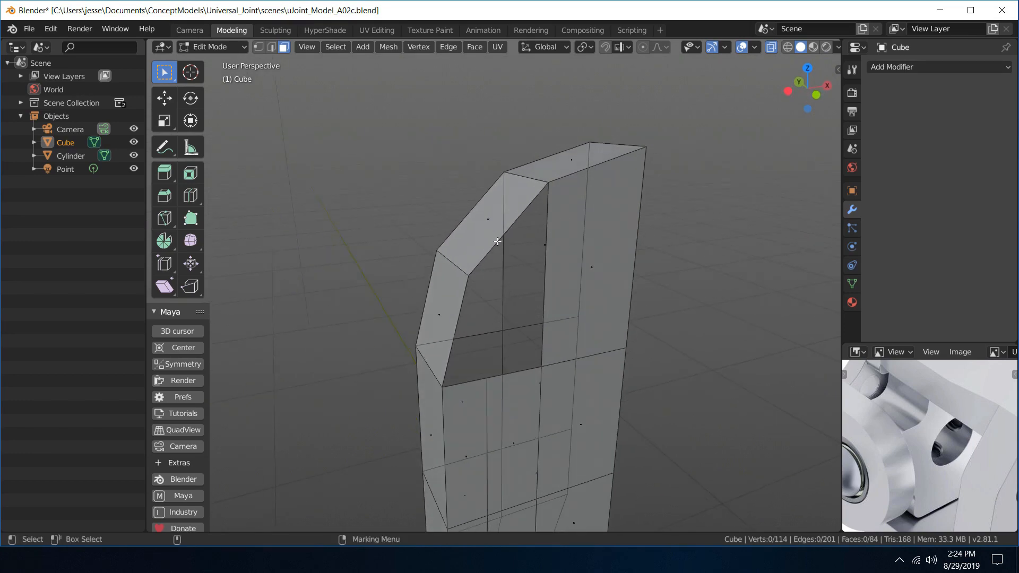
key("ctrl+r")
left_click(498, 241)
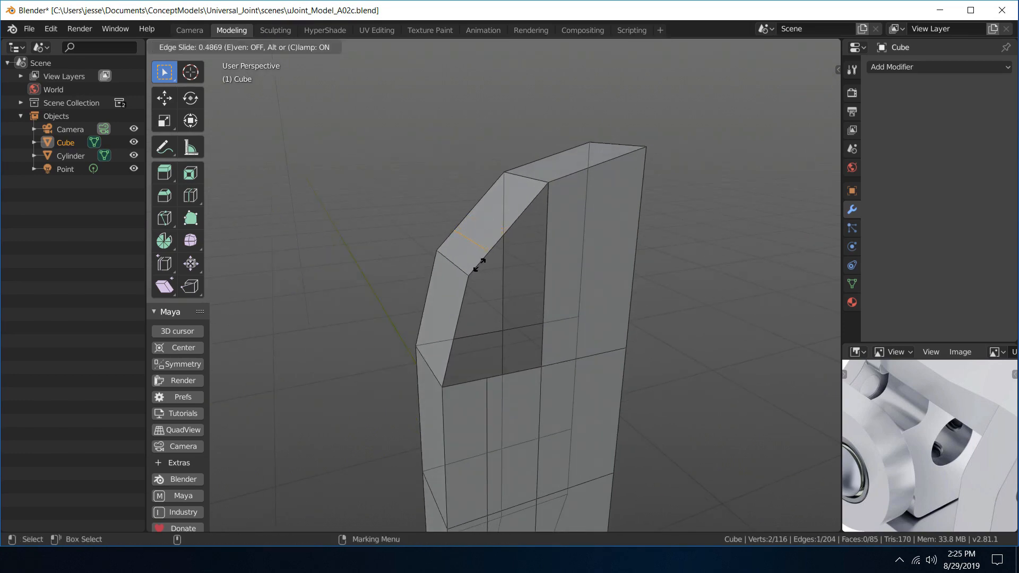
left_click(490, 265)
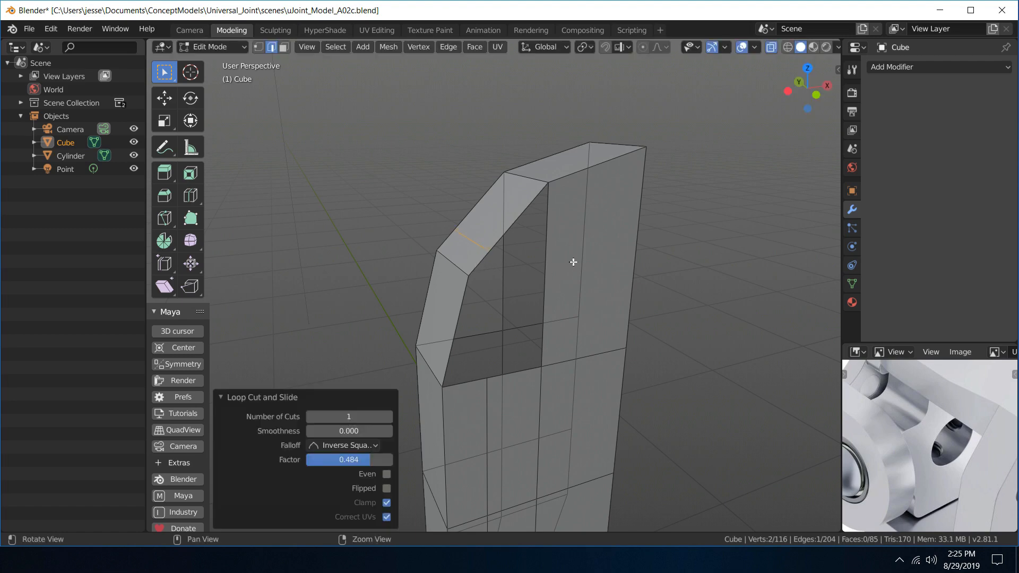
- Fill the opening at the arm's tip with two four-sided faces between its lower edges and the slanted rim edges
left_click_drag(575, 264, 551, 245, "alt")
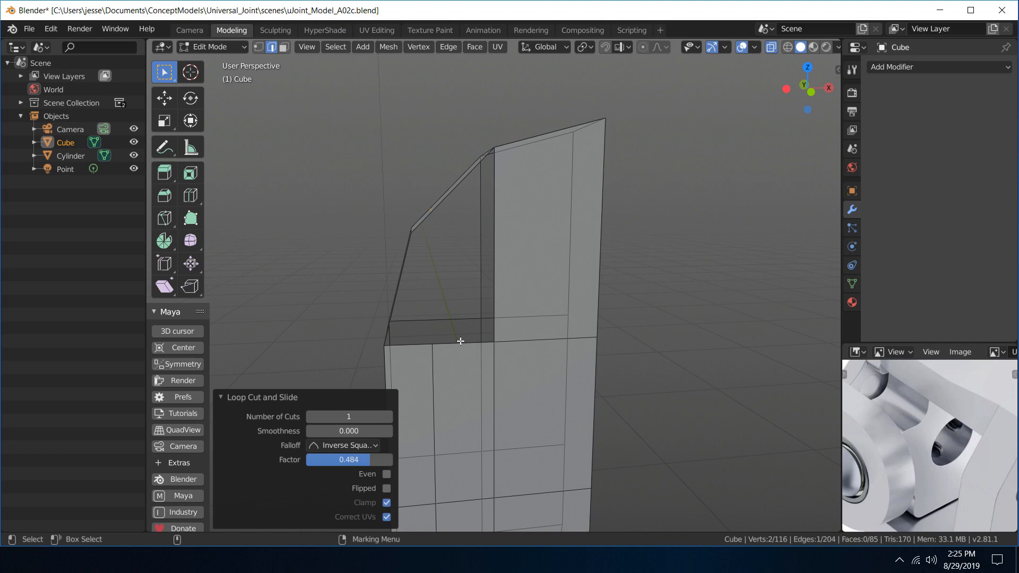
right_click_drag(460, 340, 458, 260)
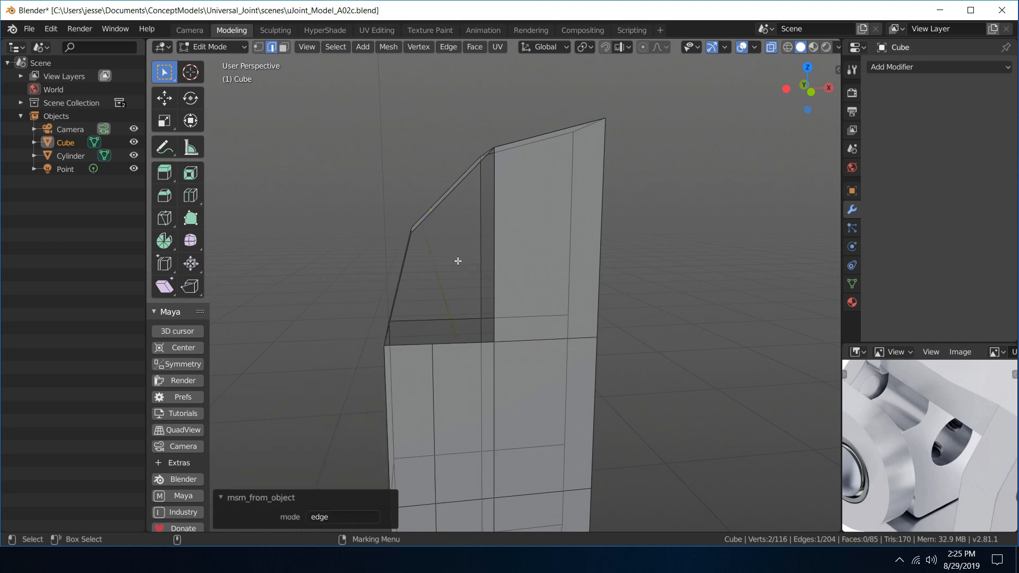
left_click(475, 340)
middle_click_drag(455, 271, 476, 239)
left_click(475, 201, "shift")
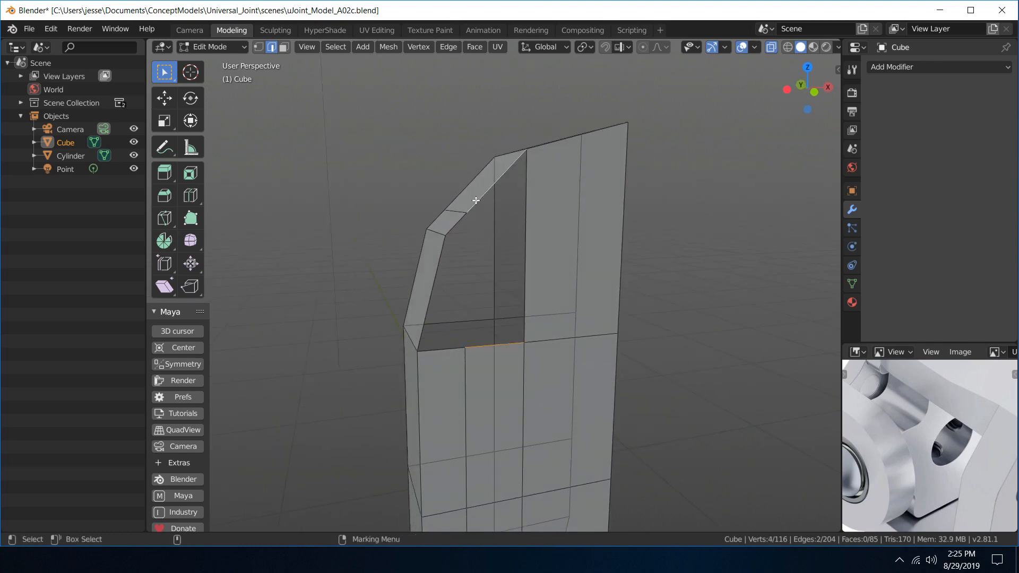
key("f")
left_click(441, 348)
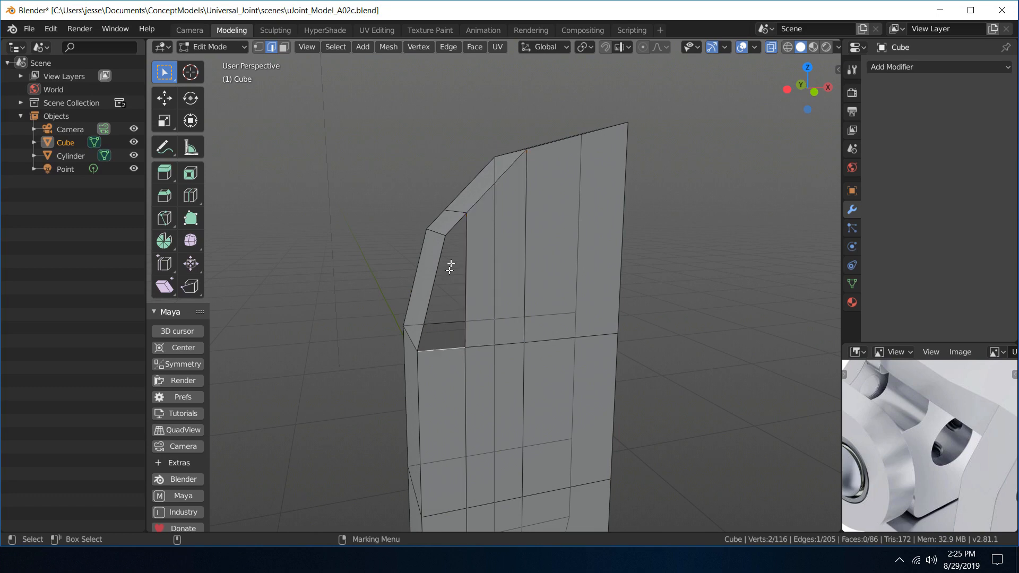
left_click(449, 229, "shift")
key("f")
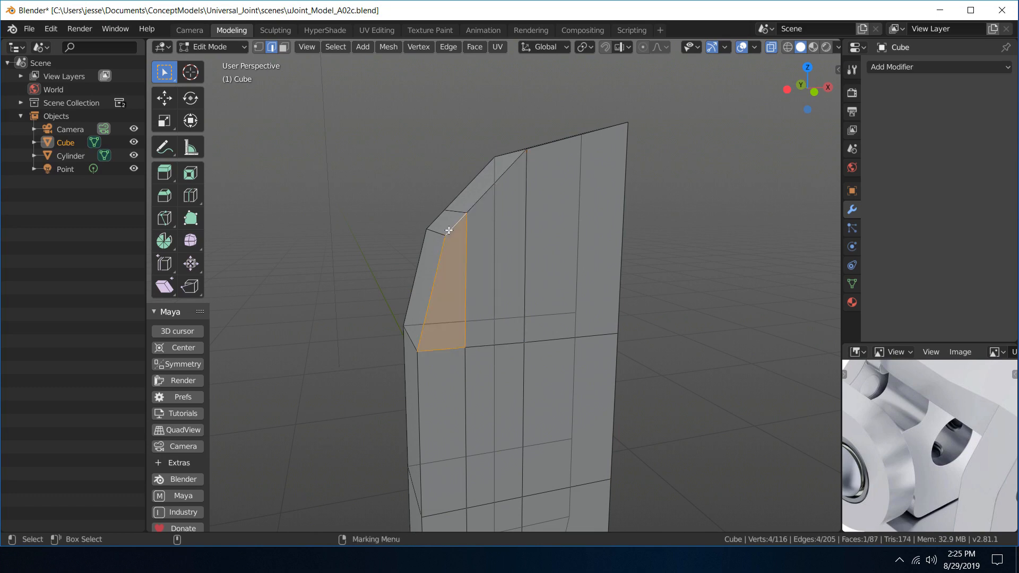
- Add one centred vertical loop cut with factor 0 down the opposite broad side of the arm, below the remaining tip opening
middle_click_drag(389, 198, 502, 193)
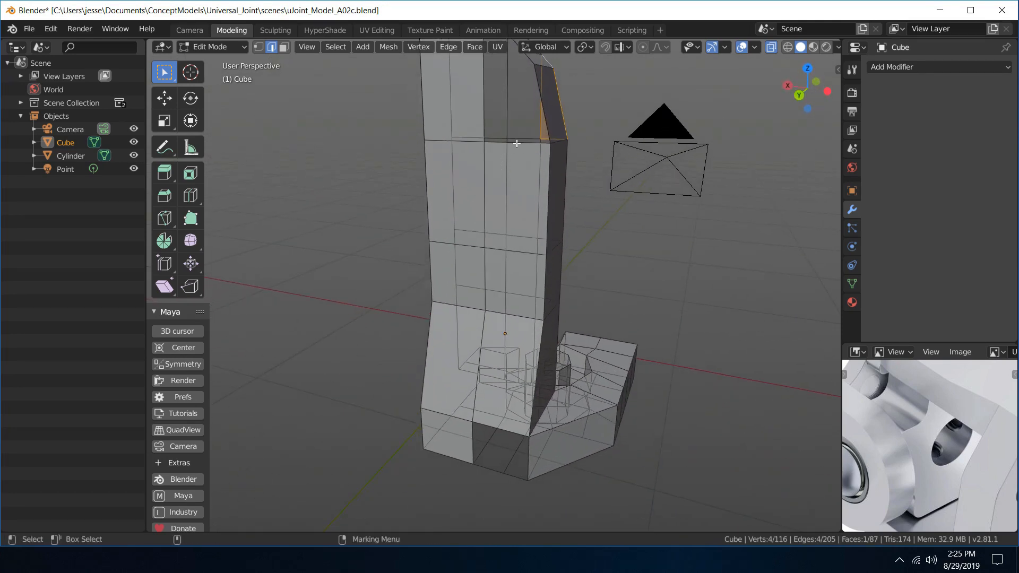
key("ctrl+r")
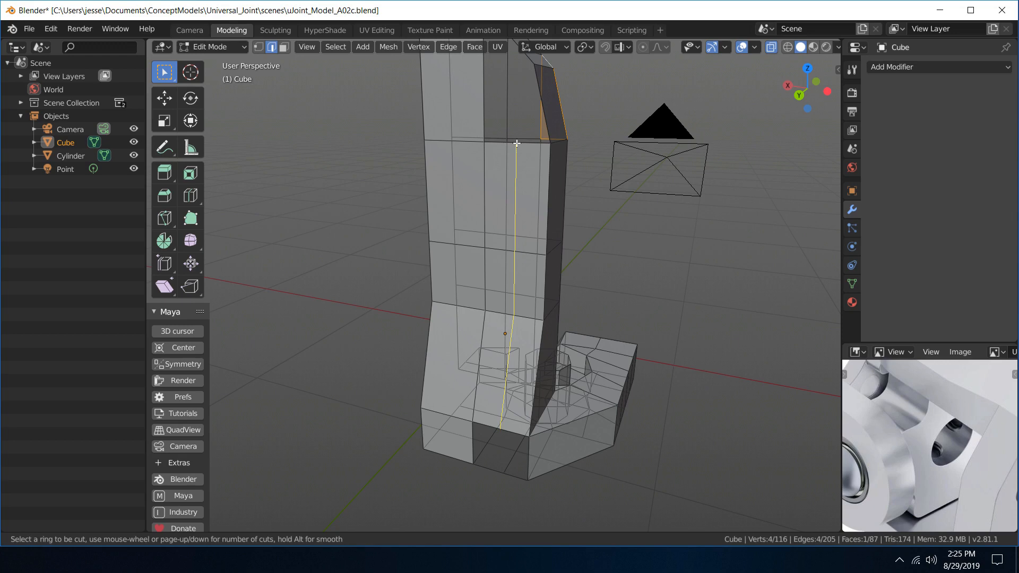
left_click(516, 143)
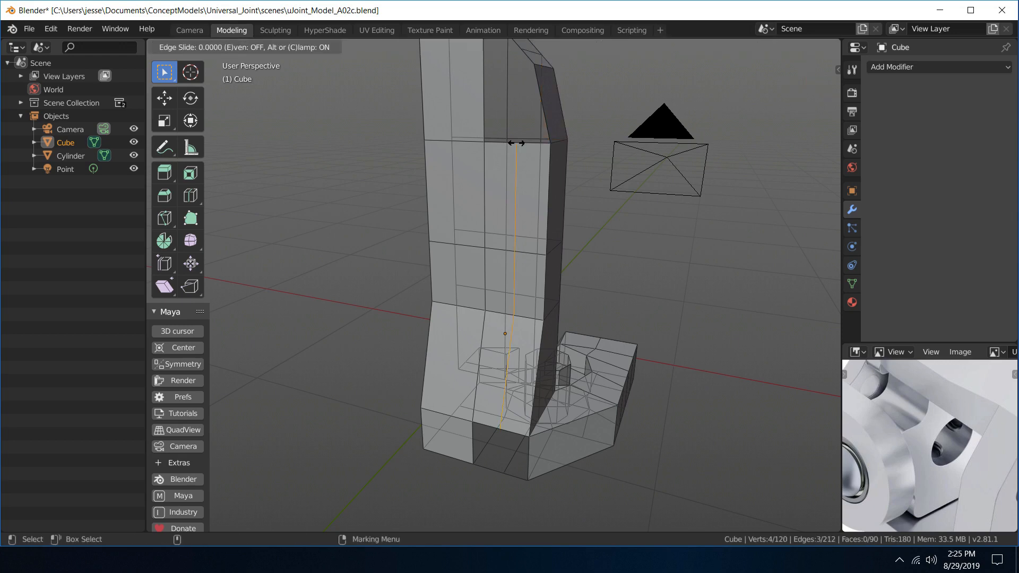
left_click(516, 143)
- Fill the remaining opening at the arm's tip with two faces joining the split lower edge to the slanted rim
middle_click_drag(598, 129, 596, 250, "shift")
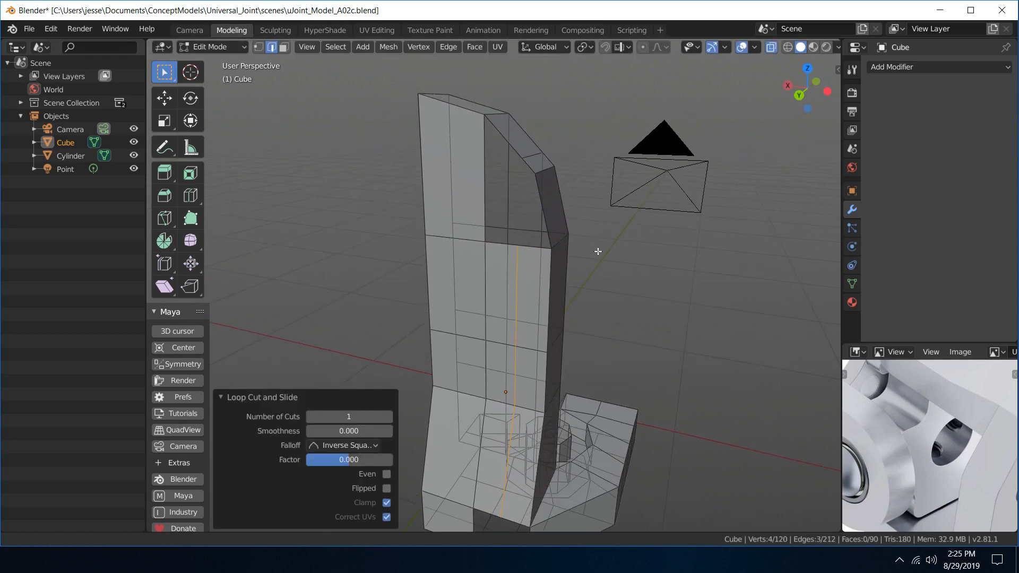
left_click(495, 243)
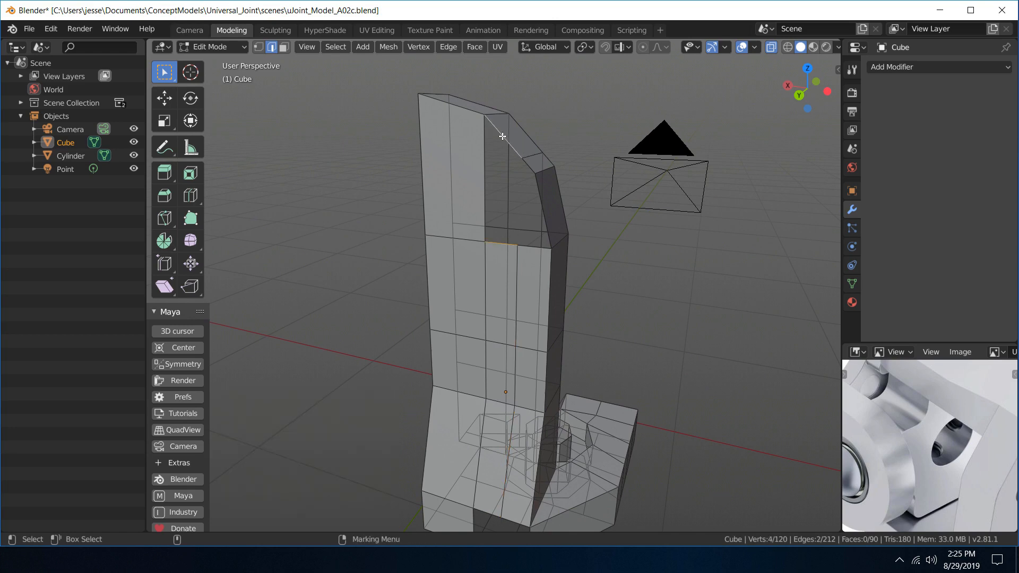
key("f")
left_click(529, 168, "alt")
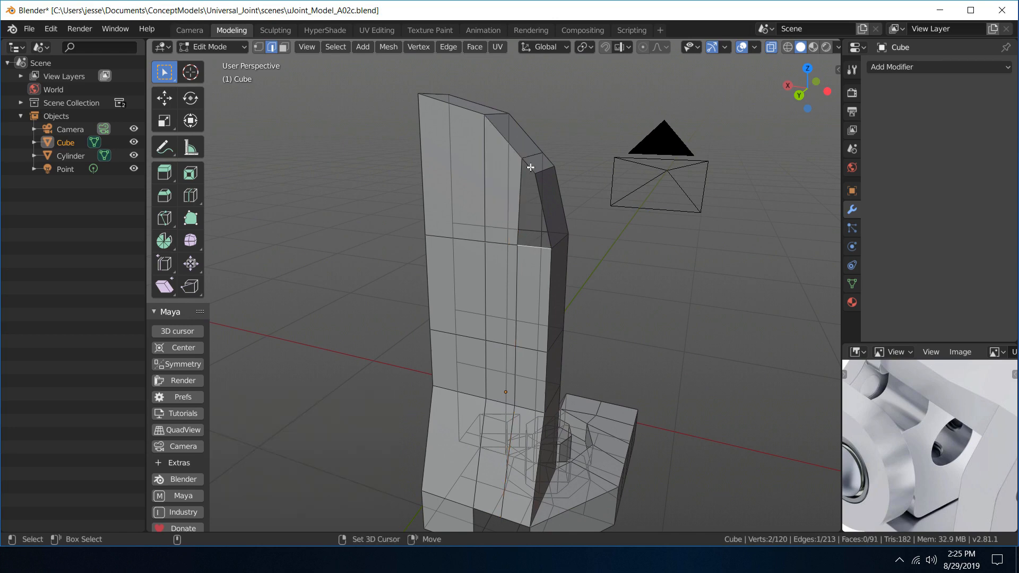
key("f")
- Close the opening in the base's outer side with two four-sided faces joining the arm's lower edges to the underside edges
middle_click_drag(569, 296, 616, 189)
left_click(534, 293)
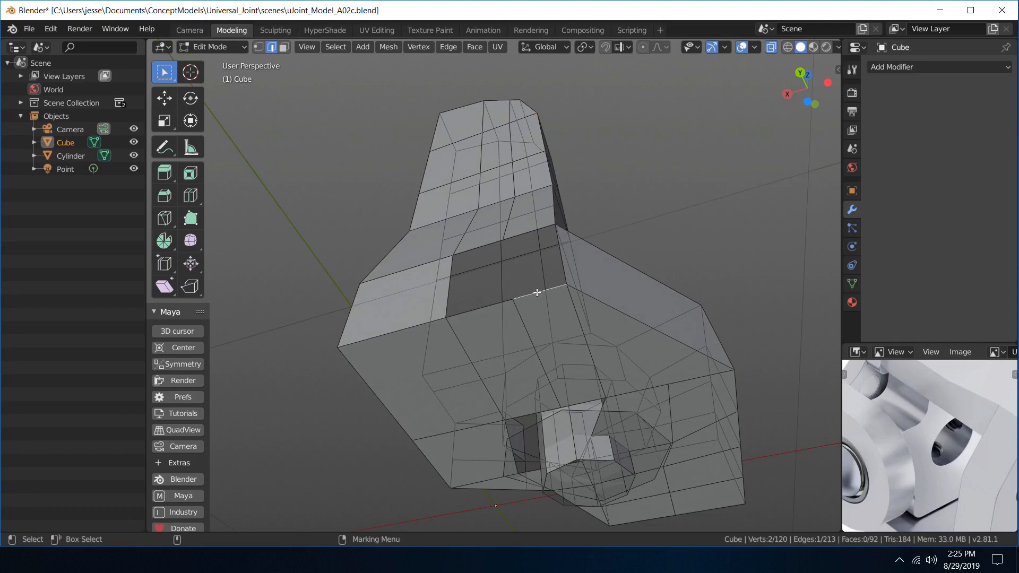
left_click(521, 232, "shift")
key("f")
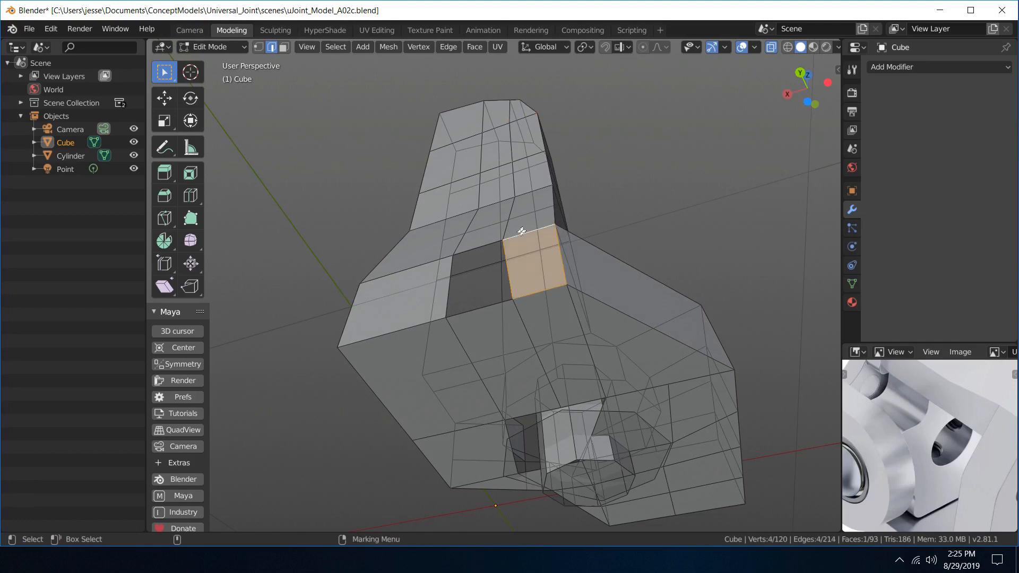
left_click(475, 308)
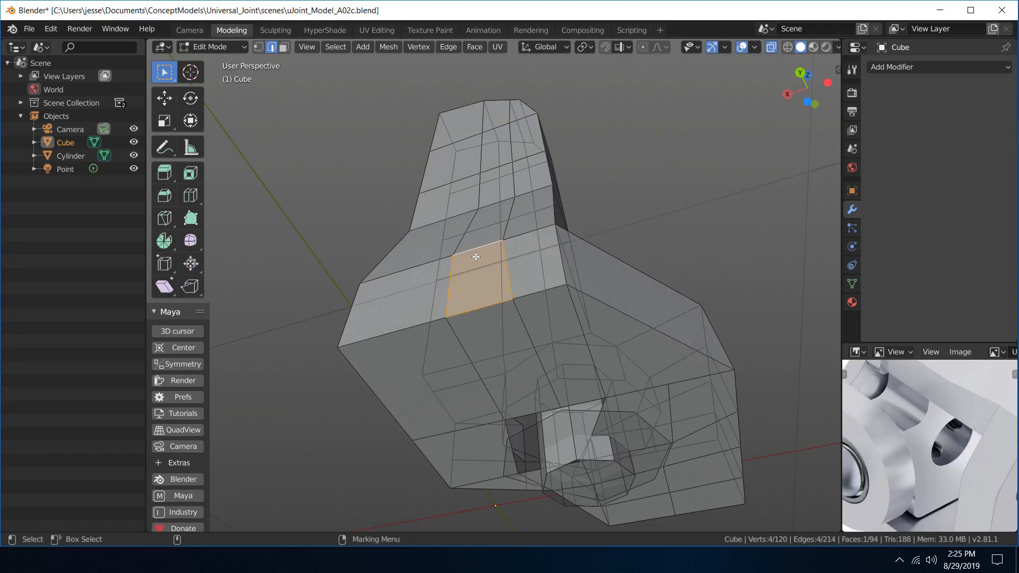
- Examine the bolt hole area on the underside against the enlarged reference image U_Joint_A01.JPG
left_click_drag(652, 197, 551, 153, "alt")
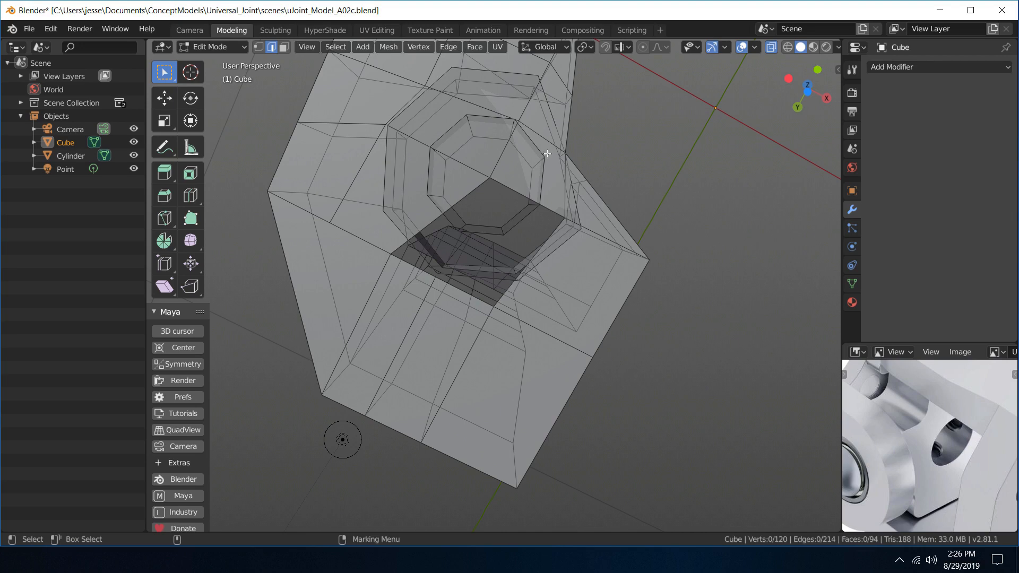
key("ctrl+space")
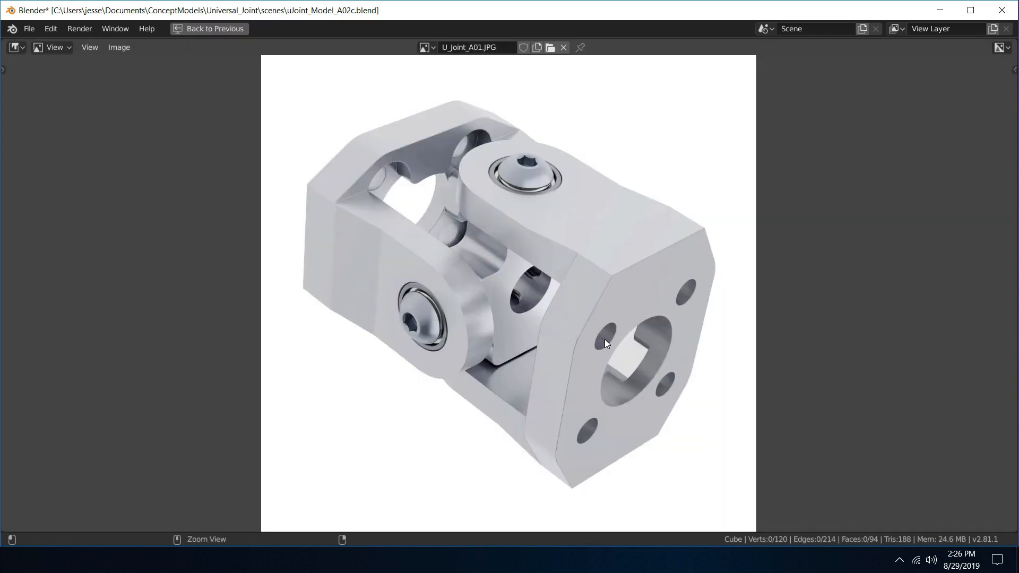
key("ctrl+space")
middle_click_drag(600, 256, 602, 261, "alt")
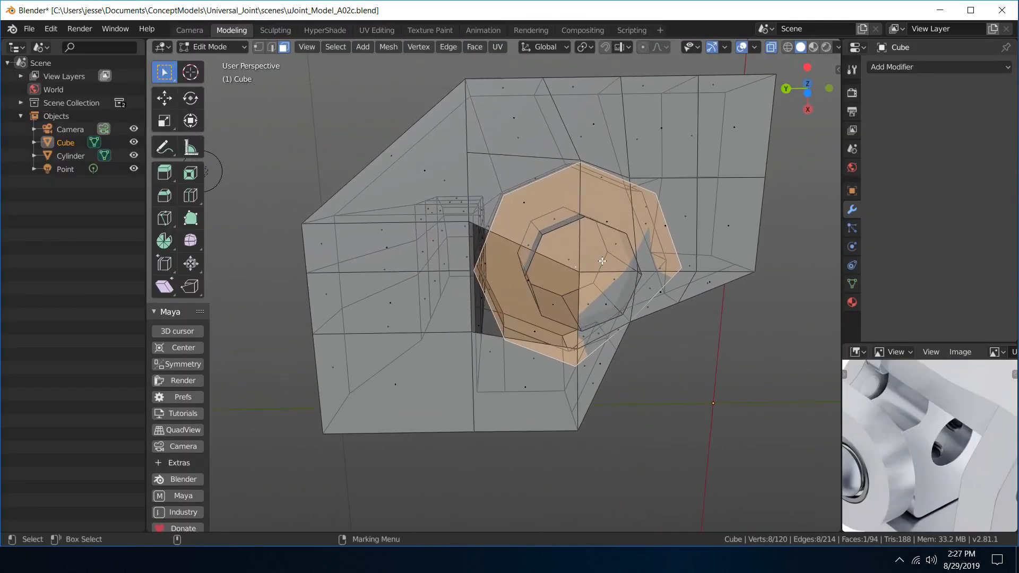
- Delete the first two underside faces of the base that cover the octagonal bolt hole
left_click(526, 200)
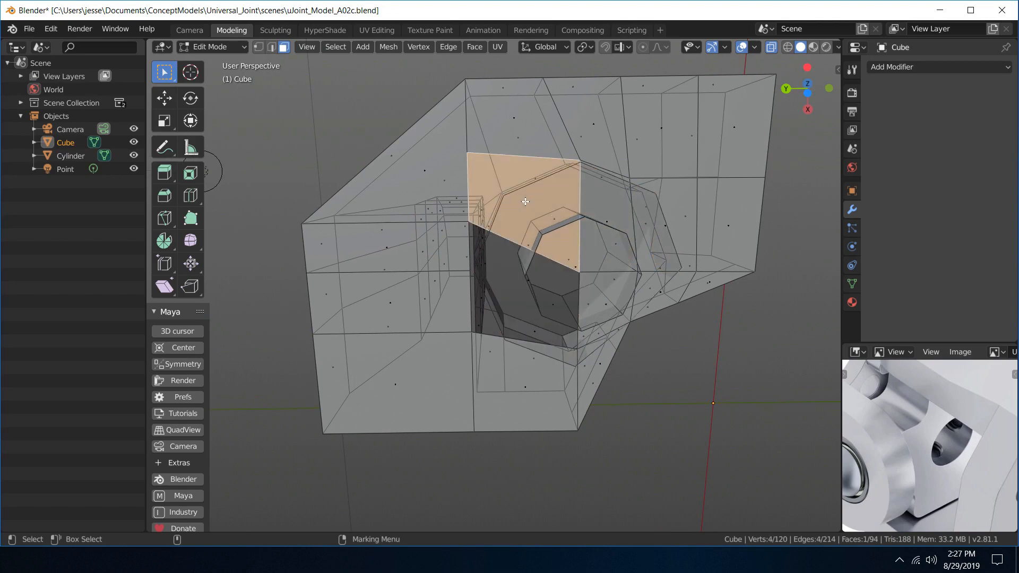
key("Delete")
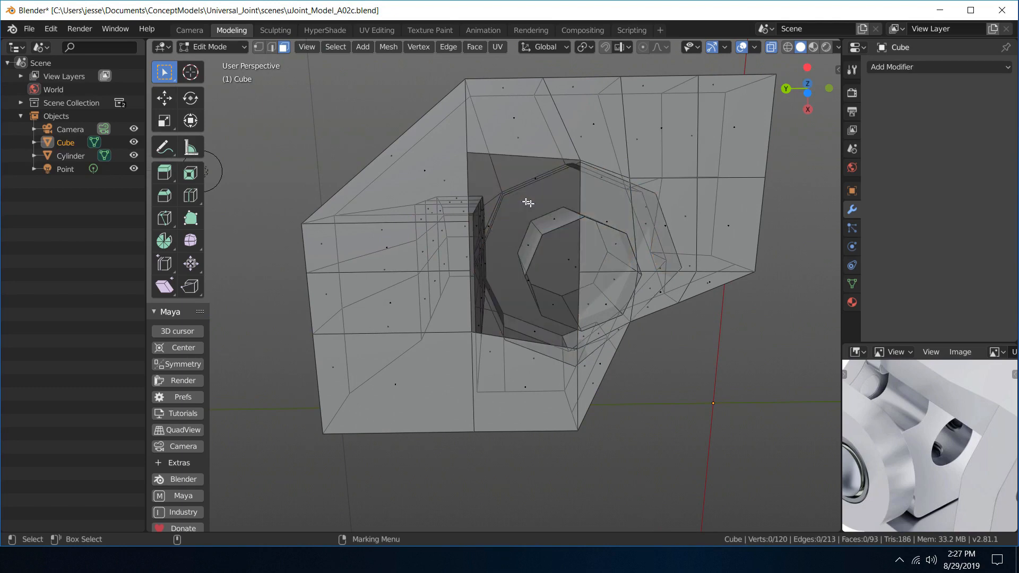
mouse_move(627, 197)
left_mouse_down("alt")
mouse_move(554, 215)
mouse_move(628, 191)
mouse_move(603, 332)
mouse_move(631, 199)
left_mouse_up("alt")
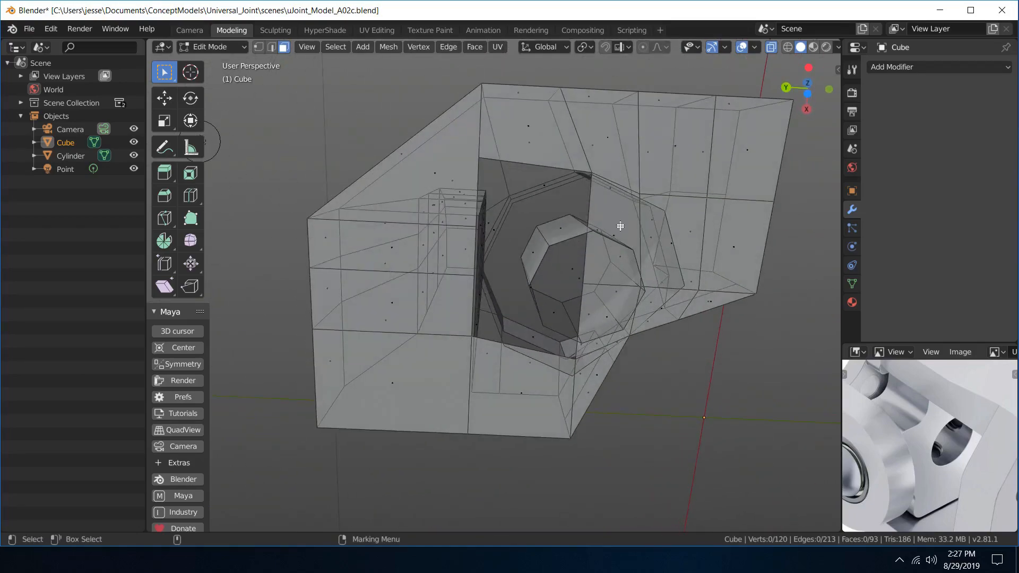
left_click(620, 258)
key("1")
left_click(635, 234)
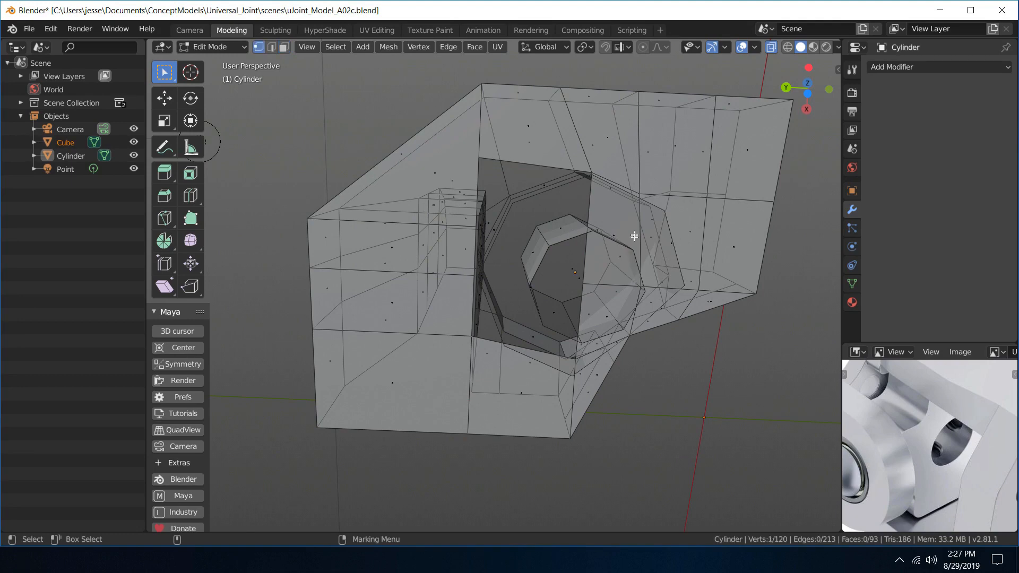
left_click_drag(634, 235, 591, 216, "alt")
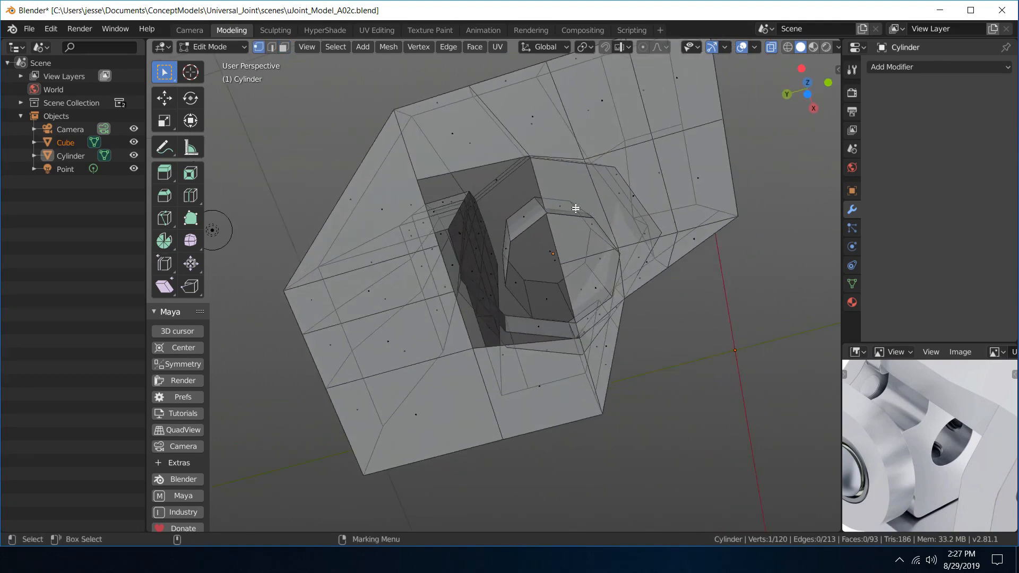
left_click(581, 216)
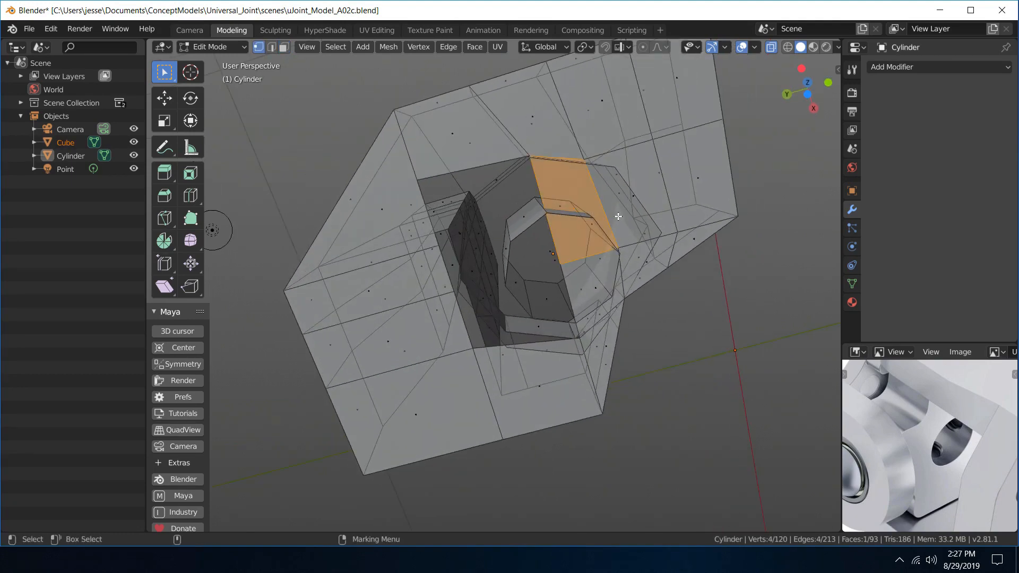
key("Delete")
- Delete three more faces of the base that overlap the octagon, including the one beside the inner corner
left_click_drag(652, 200, 519, 171, "alt")
left_click(552, 179)
key("Delete")
left_click(519, 170)
key("Delete")
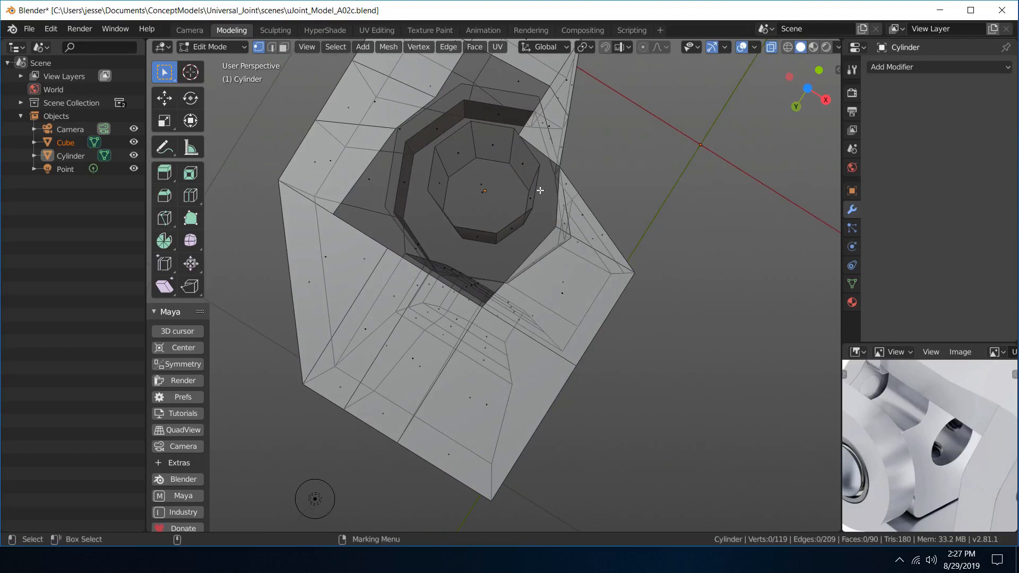
left_click_drag(592, 187, 502, 175, "alt")
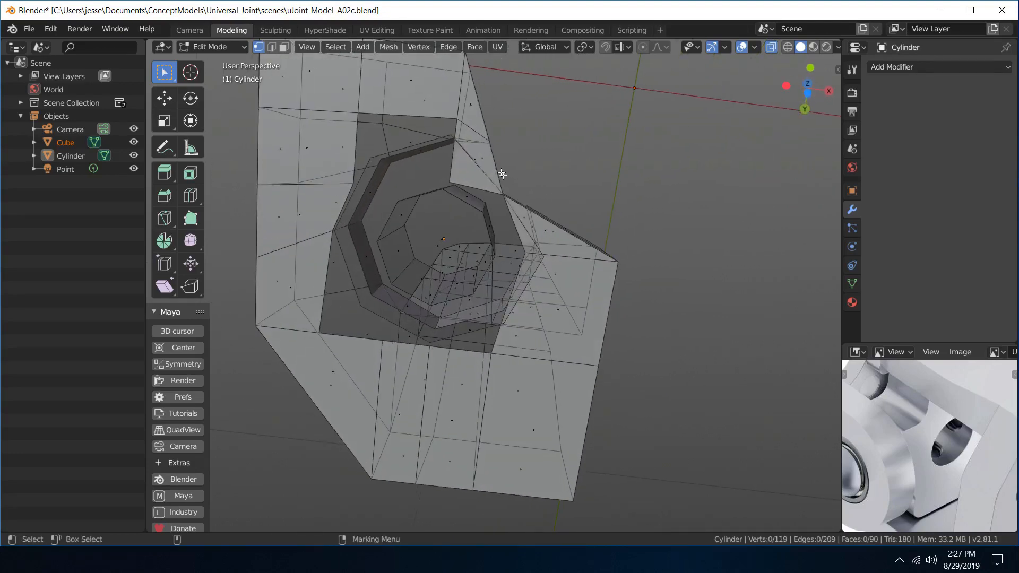
key("c")
left_click(476, 163)
key("Delete")
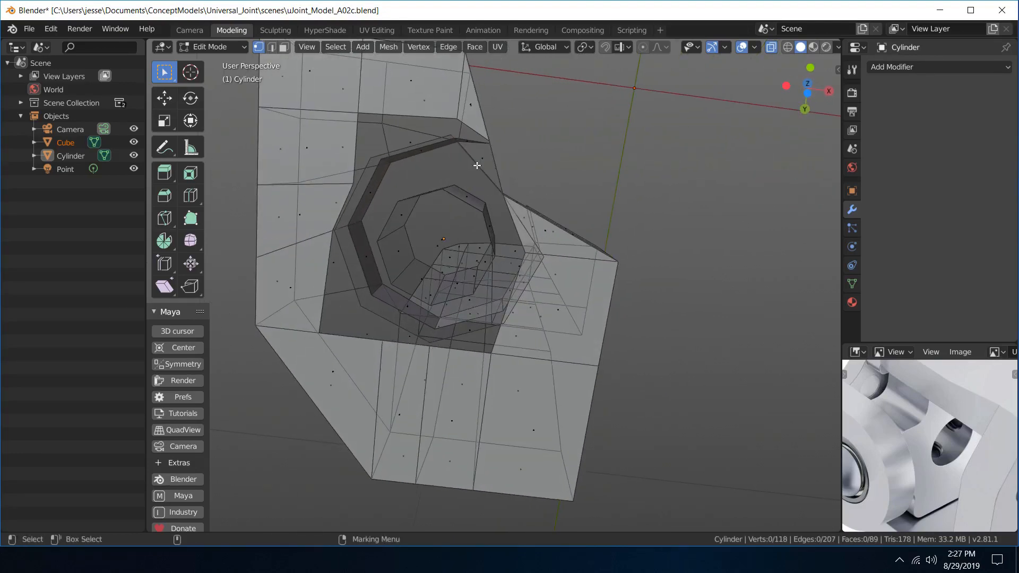
- Move the underside opening's inner corner vertex 0.0427 m in X and 0.00384 m in Y, clear of the octagon
left_click_drag(492, 180, 503, 206, "alt")
right_click_drag(492, 238, 480, 235)
left_click(485, 224)
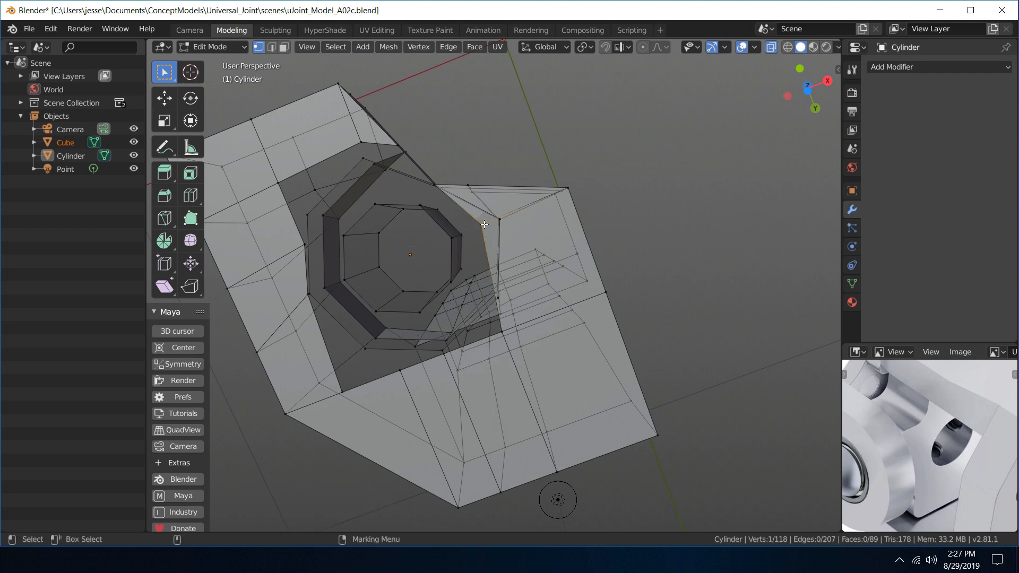
key("w")
left_click_drag(524, 206, 544, 205)
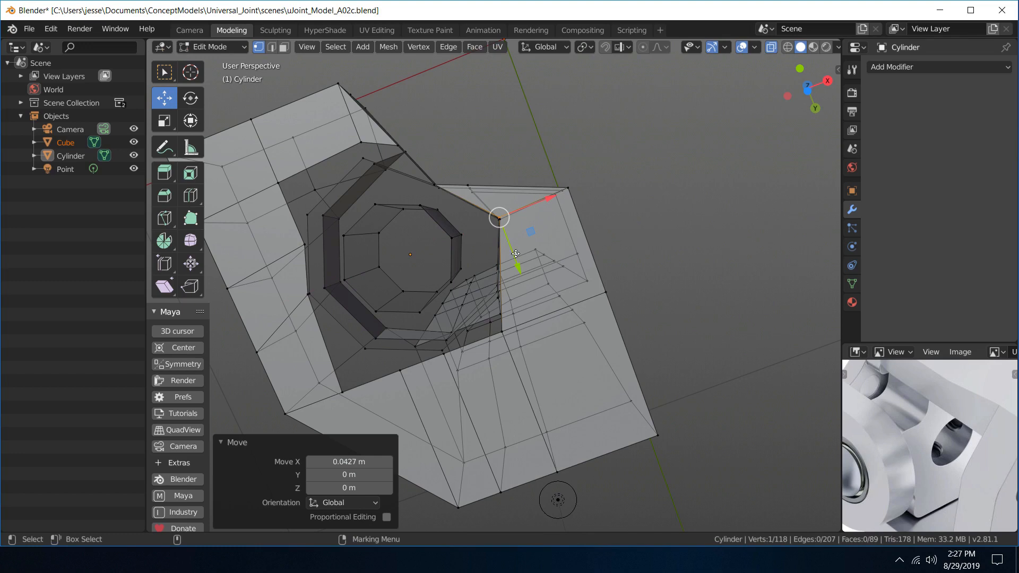
left_click_drag(516, 254, 520, 254)
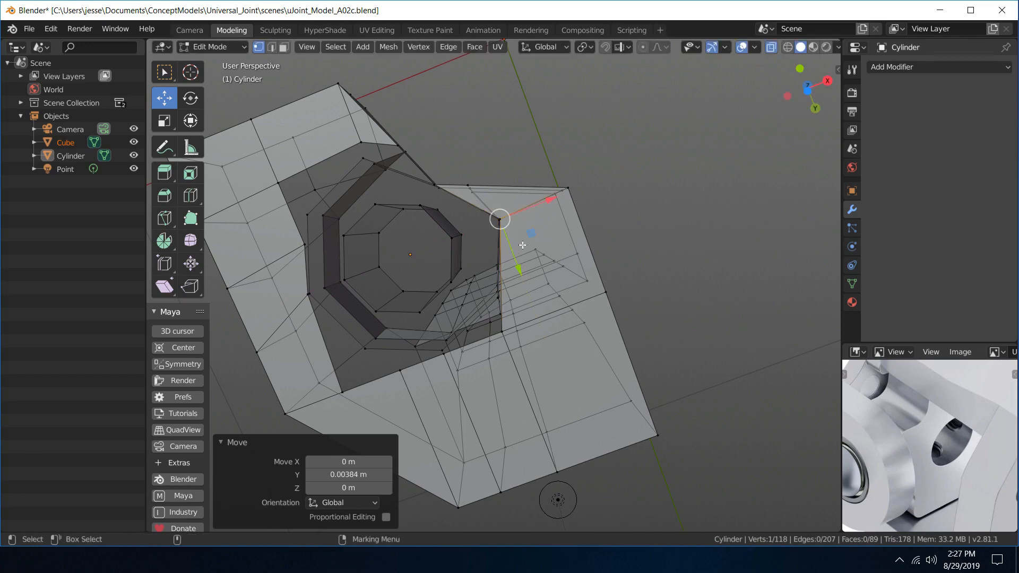
key("w")
- Move the neighbouring corner vertex of the opening towards the octagon in Y and 0.029 m in X
middle_click_drag(523, 245, 496, 112)
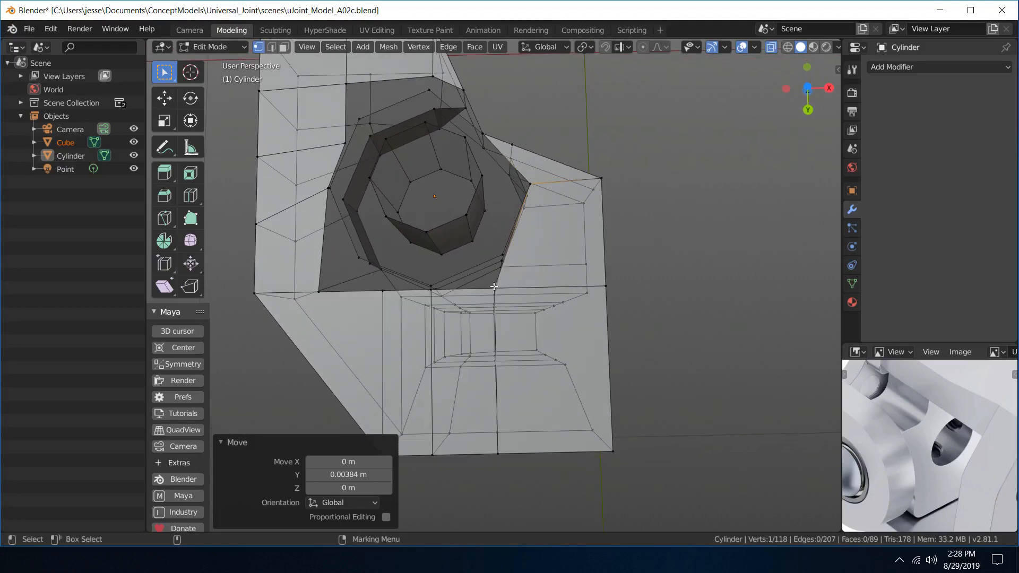
left_click(494, 287)
key("w")
left_click_drag(494, 338, 503, 321)
left_click_drag(526, 270, 537, 265)
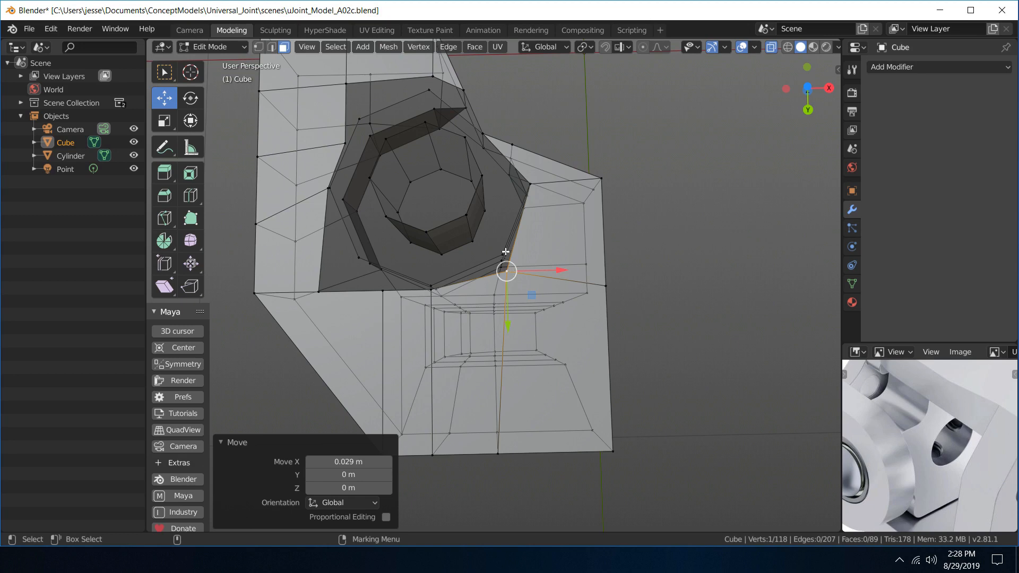
key("q")
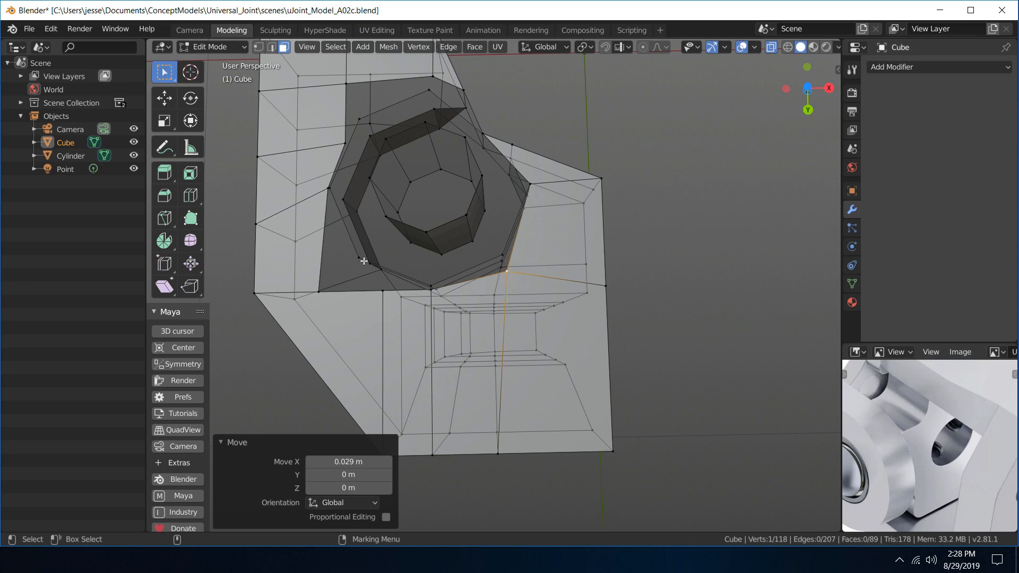
- Flip the normal of the octagonal ring face around the bolt hole
middle_click_drag(459, 290, 451, 271)
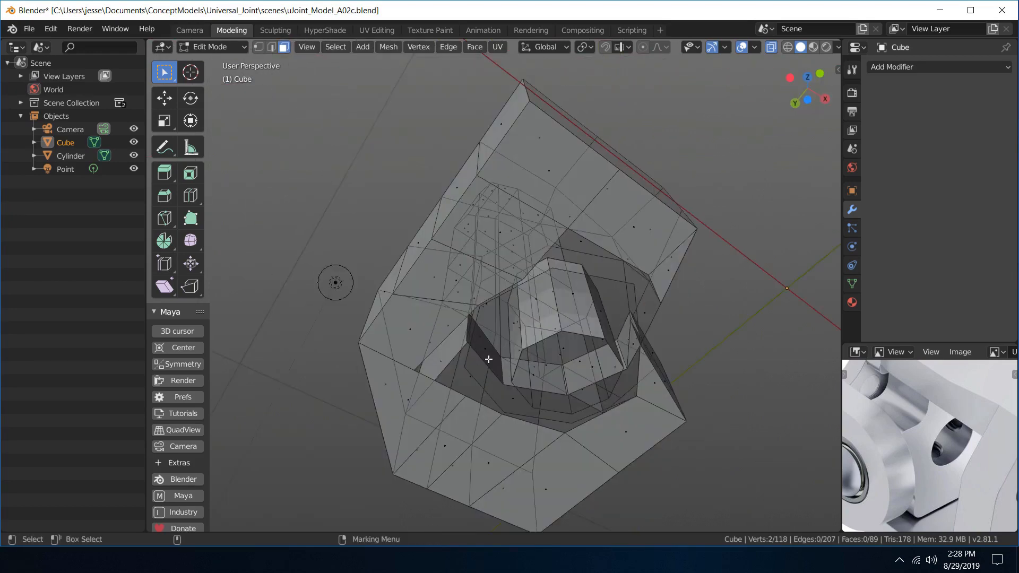
right_click_drag(488, 359, 536, 385)
middle_click_drag(563, 364, 613, 281)
left_click(566, 268)
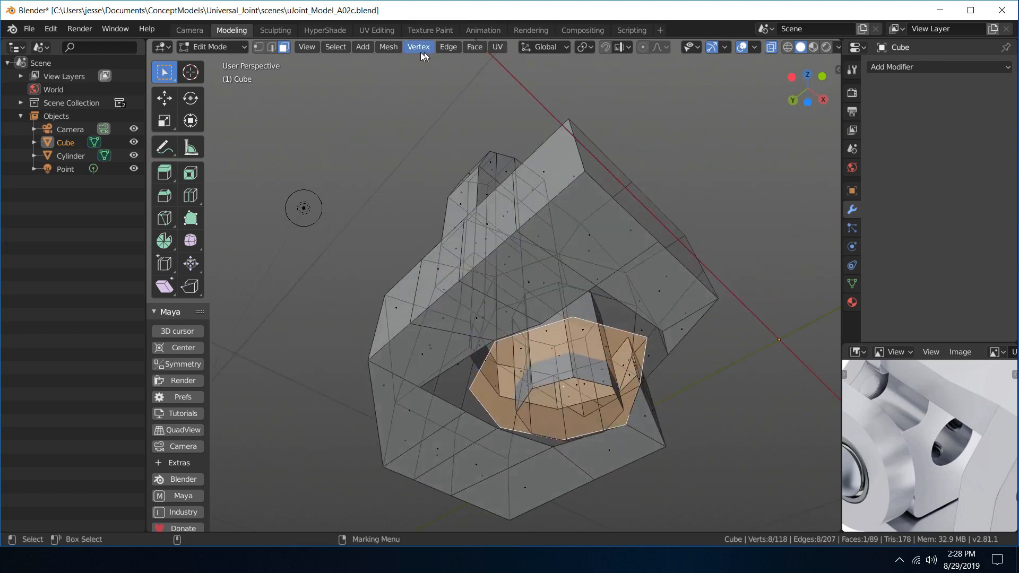
left_click(390, 48)
mouse_move(424, 228)
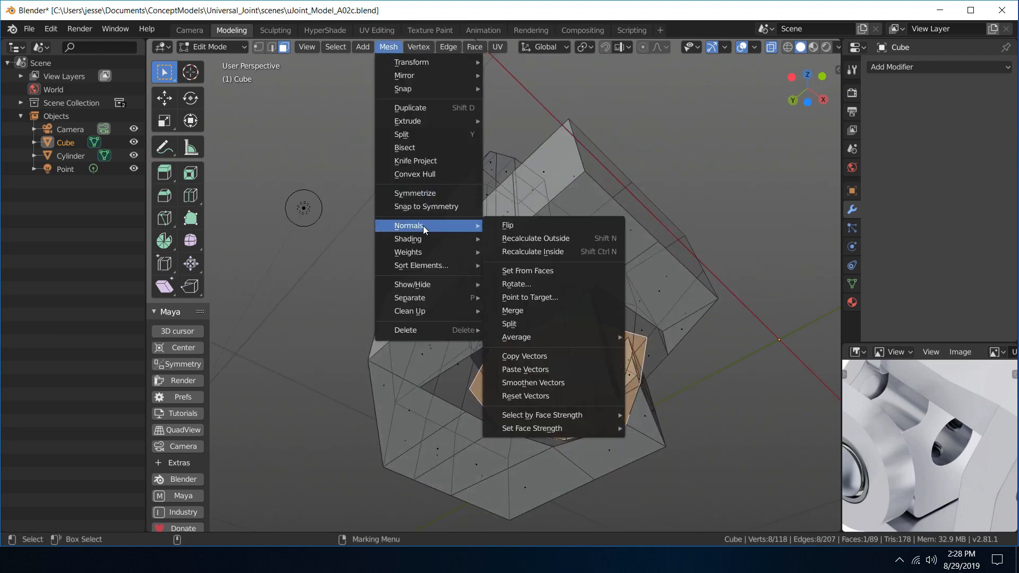
left_click(508, 225)
- Merge the opening's outer corner vertex onto the adjacent octagon vertex, using At First
middle_click_drag(610, 281, 549, 203)
right_click_drag(478, 276, 409, 276)
left_click(442, 297)
left_click(411, 297, "shift")
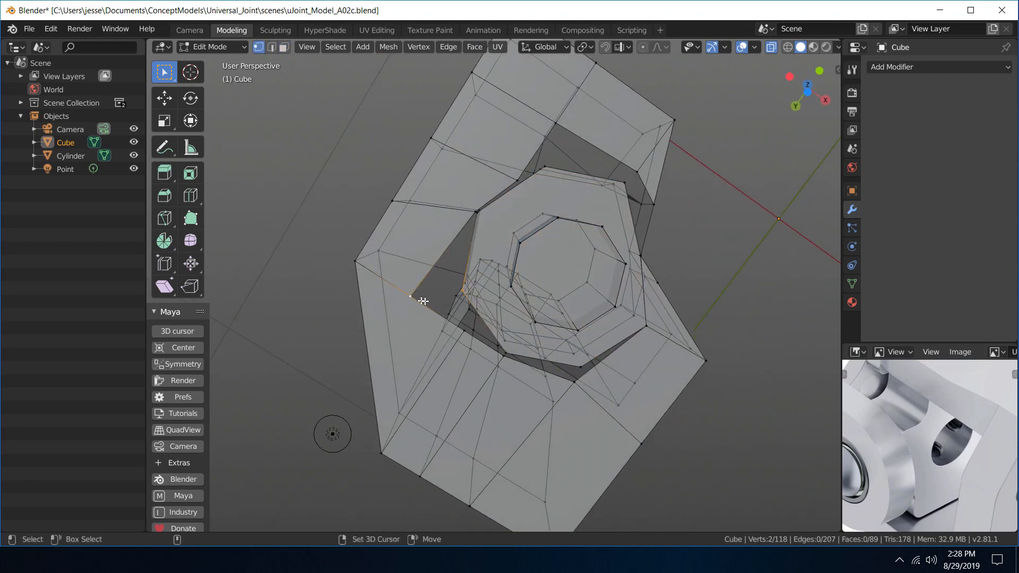
key("alt+m")
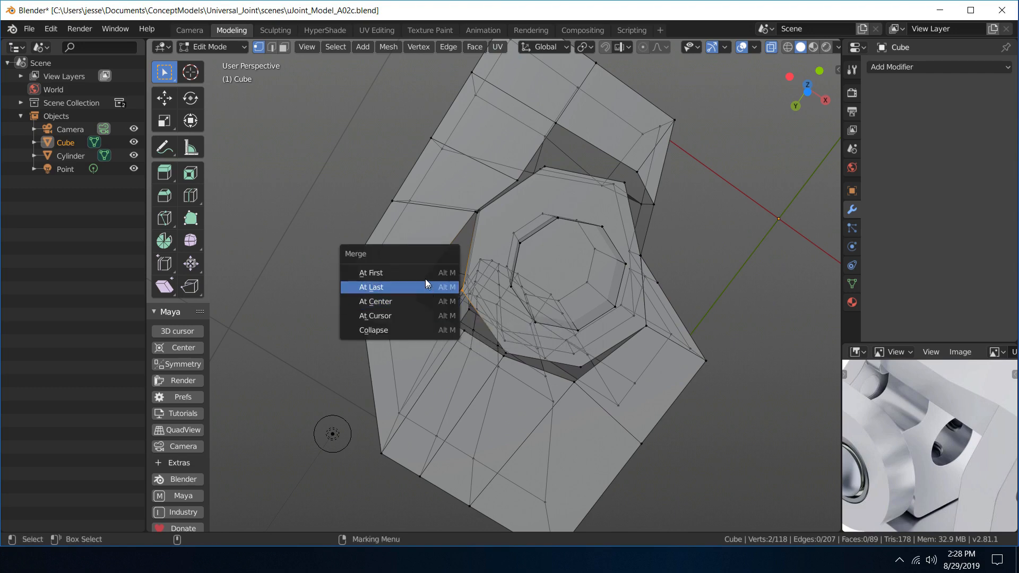
left_click(425, 277)
- Repeat the At First merge for two more vertices along the opening's Y-side edge, snapping each onto its nearest octagon vertex
middle_click_drag(574, 274, 549, 236)
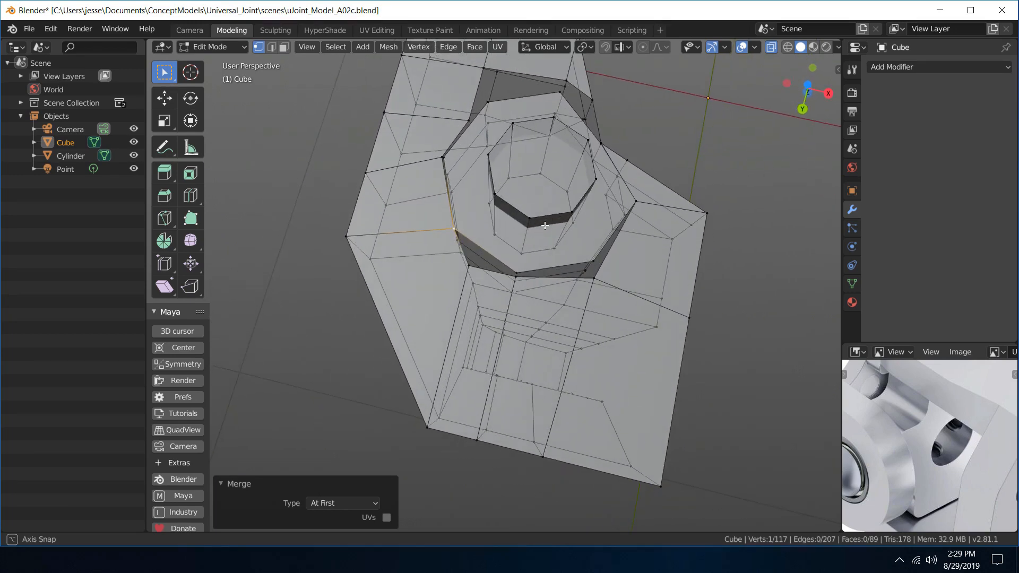
scroll(561, 273, "up", 5)
left_click(584, 266)
left_click(582, 280, "shift")
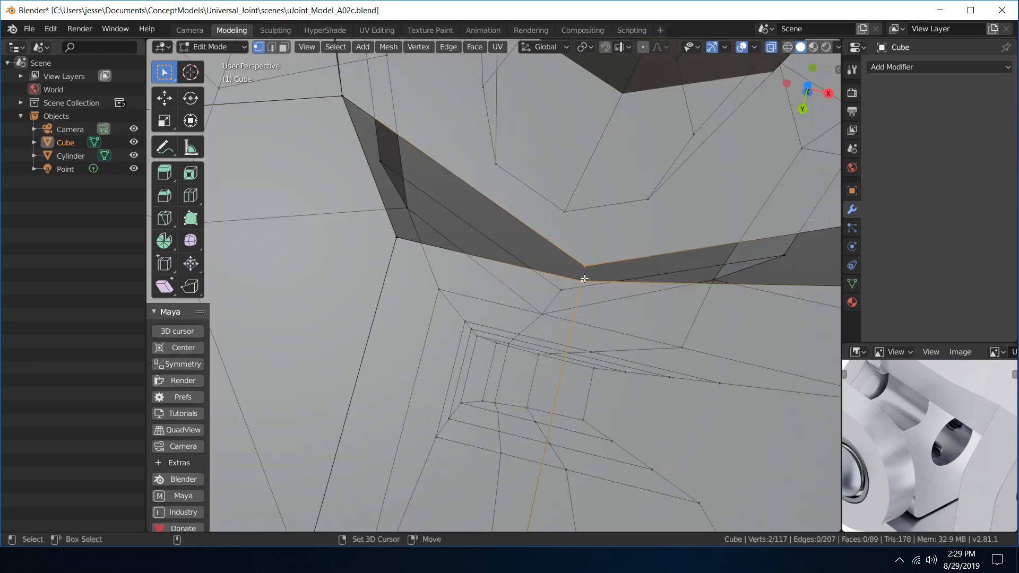
key("shift+r")
middle_click_drag(662, 265, 573, 300, "shift")
left_click(565, 352)
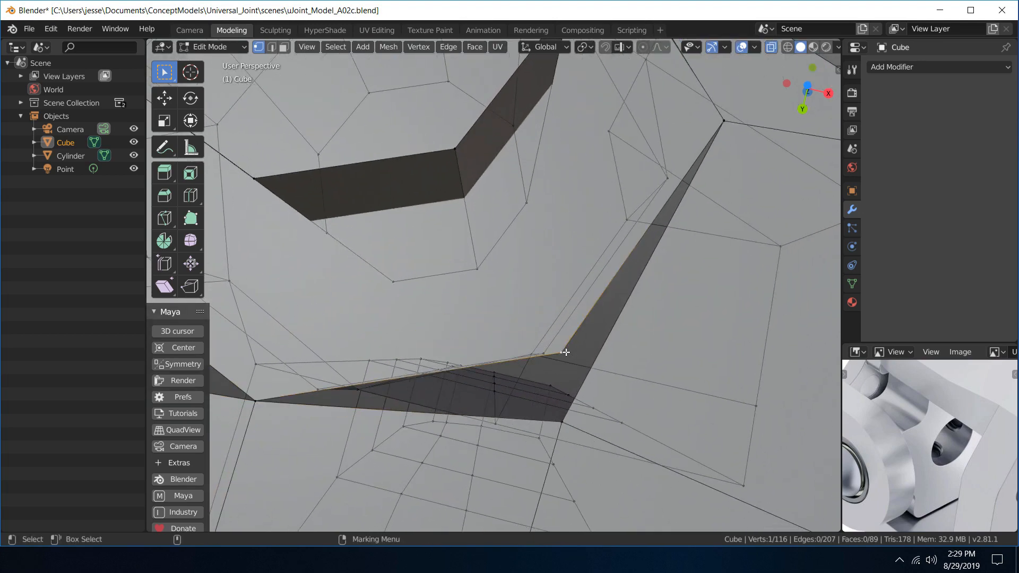
left_click(562, 422, "shift")
key("shift+r")
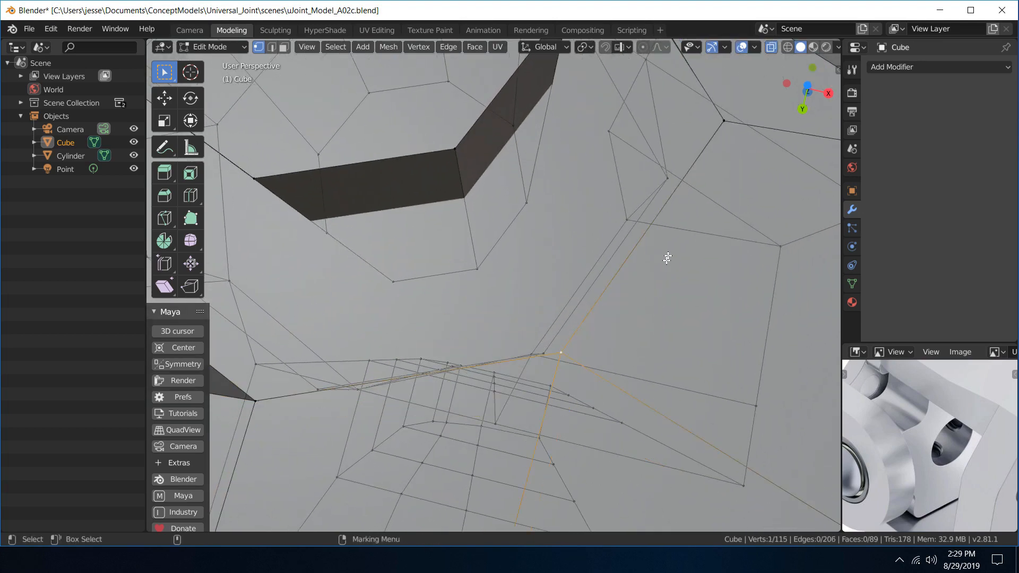
- Pull the opening's inner corner vertex slightly away from the octagon vertex it overlaps so both can be told apart
middle_click_drag(667, 256, 571, 364, "shift")
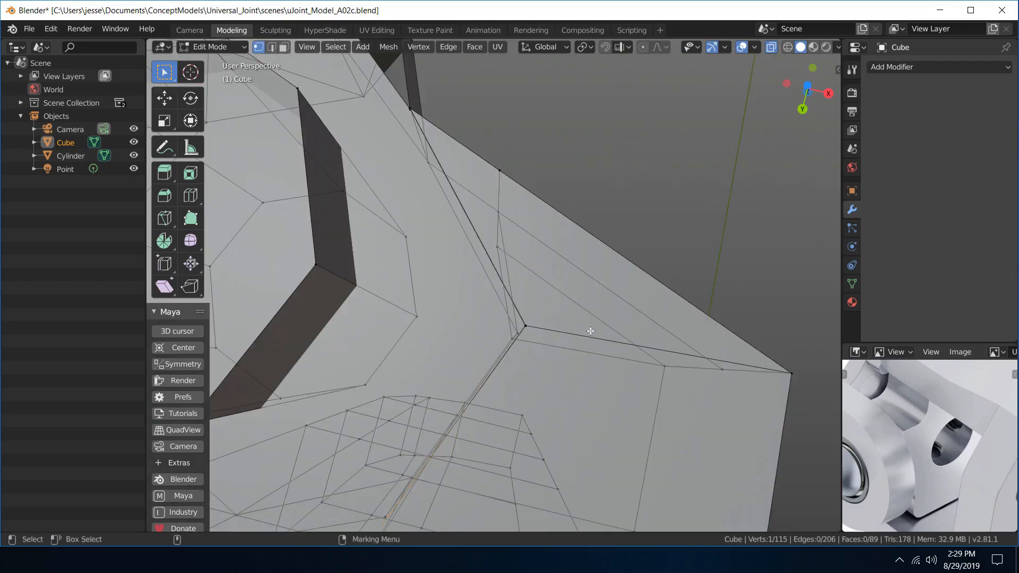
middle_click_drag(590, 331, 541, 303)
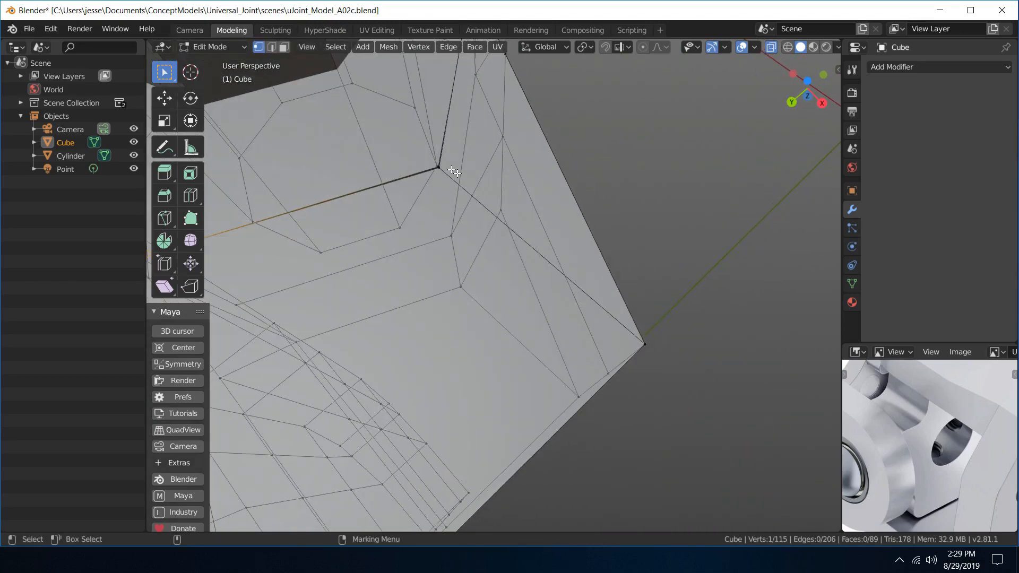
left_click(435, 164)
left_click(441, 171, "shift")
left_click_drag(580, 121, 614, 148)
scroll(614, 148, "down", 5)
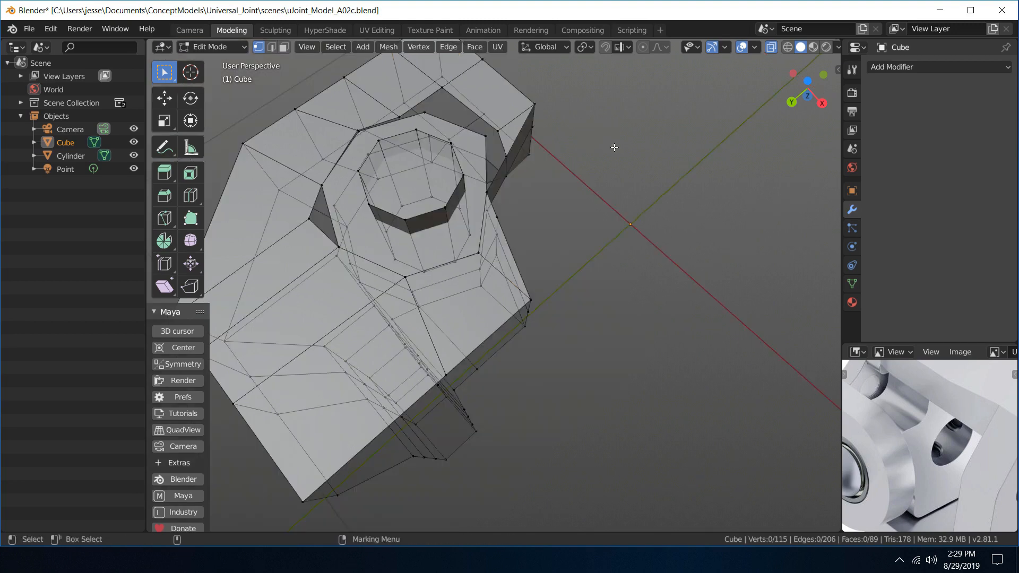
scroll(614, 147, "up", 5)
middle_click_drag(614, 149, 579, 126)
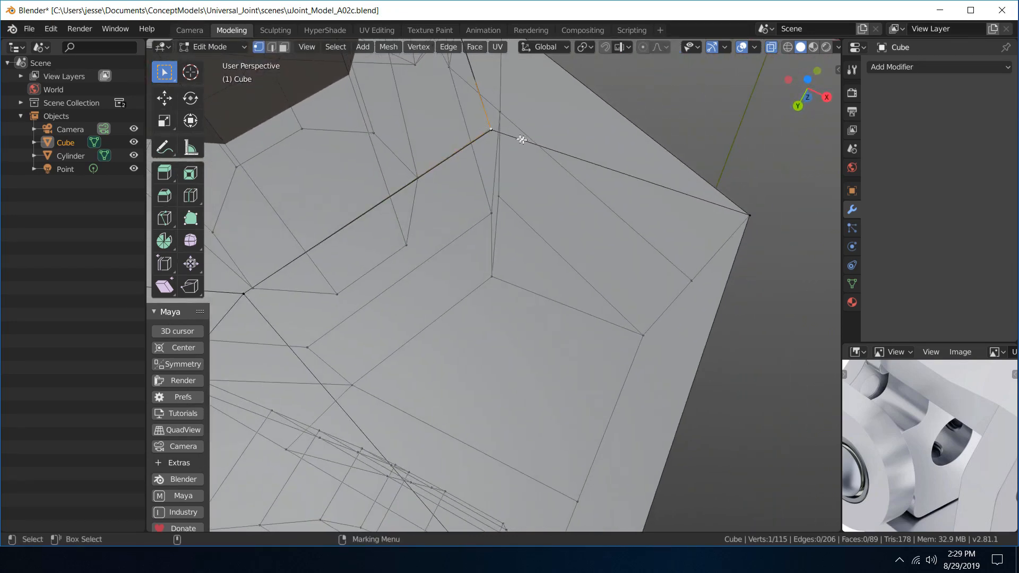
key("w")
left_click_drag(540, 148, 520, 142)
- Merge the separated inner corner vertex onto its octagon vertex with At First, and clear the selection
key("q")
left_click(491, 132, "shift")
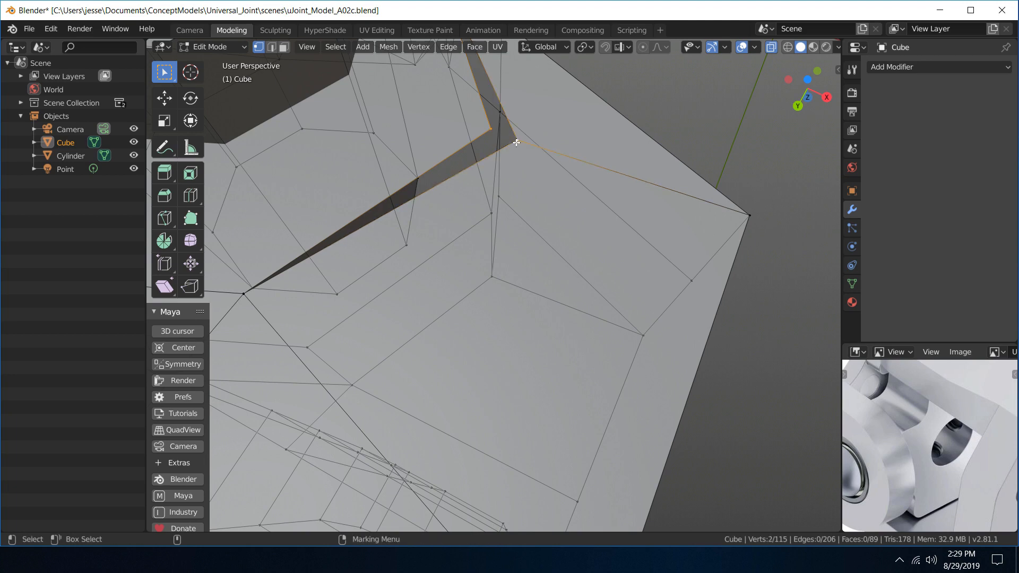
key("m")
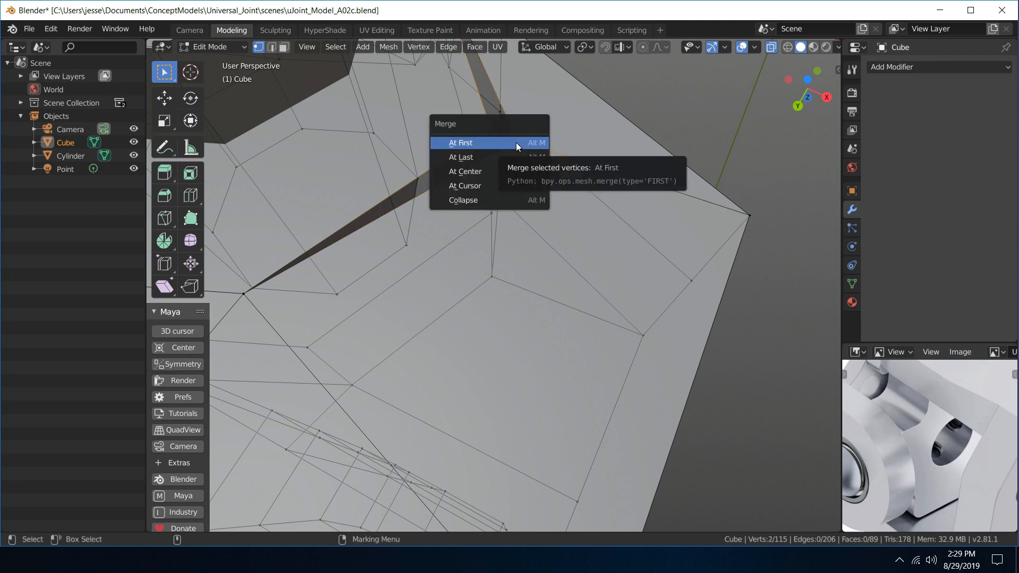
left_click(516, 142)
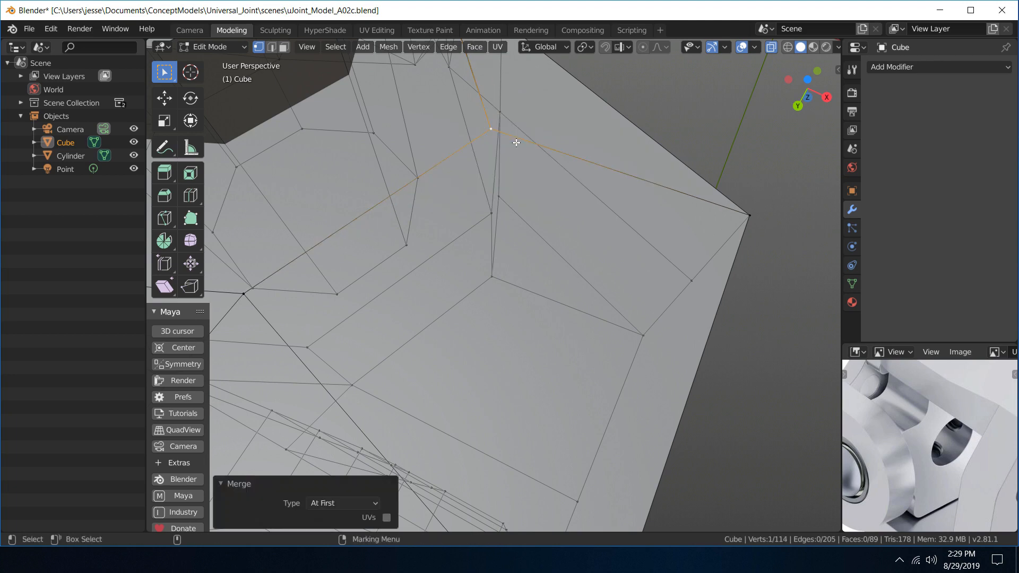
left_click(640, 74)
- Merge the opening's corner vertex nearest the X axis onto the adjacent octagon vertex, keeping the octagon vertex's position
scroll(650, 98, "down", 6)
left_click_drag(477, 170, 487, 248, "alt")
scroll(470, 267, "up", 5)
scroll(442, 250, "down", 7)
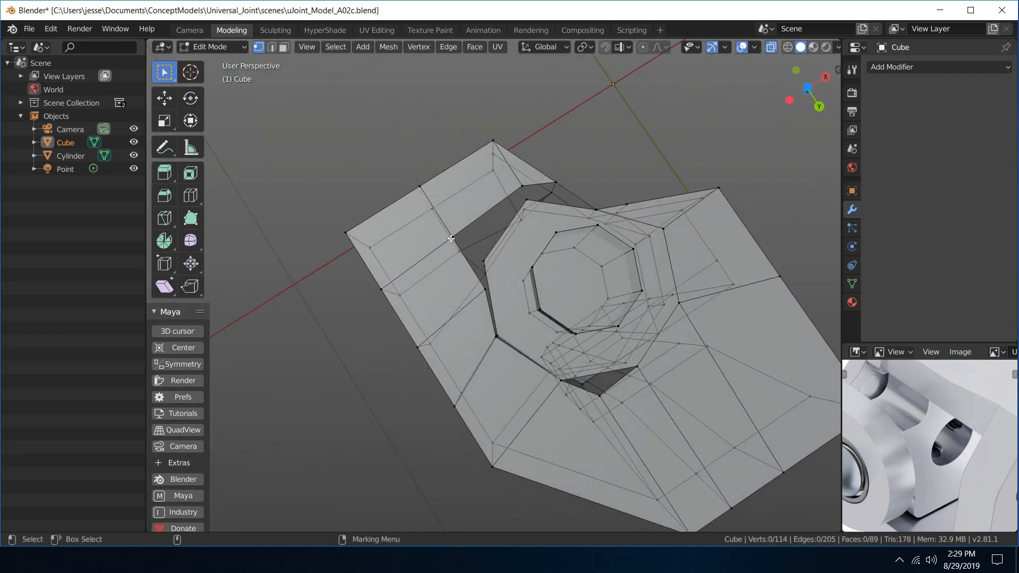
left_click(487, 265)
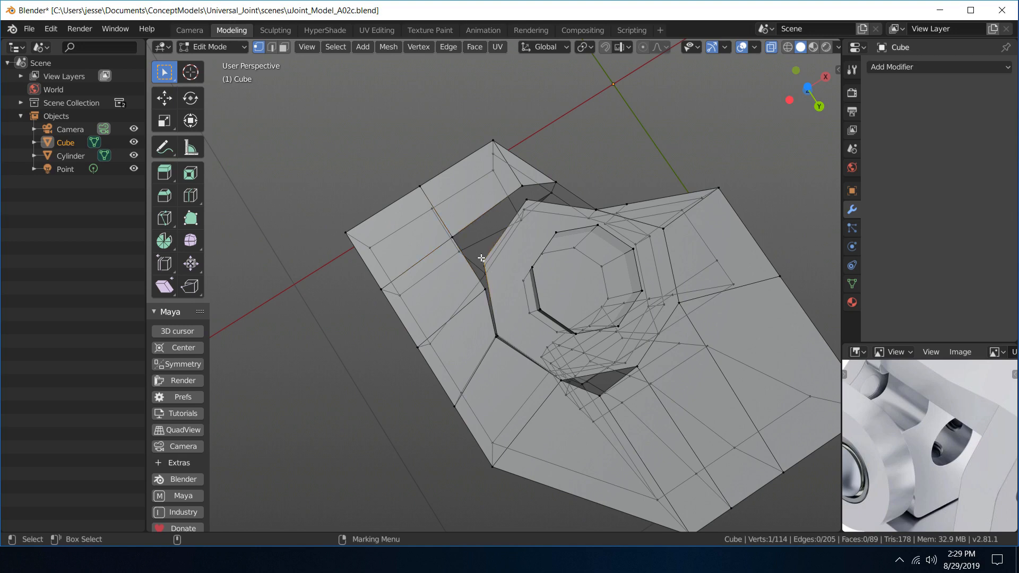
left_click(454, 237, "shift")
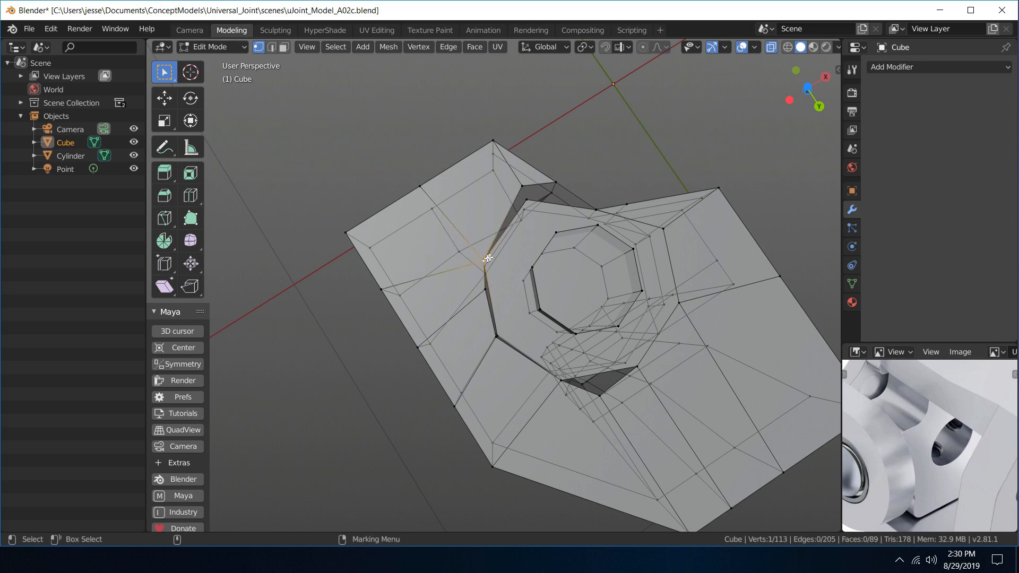
middle_click_drag(489, 258, 571, 212)
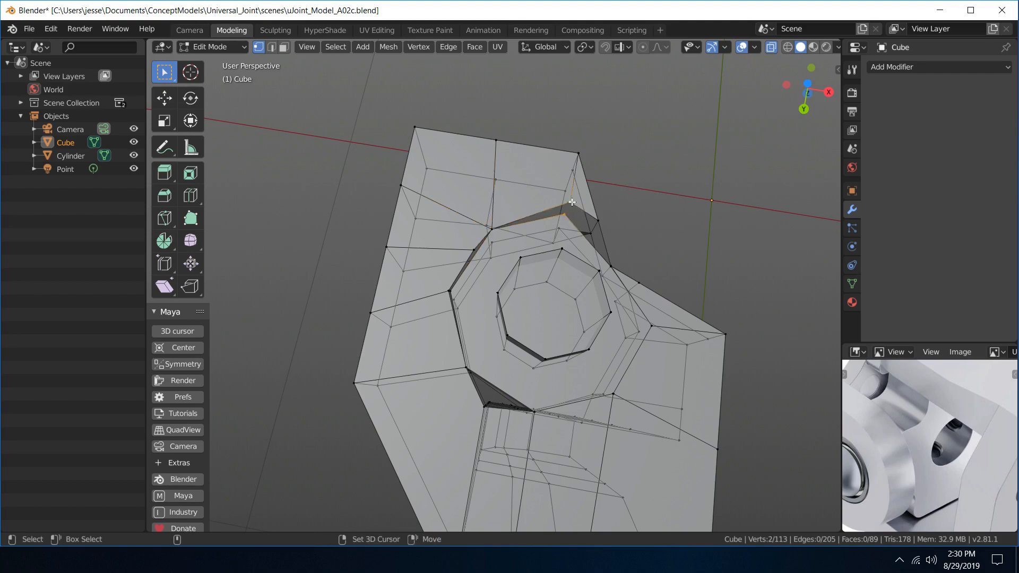
- Merge the two vertices at the opening's next octagon corner using At Last
middle_click_drag(672, 218, 640, 217)
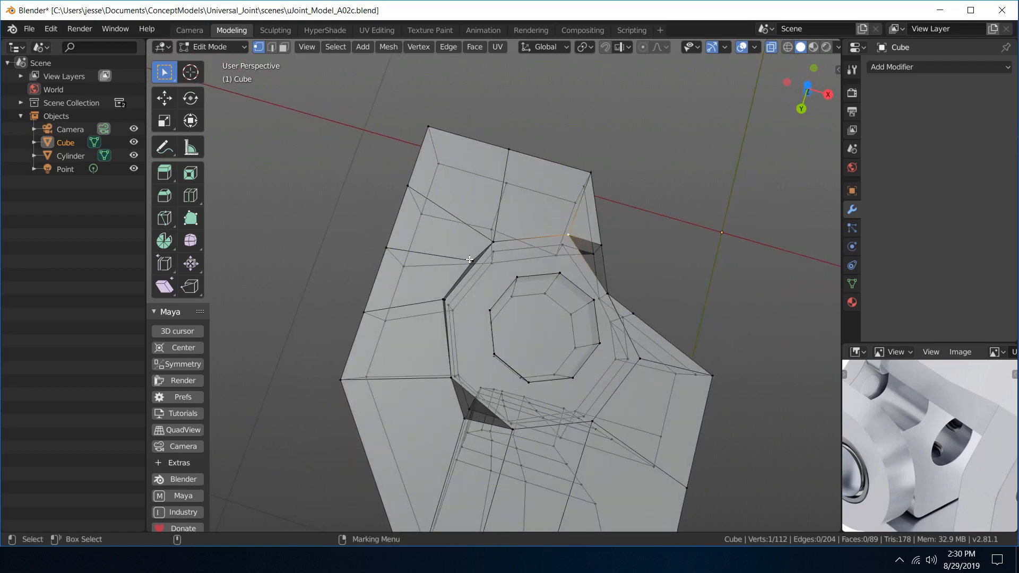
middle_click_drag(475, 254, 629, 398)
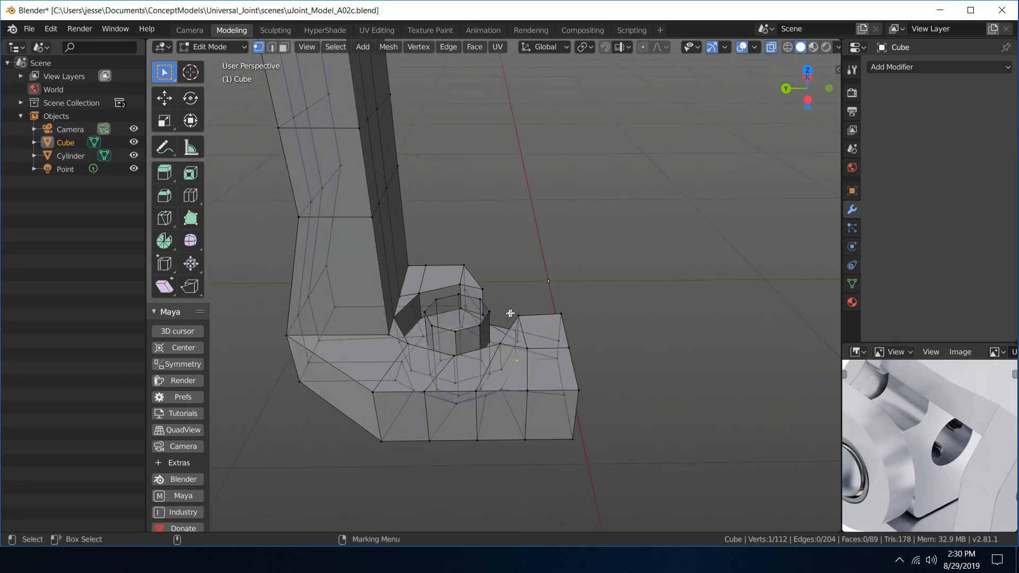
middle_click_drag(541, 336, 604, 190)
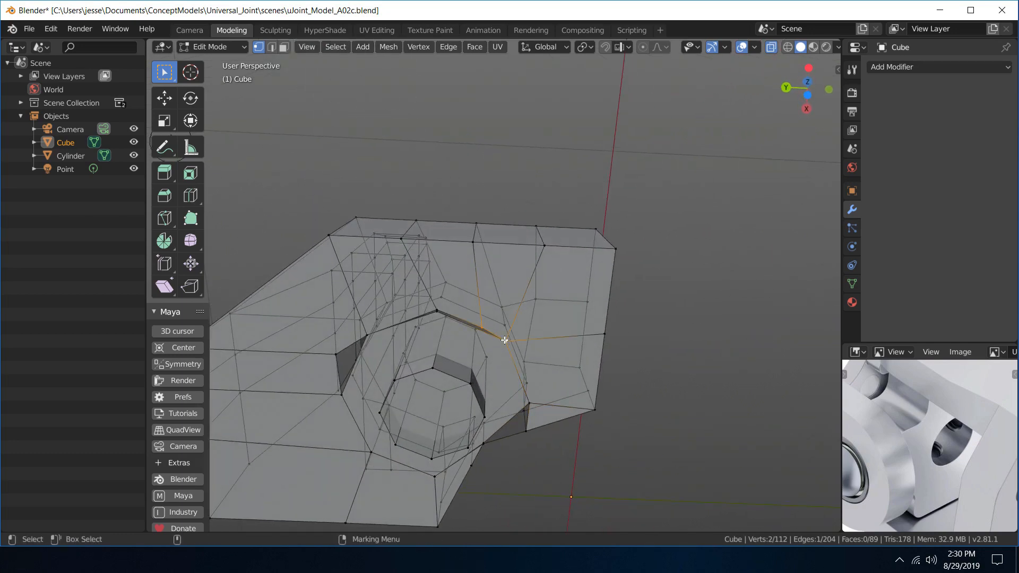
key("m")
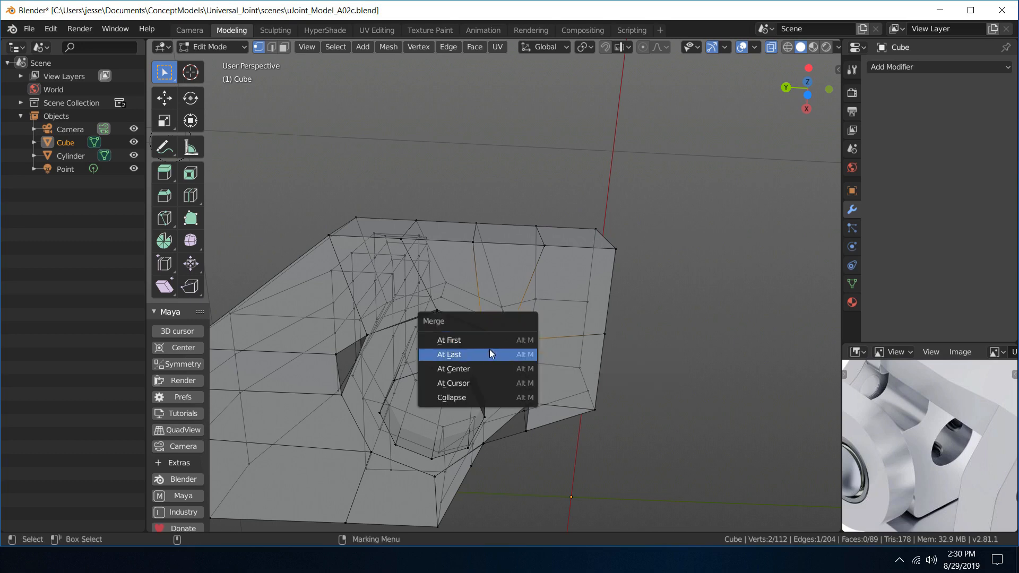
left_click(487, 352)
- Repeat the At Last merge for the two nearly overlapping vertices at the adjacent octagon corner
middle_click_drag(603, 313, 604, 283)
middle_click_drag(492, 275, 446, 247)
scroll(534, 231, "up", 4)
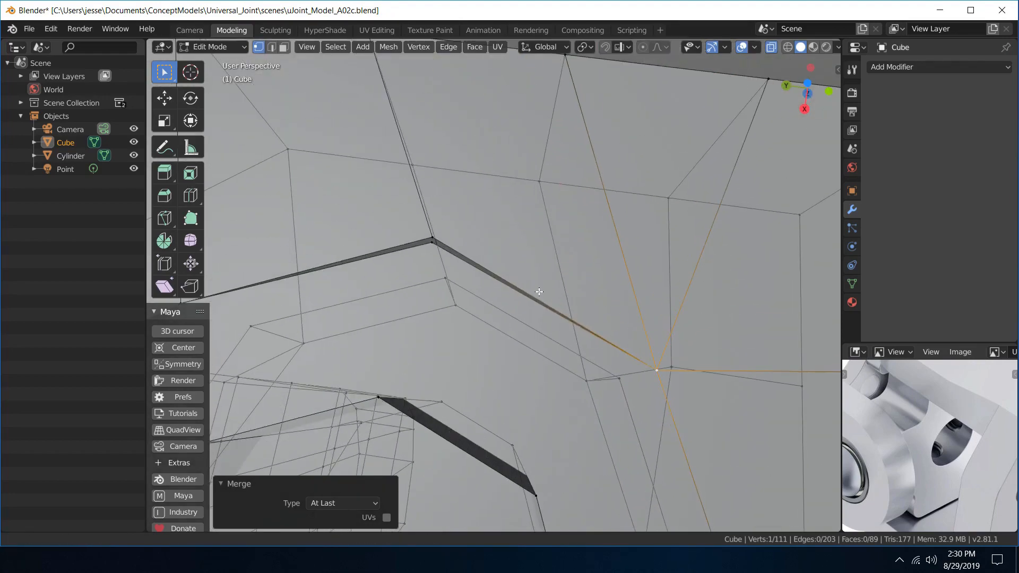
left_click(432, 238)
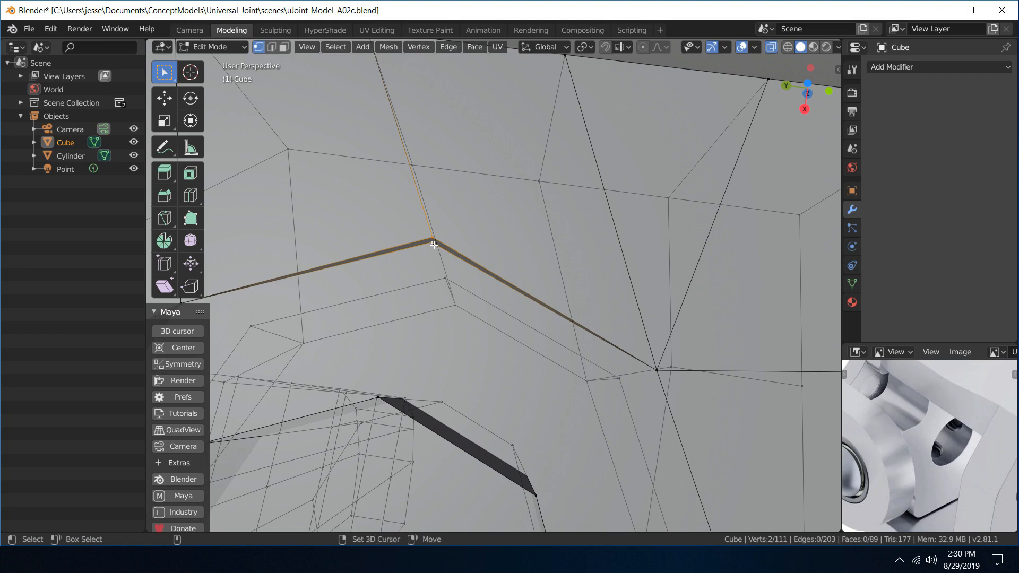
key("shift+r")
- Fill the two remaining triangular gaps beside the octagon on the base's underside, and clear the selection
scroll(434, 244, "down", 7)
middle_click_drag(422, 284, 524, 278, "alt")
right_click_drag(524, 277, 514, 212)
left_click(511, 267)
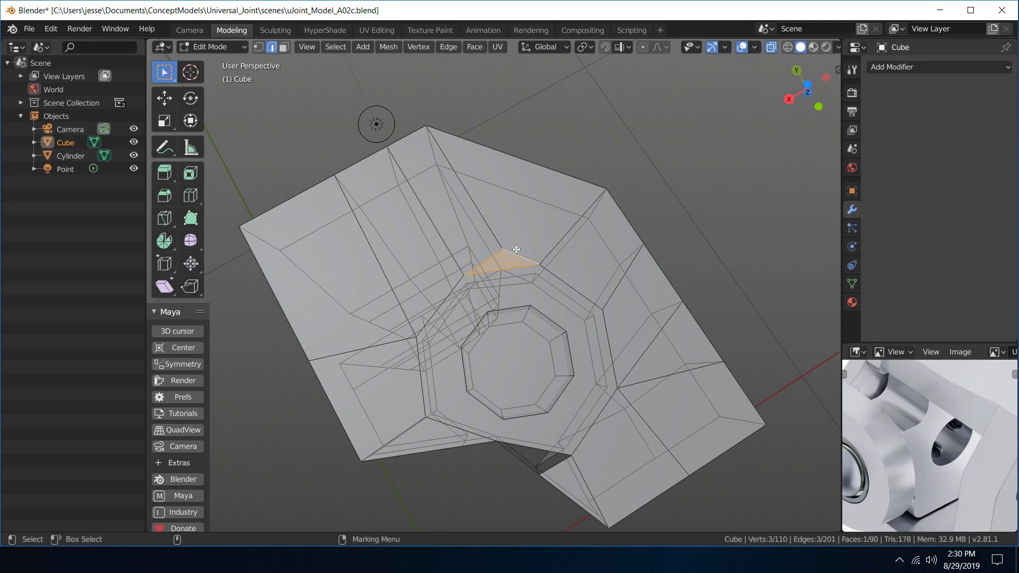
middle_click_drag(571, 302, 559, 335)
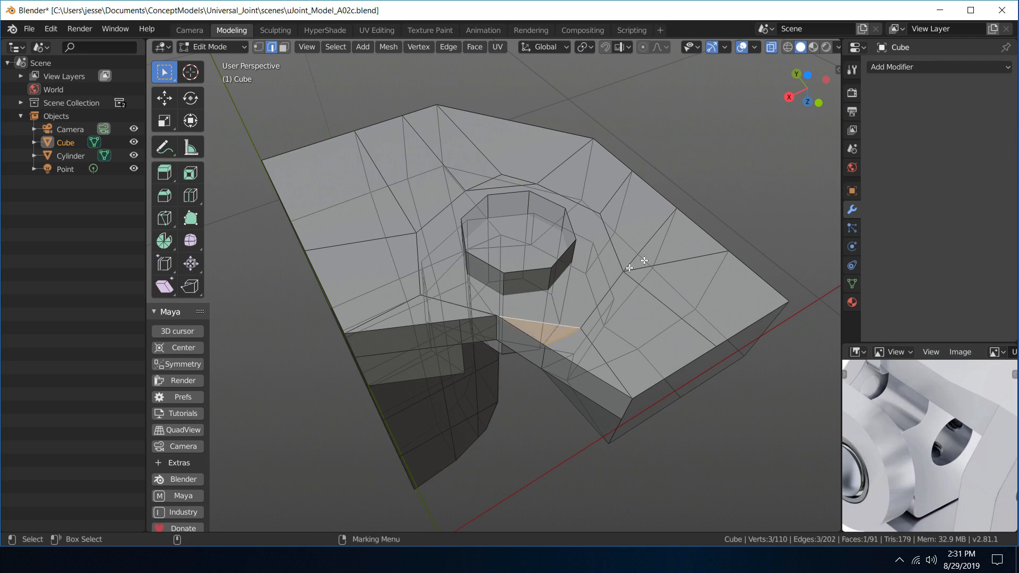
left_click(667, 135)
- Leave edit mode and select only the octagonal bolt-hole cylinder object
left_click_drag(631, 137, 565, 193, "alt")
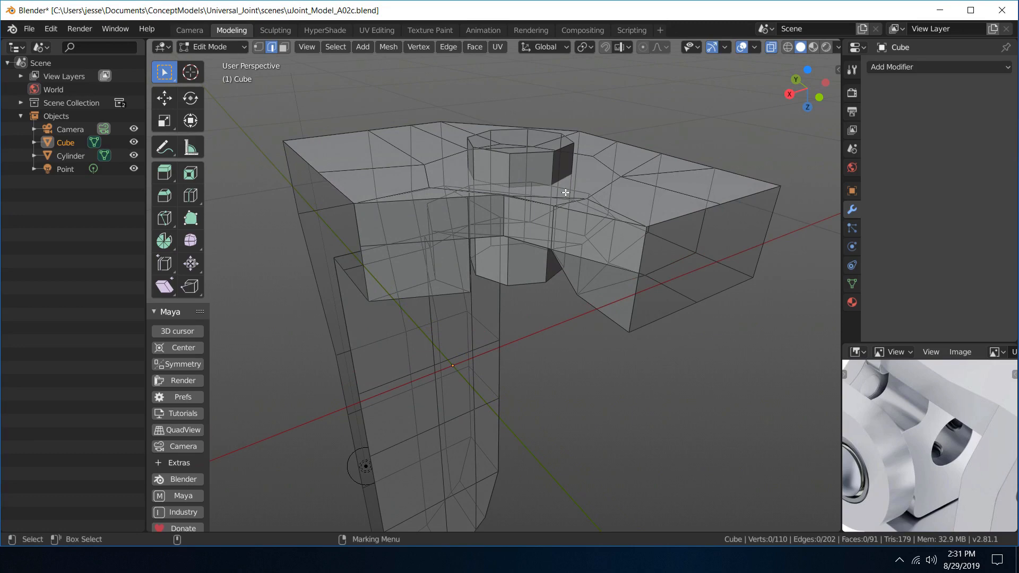
left_click_drag(540, 137, 524, 188, "alt")
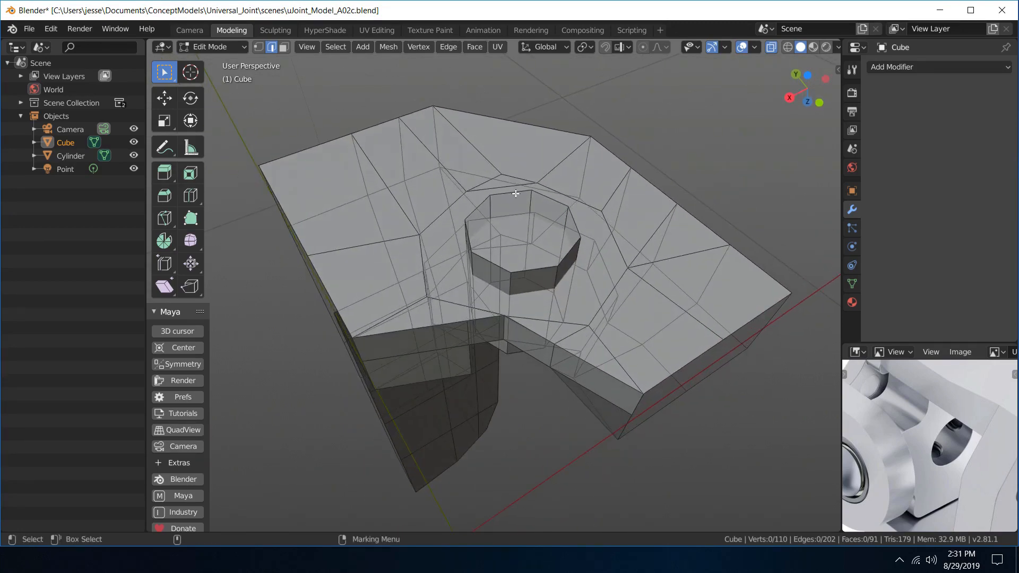
left_click(525, 193)
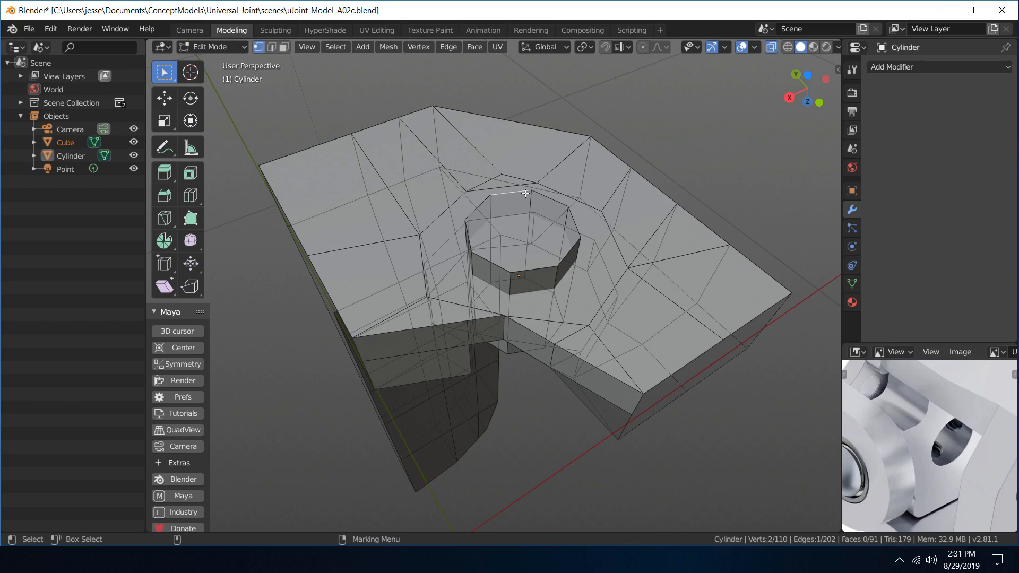
right_click_drag(526, 193, 570, 152)
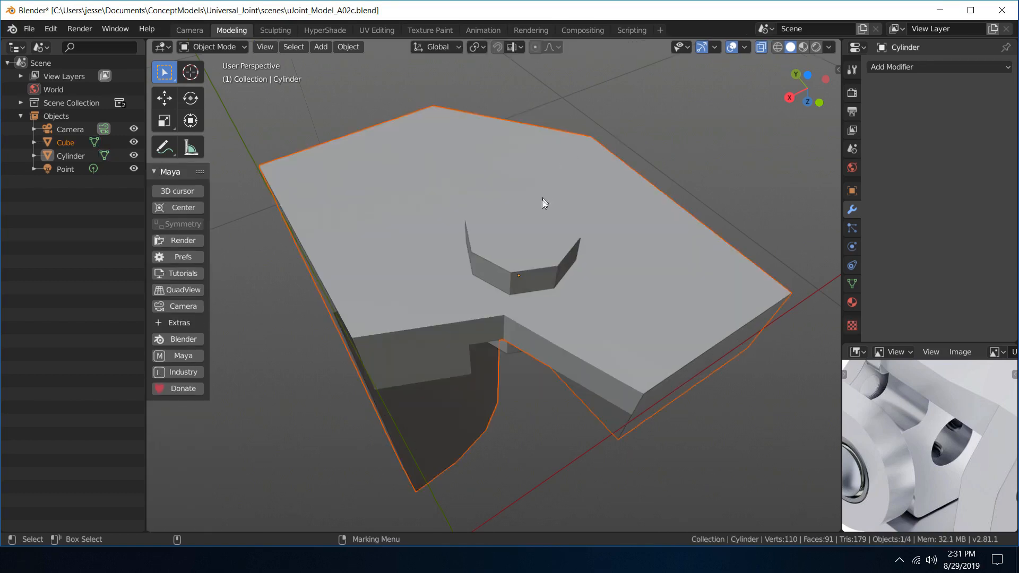
left_click(525, 281)
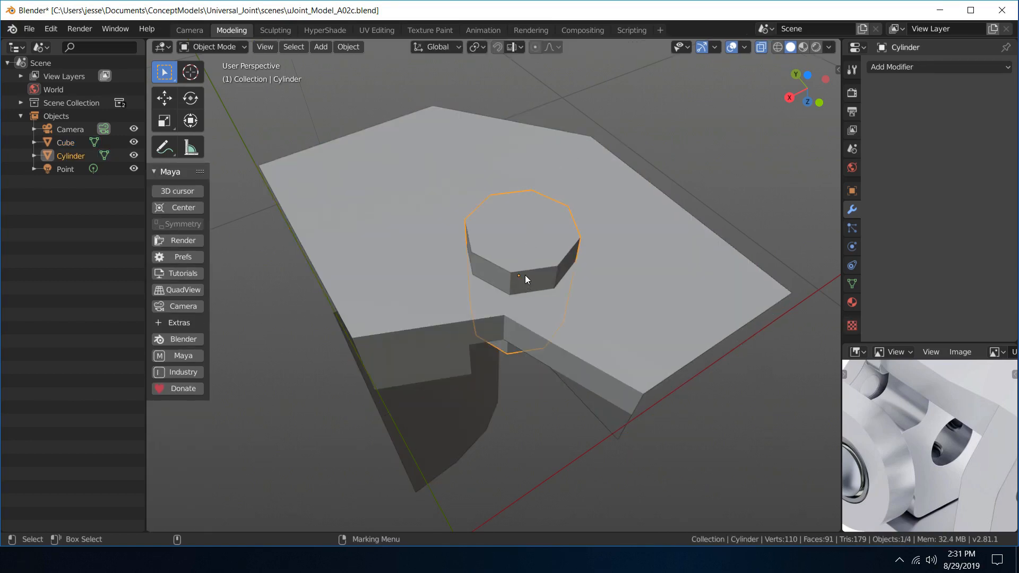
- Show the cylinder in an orthographic right view with wireframe shading
middle_click_drag(536, 218, 338, 403)
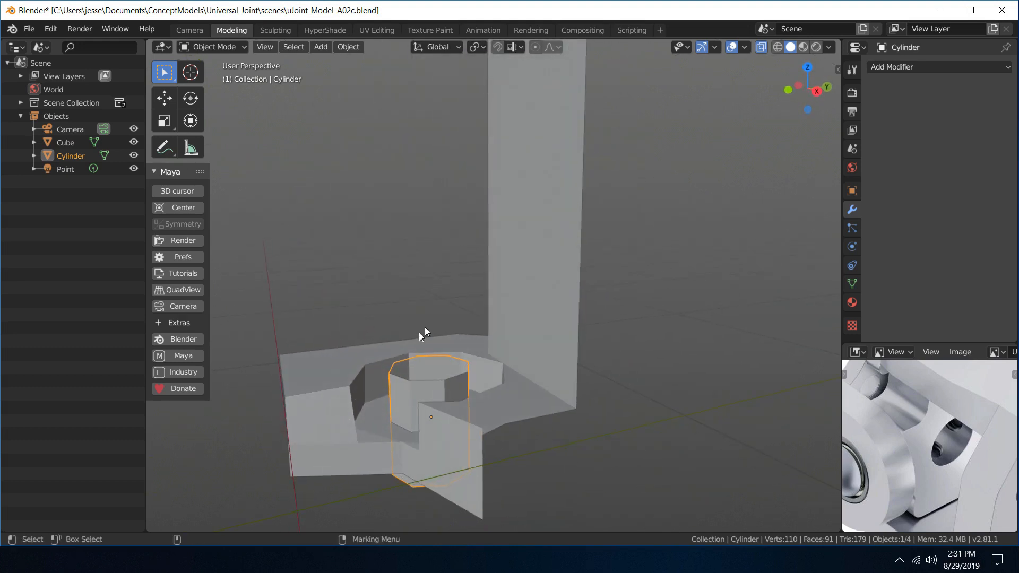
key("grave")
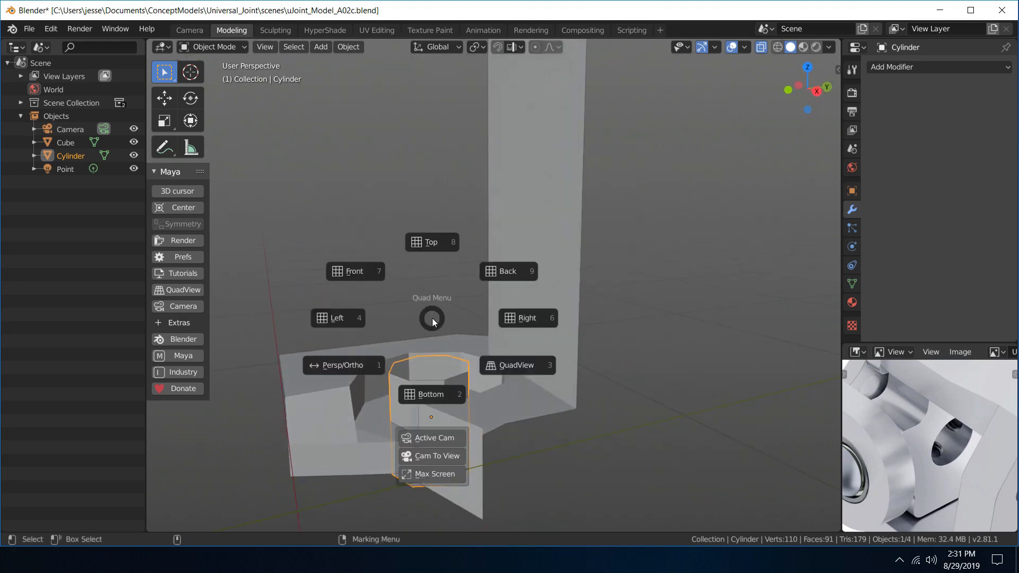
left_click(508, 314)
key("grave")
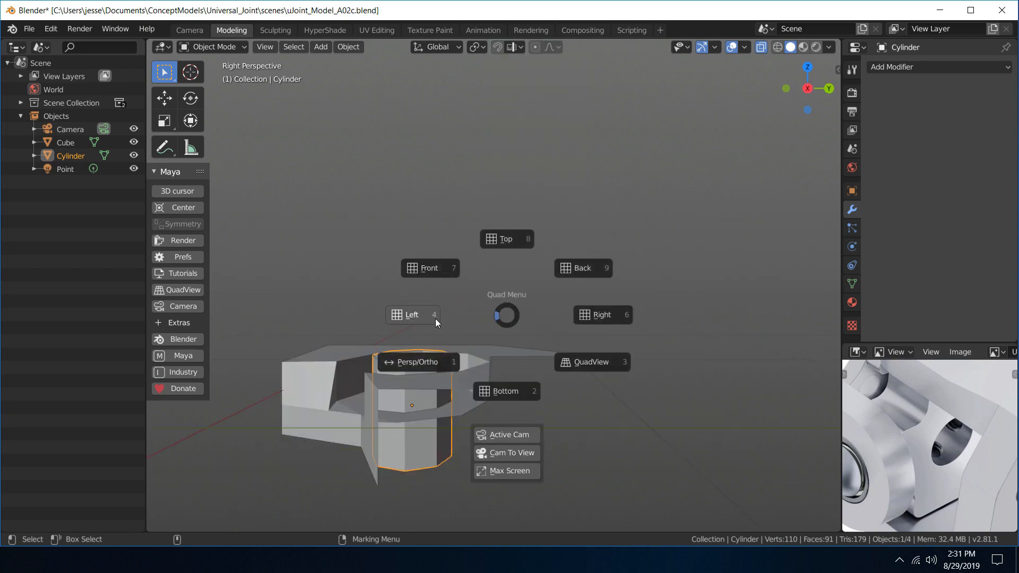
left_click(439, 349)
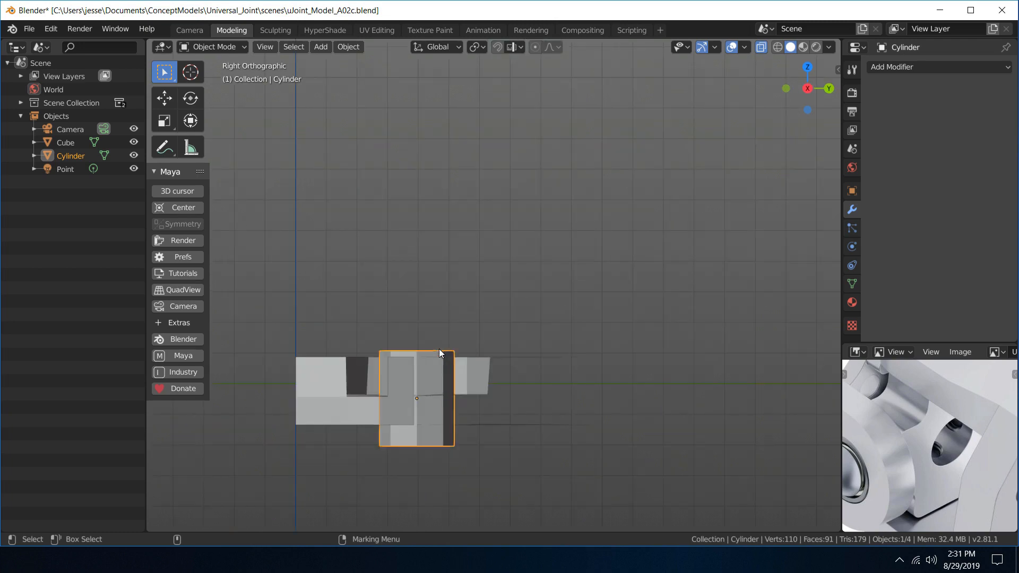
left_click(776, 47)
key("Caps_Lock")
- Lower the cylinder's upper ring of vertices about 0.151 m along Z to the recess floor level
middle_click_drag(611, 300, 695, 200, "alt")
scroll(669, 218, "up", 4)
right_click(500, 212)
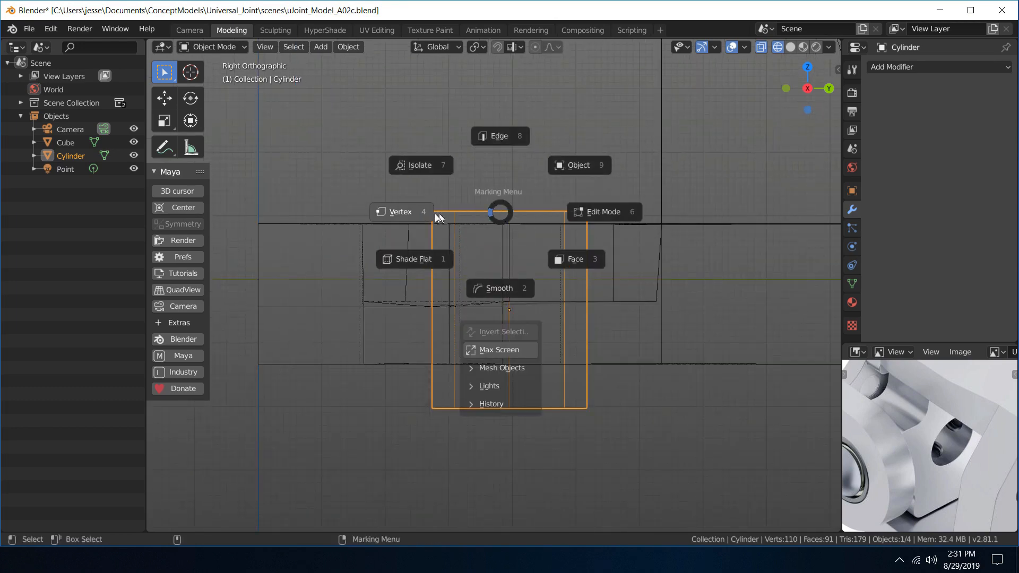
left_click(411, 216)
left_click_drag(385, 164, 650, 243)
scroll(606, 310, "up", 4)
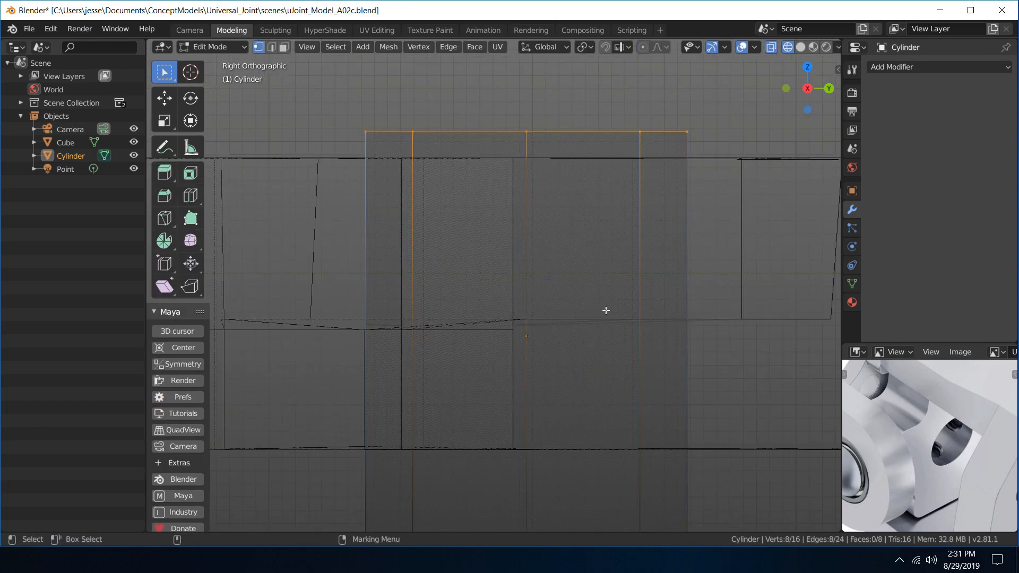
key("w")
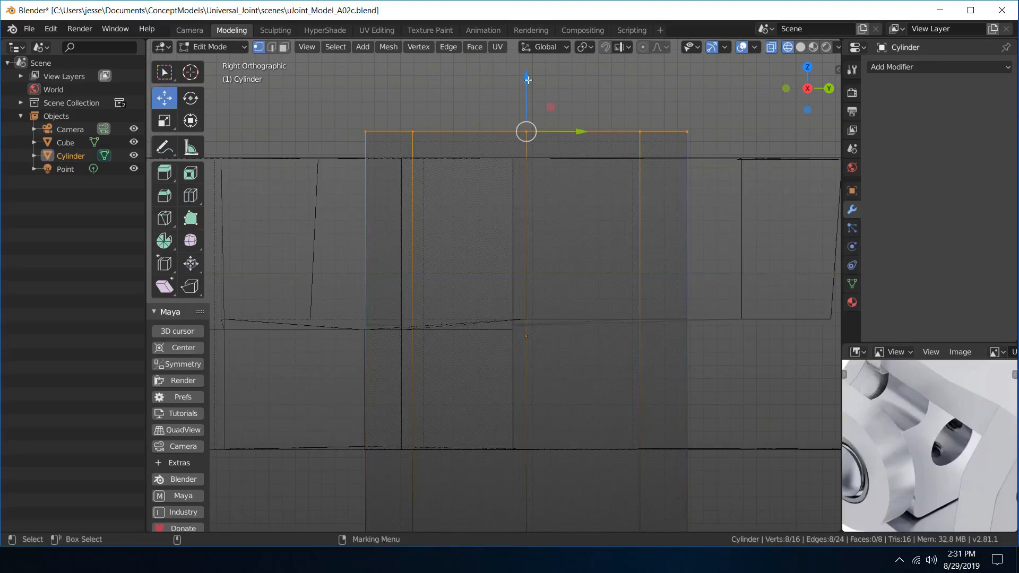
left_click_drag(528, 80, 588, 279)
- Raise the cylinder's lower ring of vertices about 0.07 m along Z, fine-tuning it to the base's underside
middle_click_drag(651, 254, 637, 103, "alt")
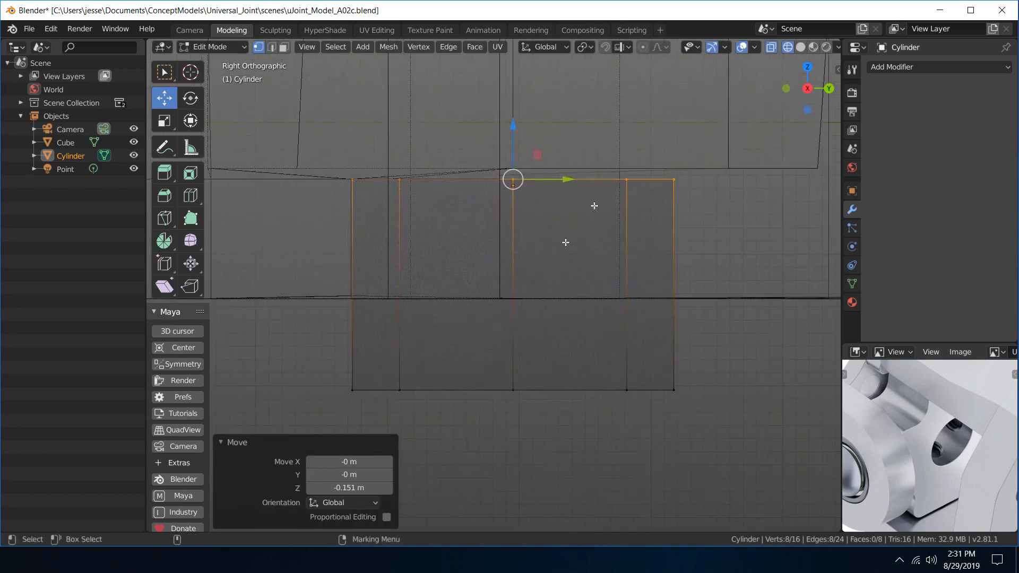
left_click_drag(316, 412, 797, 322)
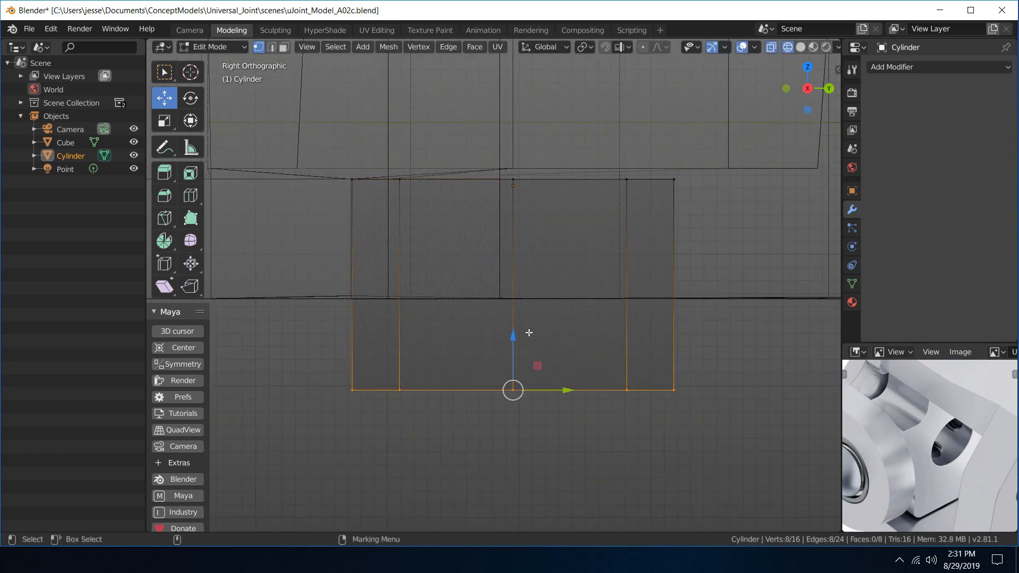
left_click_drag(514, 337, 588, 245)
scroll(586, 350, "up", 4)
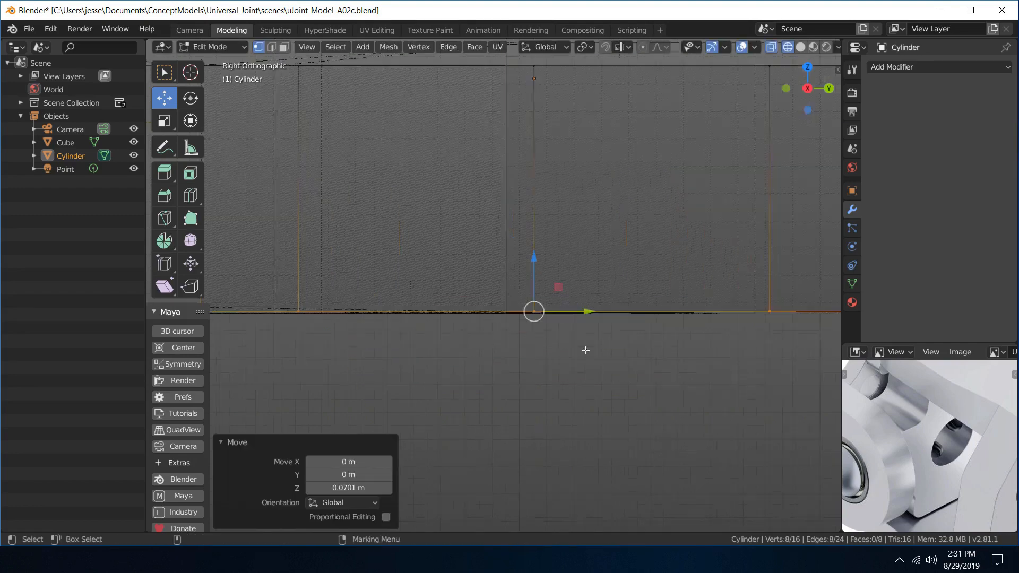
scroll(586, 351, "up", 3)
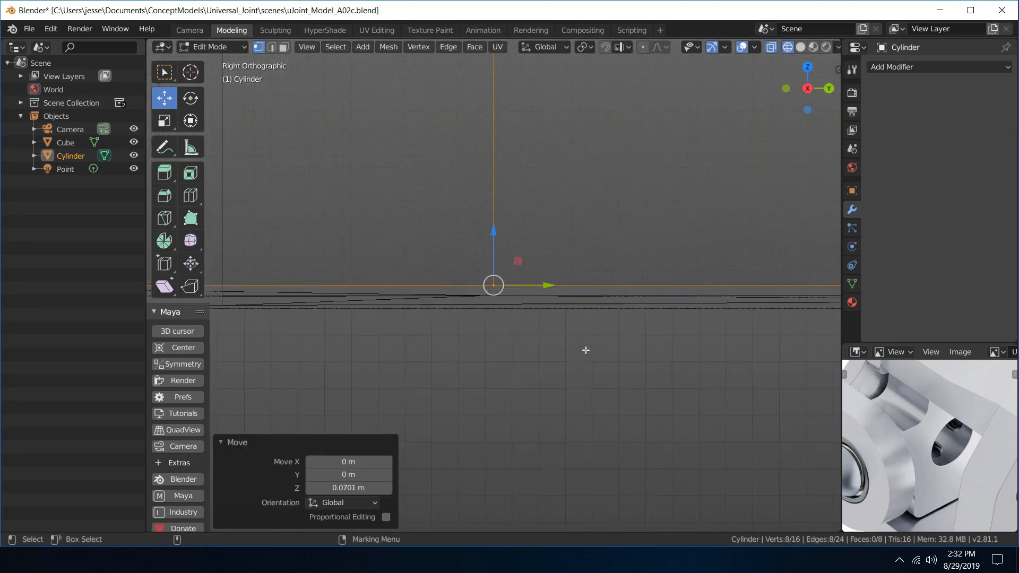
left_click_drag(488, 231, 505, 253)
scroll(580, 361, "down", 4)
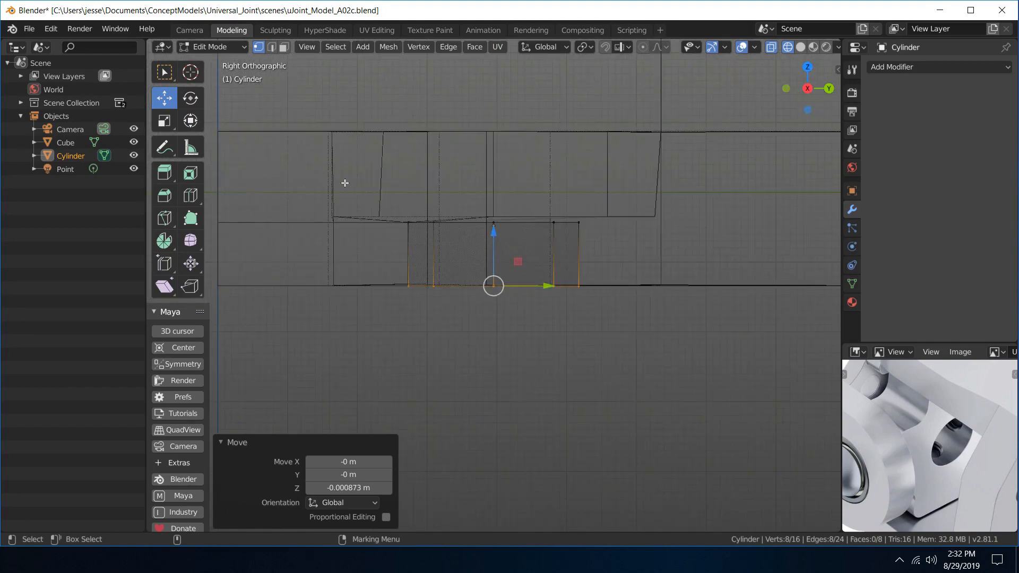
- Select the cylinder's upper ring of vertices and nudge it up 0.000082 m along Z
left_click_drag(345, 183, 633, 268)
scroll(574, 221, "up", 4)
key("f")
scroll(573, 220, "up", 15)
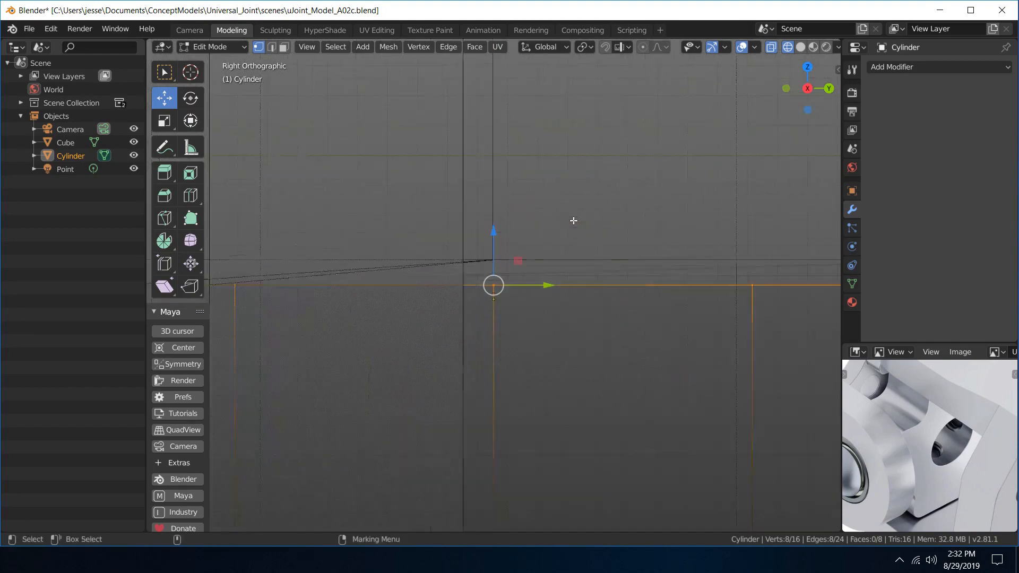
scroll(574, 221, "down", 4)
middle_click_drag(451, 233, 711, 249, "alt")
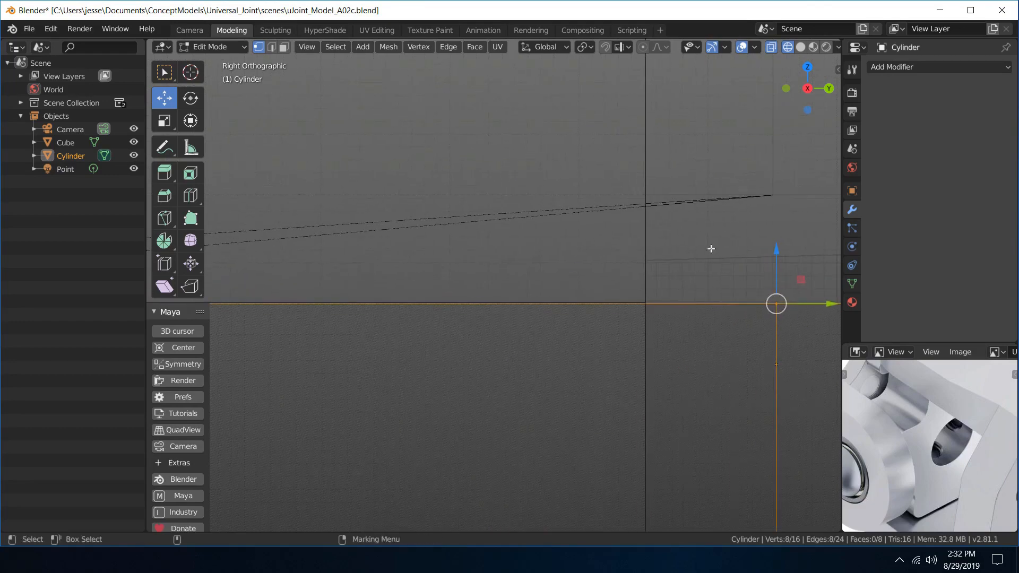
left_click_drag(776, 253, 778, 251)
key("f")
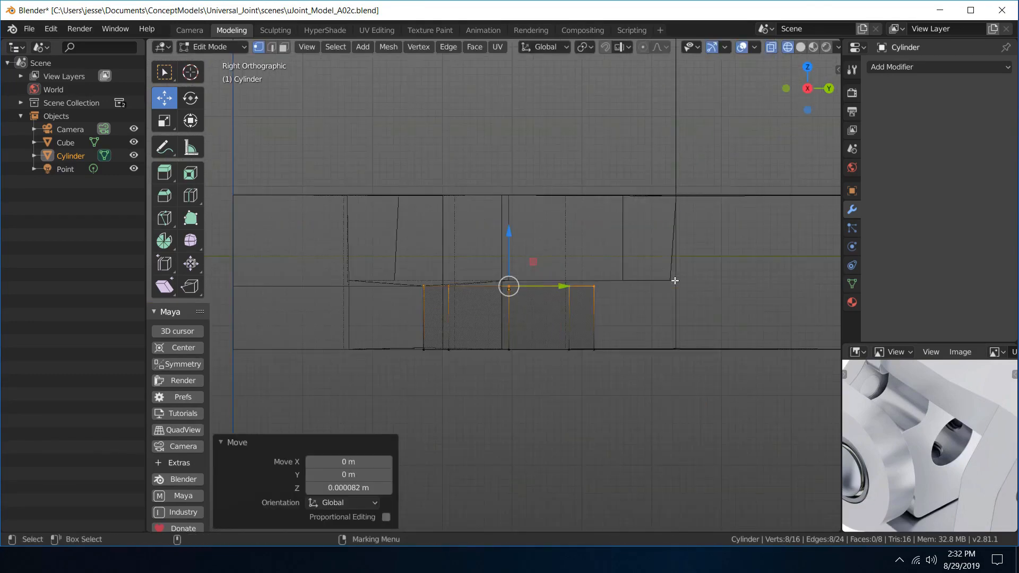
- Return to a perspective view with solid shading and switch the cylinder back to object mode
key("q")
key("space")
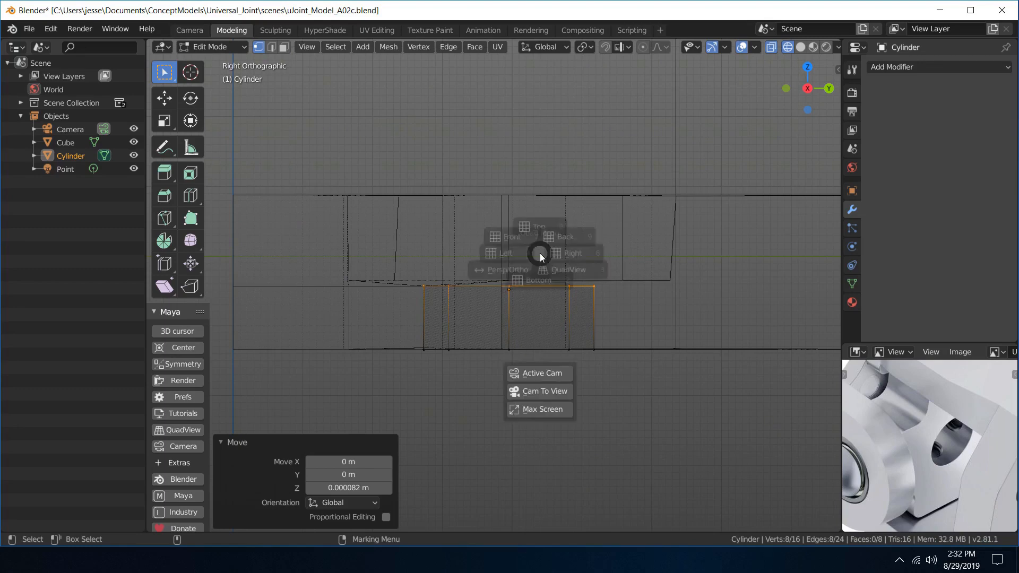
left_click(469, 302)
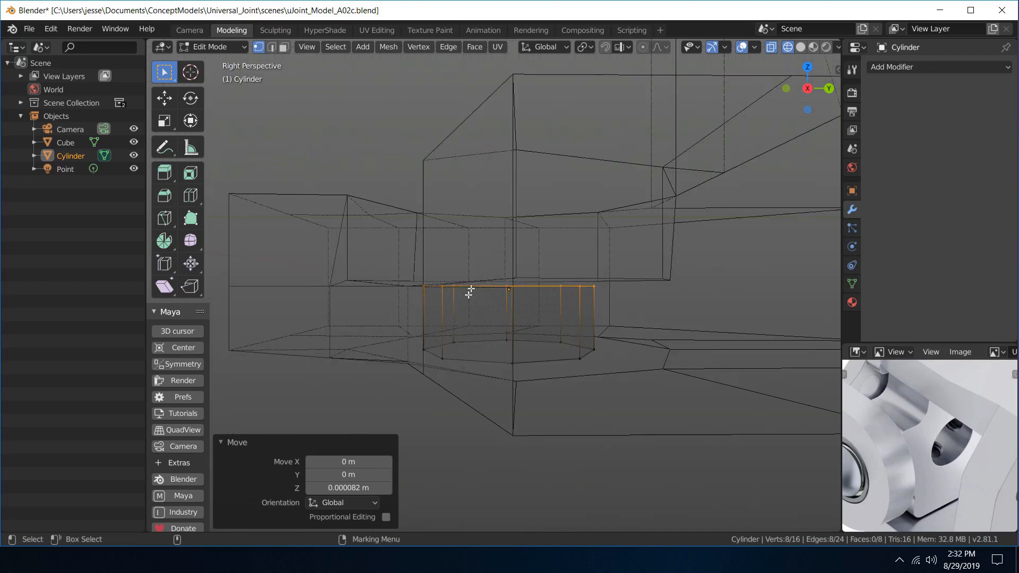
left_click(801, 48)
mouse_move(593, 125)
middle_mouse_down()
mouse_move(614, 182)
mouse_move(676, 182)
mouse_move(664, 134)
mouse_move(645, 177)
mouse_move(657, 189)
middle_mouse_up()
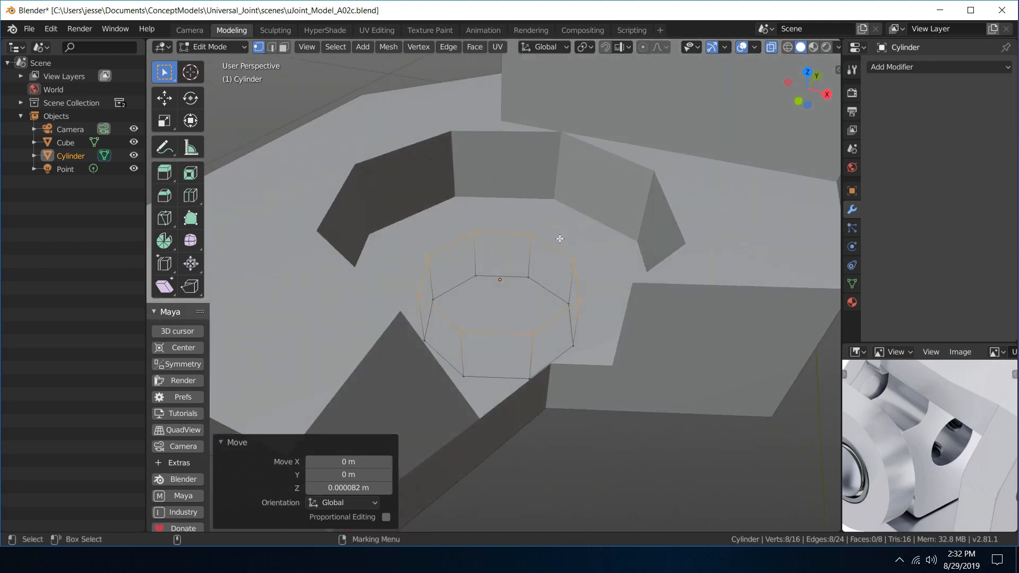
key("ctrl+Tab")
left_click(616, 194)
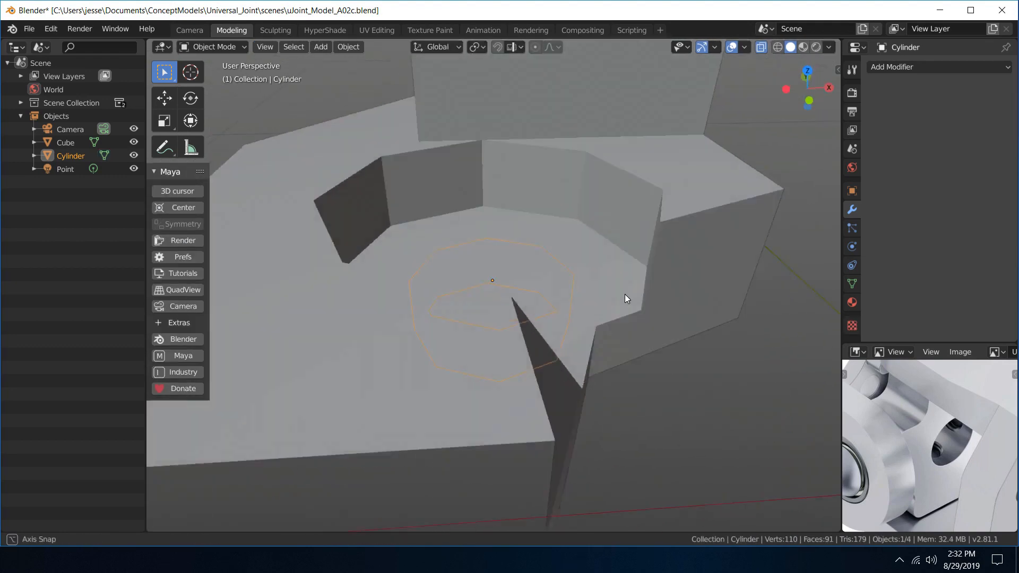
- Add the main yoke body to the selection and edit it together with the cylinder in face mode
middle_click_drag(625, 295, 600, 313)
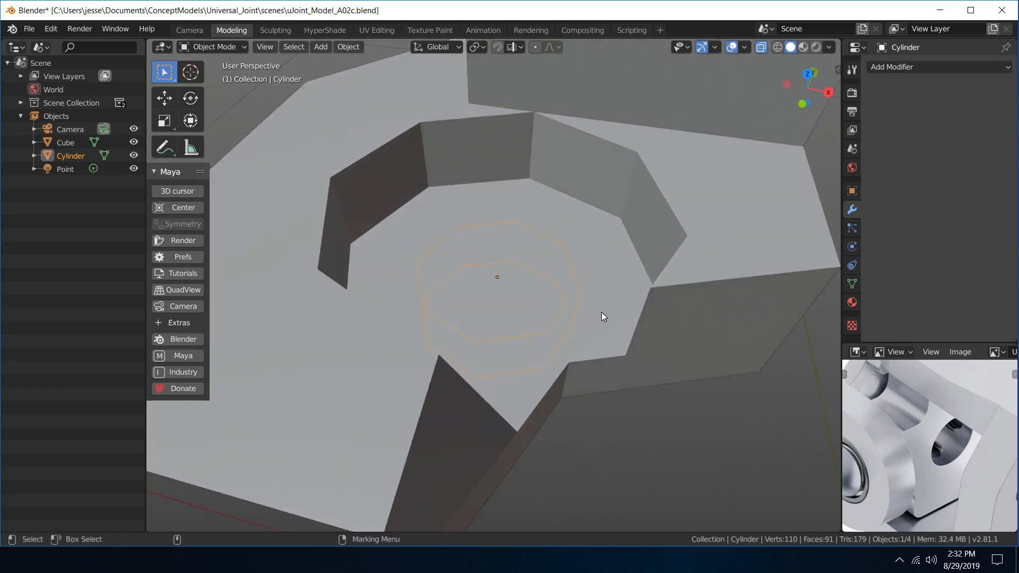
key("ctrl+Tab")
left_click(680, 260)
left_click_drag(692, 351, 693, 388)
right_click_drag(694, 389, 728, 380)
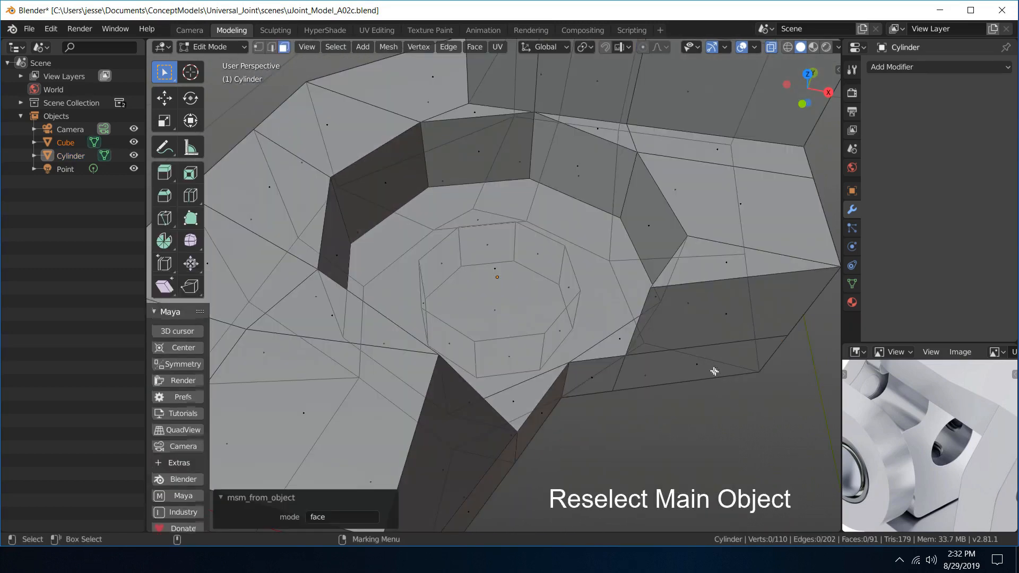
middle_click_drag(714, 372, 587, 267)
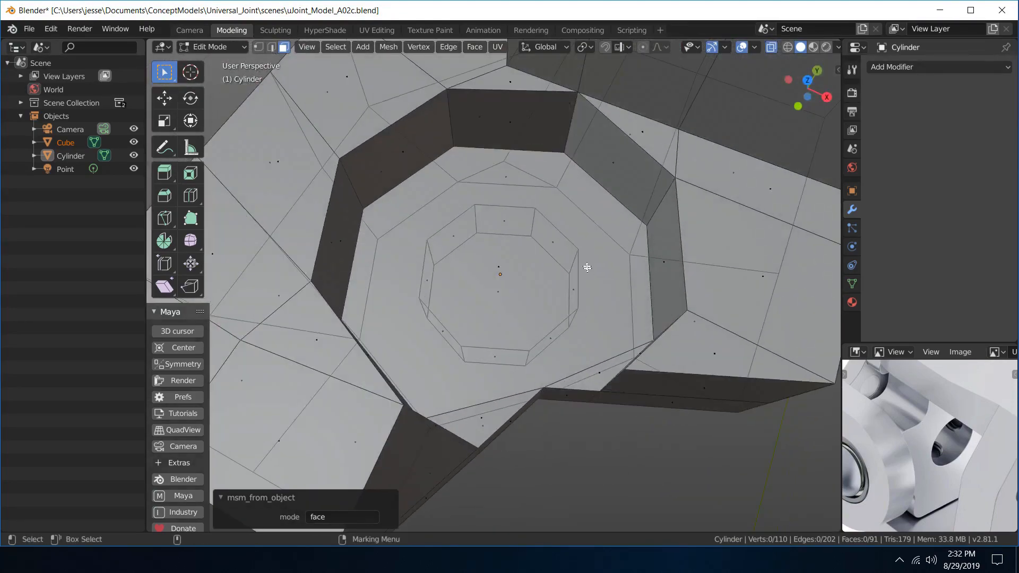
- Select the octagonal floor face of the corner recess and extrude it in place with zero offset
left_click(513, 268)
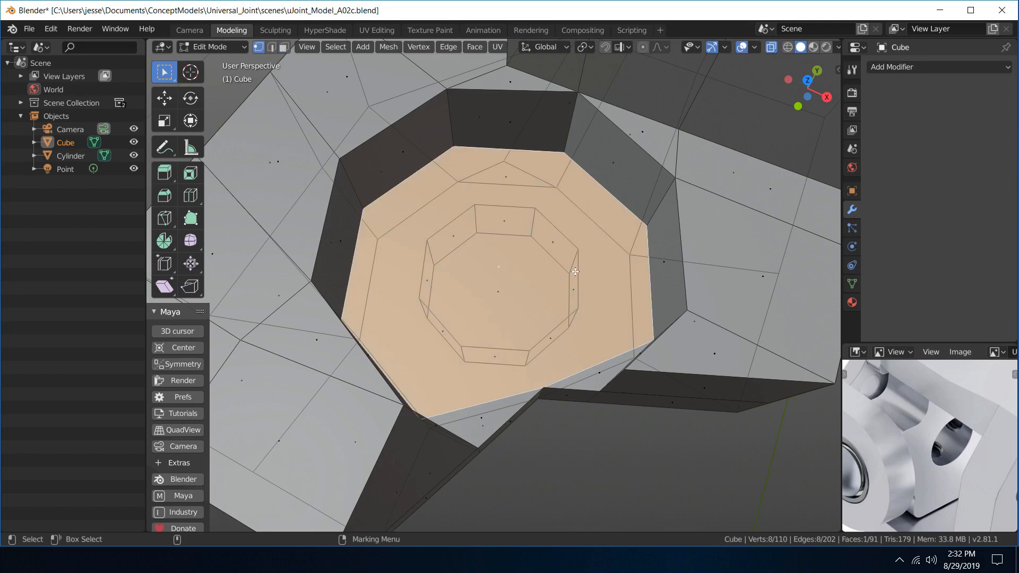
key("ctrl+e")
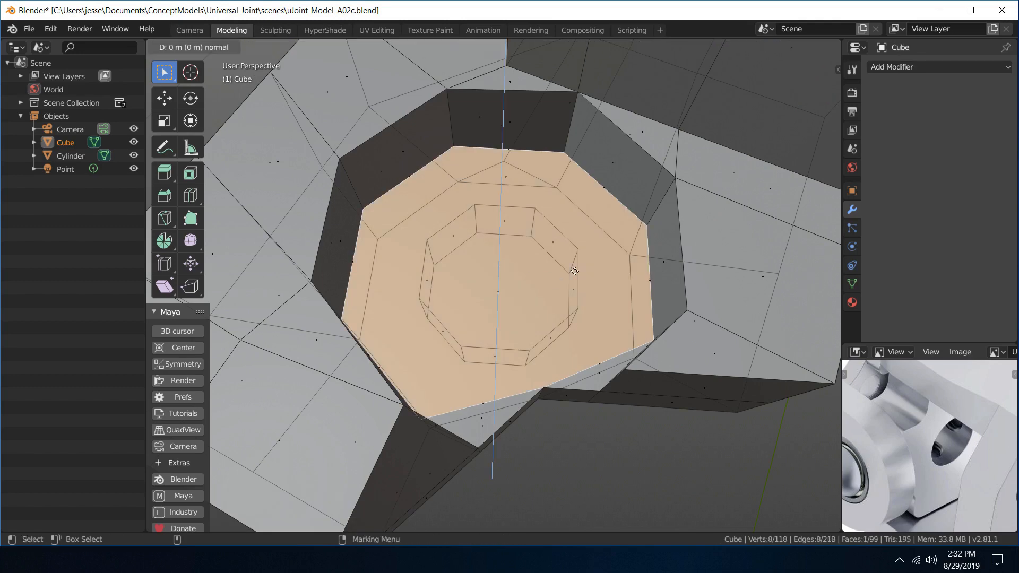
left_click(575, 271)
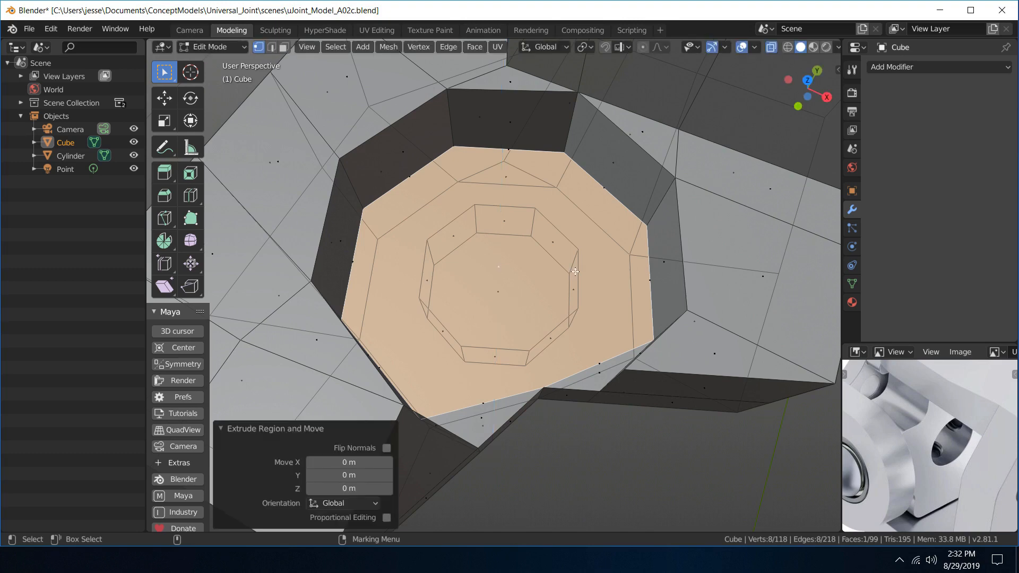
- Scale the extruded floor face uniformly by 0.710 and again by 0.734, shrinking it to about the cylinder's outline
middle_click_drag(574, 271, 642, 192)
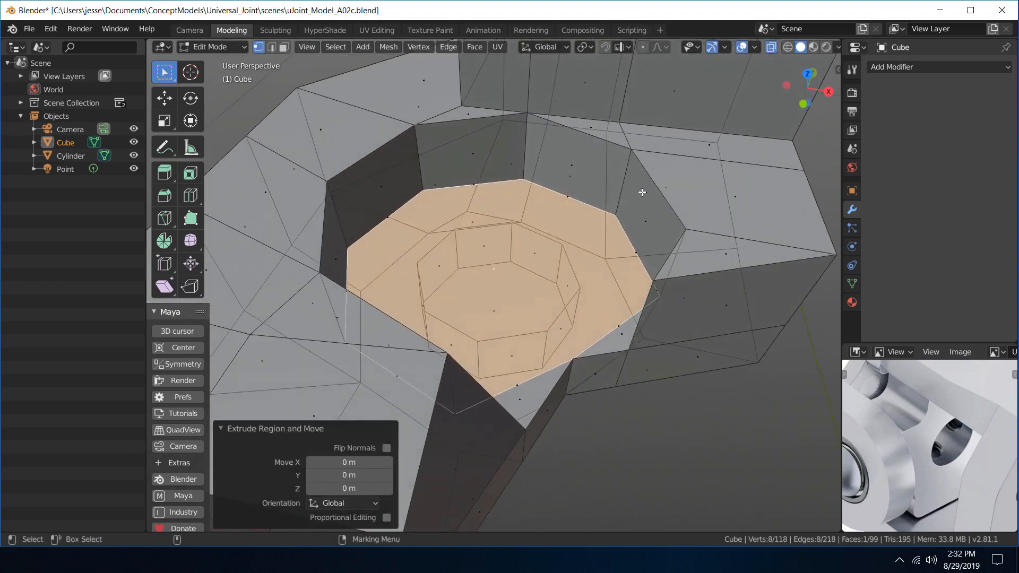
key("r")
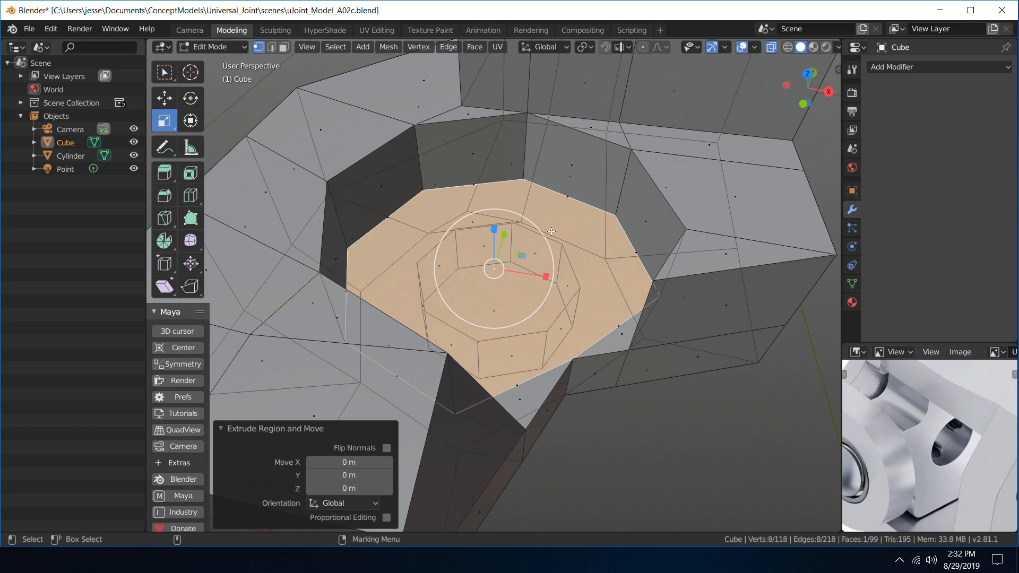
left_click_drag(547, 233, 527, 233)
middle_click_drag(527, 233, 520, 244, "alt")
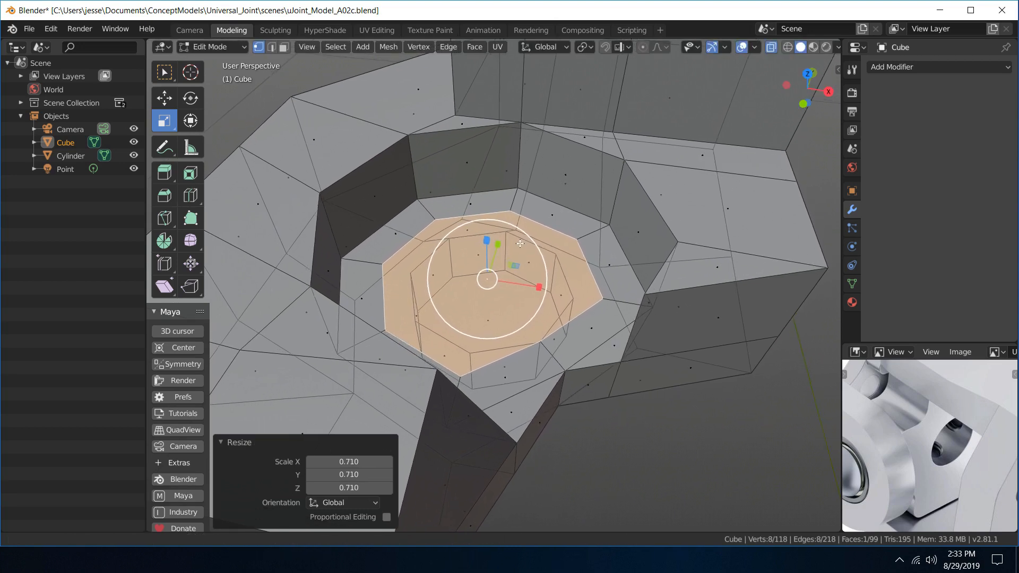
left_click_drag(530, 237, 506, 236)
middle_click_drag(505, 236, 629, 257)
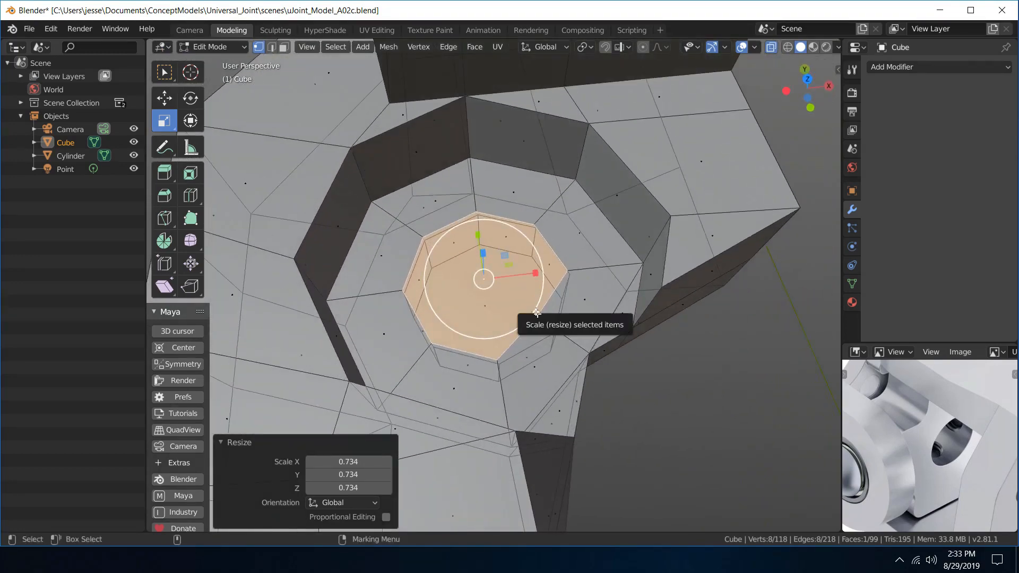
- In vertex mode, move the inset face's misaligned corner vertex along Y and 0.0223 m along X onto the cylinder's matching corner
key("q")
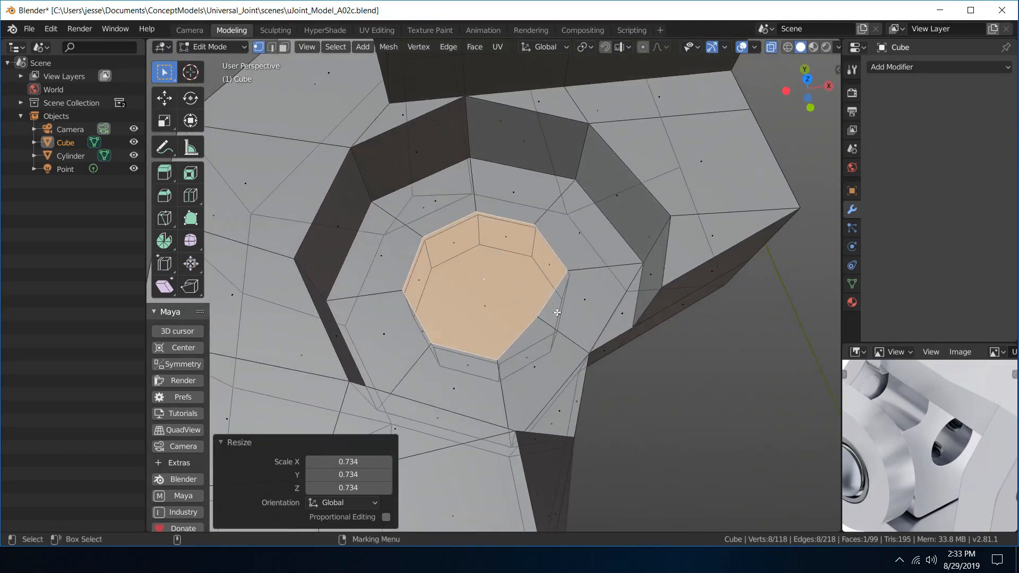
right_click_drag(526, 301, 450, 299)
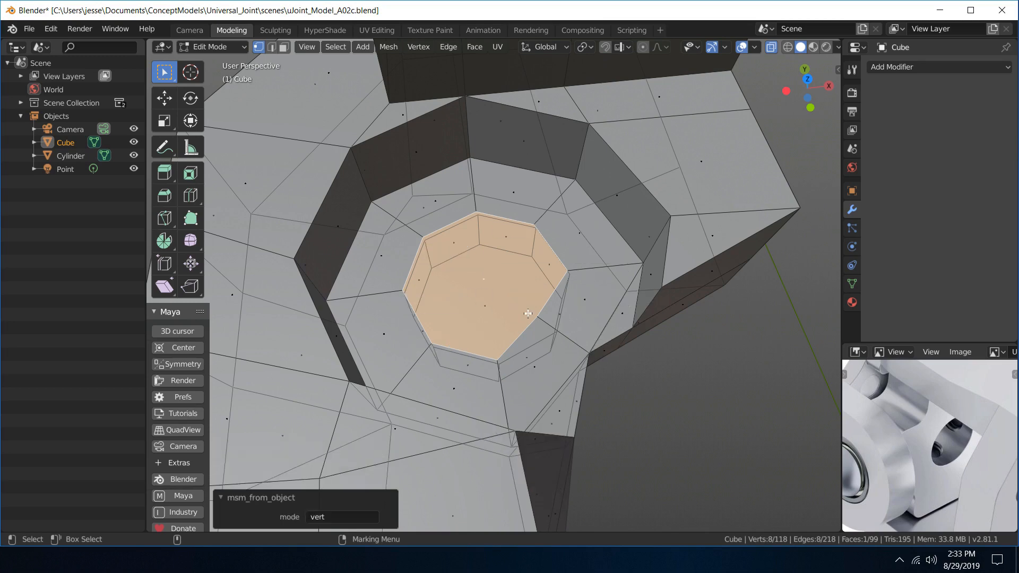
left_click(534, 315)
key("w")
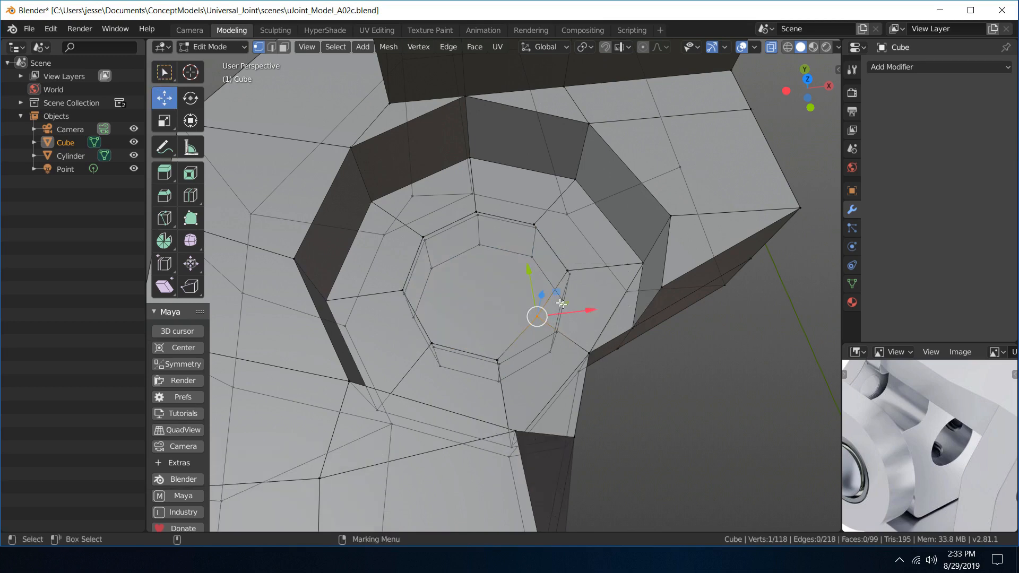
left_click_drag(532, 272, 543, 280)
left_click_drag(584, 323, 598, 327)
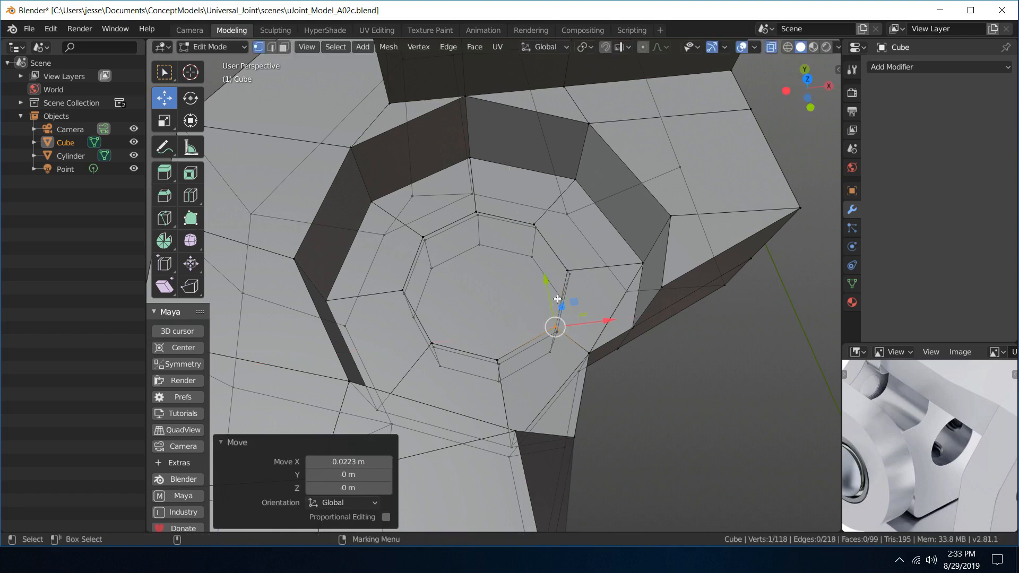
- Nudge the selected vertex on the recess's inner octagon by about -0.0064 m along Y
left_click_drag(546, 284, 547, 288)
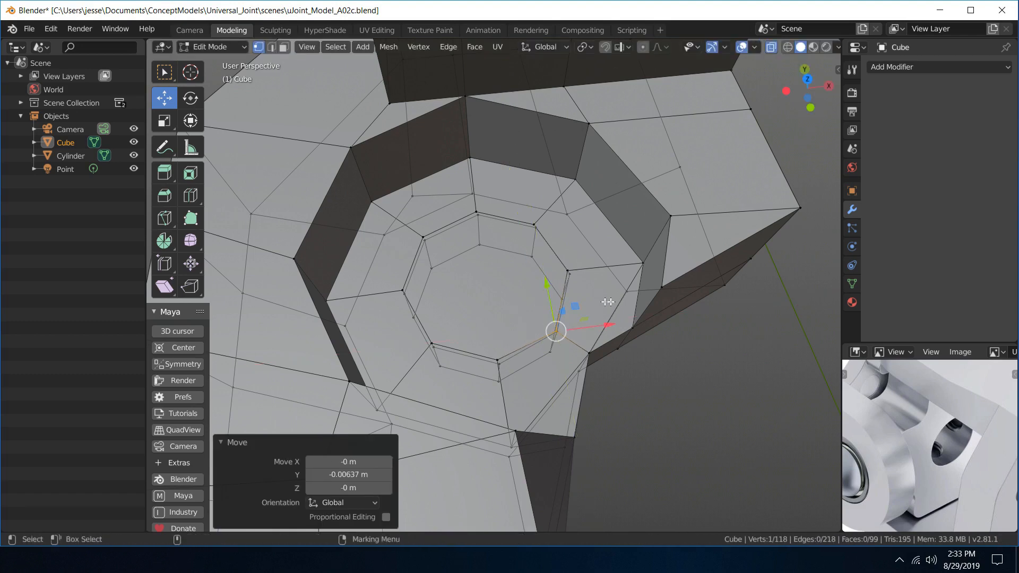
middle_click_drag(546, 289, 714, 323)
middle_click_drag(740, 314, 462, 182)
- Select the large octagonal face around the cylinder on the block's underside and extrude it in place with 0 m offset
key("w")
right_click_drag(462, 181, 505, 240)
left_click(463, 204)
middle_click_drag(463, 204, 445, 292)
left_click(445, 293)
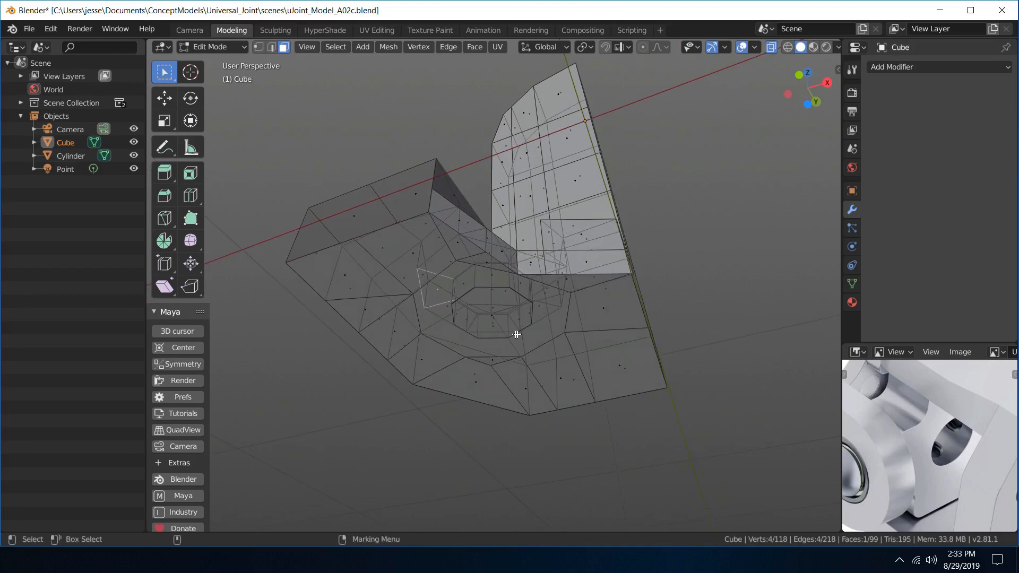
middle_click_drag(546, 327, 521, 247)
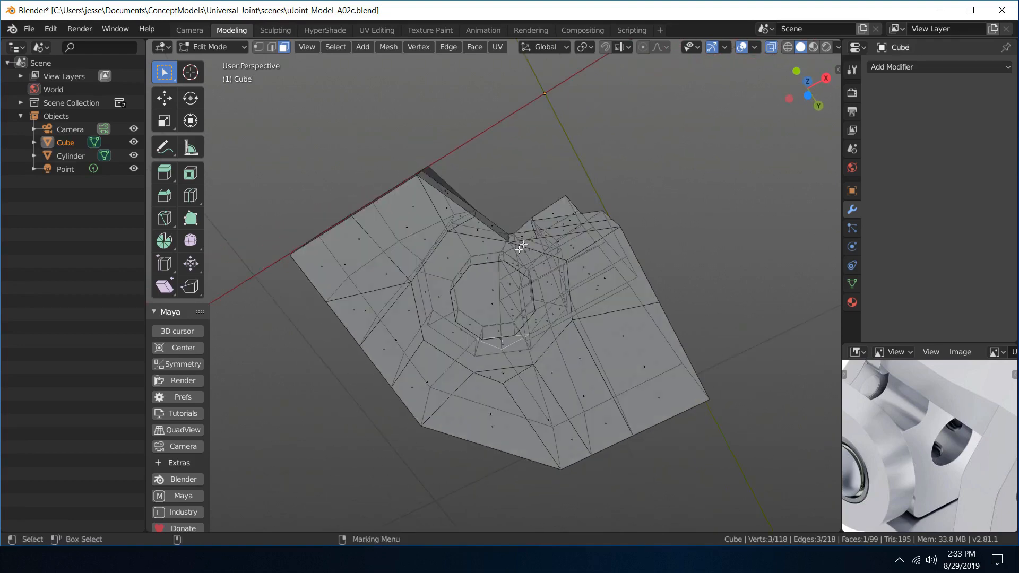
left_click(492, 306)
mouse_move(573, 206)
middle_mouse_down()
mouse_move(574, 260)
mouse_move(578, 201)
middle_mouse_up()
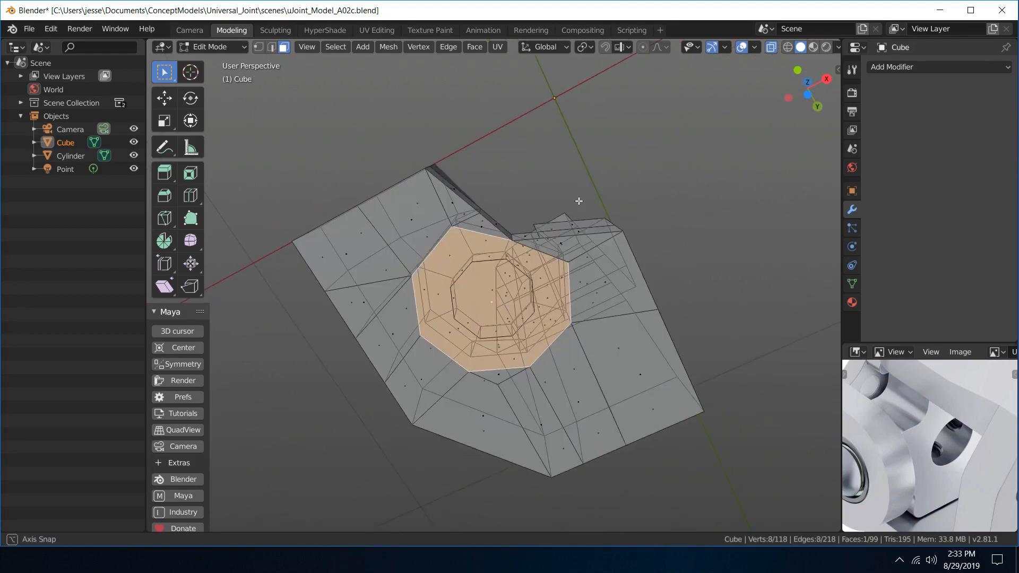
scroll(564, 267, "up", 4)
key("ctrl")
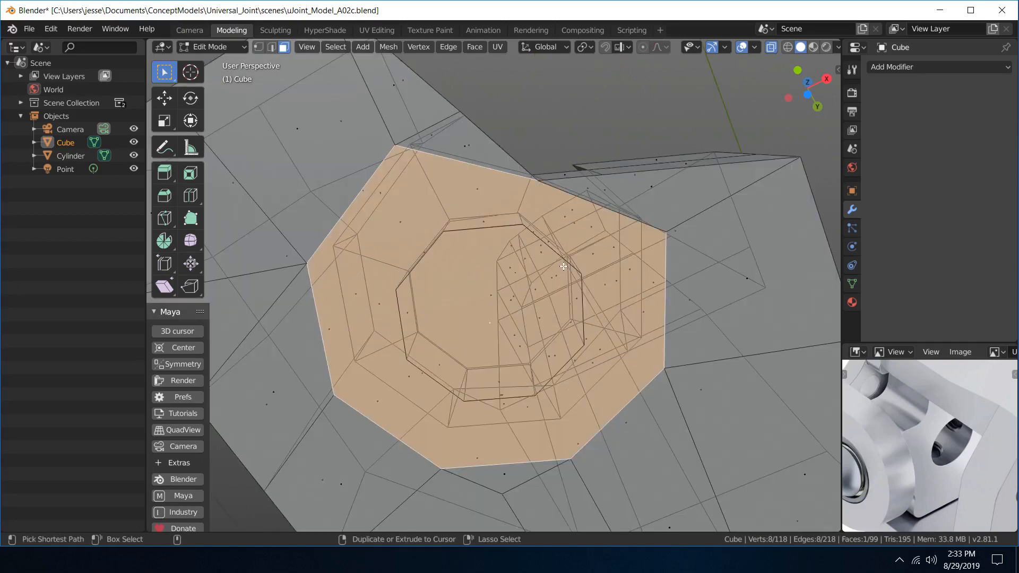
key("e")
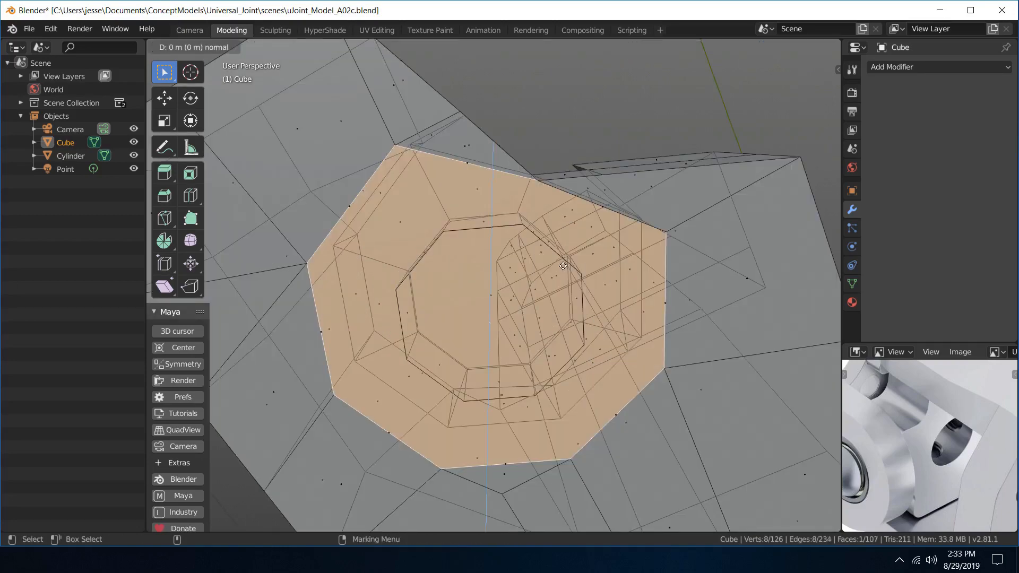
left_click(563, 266)
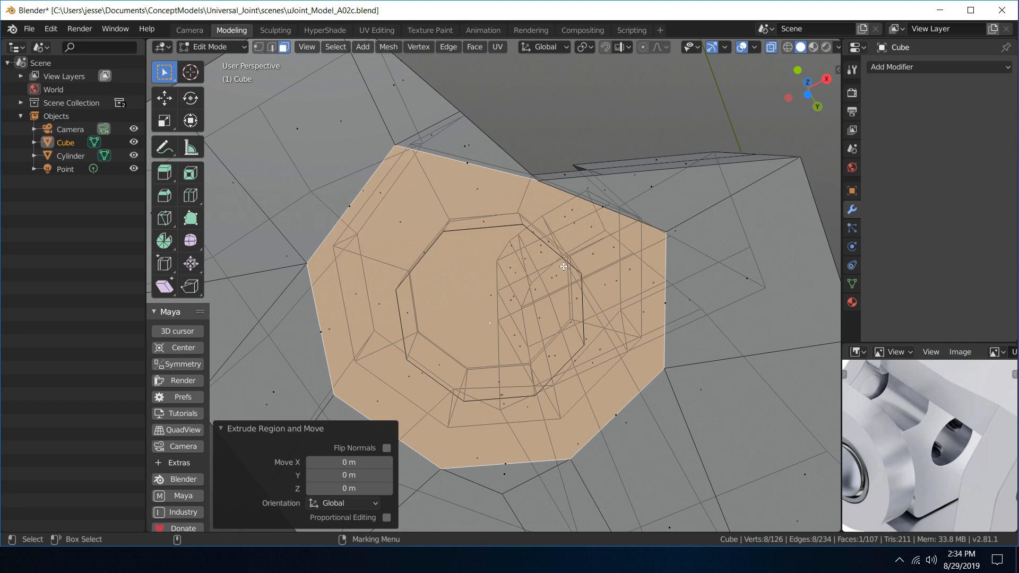
- Scale the extruded octagonal face uniformly to about 0.526 so it closely matches the cylinder's outline
key("r")
middle_click_drag(556, 169, 558, 250)
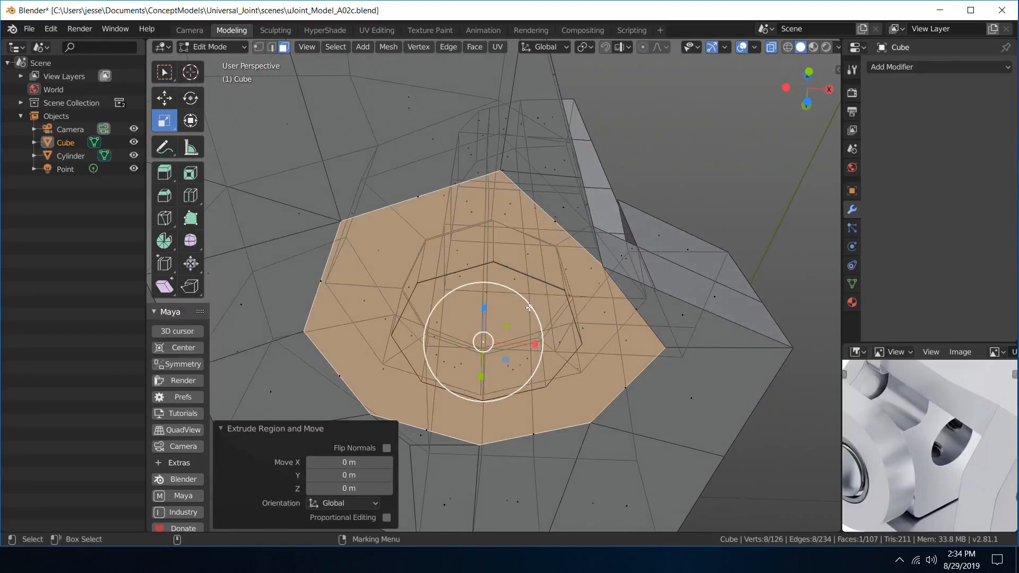
left_click_drag(529, 308, 486, 313)
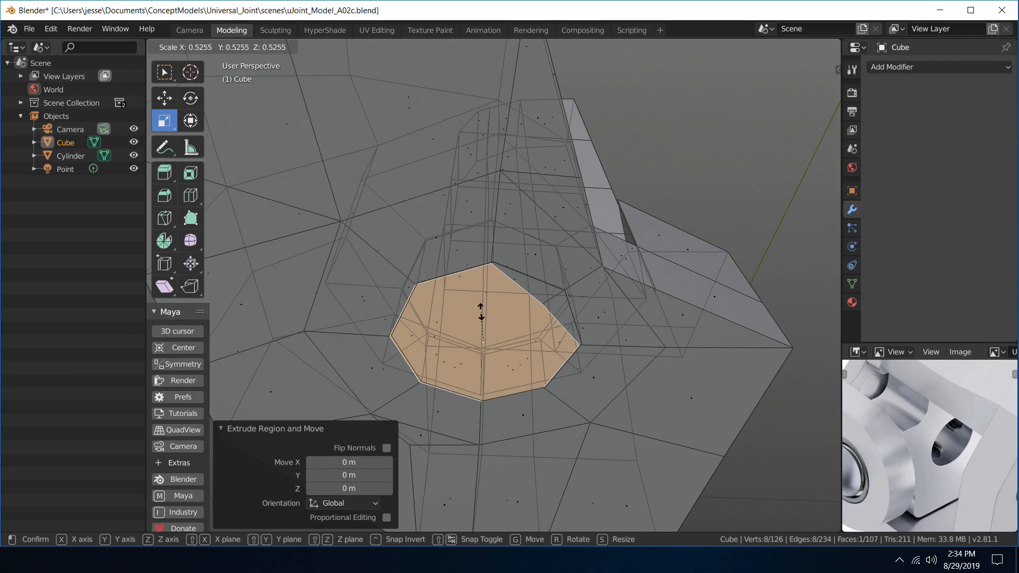
left_click_drag(481, 313, 481, 313)
middle_click_drag(558, 302, 532, 246)
- Move the misaligned corner vertex of the scaled octagonal face along the axes until it lines up with the cylinder's rim
key("q")
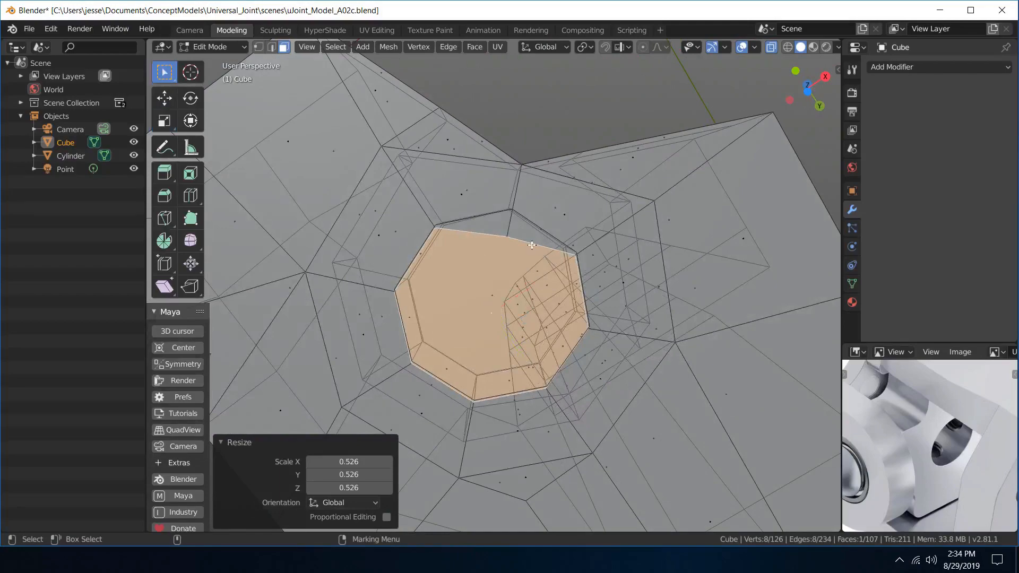
right_click_drag(531, 245, 446, 245)
left_click(506, 237)
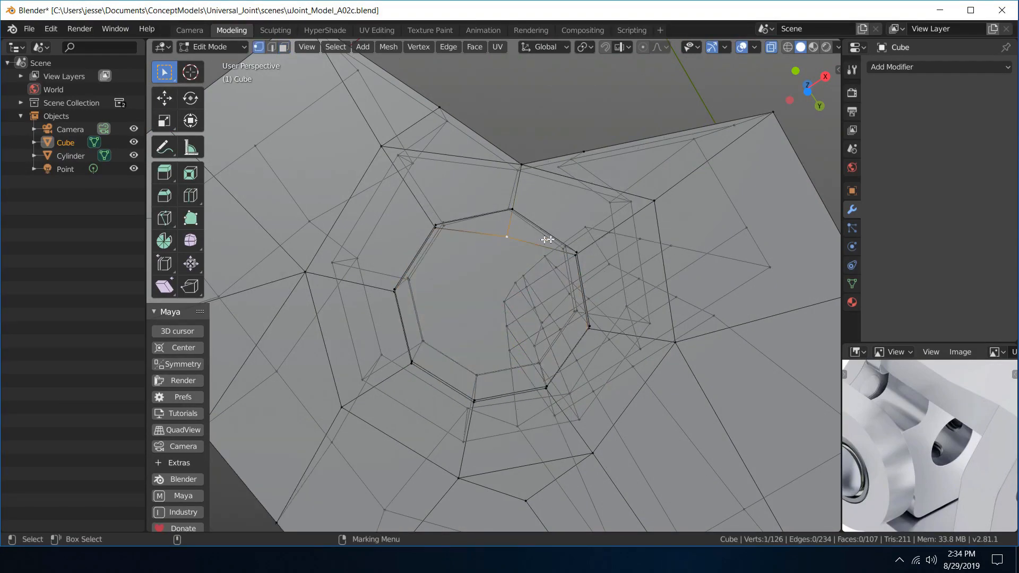
middle_click_drag(548, 240, 509, 250)
key("w")
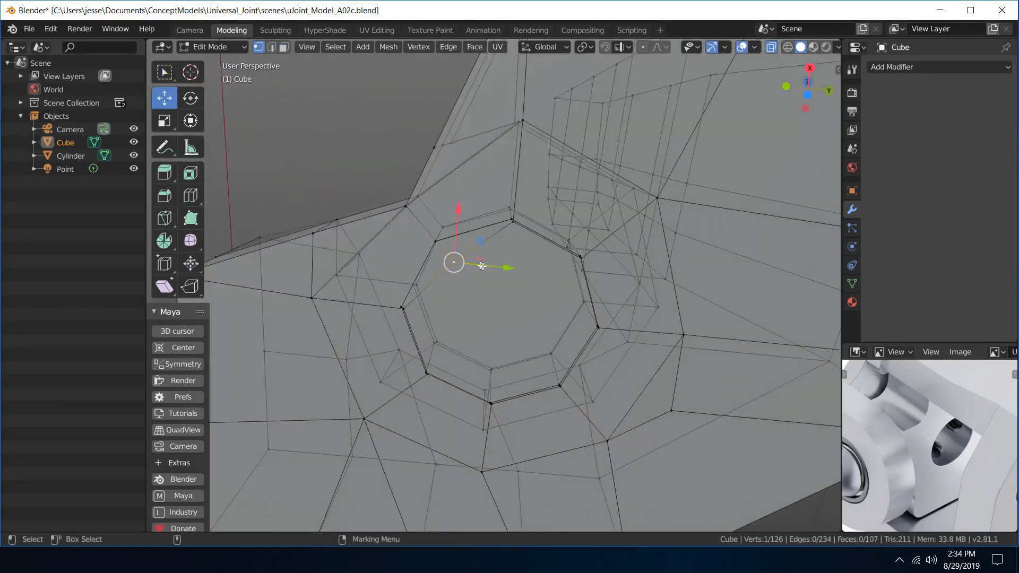
middle_click_drag(566, 230, 503, 298)
left_click_drag(480, 329, 456, 323)
middle_click_drag(496, 342, 499, 294)
left_click_drag(393, 238, 457, 254)
left_click_drag(392, 220, 458, 252)
middle_click_drag(530, 302, 518, 320)
left_click_drag(518, 319, 539, 318, "alt")
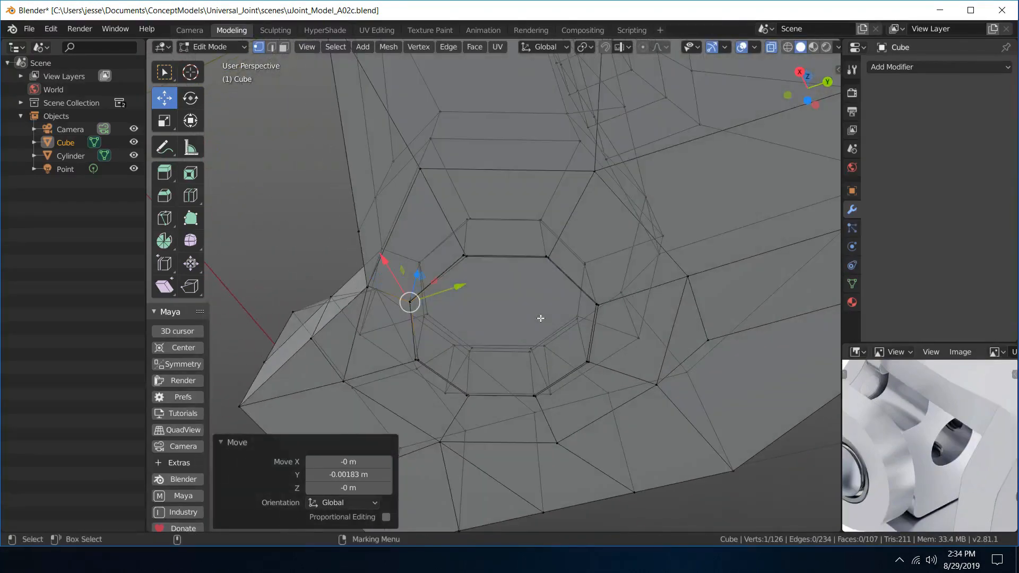
- Change to face selection and save the current scene file
key("q")
right_click(524, 300)
left_click(583, 340)
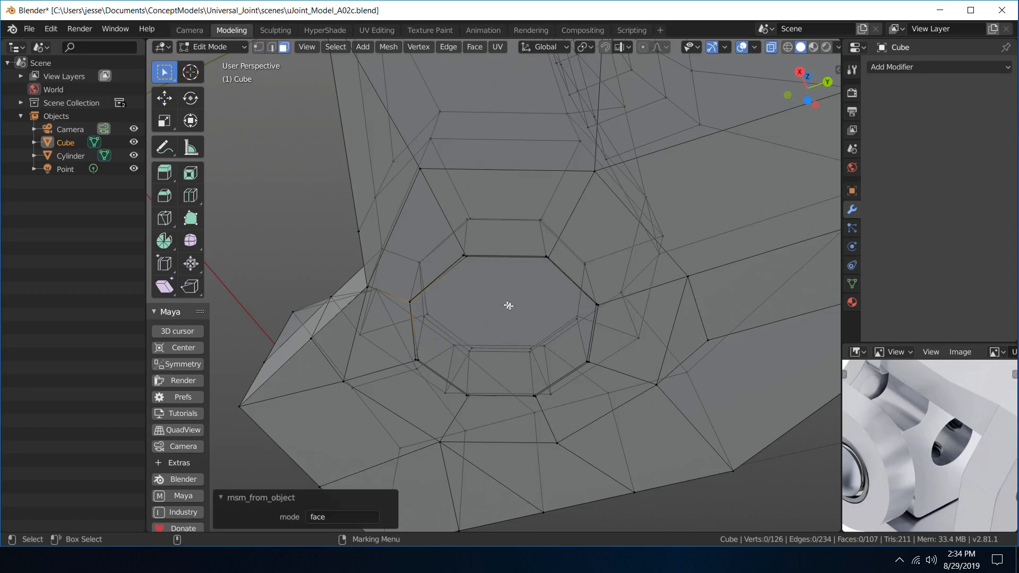
left_click(27, 27)
left_click(73, 116)
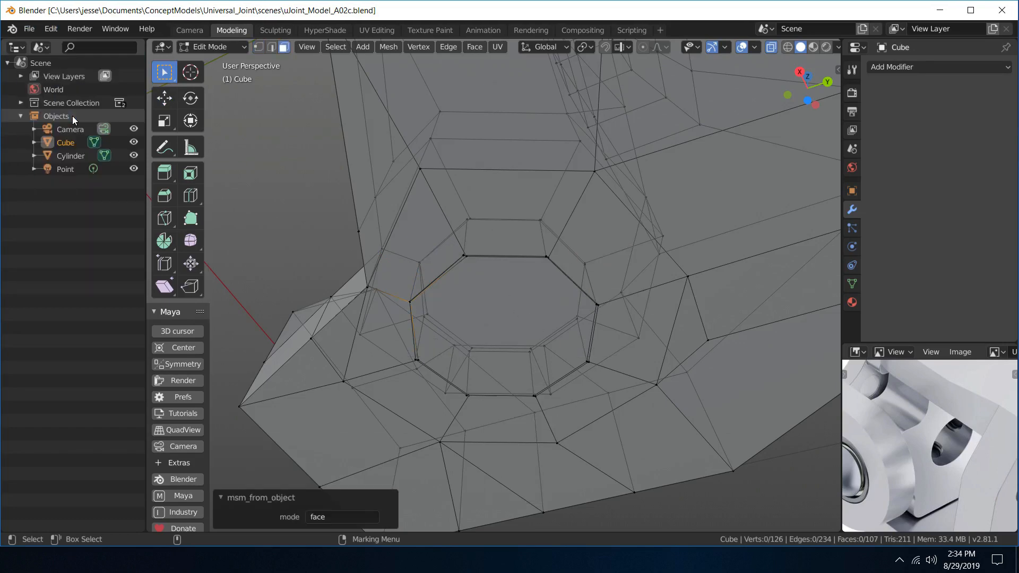
- Delete the inner octagonal face of the block and the cylinder's cap face to open the hole through the recess
left_click(513, 300)
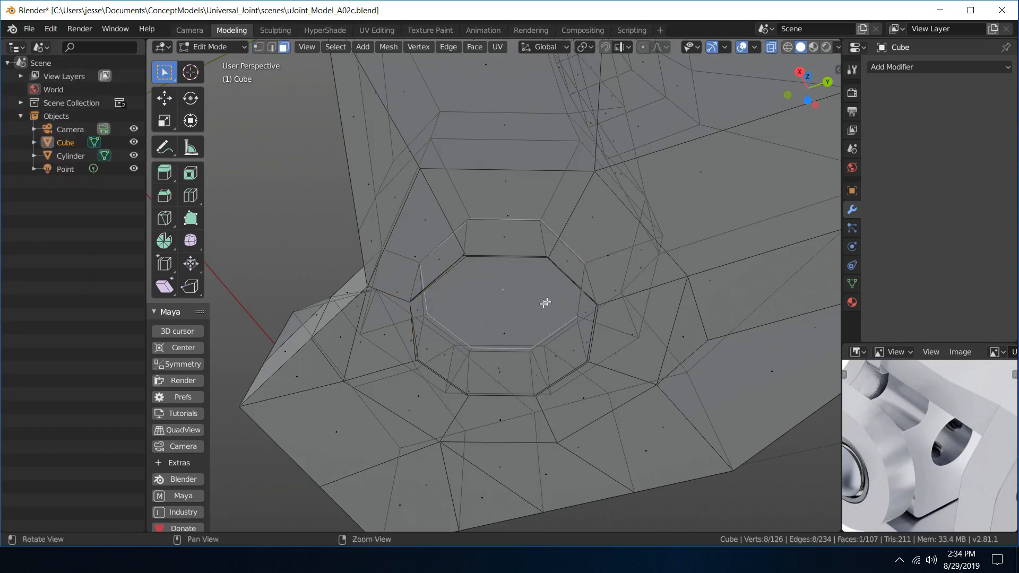
left_click_drag(543, 295, 643, 431, "alt")
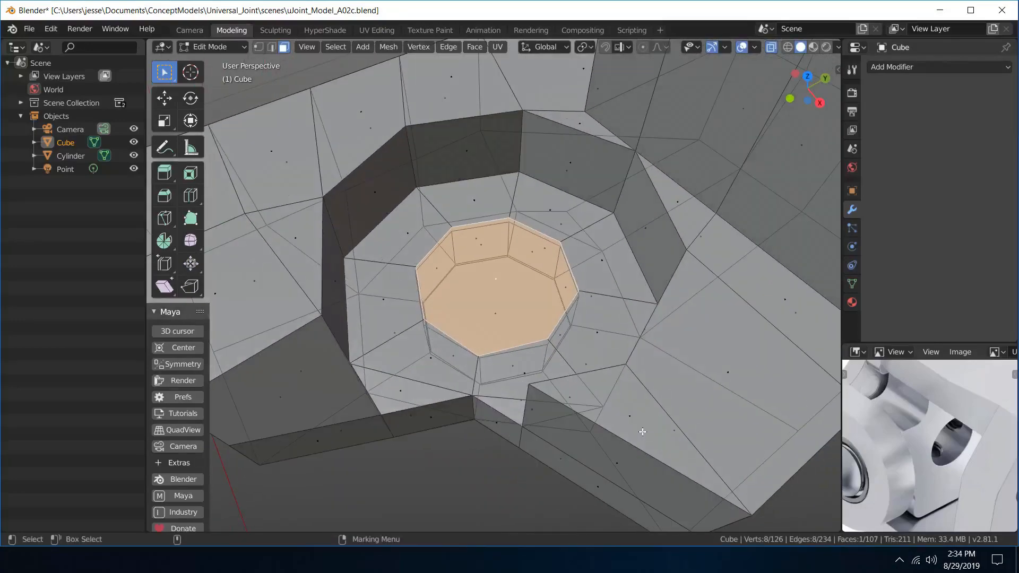
key("Delete")
left_click(507, 325)
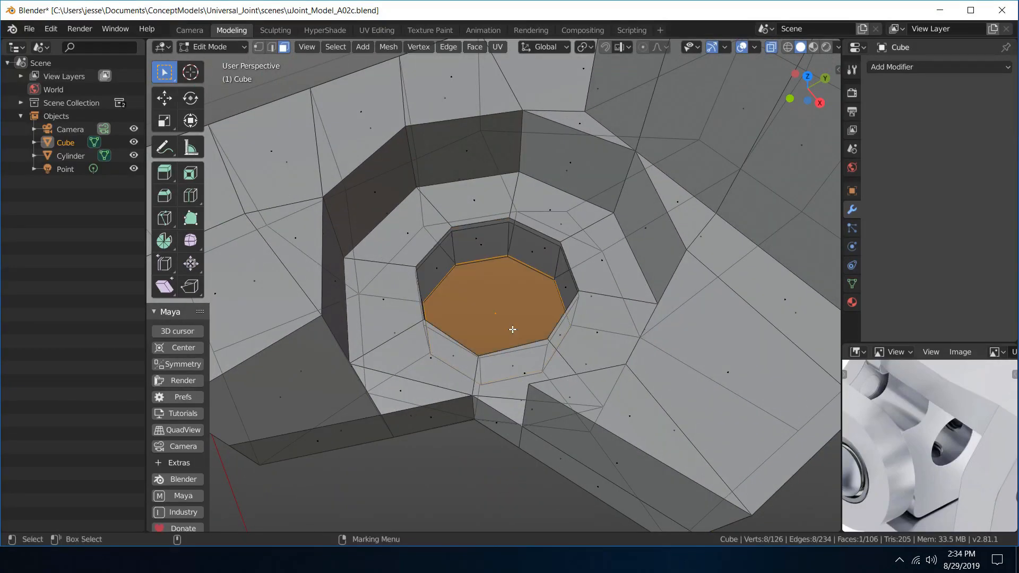
key("Delete")
- Select all eight wall faces inside the cylinder and flip their normals
left_click_drag(565, 317, 527, 274, "alt")
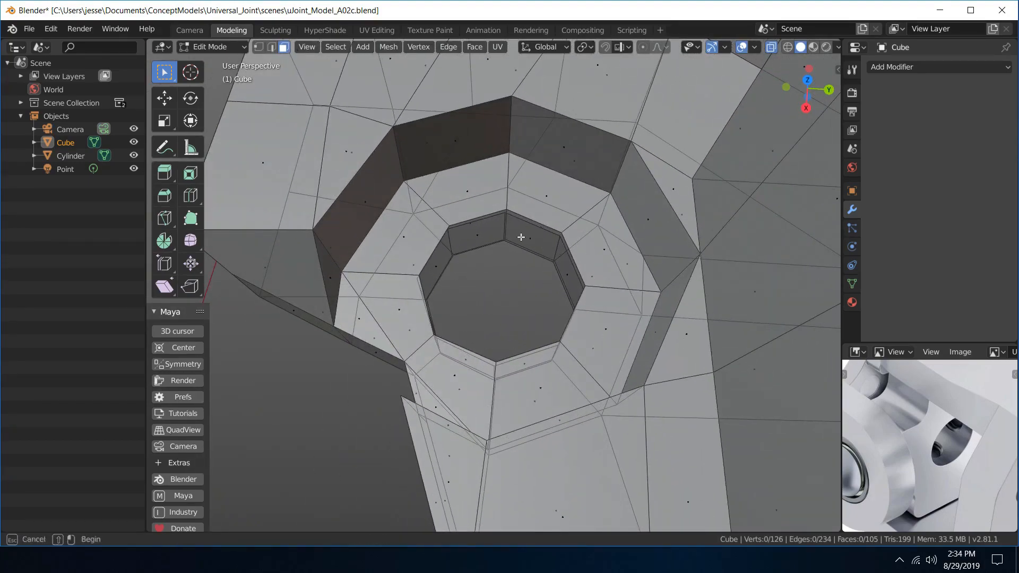
left_click(527, 236)
left_click(478, 234, "shift")
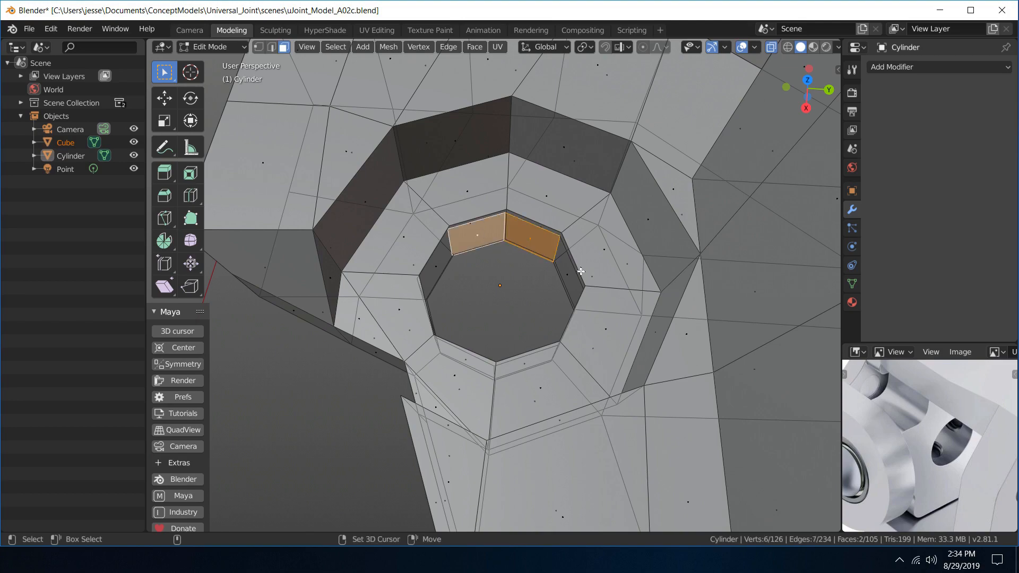
left_click(566, 274, "shift")
left_click_drag(566, 274, 446, 276, "alt")
left_click(548, 271, "shift")
left_click(496, 240, "shift")
left_click(455, 256, "shift")
left_click(472, 245, "shift")
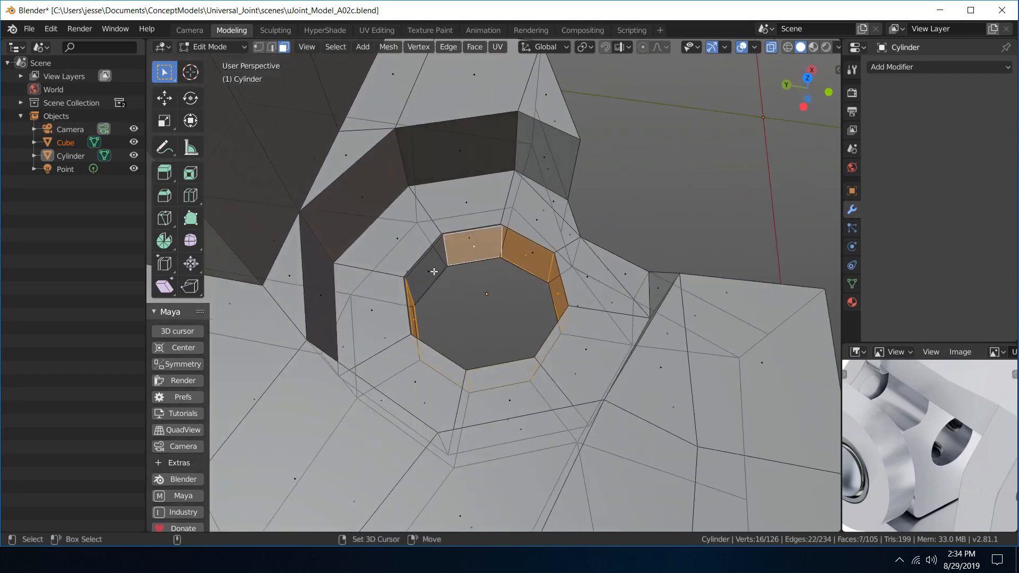
left_click(433, 273, "shift")
left_click(399, 48)
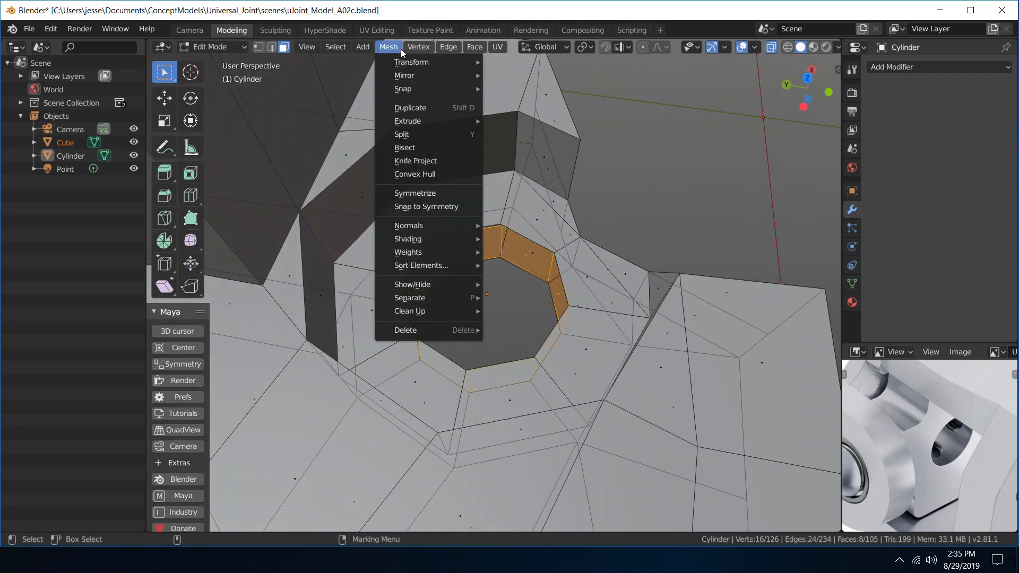
mouse_move(442, 225)
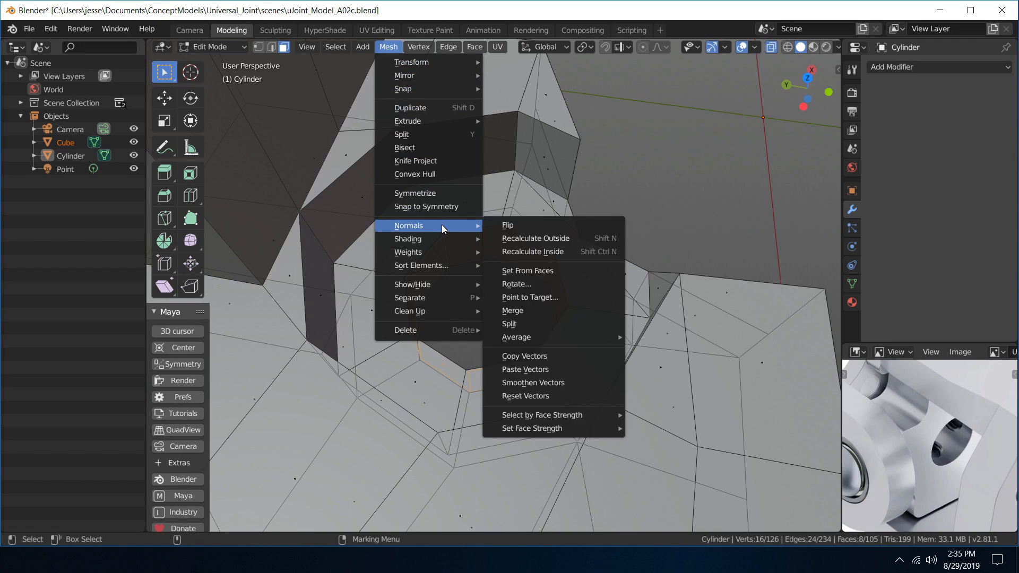
left_click(501, 225)
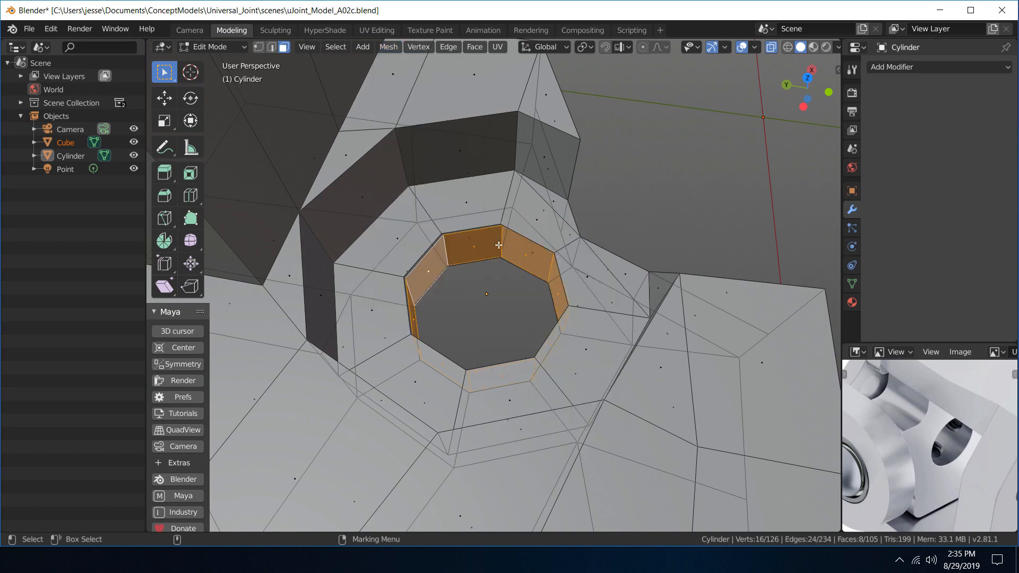
- Return to Object Mode, select the cylinder and the cube with the cube active, and join them into one object
right_click_drag(499, 245, 571, 194)
left_click_drag(683, 188, 656, 175)
left_click_drag(656, 175, 495, 244, "alt")
left_click(496, 244)
right_click_drag(496, 244, 463, 244)
left_click(488, 227)
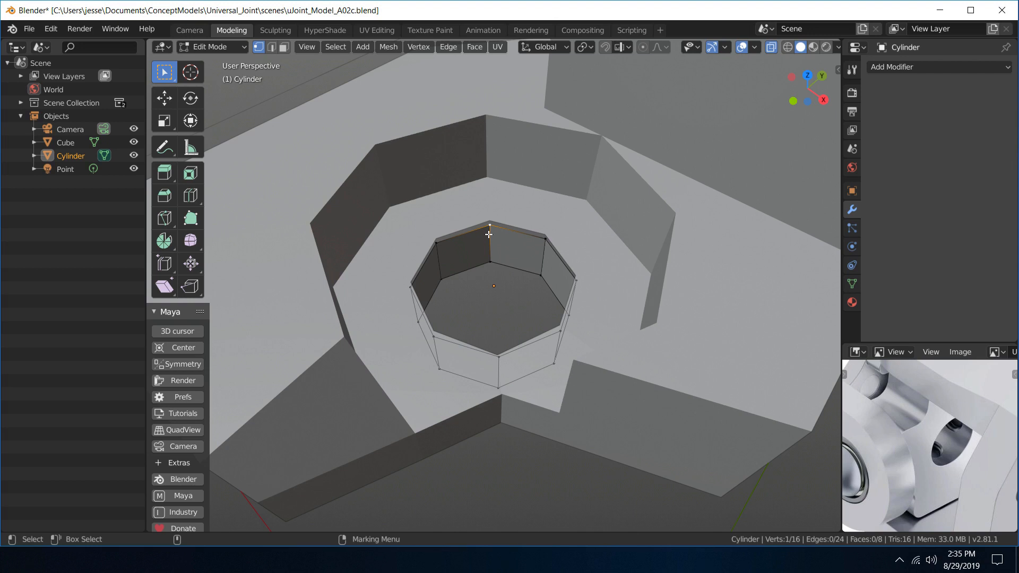
right_click_drag(488, 234, 524, 186)
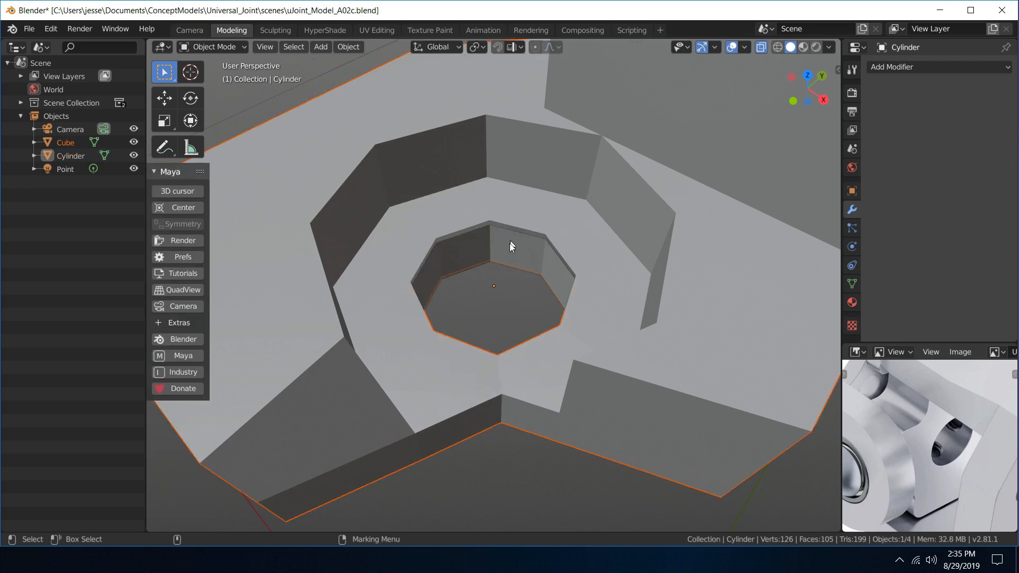
left_click(516, 218, "shift")
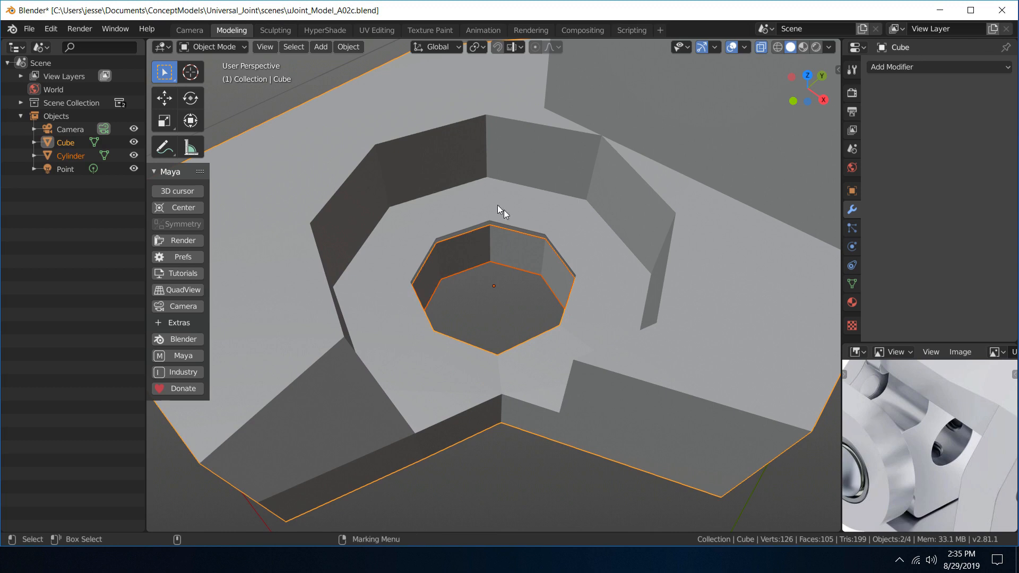
left_click(347, 51)
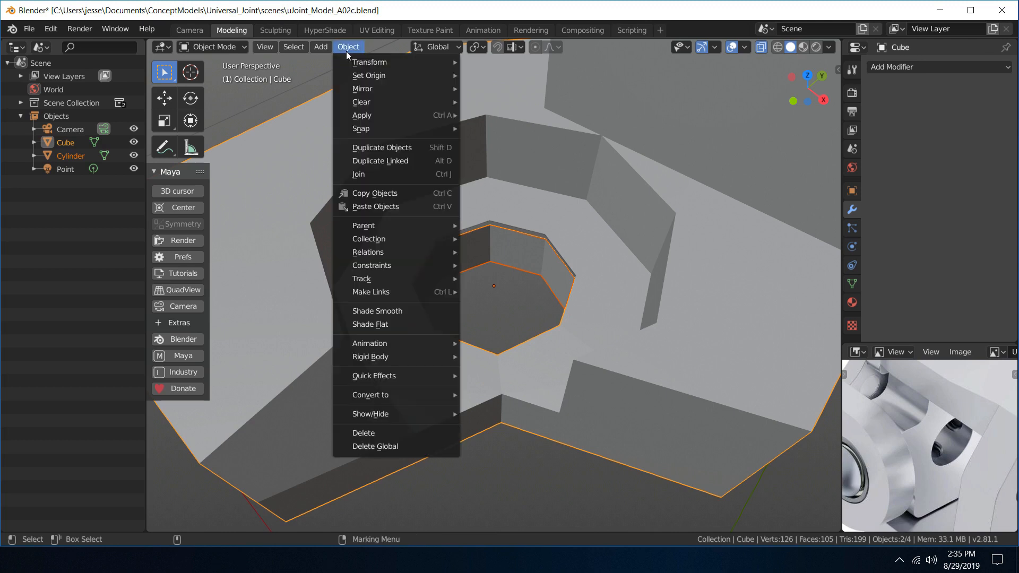
left_click(395, 174)
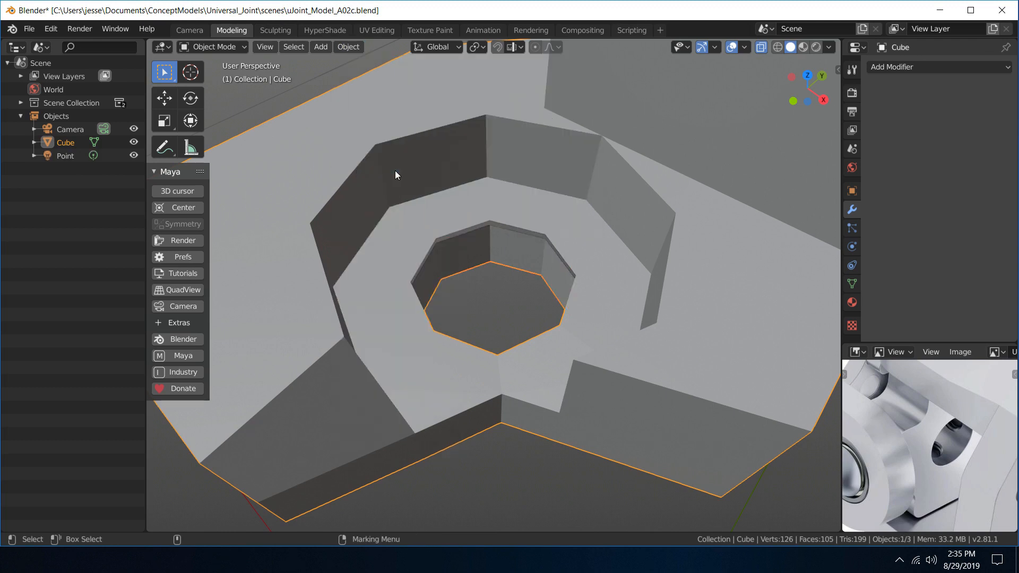
- Switch the joined block to vertex editing and merge the first cylinder rim vertex into its matching vertex on the recess floor, at last
right_click(485, 246)
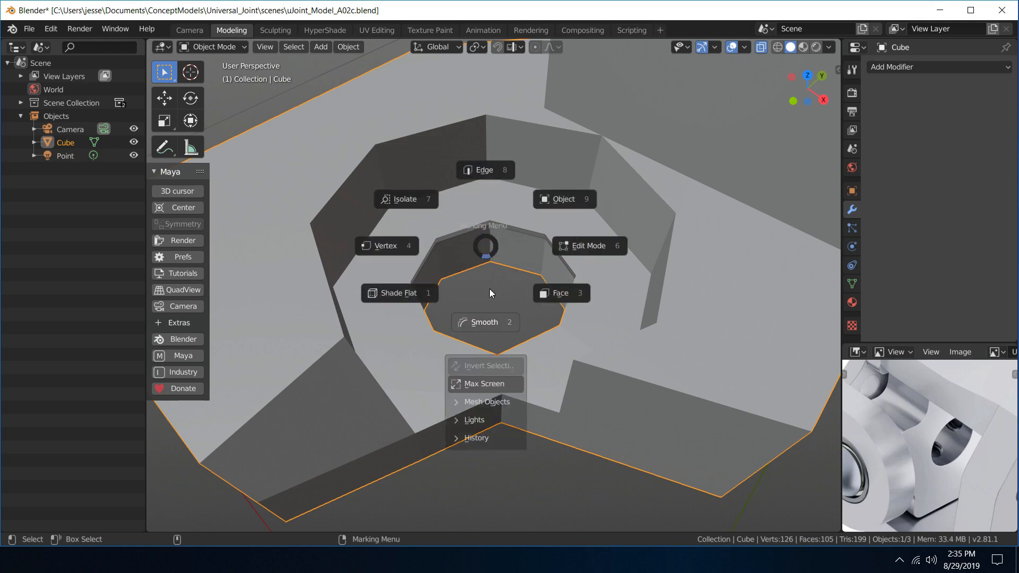
left_click(399, 245)
scroll(497, 238, "up", 5)
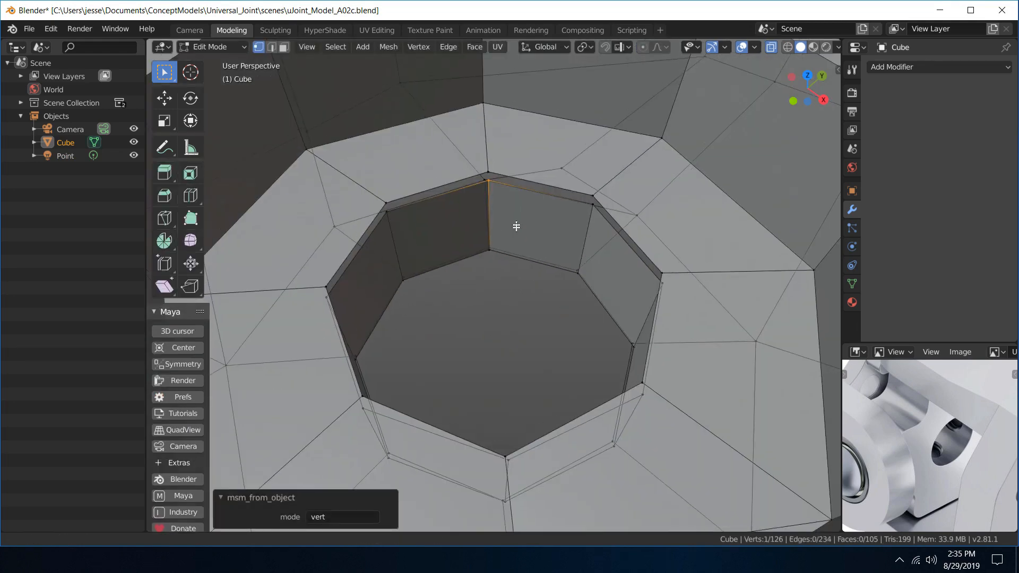
left_click(477, 234)
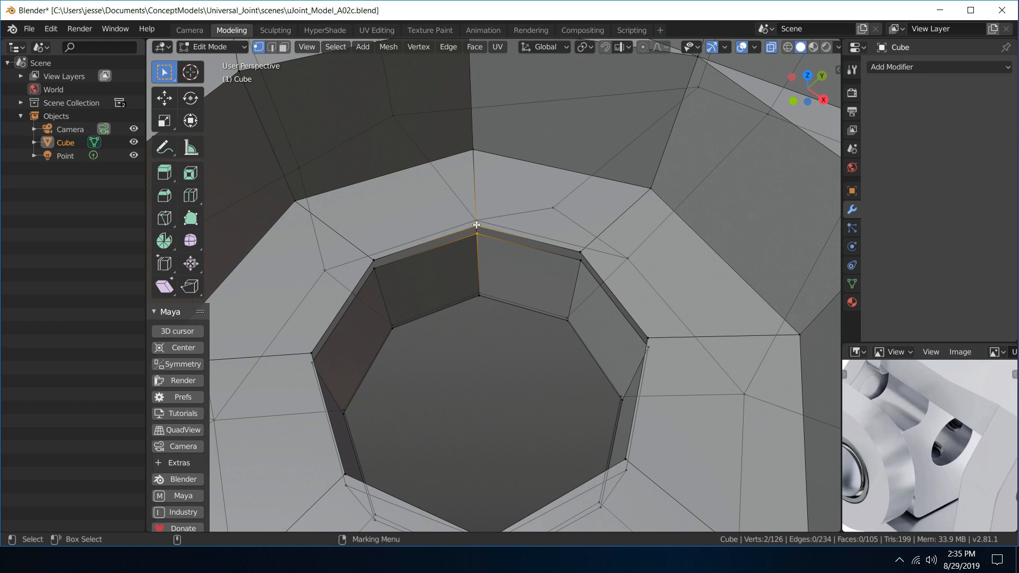
key("m")
left_click(476, 224)
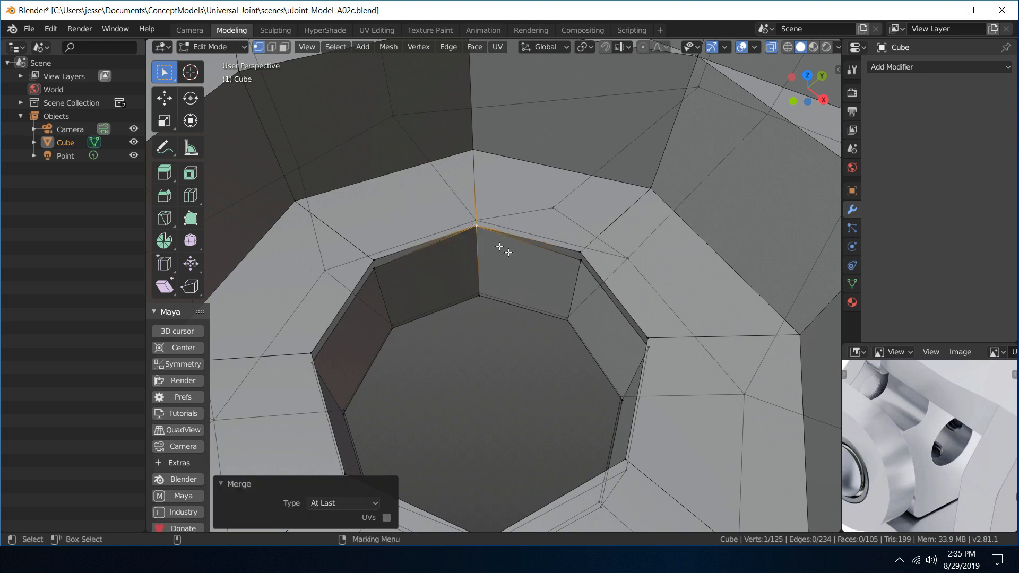
- Merge the next three pairs of matching vertices around the hole's recess-side rim onto the recess-floor vertices
left_click(581, 255)
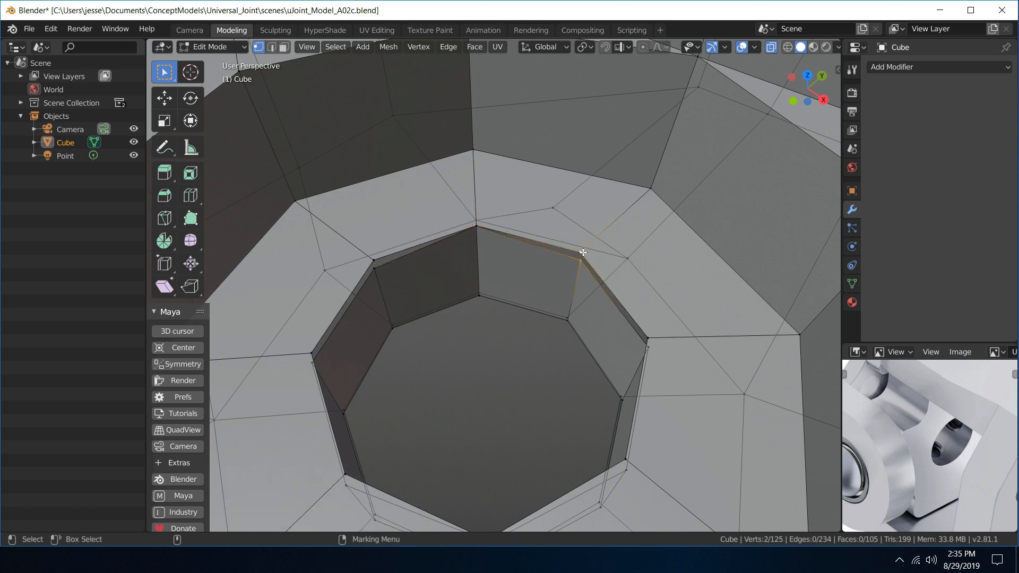
middle_click_drag(496, 244, 605, 244)
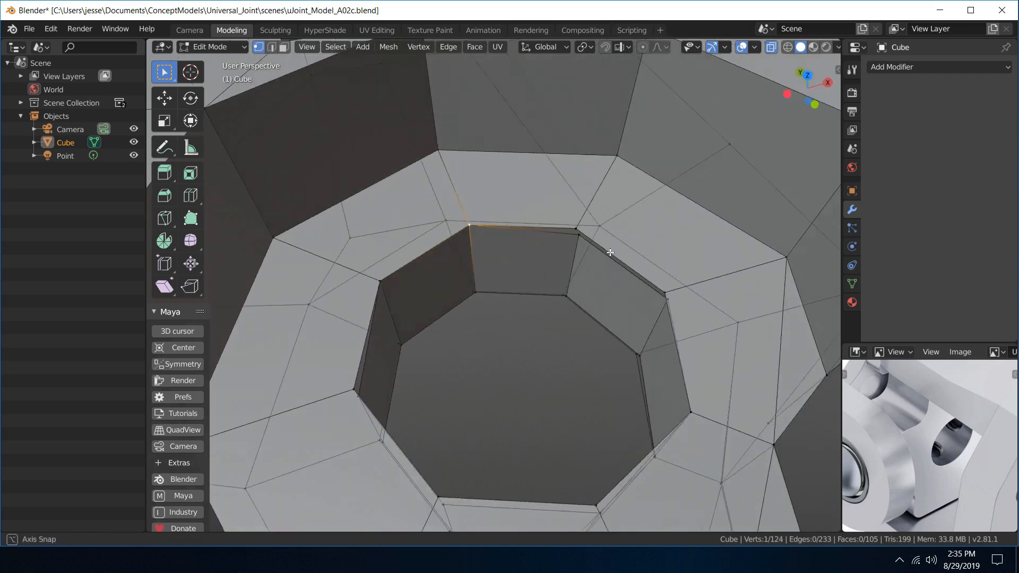
left_click(576, 229, "shift")
key("g")
left_click_drag(575, 229, 632, 226, "alt")
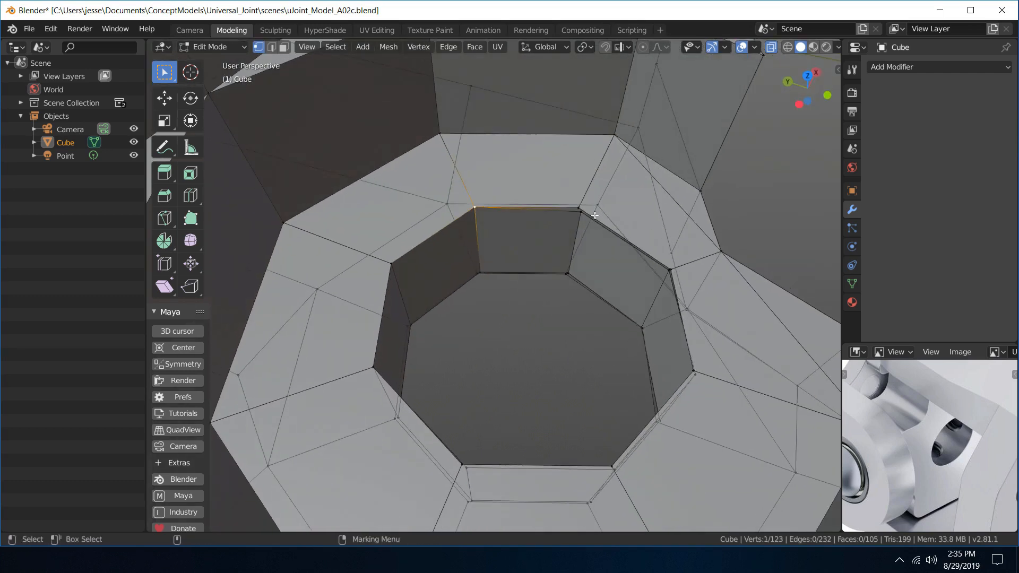
left_click(581, 213)
left_click(577, 209, "shift")
key("g")
left_click_drag(577, 209, 632, 206, "alt")
- Merge the remaining pairs of matching vertices to close the hole's recess-side rim
left_click(548, 181)
left_click(550, 177, "shift")
key("g")
left_click_drag(550, 177, 653, 170, "alt")
left_click(480, 166)
left_click(480, 160, "shift")
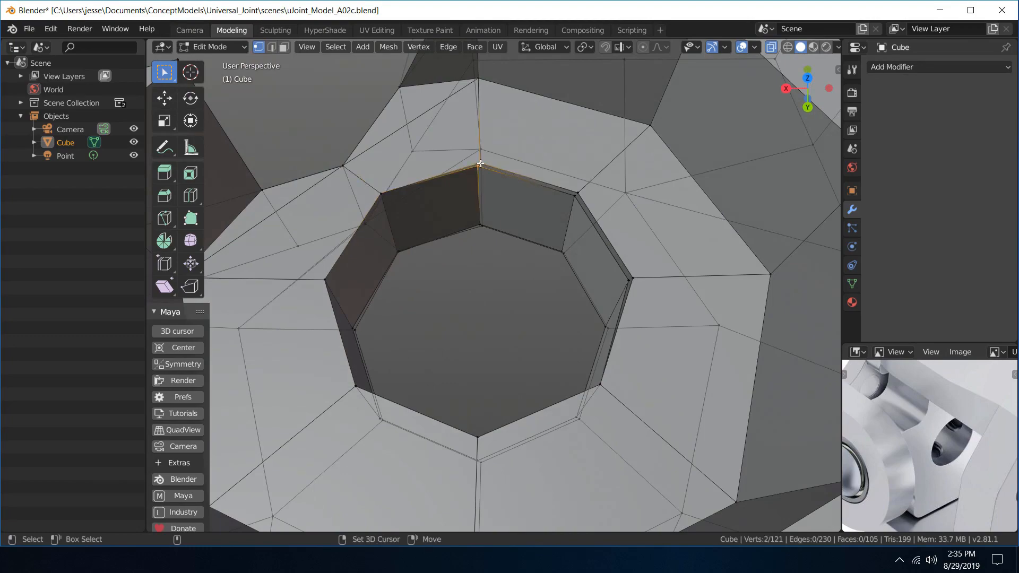
key("g")
left_click_drag(480, 160, 584, 158, "alt")
left_click(465, 180)
left_click(484, 204)
left_click(487, 197, "shift")
key("g")
left_click_drag(487, 197, 425, 182, "alt")
- On the block's underside, merge the first two pairs of cylinder and block vertices around the hole's rim
left_click(489, 260)
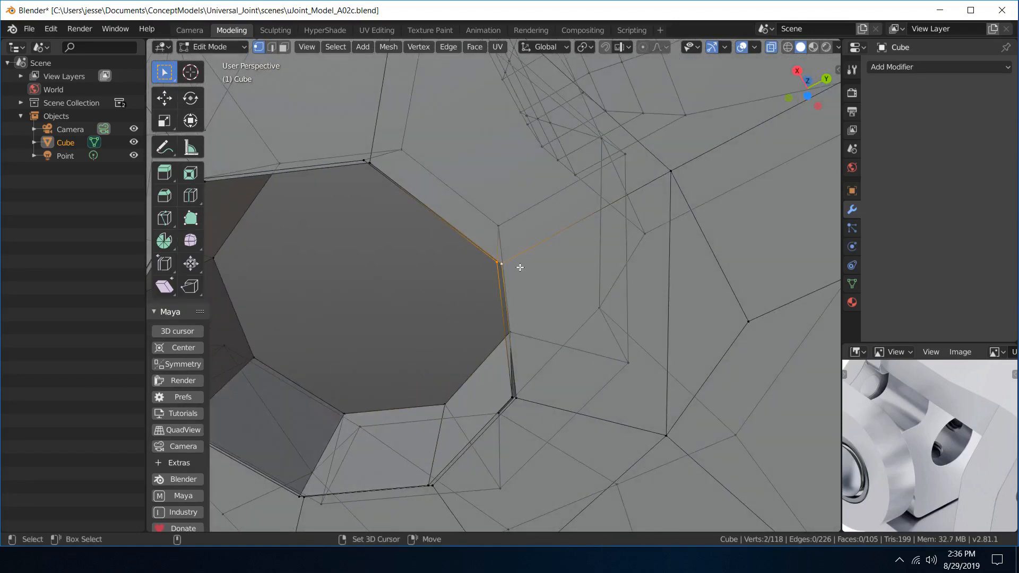
left_click_drag(379, 182, 572, 214, "alt")
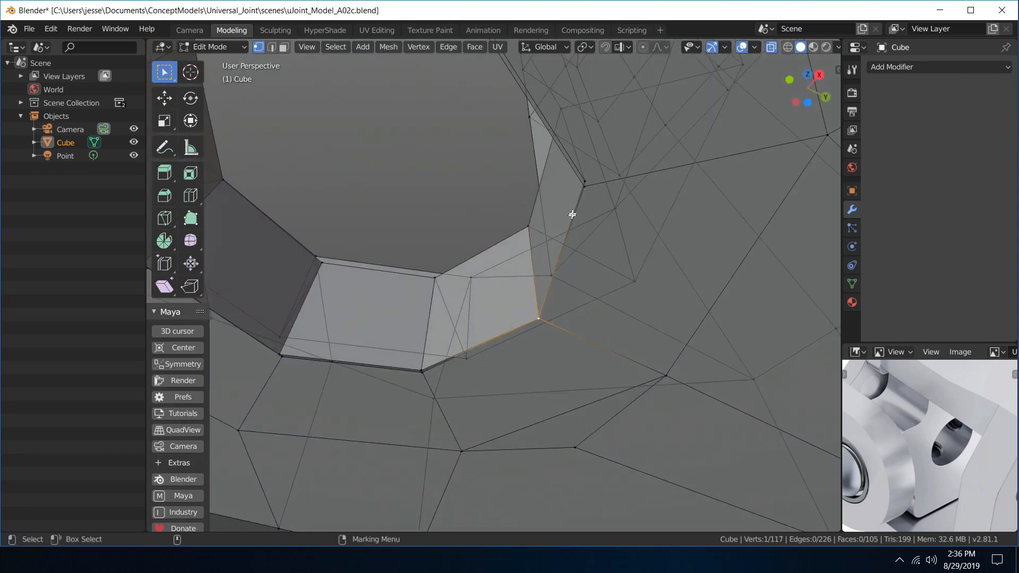
left_click(587, 179)
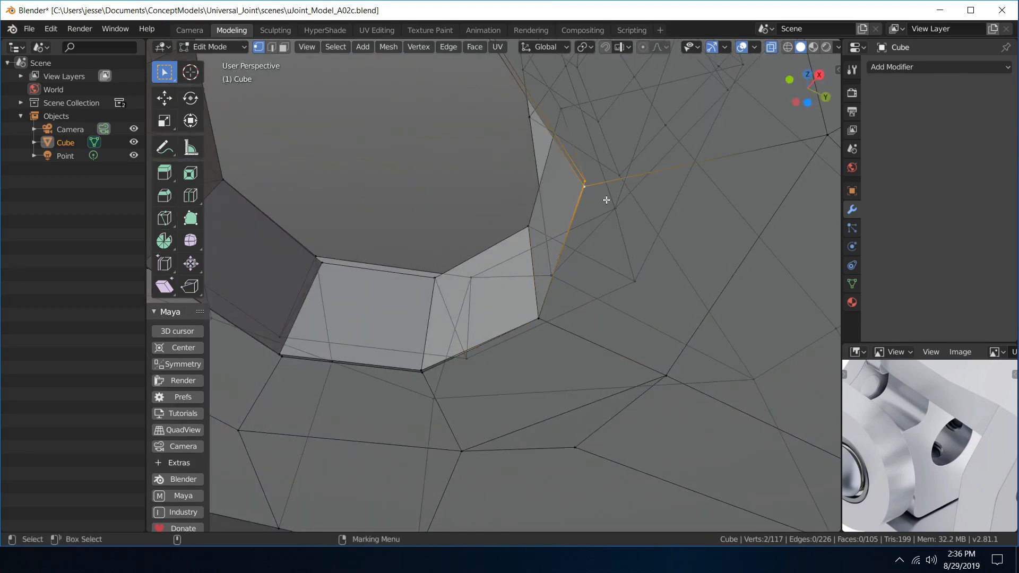
scroll(512, 146, "down", 5)
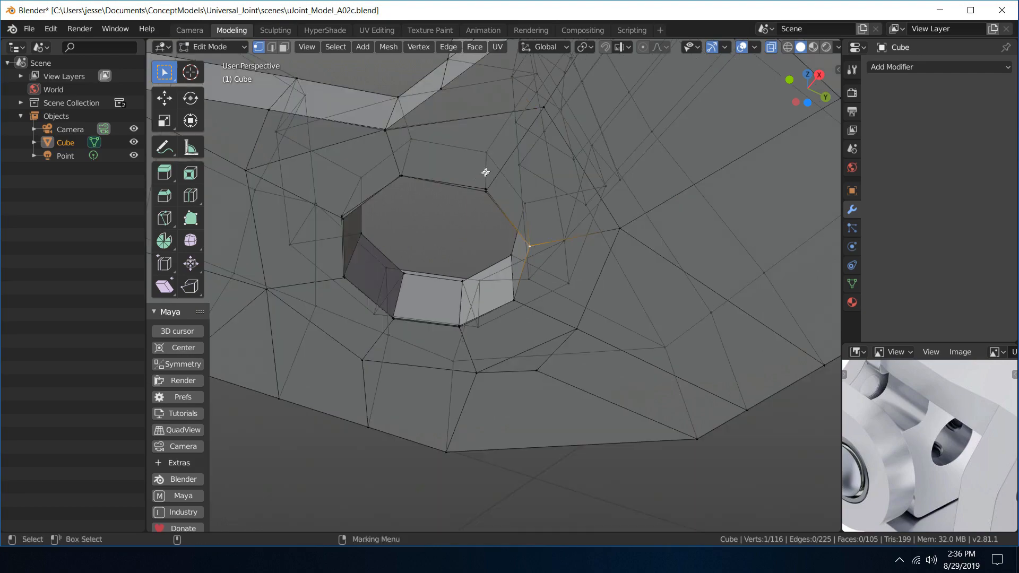
left_click_drag(486, 172, 525, 157, "alt")
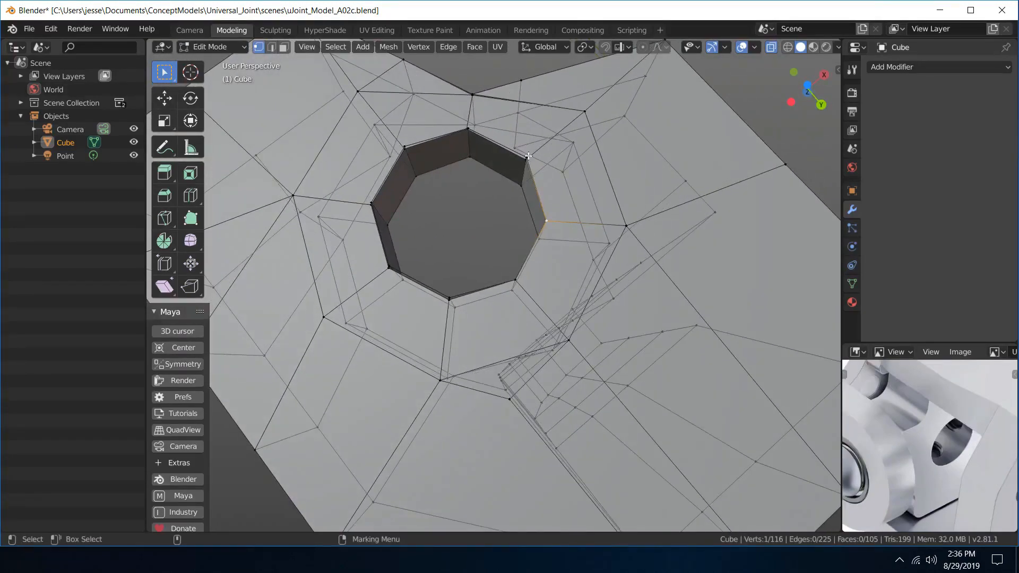
- Merge the next four pairs of matching vertices around the hole's underside rim
key("shift+r")
left_click(468, 129)
left_click(469, 129, "shift")
key("shift+r")
left_click(415, 158)
left_click(415, 157, "shift")
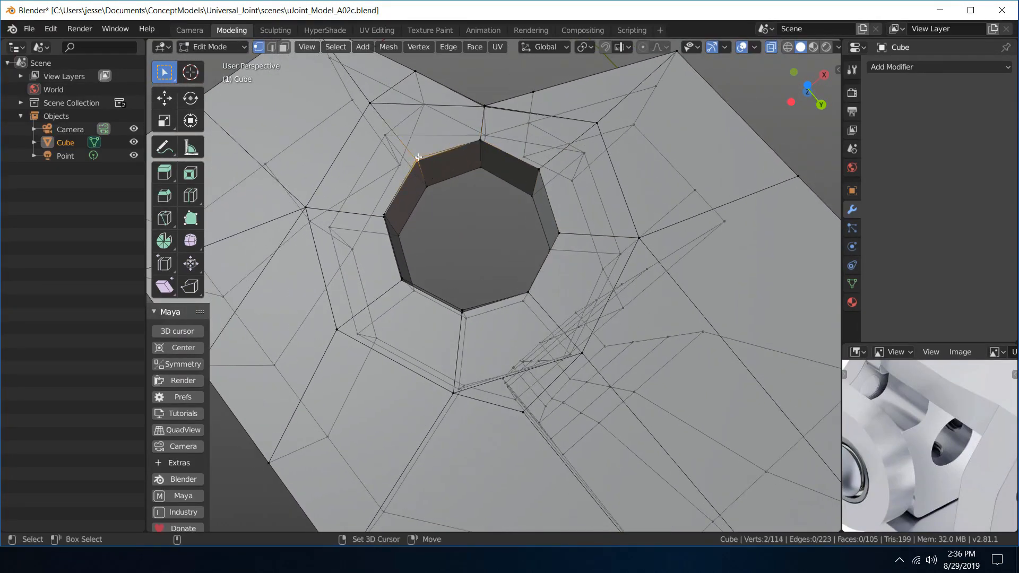
key("shift+r")
left_click_drag(424, 169, 381, 193, "alt")
key("shift+r")
left_click_drag(489, 175, 517, 216, "alt")
middle_click_drag(565, 241, 585, 269, "alt")
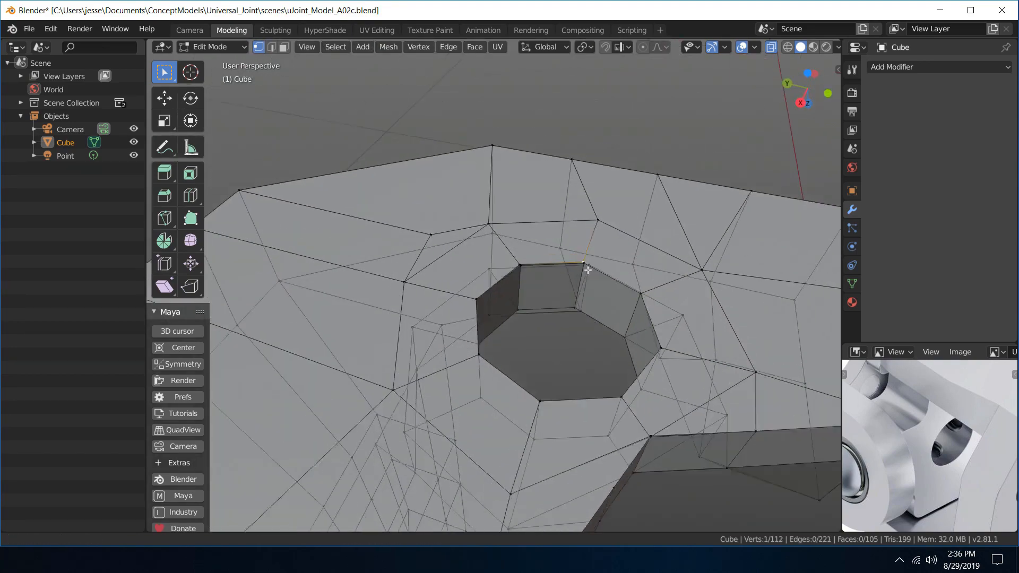
- Merge the last two vertex pairs on the underside rim to finish the octagonal through-hole
left_click_drag(585, 269, 542, 319, "alt")
right_click_drag(541, 318, 655, 281, "alt")
left_click(680, 245)
left_click(680, 245, "shift")
key("shift+r")
left_click(424, 259)
left_click(424, 259, "shift")
key("shift+r")
right_click_drag(573, 239, 448, 255, "alt")
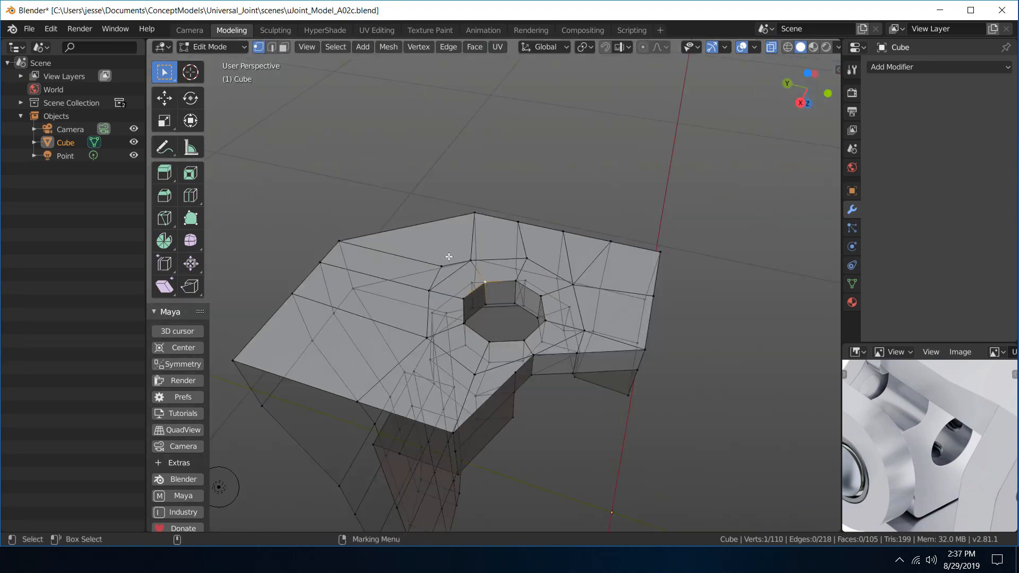
- Return to Object Mode and deselect the block
left_click_drag(448, 256, 400, 350, "alt")
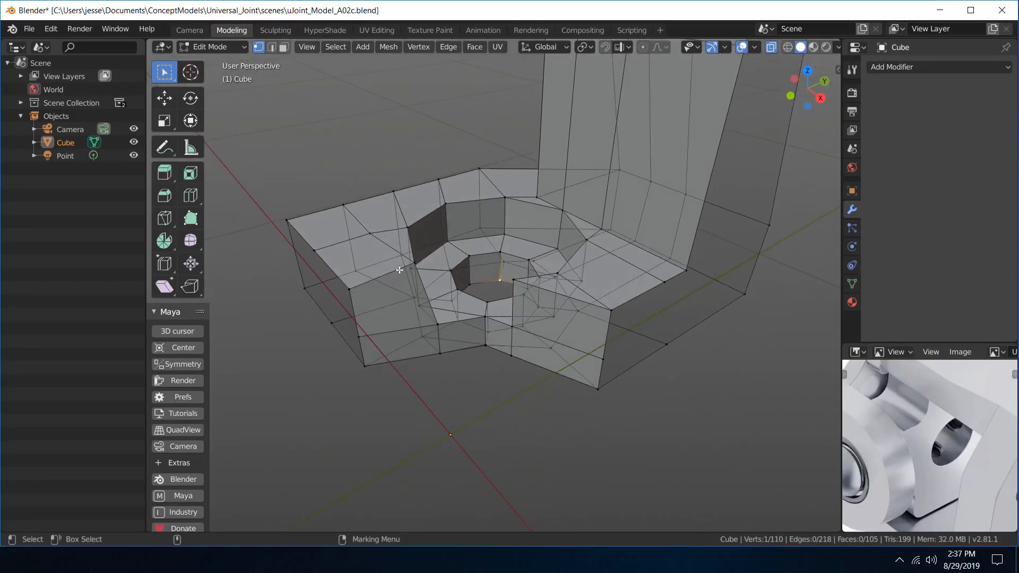
right_click_drag(399, 270, 466, 220)
left_click(387, 187)
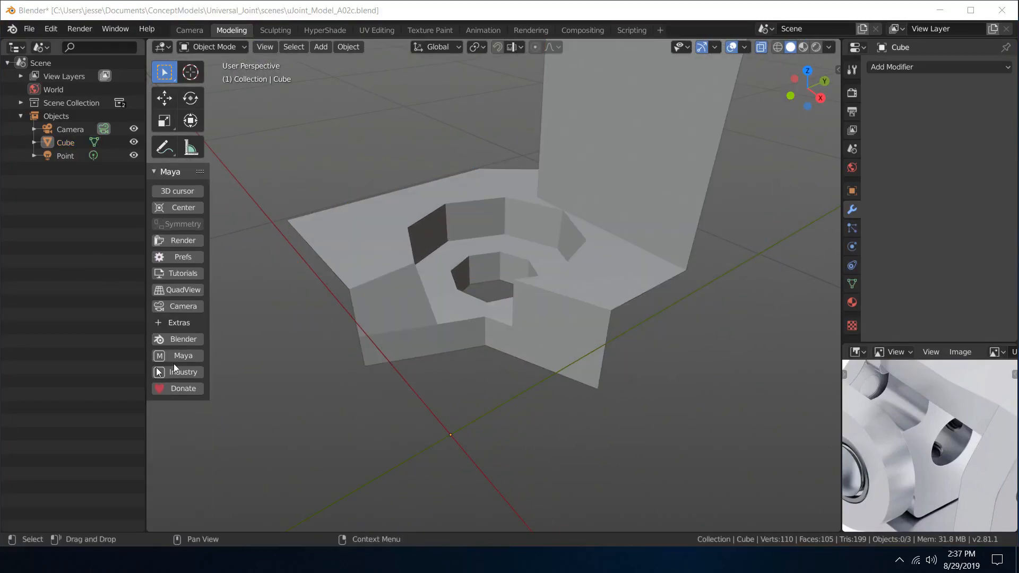
left_click(315, 358)
- Examine the block's hole and upright arm from several angles and compare them with the enlarged universal joint reference image
middle_click_drag(510, 239, 443, 368, "alt")
scroll(444, 367, "down", 4)
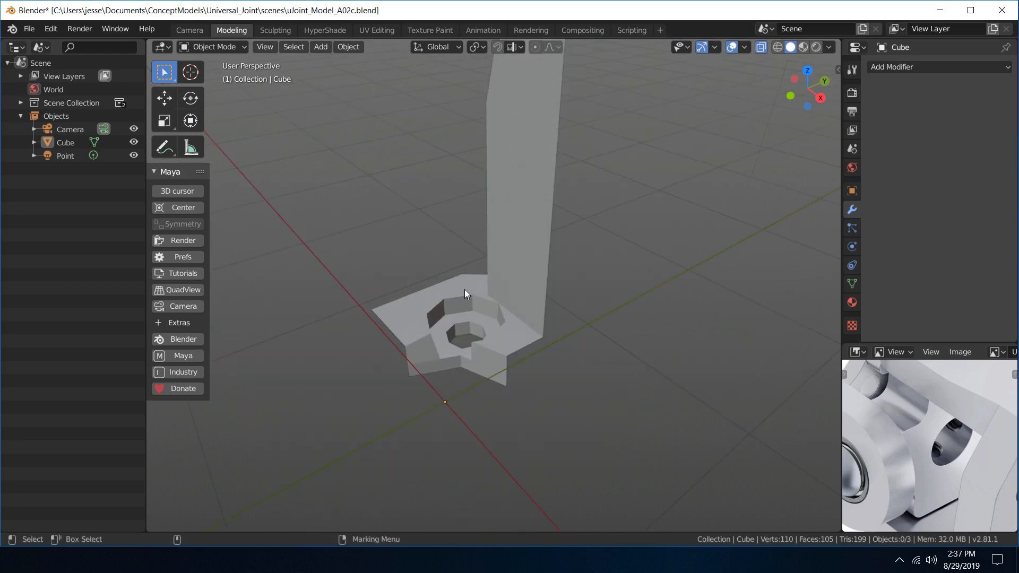
left_click_drag(464, 293, 509, 246, "alt")
middle_click_drag(595, 268, 616, 329, "alt")
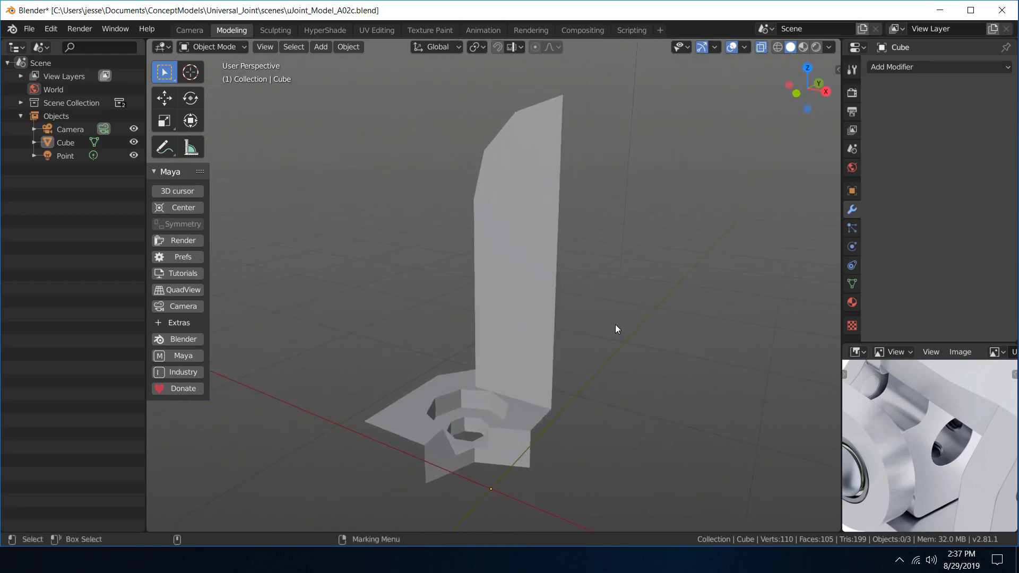
key("ctrl+space")
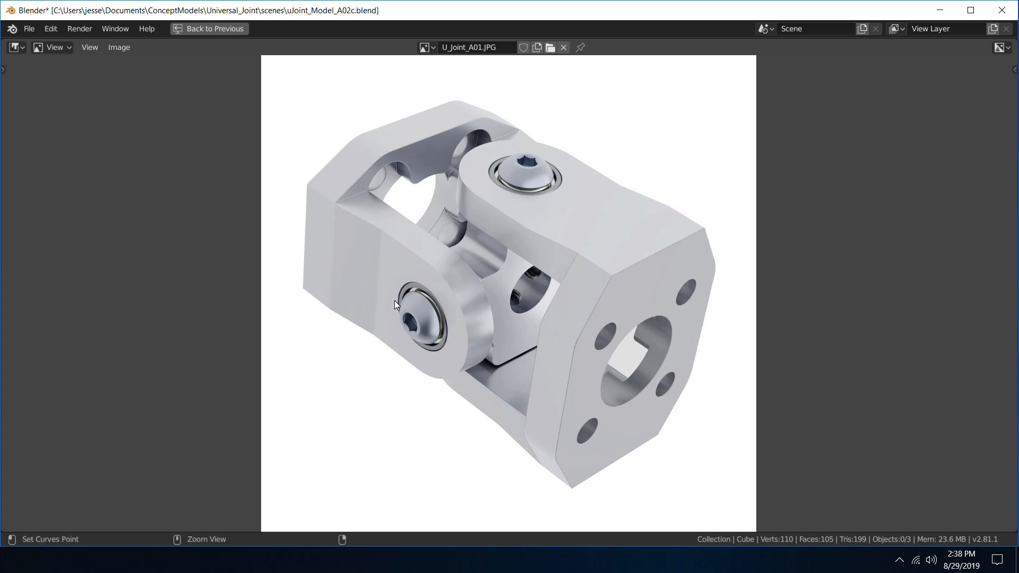
key("ctrl+space")
left_click_drag(501, 439, 525, 399, "alt")
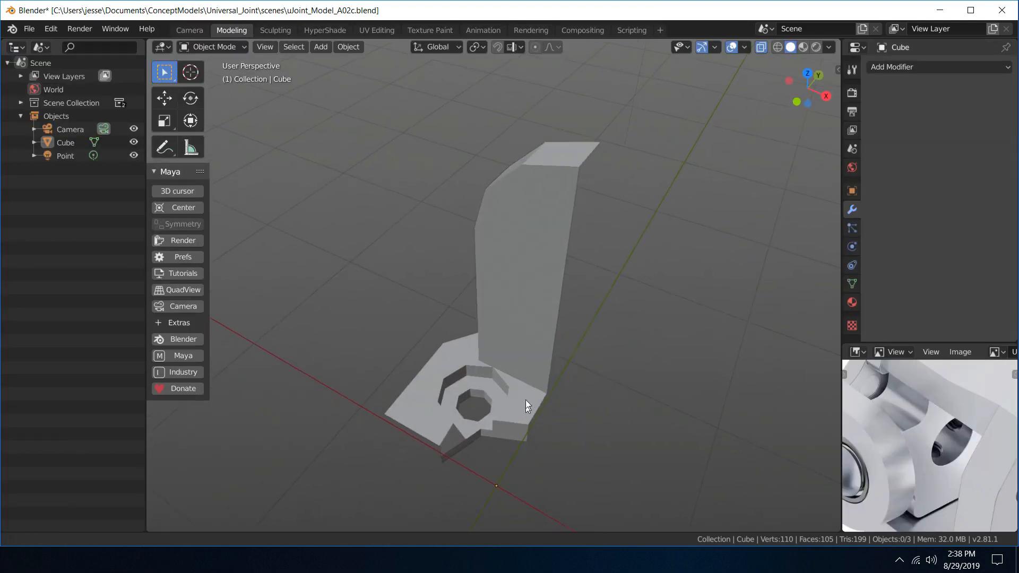
middle_click_drag(526, 399, 500, 292, "alt")
scroll(500, 292, "up", 4)
left_click_drag(500, 292, 422, 253, "alt")
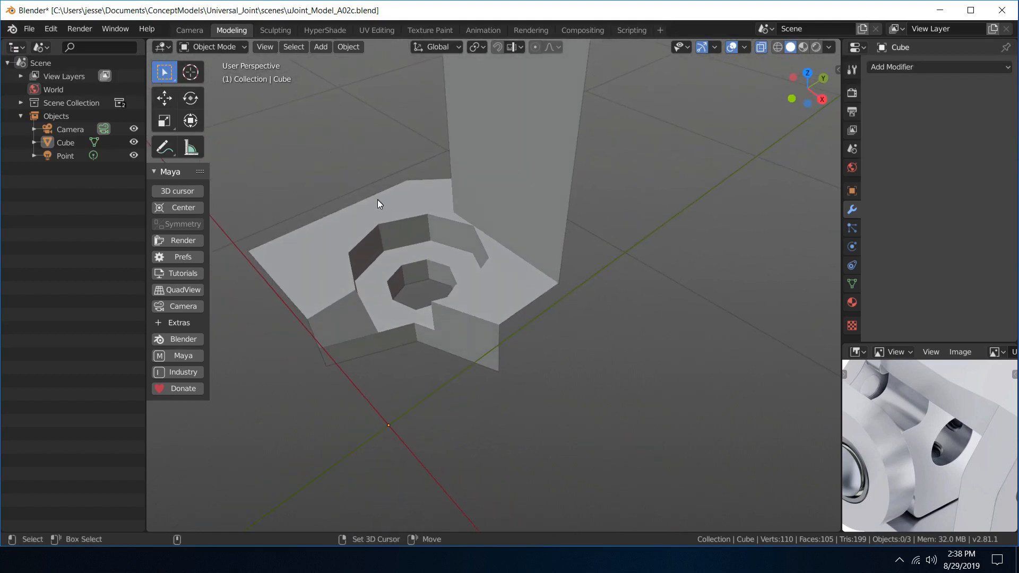
middle_click_drag(378, 199, 511, 282, "alt")
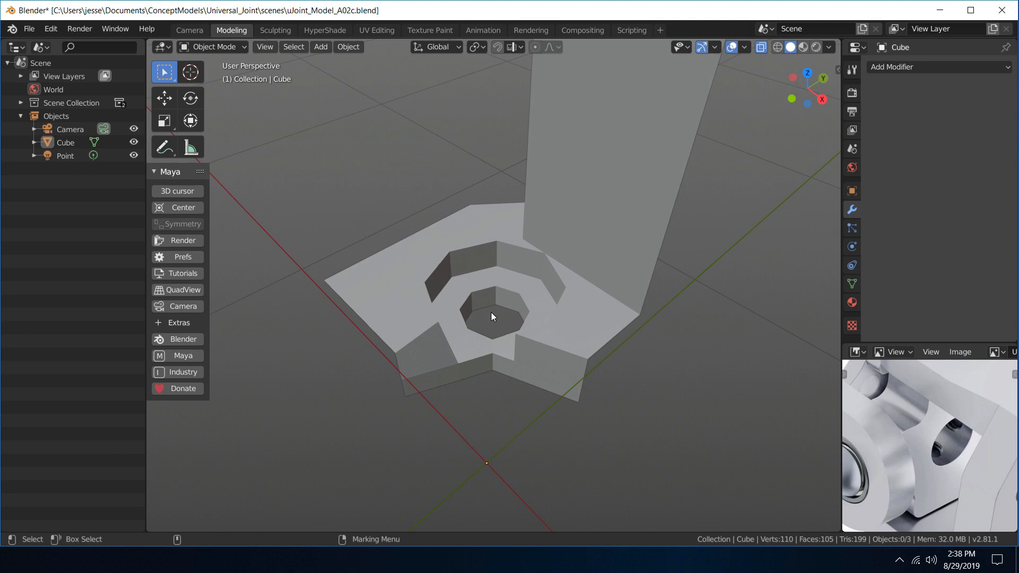
key("ctrl+space")
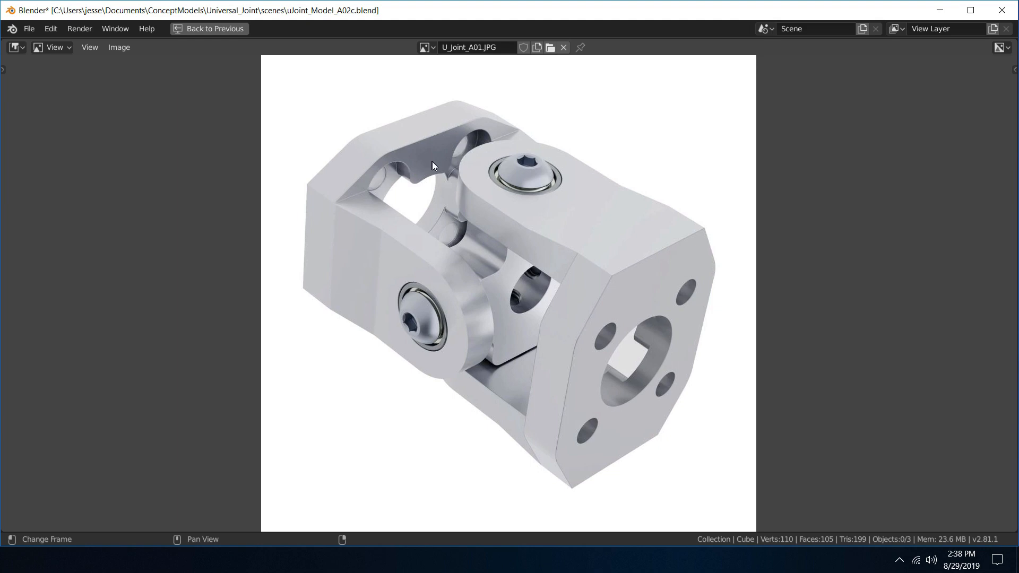
key("ctrl+space")
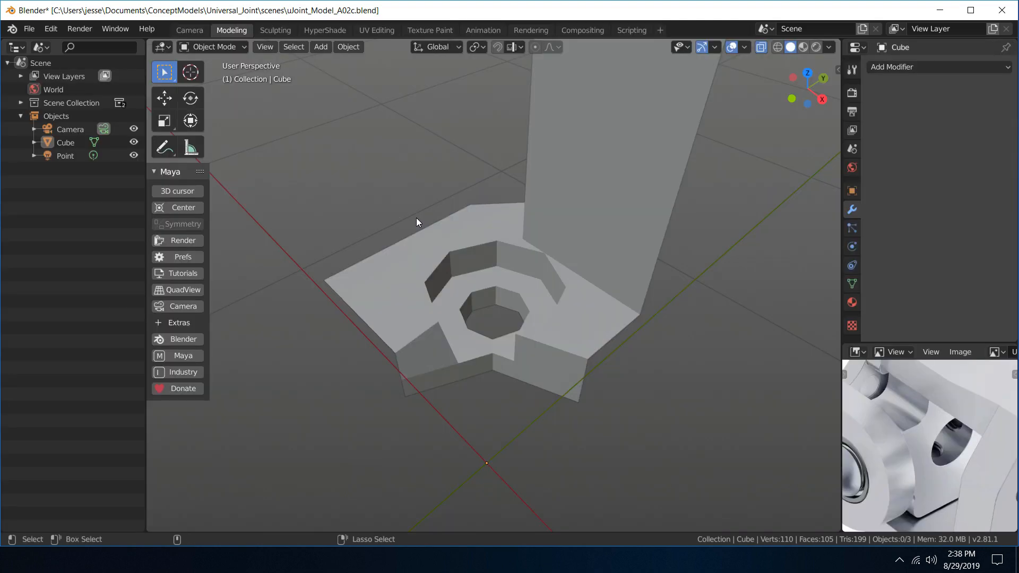
- Select the joint block, view it as a whole, and fit the complete reference image in its viewer
middle_click_drag(539, 273, 504, 390, "alt")
left_click(513, 233)
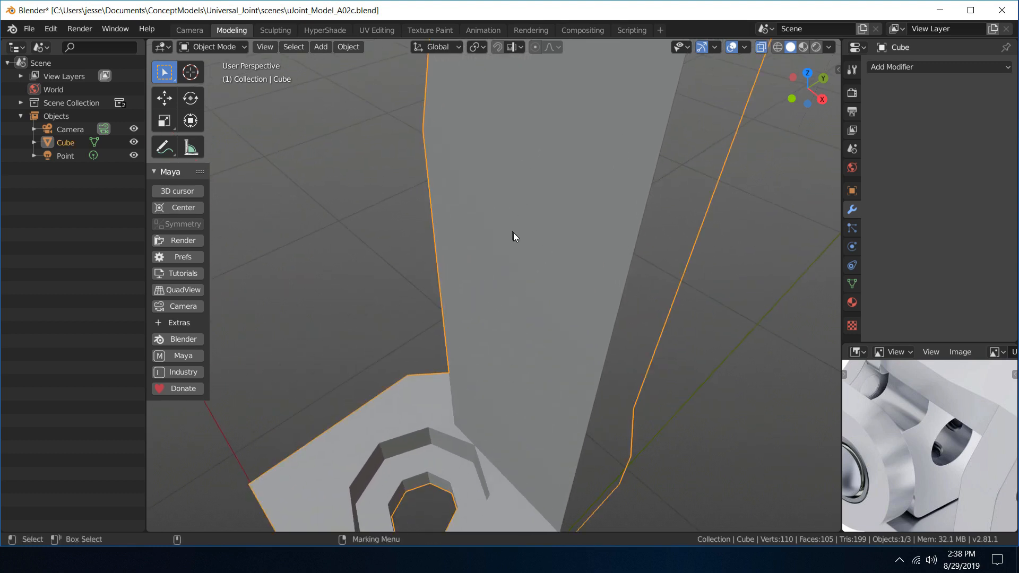
key("f")
left_click_drag(488, 218, 596, 204, "alt")
key("f")
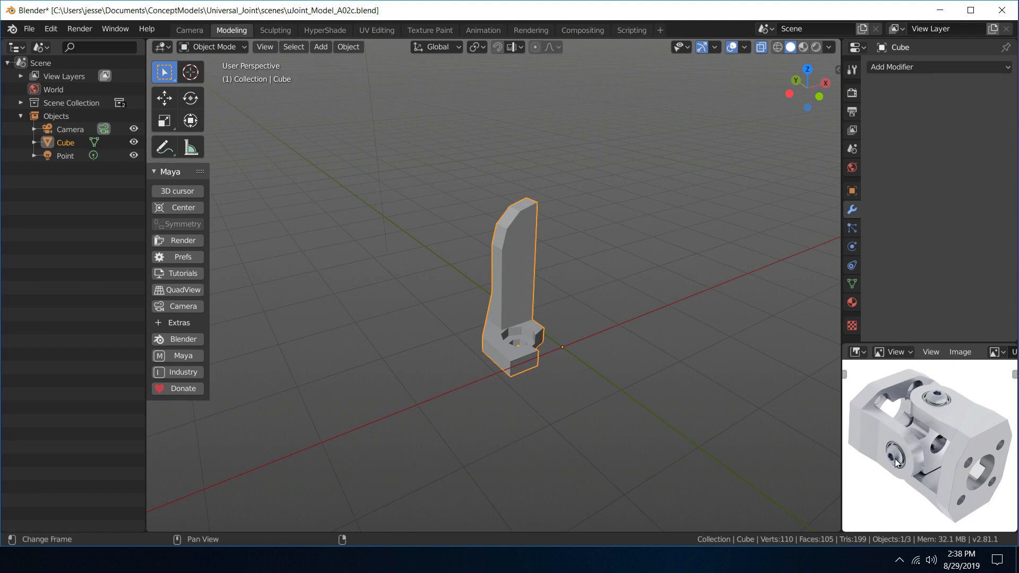
mouse_move(508, 247)
left_mouse_down("alt")
mouse_move(678, 257)
mouse_move(717, 225)
mouse_move(501, 224)
mouse_move(496, 250)
mouse_move(509, 254)
left_mouse_up("alt")
right_click(524, 222)
left_click(572, 260)
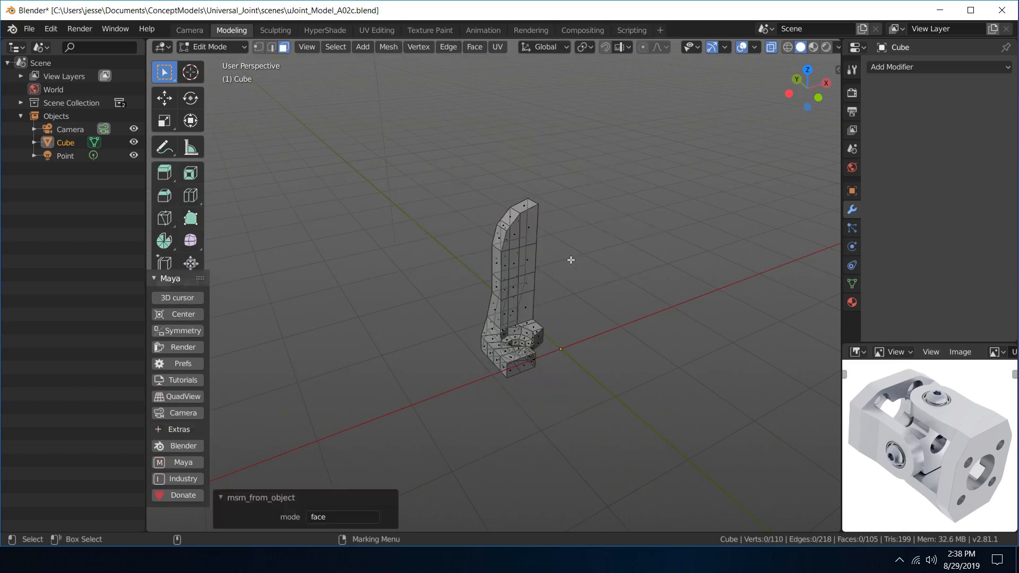
middle_click_drag(571, 260, 488, 256, "alt")
scroll(489, 255, "up", 4)
left_click_drag(428, 222, 511, 229, "alt")
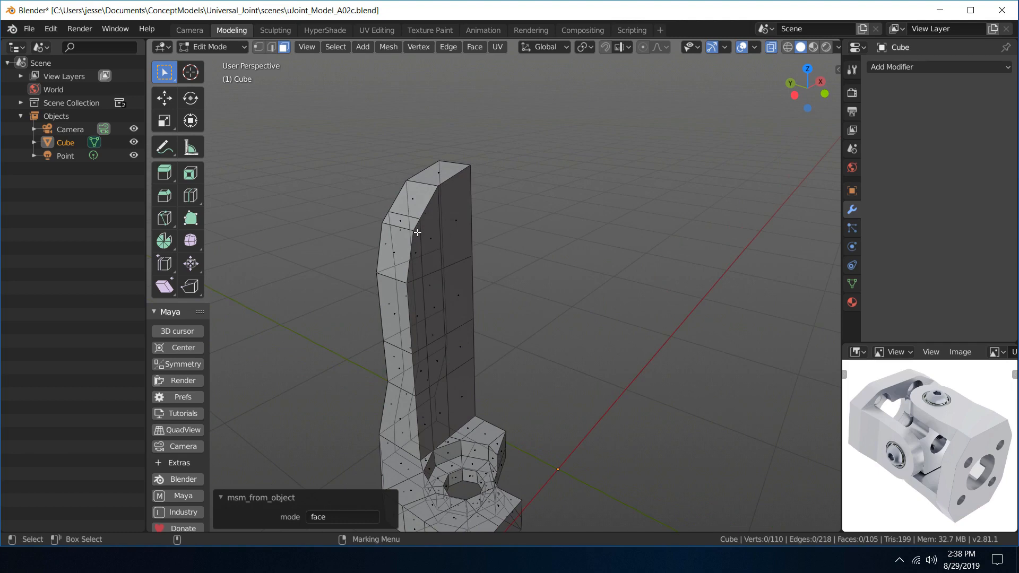
right_click_drag(417, 232, 501, 191)
- Add a cylinder with 8 vertices, 1 m radius and 2 m depth at the world origin
key("shift+a")
mouse_move(523, 212)
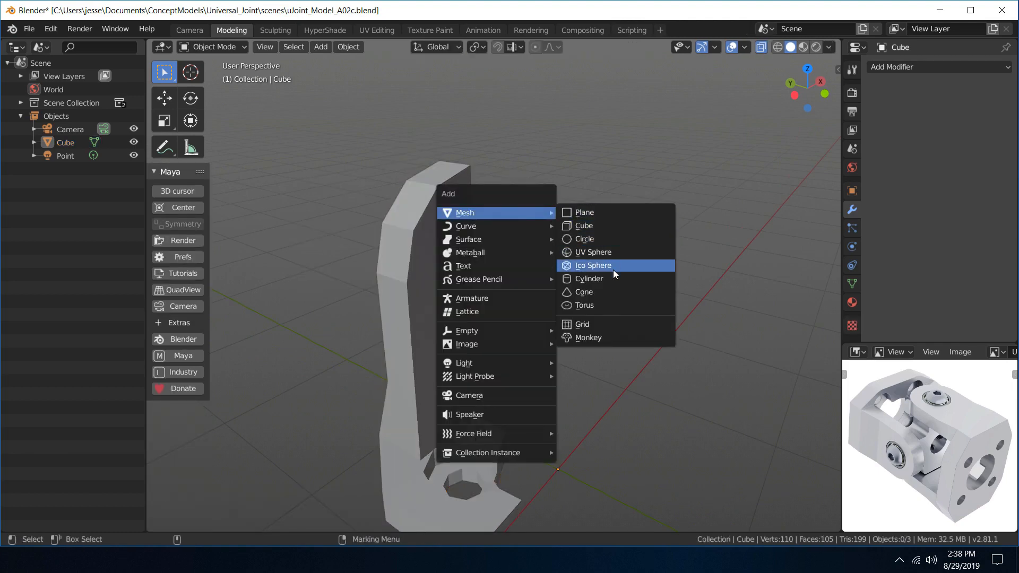
left_click(607, 283)
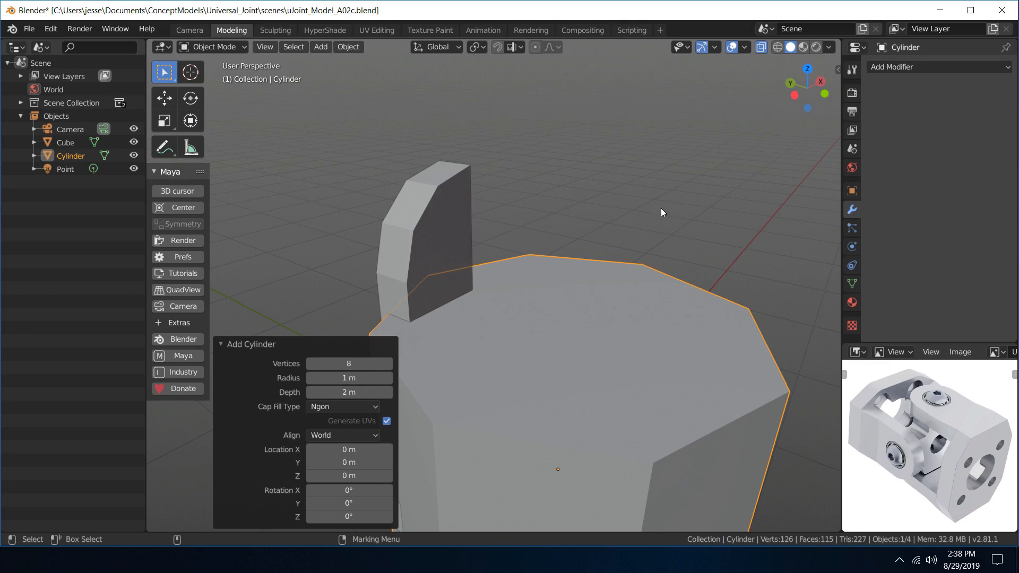
- Rotate the new cylinder about the global X axis by exactly 90°
scroll(653, 214, "down", 4)
key("e")
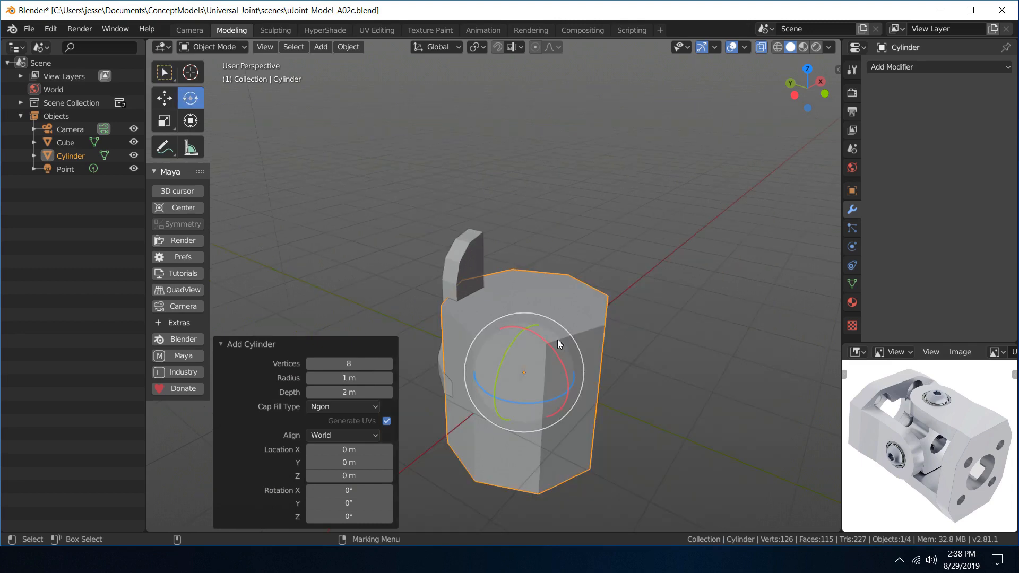
left_click_drag(555, 351, 499, 335)
left_click(363, 474)
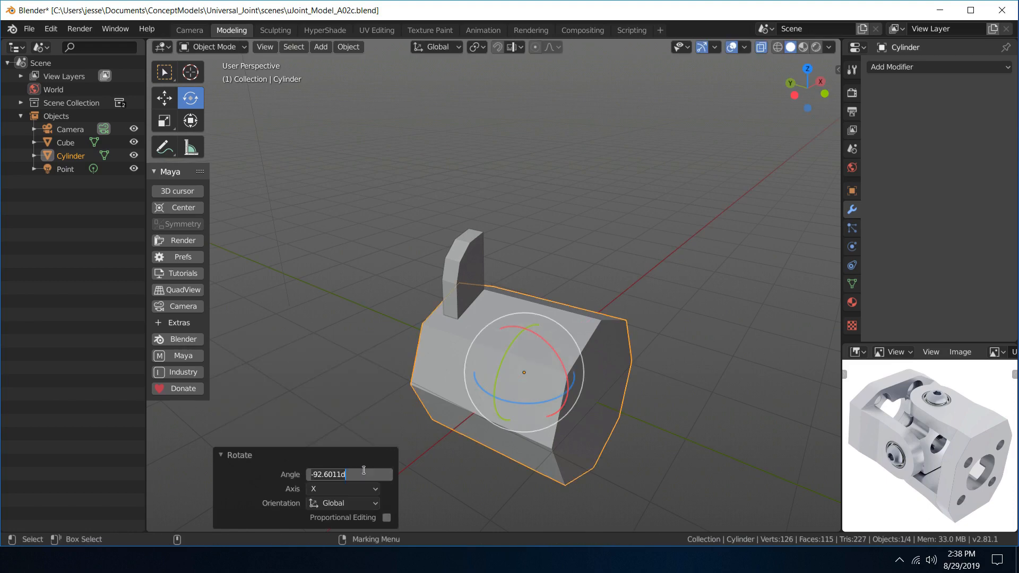
type("90")
key("Return")
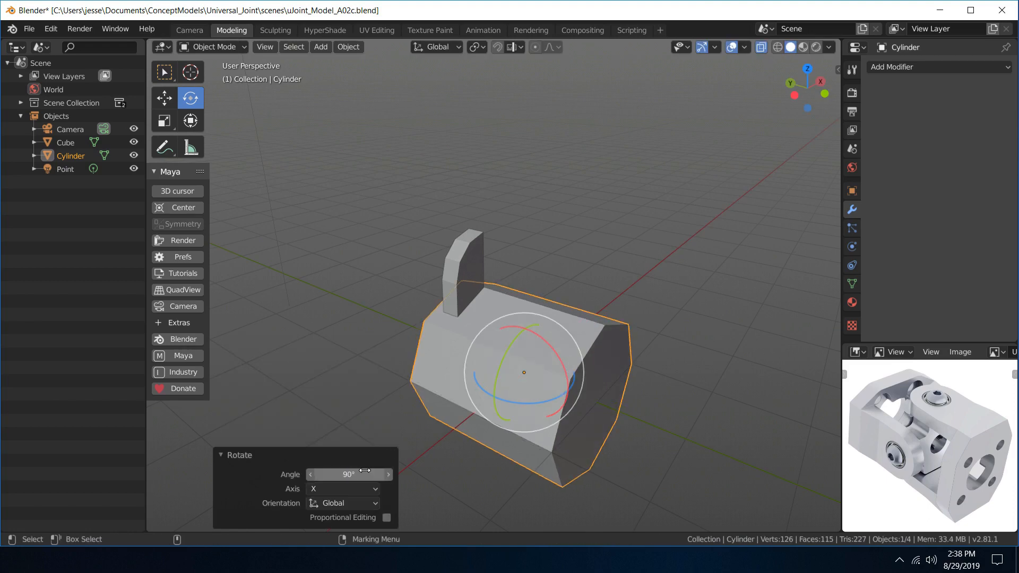
- Select the rotated cylinder and raise it about 1.13 m along the global Z axis
left_click(345, 317)
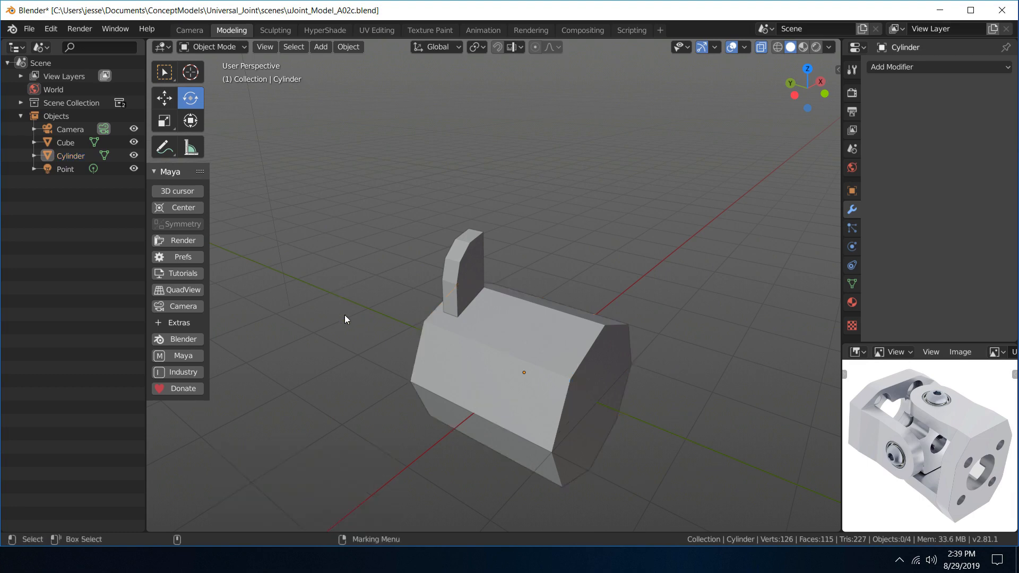
left_click(591, 324)
key("w")
left_click_drag(521, 324, 531, 253)
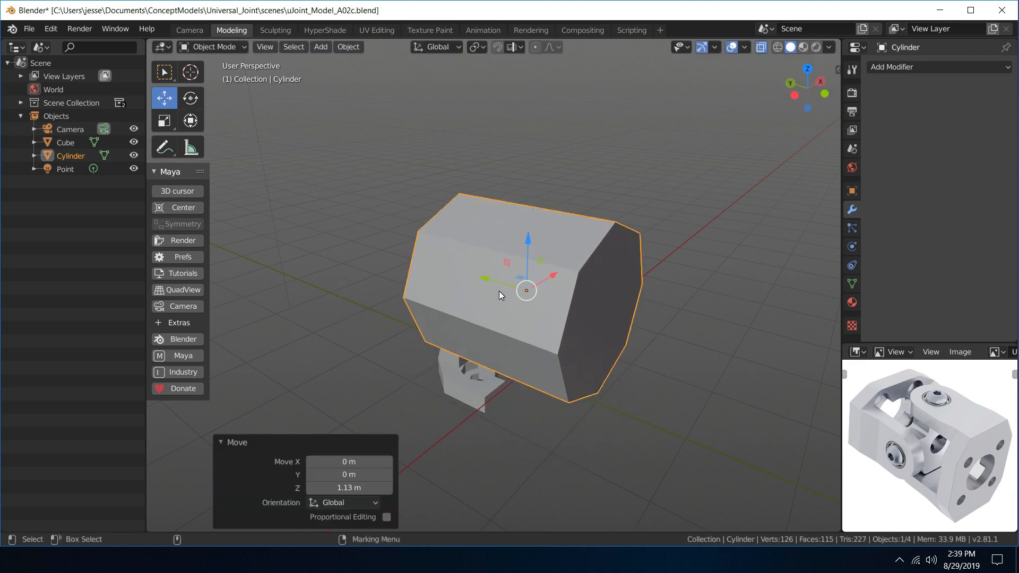
- Scale the cylinder uniformly to about 0.347 so it fits the width of the upright arm
left_click_drag(499, 291, 476, 277)
key("r")
key("f")
scroll(530, 279, "down", 3)
left_click_drag(570, 249, 520, 272, "alt")
- Raise the small cylinder about 0.188 m toward the arm's rounded end and shift it about -0.0136 m along Y
key("w")
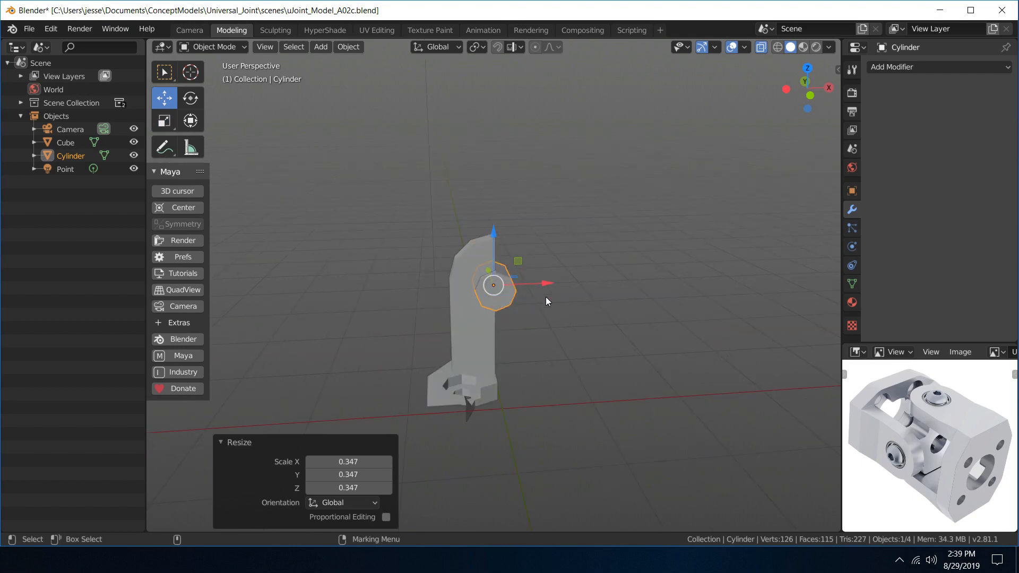
scroll(546, 302, "up", 3)
left_click_drag(547, 303, 622, 217, "alt")
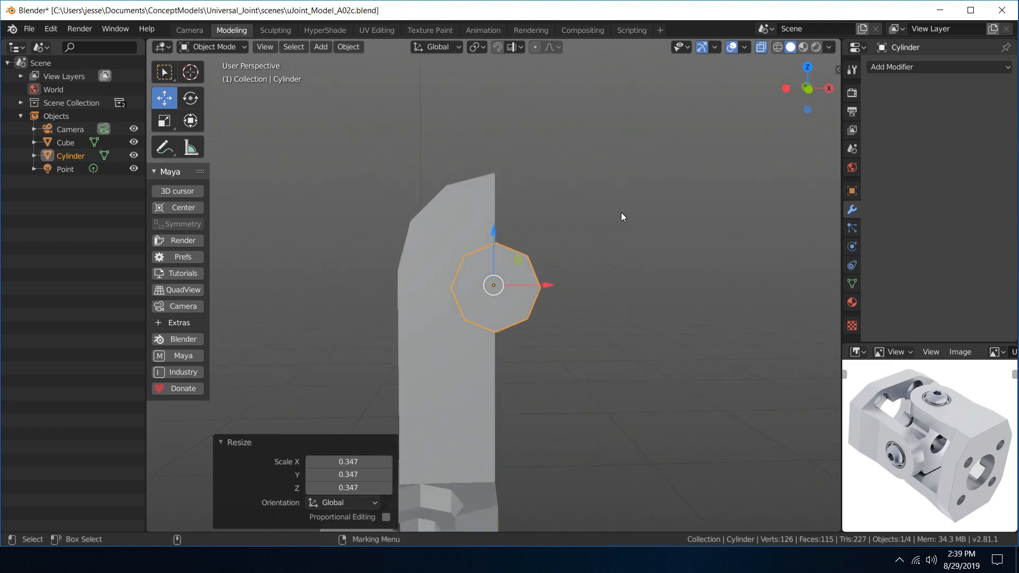
left_click_drag(489, 231, 489, 197)
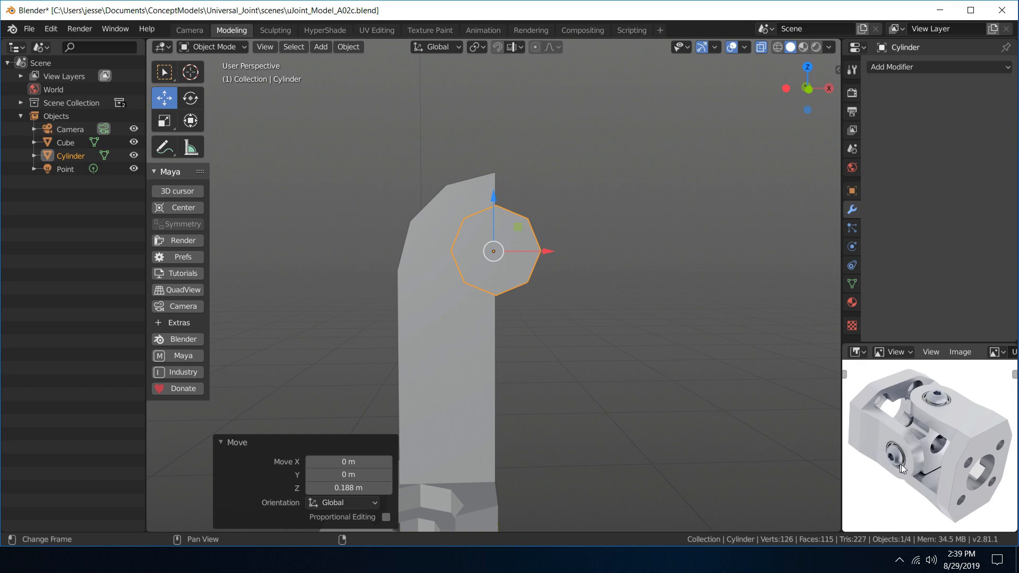
scroll(632, 308, "up", 3)
middle_click_drag(633, 307, 537, 215)
left_click_drag(540, 215, 540, 216)
middle_click_drag(650, 91, 568, 129)
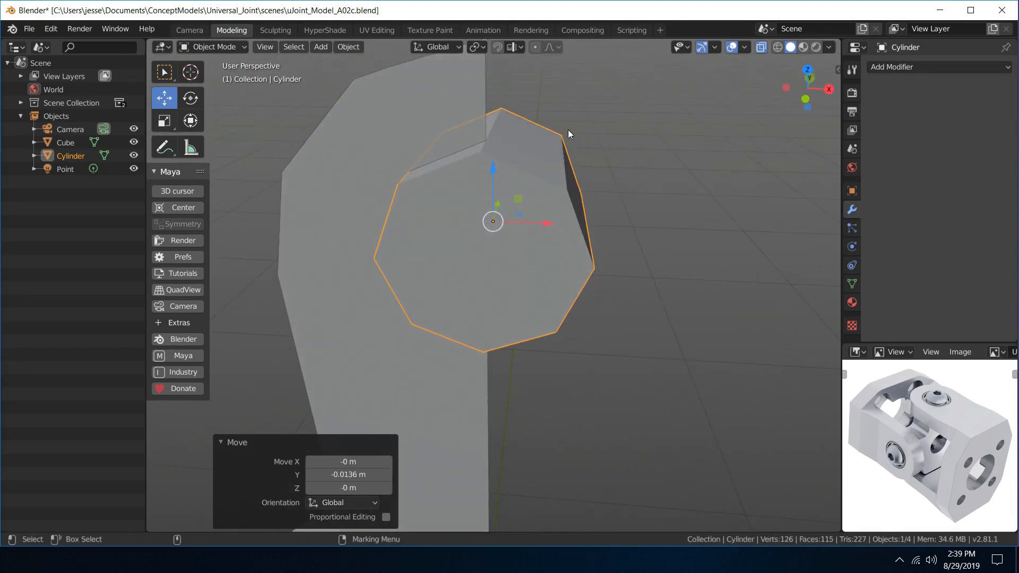
- Delete the four side faces of the cylinder that lie beyond the arm's straight centre edge
right_click(532, 135)
left_click(606, 178)
middle_click_drag(614, 186, 648, 228)
left_click_drag(653, 350, 513, 86)
key("Delete")
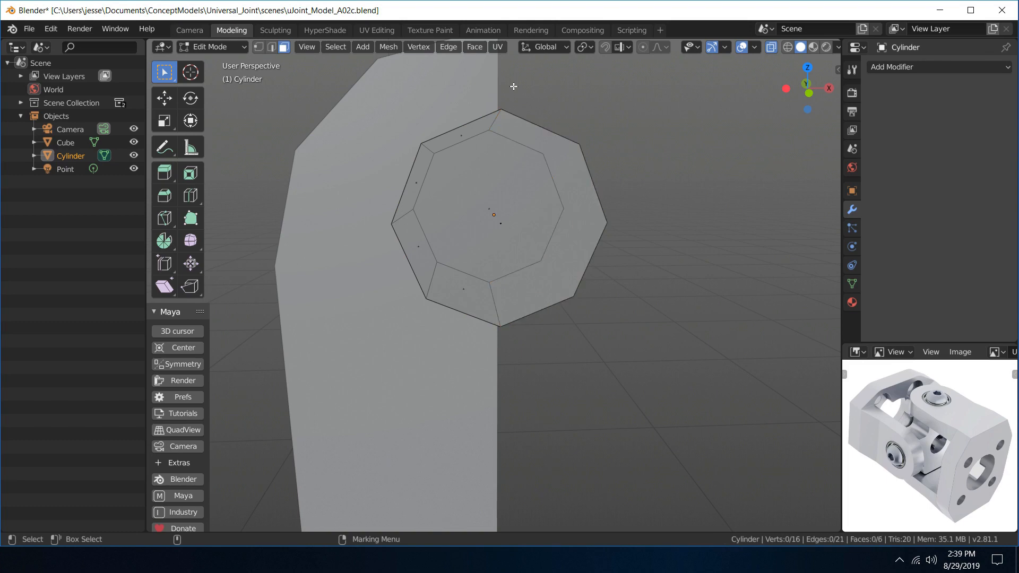
- Delete both octagonal end caps of the cylinder, leaving only the open half-ring of side faces
middle_click_drag(631, 155, 531, 193)
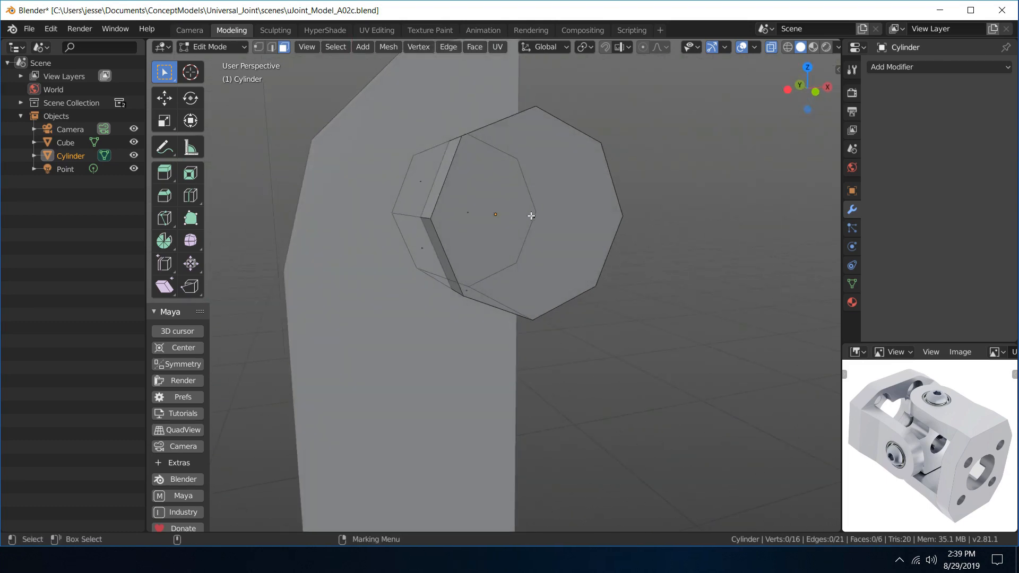
left_click(531, 215)
key("Delete")
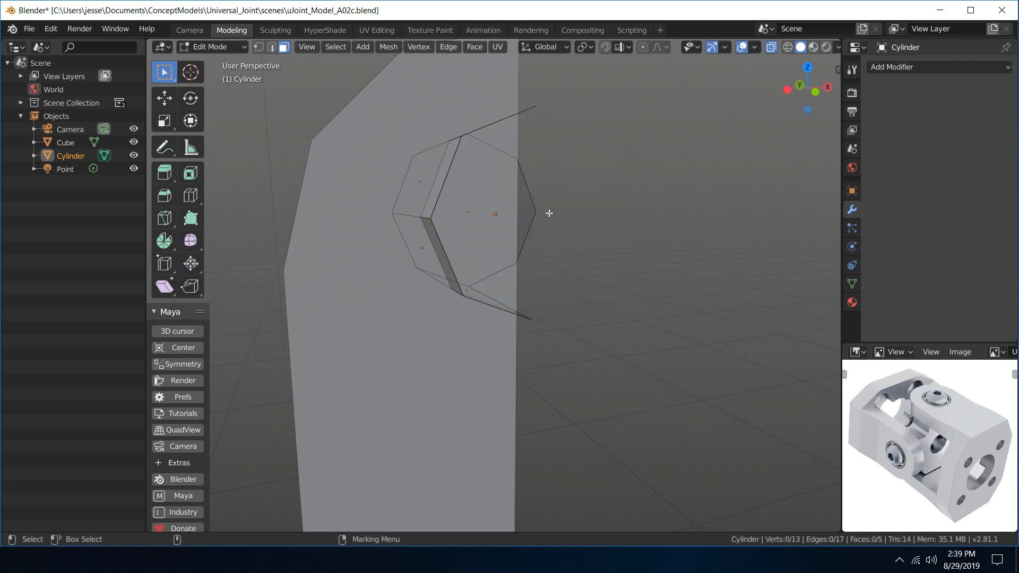
left_click(465, 209)
key("Delete")
- Return to Object Mode and lower the half-cylinder about 0.0736 m, plus a further 0.00588 m, along Z
middle_click_drag(583, 212, 601, 184)
scroll(600, 185, "down", 4)
mouse_move(552, 221)
left_mouse_down("alt")
mouse_move(559, 207)
mouse_move(569, 212)
left_mouse_up("alt")
right_click(489, 219)
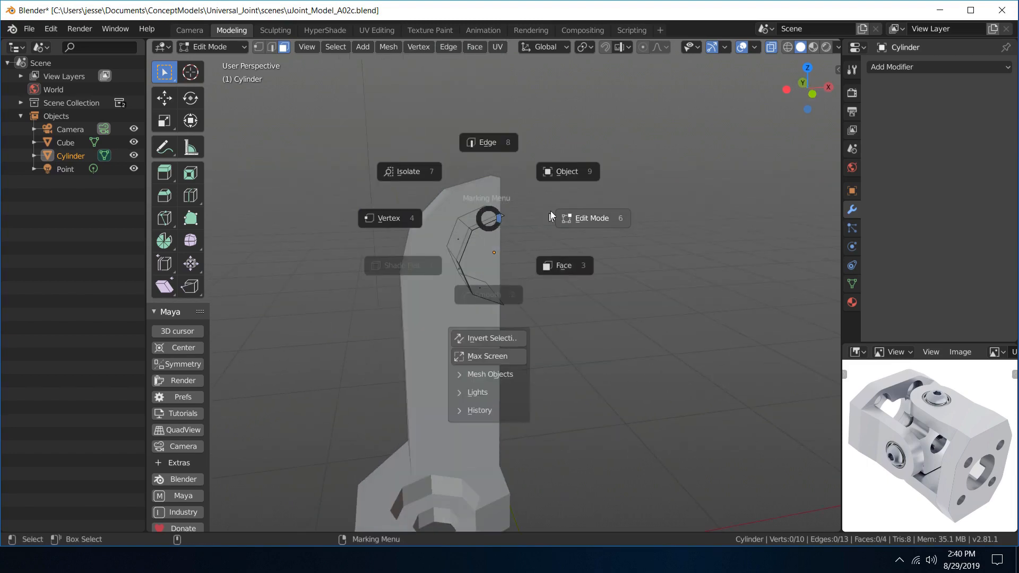
left_click(558, 171)
left_click_drag(495, 199, 494, 212)
left_click_drag(615, 213, 594, 185, "alt")
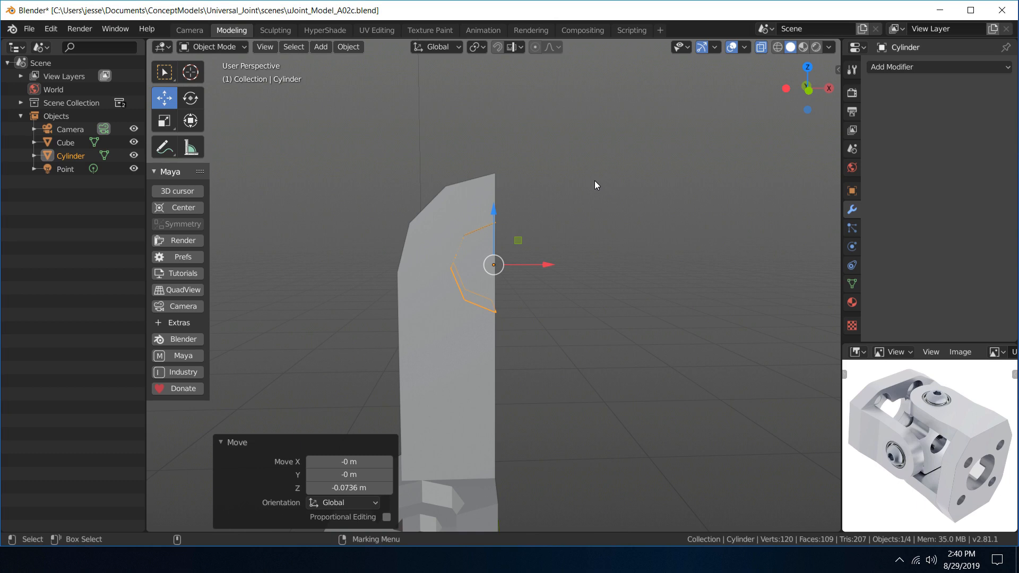
left_click_drag(595, 184, 784, 197, "alt")
scroll(670, 259, "up", 3)
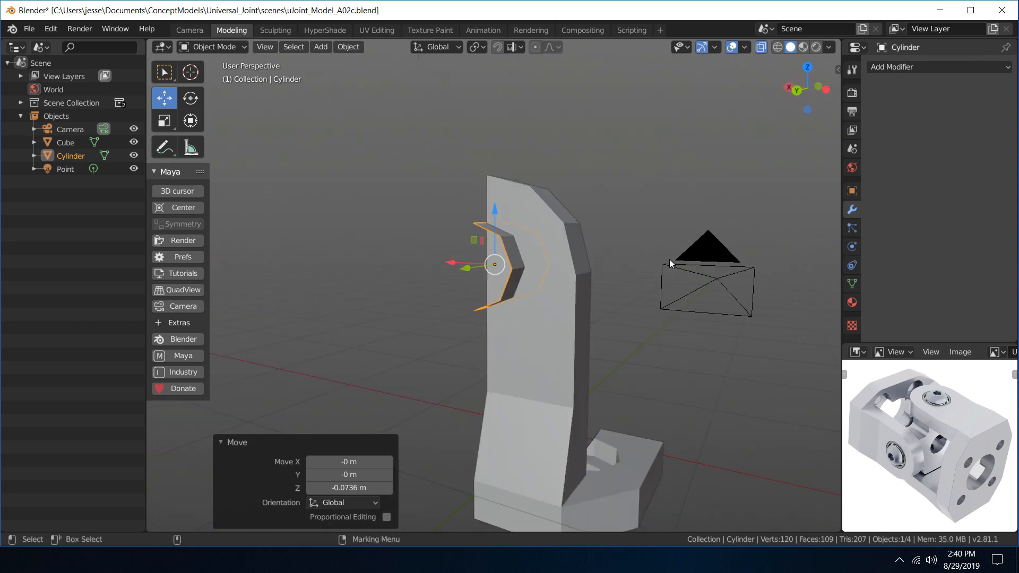
left_click_drag(494, 203, 412, 214)
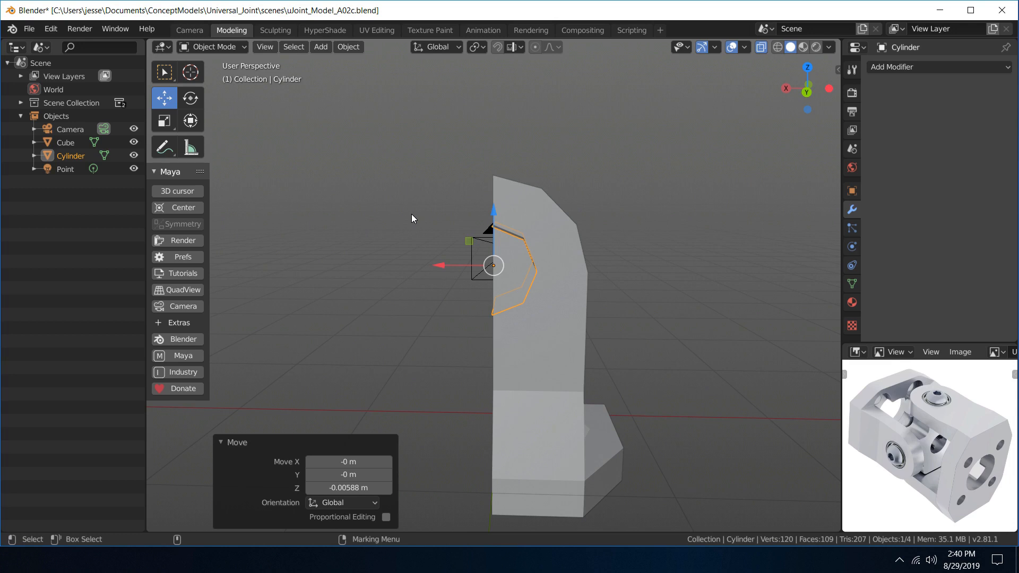
- Scale the half-cylinder uniformly by about 1.237 and refine its size with a factor of about 0.964
key("r")
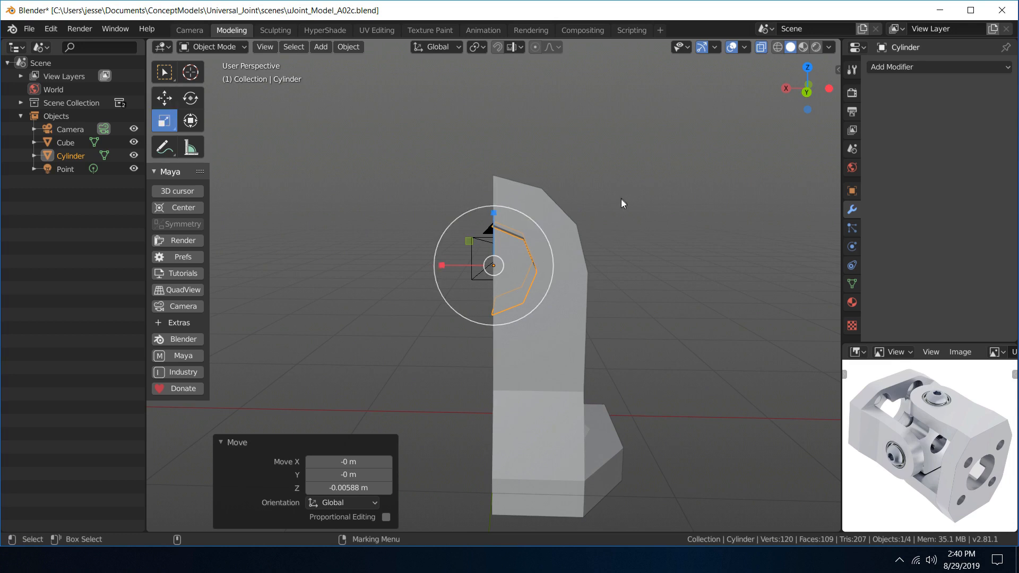
left_click_drag(629, 193, 630, 224, "alt")
left_click_drag(542, 237, 555, 228)
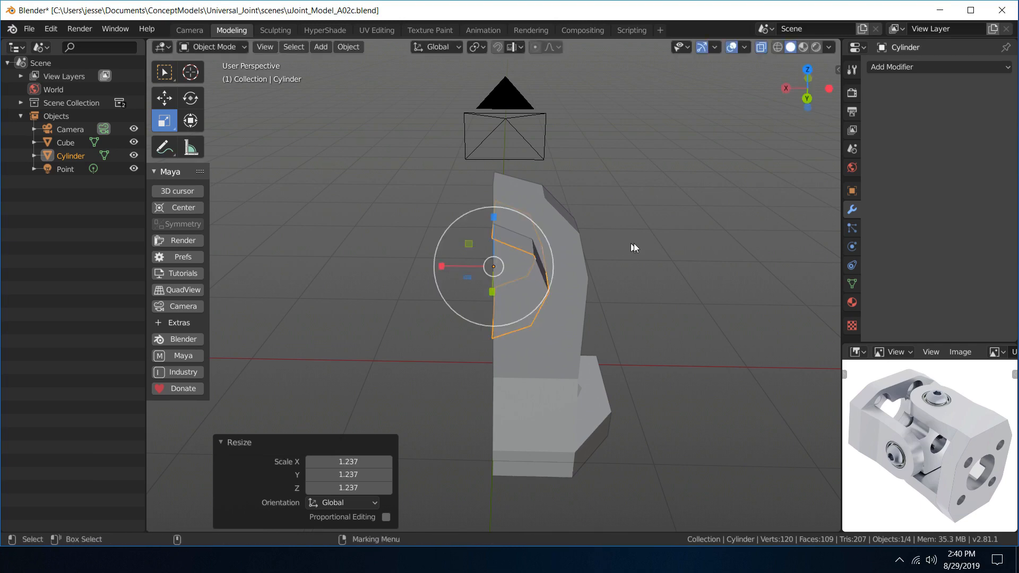
left_click_drag(633, 243, 665, 213, "alt")
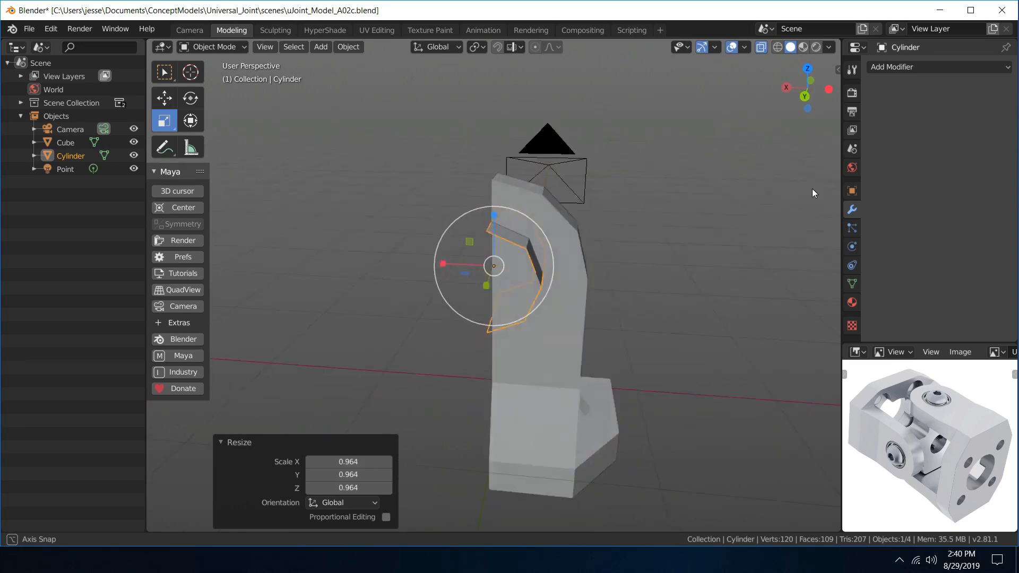
left_click_drag(812, 189, 795, 175, "alt")
key("q")
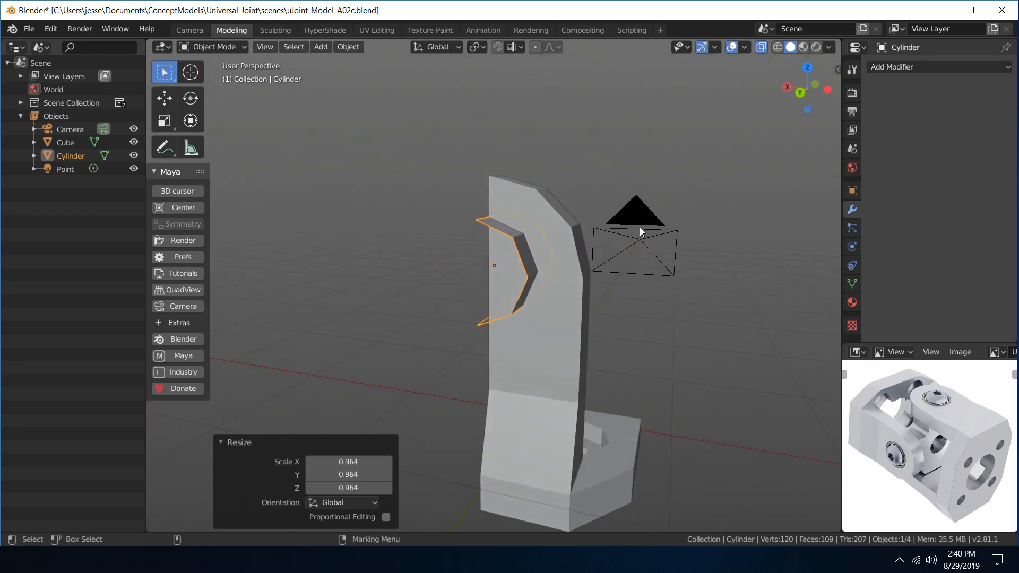
- Examine how the half-cylinder lines up with the upright arm's mesh edges in the block's Edit Mode
scroll(595, 178, "up", 4)
left_click_drag(596, 179, 377, 208, "alt")
left_click(358, 167)
right_click_drag(358, 167, 431, 208)
left_click_drag(528, 159, 663, 100, "alt")
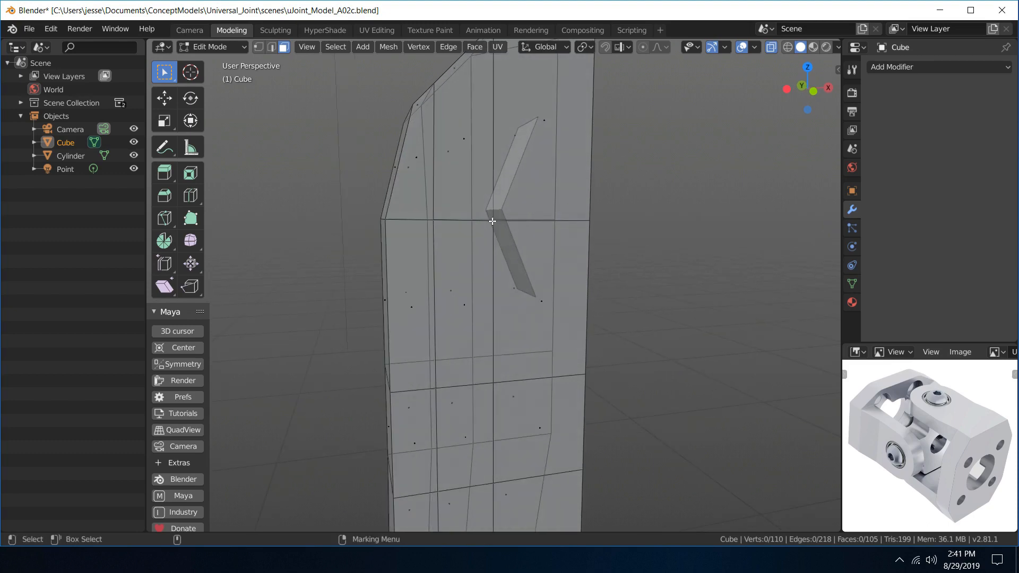
left_click_drag(510, 177, 603, 194, "alt")
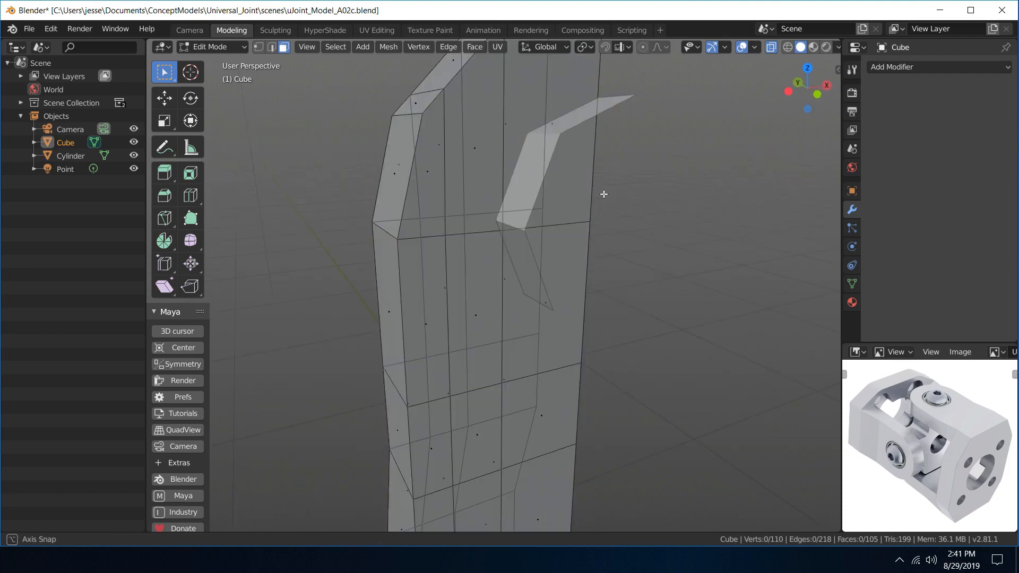
left_click(547, 147)
right_click_drag(547, 147, 621, 101)
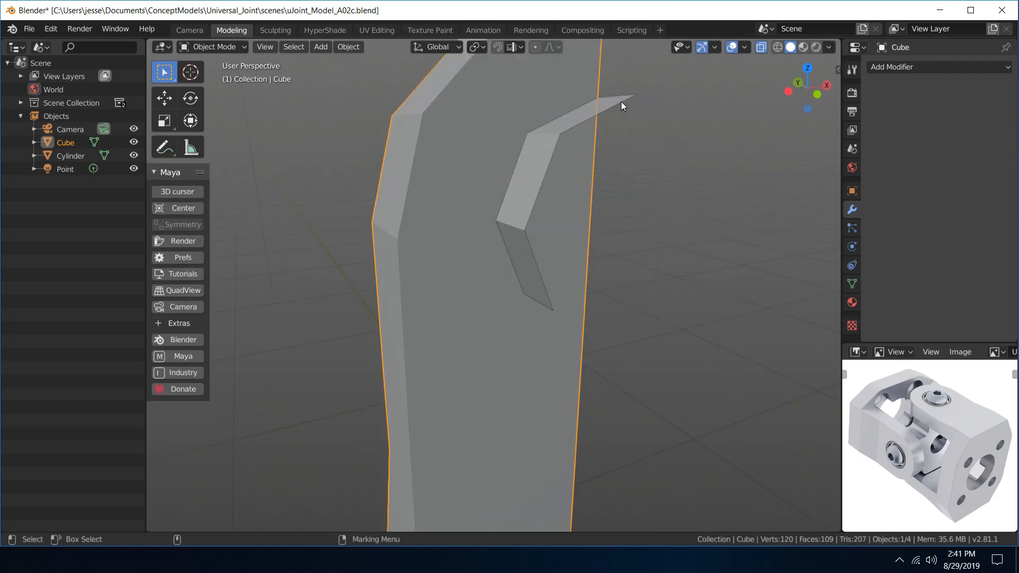
- Lower the half-cylinder about 0.0283 m in wireframe shading, aligning its middle corner with the arm's horizontal edge
left_click(620, 101)
left_click(777, 48)
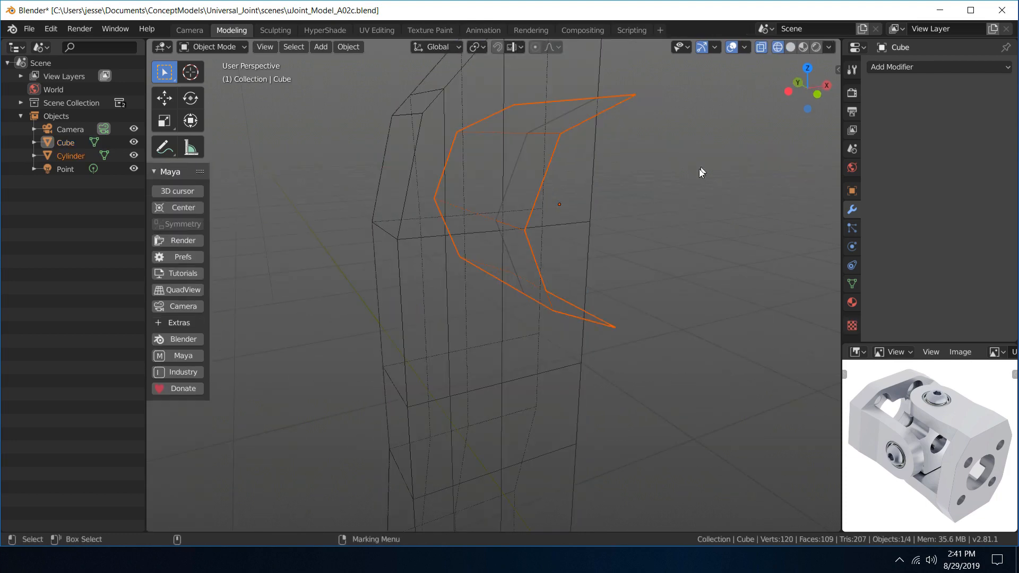
key("w")
mouse_move(634, 180)
left_mouse_down("alt")
mouse_move(588, 145)
mouse_move(577, 171)
left_mouse_up("alt")
left_click_drag(702, 168, 671, 180, "alt")
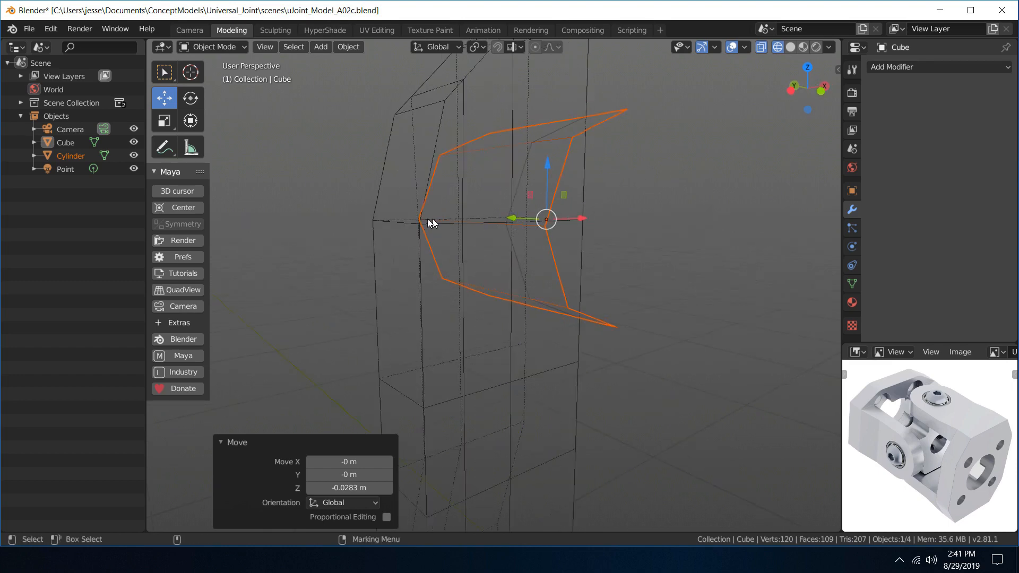
left_click_drag(586, 217, 615, 168, "alt")
- Restore solid shading and open the joint block for vertex editing
key("q")
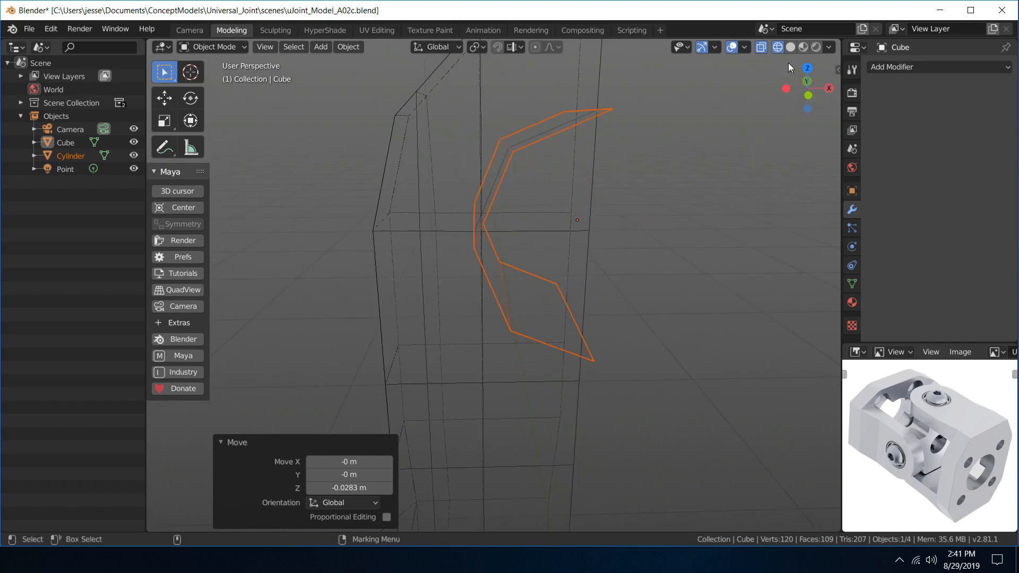
left_click(789, 49)
right_click_drag(473, 125, 567, 75)
left_click(393, 113)
right_click_drag(415, 112, 430, 137)
left_click_drag(430, 136, 473, 126, "alt")
left_click(667, 118)
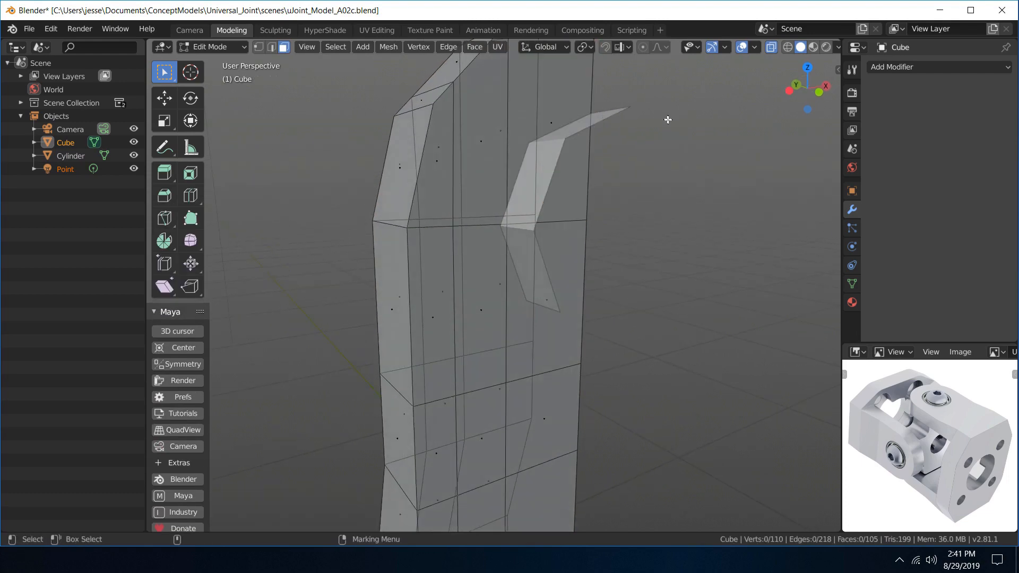
mouse_move(667, 119)
left_mouse_down("alt")
mouse_move(693, 109)
mouse_move(655, 117)
left_mouse_up("alt")
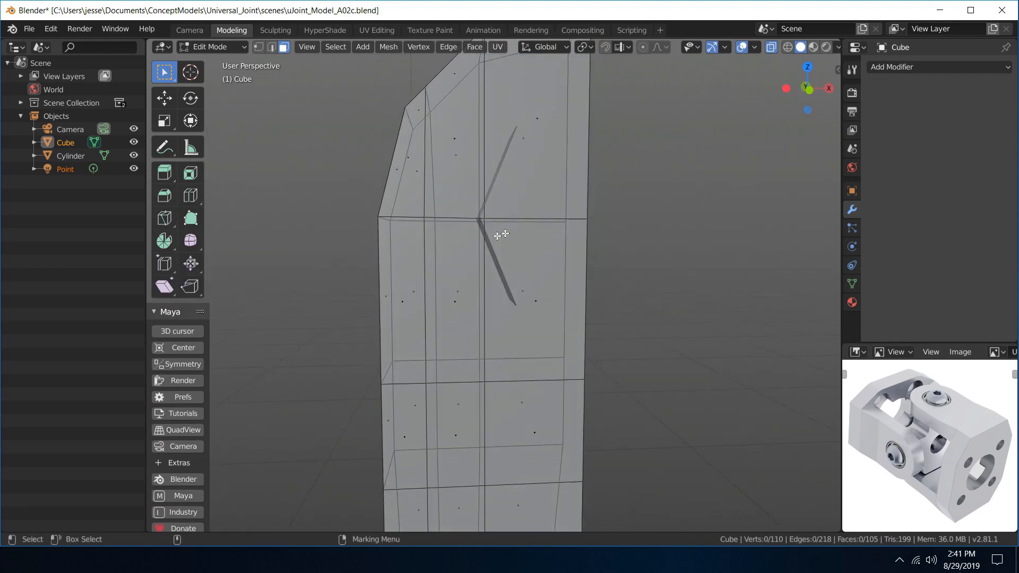
right_click_drag(449, 235, 392, 238)
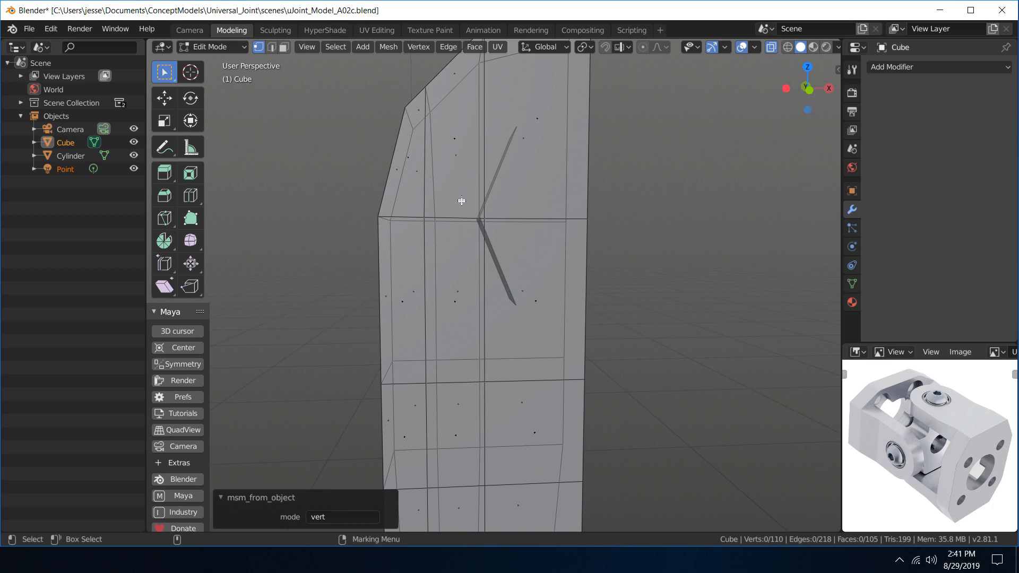
- Move the arm's vertex pair beside the half-cylinder's middle corner about -0.0154 m along X to meet it
left_click_drag(461, 201, 521, 218)
key("w")
middle_click_drag(627, 193, 641, 215)
left_click_drag(641, 214, 636, 215, "alt")
middle_click_drag(653, 278, 657, 147, "alt")
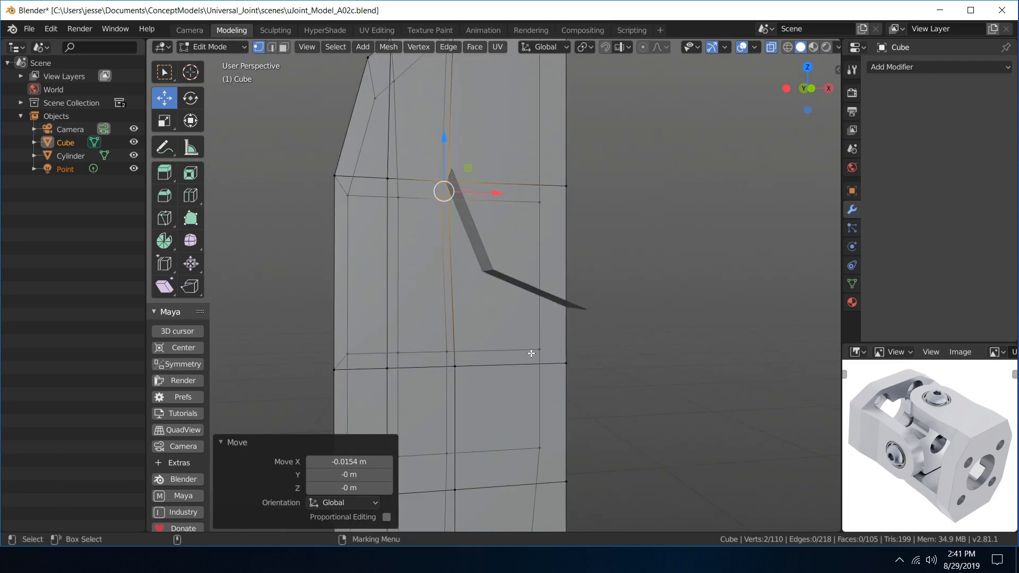
left_click_drag(531, 354, 523, 335, "alt")
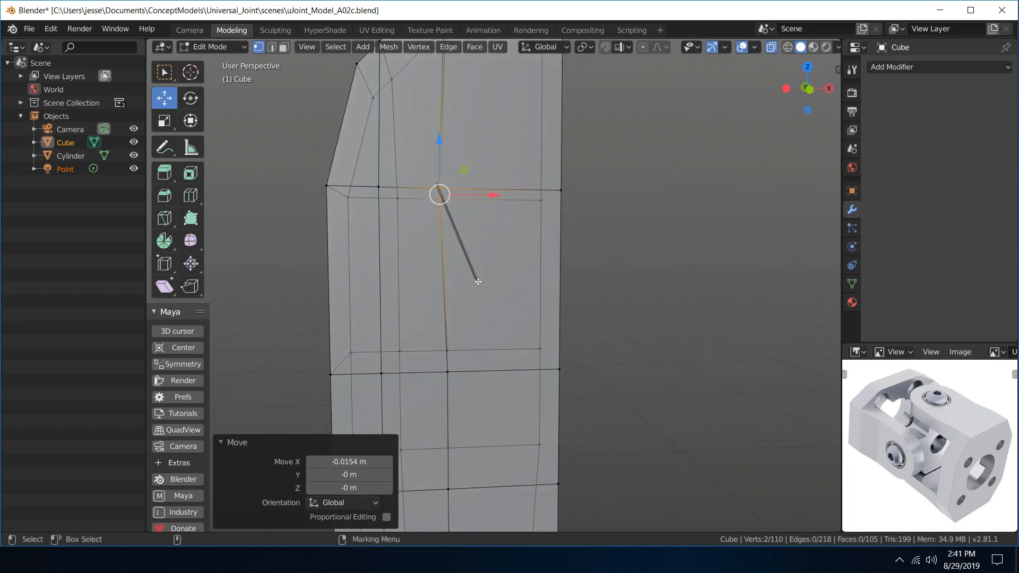
- Raise the vertex pair below onto the half-cylinder's lower corner, shifting it about 0.0608 m in X and fine-tuning Z by 0.0065 m
scroll(578, 221, "down", 5)
left_click_drag(578, 220, 577, 248, "alt")
scroll(589, 275, "up", 4)
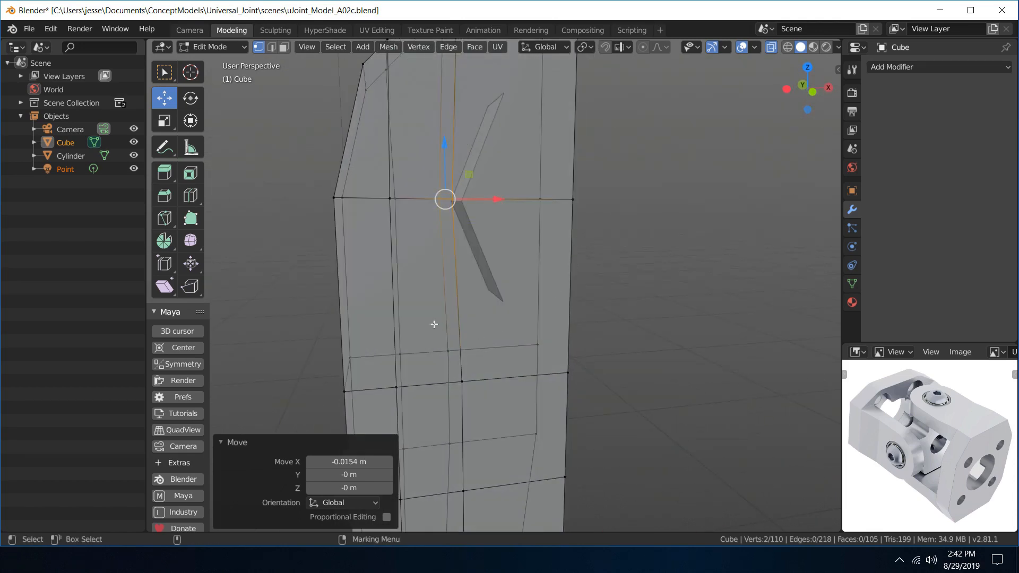
left_click_drag(434, 325, 482, 401)
mouse_move(530, 368)
left_mouse_down("alt")
mouse_move(496, 341)
mouse_move(541, 354)
left_mouse_up("alt")
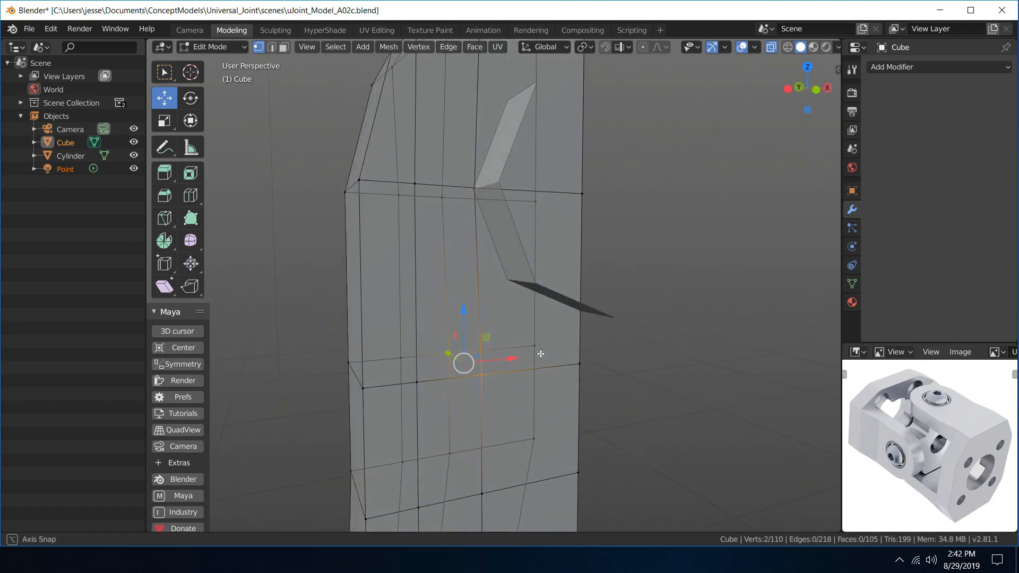
left_click_drag(462, 318, 485, 264)
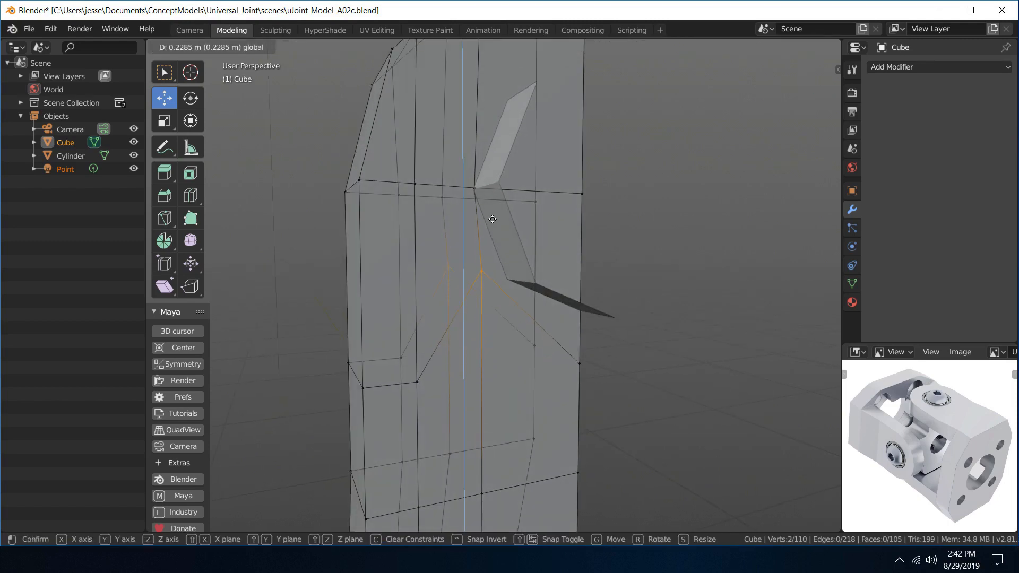
left_click_drag(493, 219, 484, 234)
left_click_drag(639, 255, 566, 254, "alt")
left_click_drag(505, 274, 520, 275)
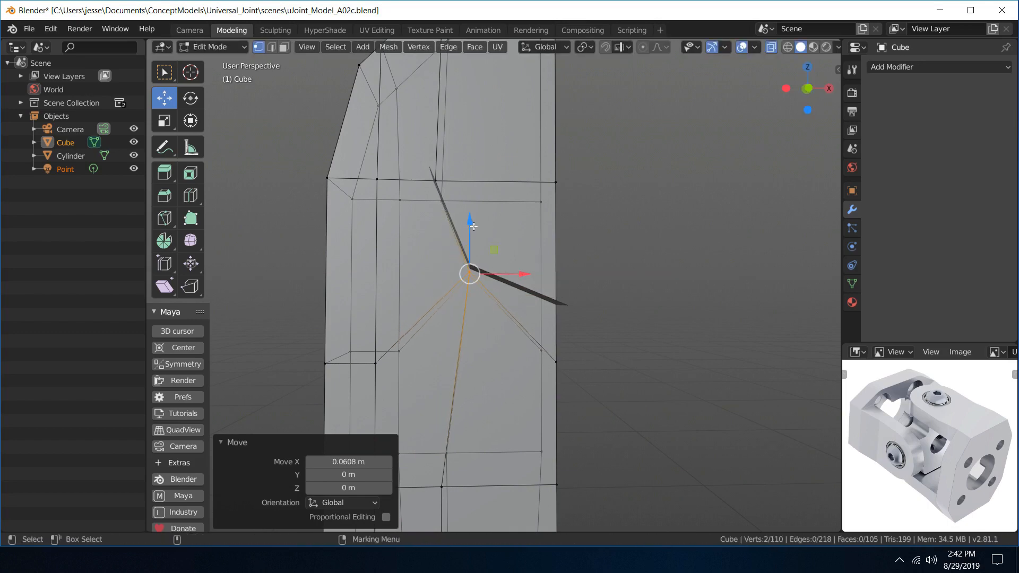
left_click_drag(474, 226, 473, 220)
- Raise the vertex pair on the arm's straight centre edge about 0.123 m to the half-cylinder's bottom end
middle_click_drag(546, 228, 632, 216)
key("w")
scroll(648, 232, "down", 4)
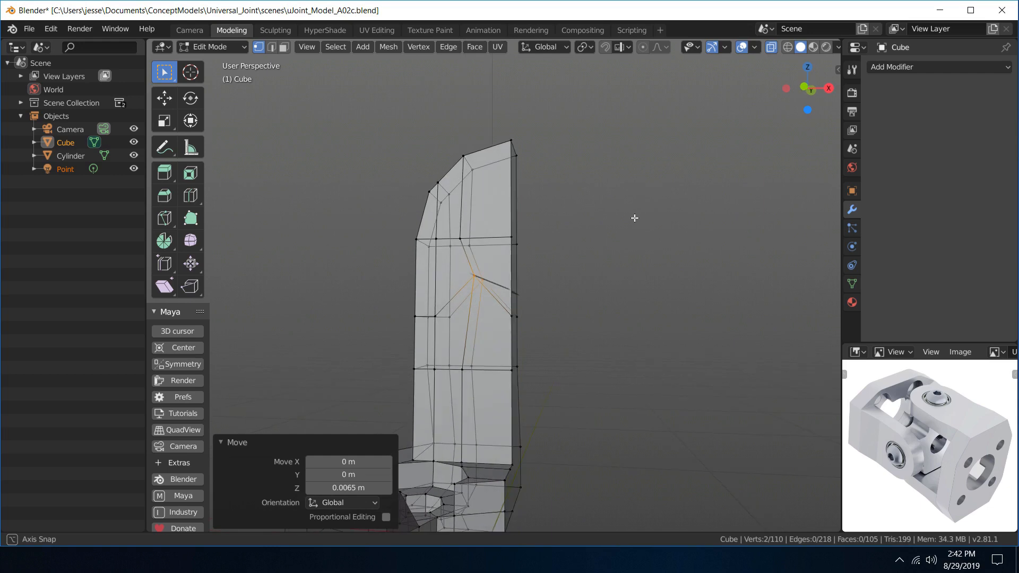
left_click_drag(558, 344, 494, 310)
key("w")
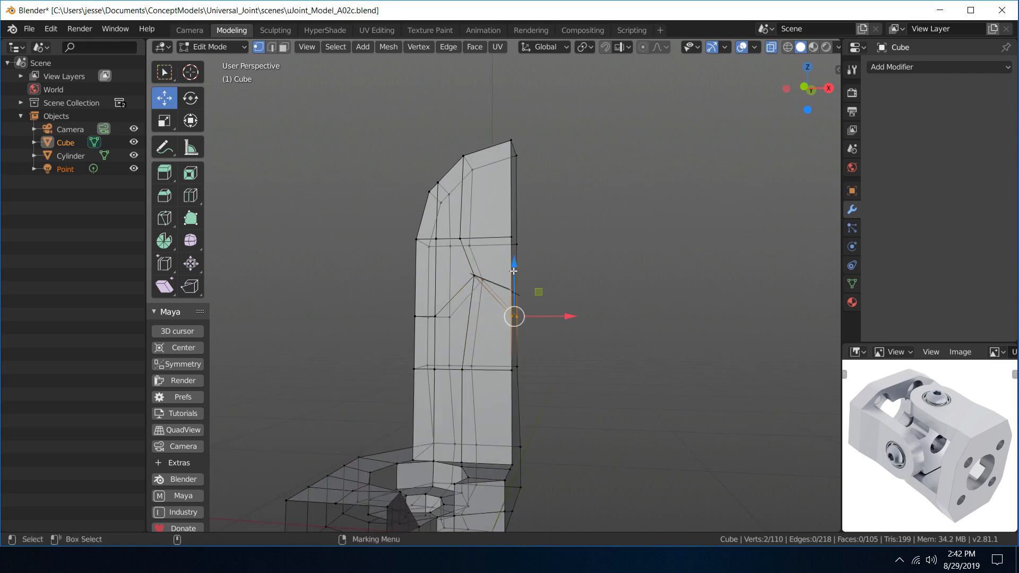
left_click_drag(515, 268, 525, 242)
scroll(554, 286, "up", 9)
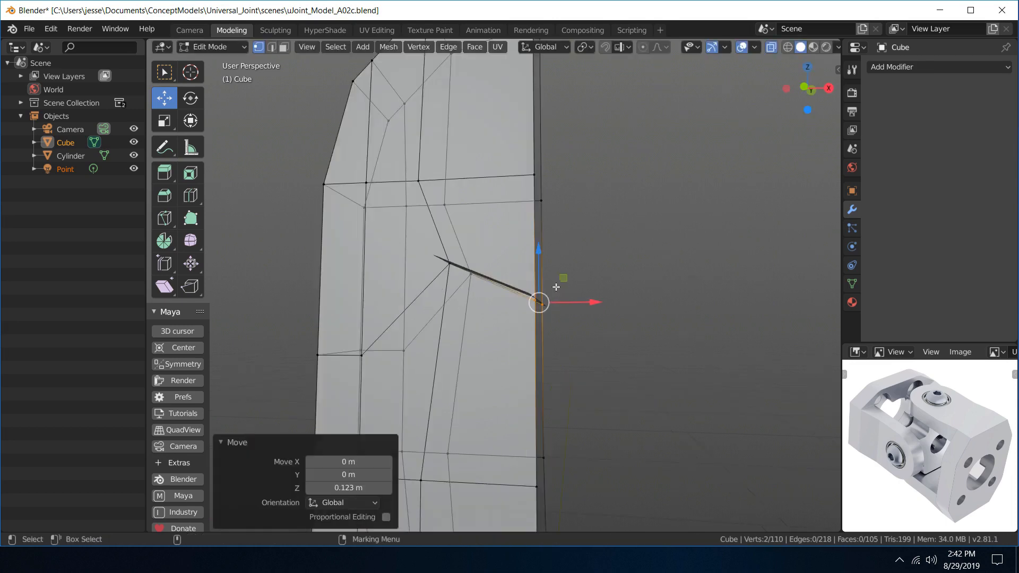
- Fine-tune the height of the vertex pair at the half-cylinder's bottom end and switch to face selection
left_click_drag(638, 261, 609, 266, "alt")
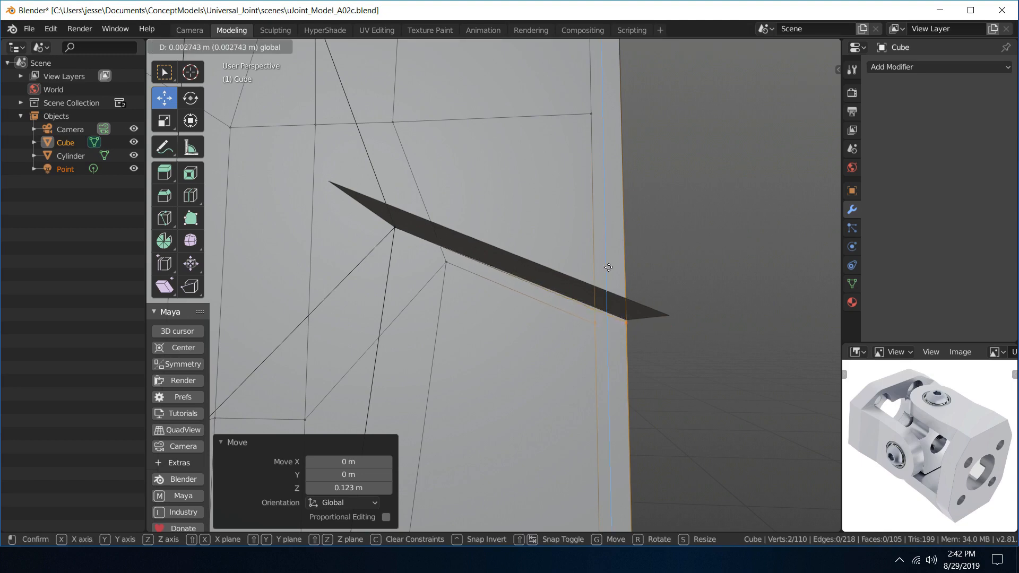
left_click_drag(609, 266, 641, 266)
left_click(662, 244)
scroll(655, 287, "down", 8)
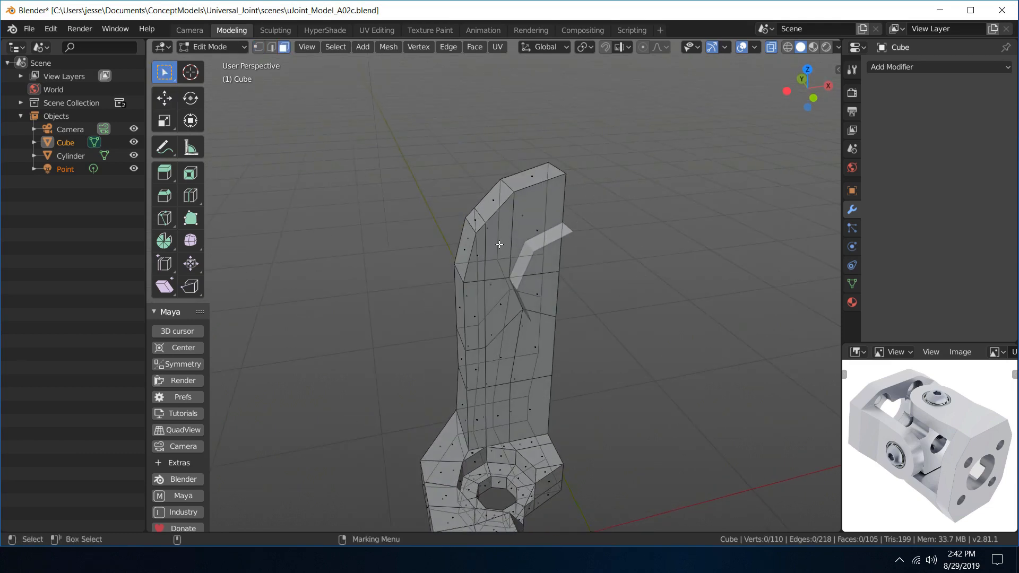
- Delete the two opposite faces beside the half-cylinder on the upper curved part of the arm
left_click(499, 244)
left_click_drag(612, 230, 766, 229, "alt")
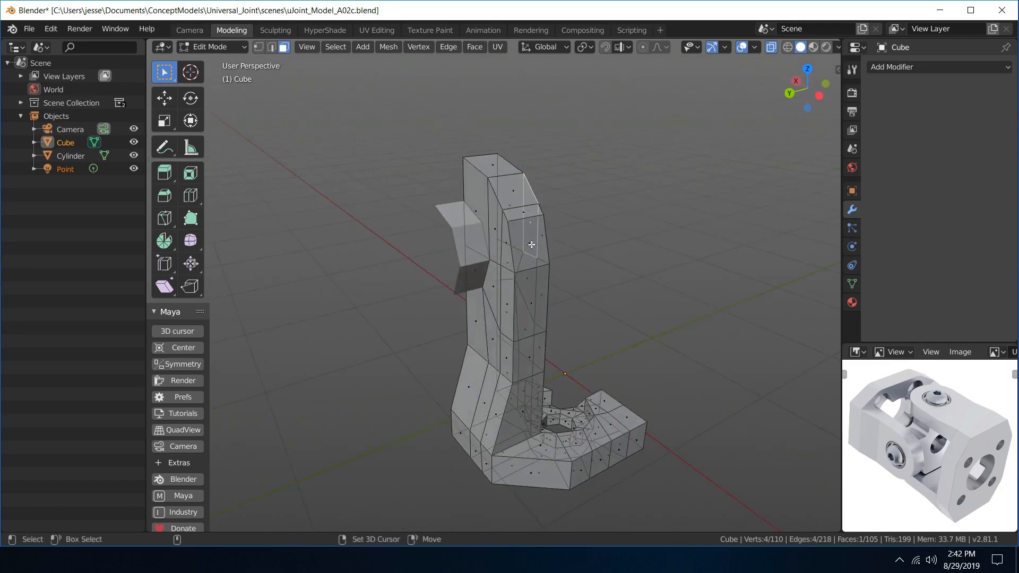
left_click(495, 228, "shift")
left_click_drag(650, 225, 504, 209, "alt")
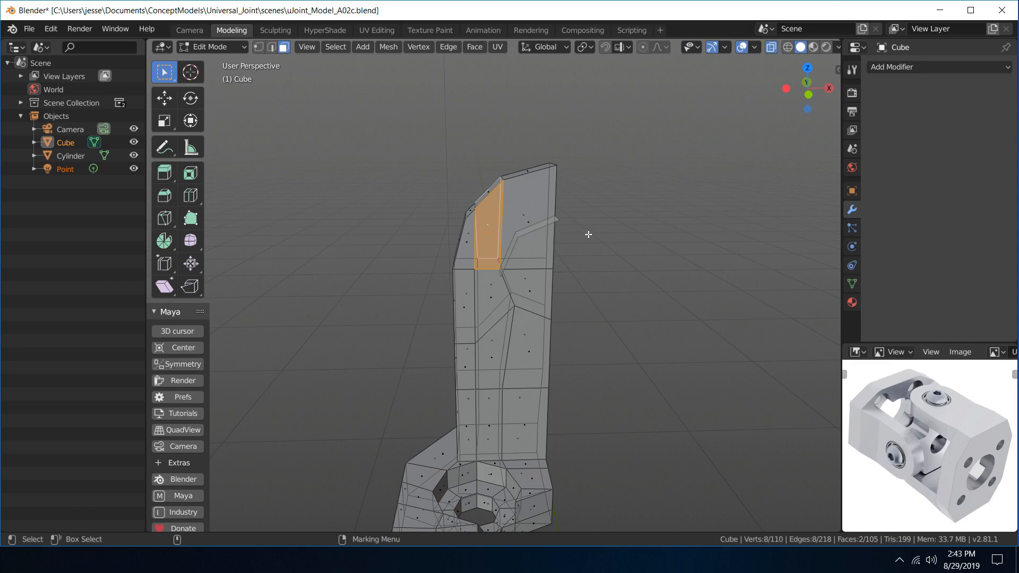
key("Delete")
- Add a loop cut across the upper centre face on each side of the arm, slid by -0.054 and -0.052 to the half-cylinder's top end
scroll(546, 227, "up", 3)
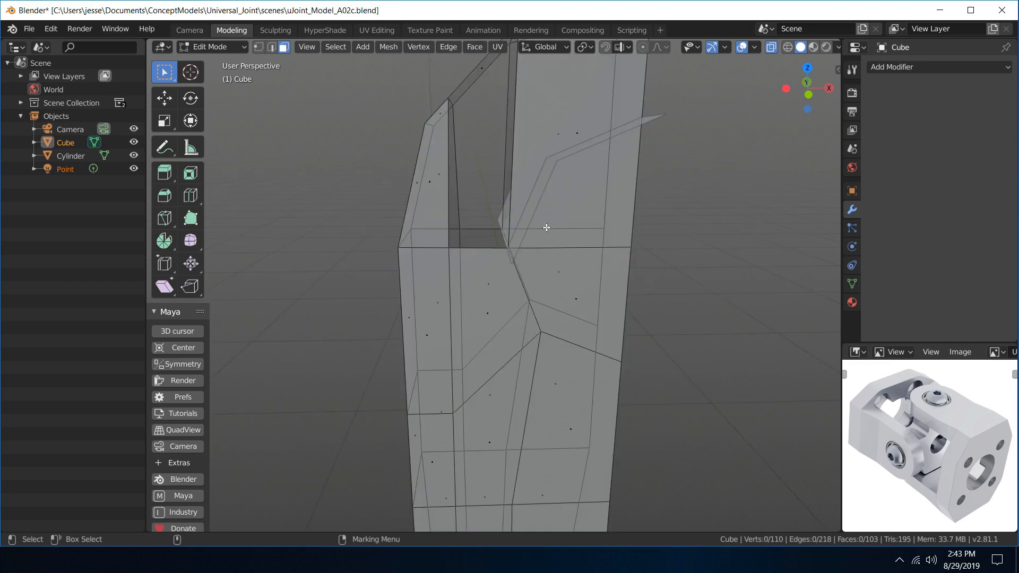
left_click_drag(553, 179, 513, 214, "alt")
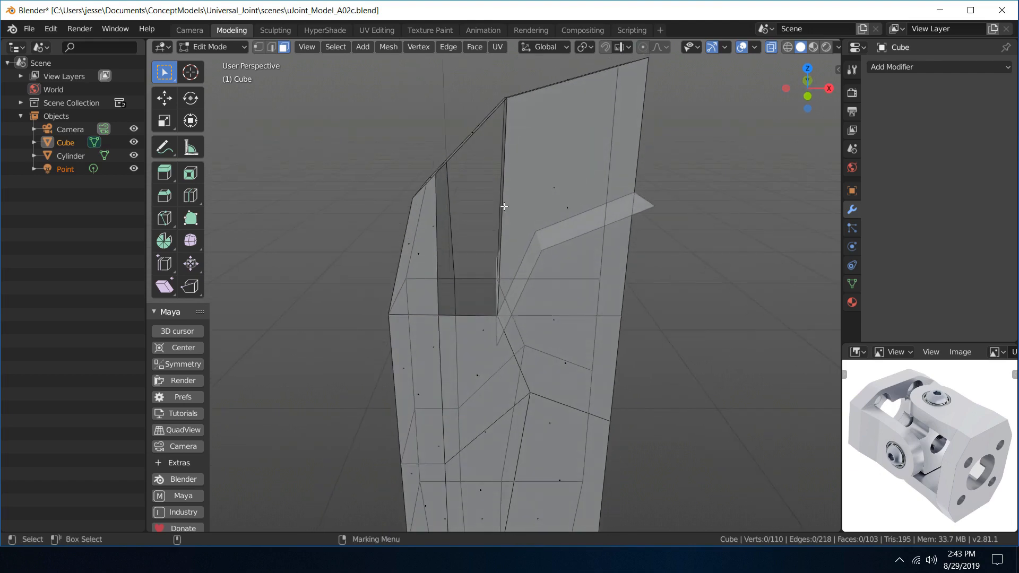
key("ctrl+r")
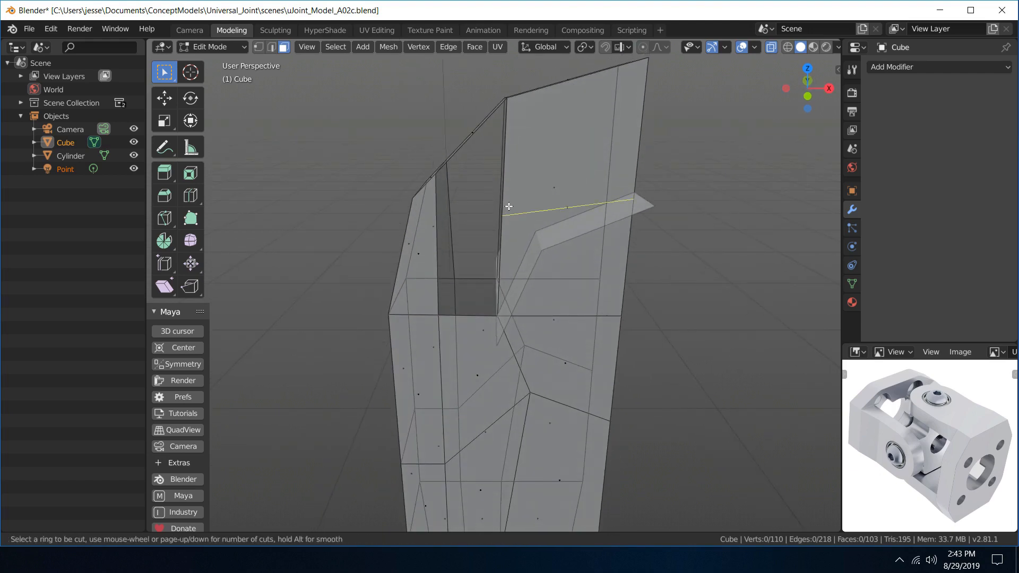
left_click(508, 206)
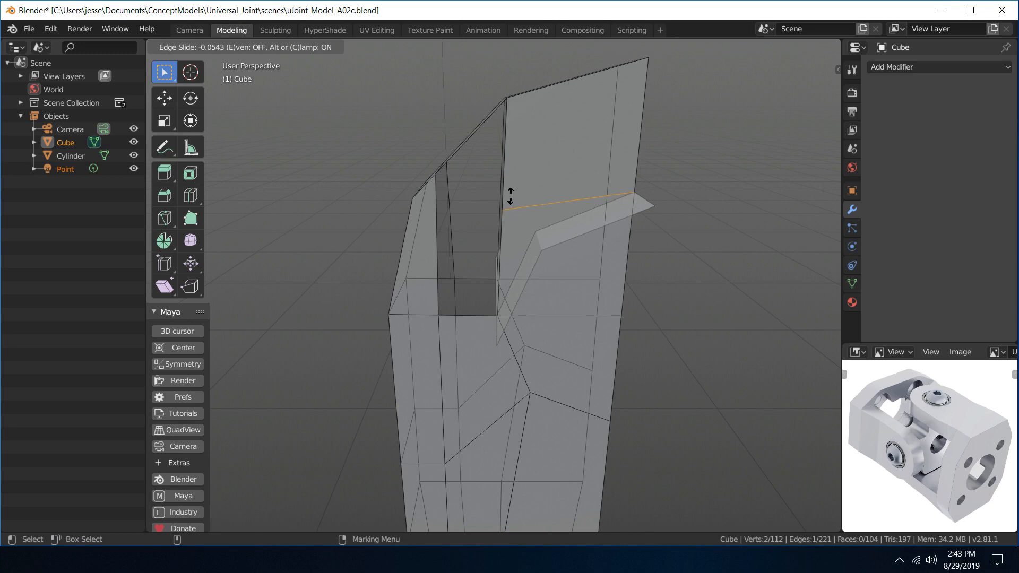
left_click(511, 196)
middle_click_drag(695, 206, 484, 190)
key("ctrl+r")
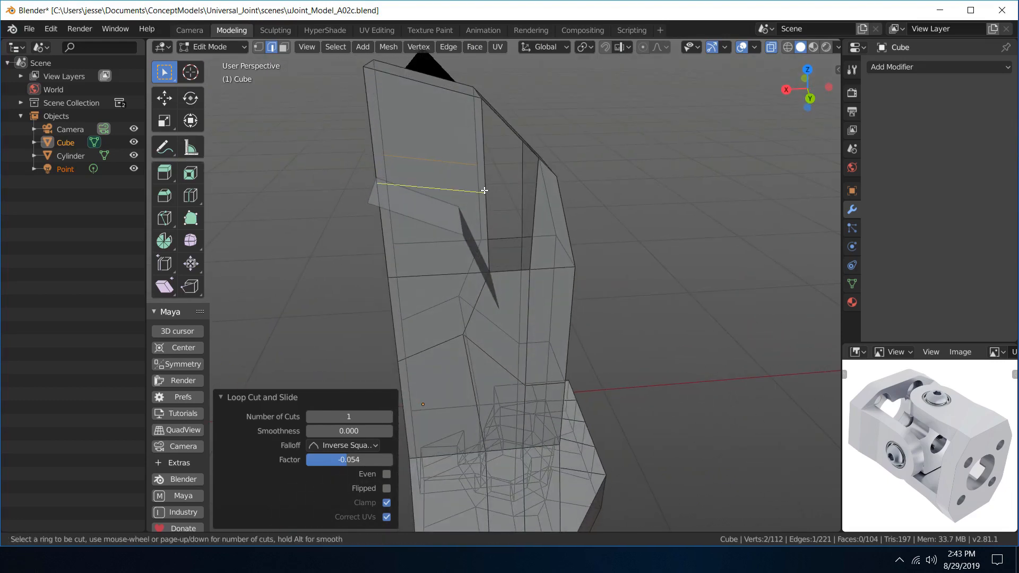
left_click(484, 190)
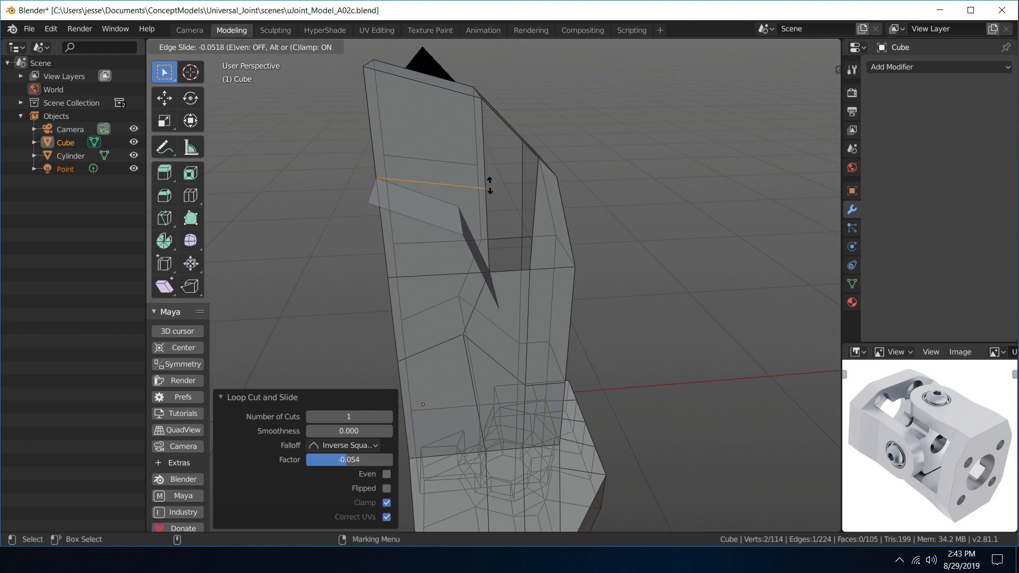
left_click(490, 186)
middle_click_drag(537, 159, 808, 150)
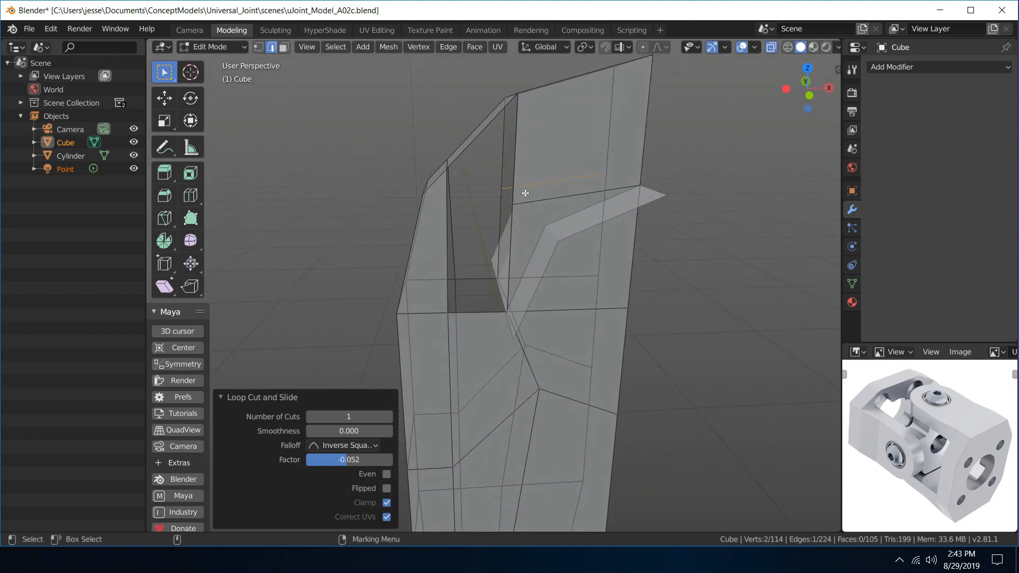
- Move the inner vertex pair of the new cuts down 0.0575 m and along X to meet the half-cylinder's upper corner
right_click_drag(525, 194, 461, 187)
left_click_drag(479, 169, 562, 162)
key("w")
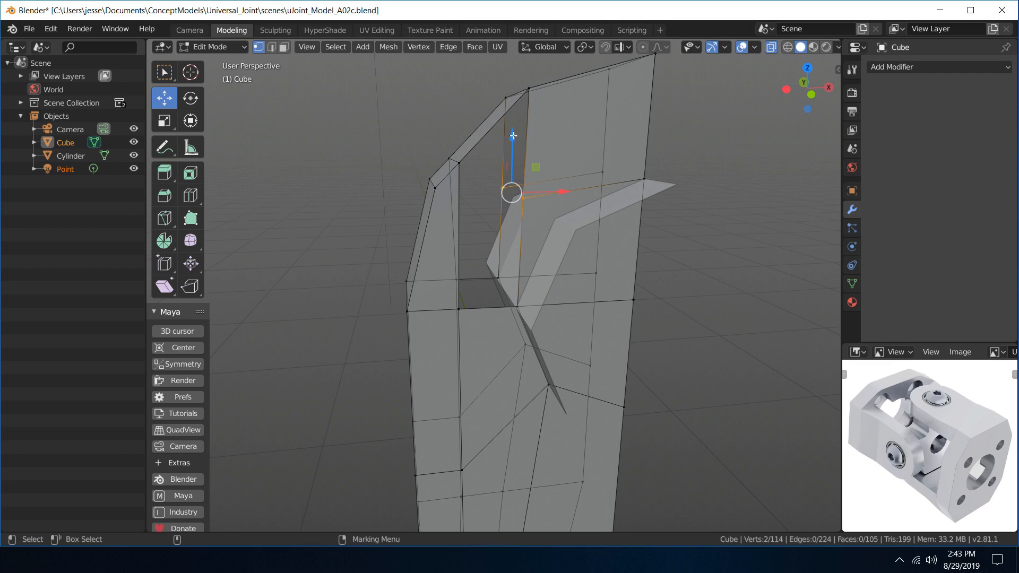
left_click_drag(513, 135, 516, 162)
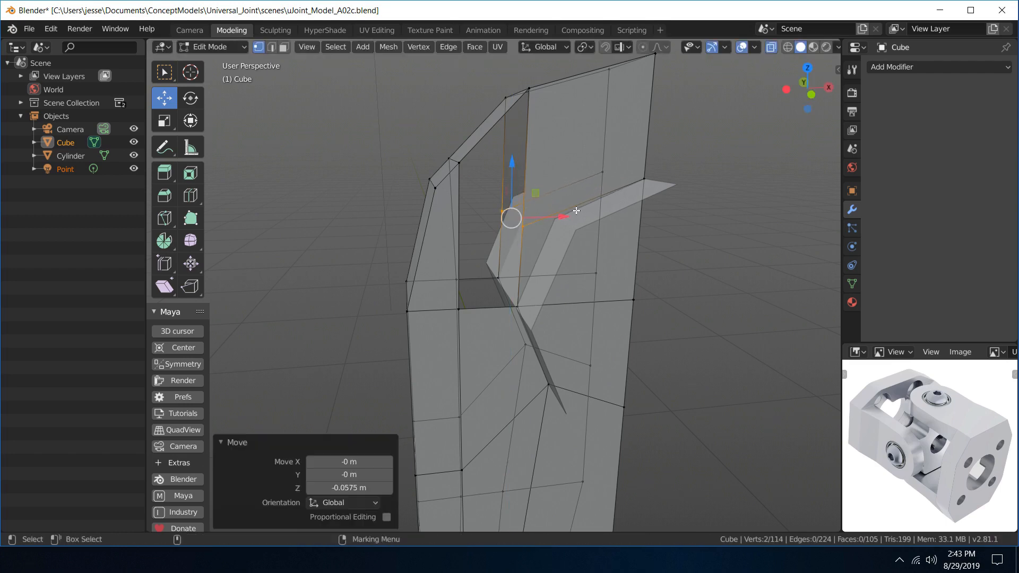
left_click_drag(564, 218, 590, 212)
left_click_drag(539, 169, 540, 160)
left_click_drag(588, 204, 589, 210)
middle_click_drag(700, 157, 675, 159)
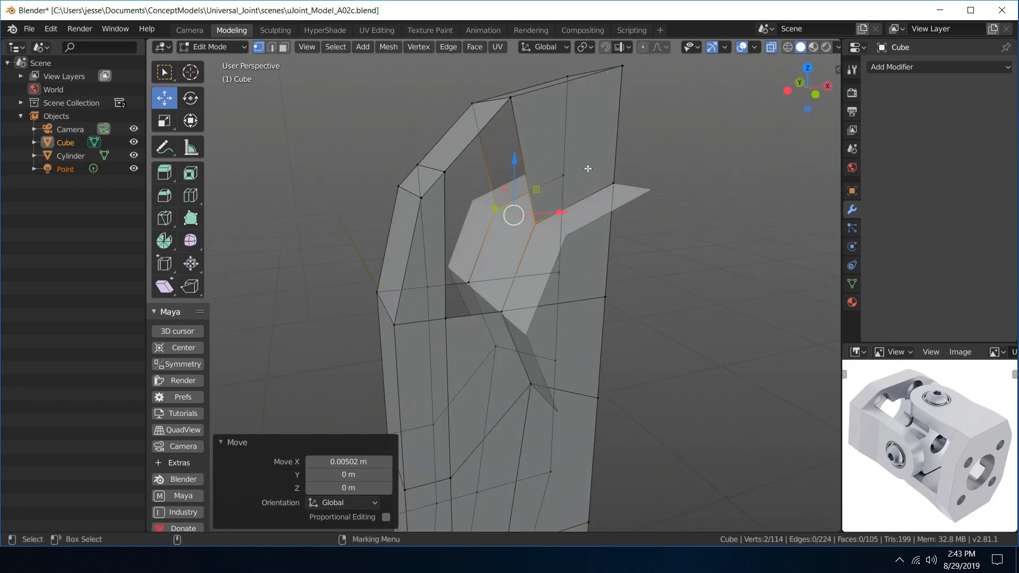
- Fill the gap on one side of the arm's upper curve with a face between the two upright edges and a triangle below it
right_click_drag(514, 129, 519, 146)
left_click(519, 147)
middle_click_drag(595, 218, 573, 192)
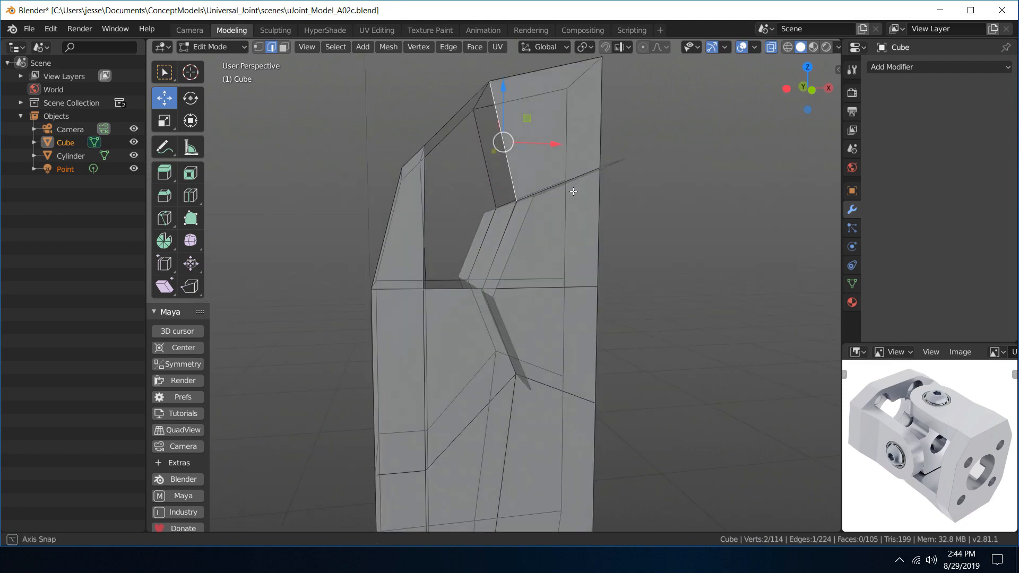
middle_click_drag(574, 192, 551, 191)
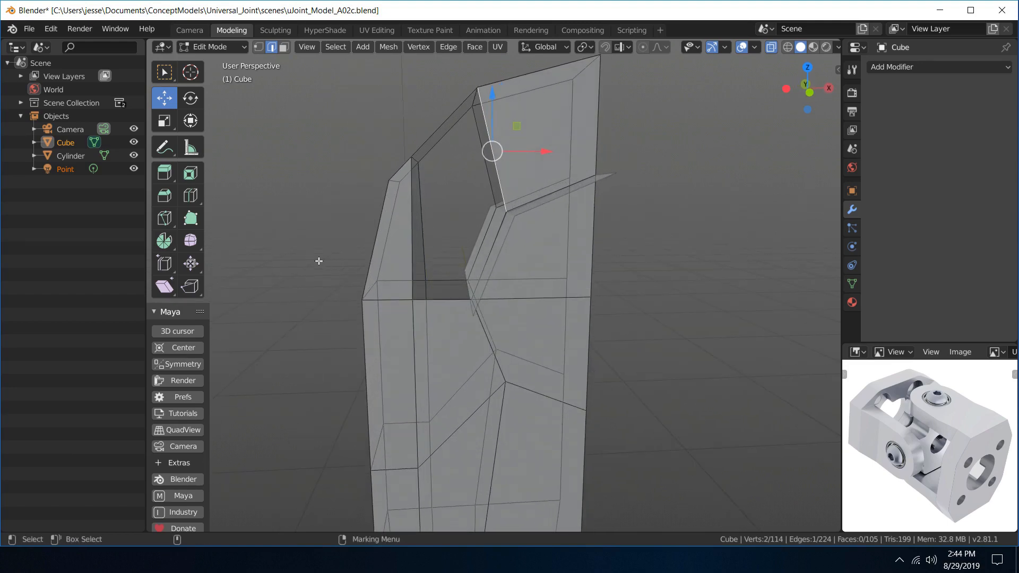
left_click(412, 233, "shift")
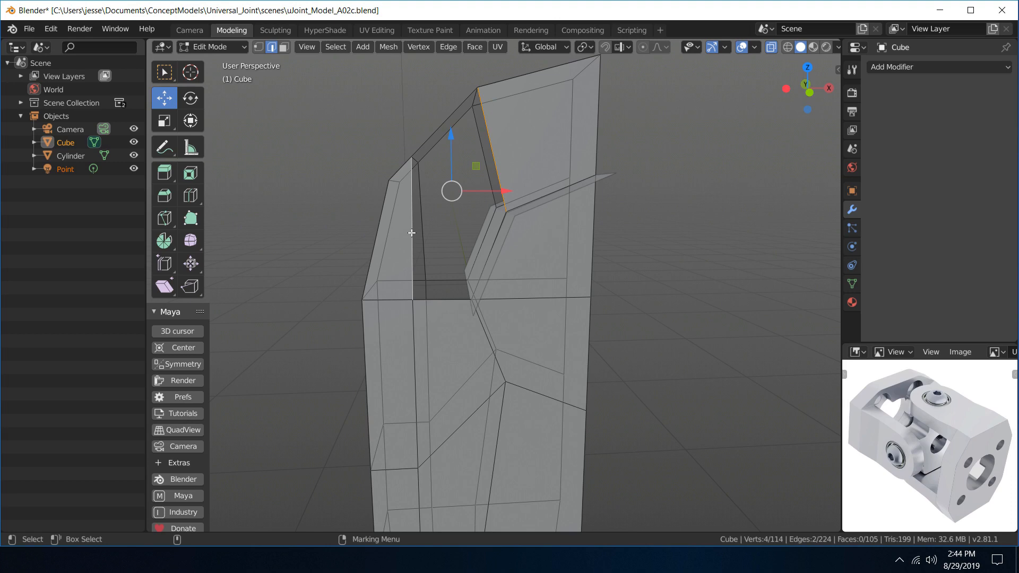
key("f")
left_click(451, 300)
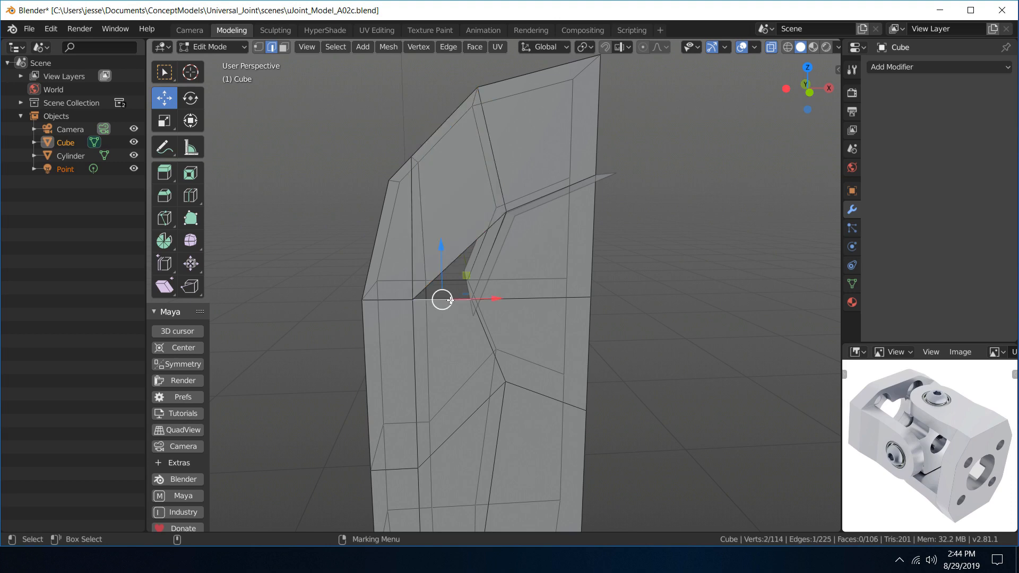
left_click(459, 256, "shift")
key("f")
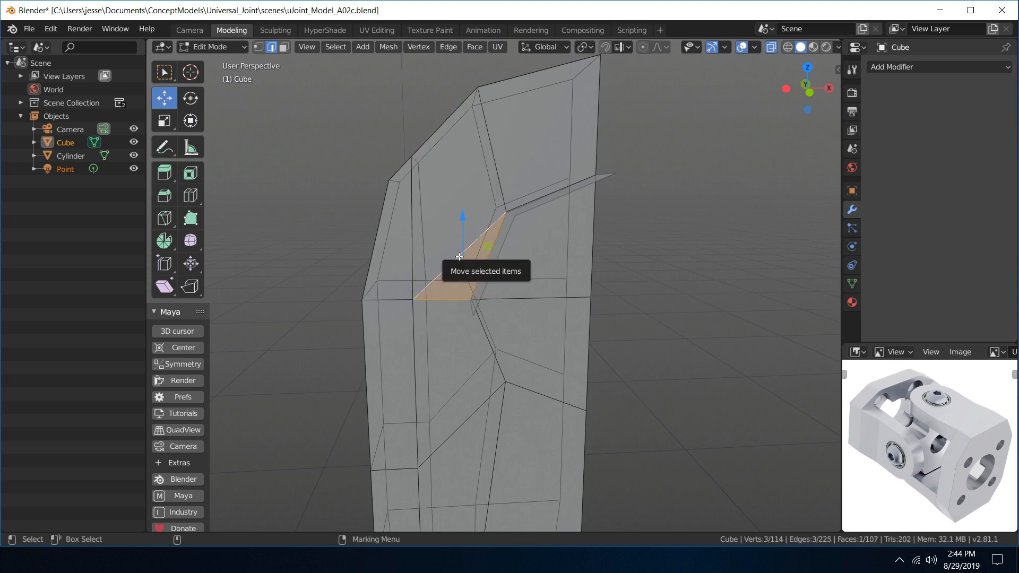
- Fill the matching gap on the arm's opposite side with a four-sided face and a triangle
middle_click_drag(460, 256, 619, 175)
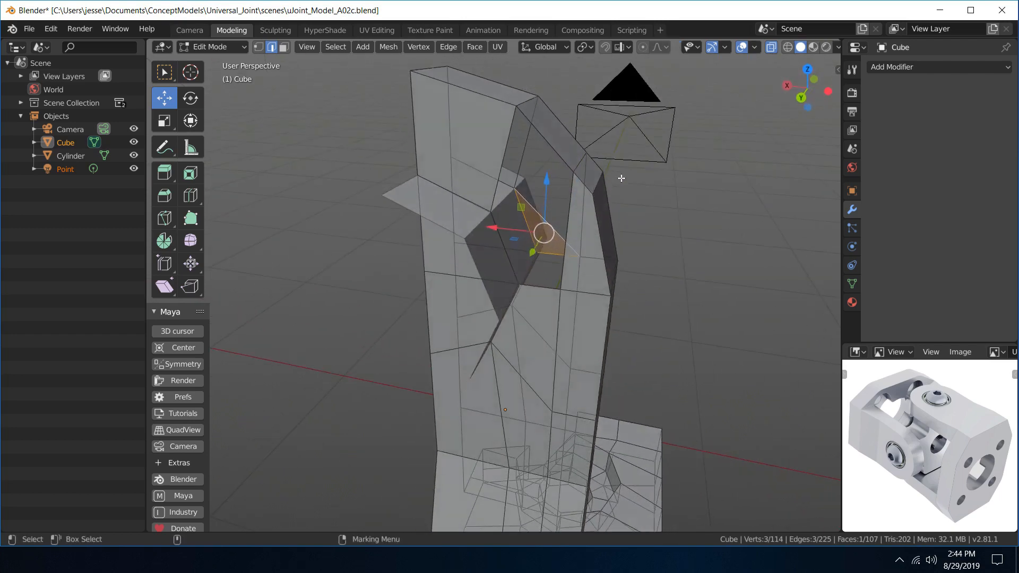
key("w")
left_click(506, 153)
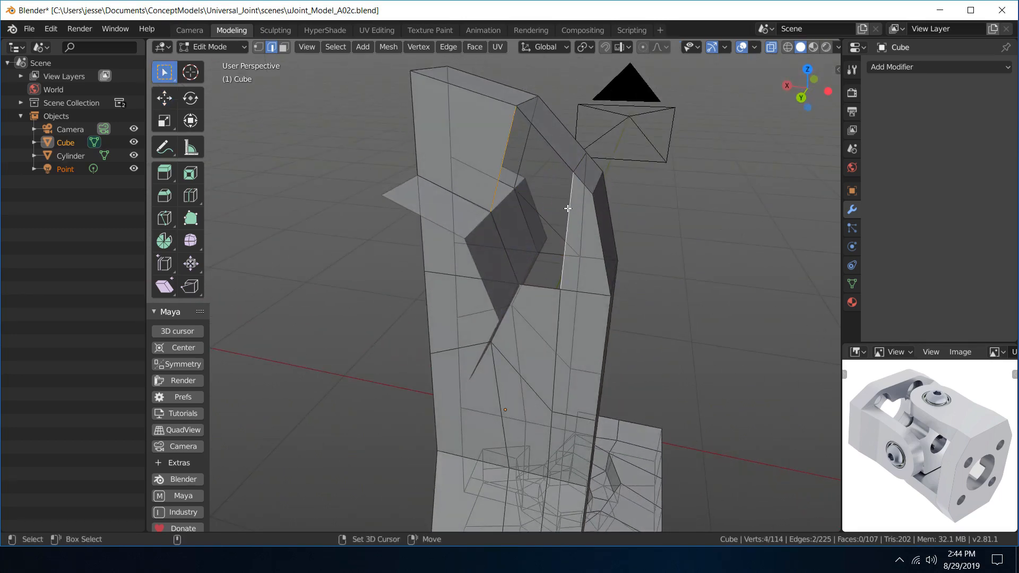
key("f")
left_click(534, 283)
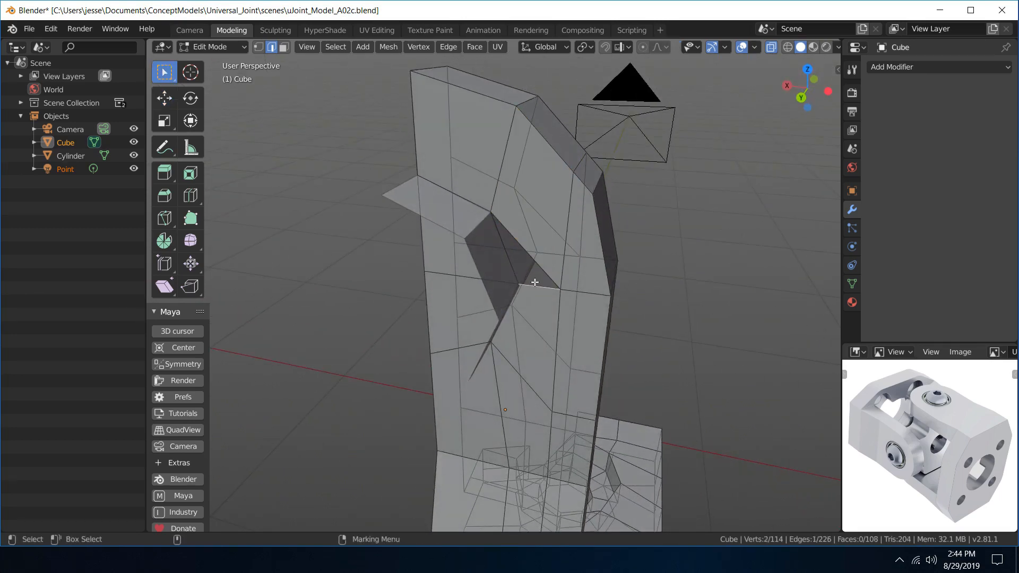
key("f")
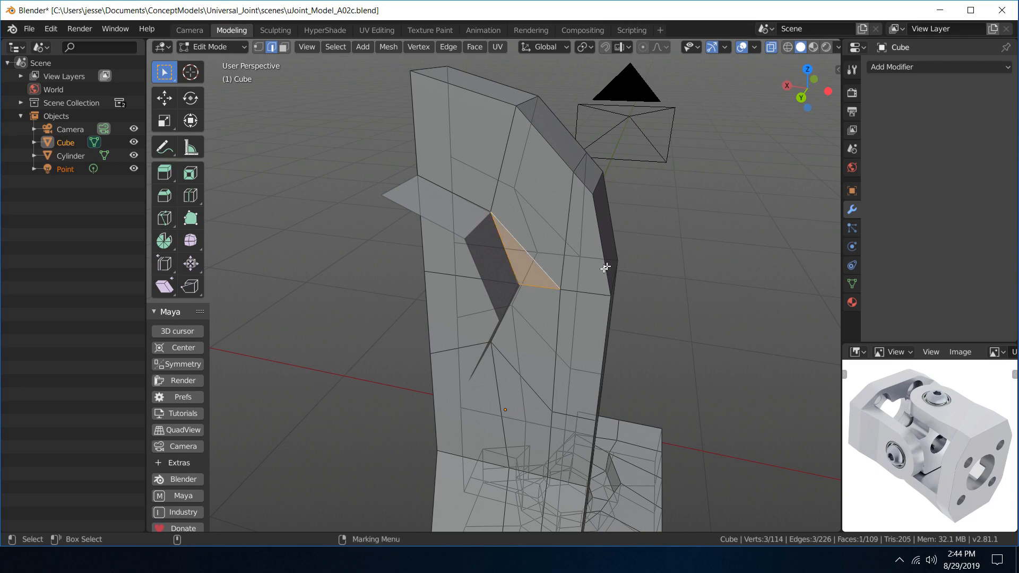
- Delete the four faces that cover the half-cylinder's opening on both sides of the arm
middle_click_drag(606, 267, 438, 218)
middle_click_drag(478, 250, 437, 211)
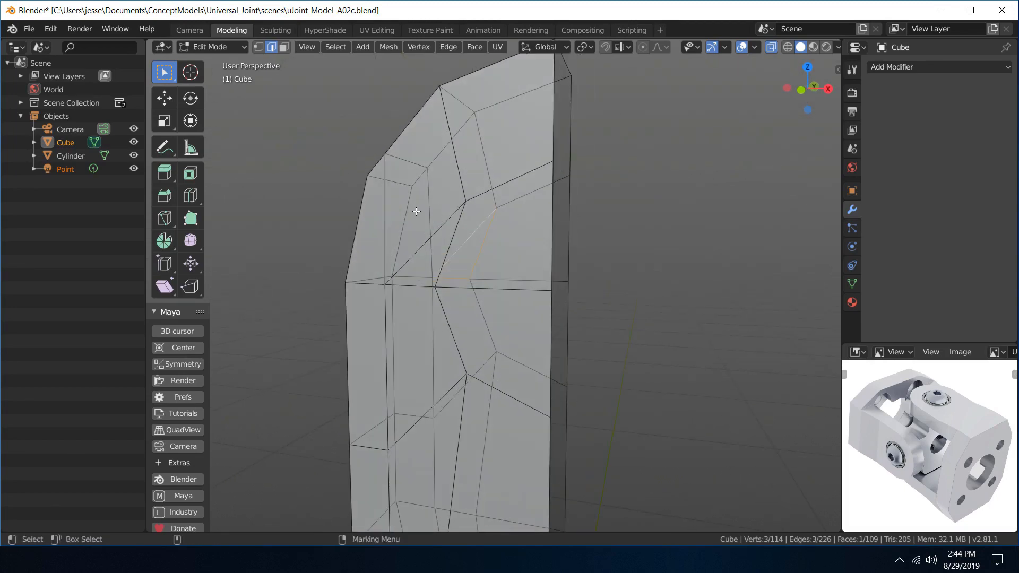
right_click_drag(417, 211, 469, 172)
left_click(344, 179)
scroll(344, 179, "down", 9)
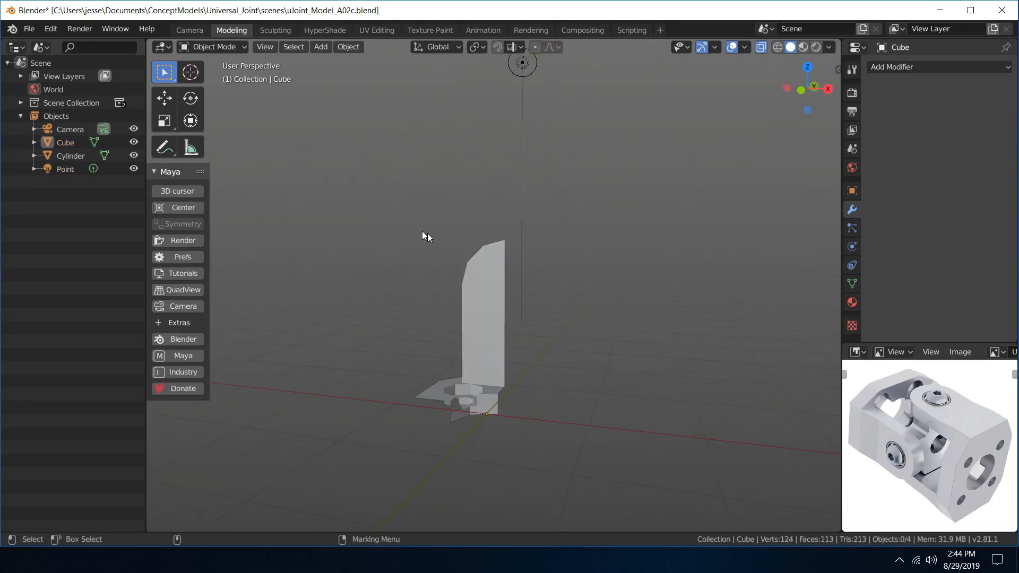
middle_click_drag(423, 232, 476, 242)
left_click(498, 259)
right_click_drag(493, 251, 541, 295)
scroll(559, 294, "up", 5)
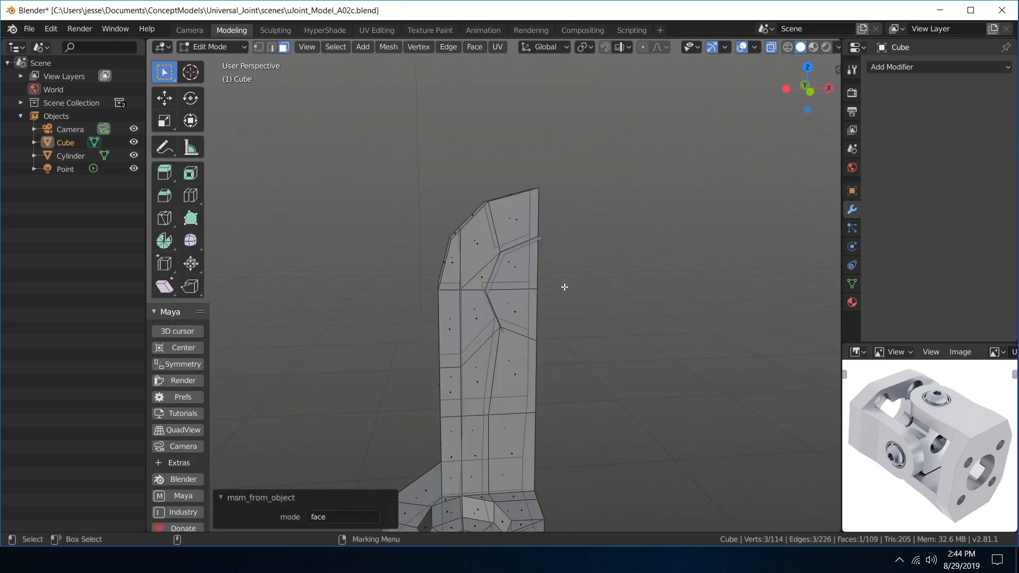
mouse_move(564, 287)
middle_mouse_down()
mouse_move(489, 271)
mouse_move(539, 285)
mouse_move(578, 278)
middle_mouse_up()
left_click_drag(553, 325, 502, 249)
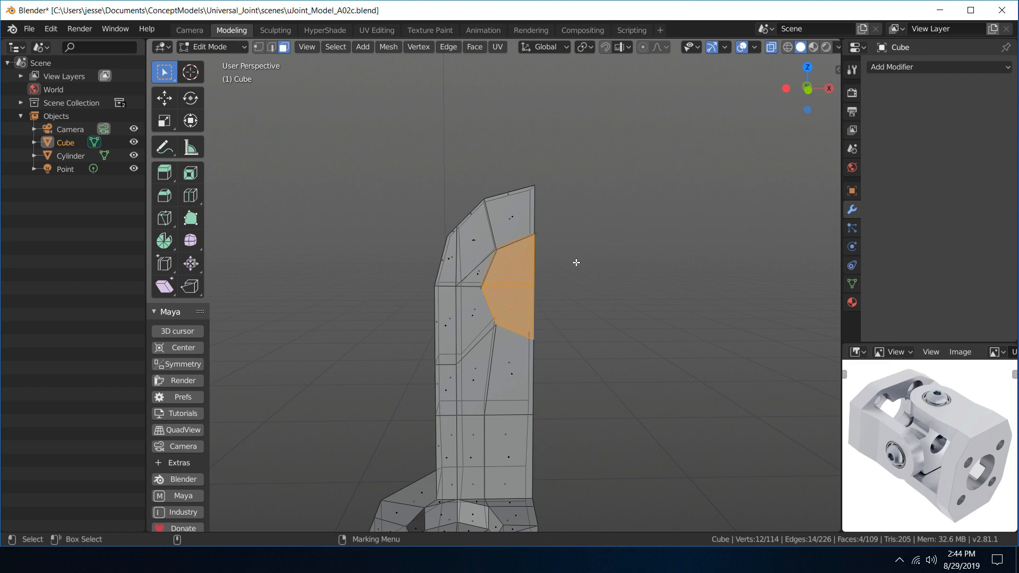
key("Delete")
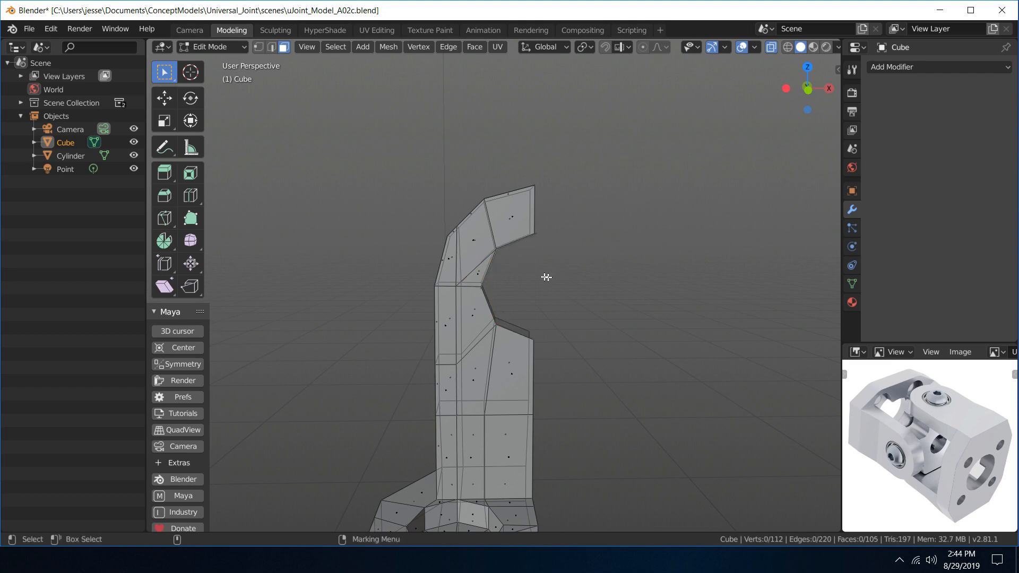
- Open the half-cylinder for face editing and flip the normals of all its faces
mouse_move(546, 277)
middle_mouse_down()
mouse_move(492, 275)
mouse_move(598, 282)
mouse_move(547, 261)
middle_mouse_up()
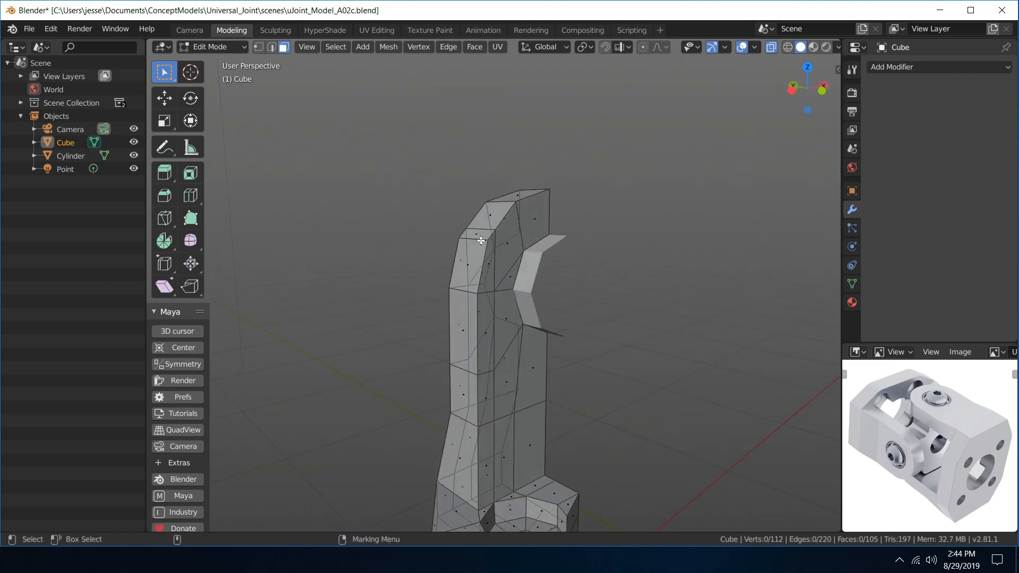
right_click_drag(481, 240, 543, 204)
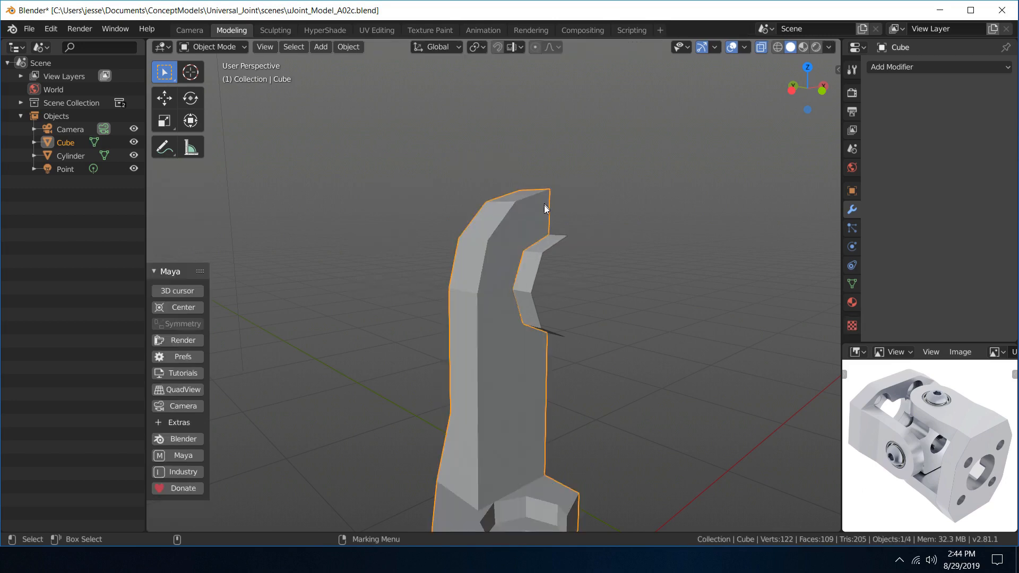
left_click(553, 246)
right_click_drag(553, 246, 615, 292)
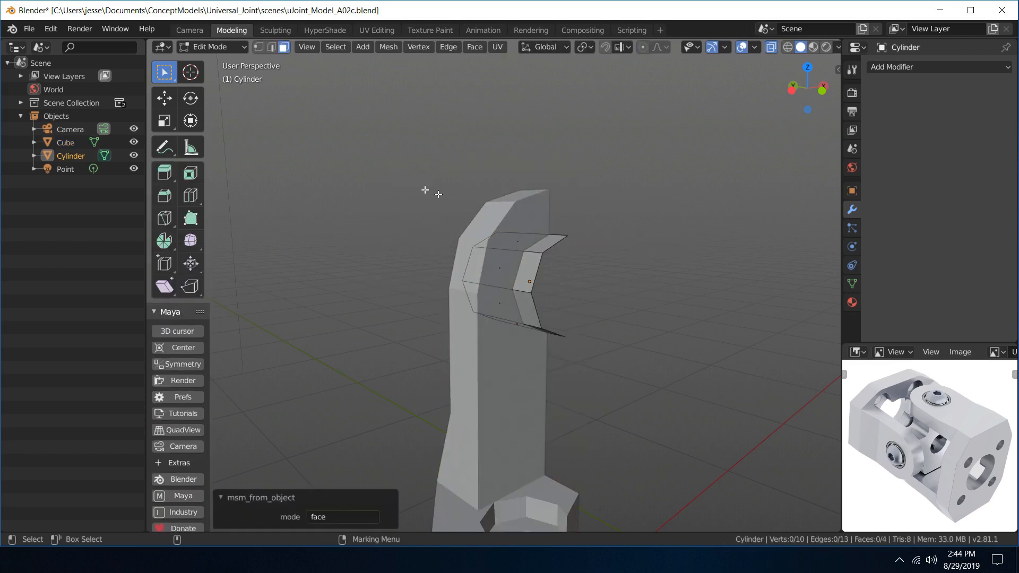
left_click_drag(399, 186, 624, 366)
middle_click_drag(644, 330, 564, 242)
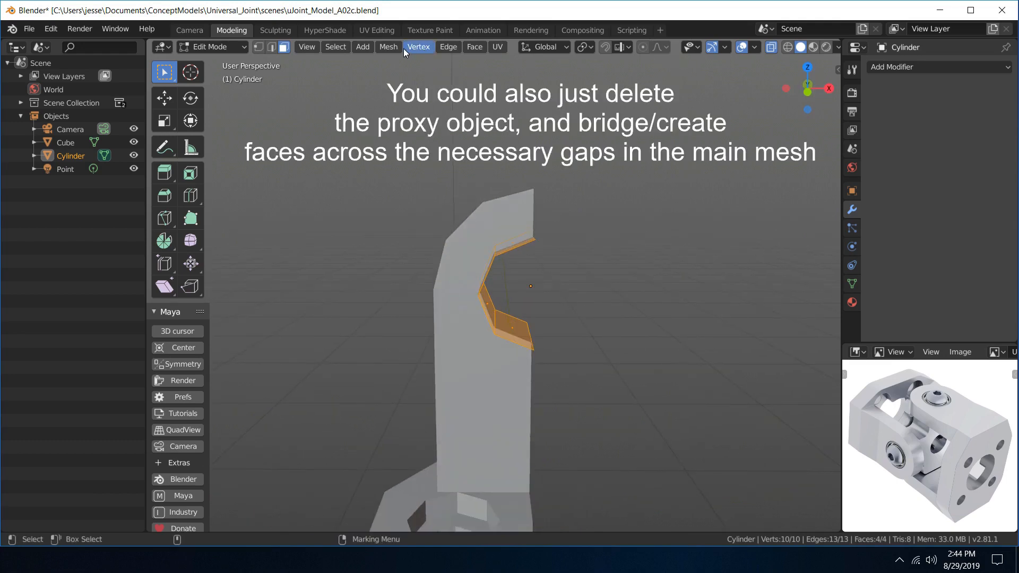
left_click(388, 46)
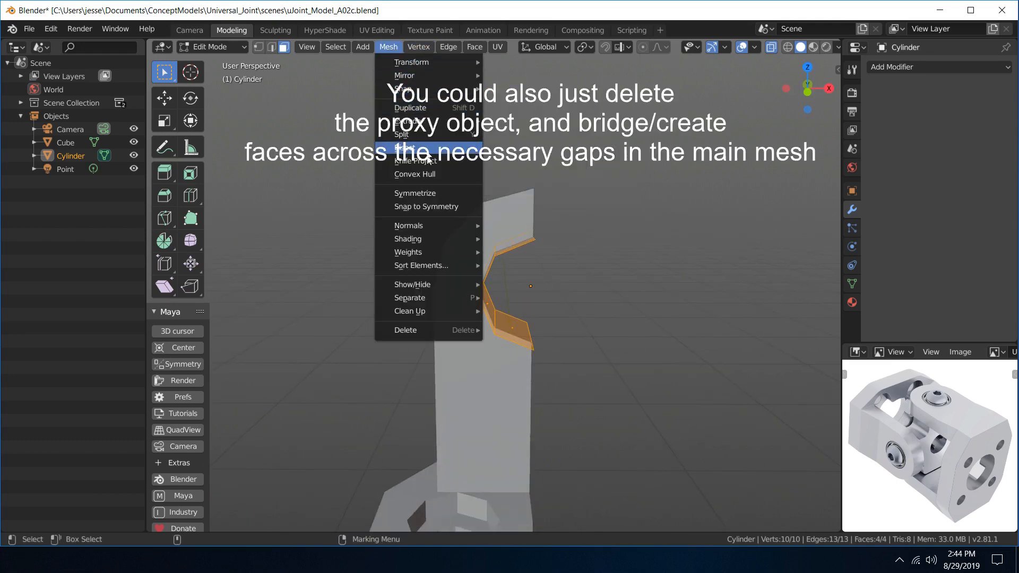
mouse_move(456, 225)
left_click(494, 226)
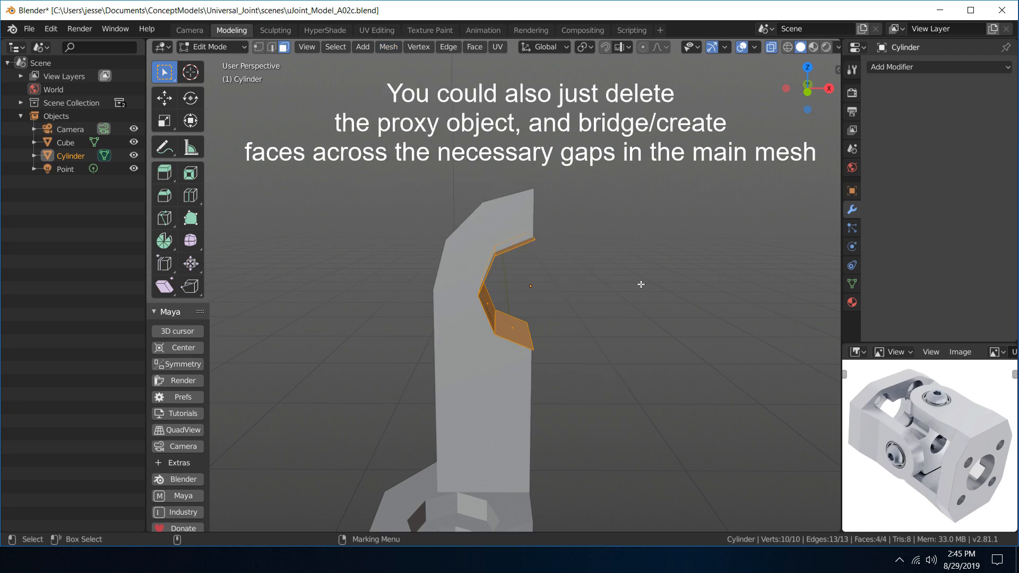
middle_click_drag(634, 270, 479, 268)
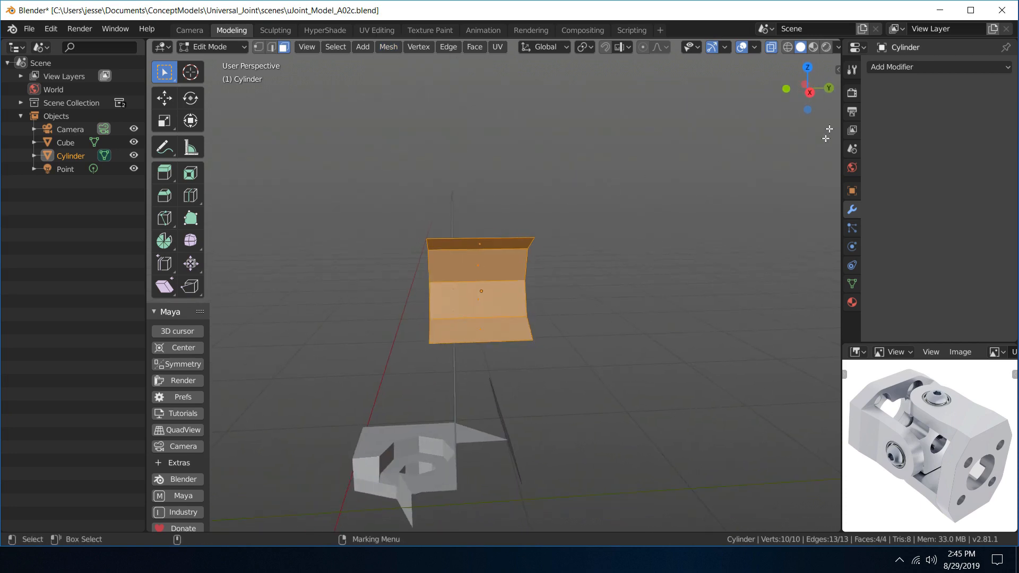
- Scale the half-cylinder along Y by 0.516 in a wireframe left orthographic view, aligning one end with the arm's side
left_click(787, 47)
scroll(664, 198, "up", 4)
left_click_drag(664, 198, 653, 198, "alt")
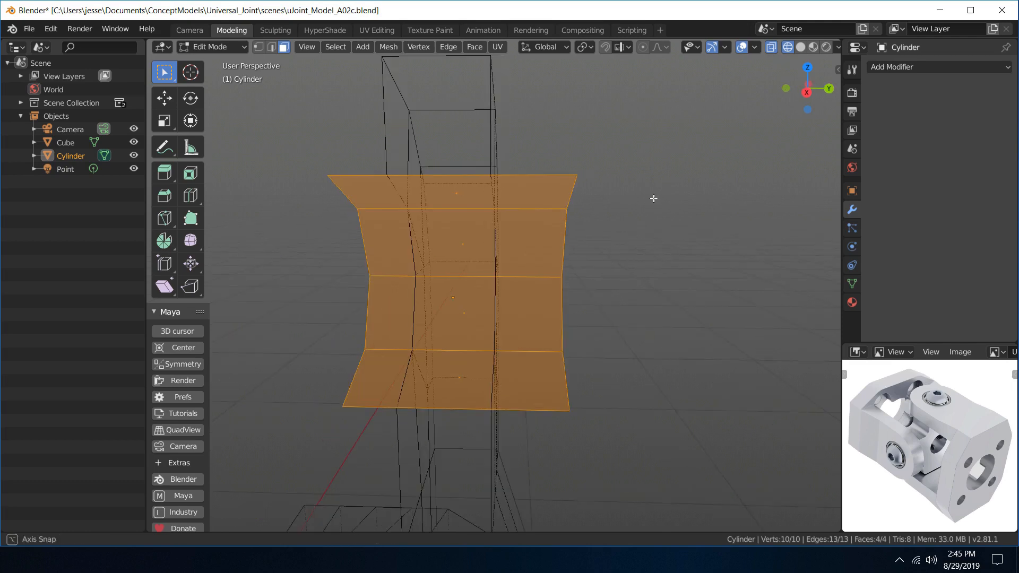
key("ctrl+KP_3")
key("space")
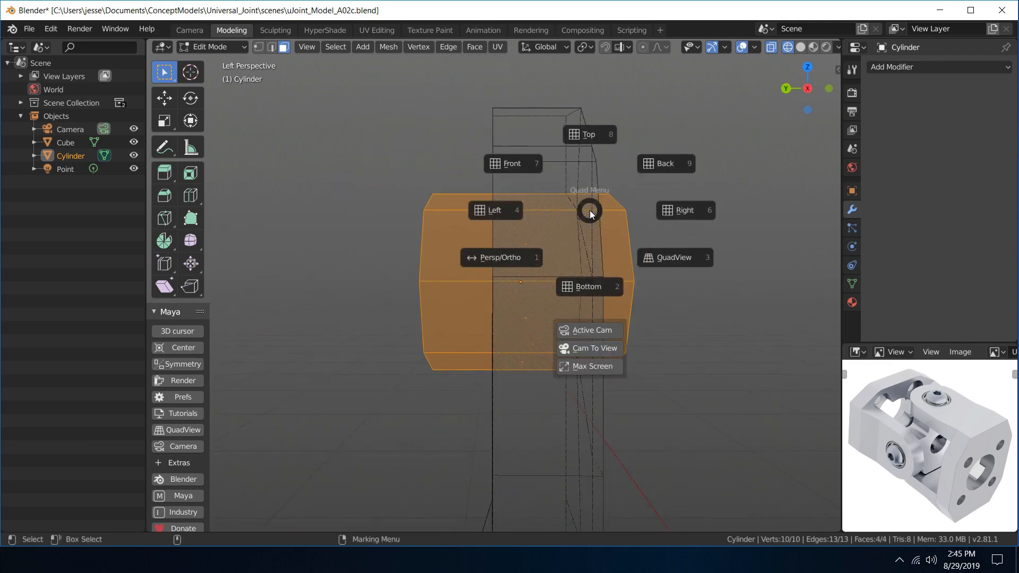
left_click(519, 256)
middle_click_drag(712, 249, 568, 258, "alt")
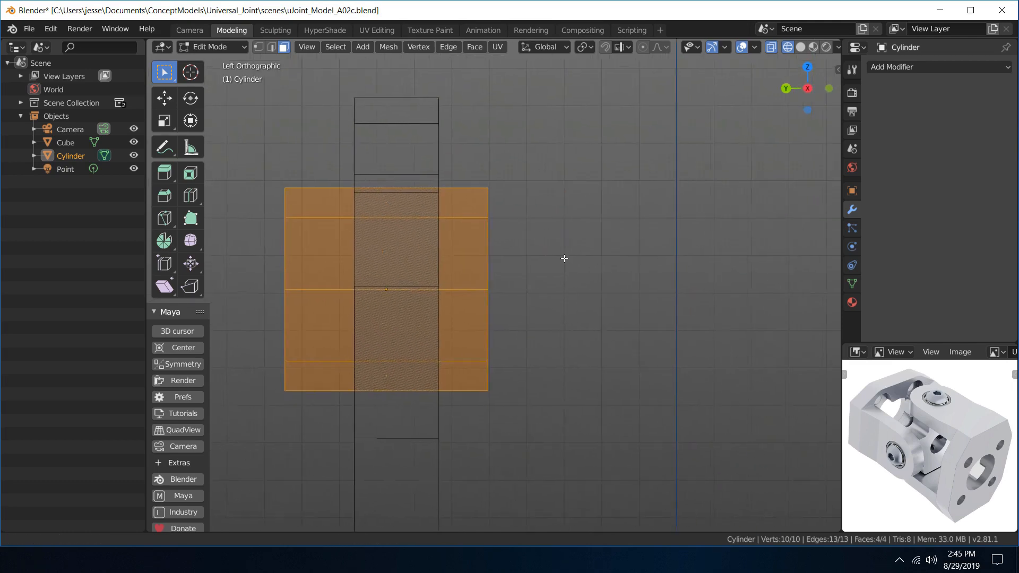
key("space")
left_click(496, 247)
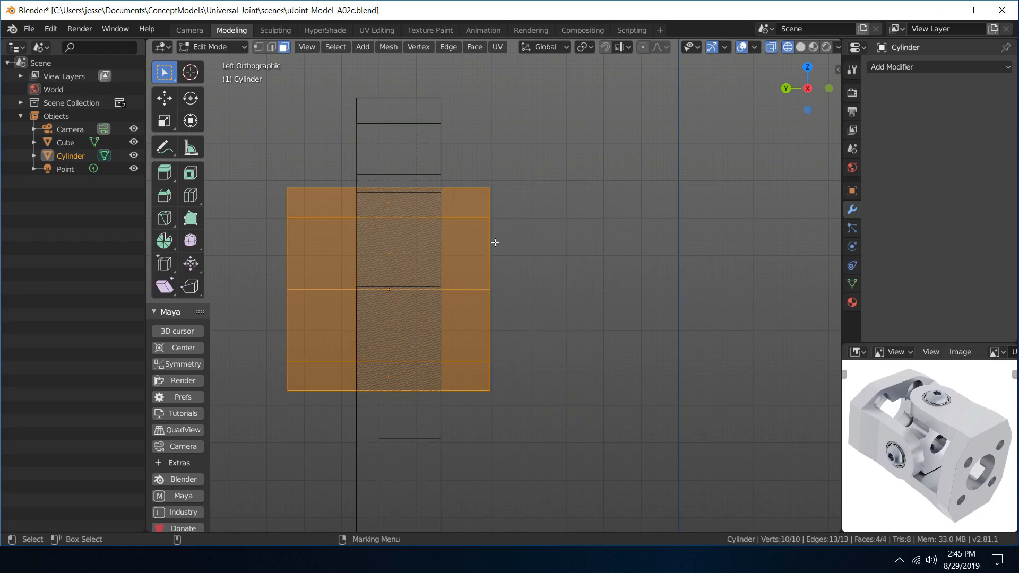
middle_click_drag(494, 242, 542, 245, "alt")
key("r")
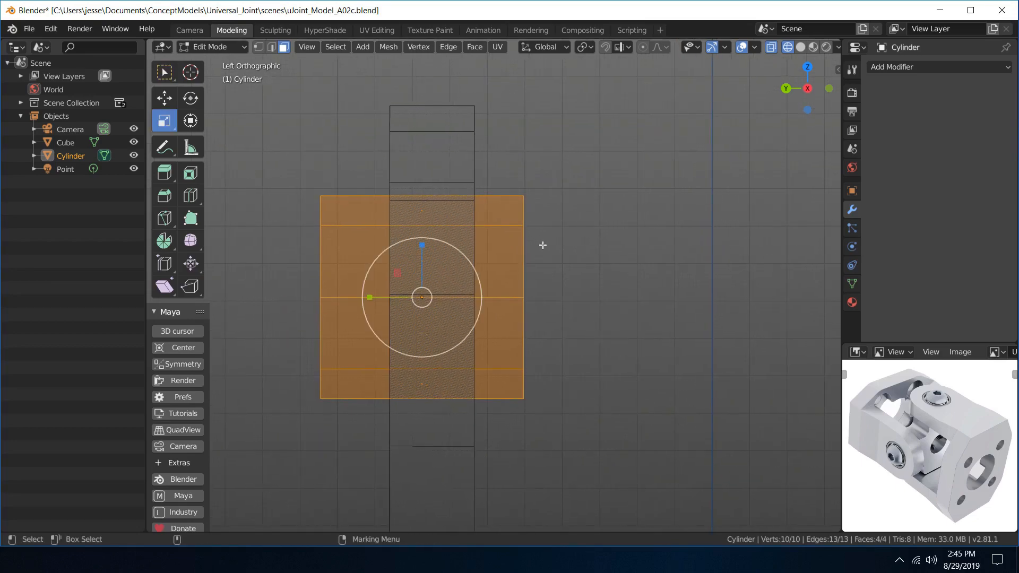
left_click_drag(369, 297, 394, 298)
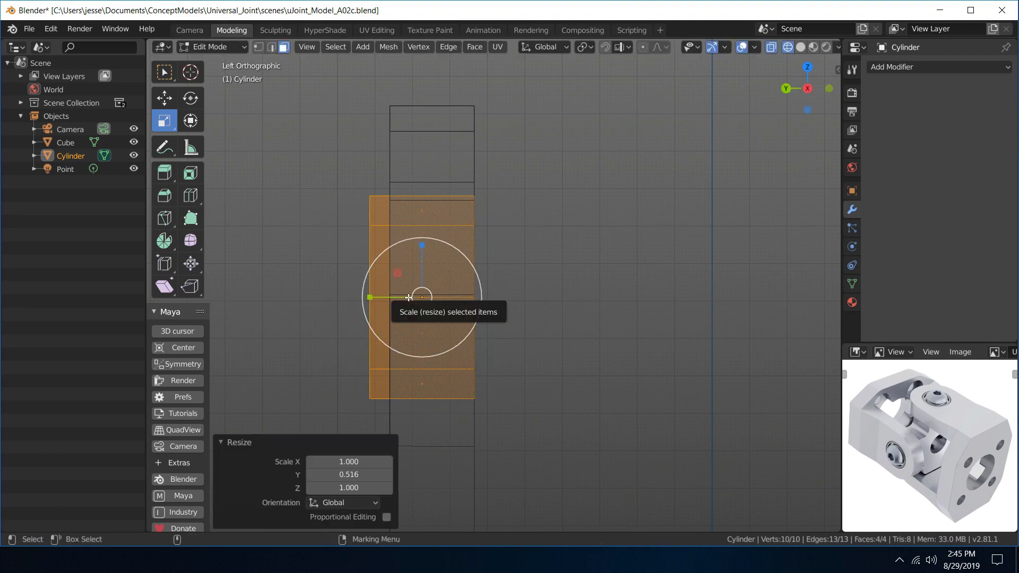
- Move the half-cylinder's five protruding end vertices by -0.0553 m along Y to line up with the arm's side
key("q")
right_click(408, 298)
left_click(312, 300)
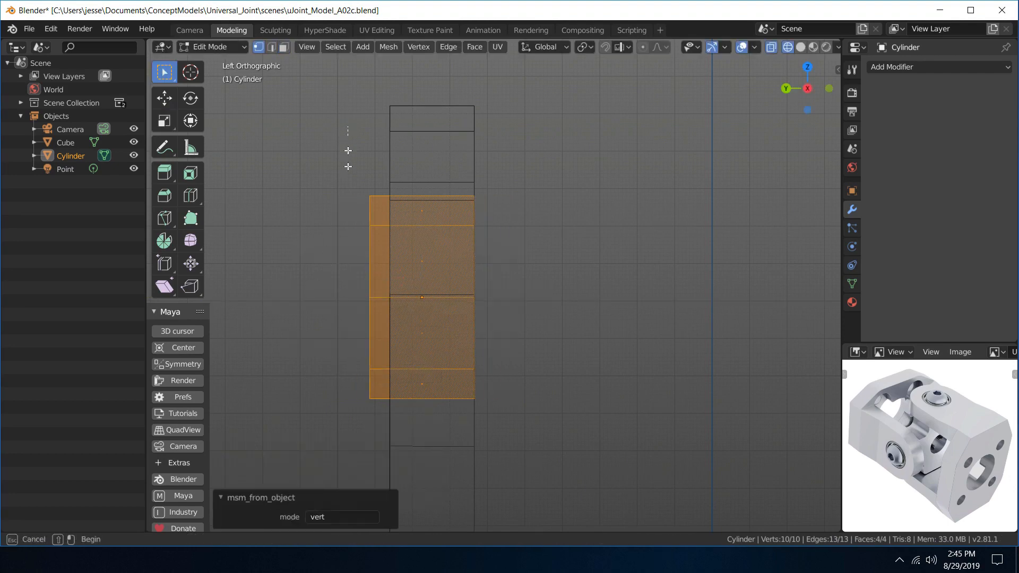
left_click_drag(348, 152, 386, 421)
key("w")
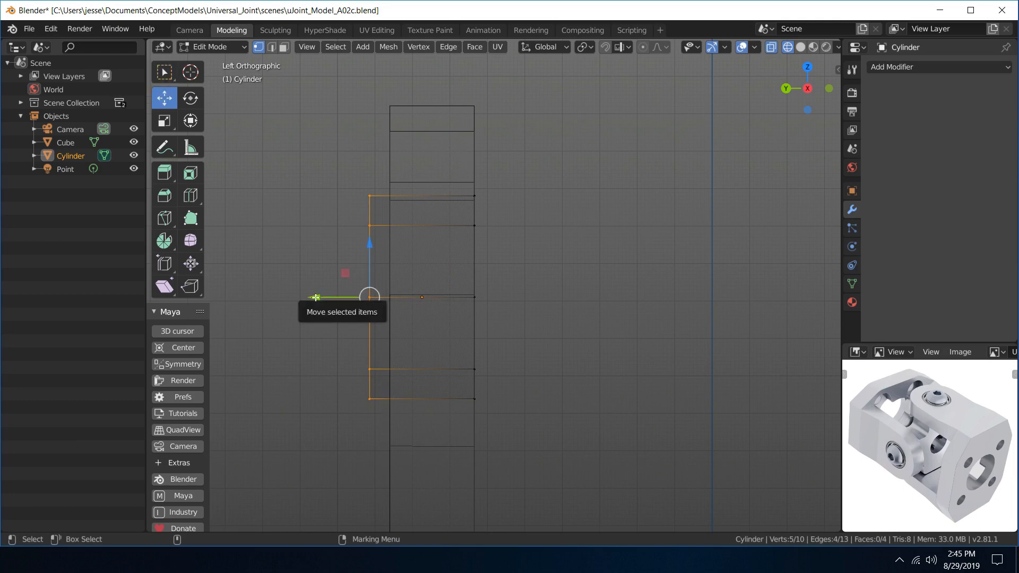
left_click_drag(315, 297, 335, 301)
left_click_drag(336, 302, 336, 301)
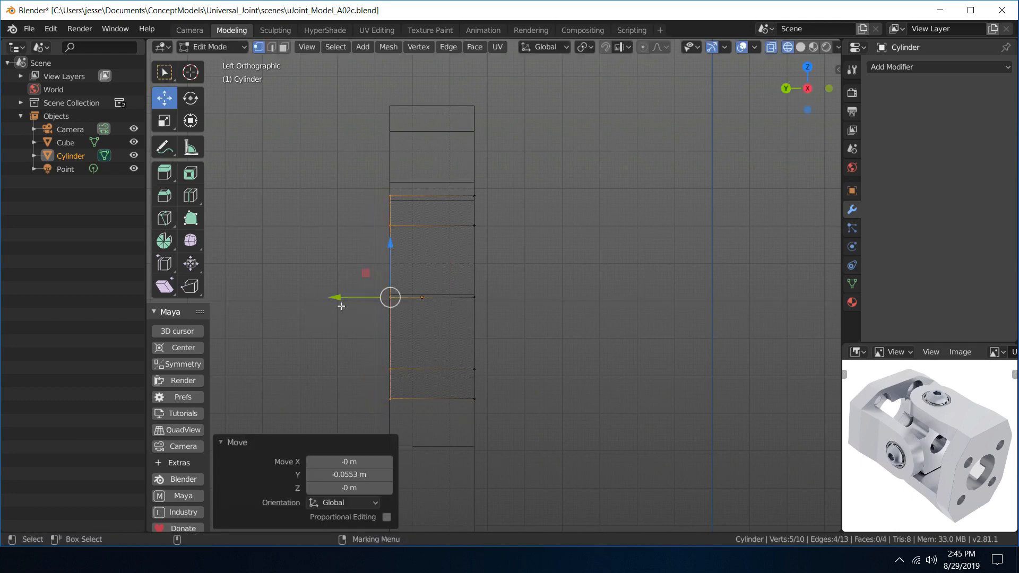
- Turn on vertex snapping and snap the five end vertices along Y onto the arm's side edge
scroll(341, 303, "up", 8)
middle_click_drag(340, 291, 733, 273, "alt")
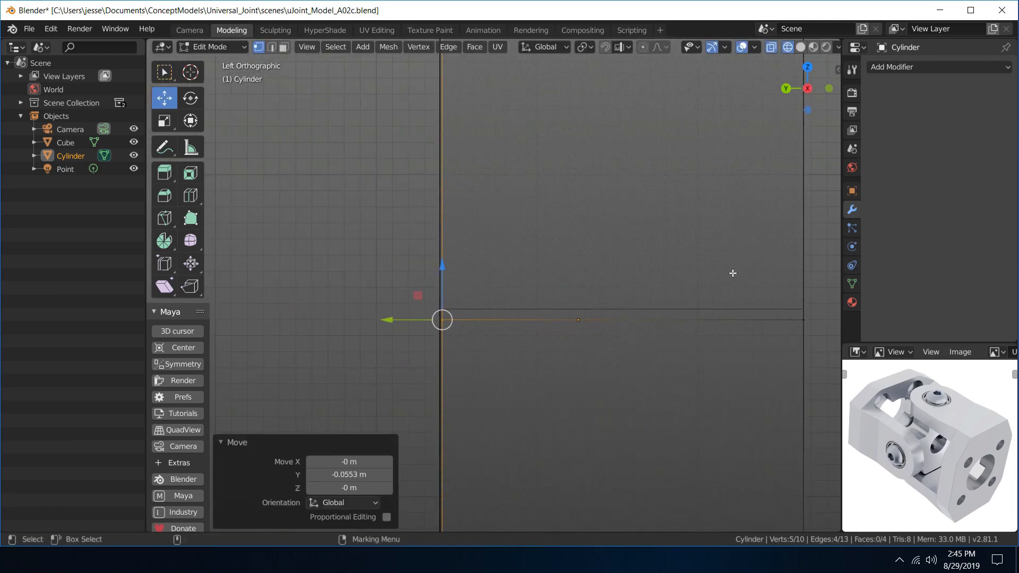
left_click(607, 47)
left_click(617, 47)
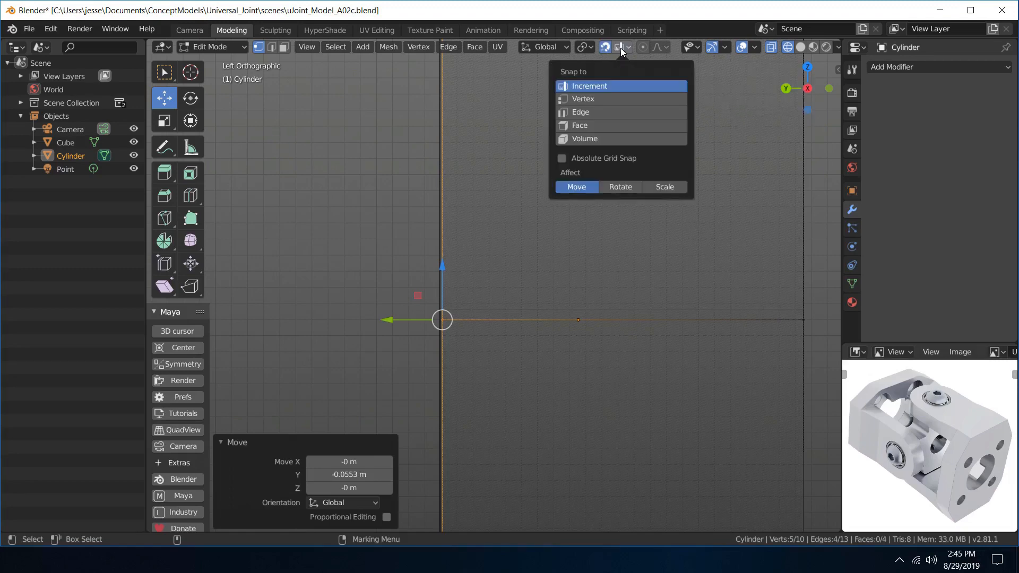
left_click(584, 97)
left_click_drag(389, 321, 387, 319)
- Snap the half-cylinder's opposite five end vertices along Y onto the arm's other side, and turn snapping off
key("KP_Decimal")
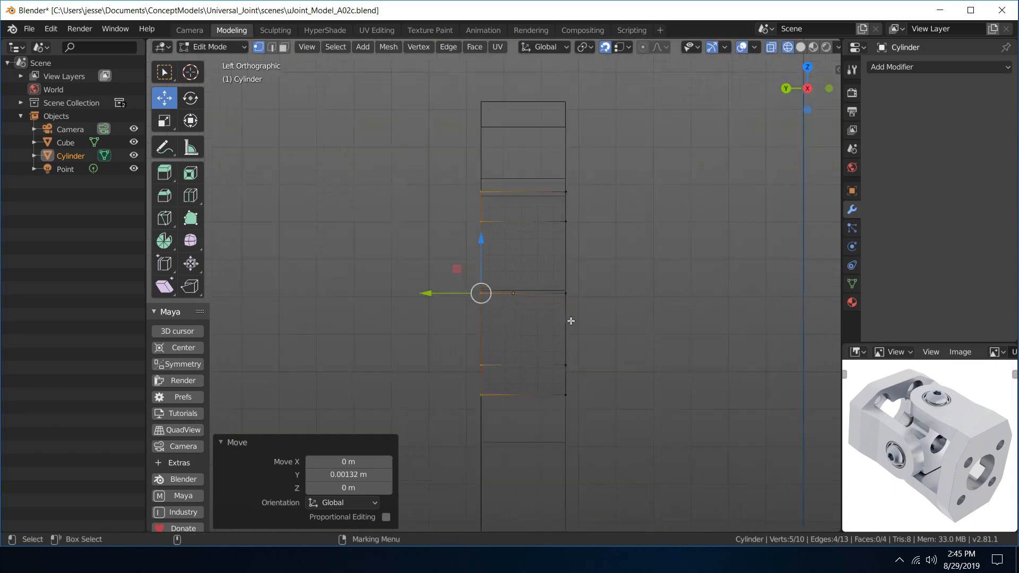
left_click_drag(623, 421, 552, 142)
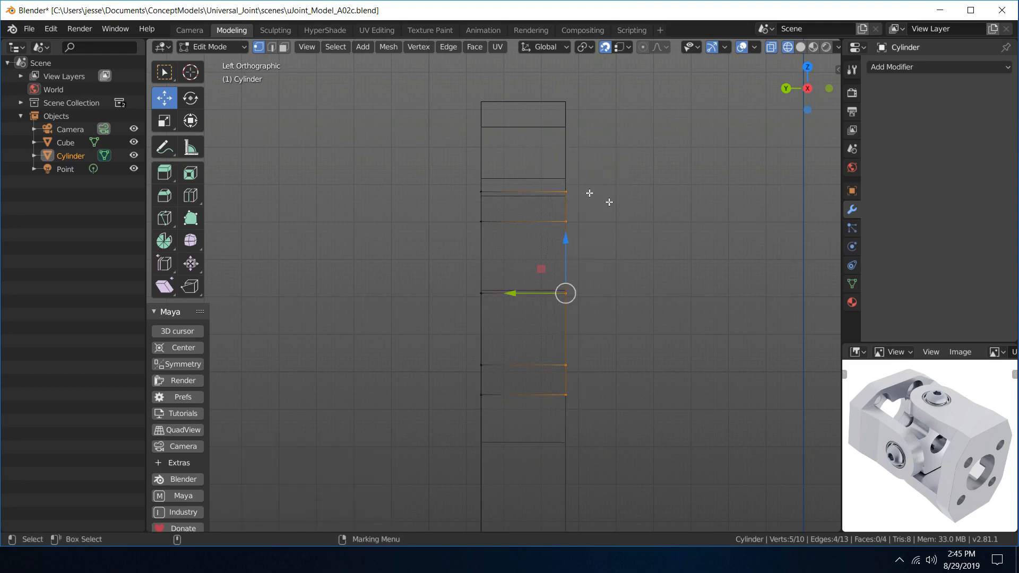
key("KP_Decimal")
middle_click_drag(627, 218, 507, 211, "alt")
scroll(507, 212, "up", 8)
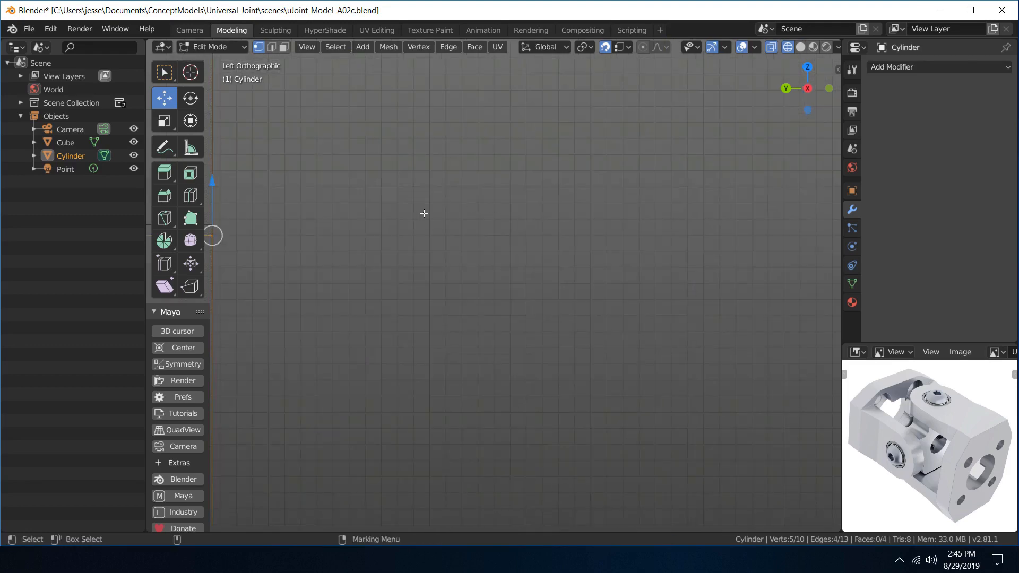
key("KP_Decimal")
scroll(439, 281, "up", 8)
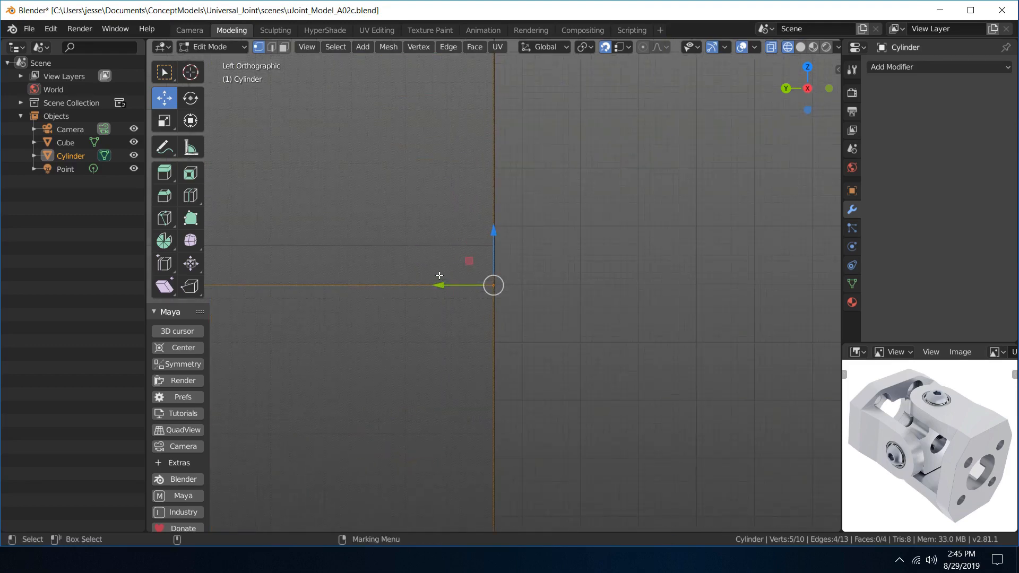
left_click_drag(439, 286, 442, 287)
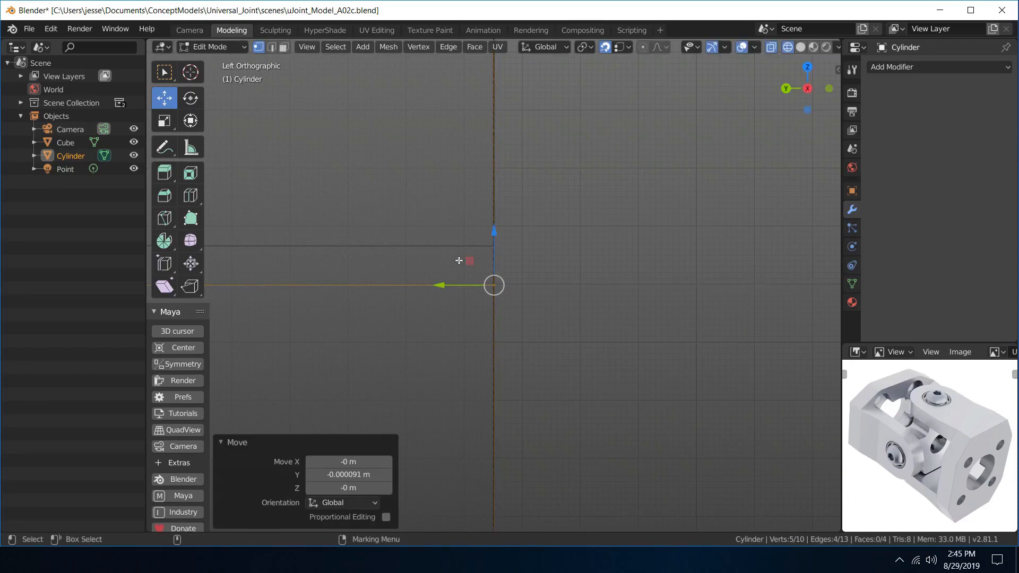
scroll(648, 175, "down", 4)
left_click(605, 46)
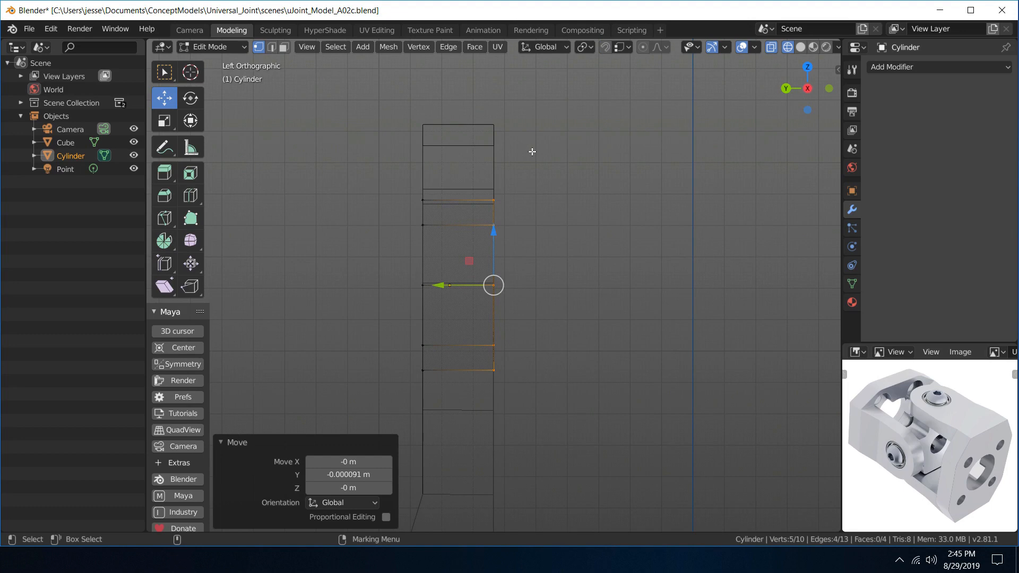
- Return to object mode with solid shading and join the half-cylinder into the cube object containing the arm
key("q")
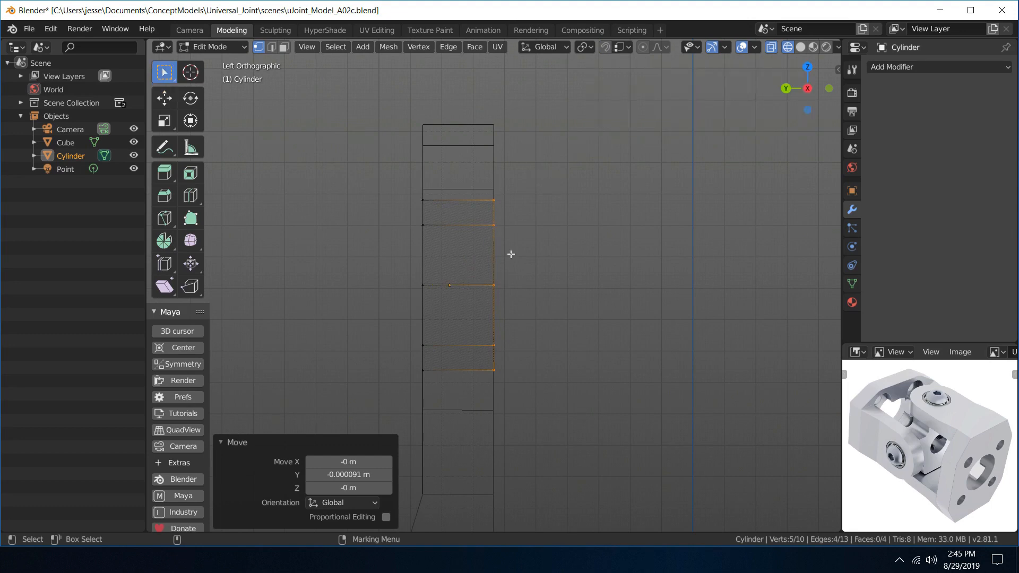
key("space")
left_click(424, 297)
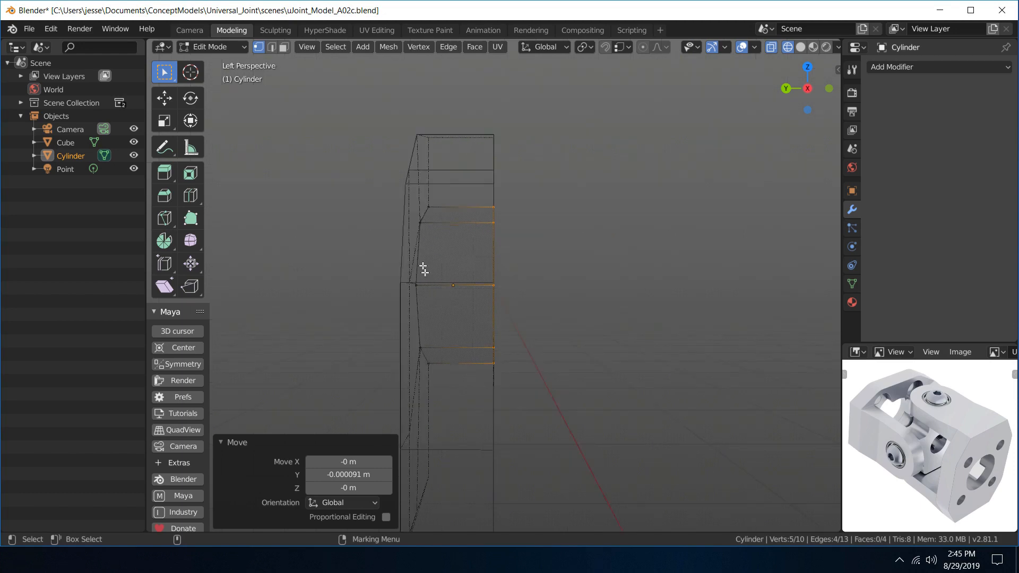
left_click_drag(422, 238, 587, 281, "alt")
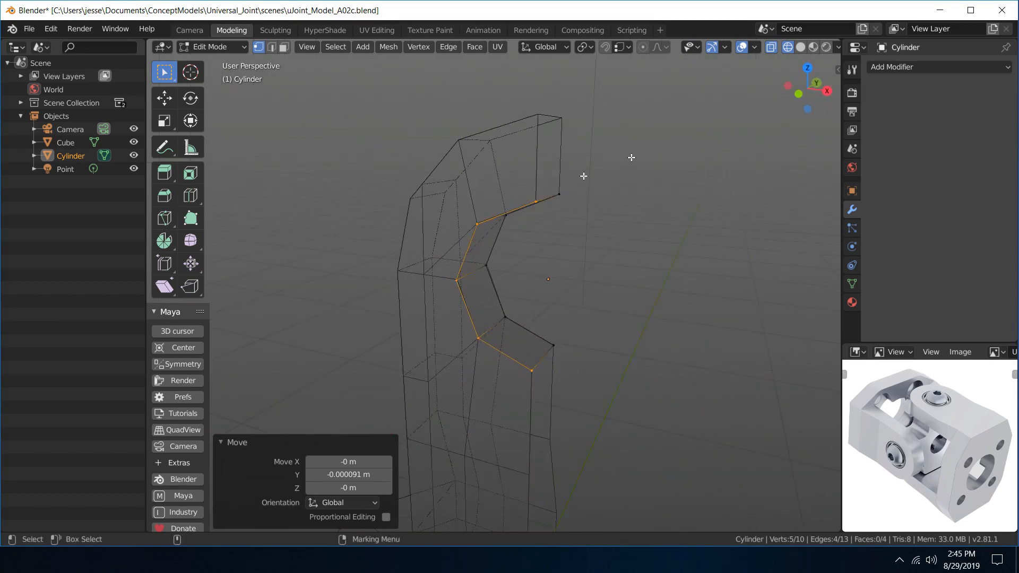
left_click(800, 47)
right_click_drag(479, 236, 530, 191)
left_click(606, 161)
left_click_drag(606, 161, 582, 227, "alt")
left_click(495, 259)
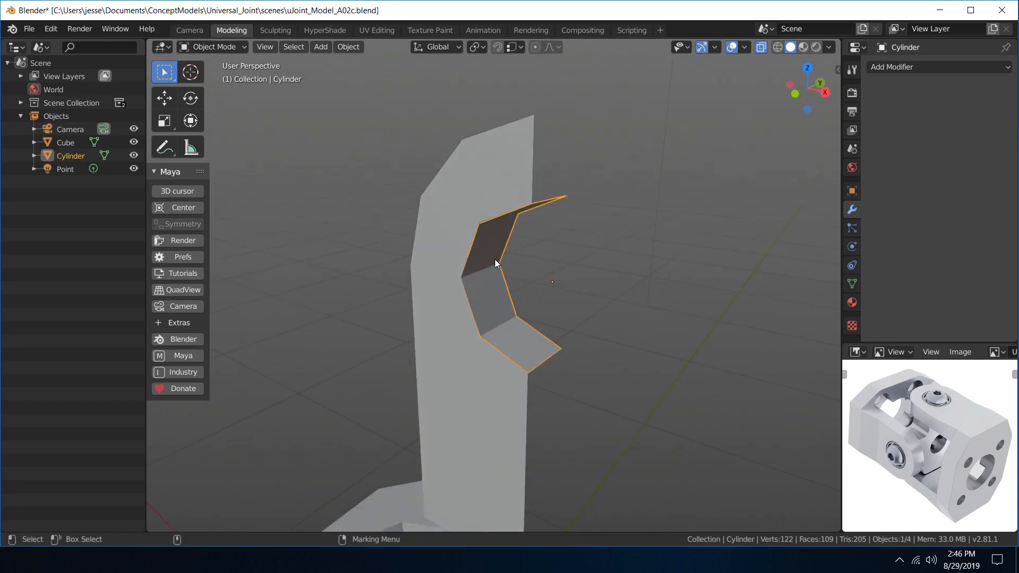
left_click(452, 221, "shift")
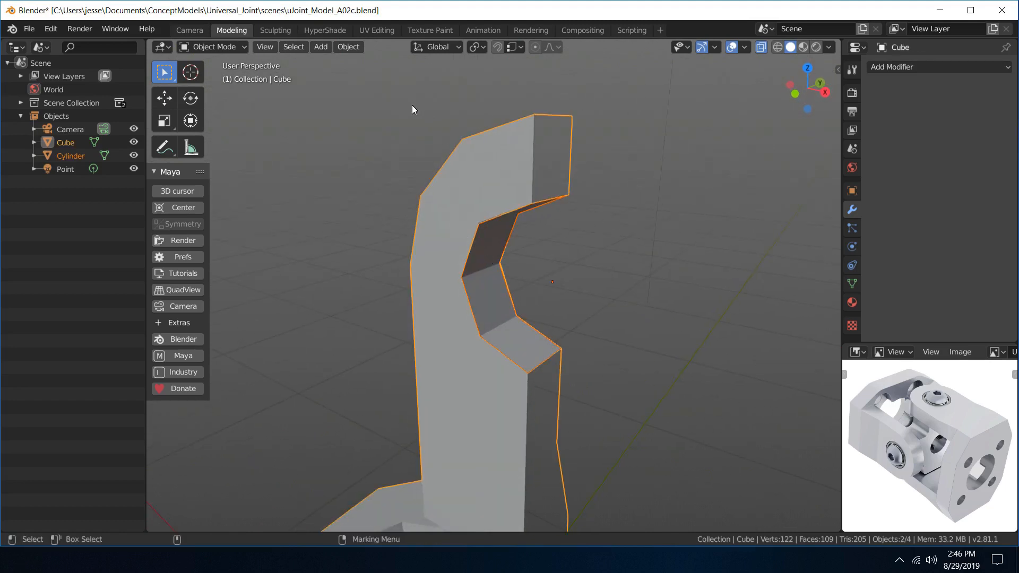
key("ctrl+j")
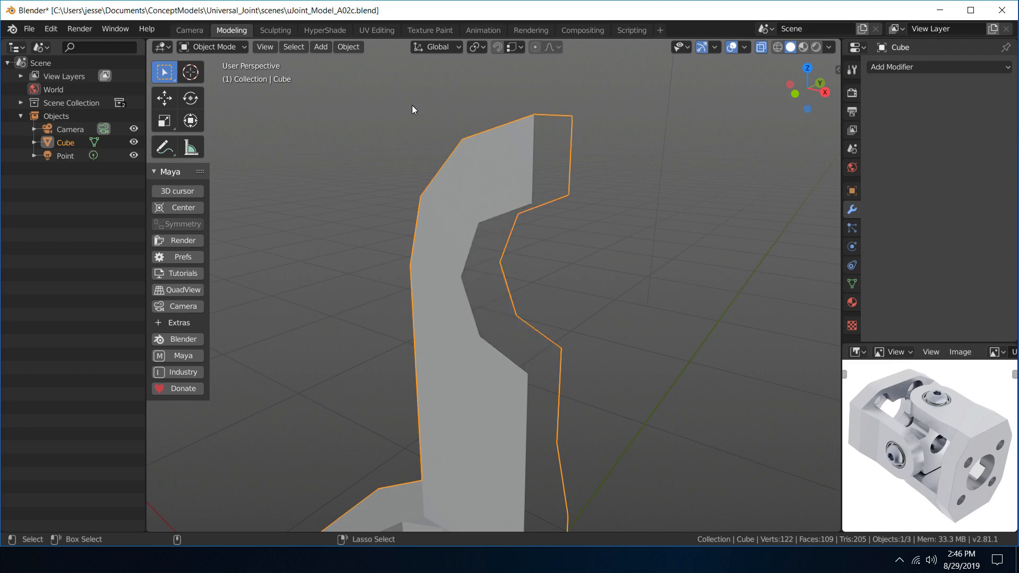
- Select the four inner wall faces of the arm's hole in face mode and flip their normals
left_click_drag(411, 105, 587, 203, "alt")
right_click(520, 262)
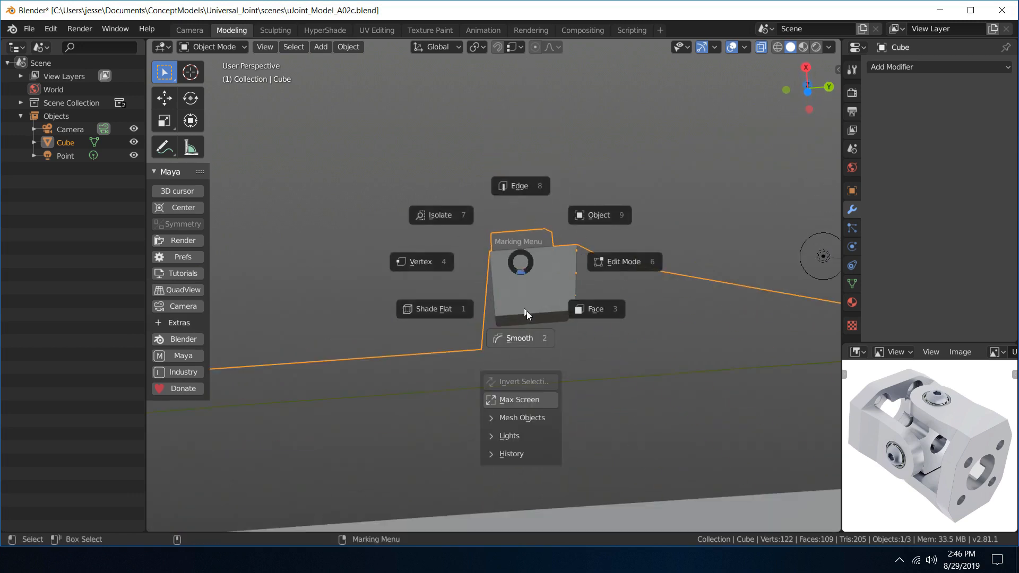
left_click(579, 309)
left_click(536, 274)
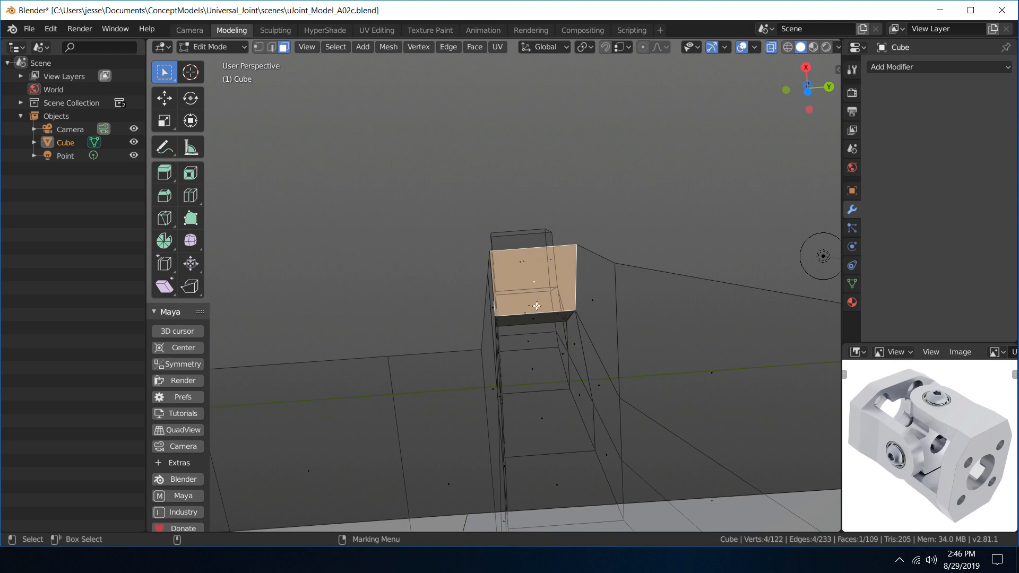
left_click(540, 317, "shift")
left_click_drag(599, 295, 607, 489, "alt")
scroll(603, 437, "up", 3)
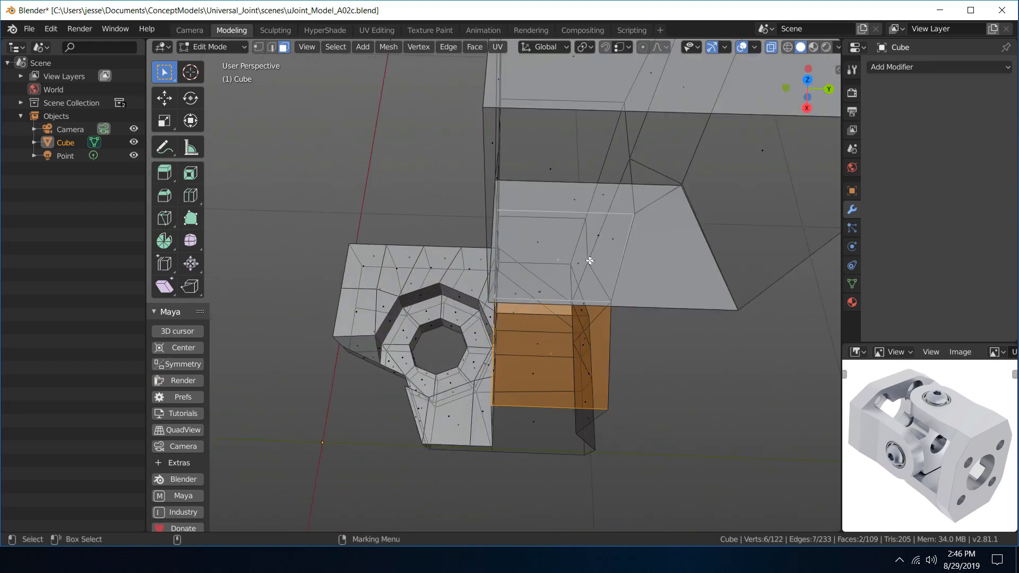
left_click(585, 246, "shift")
left_click_drag(625, 234, 600, 159, "alt")
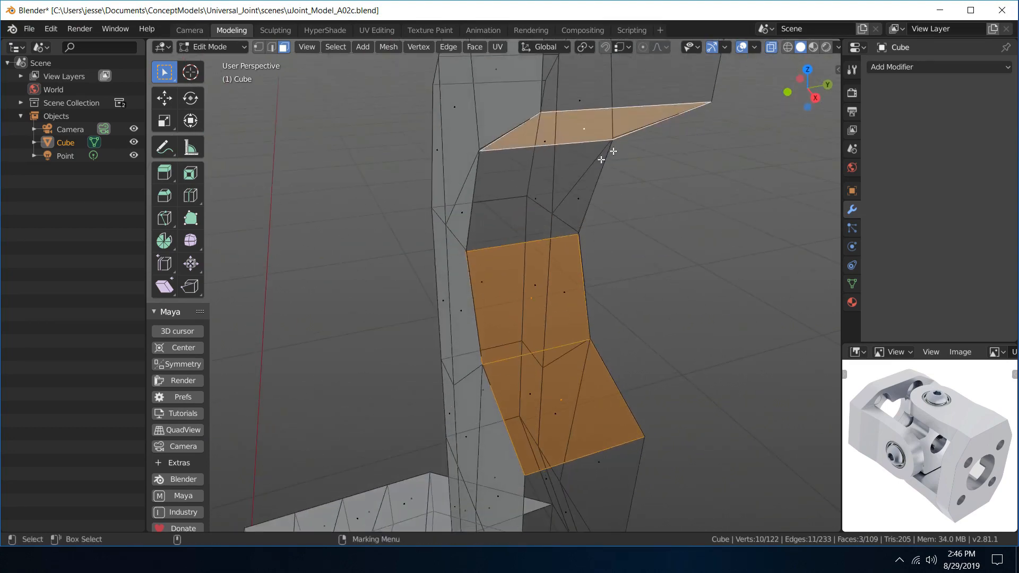
left_click(539, 197, "shift")
left_click_drag(568, 199, 681, 181, "alt")
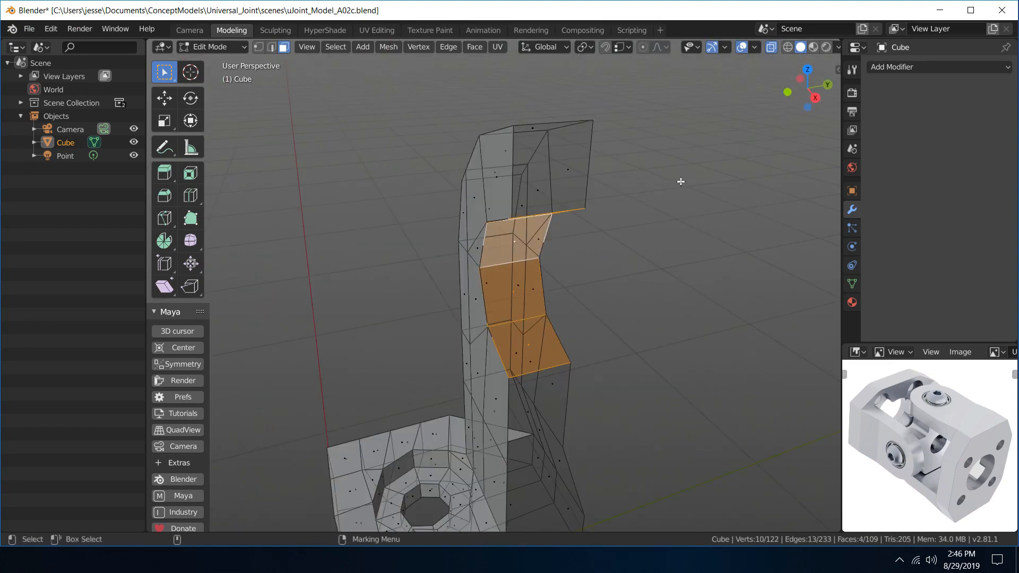
left_click(396, 46)
mouse_move(456, 225)
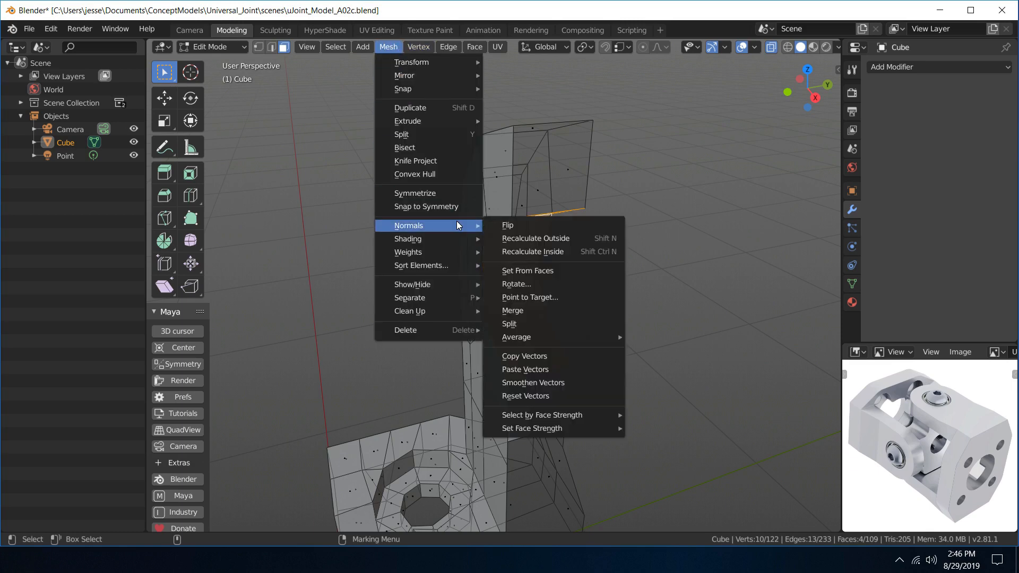
left_click(506, 229)
left_click(623, 265)
- Reselect the hole's four inner wall faces and scale them along Y by 0.898
left_click_drag(623, 266, 552, 218, "alt")
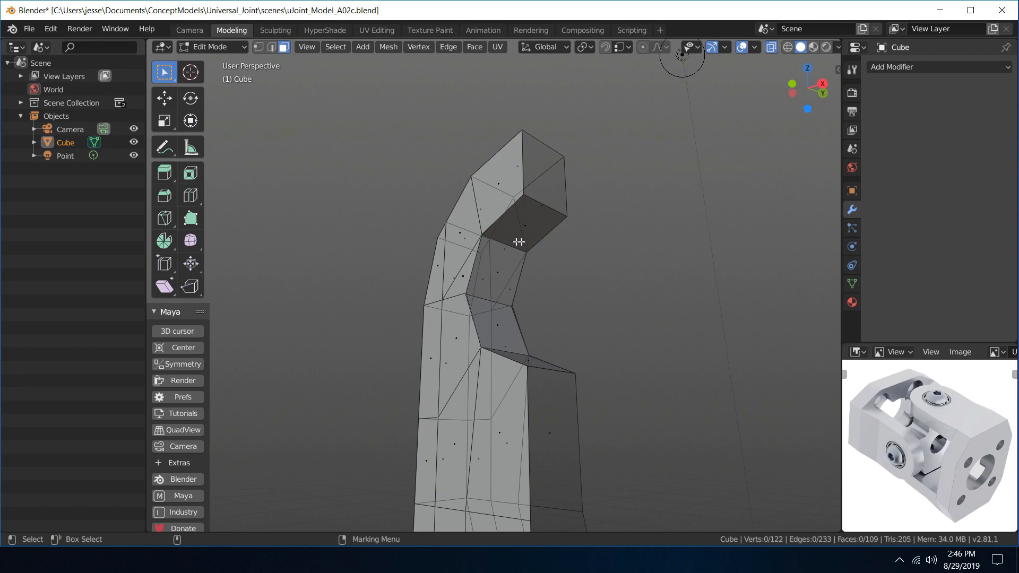
scroll(518, 242, "up", 3)
left_click_drag(544, 162, 521, 186, "alt")
right_click(499, 184)
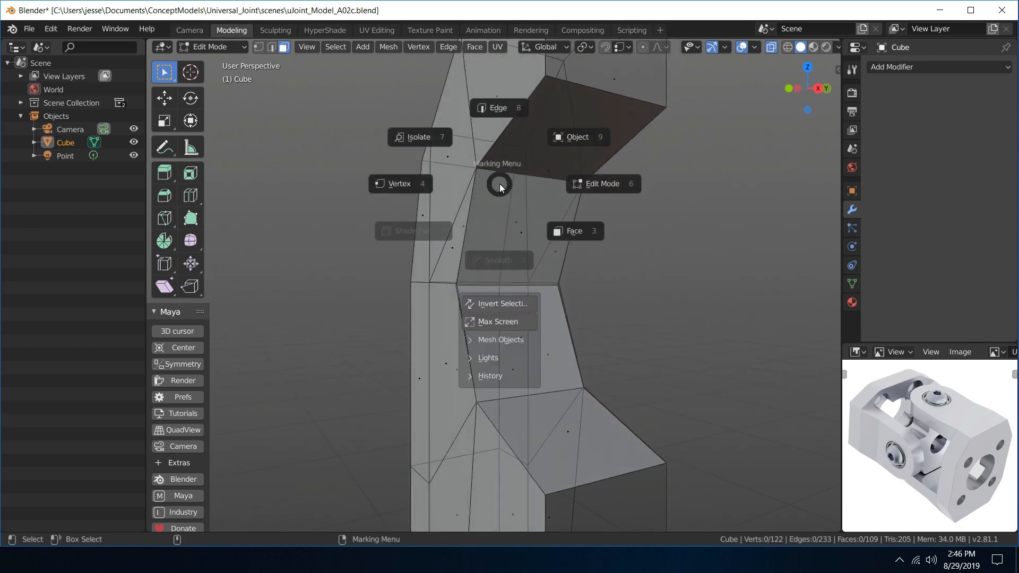
left_click(520, 206)
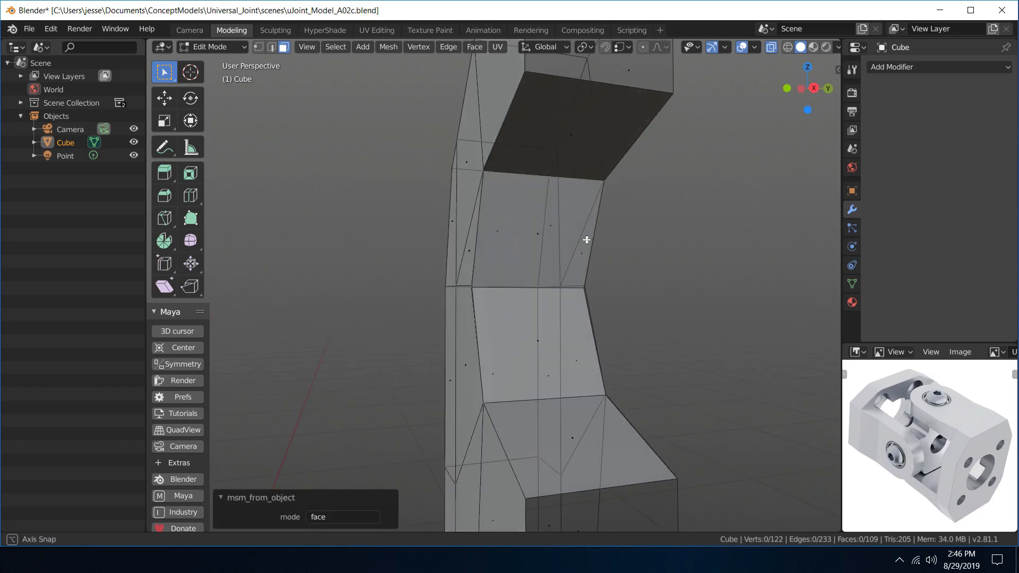
left_click(582, 138)
left_click(554, 249, "shift")
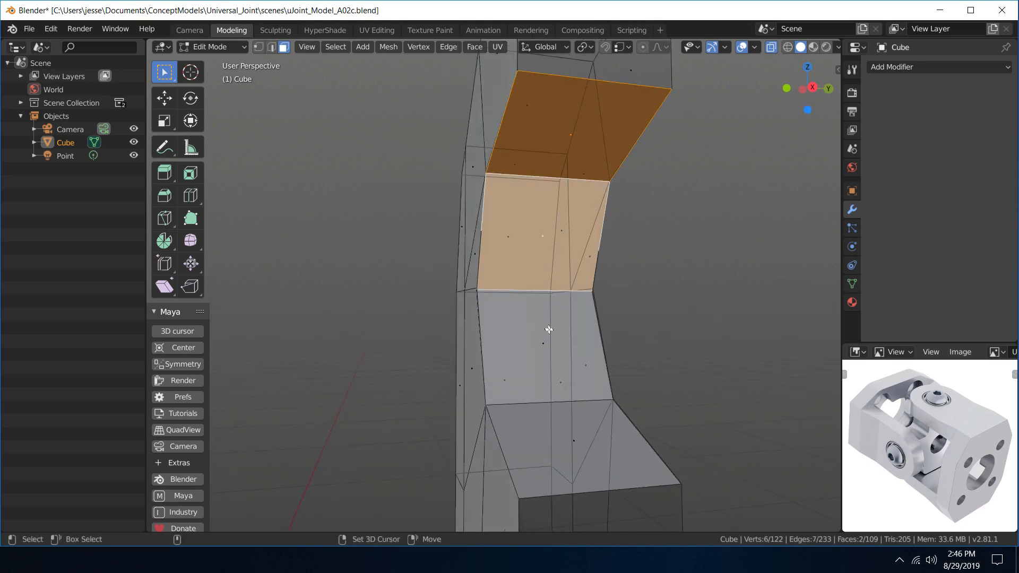
left_click(554, 344, "shift")
left_click(569, 432, "shift")
left_click_drag(658, 380, 634, 359, "alt")
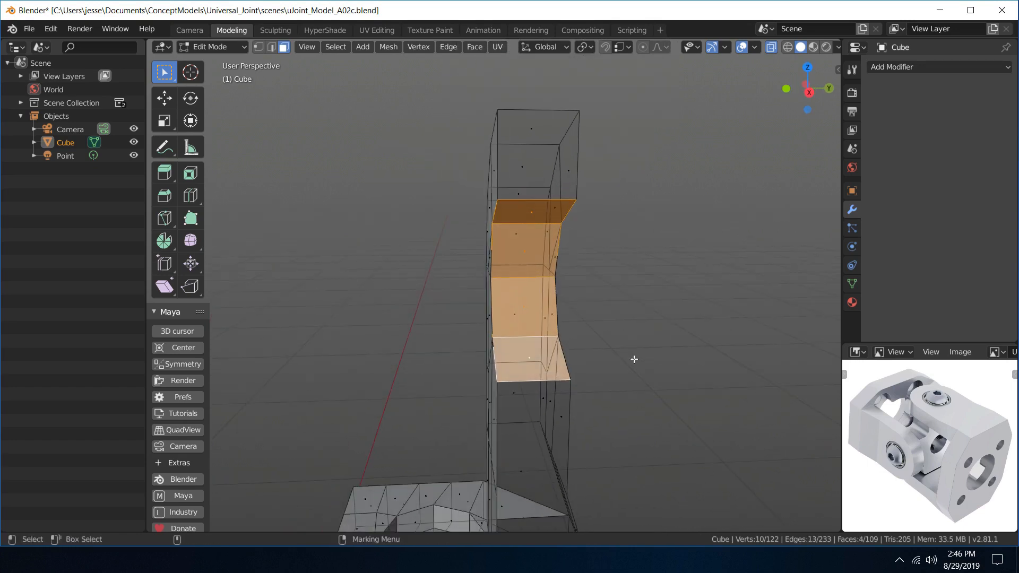
key("r")
left_click_drag(582, 285, 578, 284)
scroll(528, 250, "up", 4)
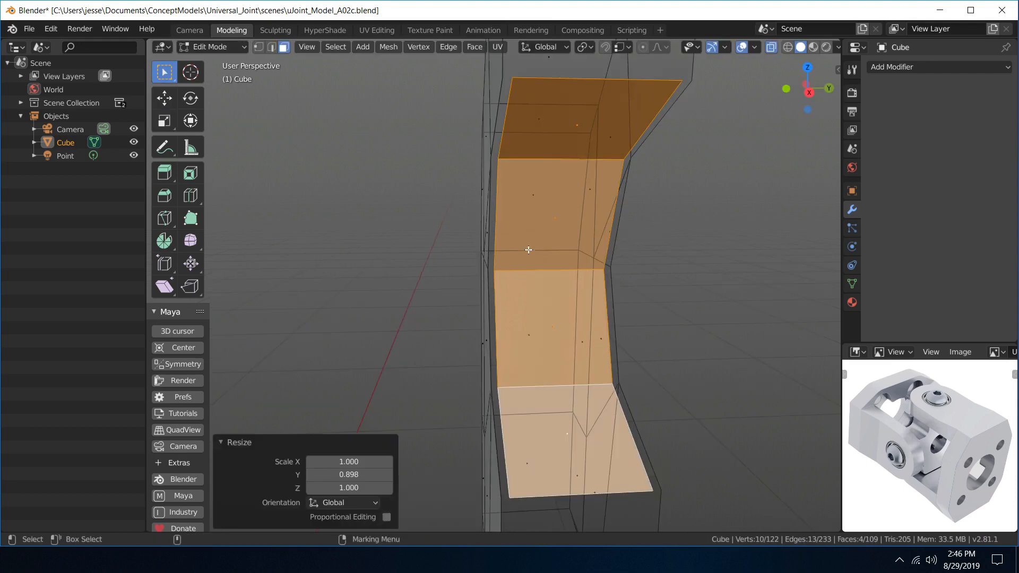
- In vertex mode, merge the inner wall's top corner vertex into the adjacent arm vertex with Merge At Last
middle_click_drag(558, 183, 514, 218, "alt")
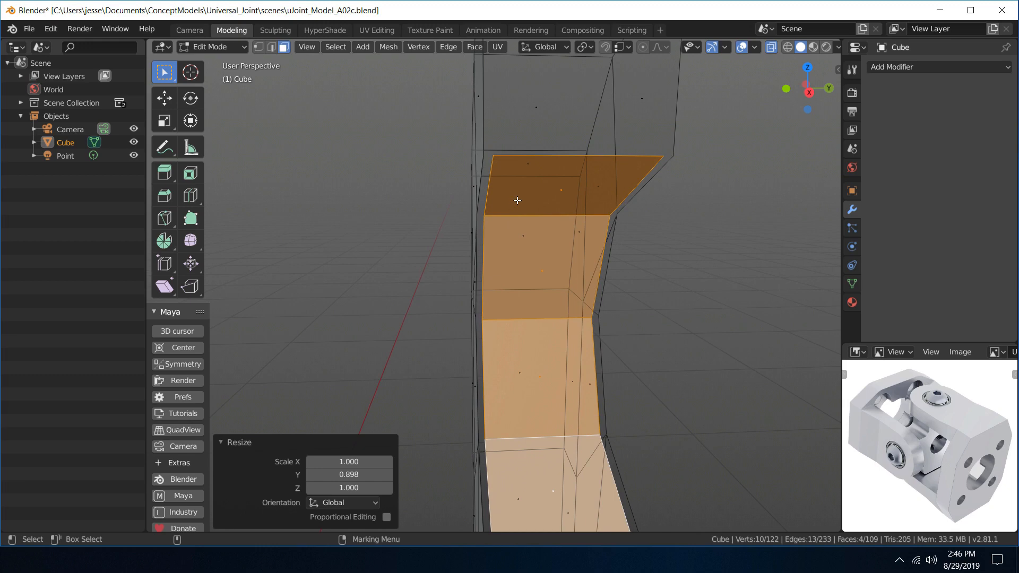
right_click_drag(517, 200, 441, 199)
left_click(495, 157)
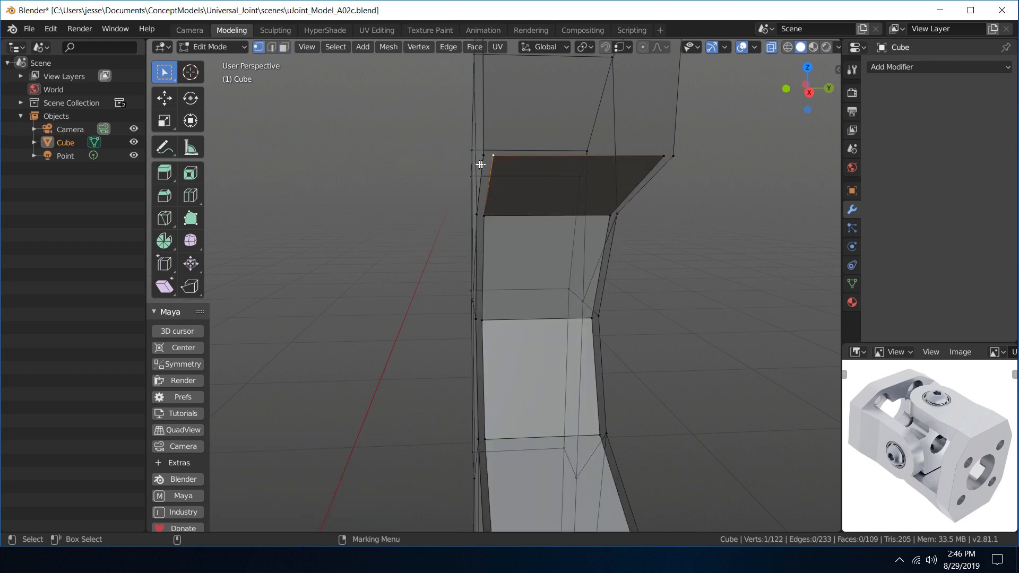
left_click_drag(481, 164, 498, 154, "alt")
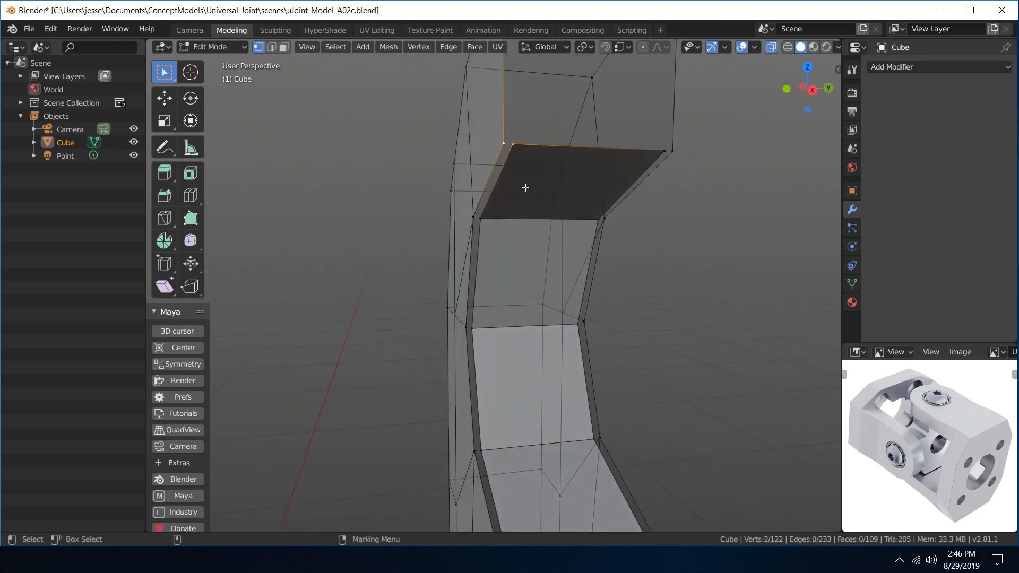
key("alt+m")
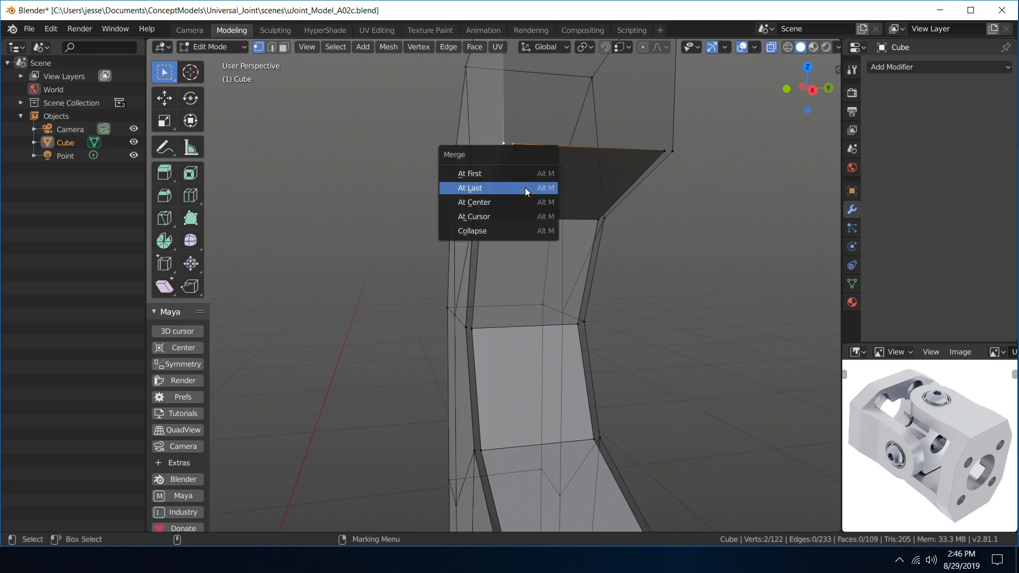
left_click(527, 189)
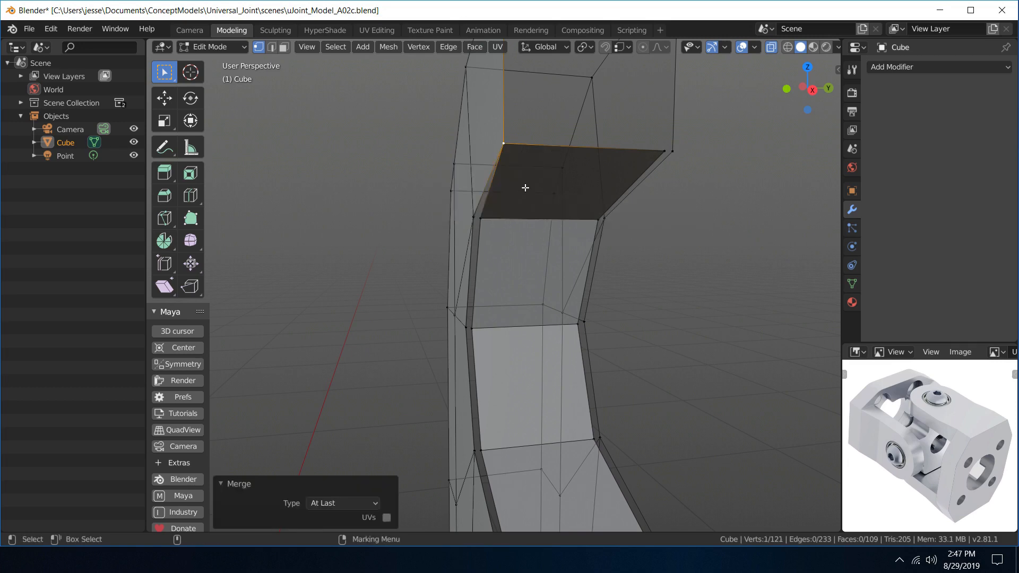
- Repeat the At Last merge for the upper two vertex pairs along the inner wall's opposite side edge
middle_click_drag(724, 181, 673, 171)
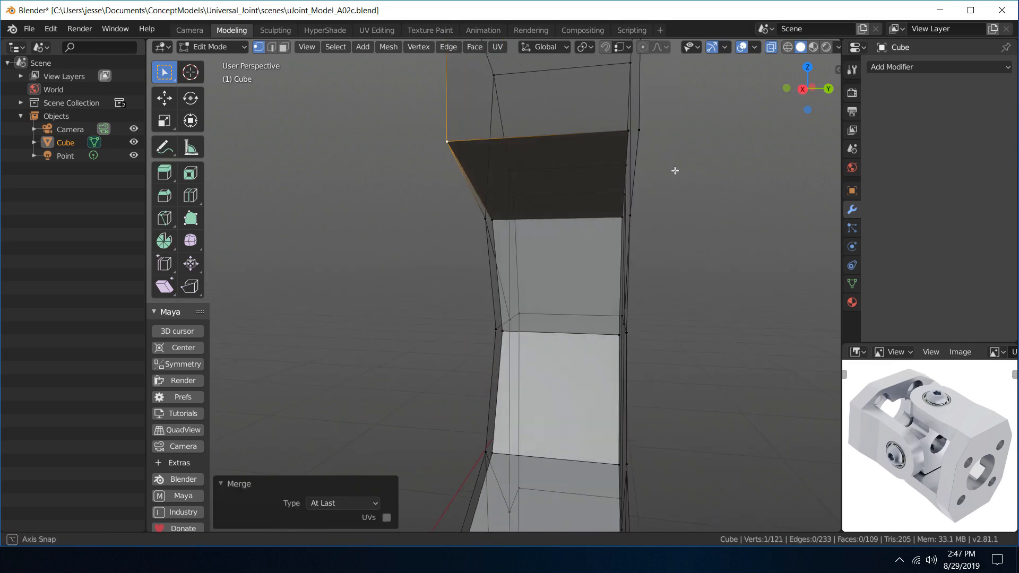
left_click(641, 131)
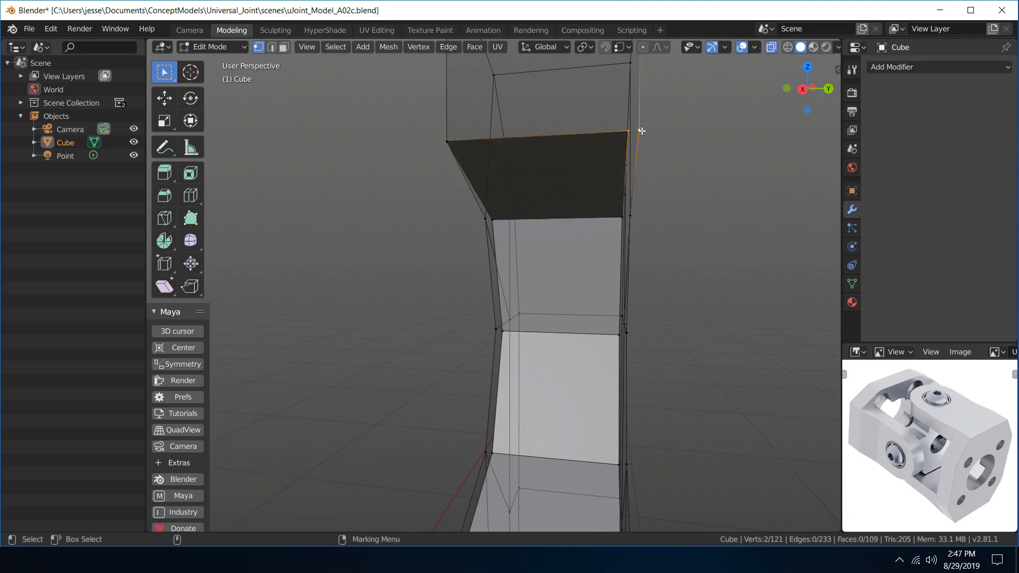
key("shift+r")
left_click(621, 218)
left_click_drag(622, 218, 666, 216, "alt")
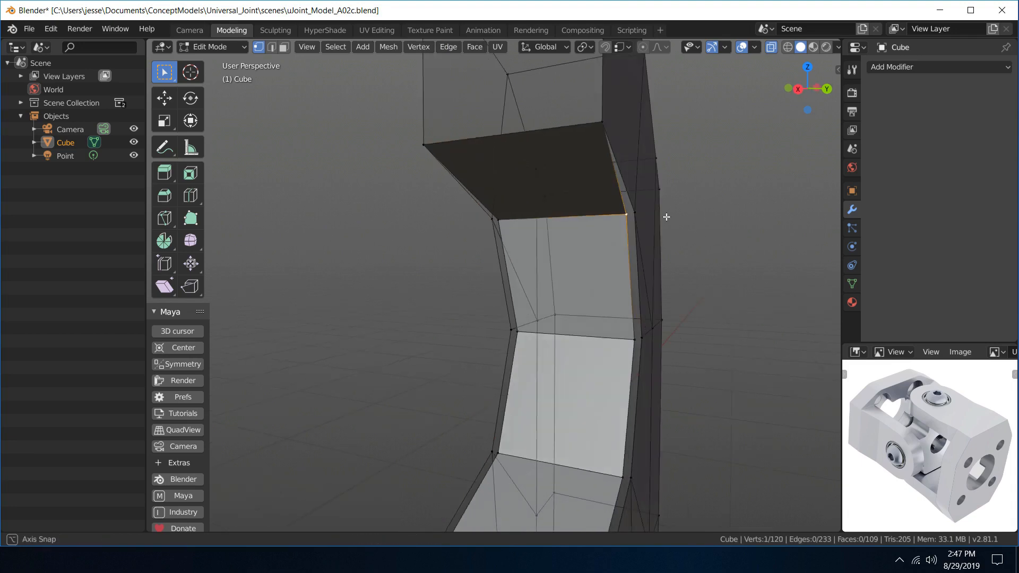
left_click(633, 214, "shift")
key("shift+r")
- Repeat the At Last merge for the lower three vertex pairs along that same side edge of the inner wall
left_click(627, 246)
key("shift+r")
left_click(609, 373)
left_click(633, 379, "shift")
key("shift+r")
left_click(594, 489)
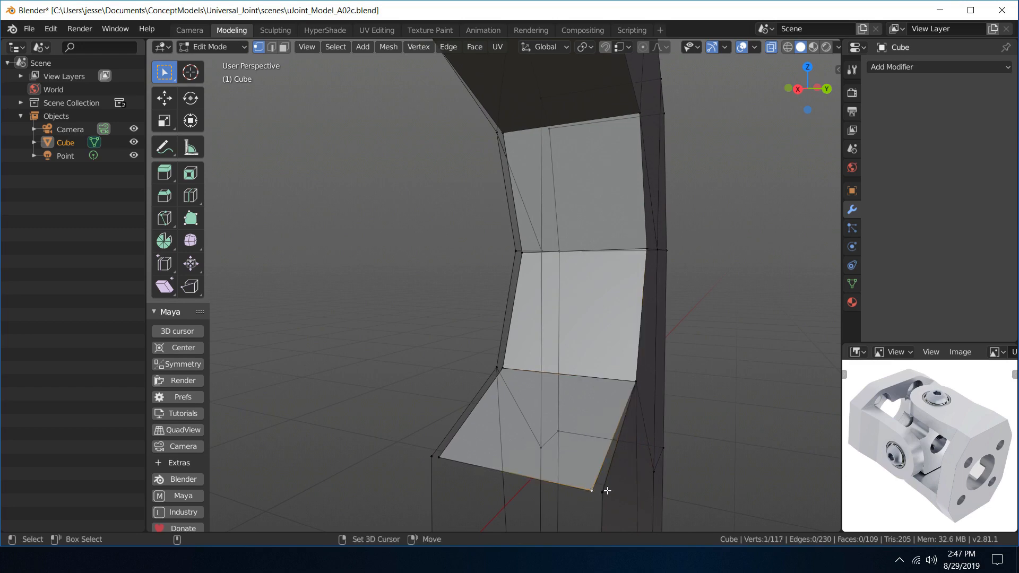
left_click(606, 489, "shift")
key("shift+r")
- Merge the four remaining inner wall vertices on the first side into their matching arm vertices
left_click_drag(522, 424, 565, 441, "alt")
left_click(492, 466)
left_click(489, 467, "shift")
key("shift+r")
key("shift+r")
left_click(487, 118)
left_click(478, 116, "shift")
key("shift+r")
- Return to object mode and deselect the cube
scroll(511, 112, "down", 4)
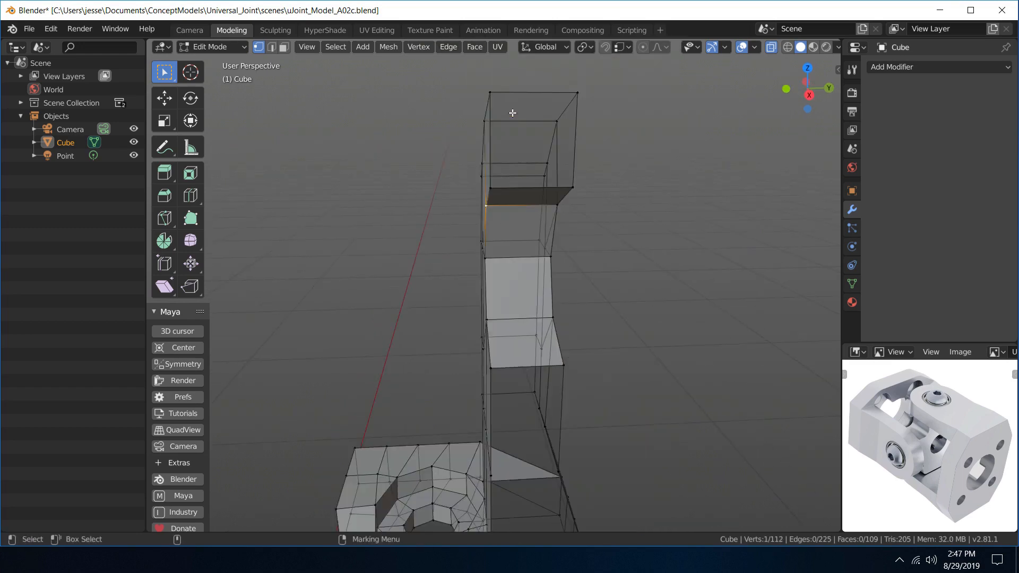
left_click_drag(511, 112, 515, 158, "alt")
right_click_drag(510, 196, 553, 151)
left_click(406, 154)
left_click_drag(289, 303, 358, 366, "alt")
scroll(357, 366, "down", 7)
middle_click_drag(359, 366, 409, 337, "alt")
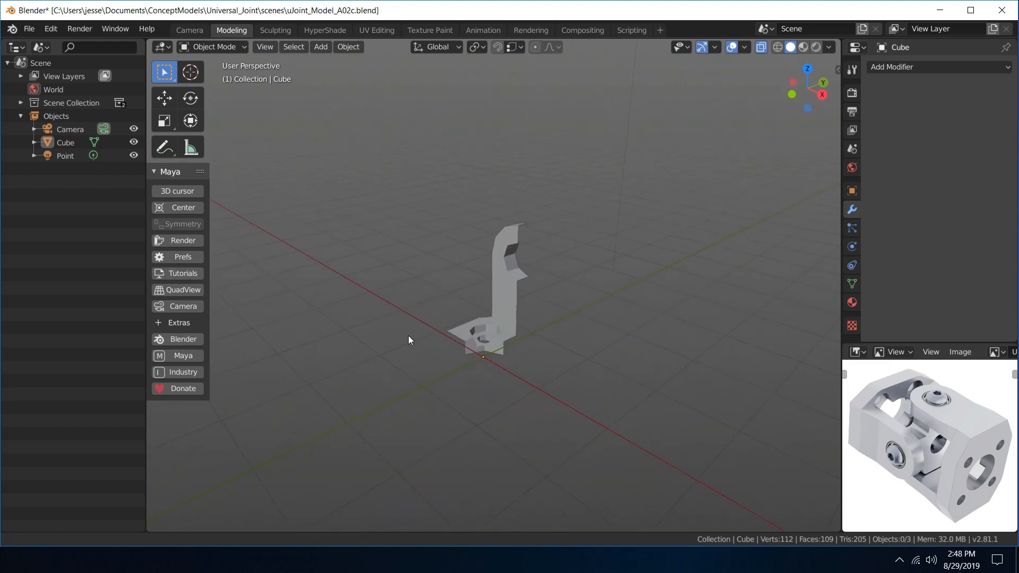
- Enlarge the reference image to fit the whole window, examine the universal joint's shape, and restore the layout
scroll(395, 385, "up", 4)
mouse_move(424, 298)
left_mouse_down("alt")
mouse_move(429, 321)
mouse_move(597, 337)
mouse_move(595, 263)
mouse_move(386, 299)
mouse_move(407, 358)
mouse_move(305, 298)
mouse_move(377, 175)
mouse_move(532, 216)
mouse_move(432, 321)
mouse_move(400, 314)
mouse_move(436, 307)
left_mouse_up("alt")
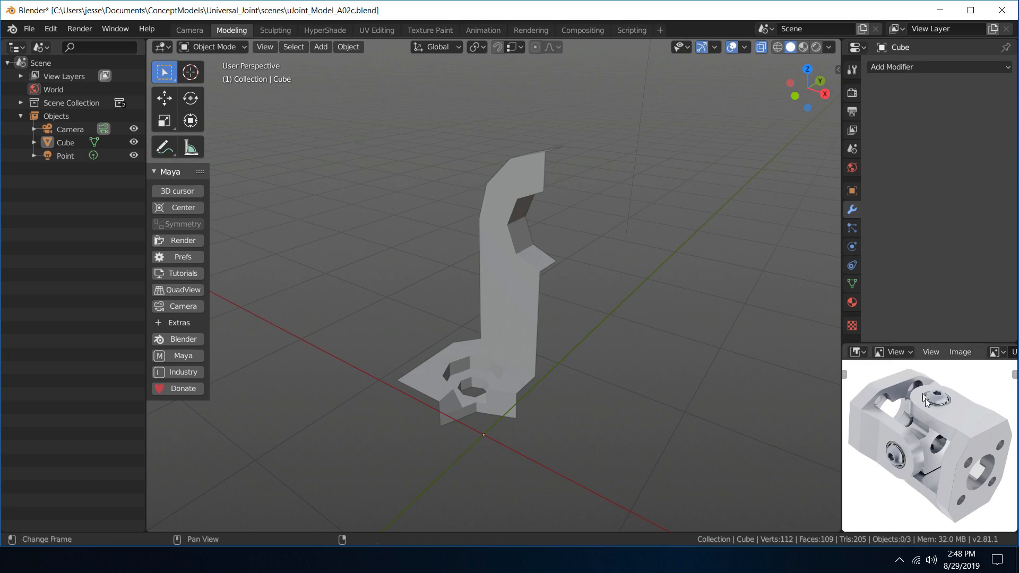
key("ctrl+space")
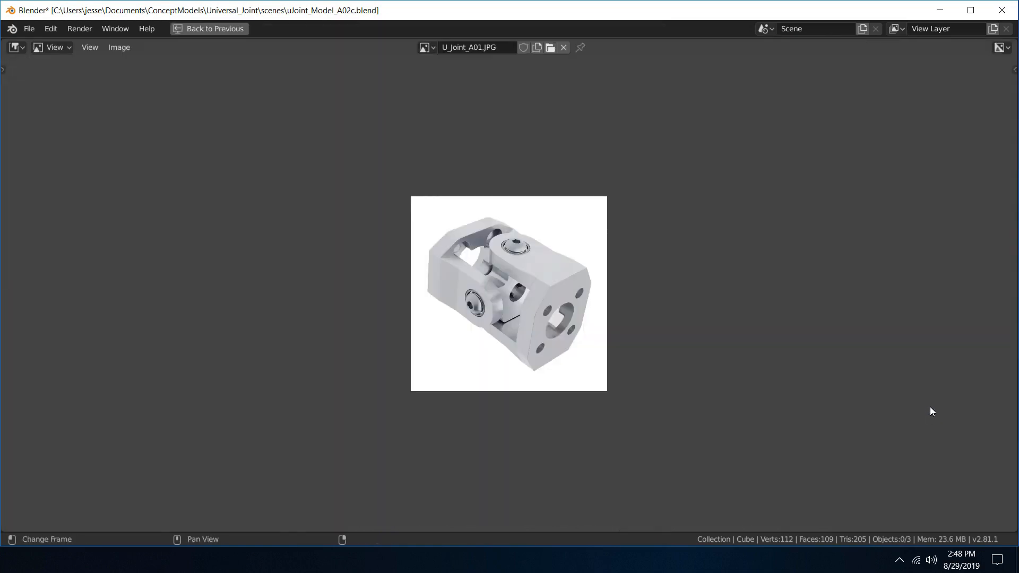
key("Home")
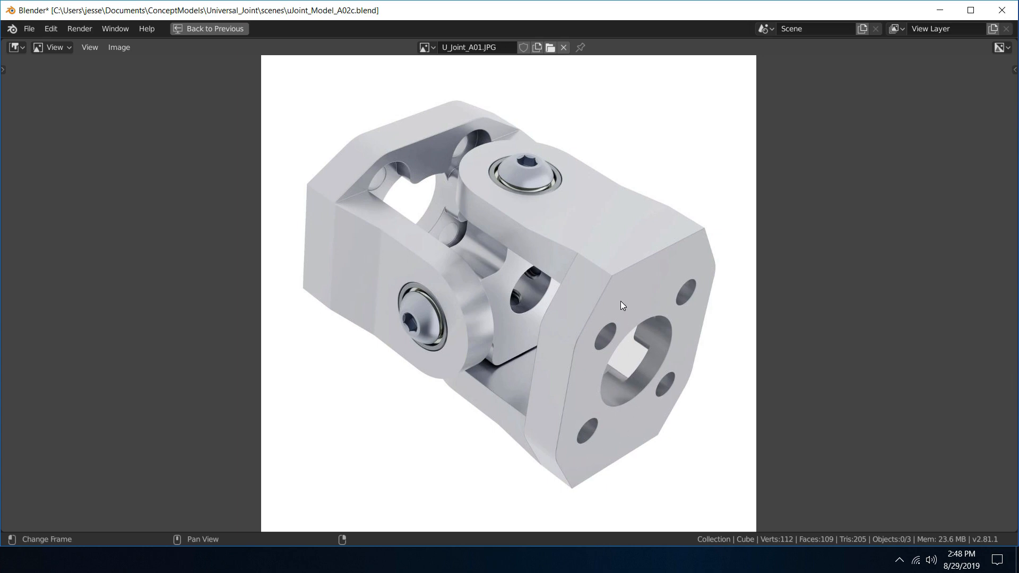
key("ctrl+space")
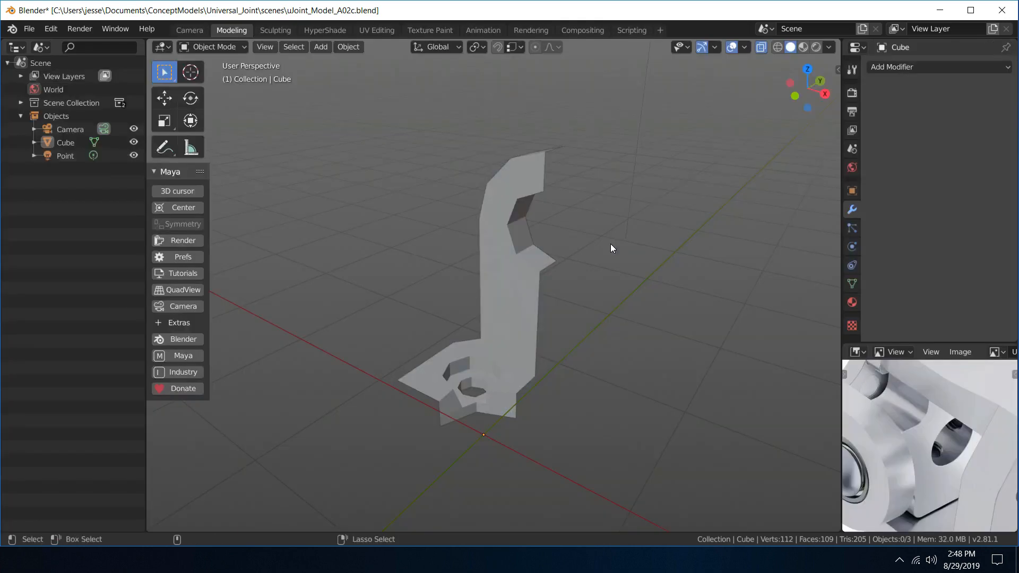
- Select the cube and add a Mirror modifier on the X and Y axes
left_click(501, 263)
middle_click_drag(501, 253, 568, 258)
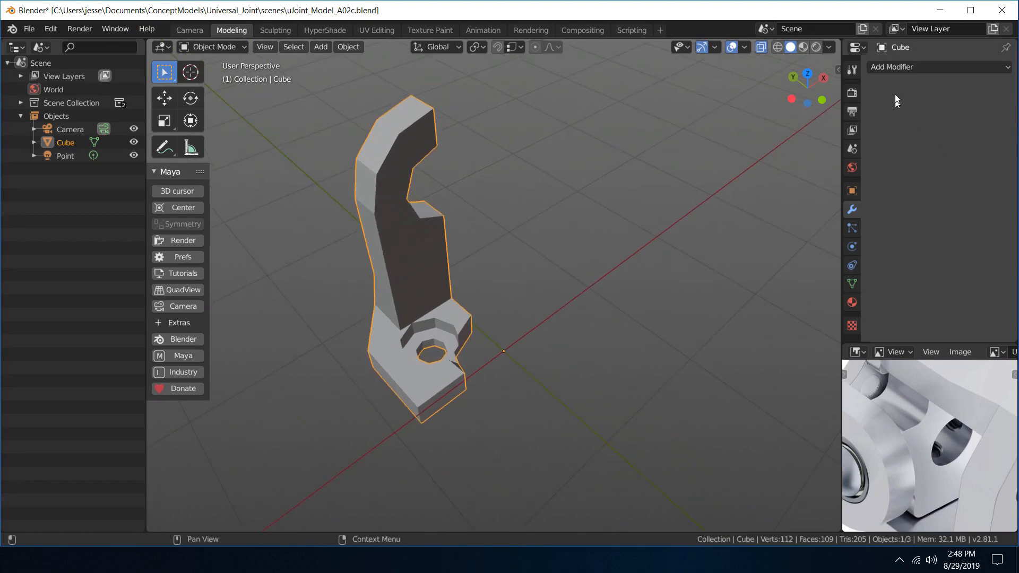
left_click(898, 69)
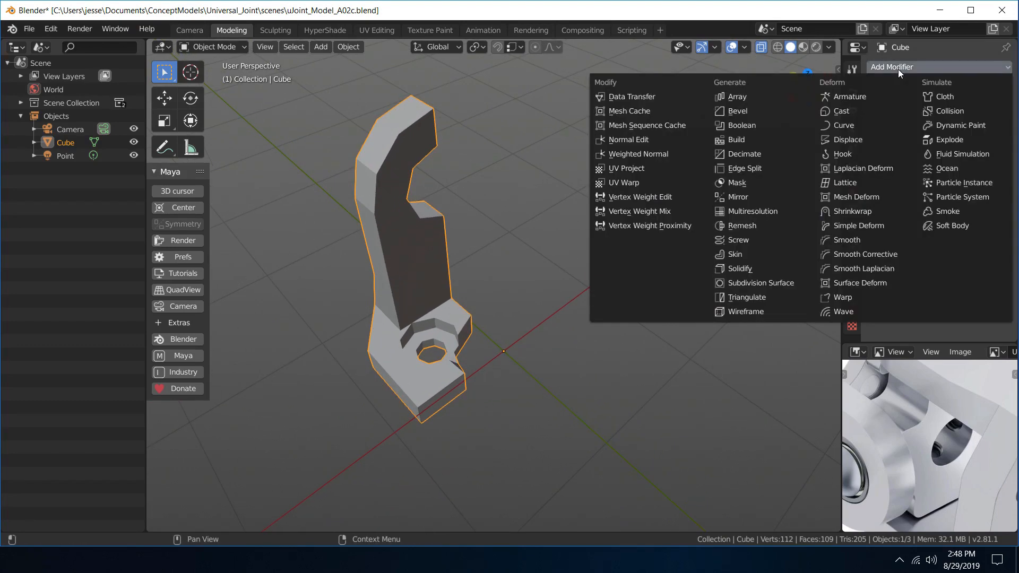
left_click(772, 195)
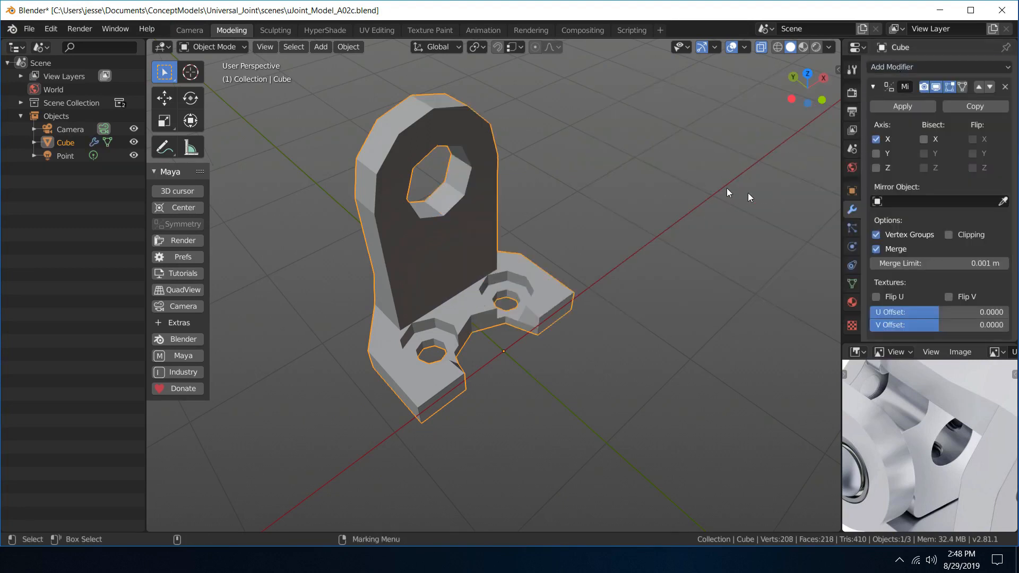
left_click(876, 154)
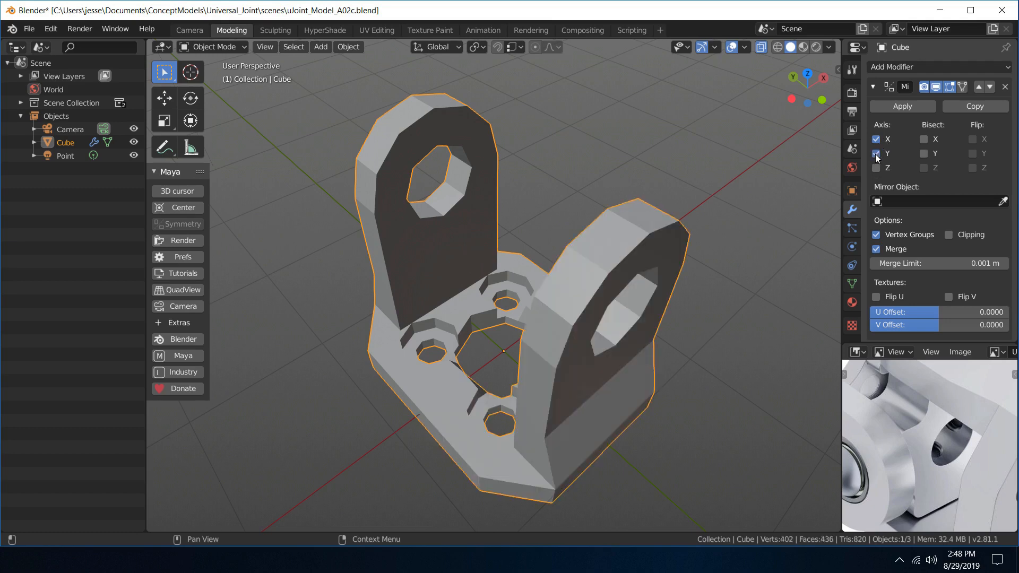
- In vertex mode, box-select the vertices on the outer side of the arm and base, and activate the Move tool
middle_click_drag(721, 199, 668, 111)
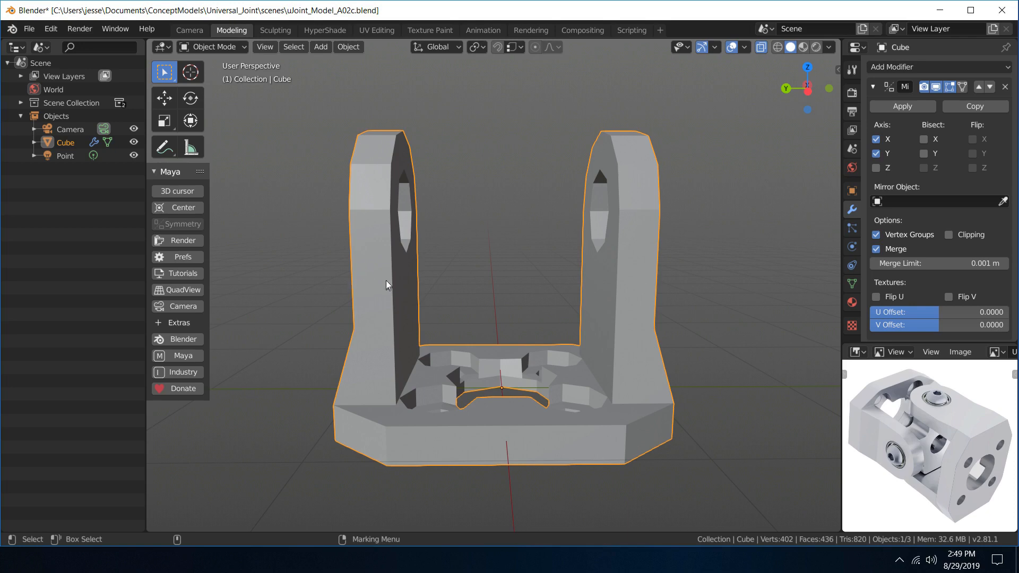
scroll(750, 397, "down", 4)
middle_click_drag(750, 397, 608, 351)
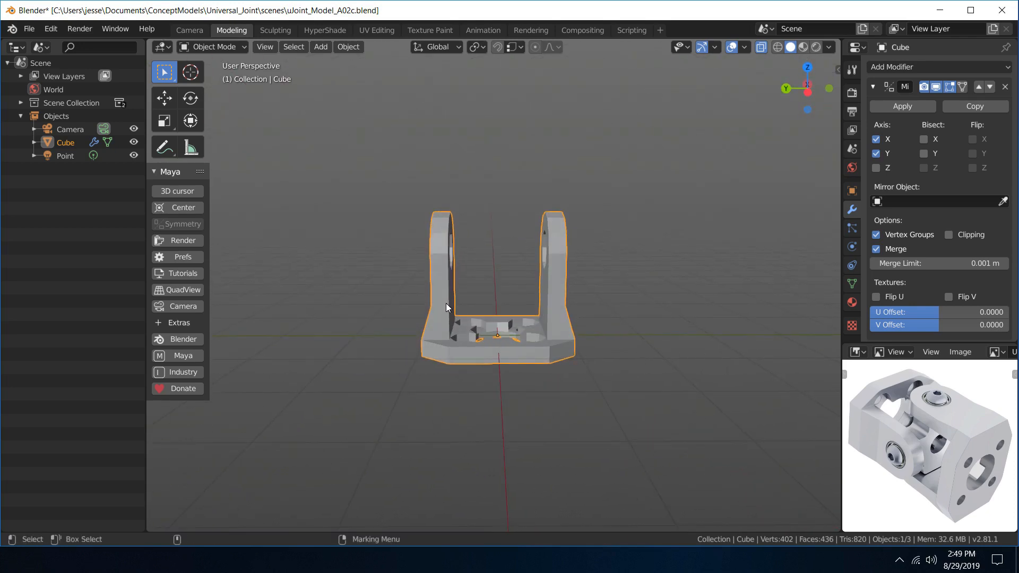
right_click_drag(438, 332, 361, 327)
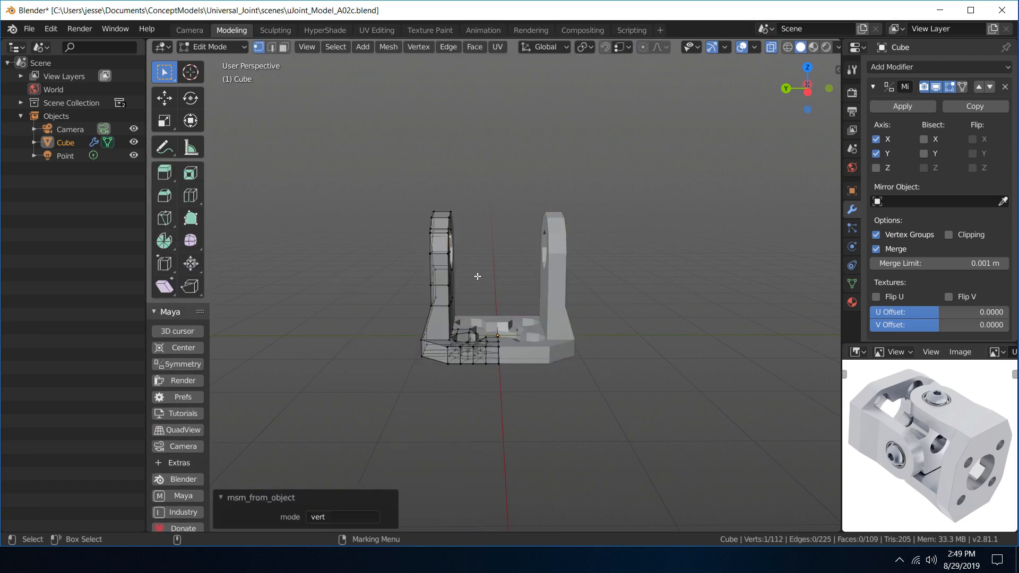
middle_click_drag(361, 327, 476, 266)
left_click_drag(392, 173, 442, 393)
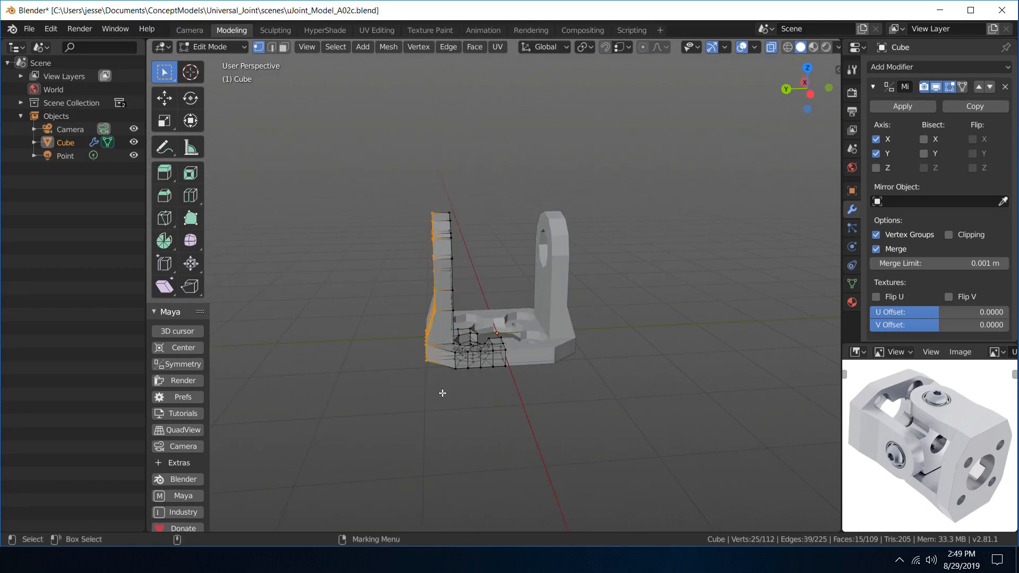
scroll(435, 388, "up", 4)
key("w")
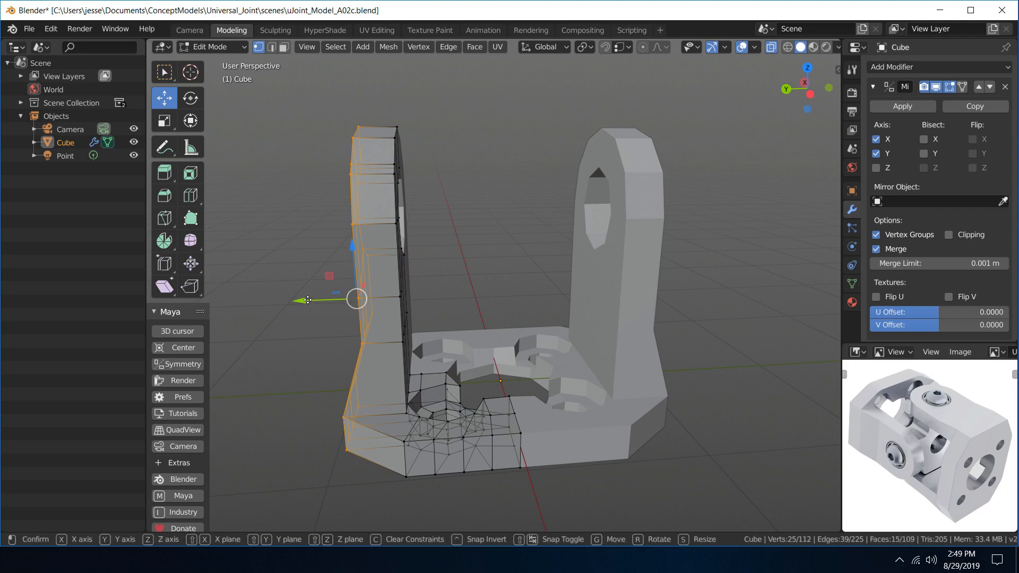
- Try moving the selected outer side vertices inward along Y, and undo the move with its deselection
left_click_drag(309, 300, 318, 300)
left_click(469, 222)
scroll(469, 233, "down", 4)
mouse_move(469, 250)
left_mouse_down("alt")
mouse_move(503, 329)
mouse_move(561, 345)
mouse_move(494, 233)
mouse_move(471, 228)
mouse_move(463, 245)
left_mouse_up("alt")
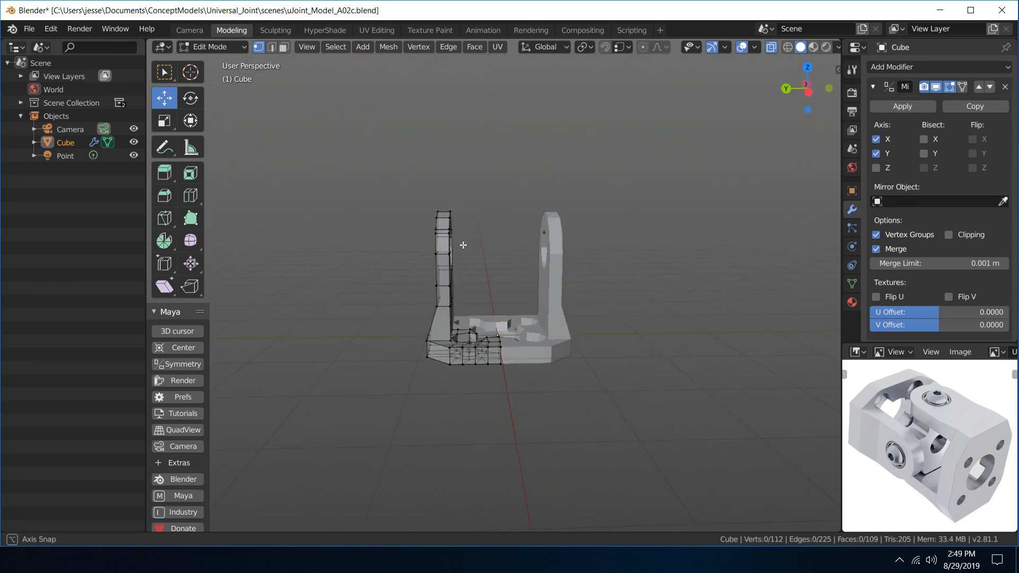
key("ctrl+z")
key("ctrl+z")
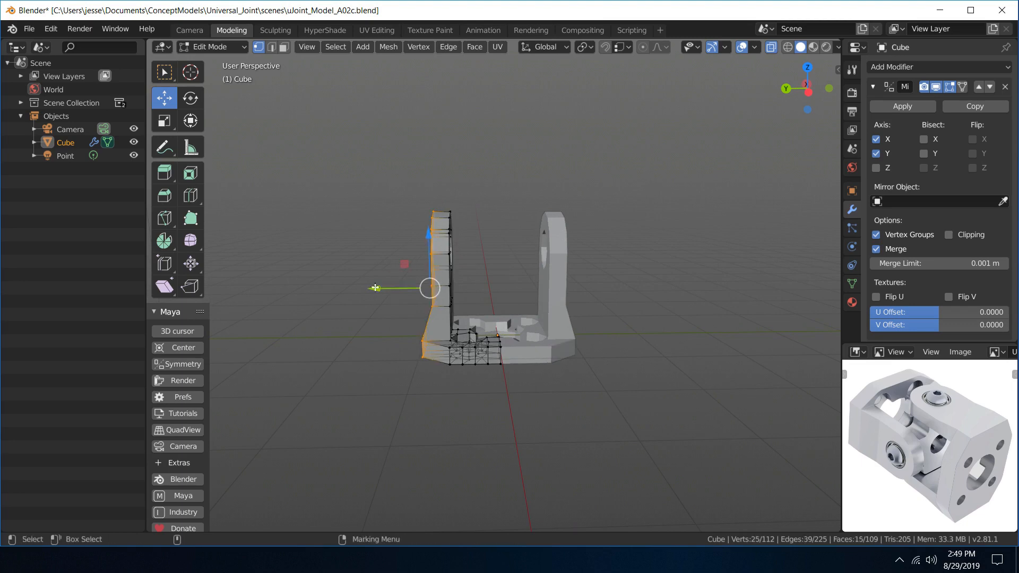
- Move the selected outer side vertices -0.0277 m along Y to thin the arm, and return to object mode
left_click_drag(375, 288, 376, 289)
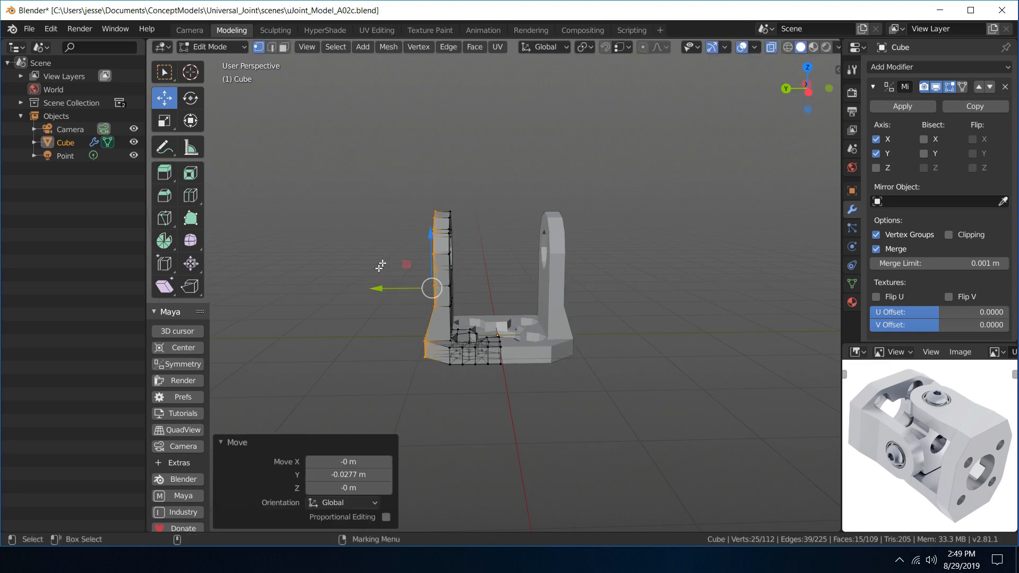
left_click(505, 204)
left_click_drag(504, 204, 589, 308, "alt")
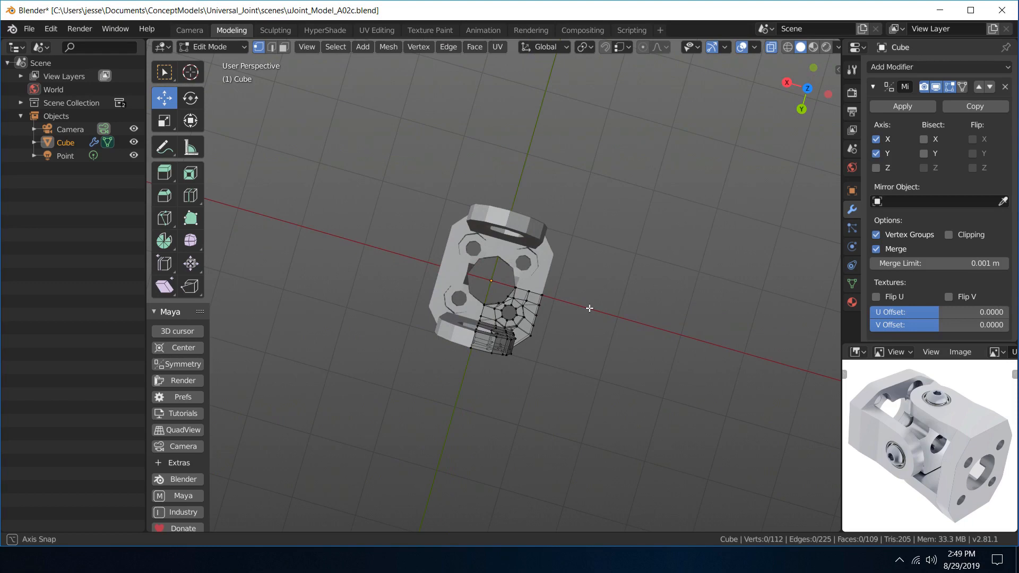
middle_click_drag(590, 308, 502, 197)
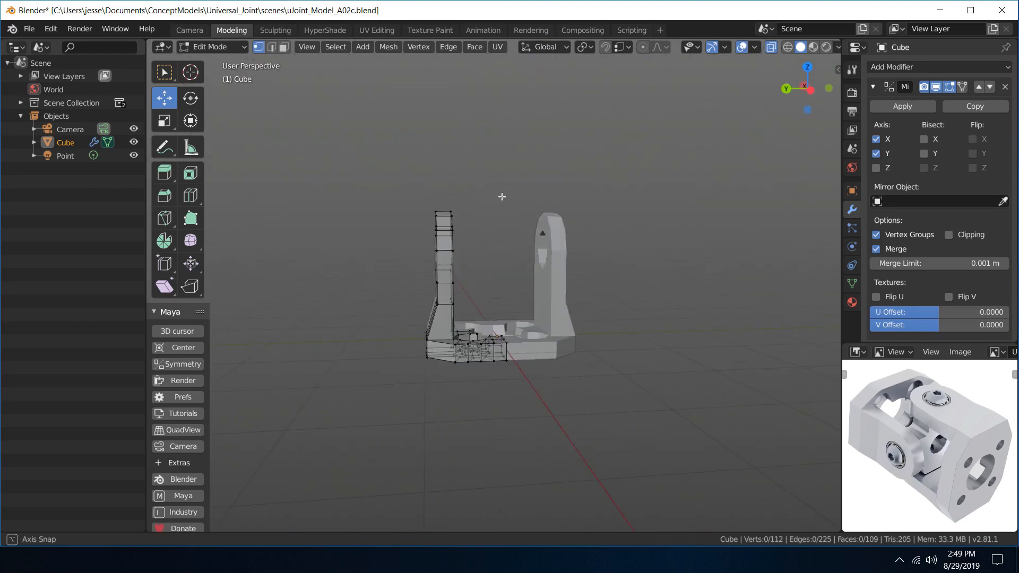
middle_click_drag(502, 197, 498, 221)
scroll(499, 221, "up", 4)
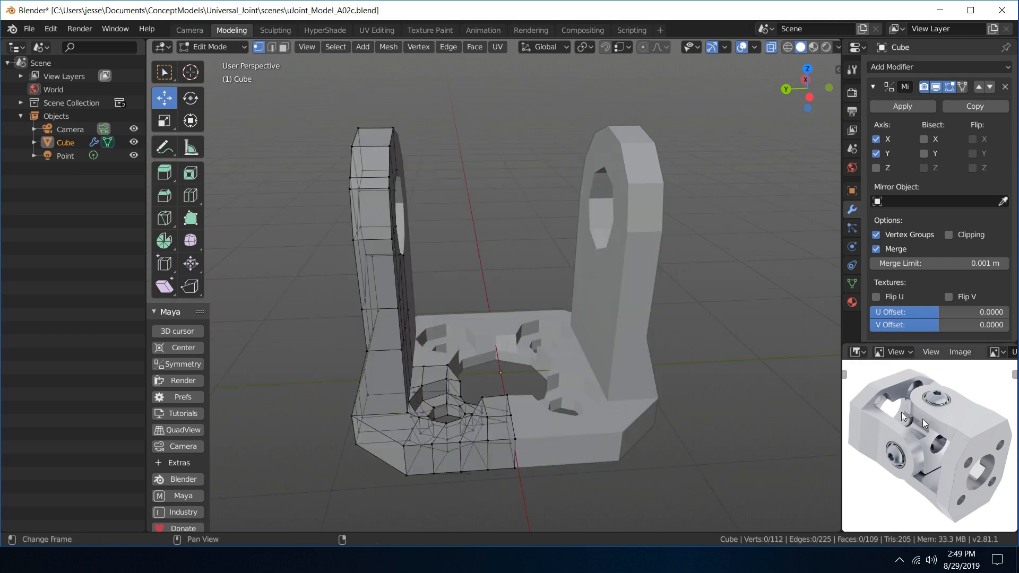
middle_click_drag(496, 320, 367, 258)
right_click_drag(366, 259, 439, 209)
left_click(432, 172)
left_click_drag(501, 211, 715, 211, "alt")
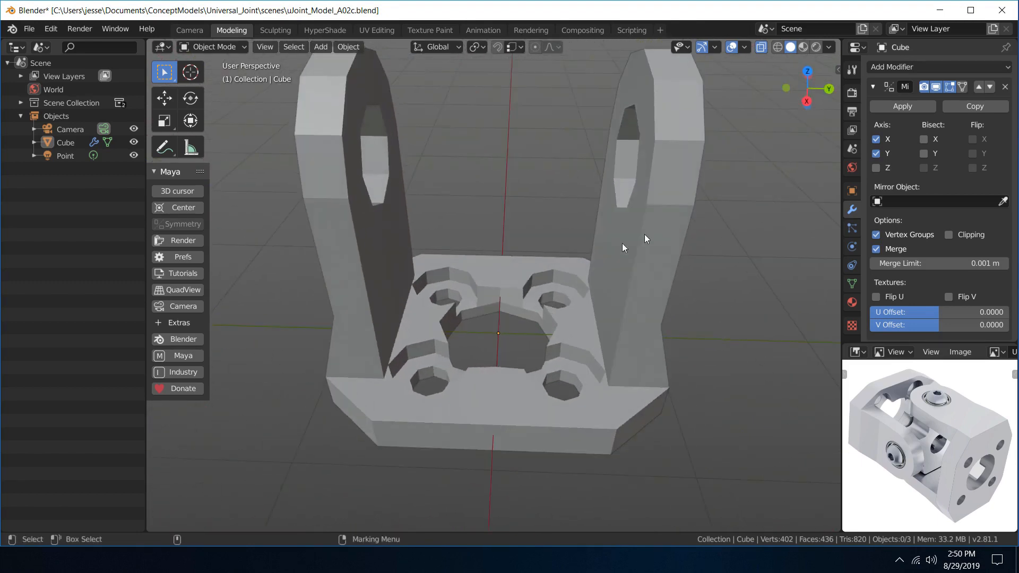
- Reenter vertex mode on the cube and move the middle wall vertex at the central hole's notch 0.0057 m along X
scroll(565, 274, "up", 5)
left_click_drag(498, 320, 398, 275, "alt")
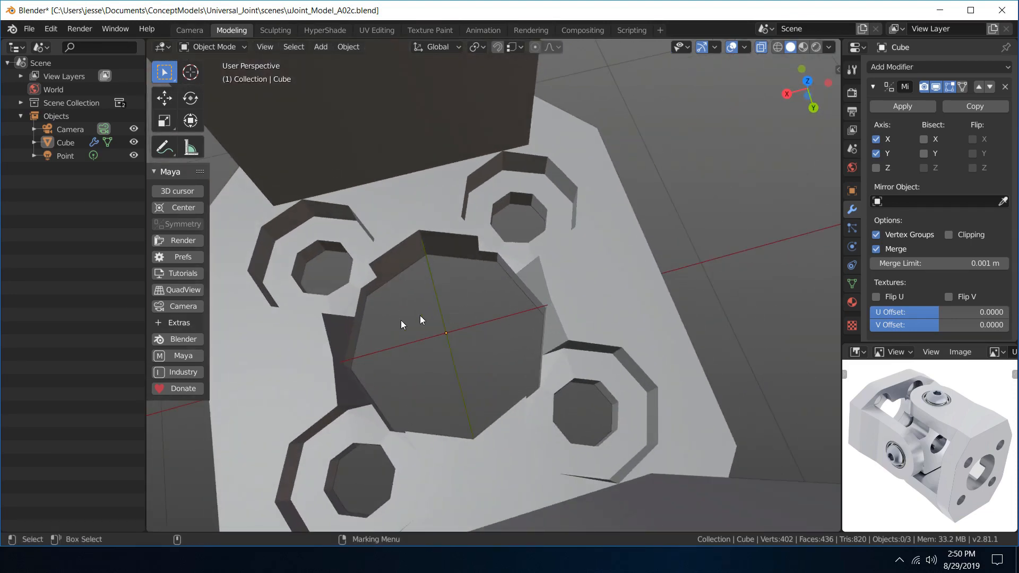
left_click(435, 287)
right_click_drag(361, 272, 263, 277)
left_click_drag(446, 294, 645, 311, "alt")
scroll(510, 291, "up", 3)
left_click(328, 338)
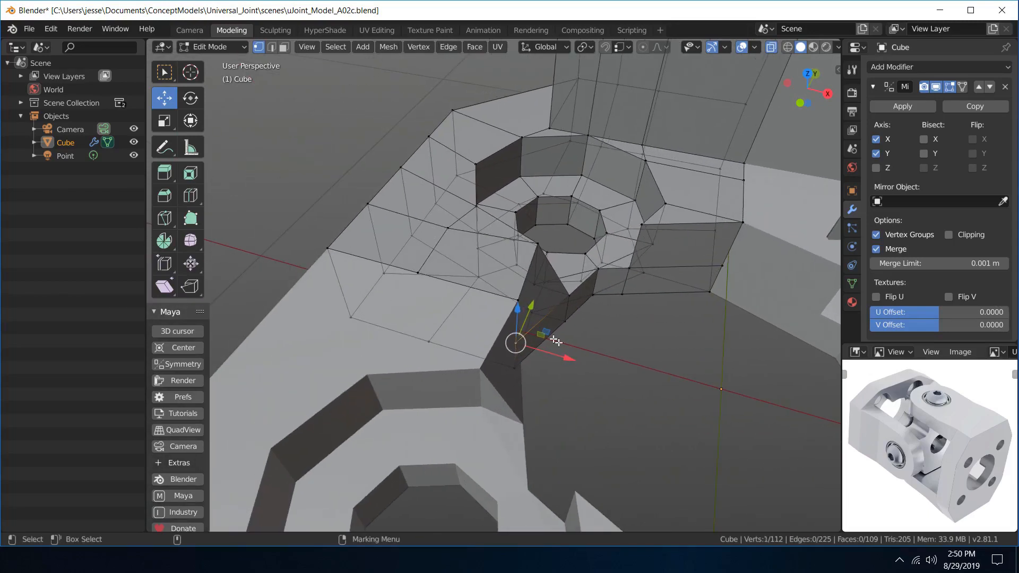
left_click_drag(557, 359, 561, 355)
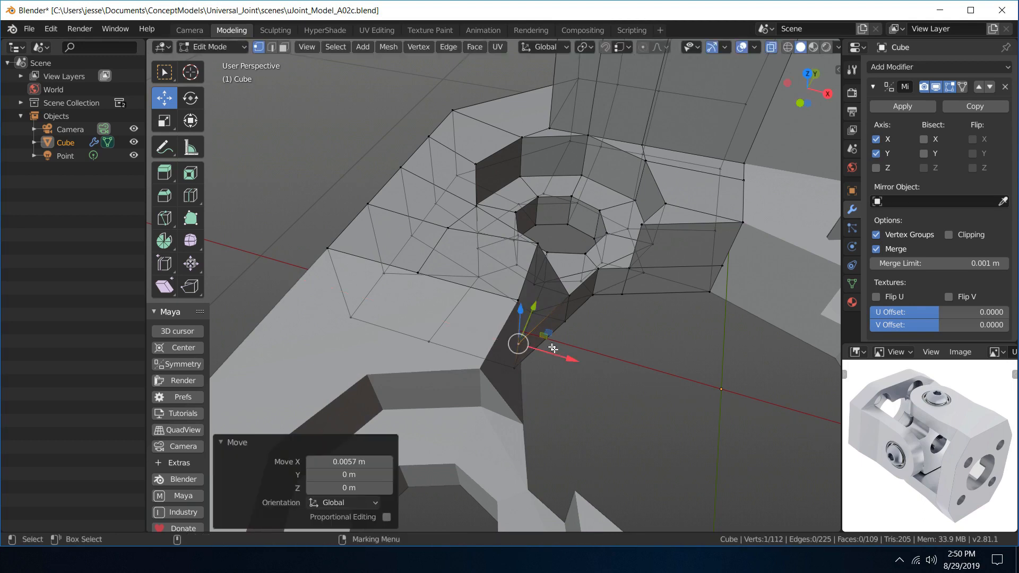
- Move the top rim vertex above it on the central hole -0.00533 m along X
left_click(516, 299)
left_click_drag(560, 314, 557, 313)
middle_click_drag(557, 313, 471, 357)
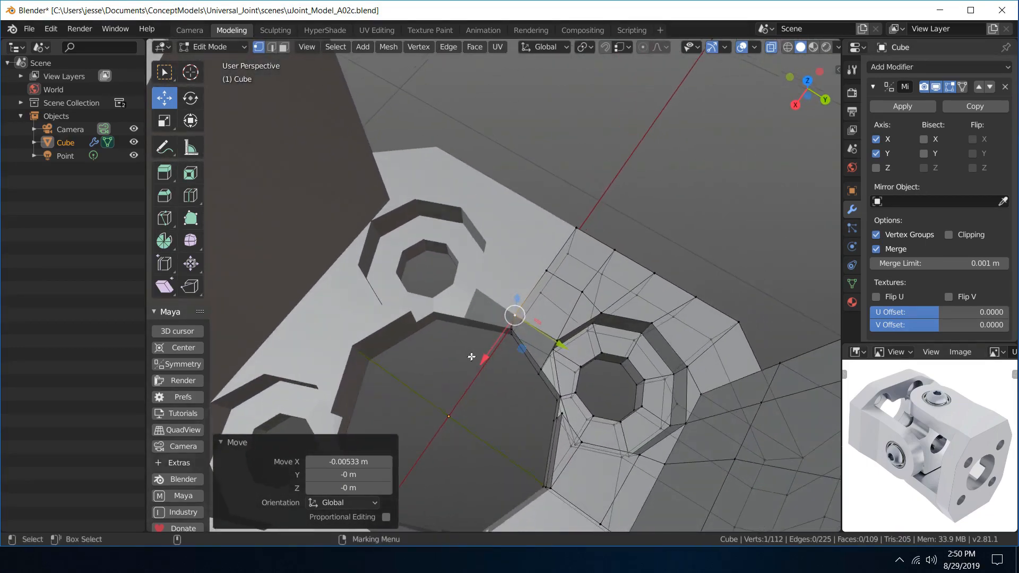
- Move the rim vertex beside the central hole's notch 0.0763 m along X, and the notch's own rim vertex 0.0111 m along X
left_click(559, 331)
left_click_drag(530, 385, 514, 404)
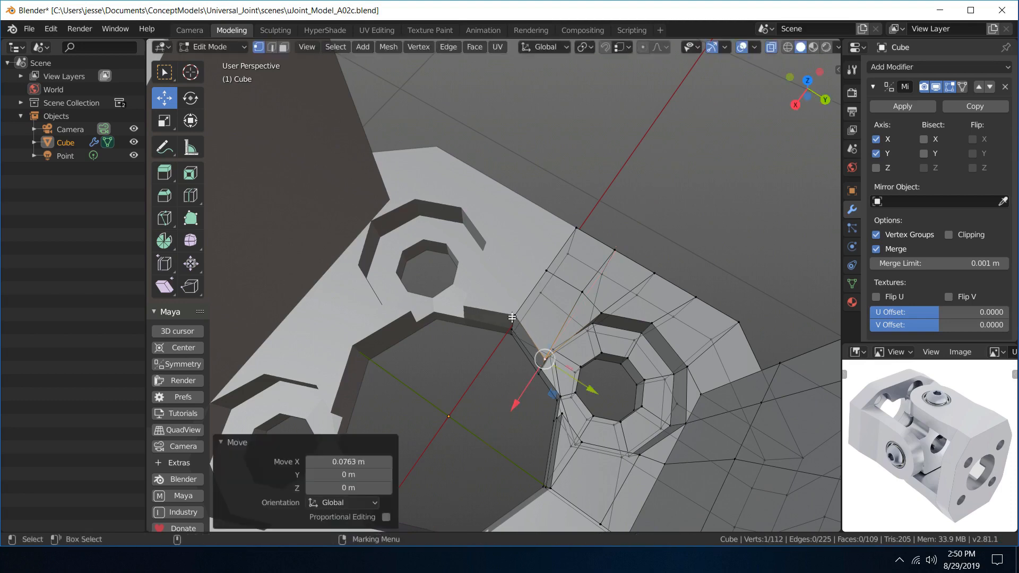
left_click(514, 317)
left_click_drag(490, 350, 491, 354)
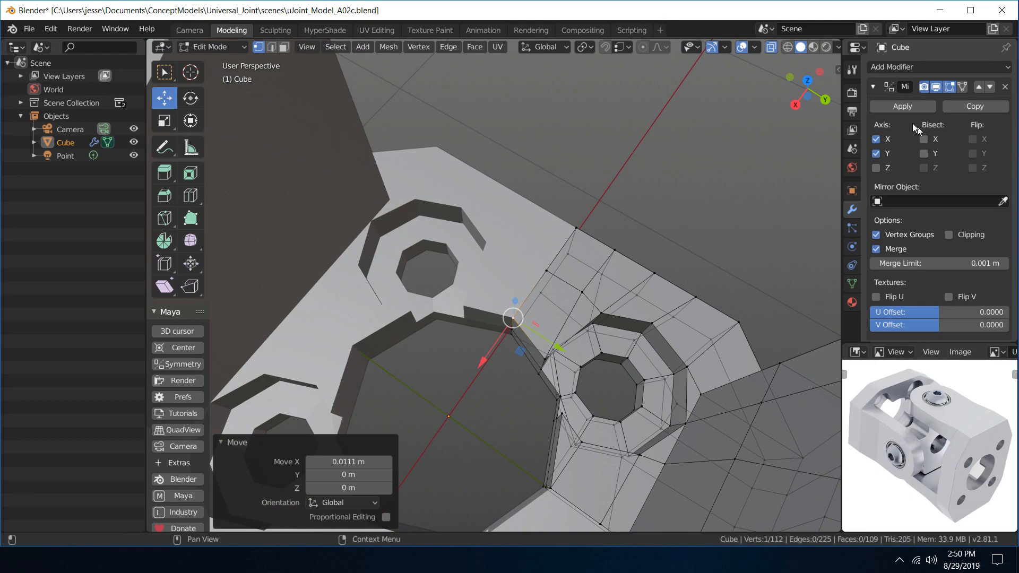
- Show the model in a top orthographic view with wireframe shading around the central hole
middle_click_drag(536, 244, 556, 316)
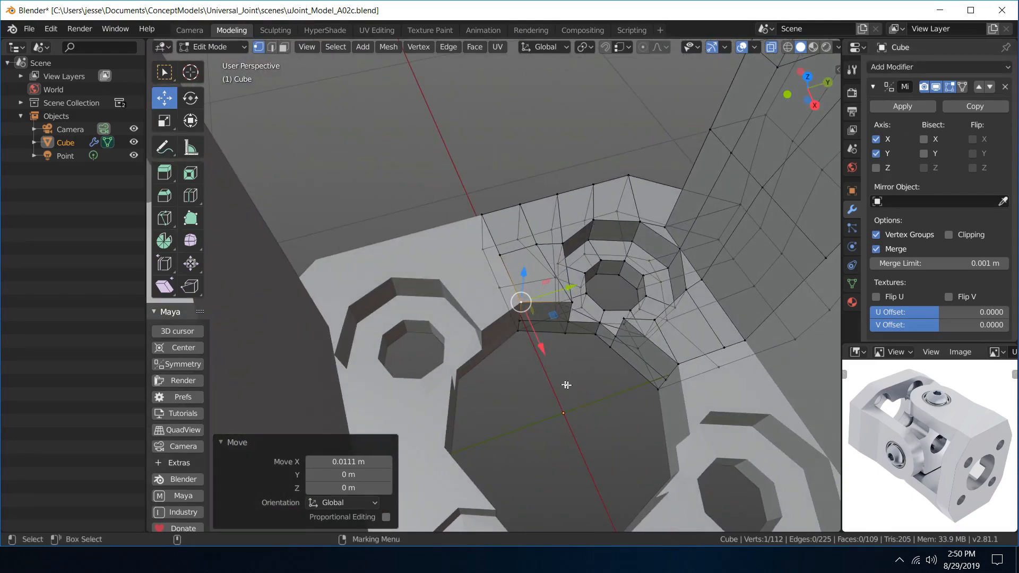
key("space")
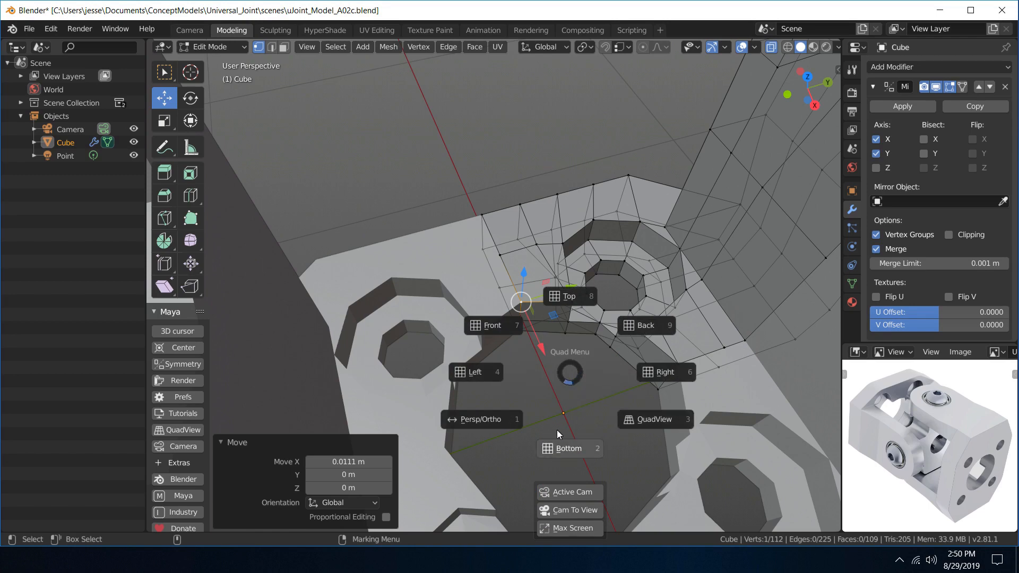
left_click(554, 300)
key("space")
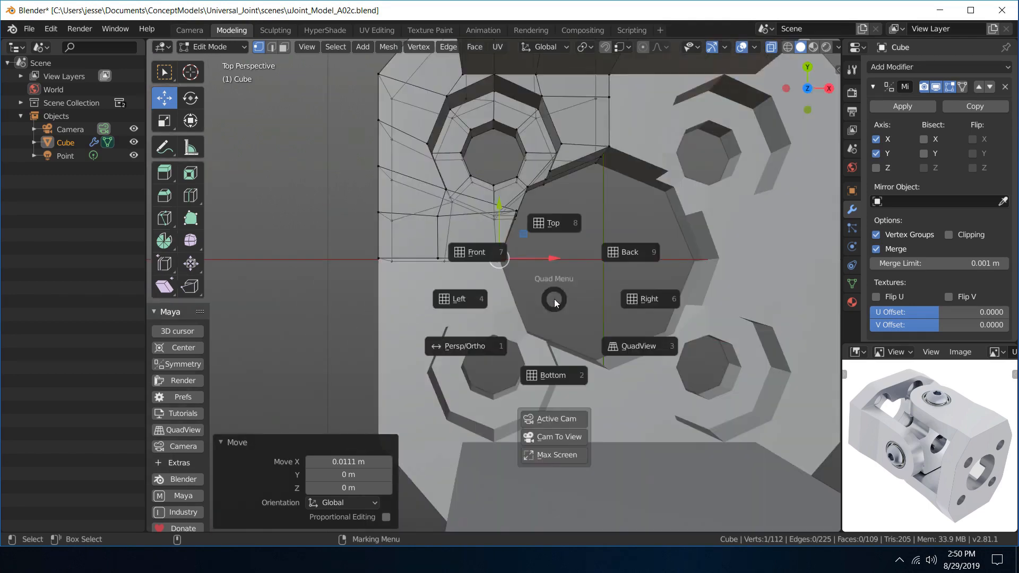
left_click(477, 342)
scroll(572, 245, "up", 4)
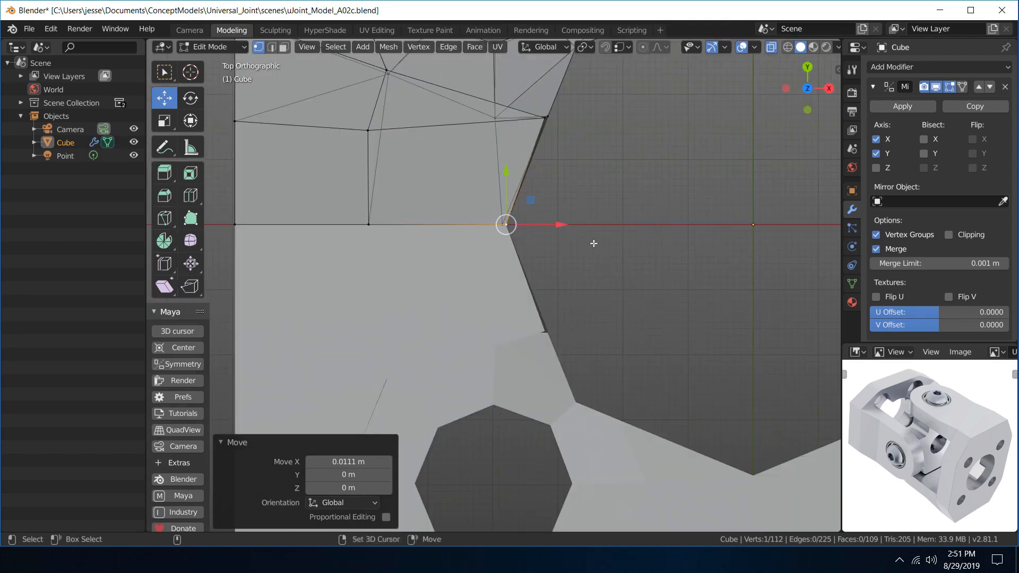
left_click(788, 48)
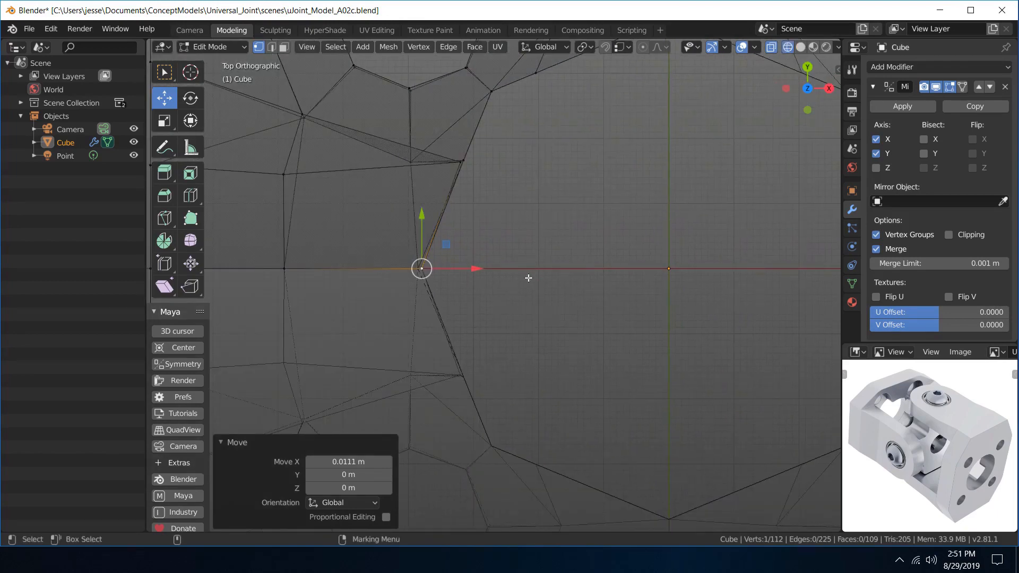
- Move the selected notch vertex -0.00588 m along X to line it up with the vertex beneath it
scroll(528, 278, "up", 8)
middle_click_drag(445, 241, 733, 284, "alt")
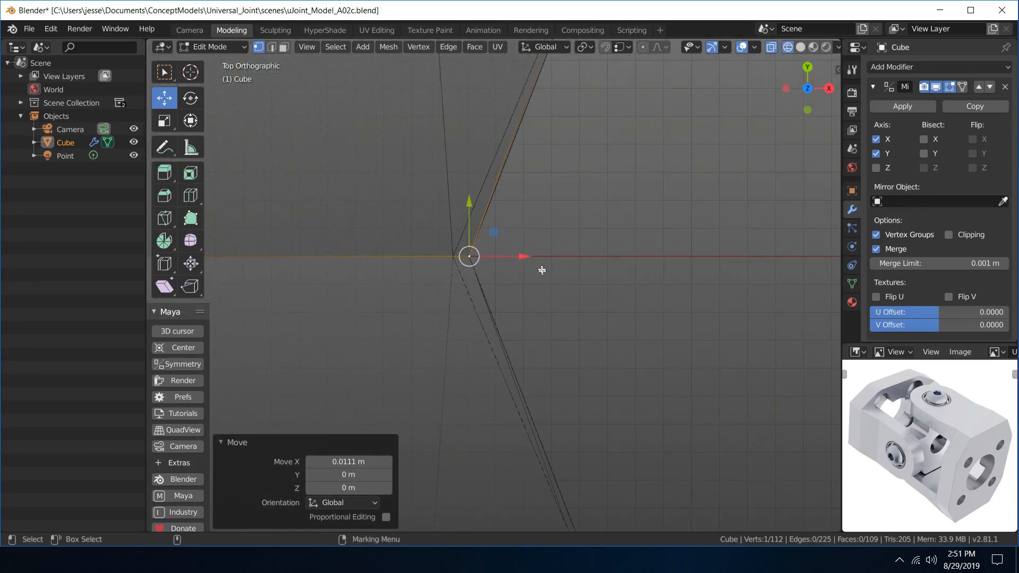
left_click_drag(523, 256, 503, 257)
key("ctrl+z")
scroll(609, 223, "down", 4)
scroll(609, 223, "up", 4)
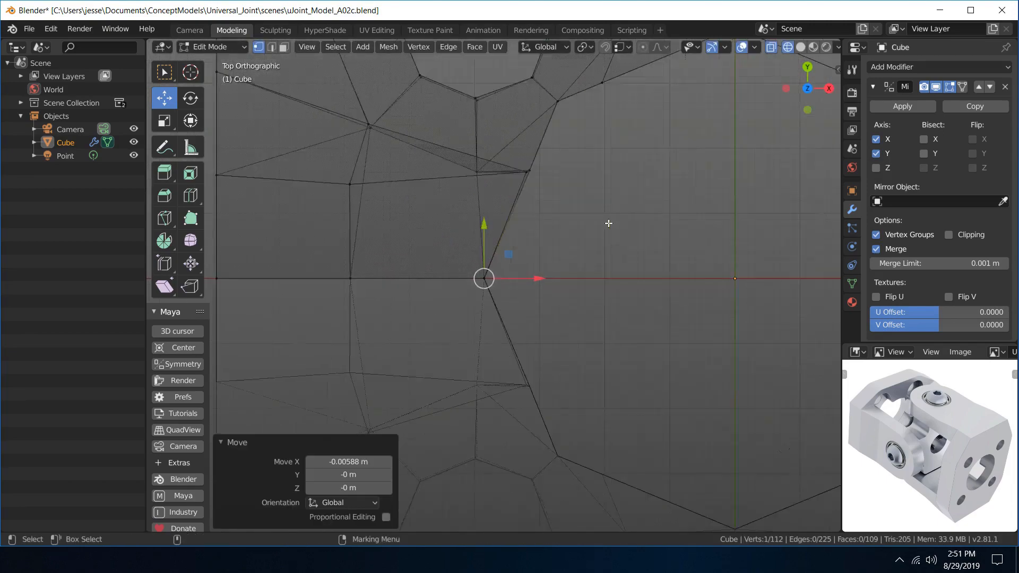
- Shift the next rim vertex up the hole's edge slightly toward negative X and -0.00197 m along Y, onto the vertices beneath it
middle_click_drag(608, 224, 402, 343, "shift")
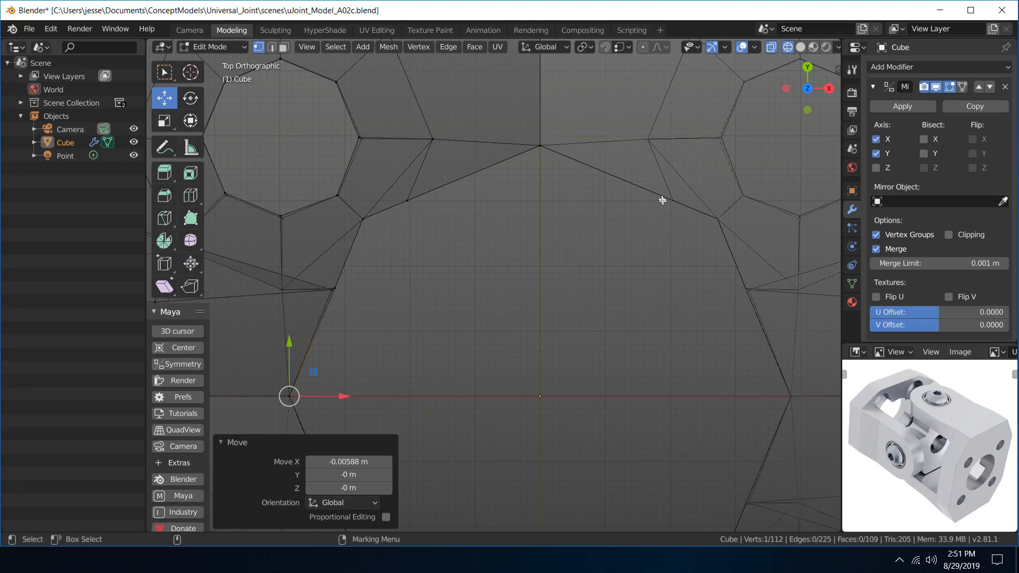
scroll(389, 321, "up", 4)
scroll(366, 287, "down", 4)
middle_click_drag(396, 289, 547, 187, "shift")
scroll(556, 264, "up", 4)
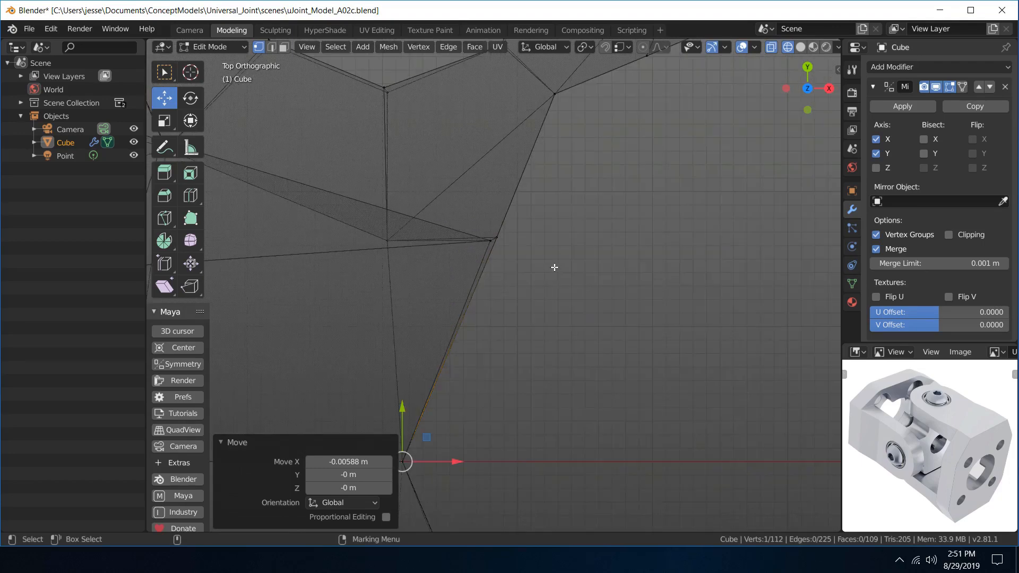
left_click(496, 236)
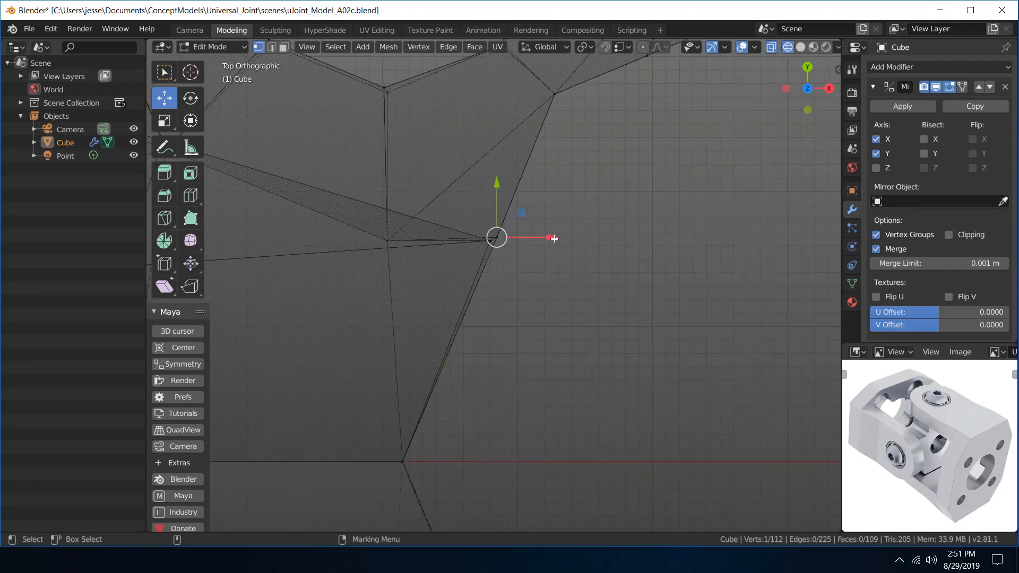
left_click_drag(554, 239, 546, 234)
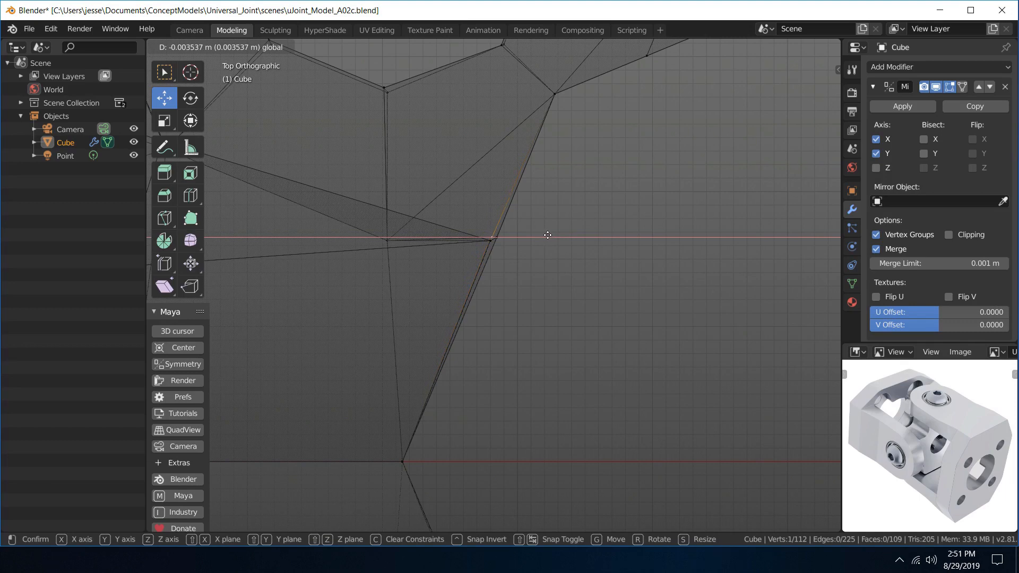
left_click_drag(549, 236, 549, 236)
left_click_drag(492, 194, 493, 194)
key("f")
- Fine-tune that rim vertex by nudging it toward negative X and -0.000485 m along Y
scroll(520, 249, "up", 11)
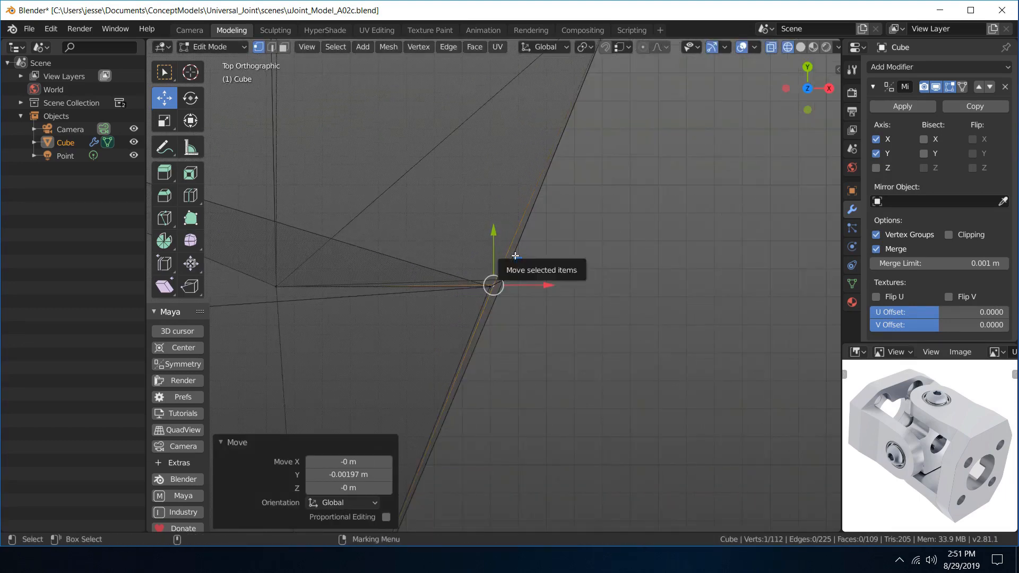
left_click_drag(540, 283, 529, 284)
left_click_drag(480, 236, 480, 240)
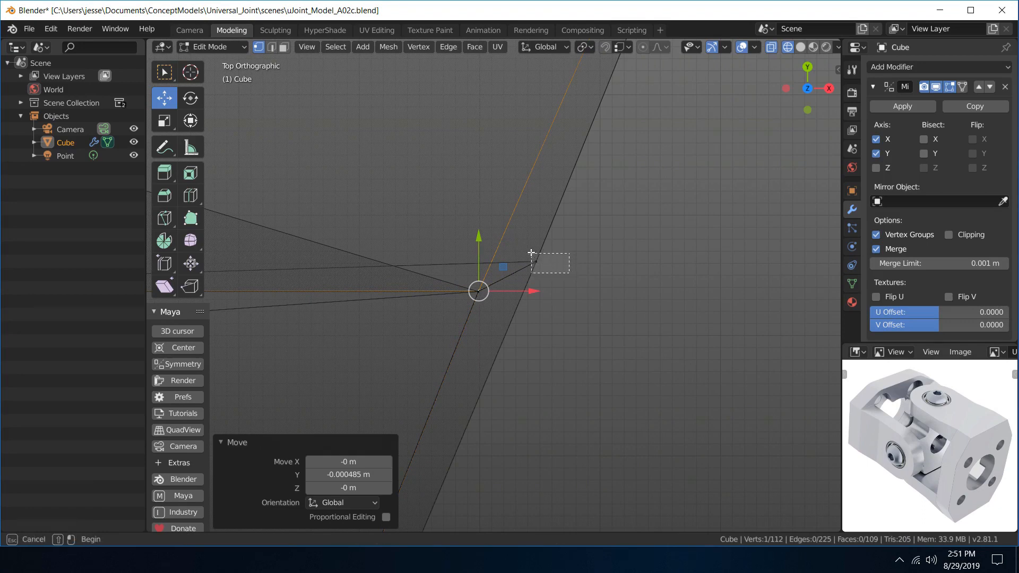
- Move the neighbouring offset rim vertex -0.00436 m along X and -0.00251 m along Y, and nudge it into alignment with the adjacent vertex
left_click(535, 261)
left_click_drag(586, 260, 529, 259)
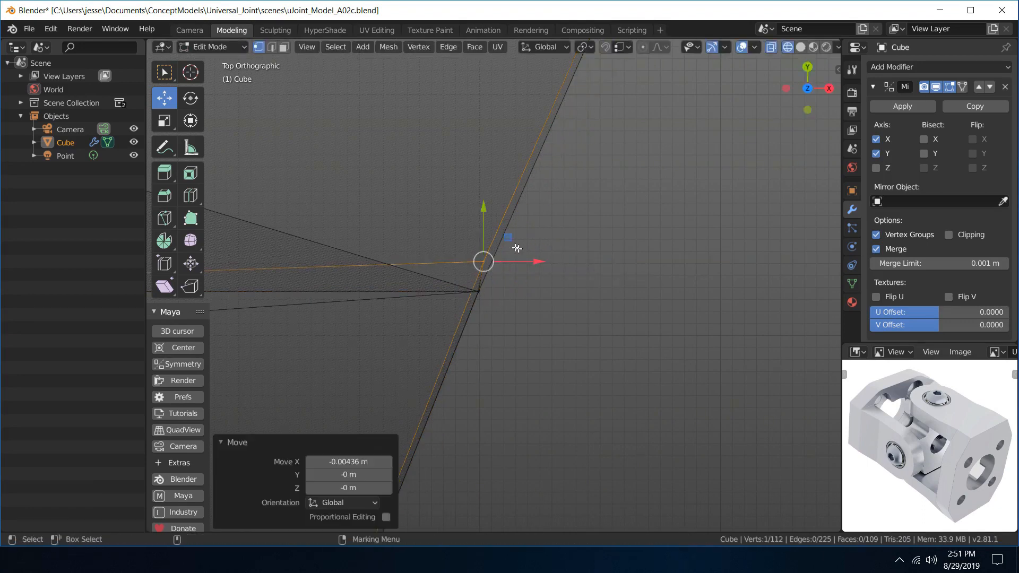
left_click_drag(483, 213, 484, 243)
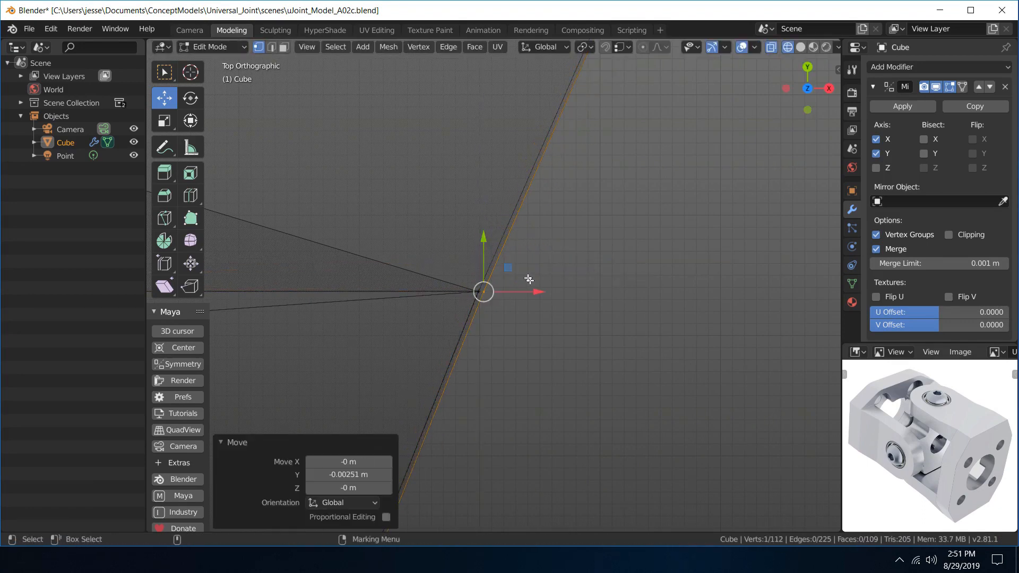
left_click_drag(536, 291, 530, 287)
left_click_drag(475, 243, 481, 241)
scroll(546, 270, "down", 1)
scroll(547, 269, "down", 4)
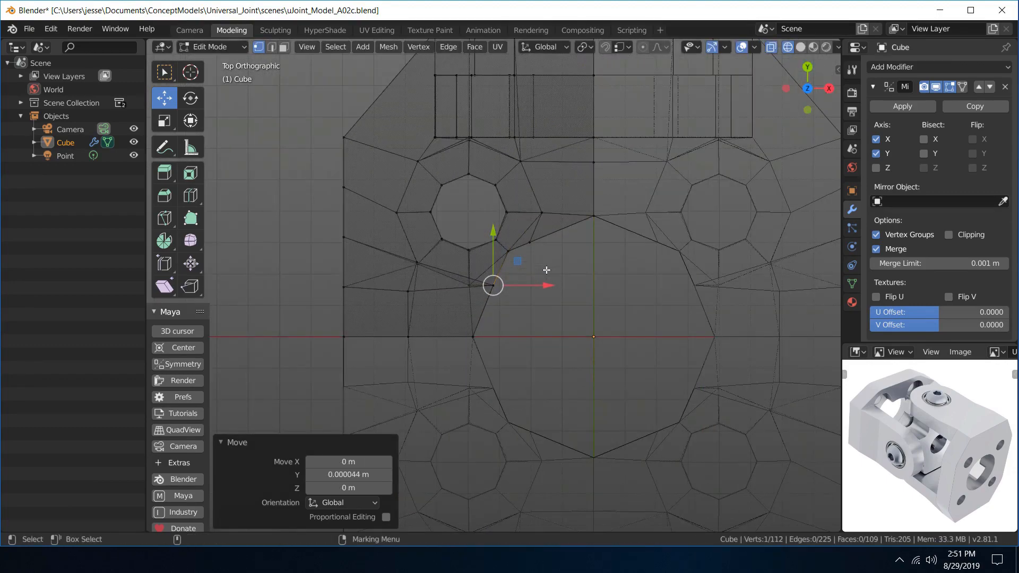
- Select the three overlapping rim vertices together and move them 0.00244 m along X to even out the hole's outline
scroll(536, 282, "up", 5)
key("b")
left_click_drag(536, 308, 466, 232)
scroll(578, 307, "up", 5)
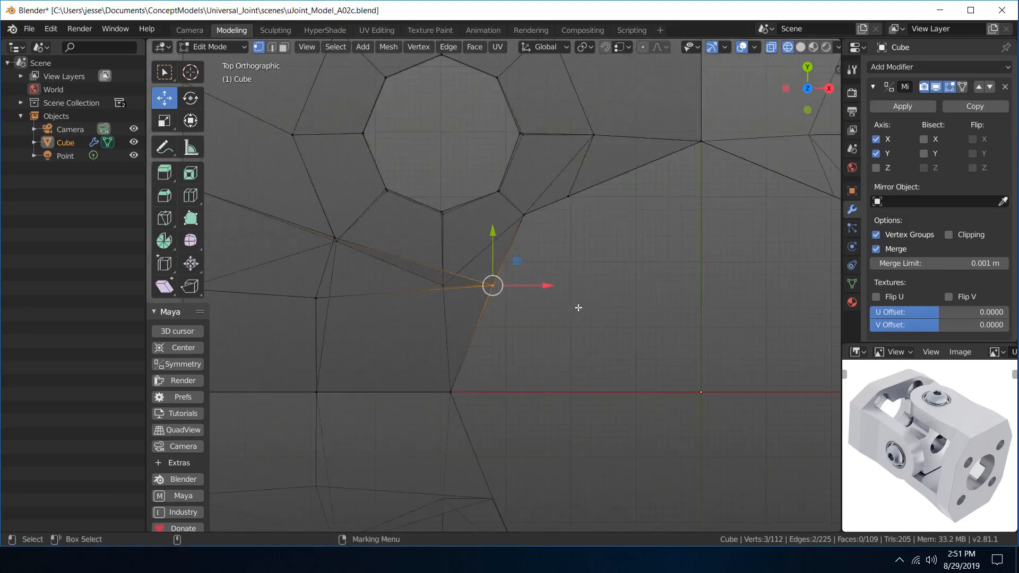
scroll(533, 287, "down", 5)
left_click_drag(533, 287, 539, 284)
scroll(597, 316, "down", 3)
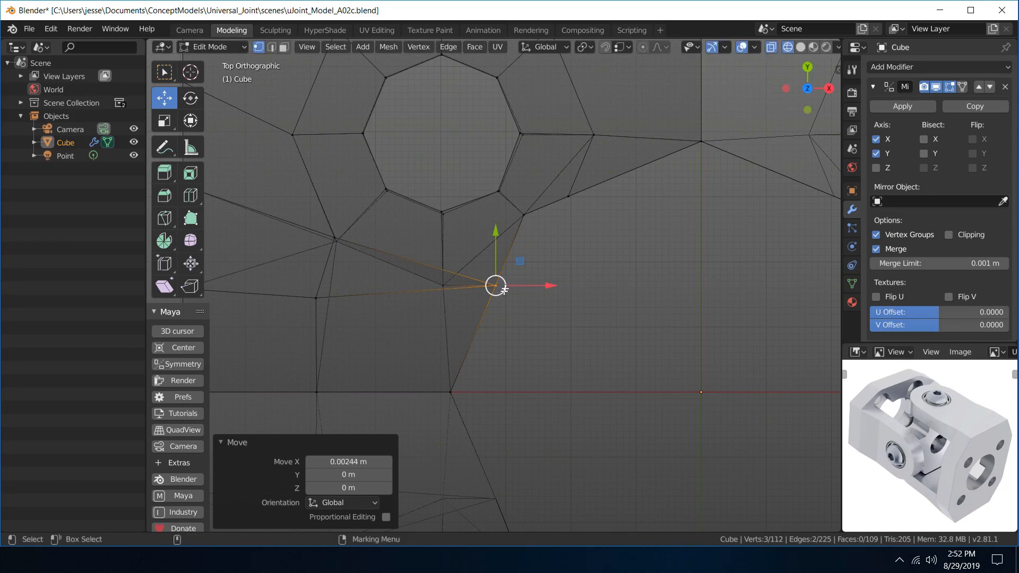
- Clear the selection and return to object mode in a solid-shaded perspective view
key("q")
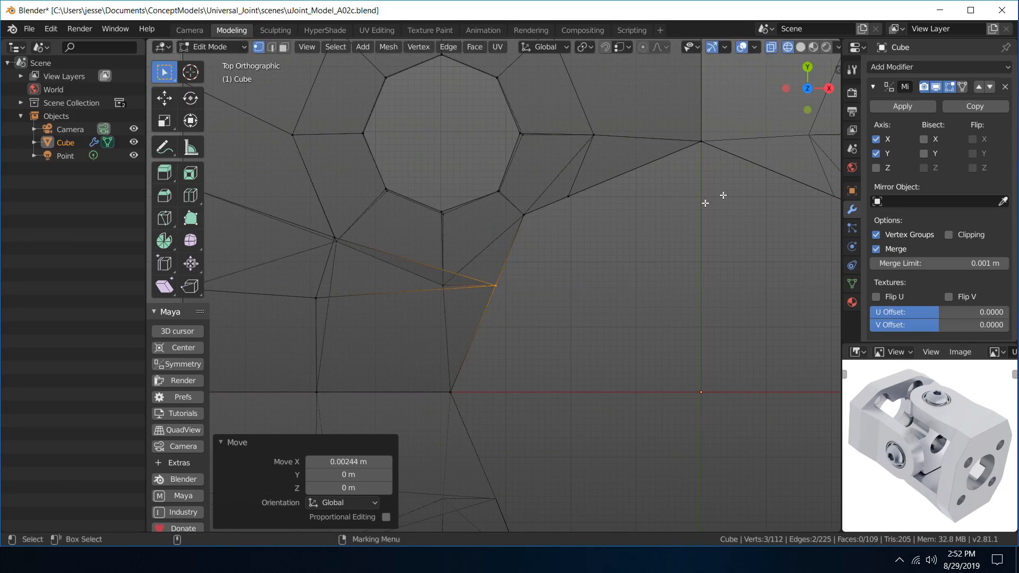
left_click(764, 138)
left_click(800, 48)
key("space")
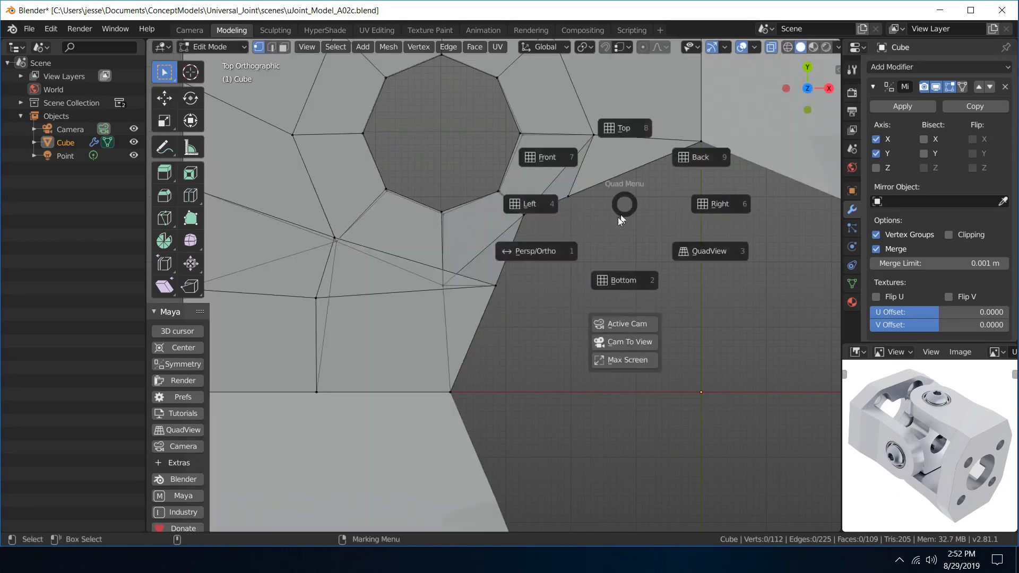
left_click(545, 247)
middle_click_drag(550, 252, 450, 226)
right_click_drag(464, 234, 528, 192)
left_click(424, 167)
- Inspect the whole yoke from the other side and save the current file
scroll(423, 166, "down", 4)
left_click_drag(422, 167, 653, 168, "alt")
middle_click_drag(652, 165, 650, 180)
scroll(651, 181, "up", 5)
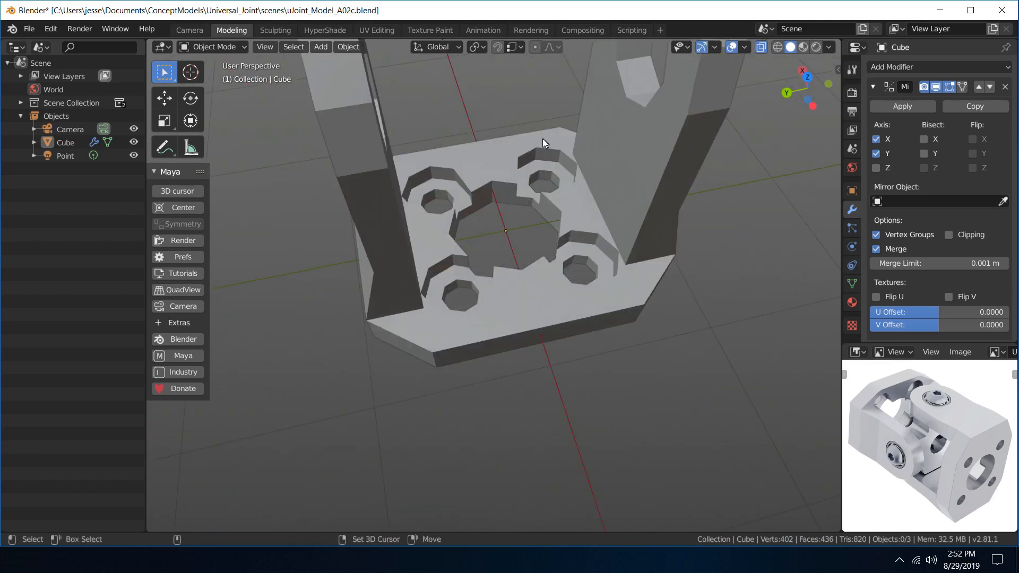
middle_click_drag(542, 139, 537, 250, "shift")
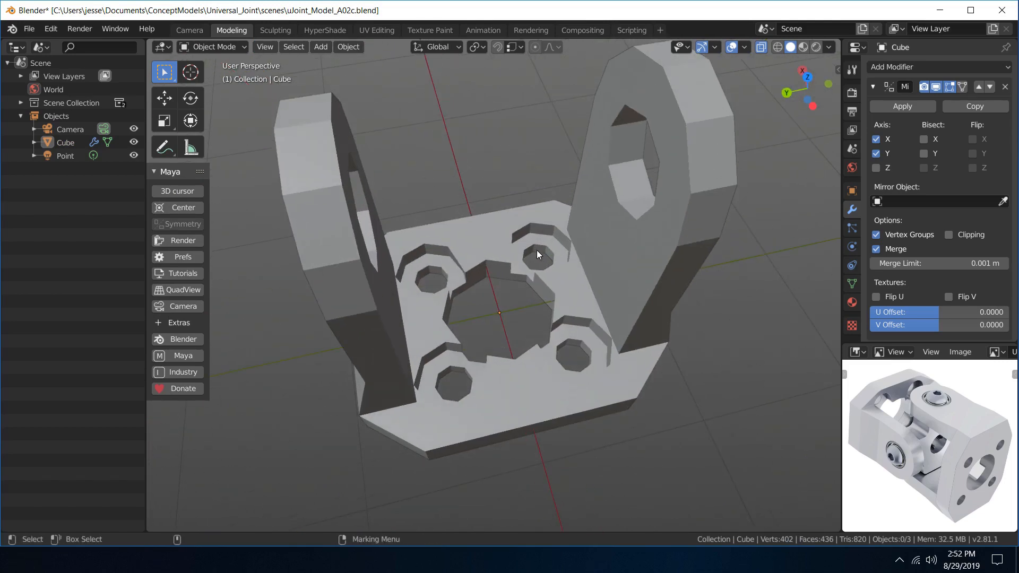
key("ctrl+s")
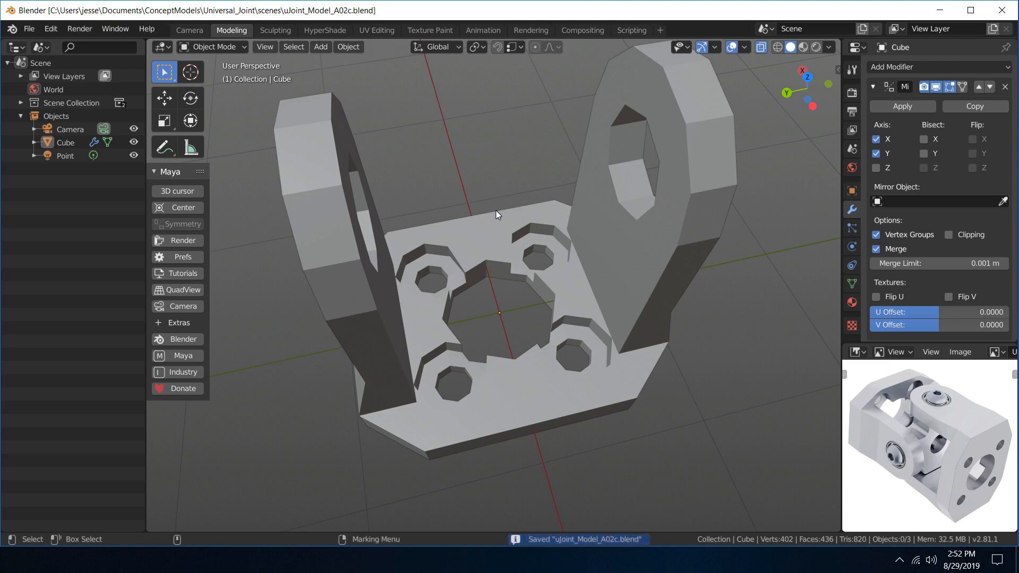
- Save a new version of the scene as uJoint_Model_A03.blend
left_click(32, 29)
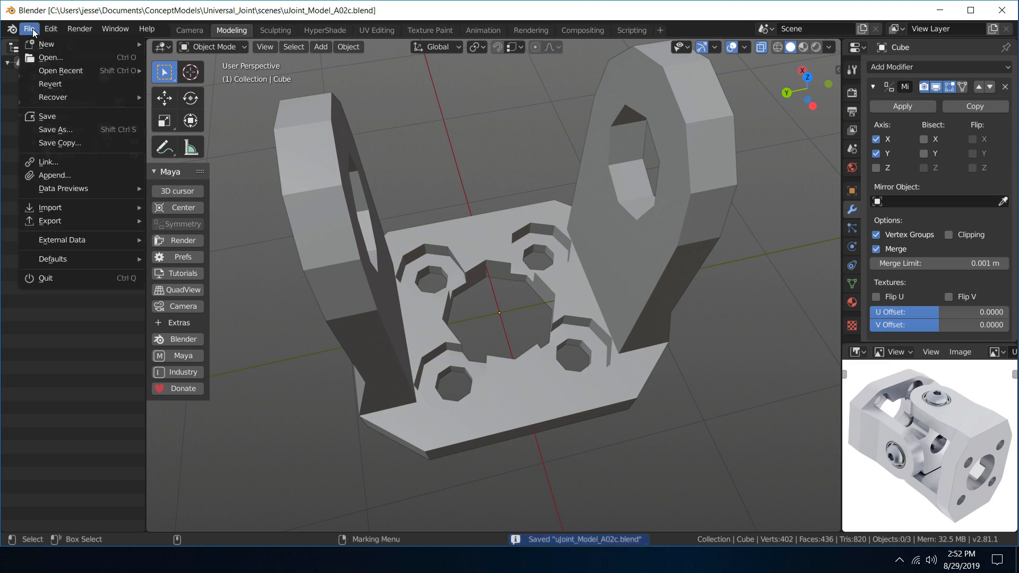
left_click(95, 117)
left_click(227, 78)
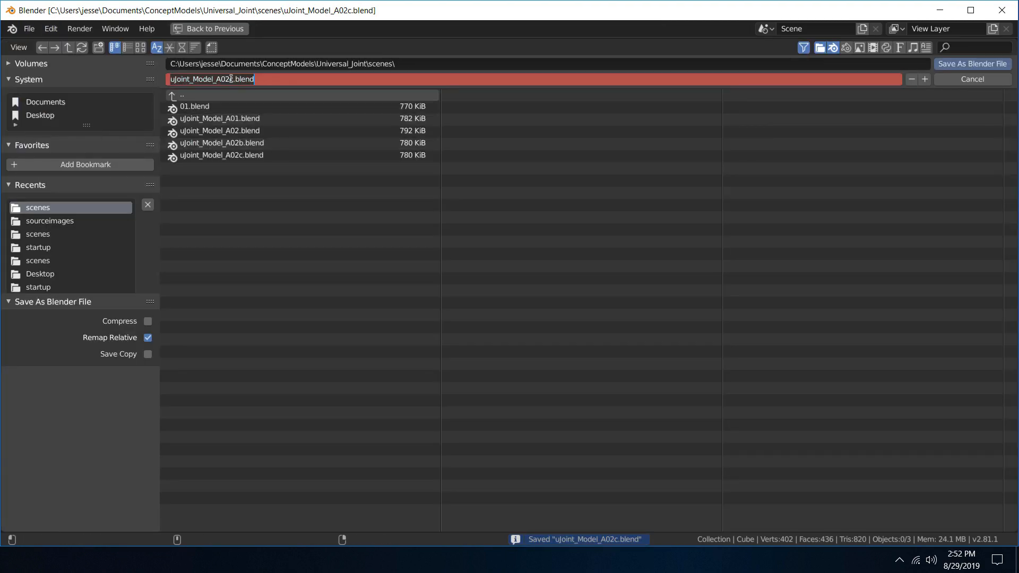
left_click(234, 79)
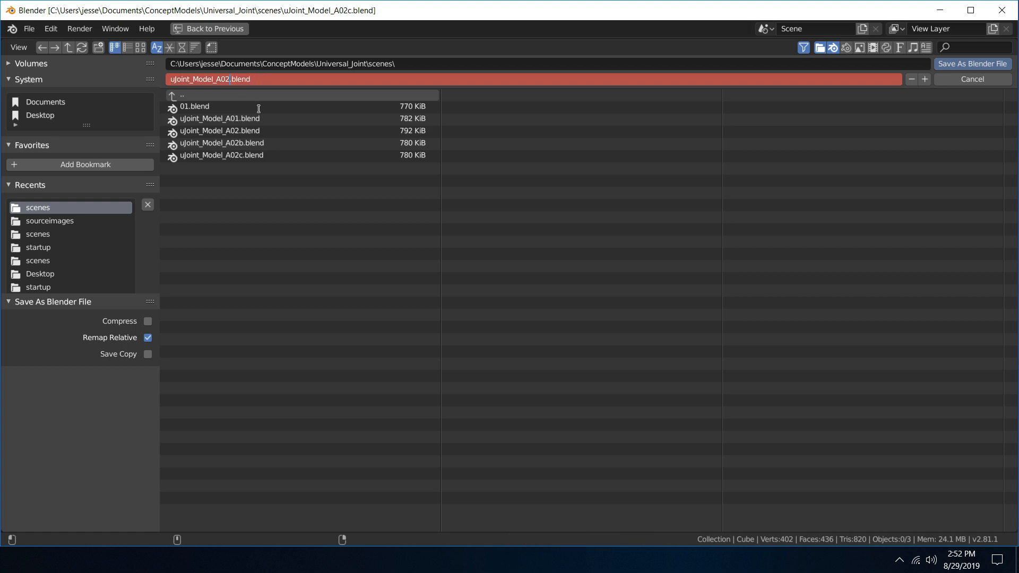
key("Return")
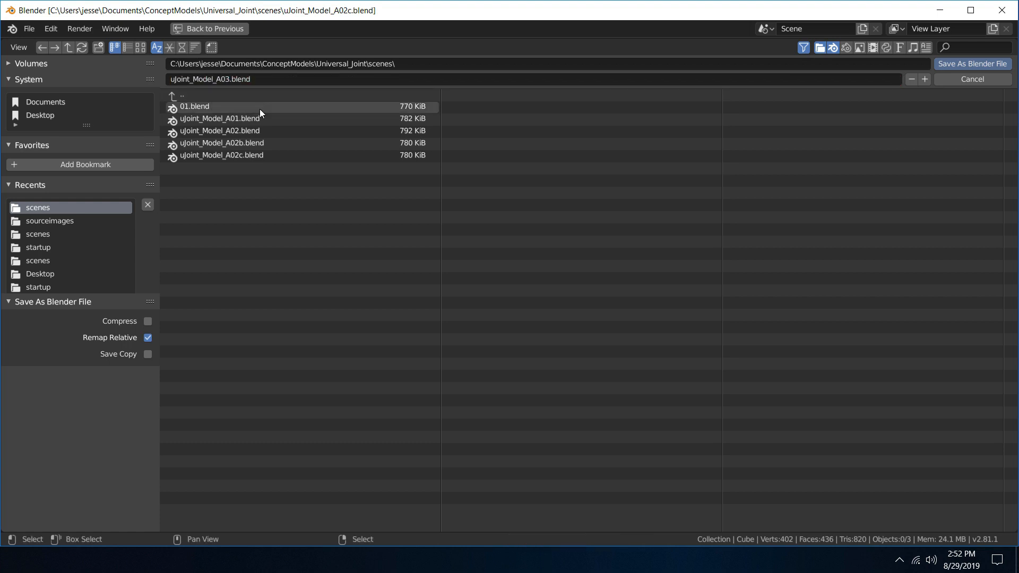
left_click(939, 65)
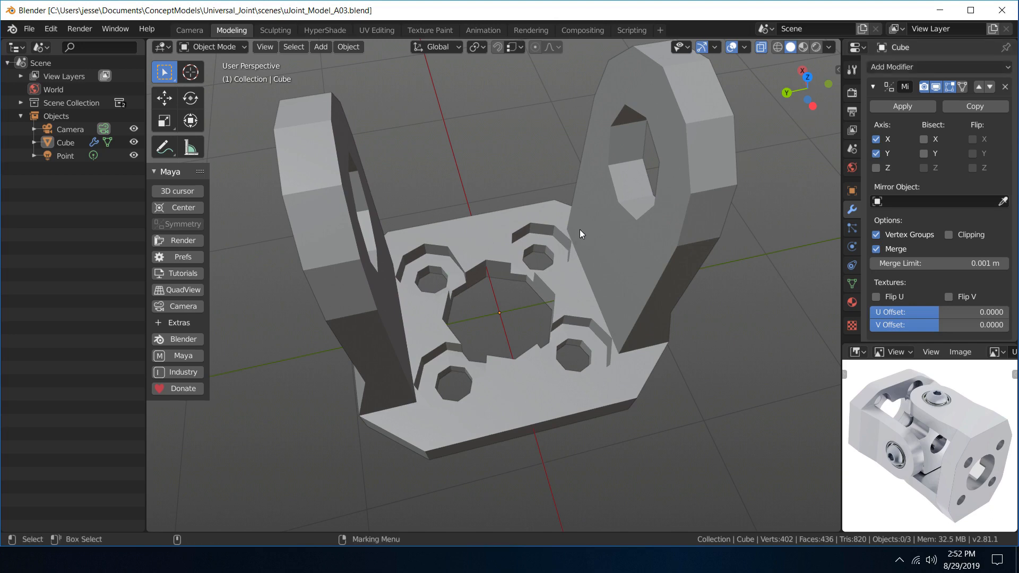
- Apply the cube's Mirror modifier and save the file
left_click(890, 108)
left_click(508, 234)
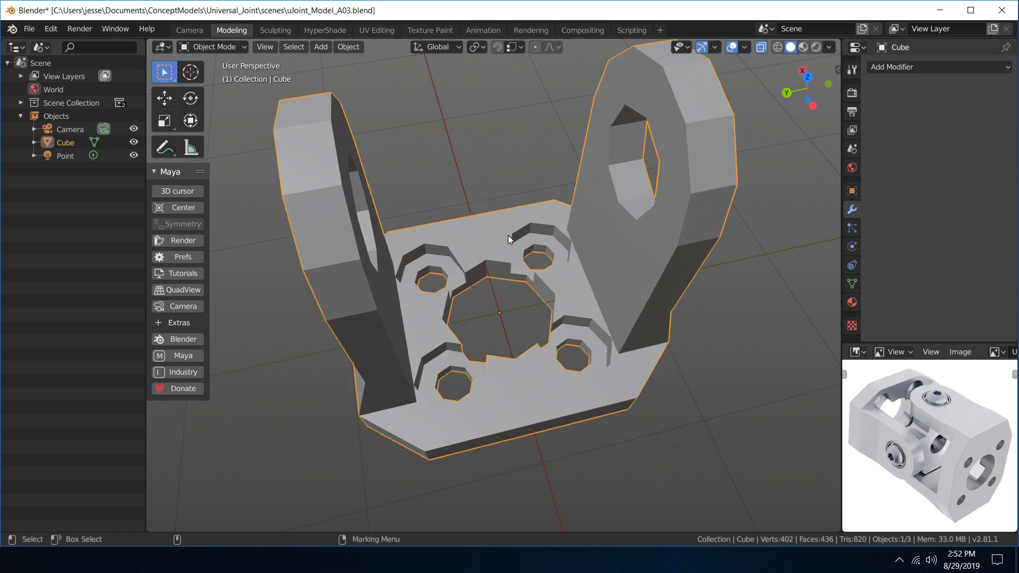
scroll(419, 202, "down", 4)
middle_click_drag(429, 223, 712, 221)
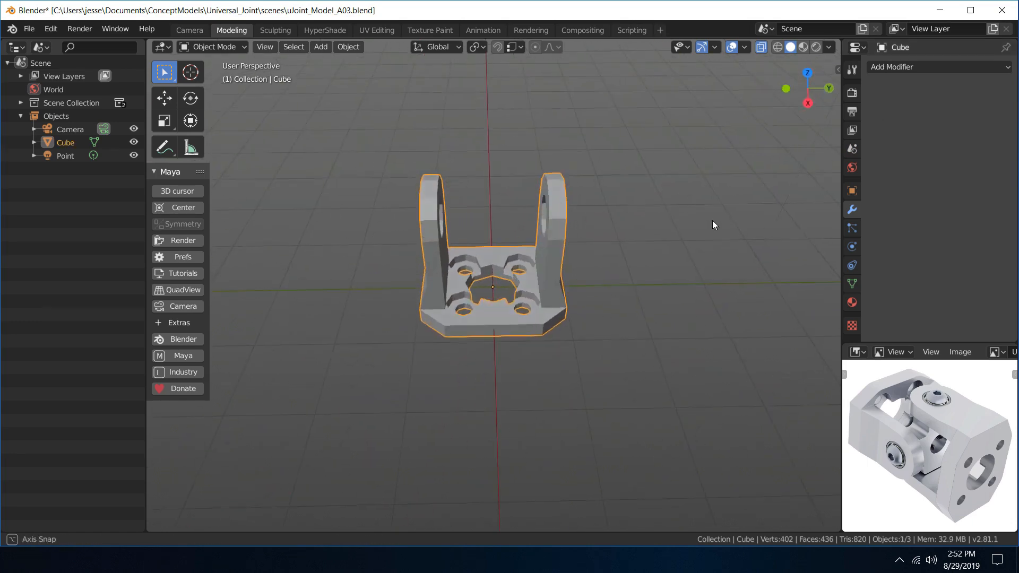
scroll(527, 245, "up", 4)
middle_click_drag(503, 333, 588, 345)
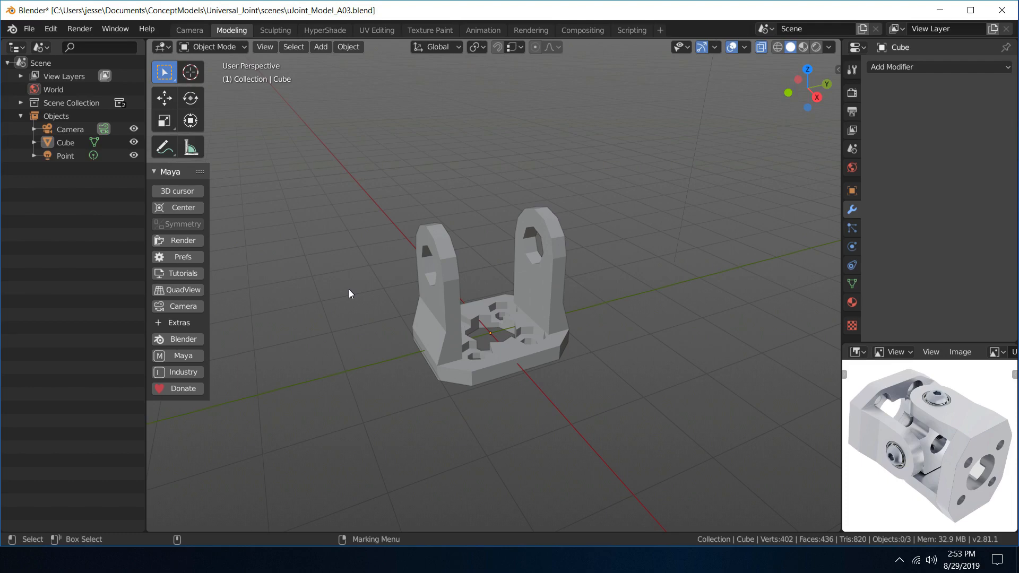
key("ctrl+s")
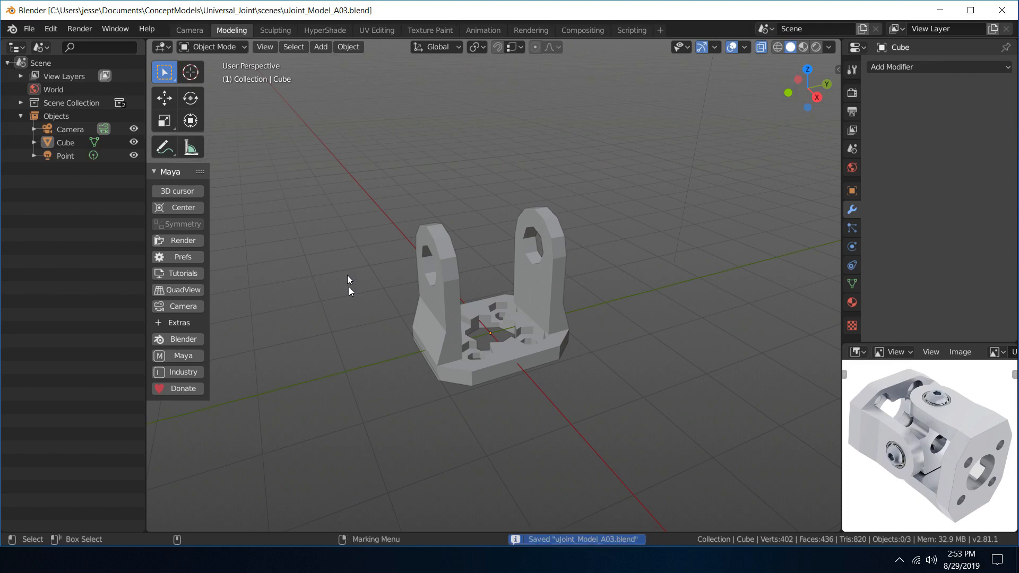
- Add a Subdivision Surface modifier to the yoke with render and viewport subdivisions set to 3
left_click(552, 272)
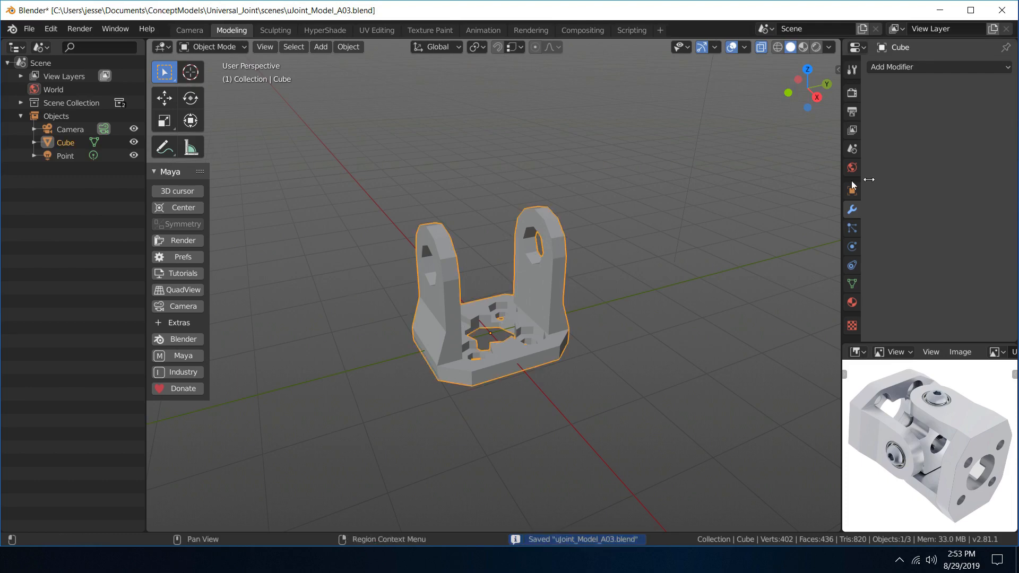
left_click(908, 65)
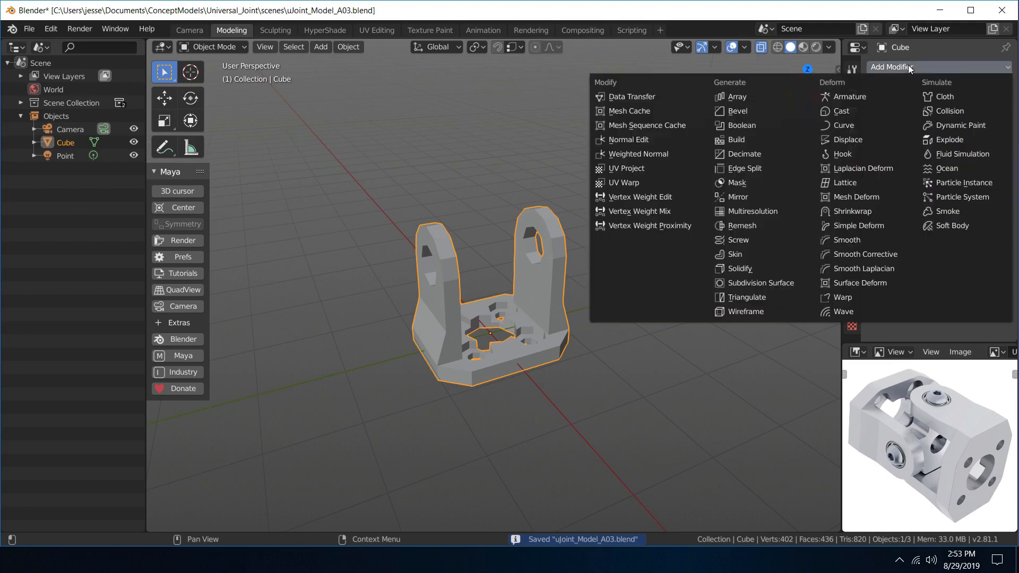
left_click(794, 285)
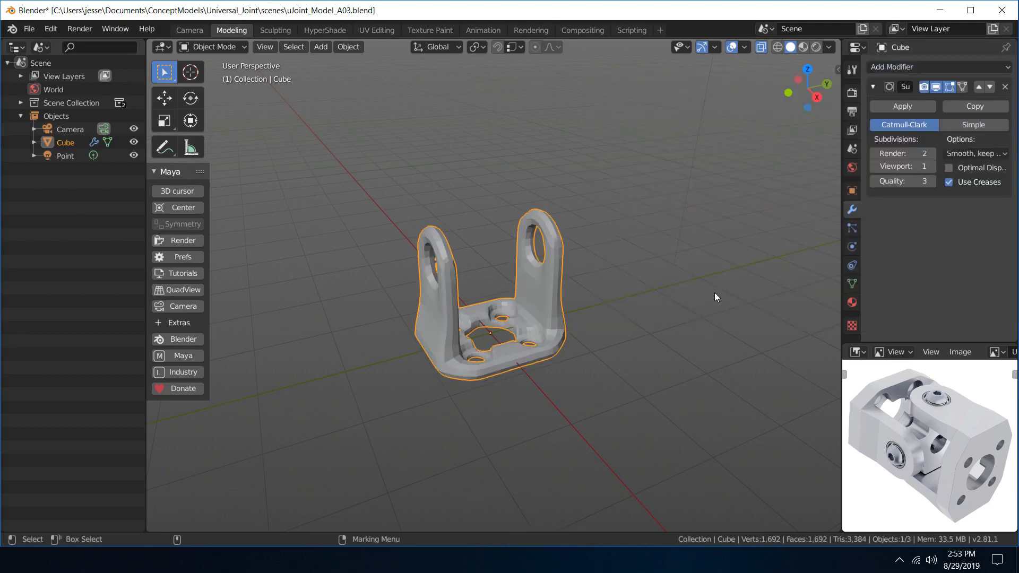
left_click(932, 154)
left_click(933, 167)
left_click(933, 167)
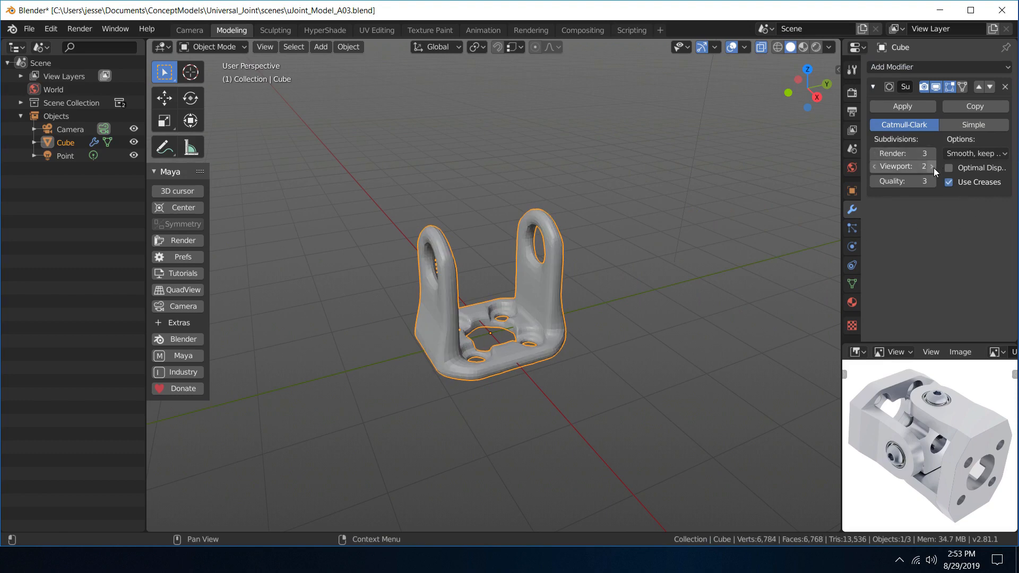
left_click(626, 330)
scroll(621, 319, "up", 5)
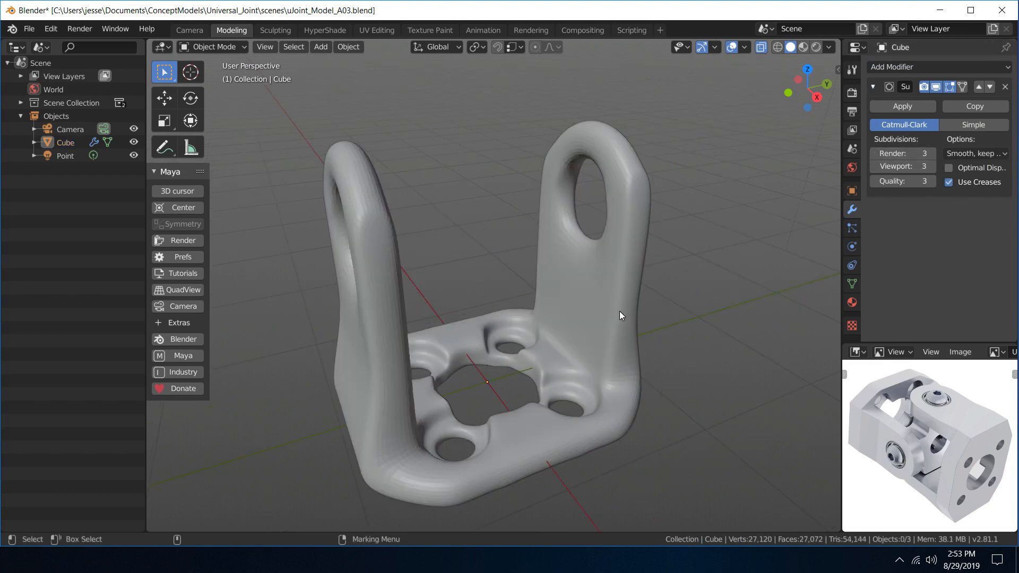
- Shade the yoke smooth and inspect the underside of its base around the central hole
left_click(587, 312)
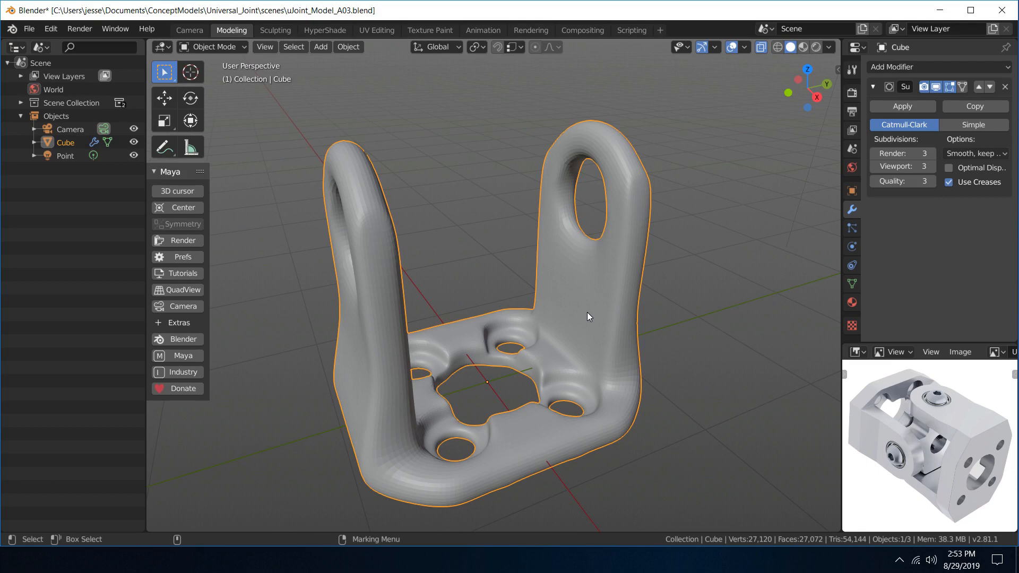
key("space")
right_click(581, 310)
left_click(584, 383)
left_click(474, 250)
middle_click_drag(509, 250, 602, 223)
middle_click_drag(670, 263, 496, 111)
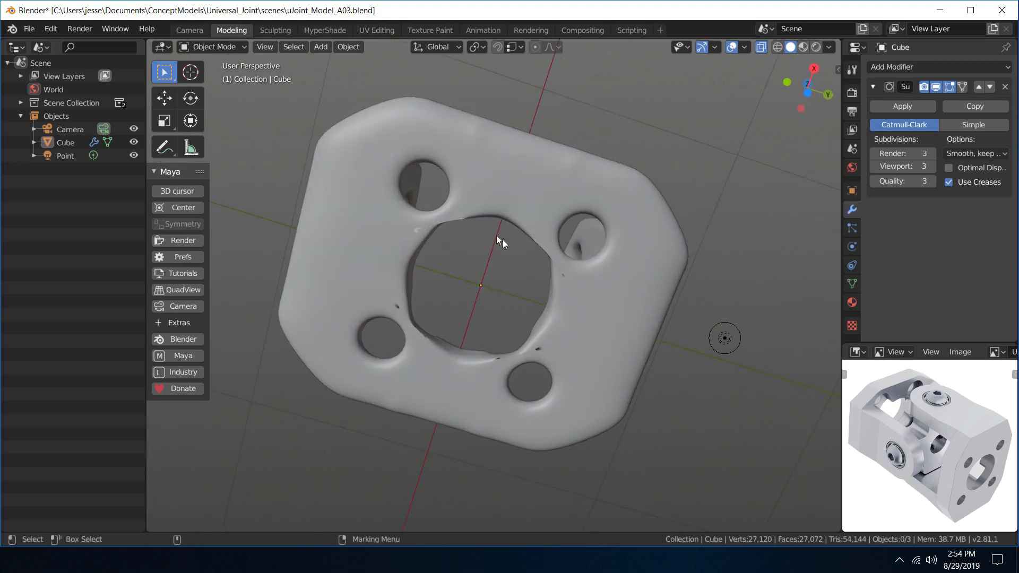
middle_click_drag(502, 240, 579, 59)
scroll(388, 393, "up", 4)
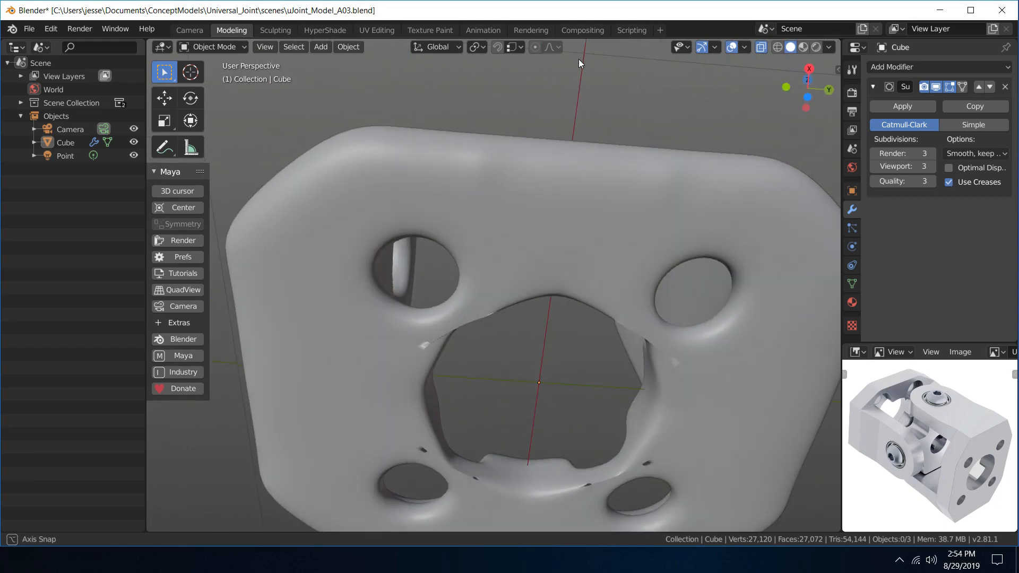
- Remove the Subdivision Surface modifier and return the yoke to flat shading
left_click(1005, 88)
middle_click_drag(523, 304, 511, 237)
scroll(453, 273, "up", 4)
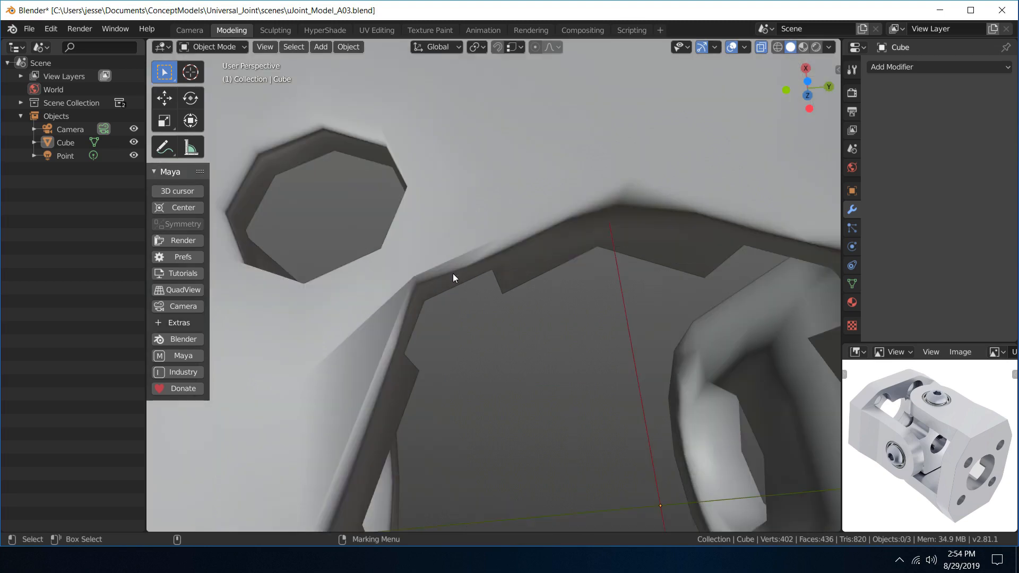
mouse_move(453, 273)
middle_mouse_down()
mouse_move(411, 263)
mouse_move(391, 225)
mouse_move(400, 213)
mouse_move(495, 277)
mouse_move(439, 268)
middle_mouse_up()
left_click(438, 267)
right_click(438, 267)
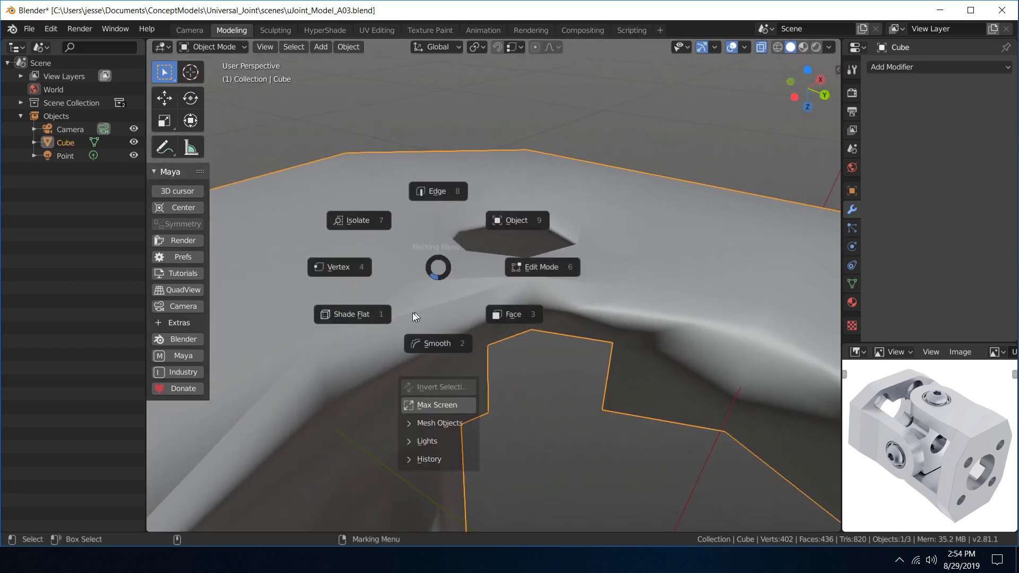
left_click(386, 311)
middle_click_drag(431, 284, 412, 326)
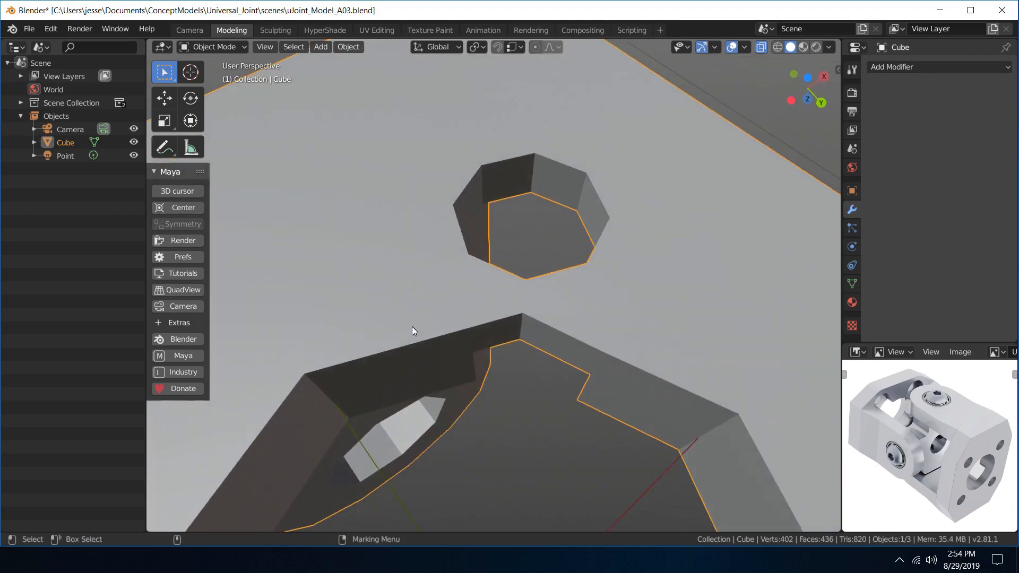
- Enter edit mode, select the narrow face between the central hole and a bolt hole, and switch to vertex selection
right_click(412, 326)
left_click(486, 373)
middle_click_drag(484, 364, 420, 298)
scroll(430, 317, "up", 3)
left_click(424, 274)
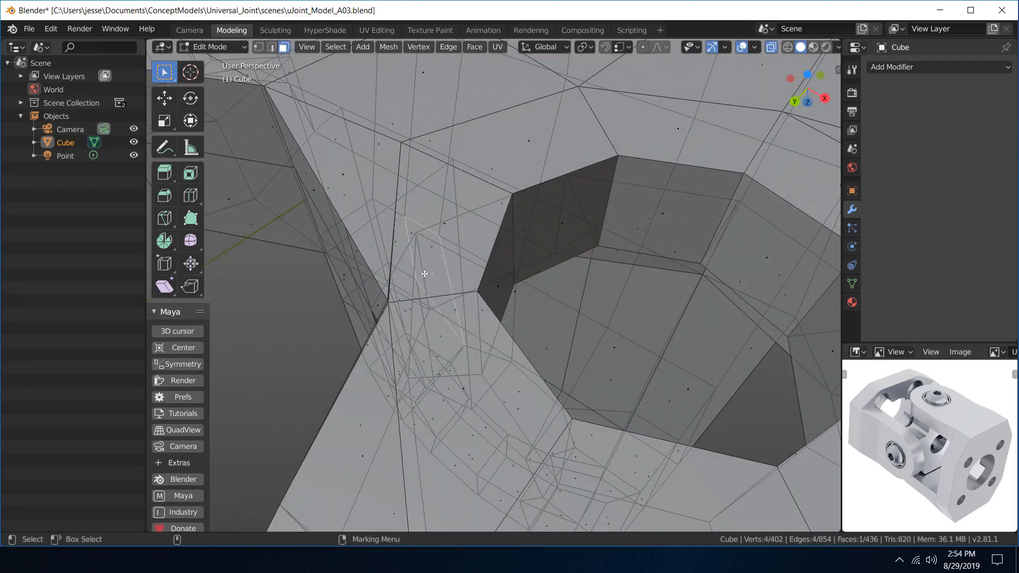
left_click(445, 224)
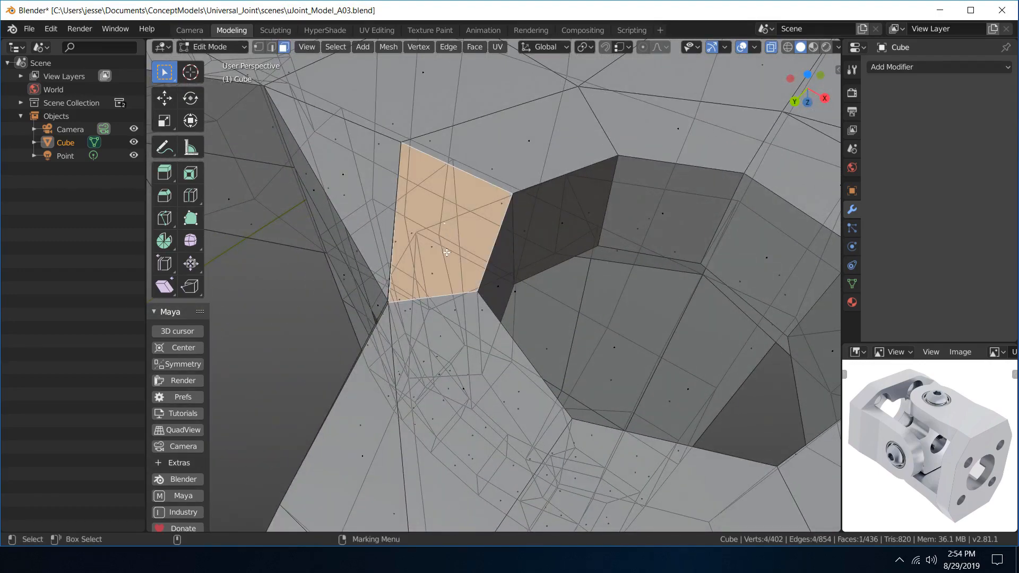
right_click_drag(448, 189, 436, 176)
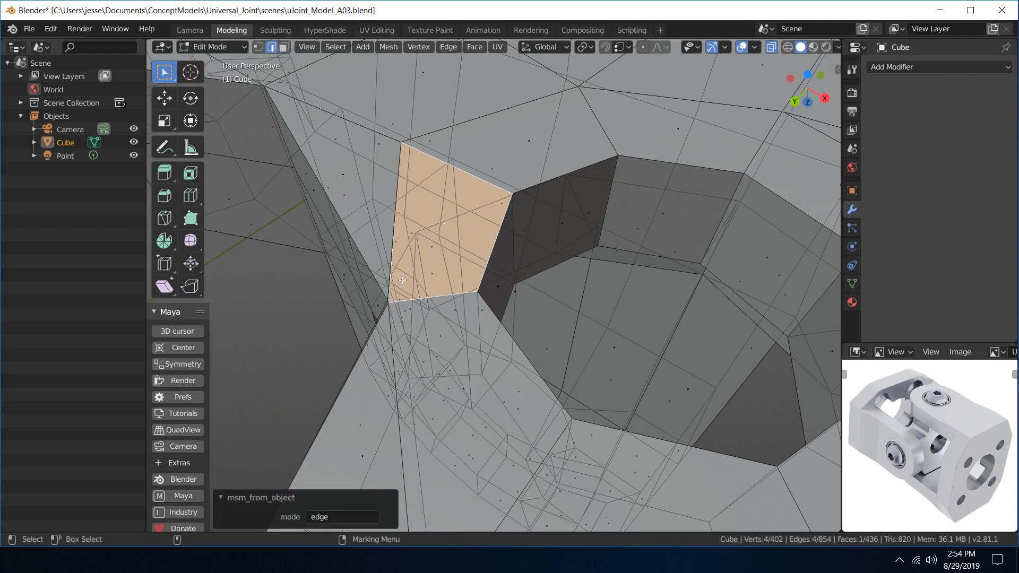
right_click_drag(402, 280, 371, 287)
- Merge the two nearly coincident vertices on the central hole's rim beside that bolt hole, using At Last
middle_click_drag(371, 288, 363, 251)
left_click(367, 252)
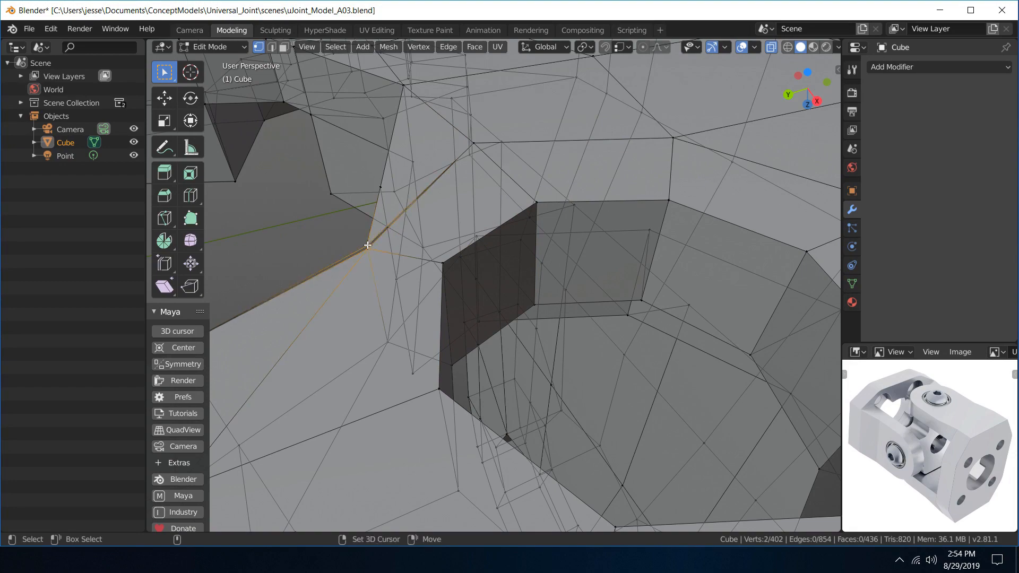
middle_click_drag(366, 244, 313, 170)
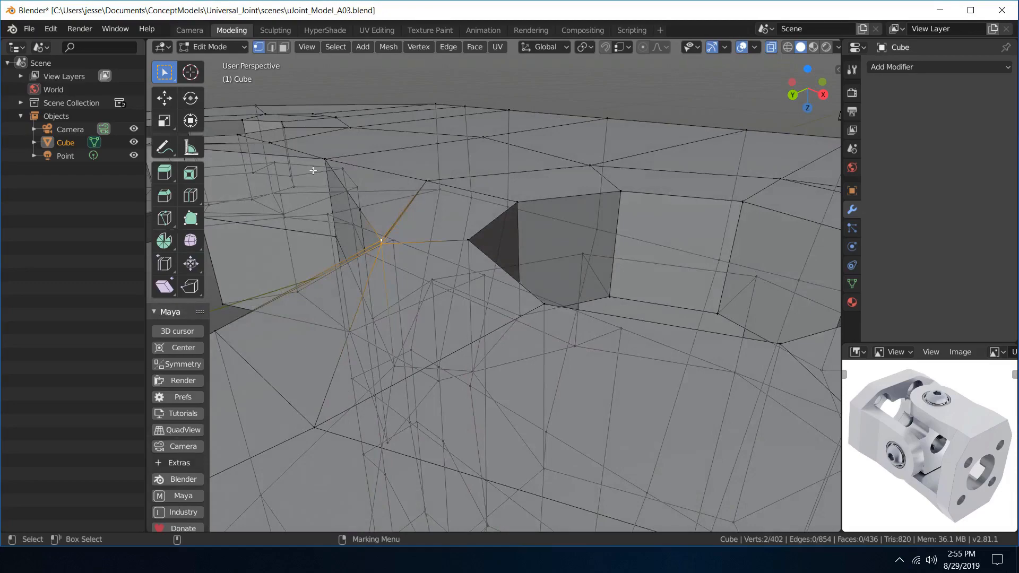
key("m")
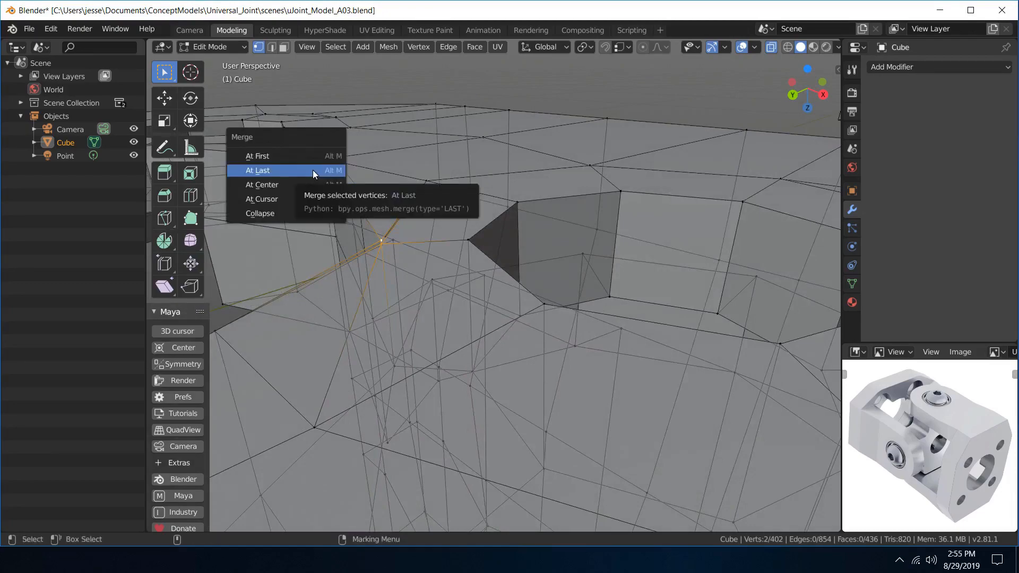
left_click(313, 170)
- Turn off X-Ray in the viewport shading so only the front surfaces of the base show
scroll(324, 195, "down", 3)
middle_click_drag(333, 195, 419, 208)
scroll(458, 274, "down", 1)
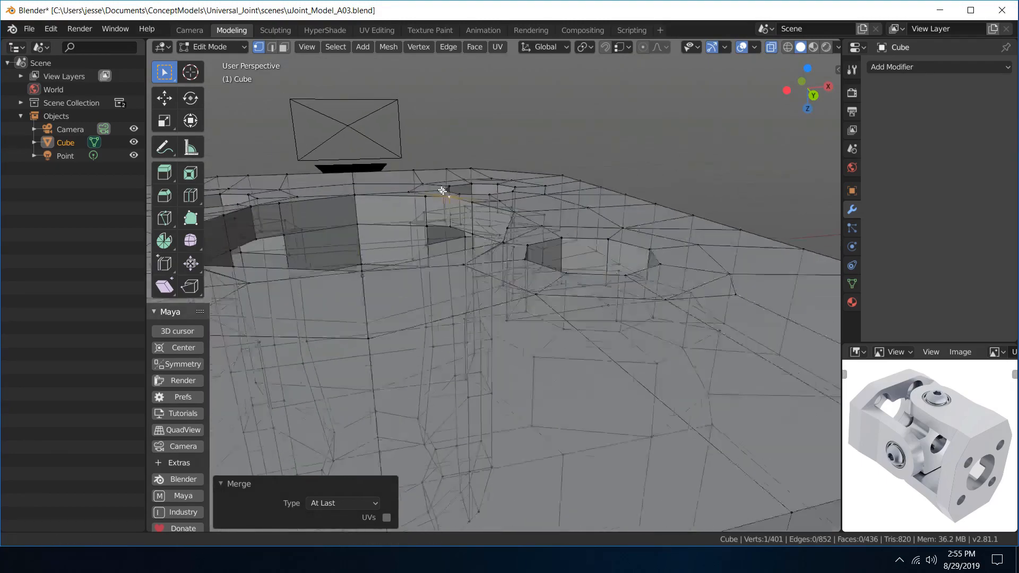
scroll(457, 234, "up", 3)
scroll(438, 214, "down", 3)
left_click_drag(425, 212, 409, 240, "alt")
left_click(837, 47)
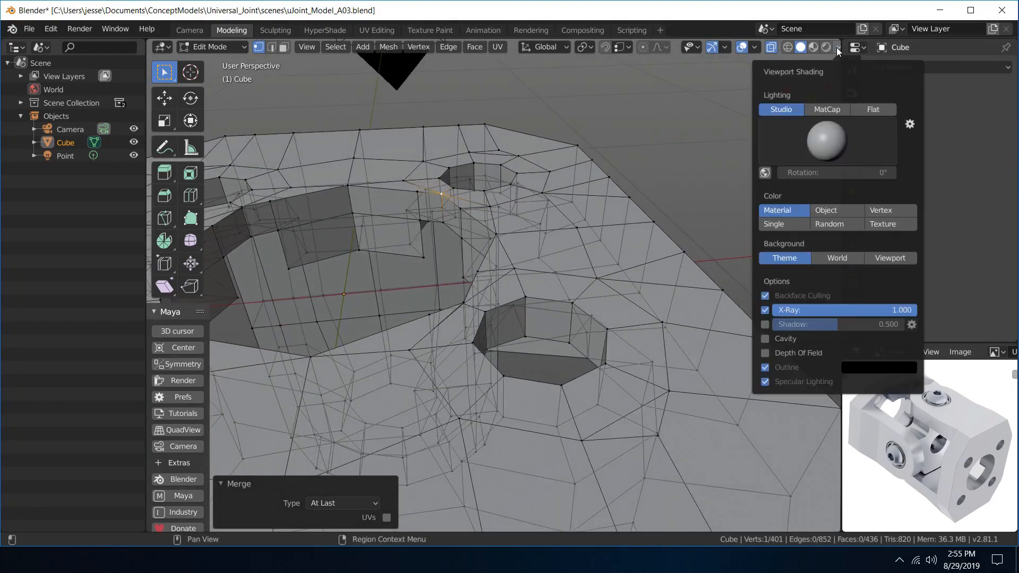
left_click(765, 309)
scroll(430, 267, "up", 5)
scroll(430, 268, "down", 5)
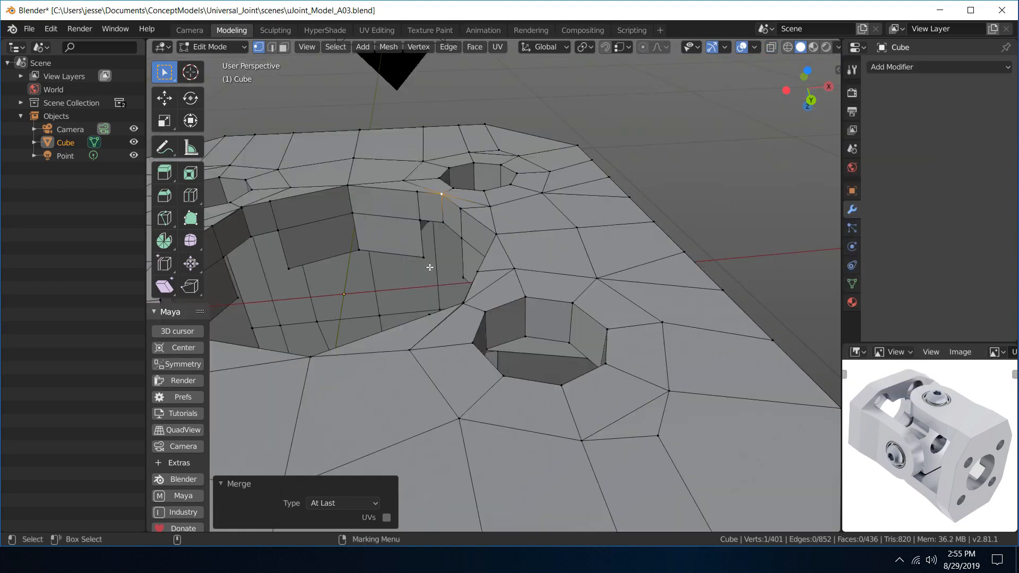
- Merge the split vertices at the open gap on a second corner of the central hole's rim, using At Last
scroll(447, 289, "up", 8)
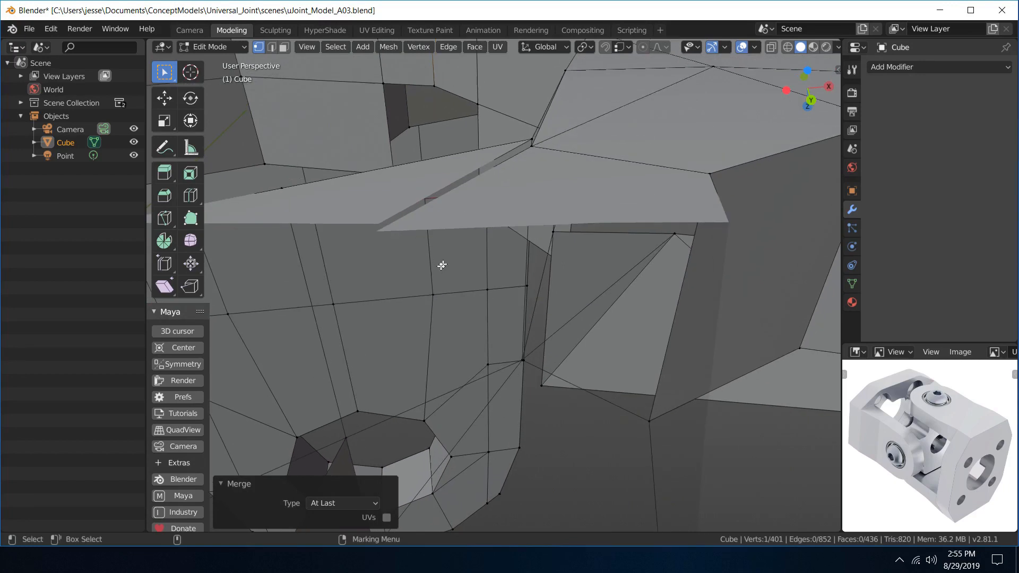
left_click(529, 150)
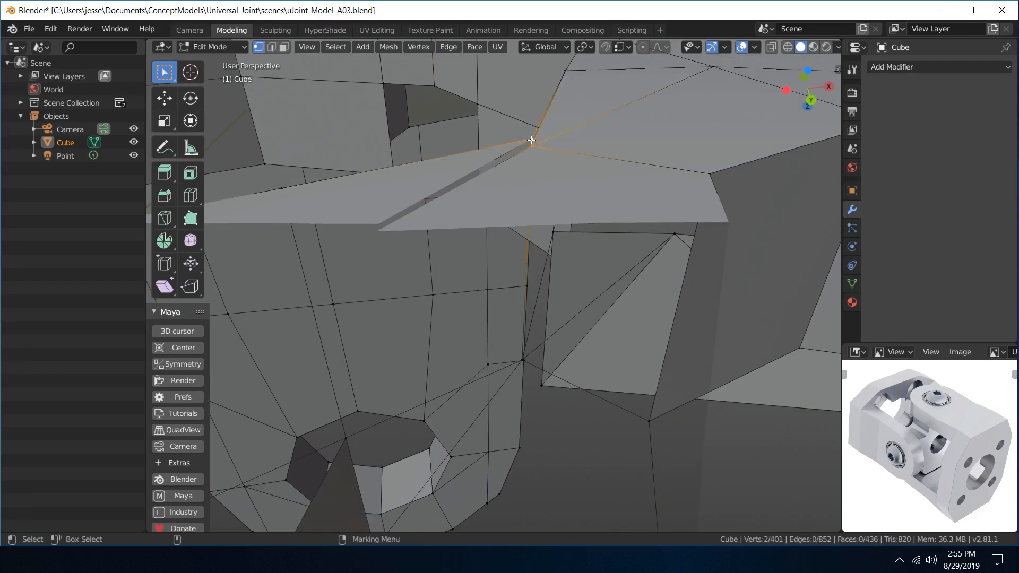
key("alt+m")
left_click(531, 140)
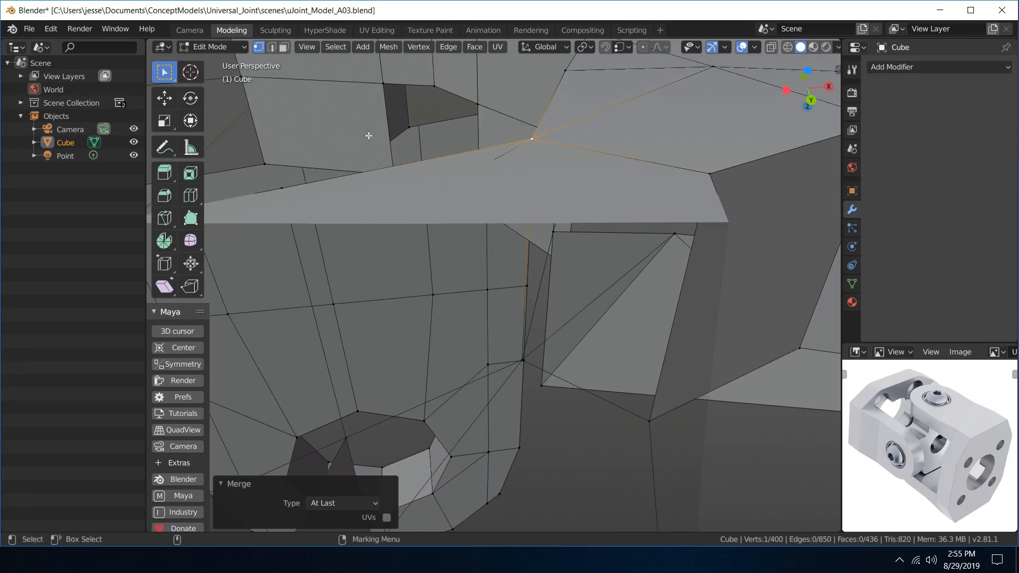
- Merge the doubled vertices on the central hole's third rim corner beside the next bolt hole, using At Last
scroll(367, 138, "down", 5)
middle_click_drag(337, 223, 465, 200, "shift")
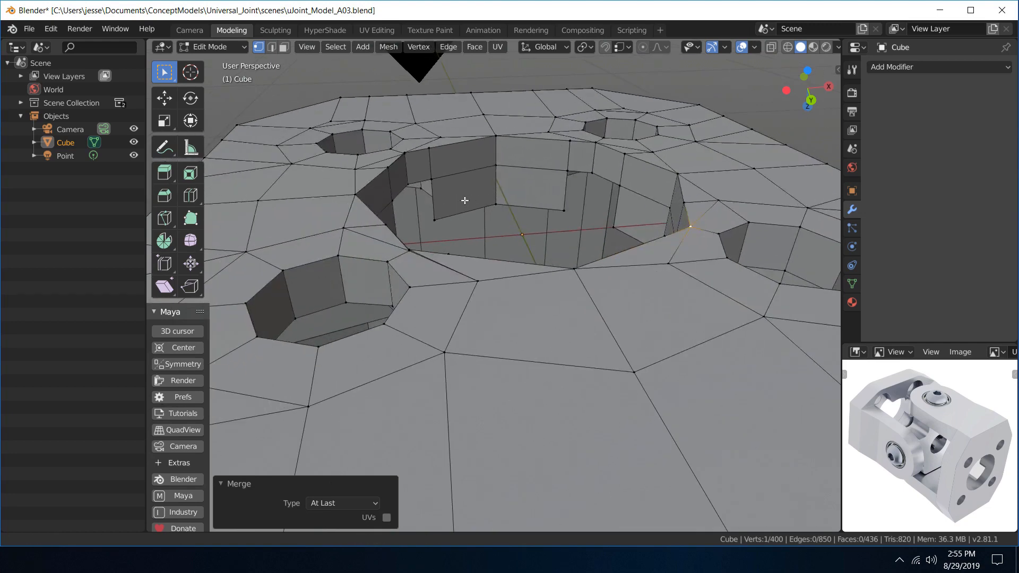
left_click(407, 253)
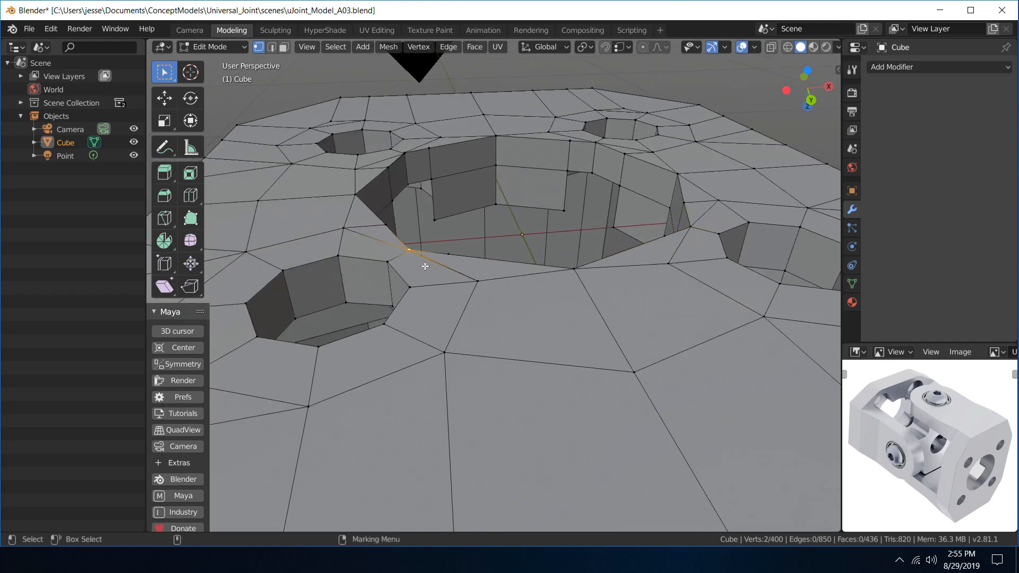
key("alt+m")
left_click(425, 266)
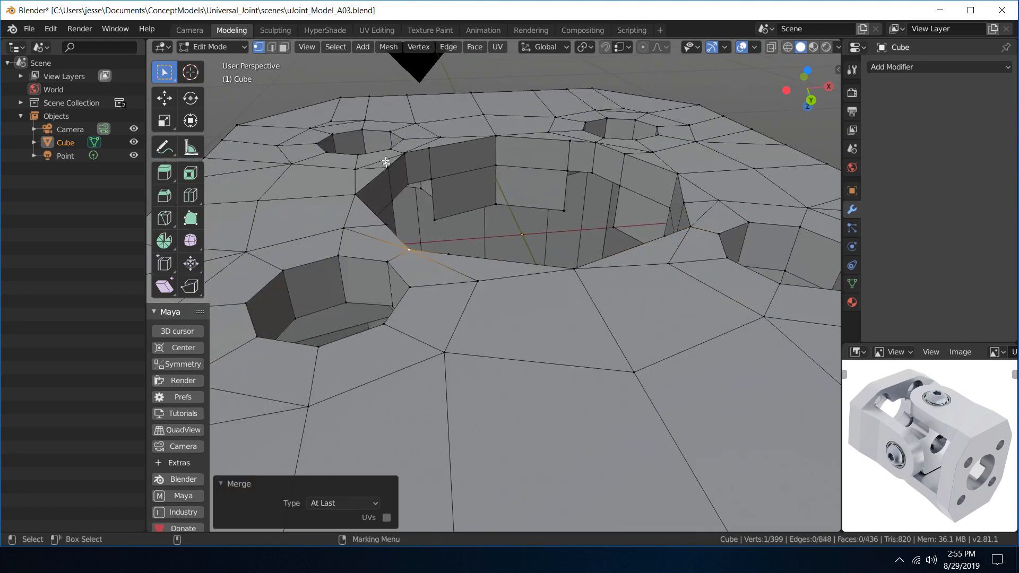
- Merge the remaining pair of doubled vertices on the central hole's fourth rim corner, using At Last
middle_click_drag(385, 163, 525, 216)
scroll(527, 220, "up", 5)
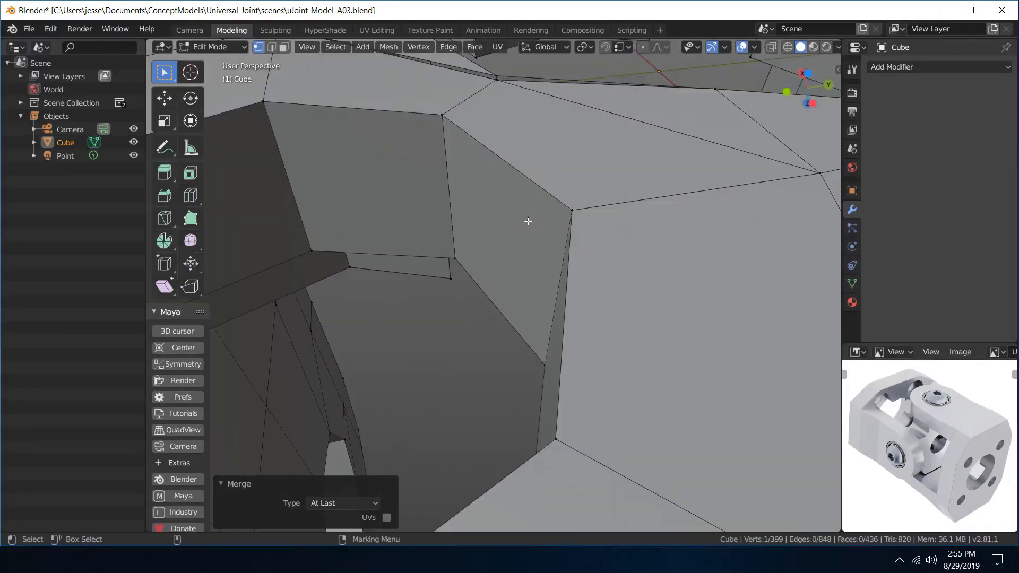
left_click(500, 80)
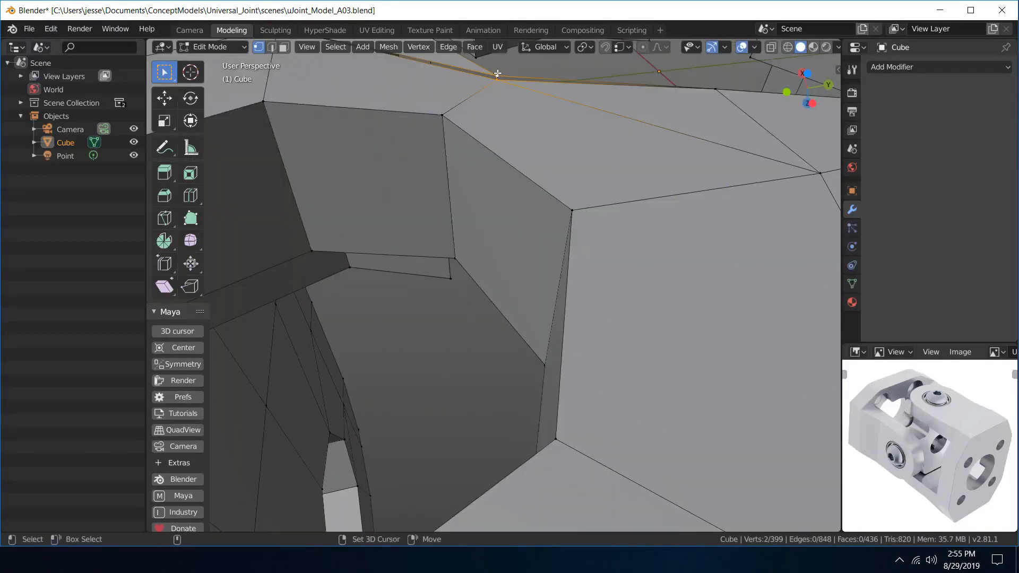
key("alt+m")
left_click(497, 72)
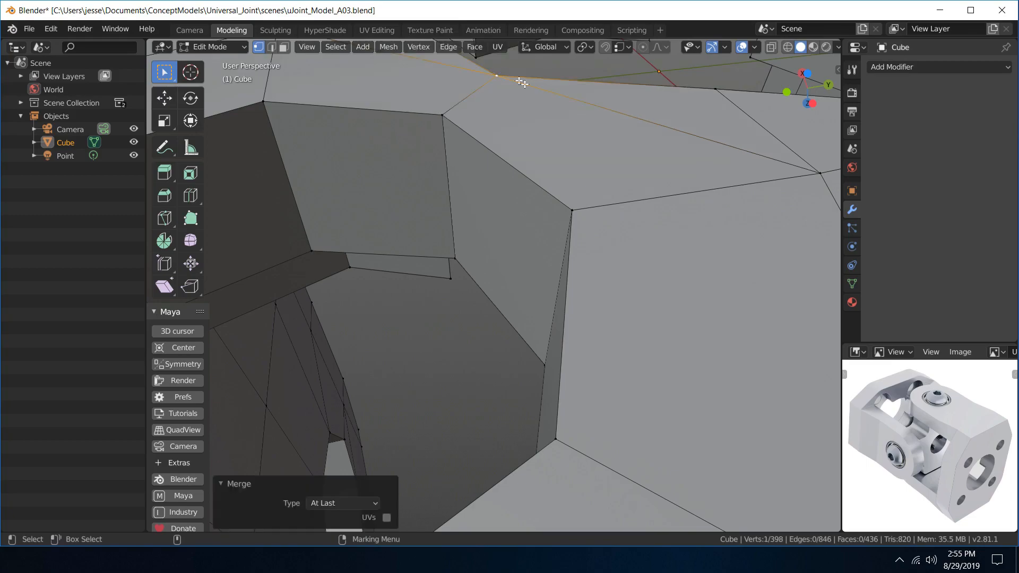
- Turn X-Ray back on in the viewport shading after viewing all the merged rim corners
middle_click_drag(498, 72, 599, 236)
scroll(557, 229, "down", 6)
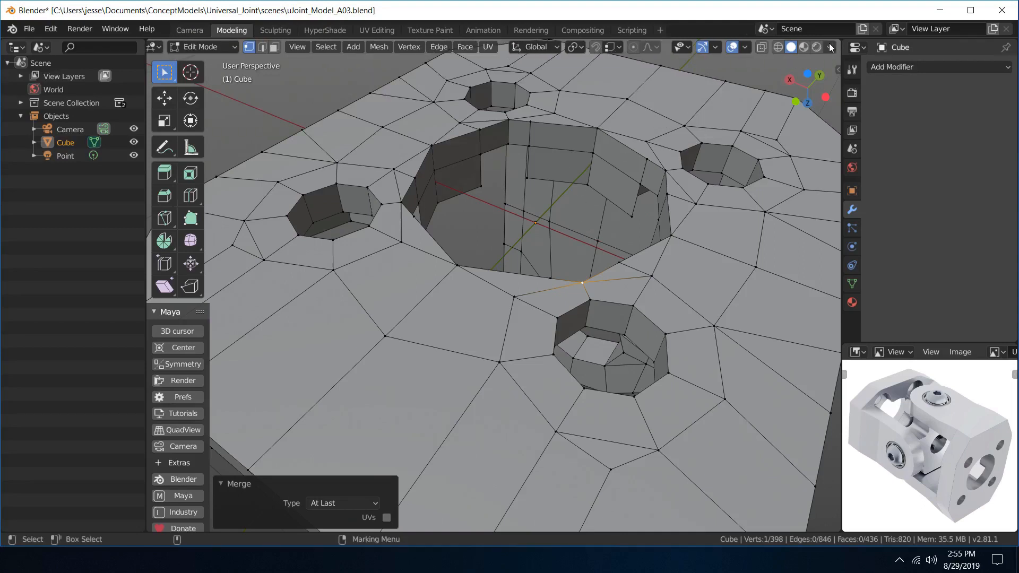
left_click(830, 48)
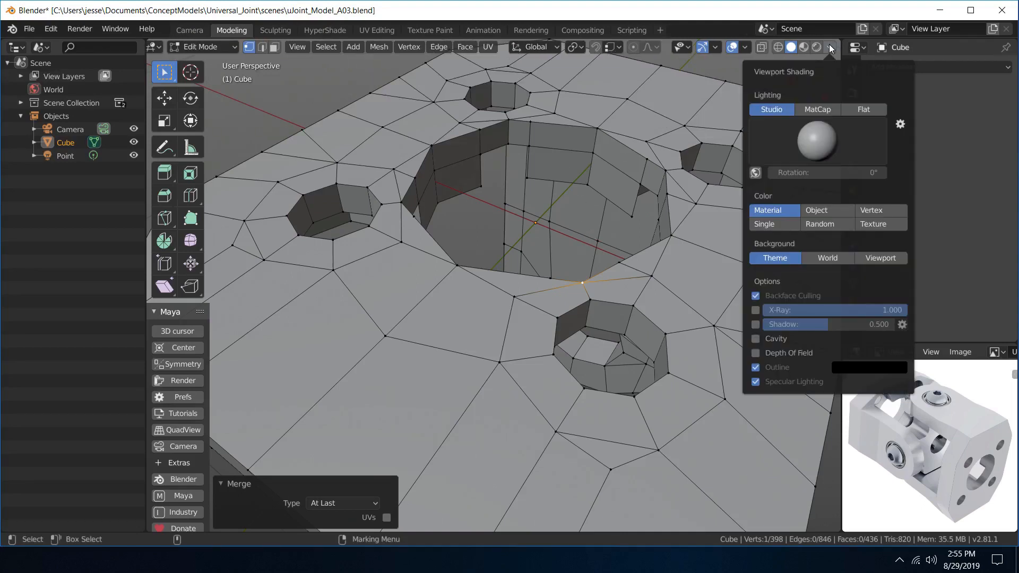
left_click(756, 311)
- Return to object mode, select the whole yoke in an upright view, and save the file
left_click(530, 146)
right_click_drag(529, 148, 595, 107)
left_click(667, 54)
scroll(600, 100, "down", 8)
left_click_drag(577, 171, 473, 375, "alt")
left_click(542, 224)
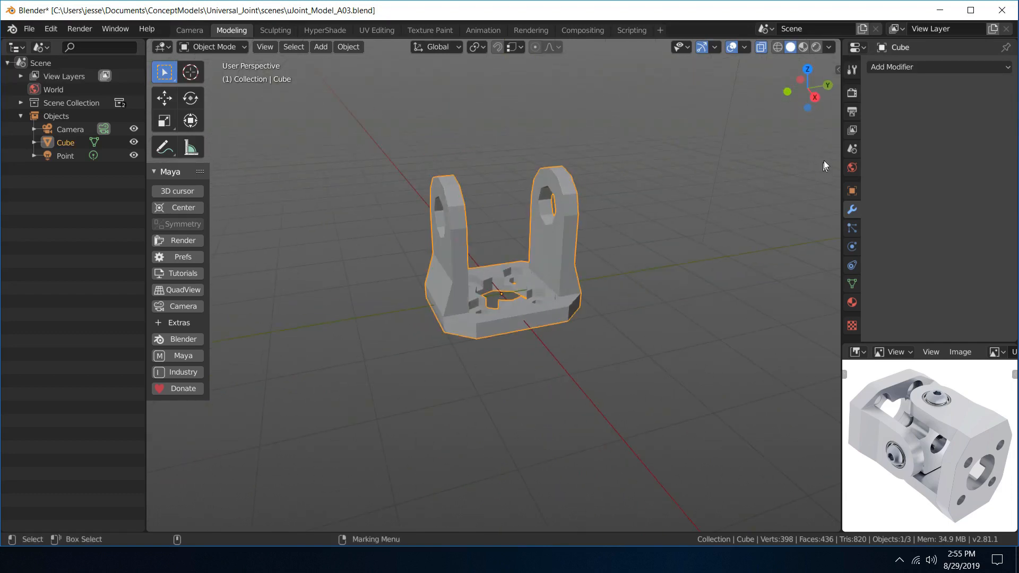
key("ctrl+s")
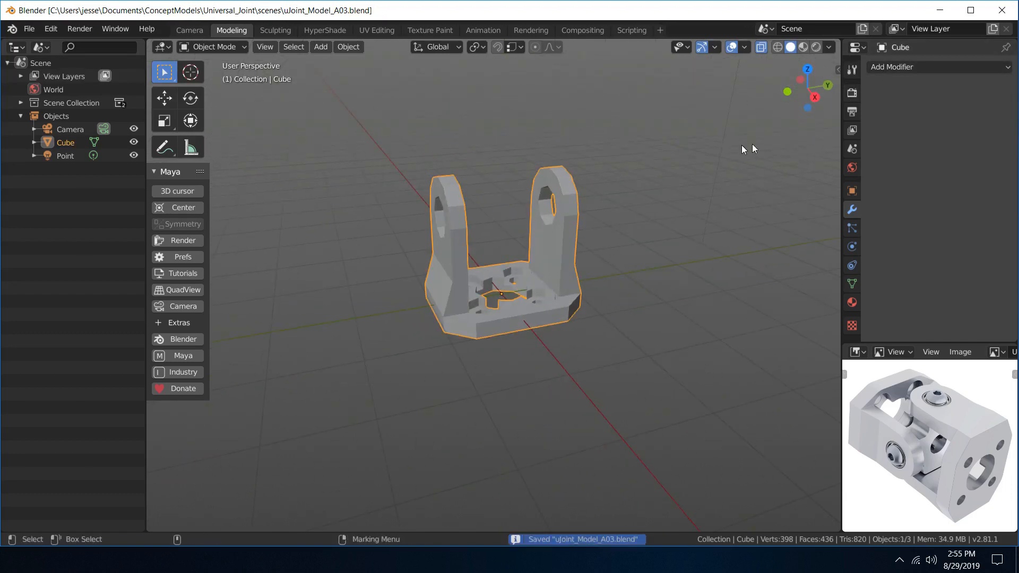
- Add a Subdivision Surface modifier to the yoke with both the viewport and render levels set to 3
left_click(907, 69)
left_click(791, 280)
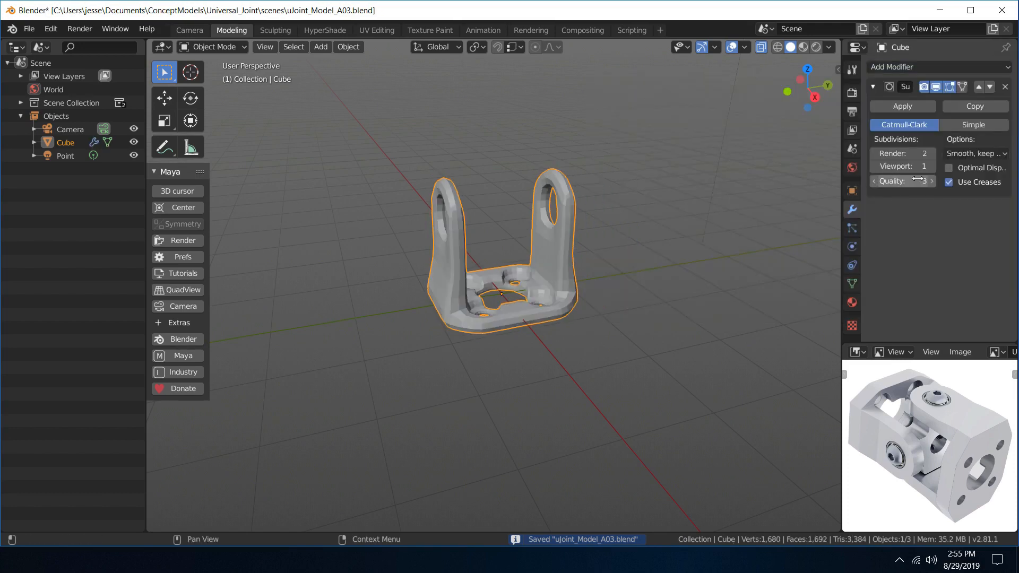
left_click(931, 167)
left_click(931, 167)
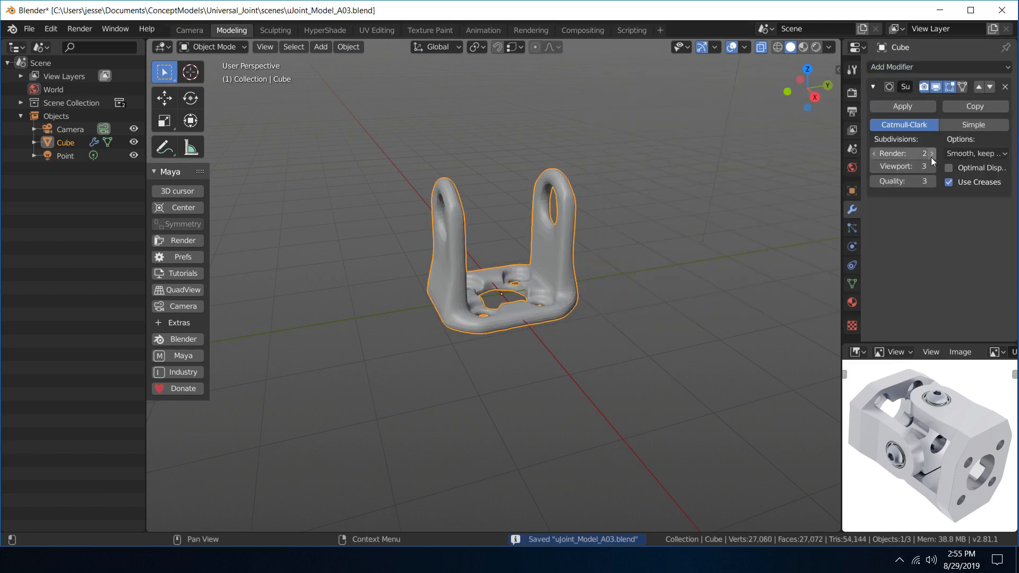
left_click(931, 157)
- Select the subdivided yoke and apply smooth shading to it
left_click_drag(699, 175, 692, 198)
middle_click_drag(598, 221, 633, 72)
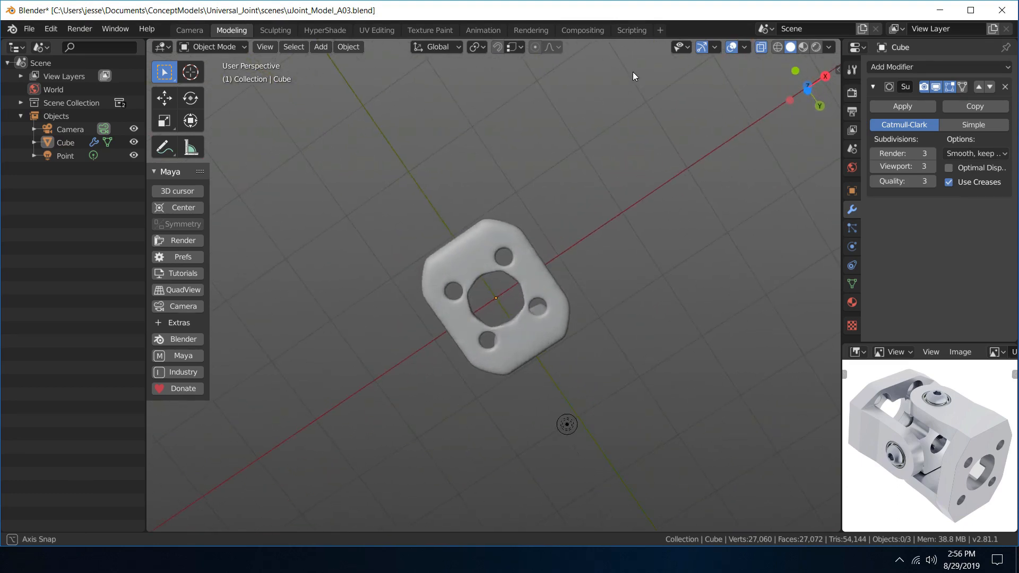
scroll(612, 177, "up", 8)
middle_click_drag(612, 181, 581, 230)
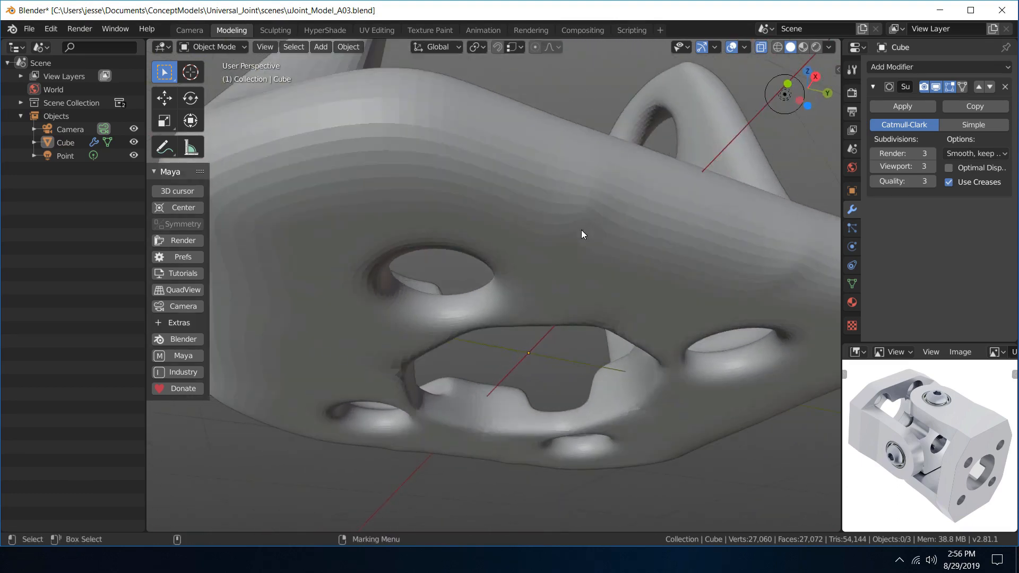
right_click(581, 230)
left_click(575, 249)
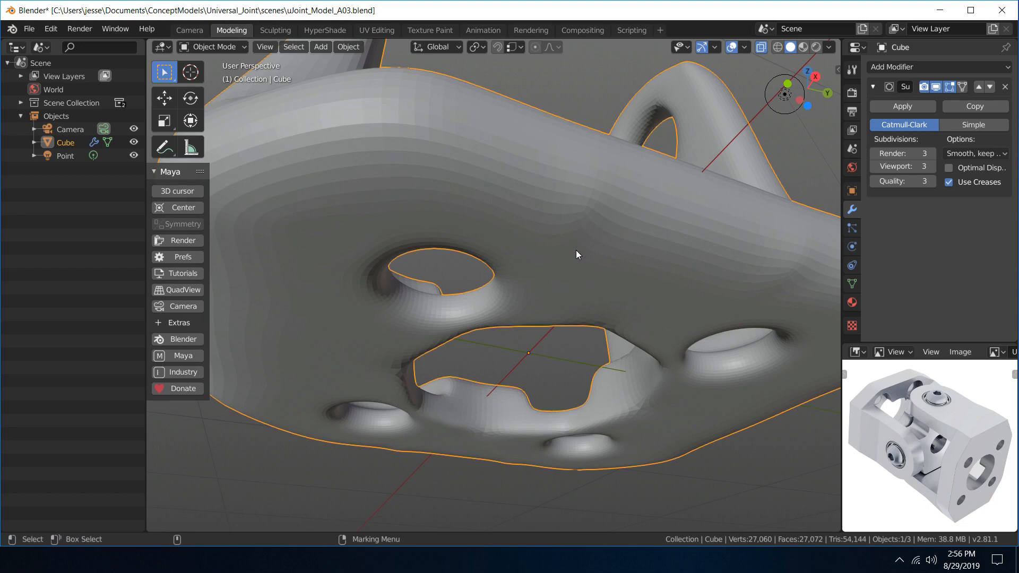
right_click(575, 250)
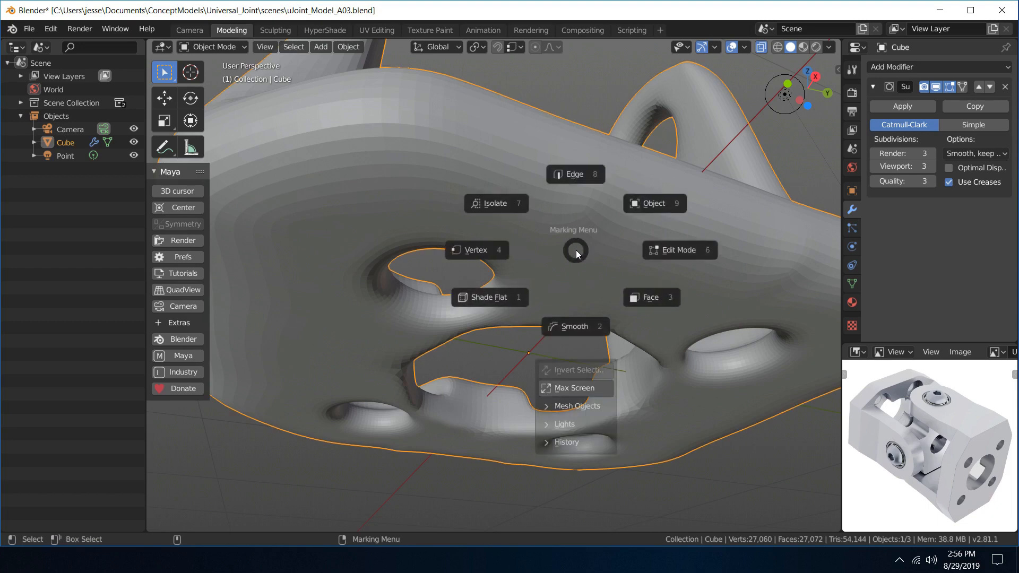
left_click(555, 317)
- Examine the smoothed yoke's underside and holes in wireframe and solid shading, including how the arms and base round off
scroll(543, 240, "down", 4)
left_click_drag(523, 185, 486, 113)
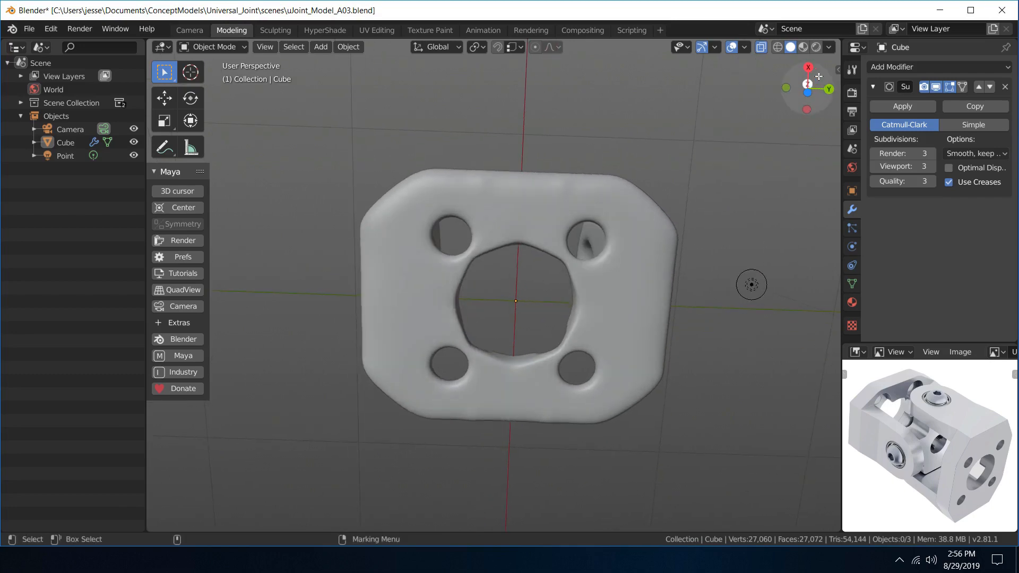
left_click(783, 46)
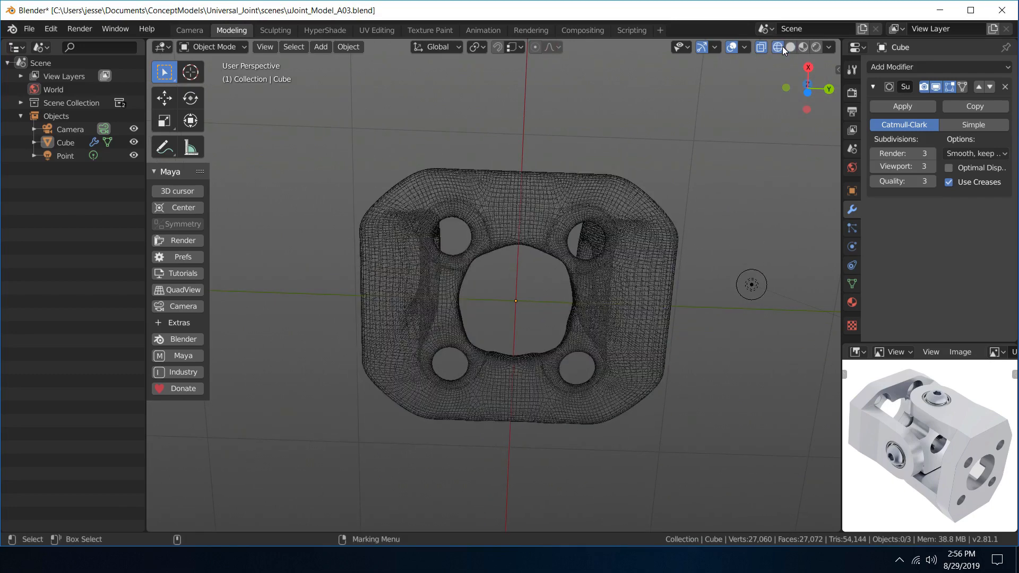
left_click(791, 47)
mouse_move(575, 84)
left_mouse_down("alt")
mouse_move(588, 128)
mouse_move(573, 117)
mouse_move(509, 228)
mouse_move(536, 313)
mouse_move(645, 252)
mouse_move(622, 242)
mouse_move(660, 249)
left_mouse_up("alt")
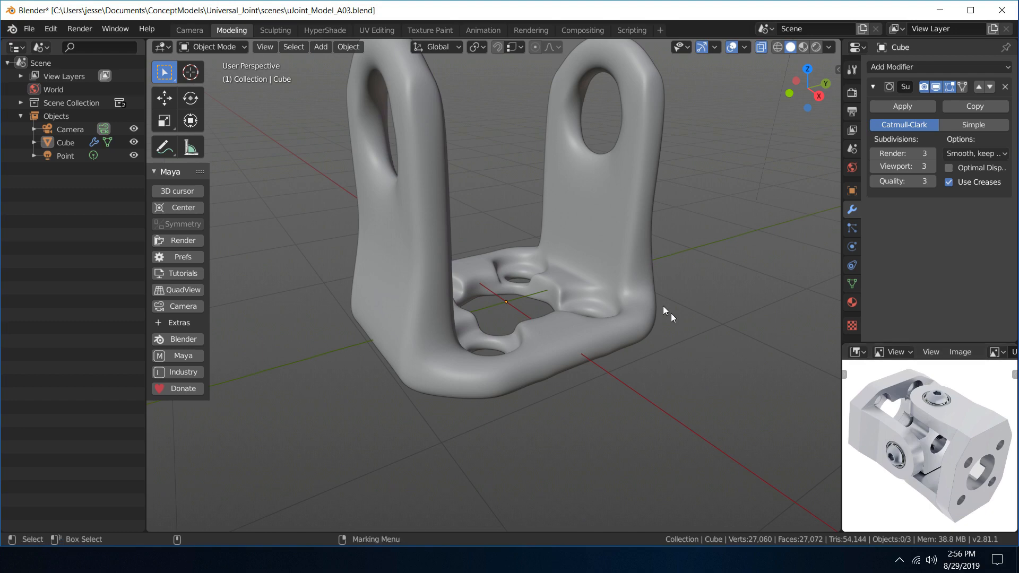
middle_click_drag(663, 305, 736, 207)
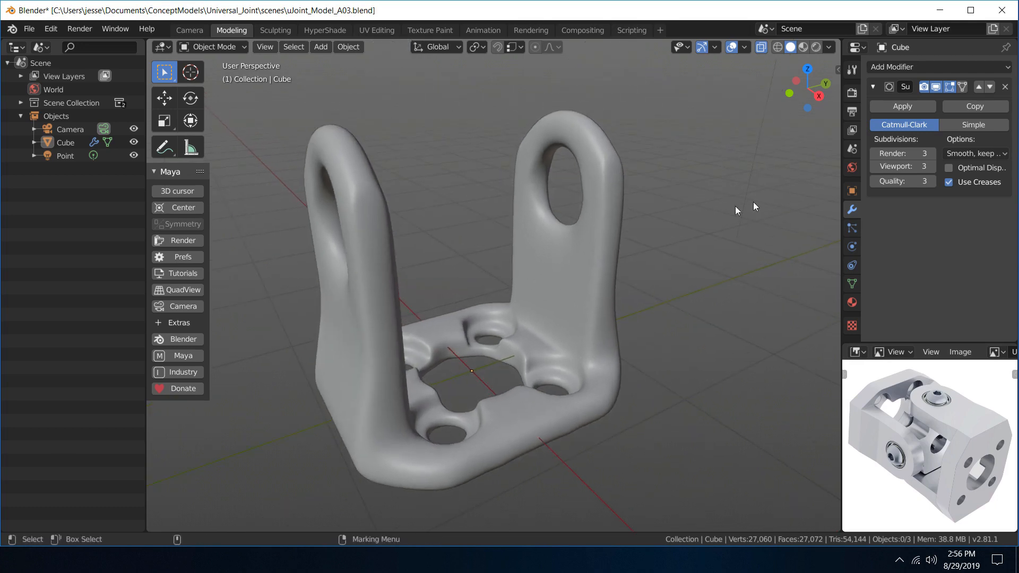
- Remove the Subdivision Surface modifier from the yoke and set the mesh back to flat shading
left_click(1004, 88)
left_click(381, 220)
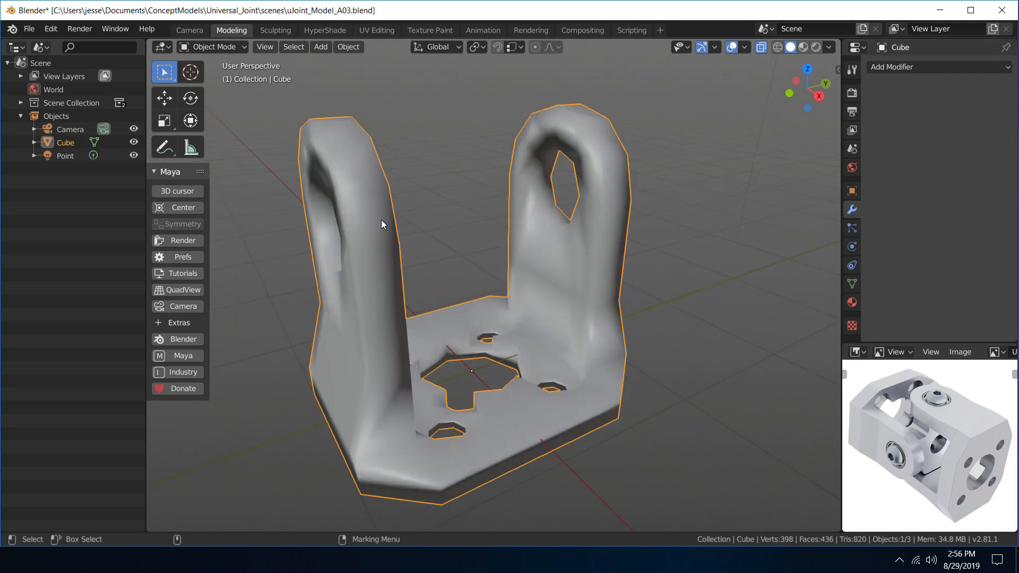
right_click_drag(381, 220, 377, 238)
right_click_drag(382, 279, 355, 250)
- Switch the yoke to edit mode with face selection
mouse_move(354, 250)
middle_mouse_down()
mouse_move(418, 183)
mouse_move(389, 195)
middle_mouse_up()
right_click_drag(339, 196, 400, 231)
middle_click_drag(400, 232, 446, 134)
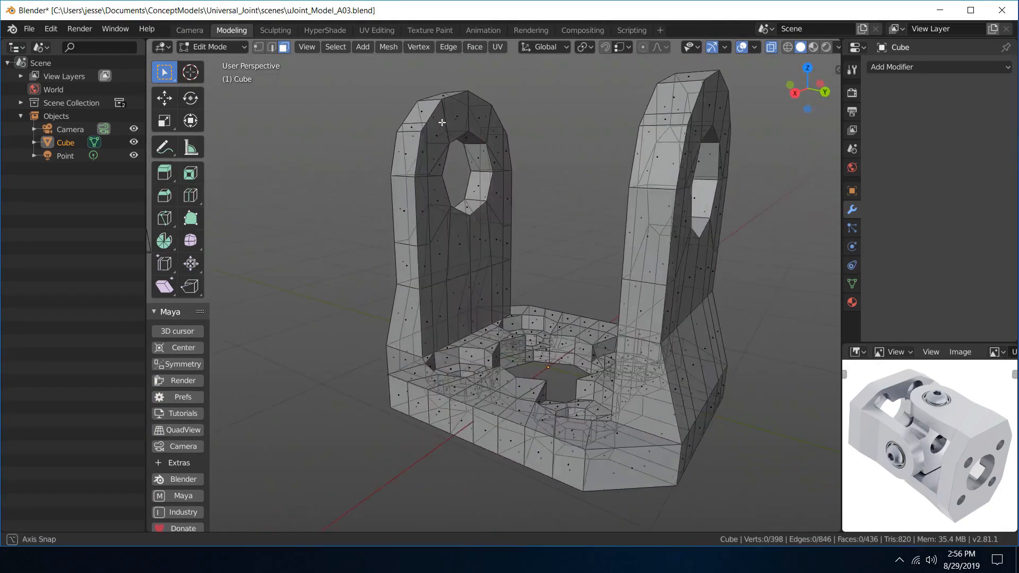
- Try a loop cut near the upper edge of the central hole's inner wall at factor -0.870, and undo it
scroll(549, 345, "up", 5)
scroll(609, 269, "down", 4)
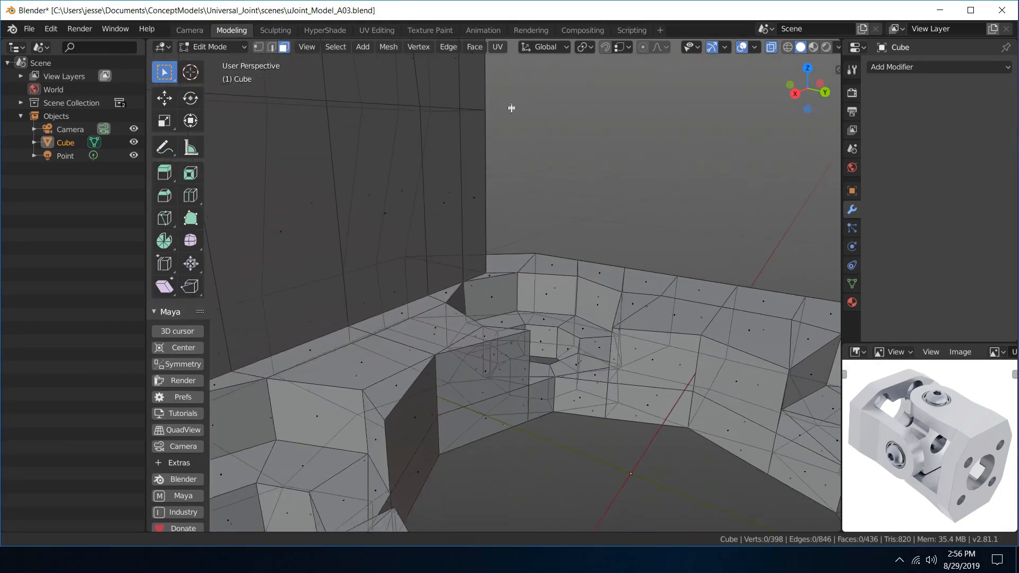
scroll(584, 137, "up", 3)
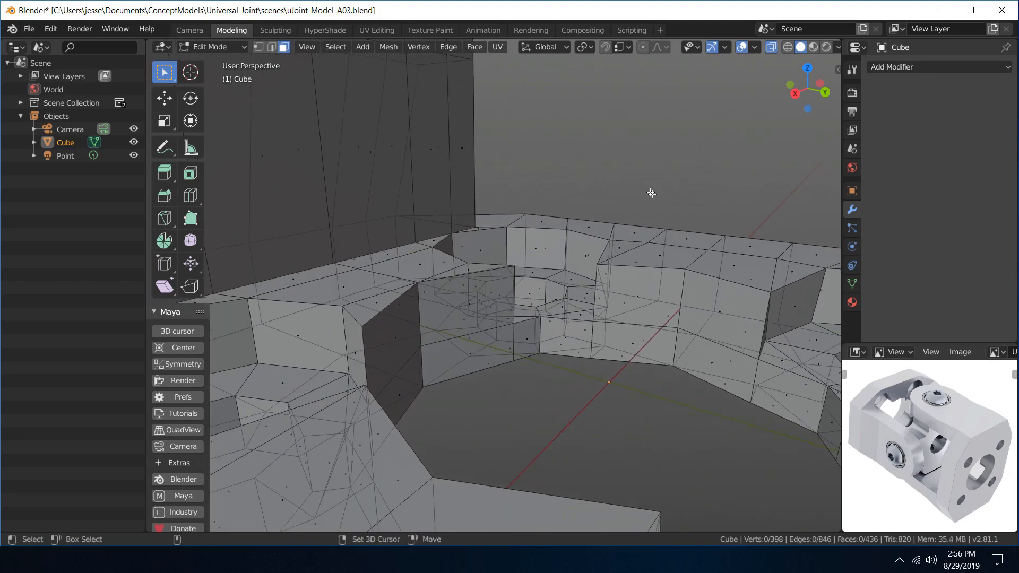
middle_click_drag(651, 194, 564, 174)
middle_click_drag(625, 246, 605, 231)
key("ctrl+r")
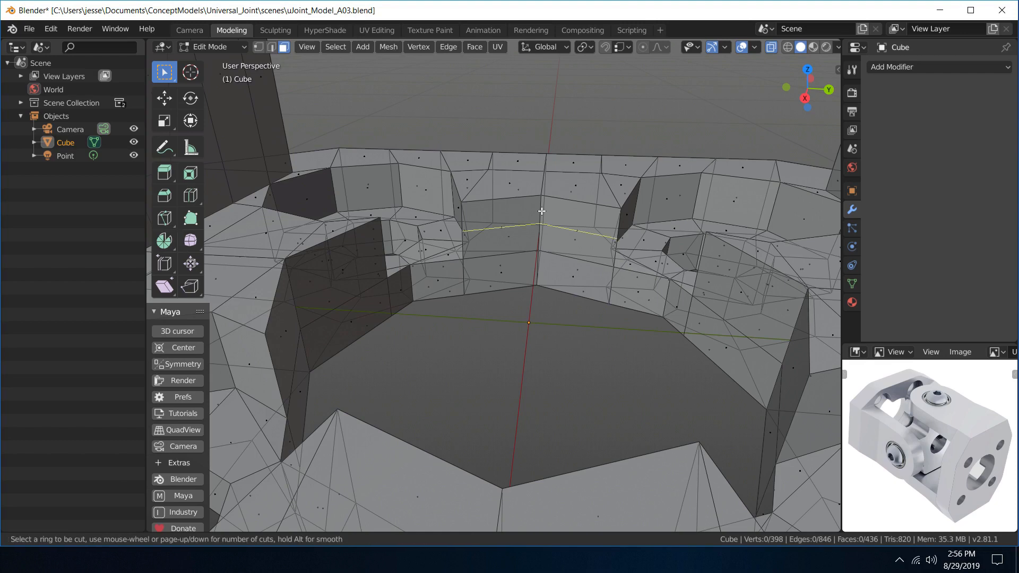
left_click(542, 211)
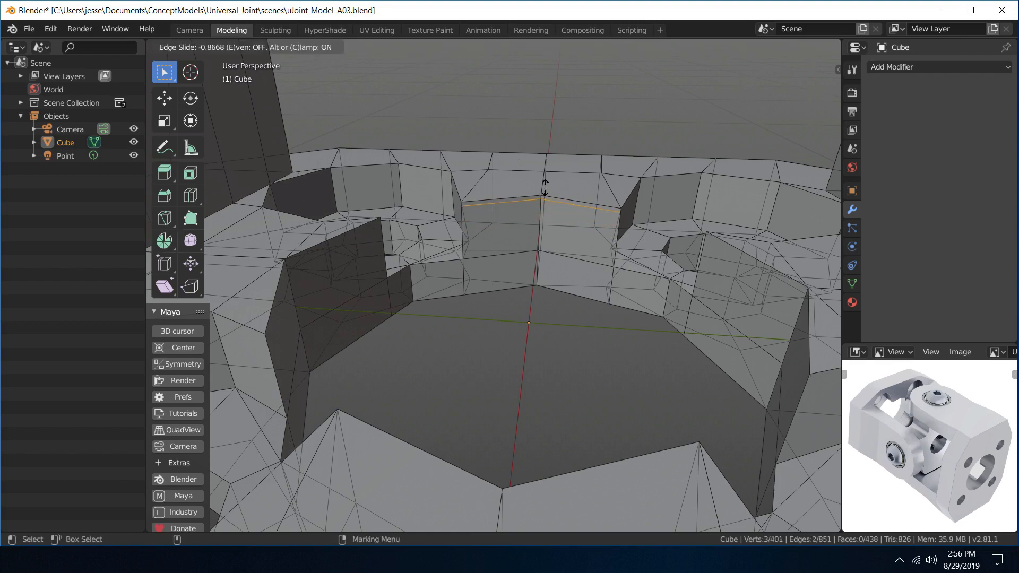
left_click(587, 188)
scroll(579, 176, "down", 2)
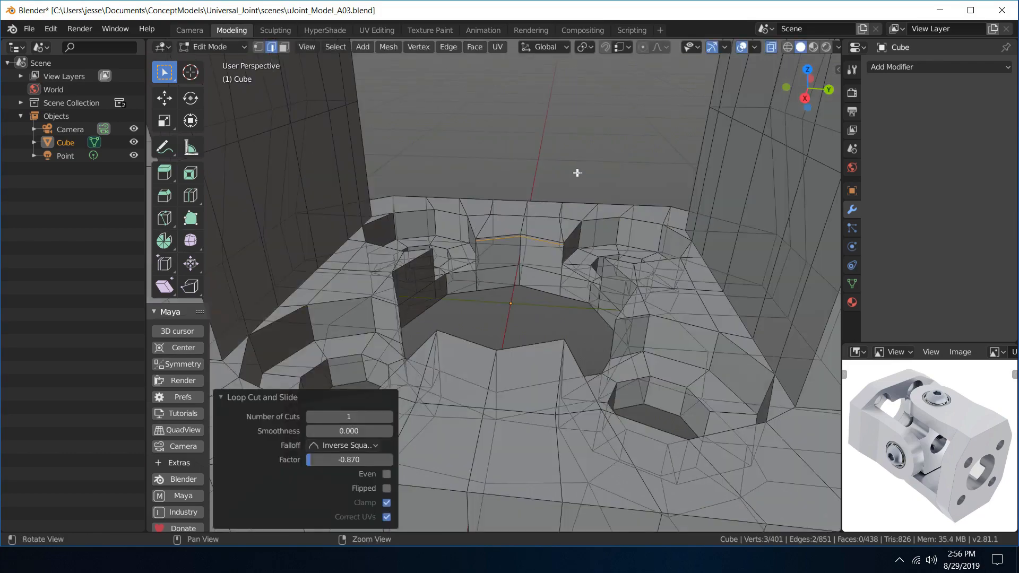
key("ctrl+z")
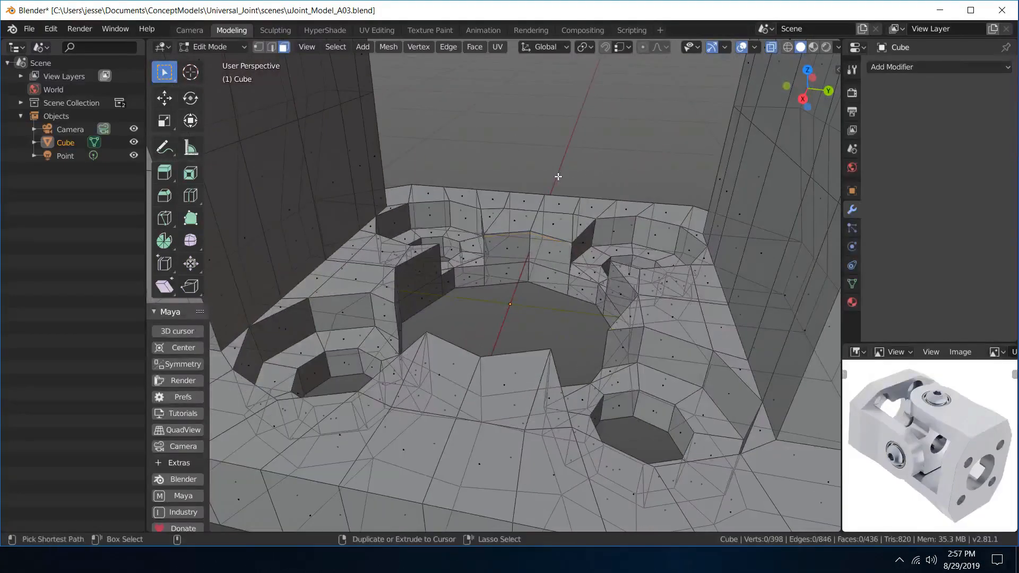
- Hide three quarters of the yoke's faces, leaving only one quarter with half an arm and a single bolt hole
scroll(505, 185, "down", 4)
left_click_drag(501, 193, 453, 252, "alt")
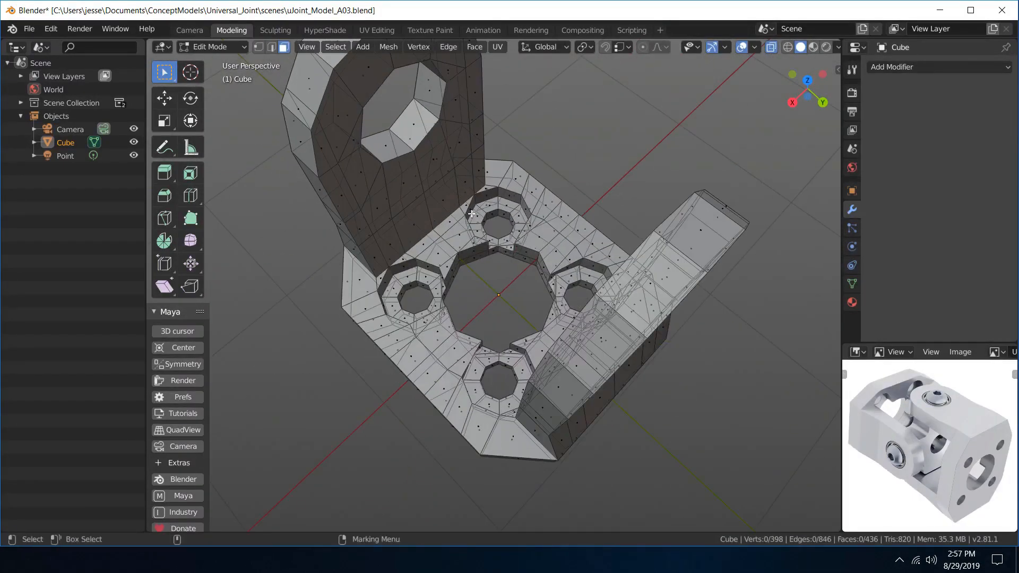
right_click_drag(472, 214, 542, 261)
scroll(544, 254, "down", 8)
left_click_drag(543, 250, 468, 272, "alt")
left_click_drag(415, 337, 564, 334)
scroll(538, 328, "up", 4)
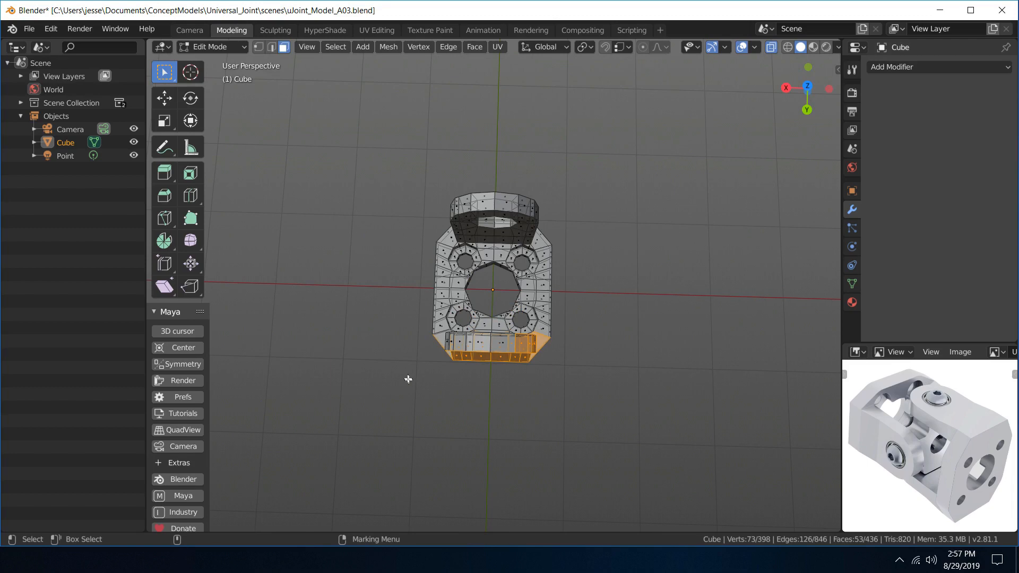
left_click_drag(383, 384, 621, 290)
key("h")
left_click_drag(633, 365, 498, 153)
key("h")
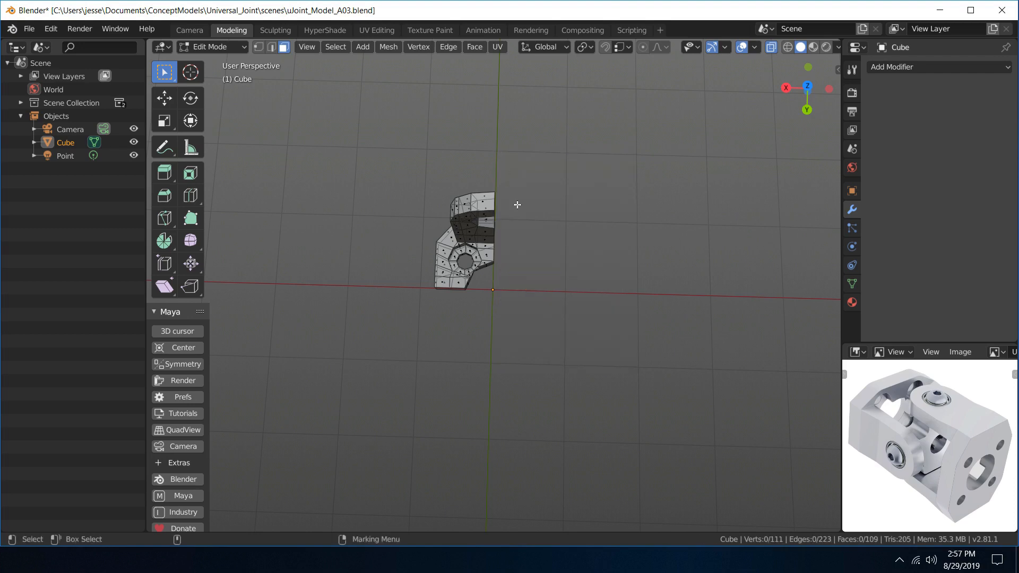
- Examine the isolated yoke quarter in object mode and return to face editing
middle_click_drag(516, 204, 603, 166)
scroll(537, 227, "up", 5)
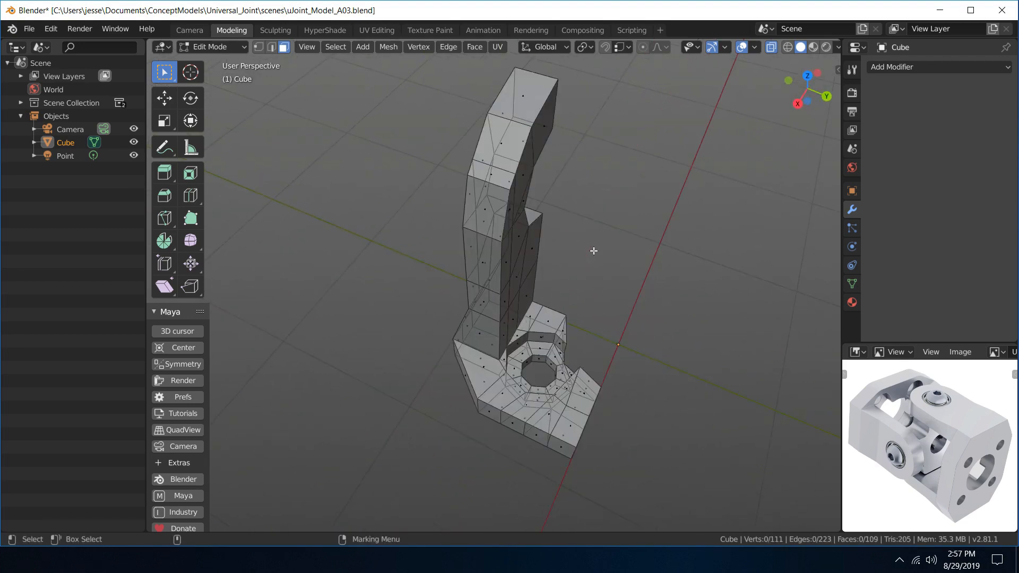
right_click_drag(455, 234, 503, 176)
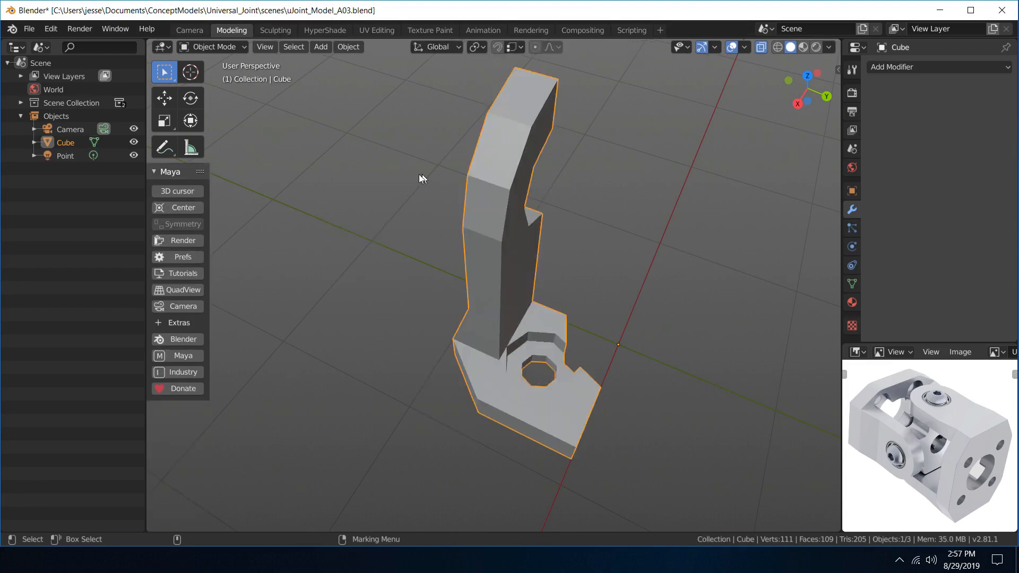
middle_click_drag(421, 176, 384, 133)
middle_click_drag(367, 115, 535, 215)
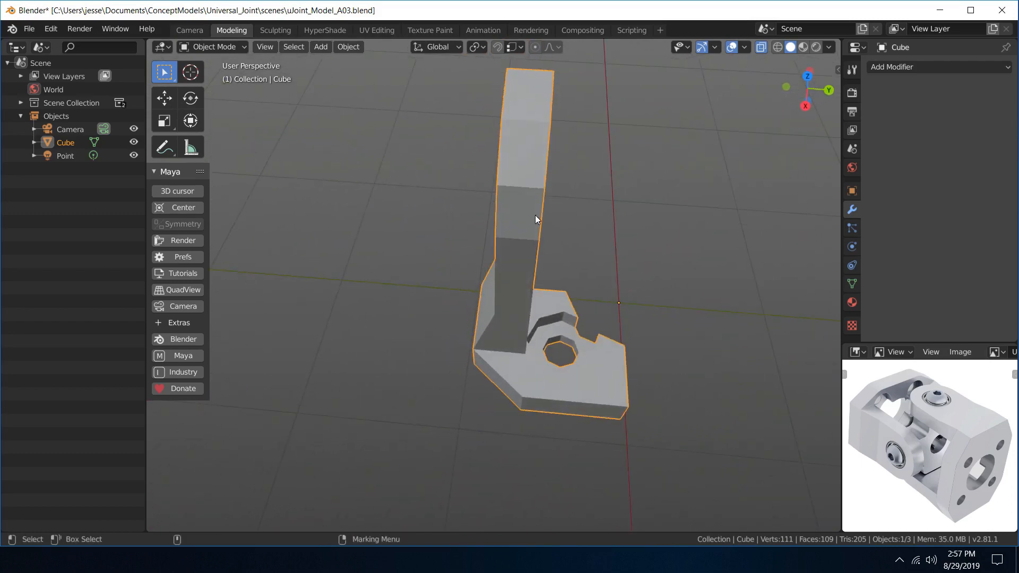
right_click_drag(535, 215, 603, 263)
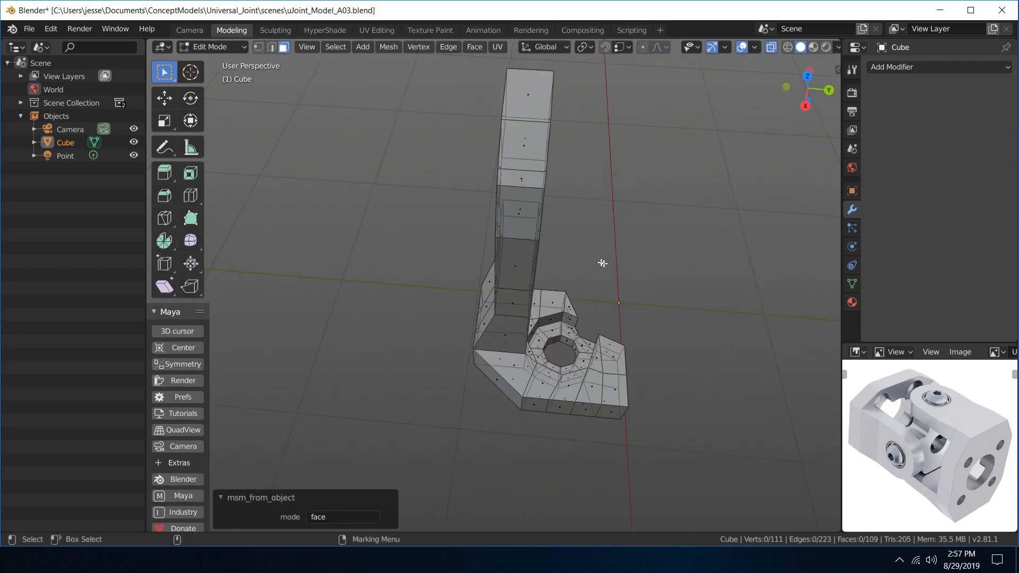
- Add a loop cut around the bolt hole's recess wall just below its upper rim, at factor -0.837
middle_click_drag(602, 263, 582, 259)
scroll(593, 200, "up", 8)
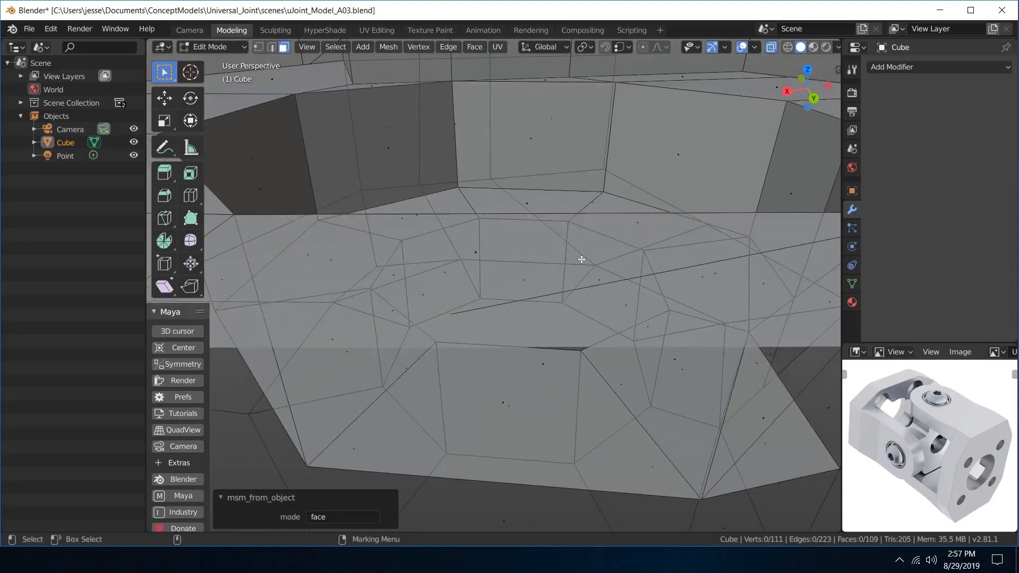
middle_click_drag(605, 166, 596, 259, "shift")
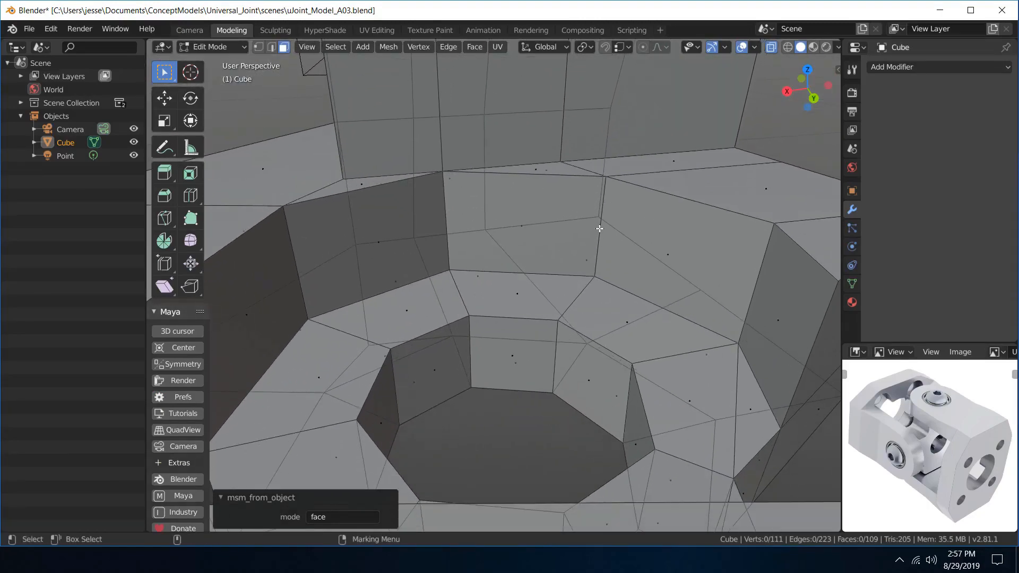
key("ctrl+r")
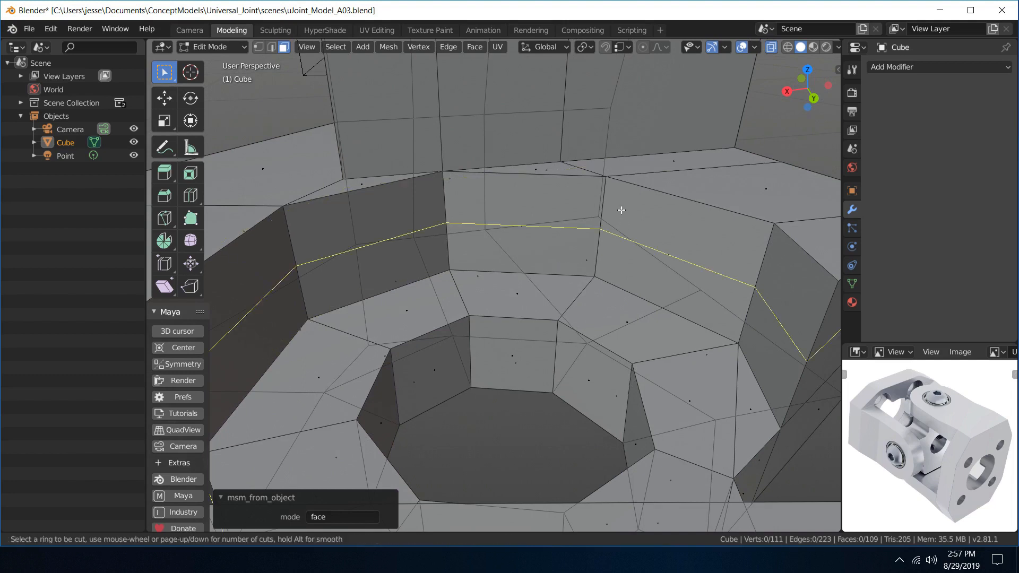
left_click(621, 212)
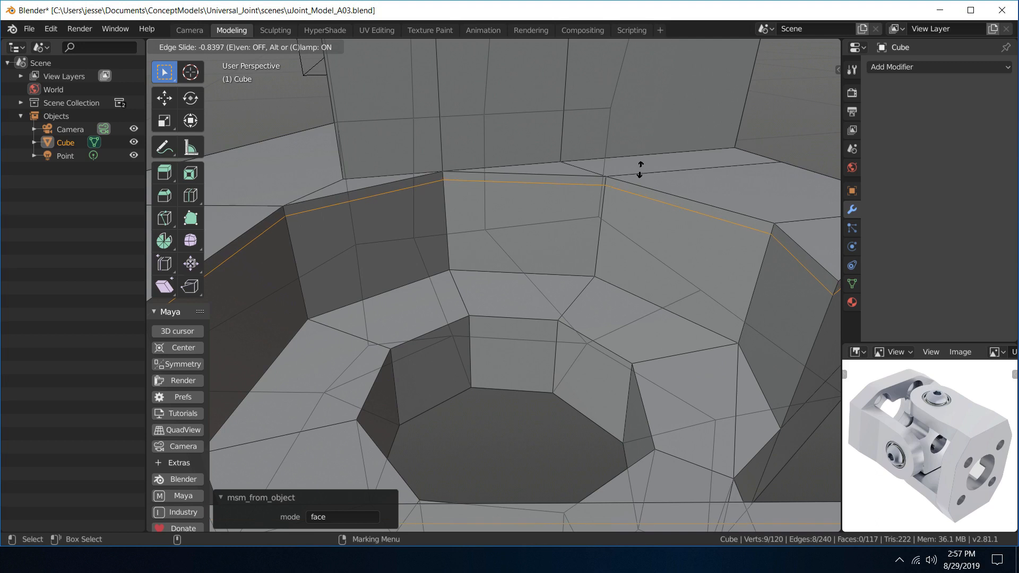
left_click(642, 168)
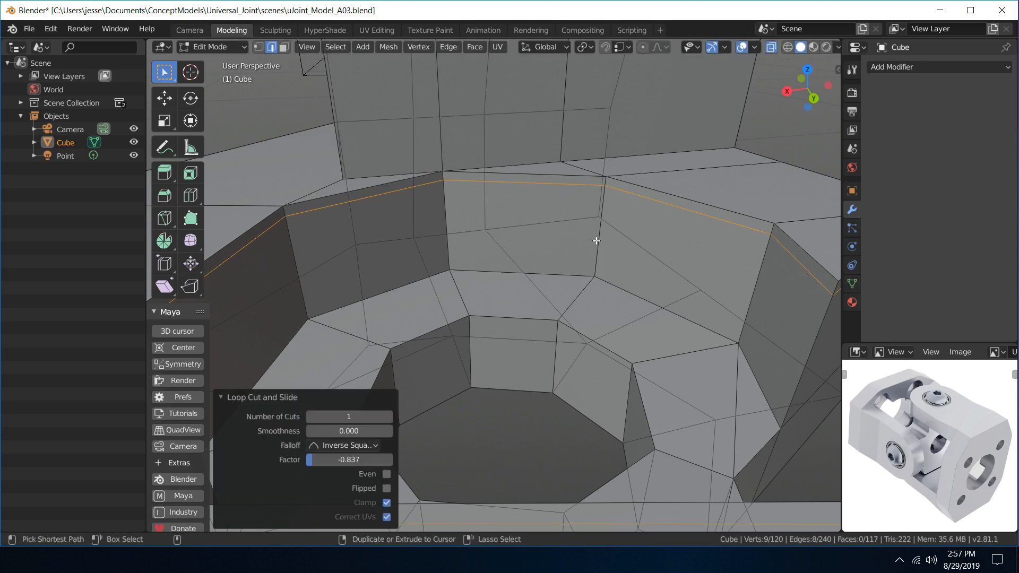
- Add a second loop cut around the recess wall just above its floor, at factor 0.781
key("ctrl+r")
left_click(596, 241)
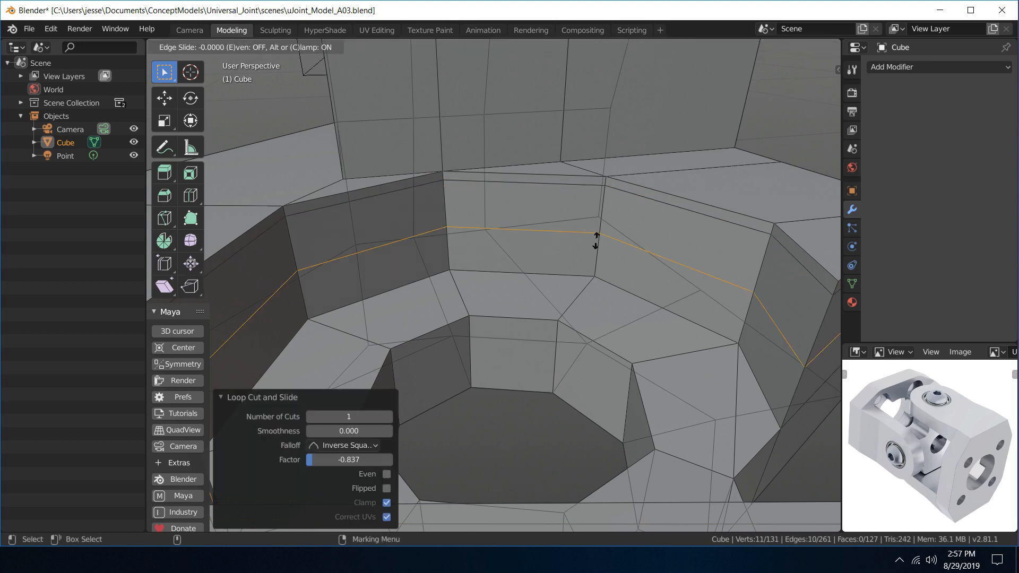
left_click(594, 274)
- Add a loop cut along the base's outer side wall close to its bottom edge, at factor 0.857
scroll(595, 275, "down", 5)
middle_click_drag(595, 274, 510, 271)
scroll(513, 217, "down", 4)
middle_click_drag(481, 169, 700, 131)
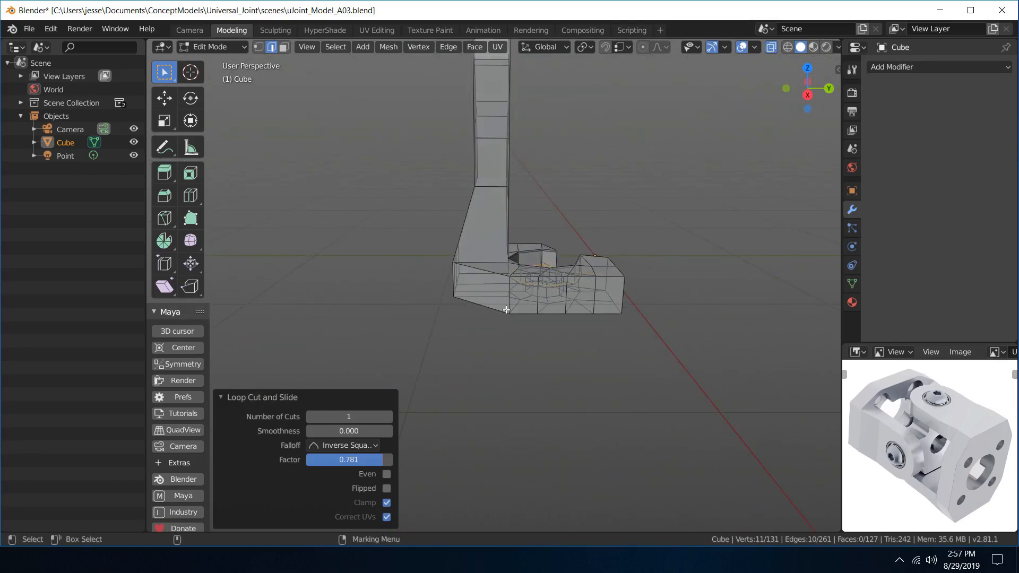
key("ctrl+r")
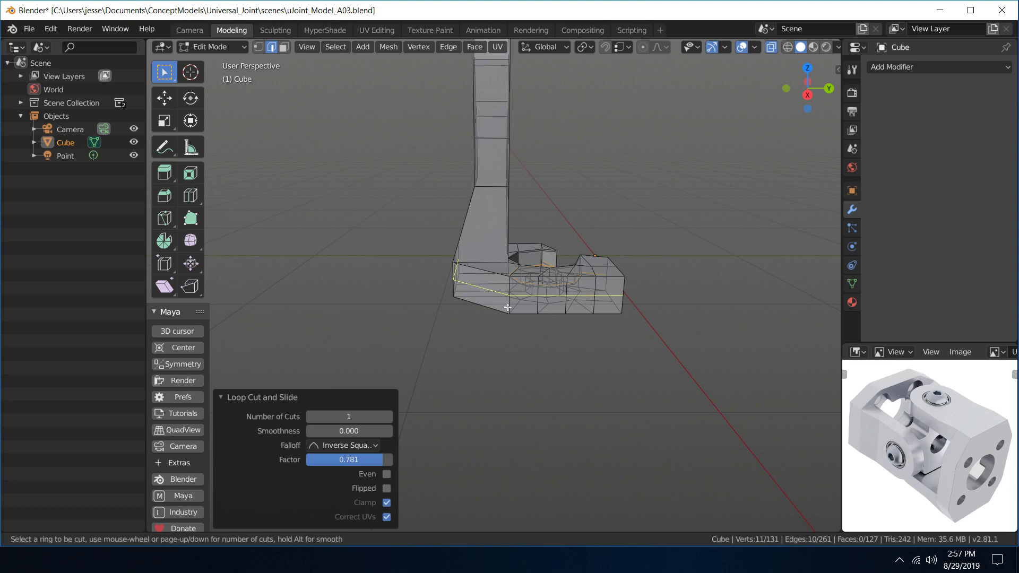
left_click(510, 314)
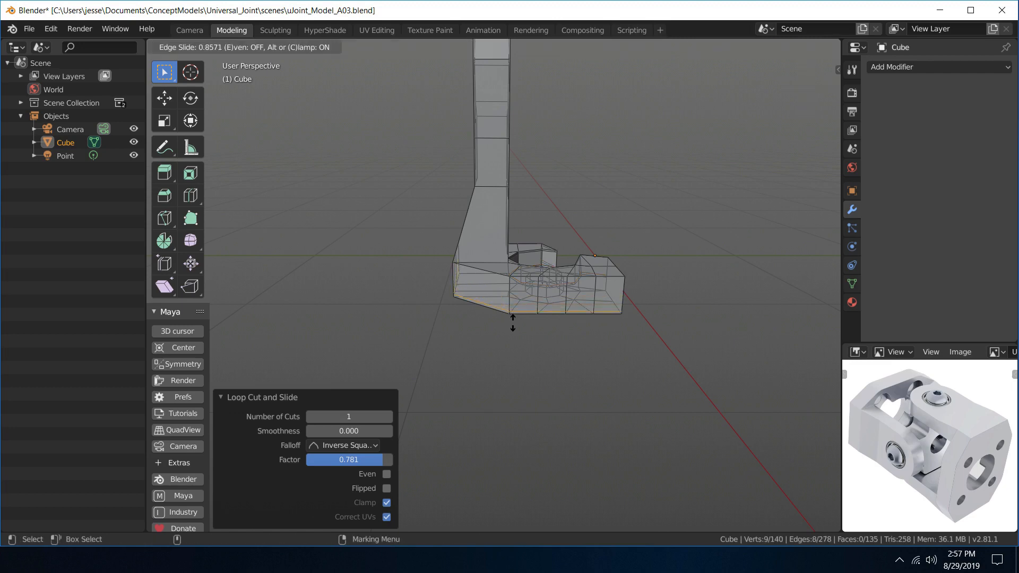
left_click(513, 321)
- Add a loop cut along the base's outer side wall close to its upper edge, at factor -0.813
key("ctrl+r")
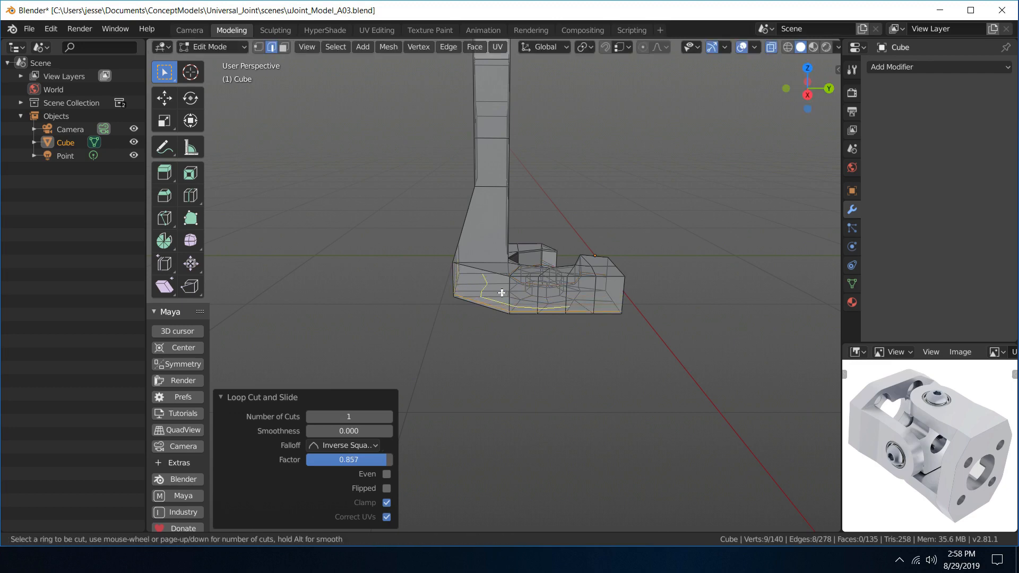
left_click(504, 298)
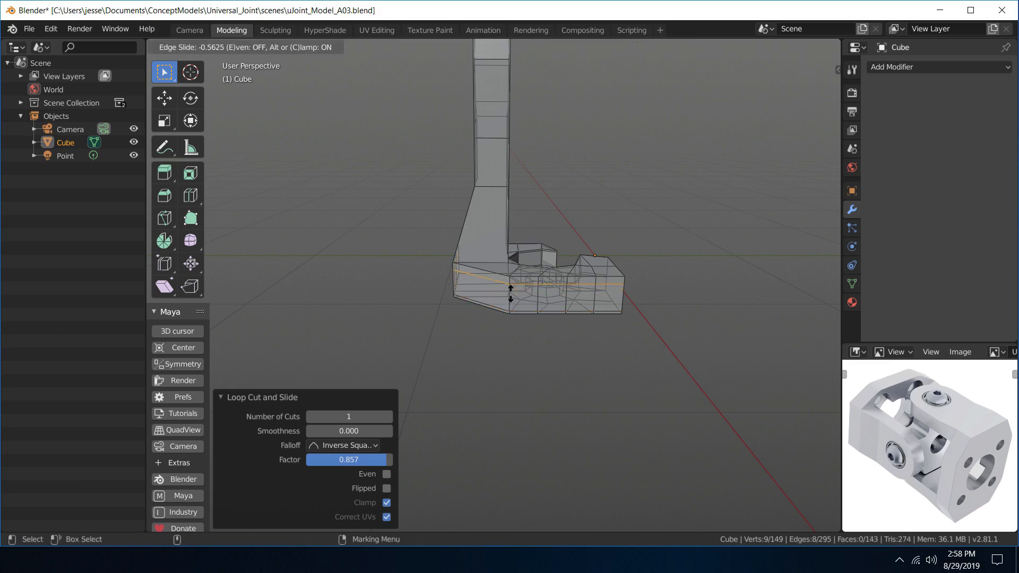
left_click(511, 289)
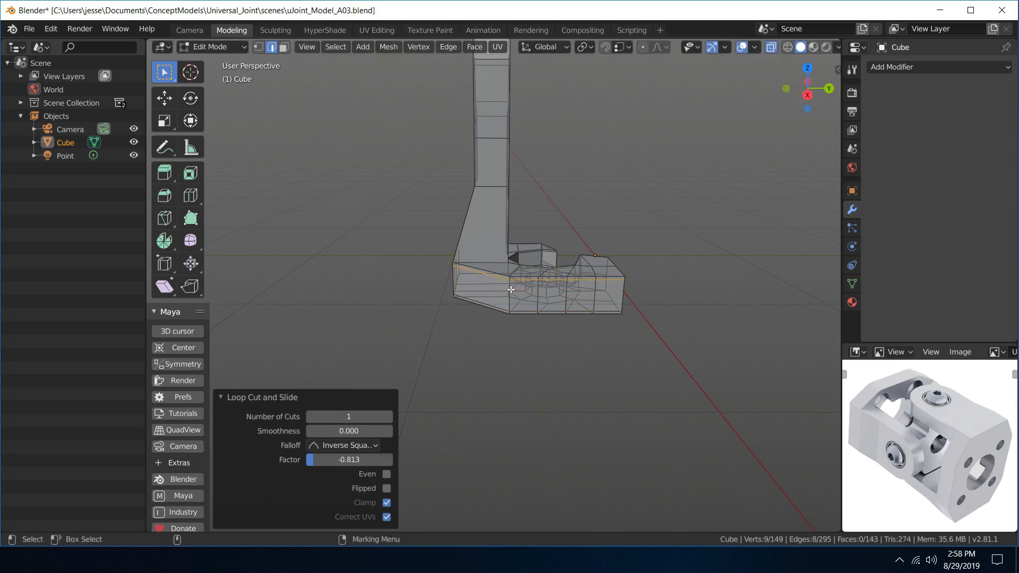
- Add a loop cut running along the arm and base close to the arm's inner face, at factor 0.874
middle_click_drag(615, 219, 550, 237)
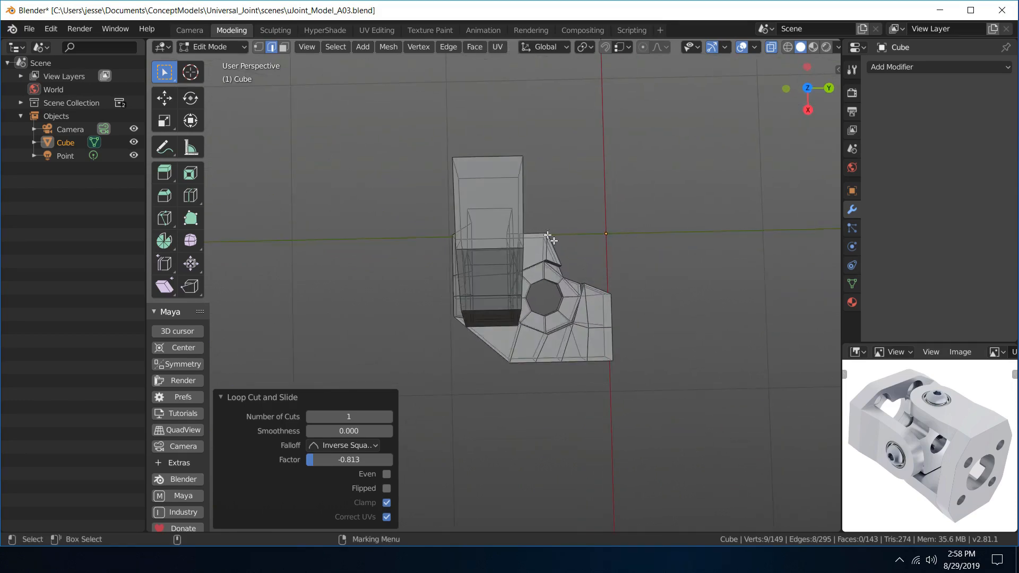
key("ctrl+r")
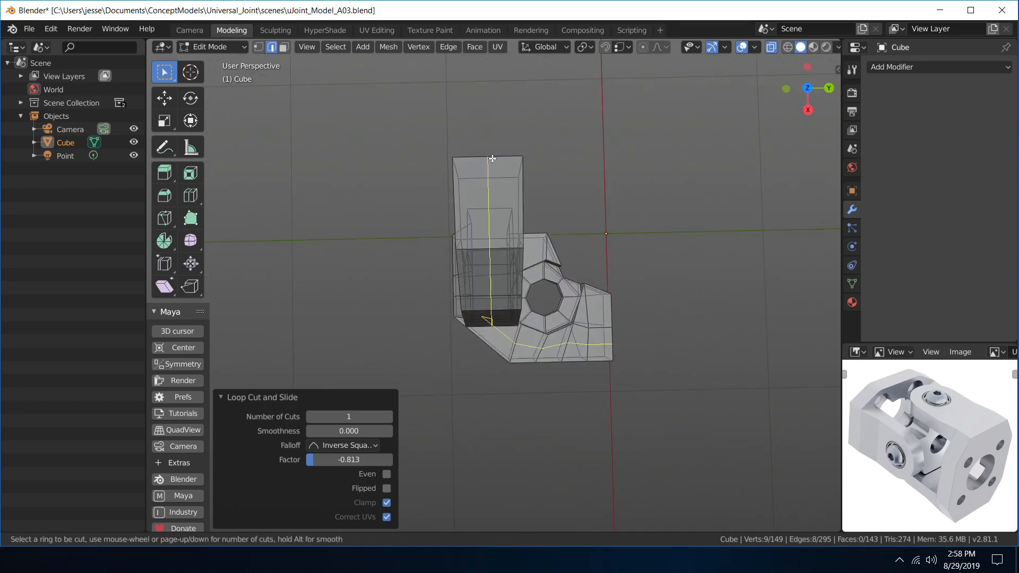
left_click(501, 160)
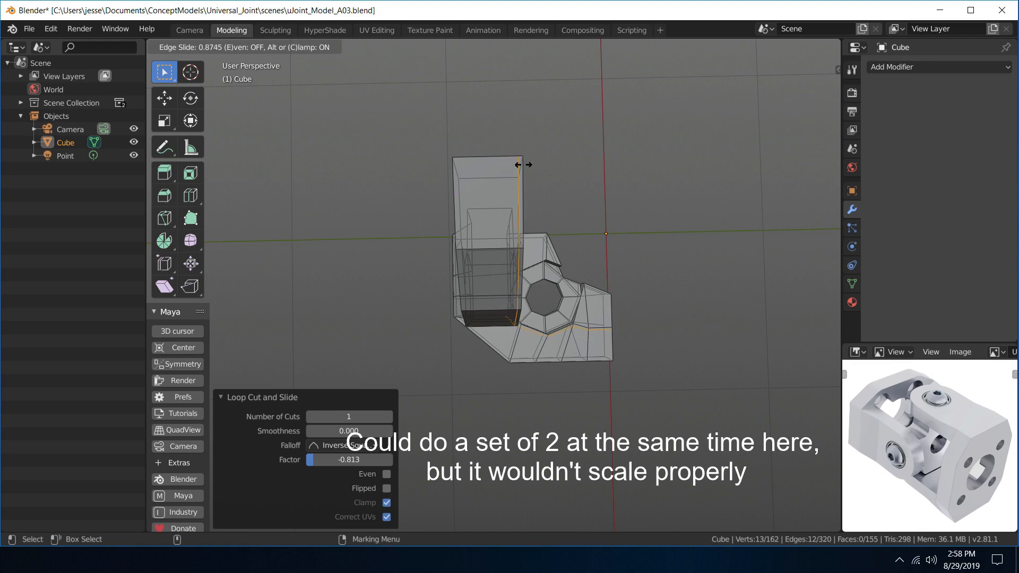
left_click(523, 165)
- Add a matching loop cut along the arm and base close to the arm's outer face, at factor -0.901, and clear the selection
key("ctrl+r")
left_click(496, 157)
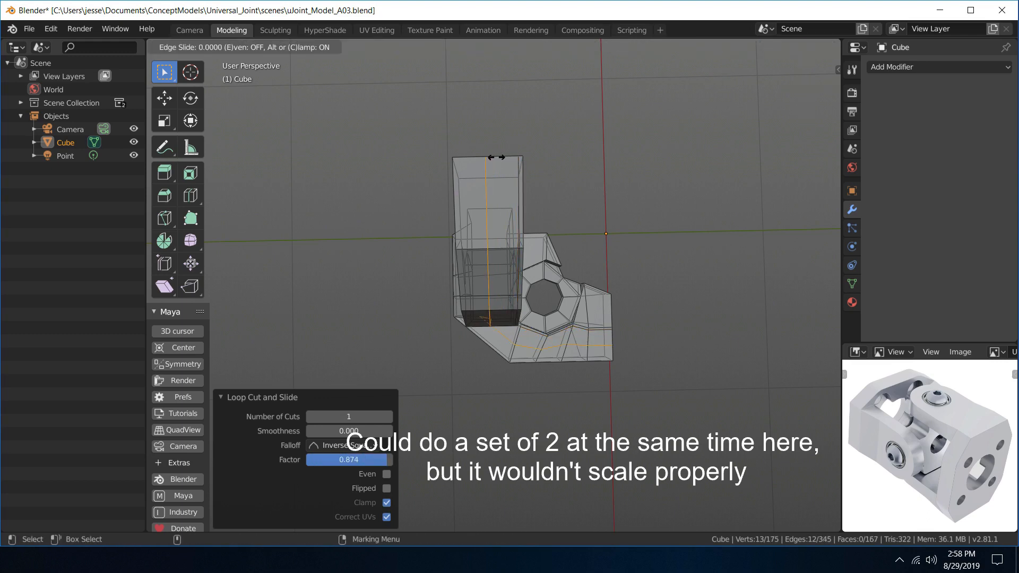
left_click(465, 155)
middle_click_drag(465, 154, 512, 207)
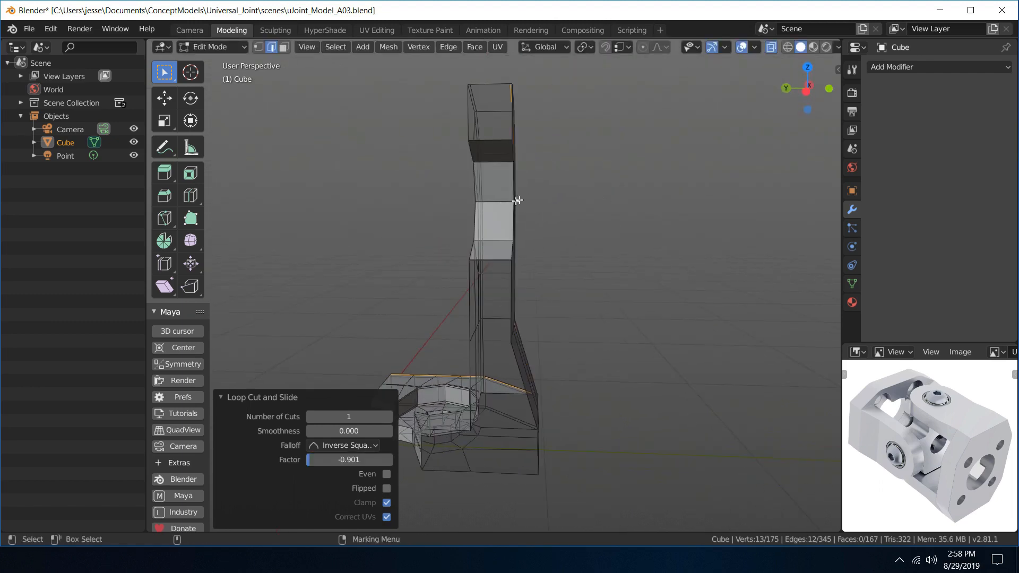
left_click(520, 201)
- Add two loop cuts around the arm hole's inner wall and scale them apart by 2.593 along Y
key("ctrl+r")
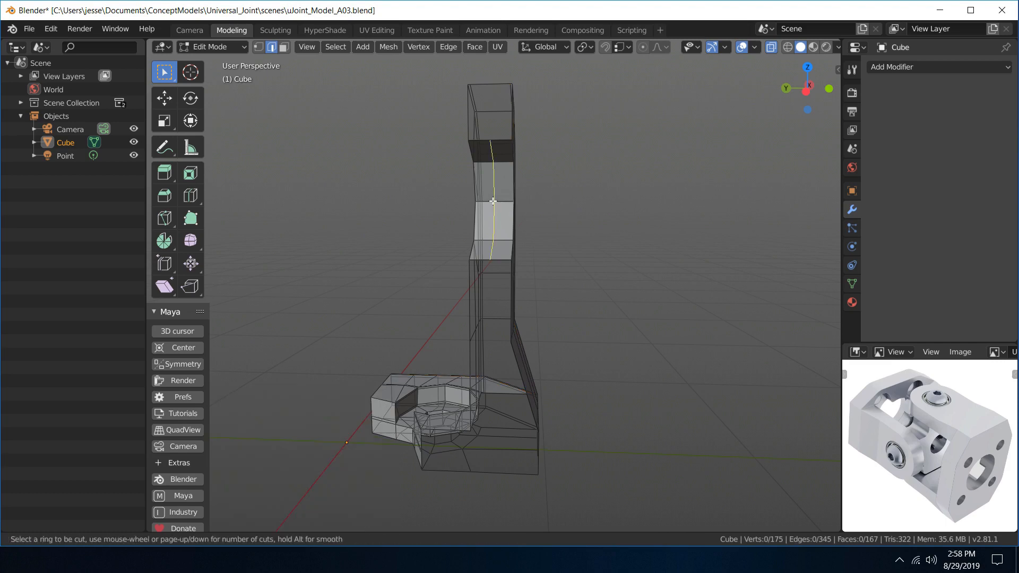
scroll(493, 202, "up", 4)
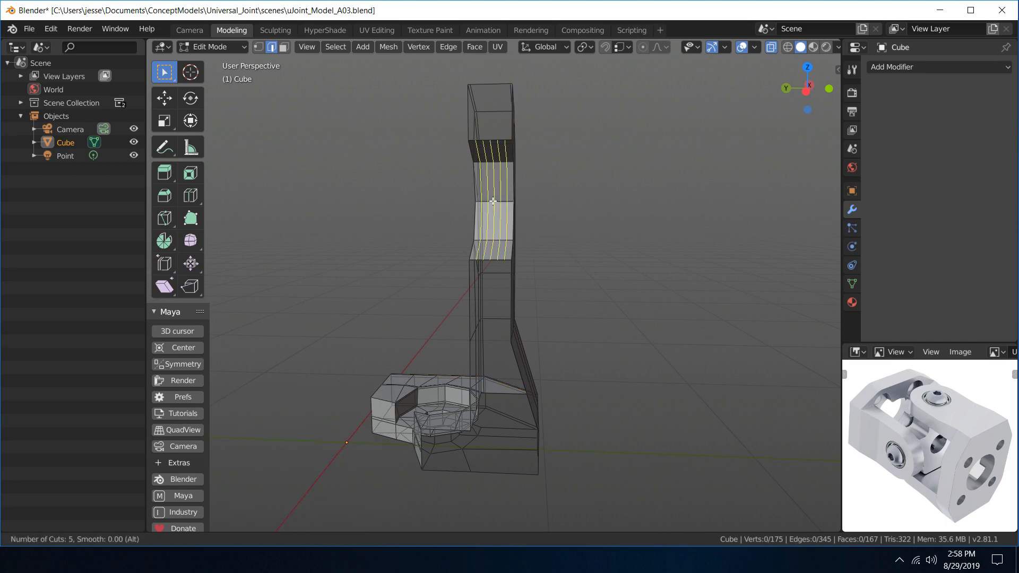
left_click(493, 201)
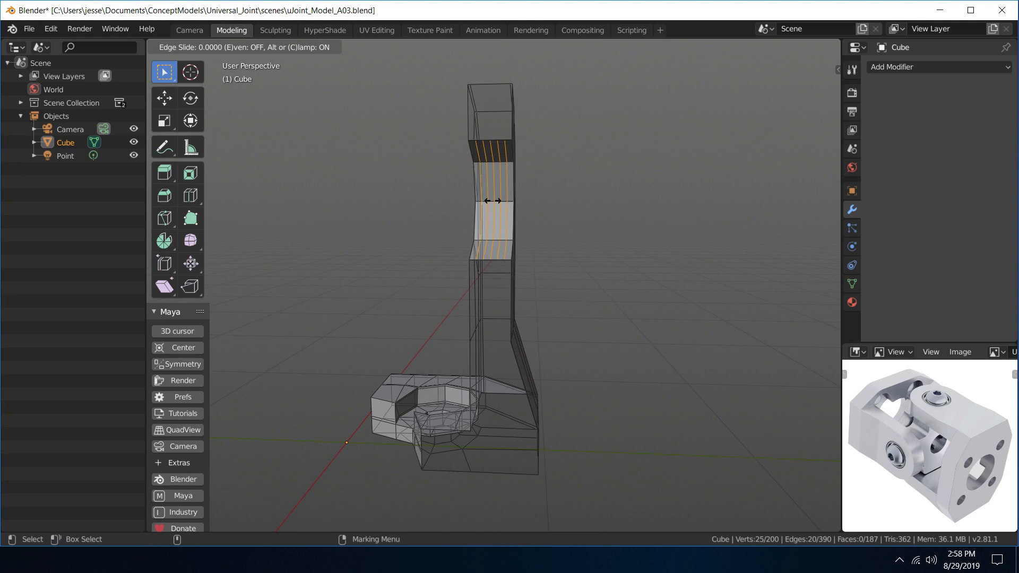
left_click(492, 201)
left_click(345, 422)
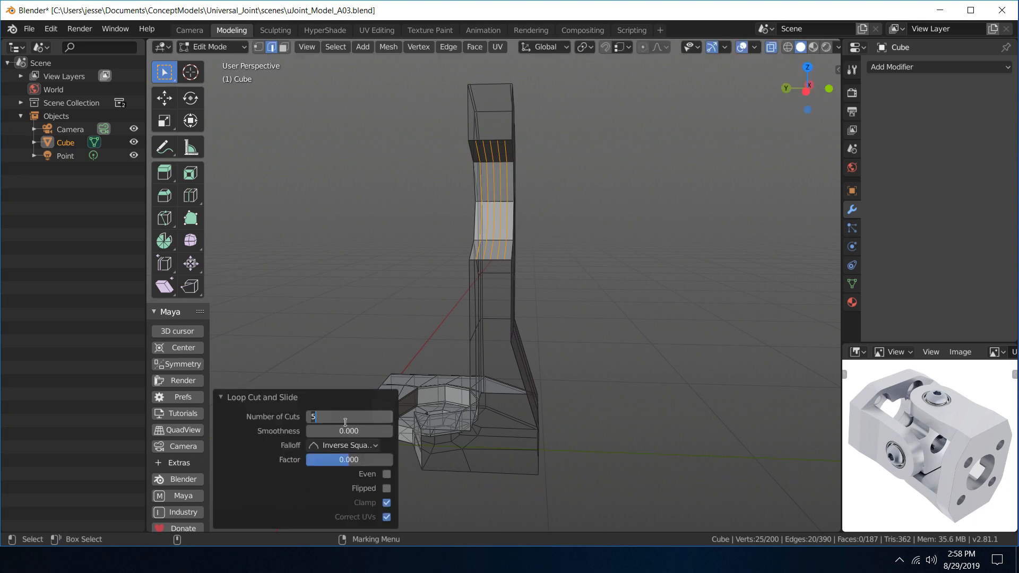
type("2")
key("Return")
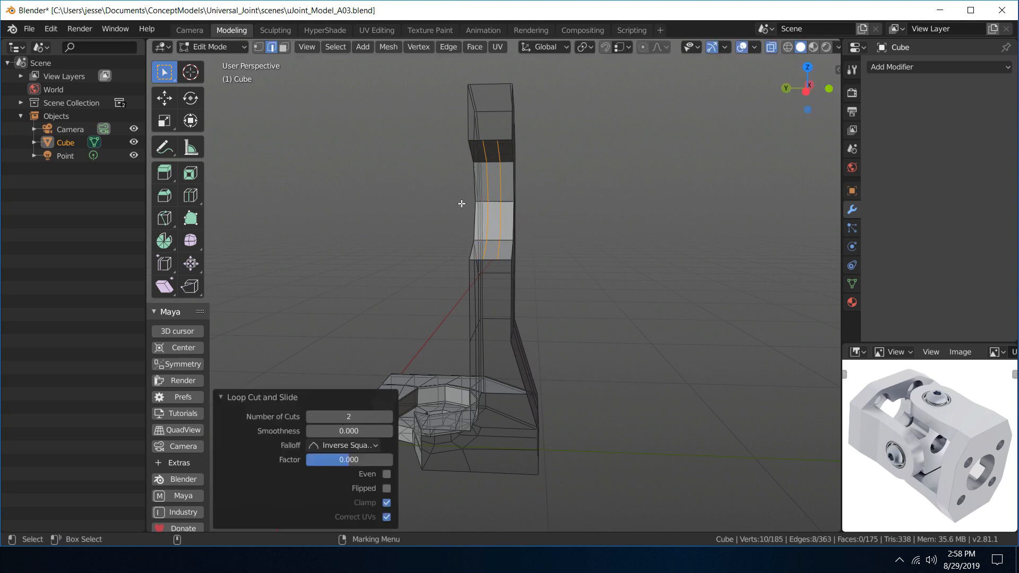
key("r")
left_click_drag(436, 195, 355, 205)
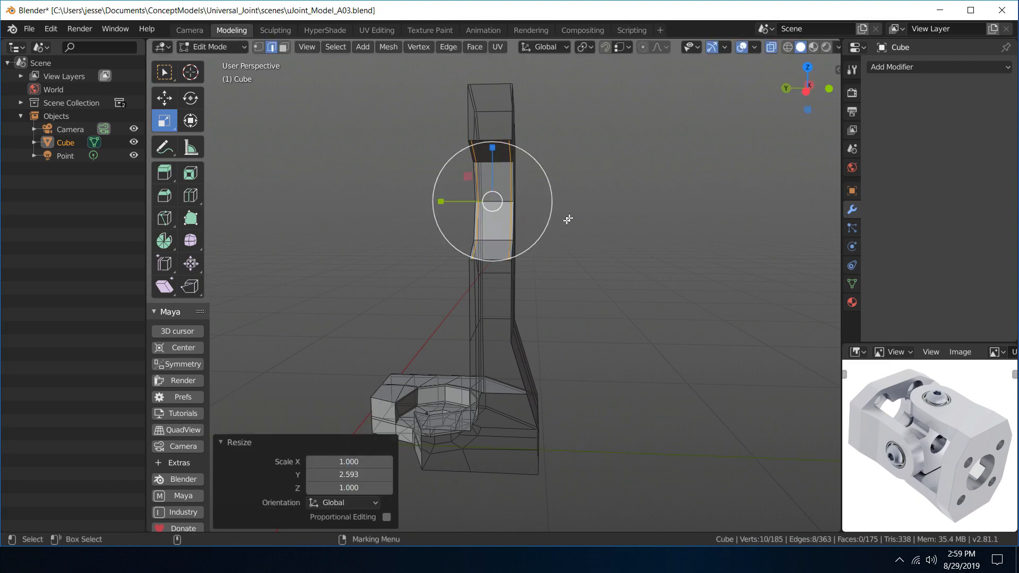
- Examine the spread loops inside the arm hole, deselect them, and inspect the bolt hole in the base up close
middle_click_drag(596, 202, 507, 256)
scroll(600, 283, "up", 5)
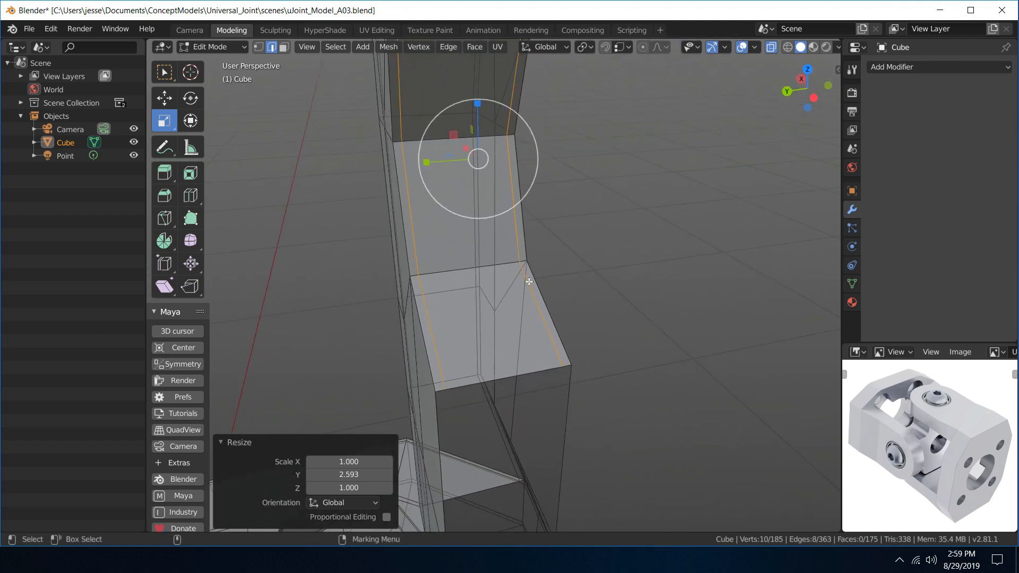
left_click(558, 231)
scroll(558, 230, "down", 5)
middle_click_drag(552, 225, 571, 176)
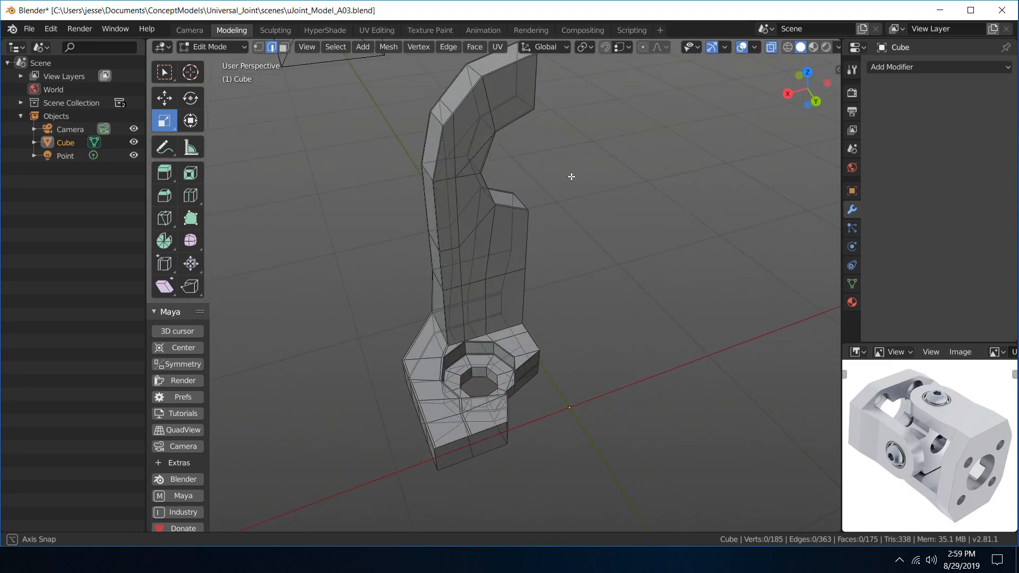
middle_click_drag(603, 298, 618, 244, "shift")
scroll(619, 224, "up", 3)
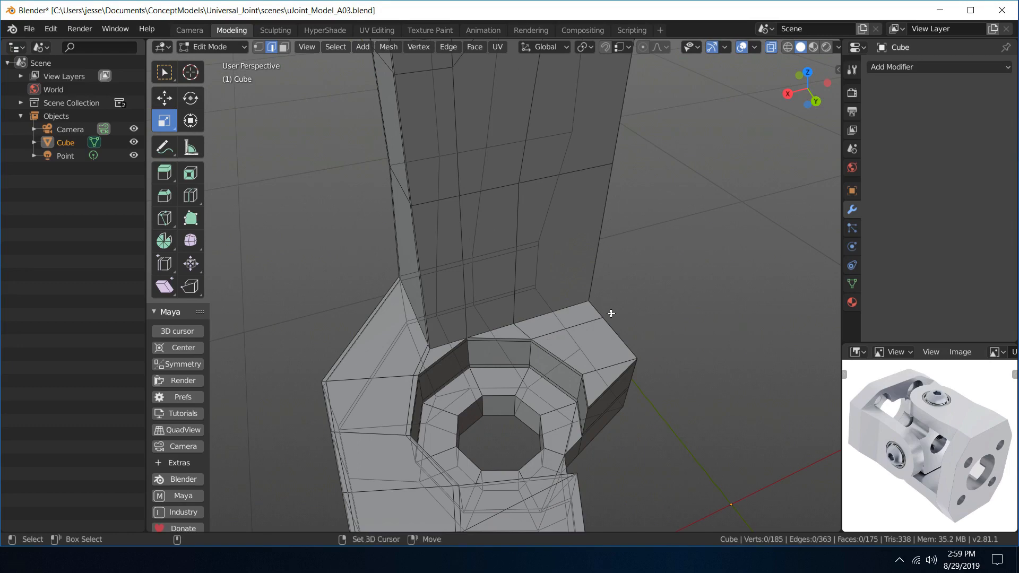
middle_click_drag(609, 311, 642, 173, "shift")
scroll(641, 174, "up", 4)
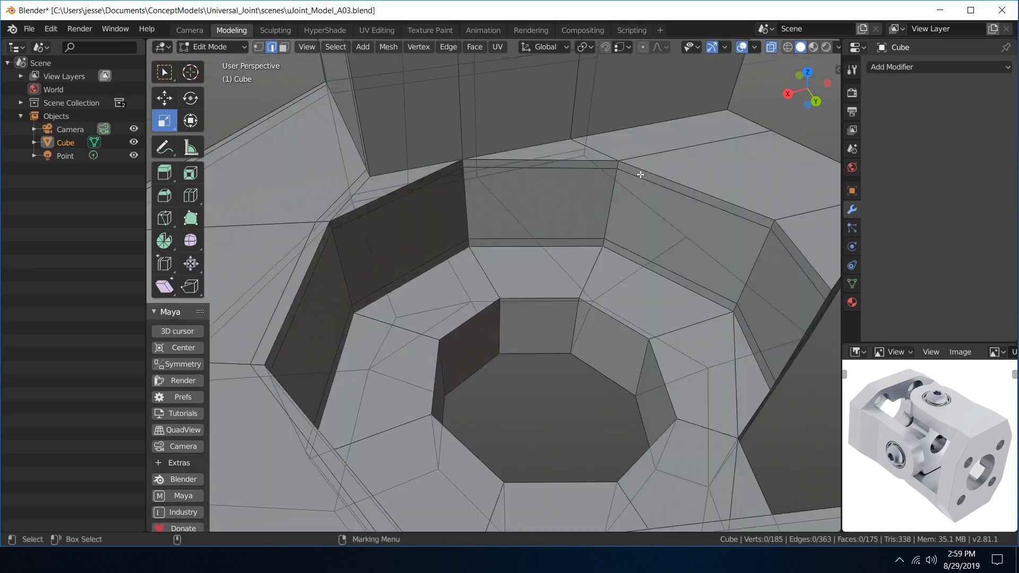
key("ctrl+r")
left_click(574, 337)
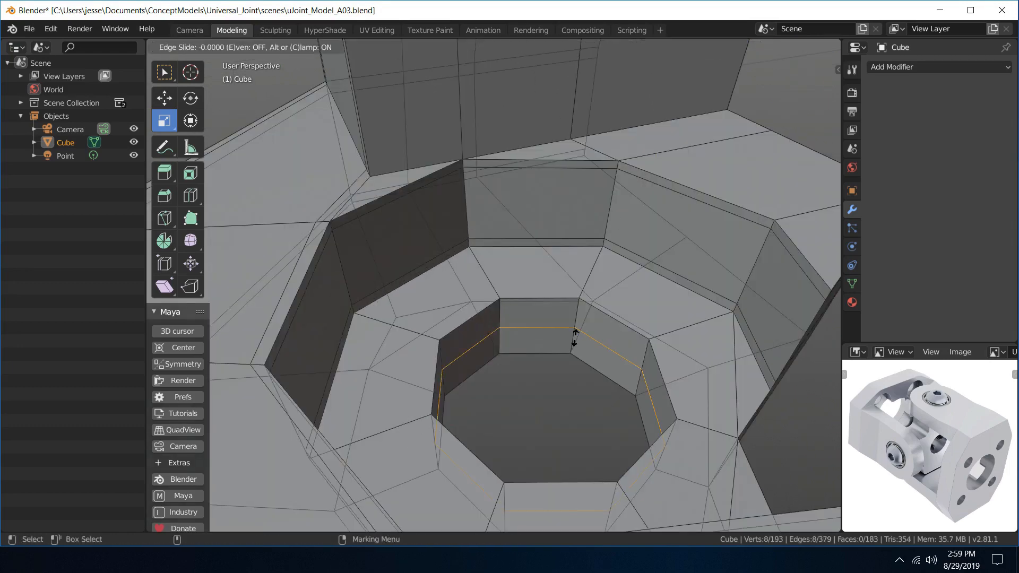
right_click(575, 338)
key("ctrl+z")
key("ctrl+r")
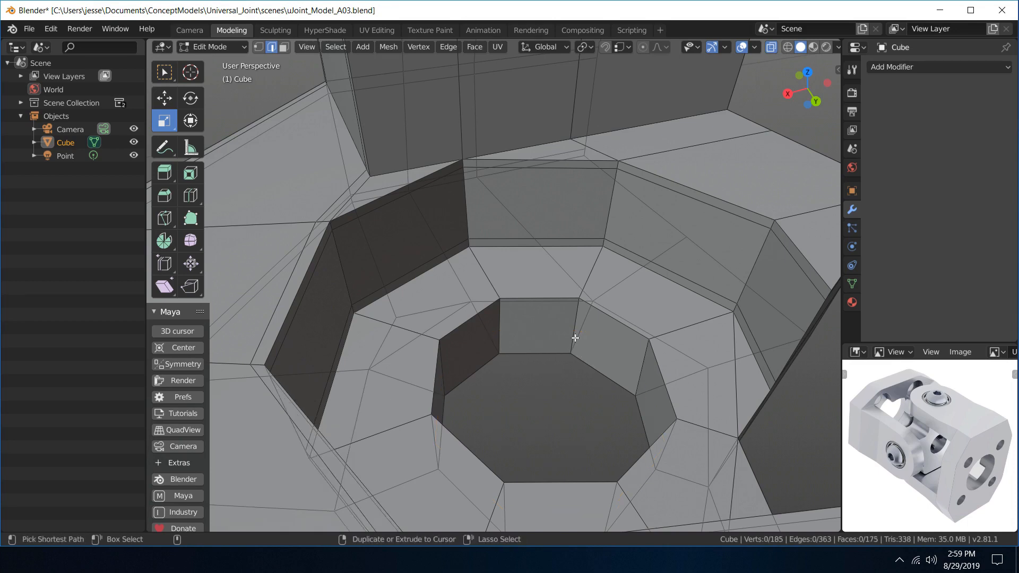
left_click(575, 338)
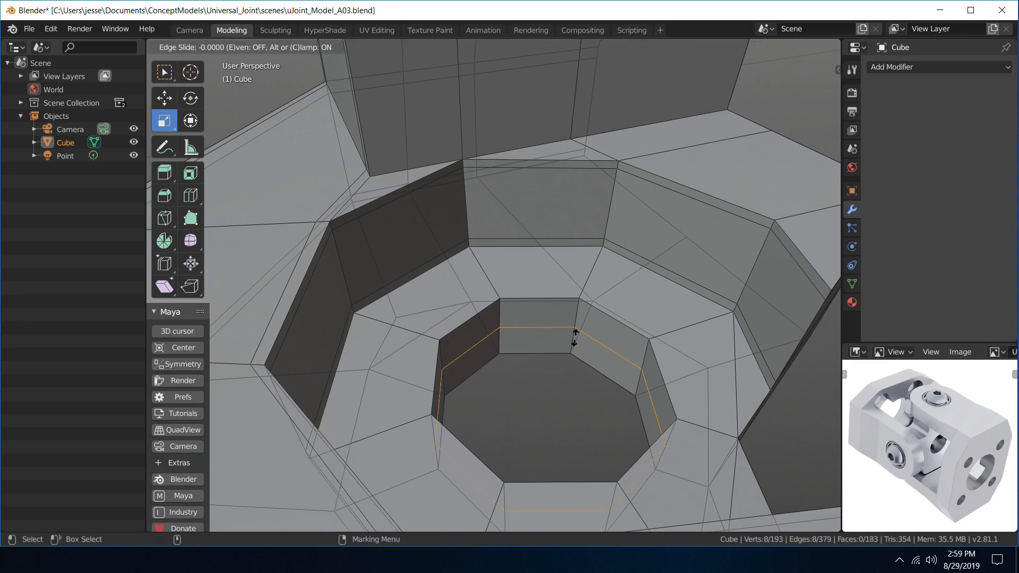
right_click(574, 338)
key("ctrl+z")
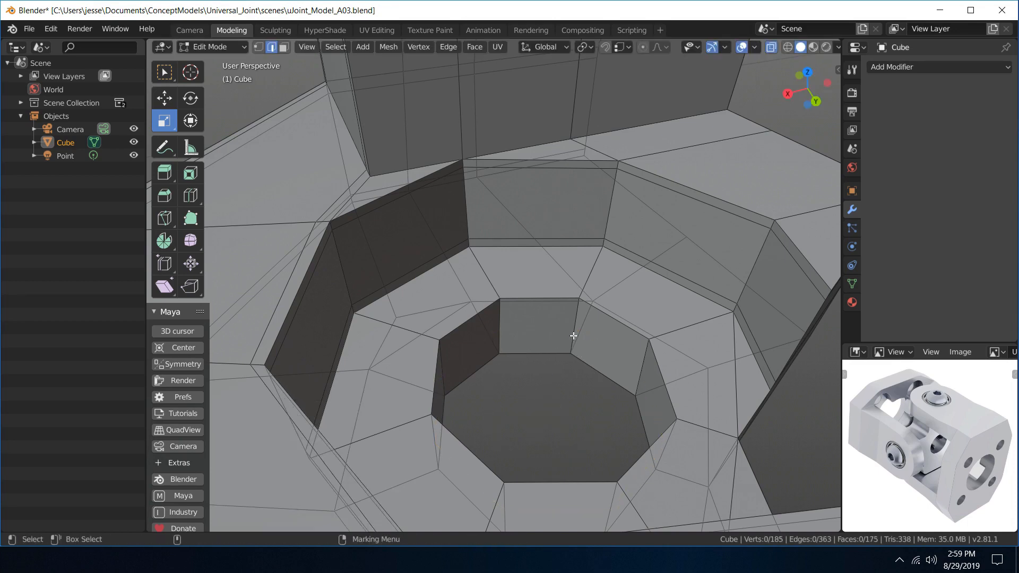
- Add two loop cuts around the bolt hole's inner through-hole wall and scale them apart by 2.489 along Z
key("ctrl+r")
scroll(574, 335, "up", 4)
left_click(573, 335)
right_click(573, 336)
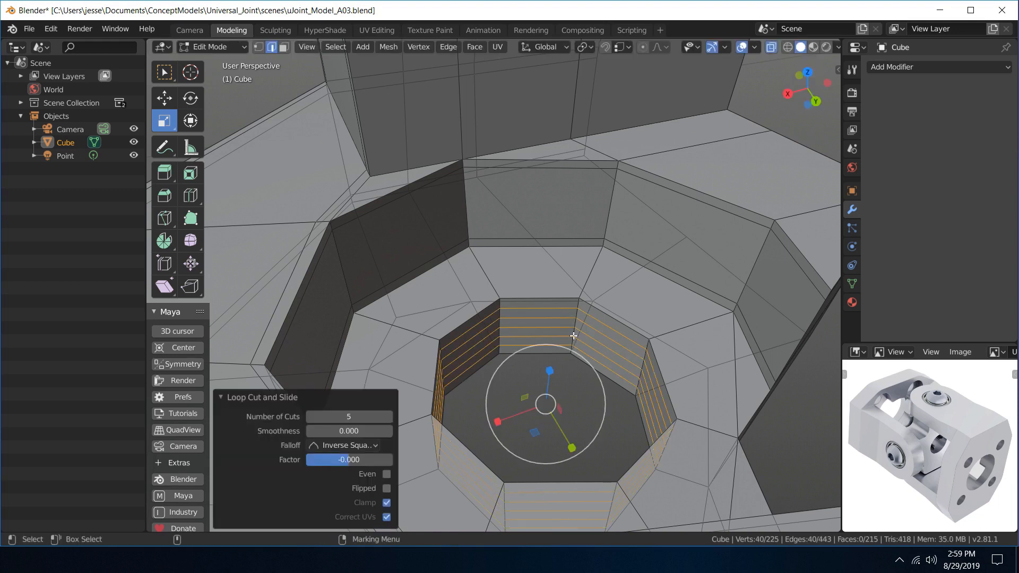
left_click(362, 416)
type("2")
key("Tab")
type("0.0")
key("Return")
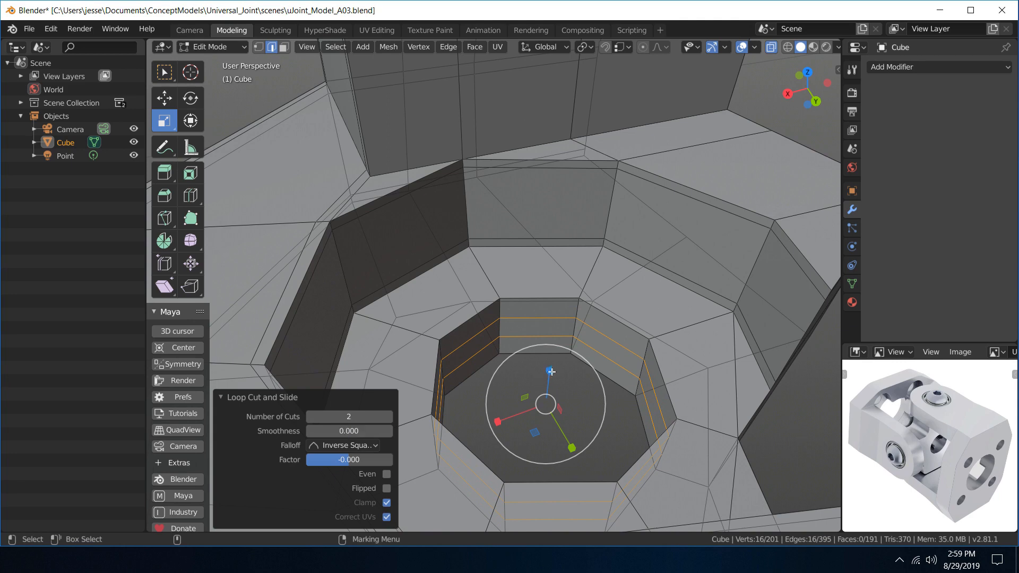
left_click_drag(551, 370, 570, 324)
- Switch to face selection and add a loop cut around the recess floor close to its outer edge, at factor 0.873
middle_click_drag(557, 368, 542, 339)
scroll(592, 362, "down", 5)
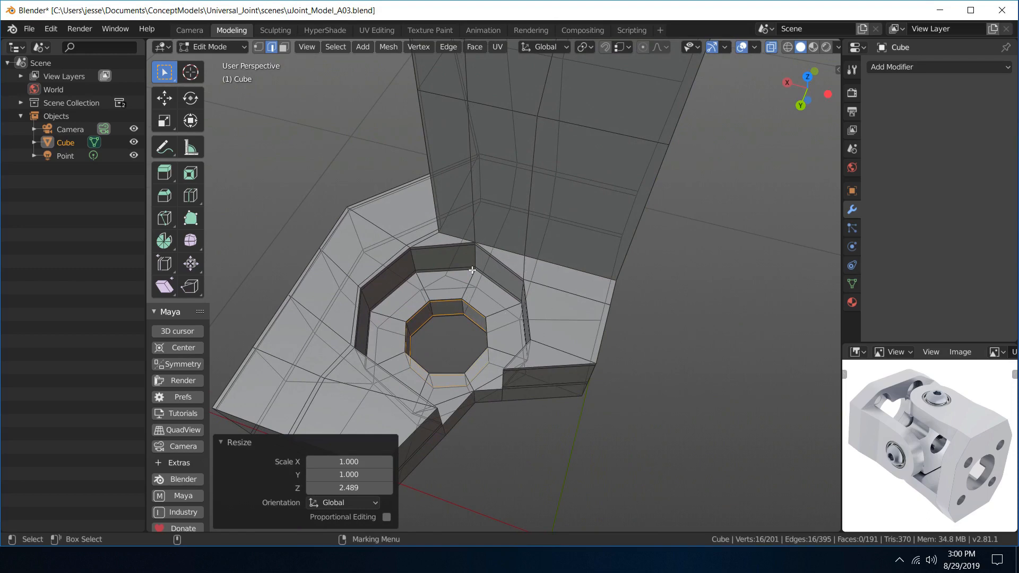
right_click_drag(457, 279, 518, 321)
left_click(479, 307)
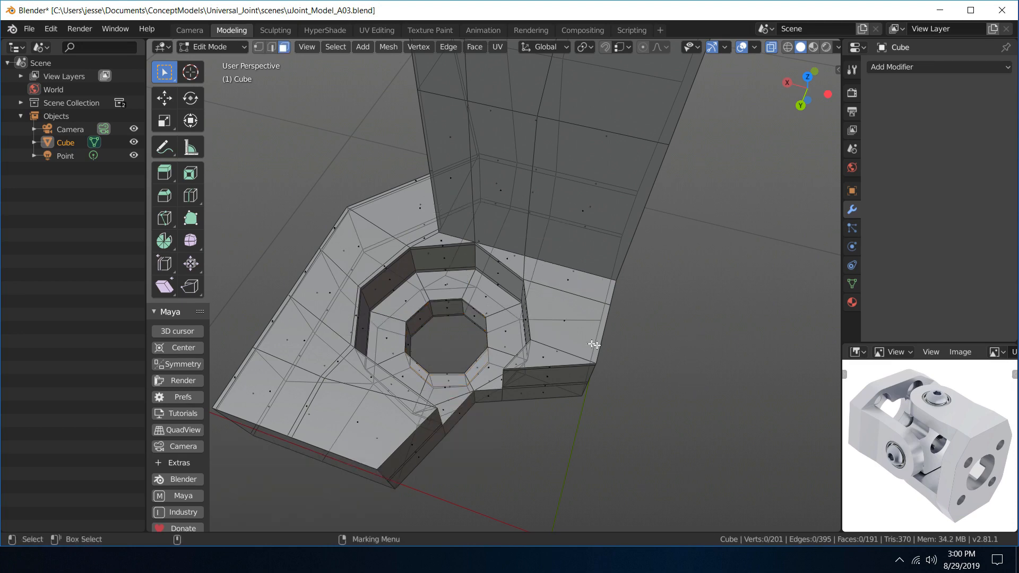
scroll(486, 321, "up", 4)
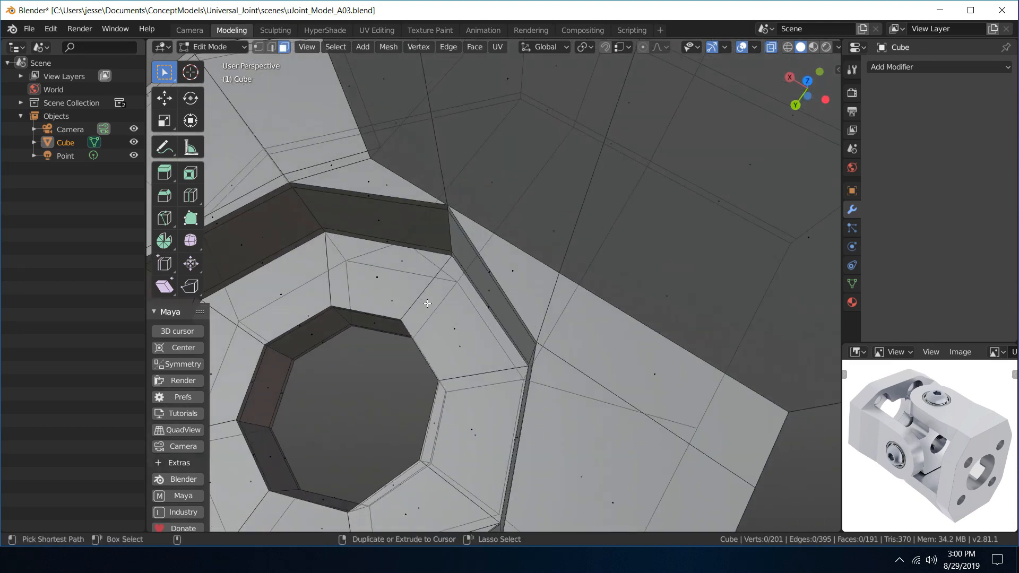
key("ctrl+r")
left_click(427, 303)
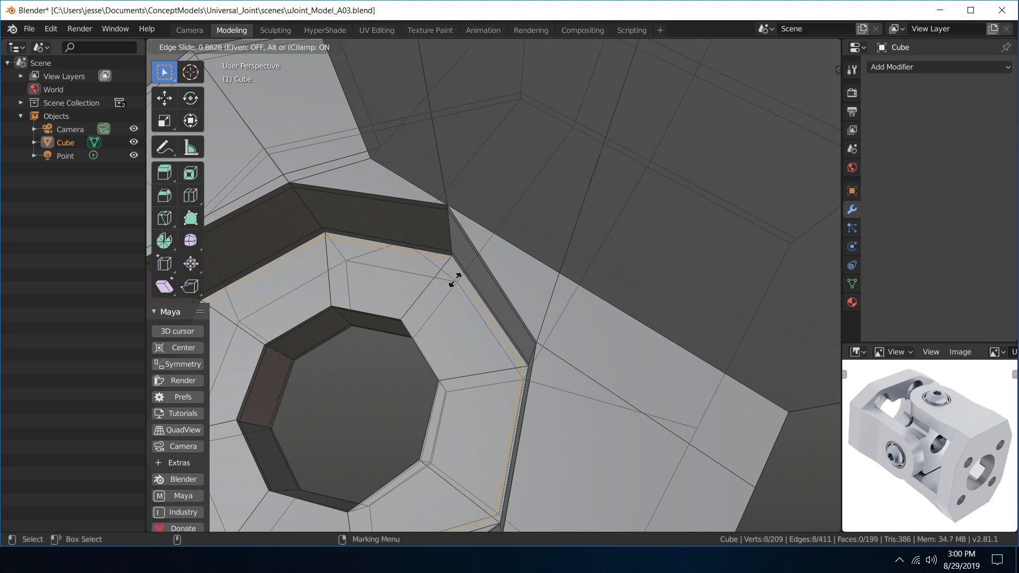
left_click(455, 280)
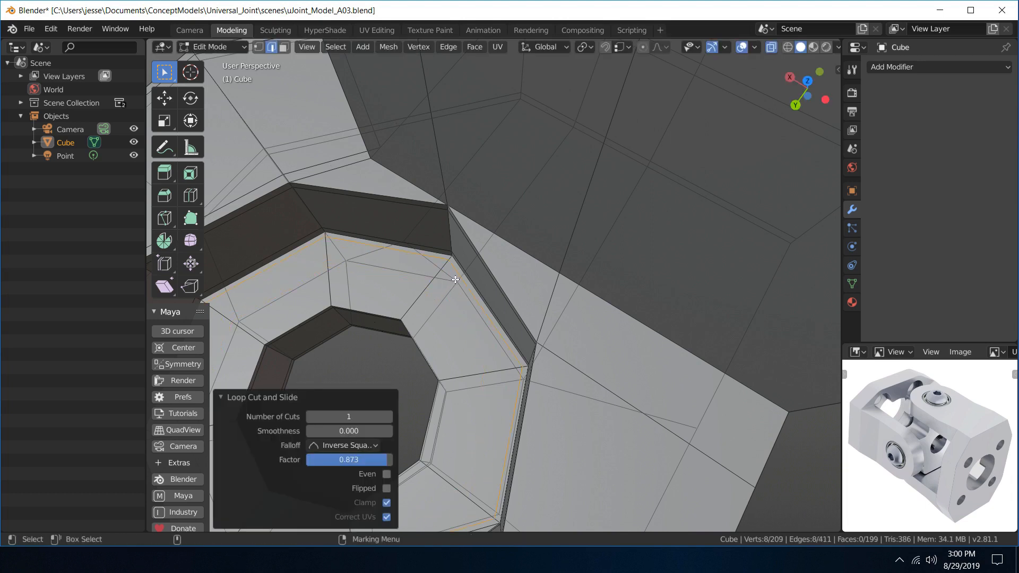
- Add a loop cut around the recess floor close to the through-hole's rim, at factor -0.835
key("ctrl+r")
left_click(417, 302)
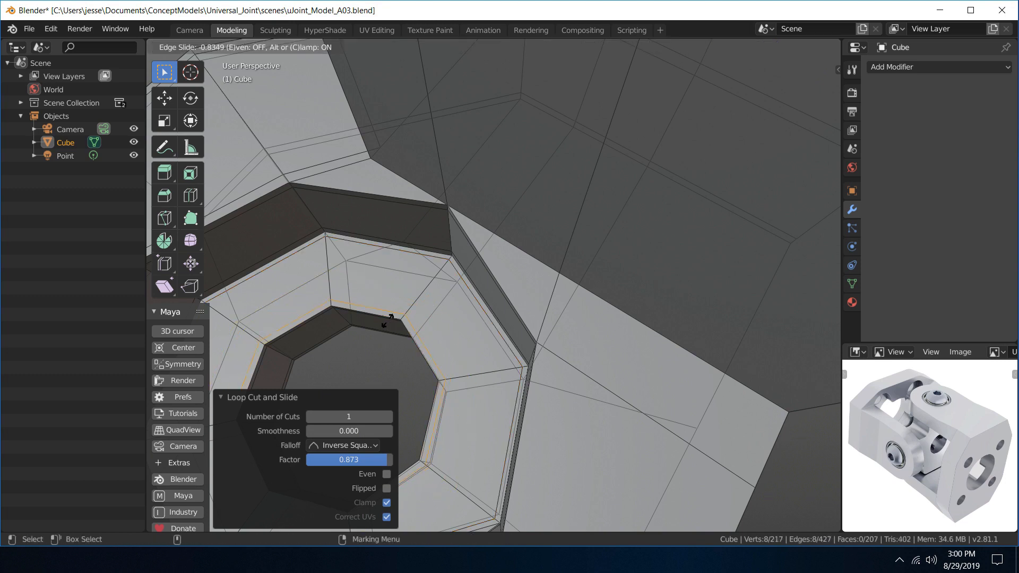
left_click(388, 321)
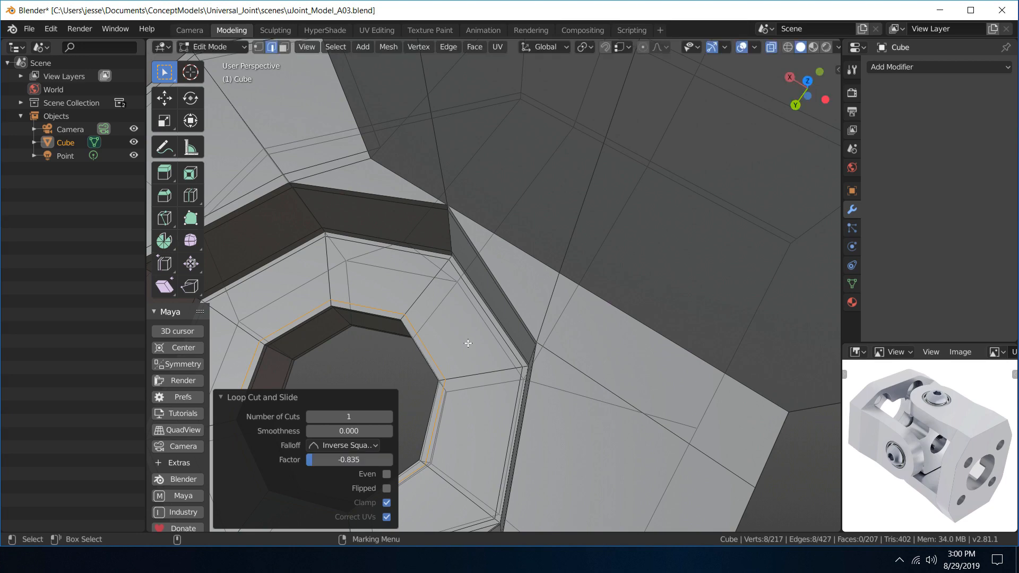
scroll(467, 344, "down", 3)
middle_click_drag(454, 338, 478, 316)
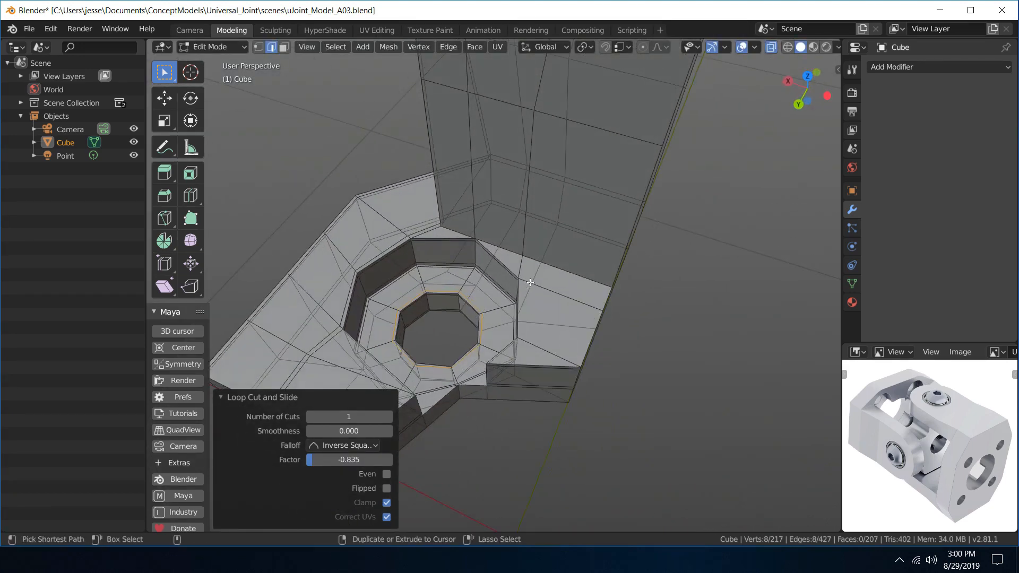
- Cancel the pending loop cut and undo the last loop cut around the through-hole's rim
key("ctrl+r")
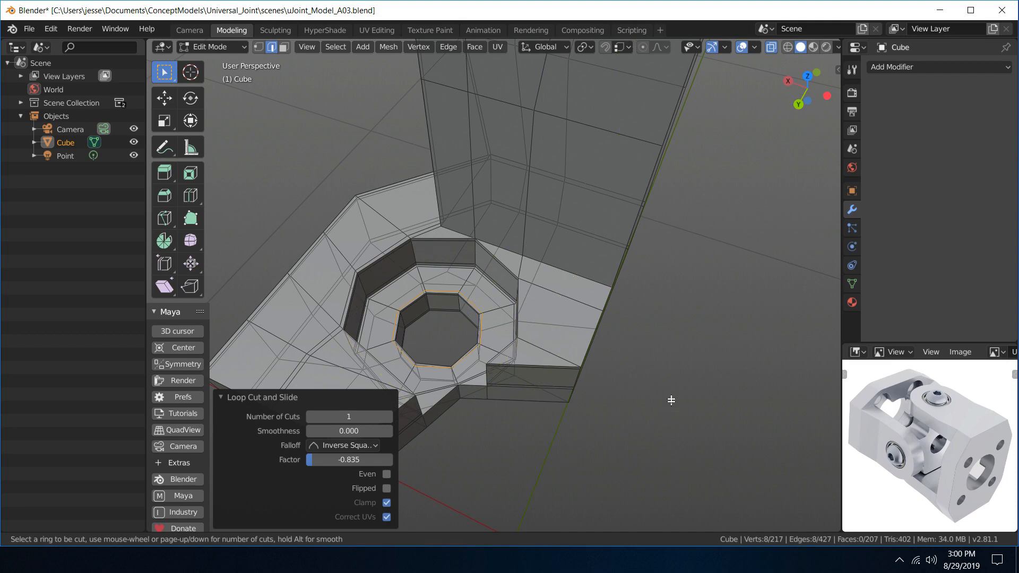
key("Escape")
scroll(547, 310, "down", 5)
mouse_move(547, 310)
left_mouse_down("alt")
mouse_move(569, 296)
mouse_move(553, 263)
mouse_move(551, 293)
left_mouse_up("alt")
key("ctrl+z")
- Add a loop cut around the recess floor close to the through-hole's rim, at factor -0.808
scroll(511, 304, "up", 8)
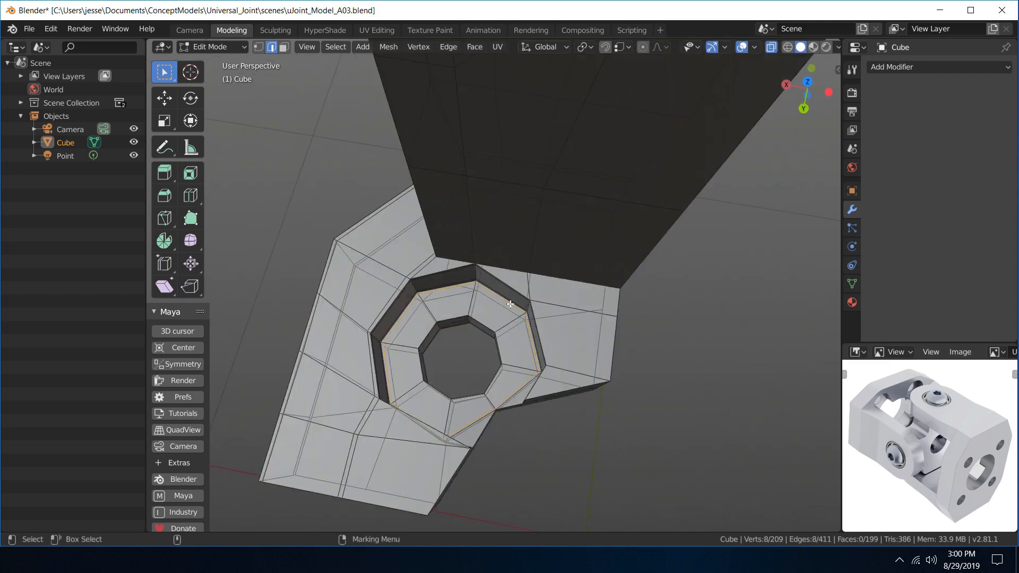
key("ctrl")
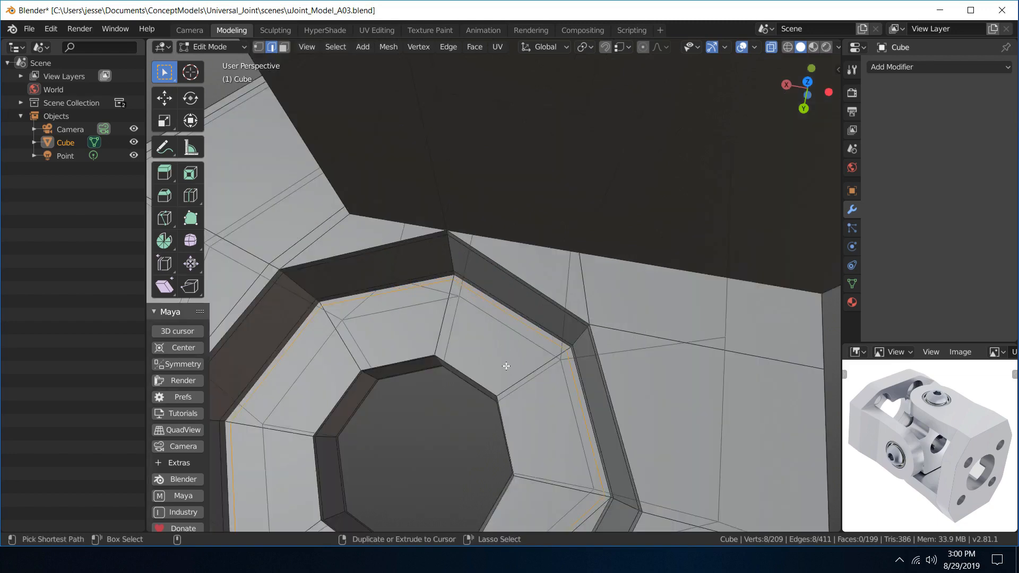
key("ctrl+r")
left_click(511, 374)
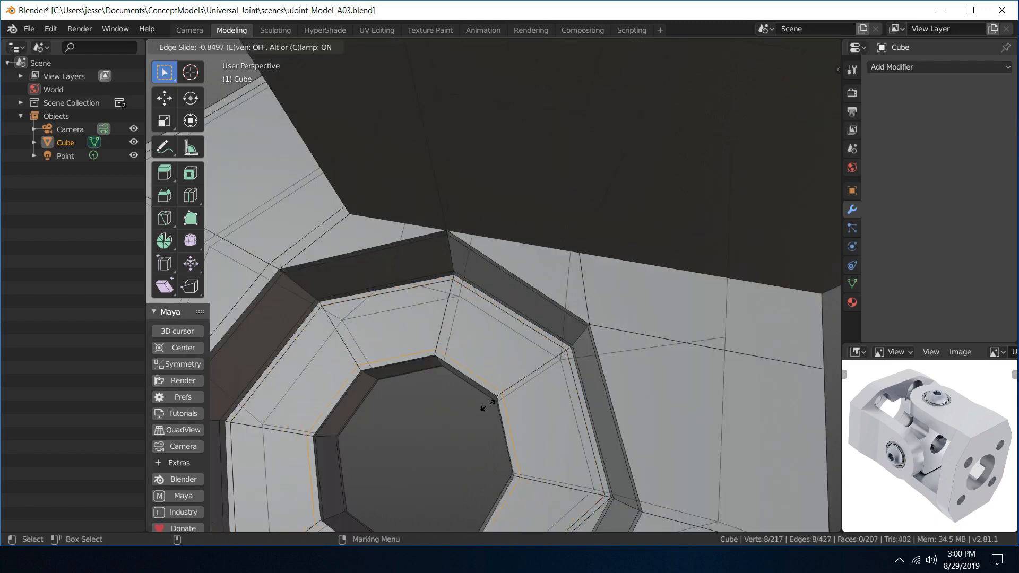
left_click(489, 404)
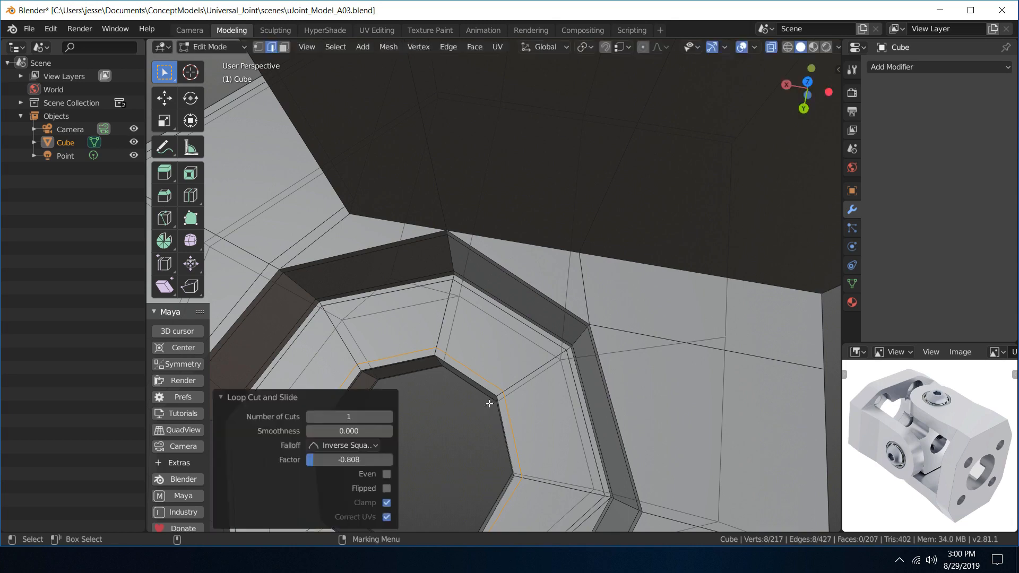
- Return to Object Mode and add a Subdivision Surface modifier to the yoke quarter
scroll(459, 406, "down", 5)
left_click_drag(458, 405, 495, 336, "alt")
right_click_drag(494, 336, 555, 291)
scroll(686, 272, "down", 5)
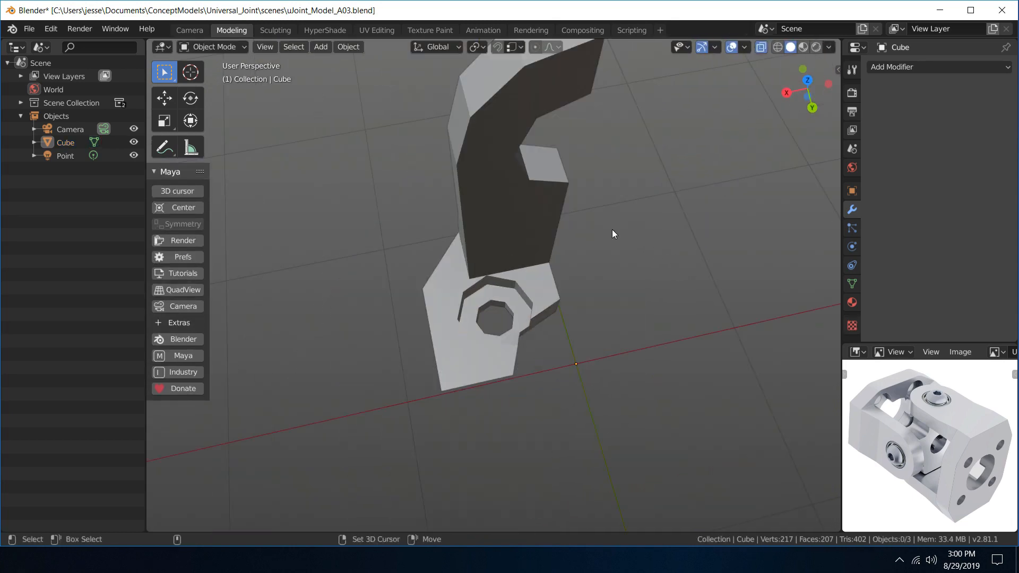
middle_click_drag(612, 229, 613, 299, "alt")
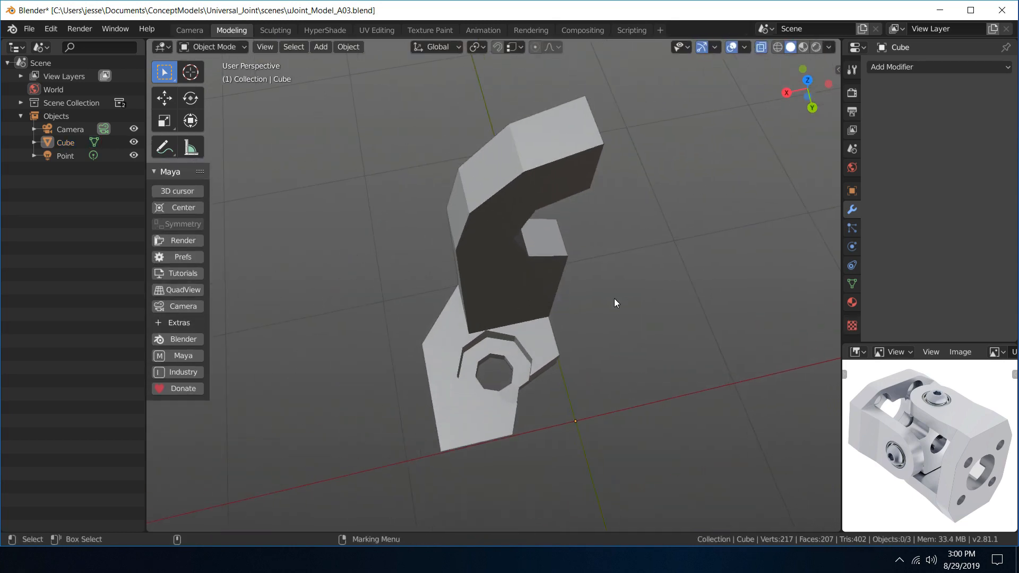
left_click(513, 186)
left_click(905, 68)
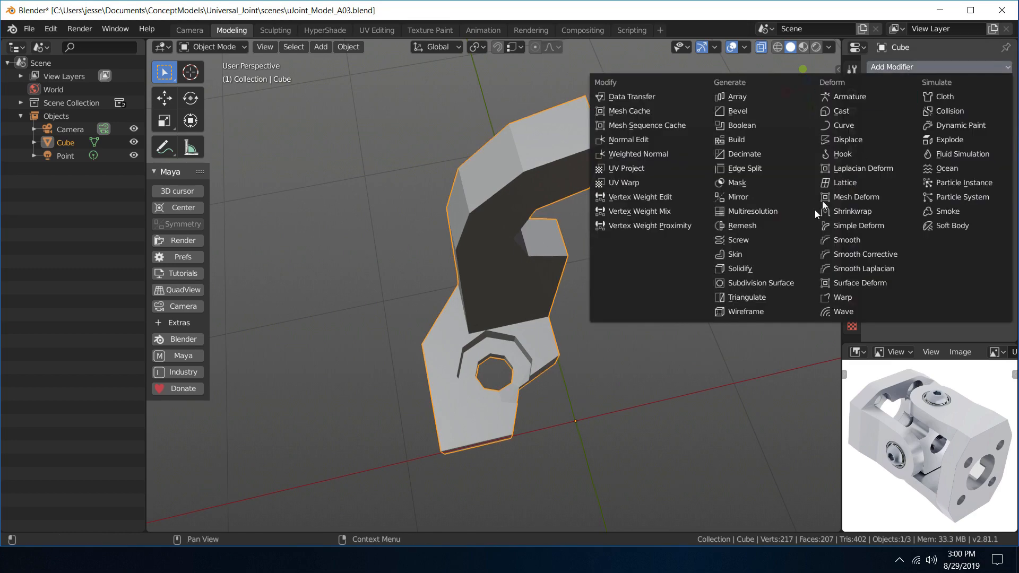
left_click(776, 284)
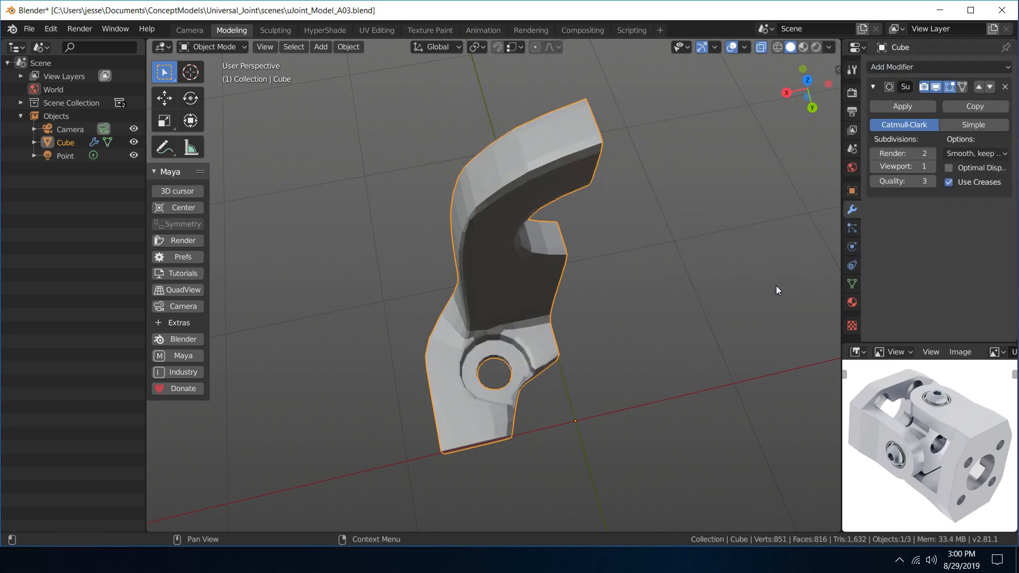
- Set the modifier's viewport and render subdivisions to 3, shade the yoke quarter smooth and deselect it
left_click(932, 167)
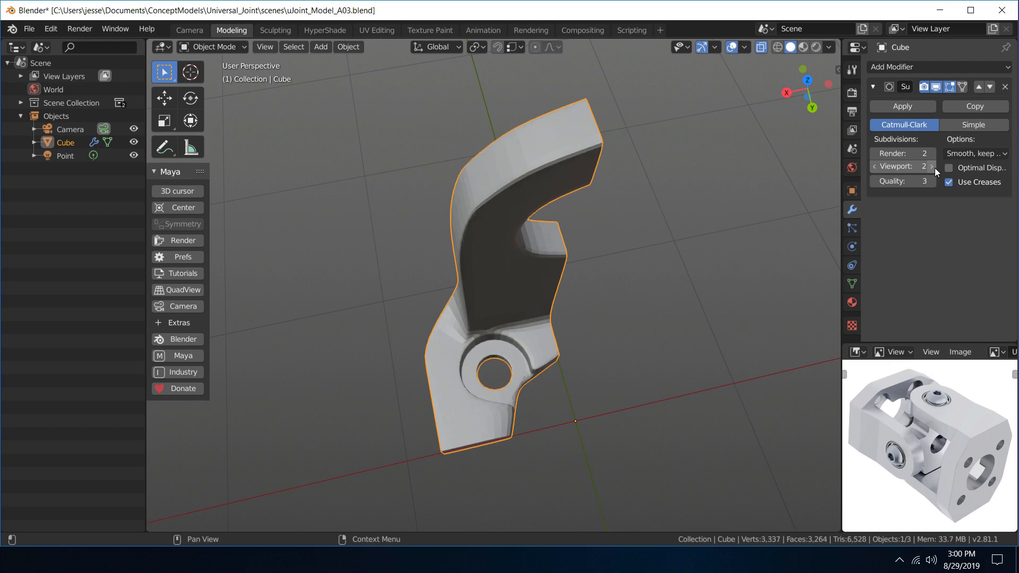
left_click(933, 167)
left_click(933, 154)
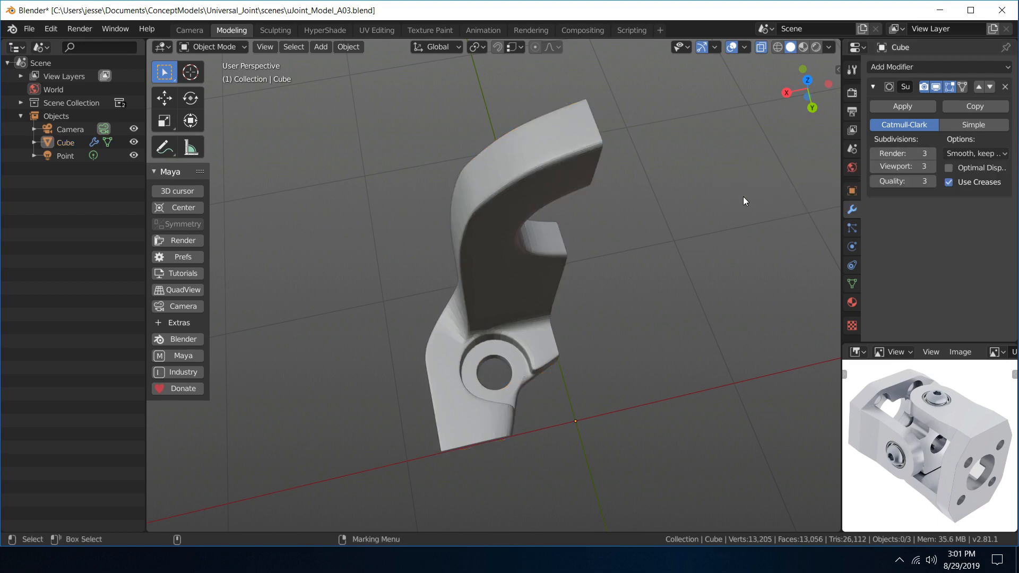
mouse_move(522, 190)
right_mouse_down()
mouse_move(517, 248)
mouse_move(496, 250)
mouse_move(520, 254)
right_mouse_up()
left_click(612, 246)
- Examine the subdivided yoke quarter from several angles, checking the bolt hole recess, base edges and arm
middle_click_drag(612, 246, 540, 249)
middle_click_drag(513, 239, 444, 279)
scroll(448, 303, "up", 4)
middle_click_drag(452, 323, 577, 259)
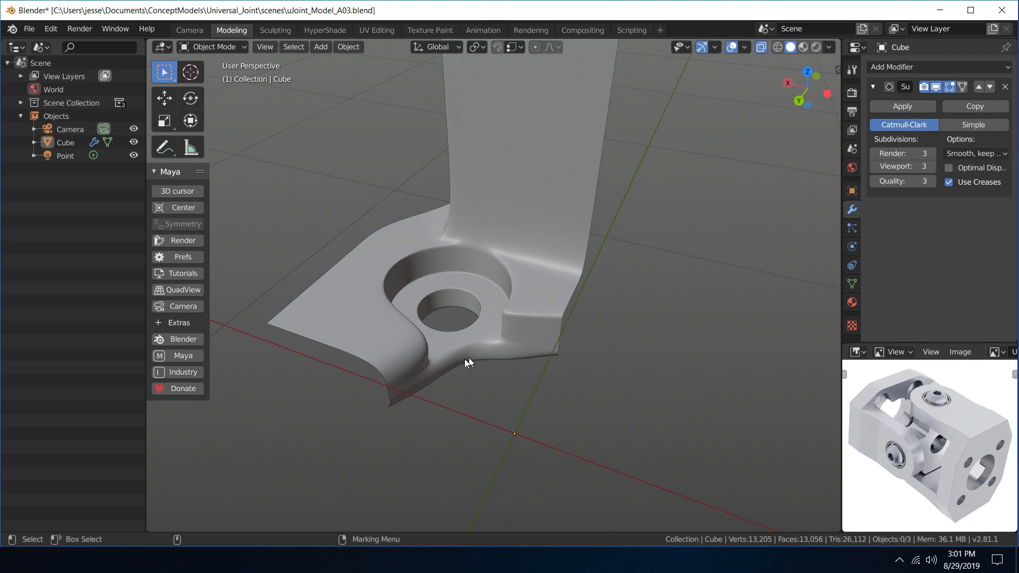
middle_click_drag(415, 381, 569, 392)
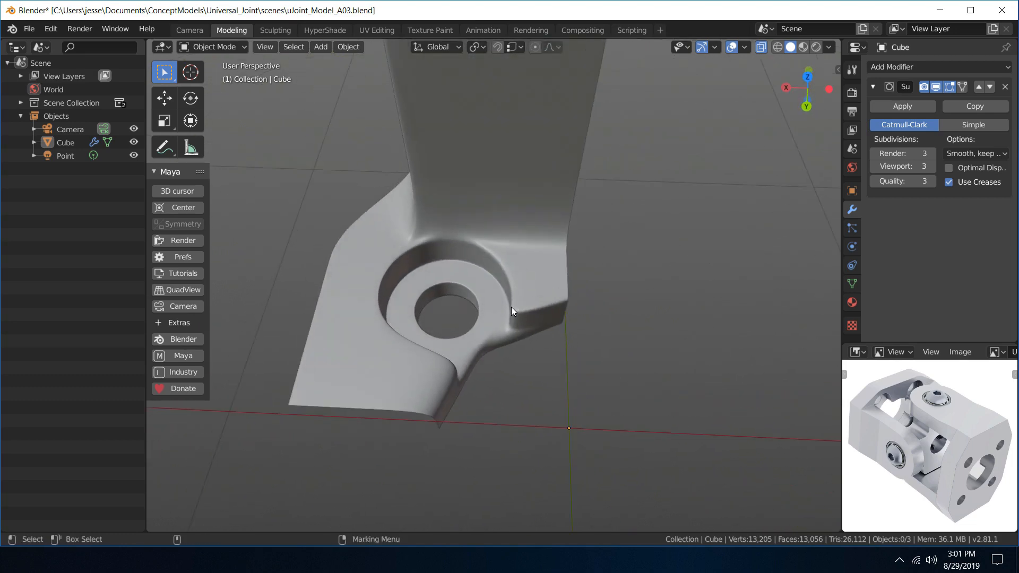
middle_click_drag(394, 328, 478, 255)
scroll(527, 198, "down", 8)
middle_click_drag(527, 198, 489, 228, "shift")
scroll(519, 266, "up", 5)
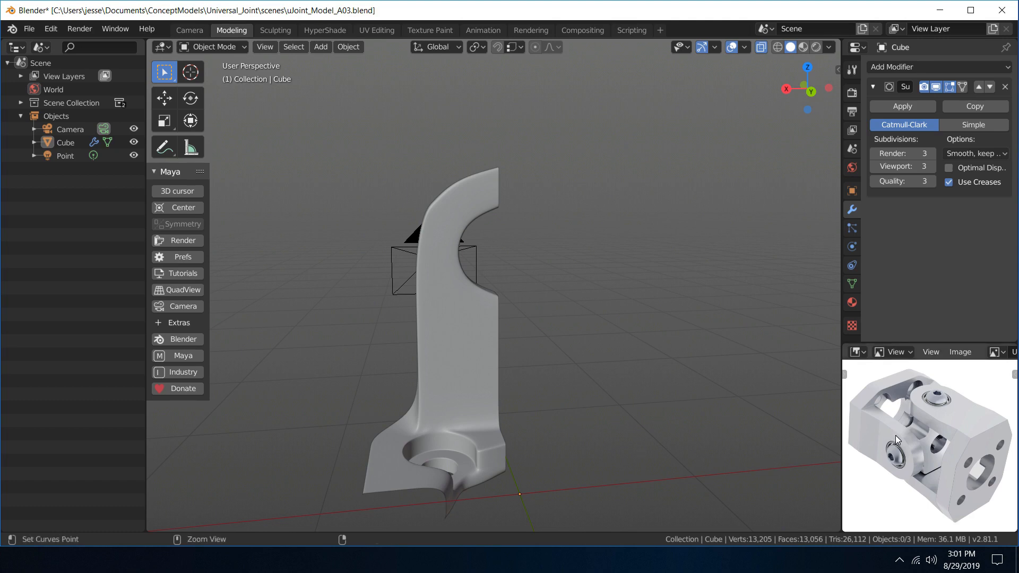
- Maximize the reference image U_Joint_A01.JPG and examine the yoke's arm, base and hole edges up close
key("ctrl+space")
scroll(697, 329, "up", 8)
key("Home")
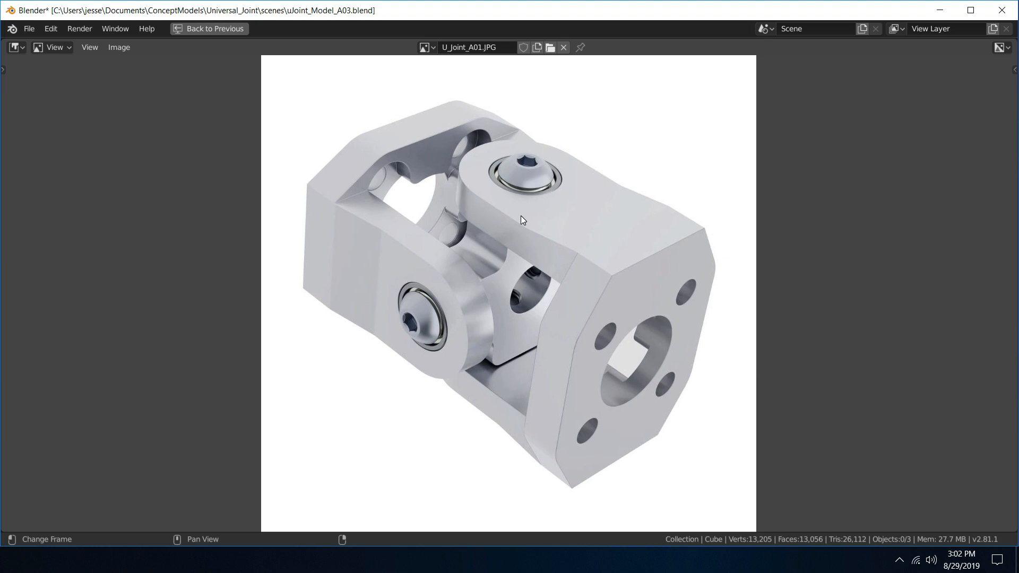
scroll(542, 191, "up", 6)
scroll(541, 190, "down", 10)
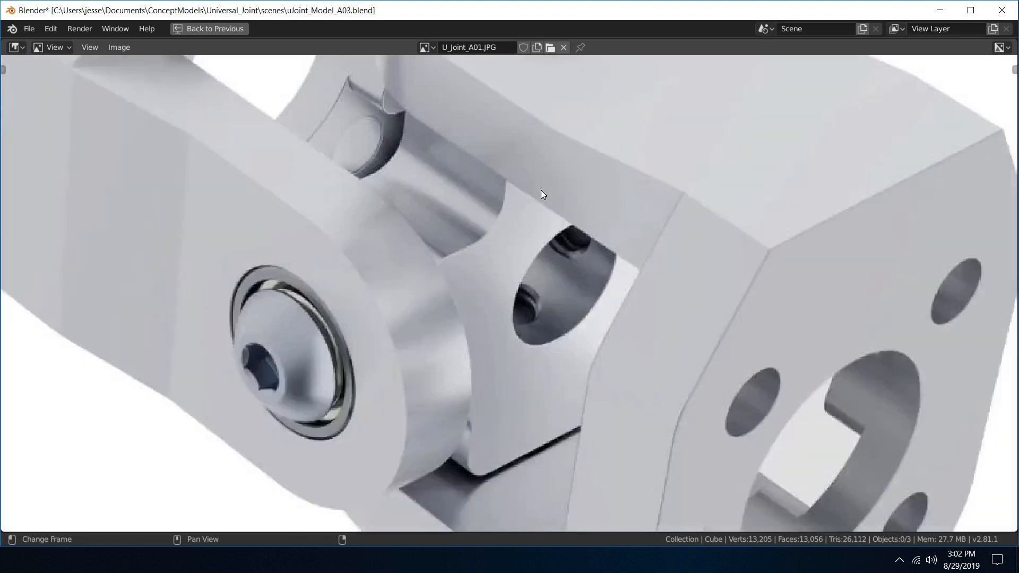
scroll(542, 196, "up", 4)
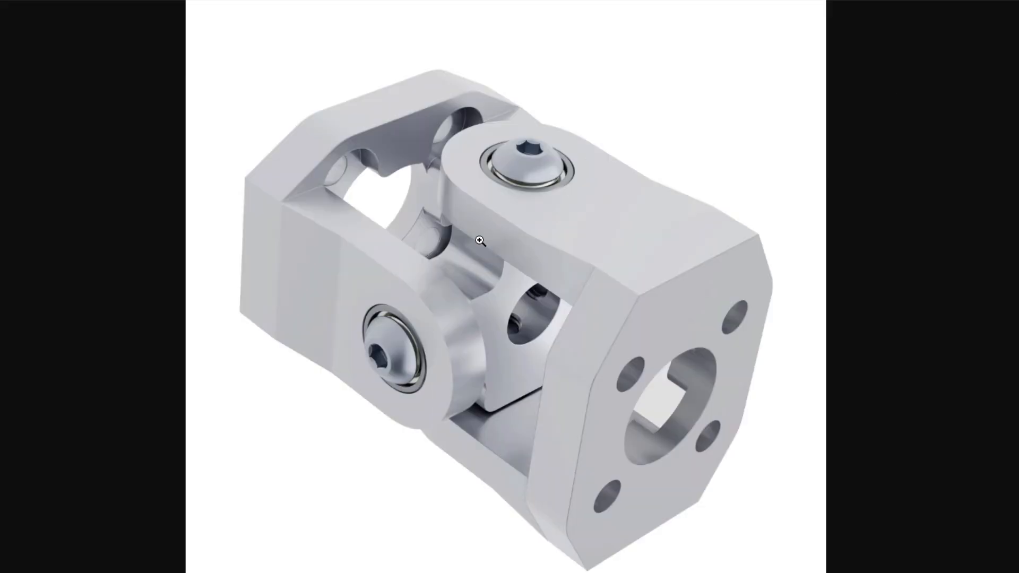
- Enlarge the separate full-screen universal joint photo and examine the edges of the yoke arms and base
left_click(473, 248)
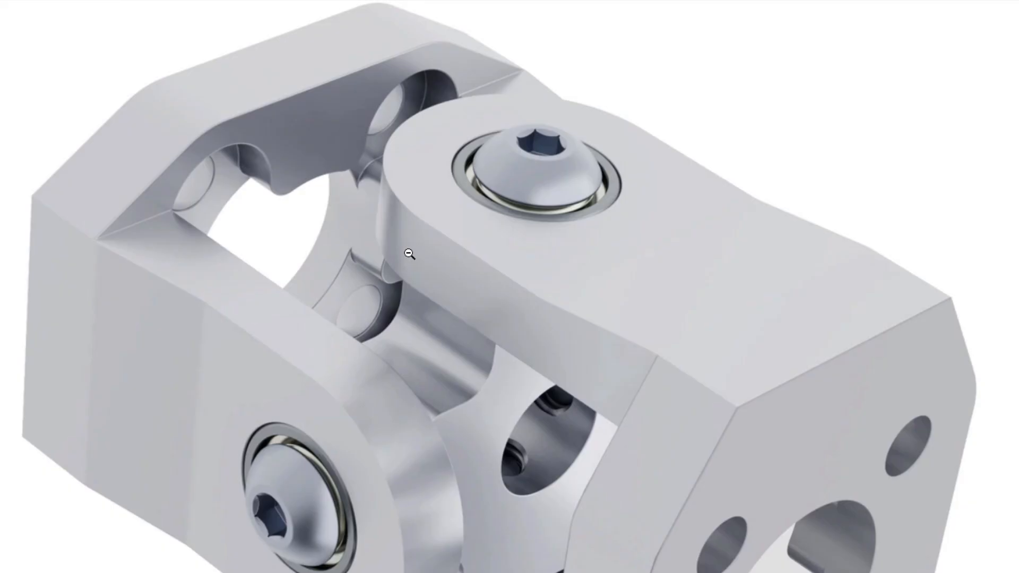
scroll(409, 255, "up", 3)
scroll(398, 559, "down", 3)
scroll(402, 554, "down", 3)
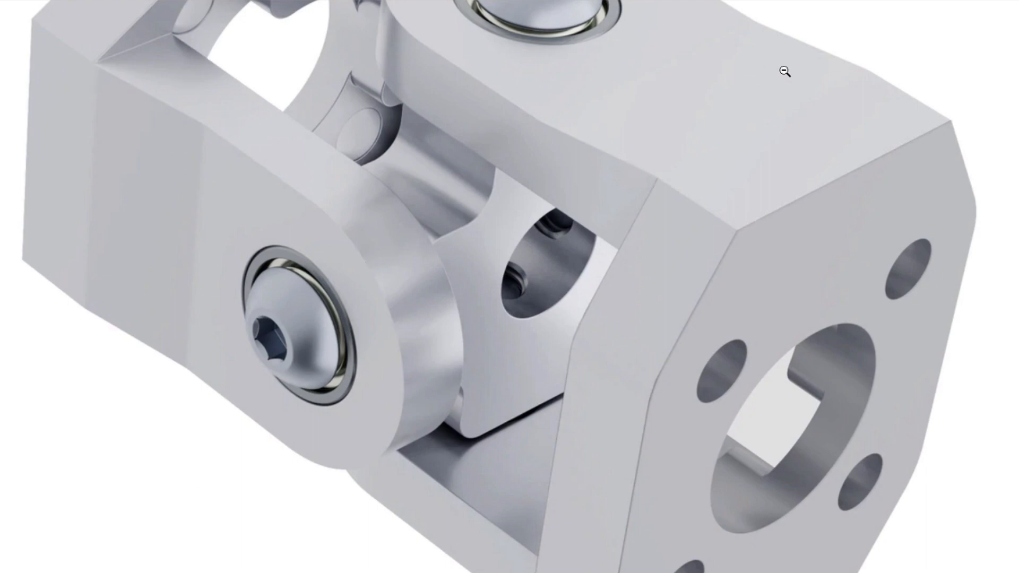
- Examine the bearing and yoke details in the universal joint reference image and return to the modeling layout
left_click(737, 85)
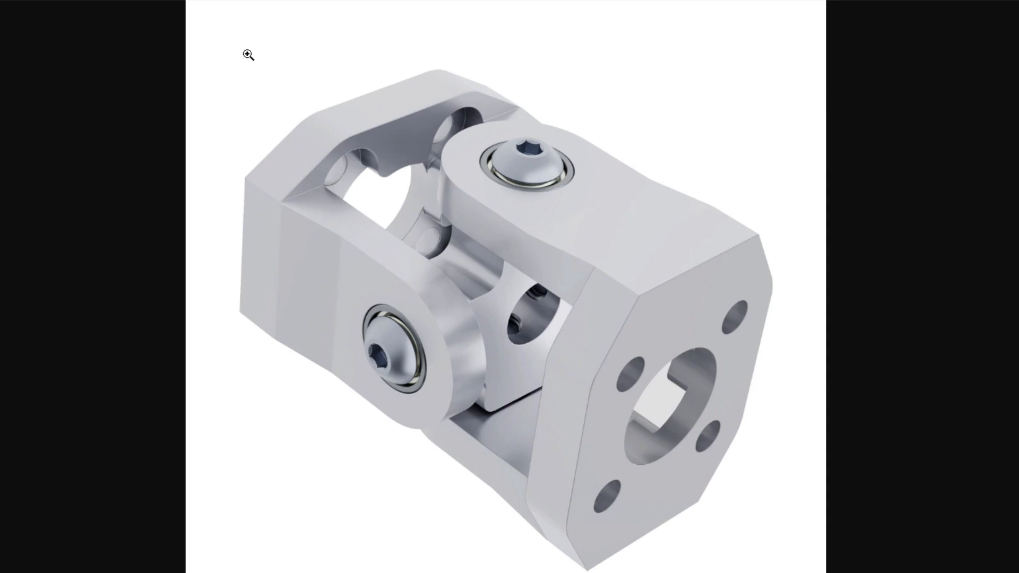
key("ctrl+w")
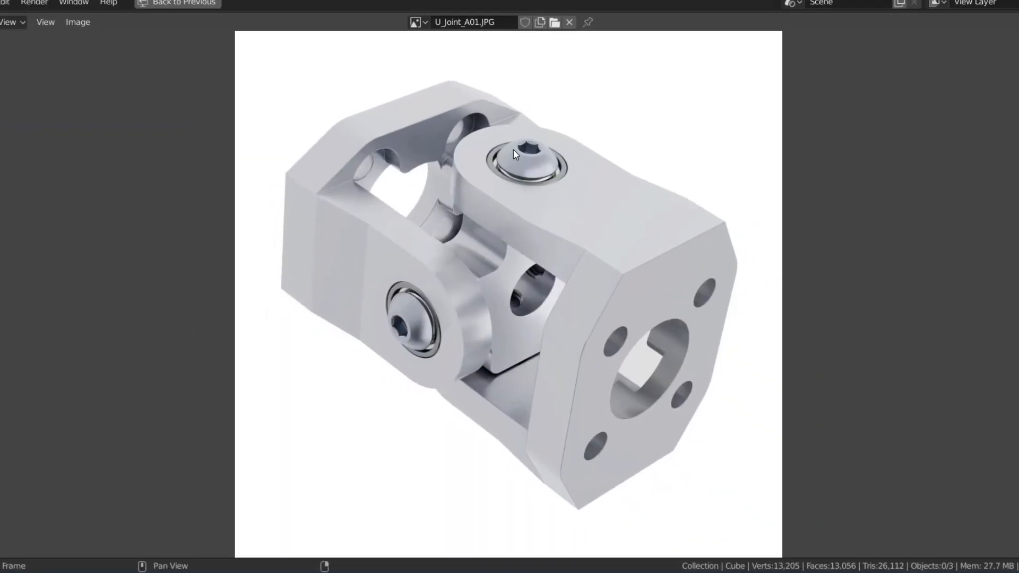
key("ctrl+space")
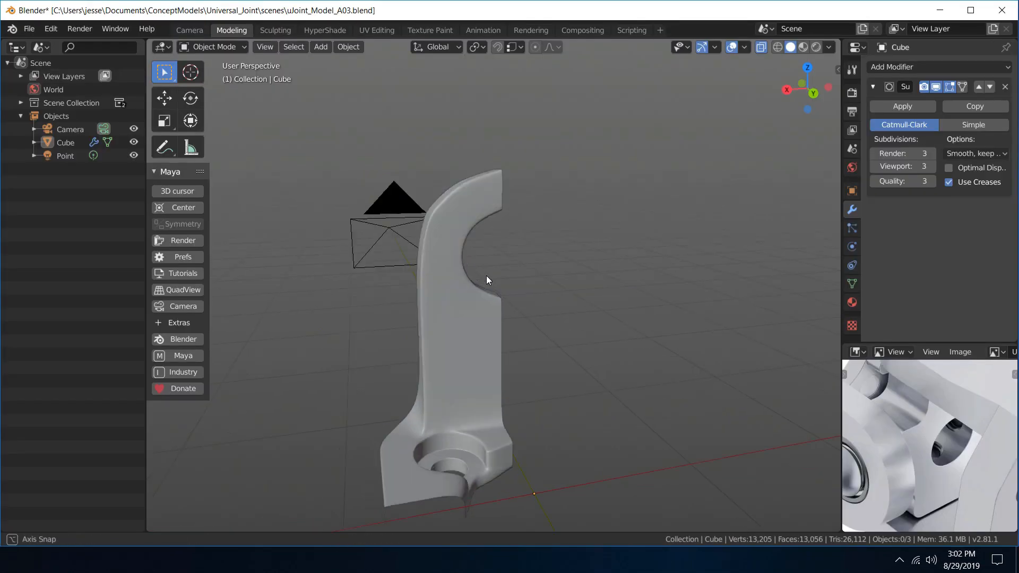
- Remove the Subdivision modifier from the bracket and set the mesh to flat shading
middle_click_drag(487, 276, 426, 190)
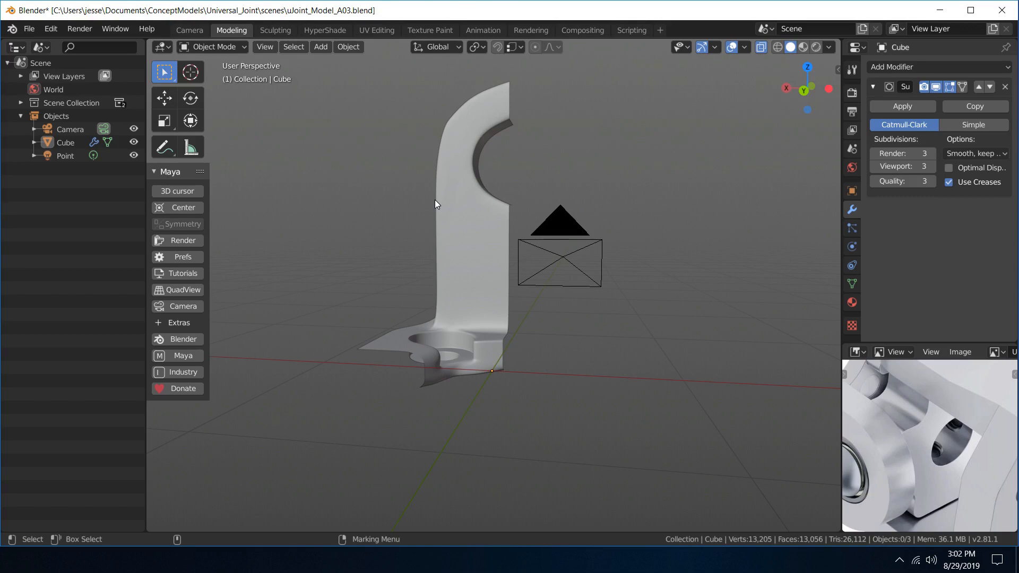
scroll(467, 345, "up", 5)
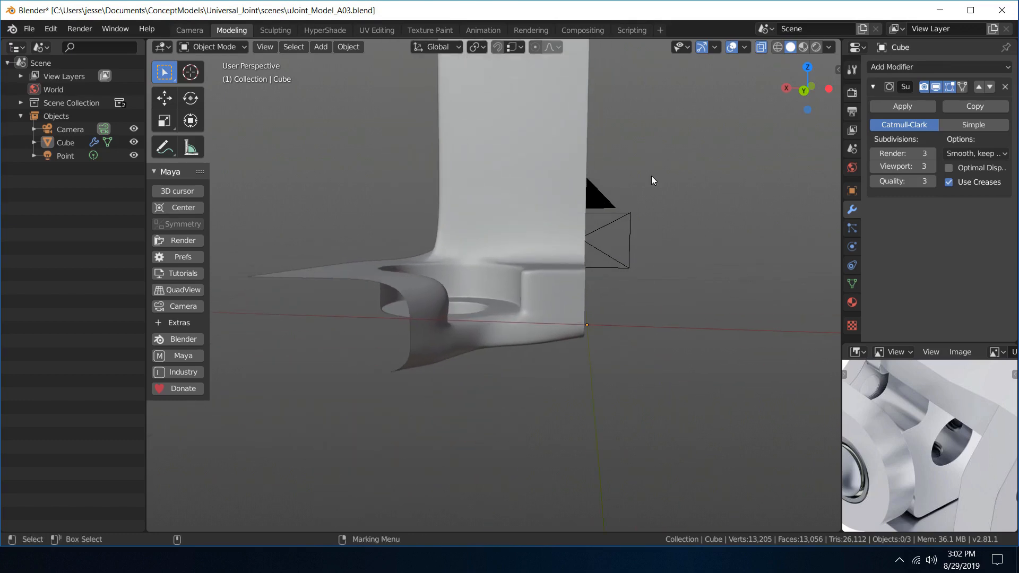
left_click(1007, 87)
left_click_drag(477, 324, 440, 335, "alt")
left_click(440, 336)
right_click(440, 336)
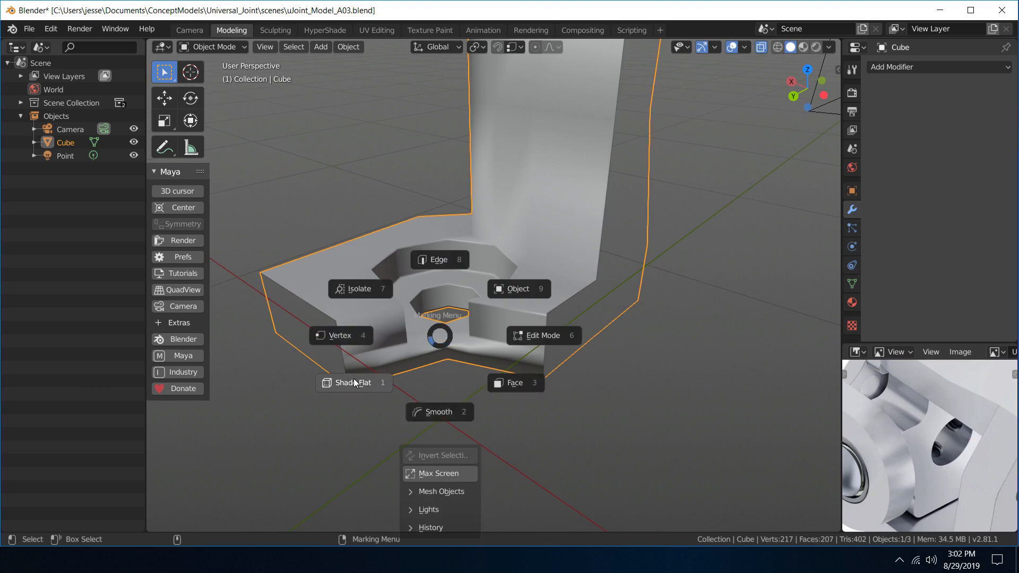
left_click(379, 378)
- Enter face editing and insert two loop cuts around the lower band of the base's side walls beneath the round recess
scroll(419, 378, "up", 4)
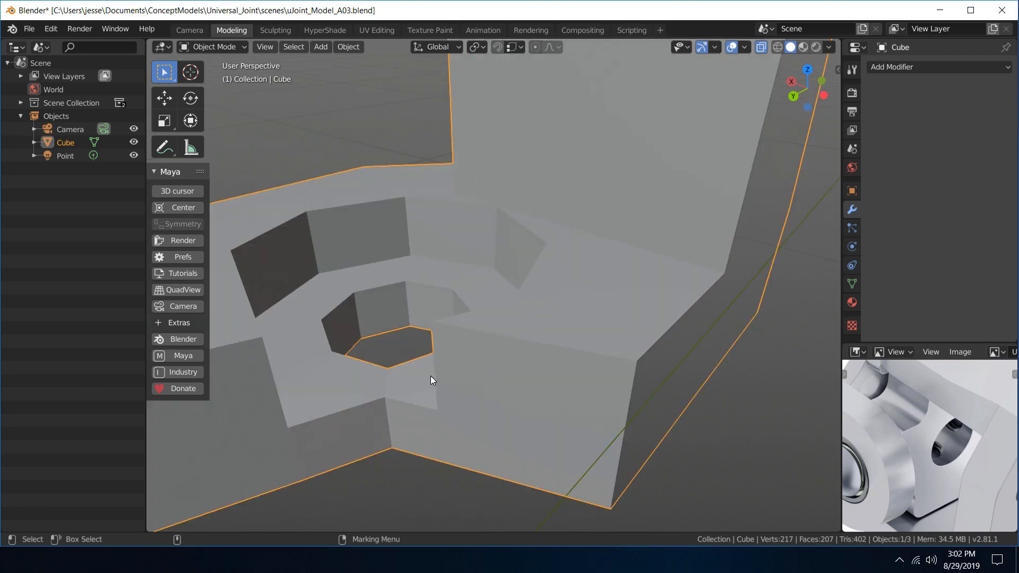
middle_click_drag(431, 376, 531, 312, "alt")
right_click(521, 340)
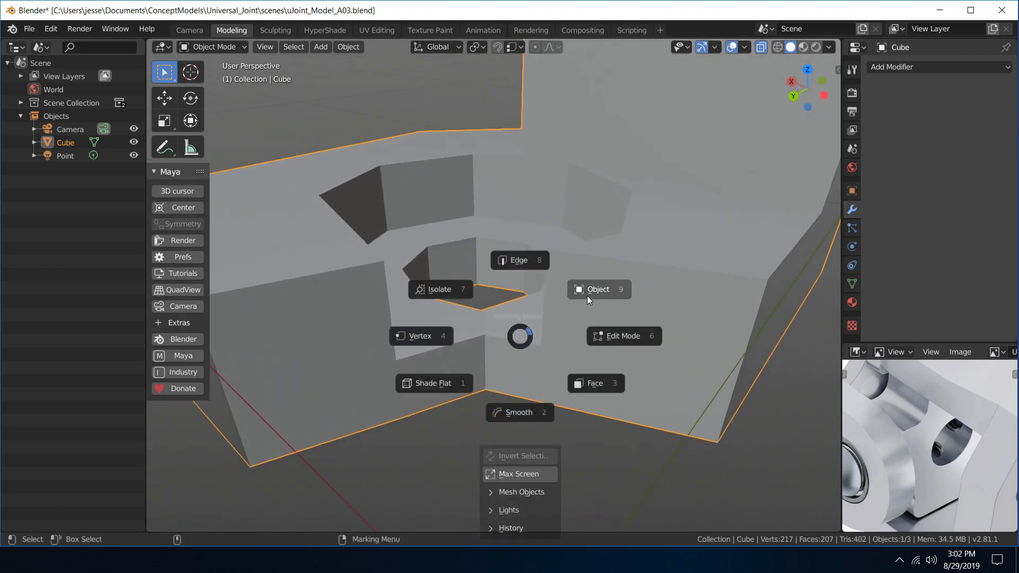
left_click(596, 383)
middle_click_drag(593, 380, 615, 336)
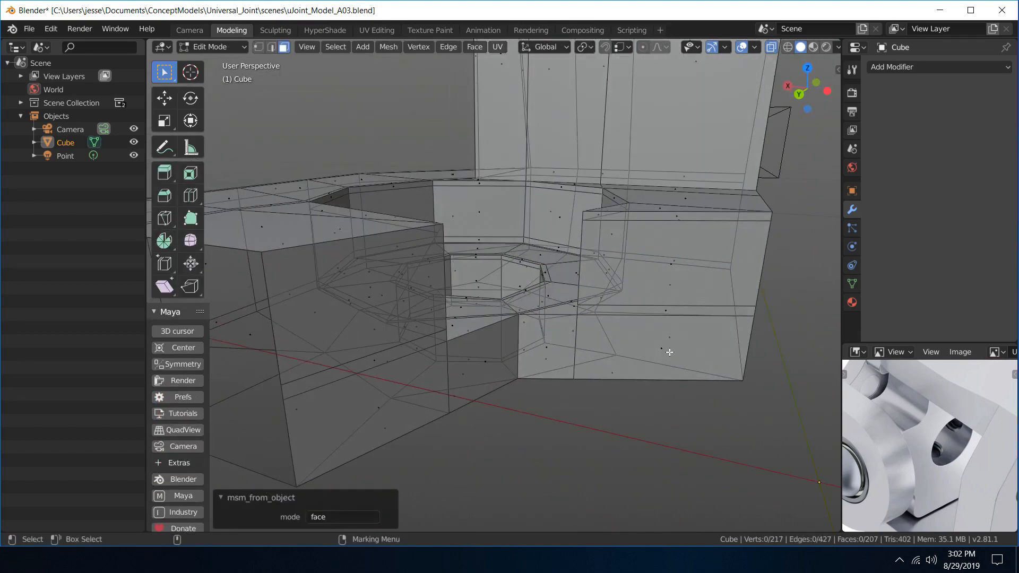
key("ctrl+r")
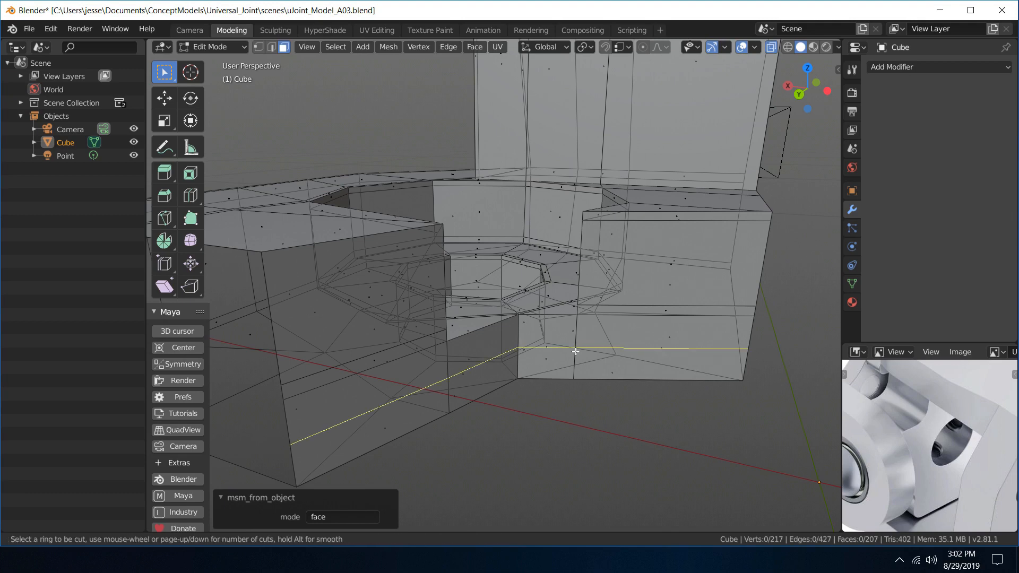
scroll(576, 352, "up", 4)
left_click(576, 352)
right_click(576, 352)
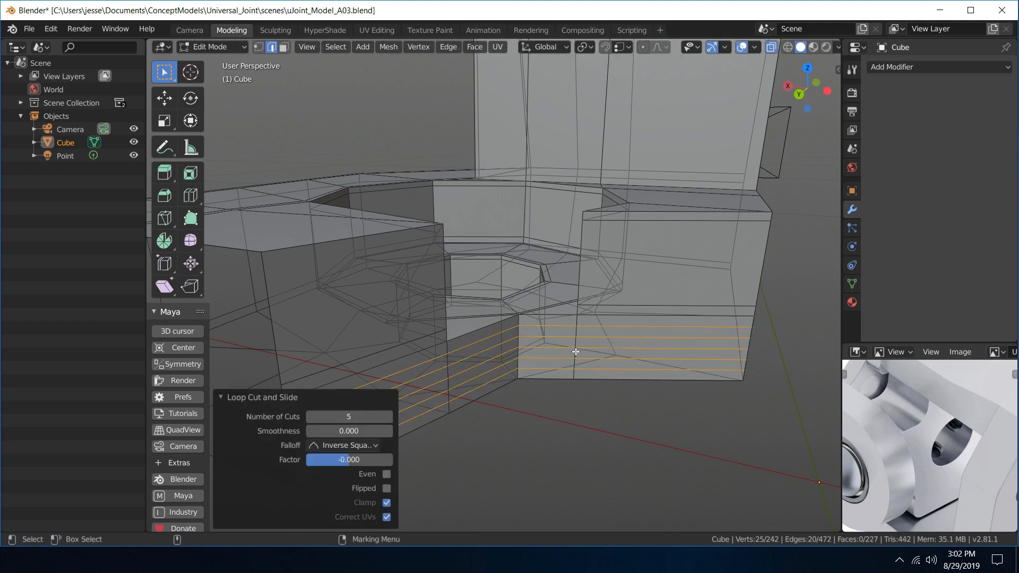
left_click(350, 417)
type("2")
key("Return")
- Scale the two new edge loops apart along Z toward the upper and lower borders of the base's lower band
key("shift+space")
key("s")
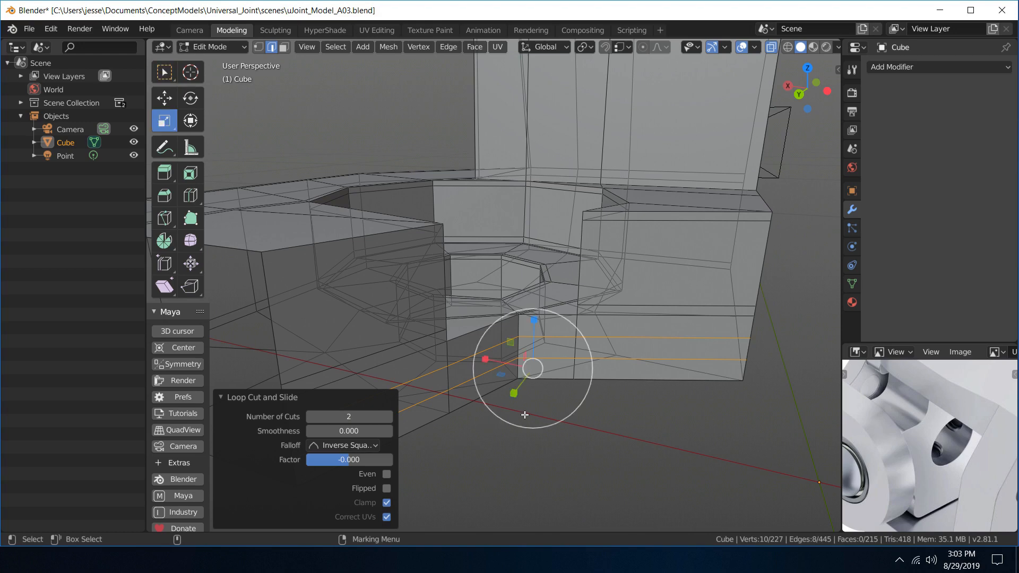
left_click_drag(537, 334, 544, 254)
middle_click_drag(636, 351, 707, 326)
key("q")
left_click(707, 326)
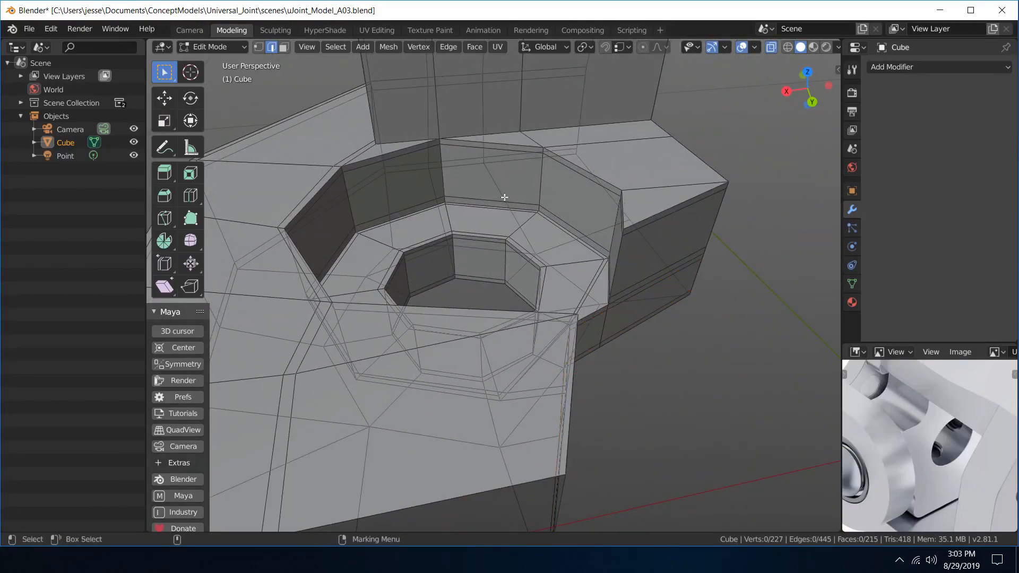
- Delete the triangular face at the open end of the round recess's inner wall, beside the block's end face
middle_click_drag(563, 161, 541, 157)
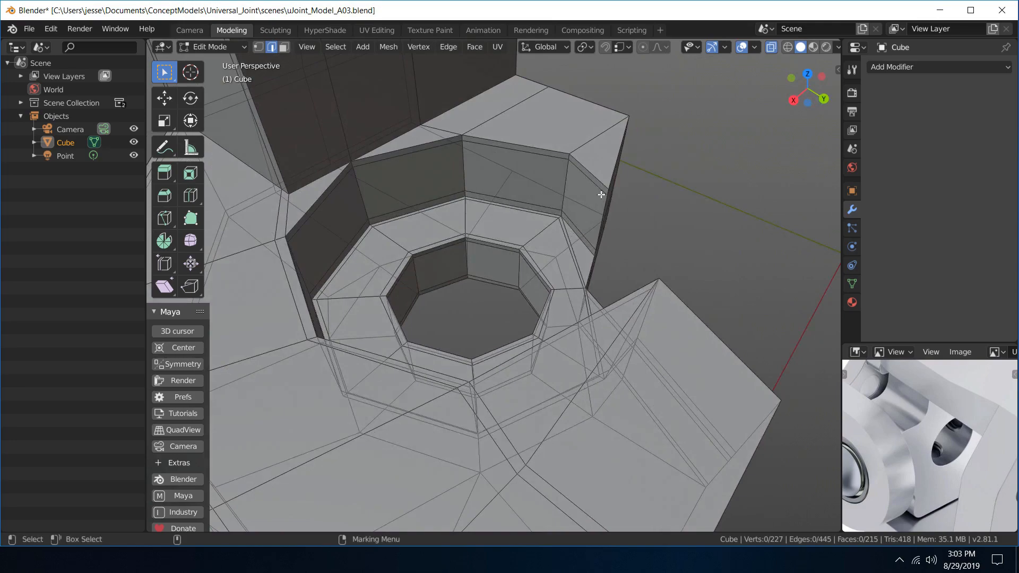
middle_click_drag(613, 197, 607, 243)
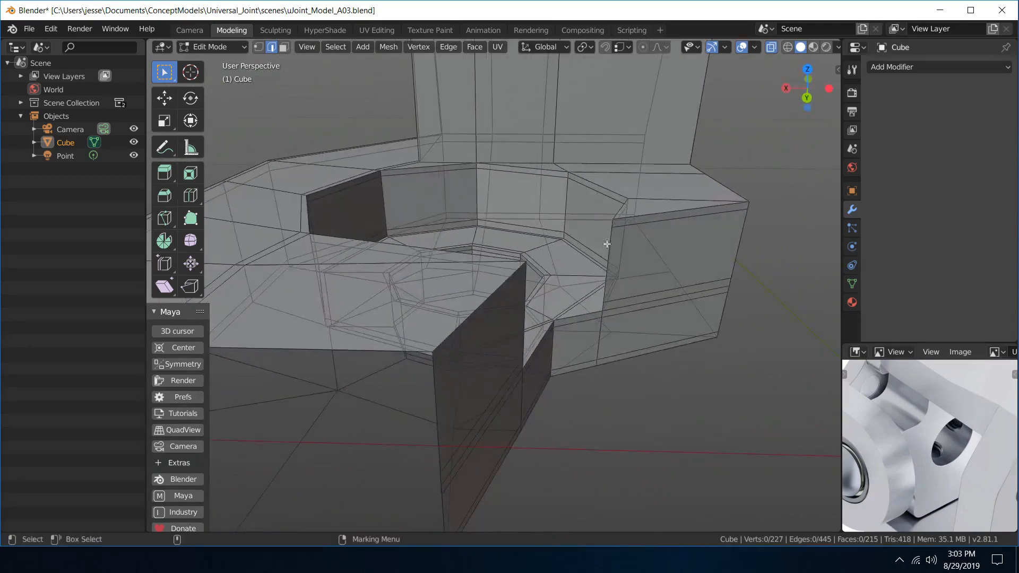
middle_click_drag(592, 200, 409, 176)
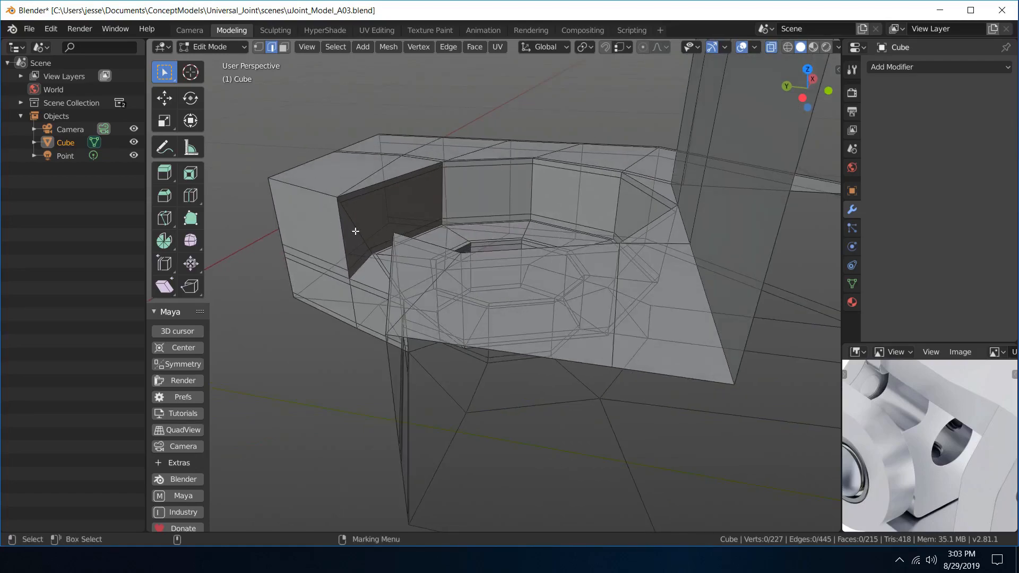
left_click_drag(356, 231, 452, 166, "alt")
scroll(447, 226, "up", 4)
right_click(452, 167)
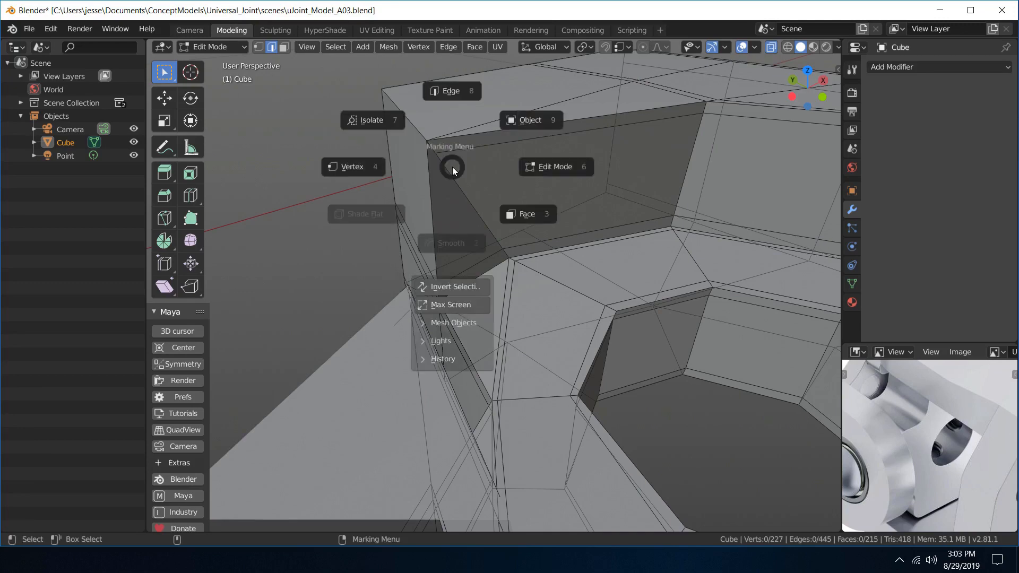
left_click(505, 205)
left_click(451, 220)
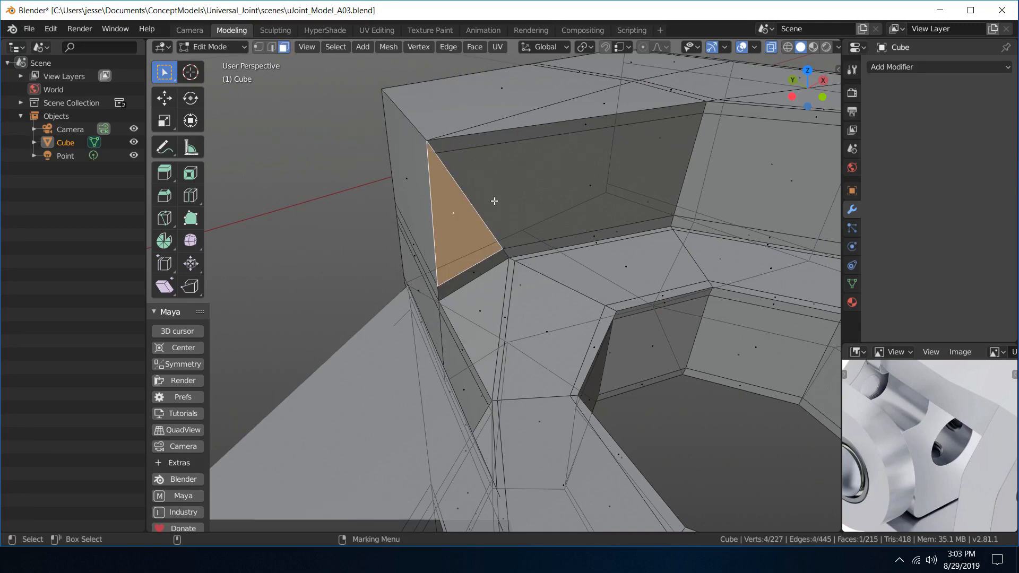
key("Delete")
- Cut one edge loop across the block's end face close to its upper edge, with a slide factor of about -0.845
left_click_drag(486, 208, 474, 142, "alt")
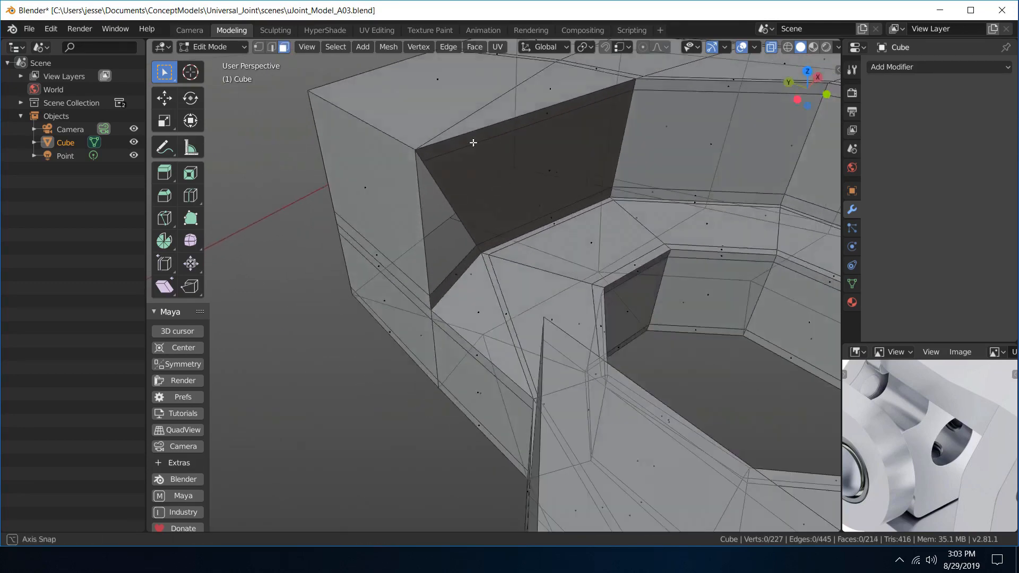
left_click_drag(423, 191, 383, 185, "alt")
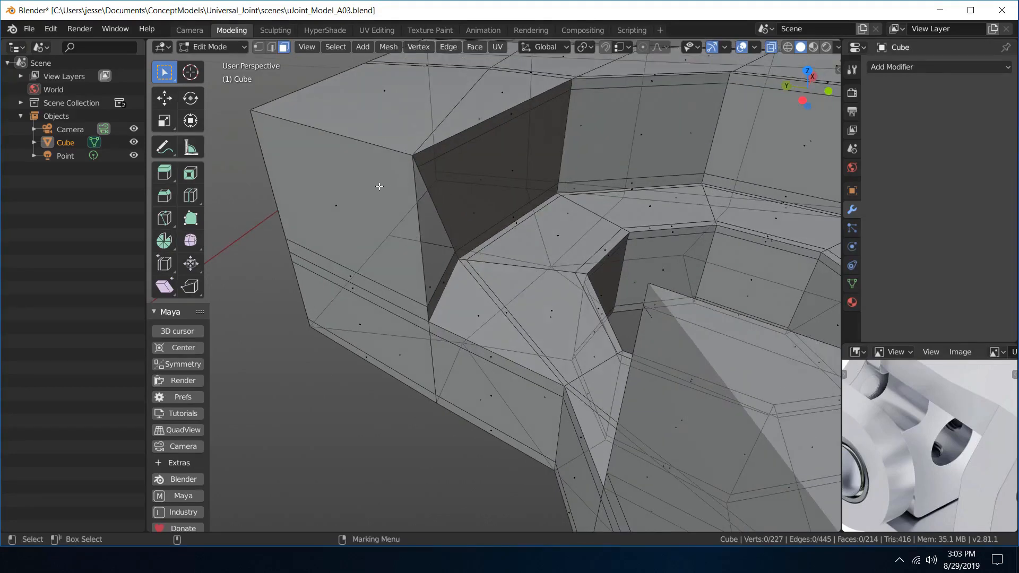
key("ctrl+r")
left_click(420, 205)
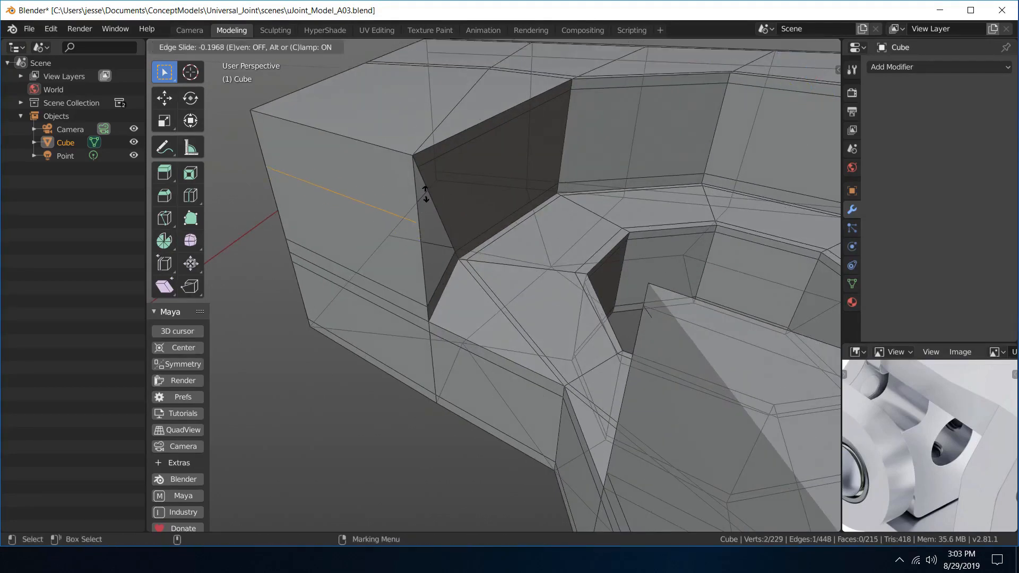
left_click(438, 143)
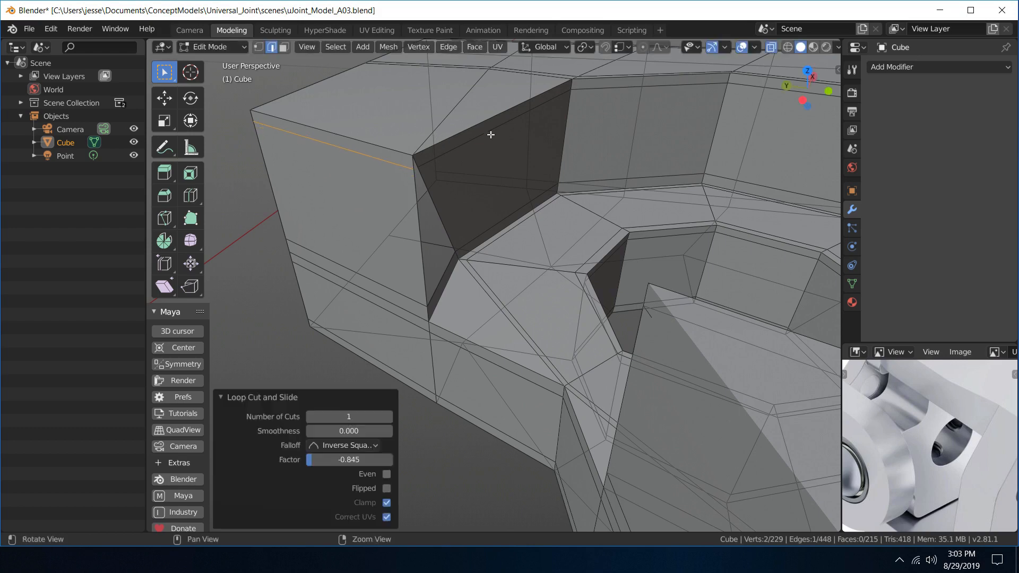
- Move the new end-face edge down along Z by about 0.0011 m to line up with the recess wall's upper support loop
middle_click_drag(438, 101, 470, 262)
scroll(402, 113, "up", 3)
key("w")
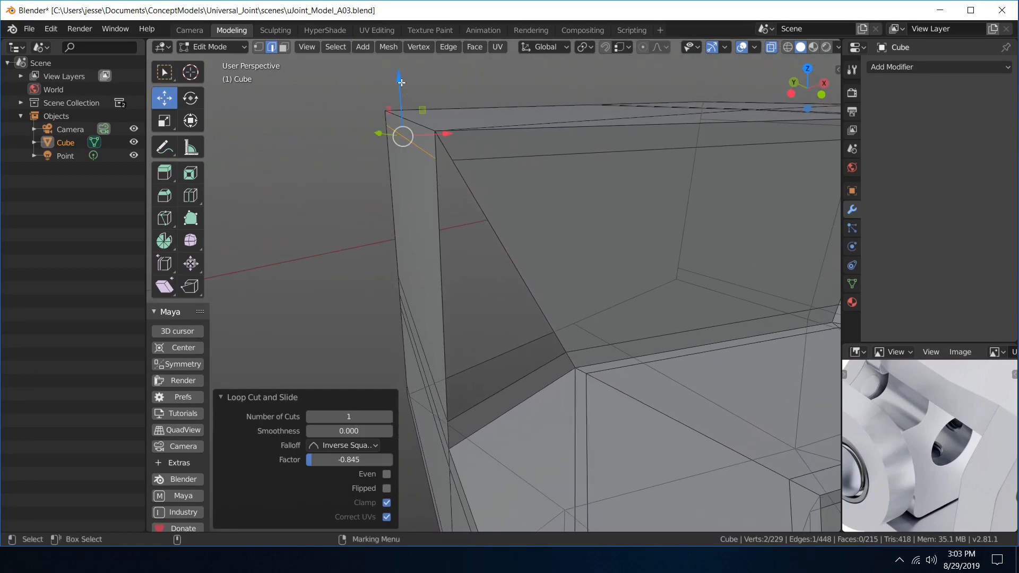
left_click_drag(401, 83, 402, 85)
key("q")
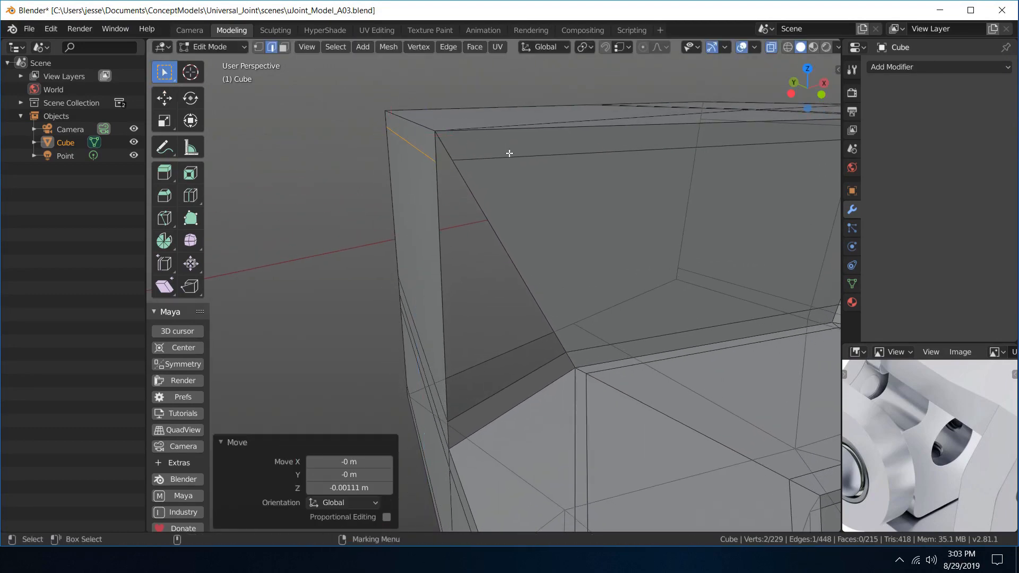
- Merge the recess wall's loose upper vertex onto the adjacent end-face corner vertex using At Last
right_click_drag(504, 172, 444, 155)
left_click(446, 161)
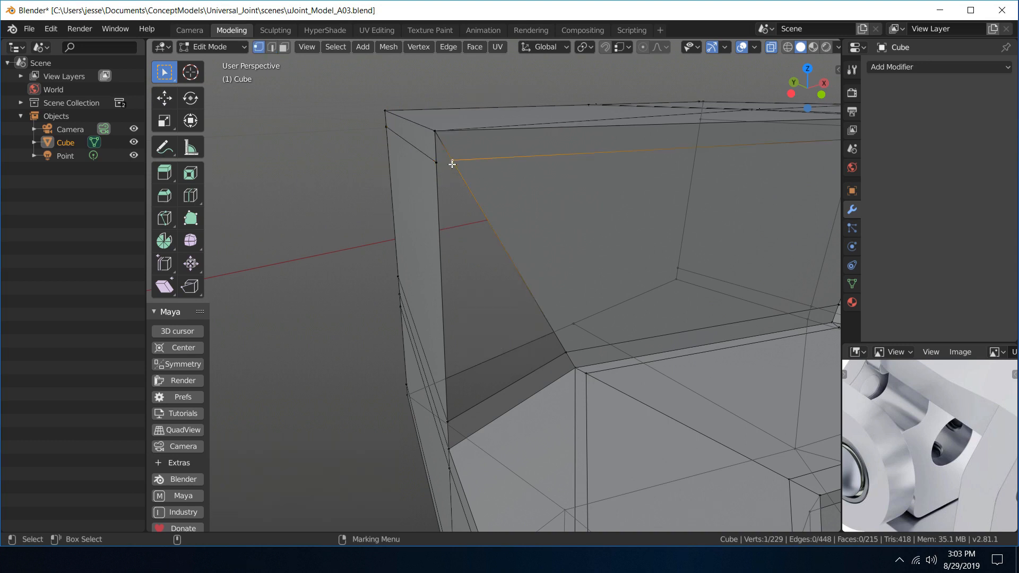
left_click(439, 164, "shift")
key("alt+m")
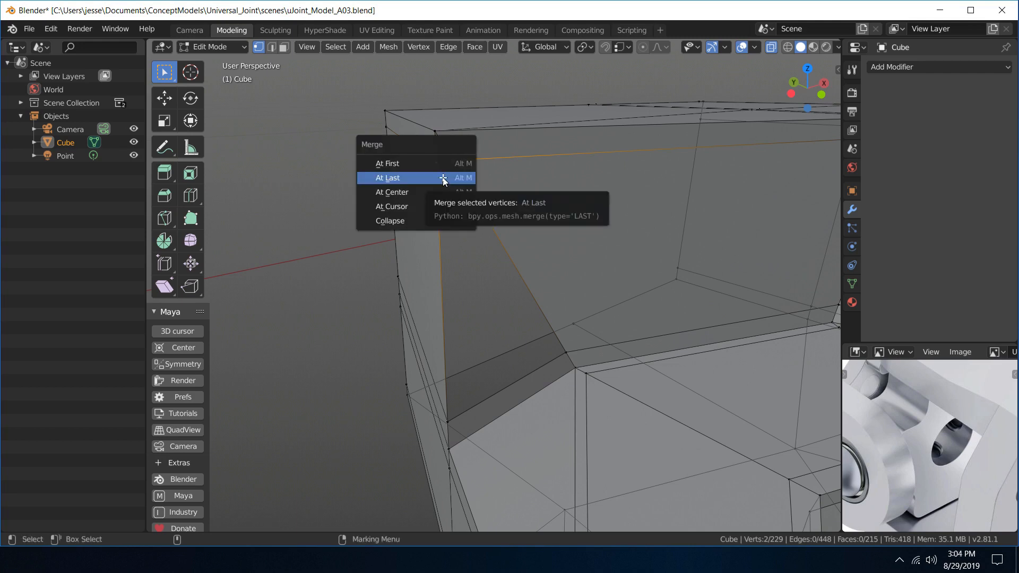
left_click(442, 178)
- Fill the triangular gap in the recess wall with a face between its diagonal and vertical edges, and return to object mode
middle_click_drag(490, 260, 473, 278)
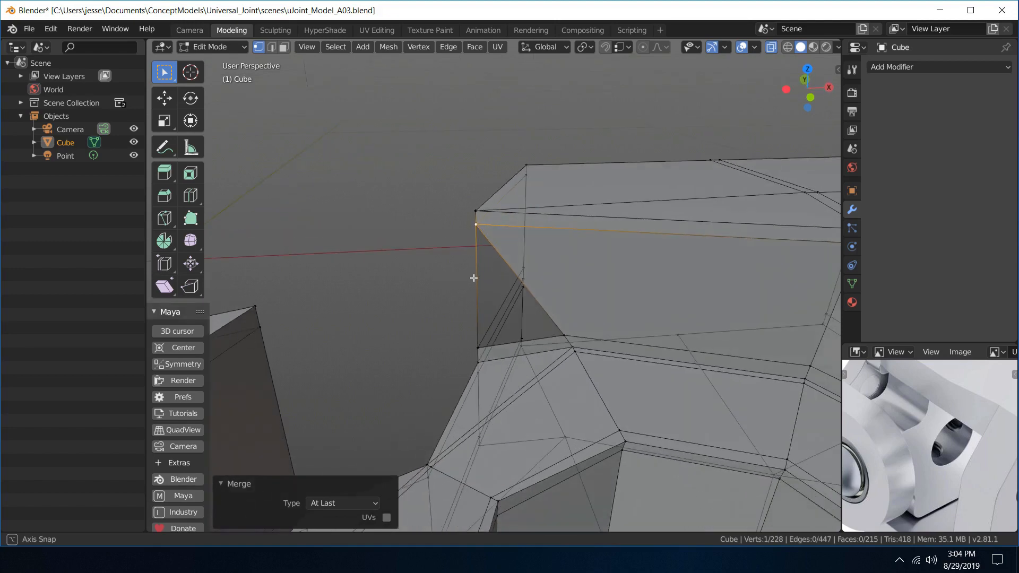
right_click_drag(525, 279, 533, 252)
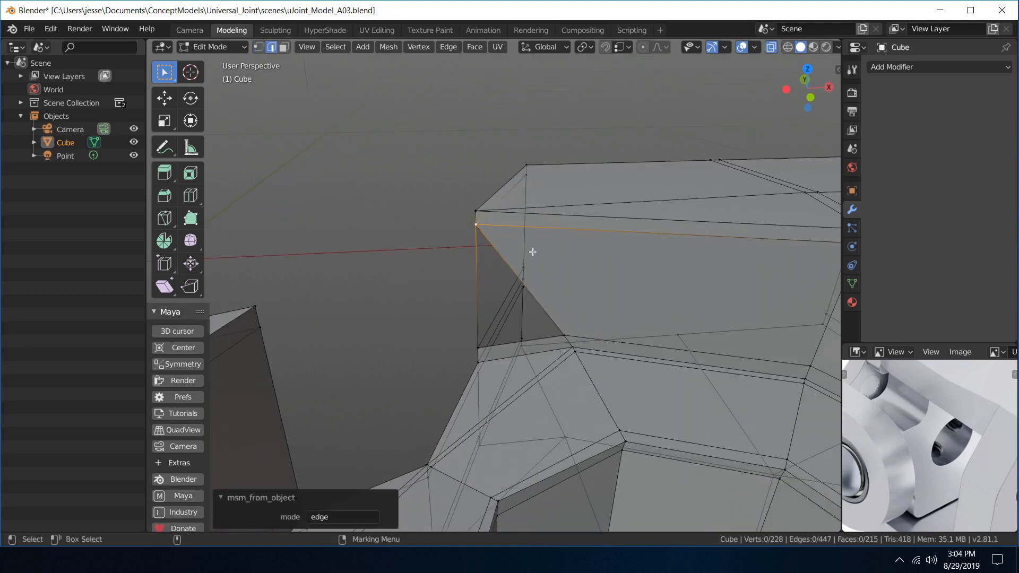
left_click(538, 312)
left_click(478, 299, "shift")
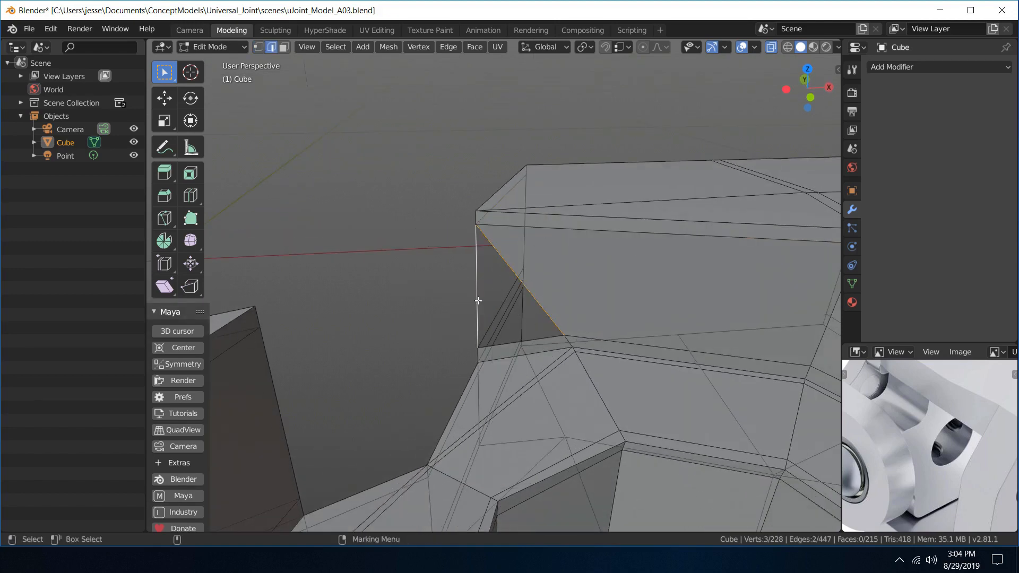
key("f")
right_click_drag(507, 266, 486, 212)
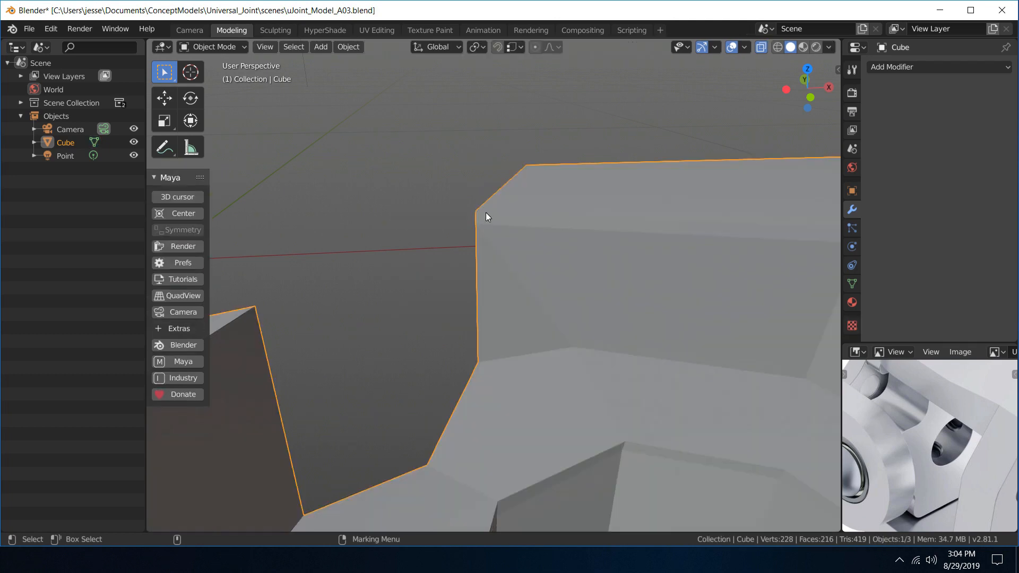
left_click(415, 220)
- Open the bracket mesh for vertex editing at the curved upper end of the arm
middle_click_drag(415, 219, 615, 225)
scroll(575, 167, "down", 5)
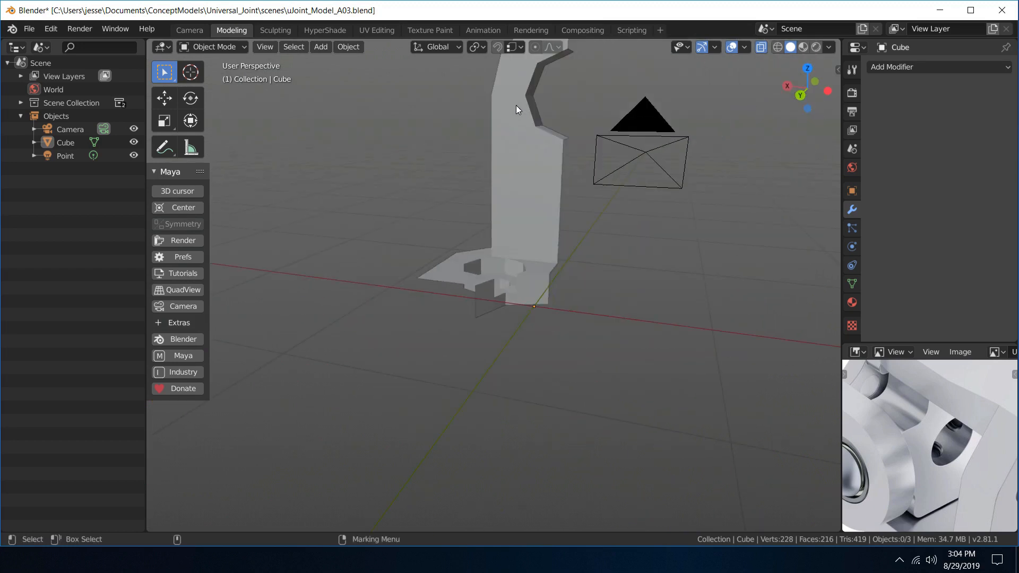
middle_click_drag(516, 105, 591, 245)
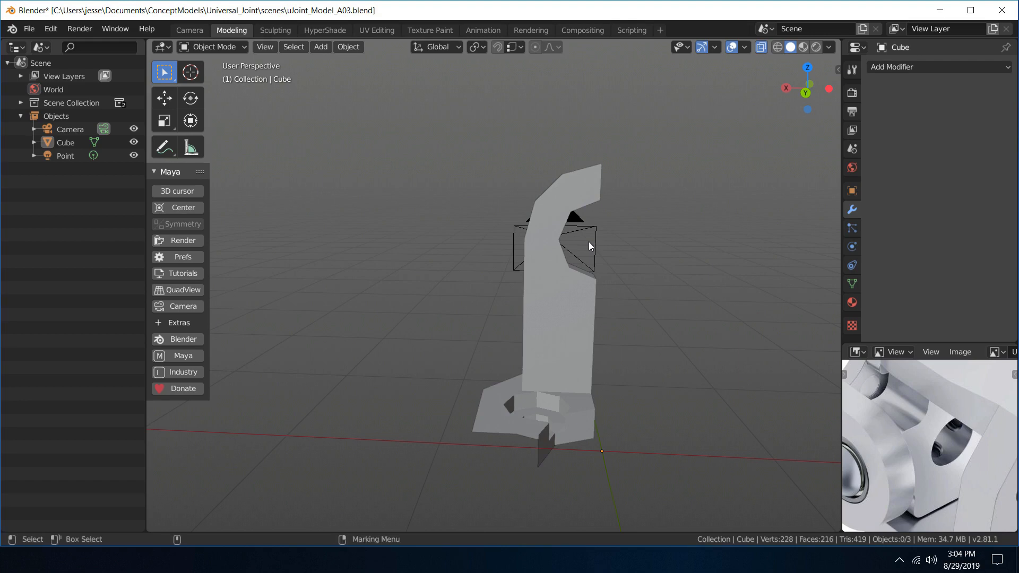
scroll(589, 242, "up", 4)
middle_click_drag(648, 161, 591, 281, "shift")
left_click(586, 232)
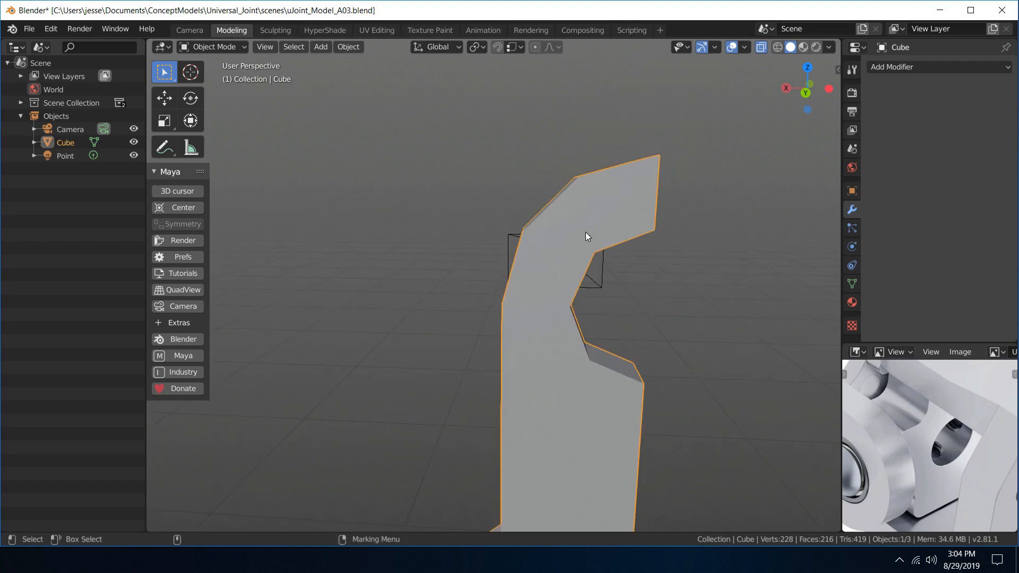
right_click_drag(585, 231, 662, 282)
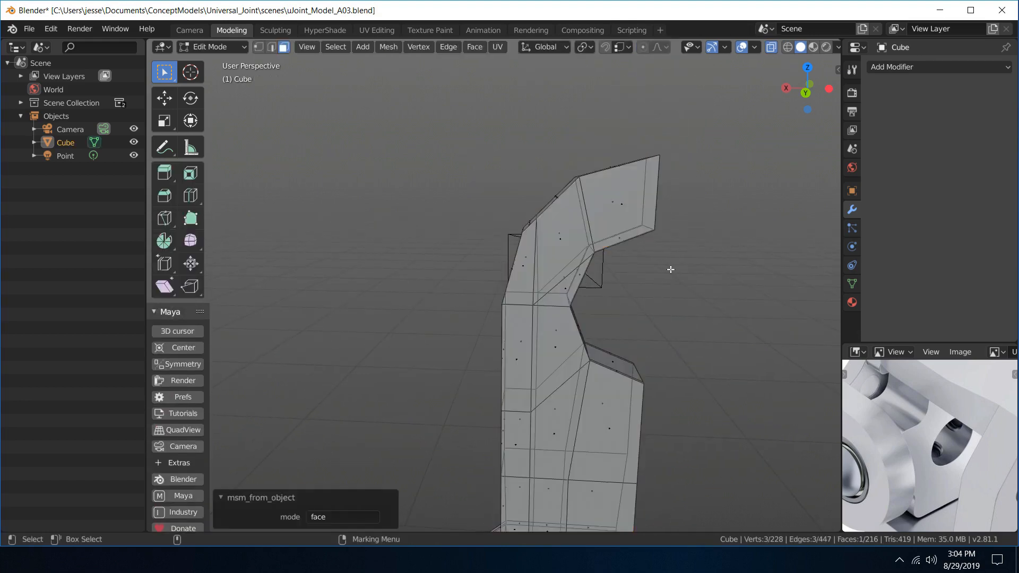
middle_click_drag(671, 270, 693, 270)
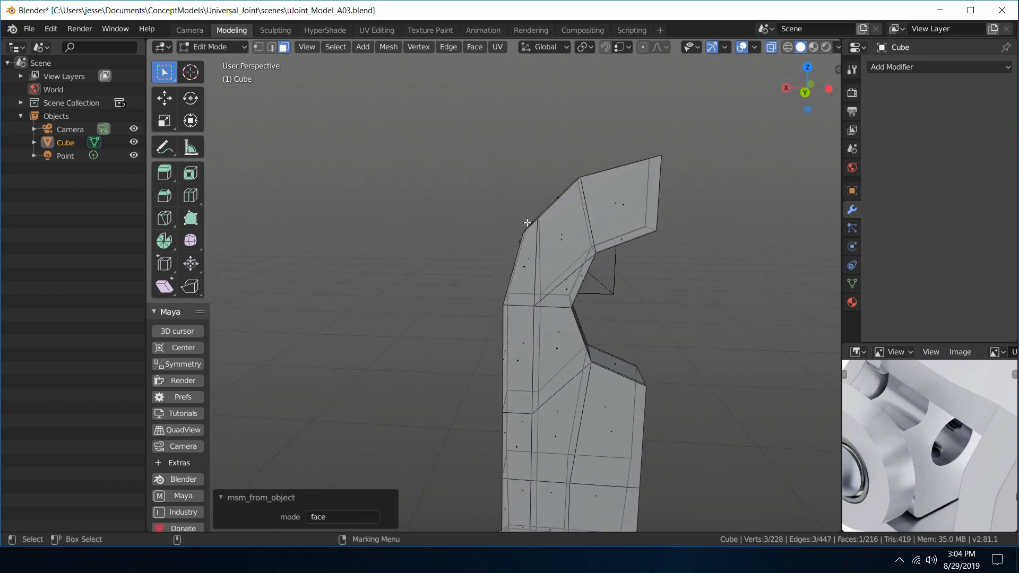
scroll(553, 234, "up", 3)
middle_click_drag(570, 213, 549, 227)
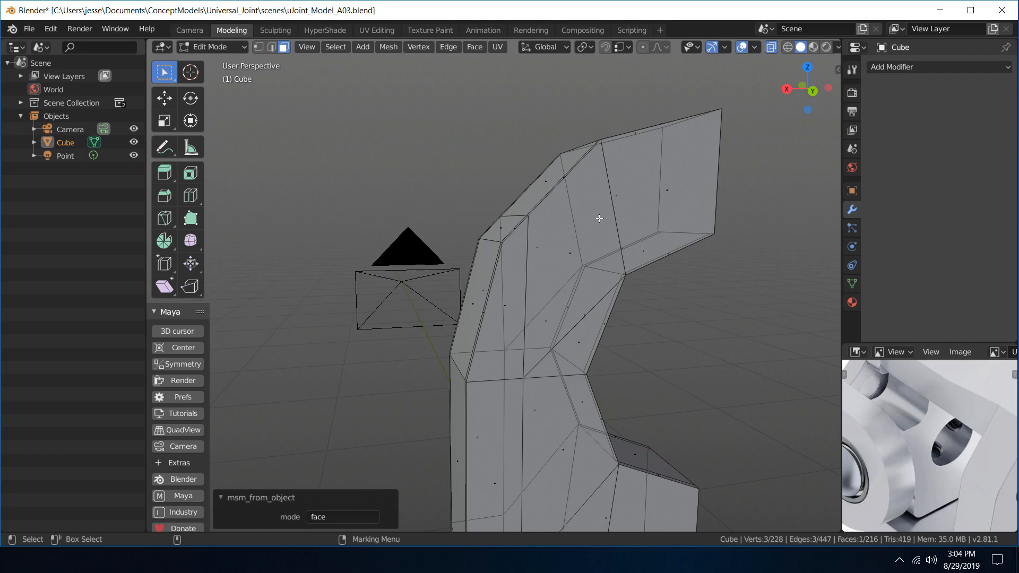
left_click_drag(598, 219, 560, 231, "alt")
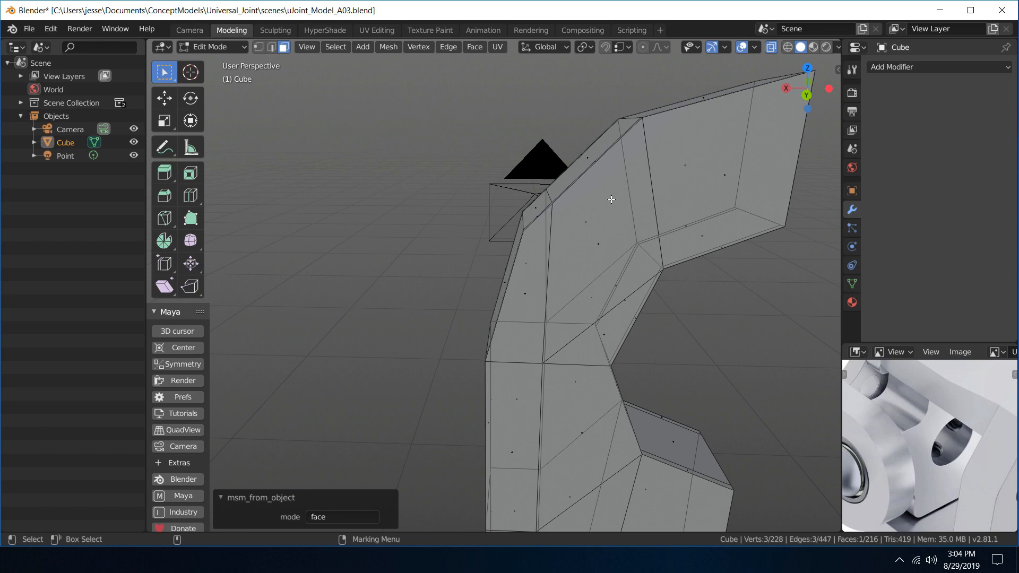
left_click_drag(611, 200, 582, 182, "alt")
right_click_drag(583, 182, 503, 180)
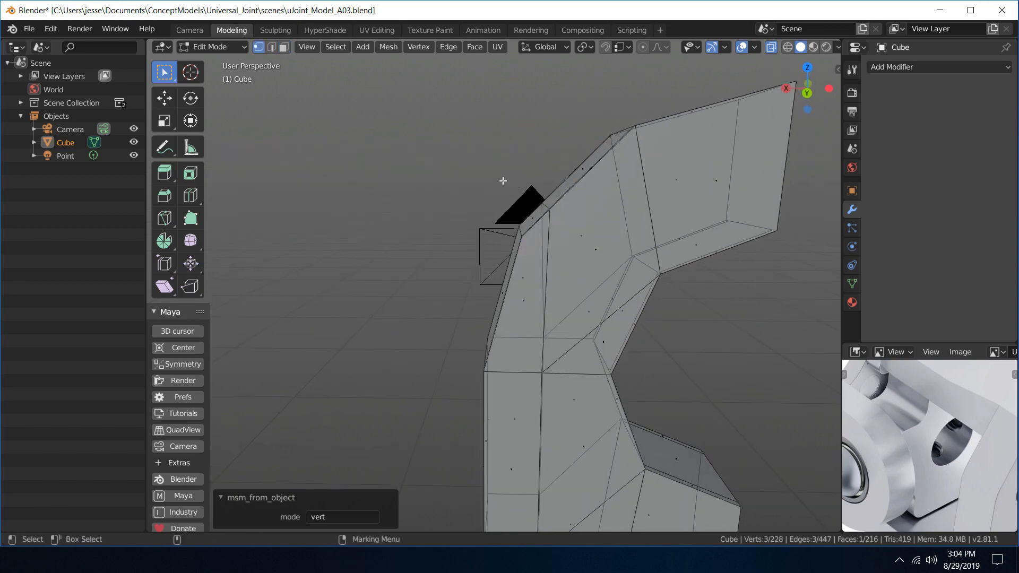
- Using Normal orientation, move the edge across the arm's outer bend about -0.0488 m and another -0.005 m along Y, plus 0.0145 m along Z
left_click_drag(566, 186, 557, 230, "alt")
left_click_drag(562, 223, 704, 179, "alt")
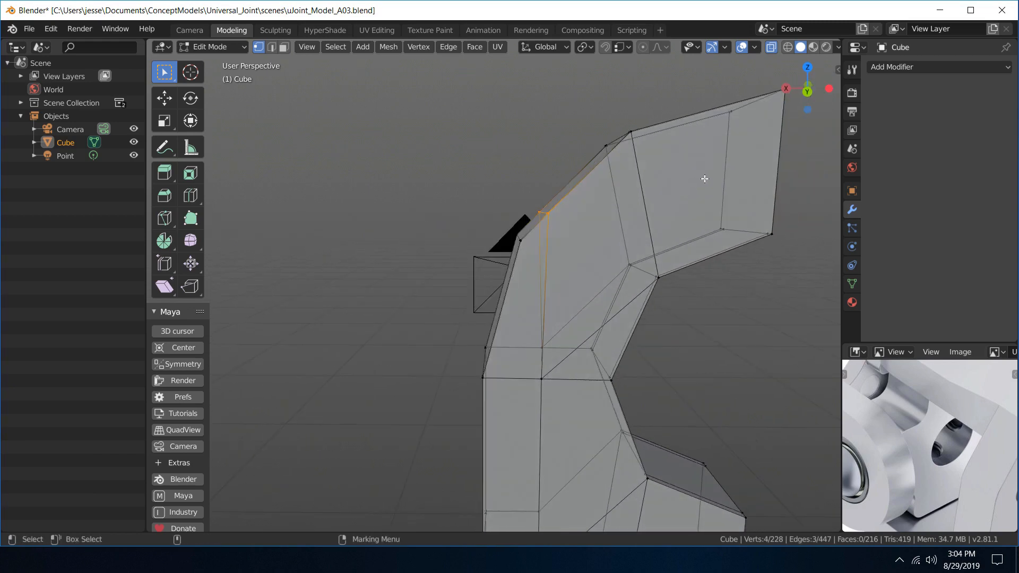
middle_click_drag(704, 179, 668, 240, "alt")
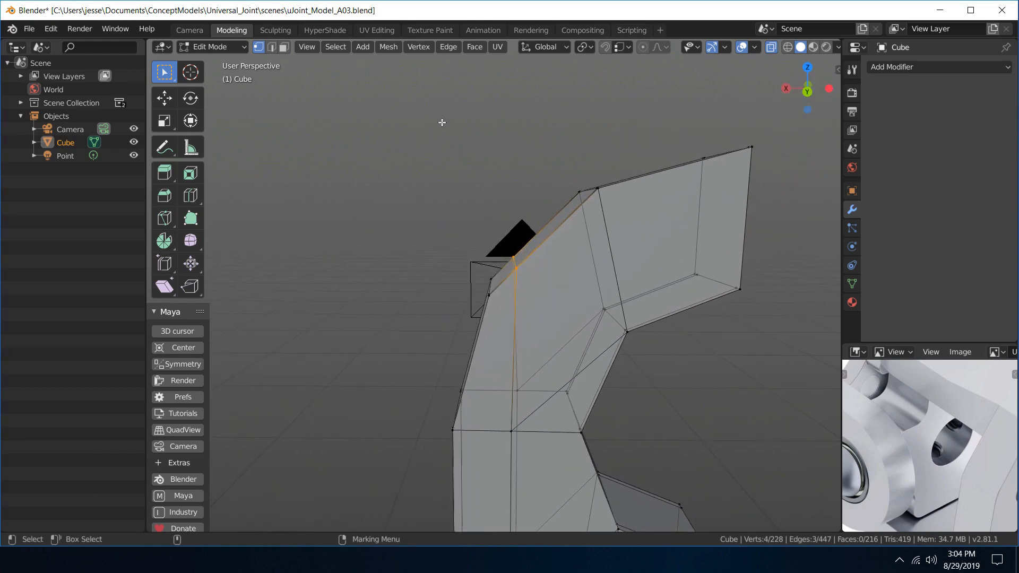
left_click(549, 47)
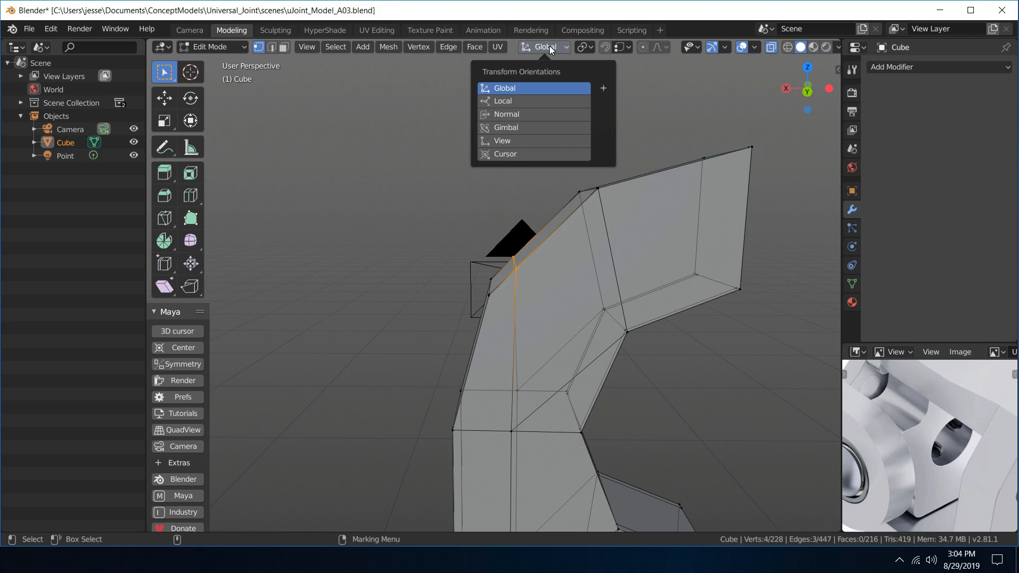
left_click(512, 116)
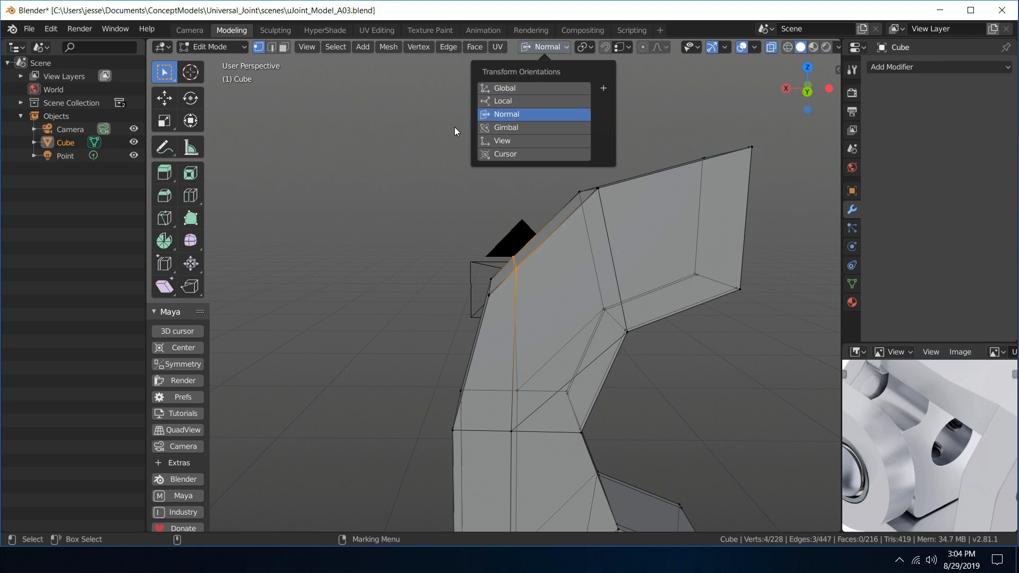
key("w")
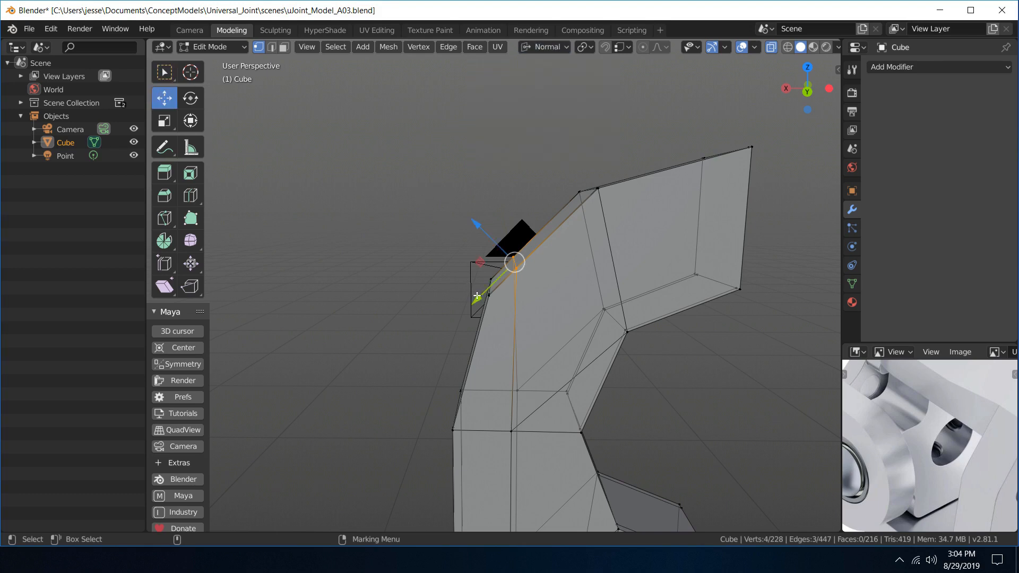
left_click_drag(476, 295, 506, 298)
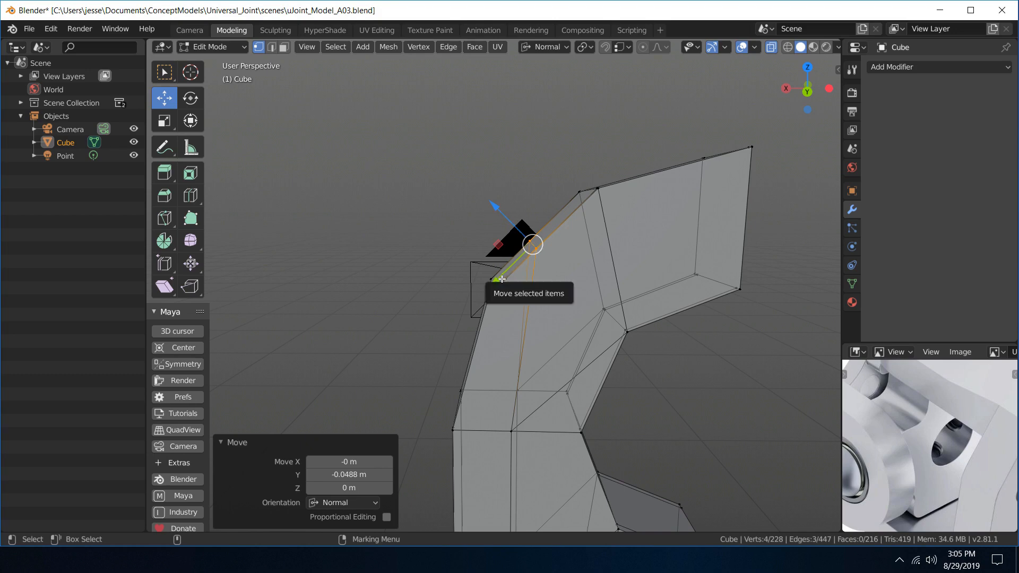
left_click_drag(514, 268, 501, 277)
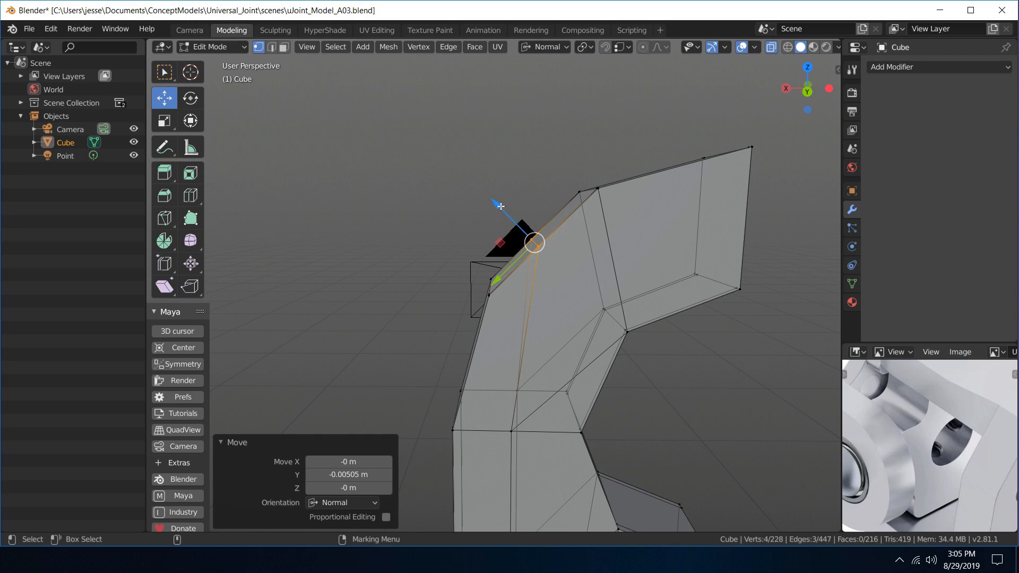
left_click_drag(500, 206, 494, 202)
scroll(591, 233, "down", 4)
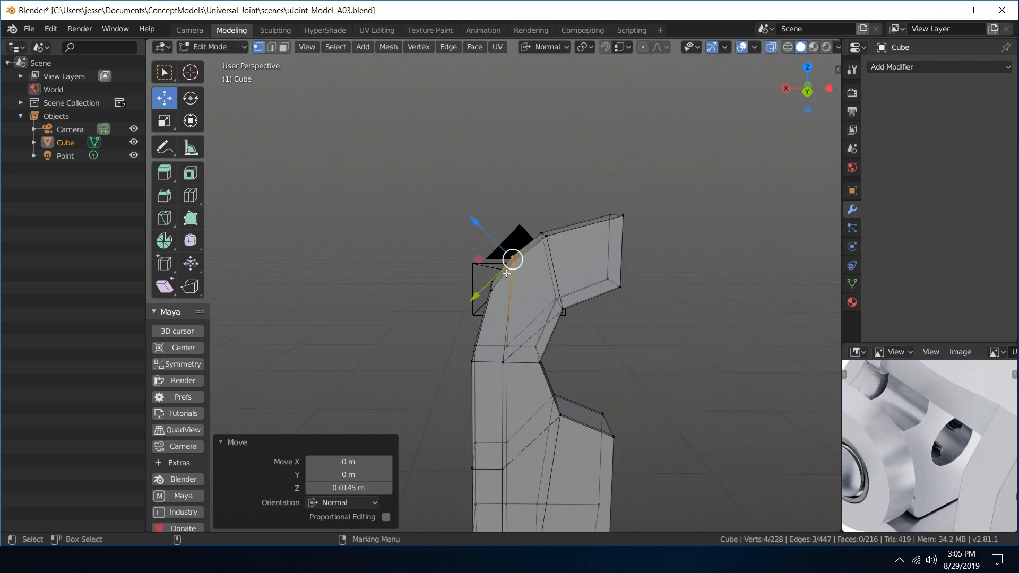
mouse_move(433, 234)
middle_mouse_down()
mouse_move(487, 226)
mouse_move(412, 242)
mouse_move(429, 240)
middle_mouse_up()
- Restore the Global transform orientation and return the bracket to object mode
key("q")
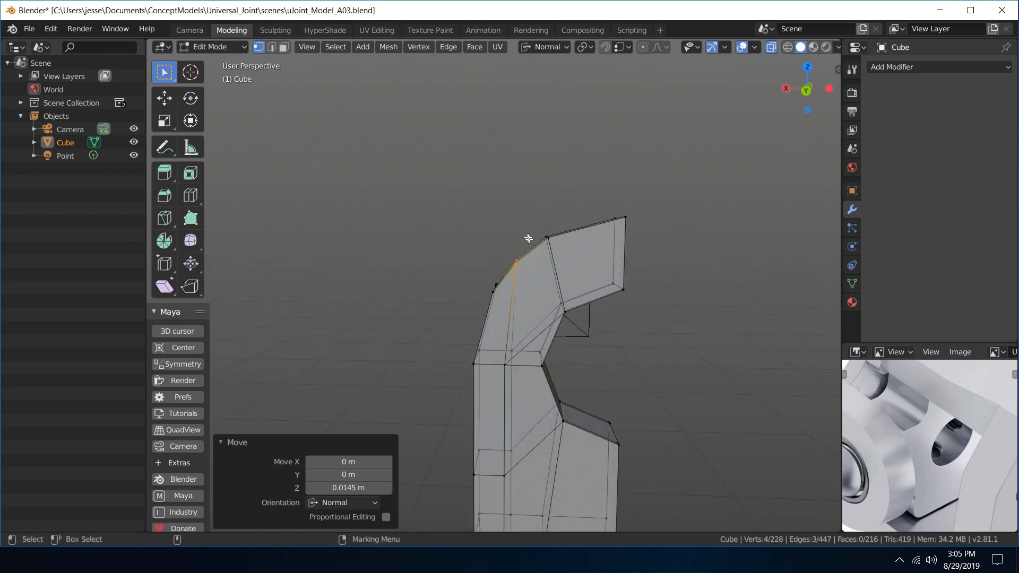
left_click(542, 46)
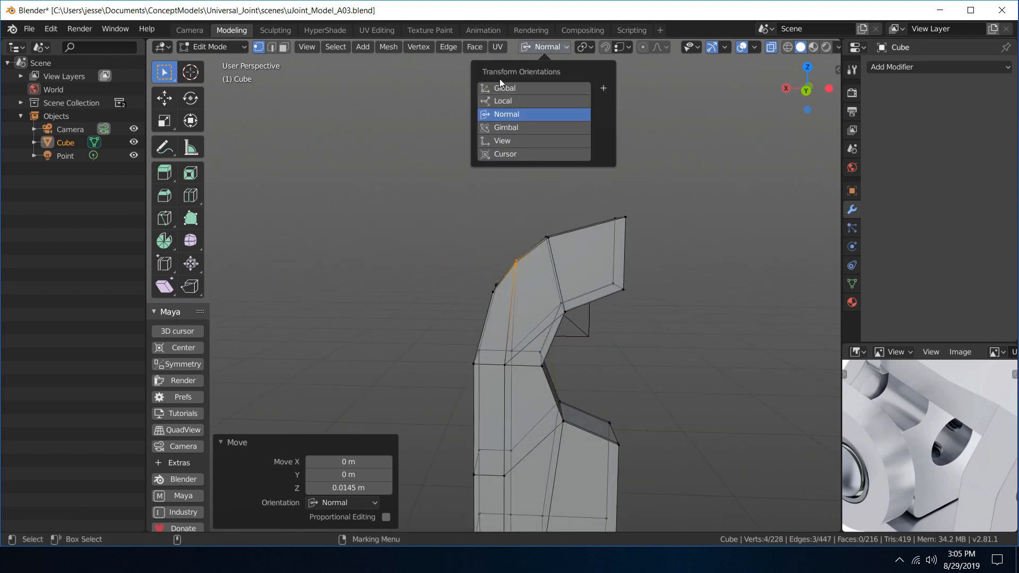
left_click(534, 87)
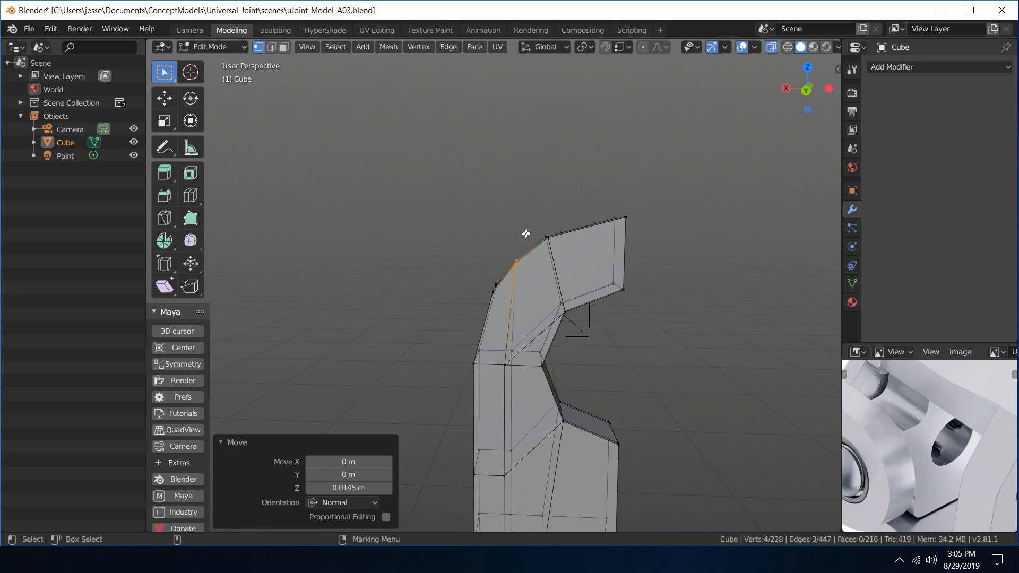
middle_click_drag(553, 298, 560, 253)
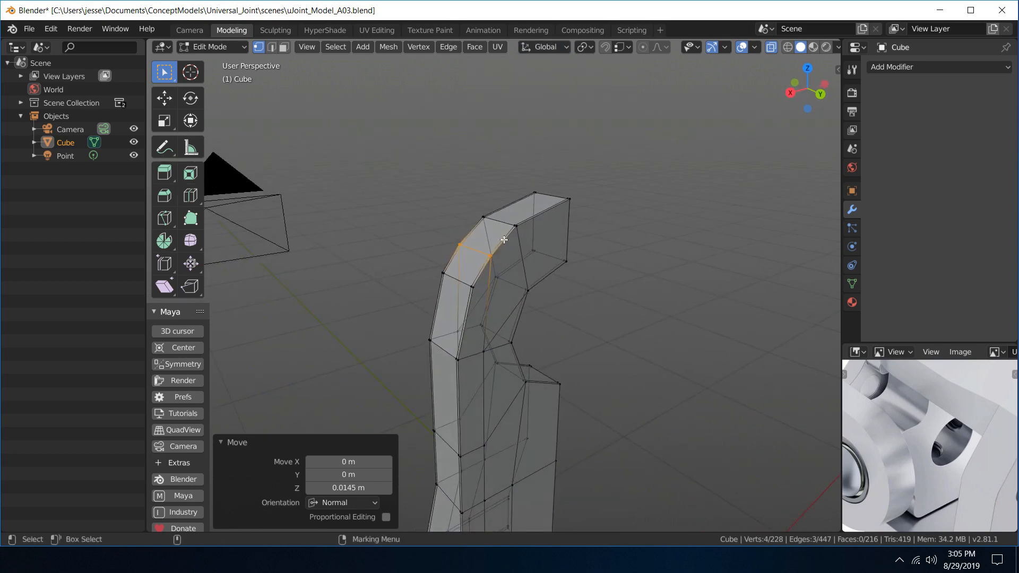
key("ctrl+Tab")
left_click(554, 194)
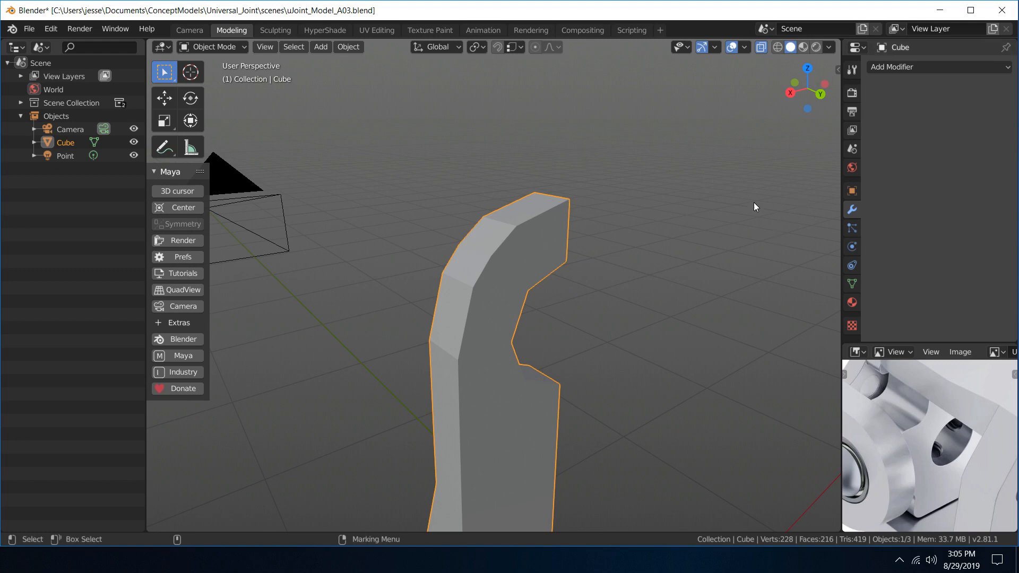
- Save the scene under its current file name
scroll(749, 208, "down", 5)
middle_click_drag(743, 215, 579, 275)
key("ctrl+s")
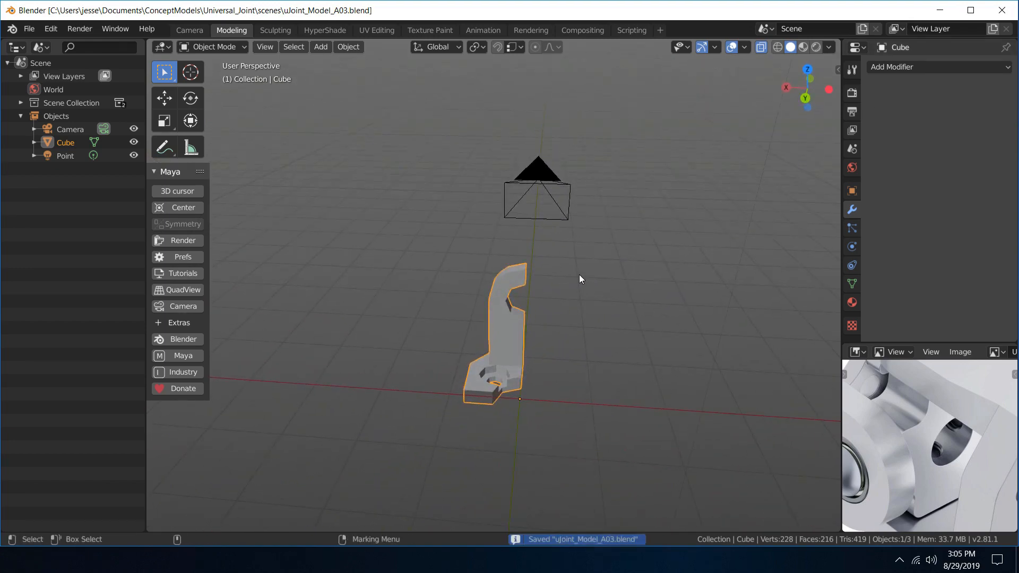
- Add a Subdivision Surface modifier to the bracket with 3 viewport subdivisions
left_click(897, 66)
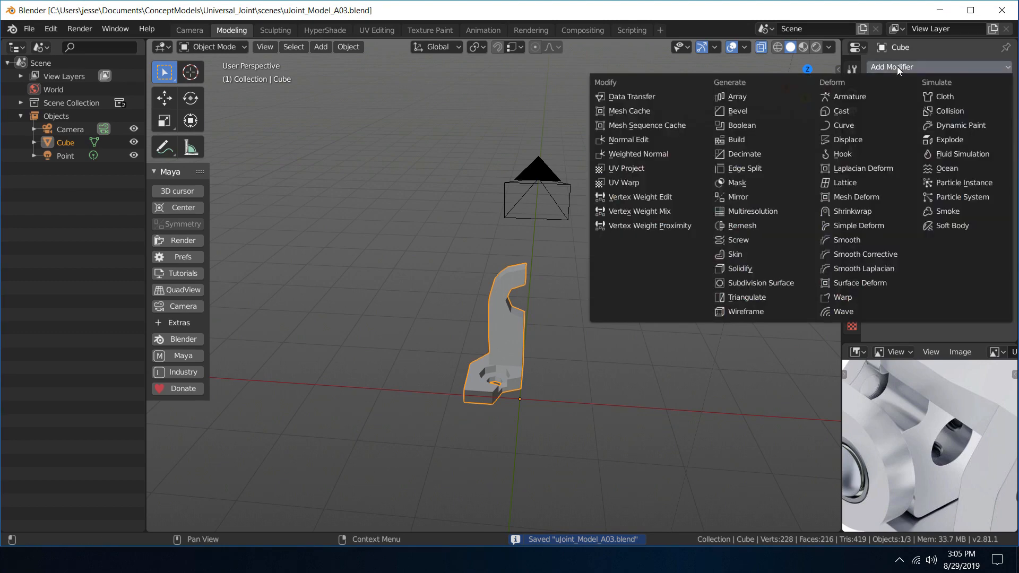
left_click(755, 284)
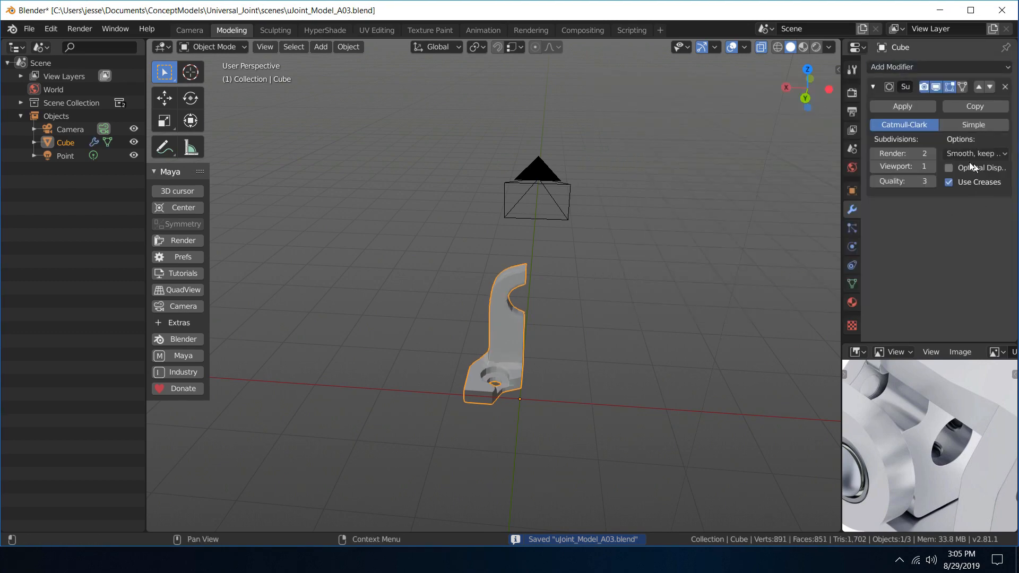
left_click(931, 166)
left_click(931, 166)
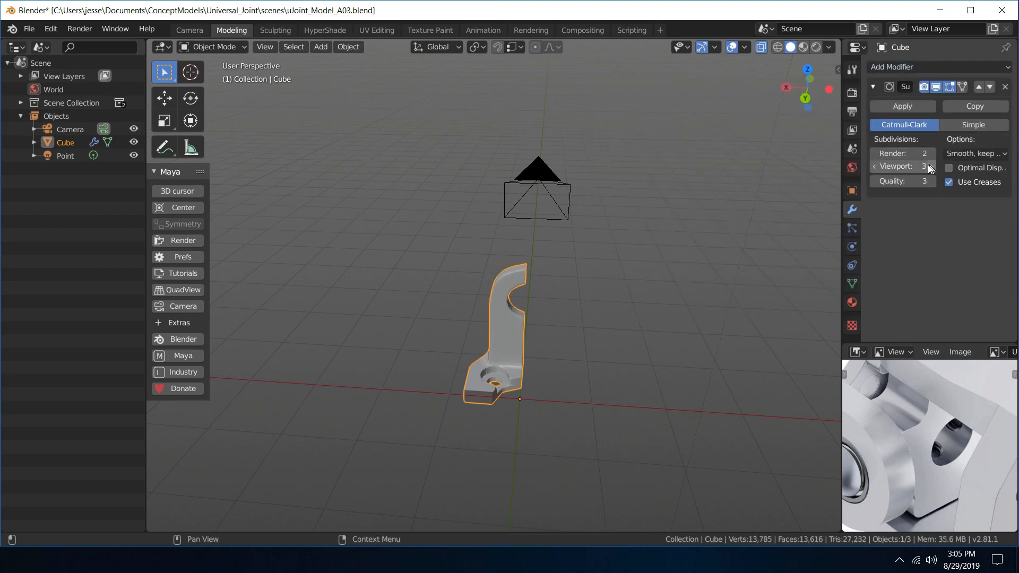
- Apply smooth shading to the bracket object
left_click(615, 260)
scroll(592, 297, "up", 4)
left_click(527, 287)
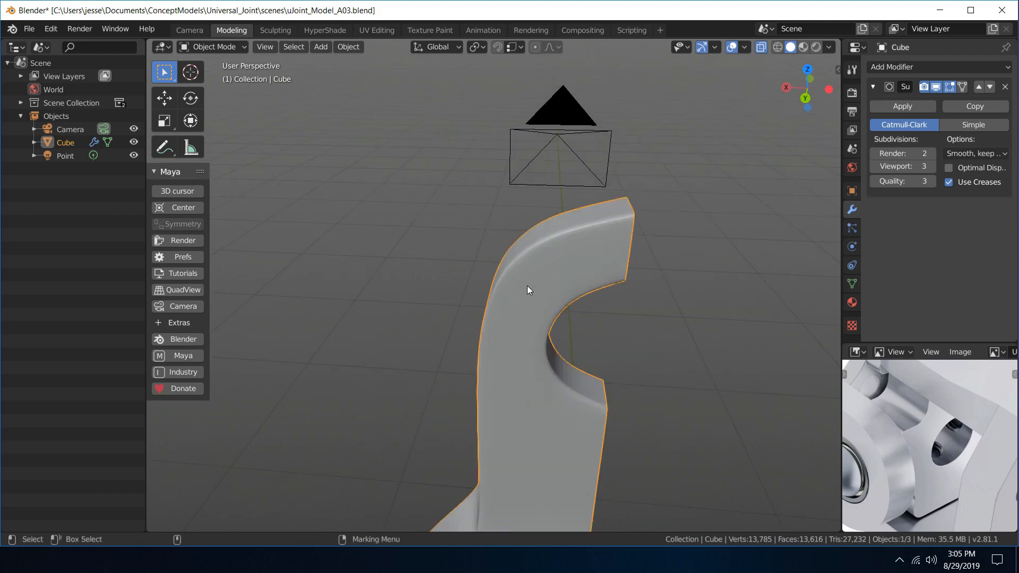
right_click_drag(528, 287, 500, 320)
- Examine the smoothed bracket's arm, base and bolt-hole recess from several angles and compare them with the reference image
scroll(457, 302, "down", 4)
left_click(412, 288)
left_click_drag(412, 287, 334, 268, "alt")
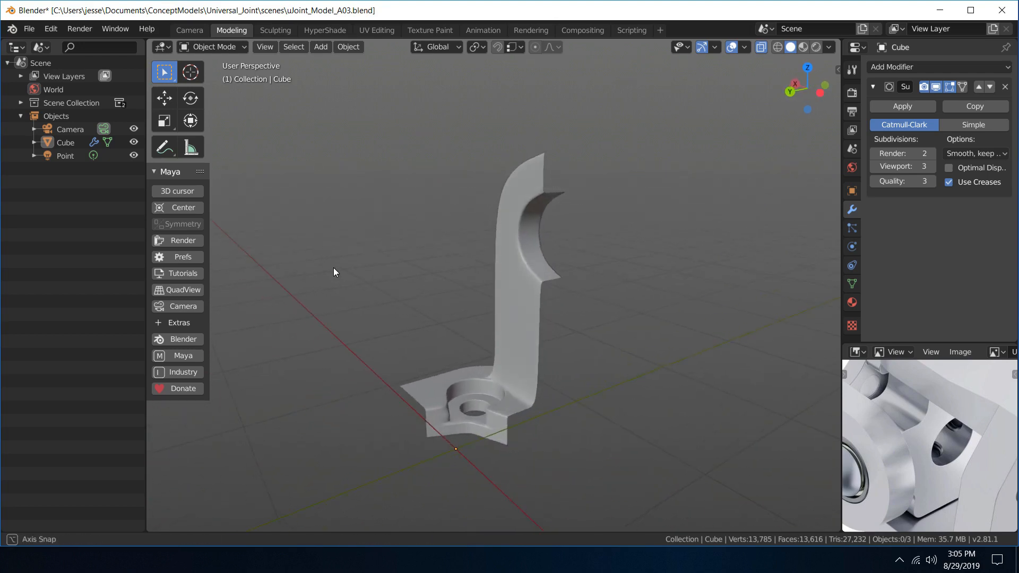
scroll(456, 421, "up", 5)
left_click_drag(463, 418, 515, 367, "alt")
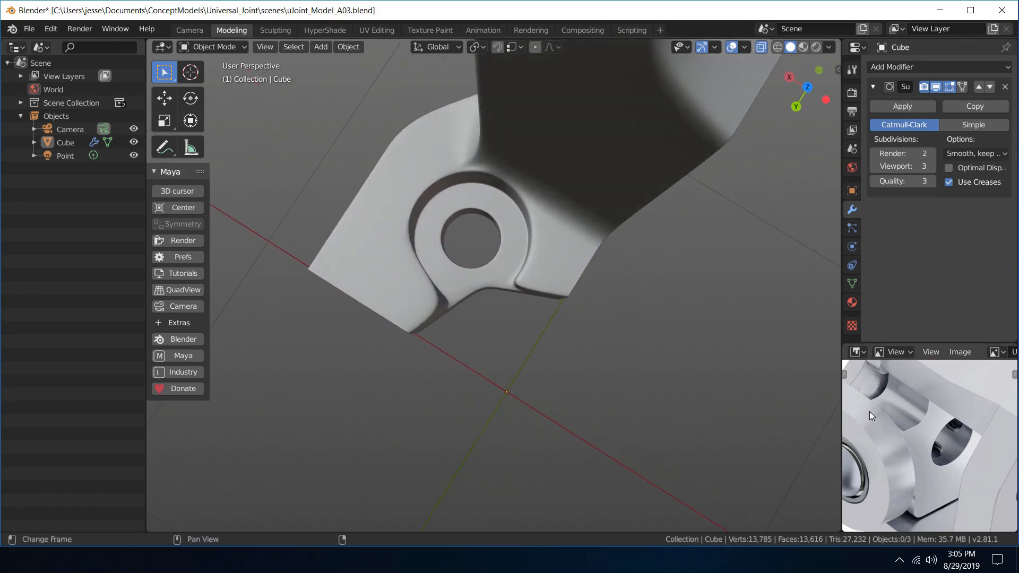
key("ctrl+space")
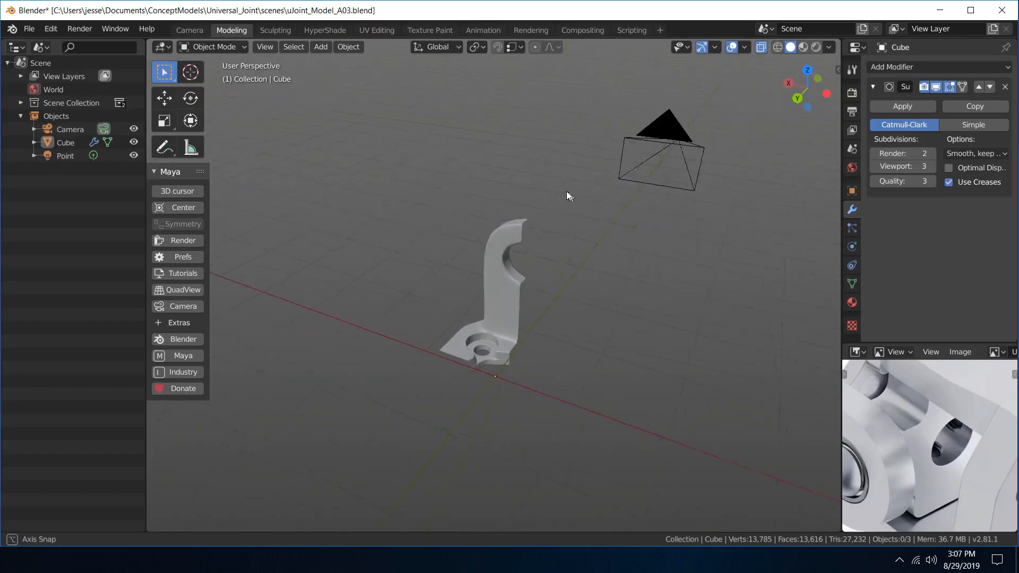
left_click_drag(631, 192, 652, 245, "alt")
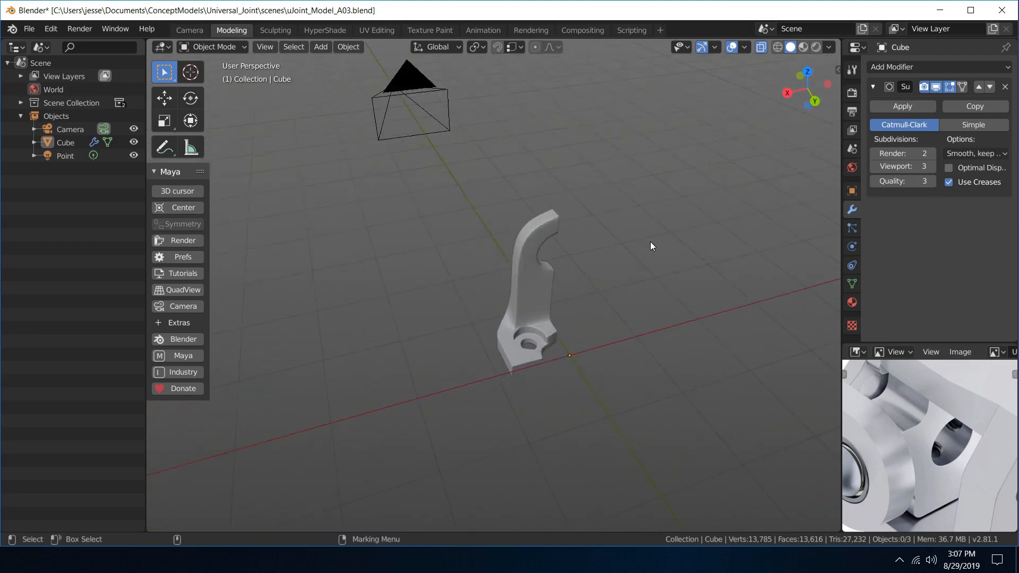
scroll(651, 245, "up", 4)
middle_click_drag(652, 244, 533, 170, "alt")
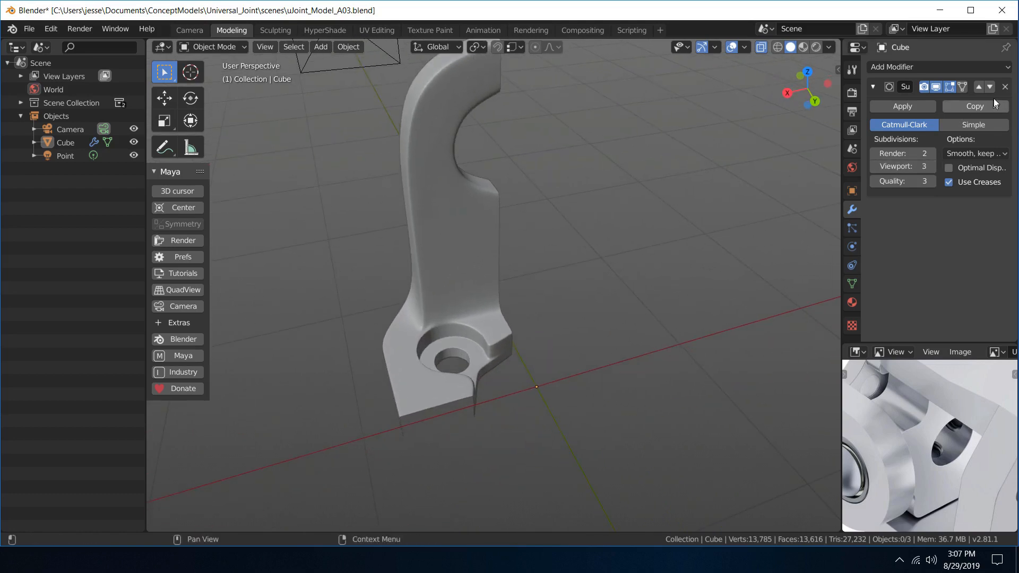
- Replace the bracket's Subdivision Surface modifier with a Mirror modifier across the X and Y axes
left_click(1005, 86)
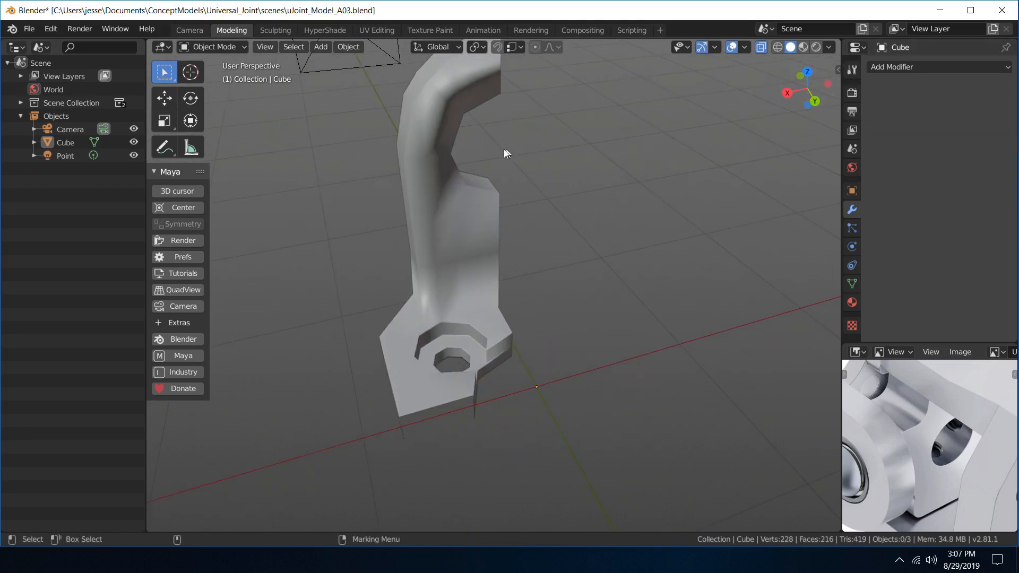
left_click(467, 199)
left_click(902, 67)
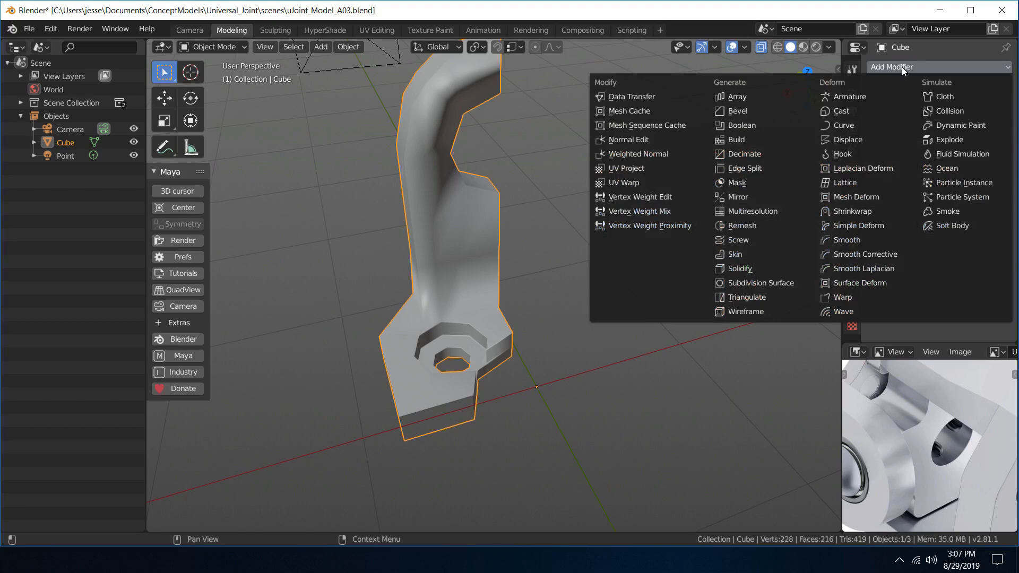
left_click(763, 199)
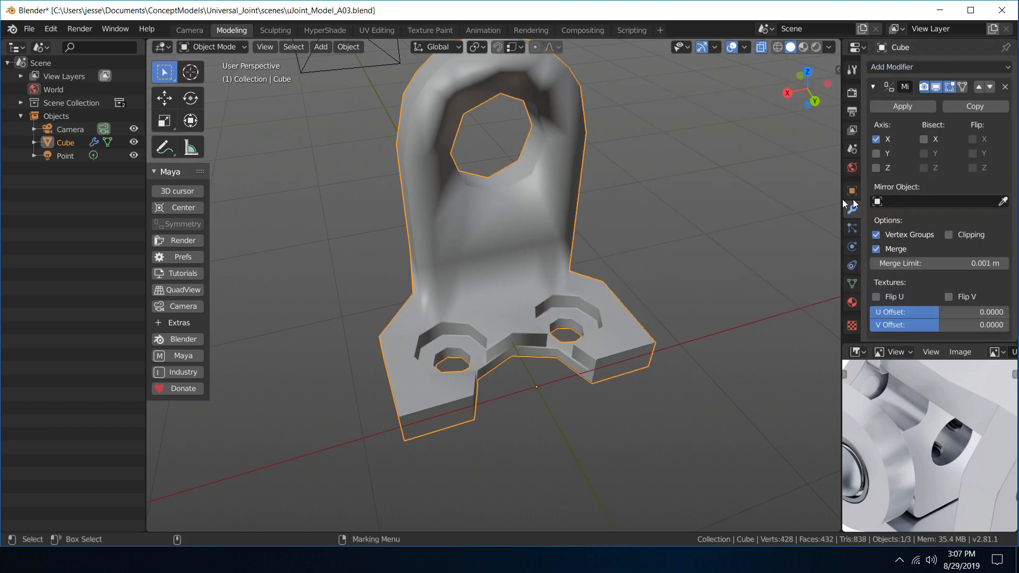
left_click(875, 154)
scroll(671, 196, "down", 4)
middle_click_drag(670, 197, 664, 227)
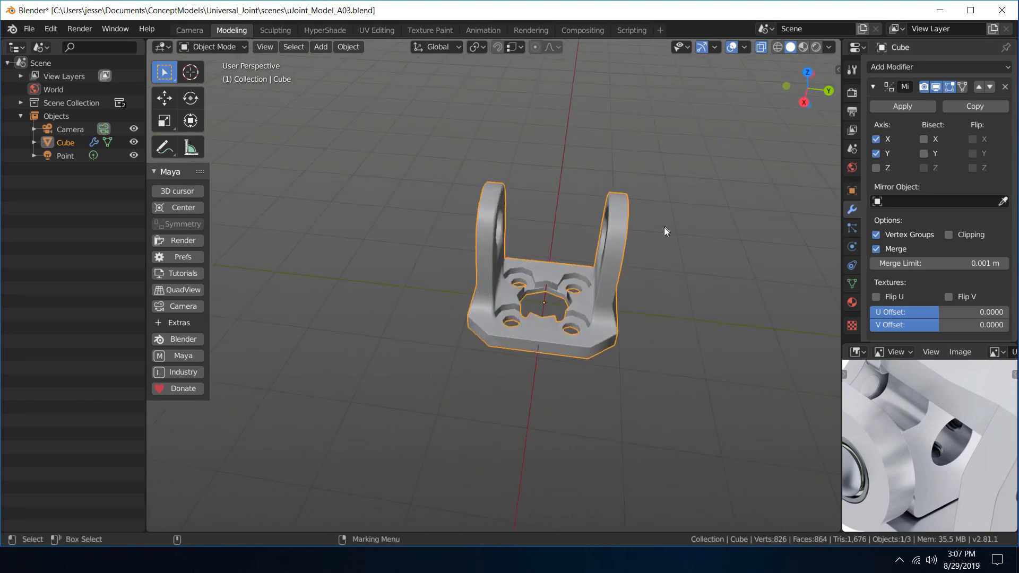
- Add a Subdivision Surface modifier after the bracket's Mirror modifier and set its viewport subdivisions to 3
scroll(661, 222, "up", 5)
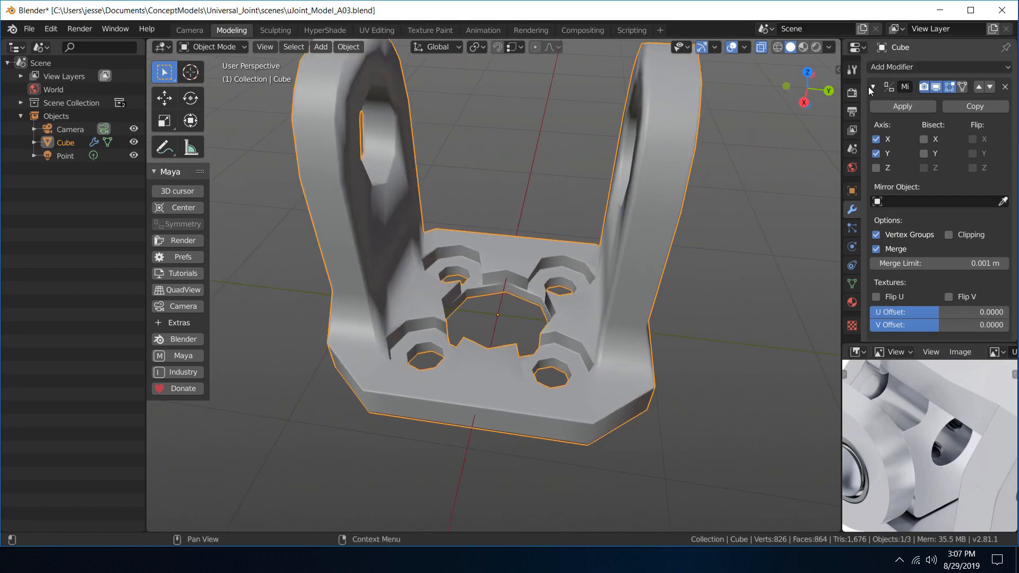
left_click(871, 87)
left_click(893, 68)
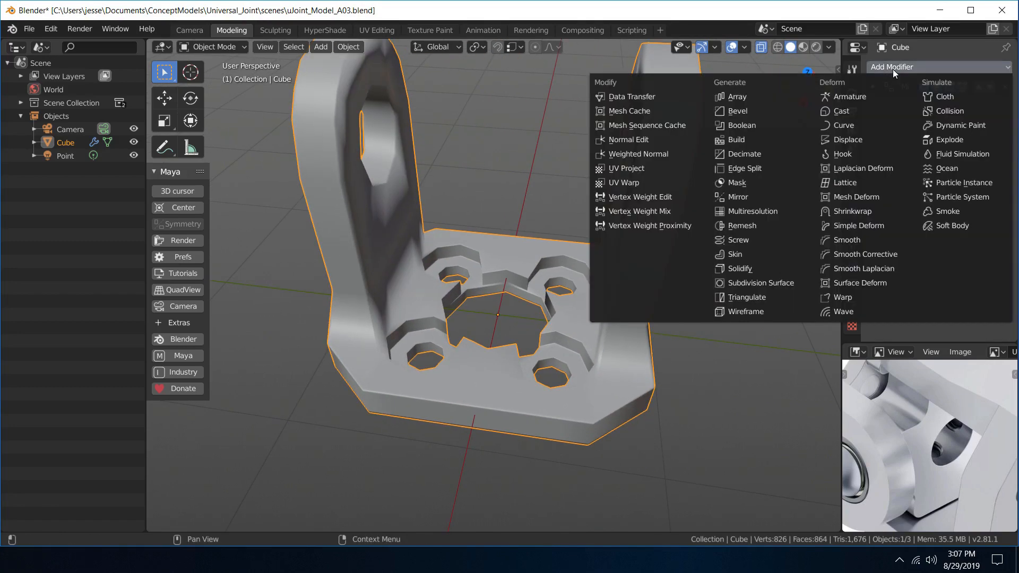
left_click(793, 281)
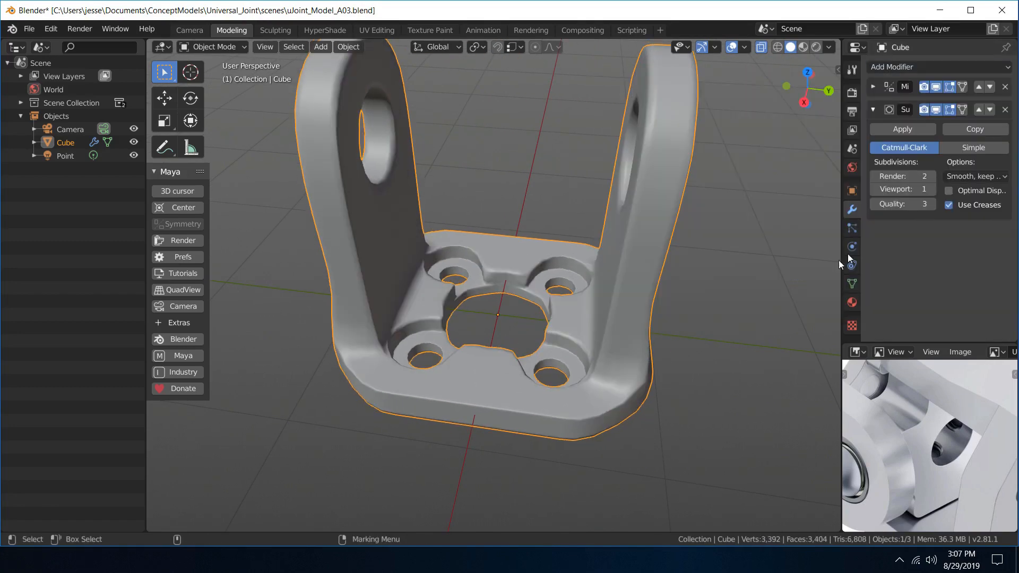
left_click(932, 190)
left_click(932, 190)
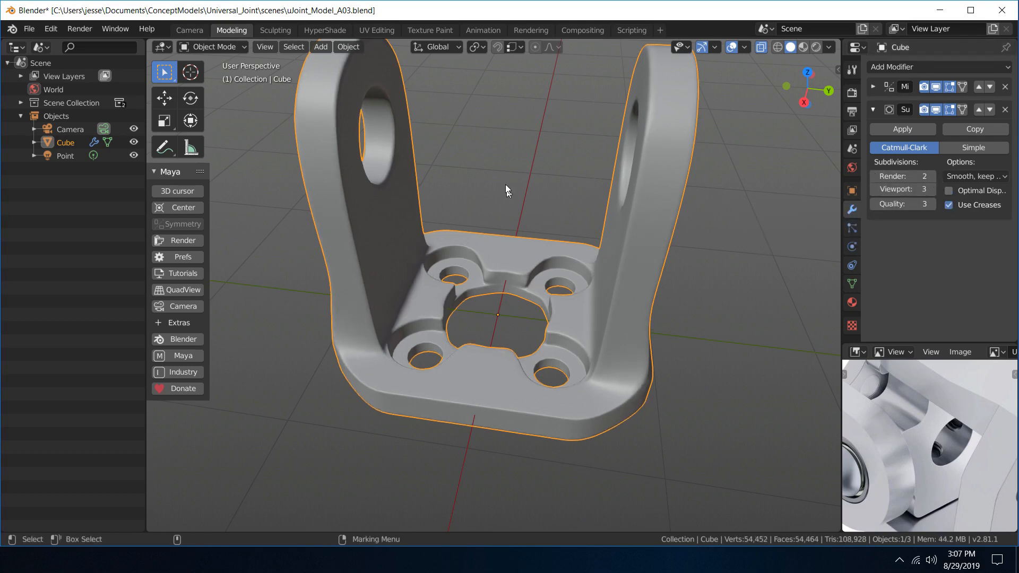
- Round the base's central hole by moving its diagonal corner vertices about 0.0184 m in Y and 0.0138 m in X
left_click(489, 194)
middle_click_drag(489, 194, 381, 243)
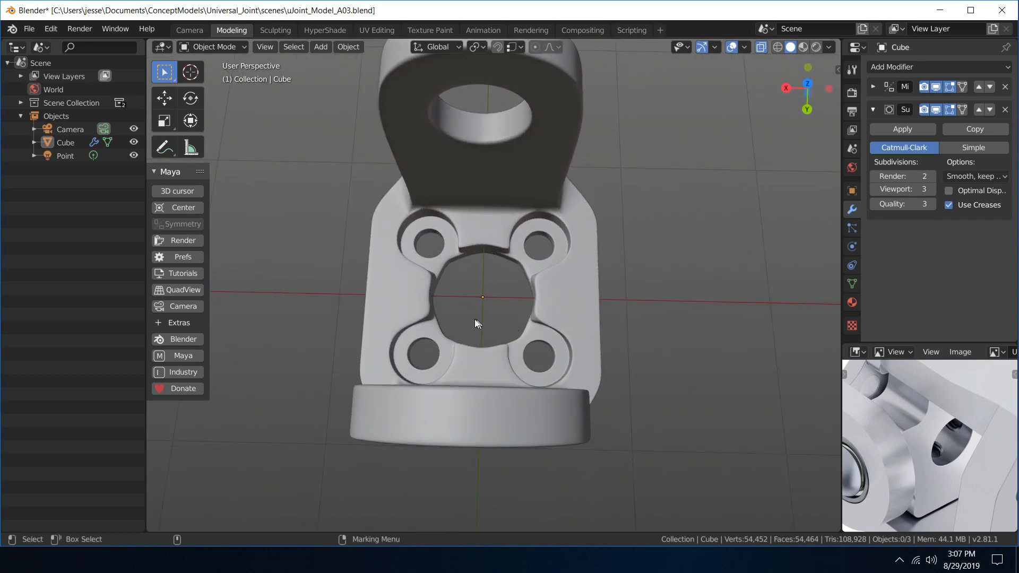
key("ctrl+space")
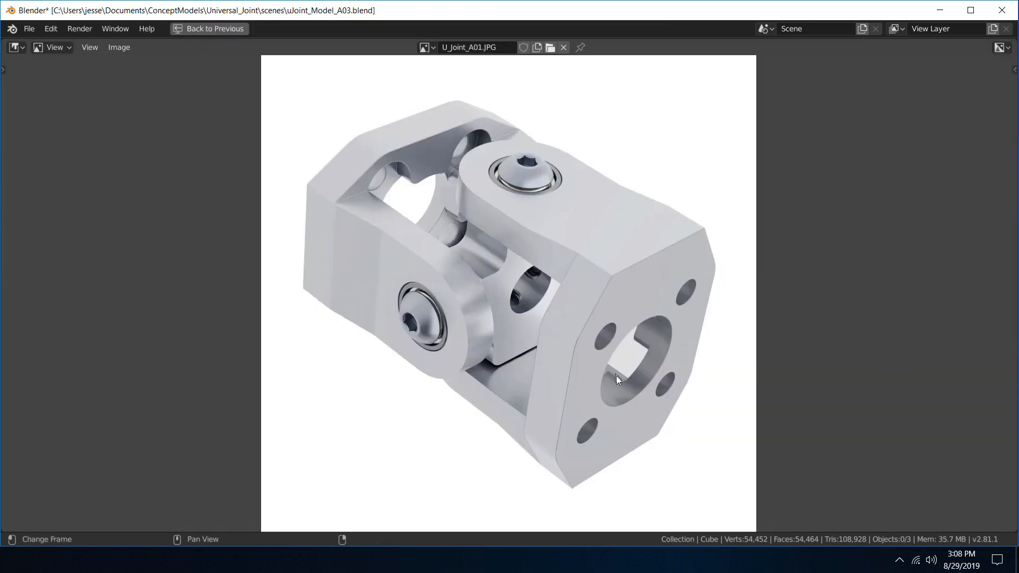
key("ctrl+space")
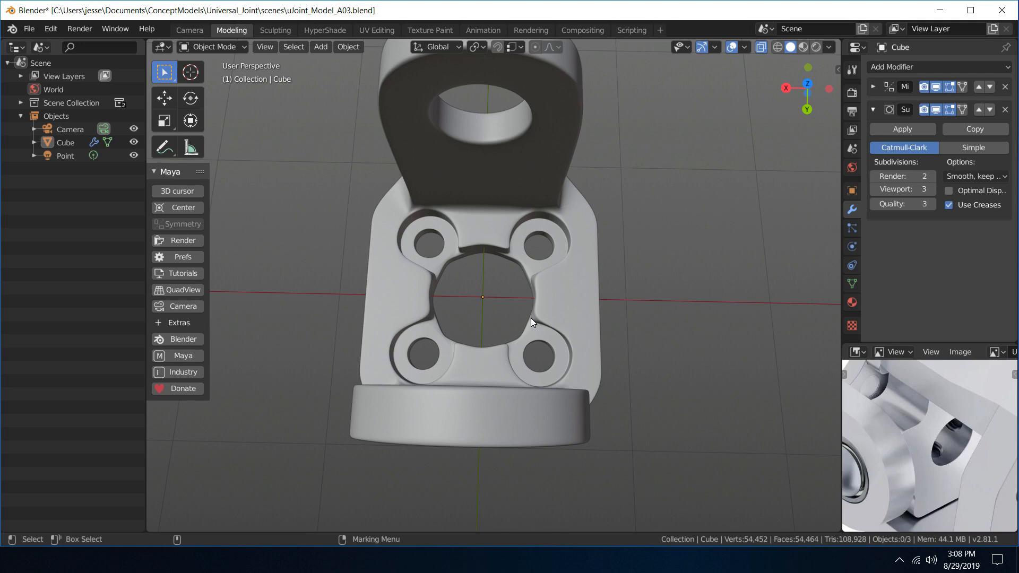
left_click(441, 265)
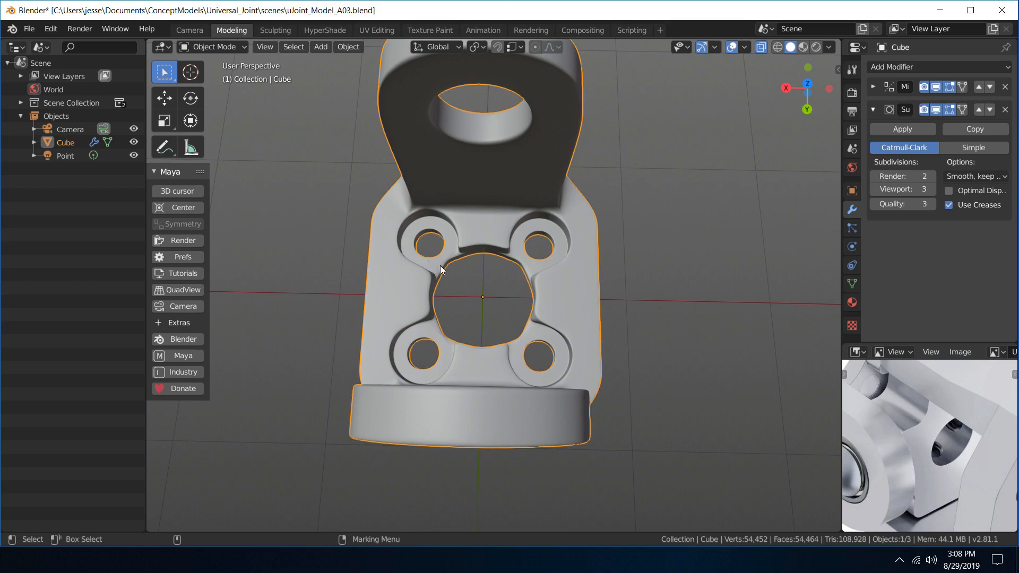
right_click_drag(441, 265, 349, 266)
scroll(386, 280, "up", 3)
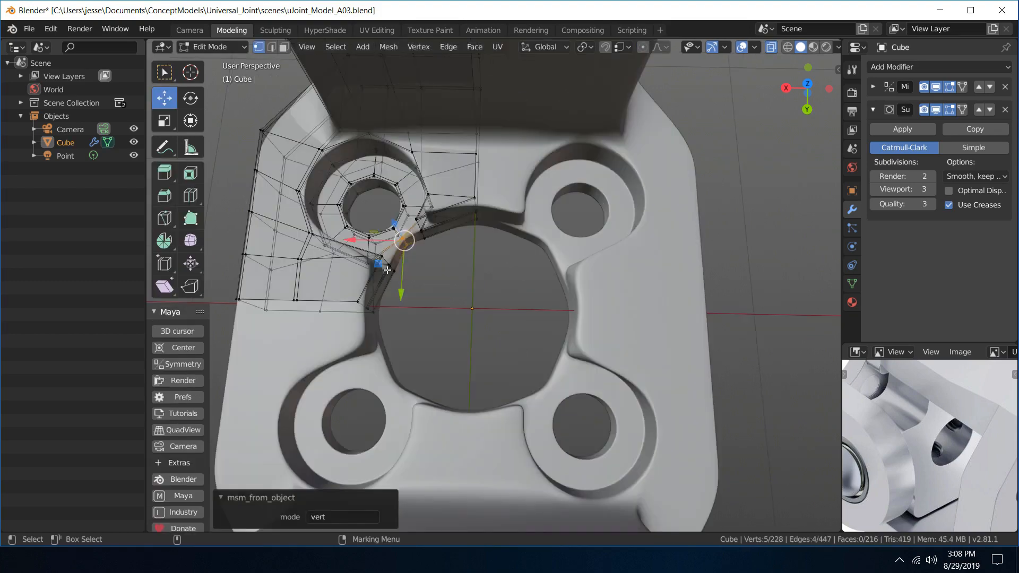
left_click_drag(463, 268, 435, 285, "alt")
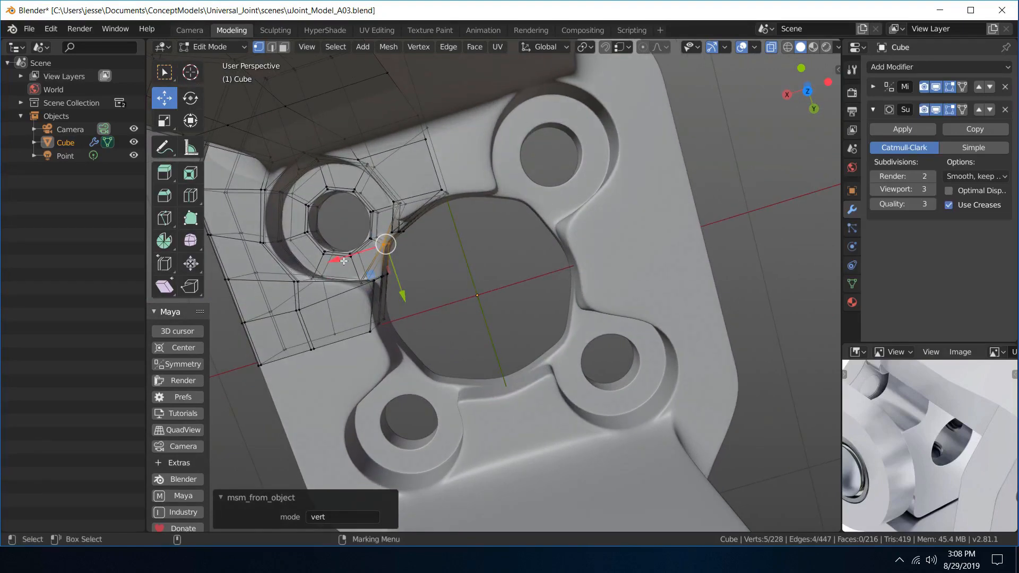
left_click_drag(344, 260, 408, 290)
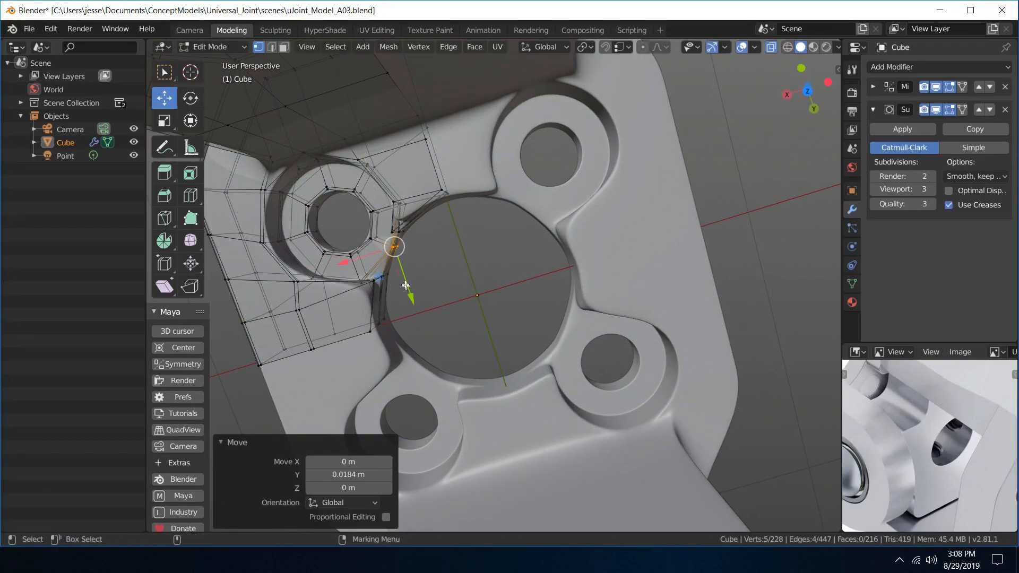
left_click_drag(347, 263, 343, 262)
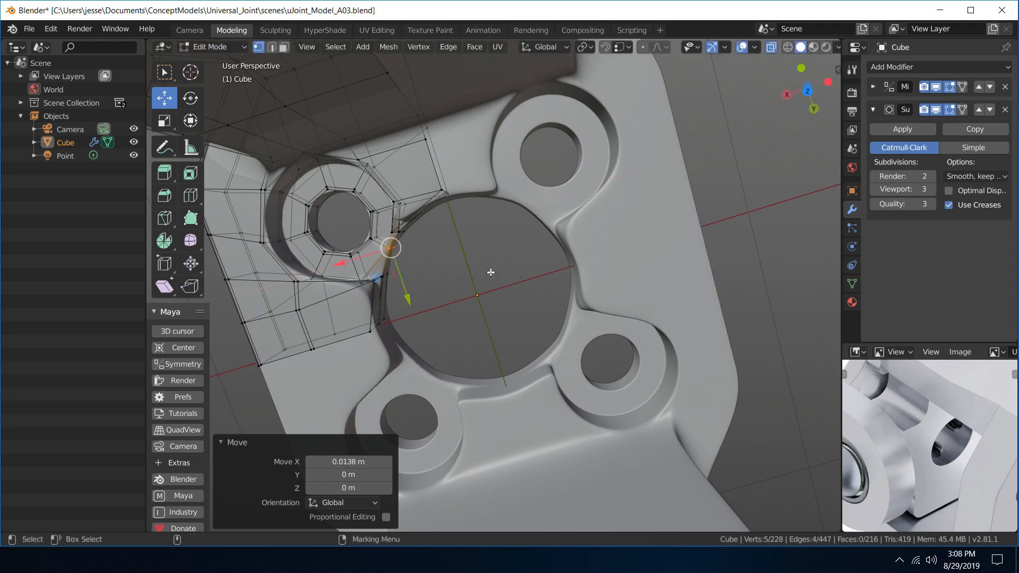
mouse_move(489, 271)
middle_mouse_down()
mouse_move(441, 264)
mouse_move(504, 250)
mouse_move(494, 255)
middle_mouse_up()
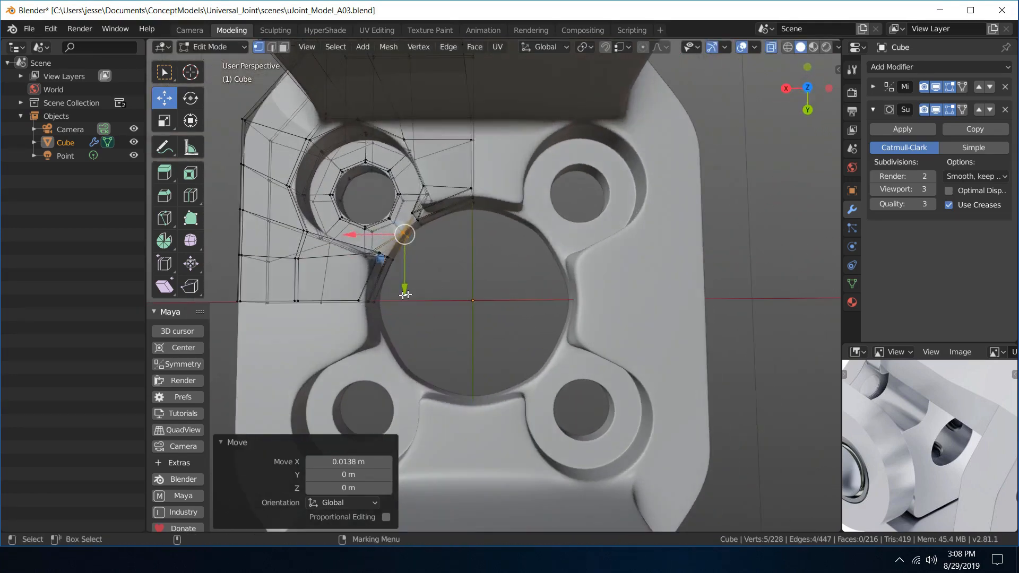
- Move the central hole's side vertices about -0.0232 m in X, then nudge its diagonal corner vertices about -0.008 m in X
left_click_drag(362, 295, 402, 307)
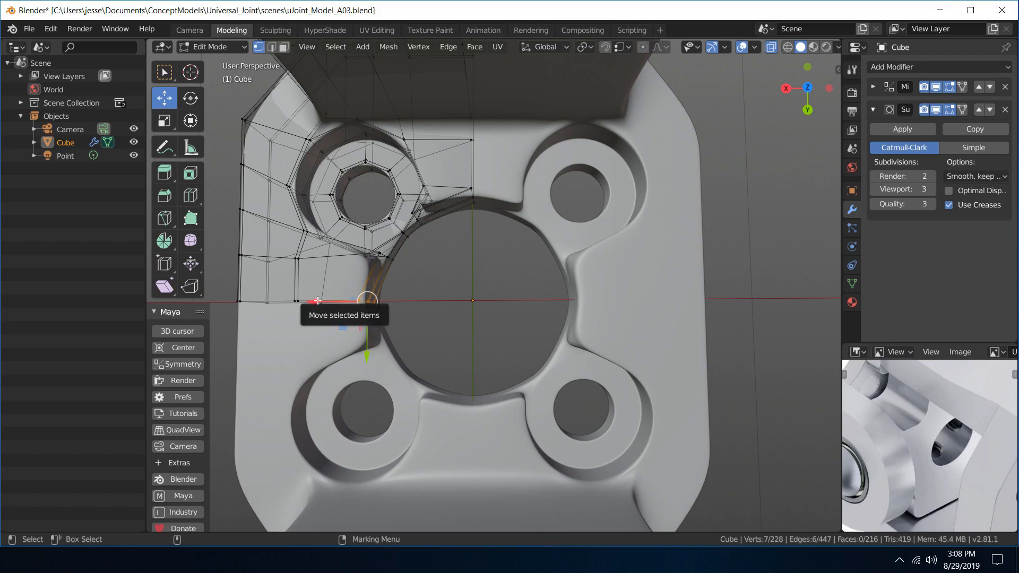
left_click_drag(332, 297, 324, 303)
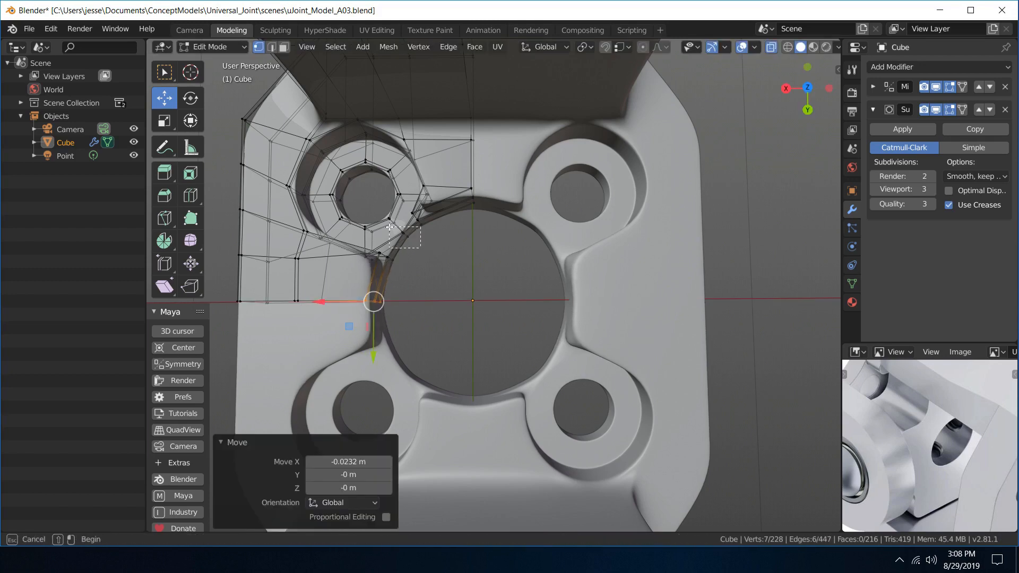
left_click(392, 244, "alt")
left_click_drag(352, 234, 357, 236)
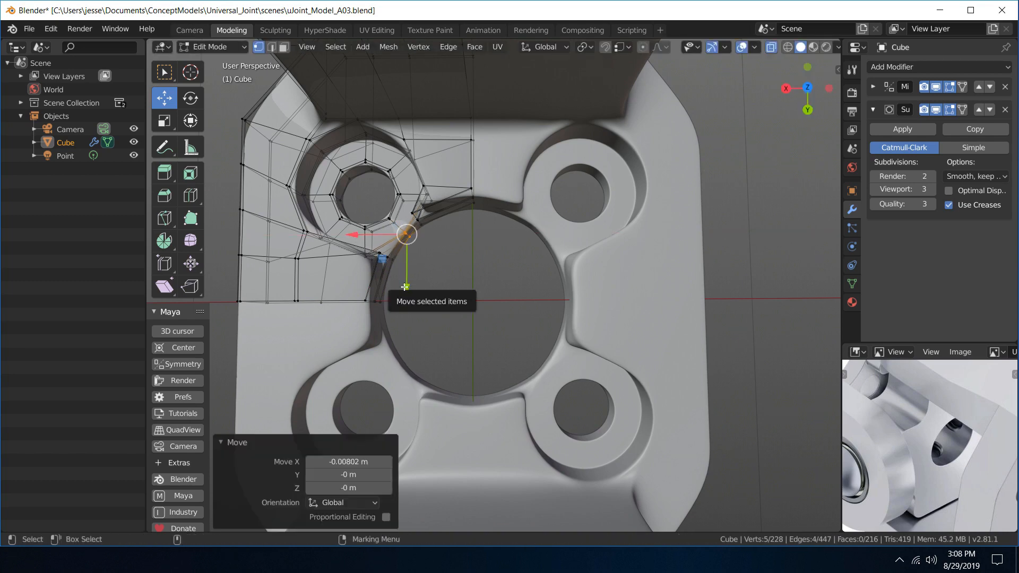
left_click_drag(405, 287, 403, 288)
scroll(406, 288, "down", 3)
left_click_drag(448, 311, 448, 314)
key("ctrl+z")
- Compare the mirrored bracket's arms and base in object mode with the universal joint reference image
left_click_drag(487, 277, 596, 232, "alt")
left_click_drag(461, 87, 672, 120, "alt")
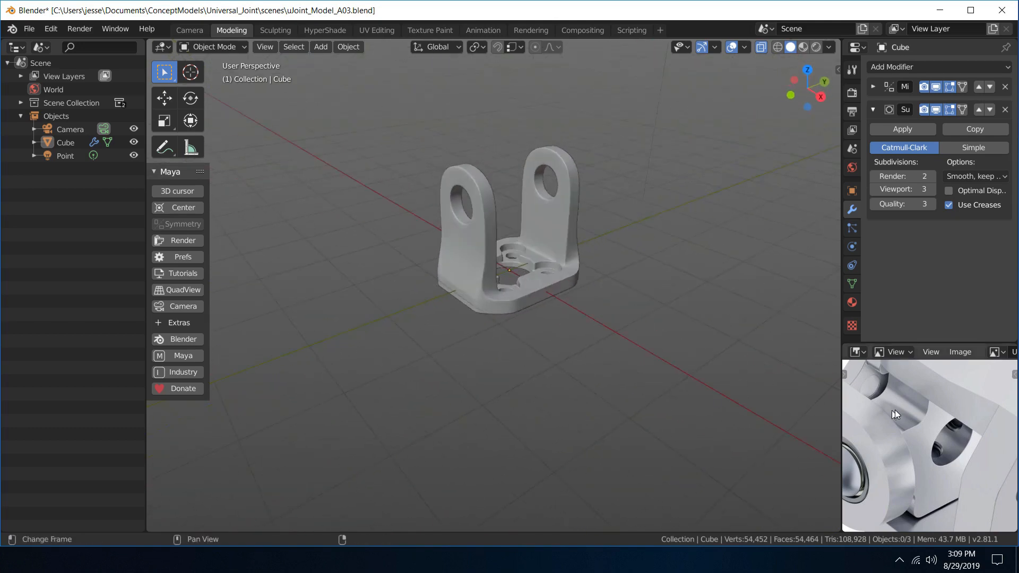
scroll(895, 409, "down", 4)
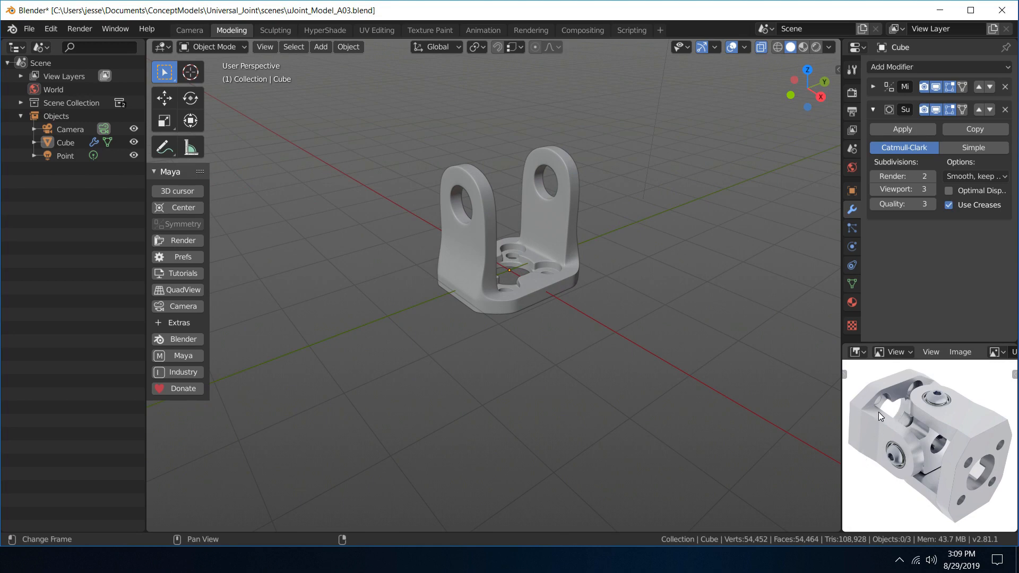
key("ctrl+space")
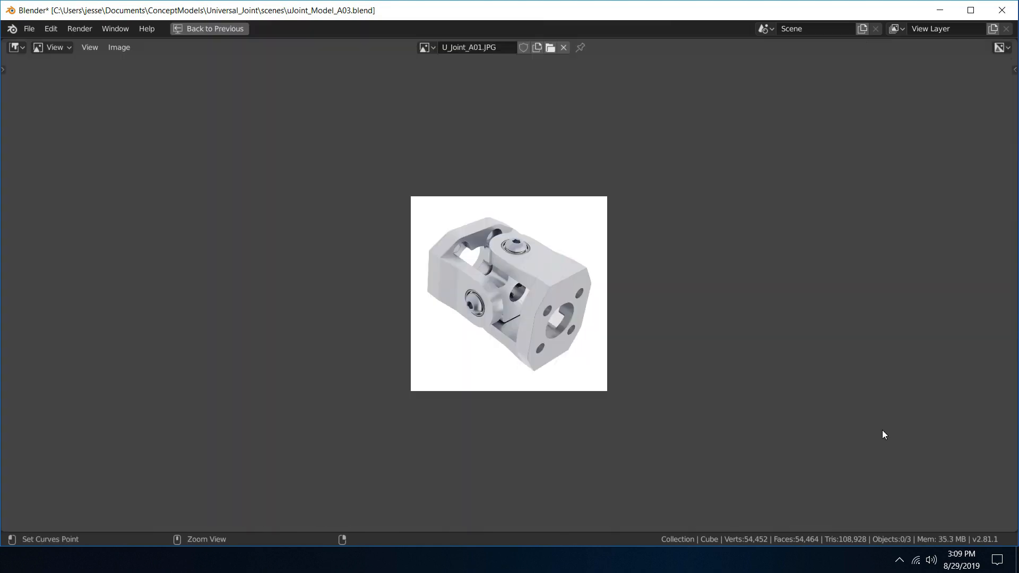
key("shift+Home")
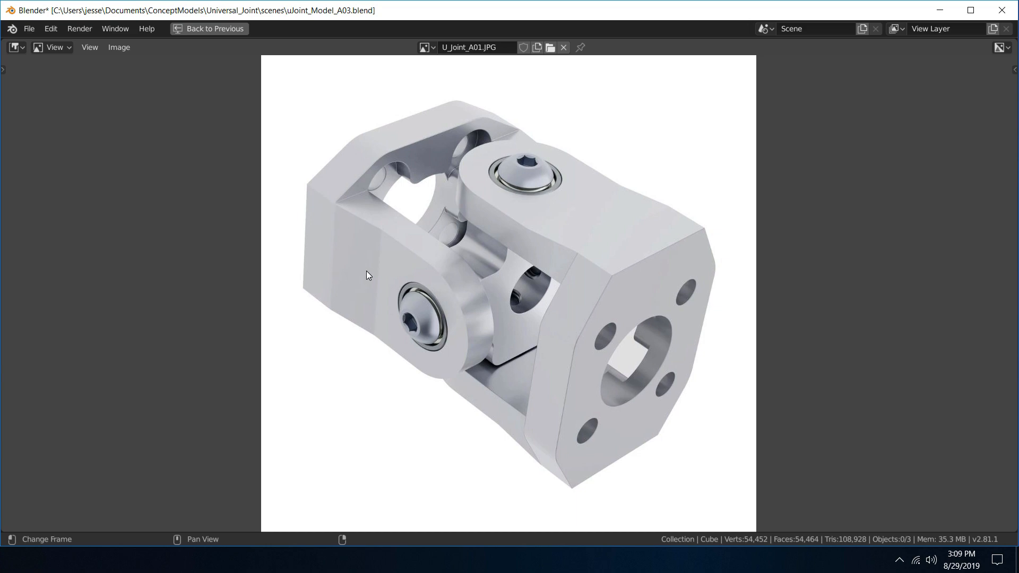
key("ctrl+space")
scroll(457, 235, "up", 4)
- Bevel the edge loop around the arm's lower bend with a width of about 0.0825 m and one segment
left_click(459, 236)
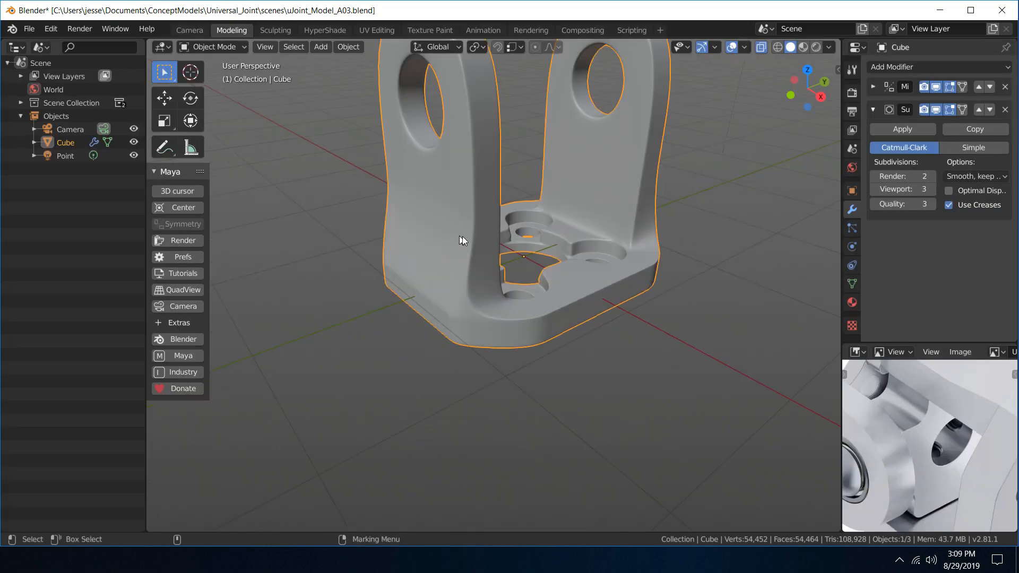
right_click_drag(485, 236, 533, 268)
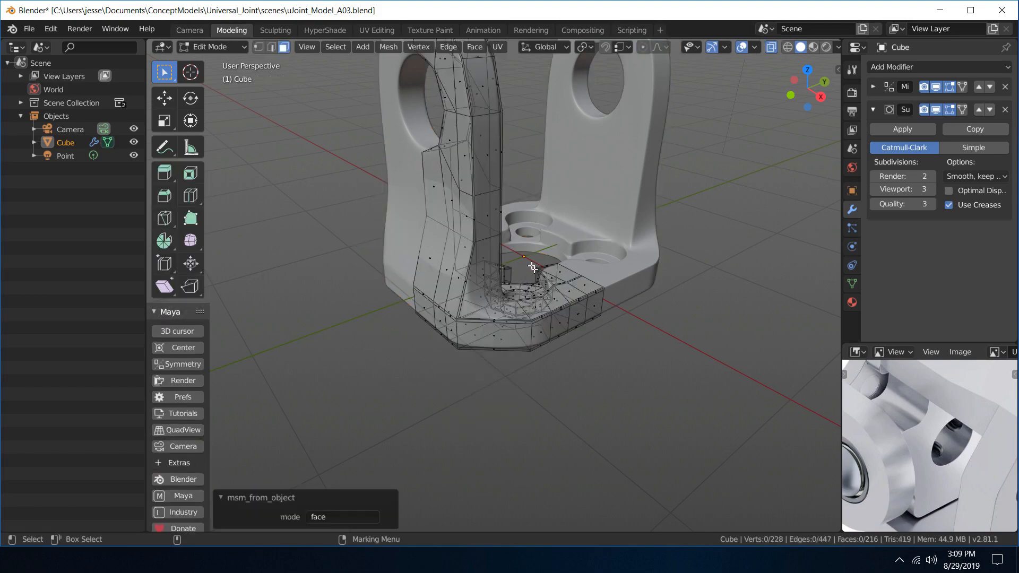
middle_click_drag(518, 210, 488, 212)
scroll(487, 213, "up", 2)
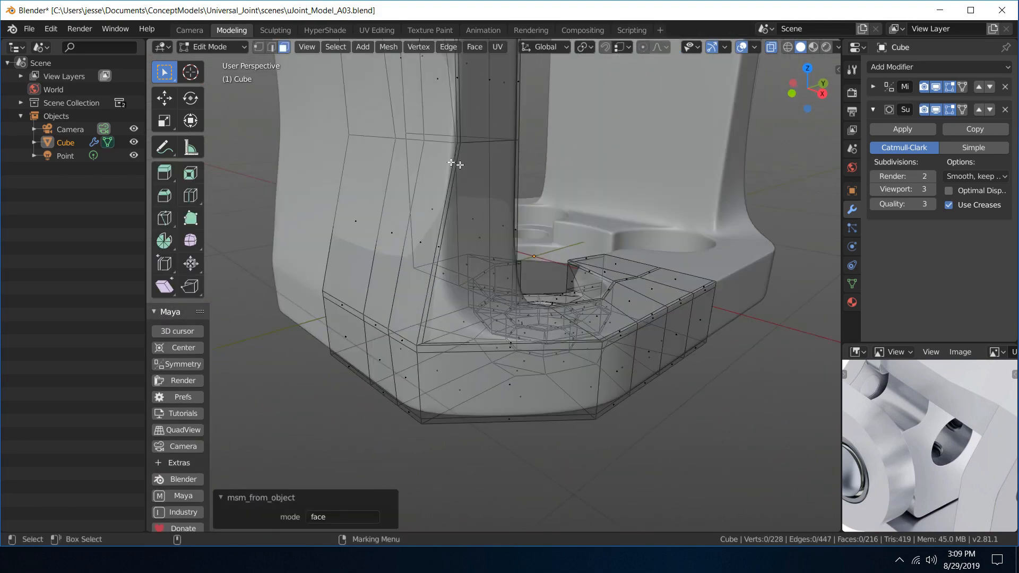
right_click_drag(432, 154, 439, 140)
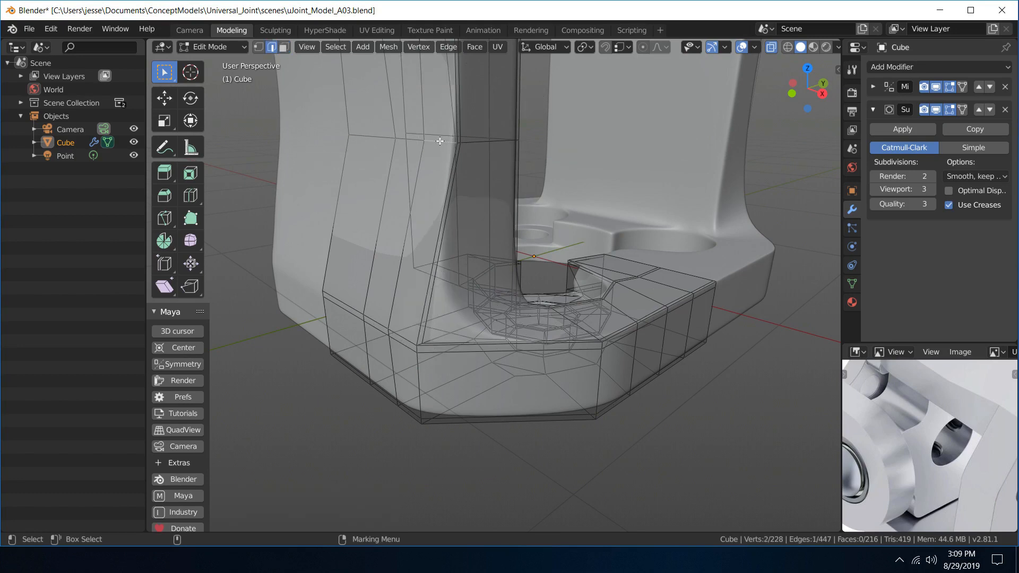
double_click(439, 141)
key("f")
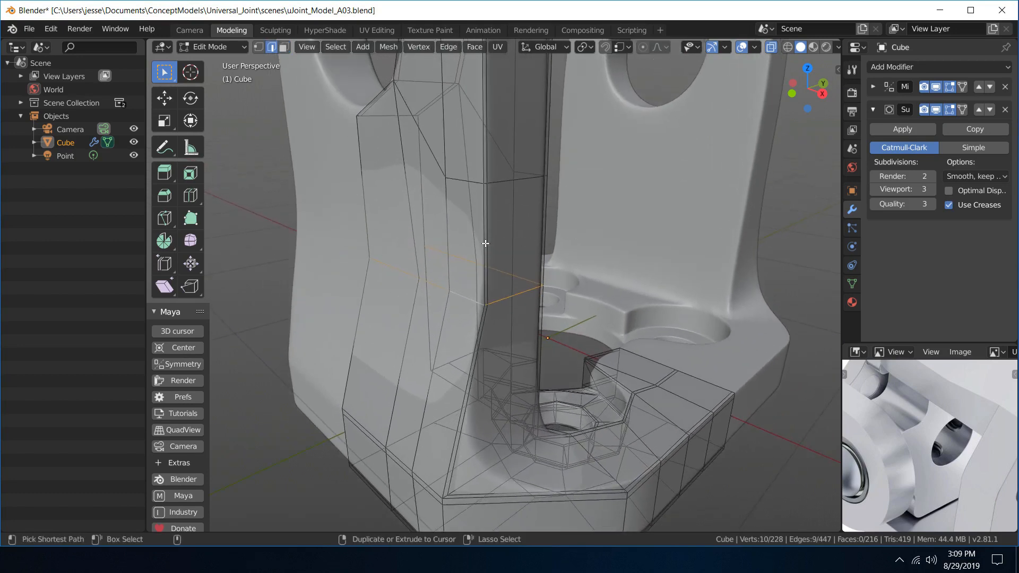
key("ctrl+b")
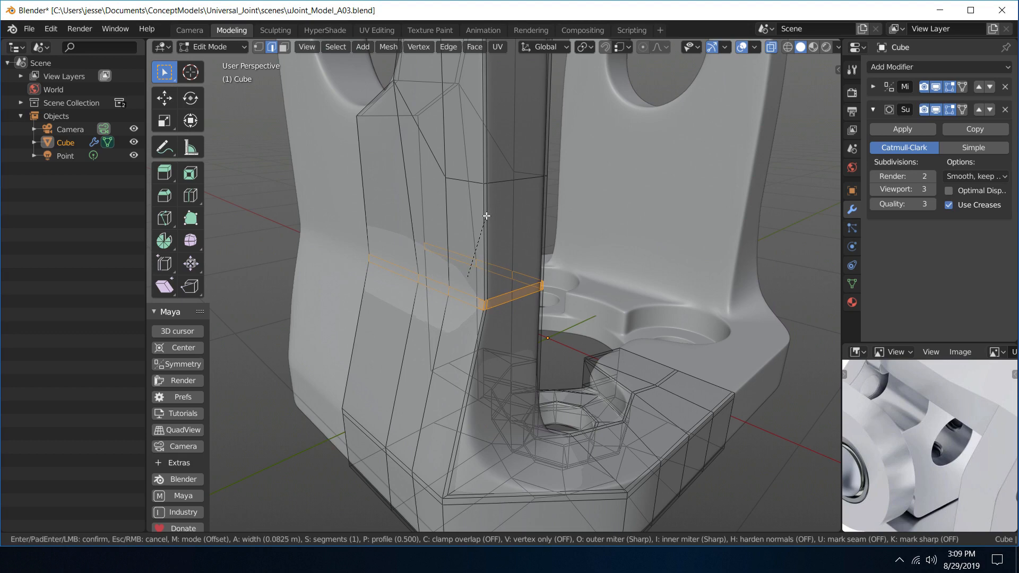
left_click(487, 216)
- Return to object mode and compare the arm's bevelled bend with the reference image from several angles
right_click(489, 250)
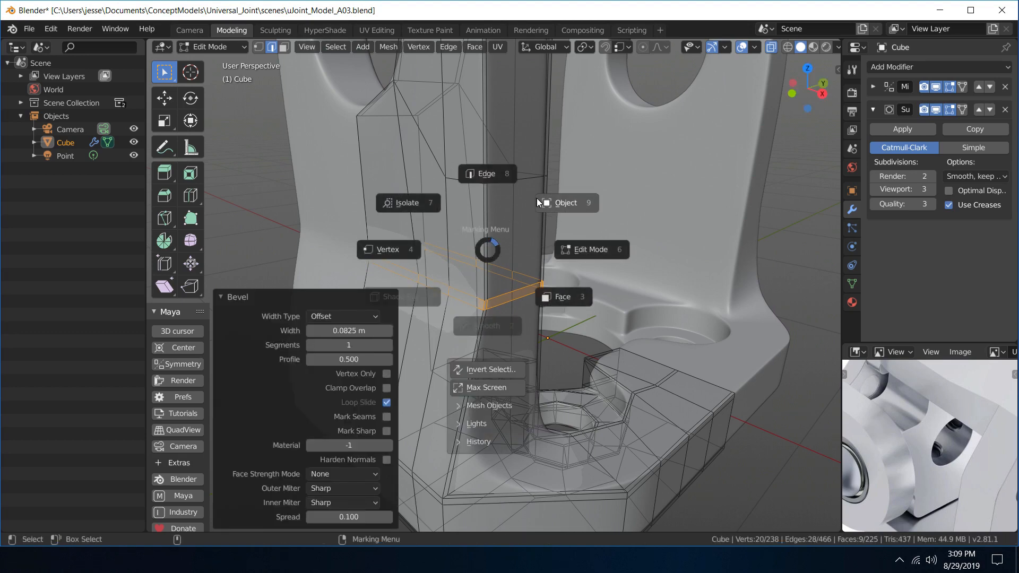
left_click(537, 199)
left_click(277, 219)
scroll(277, 219, "down", 5)
left_click_drag(311, 233, 477, 282, "alt")
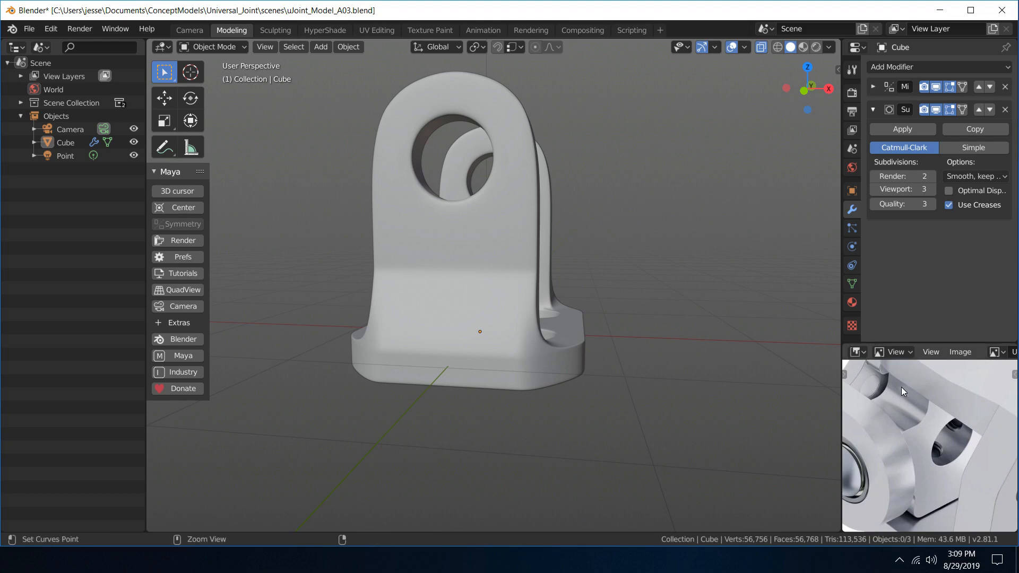
key("ctrl+space")
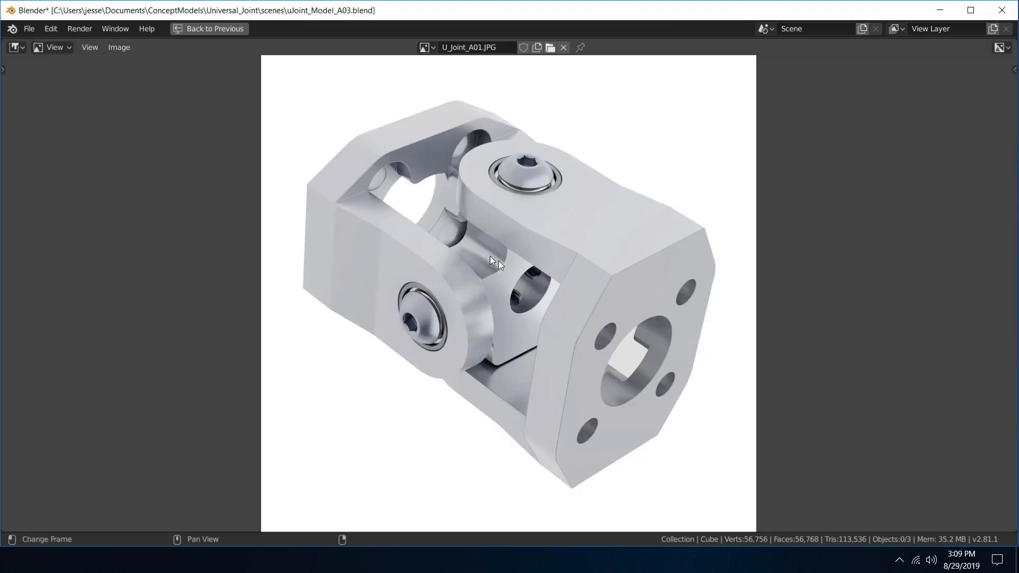
key("ctrl+space")
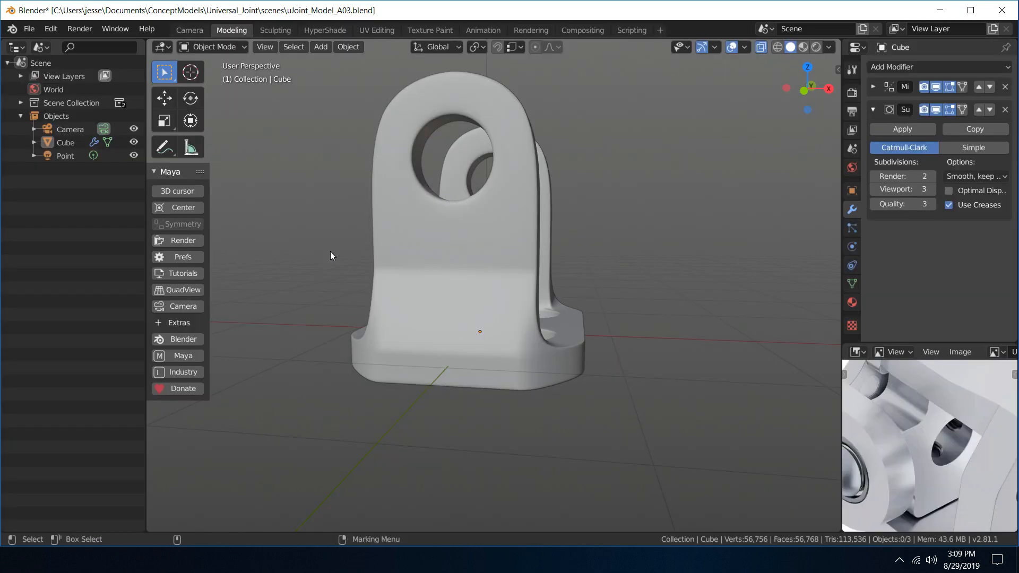
left_click_drag(543, 313, 471, 306, "alt")
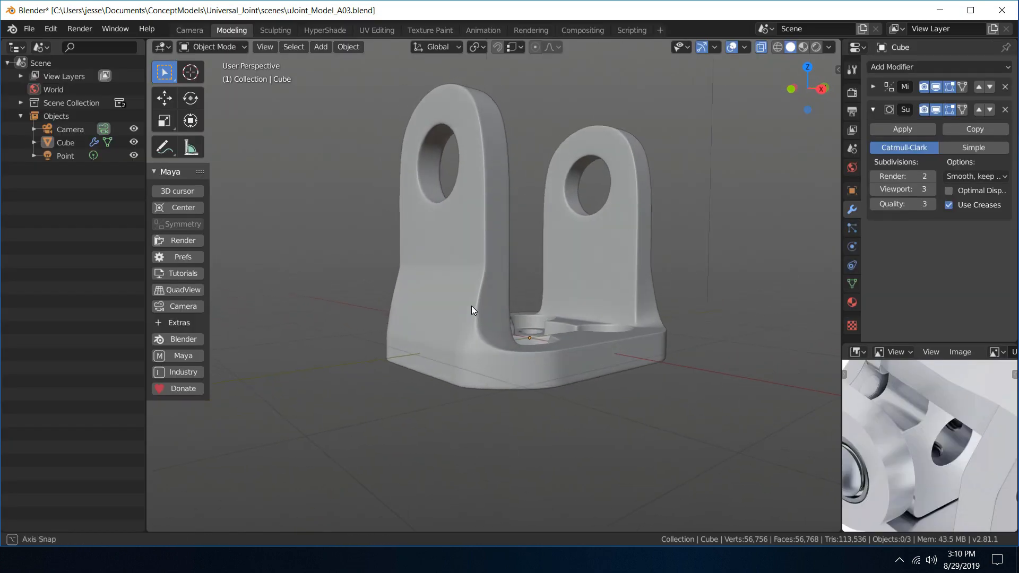
- Add one edge loop around the arm's lower section, slid down to just above the base with a factor of about 0.858
left_click(435, 343)
right_click(435, 340)
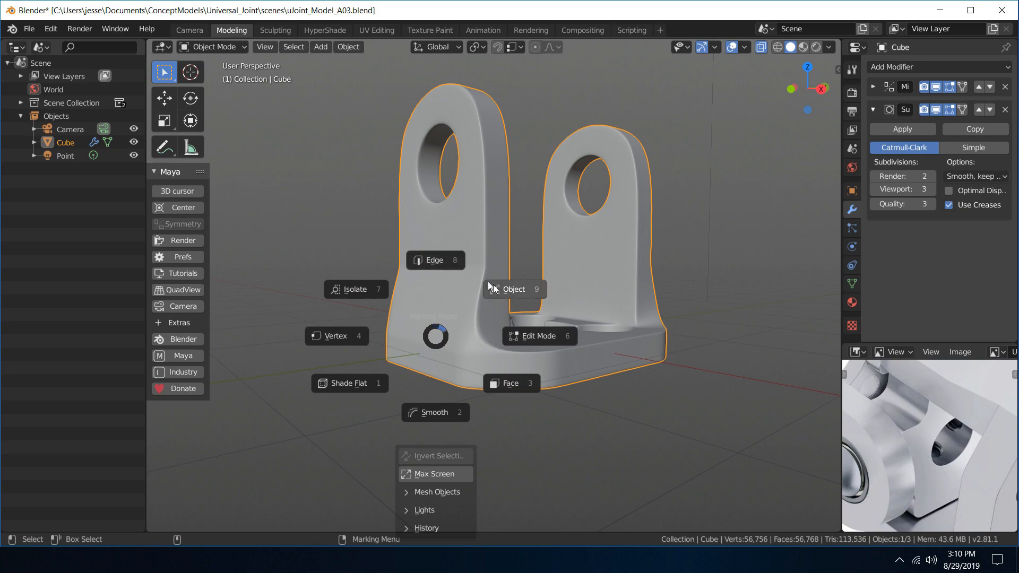
left_click(507, 387)
key("KP_Decimal")
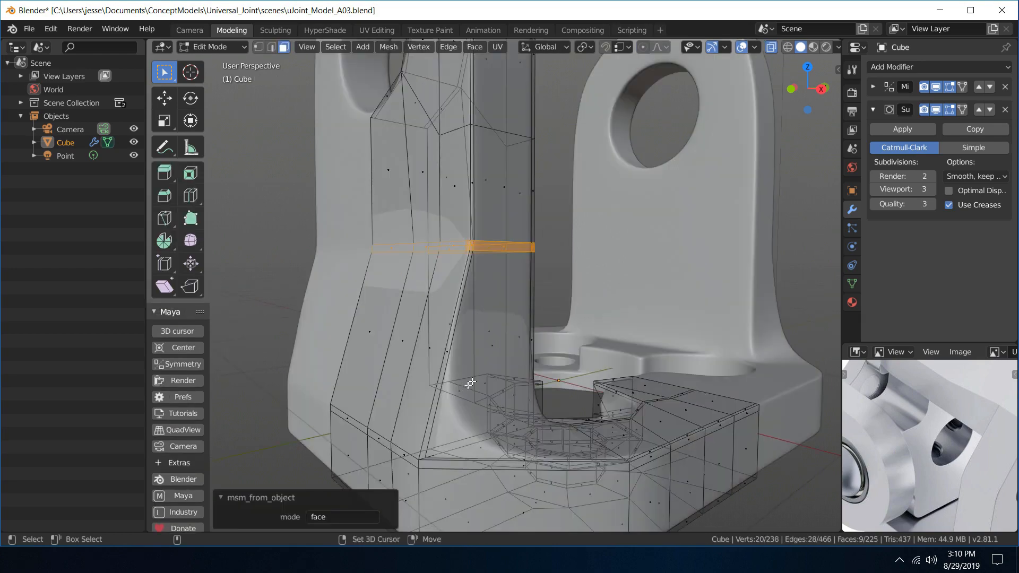
middle_click_drag(471, 372, 516, 312)
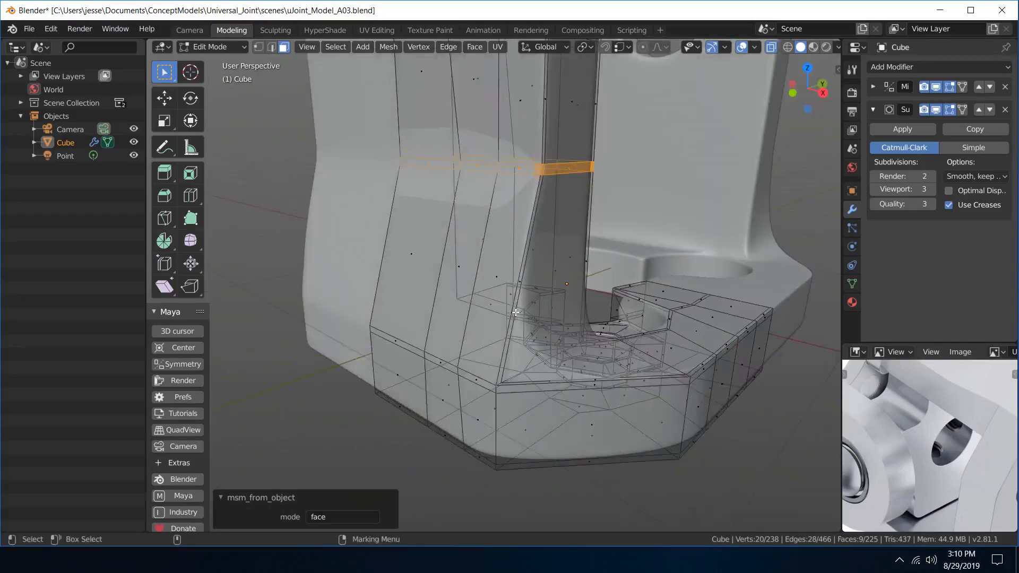
left_click(780, 248)
left_click_drag(519, 333, 518, 304, "alt")
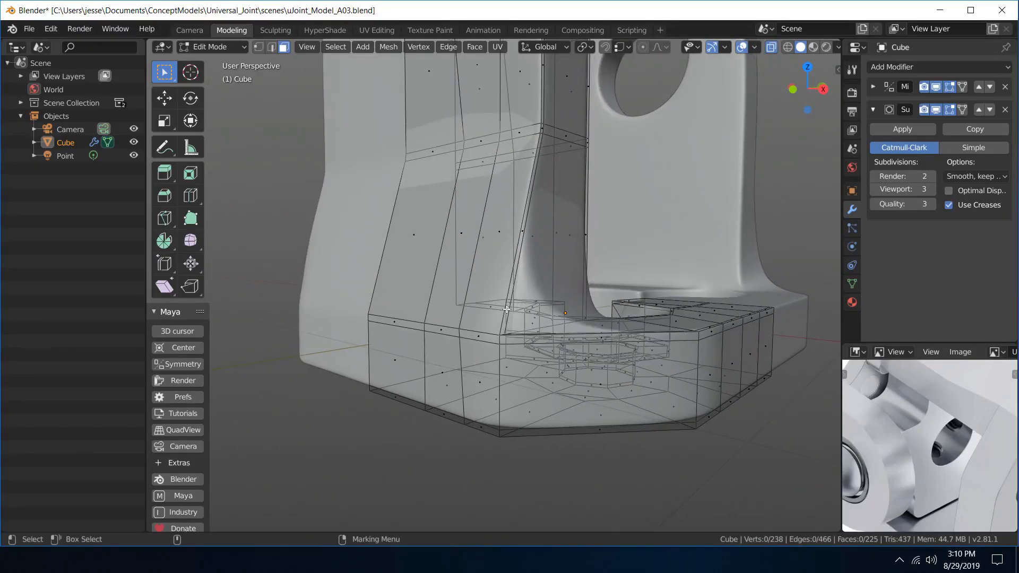
key("ctrl")
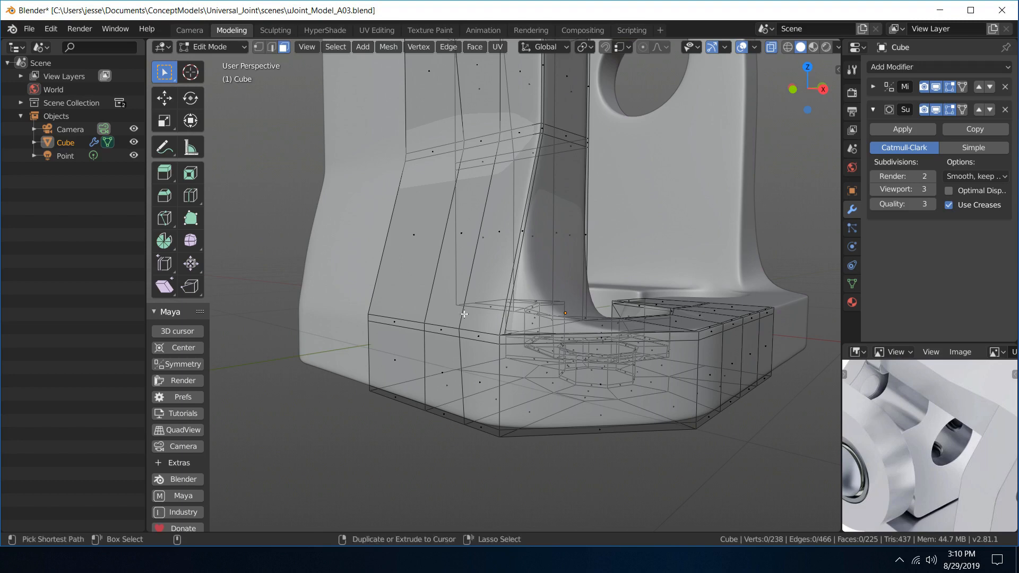
key("ctrl+r")
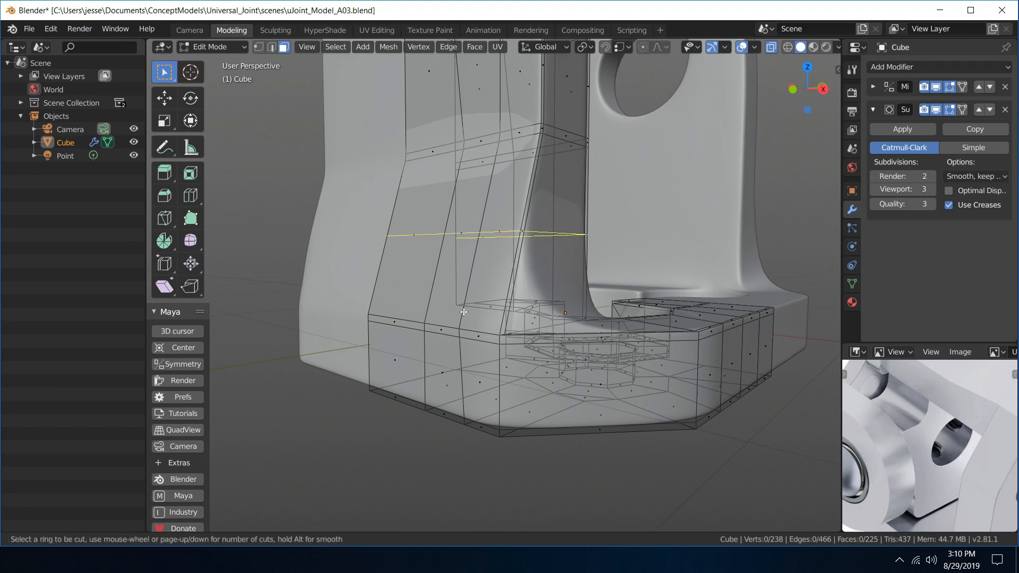
left_click(474, 236)
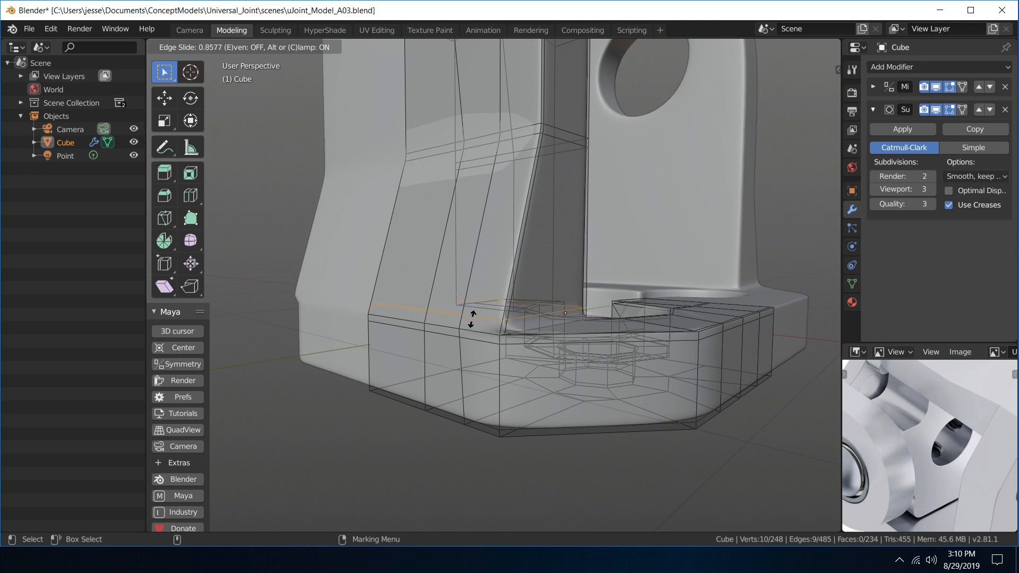
left_click(467, 318)
- Move the new loop's outer corner vertex at the foot of the arm about 0.0349 m in Y
middle_click_drag(568, 297, 244, 243)
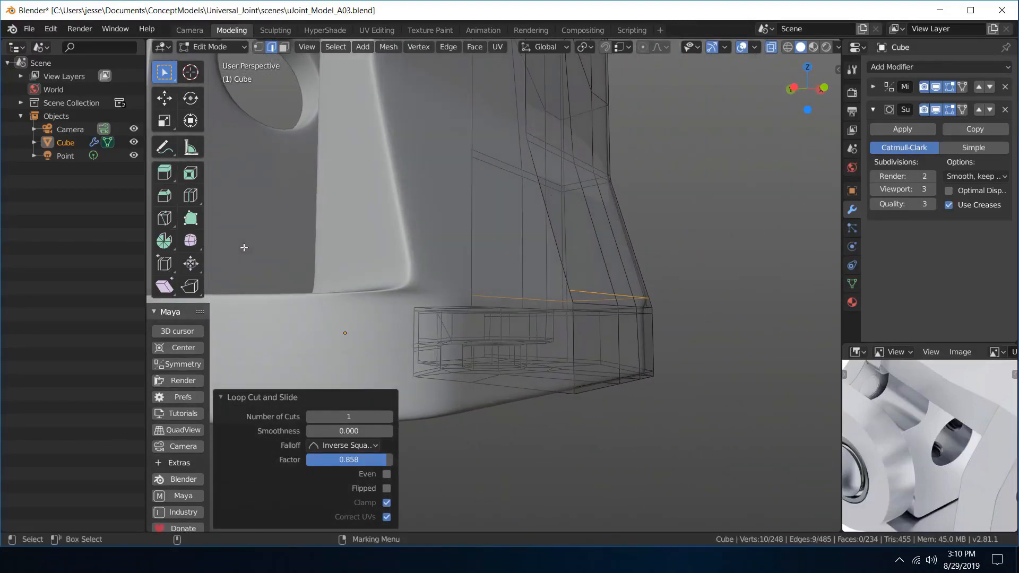
middle_click_drag(427, 288, 622, 328)
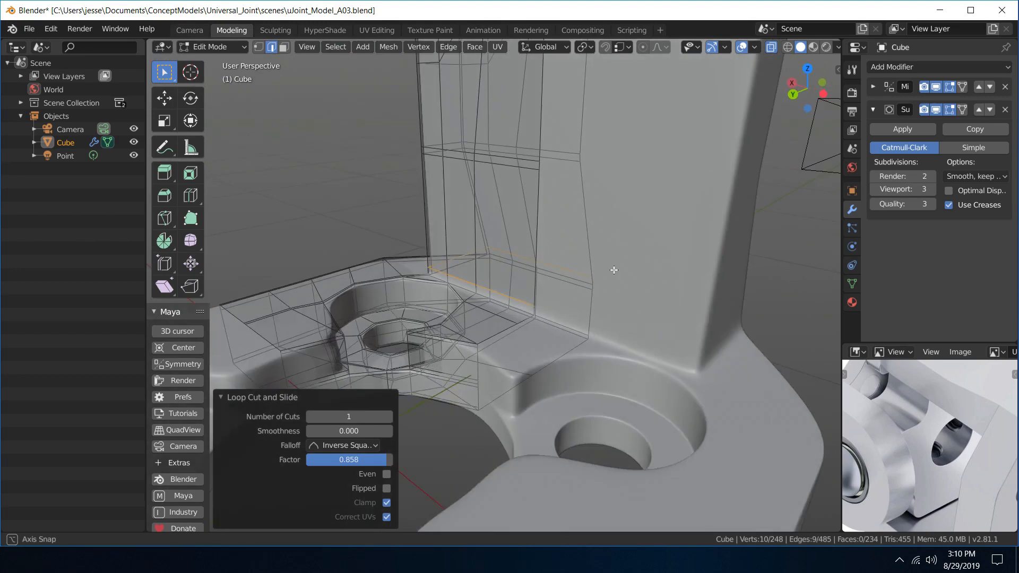
middle_click_drag(744, 360, 448, 353)
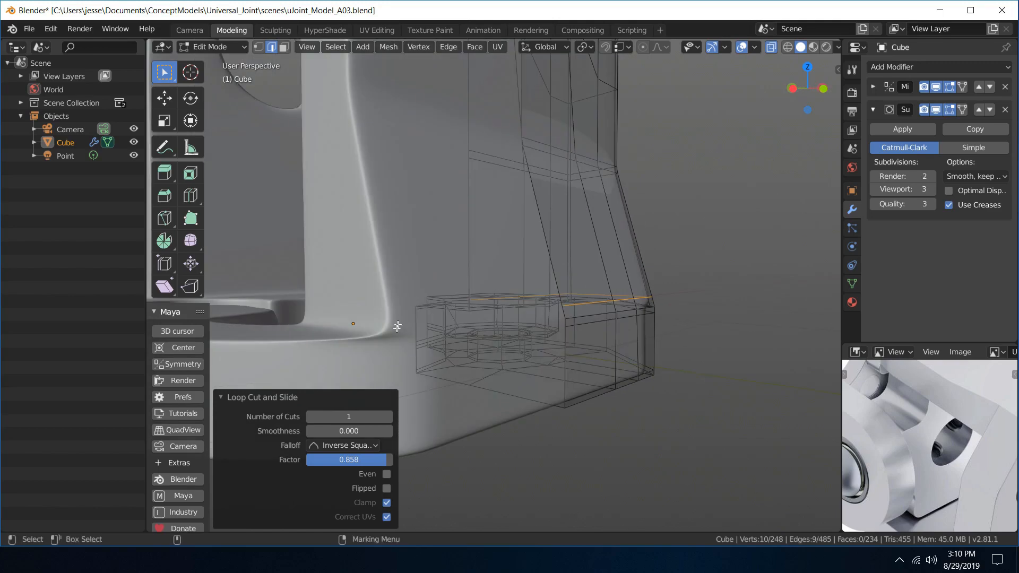
middle_click_drag(574, 320, 529, 298)
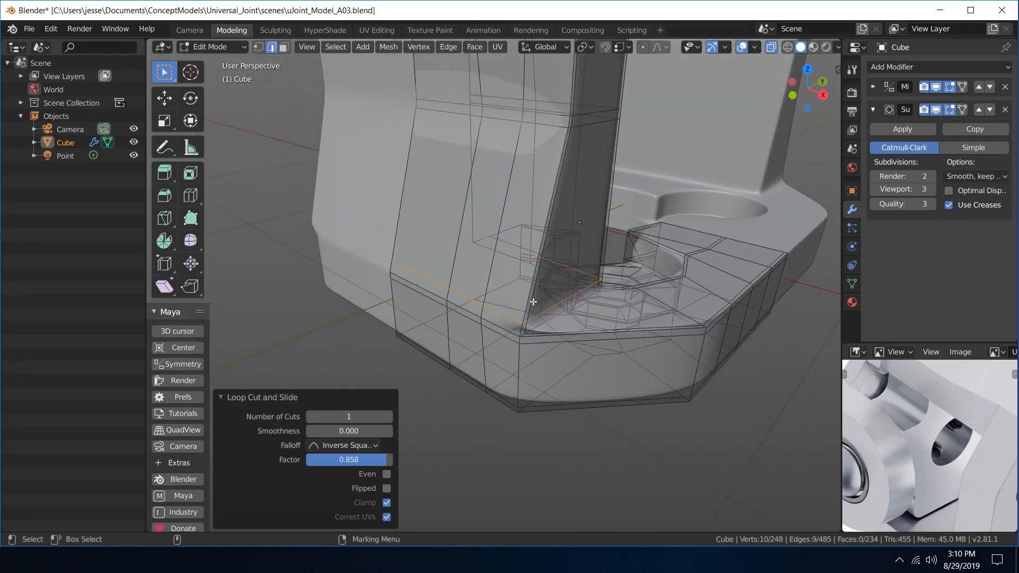
right_click_drag(529, 298, 527, 300)
middle_click_drag(527, 300, 493, 275)
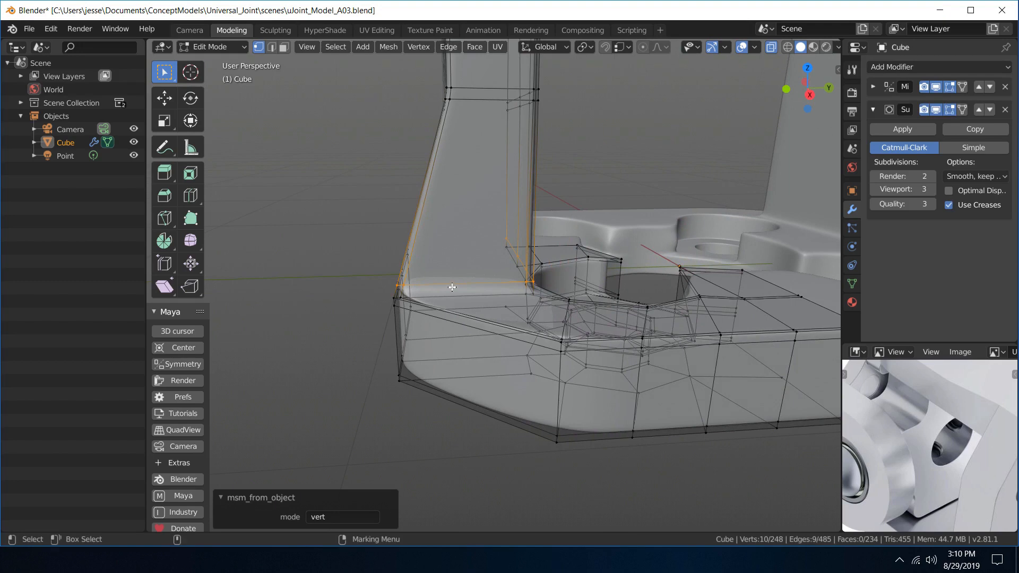
left_click(403, 285)
key("w")
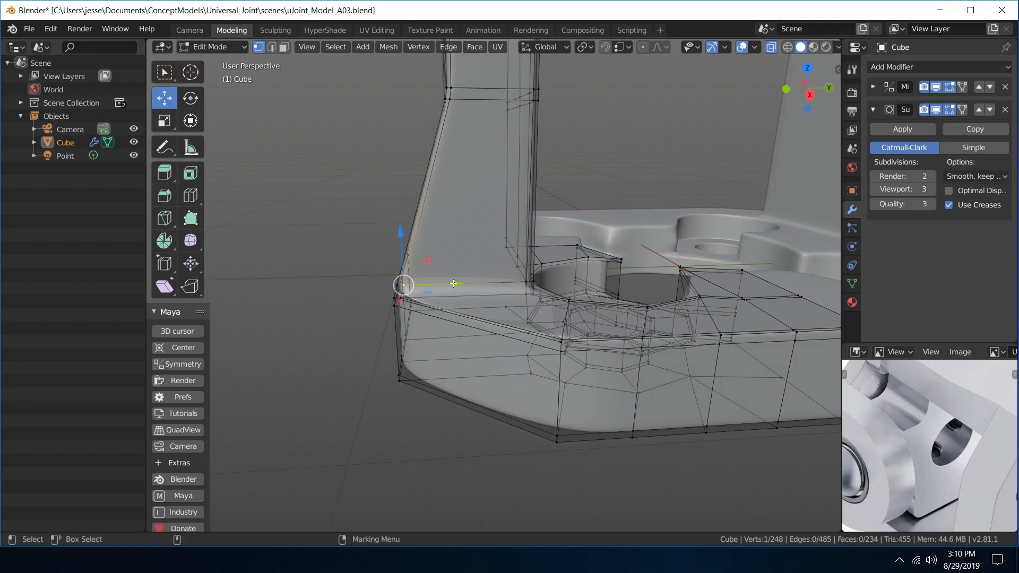
left_click_drag(454, 284, 468, 283)
scroll(466, 275, "up", 5)
scroll(466, 276, "down", 5)
middle_click_drag(466, 275, 522, 291)
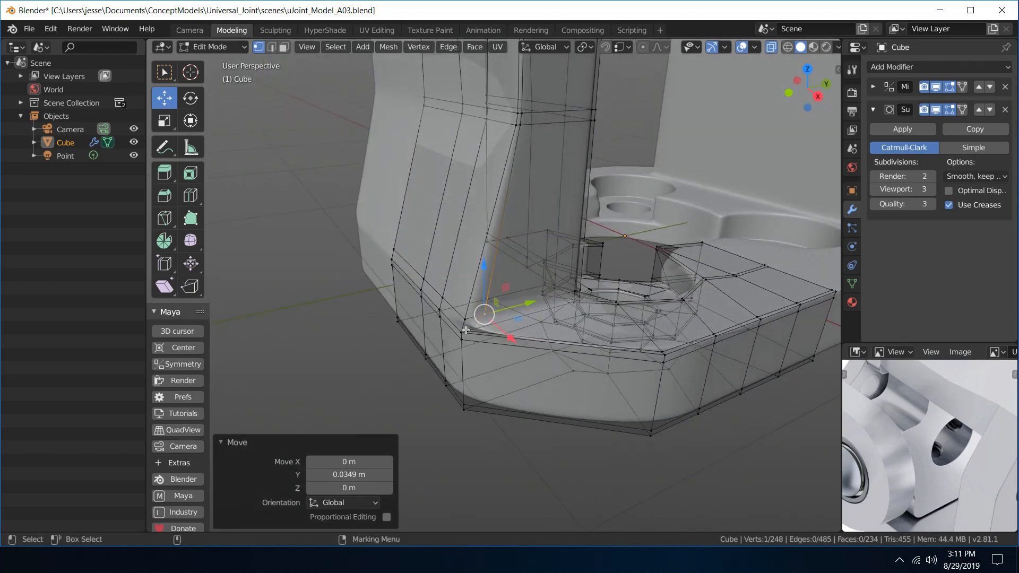
- Add the base vertex just below that corner to the selection and shift both vertices inward along Y
key("w")
scroll(462, 336, "up", 5)
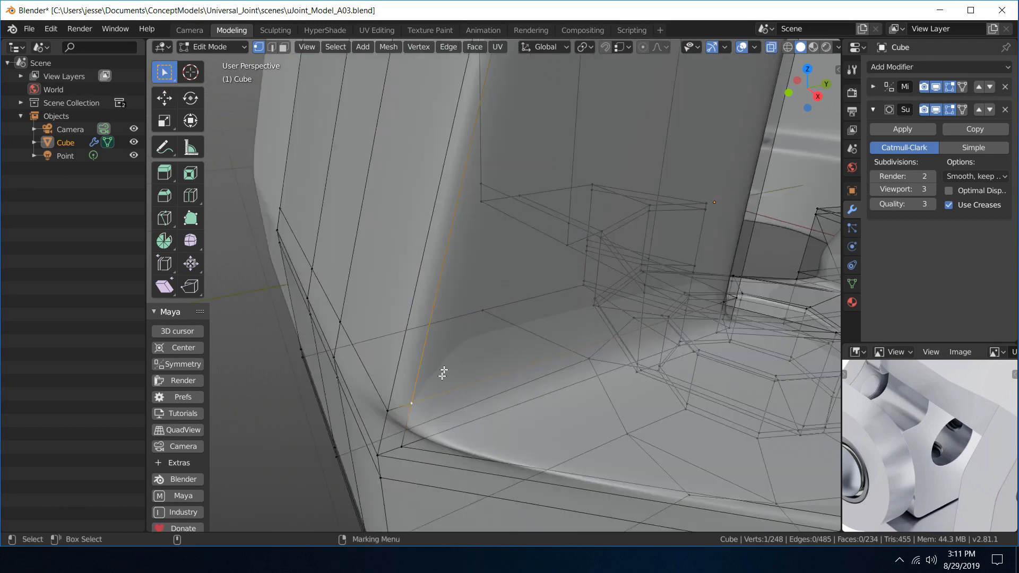
left_click(403, 447, "shift")
key("w")
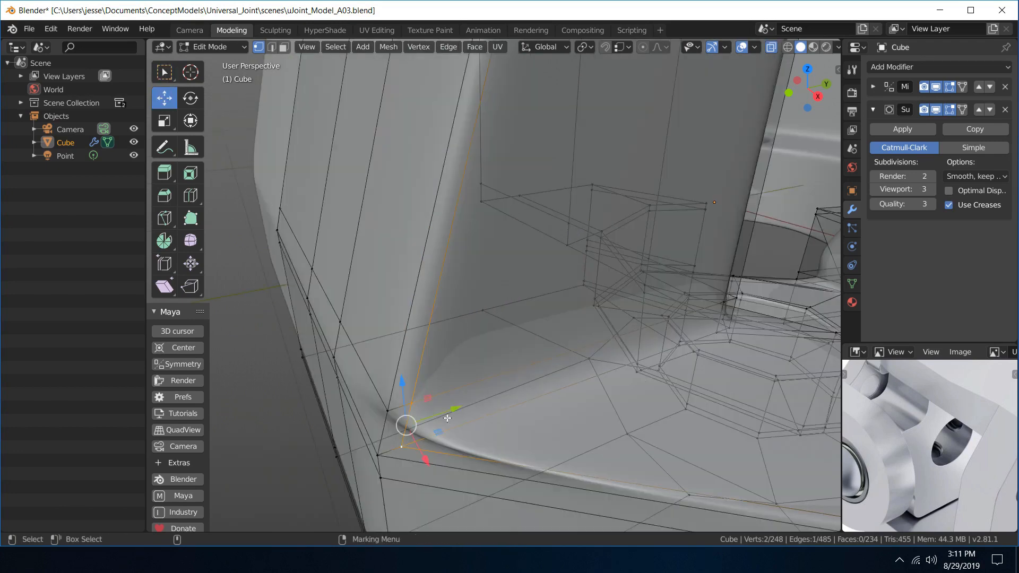
left_click_drag(447, 418, 525, 352)
scroll(526, 391, "down", 5)
- Lower the edge loop running around the base's upper outer edge by about 0.0364 m in Z
left_click(500, 299)
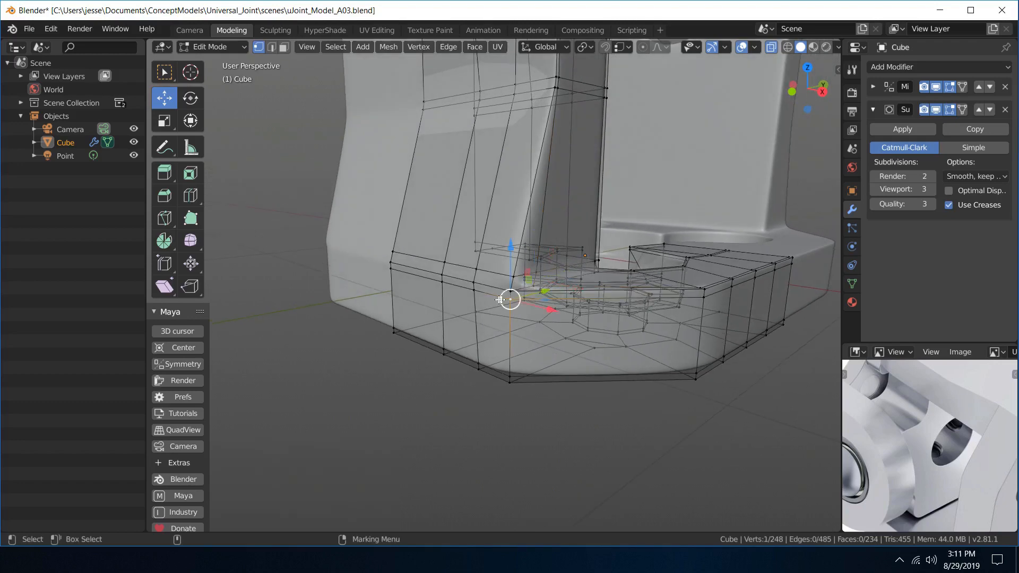
left_click(473, 291, "shift")
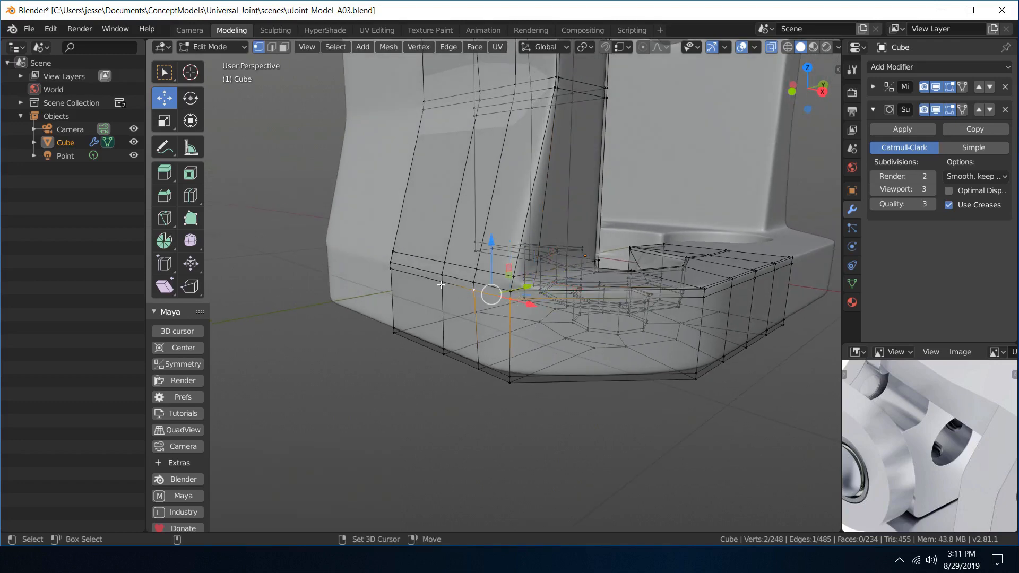
middle_click_drag(451, 283, 437, 293, "alt")
right_click_drag(437, 293, 431, 222)
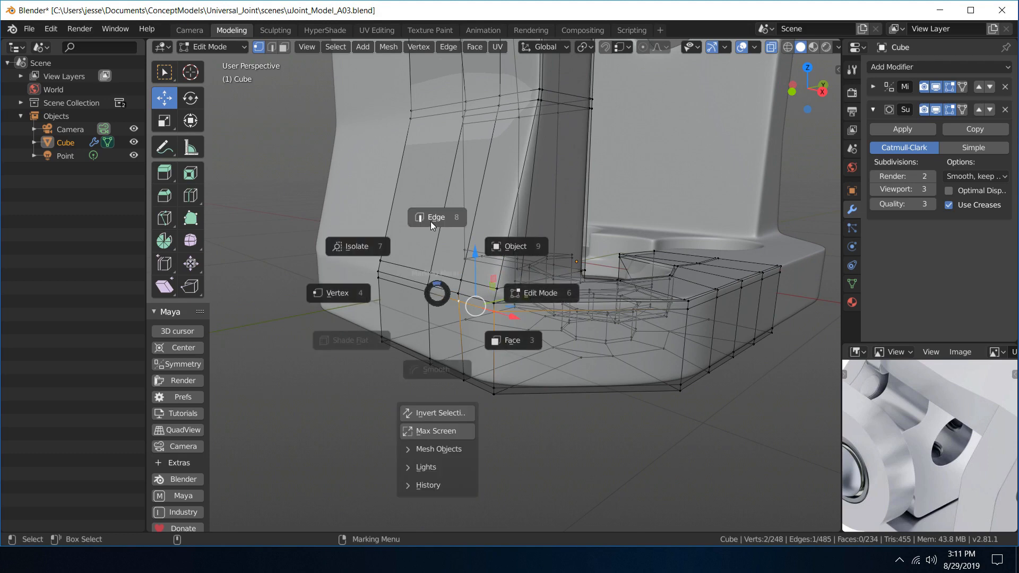
left_click(431, 220)
left_click(444, 298, "alt")
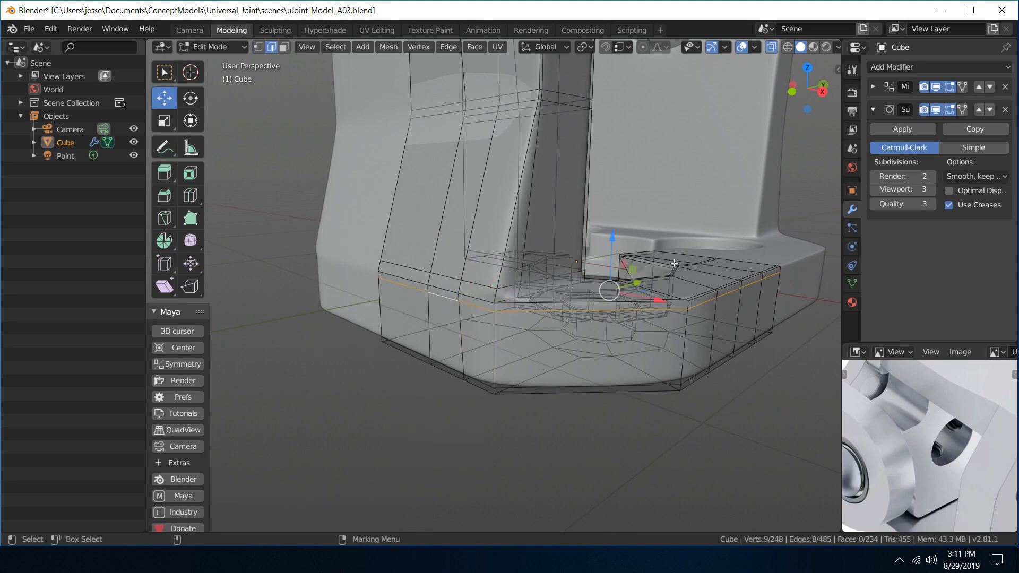
left_click_drag(616, 238, 614, 258)
middle_click_drag(594, 250, 526, 250)
scroll(525, 251, "down", 3)
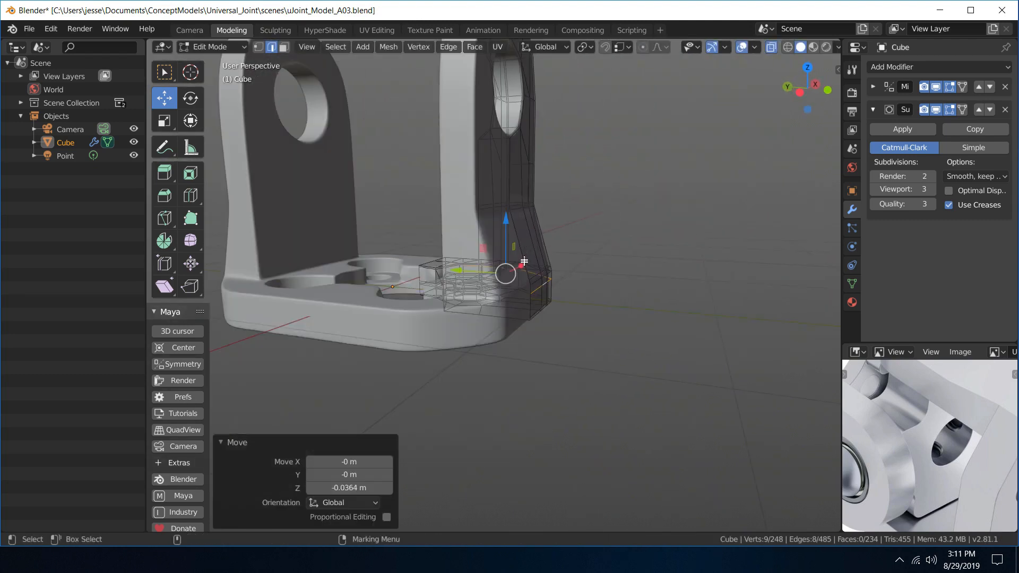
left_click_drag(509, 275, 495, 291)
key("ctrl+z")
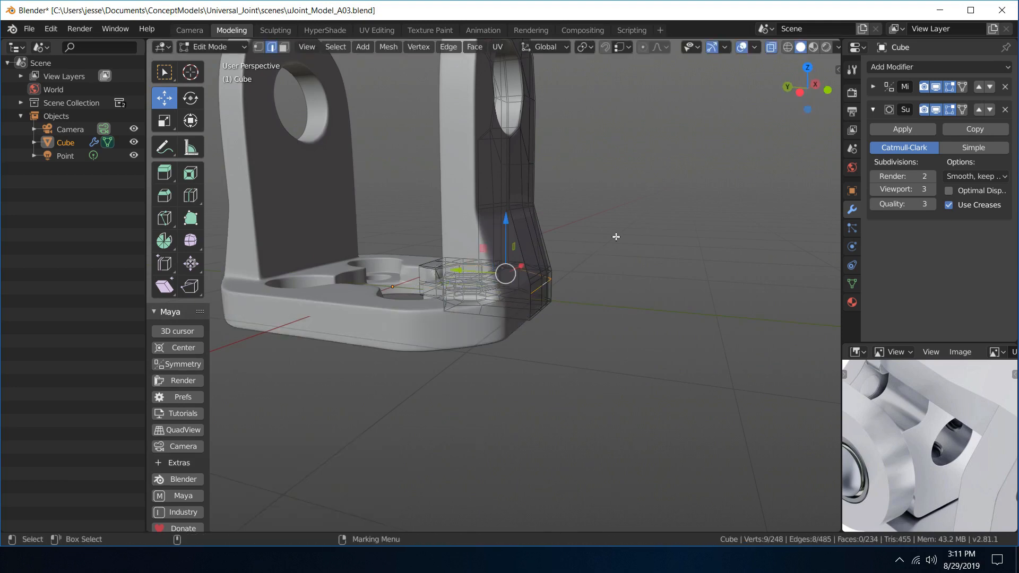
- Return to object mode and examine the smoothed bracket's arms and base from several angles
middle_click_drag(614, 237, 524, 256)
key("q")
right_click_drag(524, 257, 610, 199)
left_click(642, 176)
middle_click_drag(642, 178, 631, 204)
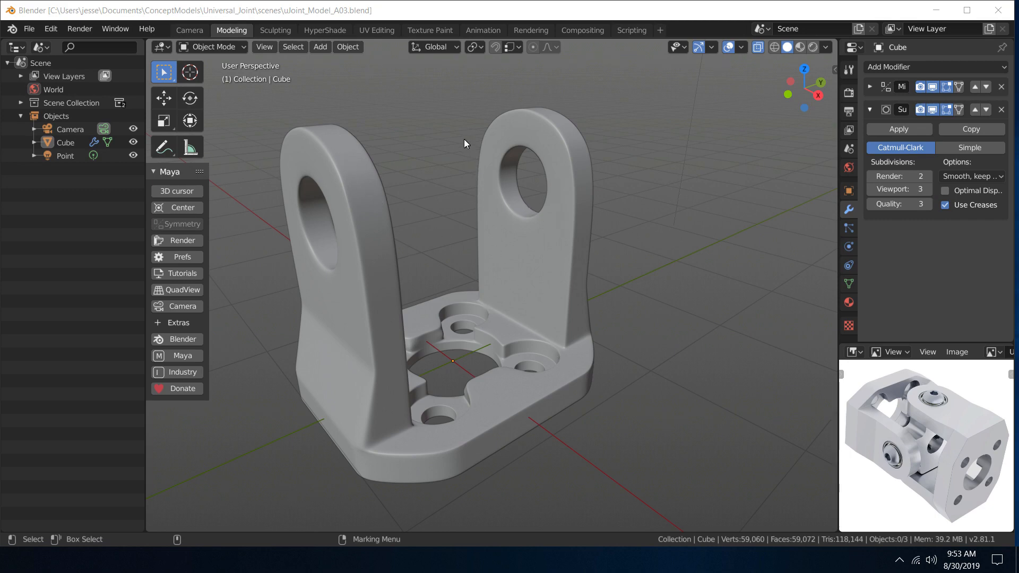
left_click_drag(464, 139, 450, 203)
mouse_move(440, 164)
left_mouse_down("alt")
mouse_move(419, 257)
mouse_move(410, 243)
mouse_move(442, 253)
left_mouse_up("alt")
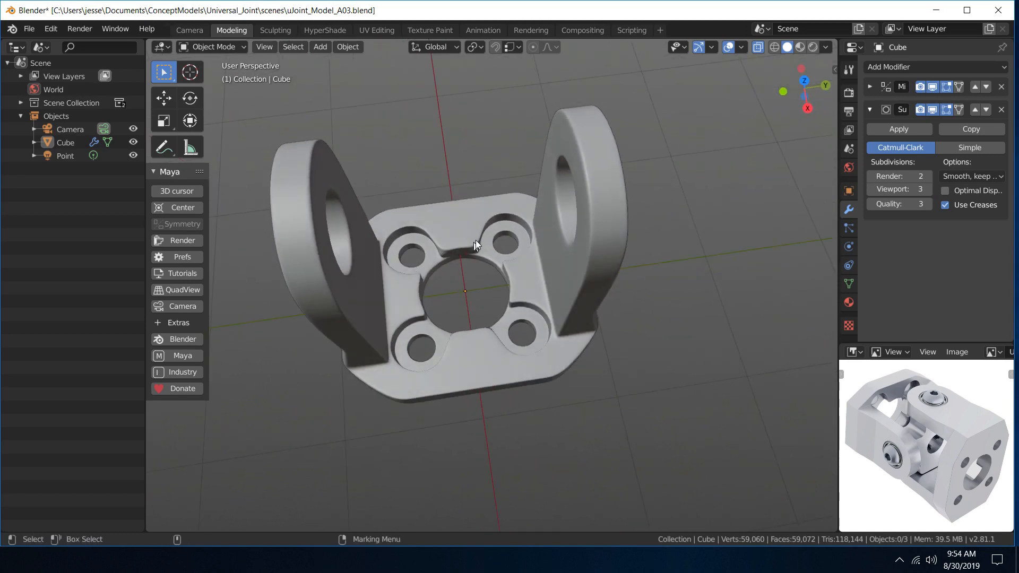
left_click_drag(463, 328, 464, 186, "alt")
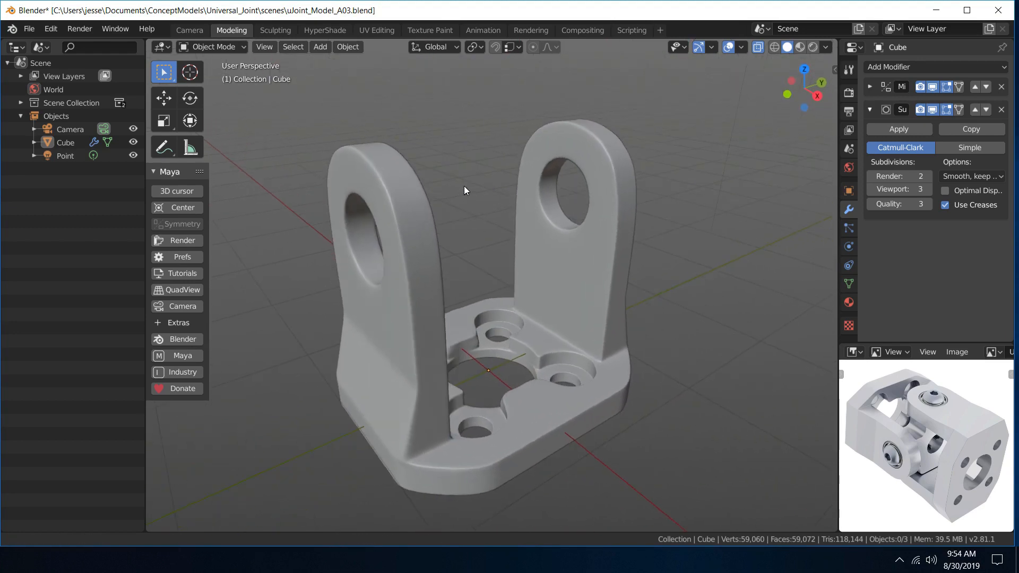
- Open the bracket mesh for face editing and view the arm and base topology from the opposite side
left_click(412, 244)
right_click(412, 244)
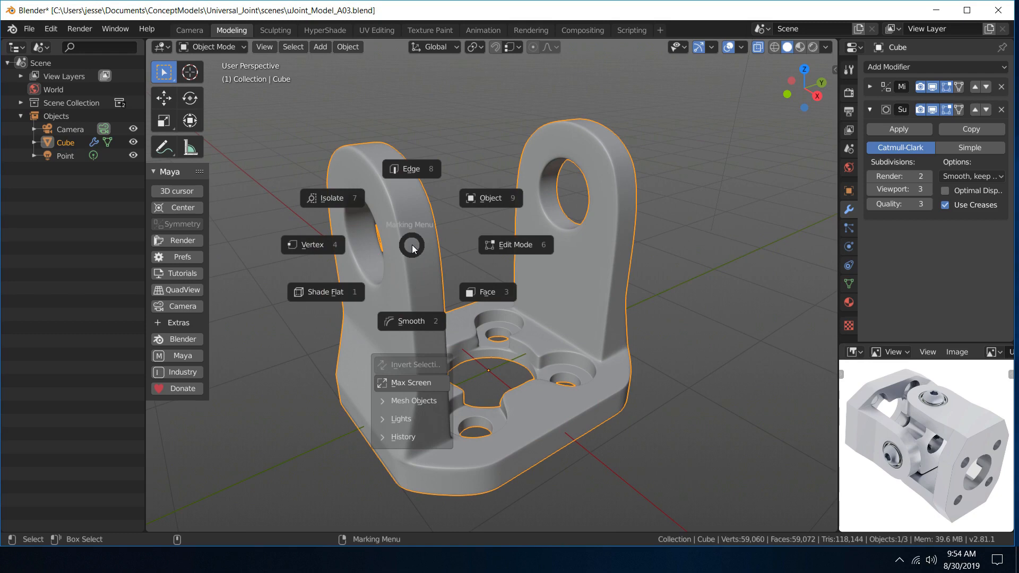
left_click(481, 297)
scroll(453, 268, "up", 4)
scroll(453, 268, "down", 4)
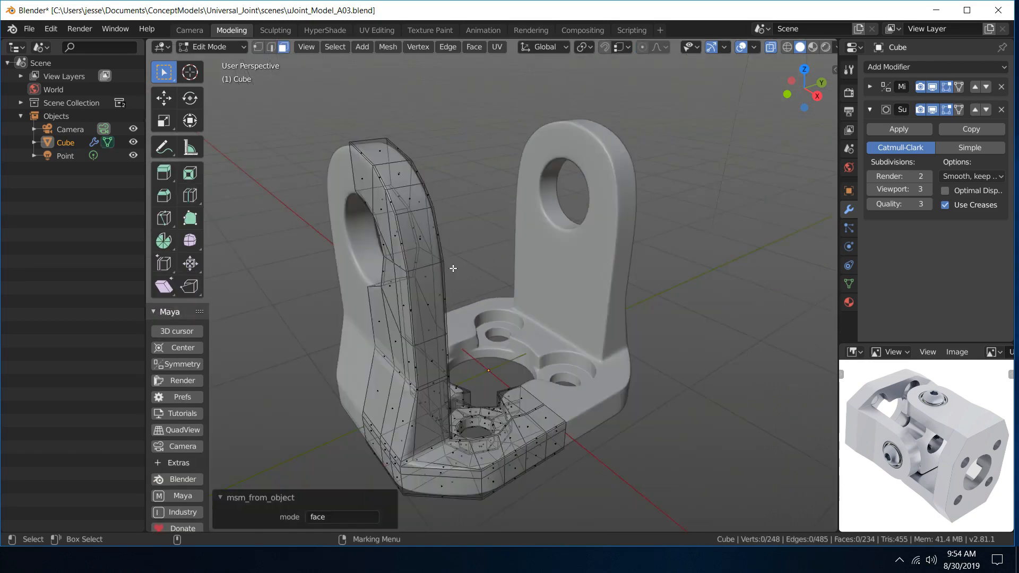
left_click_drag(454, 268, 381, 228, "alt")
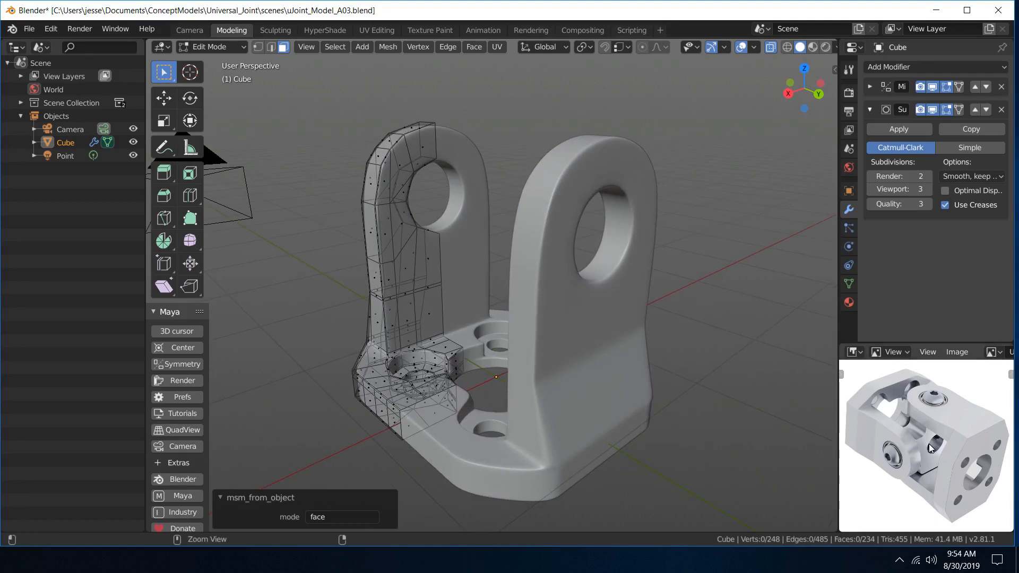
- Enlarge the universal joint reference image and compare its arm shape with the bracket from several angles
key("ctrl+space")
scroll(486, 317, "up", 4)
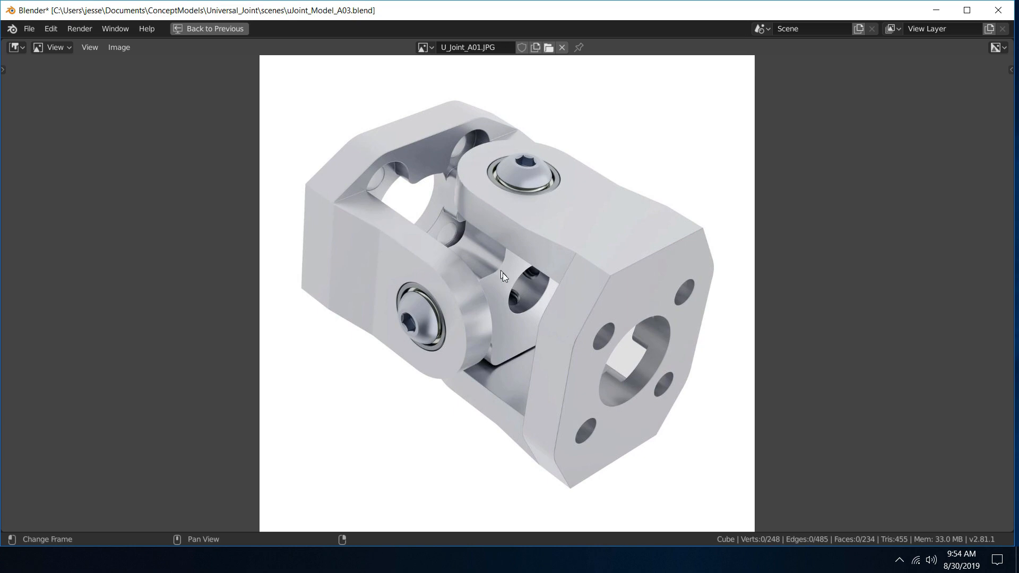
key("ctrl+space")
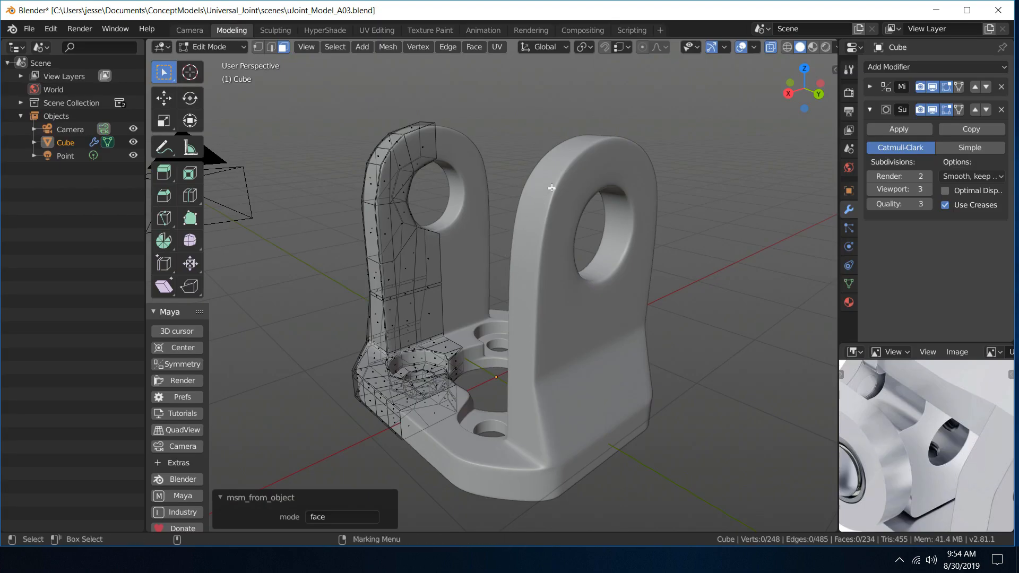
middle_click_drag(443, 166, 594, 159)
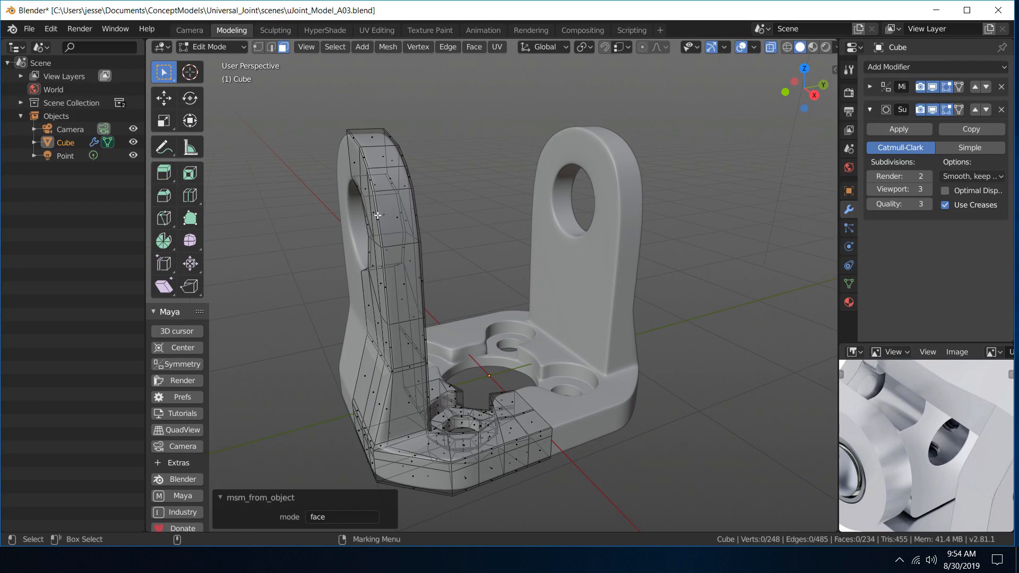
middle_click_drag(426, 225, 445, 197)
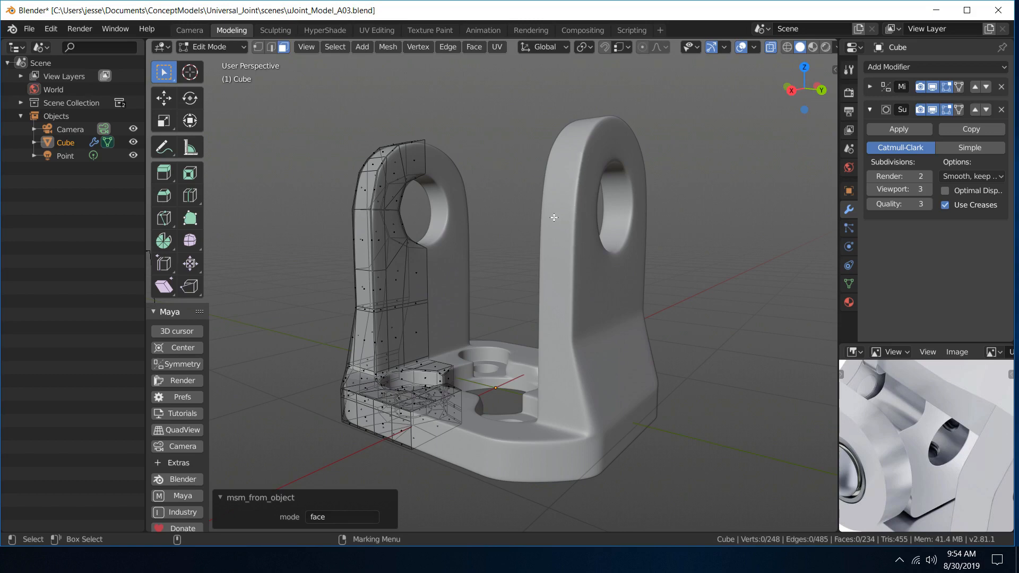
middle_click_drag(417, 124, 508, 205)
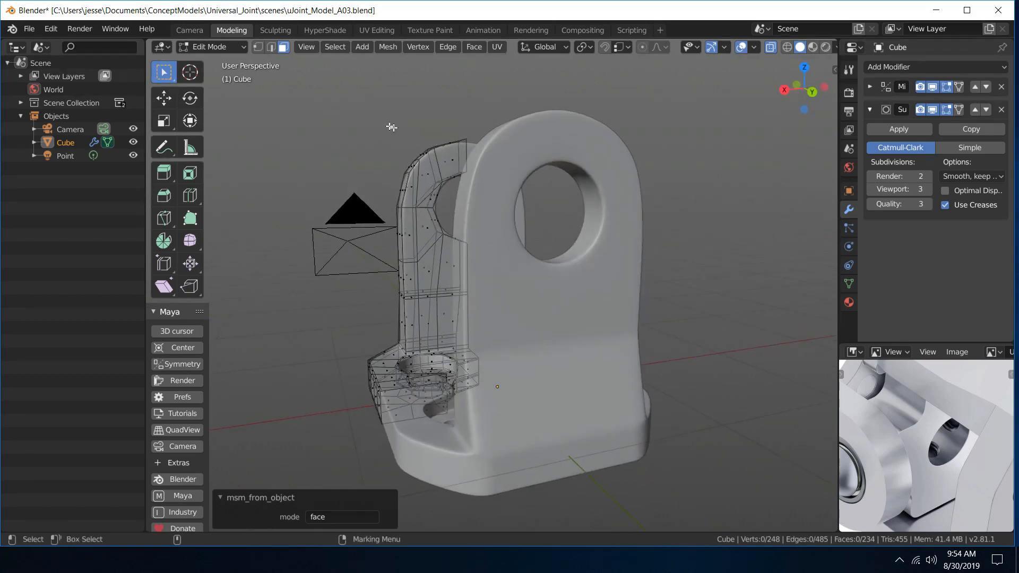
middle_click_drag(391, 127, 473, 226)
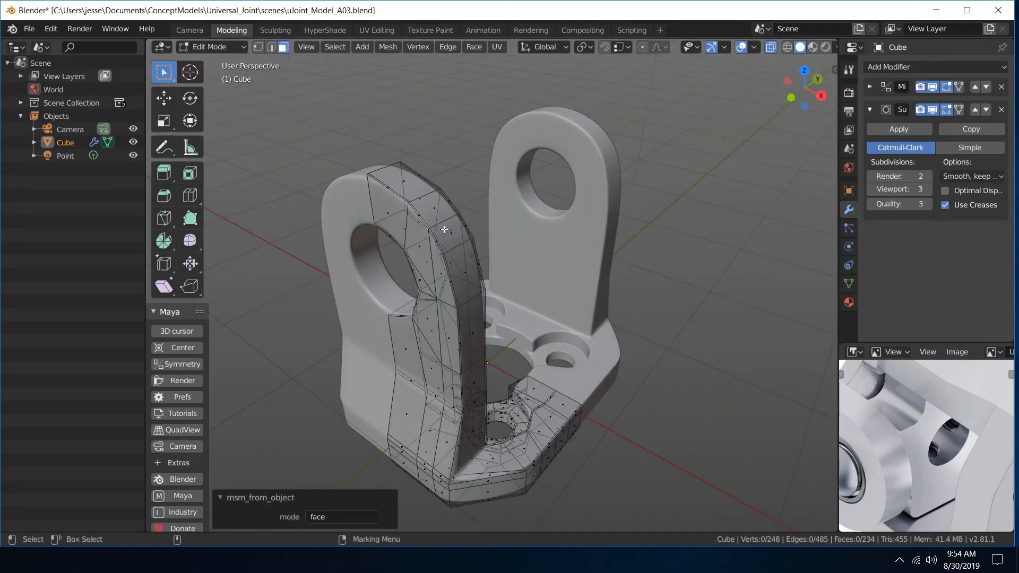
- Select the edge run along the outer face's rim, from the arm's rounded top down to the base
left_click(445, 229)
key("f")
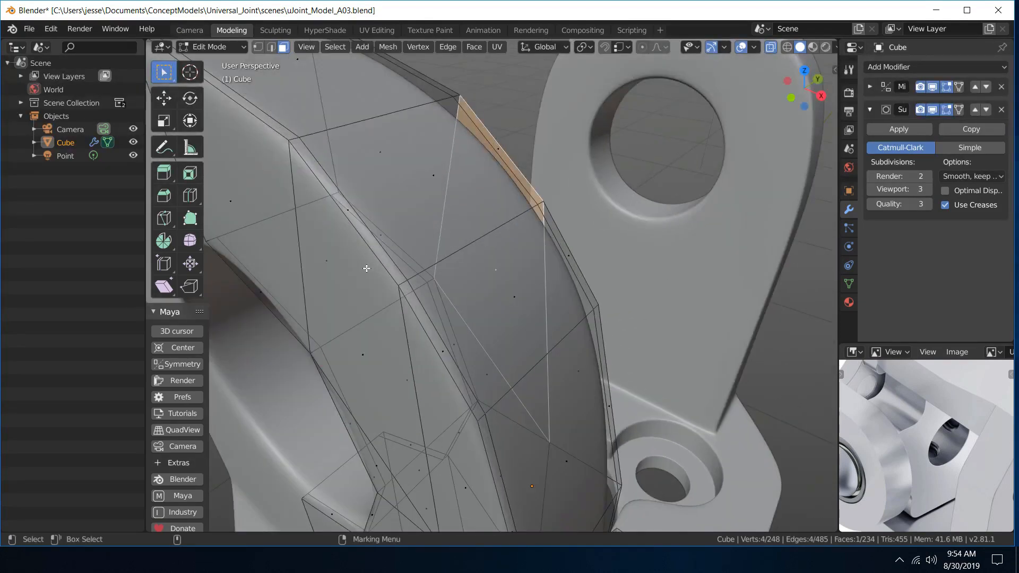
right_click_drag(366, 269, 370, 202)
left_click(361, 233)
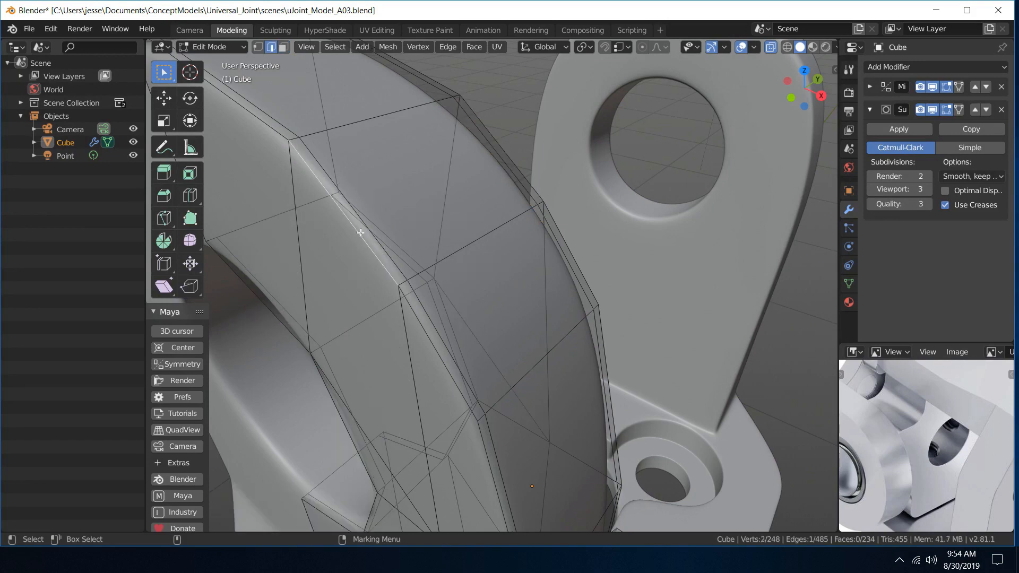
left_click(362, 237, "alt")
scroll(362, 238, "down", 4)
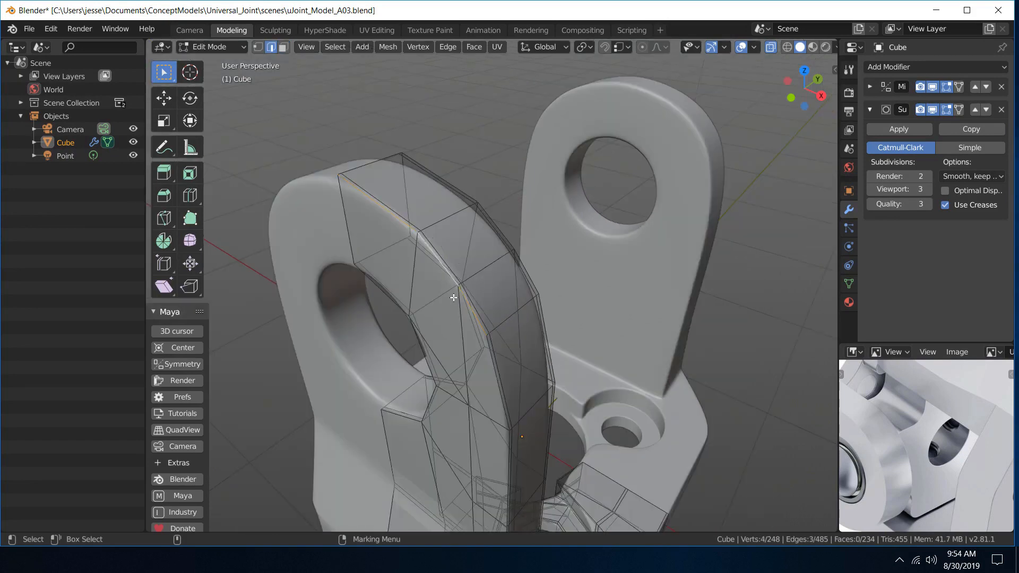
middle_click_drag(454, 298, 462, 298)
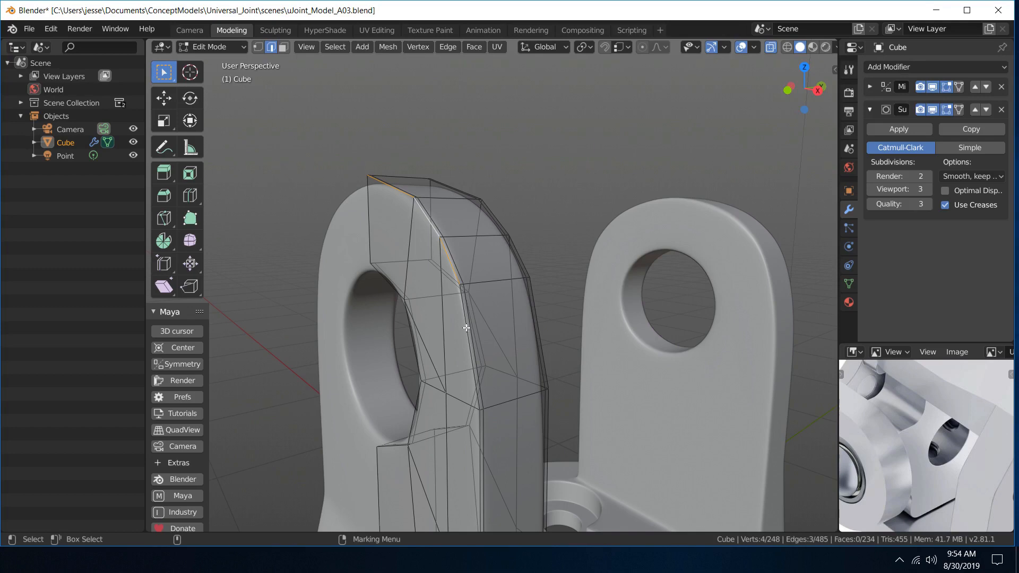
left_click(466, 328, "alt+shift")
middle_click_drag(514, 337, 563, 234)
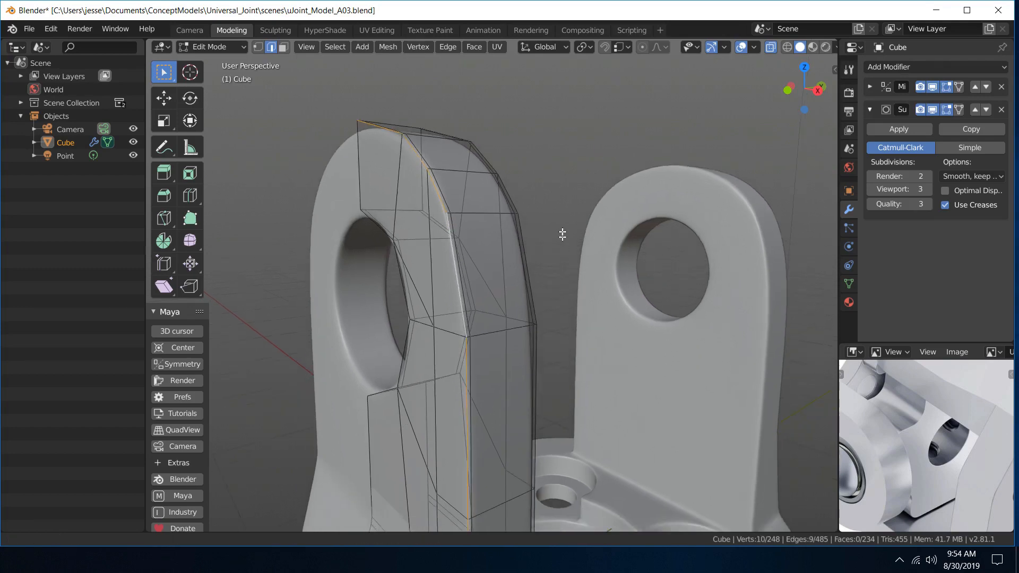
scroll(563, 234, "down", 6)
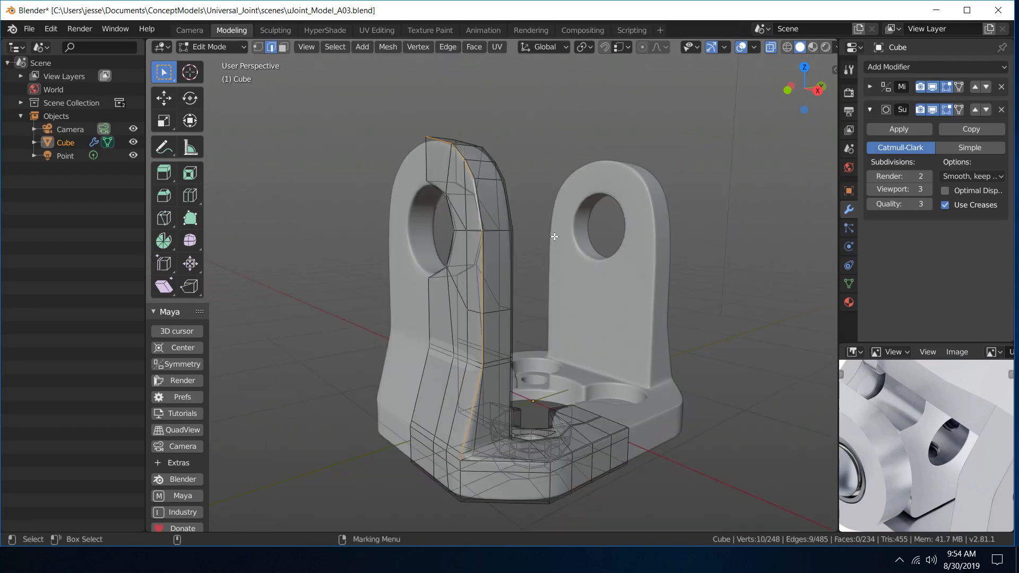
scroll(554, 236, "up", 3)
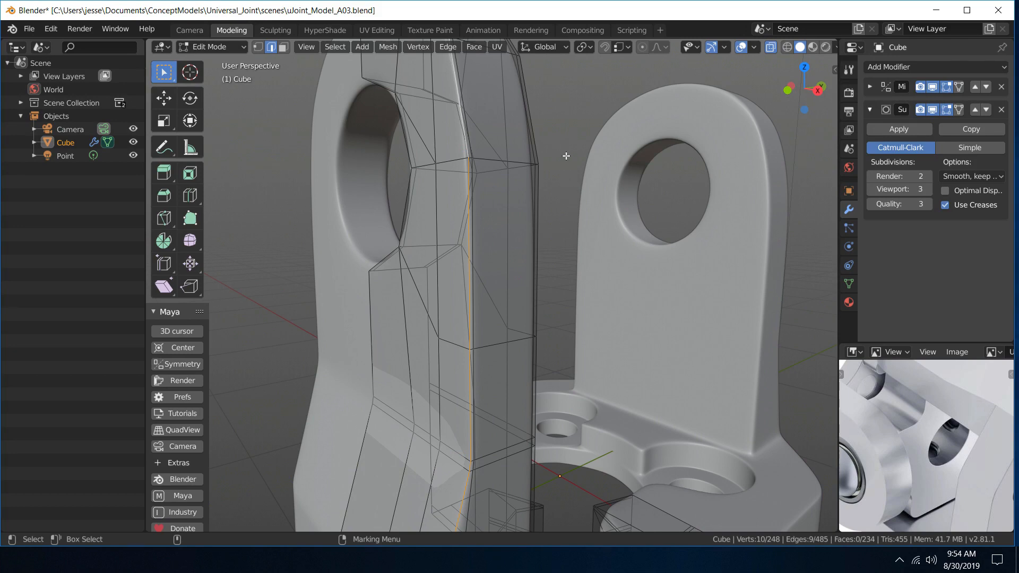
middle_click_drag(553, 184, 479, 241, "shift")
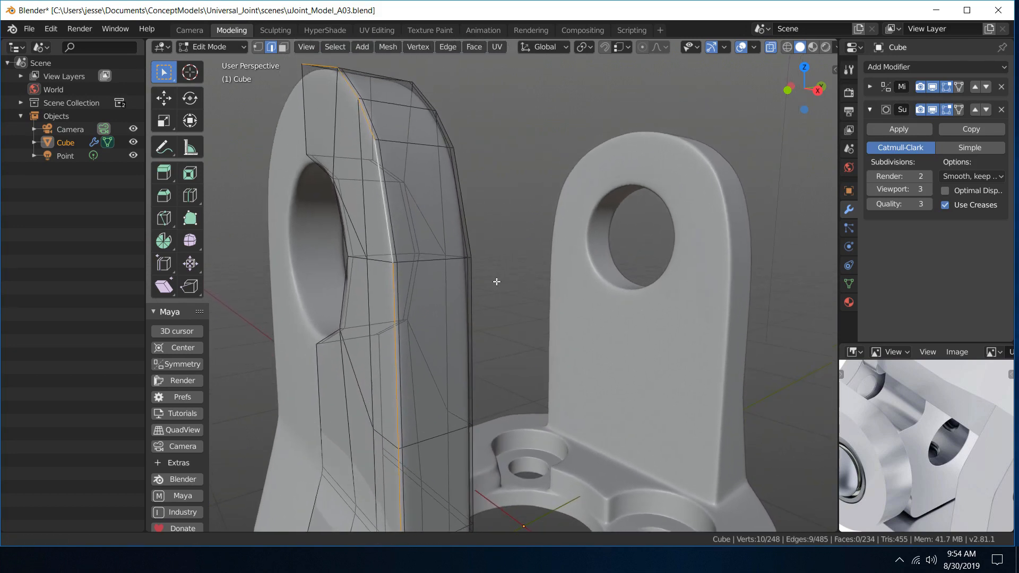
- Apply an edge crease to the selected outer rim edges and raise its factor to 0.322
left_click(454, 48)
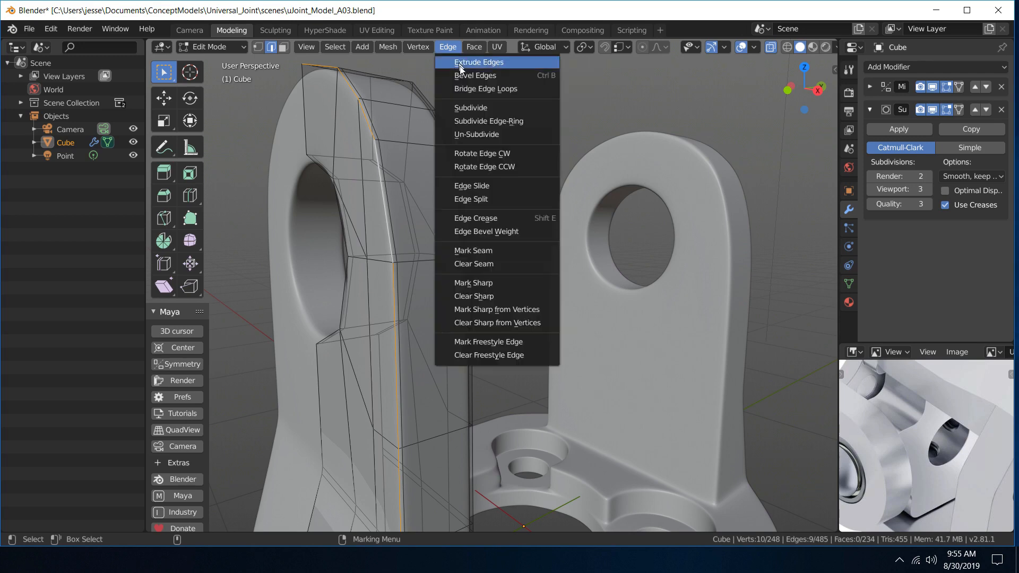
left_click(482, 218)
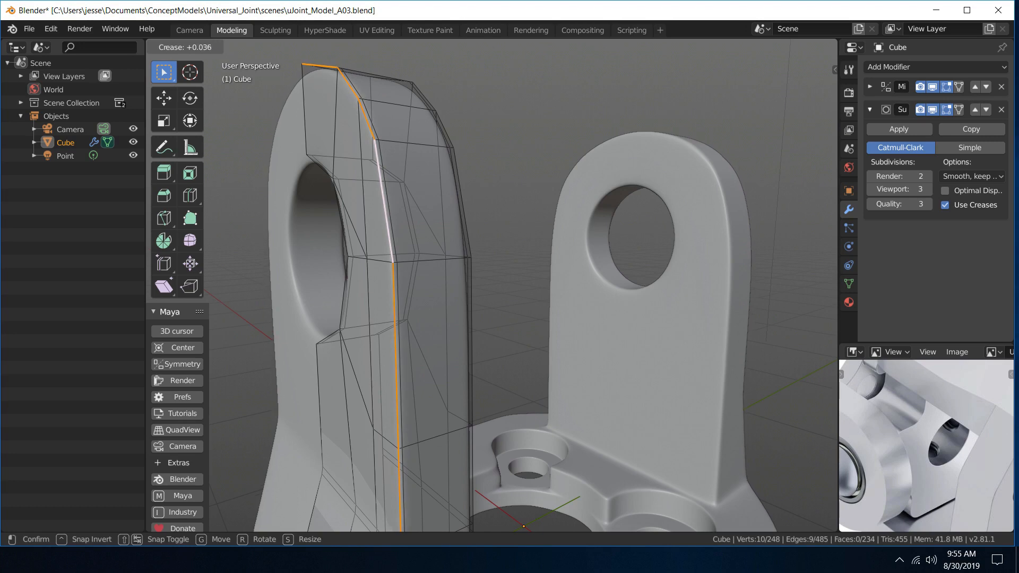
left_click(487, 203)
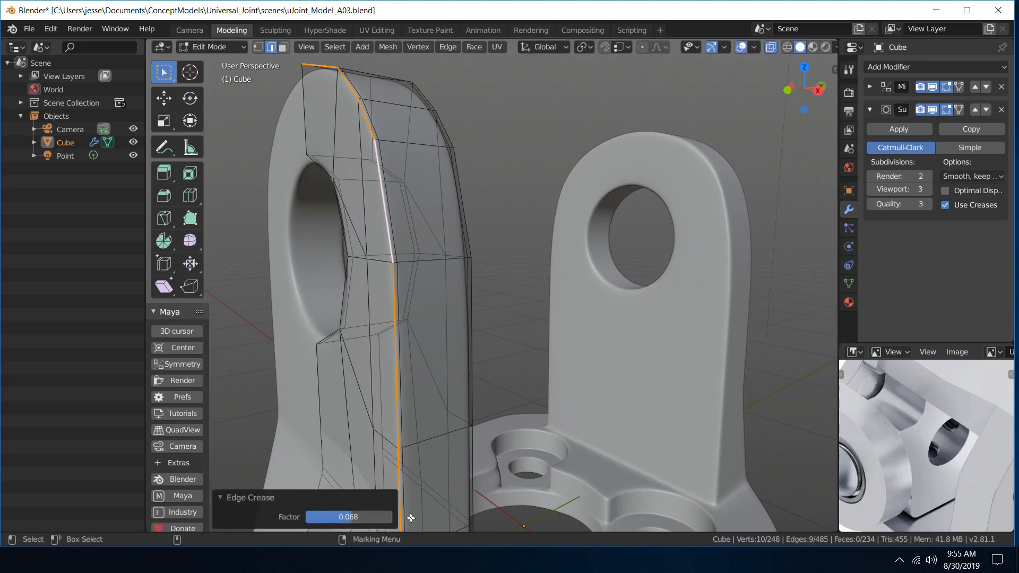
left_click_drag(646, 282, 400, 262, "alt")
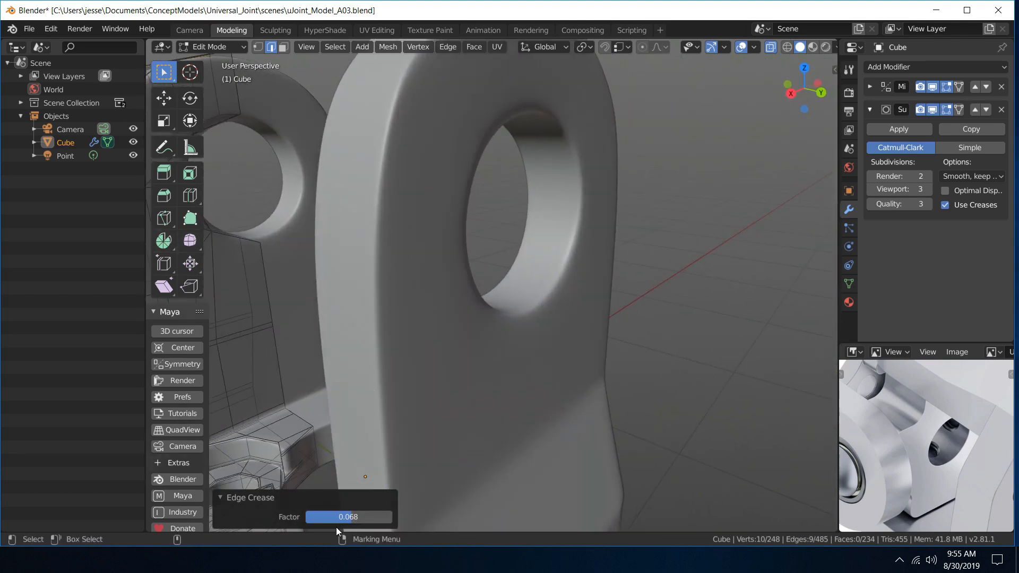
mouse_move(349, 519)
left_mouse_down()
mouse_move(333, 519)
mouse_move(390, 519)
mouse_move(363, 519)
left_mouse_up()
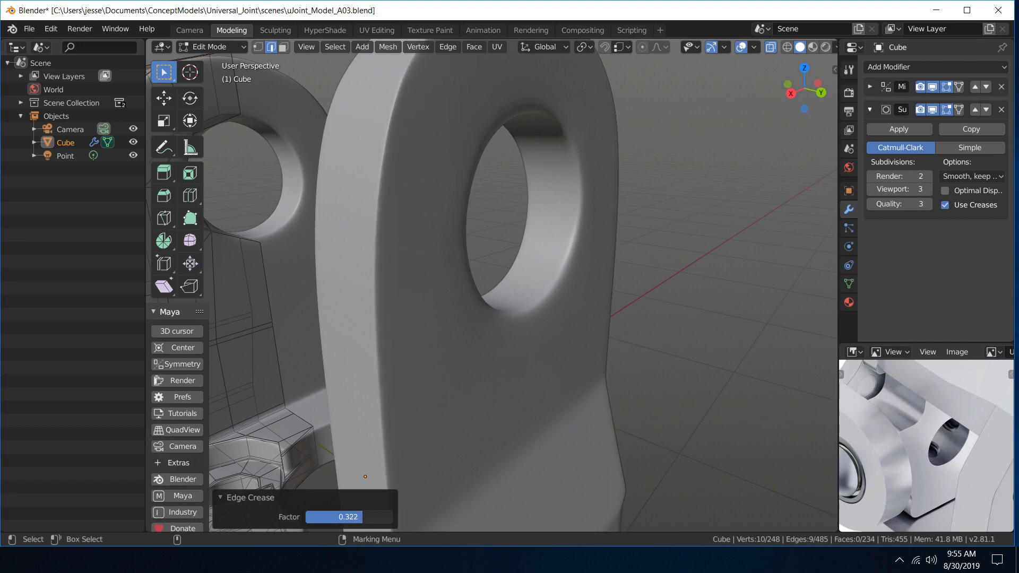
- Check the creased outer rim from several angles and settle its edge crease factor at 0.189
scroll(430, 303, "down", 5)
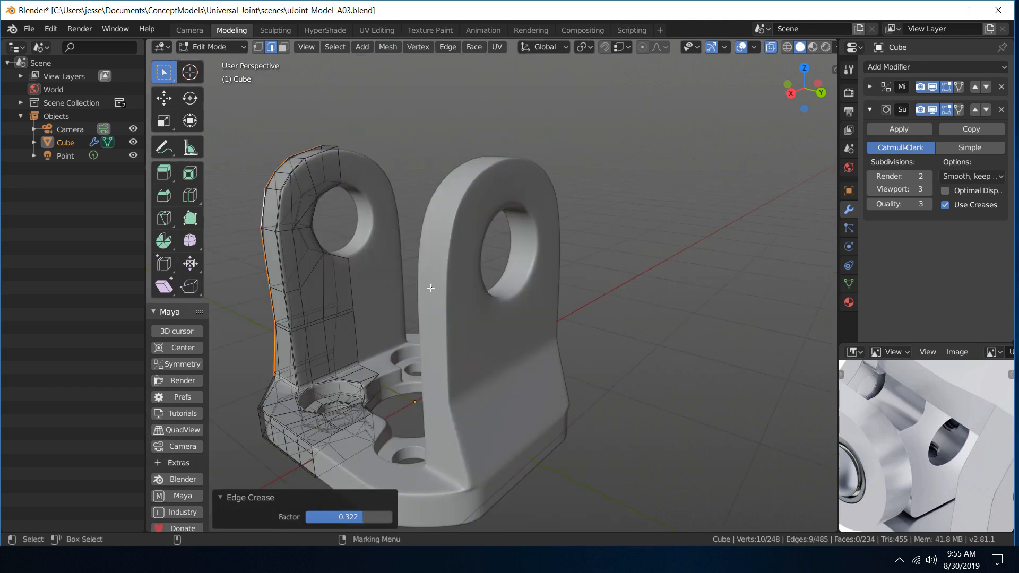
middle_click_drag(430, 287, 452, 240)
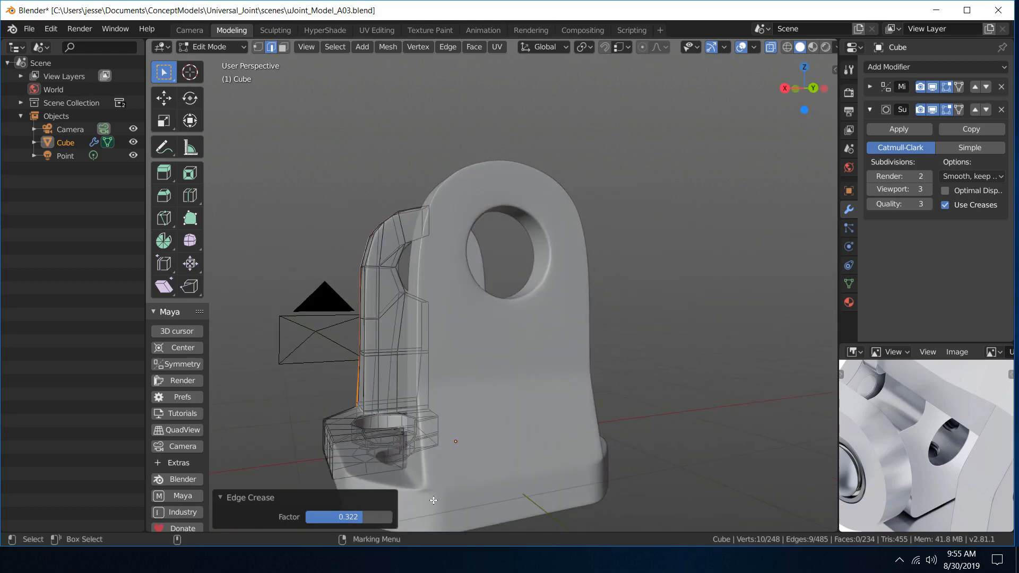
middle_click_drag(503, 293, 469, 301)
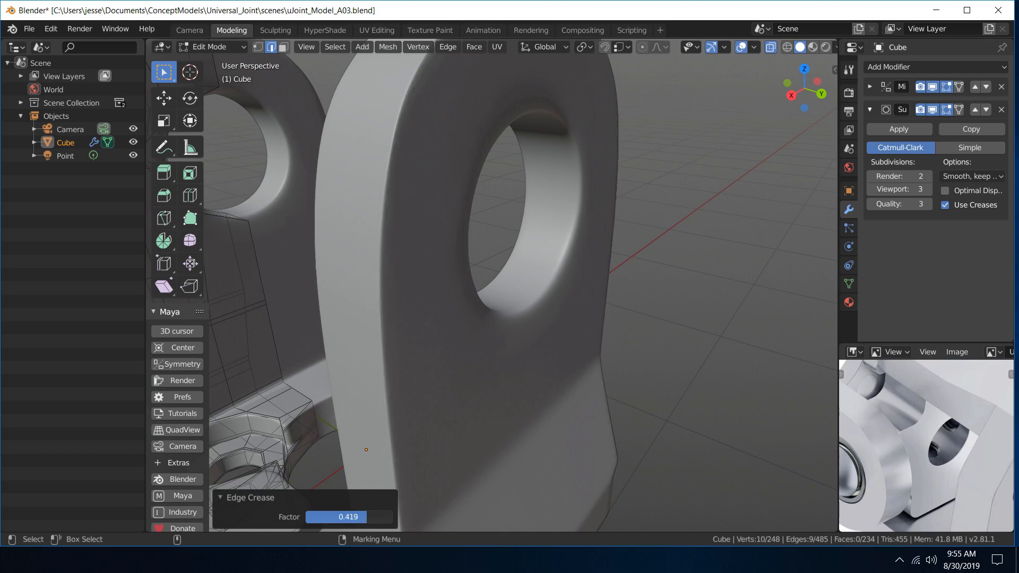
left_click_drag(348, 516, 329, 517)
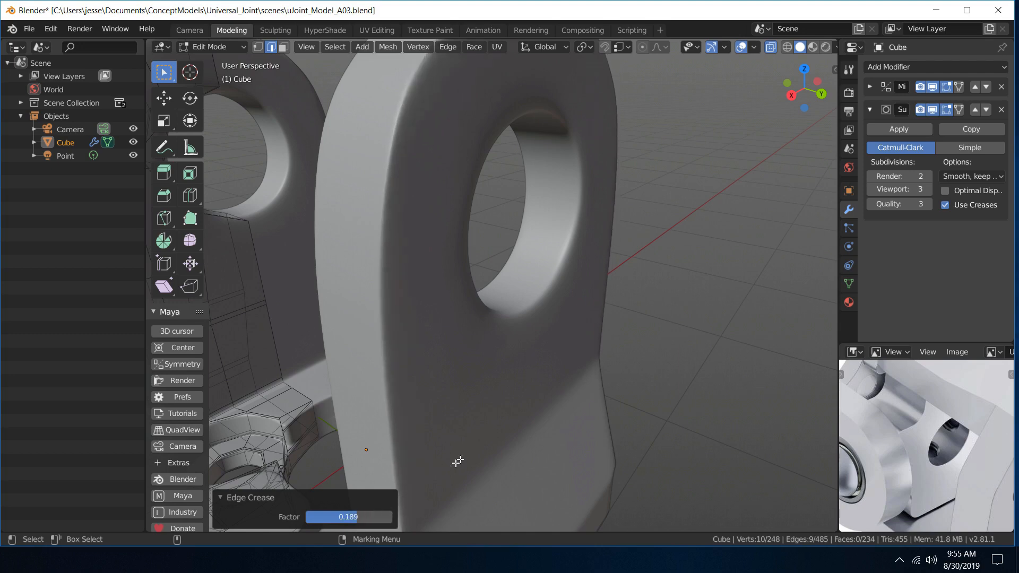
- Select the edges along the inner face's rim around the arm's rounded top
middle_click_drag(458, 462, 570, 218)
scroll(387, 240, "up", 4)
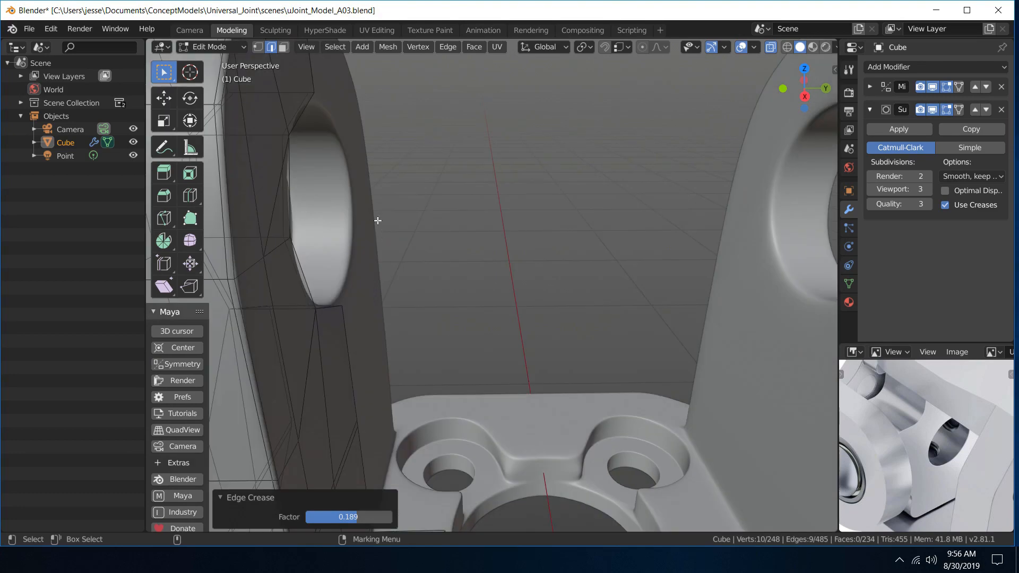
middle_click_drag(377, 221, 490, 234)
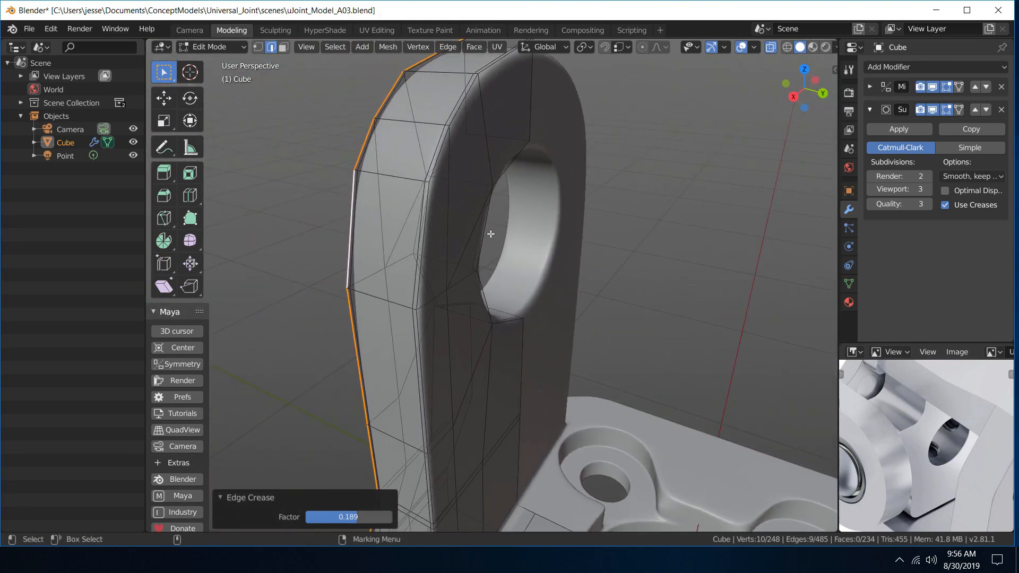
left_click(435, 159, "alt")
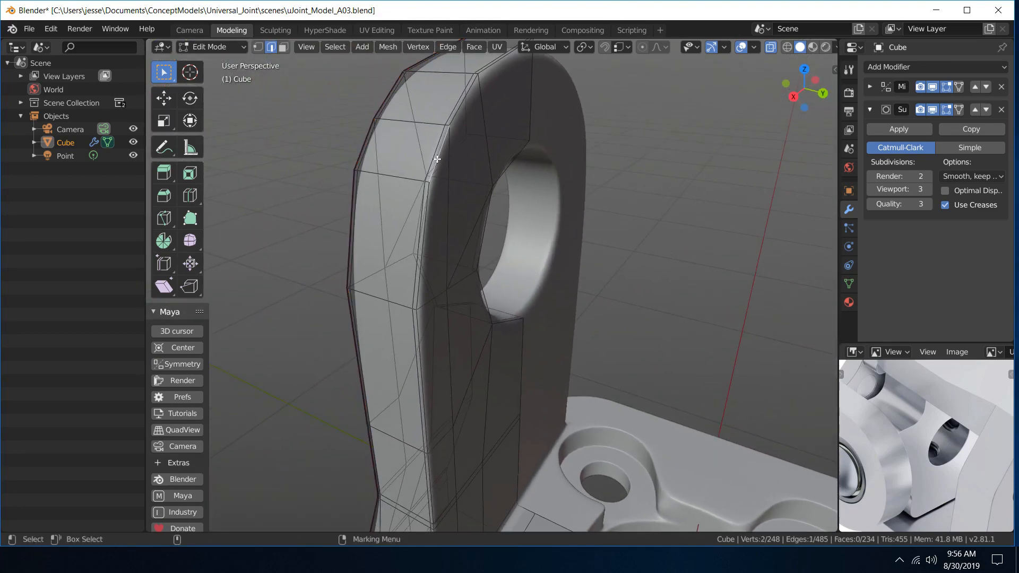
middle_click_drag(426, 221, 380, 280)
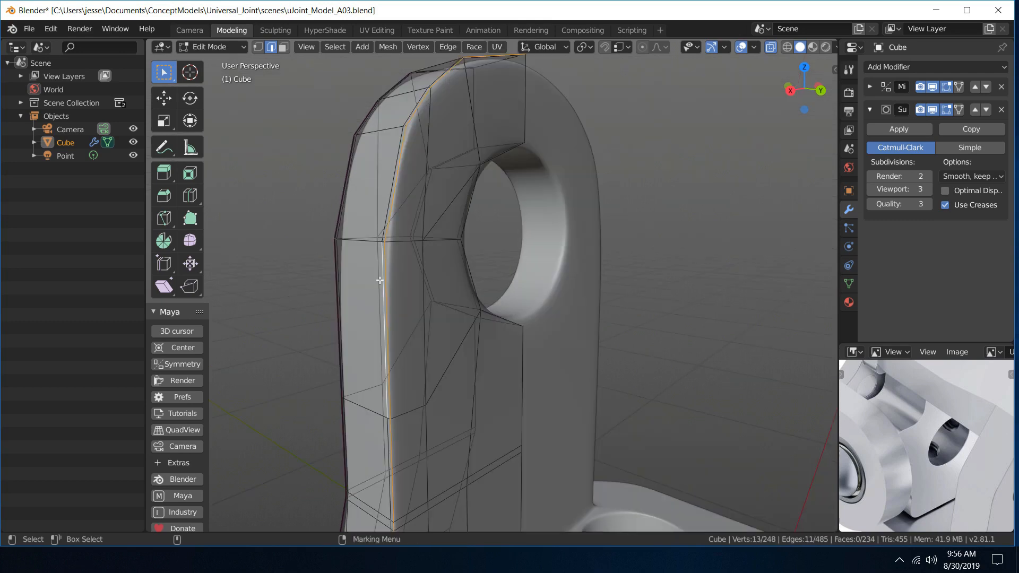
left_click(380, 279, "alt+shift")
left_click(392, 288, "shift")
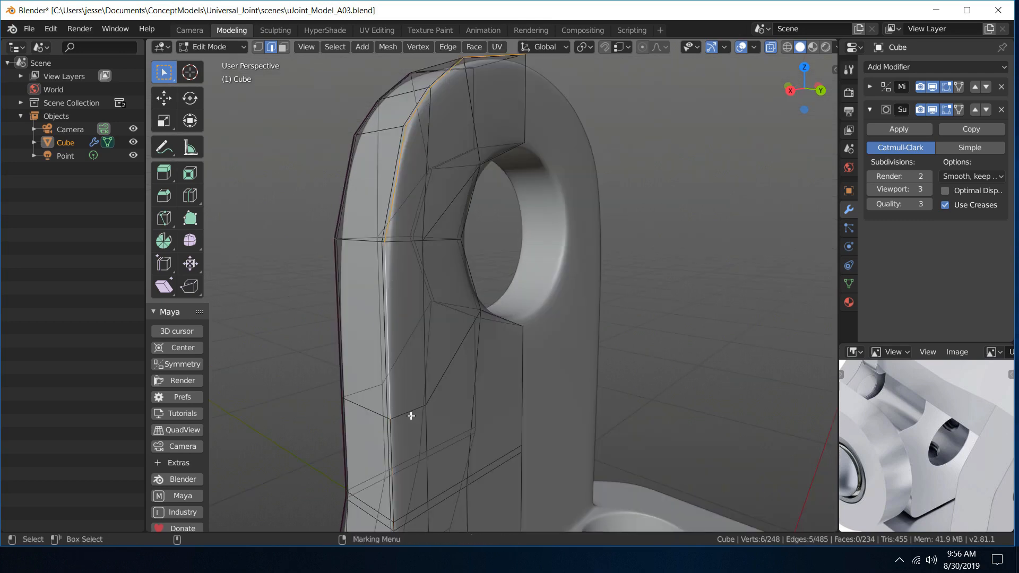
- Extend the inner rim selection edge by edge down the arm's straight side to where it meets the base
left_click(391, 428, "shift")
middle_click_drag(457, 430, 493, 102, "shift")
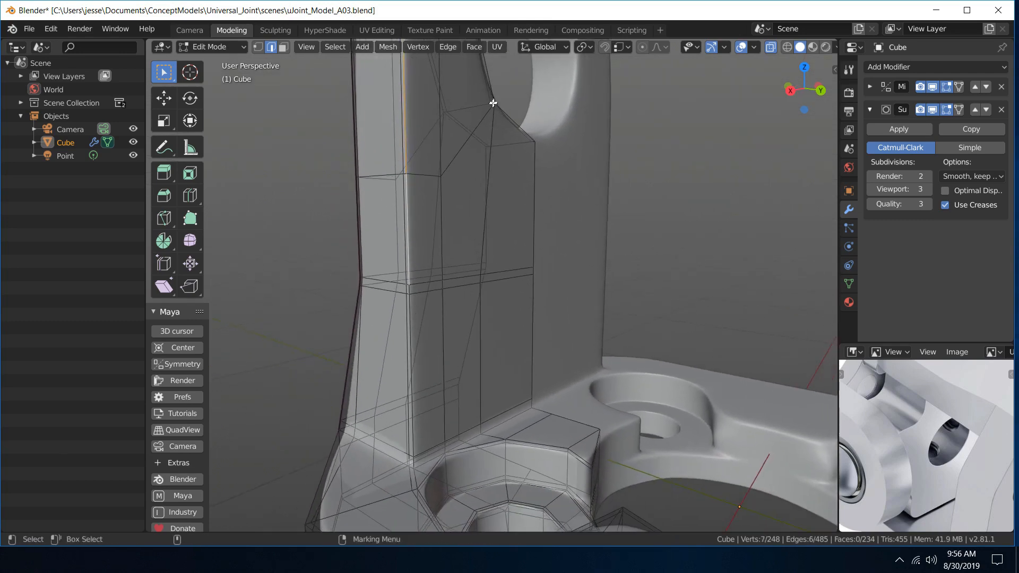
left_click(414, 319, "shift")
left_click(413, 289, "shift")
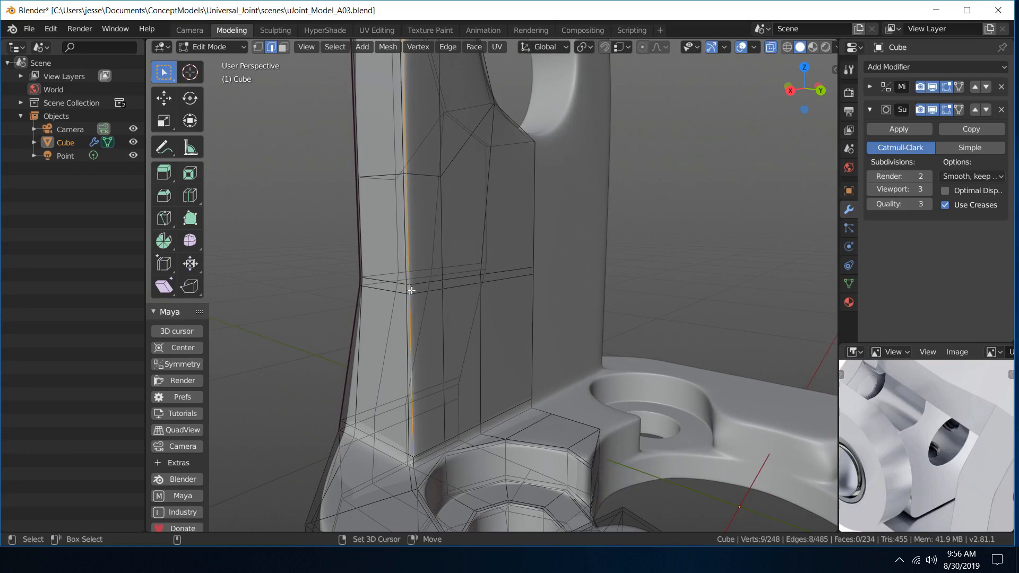
middle_click_drag(496, 368, 456, 279)
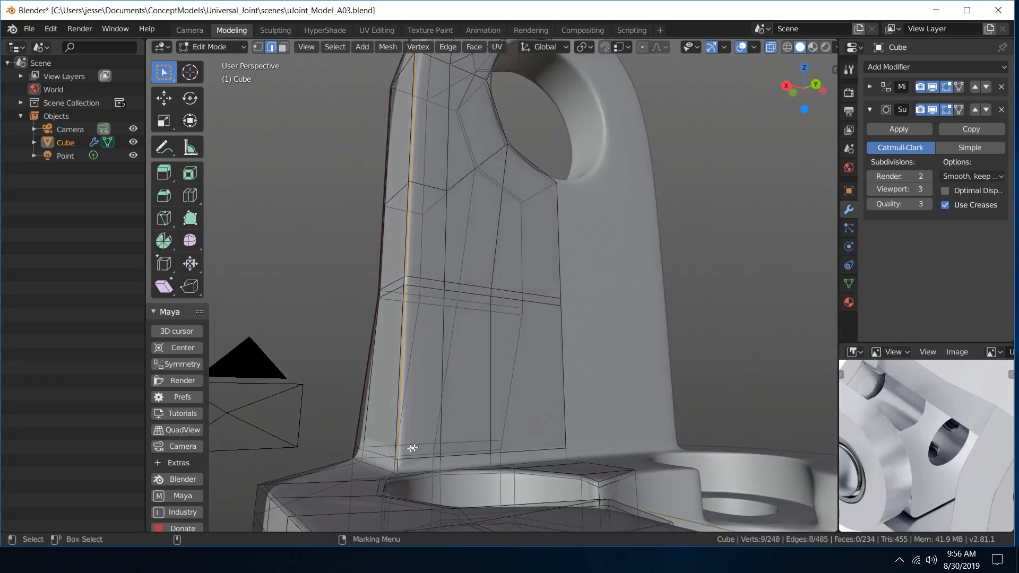
left_click(400, 470, "shift")
key("ctrl+z")
left_click(401, 465, "shift")
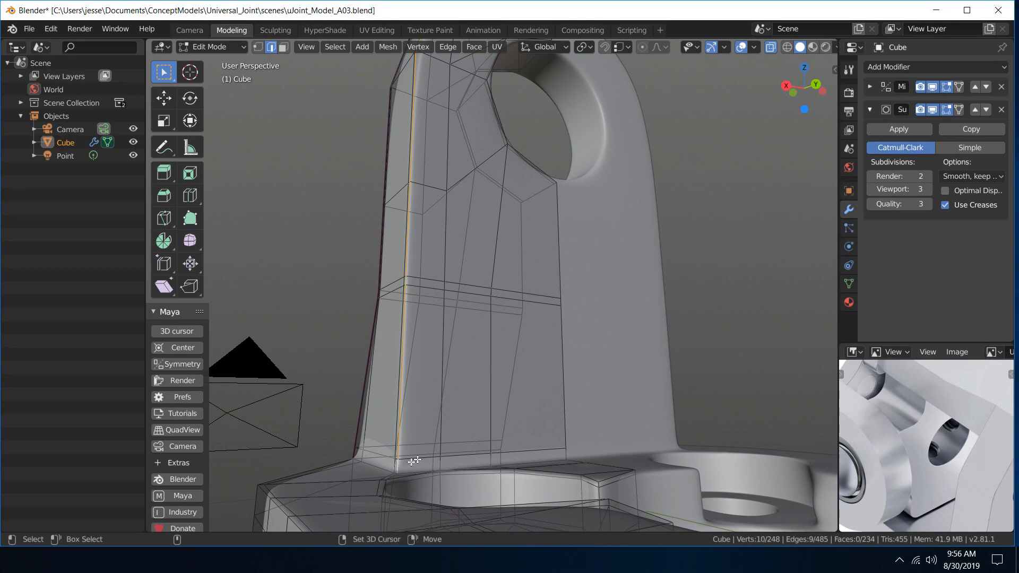
- Apply an edge crease of 0.144 to the selected inner rim edges of the arm
scroll(490, 378, "down", 4)
left_click_drag(511, 330, 598, 328, "alt")
middle_click_drag(555, 252, 507, 326, "alt")
left_click_drag(507, 327, 523, 247, "alt")
left_click(447, 49)
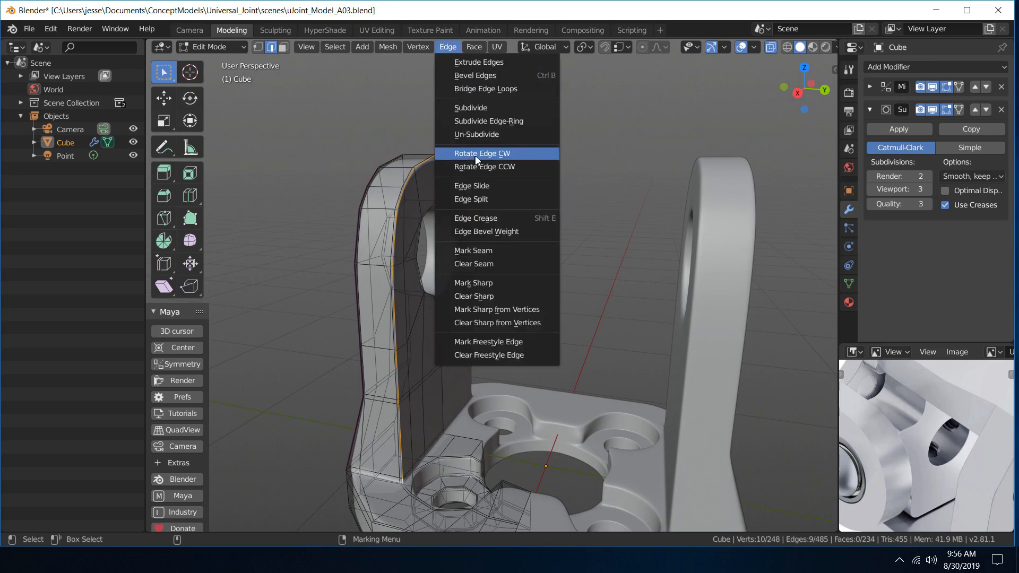
left_click(511, 219)
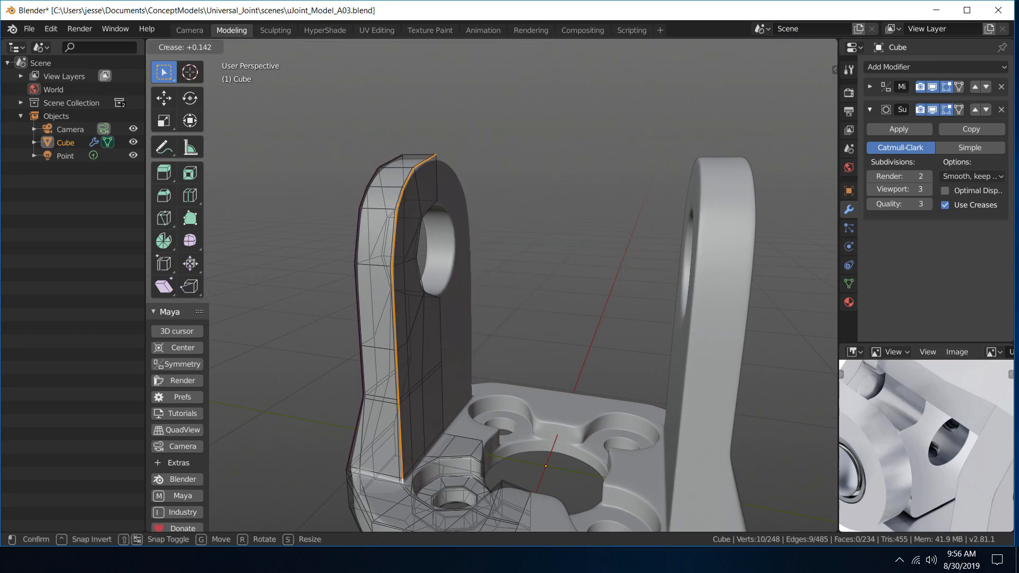
left_click(528, 209)
- Inspect the opposite arm's creased rim and adjust the inner rim's edge crease factor to 0.180
left_click_drag(565, 320, 591, 314, "alt")
middle_click_drag(584, 312, 464, 241, "alt")
left_click_drag(464, 241, 555, 280, "alt")
middle_click_drag(613, 280, 554, 382, "alt")
scroll(457, 338, "up", 3)
scroll(554, 382, "down", 4)
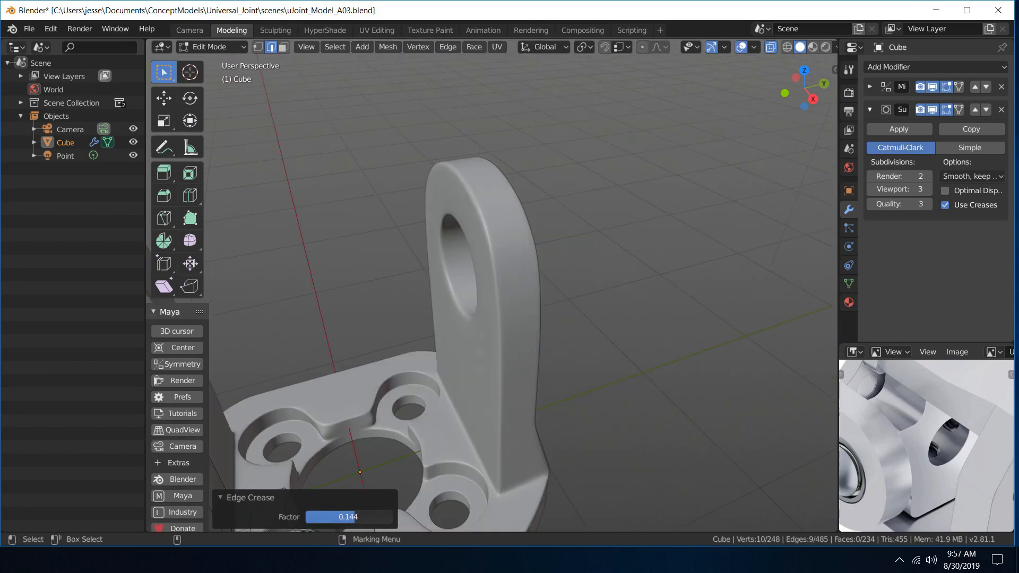
left_click_drag(323, 516, 370, 517)
- Select the edges around the arm's pin hole on its inner face
left_click_drag(459, 474, 494, 319, "alt")
scroll(422, 311, "up", 7)
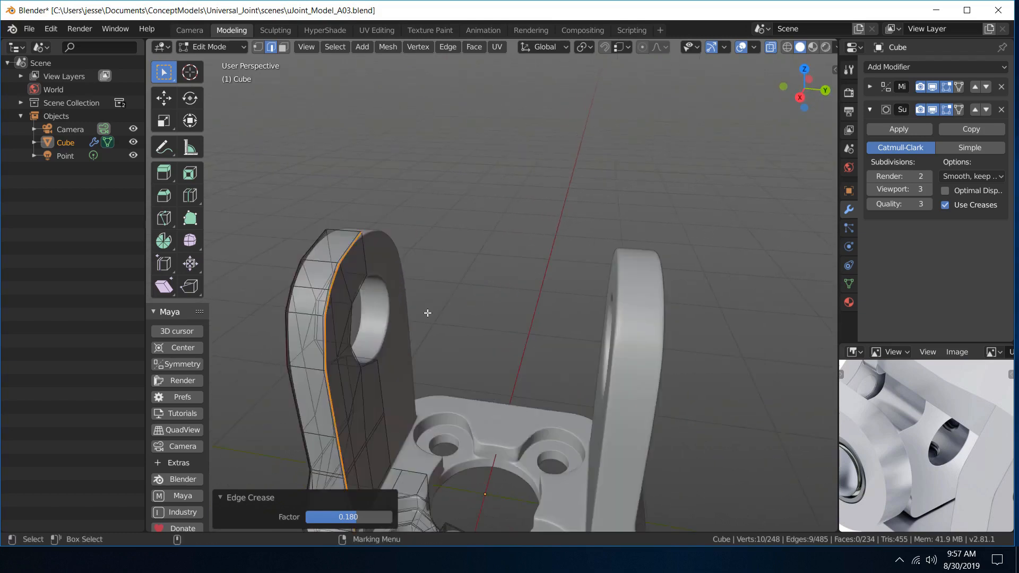
middle_click_drag(357, 282, 583, 256, "shift")
left_click_drag(584, 256, 373, 304, "alt")
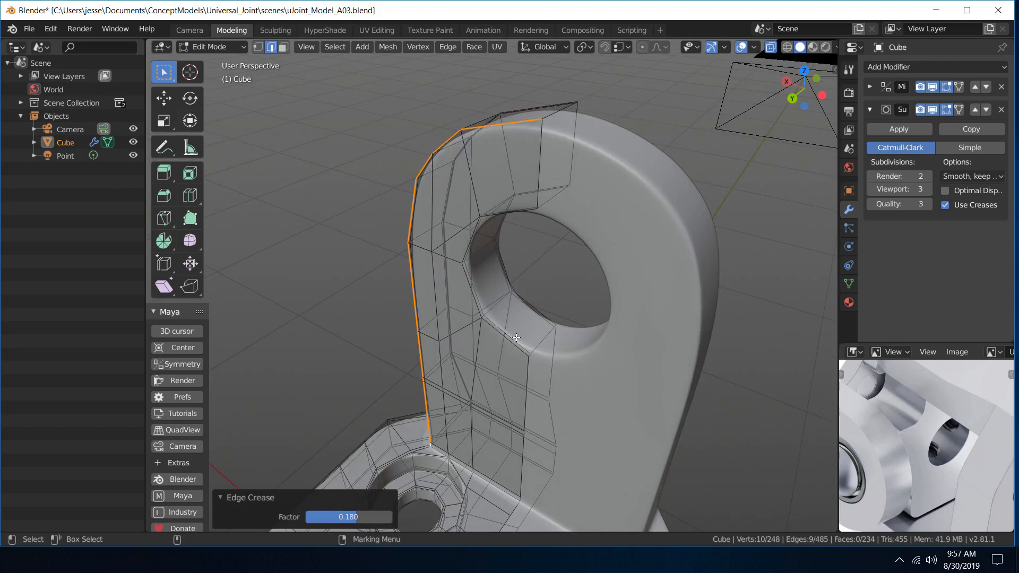
left_click_drag(517, 337, 528, 276, "alt")
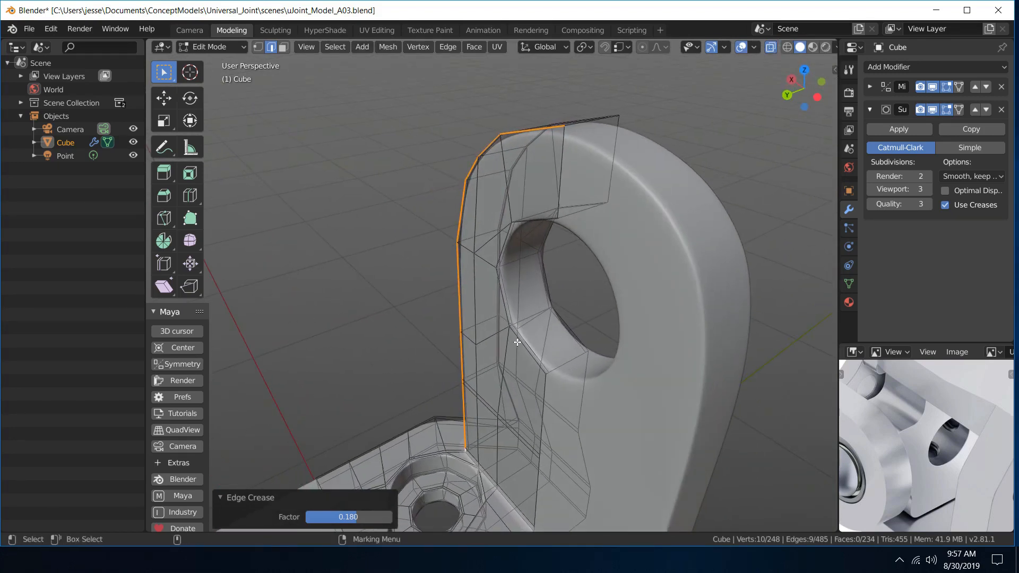
left_click(518, 342)
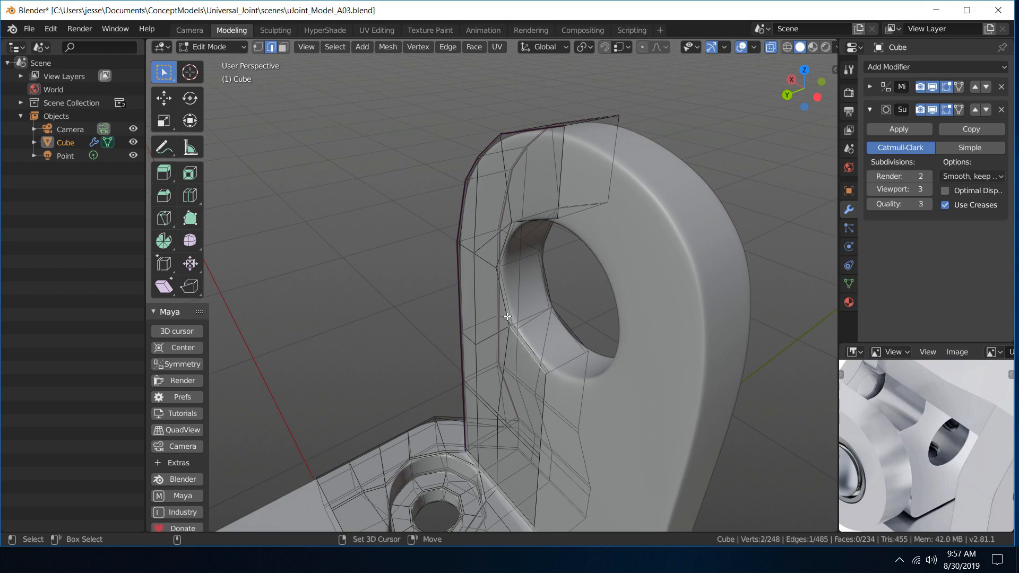
left_click_drag(507, 316, 517, 262, "alt")
left_click(488, 292, "shift")
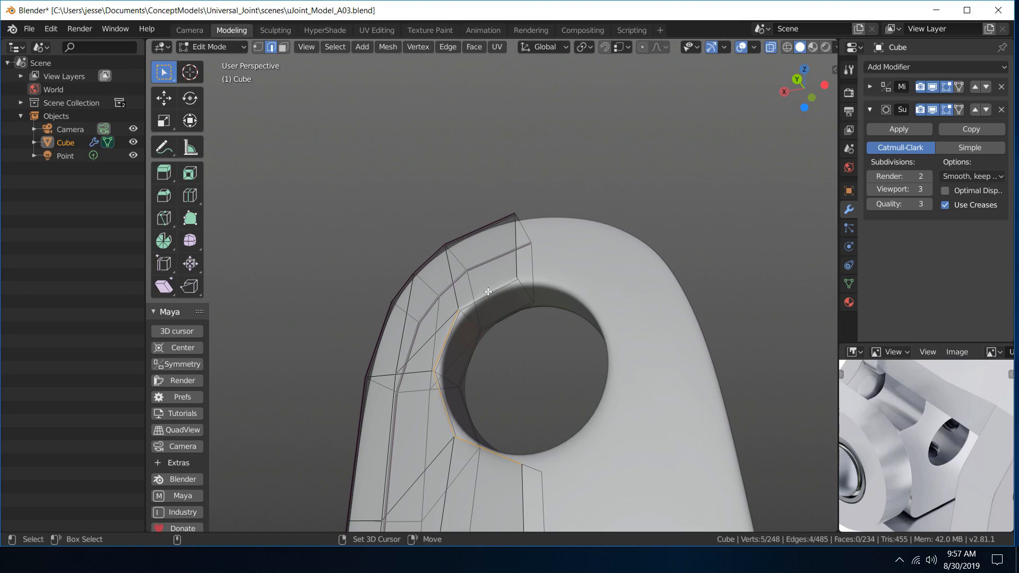
left_click_drag(523, 314, 502, 212, "alt")
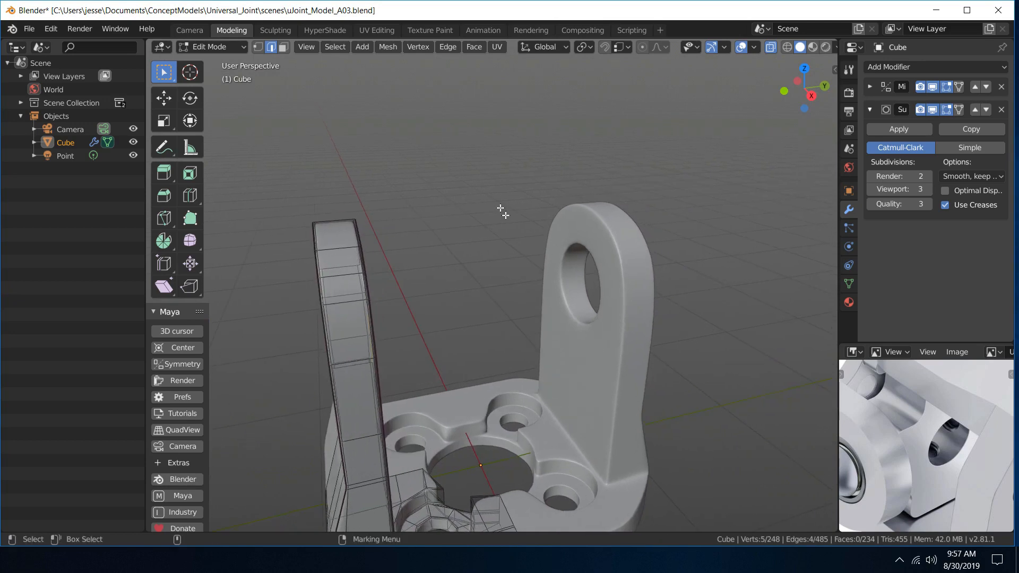
- Apply an edge crease with a factor of 0.350 to the selected pin hole edges on the arm's inner face
left_click(442, 52)
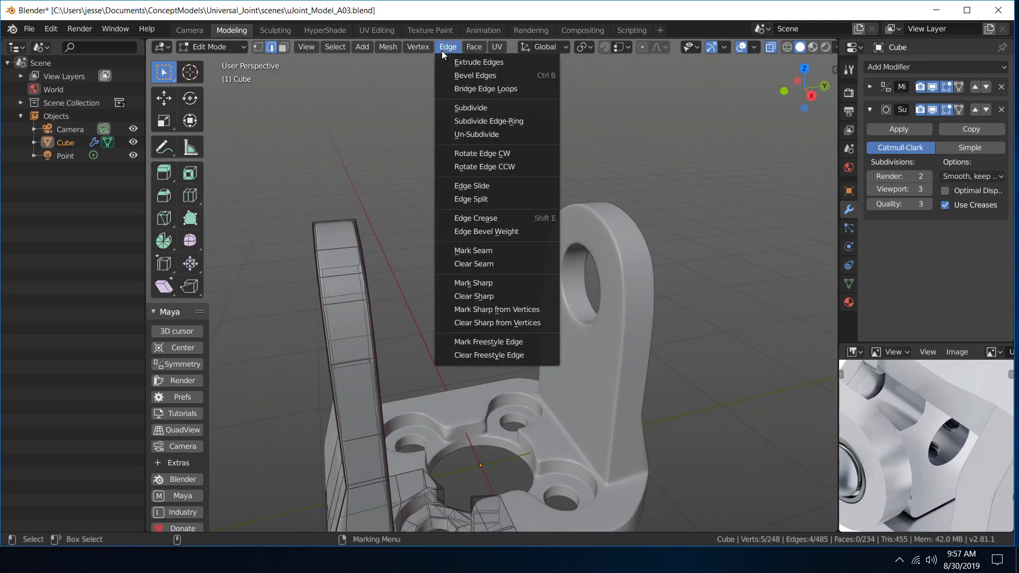
left_click(502, 218)
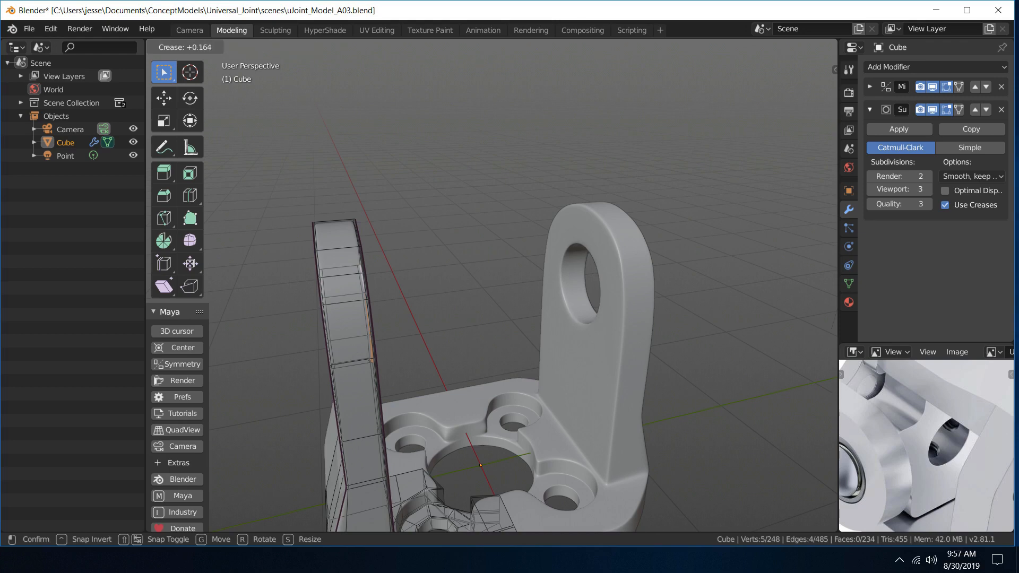
left_click(547, 205)
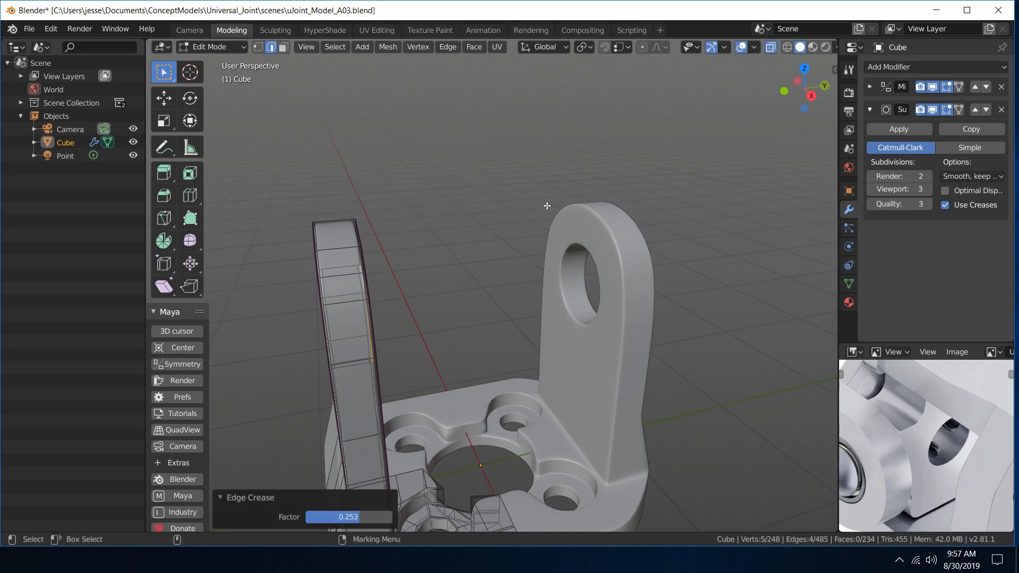
scroll(574, 381, "up", 5)
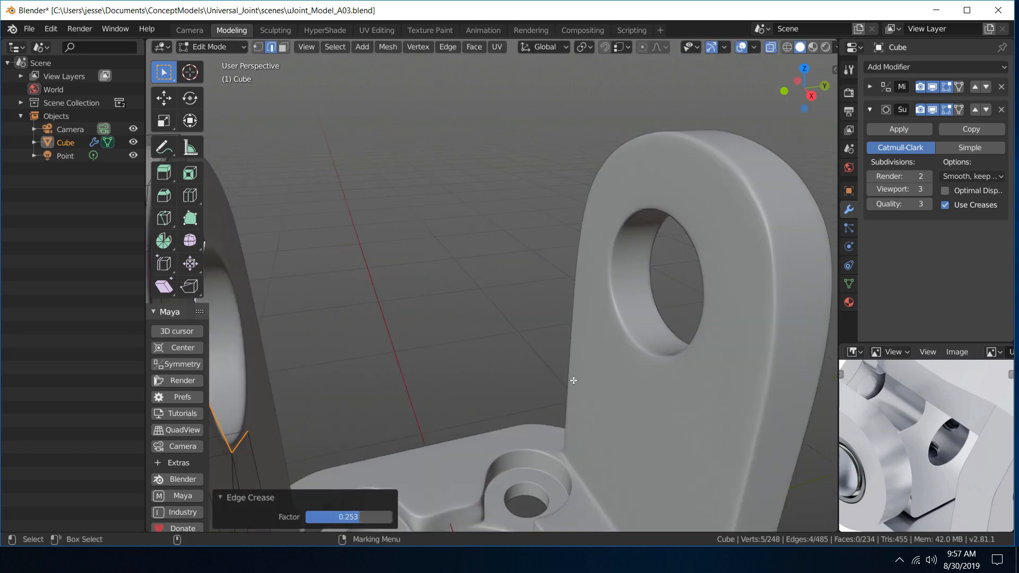
middle_click_drag(692, 330, 451, 300, "alt")
scroll(450, 300, "up", 3)
left_click_drag(451, 301, 506, 289, "alt")
left_click_drag(358, 518, 366, 517)
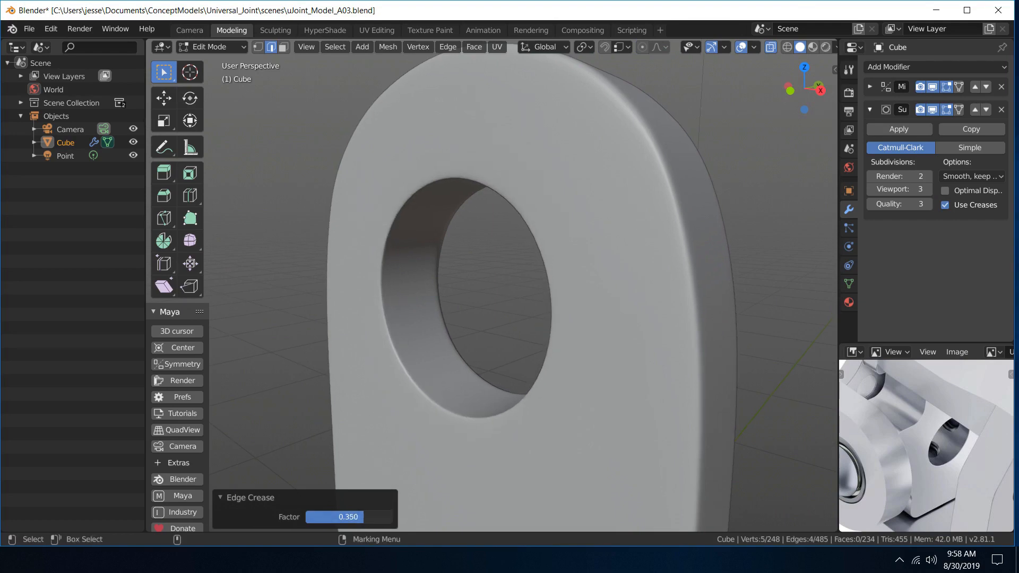
mouse_move(517, 294)
left_mouse_down("alt")
mouse_move(444, 335)
mouse_move(521, 324)
mouse_move(446, 322)
mouse_move(298, 291)
mouse_move(501, 297)
left_mouse_up("alt")
- Select the lowest edges of the pin hole's rim on the arm's outer face, undoing the overextended loop selection
scroll(446, 321, "down", 6)
middle_click_drag(400, 297, 669, 243, "alt")
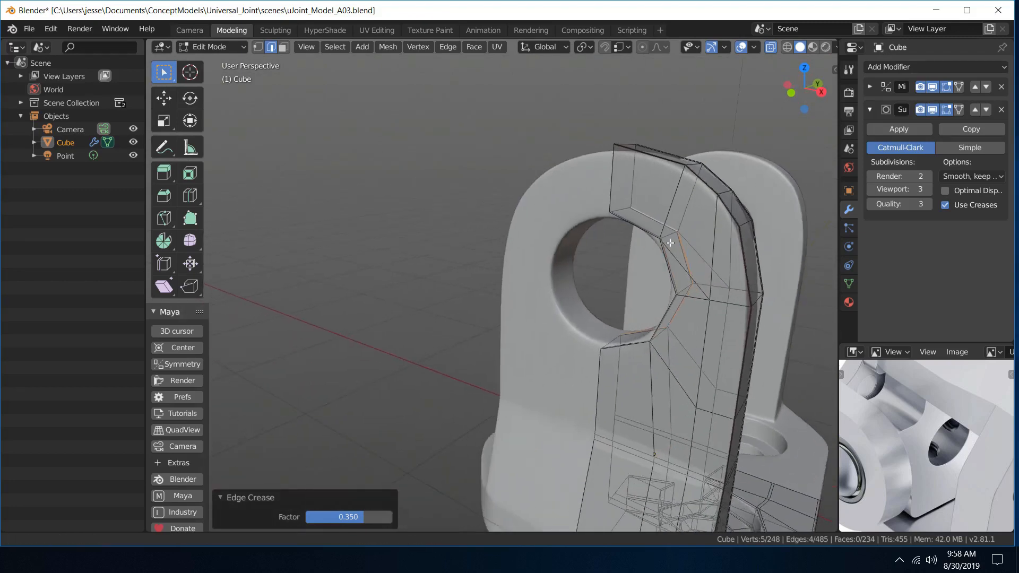
left_click_drag(670, 243, 634, 404, "alt")
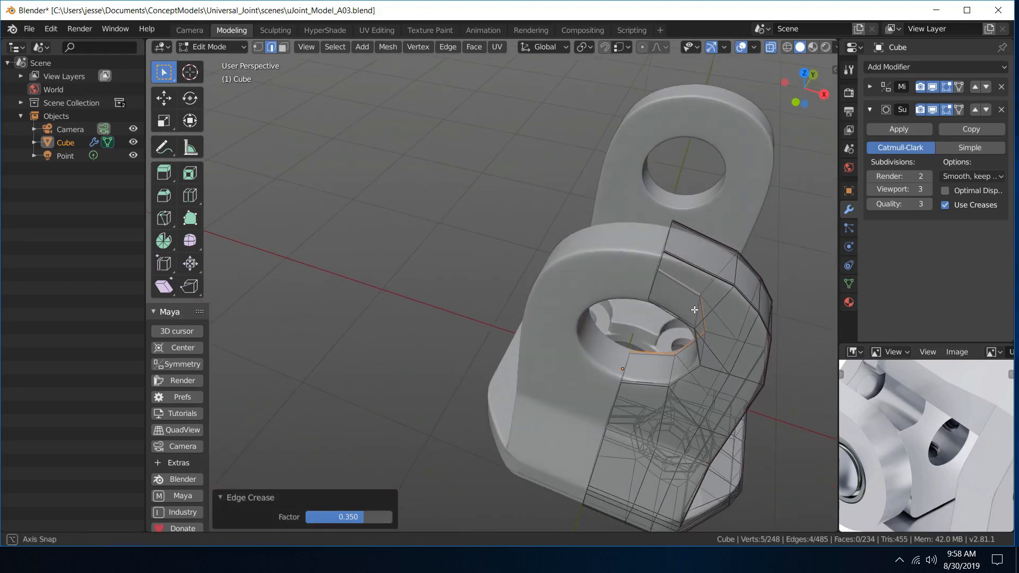
left_click(644, 383)
double_click(683, 378, "shift")
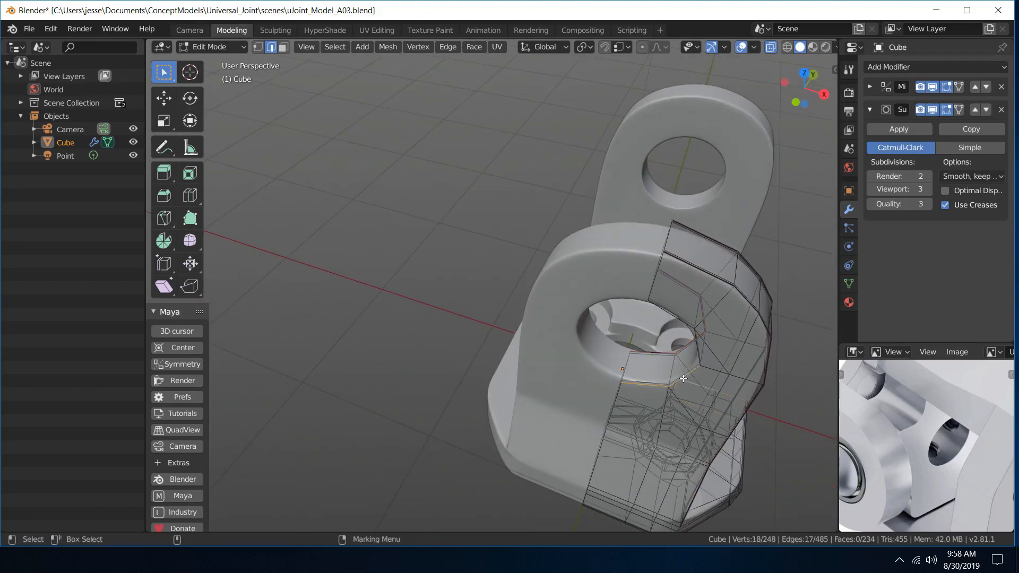
key("ctrl+z")
- Add the remaining side and upper edges of the pin hole's outer rim to the selection, one by one
middle_click_drag(724, 366, 598, 295, "alt")
left_click_drag(598, 296, 635, 260, "alt")
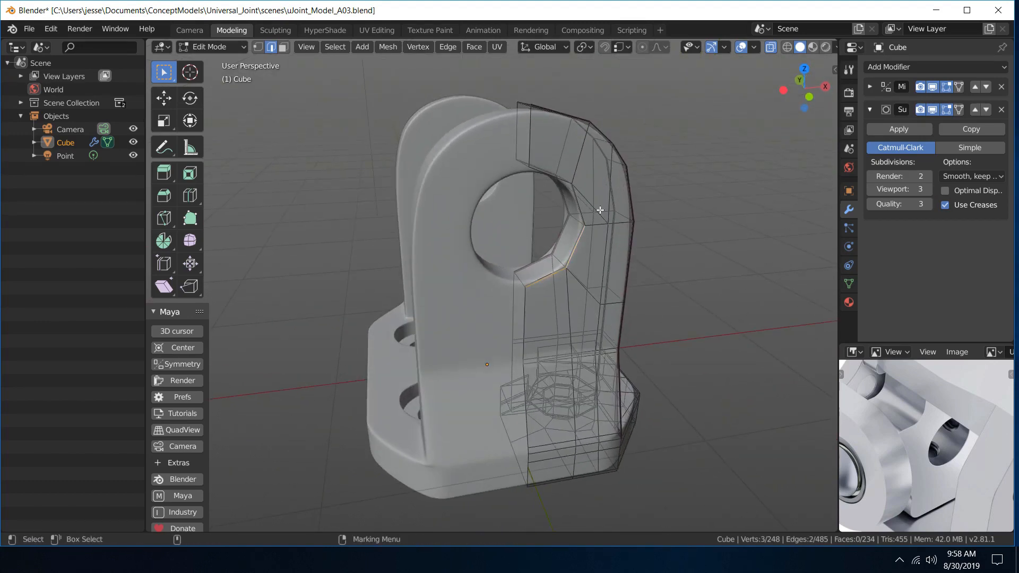
right_click_drag(598, 209, 648, 177, "alt")
middle_click_drag(648, 177, 497, 321, "alt")
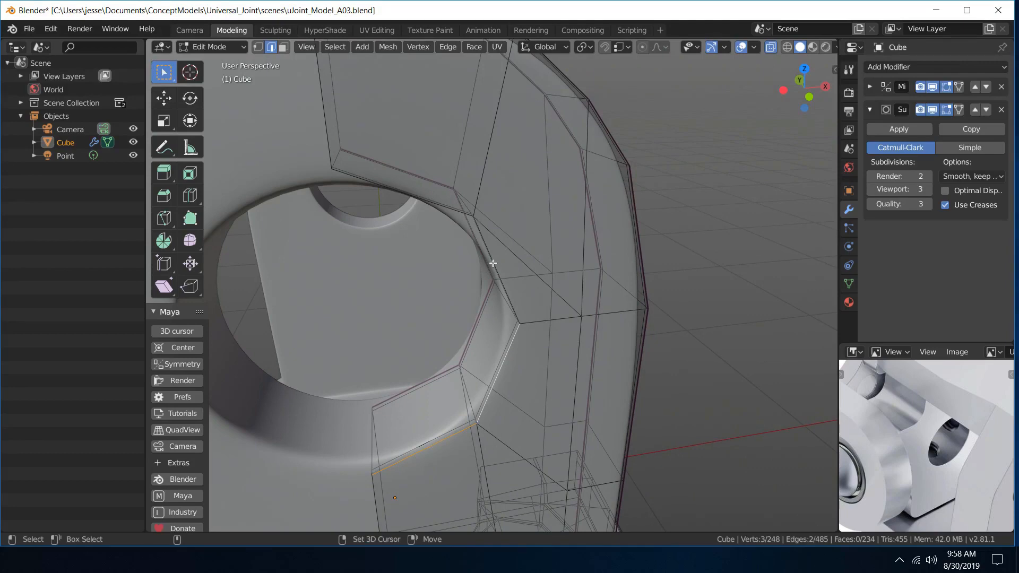
left_click(493, 262, "shift")
left_click_drag(489, 261, 528, 209, "alt")
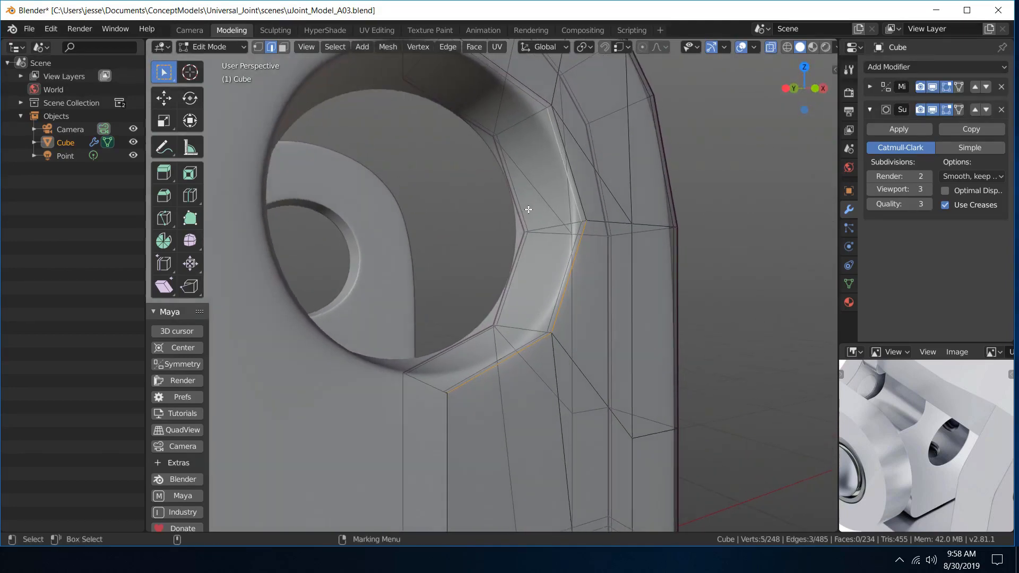
left_click(578, 181, "shift")
middle_click_drag(536, 136, 550, 220, "alt")
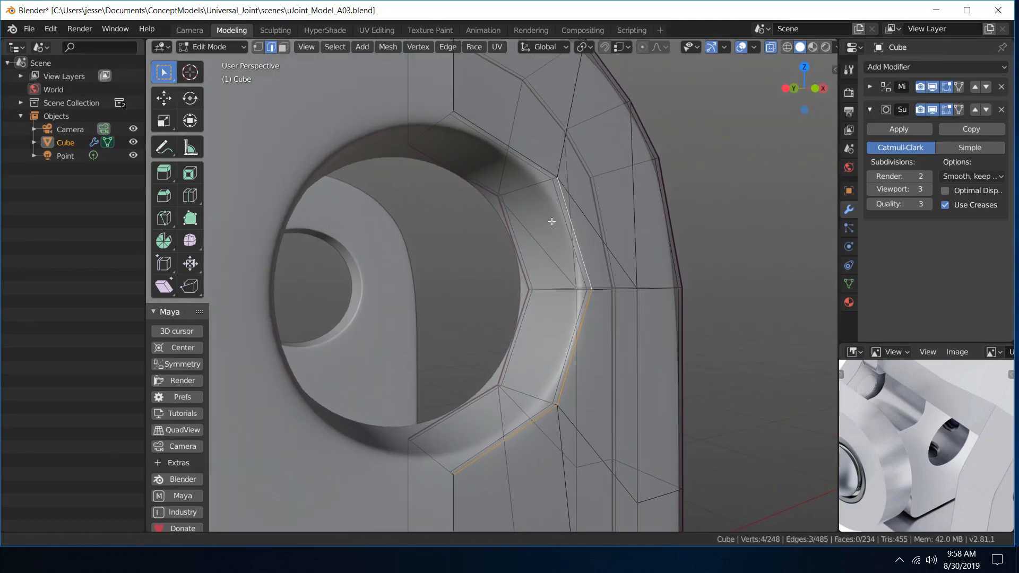
left_click(532, 156, "shift")
- Crease the selected outer pin hole edges with a factor of 0.334, checking the effect on the opposite arm
scroll(533, 166, "down", 6)
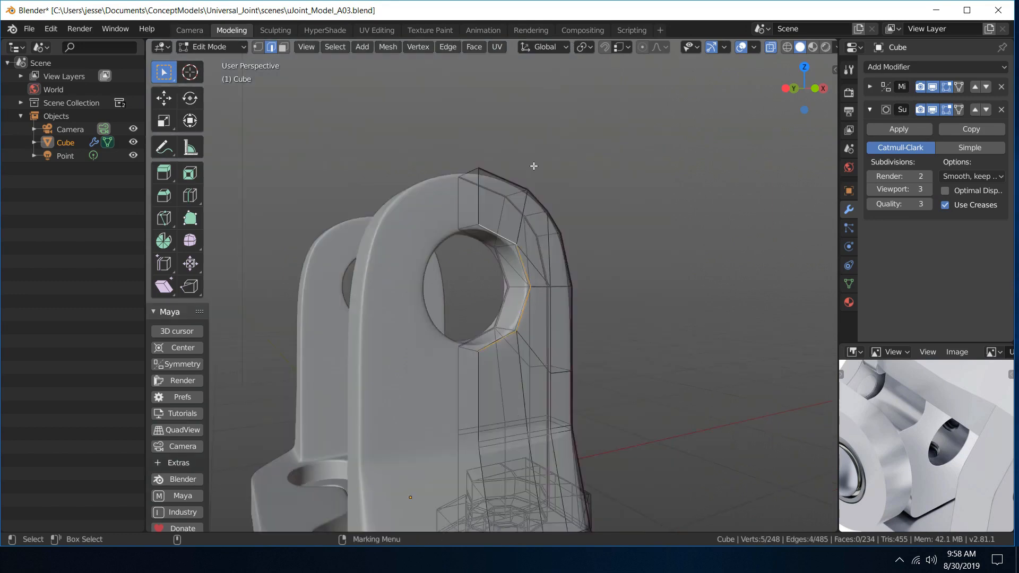
left_click_drag(475, 204, 292, 207, "alt")
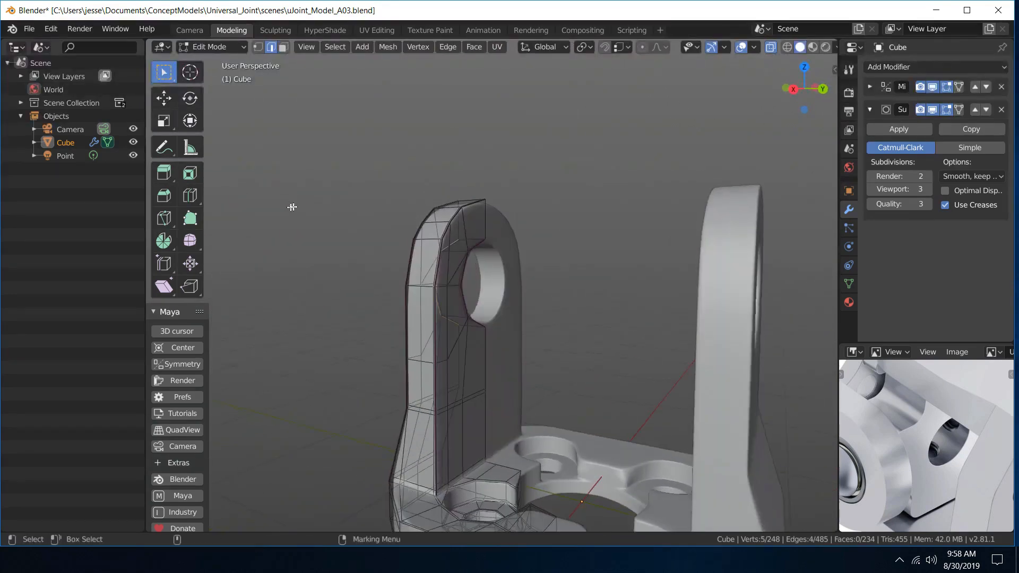
middle_click_drag(437, 241, 239, 205, "alt")
scroll(557, 280, "up", 6)
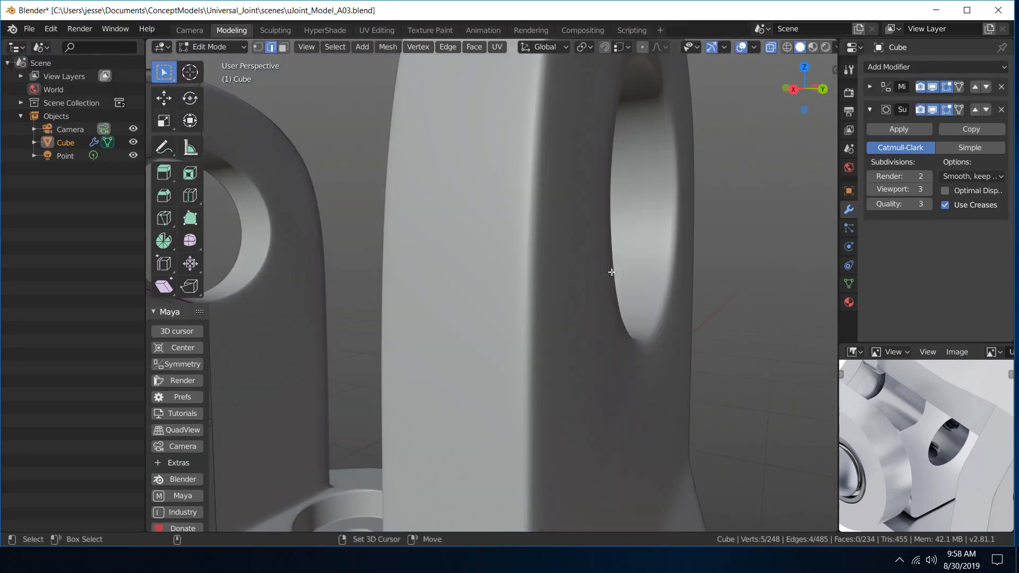
middle_click_drag(610, 273, 423, 298, "alt")
scroll(423, 299, "down", 4)
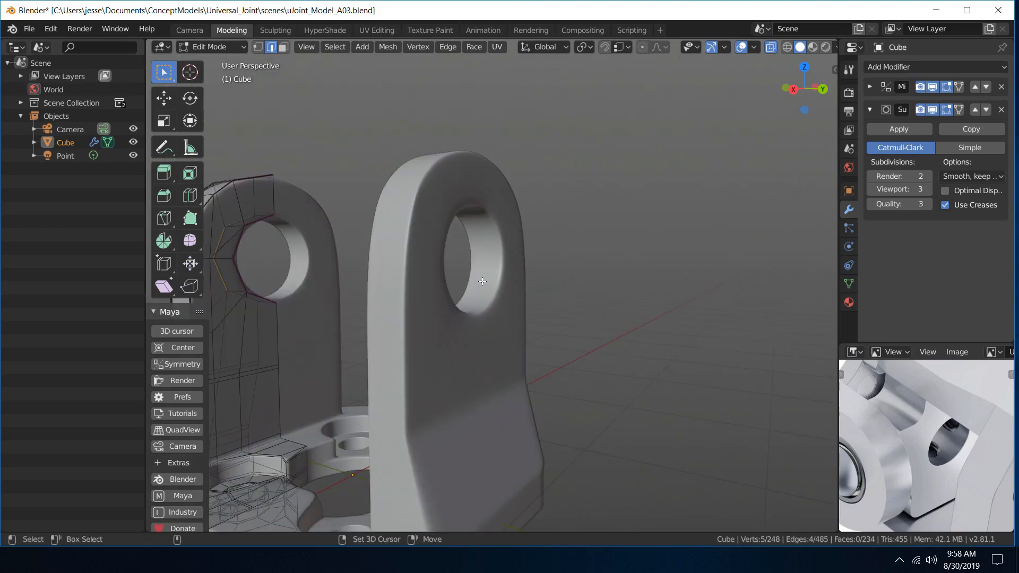
key("shift+e")
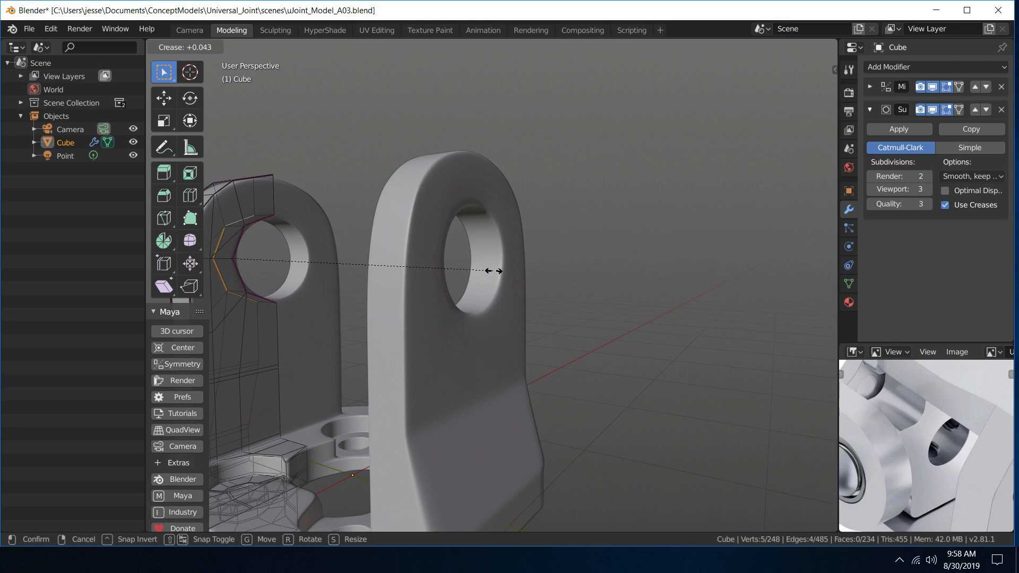
left_click(493, 270)
left_click_drag(346, 518, 382, 517)
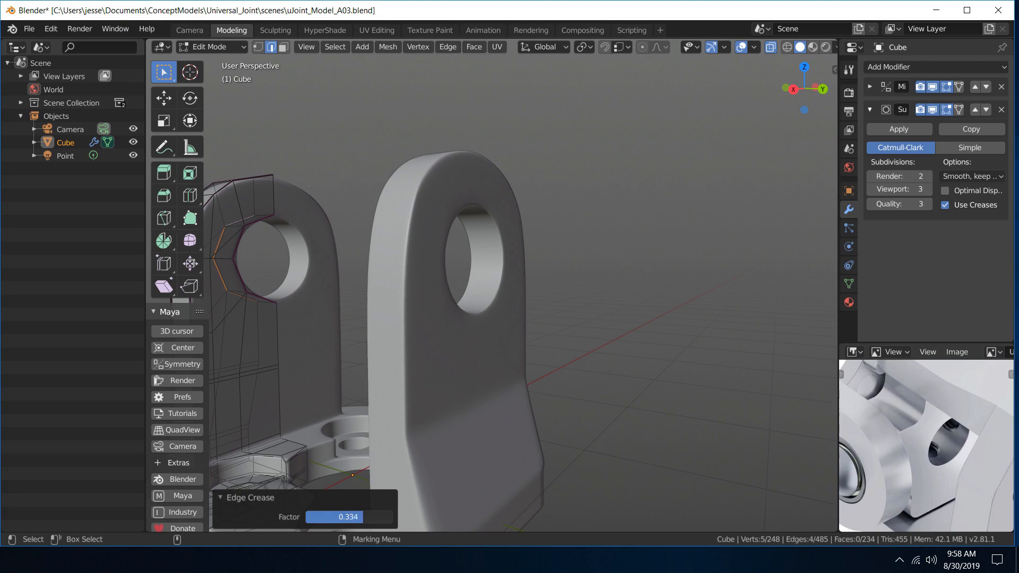
middle_click_drag(587, 223, 580, 250)
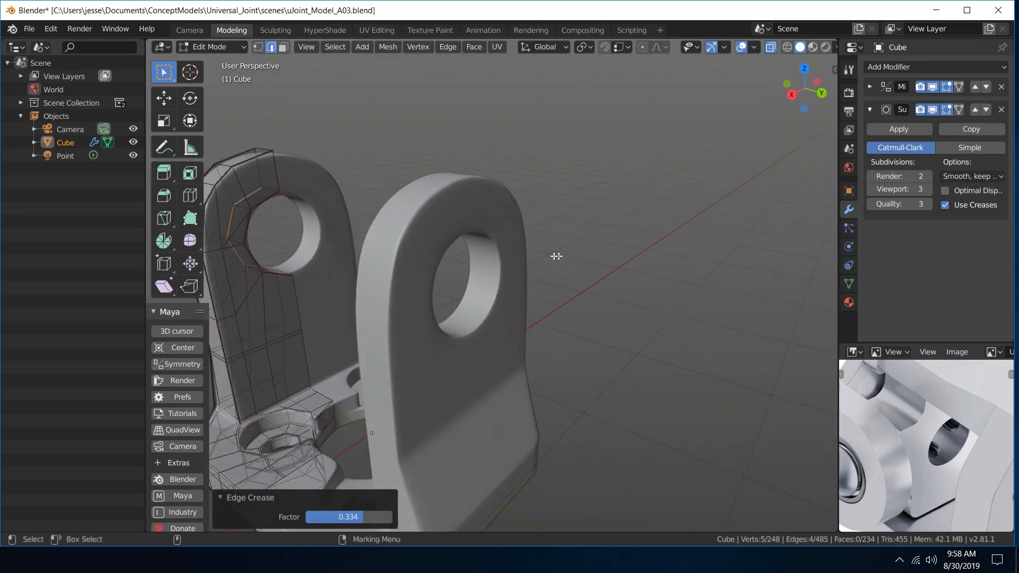
- Return to Object Mode, deselect the bracket and review the creased arms, pin holes and base from several angles
key("f")
right_click(368, 233)
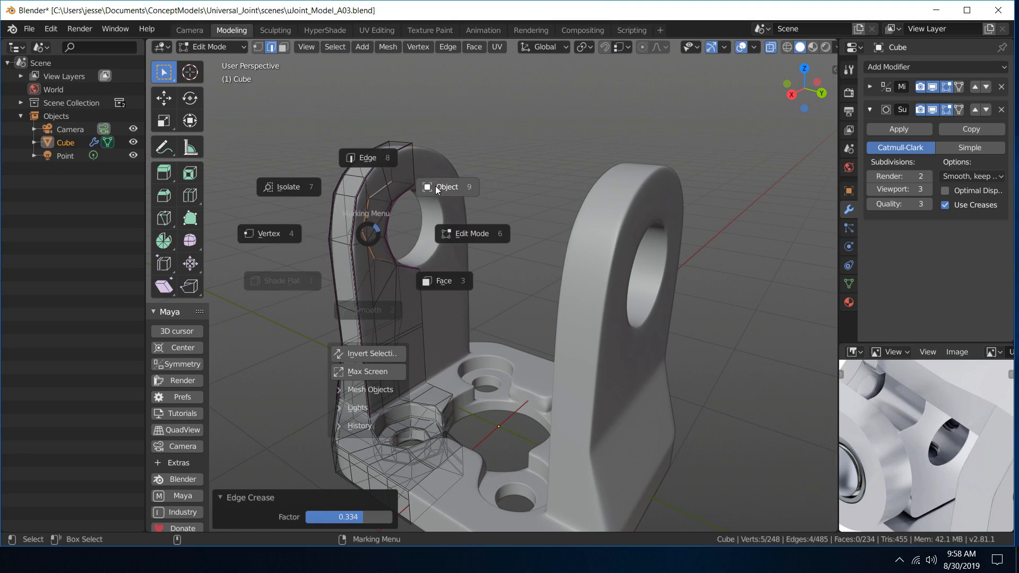
left_click(435, 186)
left_click(479, 144)
scroll(472, 135, "down", 4)
mouse_move(472, 135)
middle_mouse_down()
mouse_move(597, 123)
mouse_move(581, 115)
mouse_move(475, 139)
mouse_move(457, 123)
middle_mouse_up()
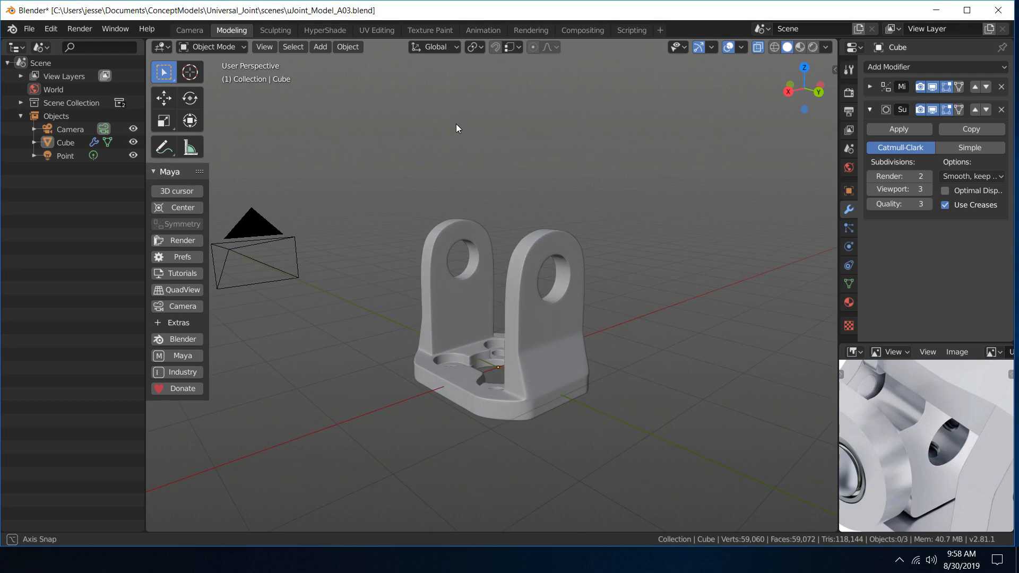
middle_click_drag(457, 123, 593, 237)
scroll(583, 255, "up", 3)
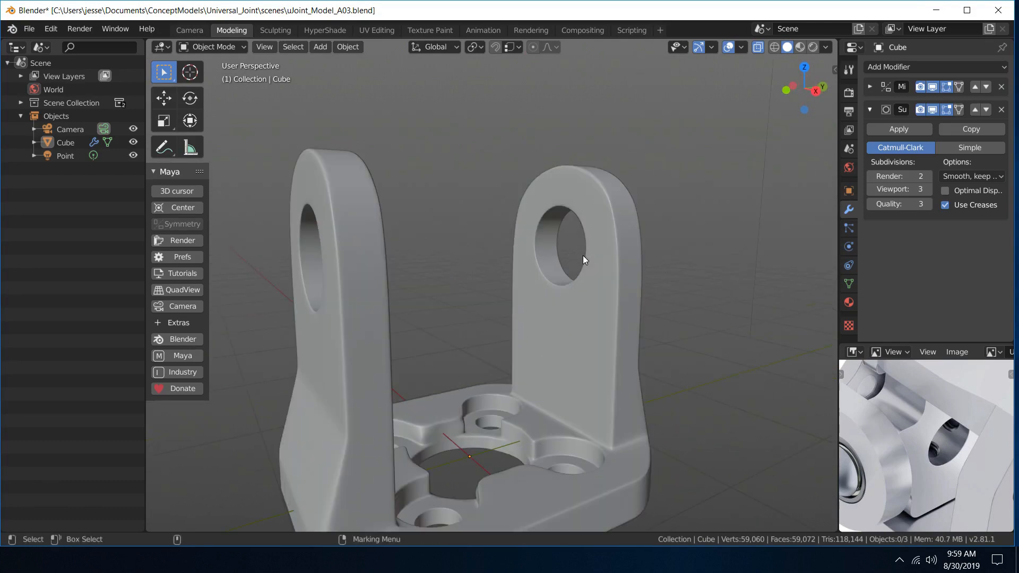
scroll(530, 166, "up", 2)
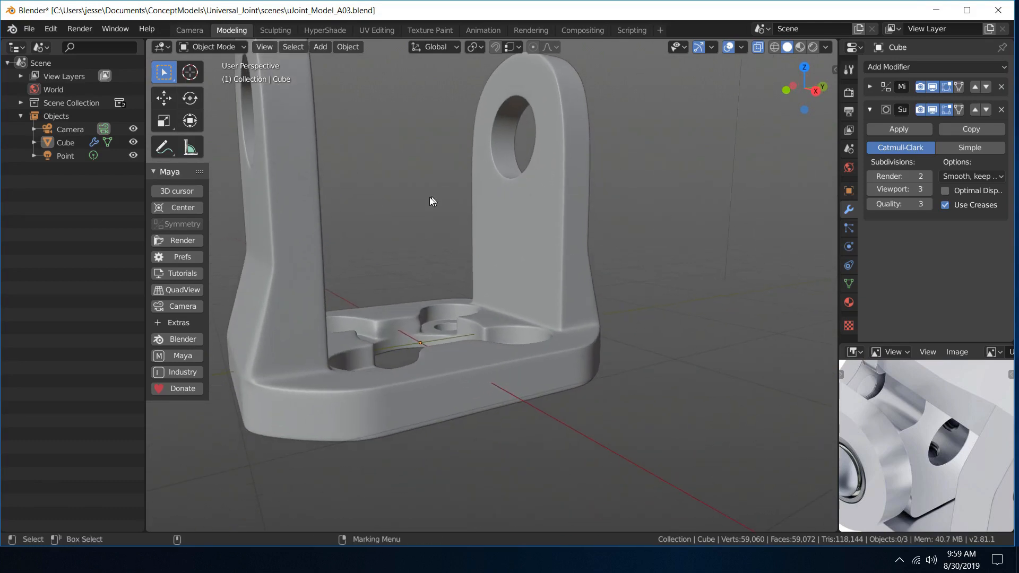
middle_click_drag(432, 200, 532, 271)
- Select the outer perimeter edges of the base's underside in edge mode and crease them with a factor of 0.320
left_click(551, 358)
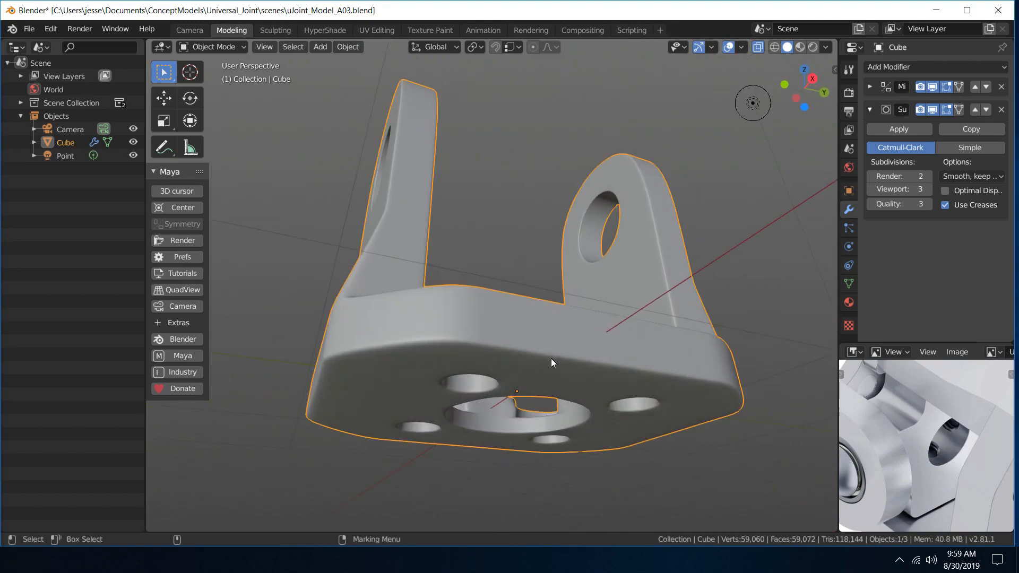
right_click_drag(551, 358, 552, 286)
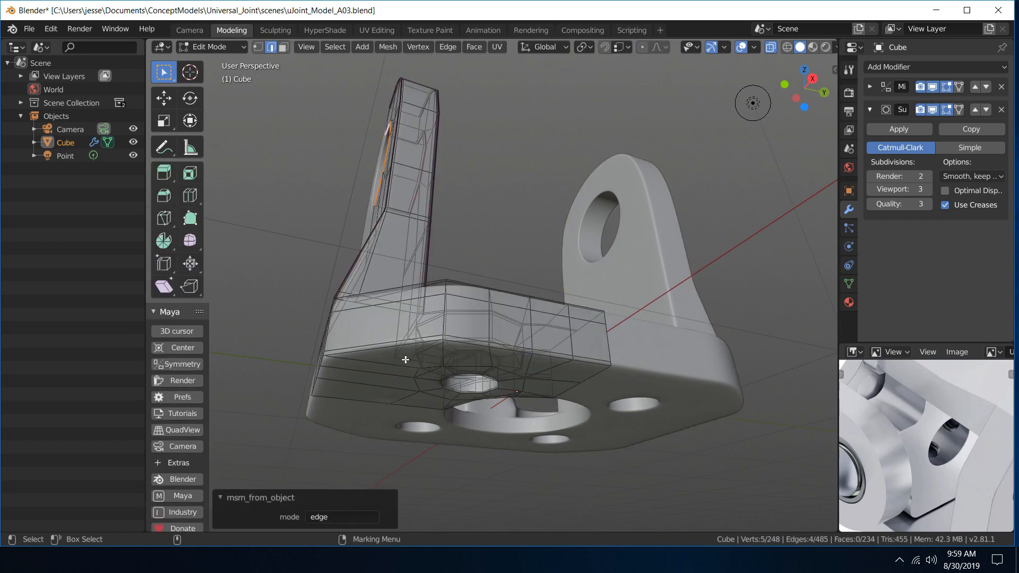
left_click(377, 348)
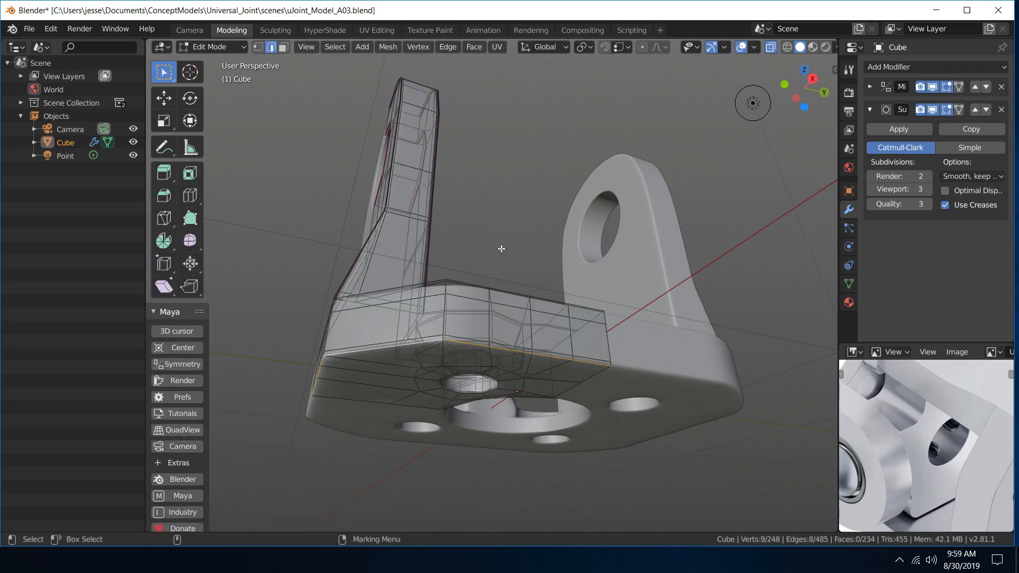
key("shift+e")
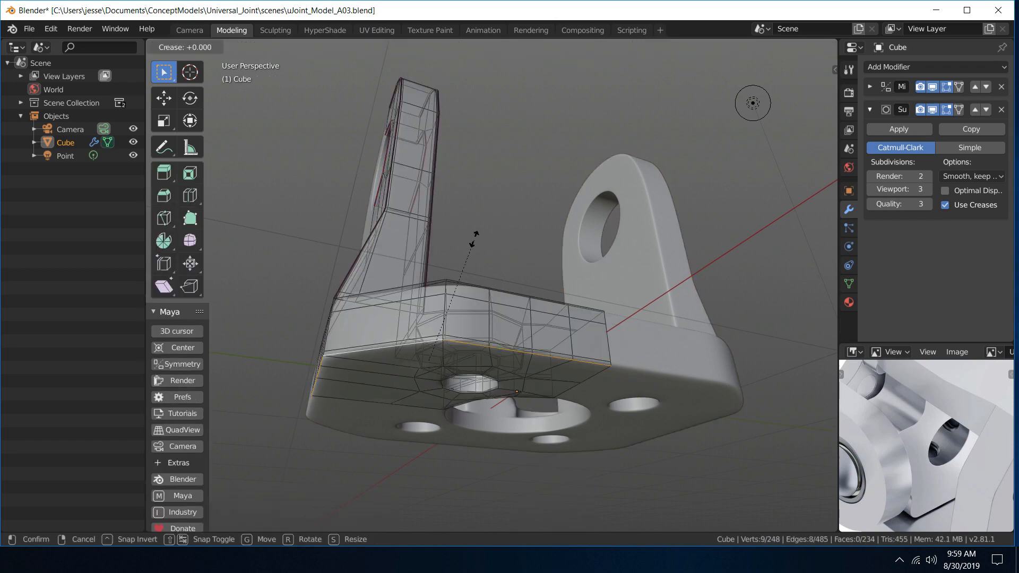
left_click(525, 224)
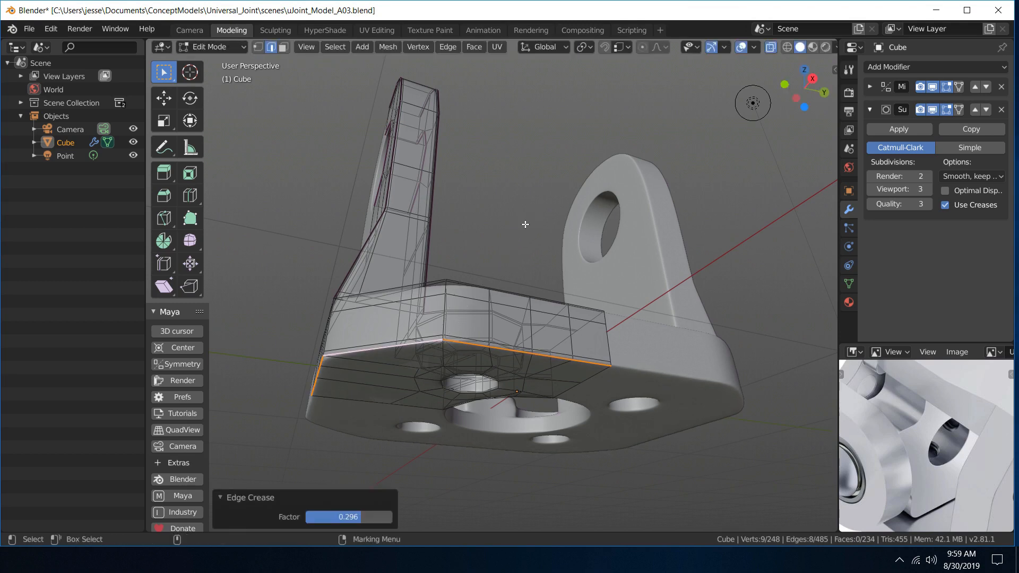
middle_click_drag(577, 379, 326, 462)
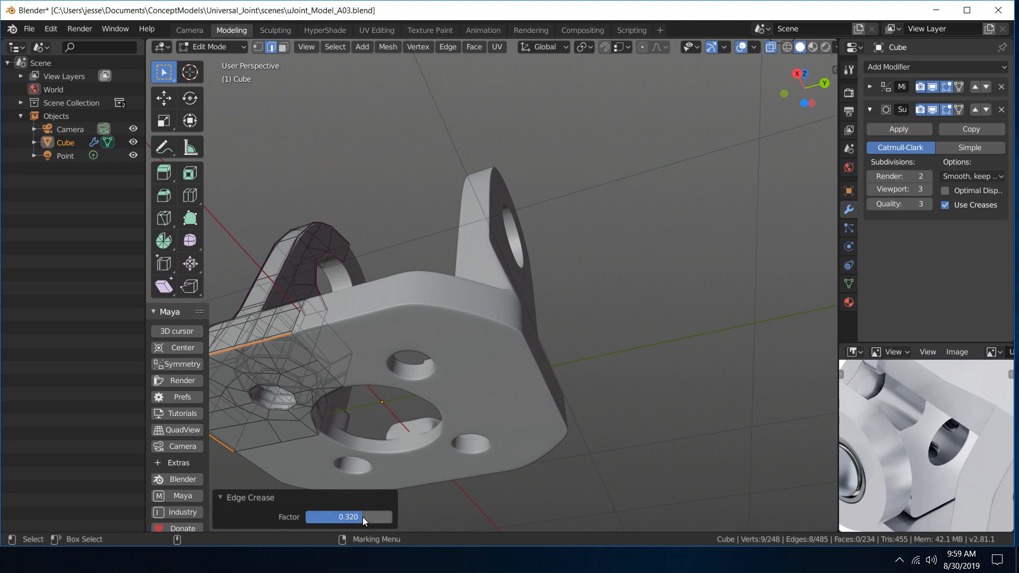
- Leave mesh editing, deselect the bracket and inspect the sharpened lower rim of the base
middle_click_drag(336, 244, 436, 341)
right_click_drag(436, 342, 489, 281)
left_click(489, 243)
scroll(490, 243, "down", 5)
left_click_drag(489, 244, 436, 278, "alt")
scroll(514, 296, "up", 3)
- Save the scene as a new version named uJoint_Model_A03b.blend in the scenes folder
left_click(32, 28)
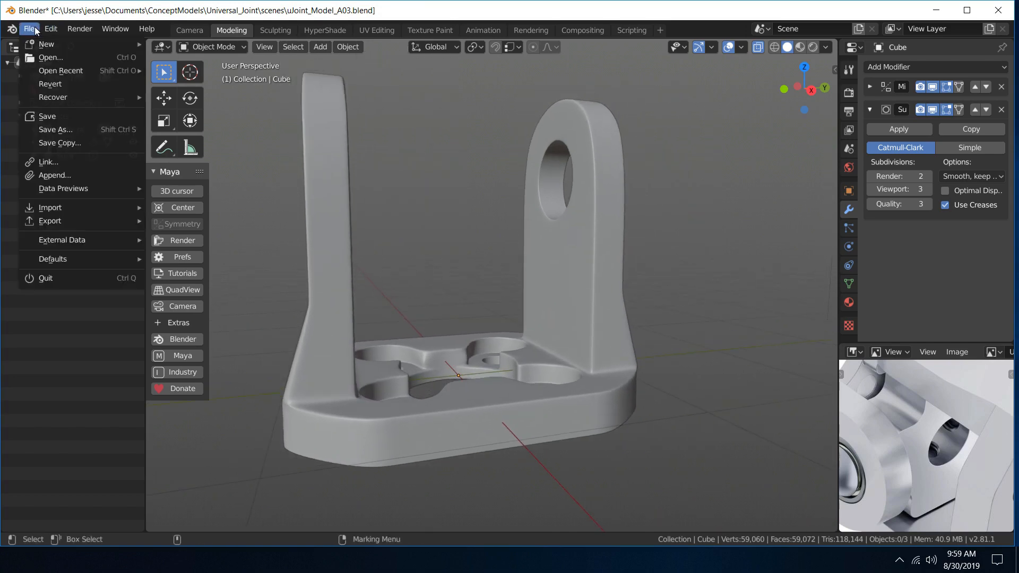
left_click(75, 130)
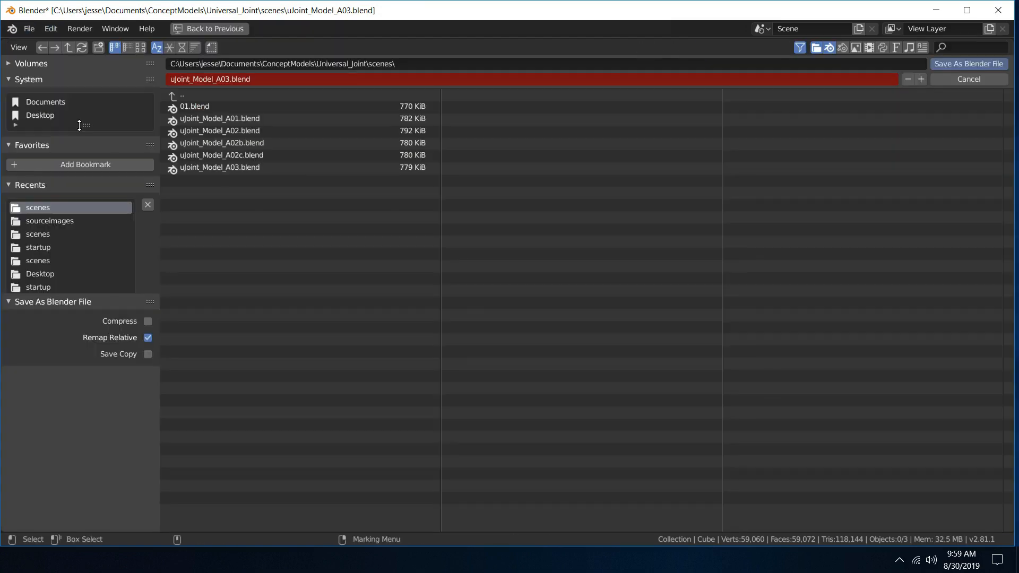
left_click(220, 78)
left_click(228, 79)
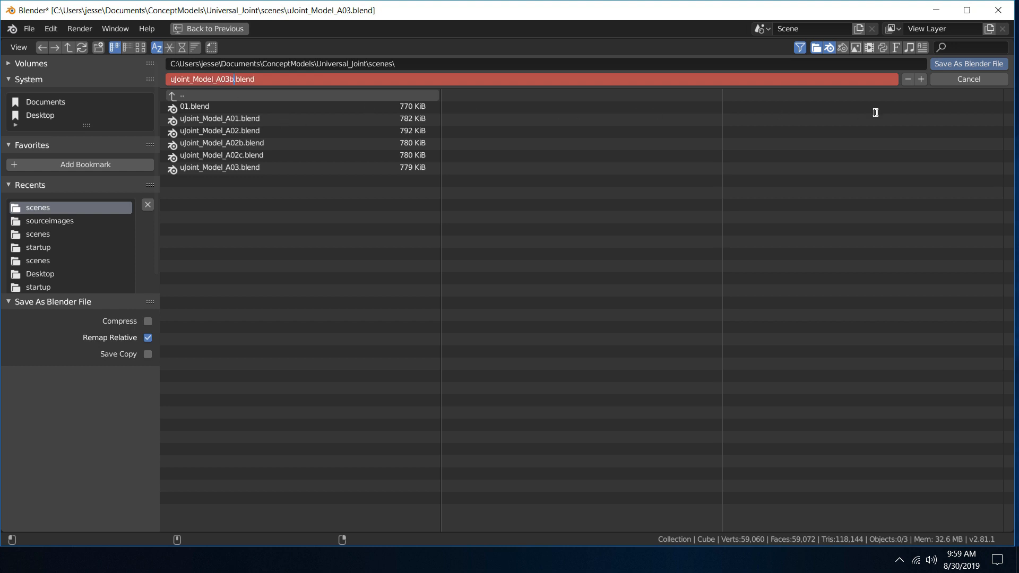
left_click(948, 62)
left_click(947, 62)
- Select the edges around the central hole's rim on the base's underside in edge mode and crease them with a factor of 0.313
middle_click_drag(417, 313, 360, 242)
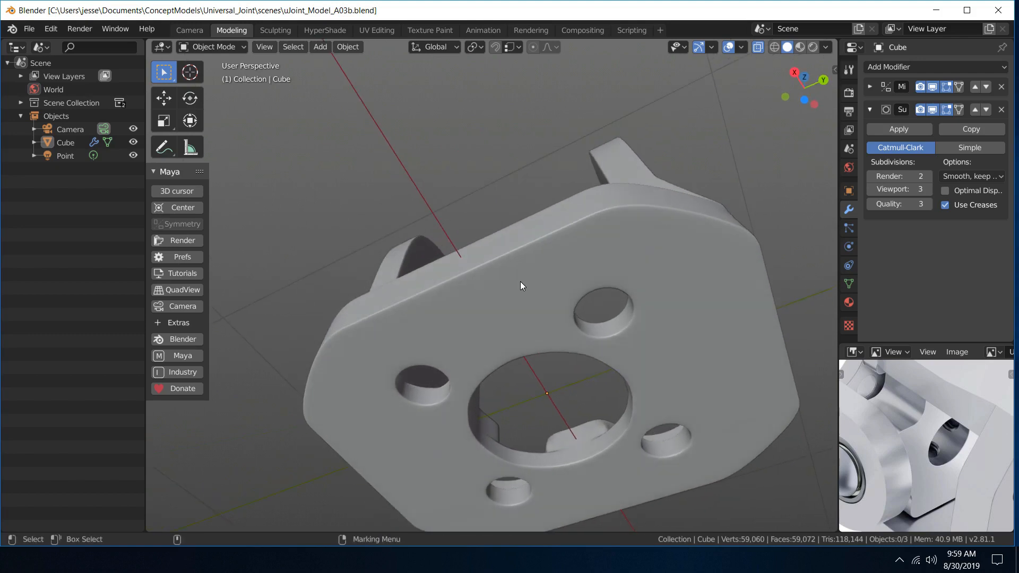
left_click(458, 391)
right_click(458, 390)
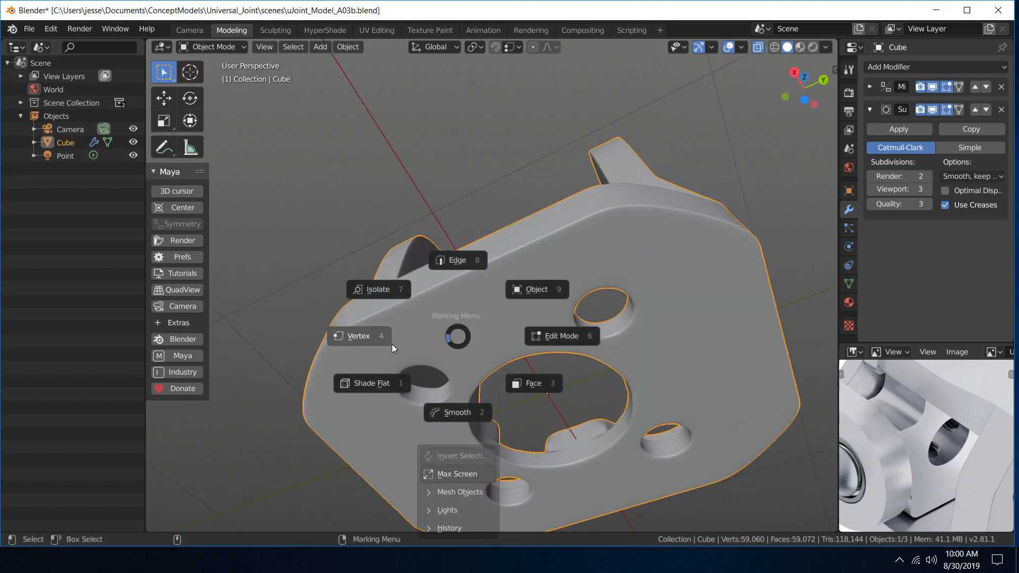
left_click(455, 262)
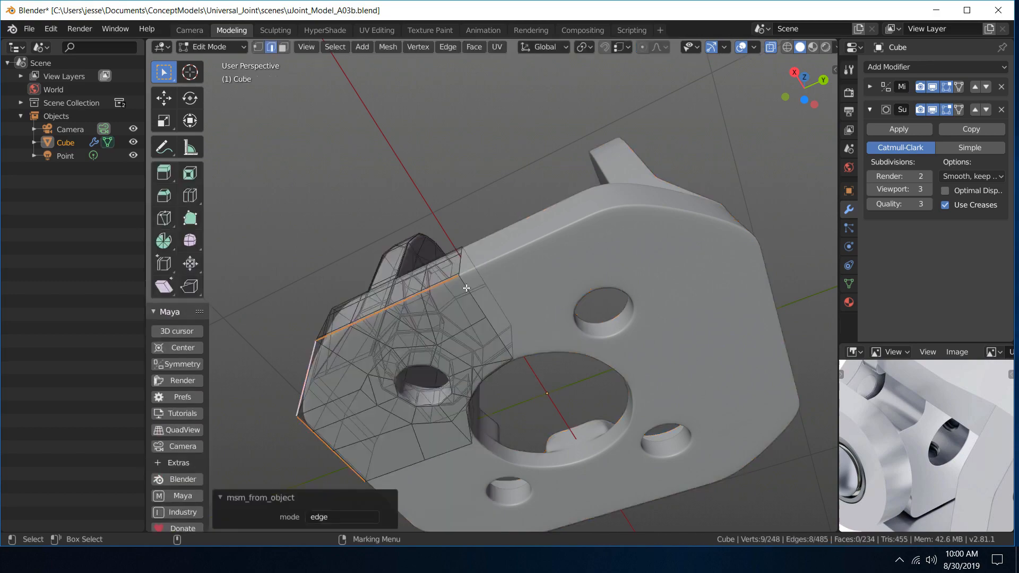
middle_click_drag(455, 262, 370, 407)
right_click_drag(469, 430, 476, 357, "alt")
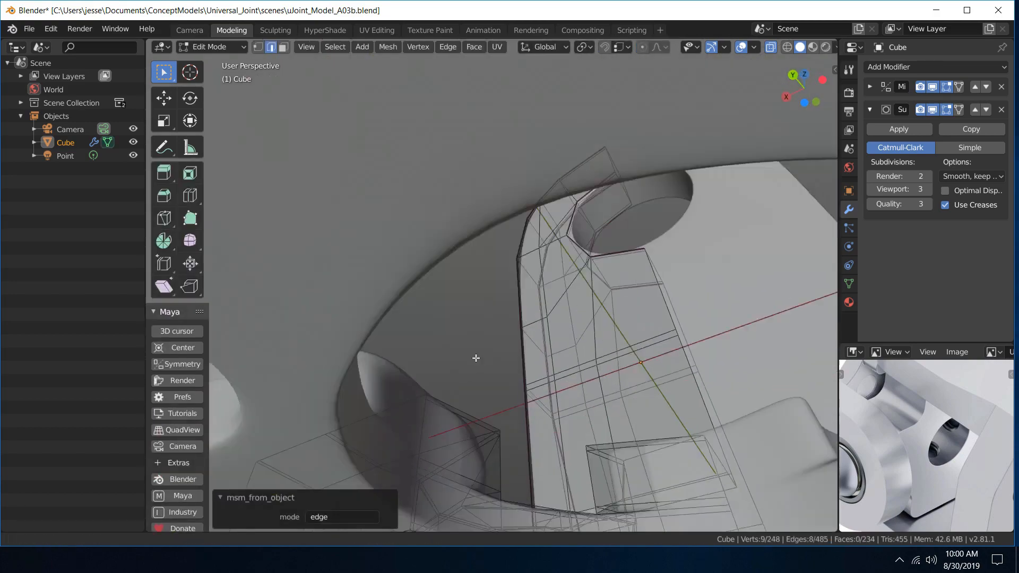
middle_click_drag(475, 357, 467, 225, "alt")
left_click_drag(466, 225, 386, 259, "alt")
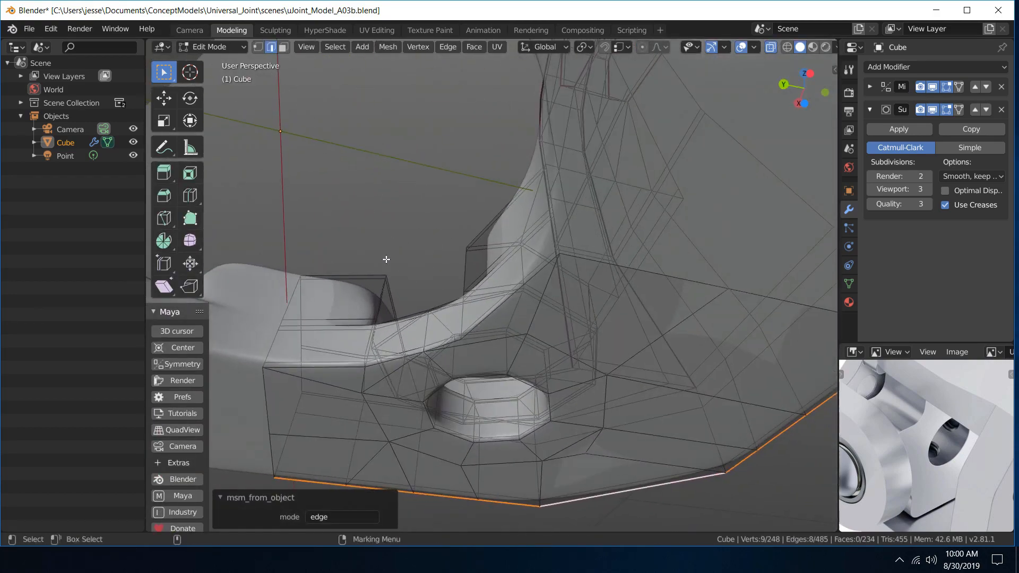
left_click(339, 369)
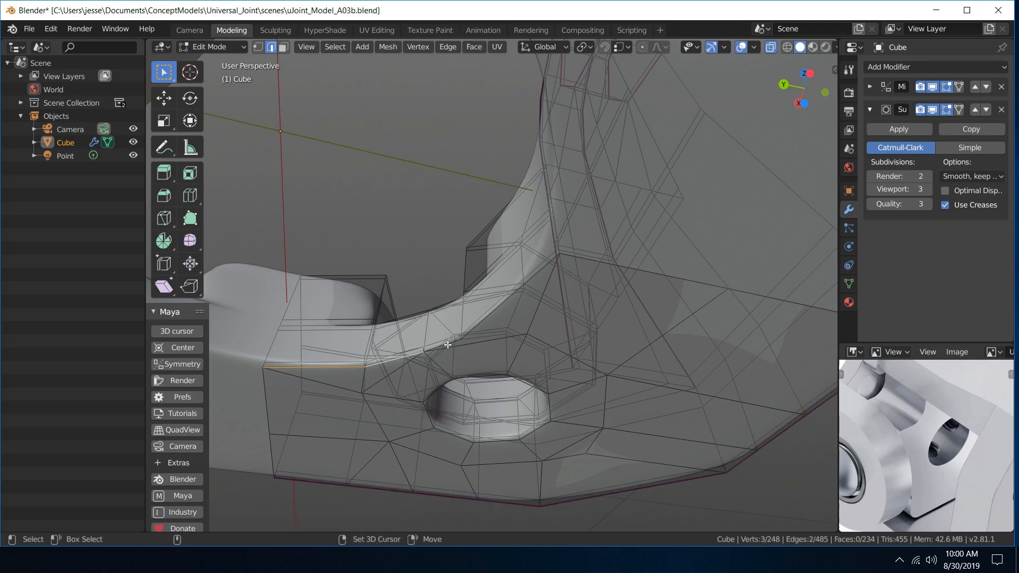
left_click_drag(485, 323, 576, 301, "alt")
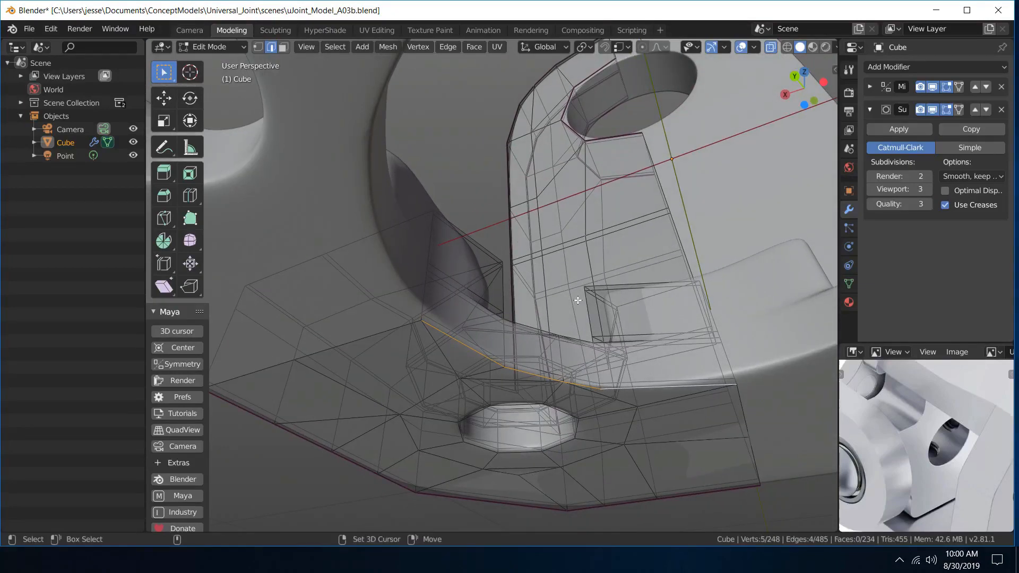
key("shift+e")
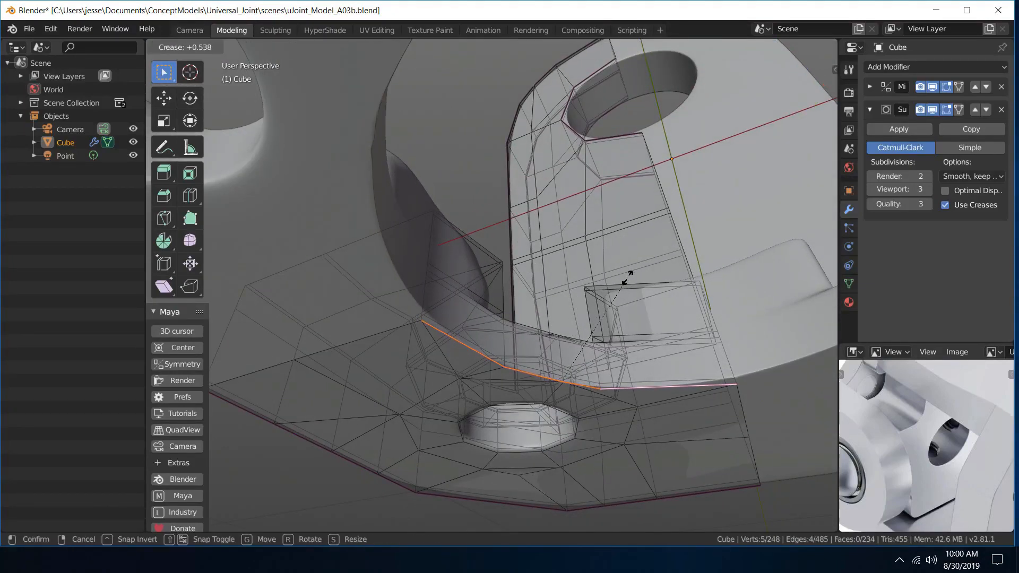
left_click(616, 293)
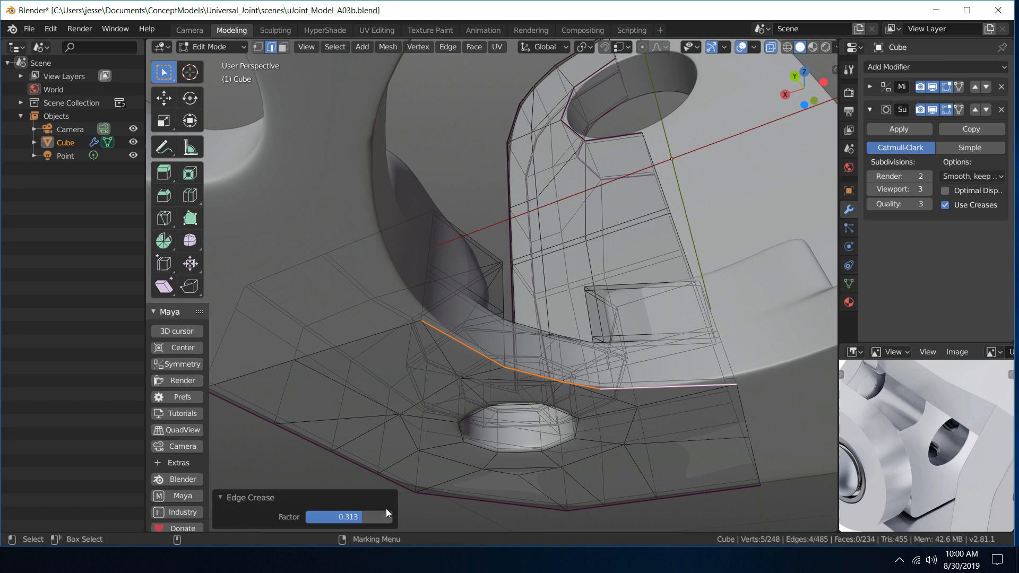
left_click_drag(359, 517, 360, 517)
- Return to Object Mode, deselect the bracket and compare the base's screw recesses with the enlarged reference image
scroll(493, 313, "down", 5)
middle_click_drag(482, 296, 594, 382)
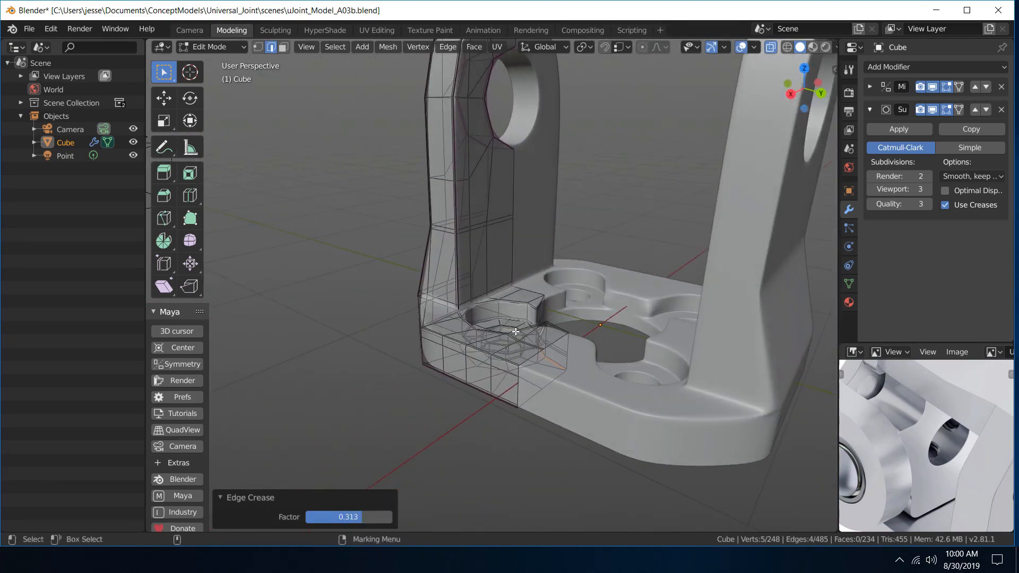
right_click_drag(518, 332, 568, 284)
left_click(628, 224)
middle_click_drag(606, 210, 519, 231)
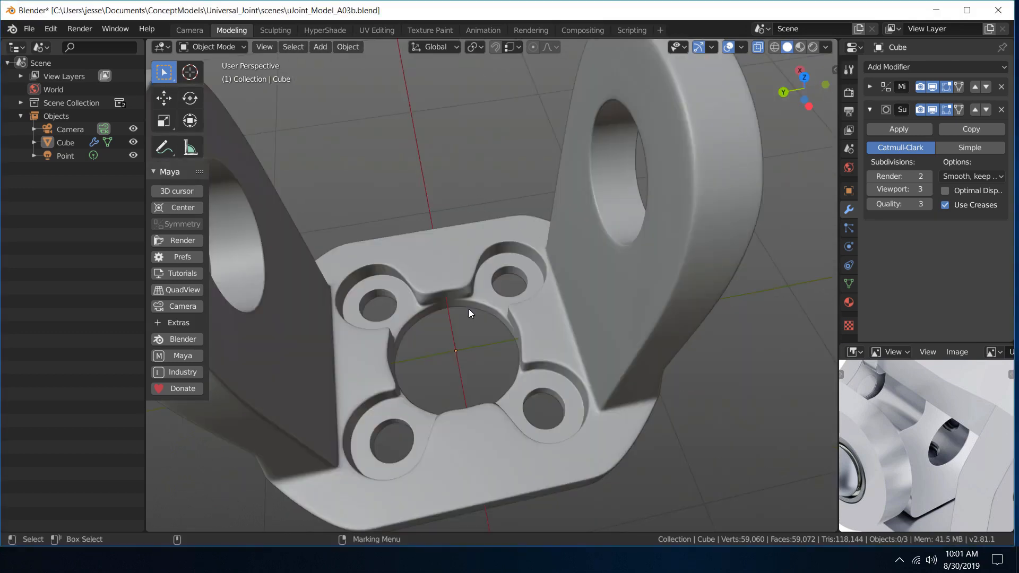
scroll(470, 309, "up", 4)
left_click_drag(469, 308, 432, 327, "alt")
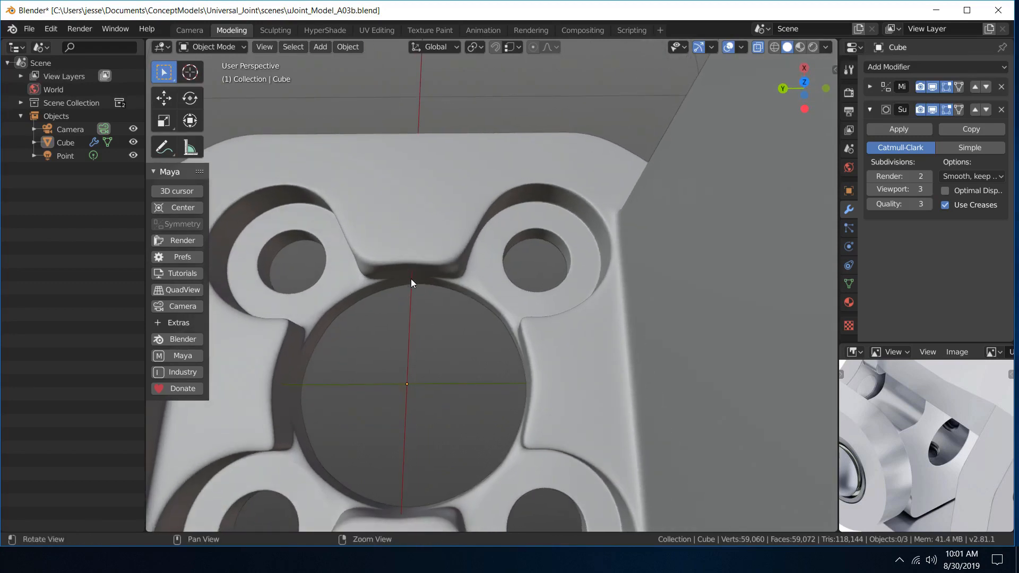
left_click_drag(411, 281, 503, 288, "alt")
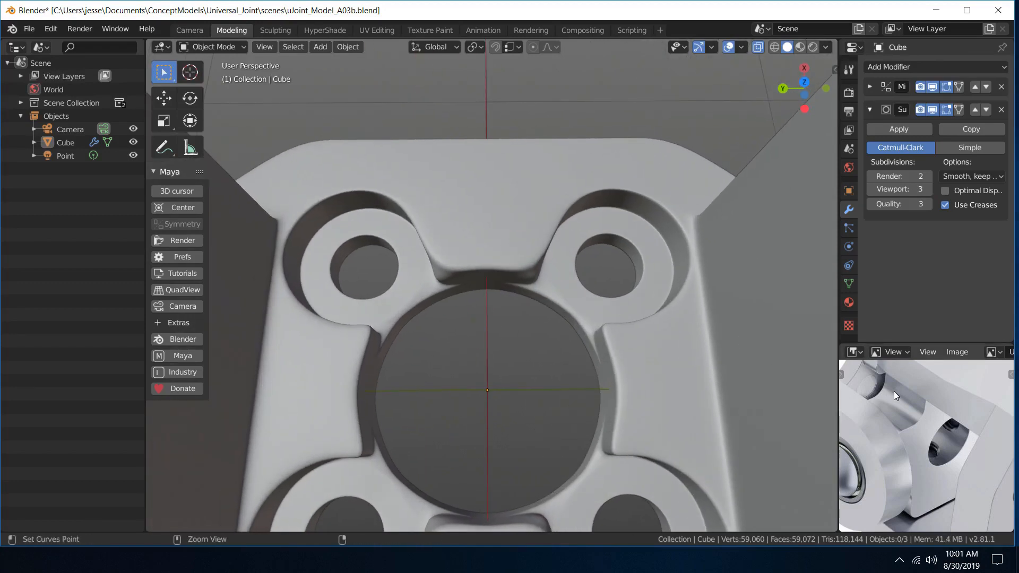
key("ctrl+space")
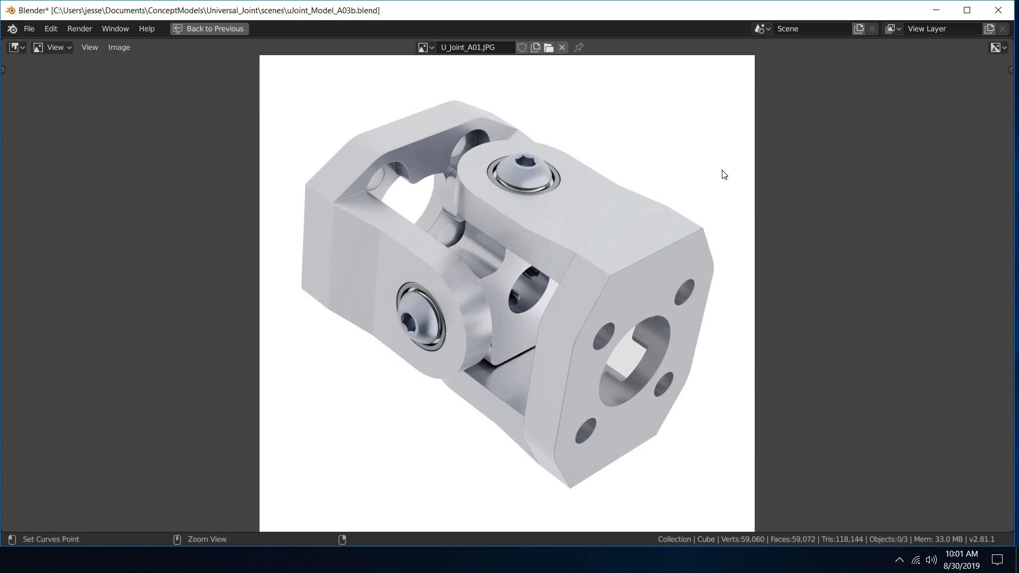
key("ctrl+space")
- In vertex mode, select the two vertices at the corner between screw recess and central opening and move them -0.00159 m along X
left_click(491, 267)
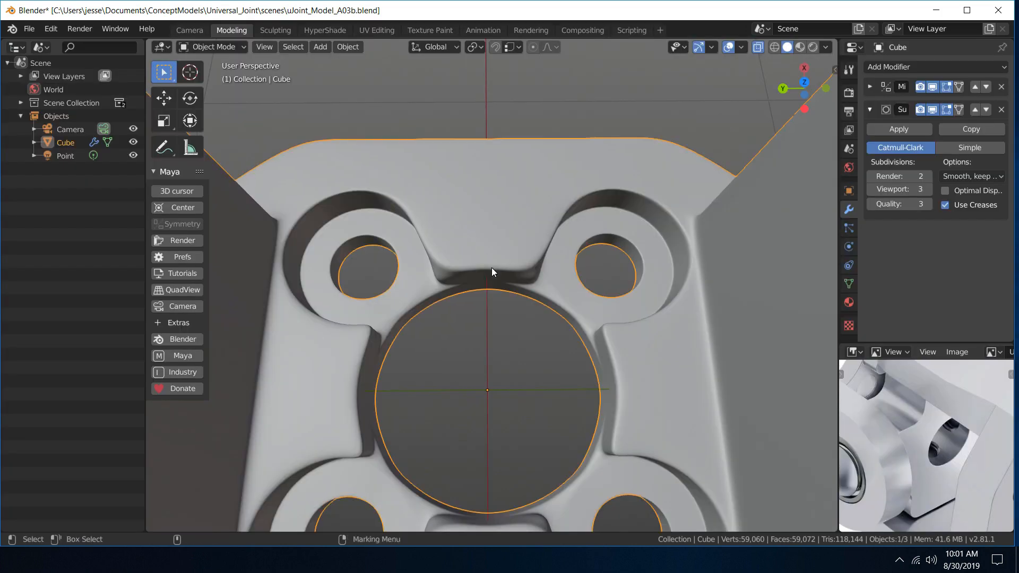
right_click_drag(491, 267, 416, 272)
middle_click_drag(465, 288, 409, 209)
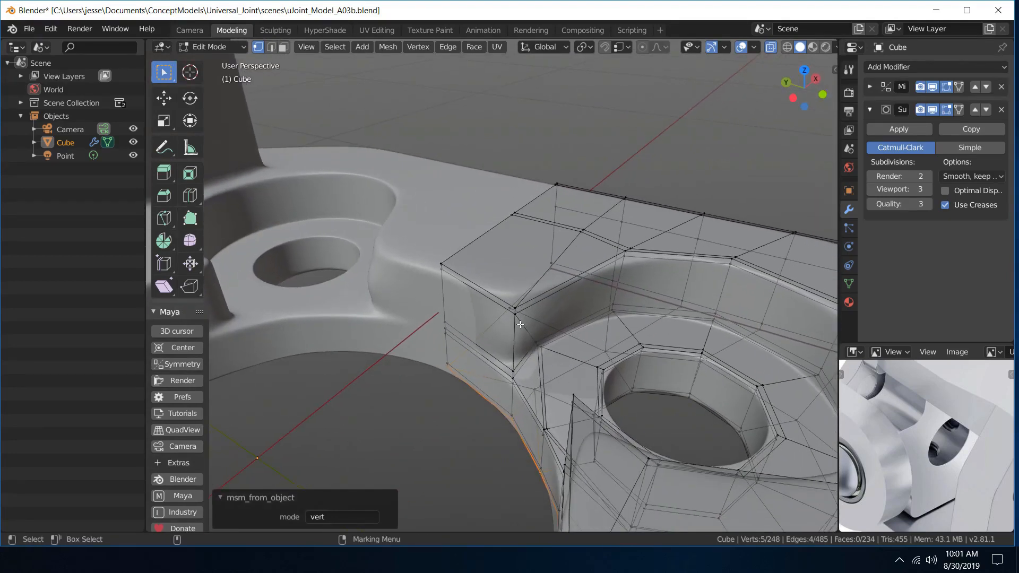
left_click(515, 309)
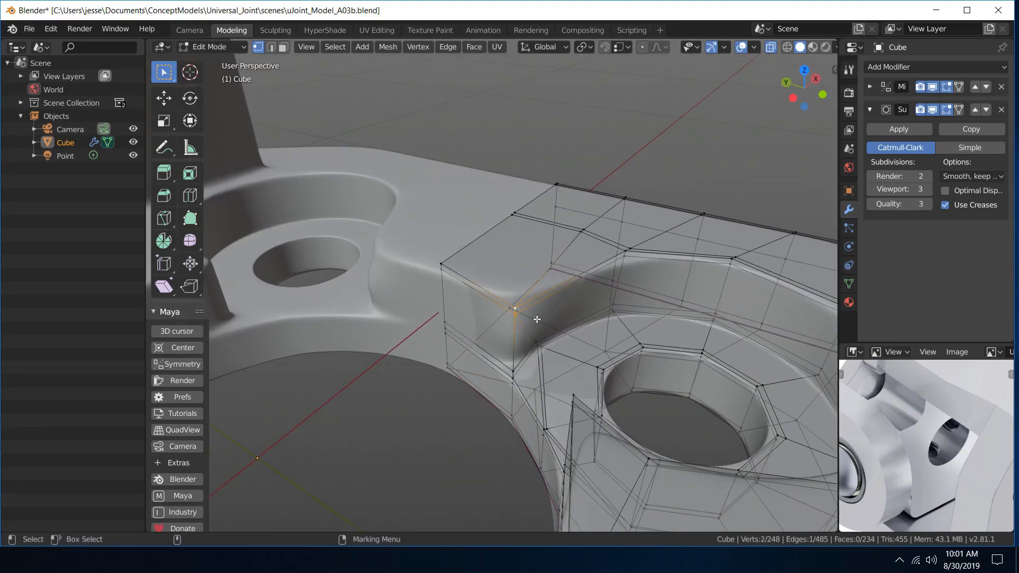
key("w")
scroll(537, 319, "down", 3)
left_click_drag(529, 280, 487, 293)
middle_click_drag(446, 225, 338, 266)
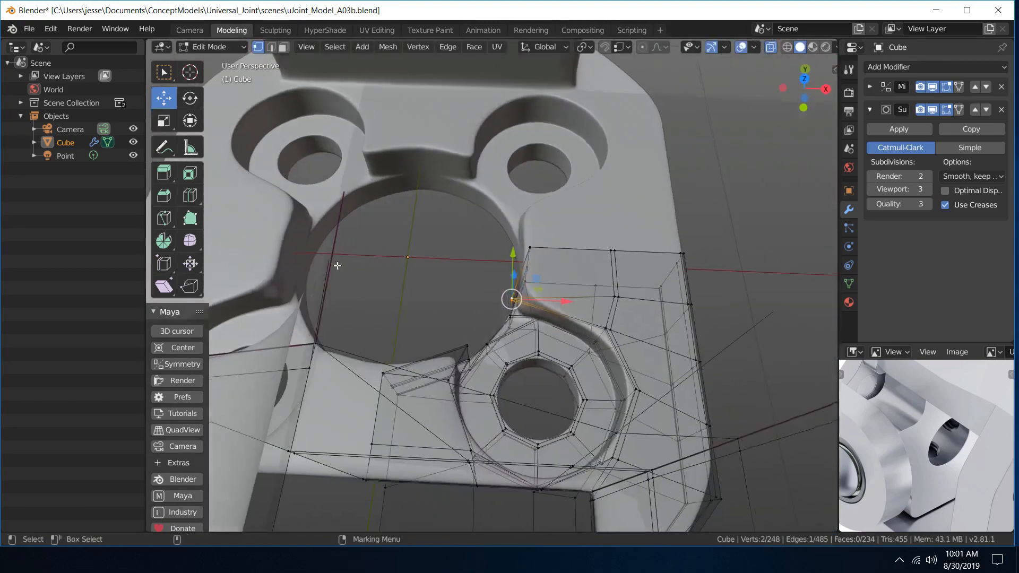
mouse_move(381, 299)
middle_mouse_down()
mouse_move(386, 284)
mouse_move(386, 293)
middle_mouse_up()
mouse_move(567, 297)
left_mouse_down()
mouse_move(557, 298)
mouse_move(569, 297)
left_mouse_up()
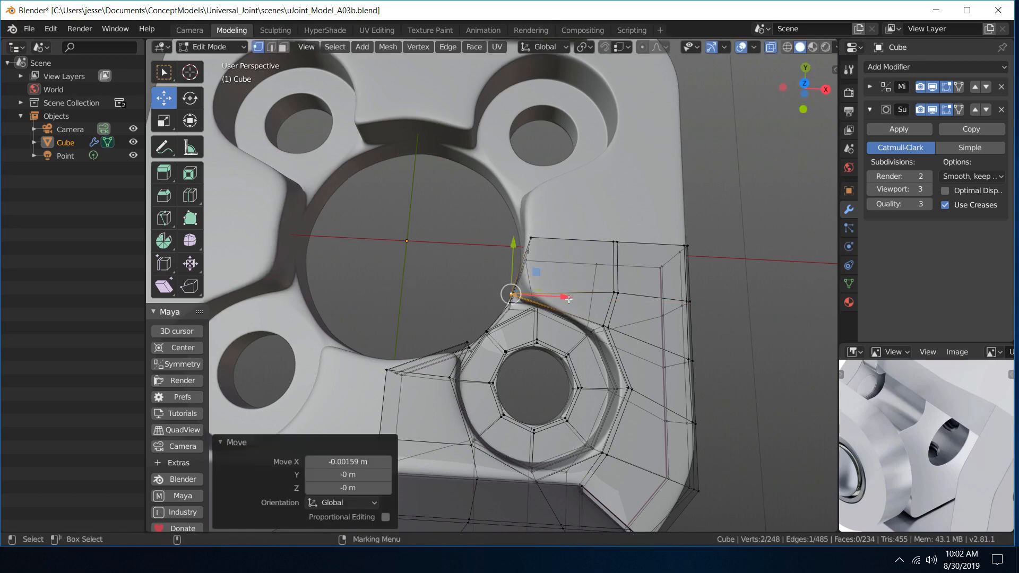
- Move the selected recess corner vertices -0.0116 m along Y
middle_click_drag(567, 299, 564, 270)
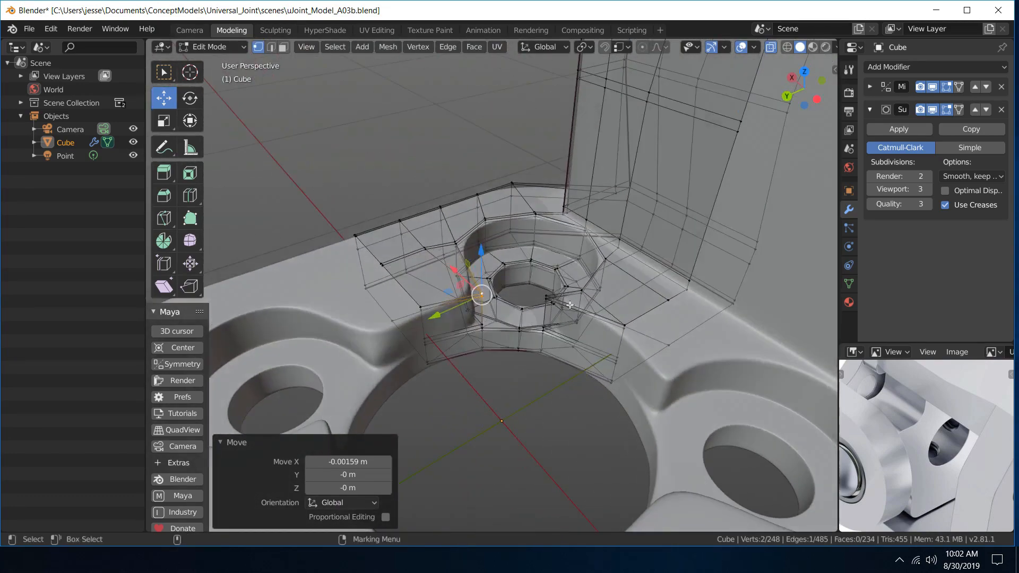
middle_click_drag(514, 359, 494, 330)
left_click_drag(438, 285, 467, 275)
left_click_drag(486, 223, 450, 289)
middle_click_drag(450, 289, 533, 241)
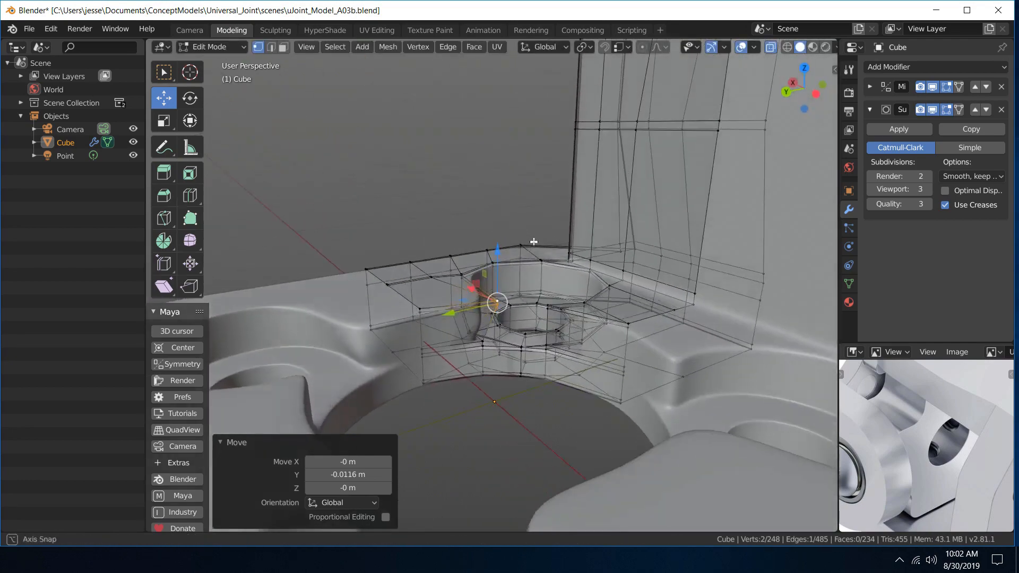
- Move the recess corner vertices -0.0146 m along X and check the corner's shape from above and from a low angle
left_click_drag(533, 241, 528, 230, "alt")
scroll(548, 304, "up", 4)
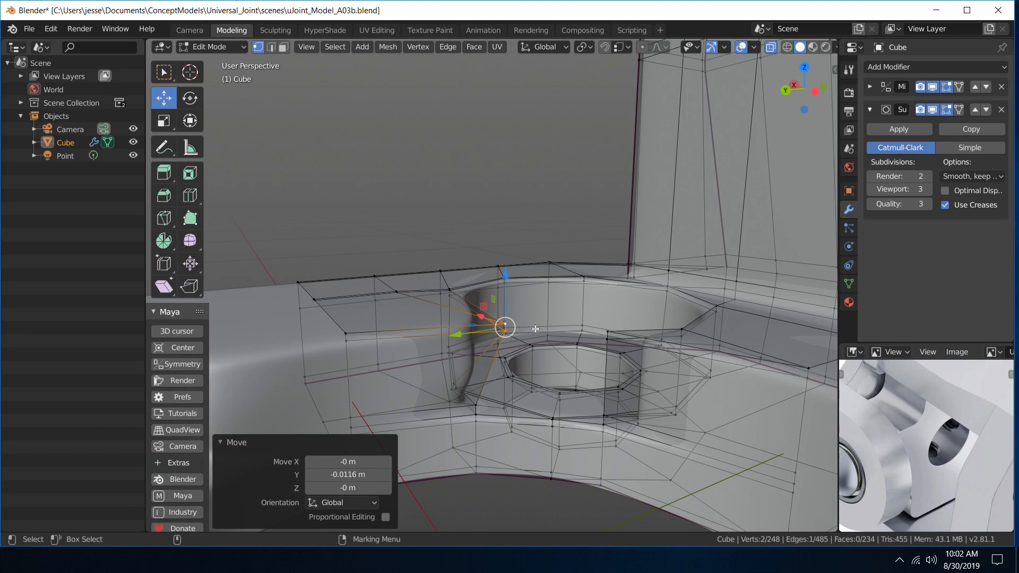
middle_click_drag(535, 329, 489, 315)
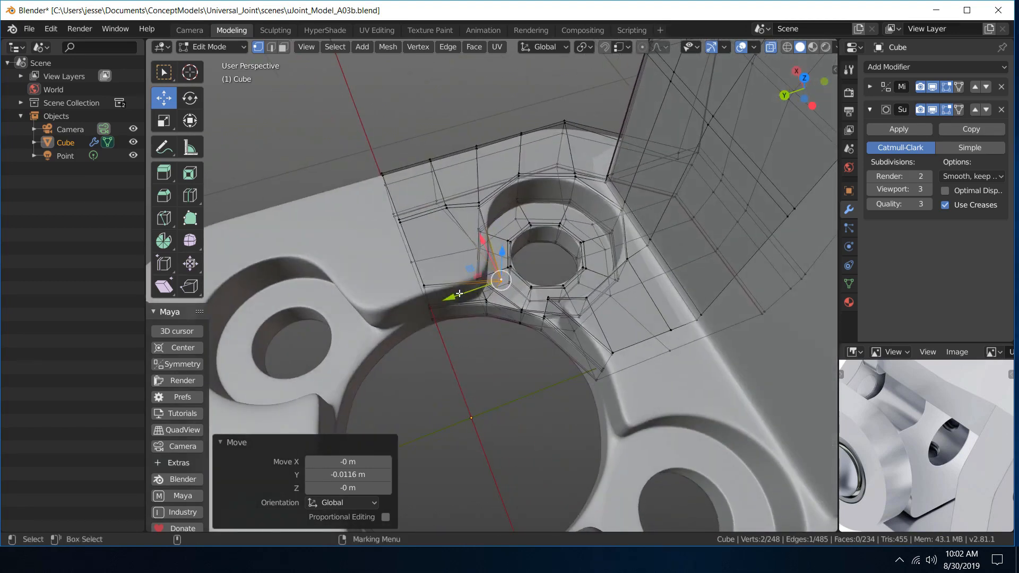
left_click_drag(460, 294, 482, 245)
scroll(482, 287, "up", 3)
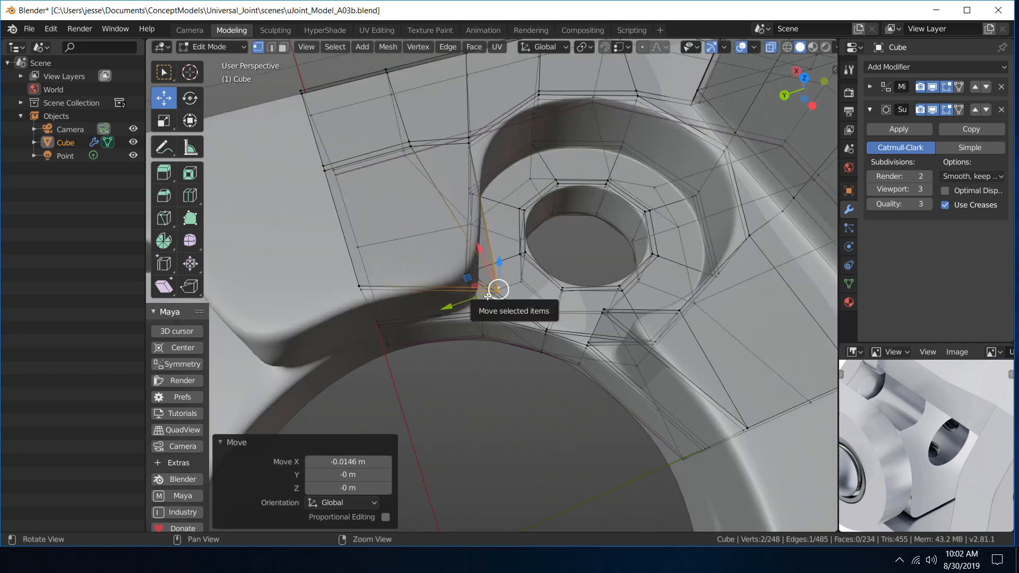
left_click_drag(480, 288, 428, 277, "alt")
middle_click_drag(412, 345, 449, 279, "alt")
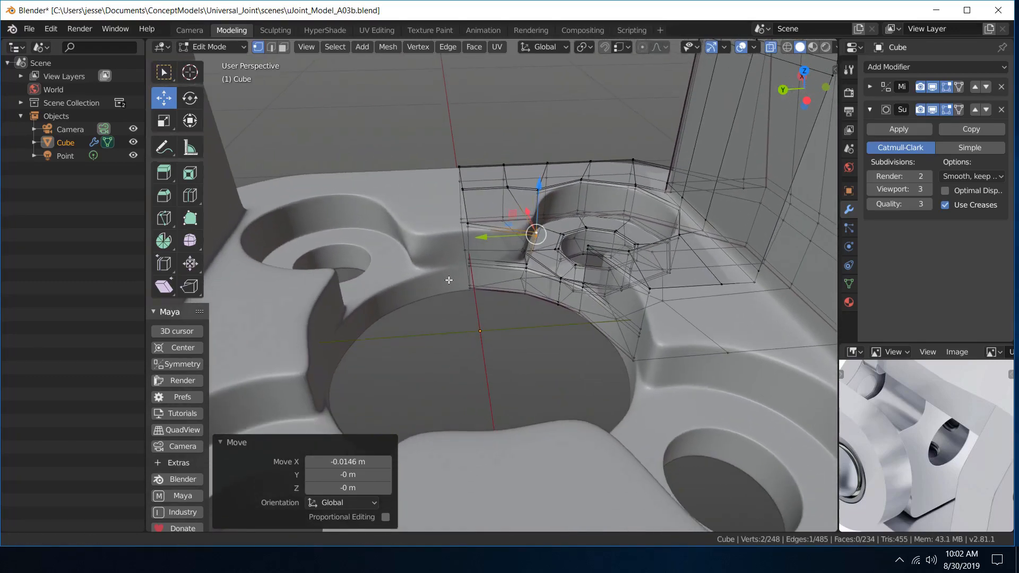
- In edge mode, select the upper rim edges around the screw recess and along the adjoining central opening and crease them with a factor of 0.265
right_click(436, 240)
left_click(439, 176)
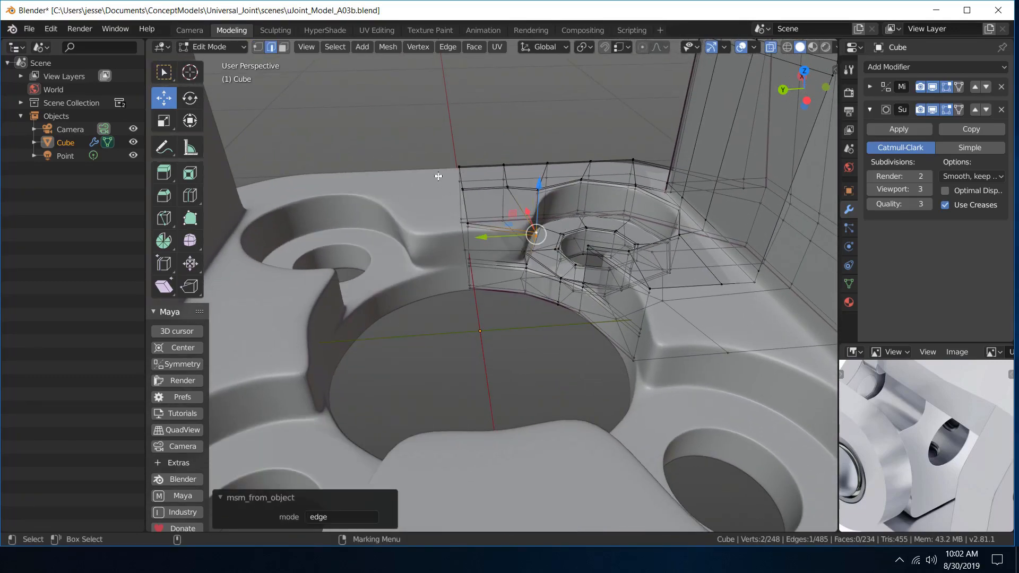
scroll(506, 239, "up", 3)
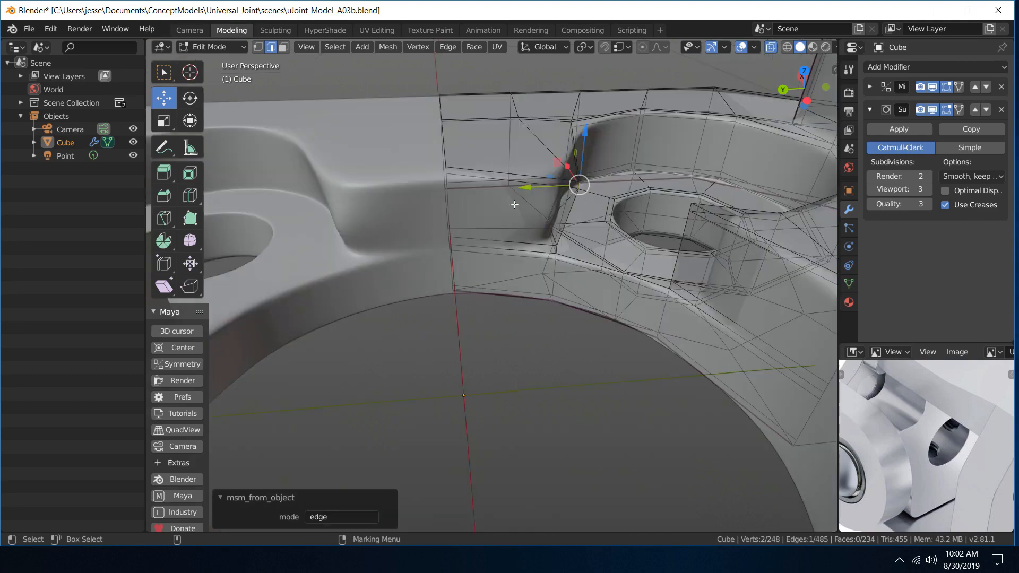
left_click(526, 175, "shift")
middle_click_drag(634, 141, 480, 254, "alt")
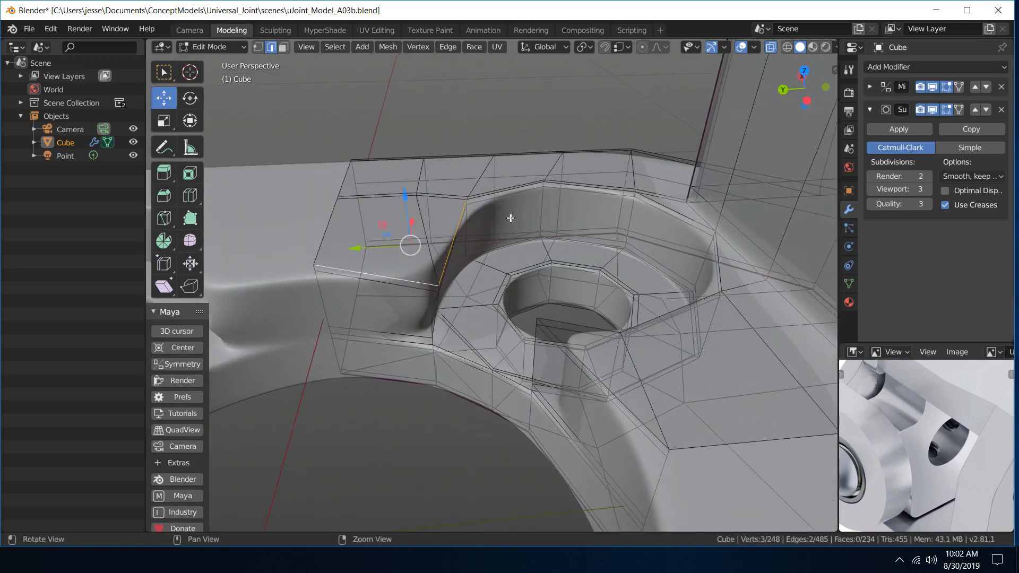
left_click_drag(510, 218, 476, 194, "alt")
middle_click_drag(556, 238, 529, 151)
left_click(529, 150, "shift")
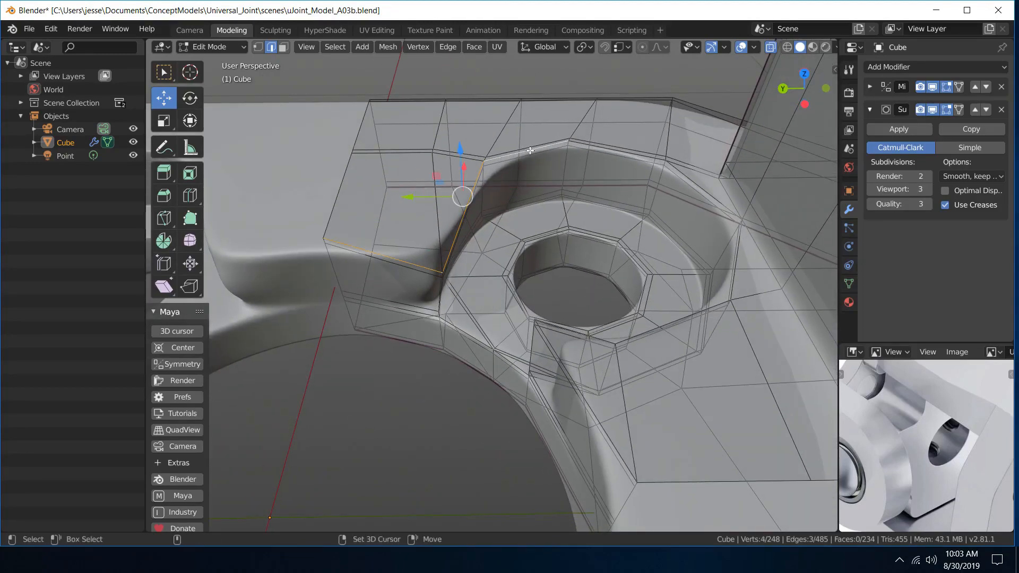
left_click(608, 149, "shift")
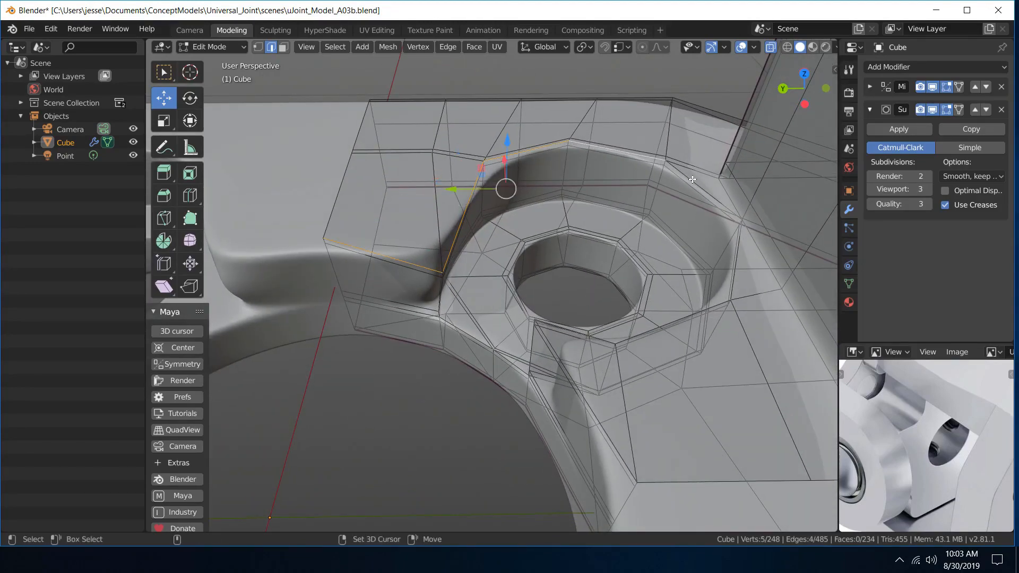
left_click(693, 179, "shift")
left_click_drag(629, 184, 758, 191, "alt")
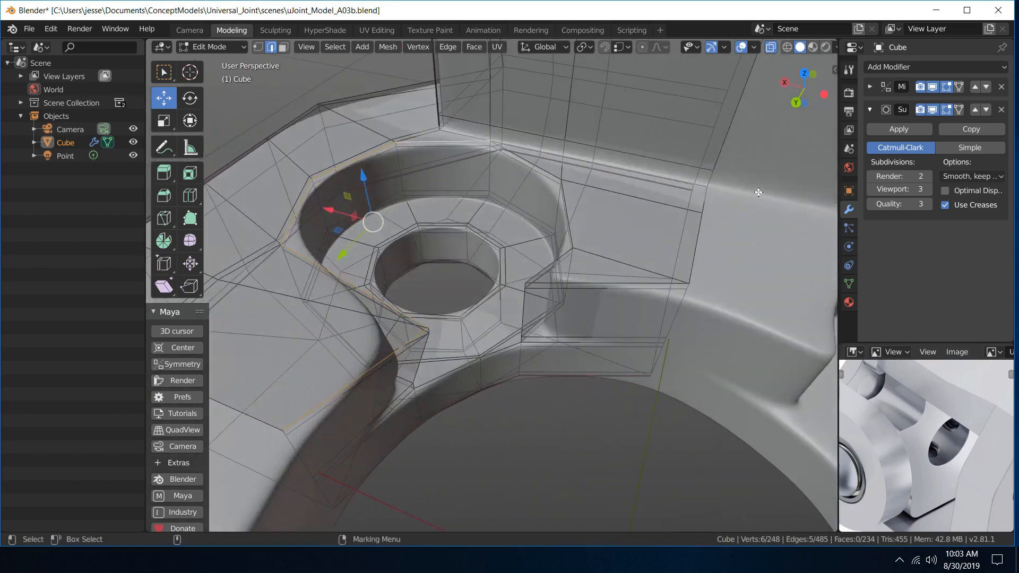
key("q")
left_click(523, 158, "shift")
left_click_drag(575, 205, 657, 195, "alt")
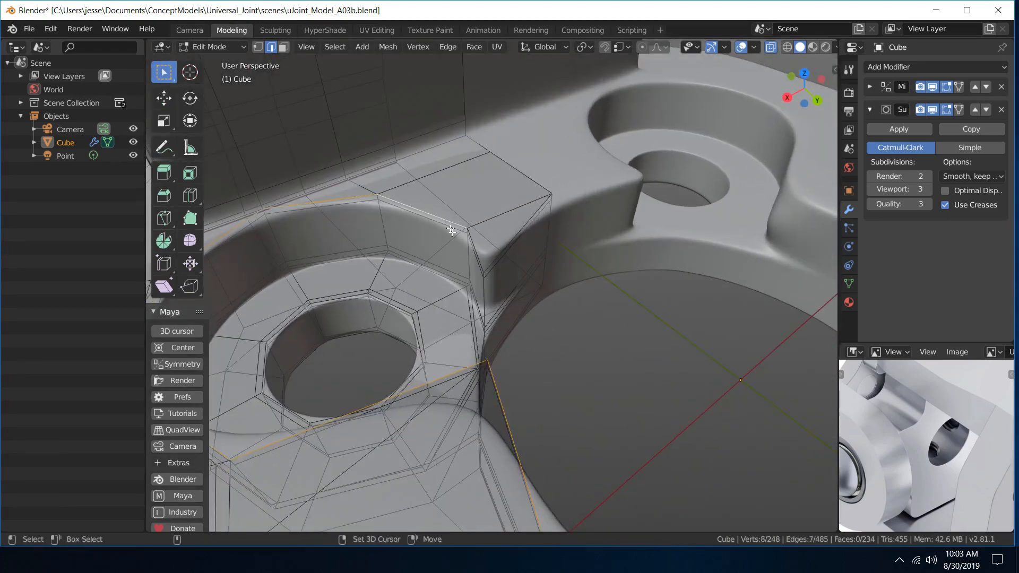
left_click(497, 255, "shift")
left_click_drag(555, 282, 480, 268, "alt")
scroll(488, 297, "up", 3)
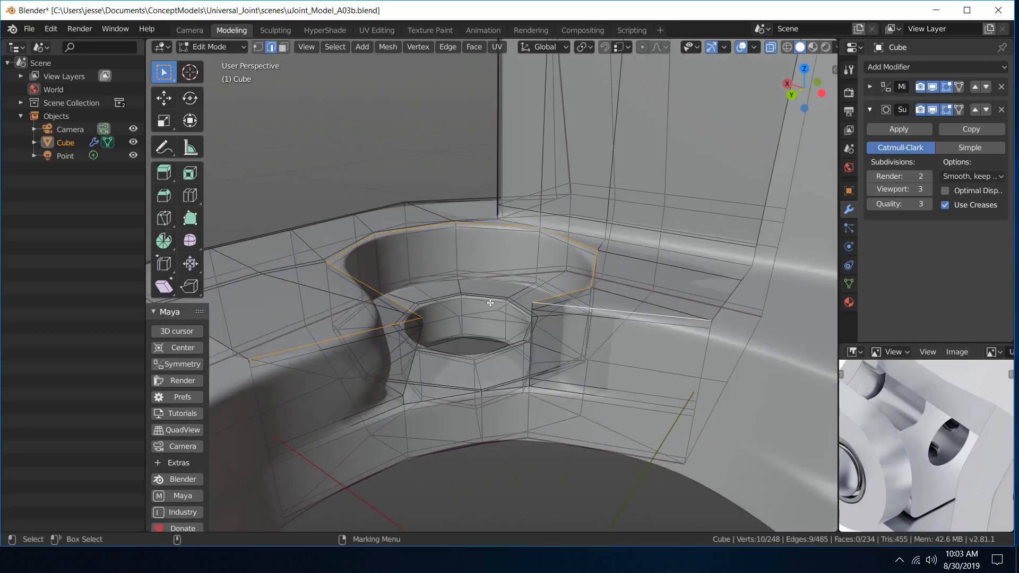
scroll(491, 303, "down", 3)
left_click_drag(549, 343, 577, 385, "alt")
key("shift+e")
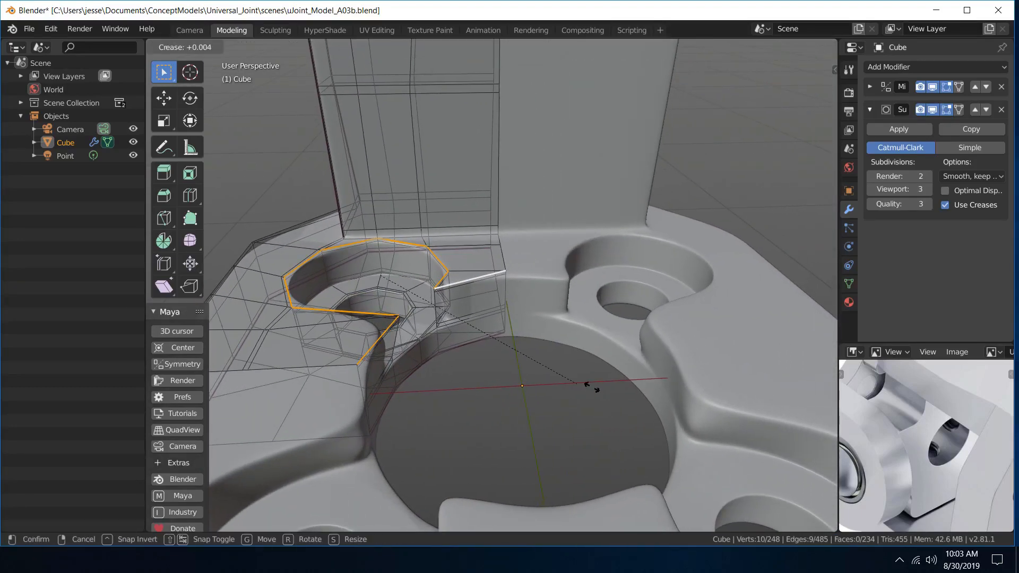
left_click(644, 386)
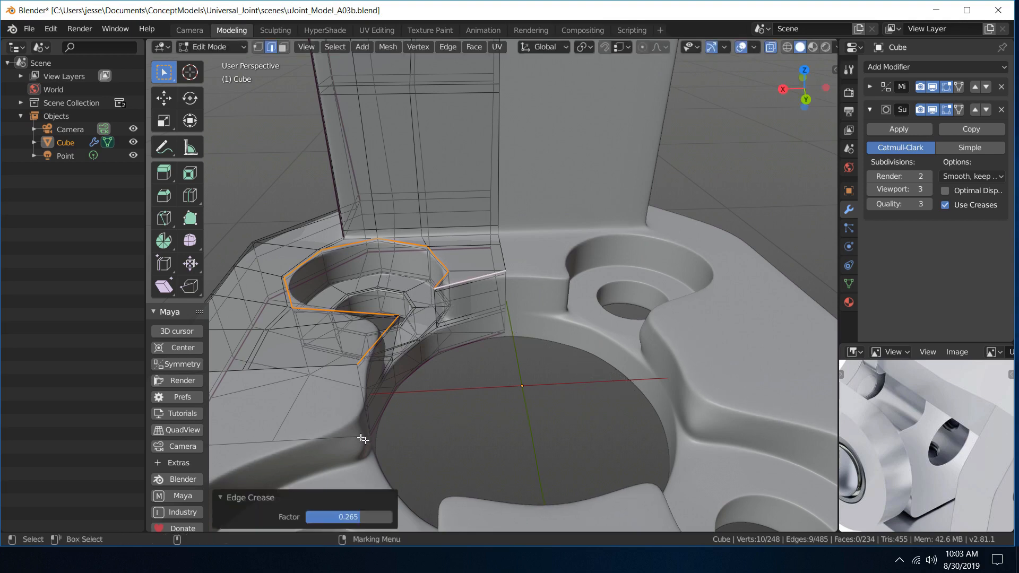
- Set the crease factor of the selected screw recess rim edges to 0.313, switch to vertex mode and clear the selection
mouse_move(349, 517)
left_mouse_down()
mouse_move(371, 517)
mouse_move(358, 517)
left_mouse_up()
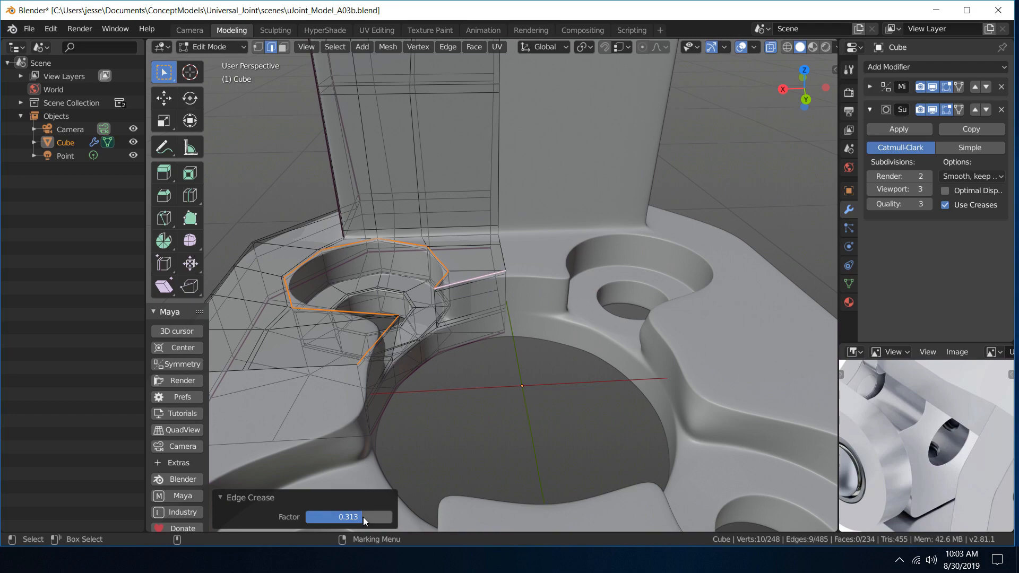
middle_click_drag(543, 355, 470, 391)
right_click_drag(467, 271, 388, 269)
left_click(445, 378)
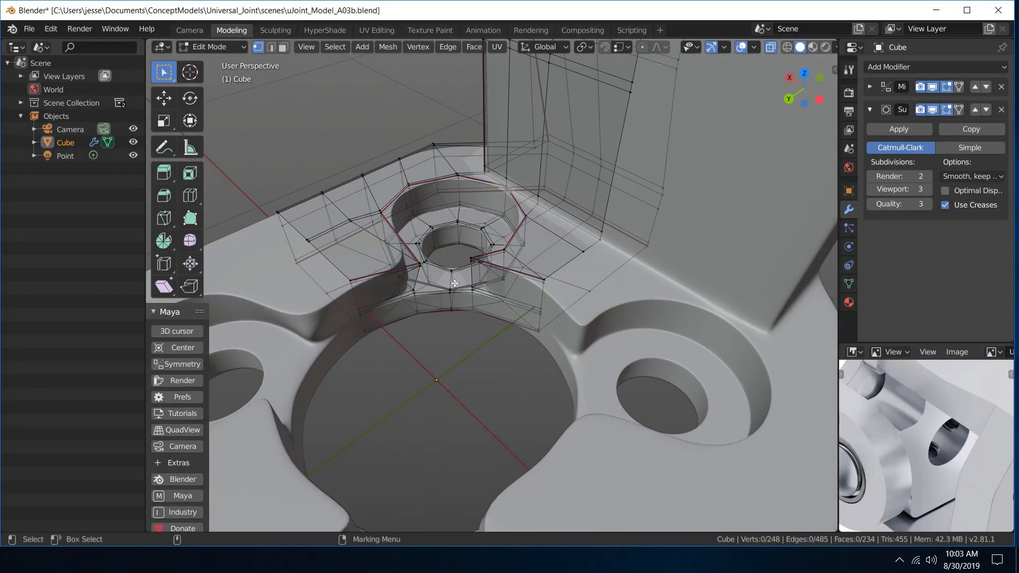
- Examine the smoothed corners between the screw recess and the central opening in object mode and against the mesh cage
right_click_drag(455, 283, 457, 342)
middle_click_drag(456, 342, 373, 329)
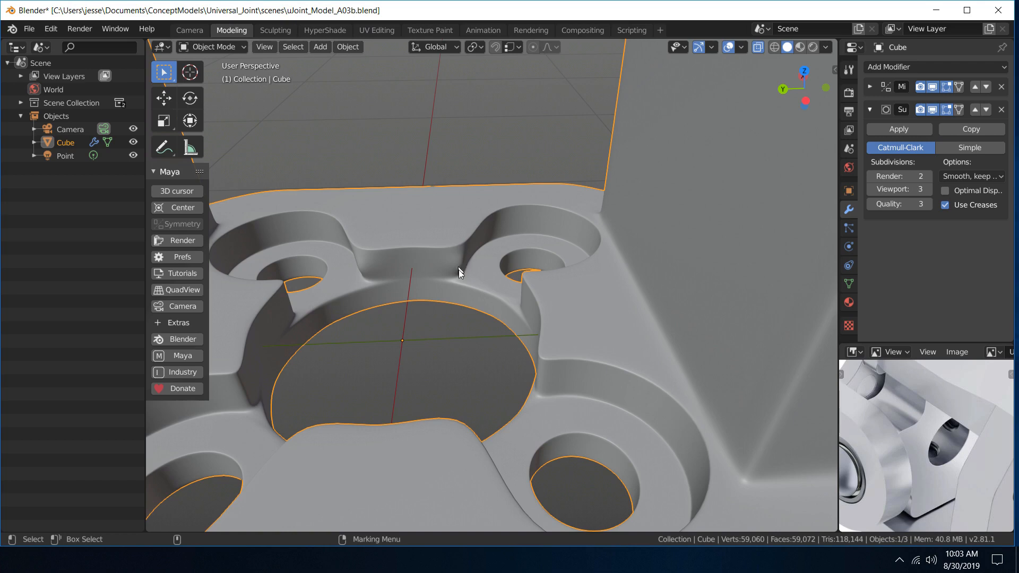
scroll(458, 270, "up", 3)
middle_click_drag(443, 270, 542, 362, "shift")
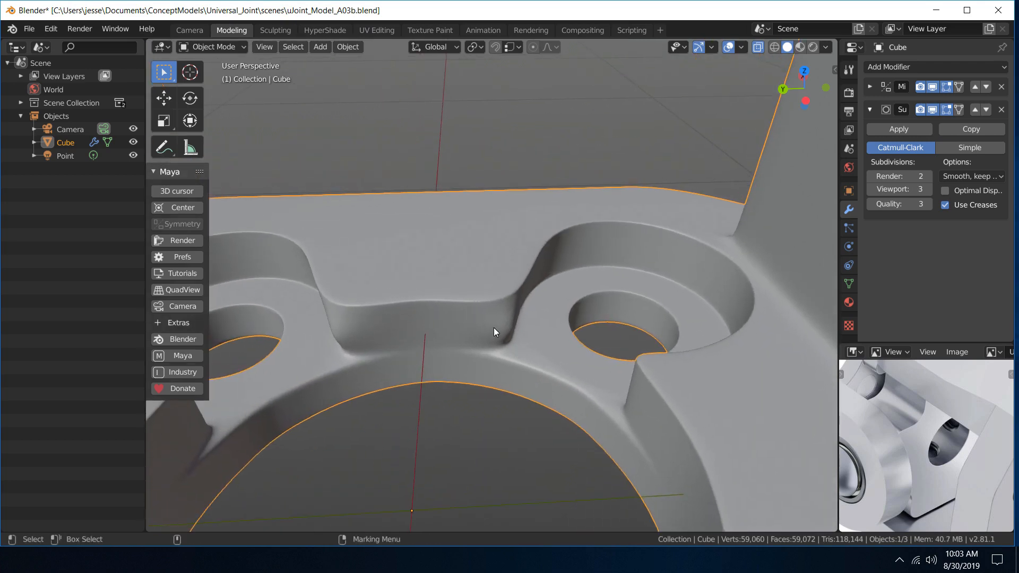
right_click_drag(484, 304, 372, 305)
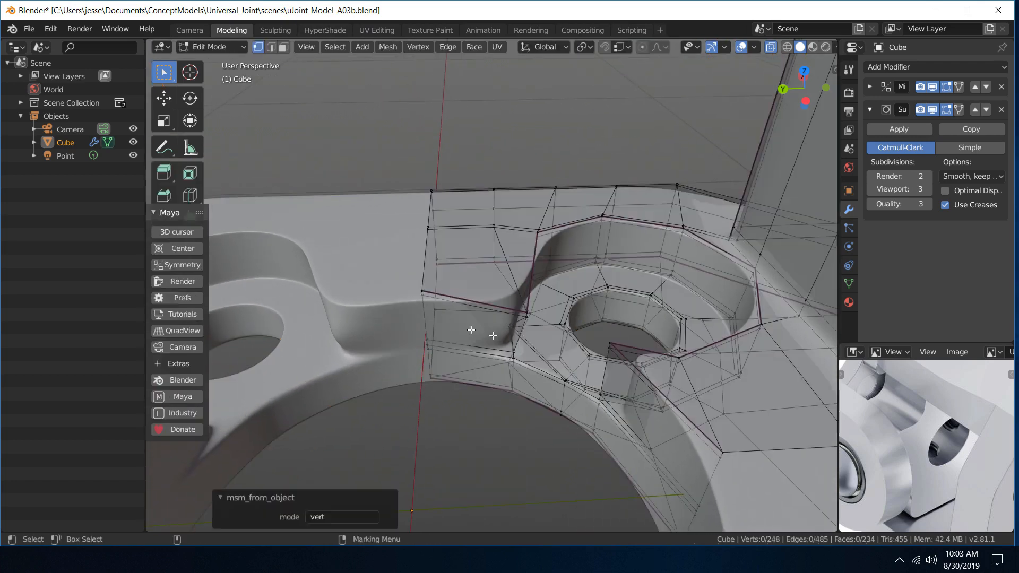
middle_click_drag(493, 301, 523, 345, "shift")
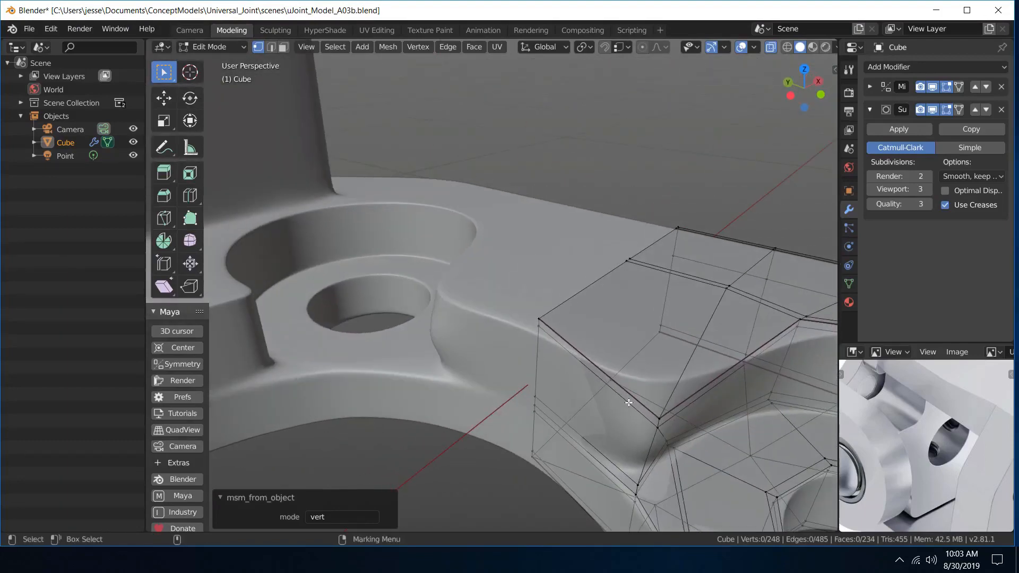
middle_click_drag(630, 405, 364, 202, "shift")
middle_click_drag(519, 308, 450, 339)
scroll(417, 288, "down", 3)
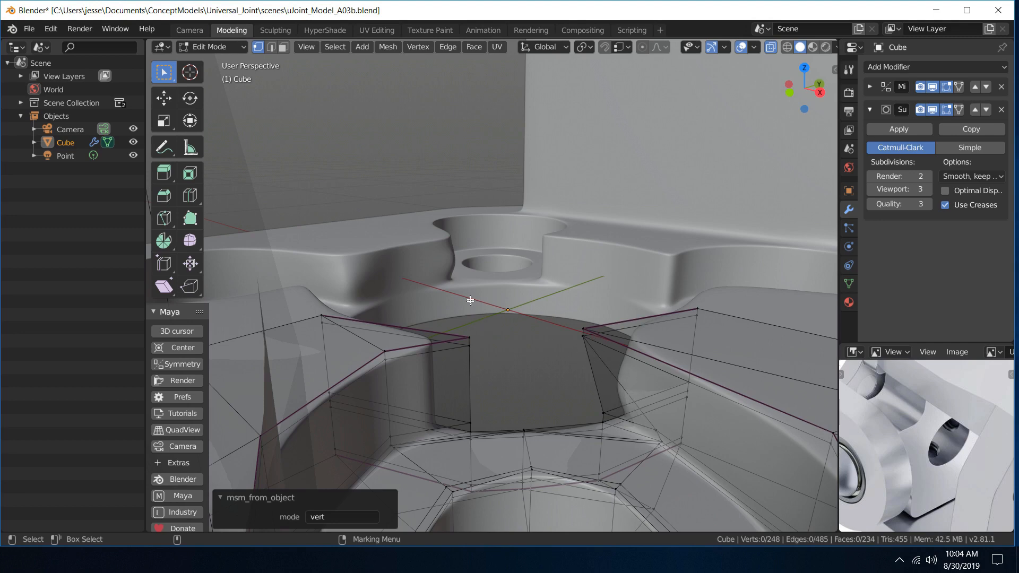
mouse_move(470, 301)
middle_mouse_down()
mouse_move(496, 369)
mouse_move(526, 380)
mouse_move(510, 336)
mouse_move(616, 352)
mouse_move(681, 343)
mouse_move(566, 353)
mouse_move(587, 325)
mouse_move(587, 303)
mouse_move(628, 268)
mouse_move(466, 296)
middle_mouse_up()
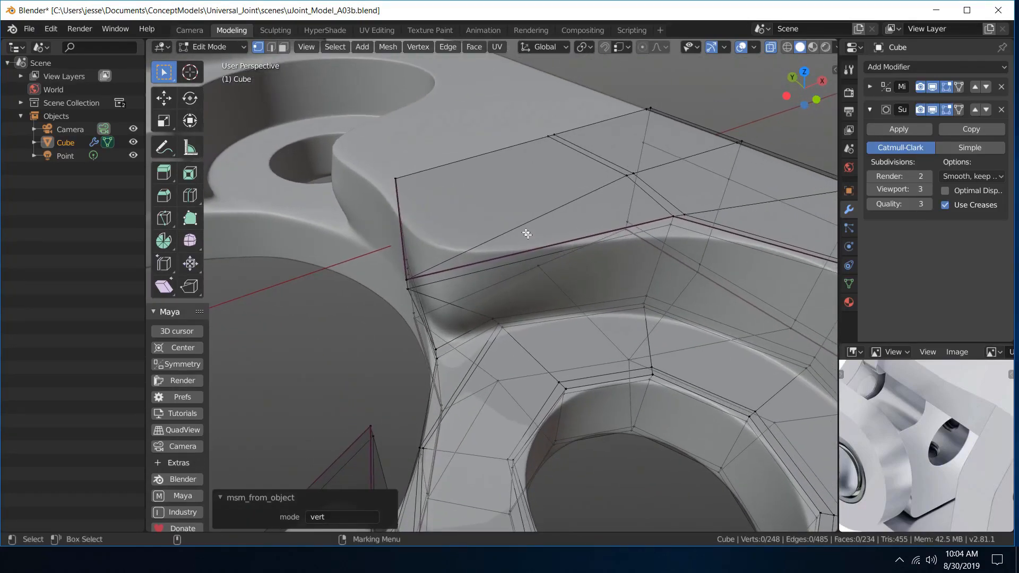
middle_click_drag(526, 234, 550, 222)
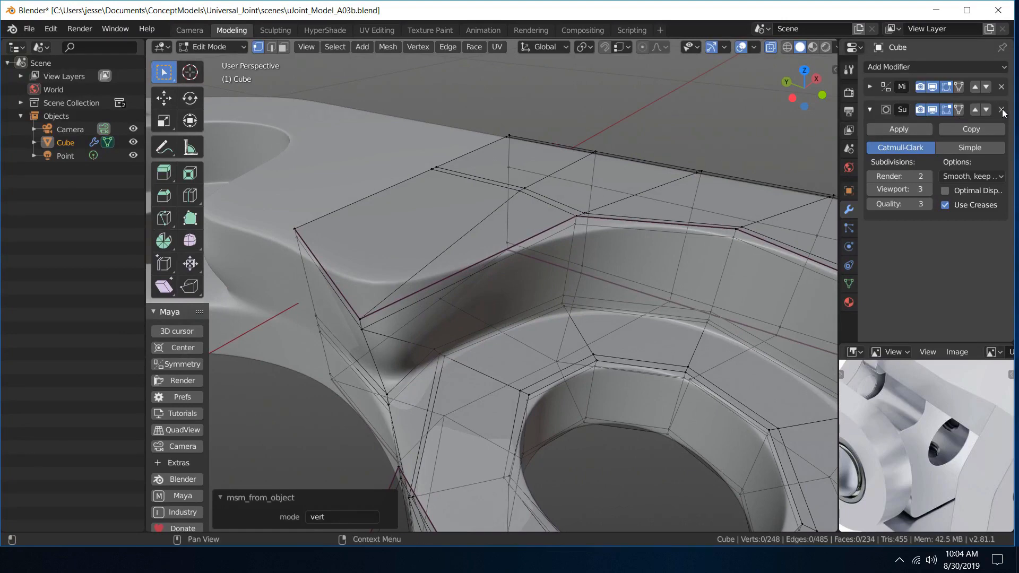
- Remove the Subdivision Surface and Mirror modifiers from the bracket mesh
left_click(1002, 110)
left_click(1002, 87)
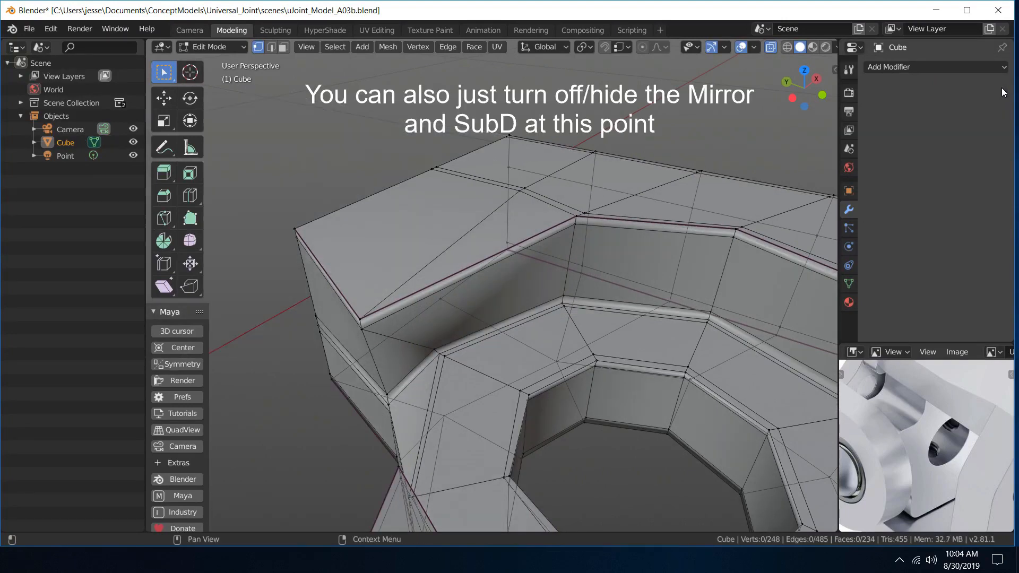
middle_click_drag(576, 200, 455, 153)
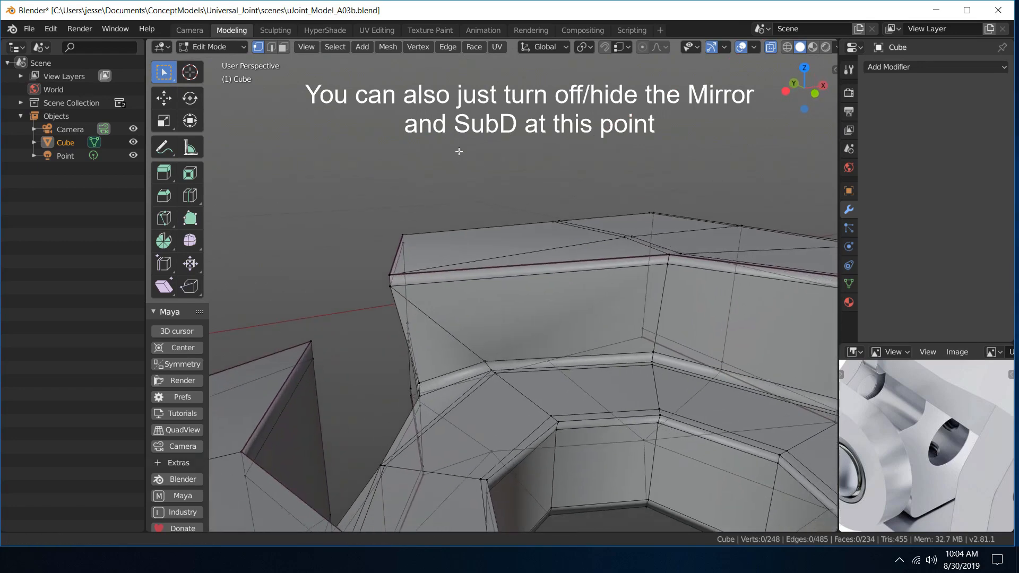
- In face mode, delete the triangular face, the large adjoining wall face and the narrow rim face above them at the recess corner
right_click(493, 304)
left_click(546, 348)
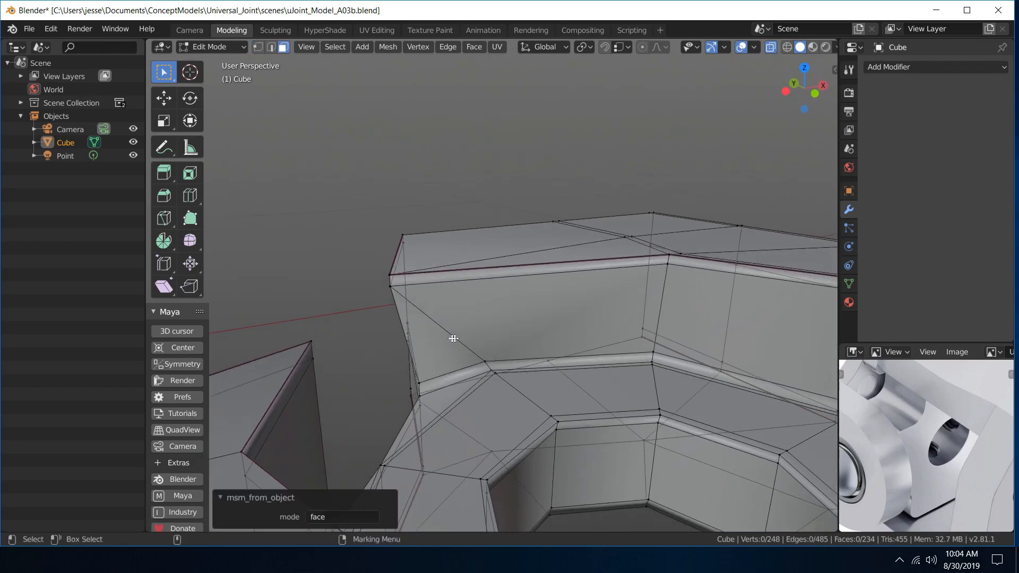
left_click(445, 340)
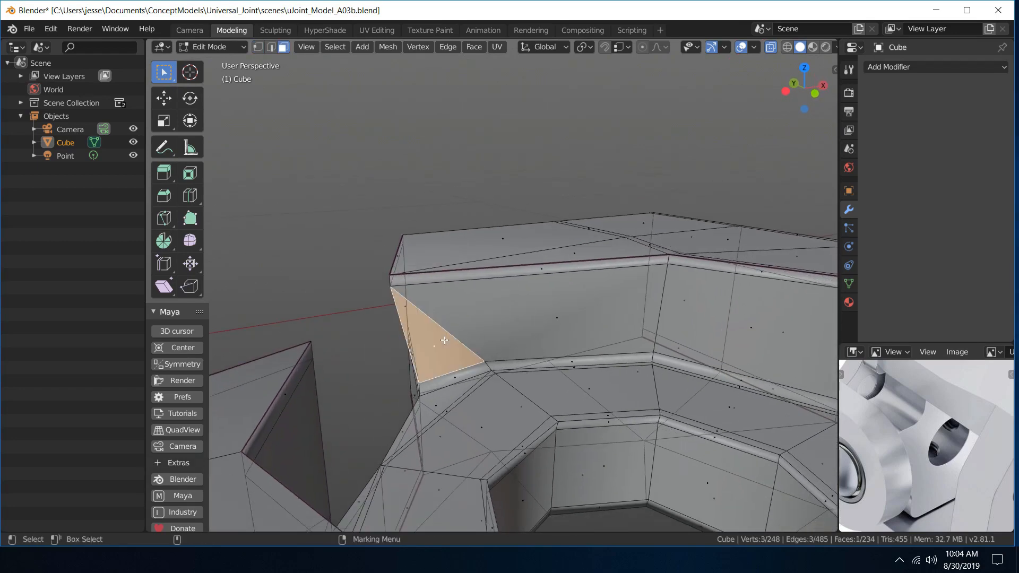
key("Delete")
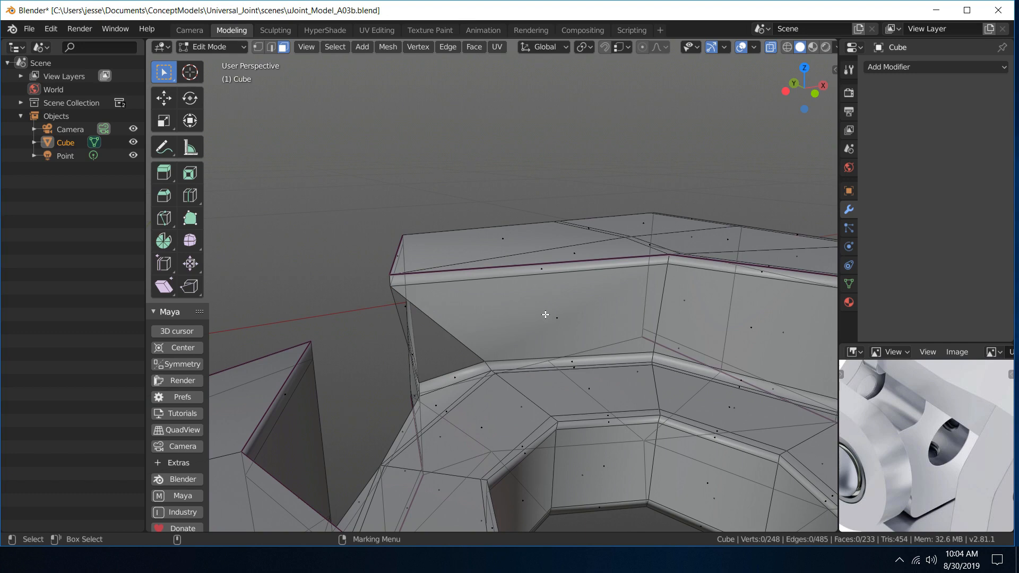
left_click(545, 314)
key("Delete")
left_click(502, 275)
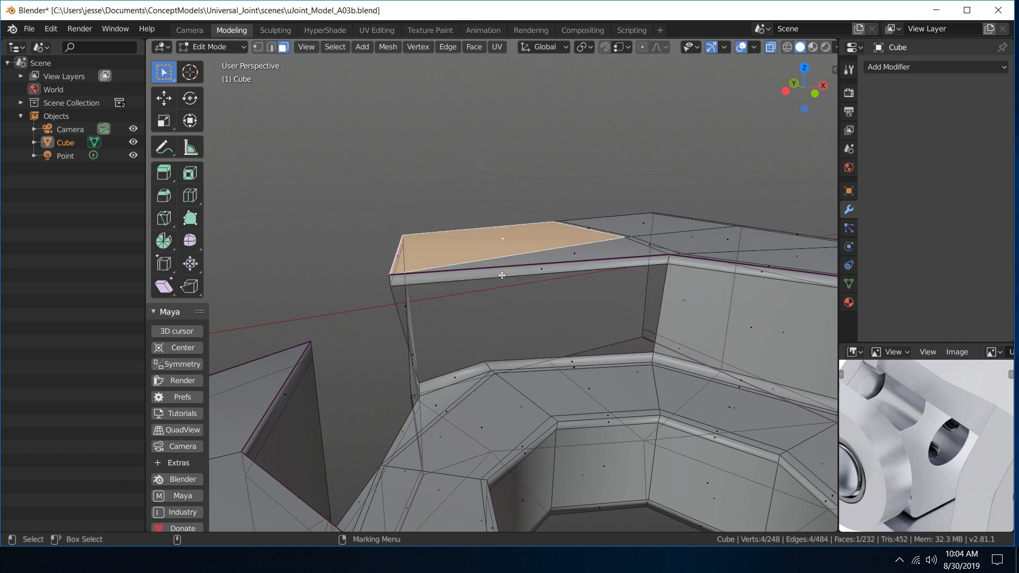
key("Delete")
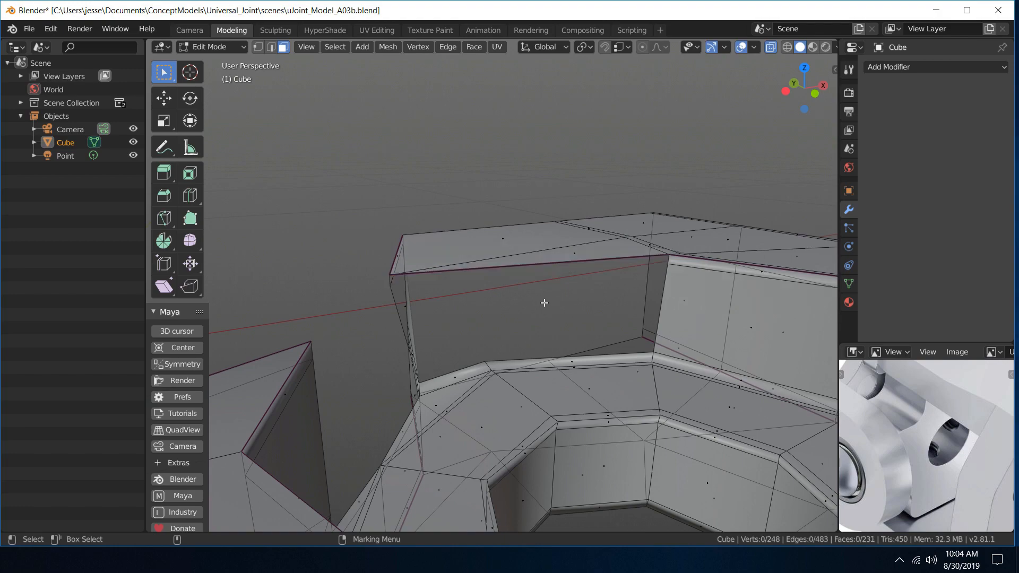
- Add one loop cut across the top face beside the open recess corner, slid toward the corner with a factor of 0.533
middle_click_drag(543, 303, 502, 247)
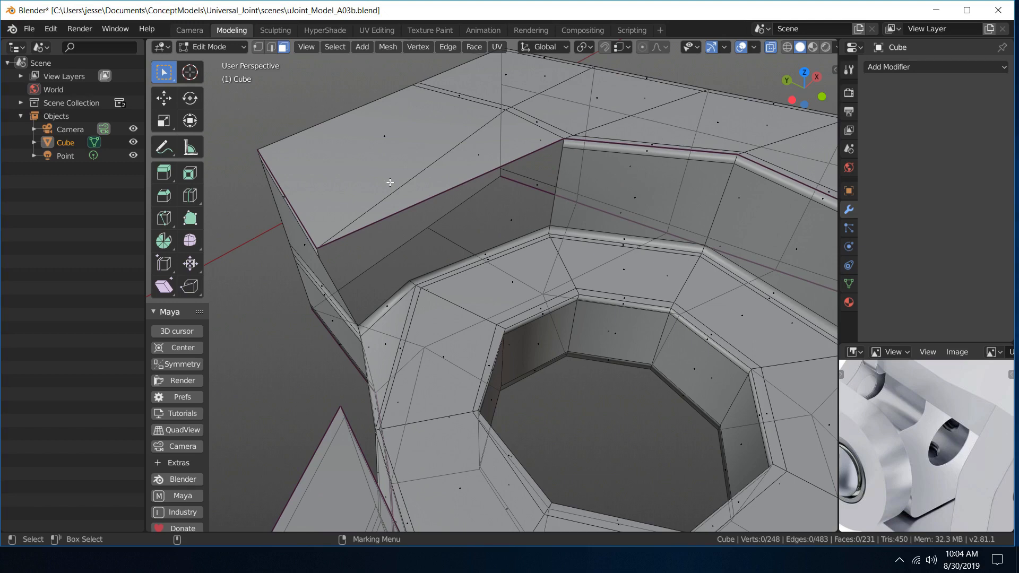
key("ctrl+r")
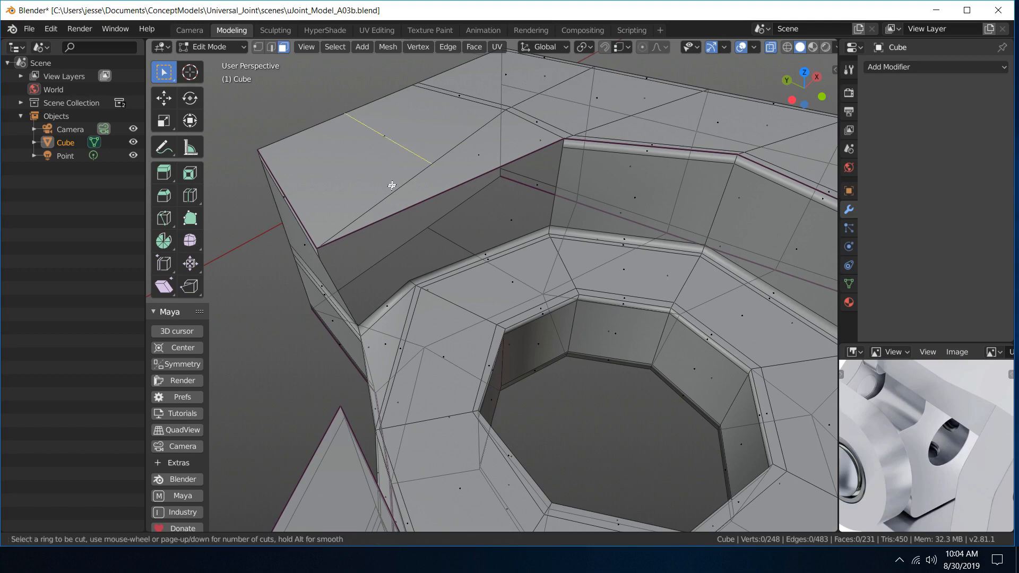
left_click(392, 182)
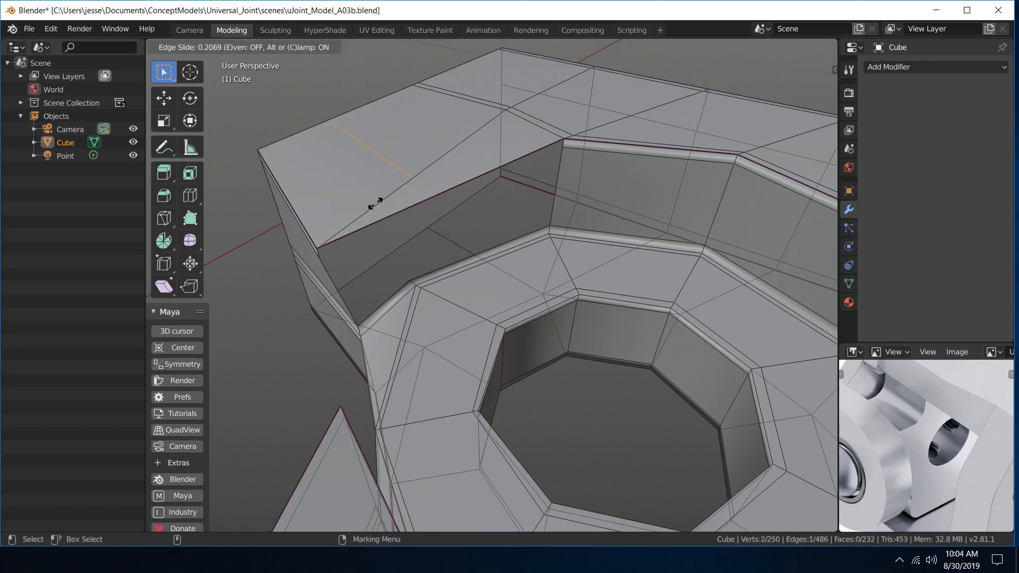
left_click(352, 232)
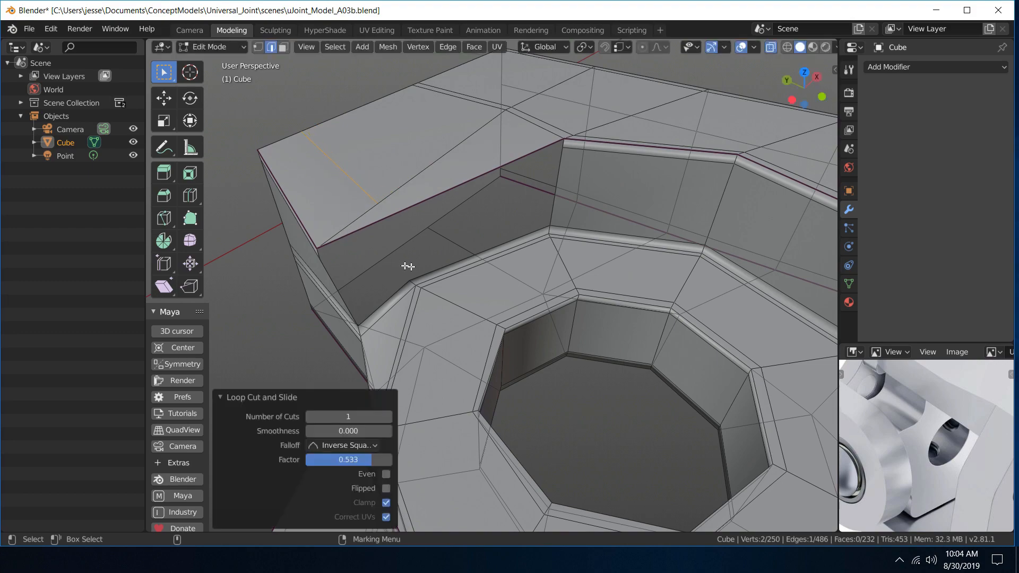
- In face mode, delete the long tapering top face that borders the opened recess wall
middle_click_drag(408, 266, 457, 234)
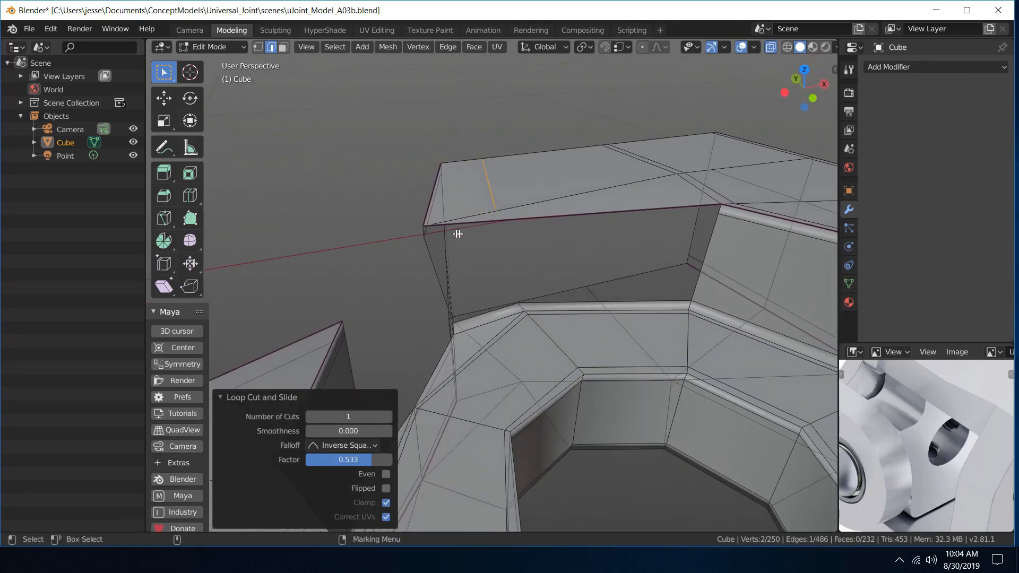
right_click(565, 210)
left_click(629, 250)
left_click(618, 207)
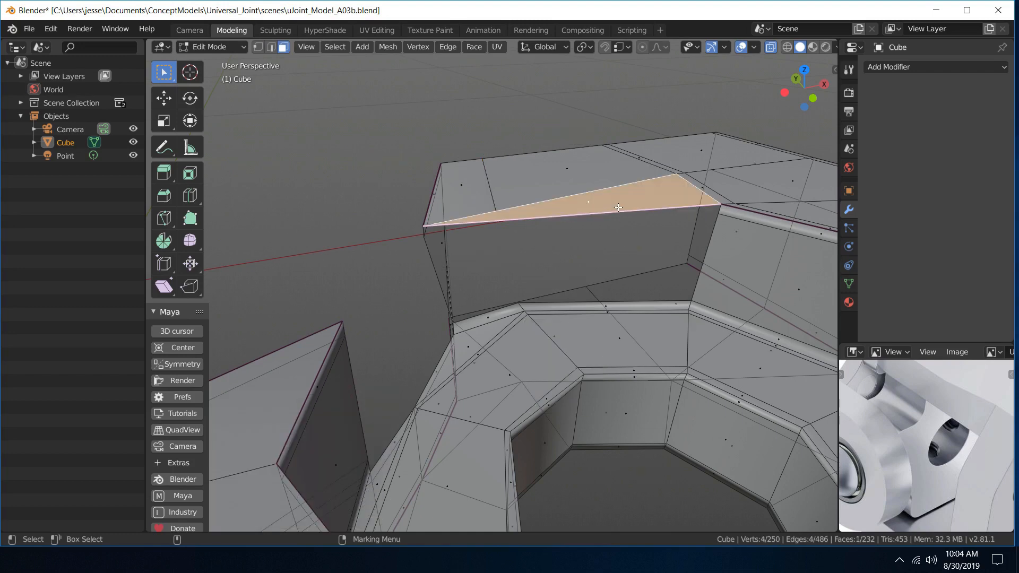
key("Delete")
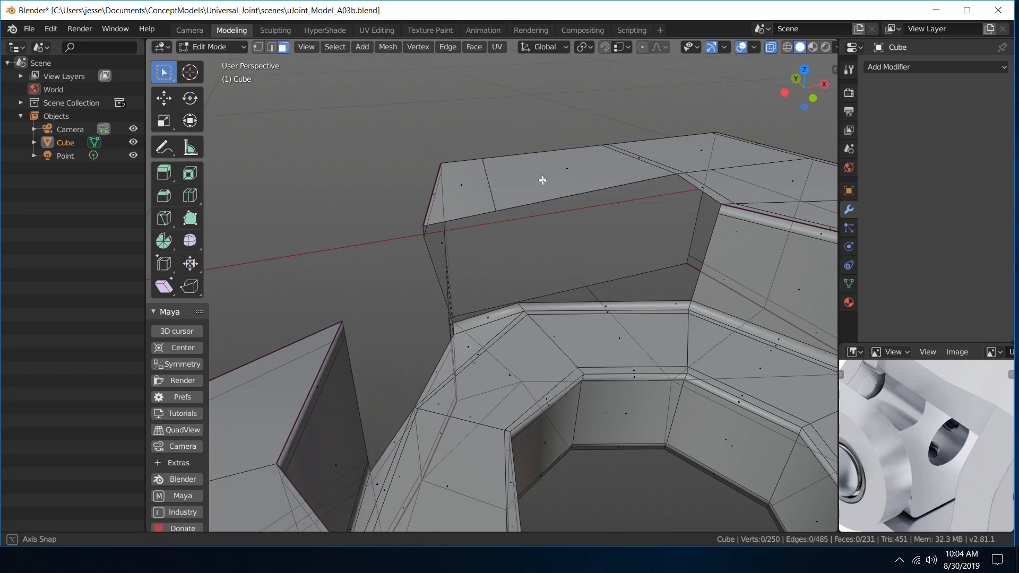
- In edge mode, extrude the open edge at the recess floor and raise it 0.0971 m, plus another 0.000518 m, along Z
middle_click_drag(597, 211, 485, 275)
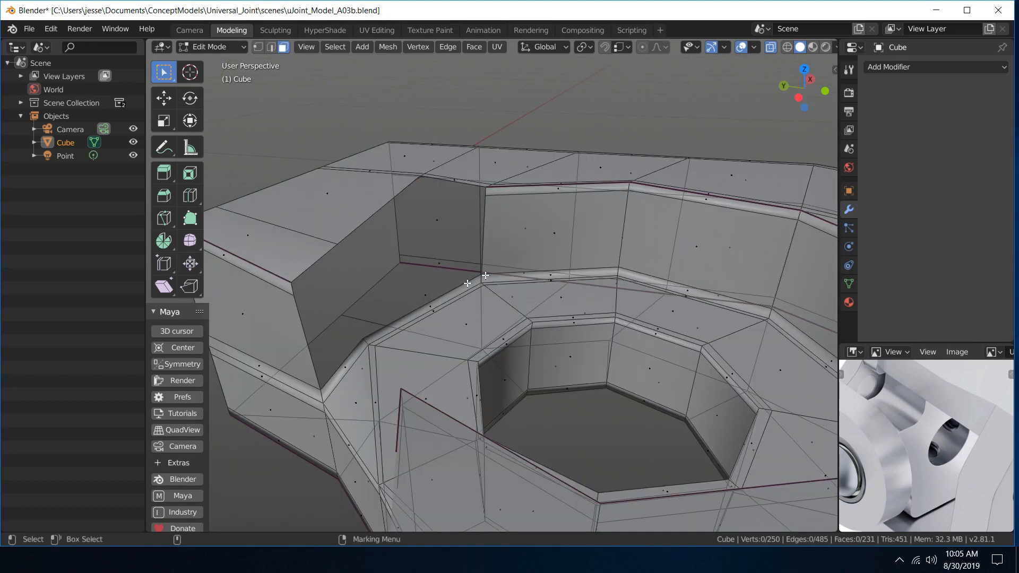
right_click(399, 319)
left_click(406, 249)
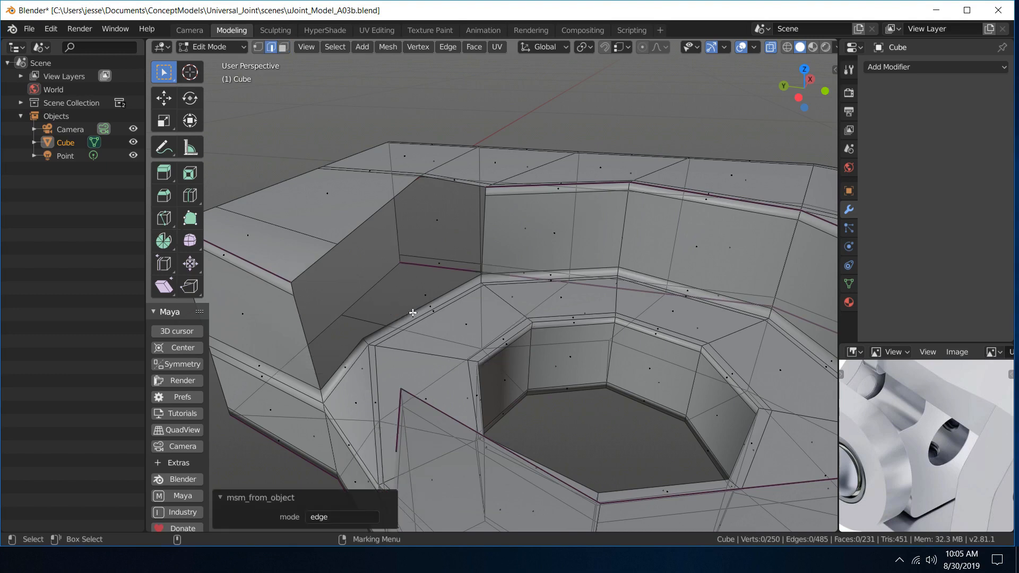
left_click(413, 311)
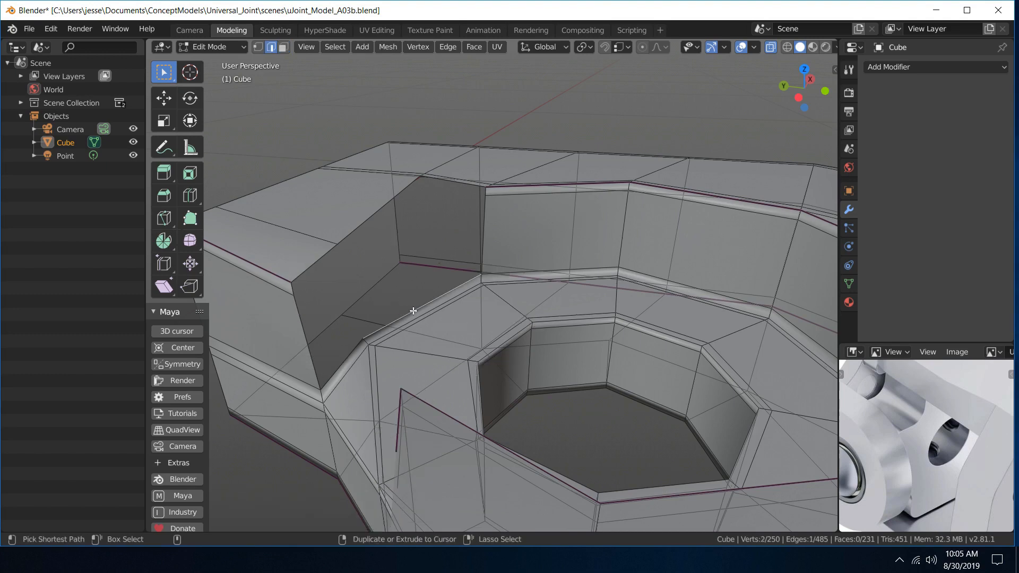
key("e")
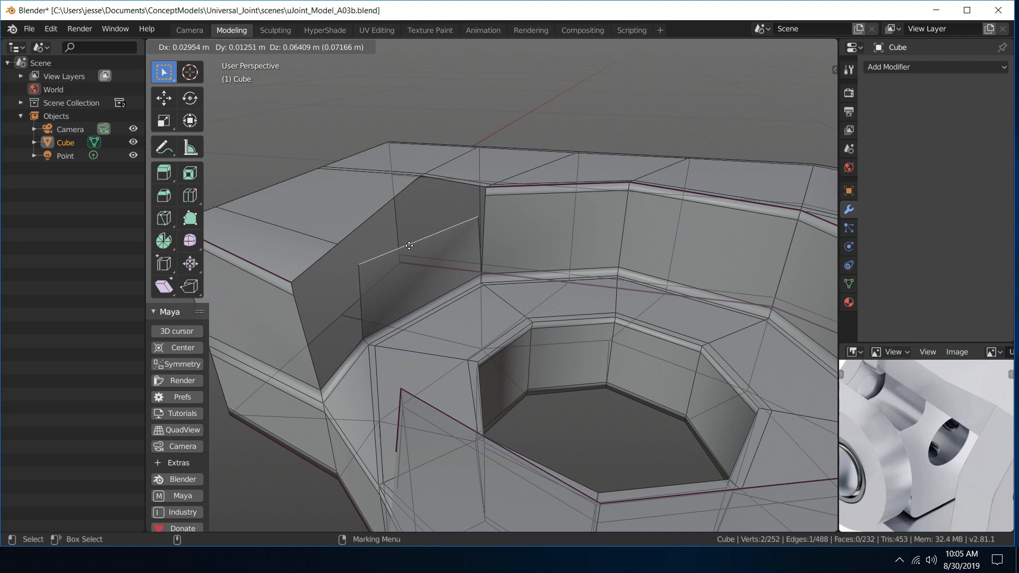
key("Escape")
key("w")
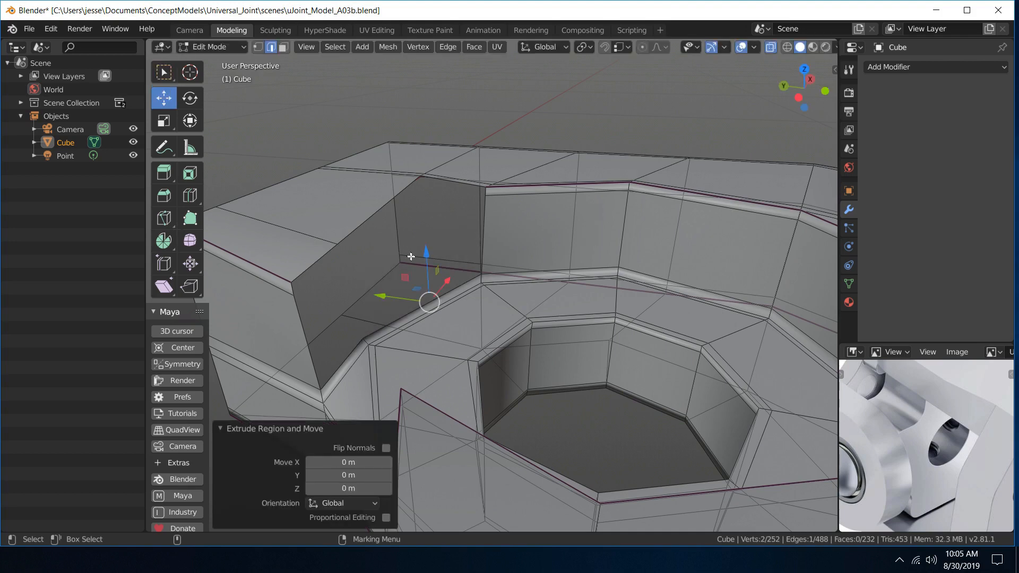
left_click_drag(427, 251, 432, 169)
middle_click_drag(432, 169, 478, 168)
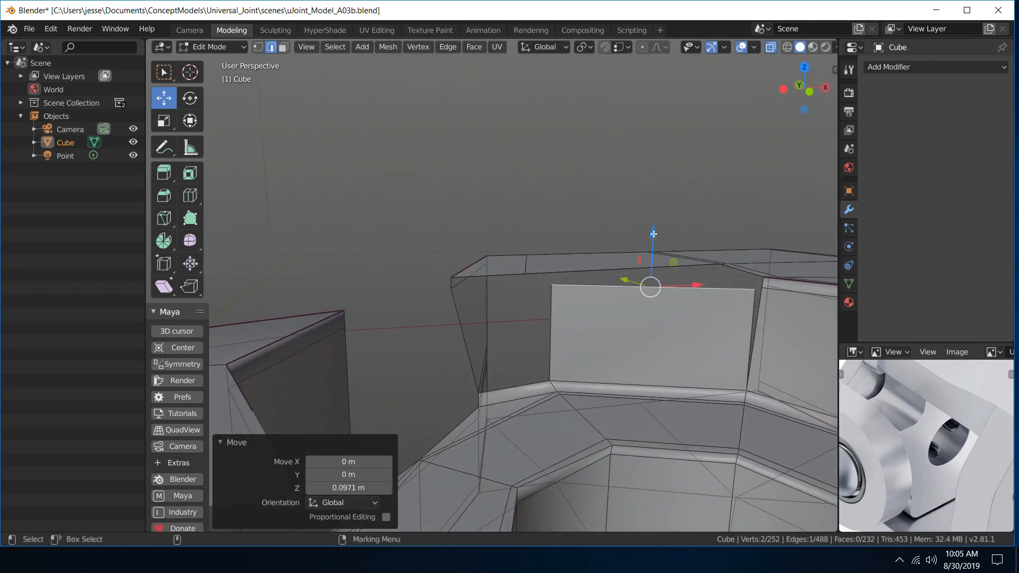
left_click_drag(653, 233, 655, 233)
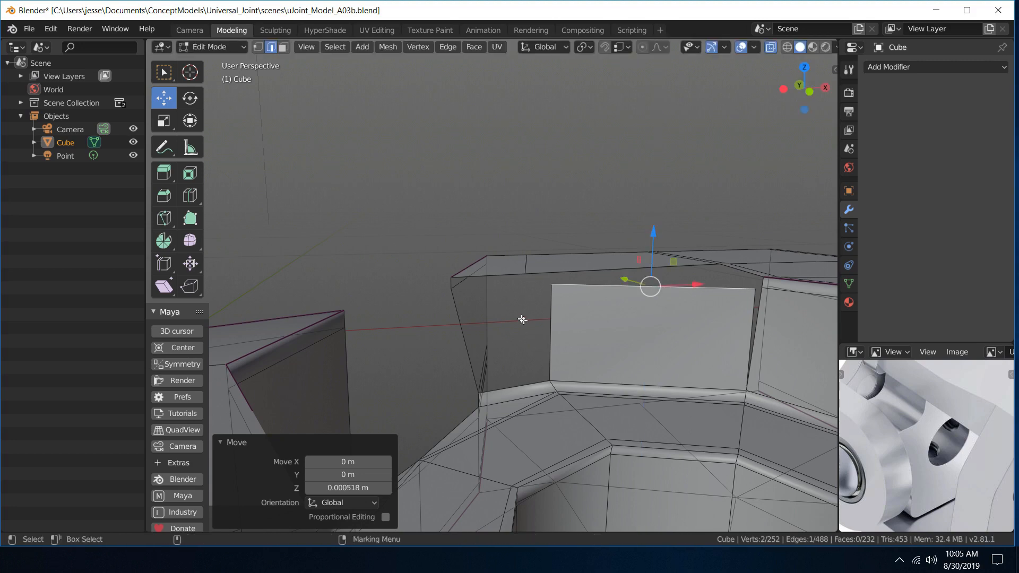
- Extrude the new wall's upper edge again and move it 0.00891 m along Z to form a narrow strip at the rim
middle_click_drag(523, 320, 574, 333)
left_click_drag(540, 265, 554, 281, "alt")
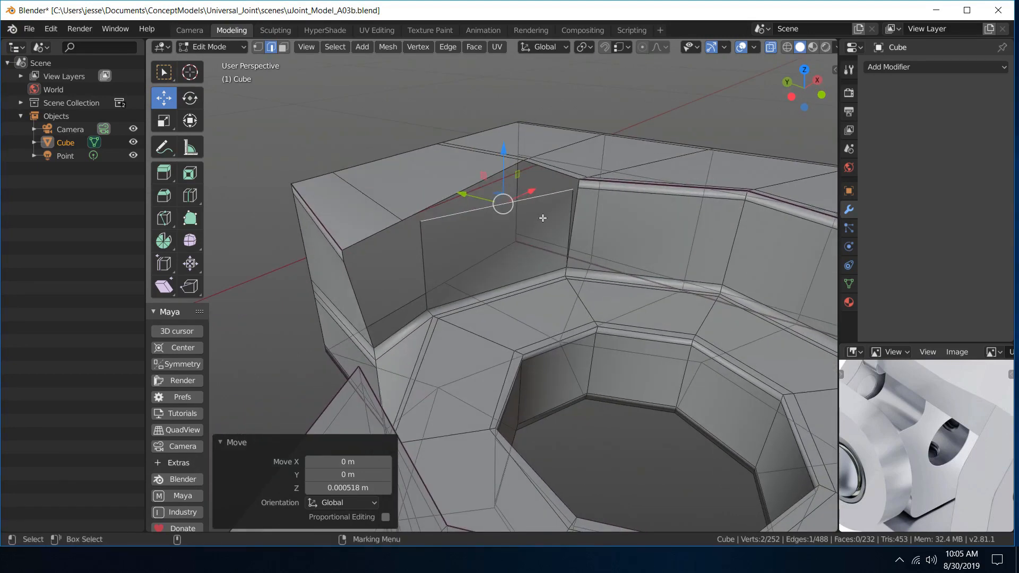
key("ctrl+e")
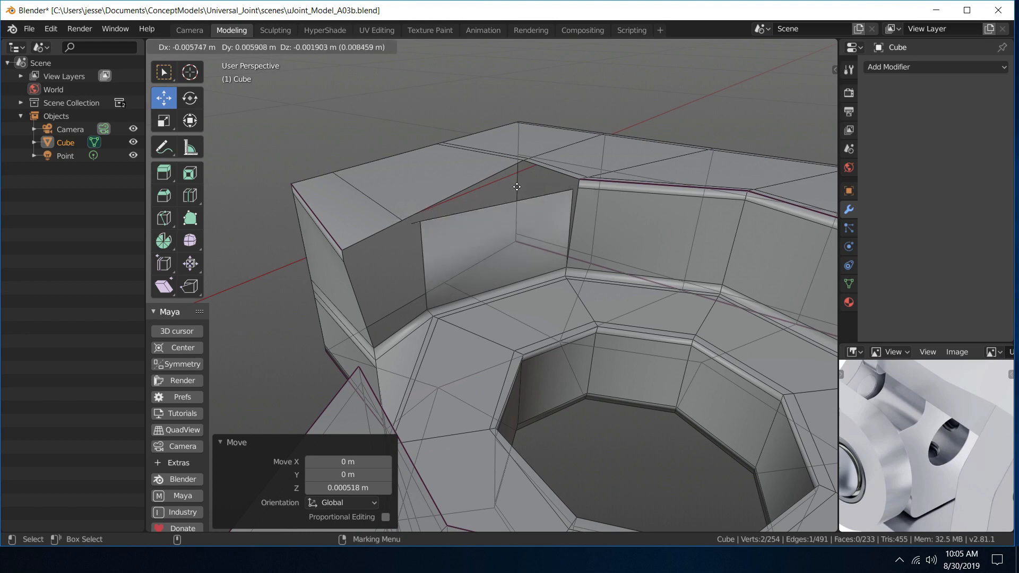
right_click(514, 184)
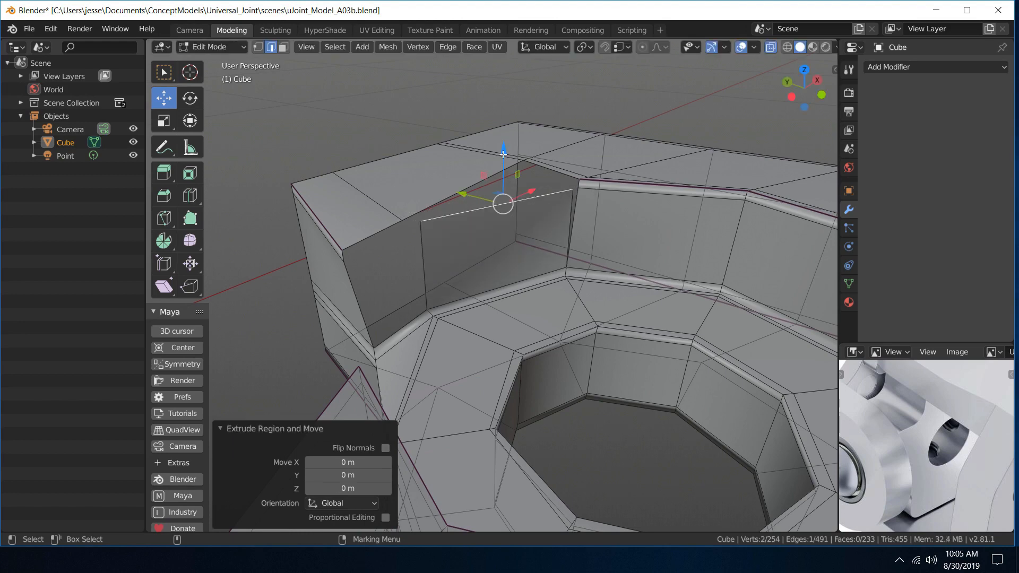
left_click_drag(503, 154, 504, 146)
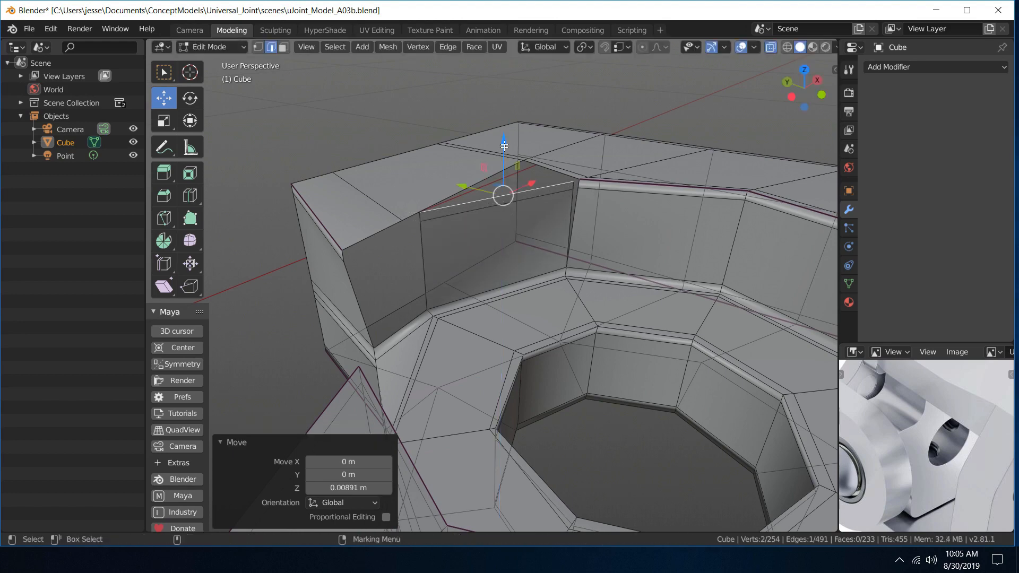
- In edge mode, fill a narrow rim face between the new strip's open end edge and the short upper edge of the outer side wall
middle_click_drag(504, 145, 542, 175)
middle_click_drag(381, 217, 655, 173, "alt")
left_click_drag(655, 173, 502, 152, "alt")
left_click(454, 291)
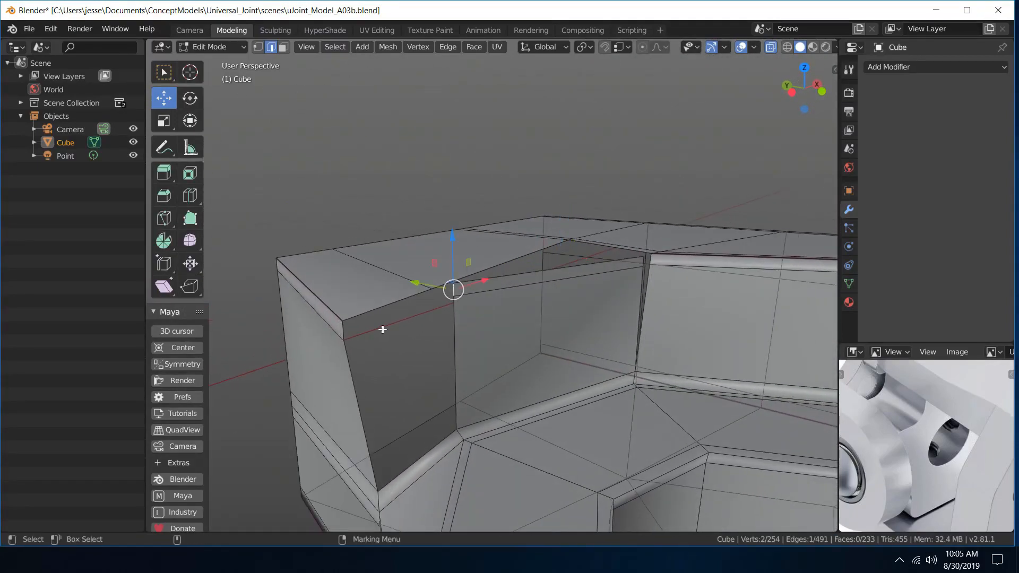
key("Tab")
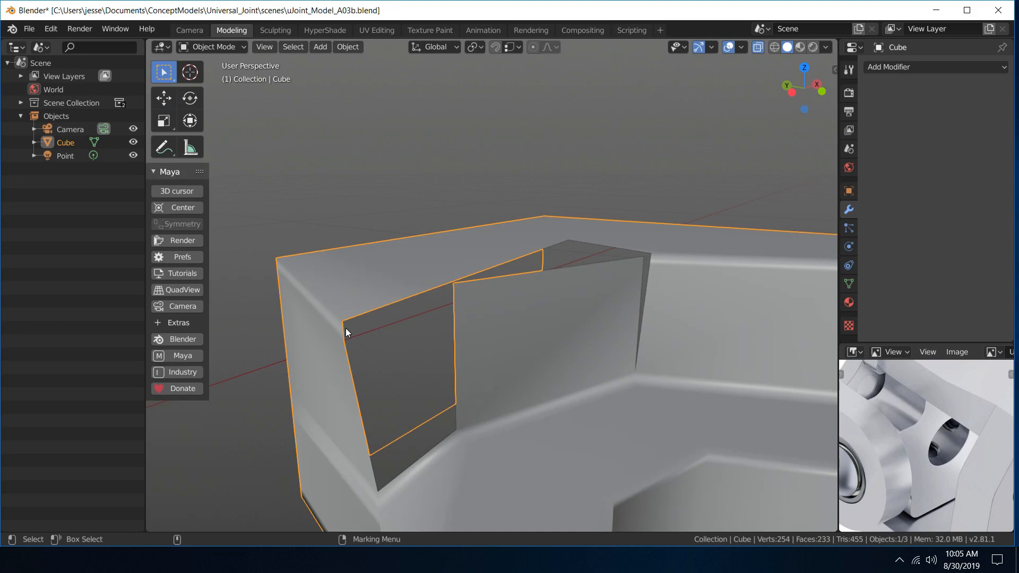
right_click(393, 323)
left_click(386, 259)
key("w")
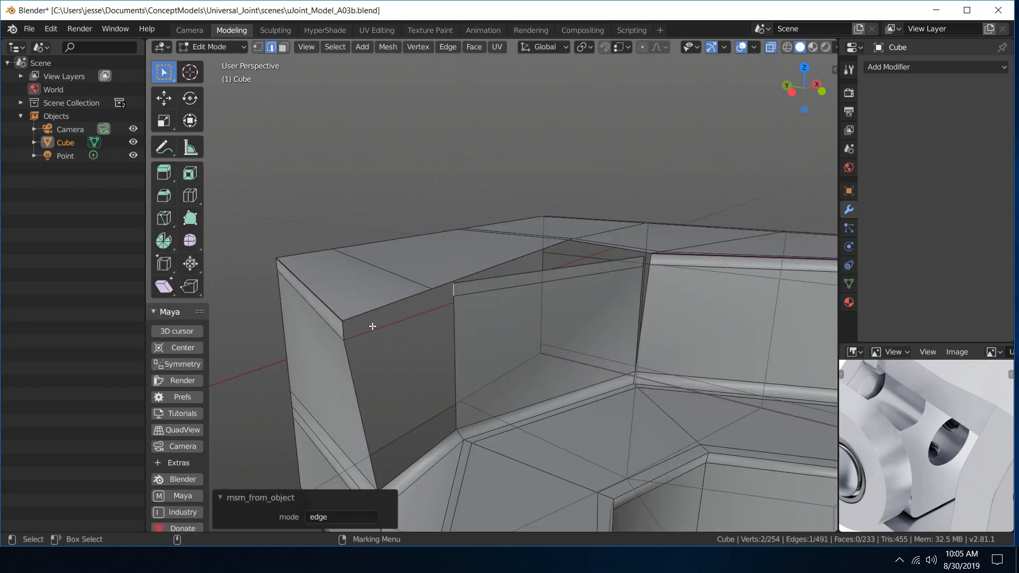
left_click(345, 329, "shift")
key("f")
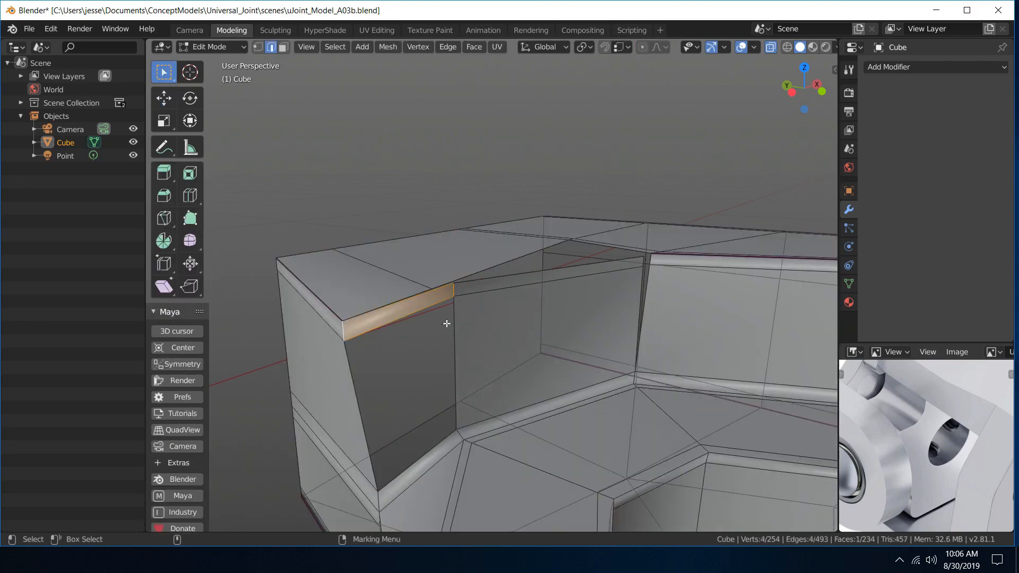
- In vertex mode, merge the loose top-face vertex at last onto the upper corner vertex of the new rim strip
middle_click_drag(524, 270, 466, 264)
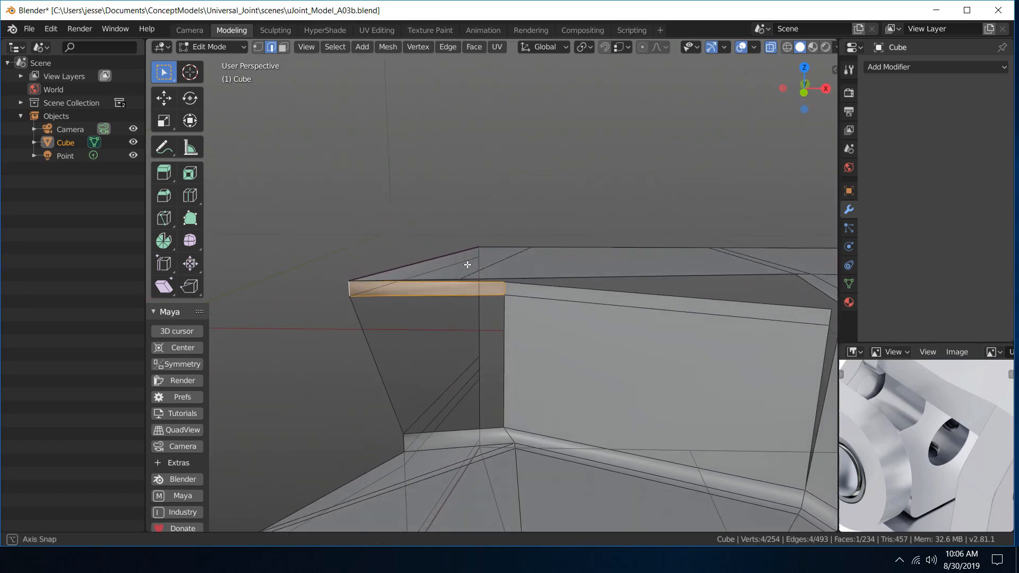
right_click(497, 258)
left_click(403, 256)
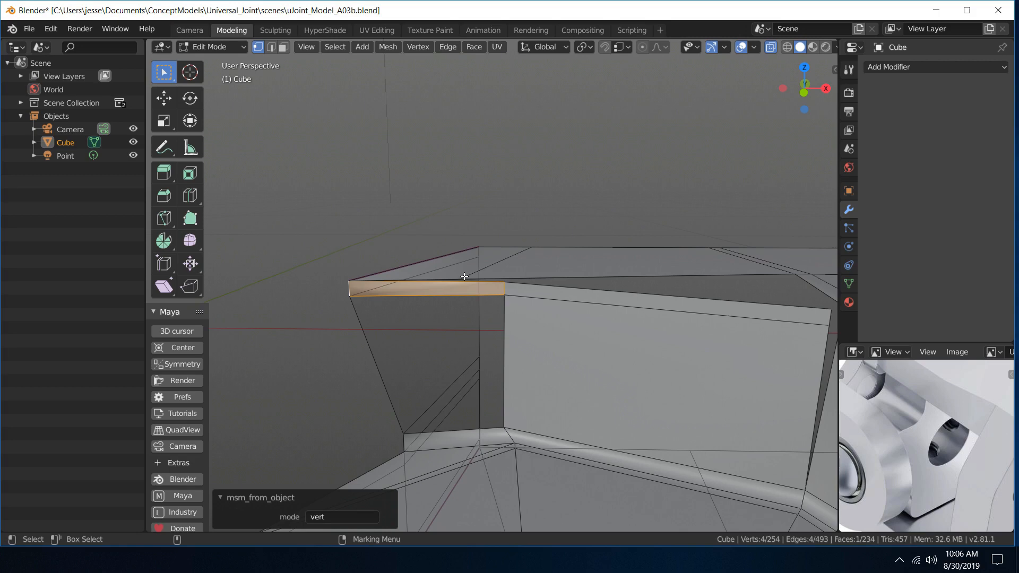
left_click(464, 276)
left_click(505, 285, "shift")
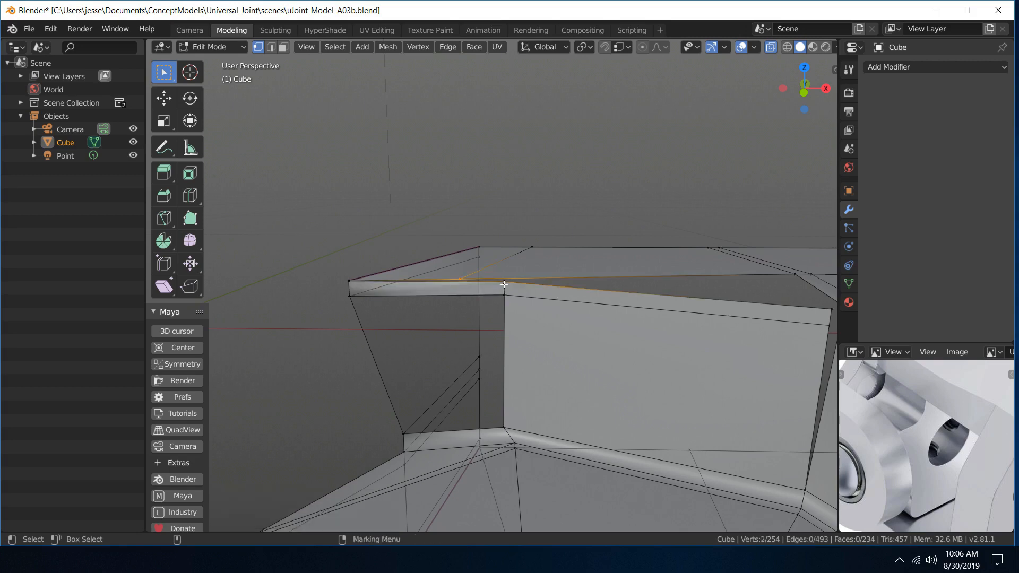
key("m")
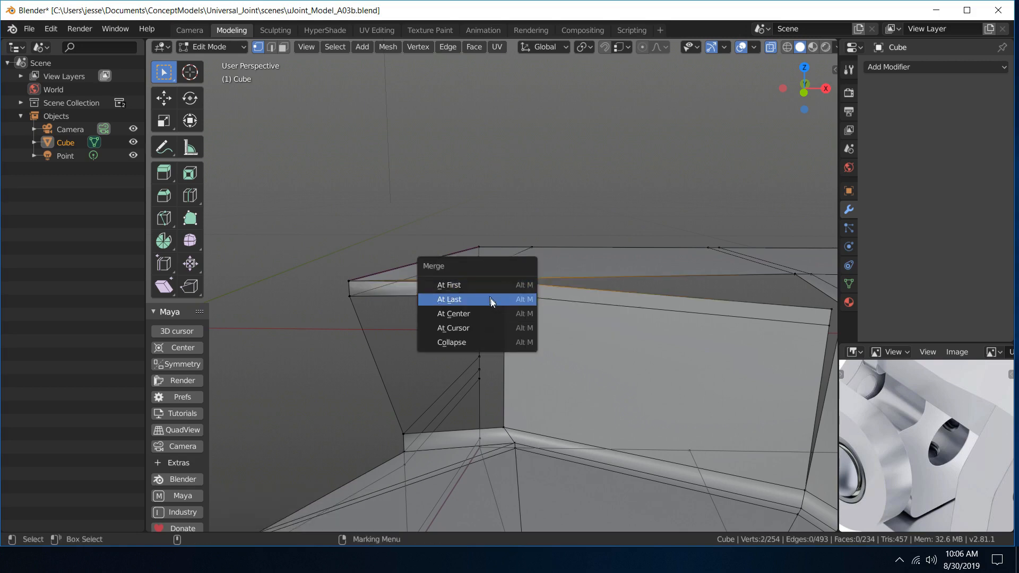
left_click(488, 299)
- In edge mode, fill the large open wall face beneath the narrow rim face at the outer end of the recess
middle_click_drag(556, 213, 528, 156)
right_click_drag(491, 269, 431, 242)
left_click(371, 238)
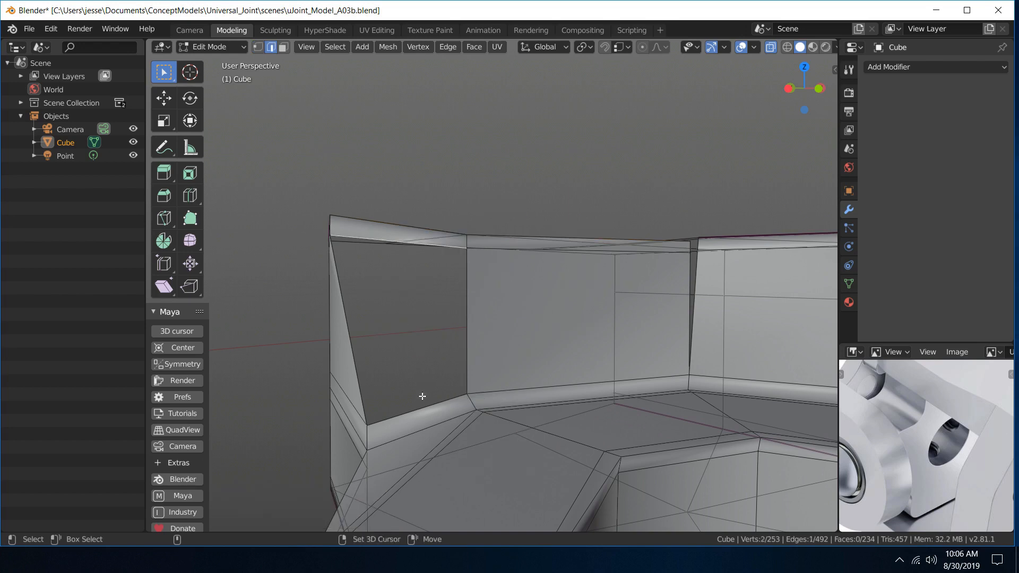
key("f")
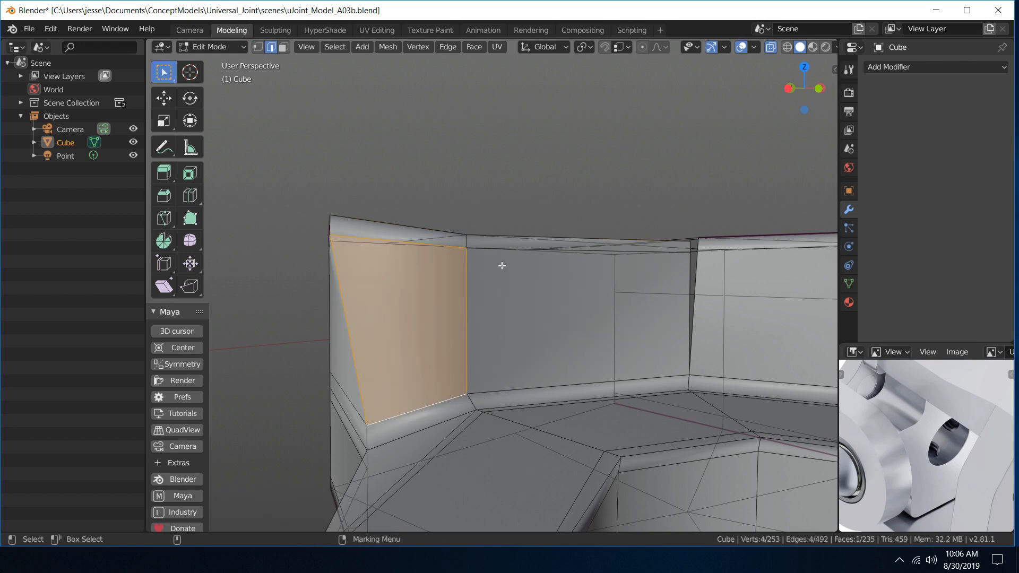
middle_click_drag(502, 266, 490, 313)
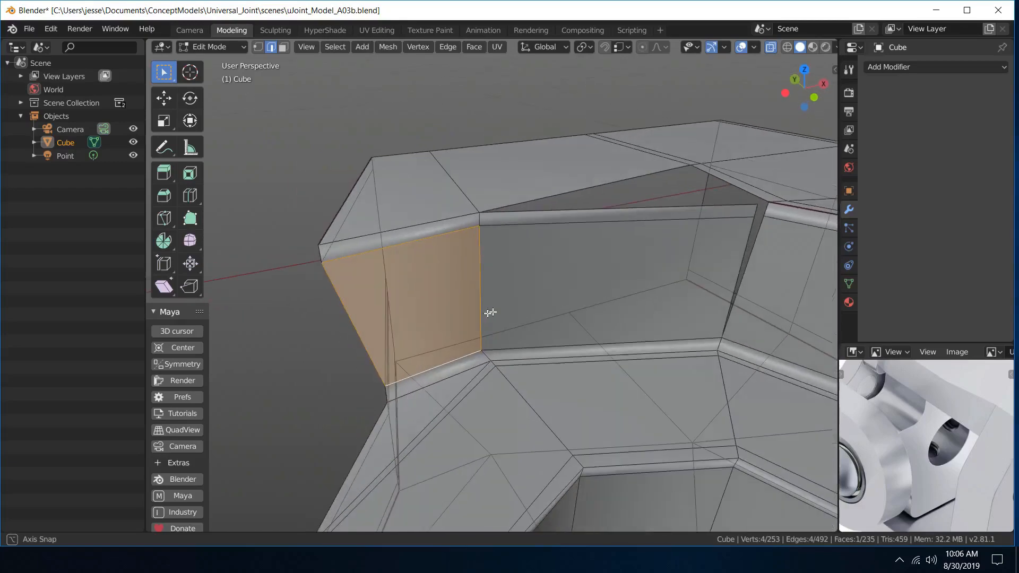
- In vertex mode, merge the rim strip's two far end vertices at last onto the matching corner vertices of the neighbouring recess wall
middle_click_drag(586, 258, 381, 270, "alt")
right_click(469, 255)
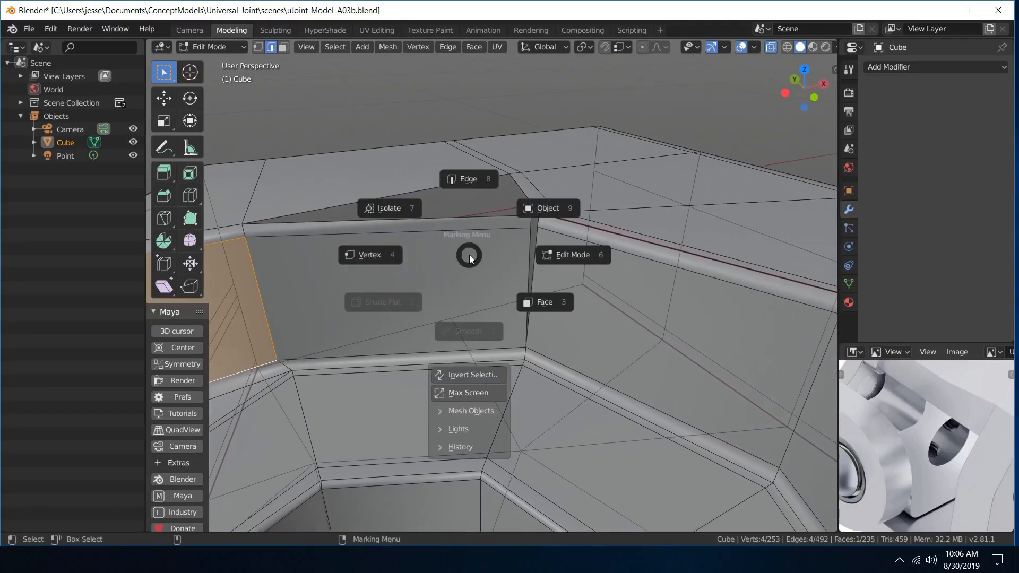
left_click(403, 250)
left_click(529, 229)
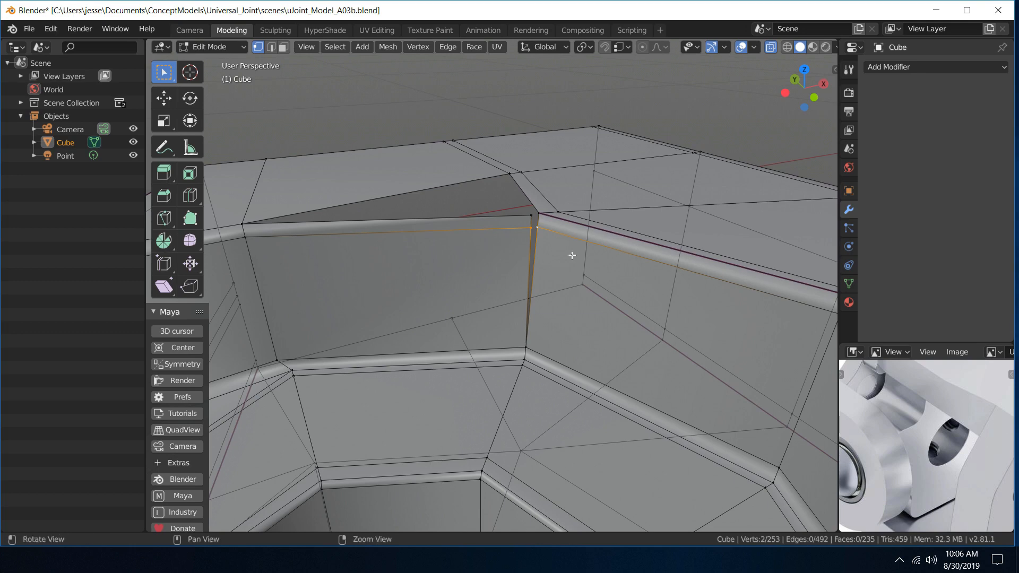
key("m")
left_click(571, 254)
left_click(532, 214)
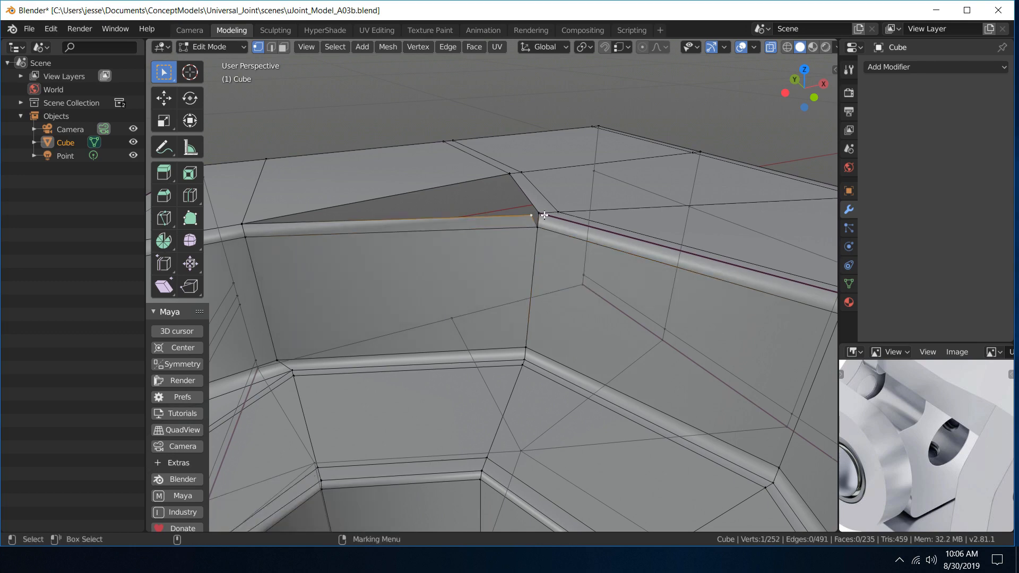
left_click(540, 214, "shift")
key("m")
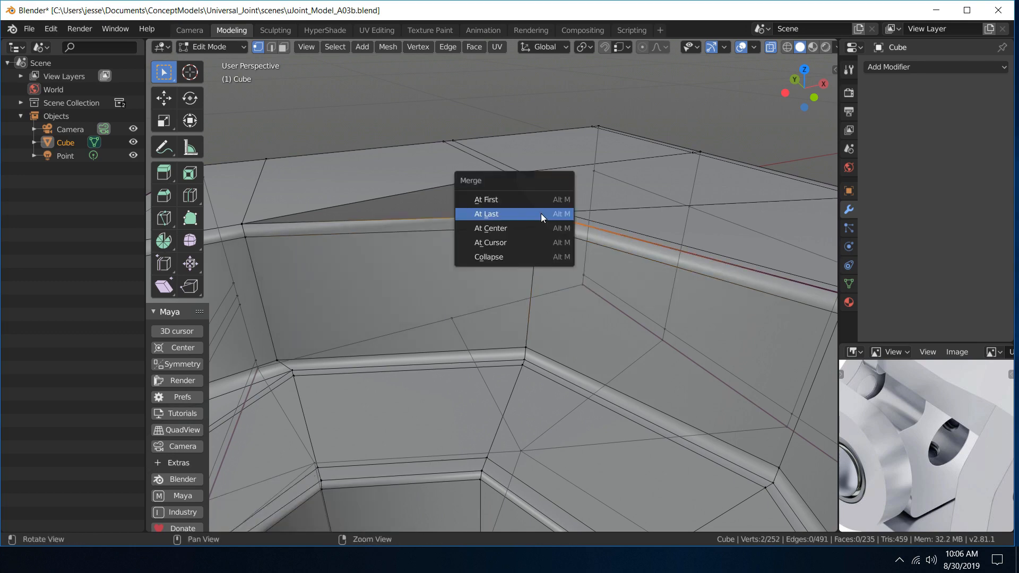
left_click(541, 214)
- In edge mode, fill the triangular gap in the top face between the rim strip and the surrounding top edges
middle_click_drag(505, 193, 471, 197)
right_click_drag(460, 218, 475, 154)
left_click(479, 218)
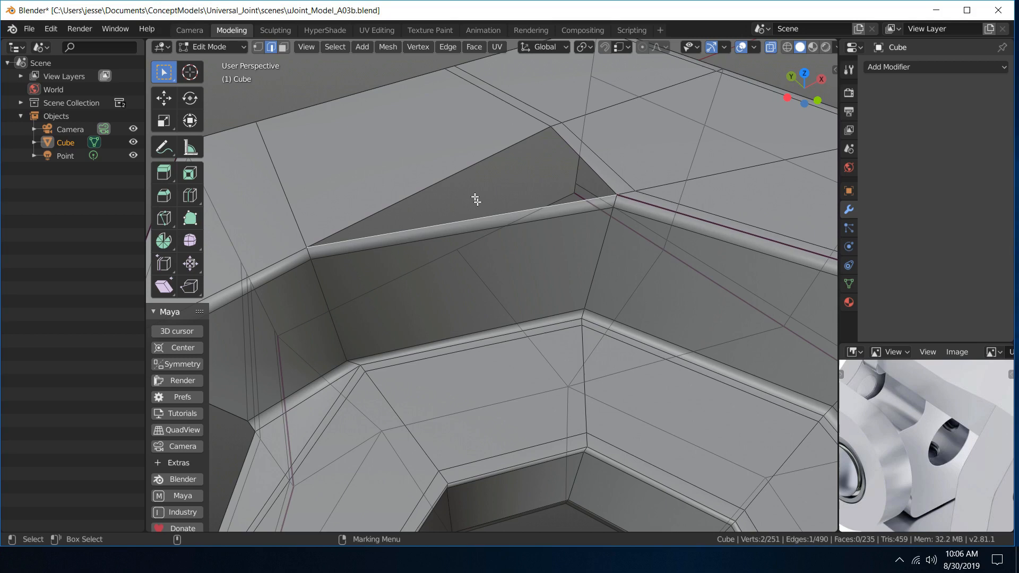
left_click(465, 171, "shift")
key("f")
middle_click_drag(466, 169, 467, 170)
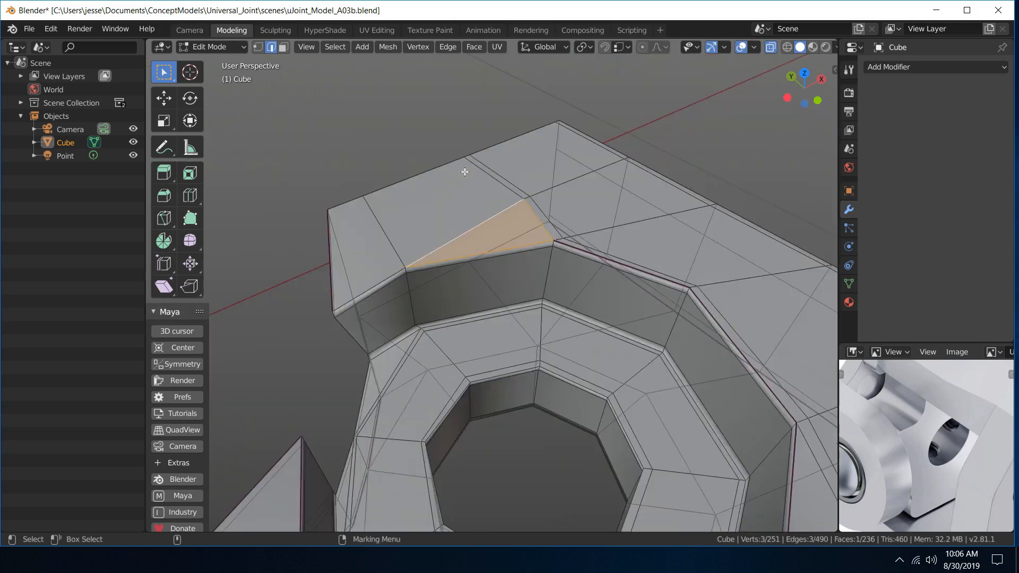
- Examine the shading of the rebuilt recess corner in object mode, then its topology in face mode from several angles
right_click_drag(428, 214, 471, 171)
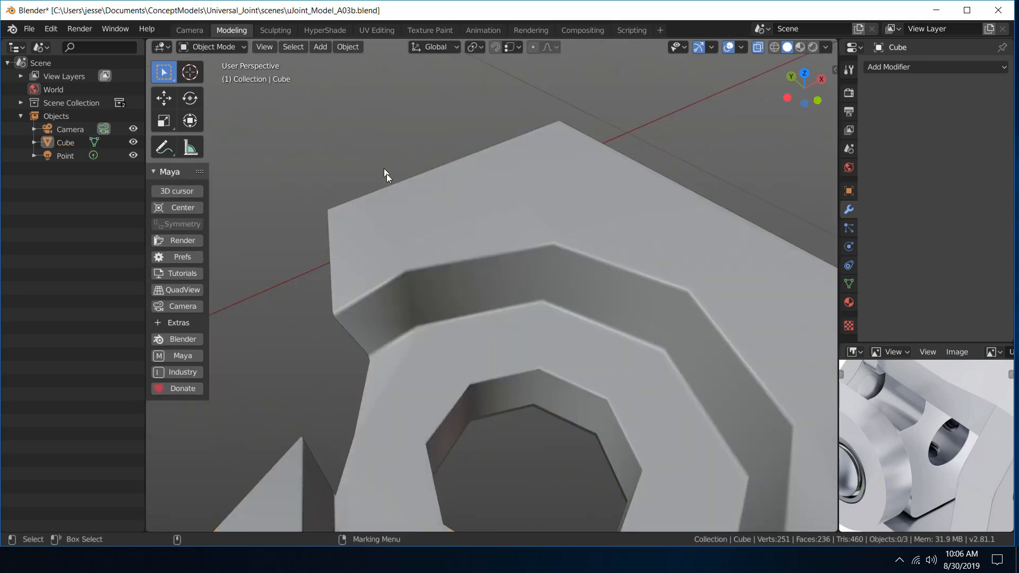
middle_click_drag(387, 174, 349, 169)
right_click_drag(392, 266, 445, 296)
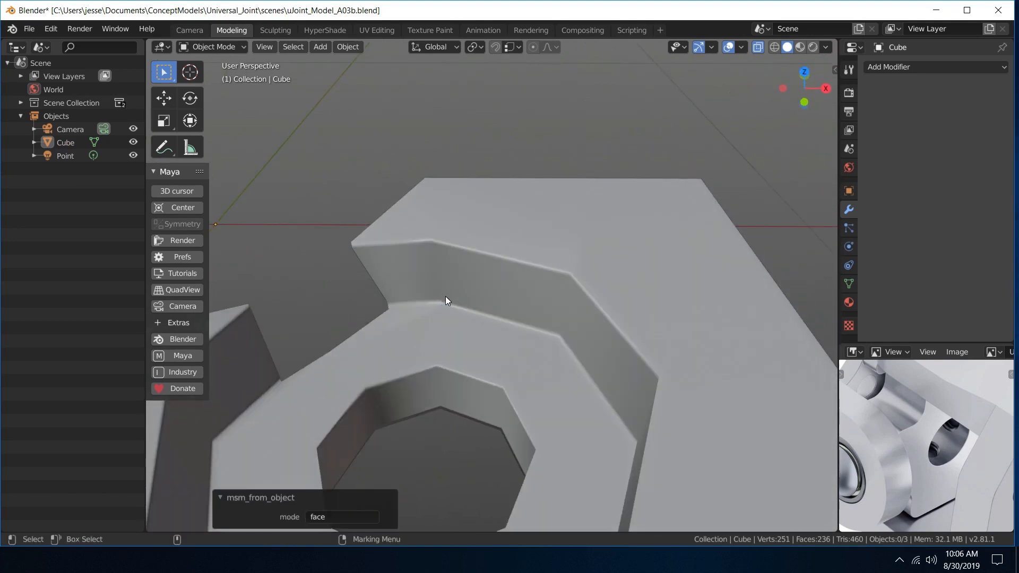
right_click_drag(424, 259, 429, 296)
left_click(432, 269)
middle_click_drag(409, 273, 446, 251)
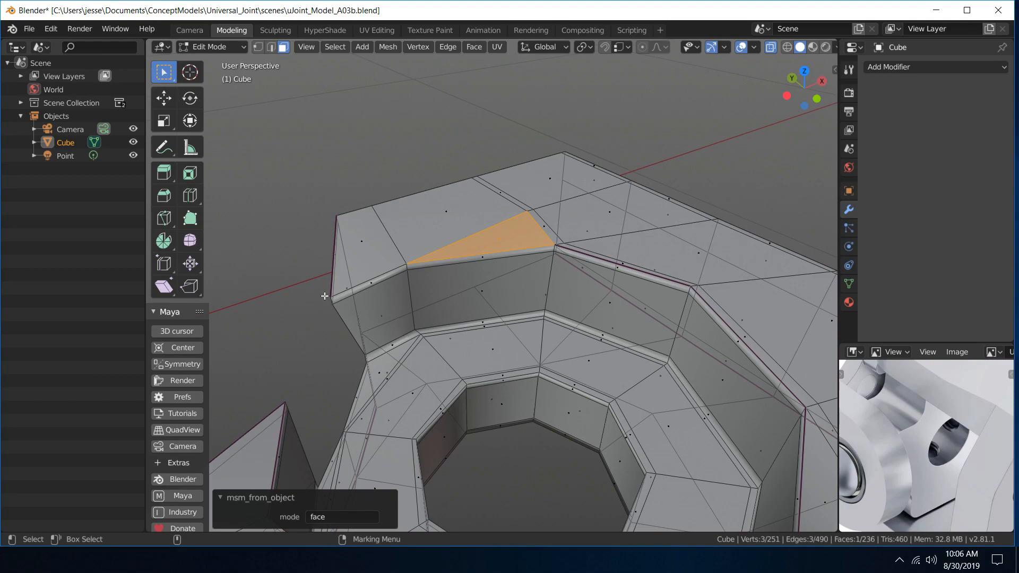
middle_click_drag(325, 296, 343, 252)
scroll(572, 280, "up", 4)
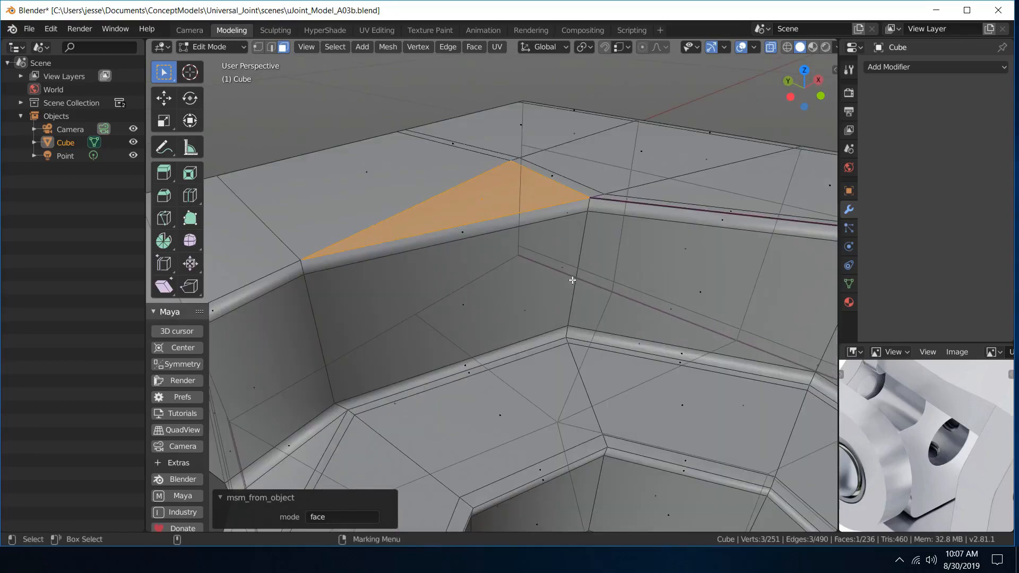
scroll(572, 280, "up", 2)
scroll(572, 280, "down", 5)
scroll(572, 279, "up", 4)
scroll(597, 239, "down", 2)
- In edge mode, apply an edge crease to the two new upper rim edges beside the already creased rim edge and adjust its factor
middle_click_drag(538, 231, 519, 233)
right_click_drag(518, 242, 531, 191)
left_click(582, 240)
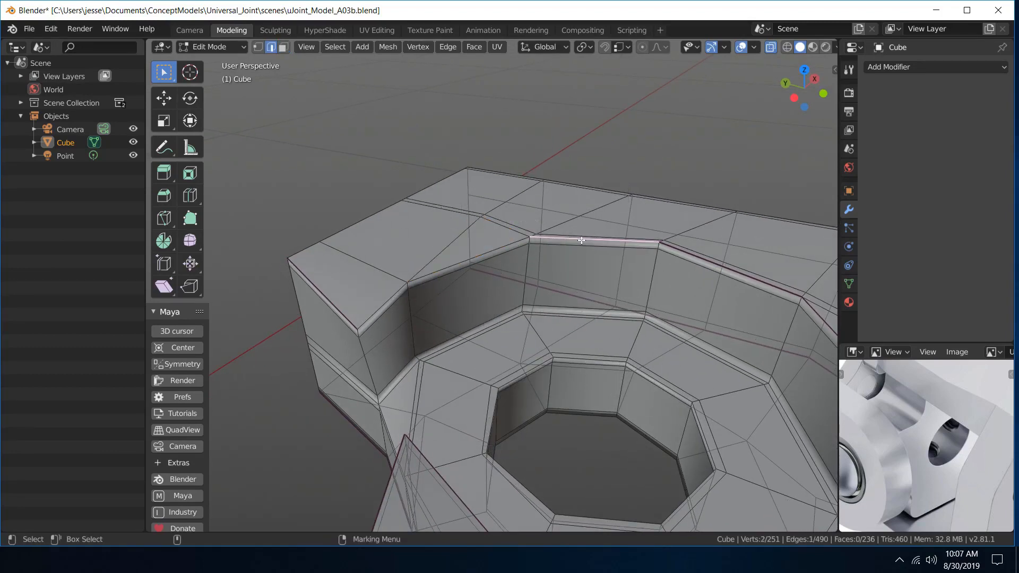
key("f")
middle_click_drag(418, 220, 639, 116, "alt")
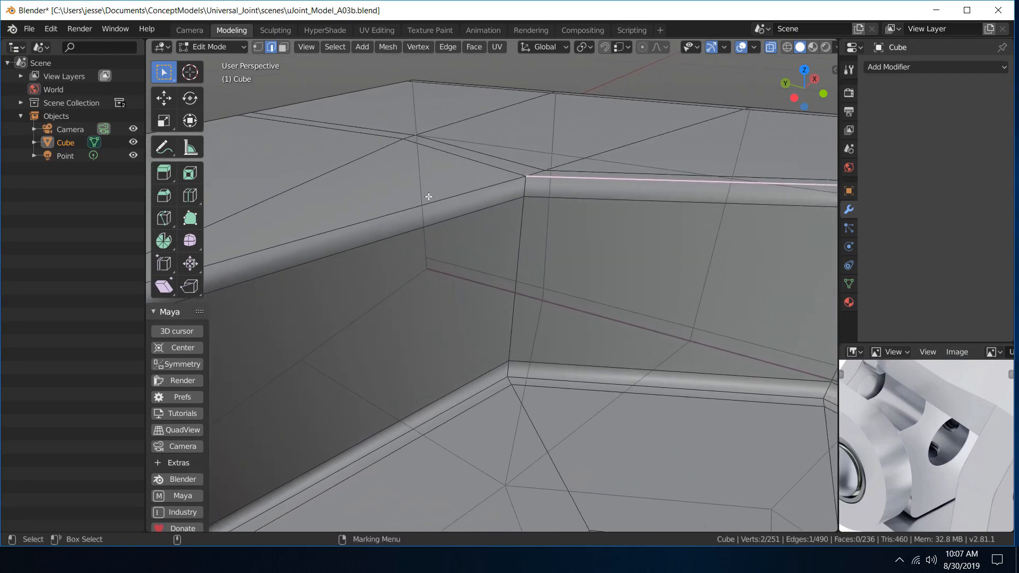
scroll(391, 210, "down", 3)
left_click(306, 306, "shift")
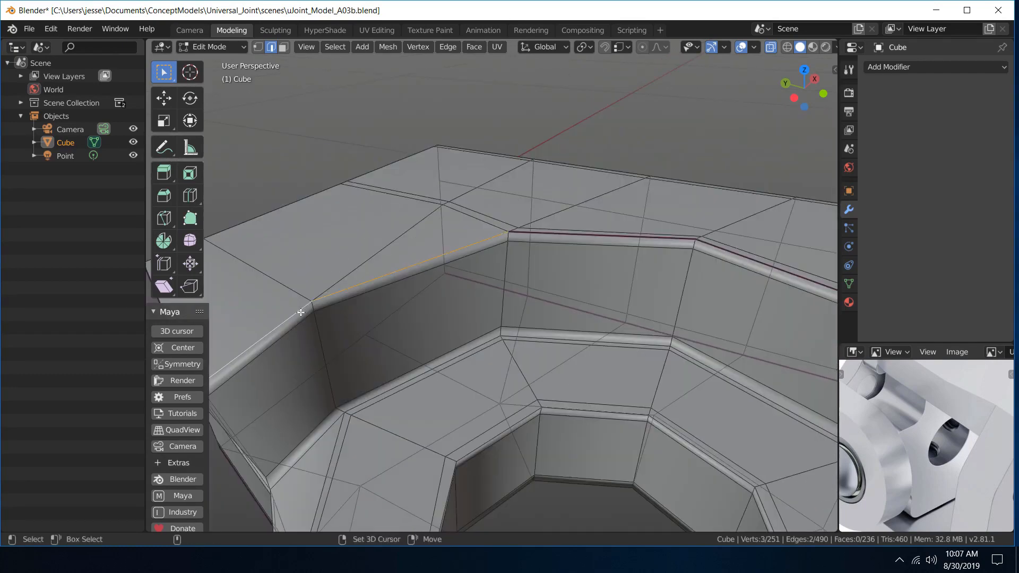
key("shift+e")
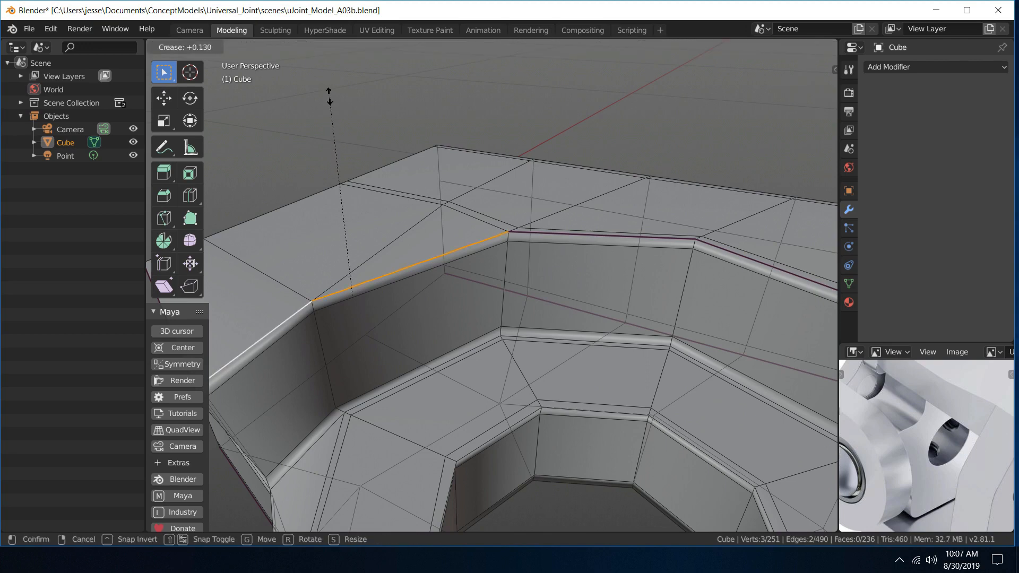
left_click(329, 98)
mouse_move(355, 519)
left_mouse_down()
mouse_move(387, 519)
mouse_move(329, 519)
mouse_move(365, 517)
mouse_move(345, 517)
left_mouse_up()
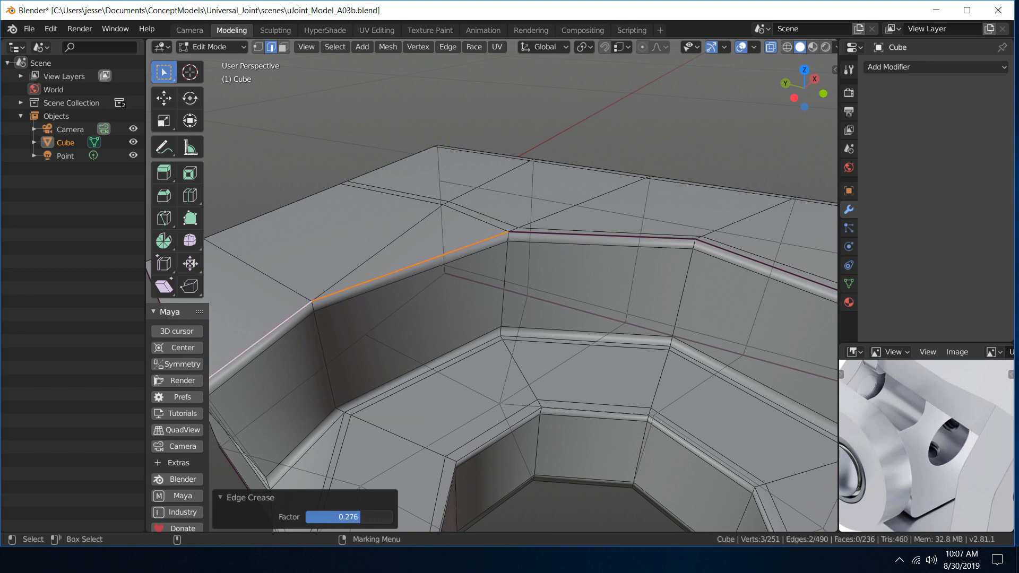
left_click_drag(358, 517, 365, 517)
- Return to object mode and add a Mirror modifier to the bracket, mirroring across both the X and Y axes
right_click_drag(460, 234, 536, 185)
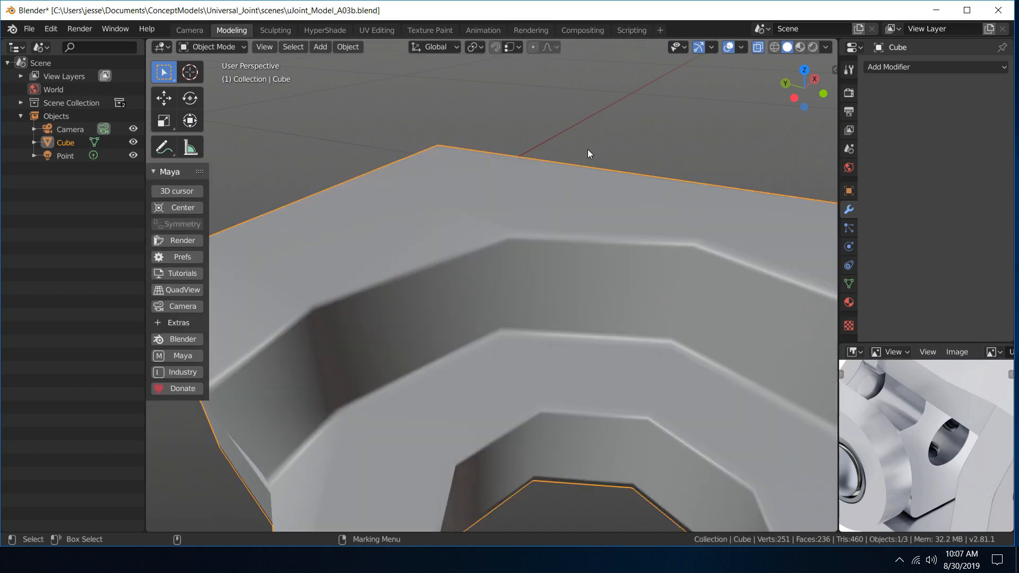
right_click_drag(540, 256, 584, 175)
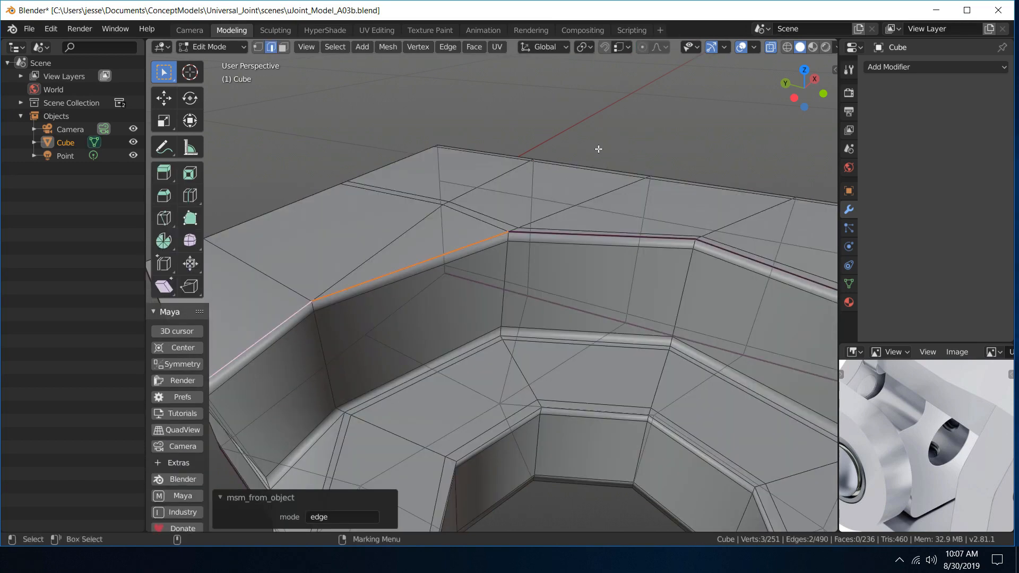
left_click(624, 144)
scroll(547, 185, "down", 4)
left_click_drag(527, 204, 494, 218, "alt")
right_click_drag(494, 218, 635, 172)
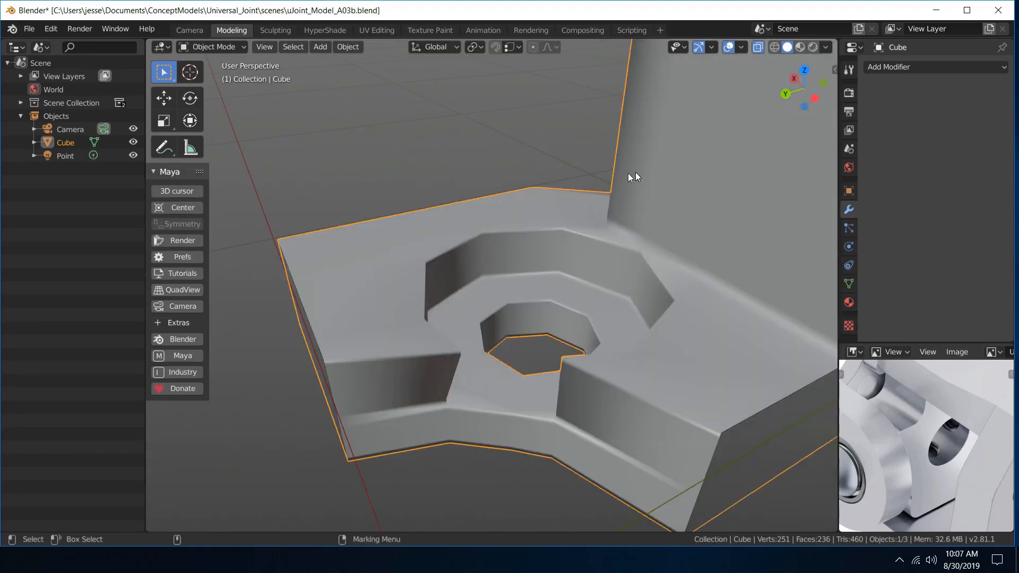
left_click(937, 68)
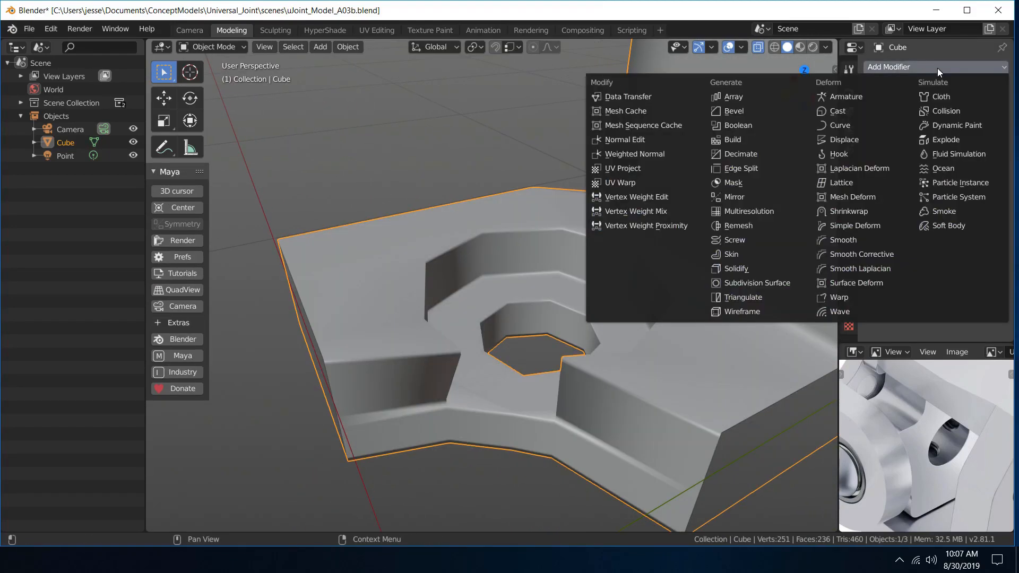
left_click(762, 193)
left_click(872, 153)
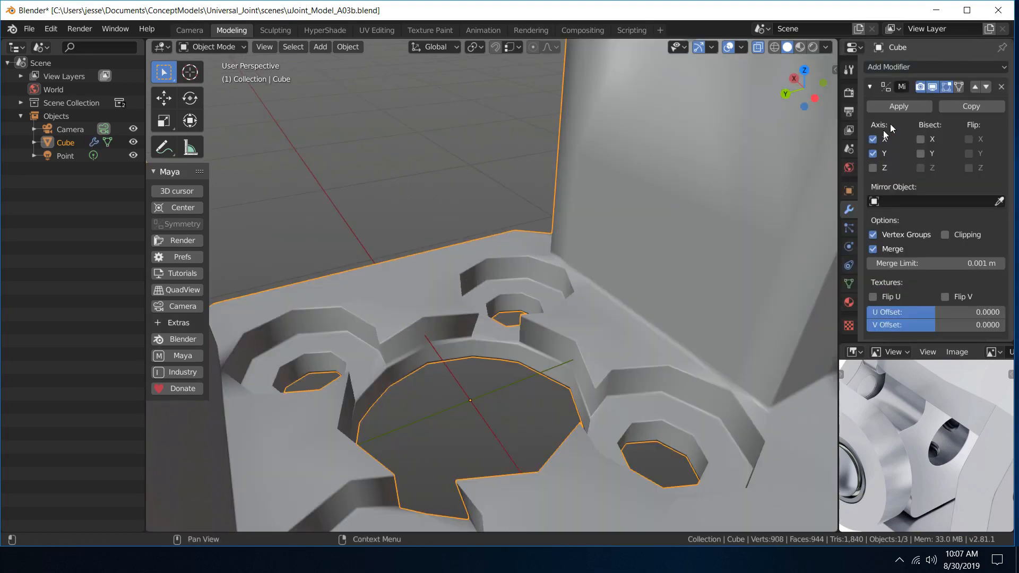
left_click(874, 84)
- Add a Subdivision Surface modifier with render and viewport subdivisions set to 3, and deselect the bracket
left_click(889, 68)
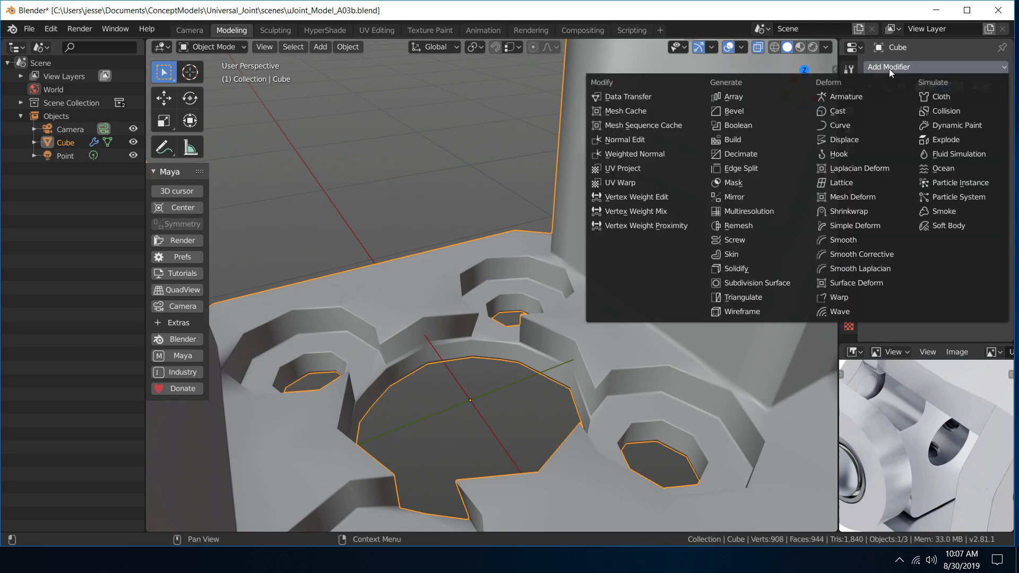
left_click(756, 282)
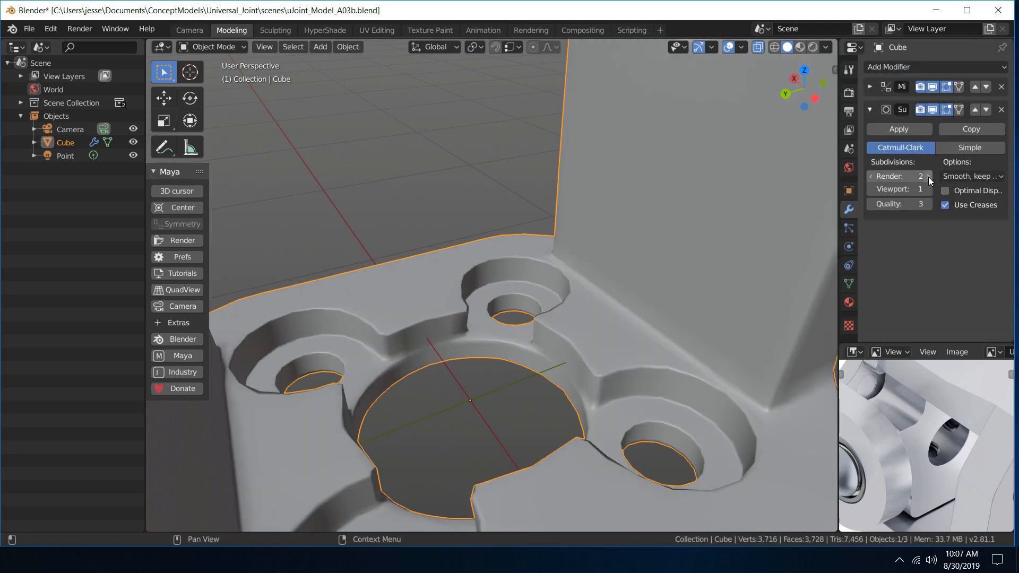
left_click(928, 176)
left_click(929, 186)
left_click(929, 187)
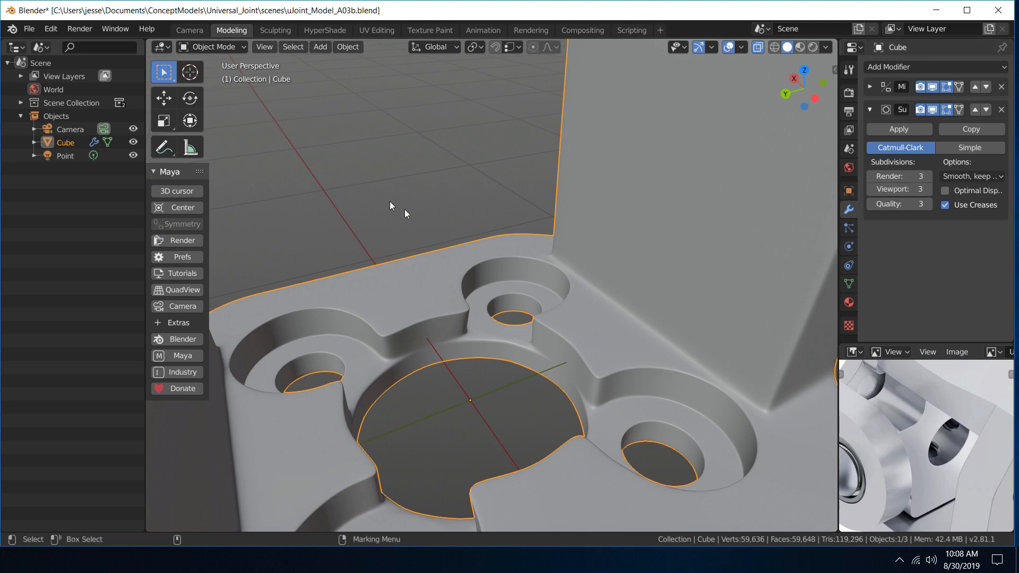
left_click(379, 174)
scroll(422, 230, "down", 5)
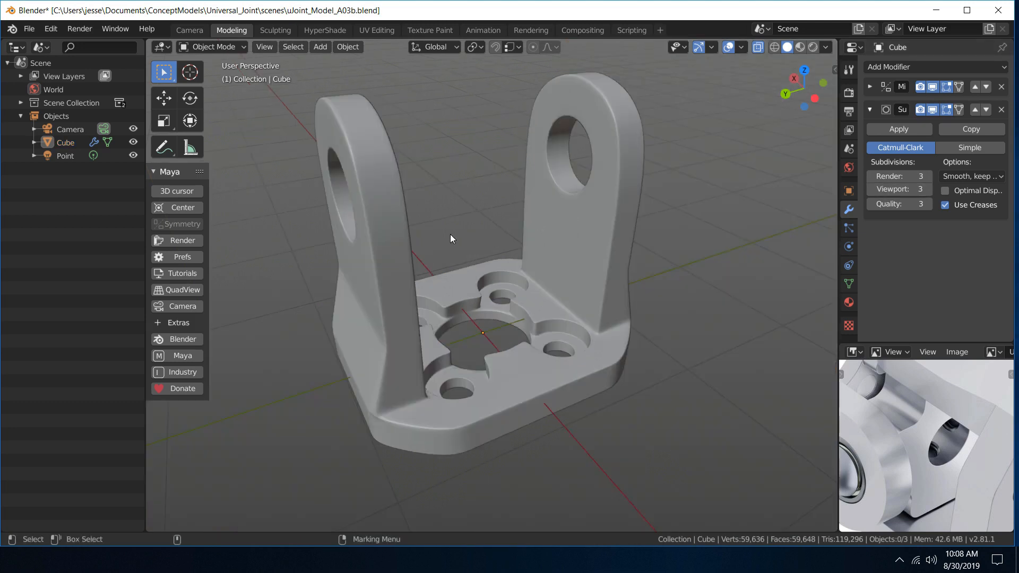
- In vertex mode, select the two corner vertices where the screw recess rim meets the center hole and move them 0.0147 m along X
scroll(450, 238, "up", 4)
middle_click_drag(462, 216, 394, 247)
mouse_move(429, 320)
middle_mouse_down()
mouse_move(456, 272)
mouse_move(475, 269)
mouse_move(533, 309)
mouse_move(443, 326)
middle_mouse_up()
right_click_drag(422, 318, 339, 313)
left_click(426, 380)
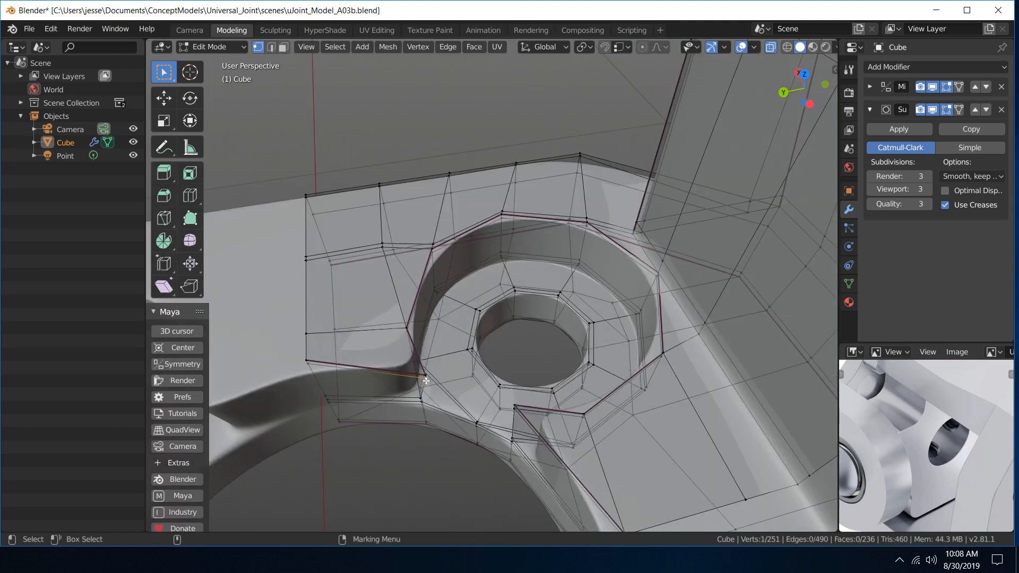
left_click(426, 376, "shift")
key("w")
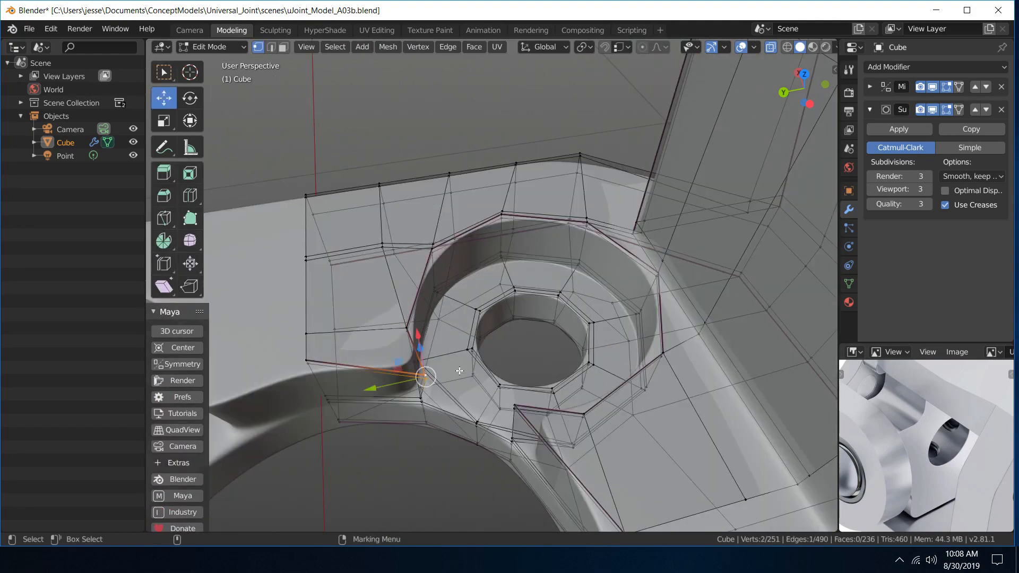
middle_click_drag(458, 376, 533, 399)
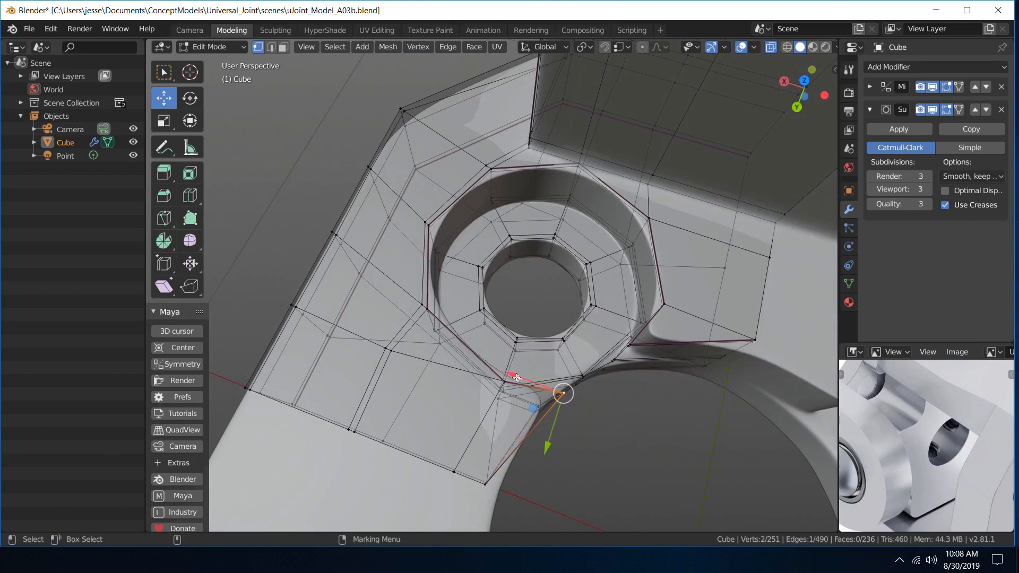
left_click_drag(517, 378, 508, 371)
- Move the selected recess corner vertices a further 0.0211 m along X
middle_click_drag(531, 382, 595, 420)
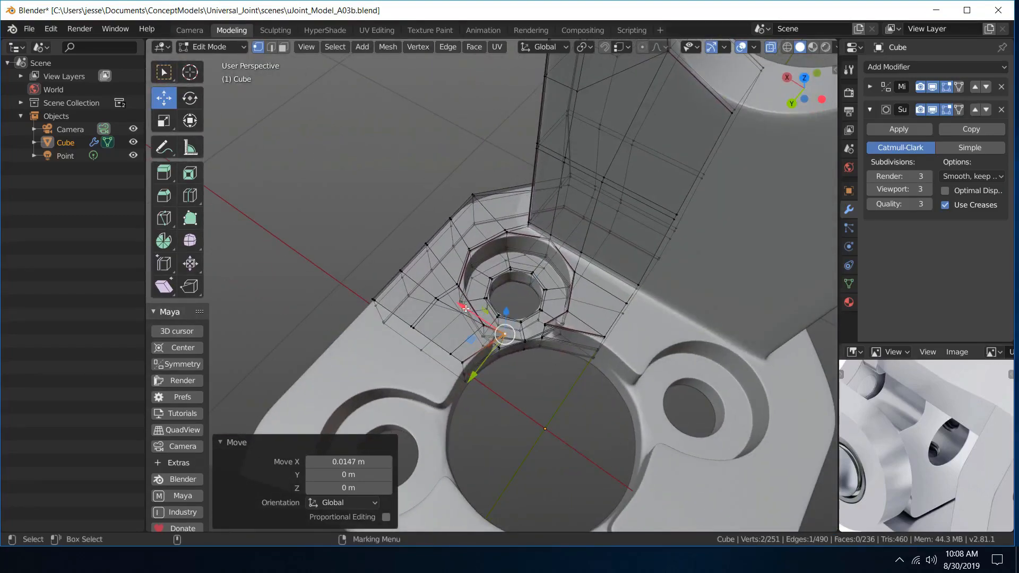
left_click_drag(465, 308, 464, 301)
middle_click_drag(464, 300, 518, 413)
scroll(518, 413, "up", 3)
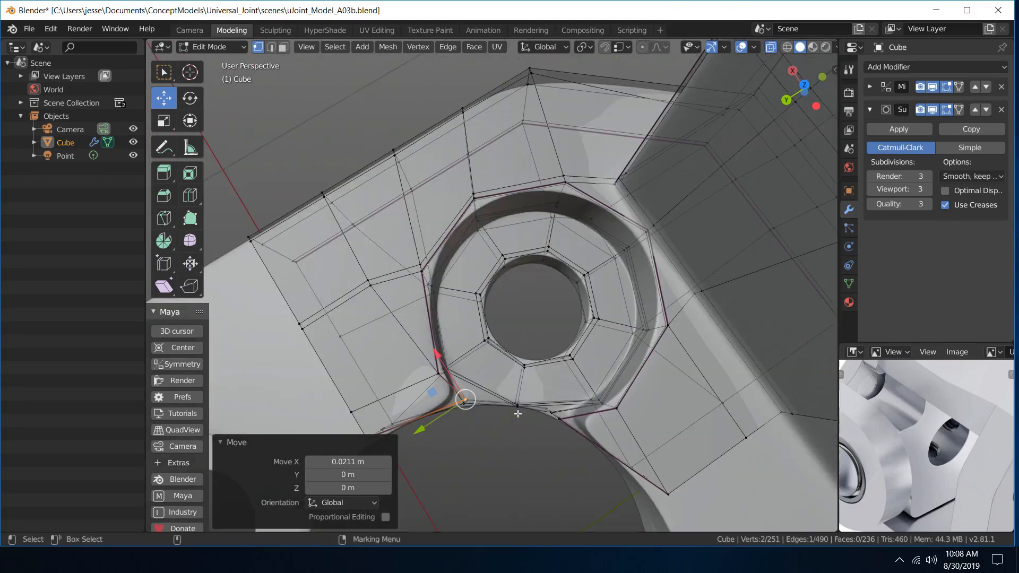
- Nudge the recess corner vertices slightly along Y to refine the corner shape, and return to object mode
left_click_drag(422, 428, 433, 421)
middle_click_drag(432, 422, 470, 330)
left_click_drag(406, 291, 403, 288)
middle_click_drag(403, 288, 532, 367)
key("w")
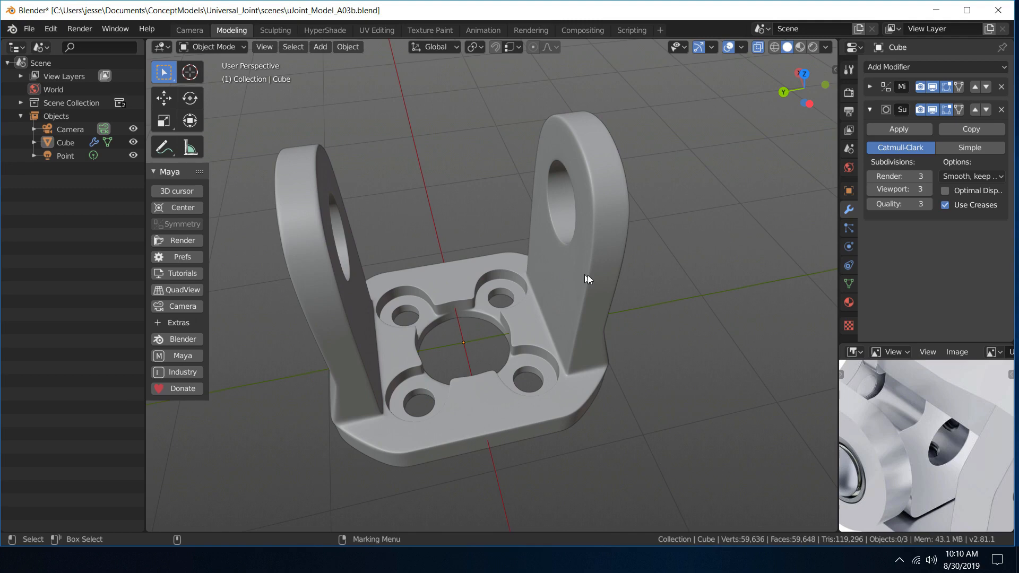
- Compare the bracket with the full-size reference image, and enter edge mode on the bracket
middle_click_drag(605, 326, 658, 307)
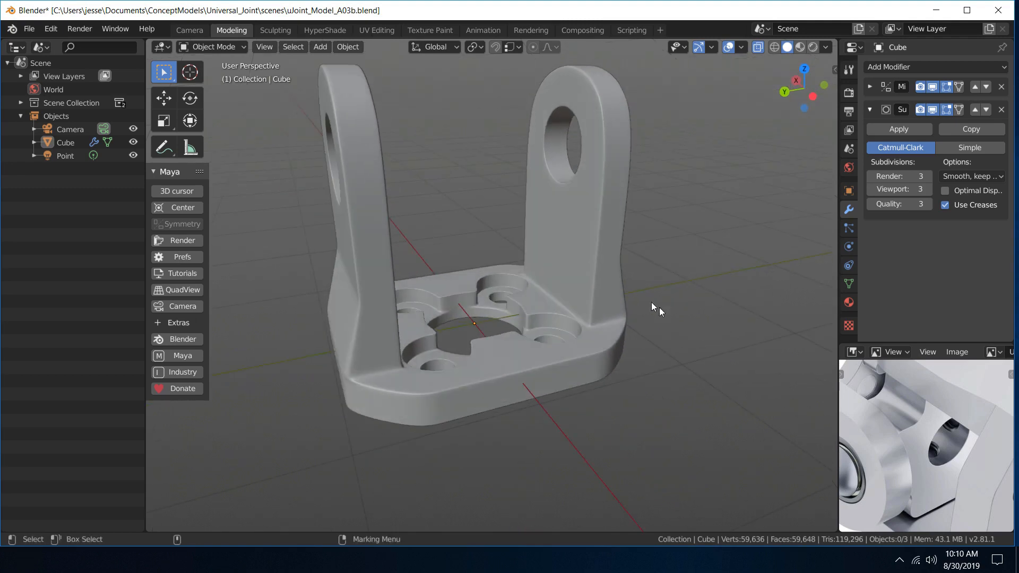
key("ctrl+space")
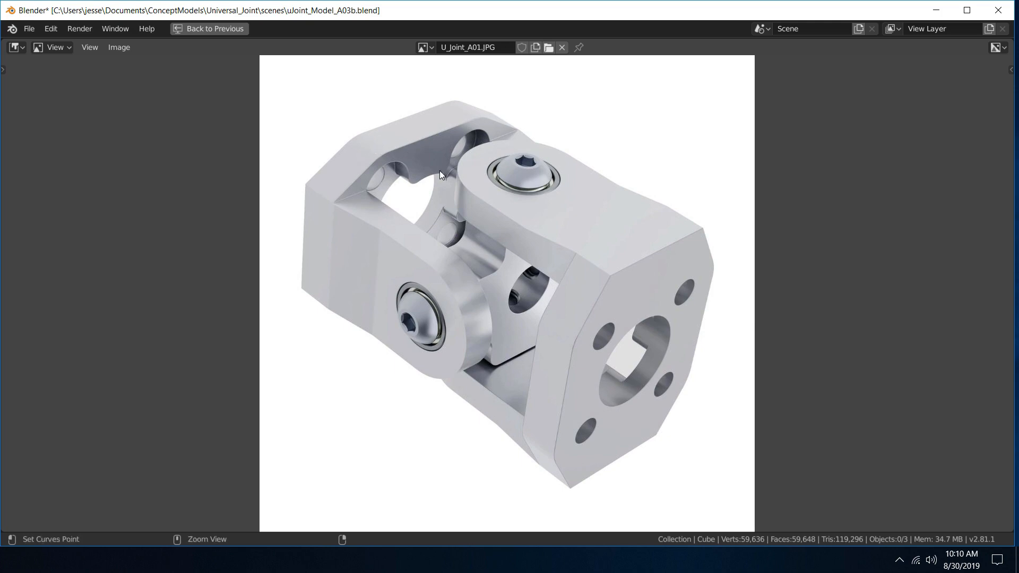
key("ctrl+space")
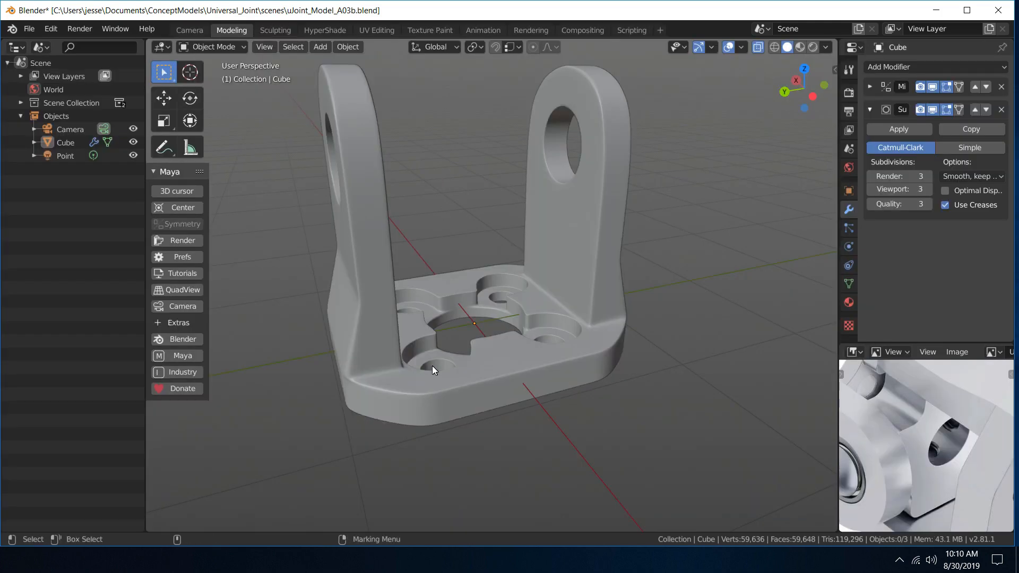
left_click_drag(432, 365, 463, 342, "alt")
left_click(452, 380)
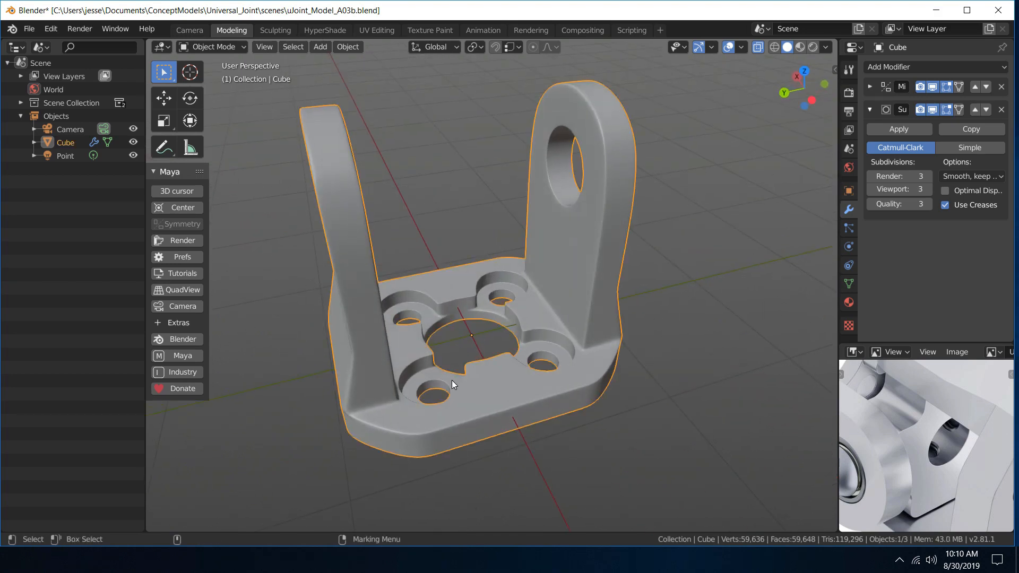
right_click_drag(451, 380, 451, 260)
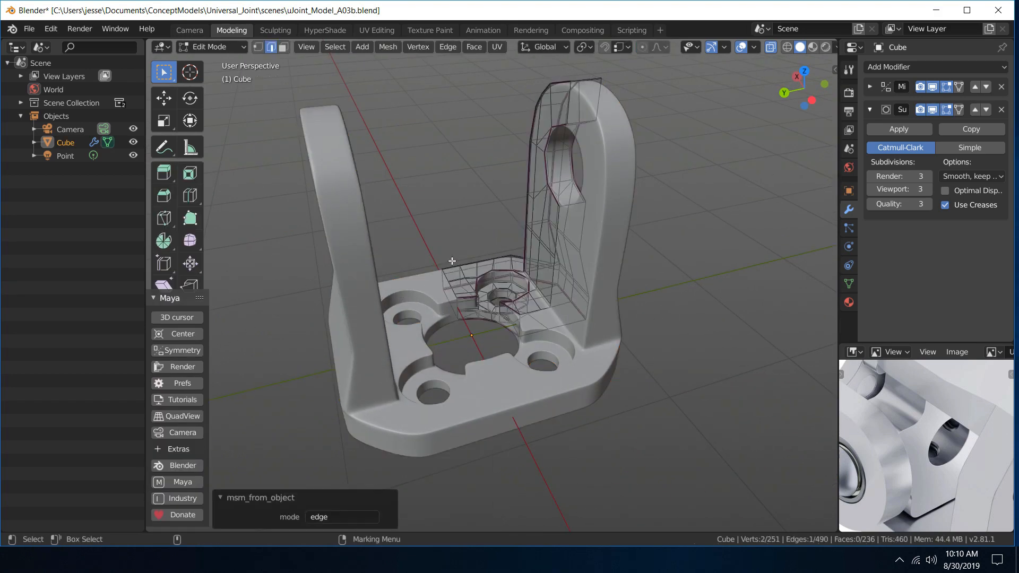
- Select the six edges where the arm's inner and side faces meet the base, and crease them with a factor of 0.359
left_click_drag(491, 224, 632, 255, "alt")
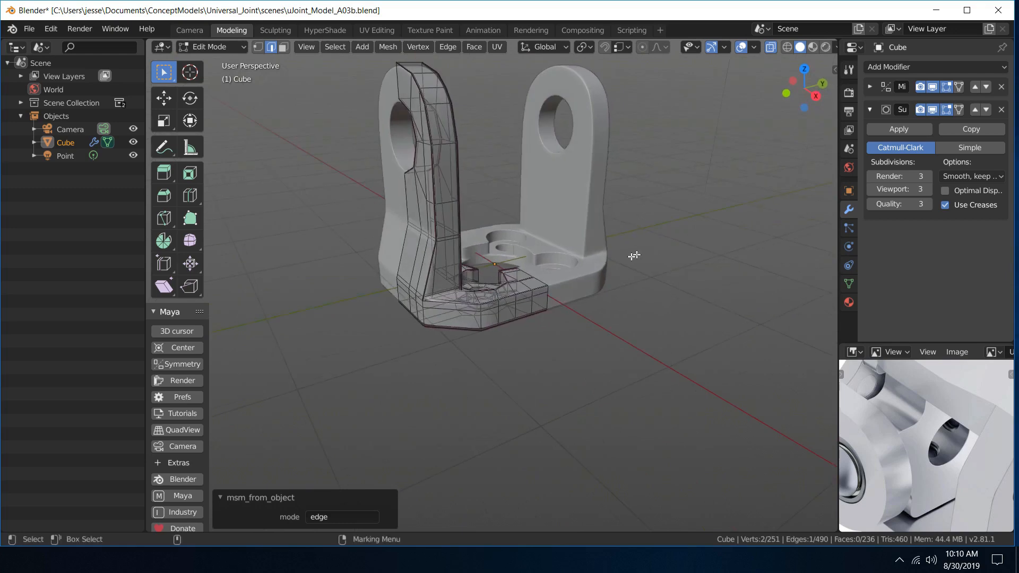
scroll(579, 277, "up", 7)
scroll(442, 282, "down", 4)
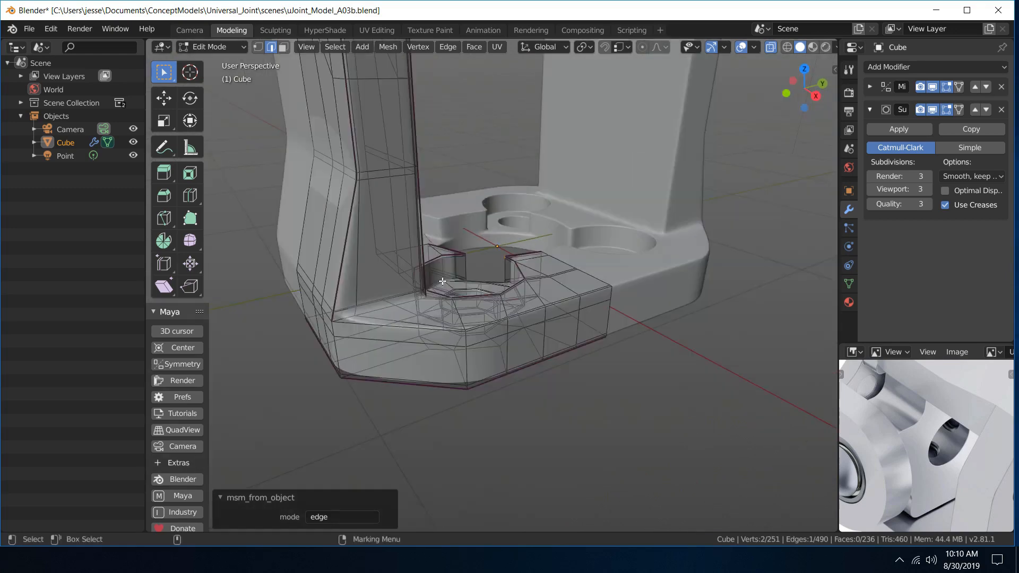
left_click_drag(386, 306, 390, 335, "alt")
right_click_drag(390, 335, 428, 291, "alt")
middle_click_drag(457, 212, 470, 343, "alt")
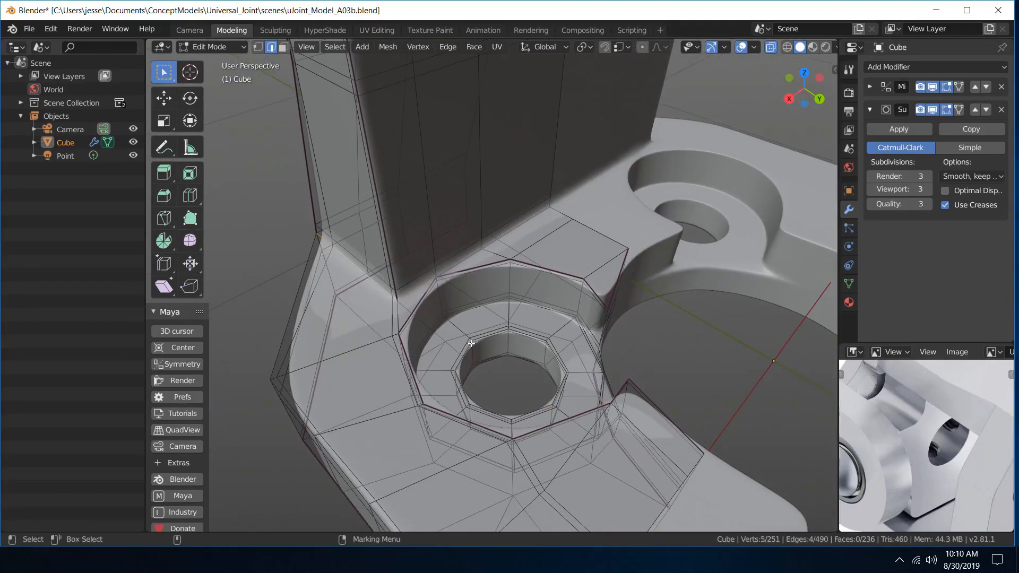
left_click(504, 250, "shift")
left_click(517, 230, "shift")
left_click_drag(517, 230, 629, 198, "alt")
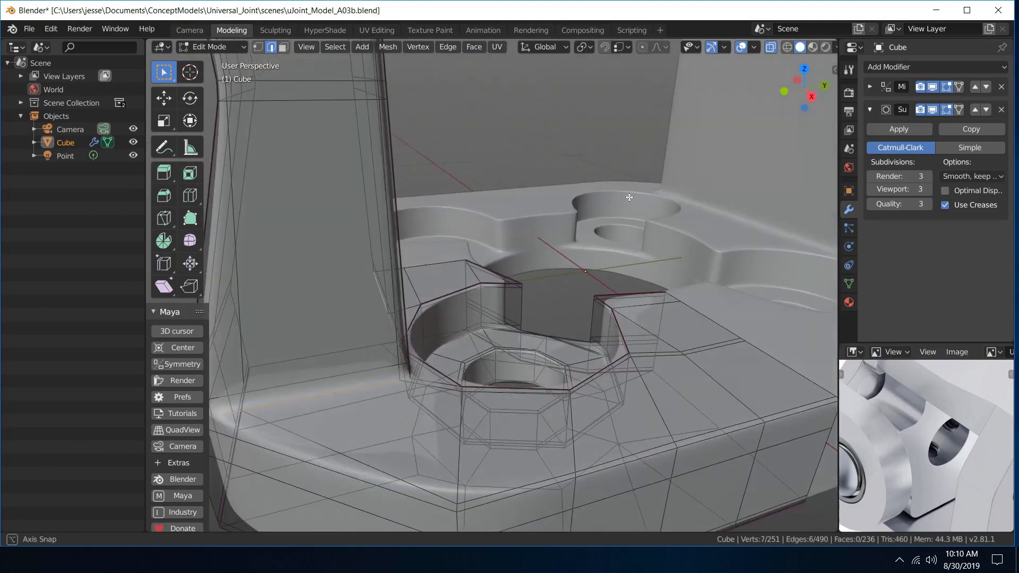
mouse_move(543, 200)
left_mouse_down("alt")
mouse_move(630, 193)
mouse_move(600, 184)
mouse_move(532, 225)
mouse_move(544, 215)
left_mouse_up("alt")
scroll(595, 188, "down", 4)
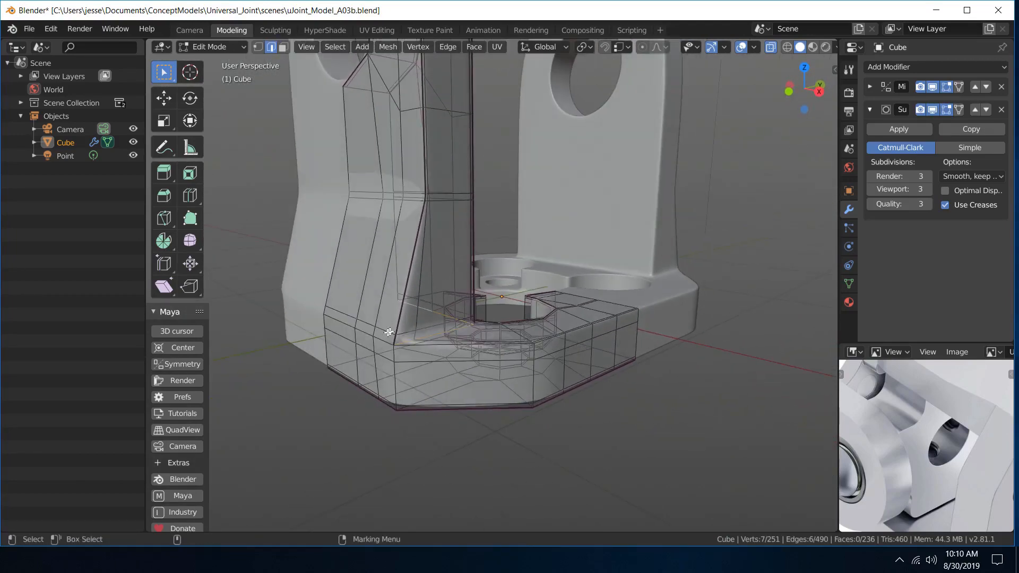
left_click_drag(354, 327, 614, 291, "alt")
key("ctrl+space")
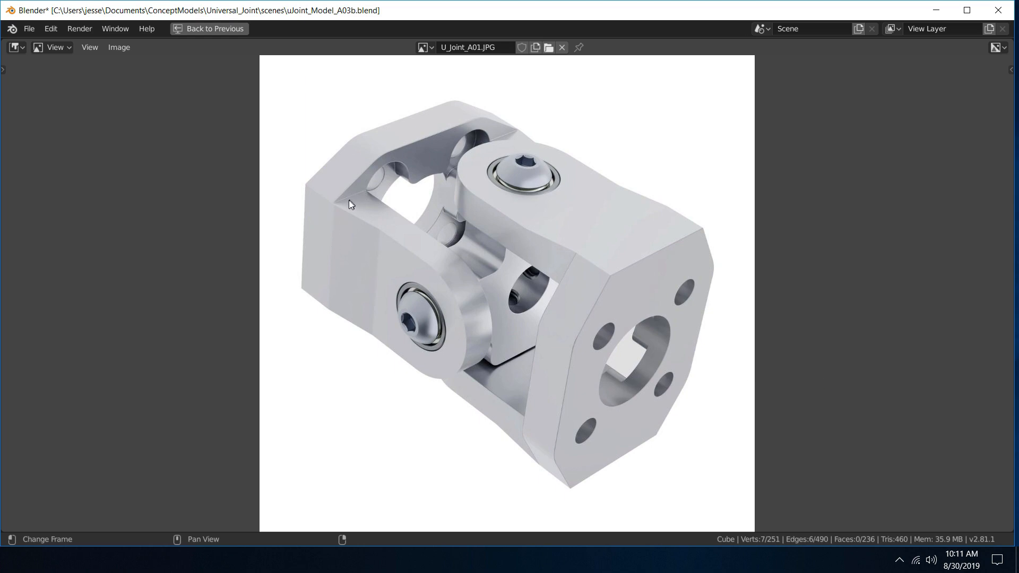
key("ctrl+space")
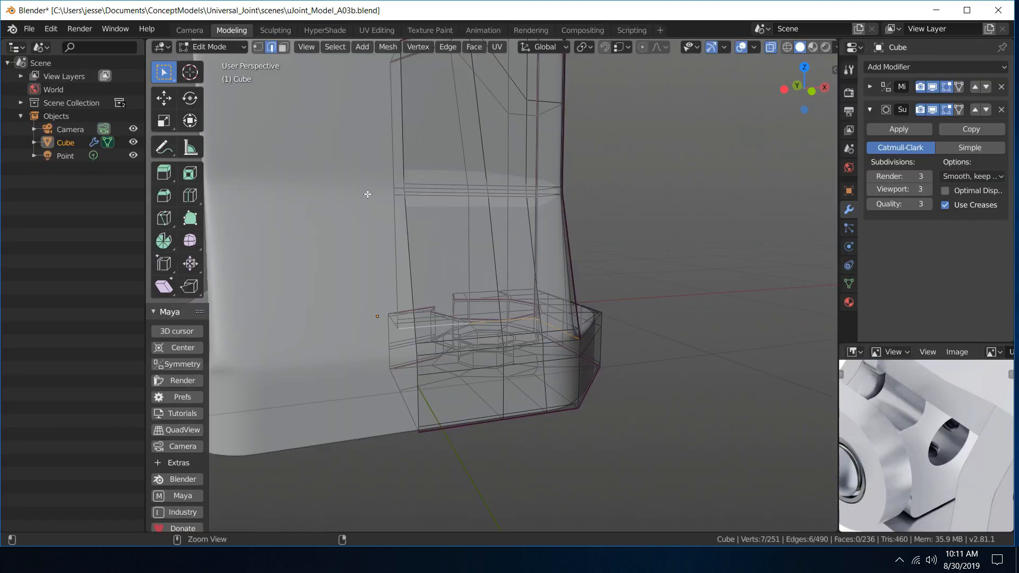
left_click_drag(659, 270, 504, 270, "alt")
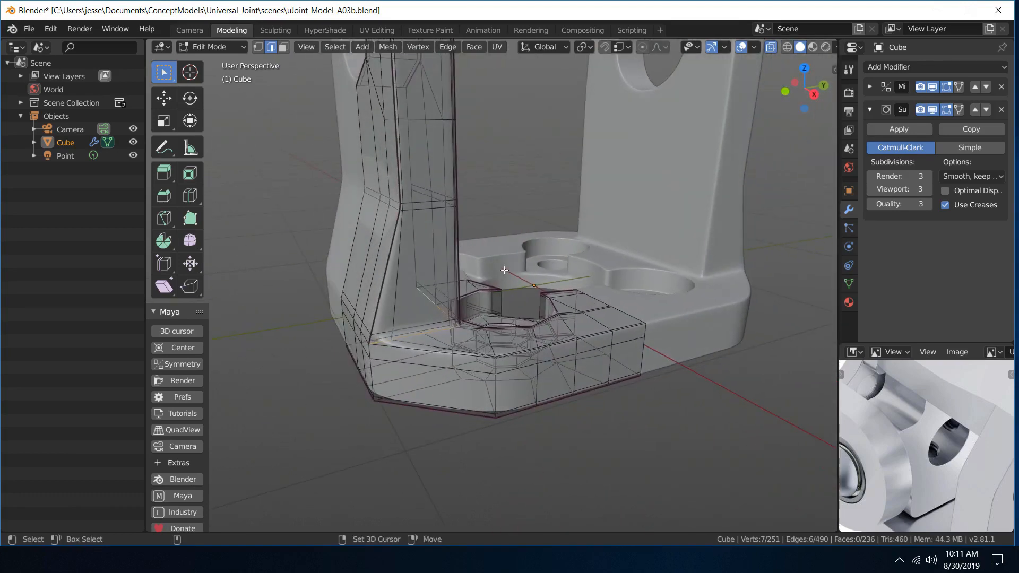
key("shift+e")
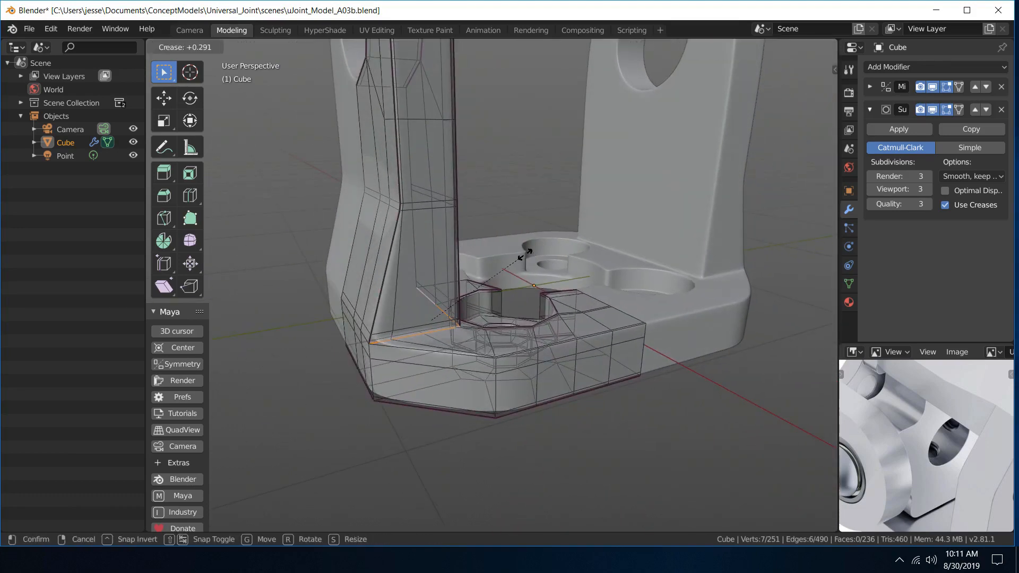
left_click(524, 264)
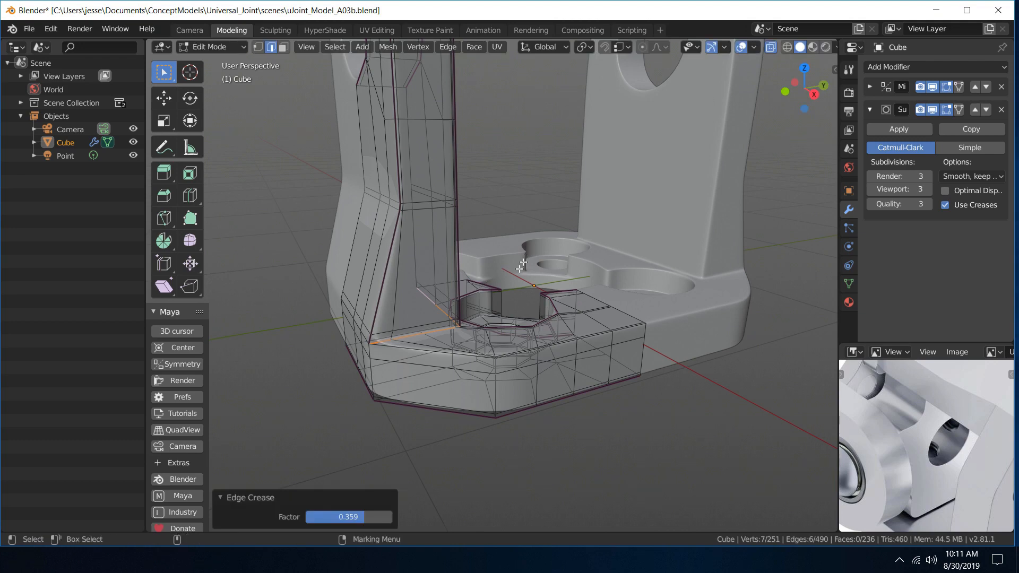
- Select the three edges along the bottom of the arm's outer face and crease them with a factor of 0.205
left_click_drag(722, 350, 683, 355, "alt")
scroll(663, 336, "down", 3)
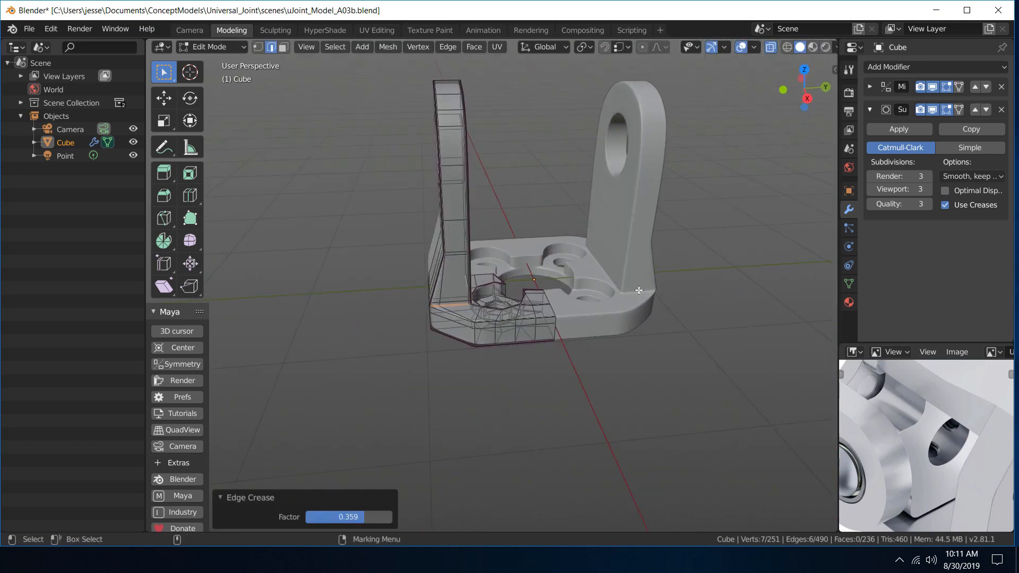
left_click_drag(616, 279, 702, 291, "alt")
scroll(541, 321, "up", 4)
left_click_drag(464, 298, 553, 292, "alt")
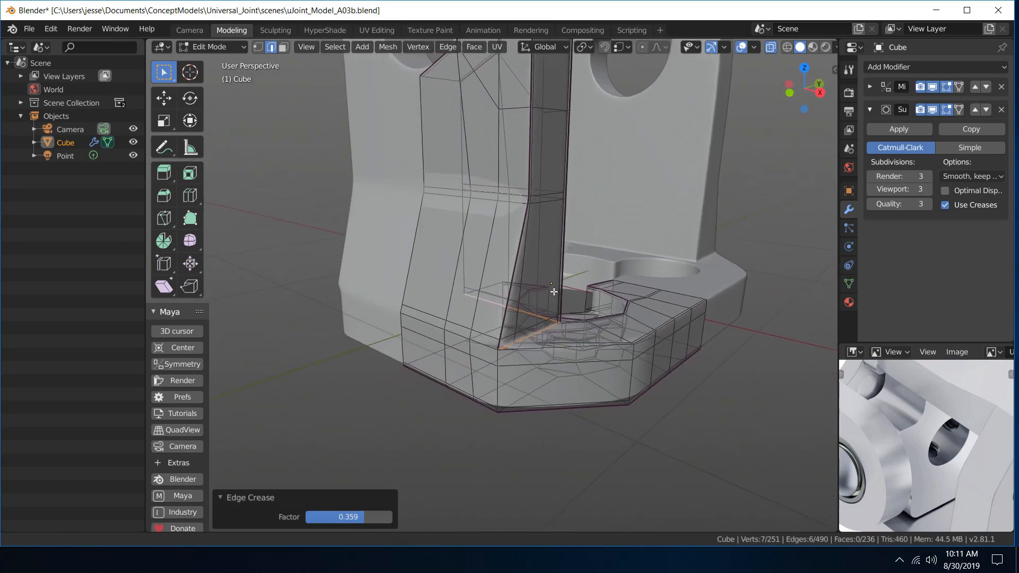
left_click(432, 323)
left_click(460, 332, "shift")
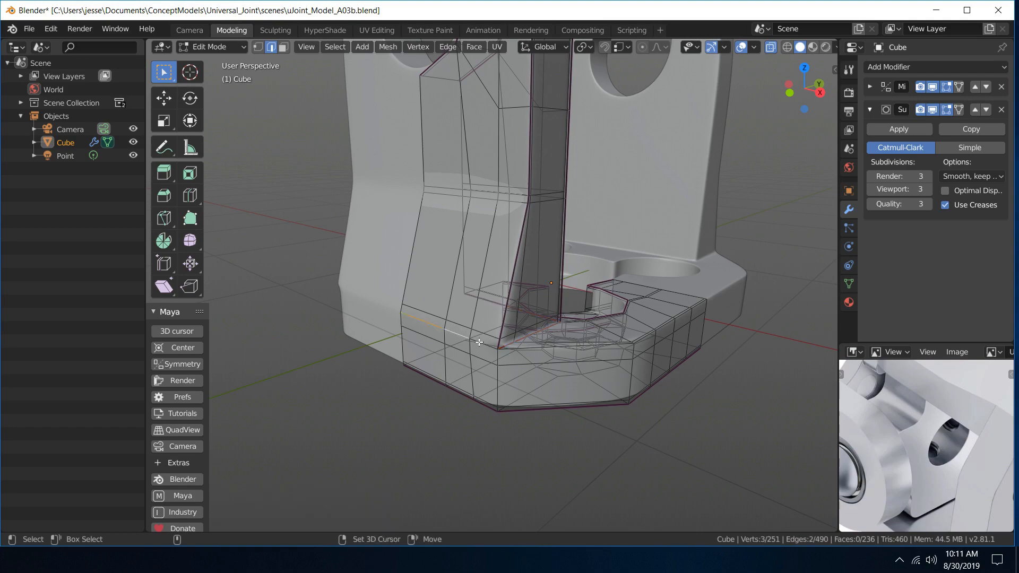
middle_click_drag(479, 342, 478, 380)
scroll(568, 317, "down", 4)
scroll(379, 282, "up", 4)
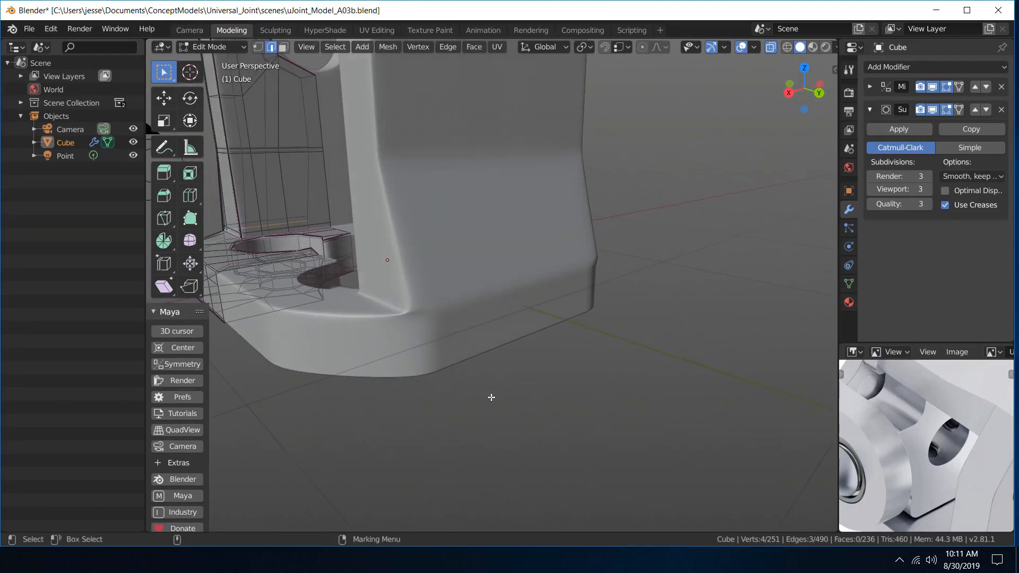
key("shift+e")
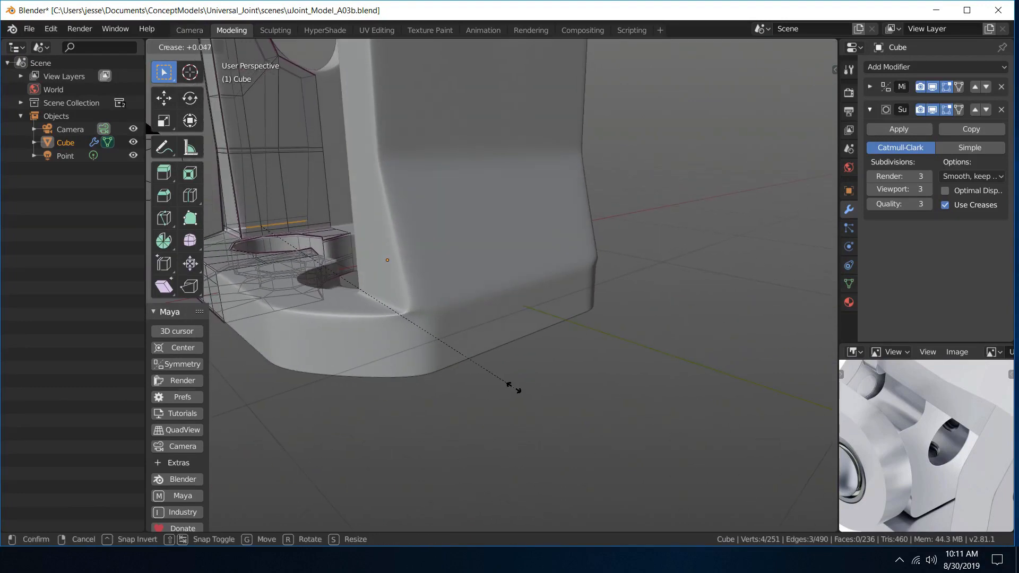
left_click(587, 335)
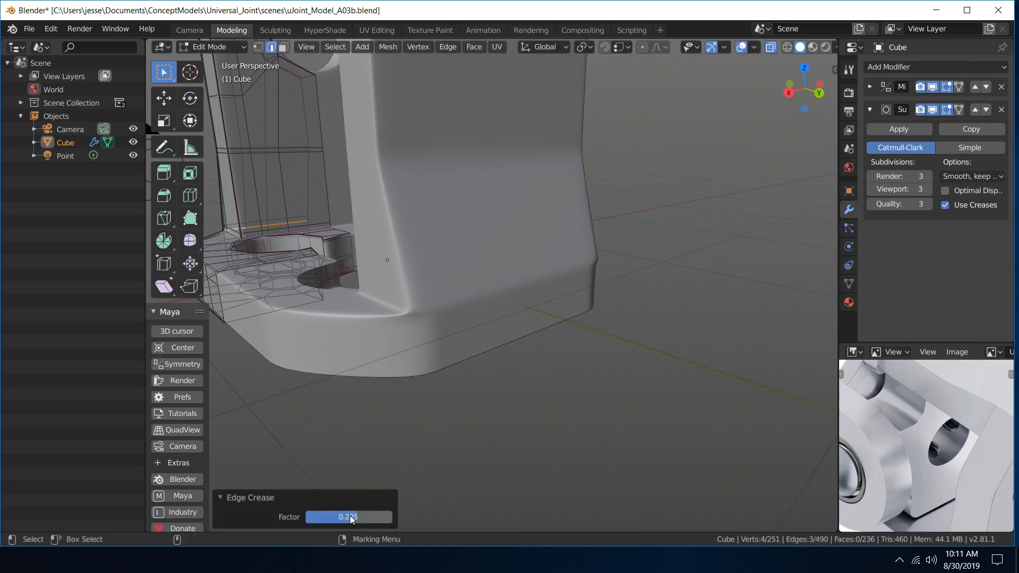
left_click_drag(358, 517, 358, 517)
middle_click_drag(491, 357, 479, 304)
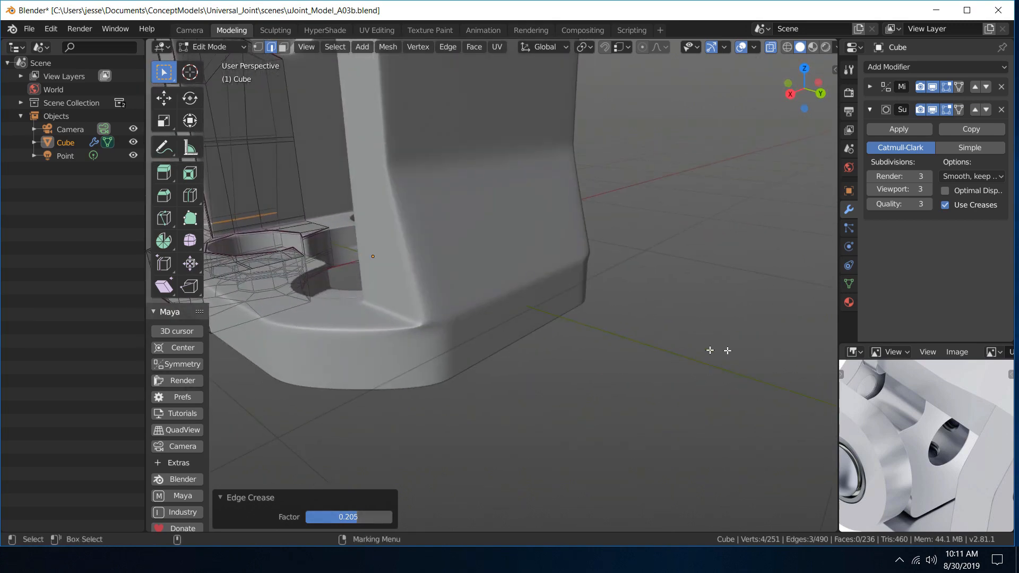
- Check the arm's bend against the reference image, and crease the horizontal edge loop at the bend with a factor of 0.281
key("ctrl+space")
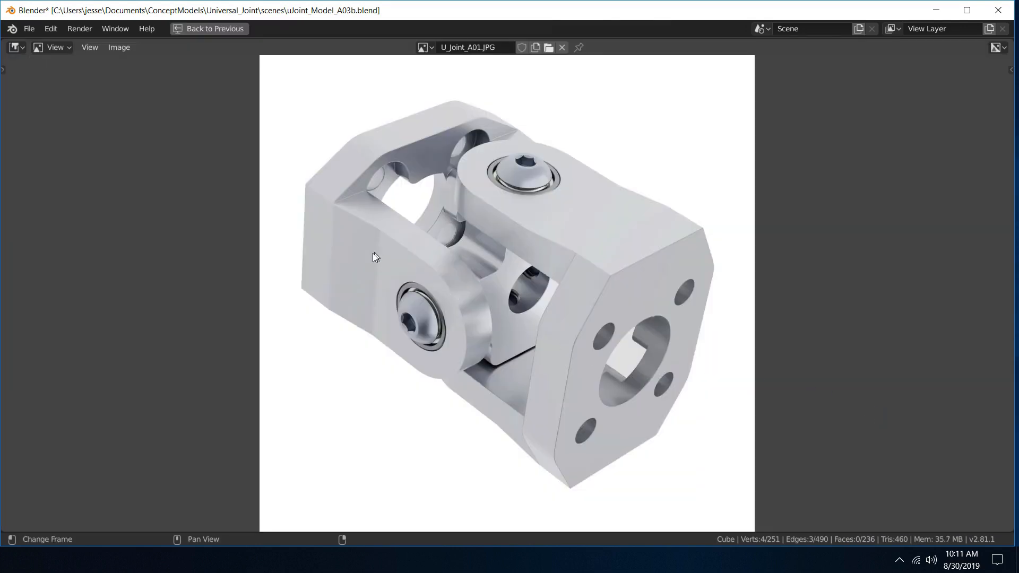
key("ctrl+space")
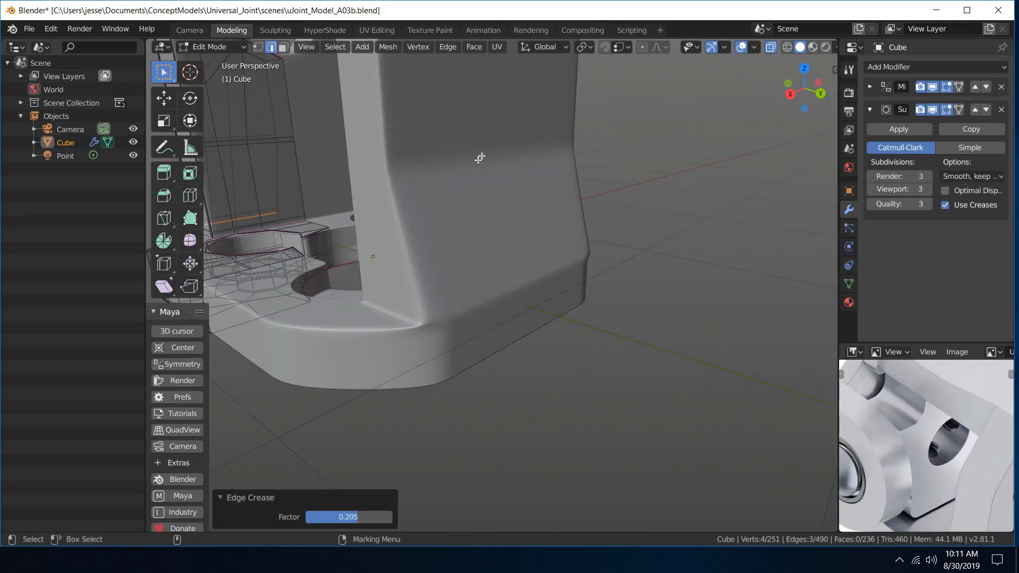
scroll(475, 164, "down", 4)
middle_click_drag(500, 166, 427, 234)
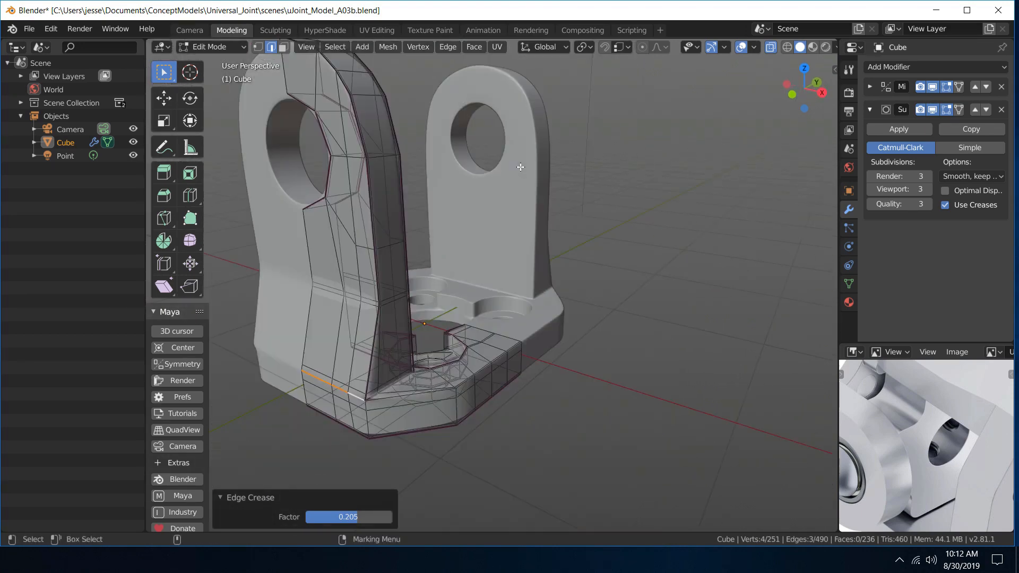
left_click(333, 287, "alt")
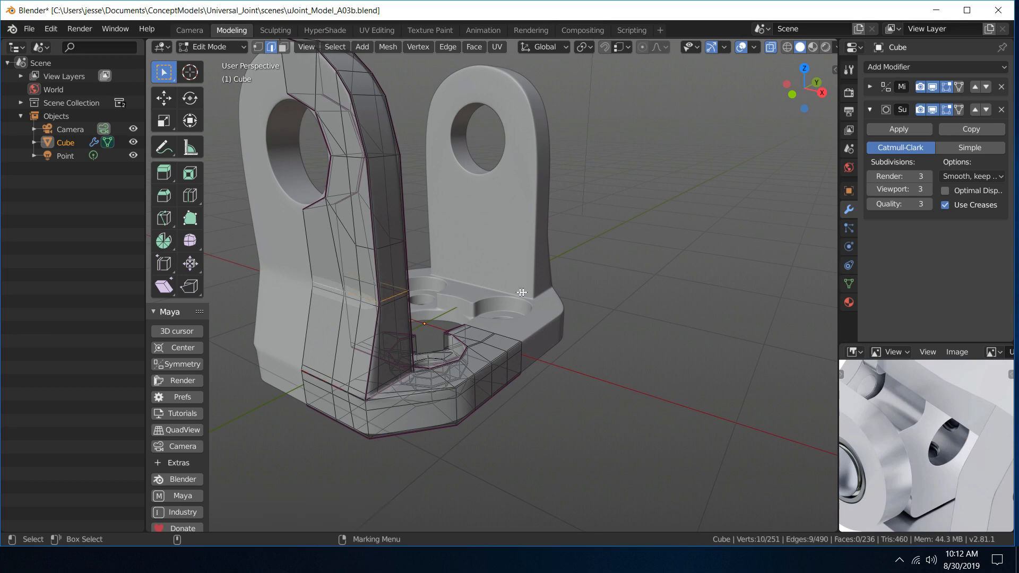
middle_click_drag(521, 292, 414, 267)
scroll(419, 265, "up", 6)
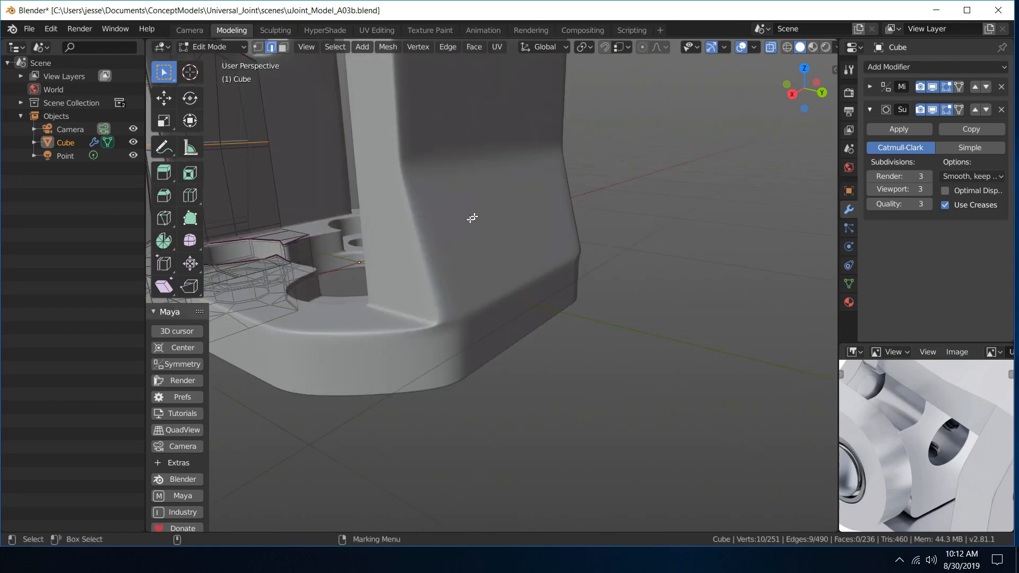
key("shift+e")
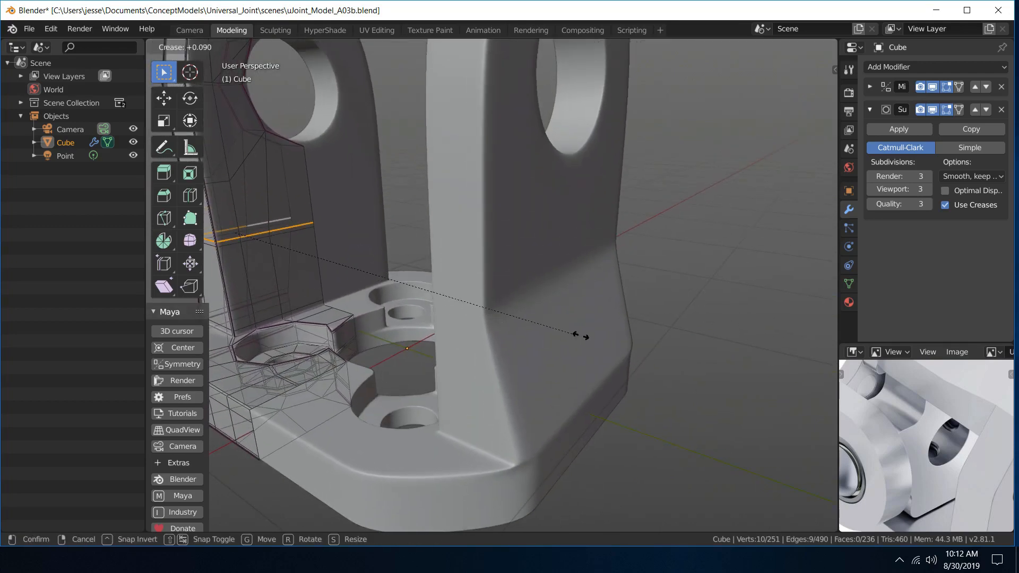
left_click(647, 328)
middle_click_drag(684, 298, 687, 273)
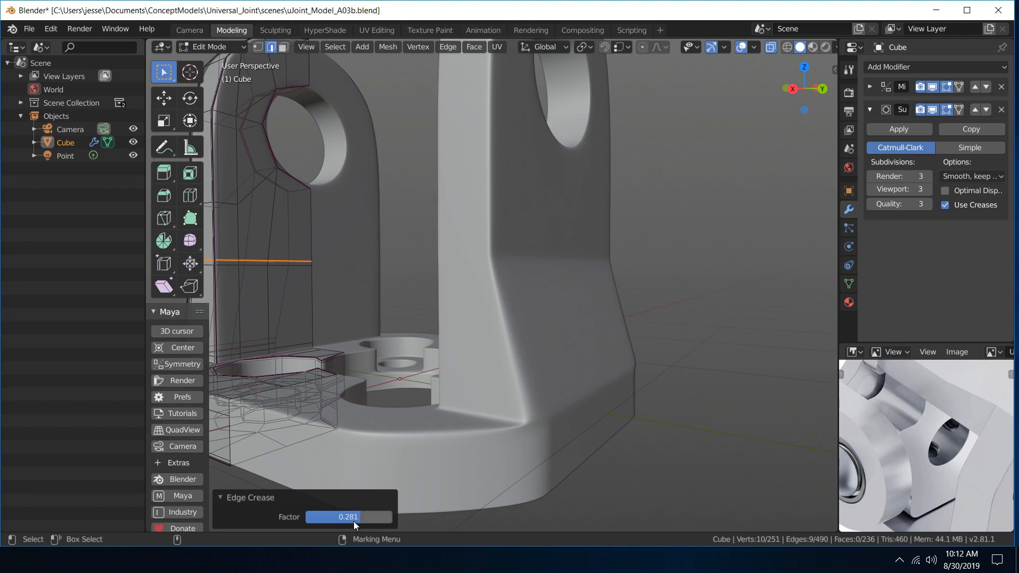
- Set the crease factor of the horizontal edge loop at the arm's bend to 0.390 and check the bracket's shape
left_click_drag(360, 518, 370, 518)
scroll(596, 353, "down", 5)
middle_click_drag(596, 352, 707, 355)
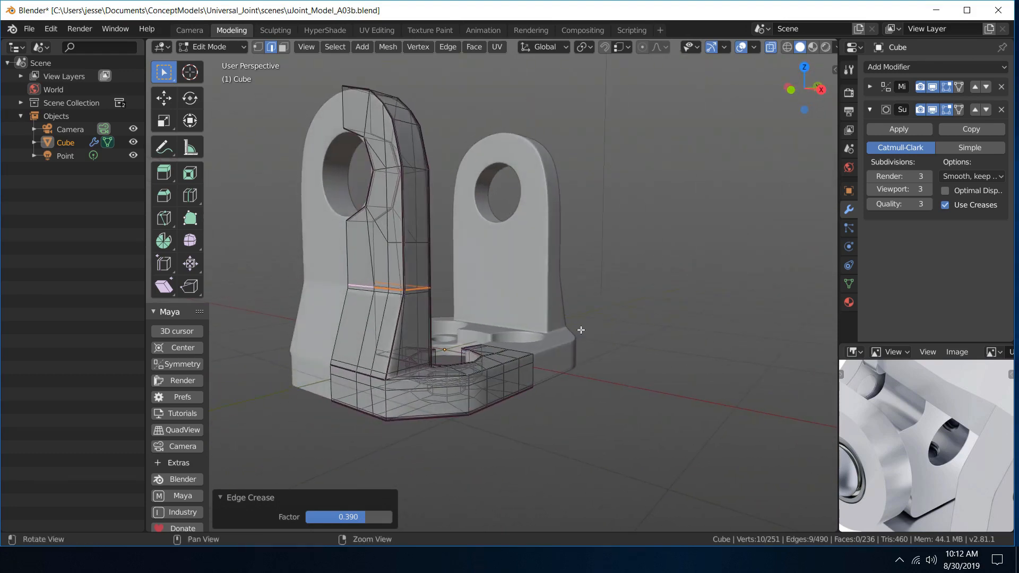
middle_click_drag(581, 330, 336, 342)
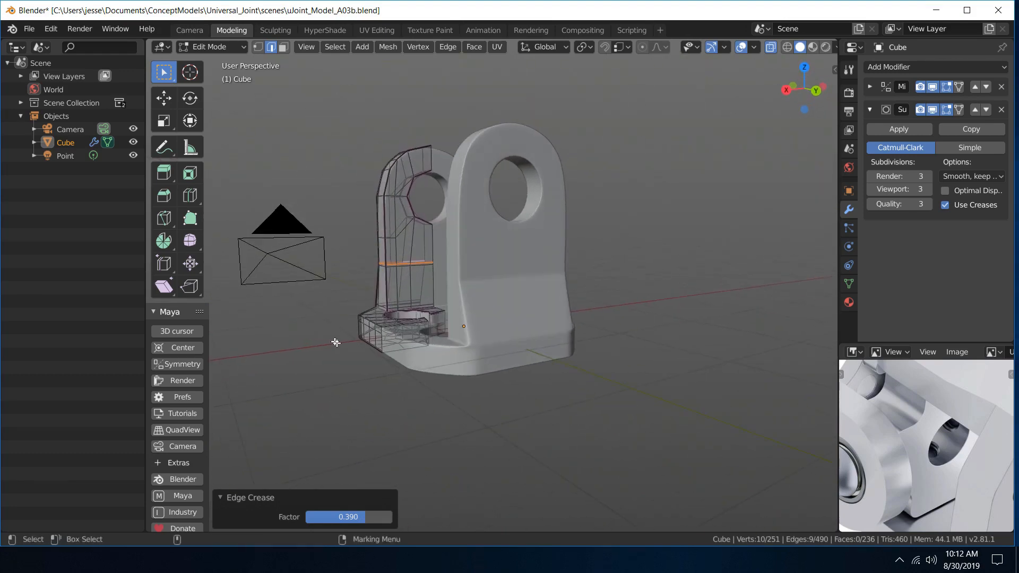
scroll(458, 349, "up", 4)
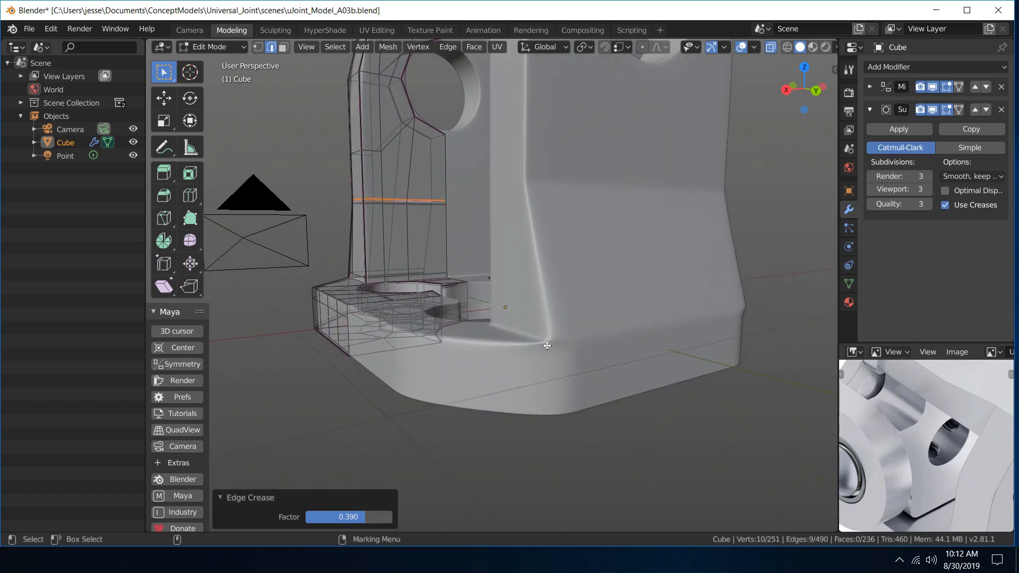
middle_click_drag(548, 345, 562, 213)
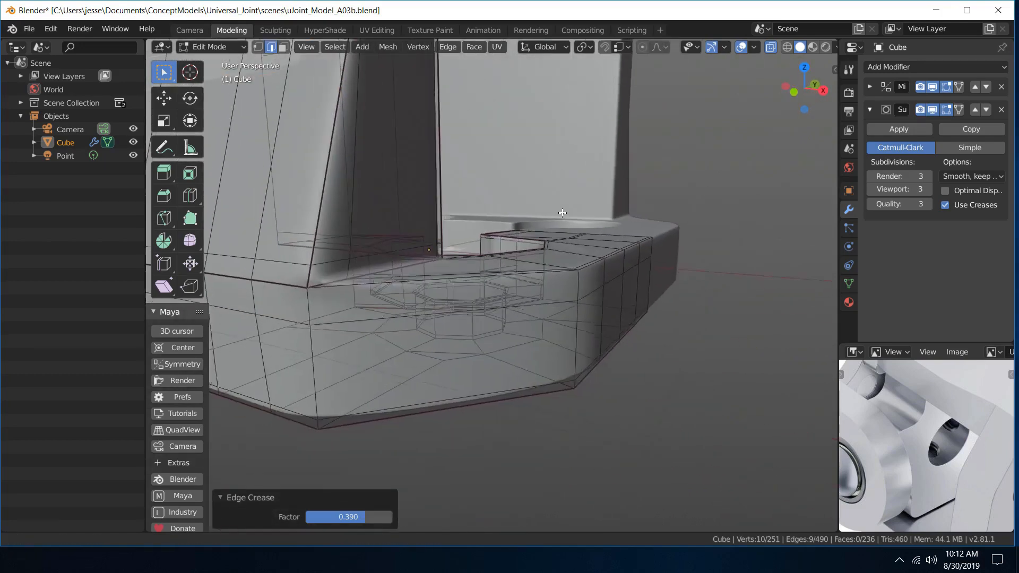
- Select the upper horizontal edge loop around the base's outer sides and move it slightly along the Z axis
left_click_drag(562, 213, 603, 209, "alt")
left_click_drag(431, 285, 376, 315, "alt")
left_click(322, 291)
right_click_drag(339, 344, 254, 332)
right_click_drag(311, 347, 266, 308)
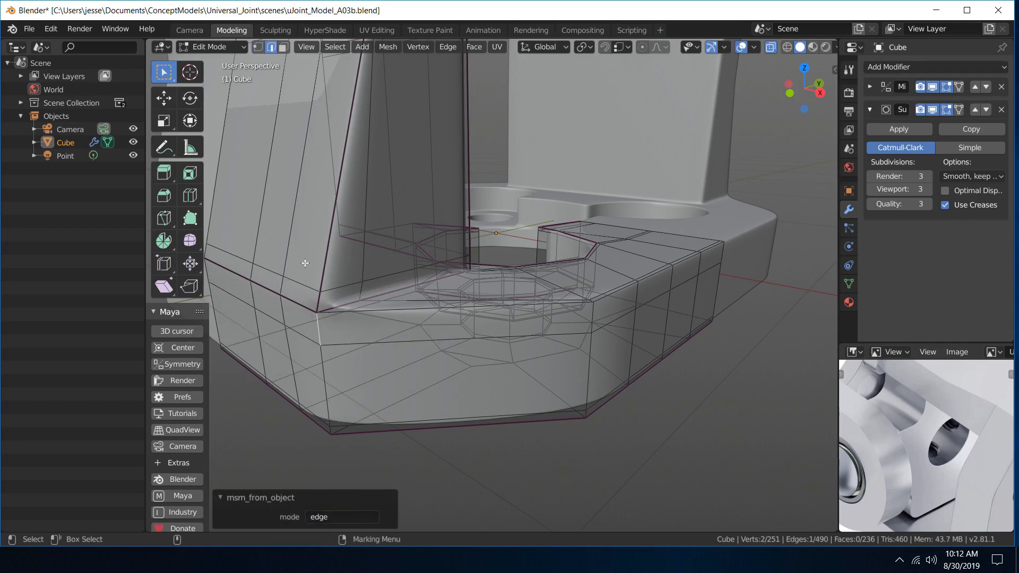
left_click(269, 314, "shift")
left_click(302, 334, "shift")
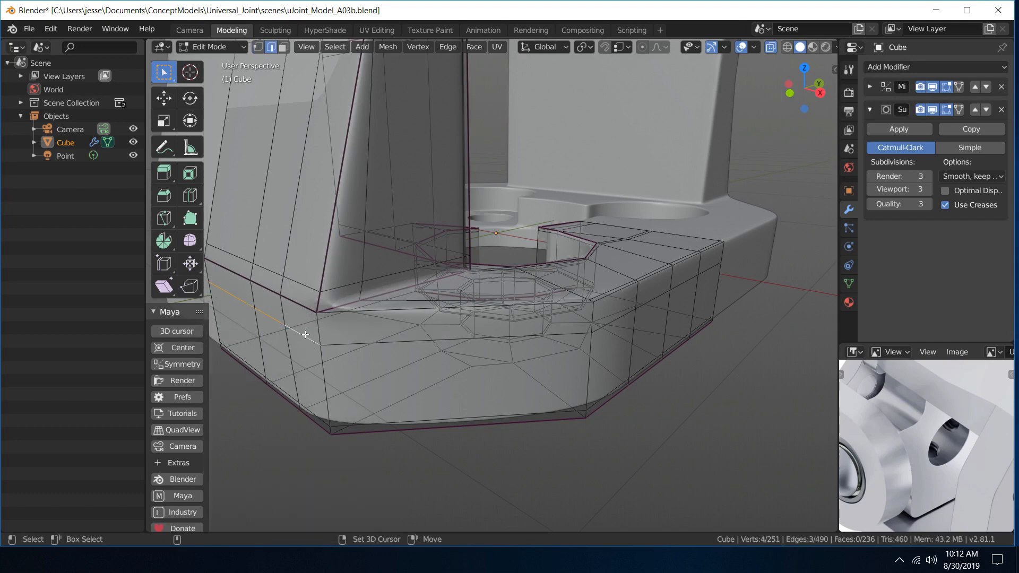
double_click(390, 343, "shift")
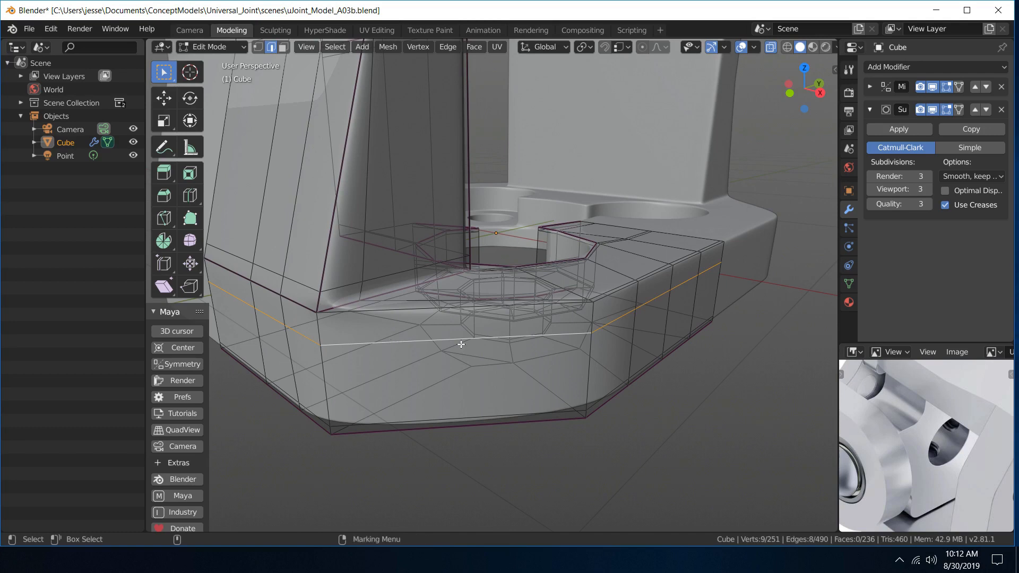
scroll(459, 344, "down", 5)
left_click_drag(459, 344, 428, 321, "alt")
key("w")
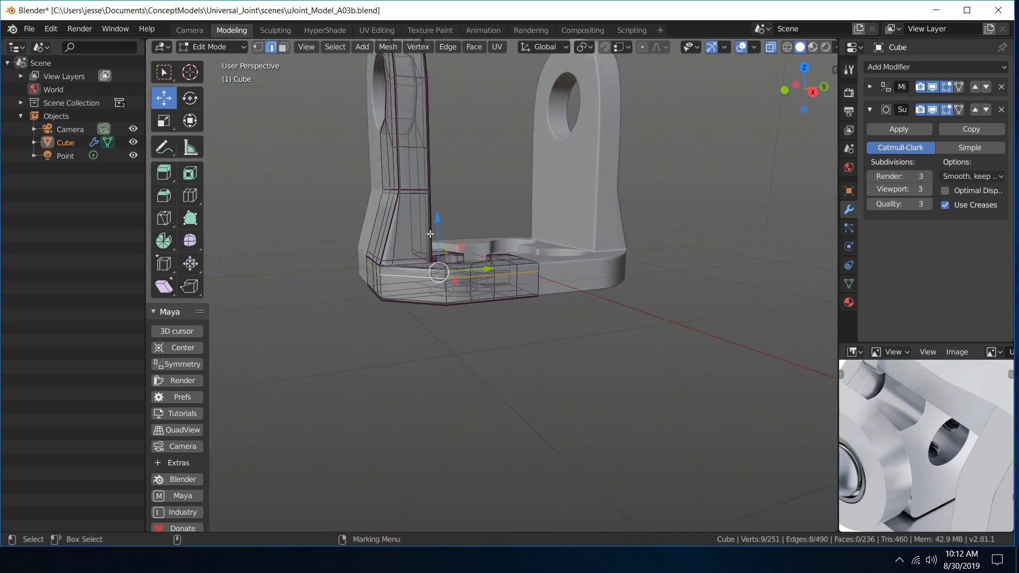
left_click_drag(435, 220, 439, 228)
middle_click_drag(439, 228, 471, 178)
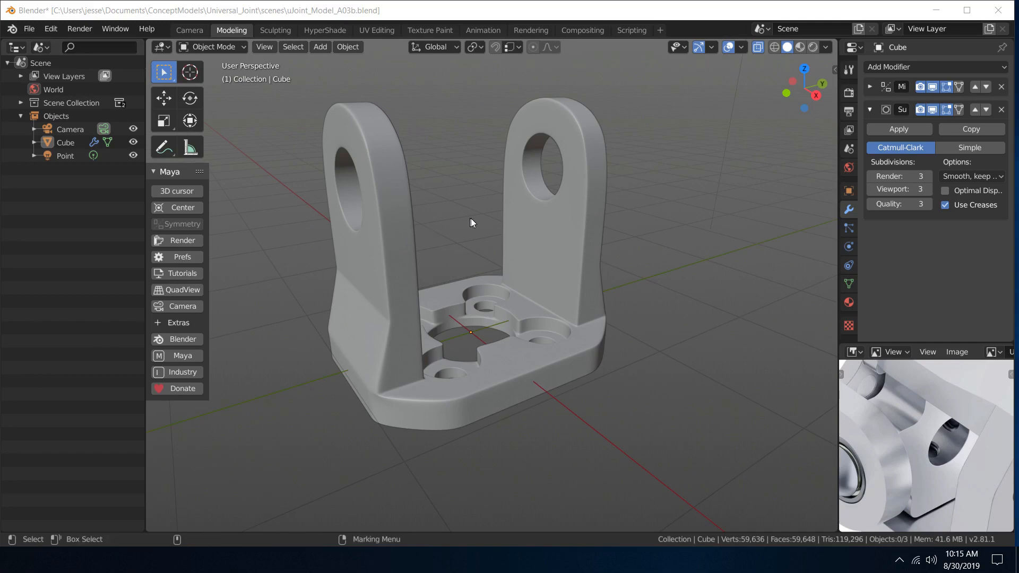
- Examine the smoothed bracket's arms, base and screw recesses from several angles and compare them with the full-size reference image
mouse_move(444, 208)
middle_mouse_down()
mouse_move(495, 223)
mouse_move(462, 216)
mouse_move(476, 251)
mouse_move(453, 196)
mouse_move(453, 218)
middle_mouse_up()
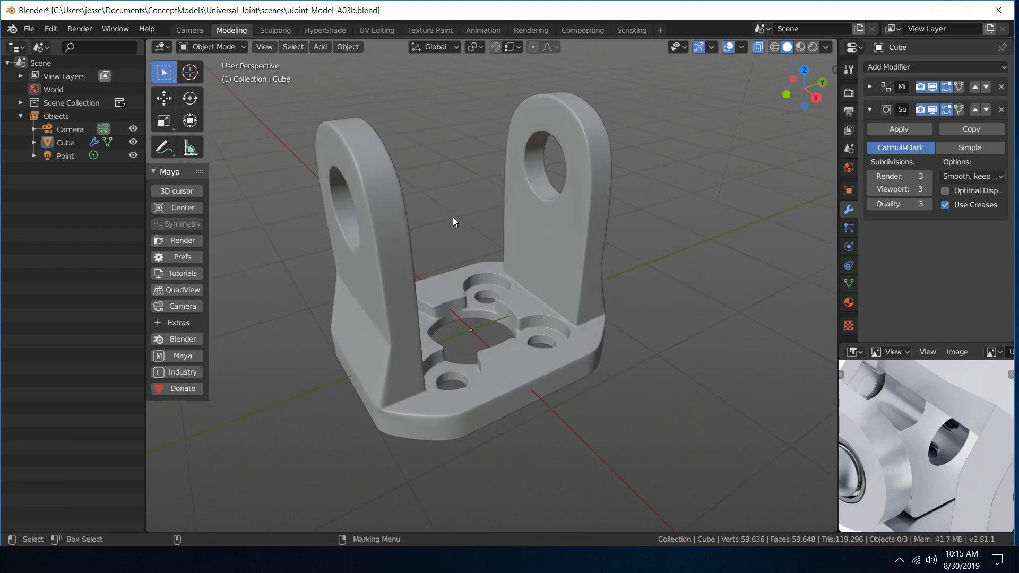
middle_click_drag(473, 227, 523, 215)
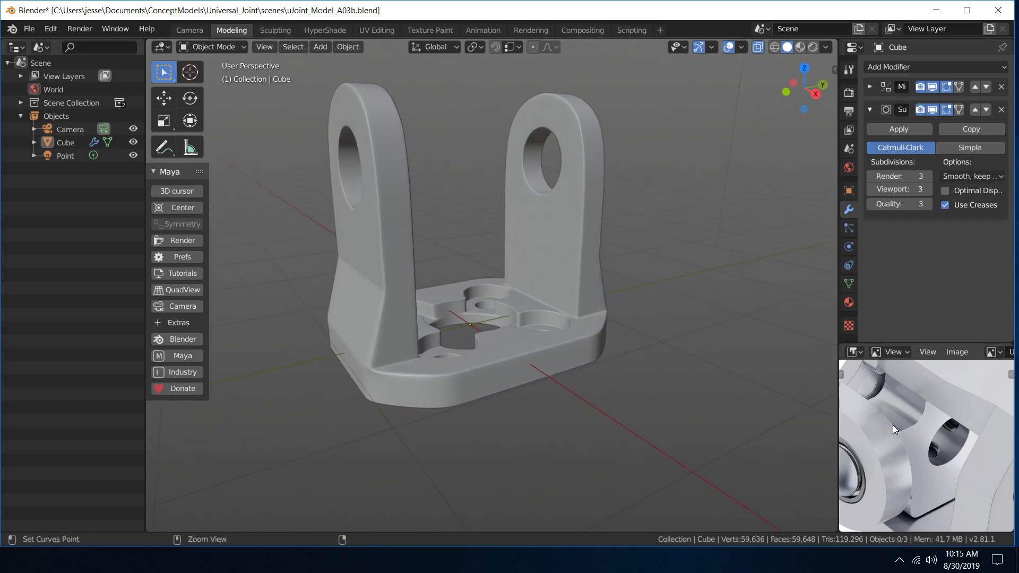
key("ctrl+space")
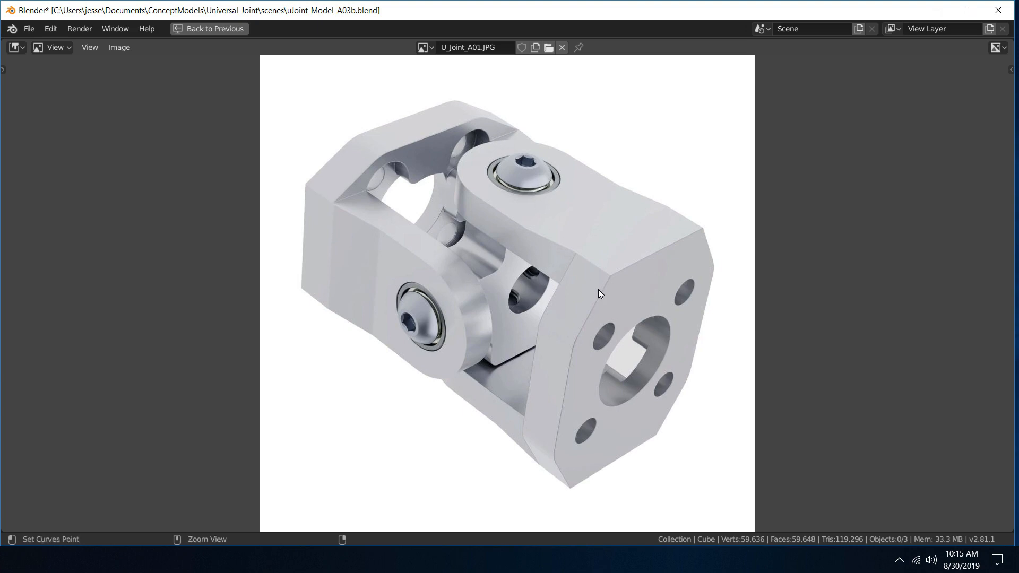
key("ctrl+space")
mouse_move(462, 214)
middle_mouse_down()
mouse_move(479, 238)
mouse_move(476, 222)
middle_mouse_up()
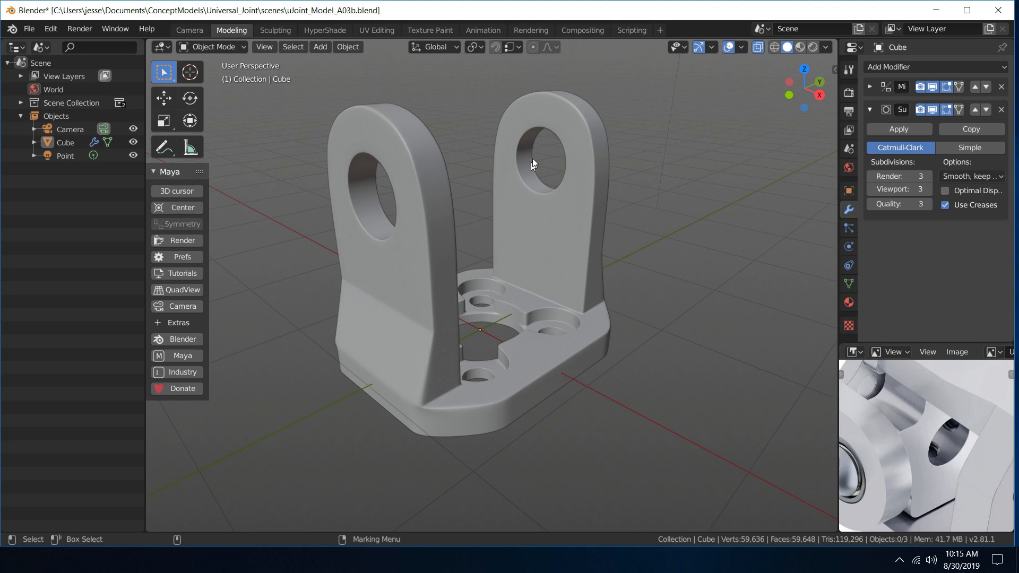
middle_click_drag(549, 321, 482, 282)
scroll(466, 272, "up", 5)
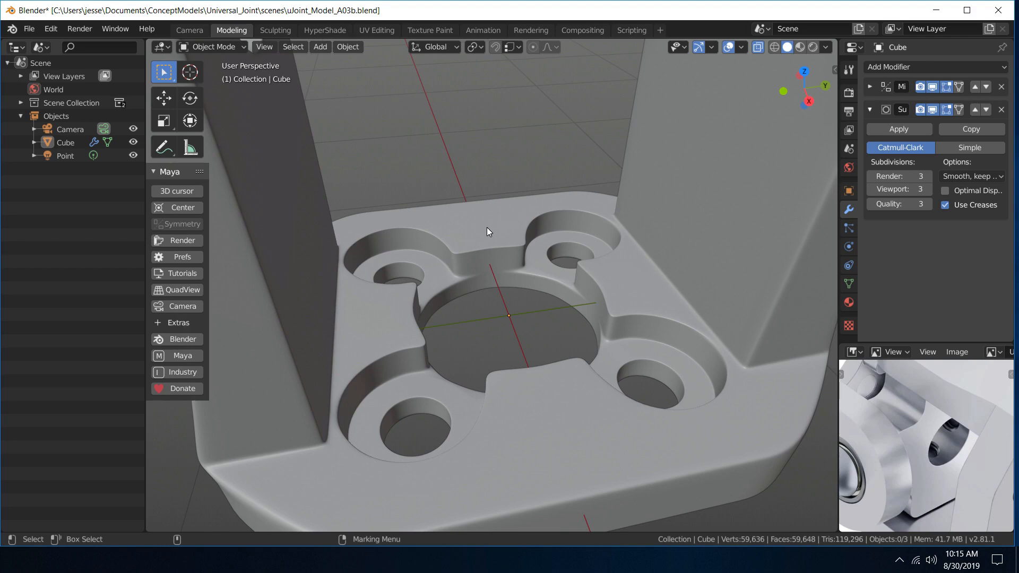
scroll(491, 209, "down", 5)
middle_click_drag(523, 177, 683, 313)
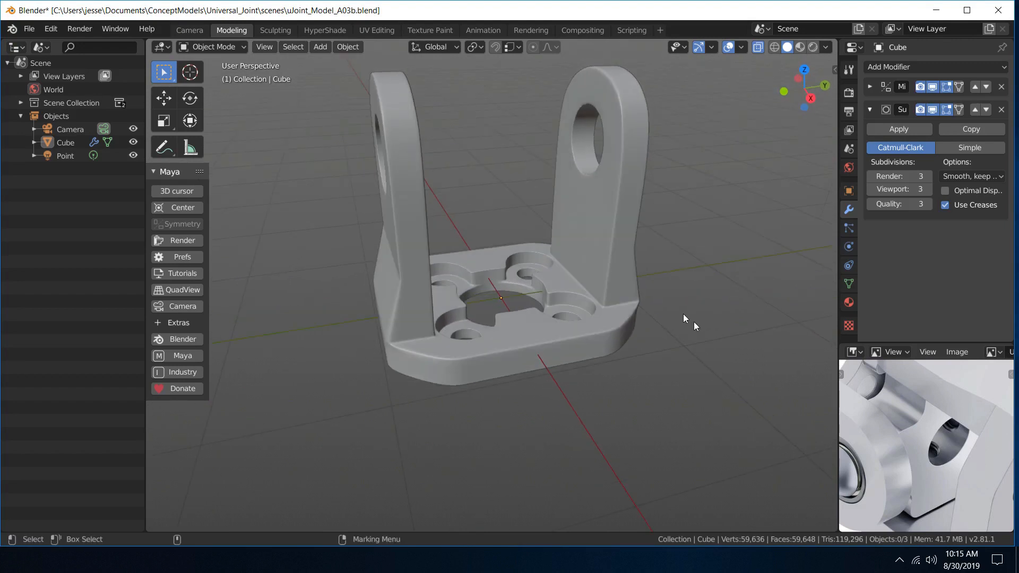
key("ctrl+space")
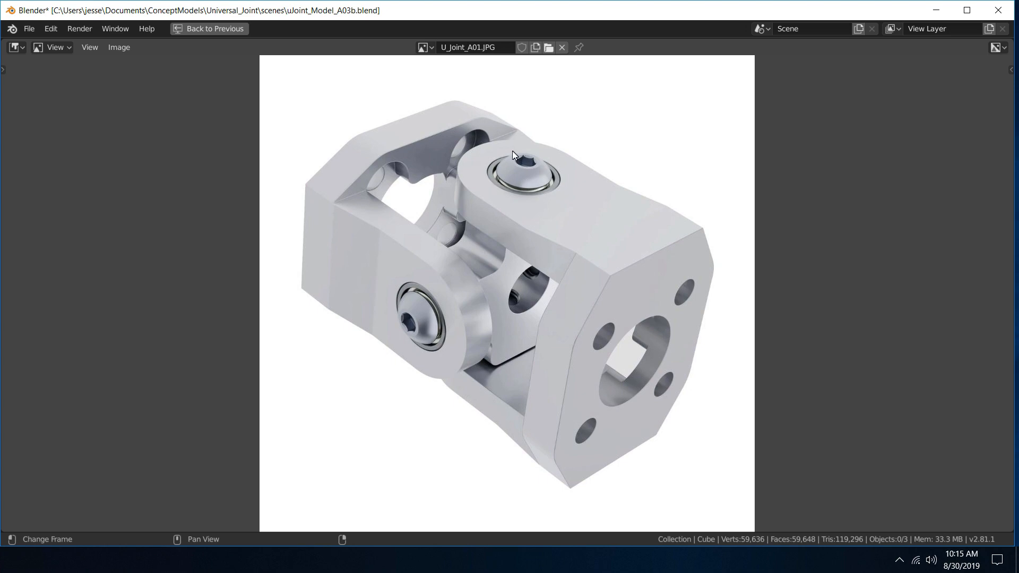
key("ctrl+space")
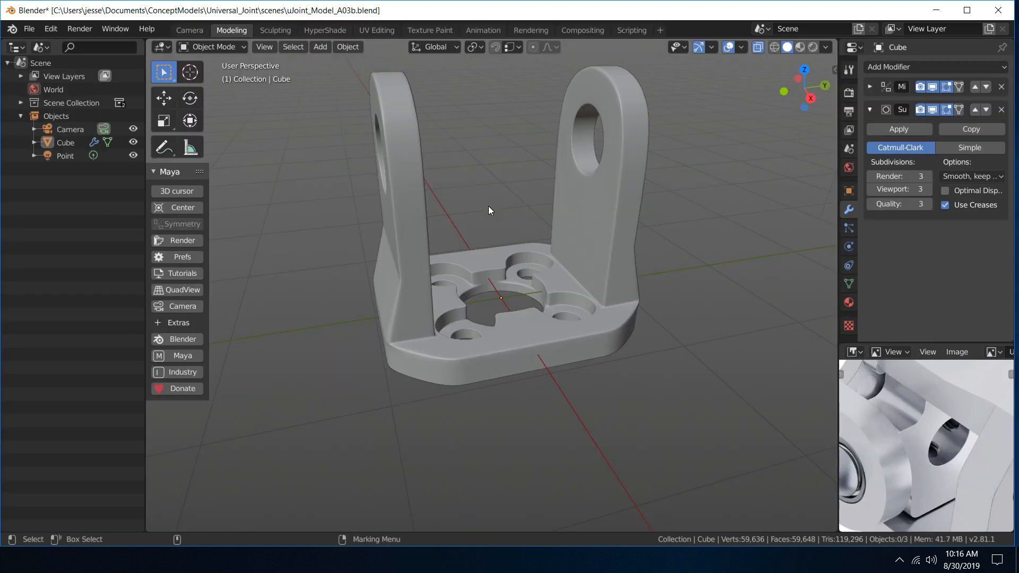
middle_click_drag(442, 165, 472, 221)
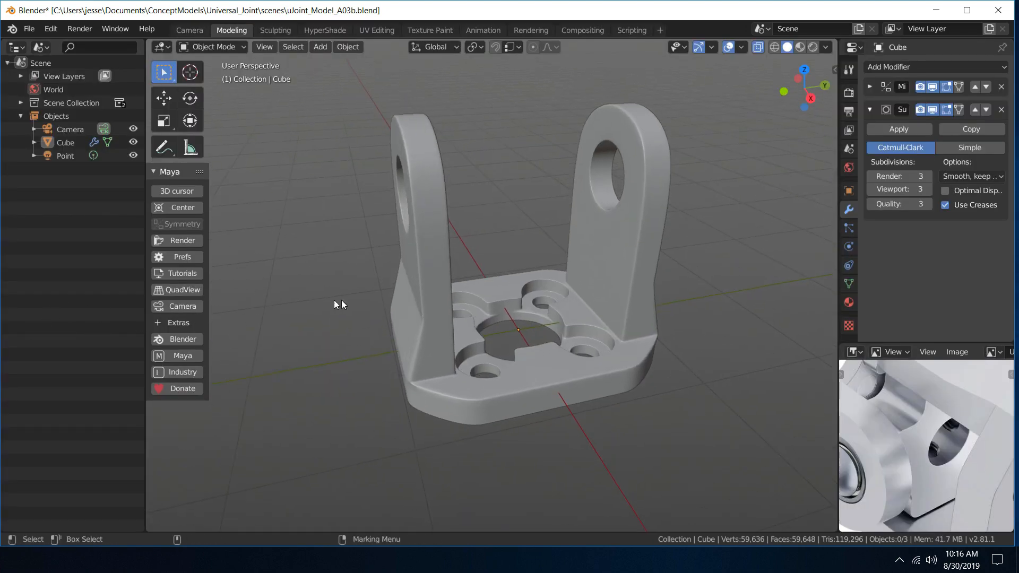
middle_click_drag(337, 303, 496, 247)
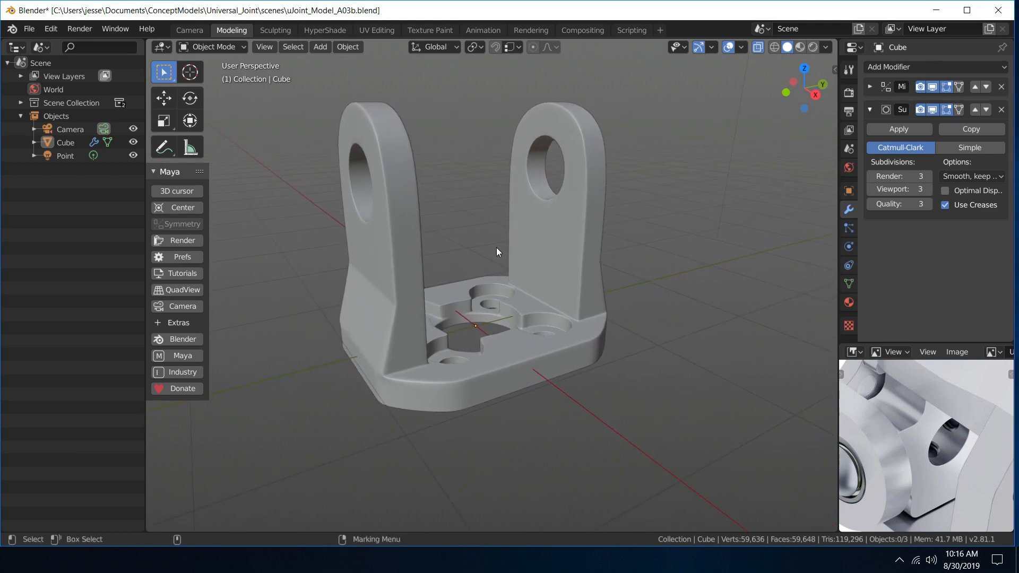
mouse_move(496, 249)
middle_mouse_down()
mouse_move(508, 238)
mouse_move(467, 239)
mouse_move(429, 267)
mouse_move(416, 121)
mouse_move(437, 219)
mouse_move(497, 246)
middle_mouse_up()
middle_click_drag(444, 190, 483, 212, "alt")
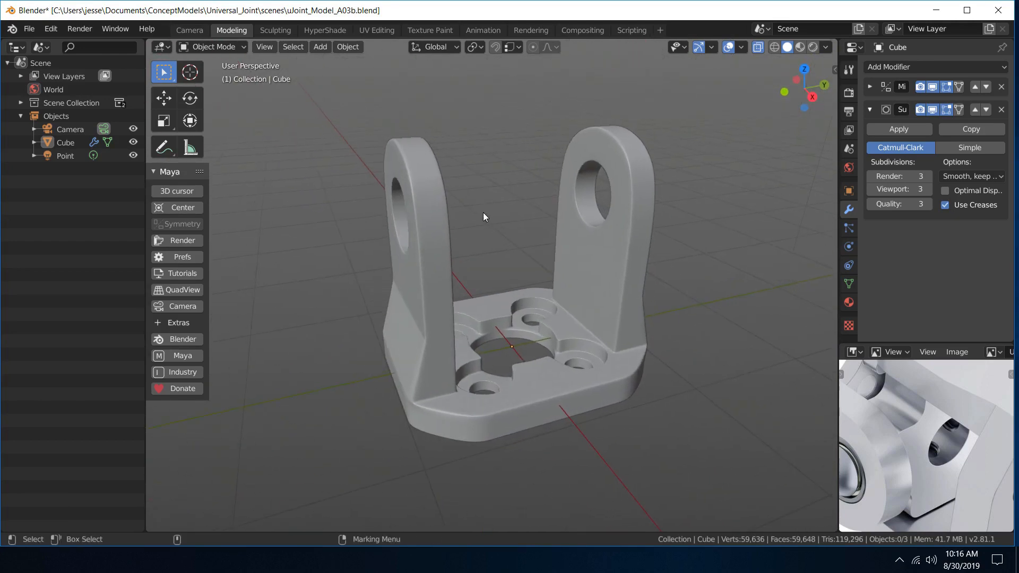